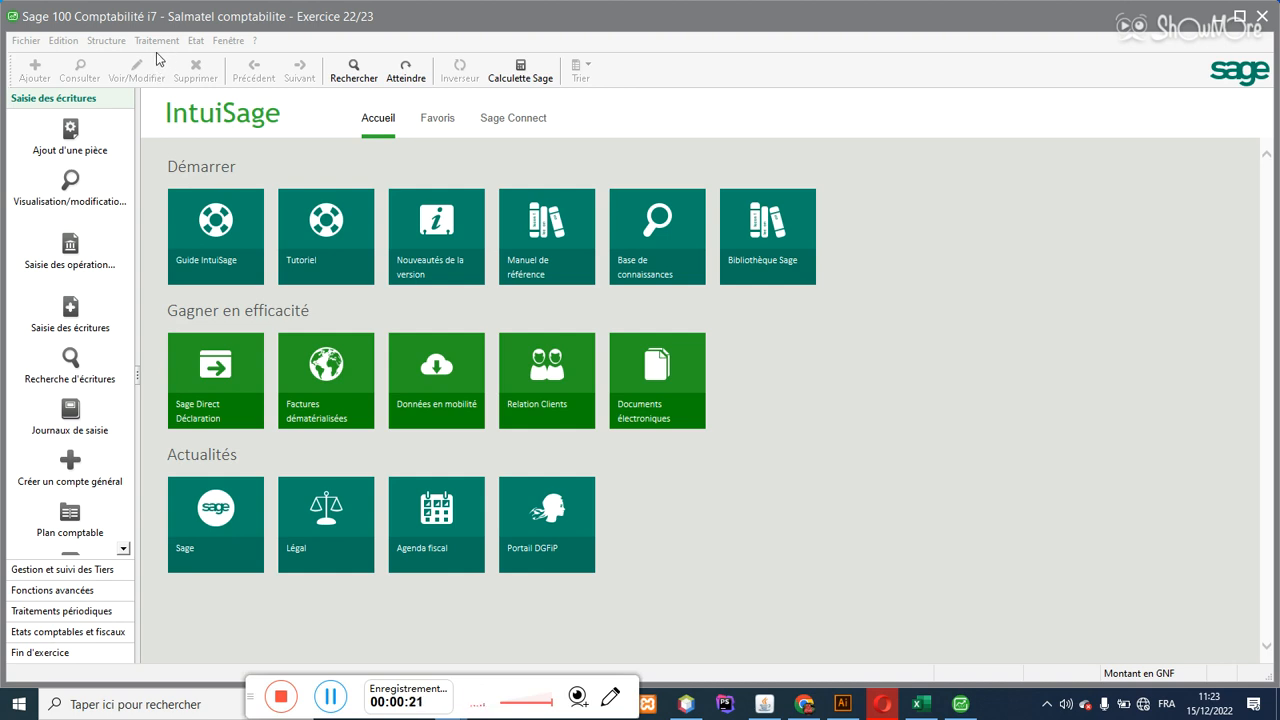
# Step: Open a new accounting voucher, maximize its window and choose the ACH purchases journal
pyautogui.click(72, 130)
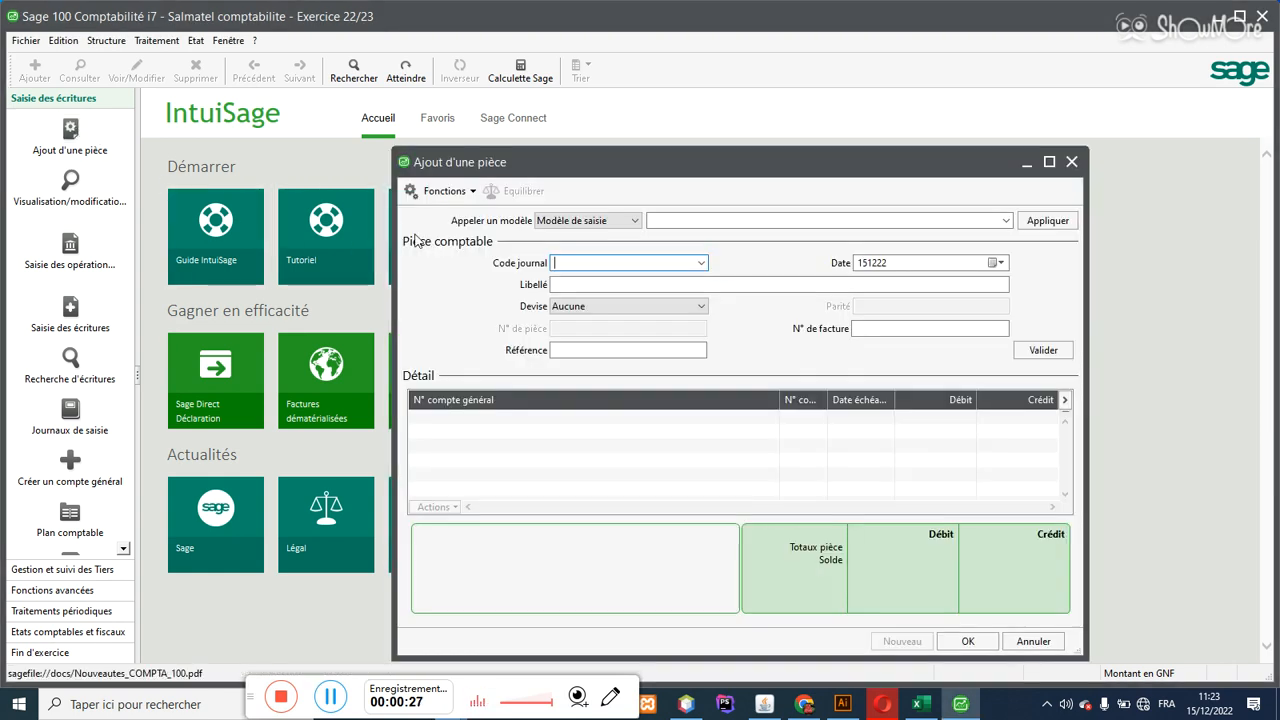
pyautogui.moveTo(657, 155); pyautogui.dragTo(463, 107)
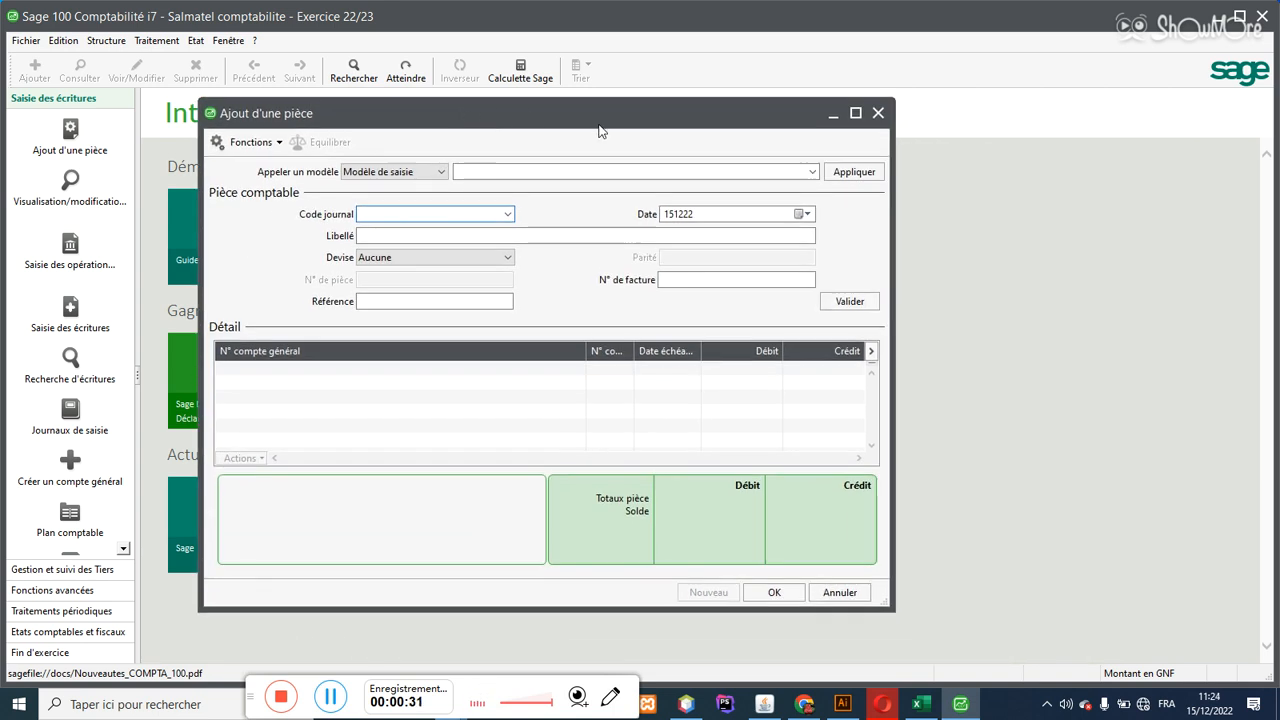
pyautogui.click(856, 113)
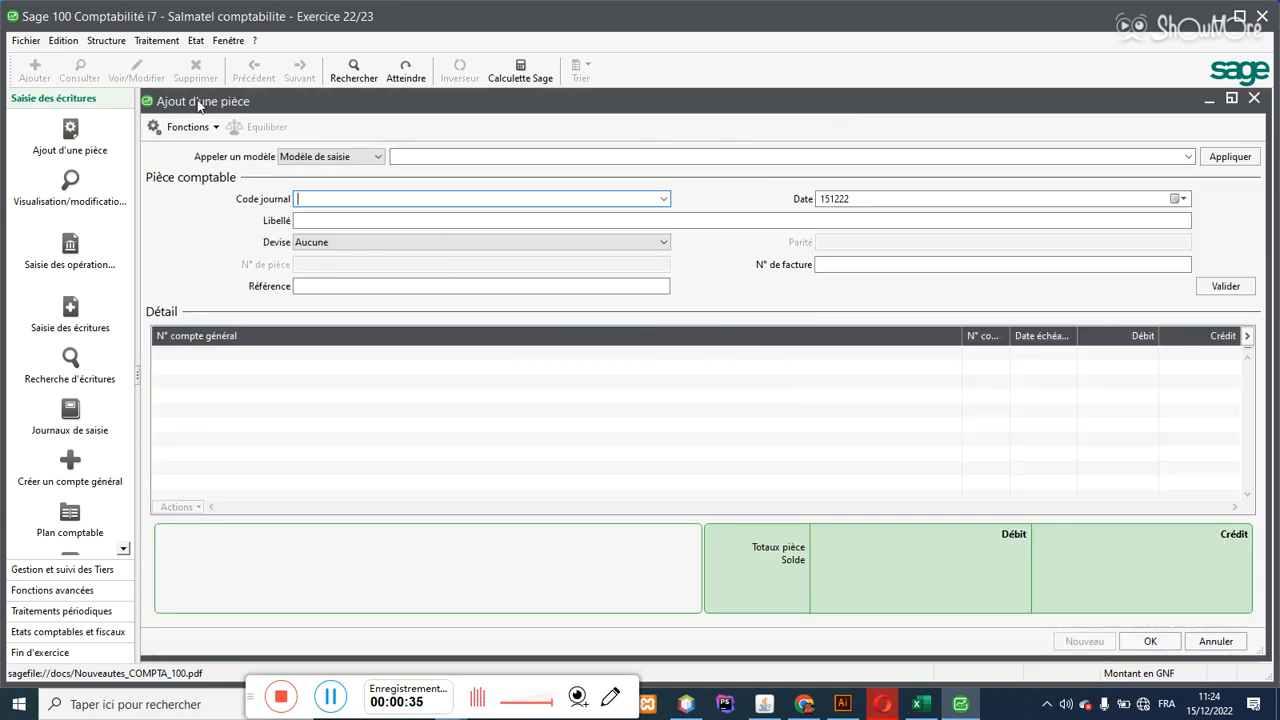
pyautogui.click(663, 199)
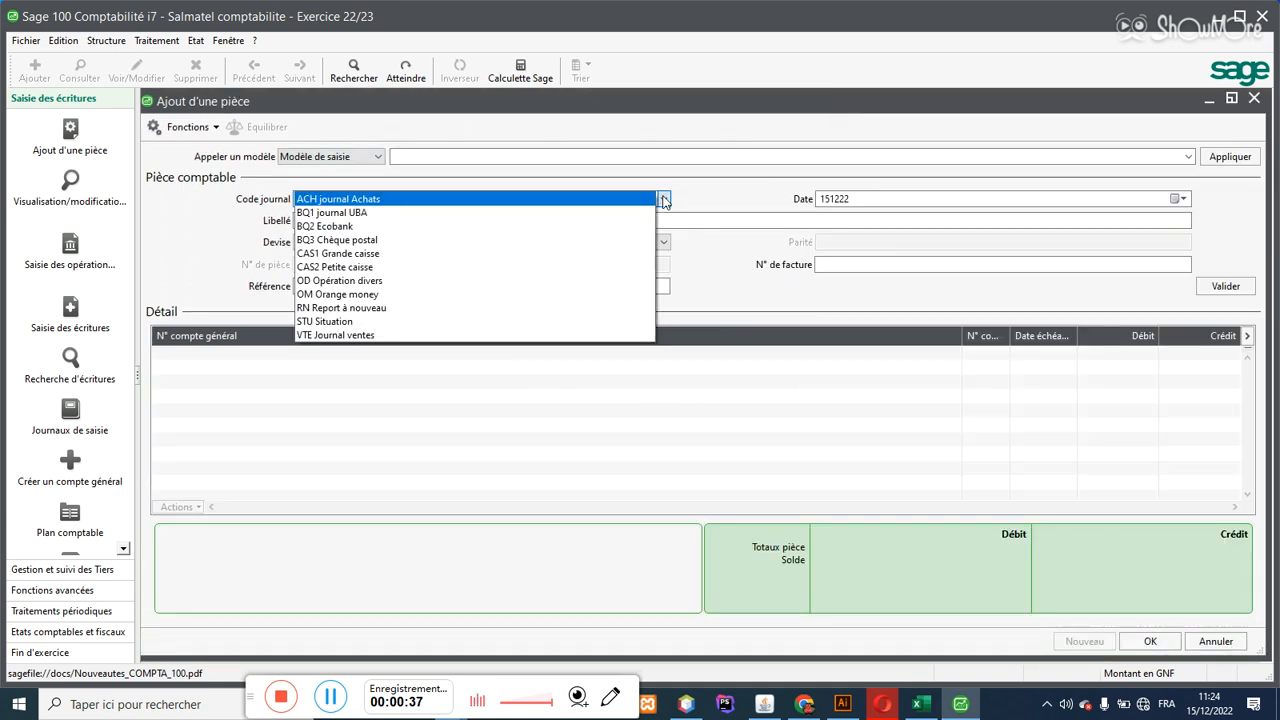
pyautogui.click(321, 200)
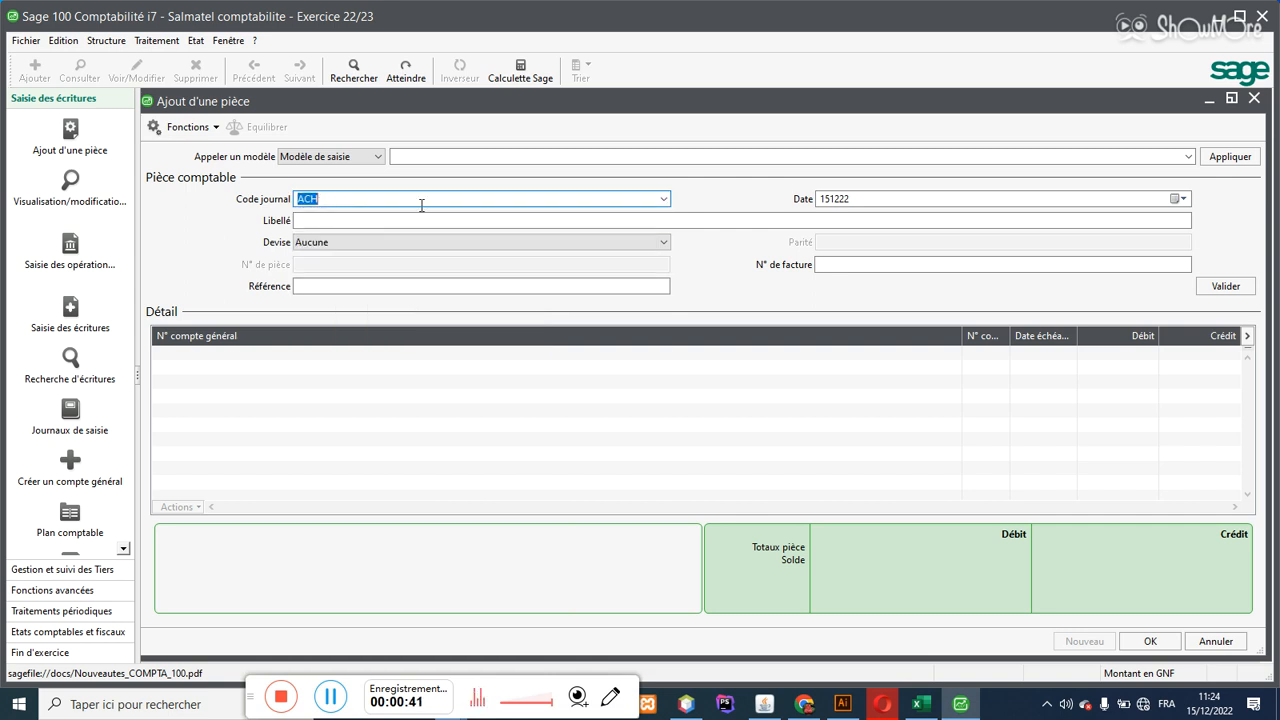
# Step: Enter the voucher label "Achat à crdit de marchandise" and validate the header without an invoice number or reference
pyautogui.moveTo(856, 198); pyautogui.dragTo(810, 193)
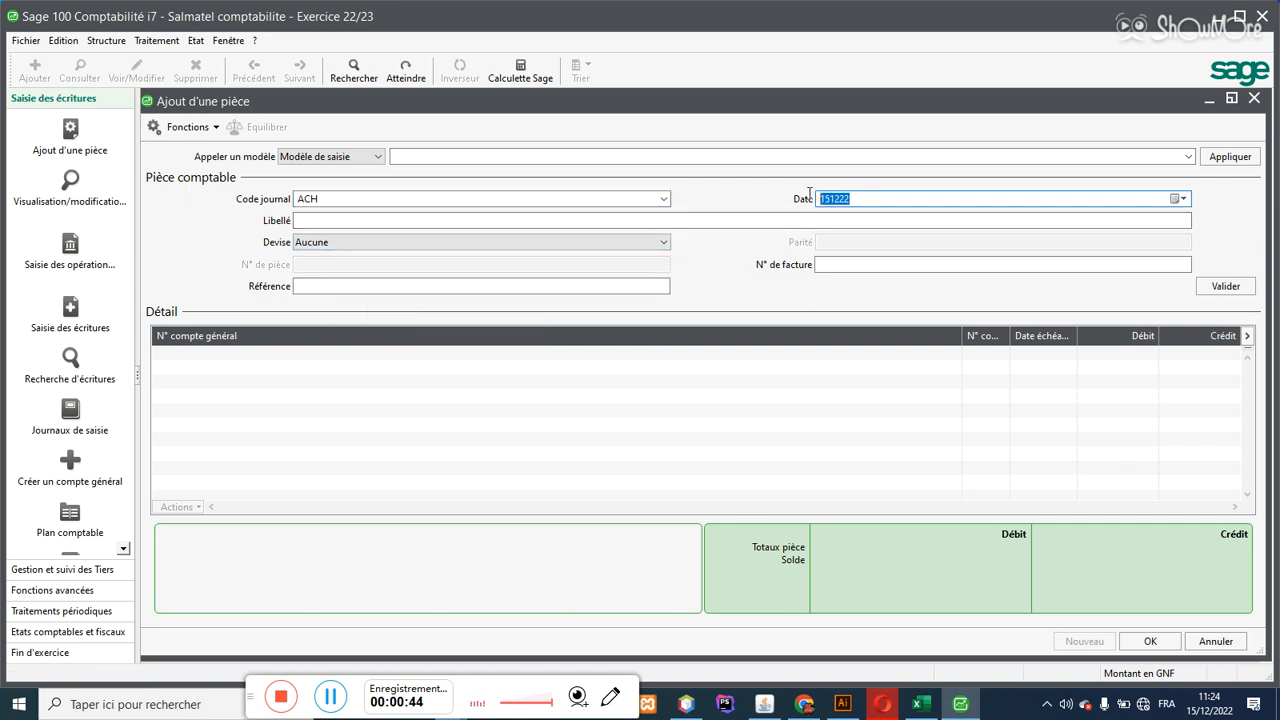
pyautogui.click(465, 220)
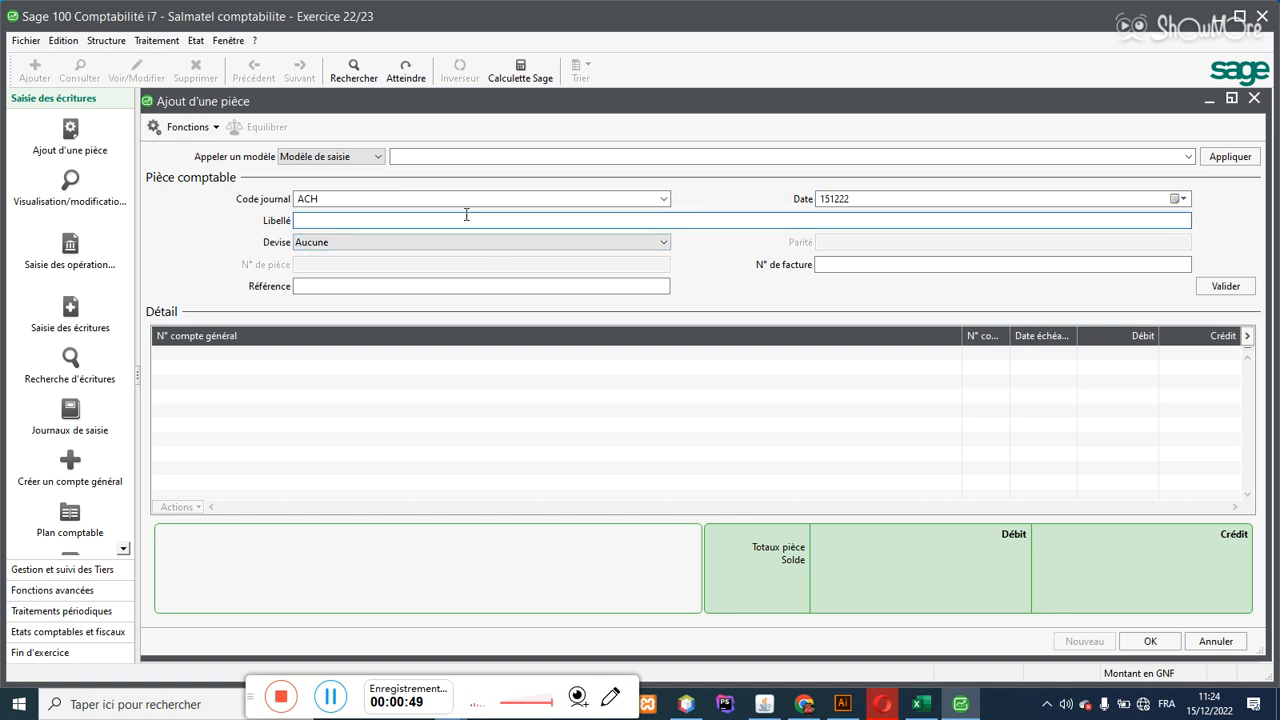
pyautogui.write('Achat à crdit de marchandise')
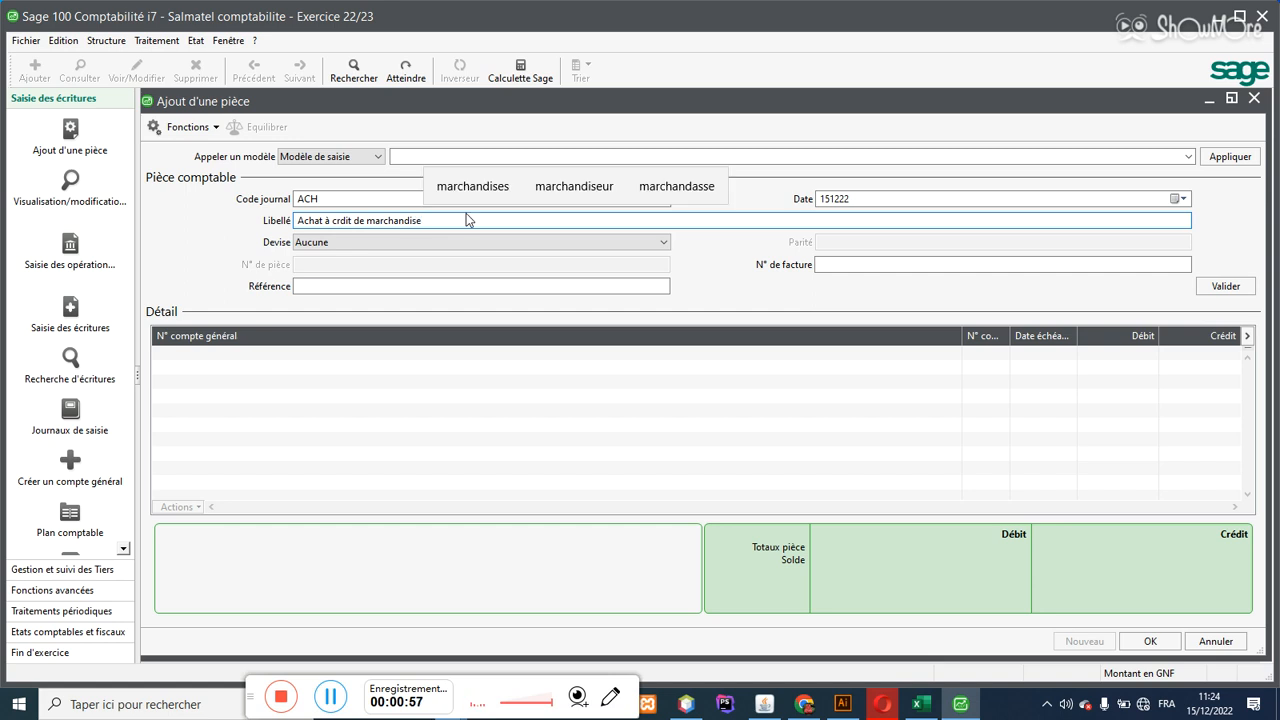
pyautogui.click(833, 266)
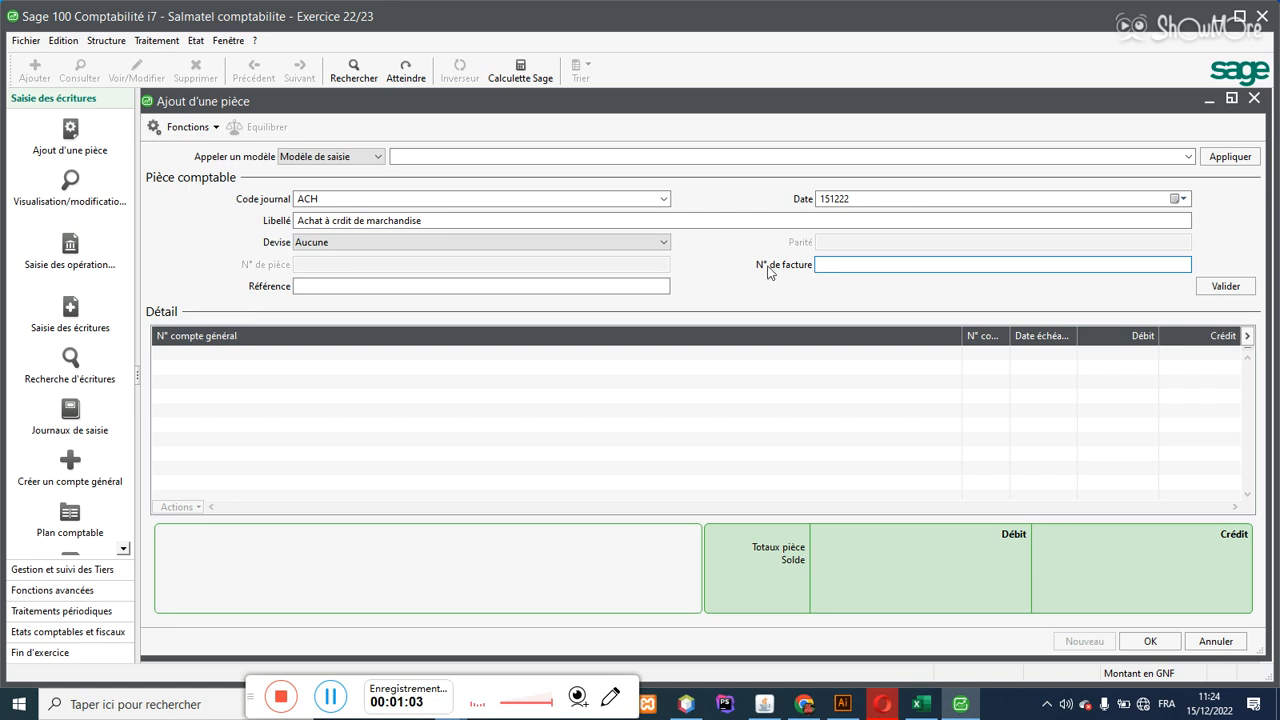
pyautogui.click(385, 285)
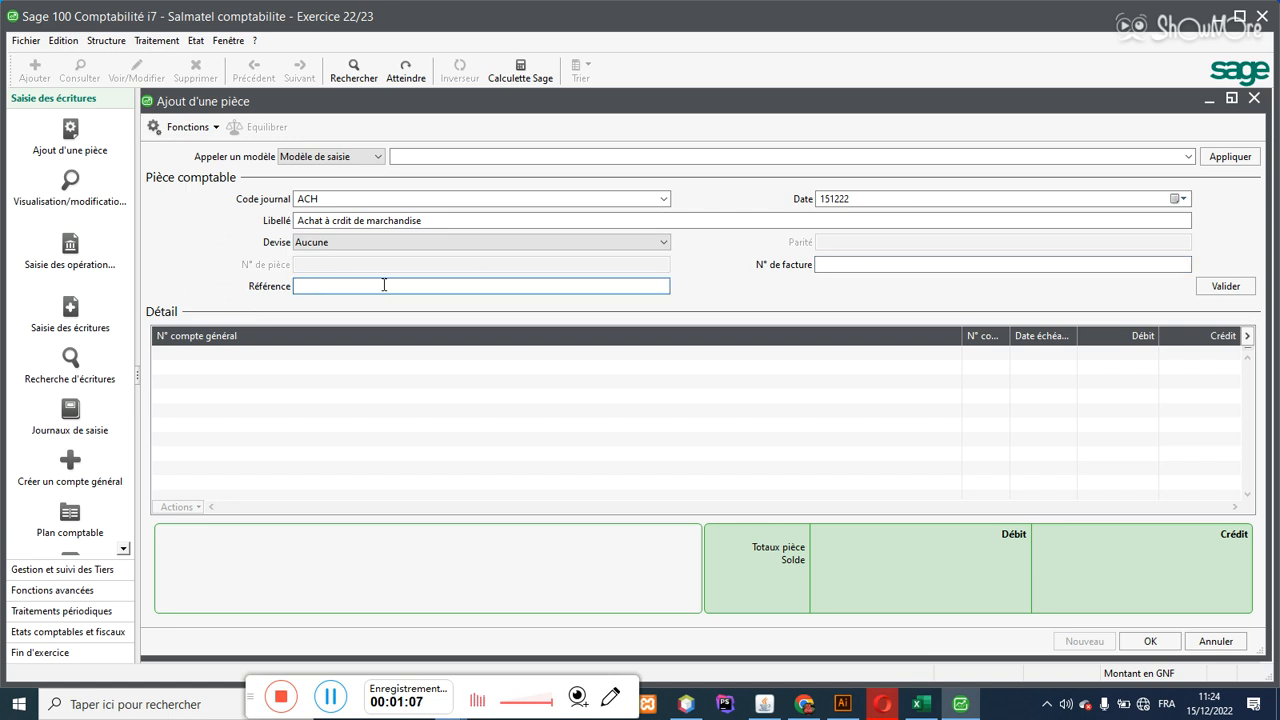
pyautogui.press('Return')
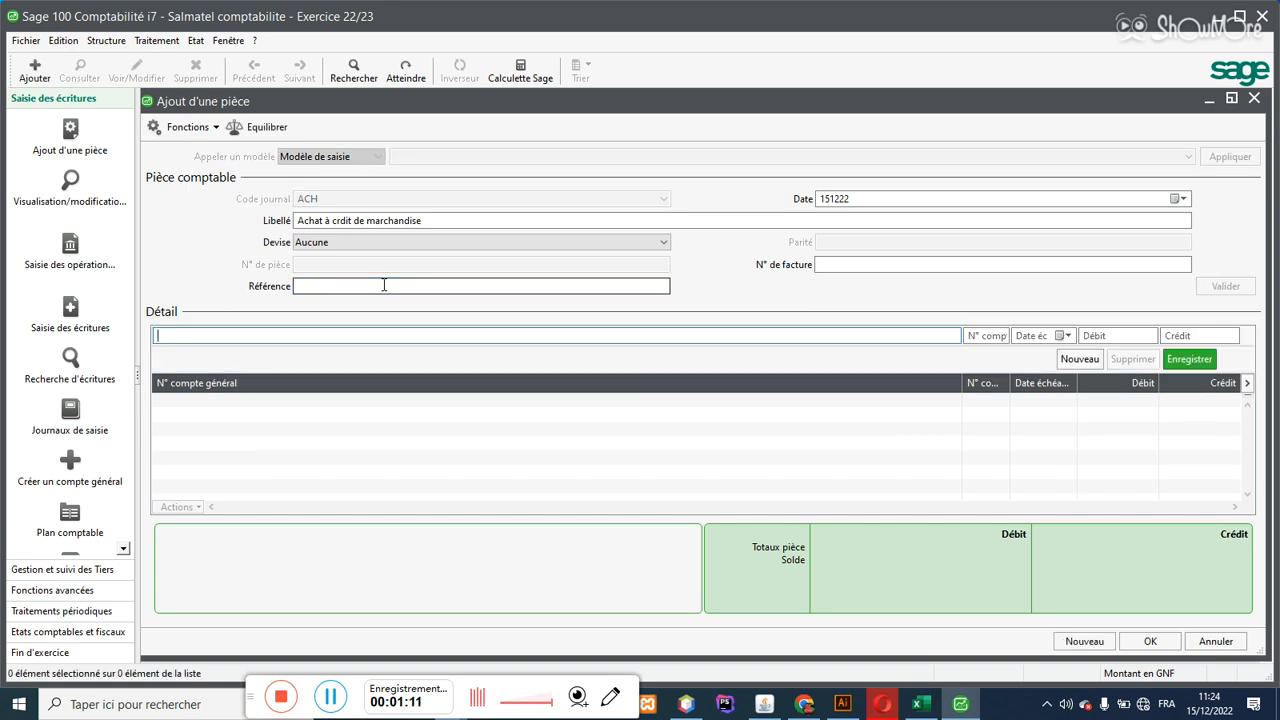
# Step: Record a debit line of 600000 on general account 601000, Achats de marchandises
pyautogui.write('601')
pyautogui.press('Tab')
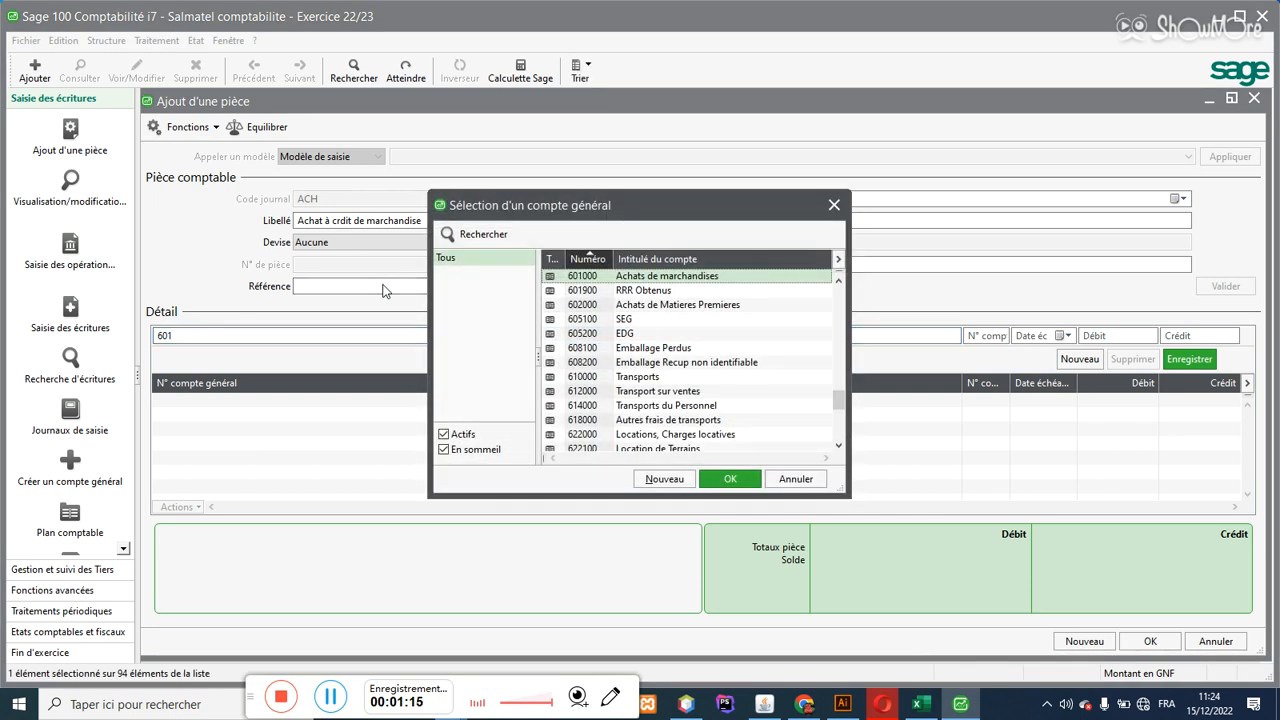
pyautogui.doubleClick(624, 279)
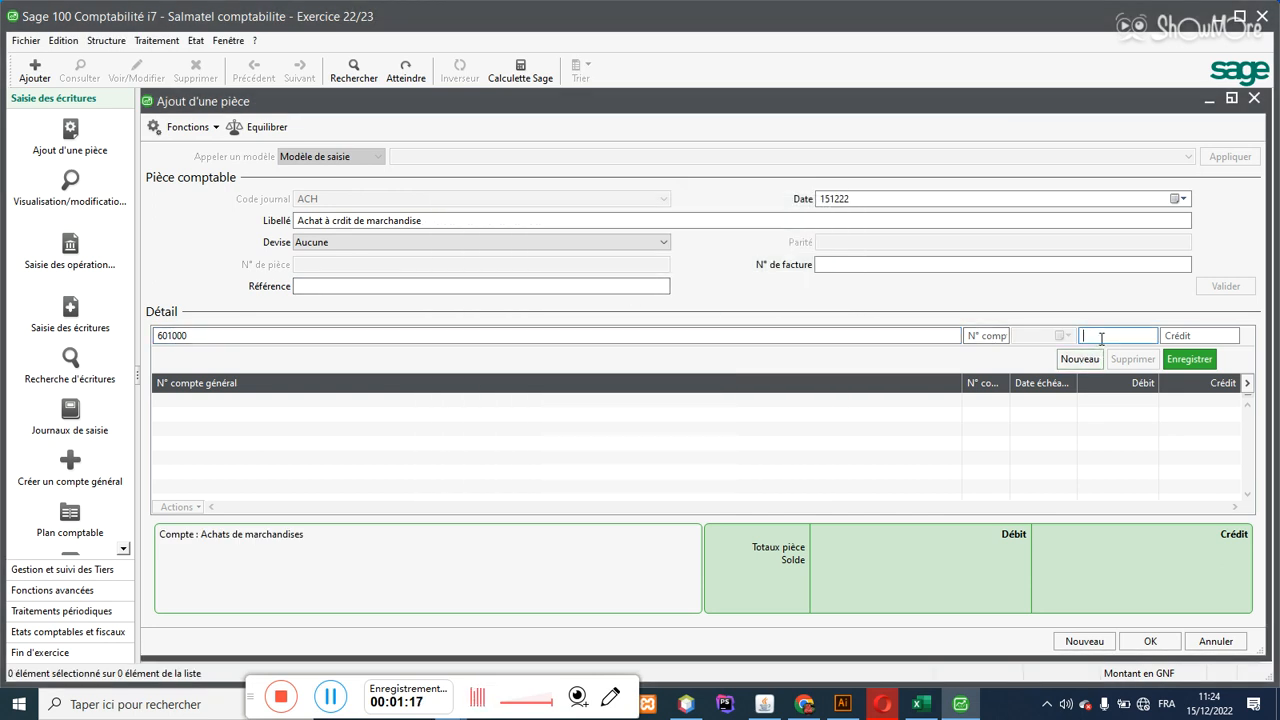
pyautogui.write('600000')
pyautogui.press('Return')
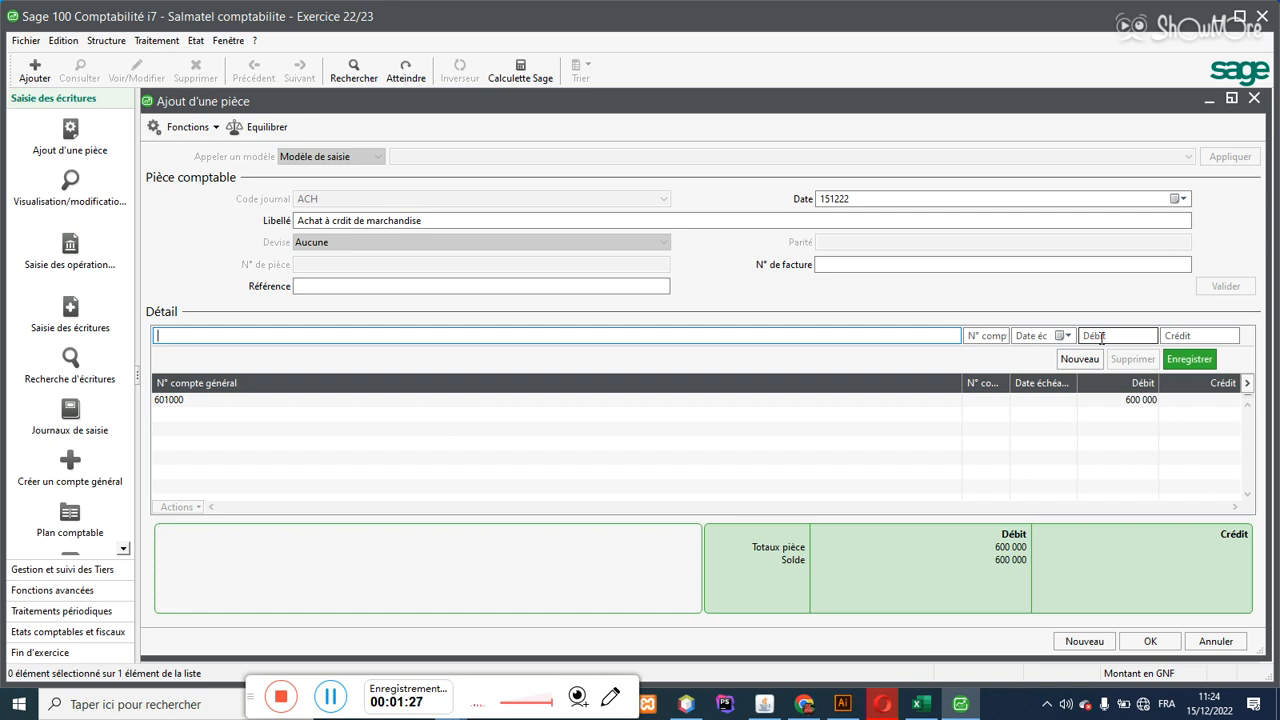
# Step: Record the balancing credit line of 600000 on account 401000 for the third supplier listed, with due date 151222
pyautogui.write('401')
pyautogui.press('BackSpace')
pyautogui.press('BackSpace')
pyautogui.press('Tab')
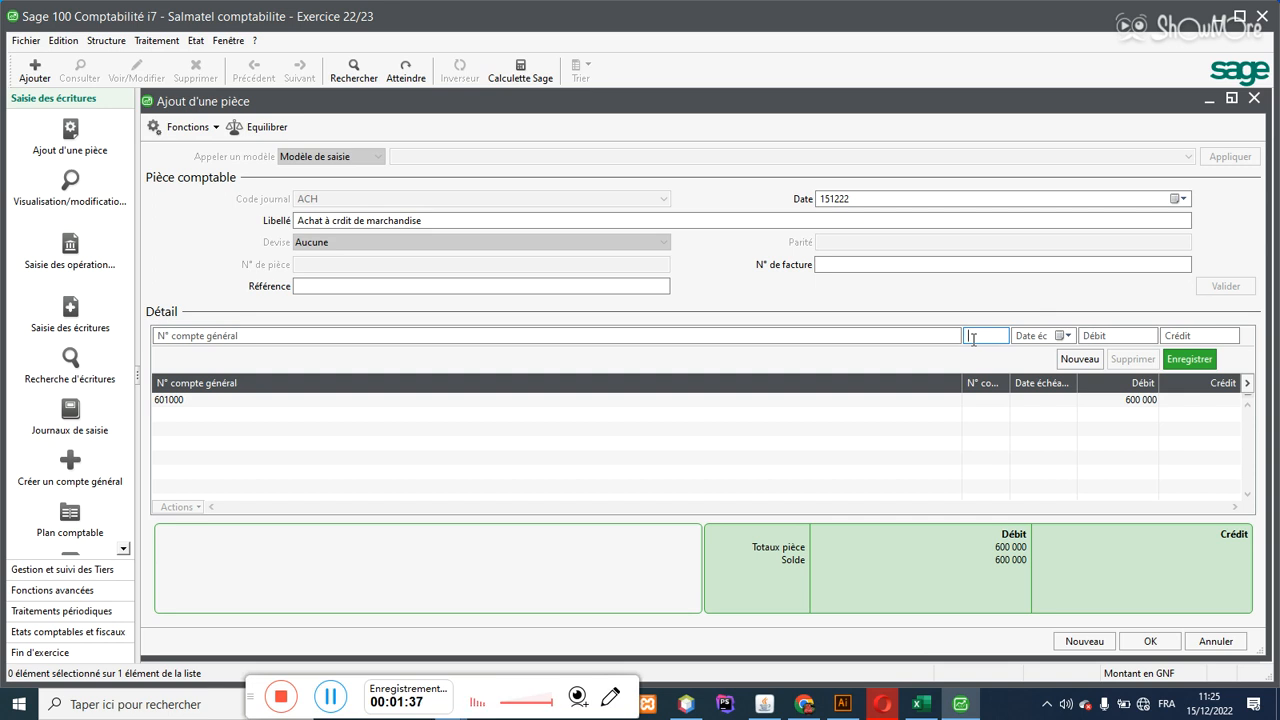
pyautogui.write('F')
pyautogui.press('Tab')
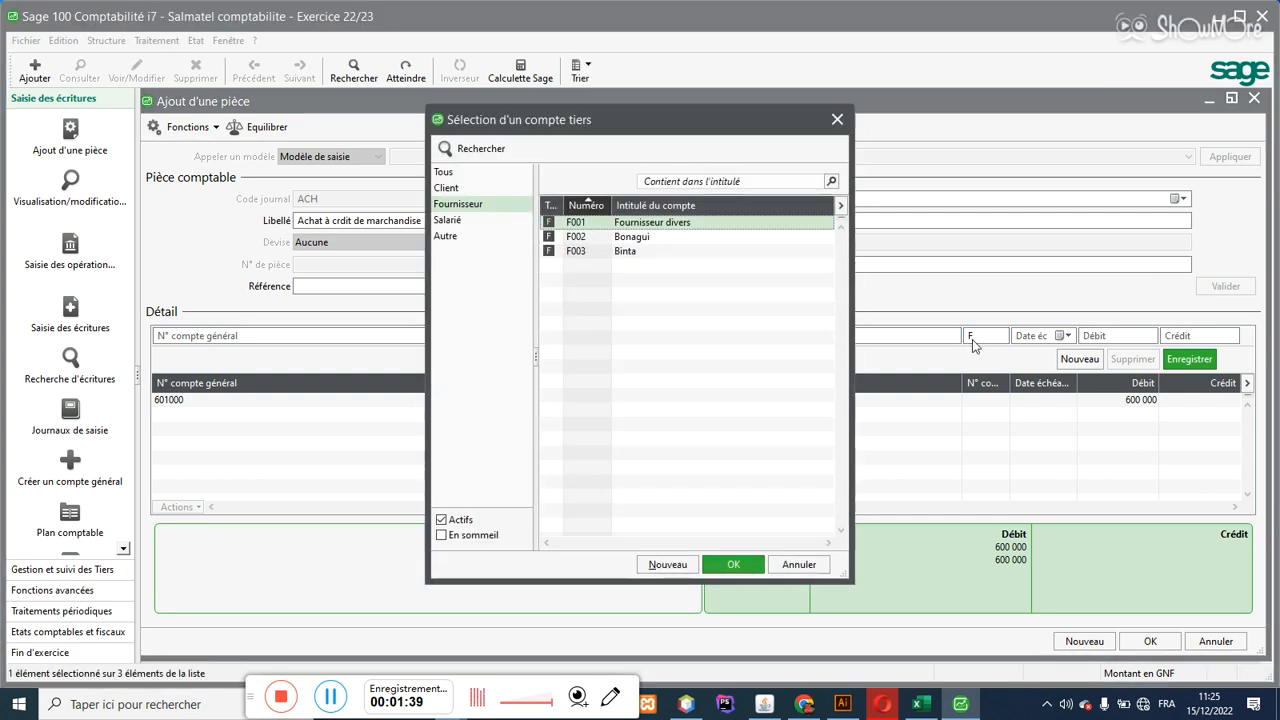
pyautogui.doubleClick(628, 254)
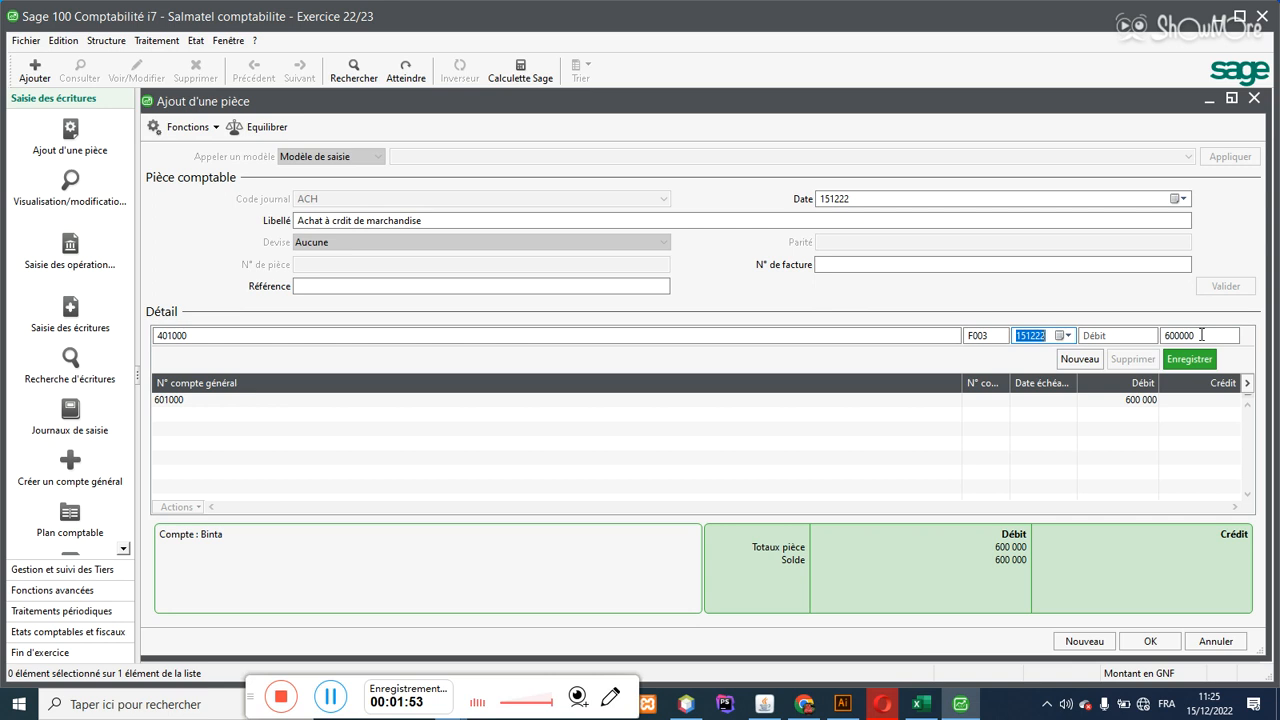
pyautogui.press('Return')
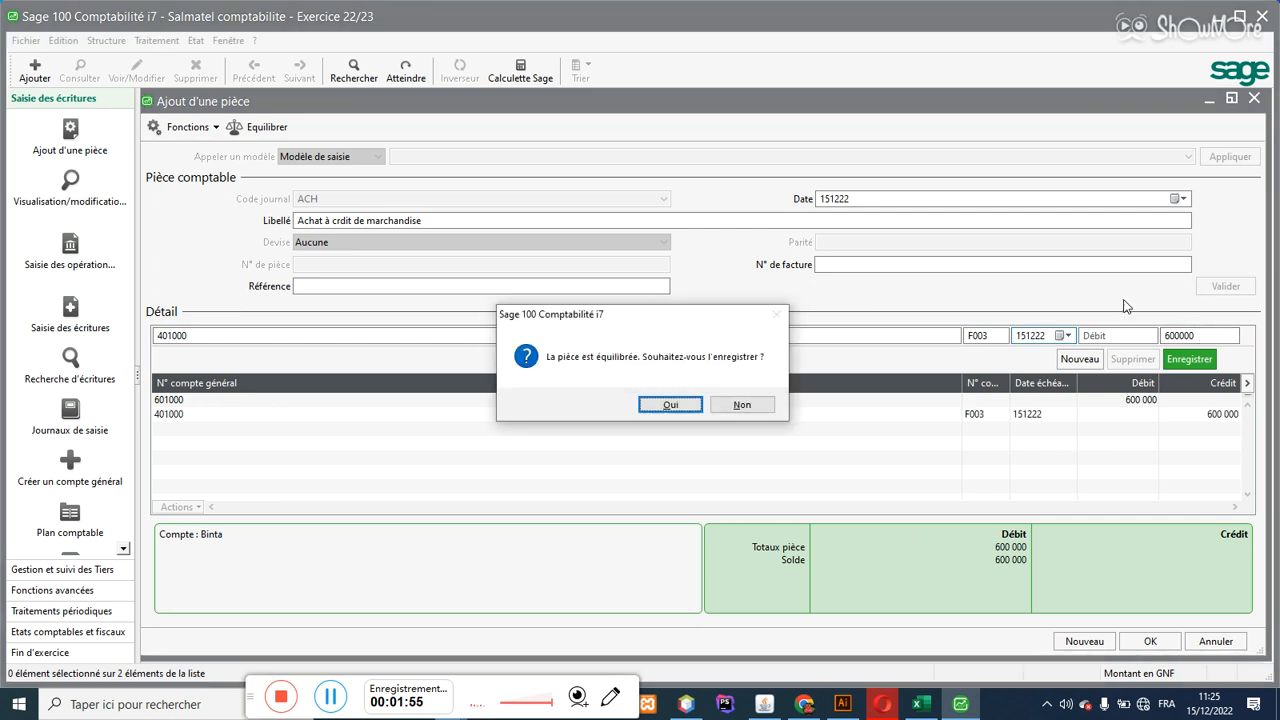
# Step: Save the balanced purchase voucher, acknowledge the notice and close the voucher entry window
pyautogui.click(669, 406)
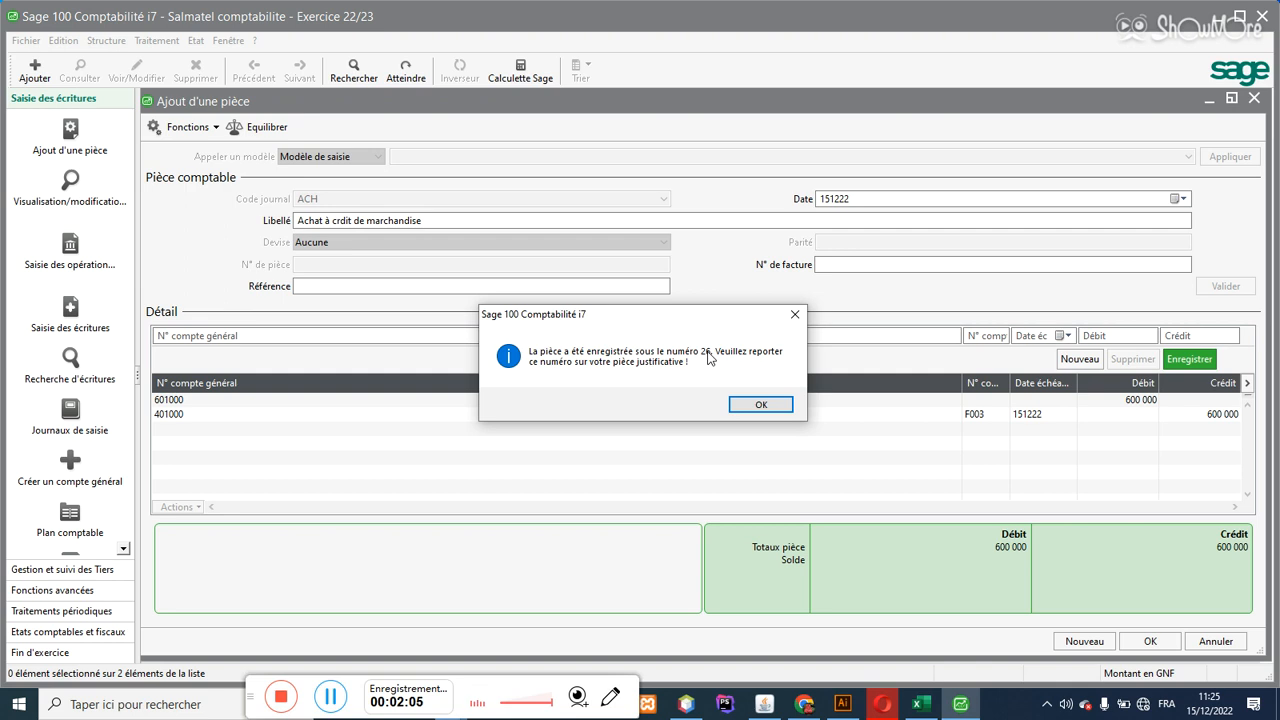
pyautogui.click(762, 404)
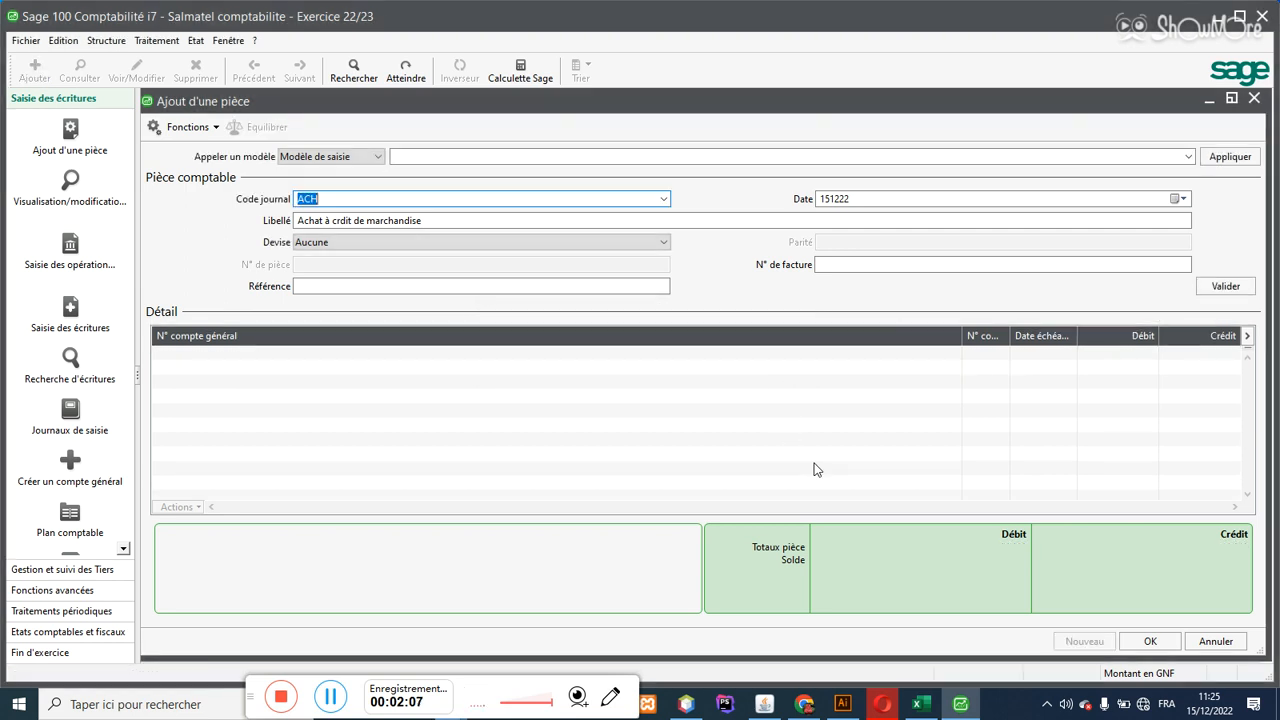
pyautogui.click(1214, 641)
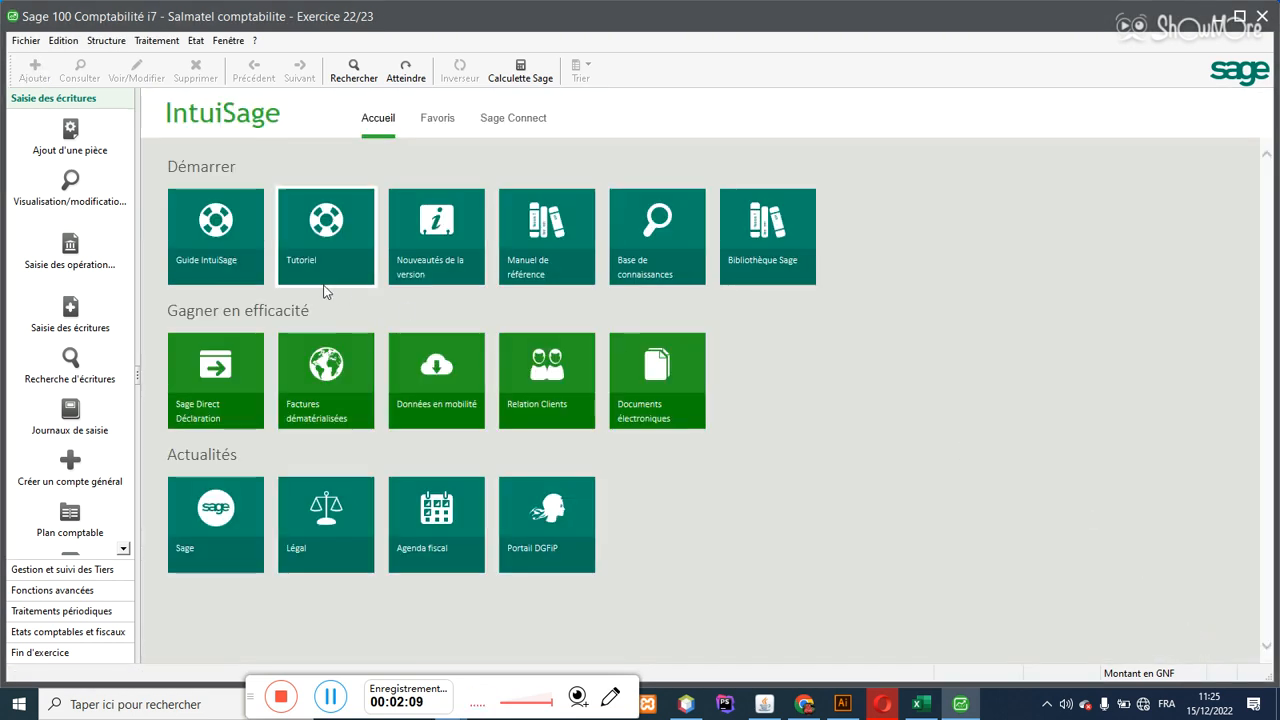
# Step: Open the VTE sales journal for period déc.22 in journal entry mode and maximize its window
pyautogui.click(152, 41)
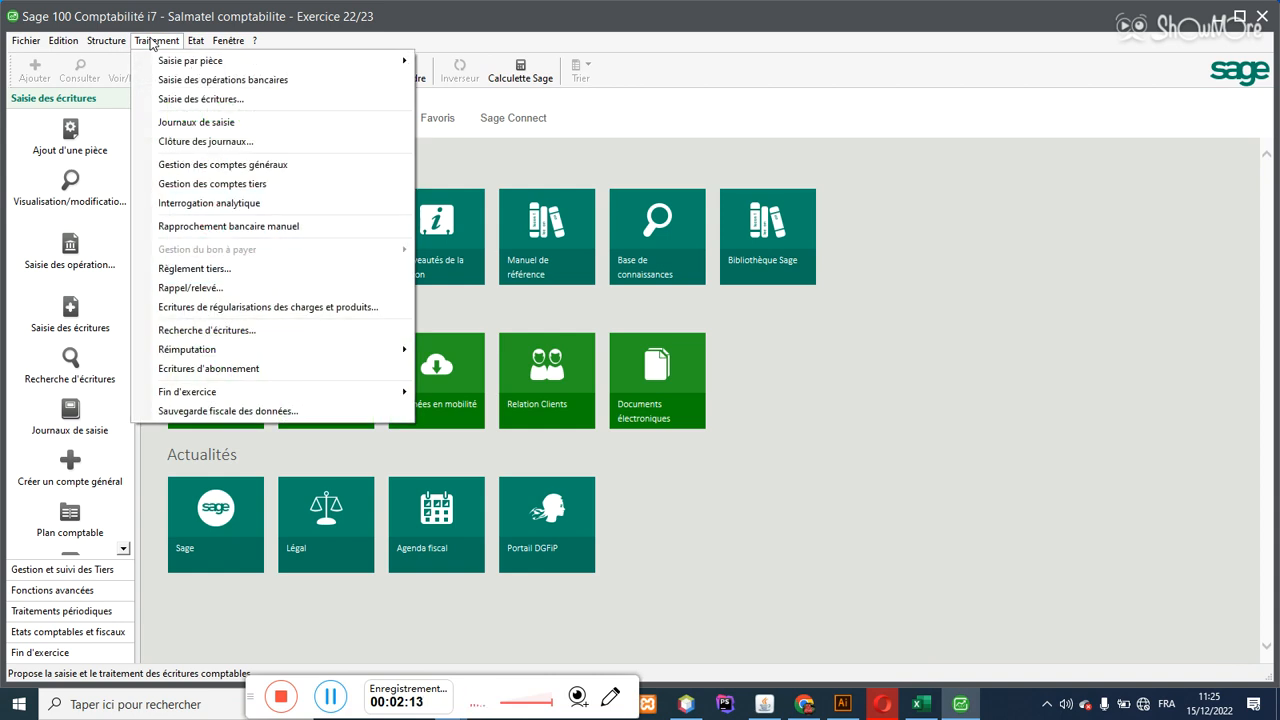
pyautogui.click(166, 100)
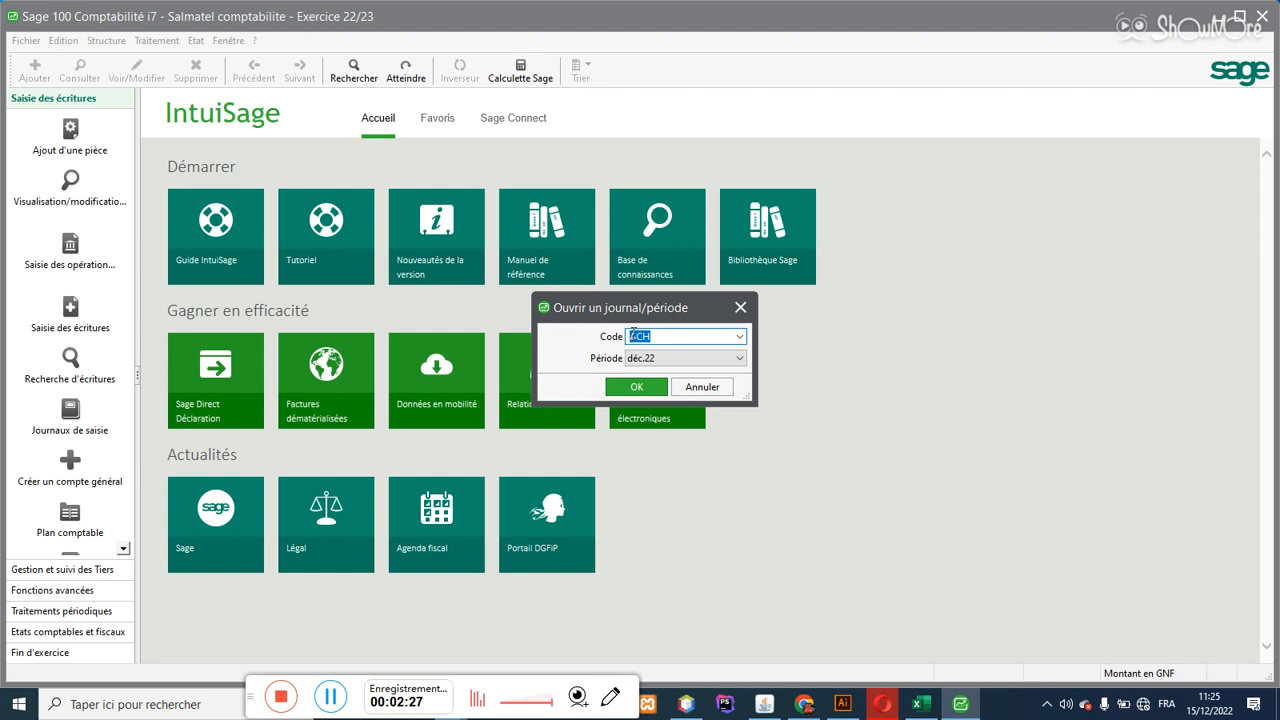
pyautogui.click(739, 337)
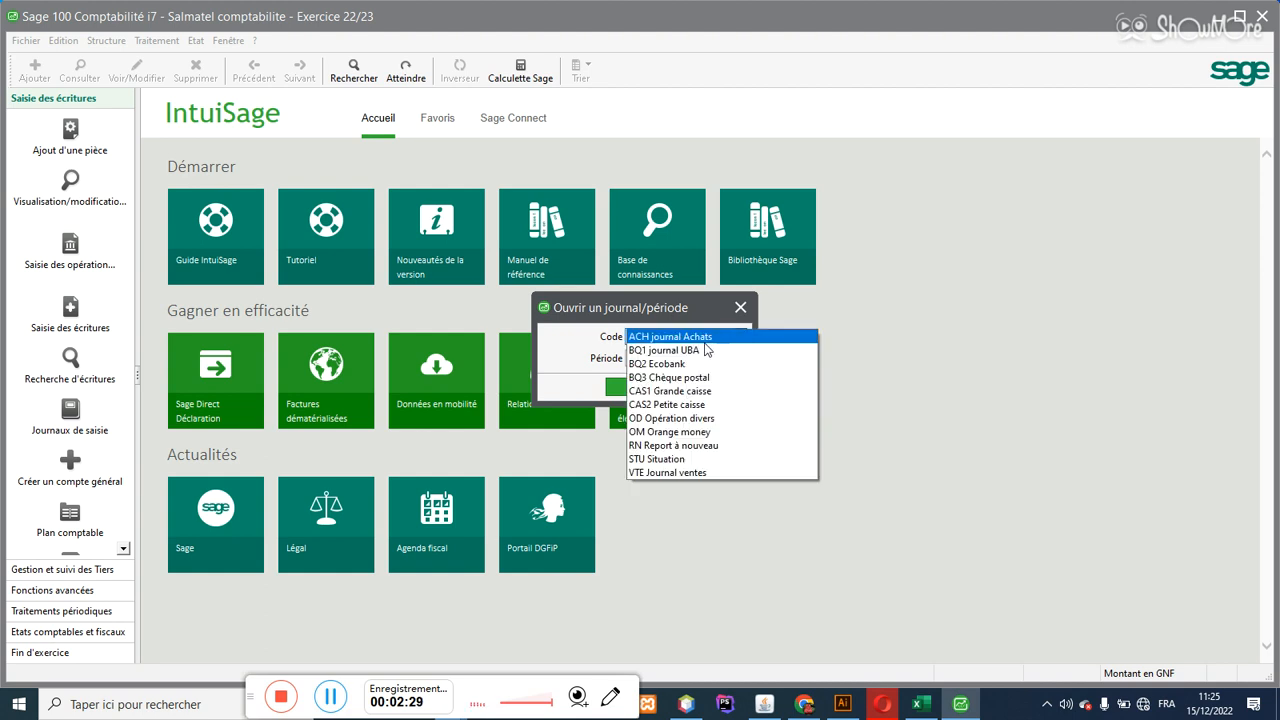
pyautogui.click(664, 473)
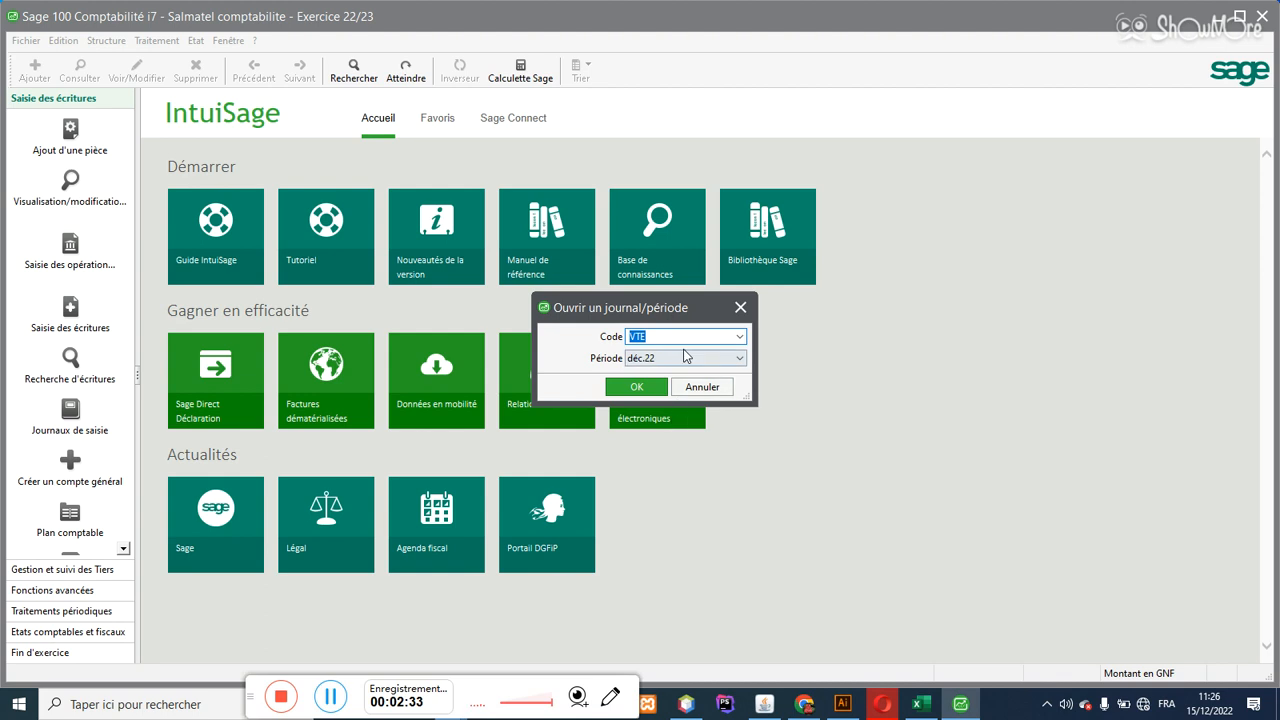
pyautogui.click(681, 359)
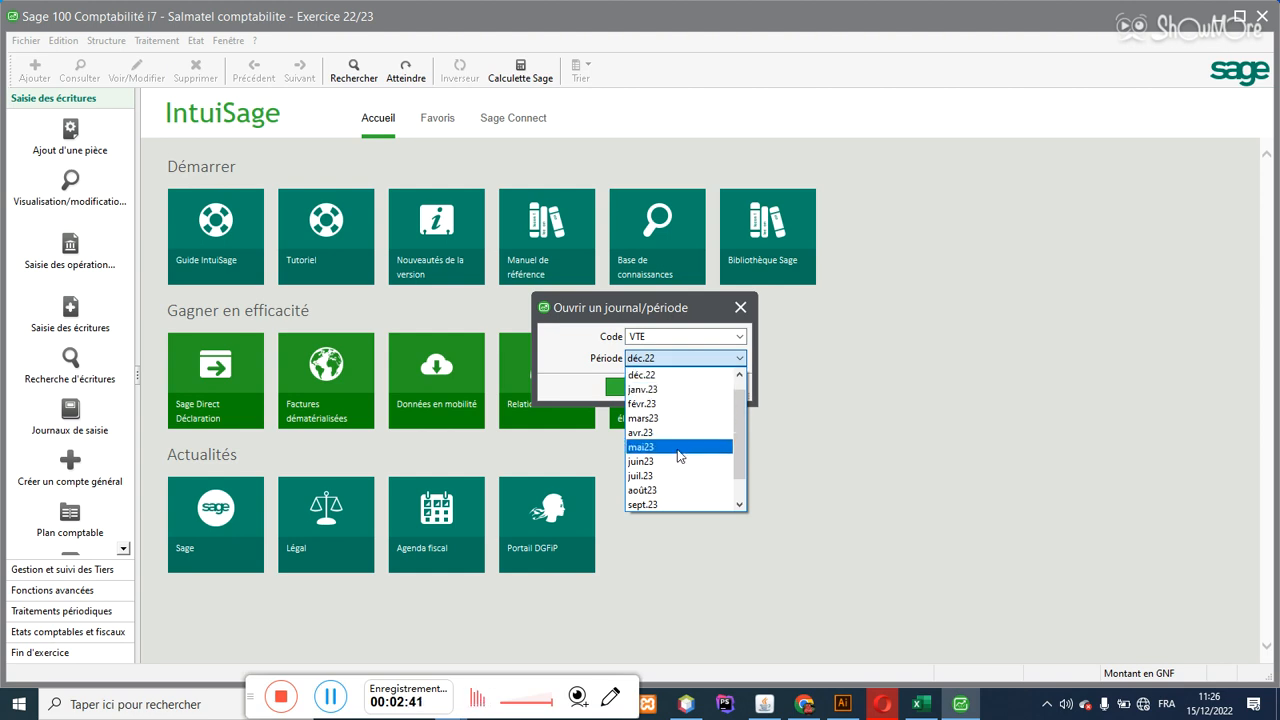
pyautogui.click(656, 362)
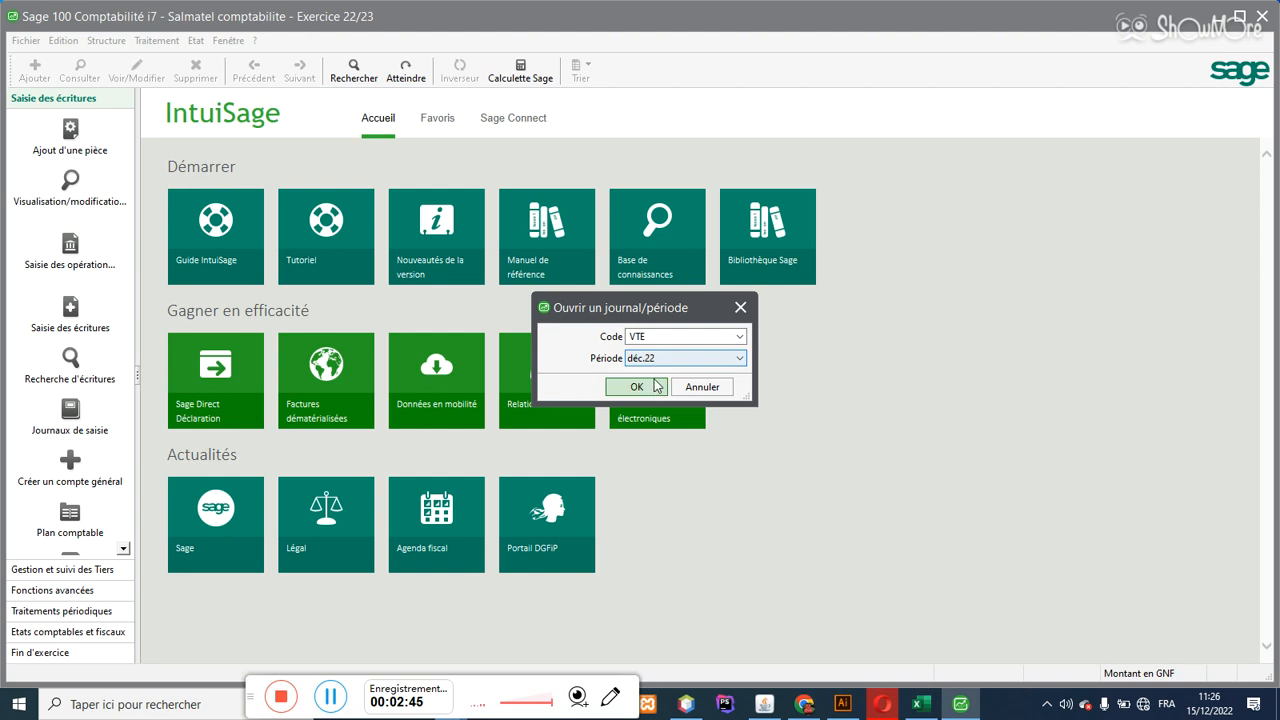
pyautogui.click(656, 387)
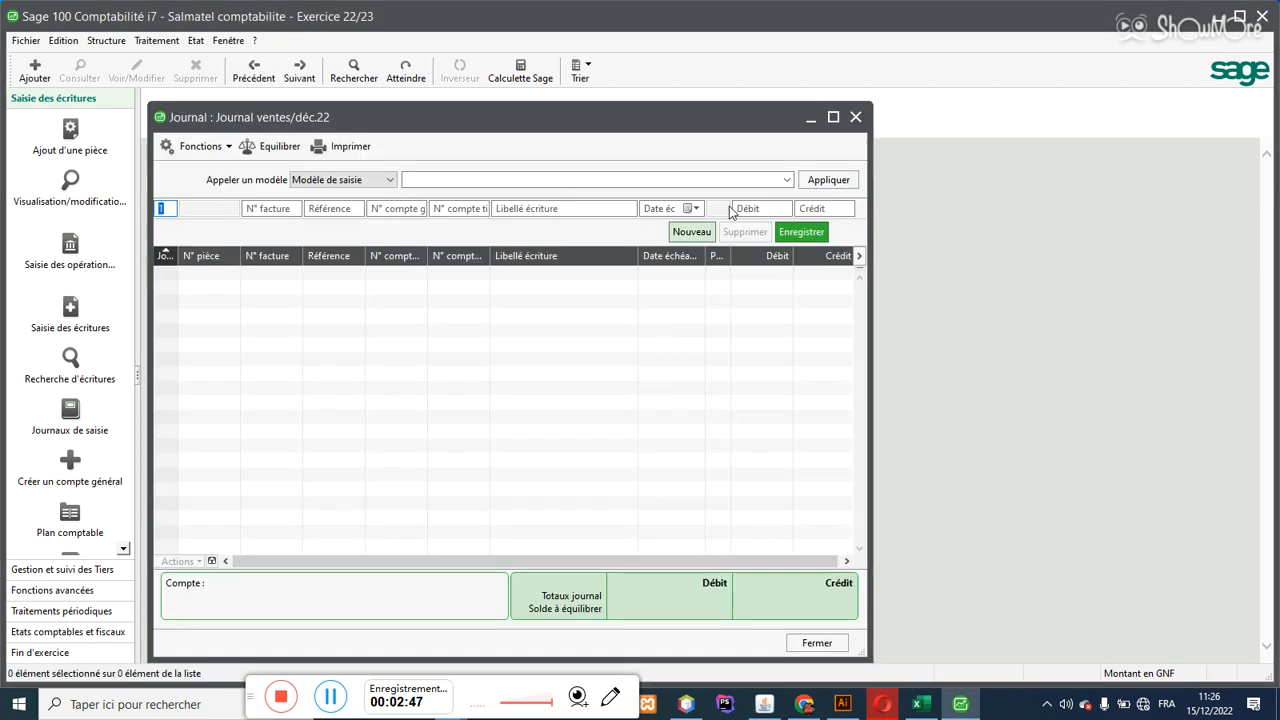
pyautogui.click(833, 117)
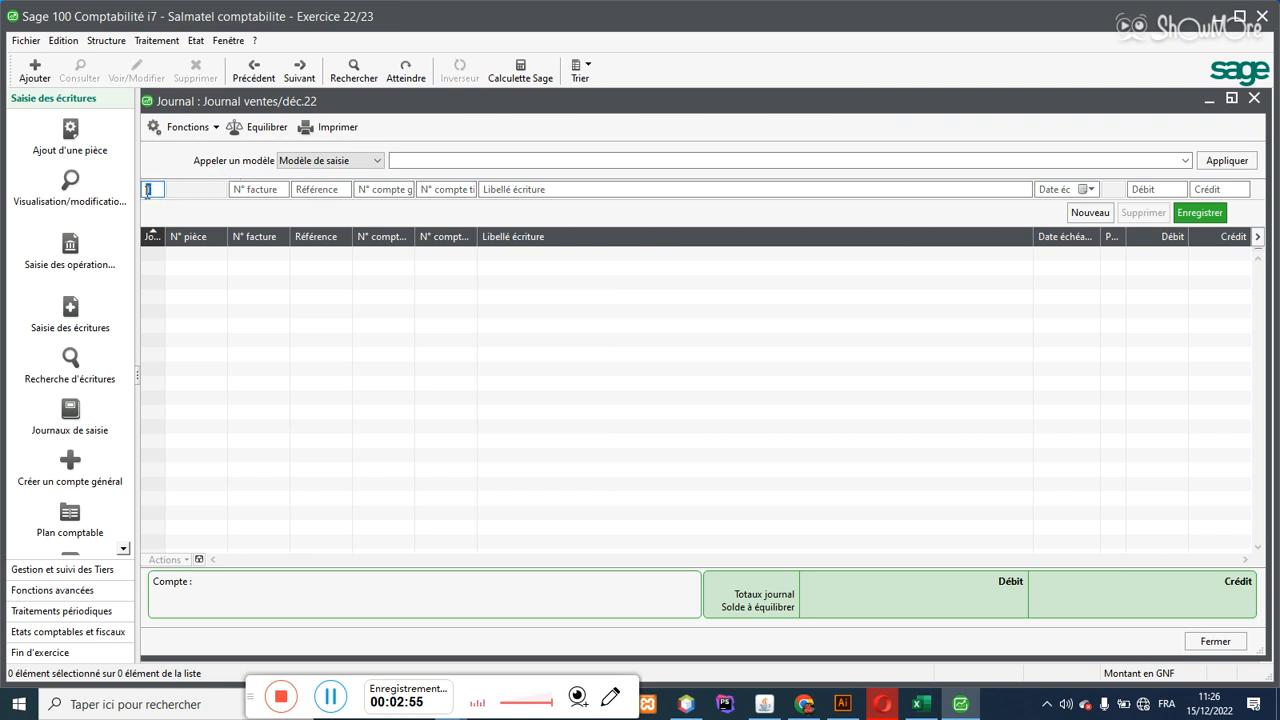
# Step: Record a credit line of 700000 for day 15 on general account 701000, Ventes de Marcandises, labelled Vente à credit
pyautogui.write('15')
pyautogui.press('Tab')
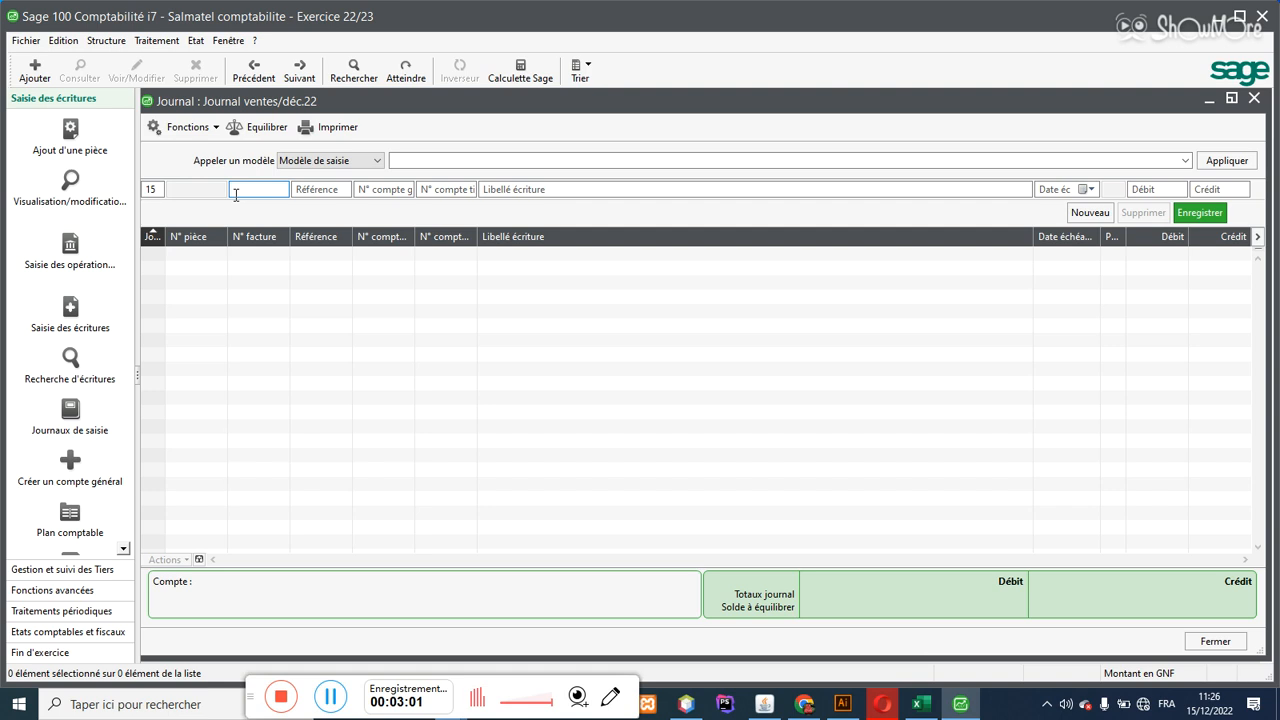
pyautogui.press('Tab')
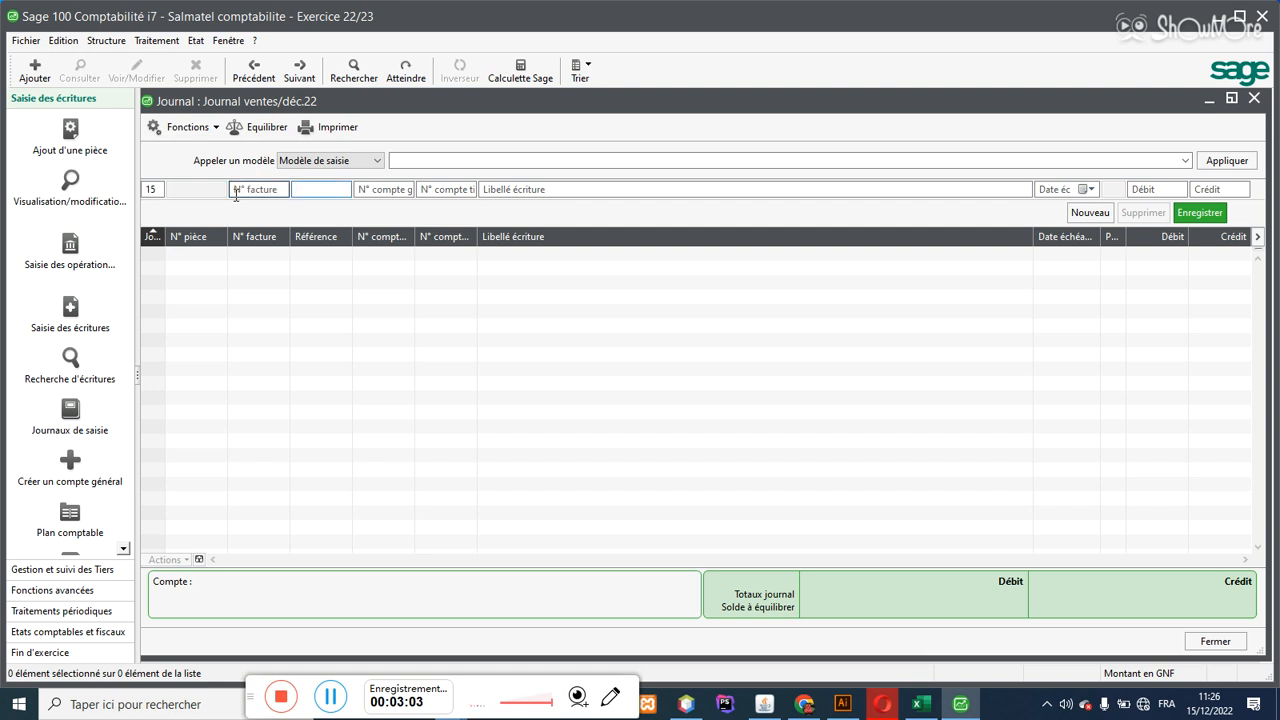
pyautogui.press('Tab')
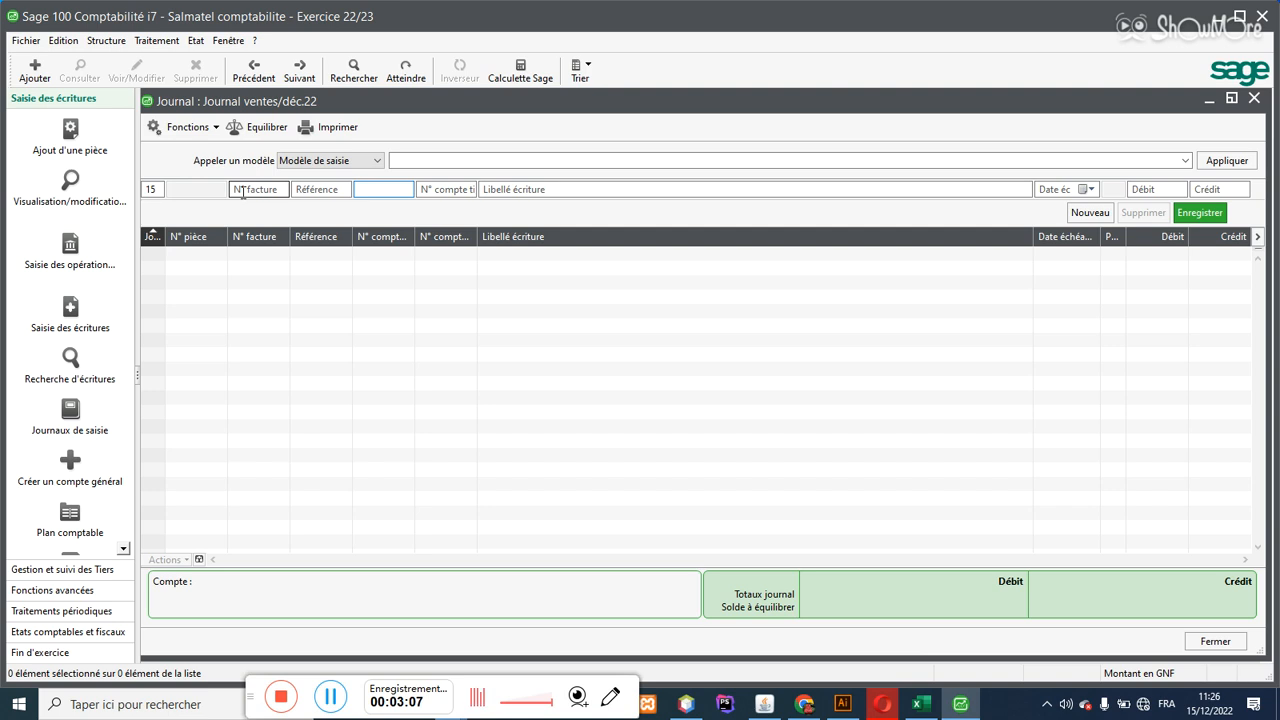
pyautogui.write('701')
pyautogui.press('Tab')
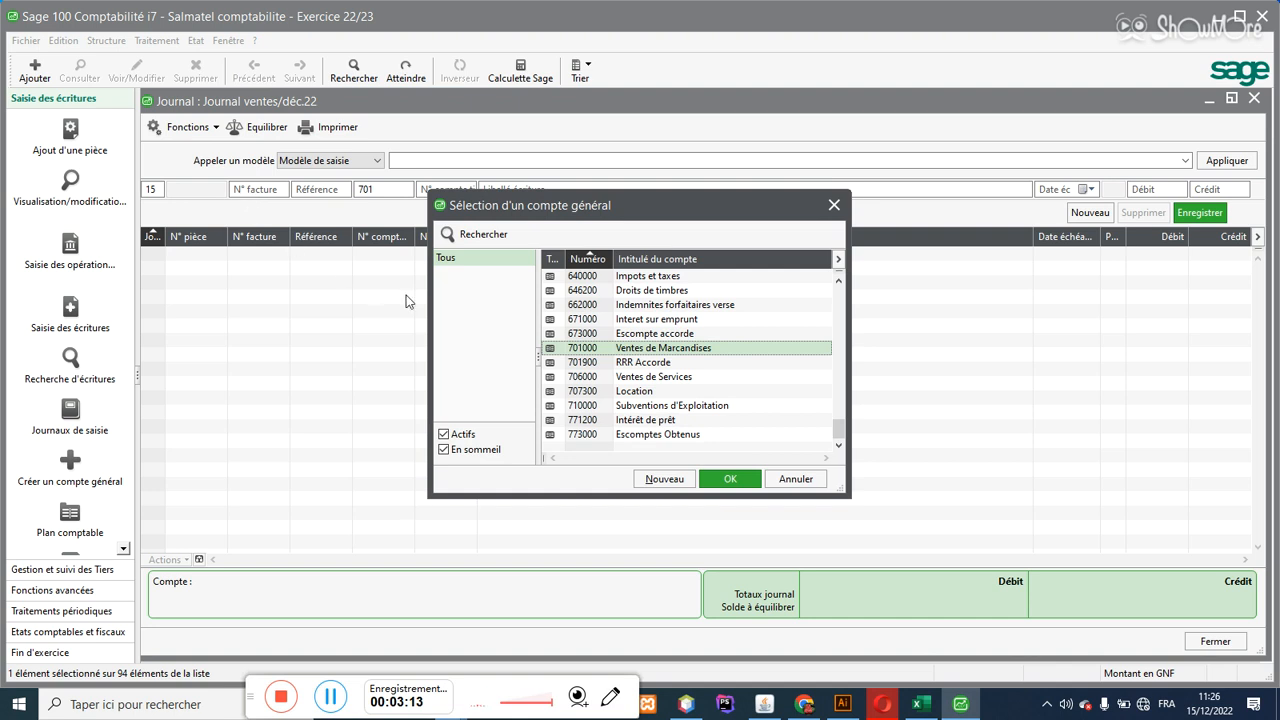
pyautogui.doubleClick(587, 351)
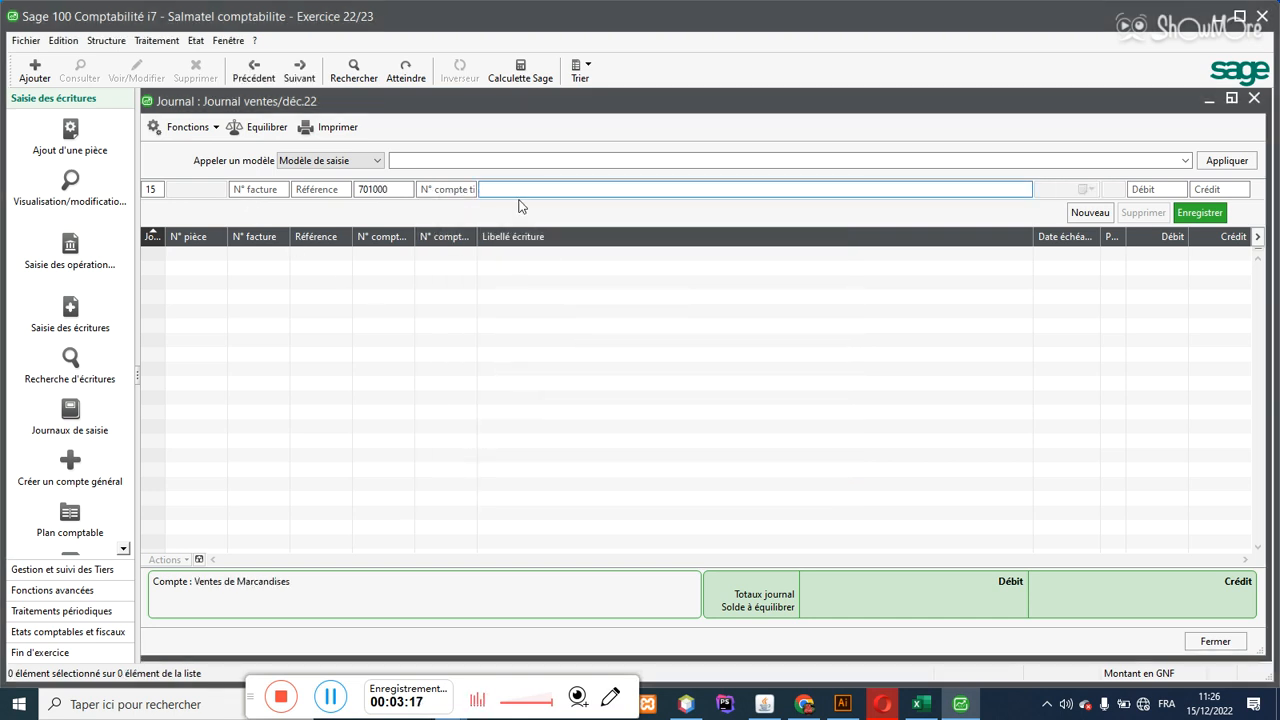
pyautogui.write('Vente à credit')
pyautogui.press('Tab')
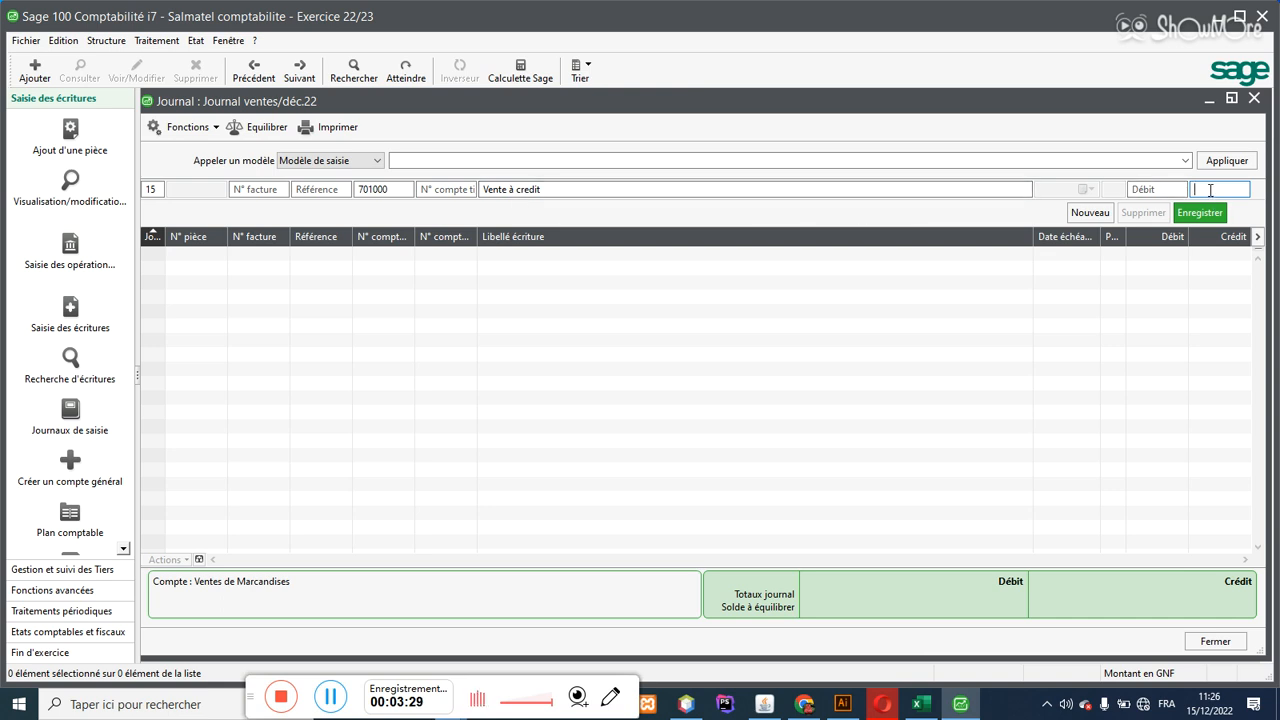
pyautogui.write('700000')
pyautogui.press('Return')
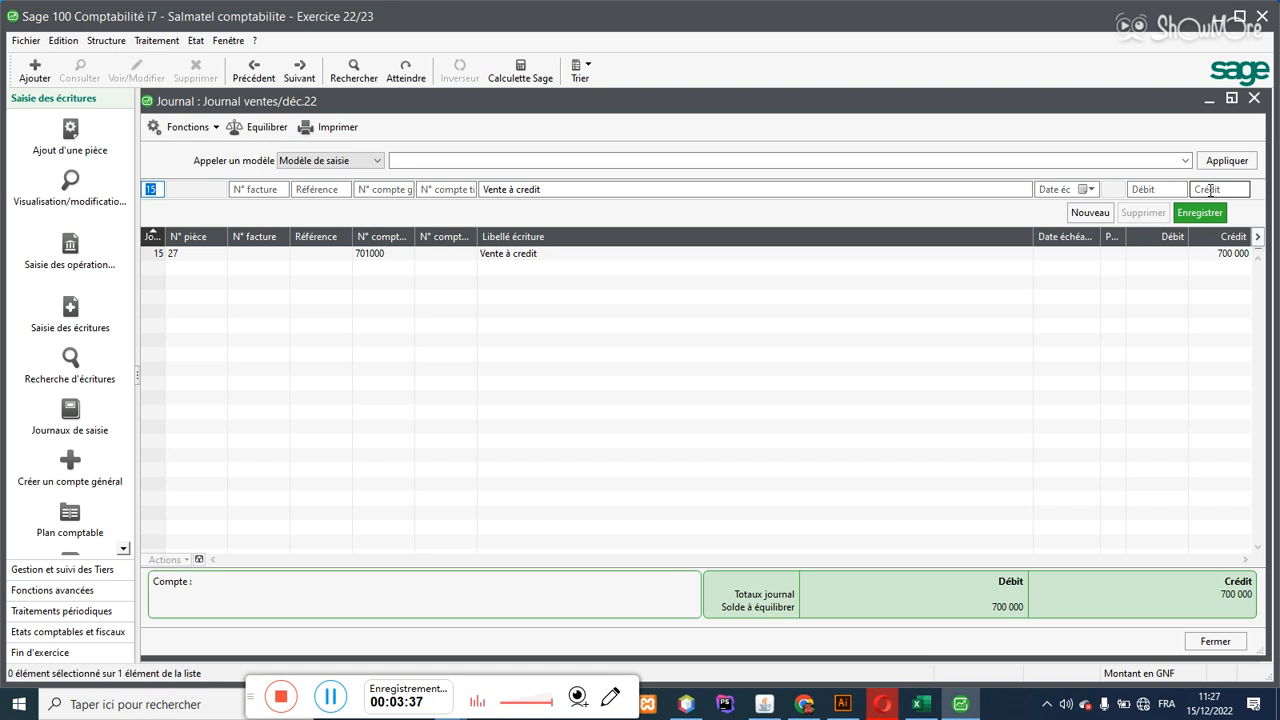
# Step: Record the balancing debit line of 700000 on account 411000 for the fourth customer listed, due 151222, and close the sales journal
pyautogui.press('Tab')
pyautogui.press('Tab')
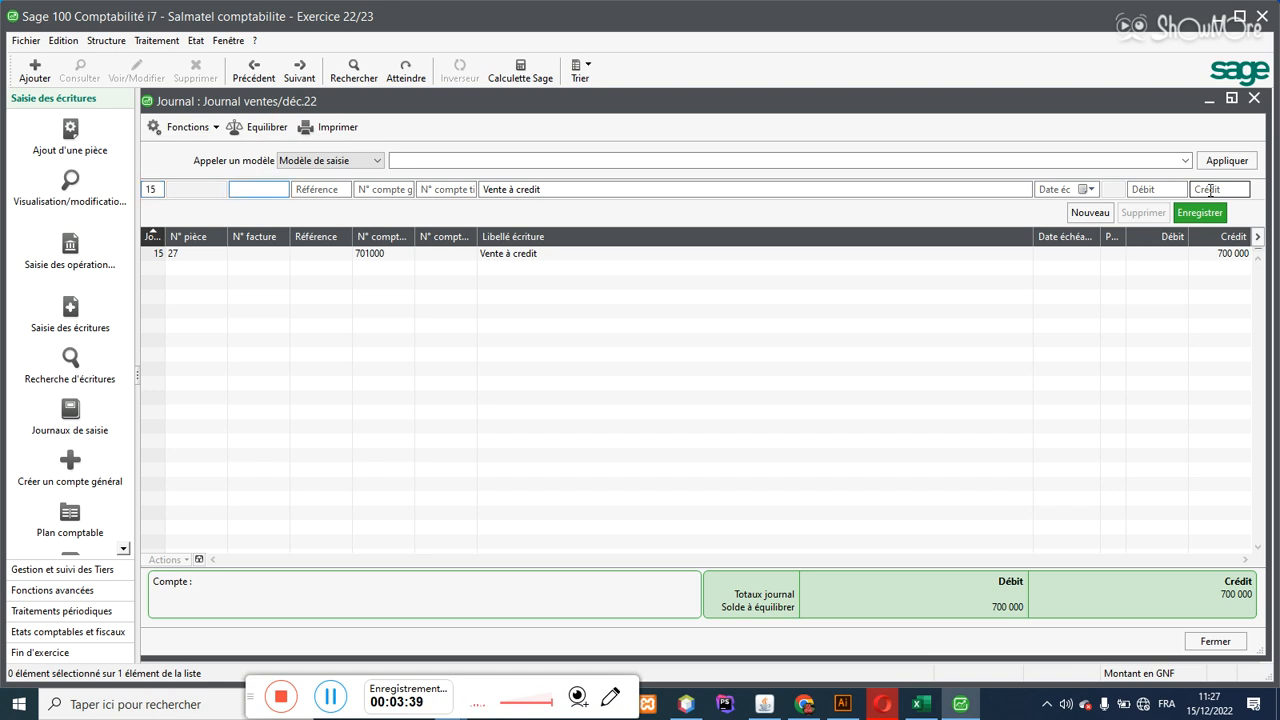
pyautogui.press('Tab')
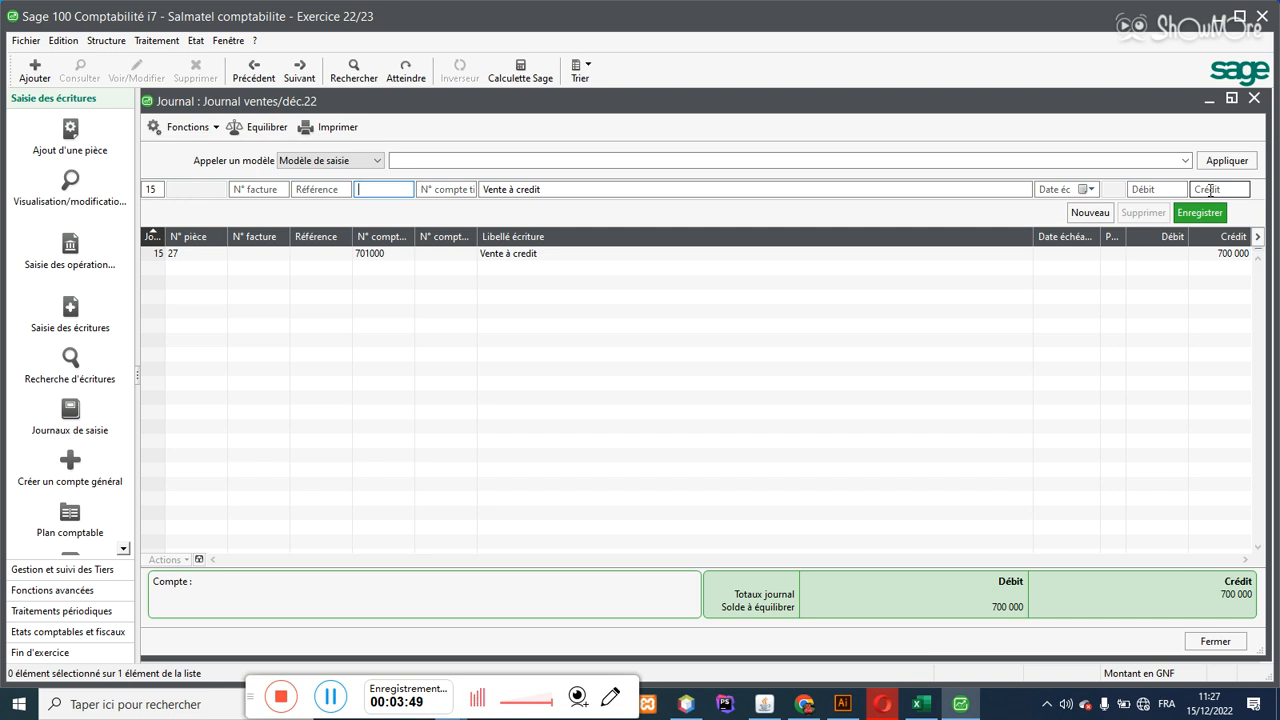
pyautogui.press('Tab')
pyautogui.write('CL')
pyautogui.press('Tab')
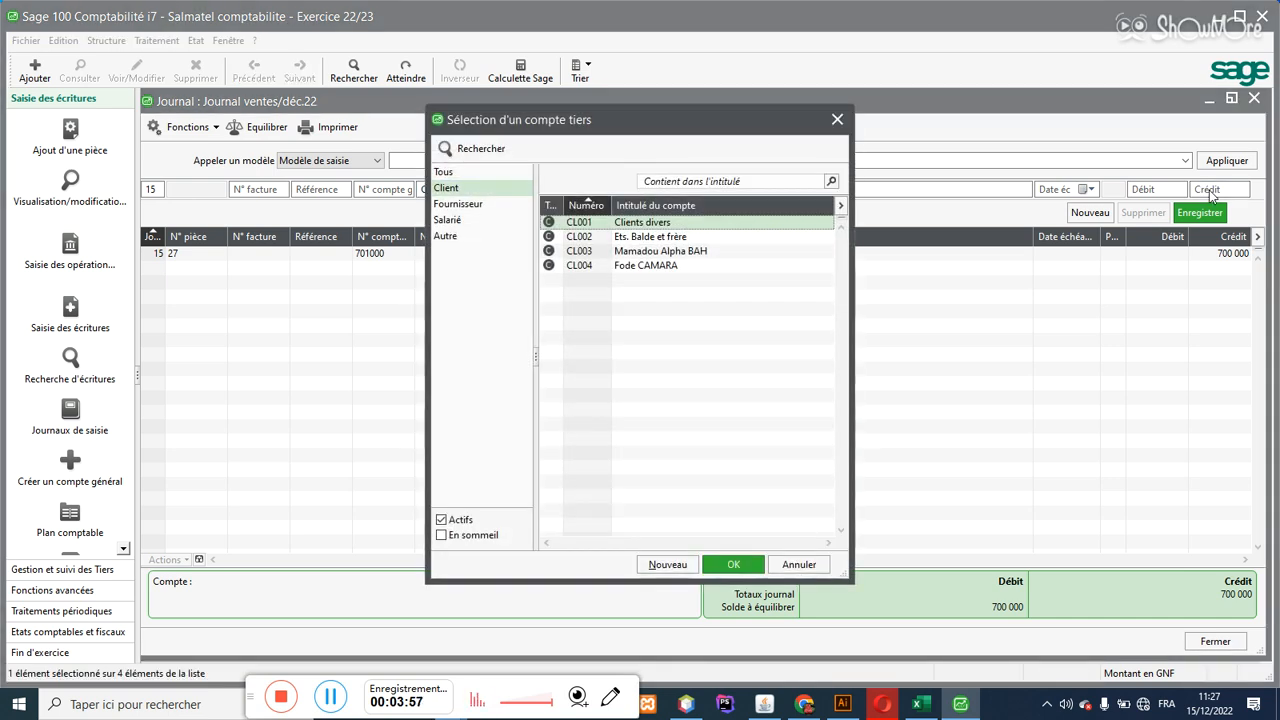
pyautogui.doubleClick(660, 265)
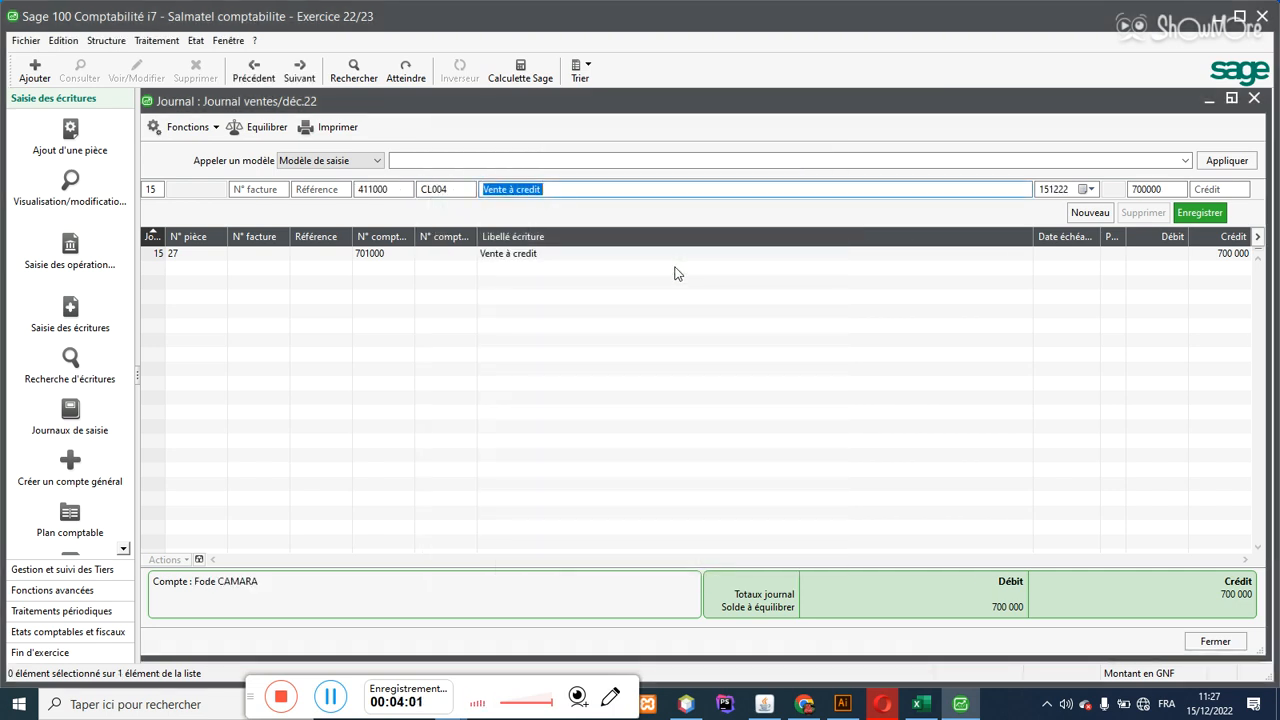
pyautogui.press('Tab')
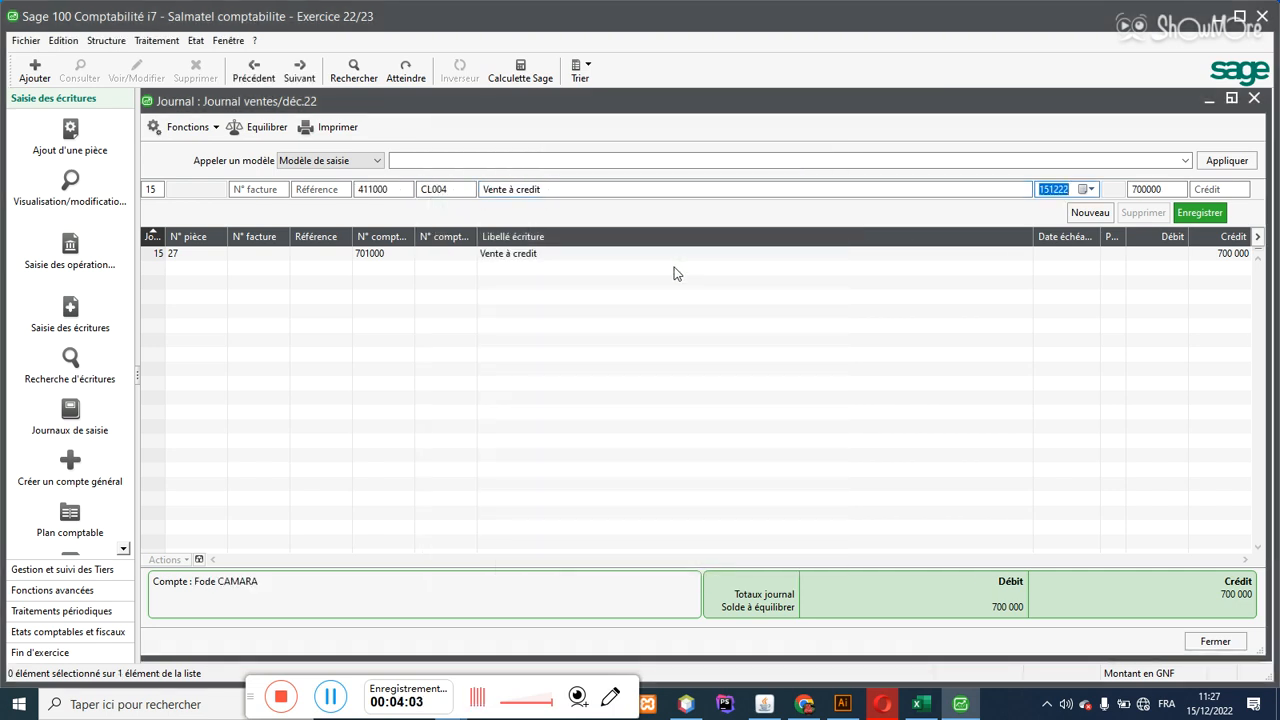
pyautogui.press('Return')
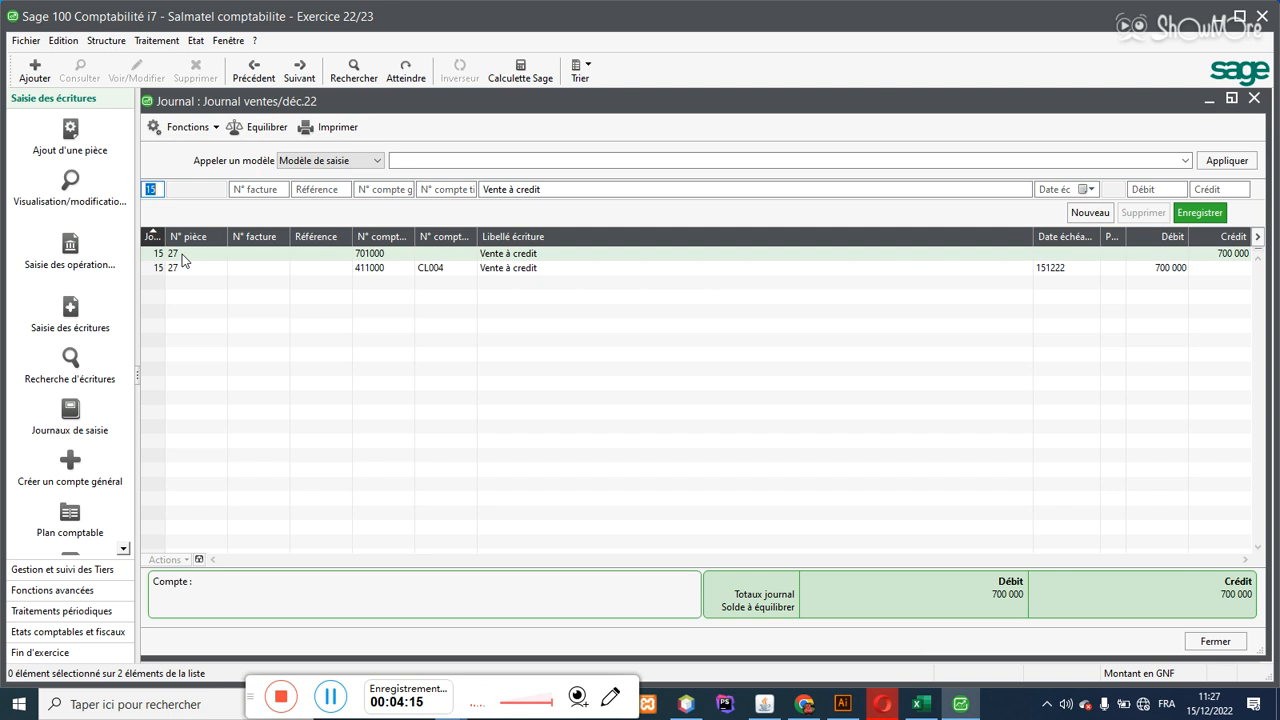
pyautogui.click(1188, 644)
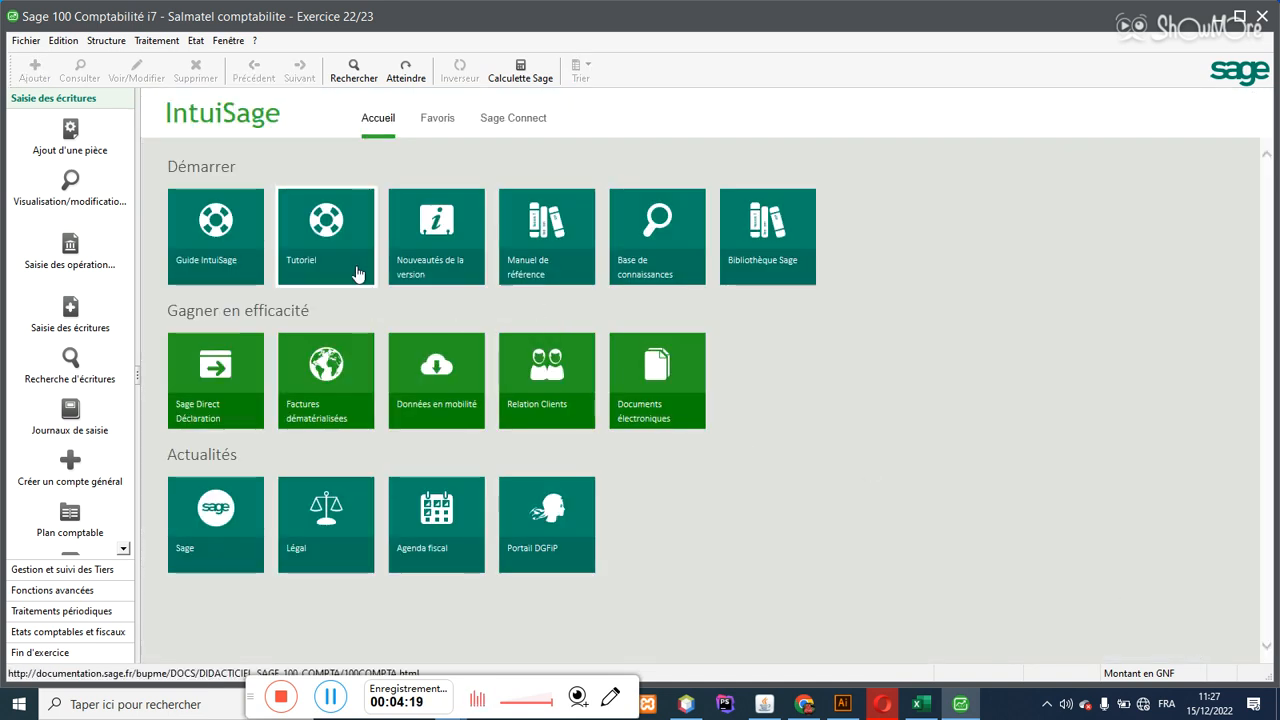
# Step: Open the CAS1 Grande caisse journal for déc.22 from the list of entry journals and maximize its window
pyautogui.click(166, 44)
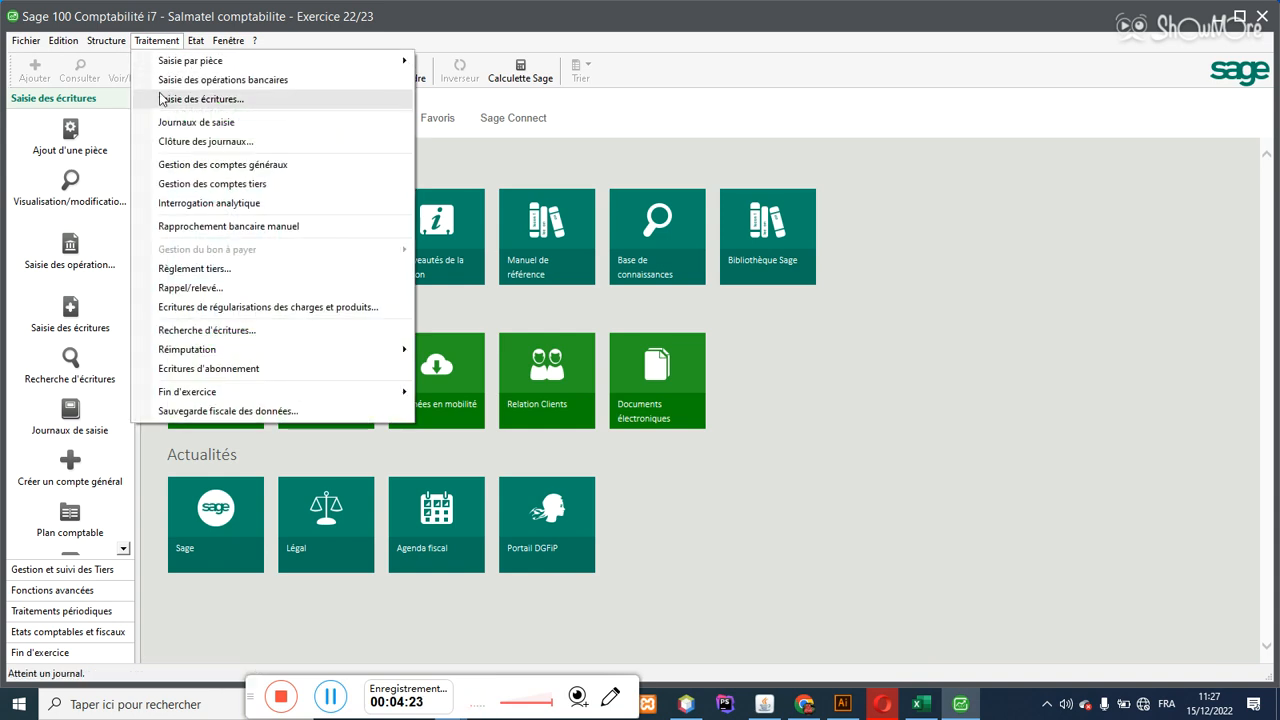
pyautogui.click(166, 124)
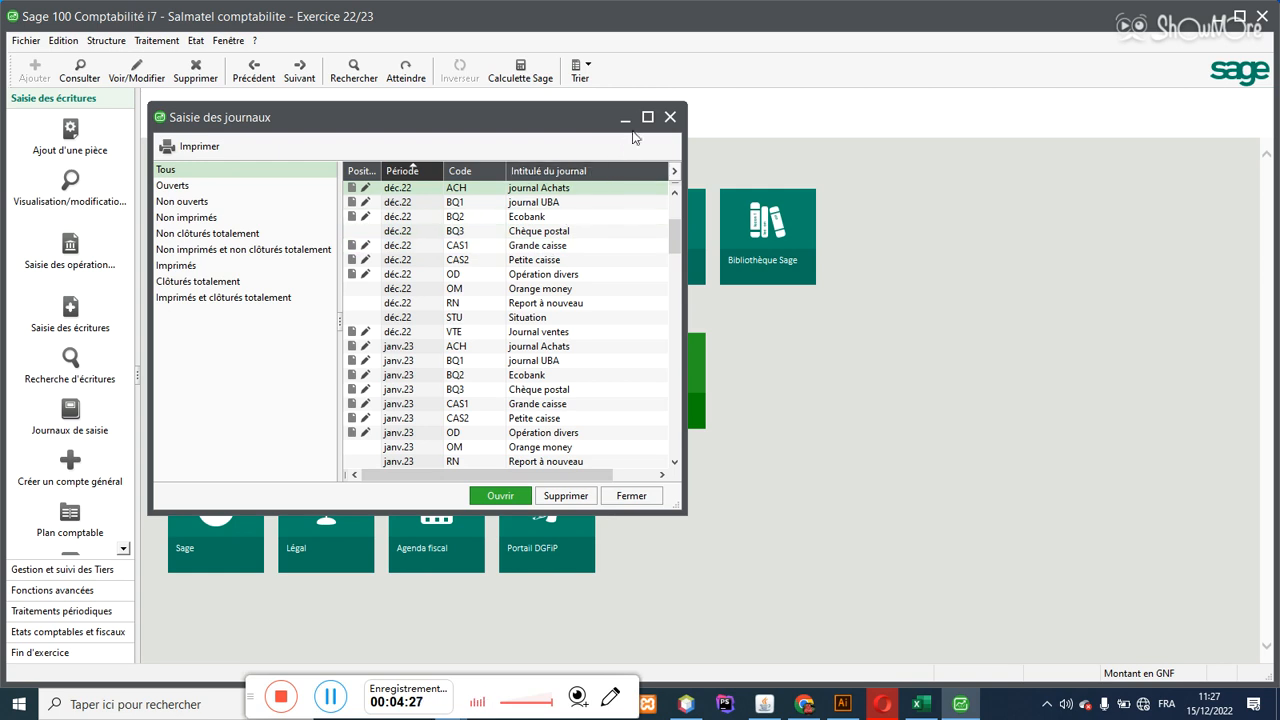
pyautogui.click(648, 117)
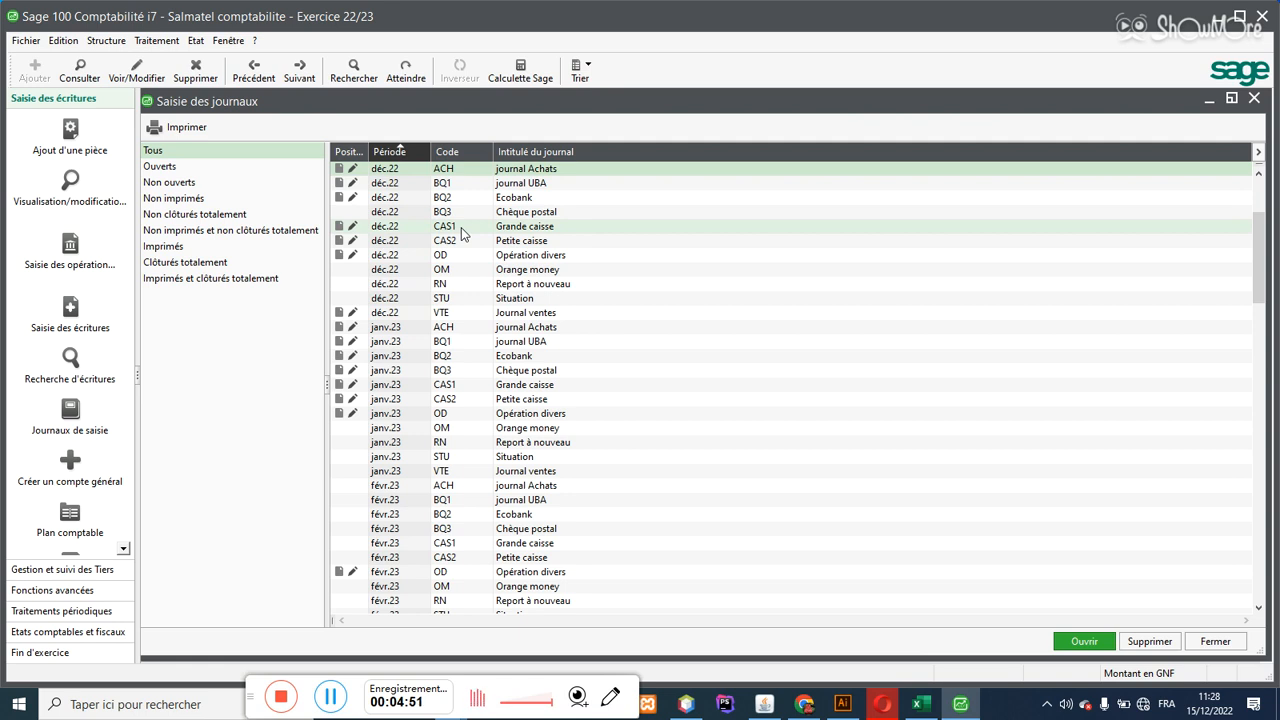
pyautogui.doubleClick(461, 234)
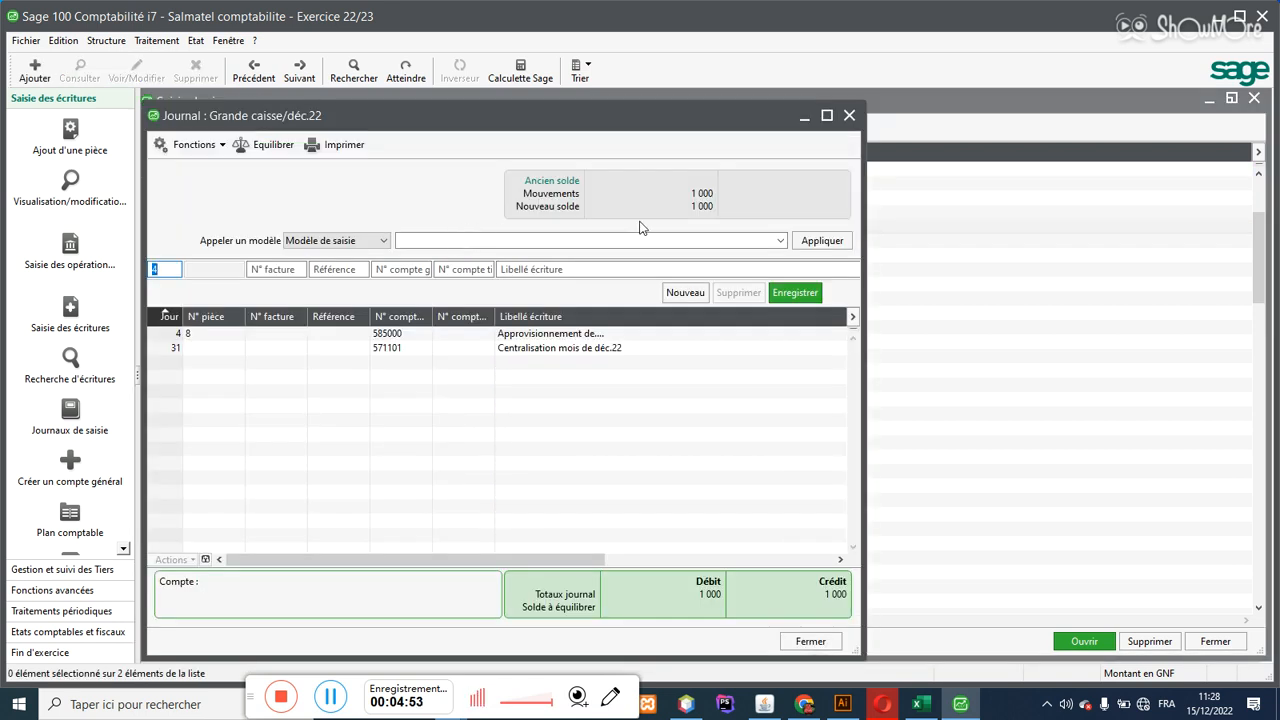
pyautogui.click(827, 117)
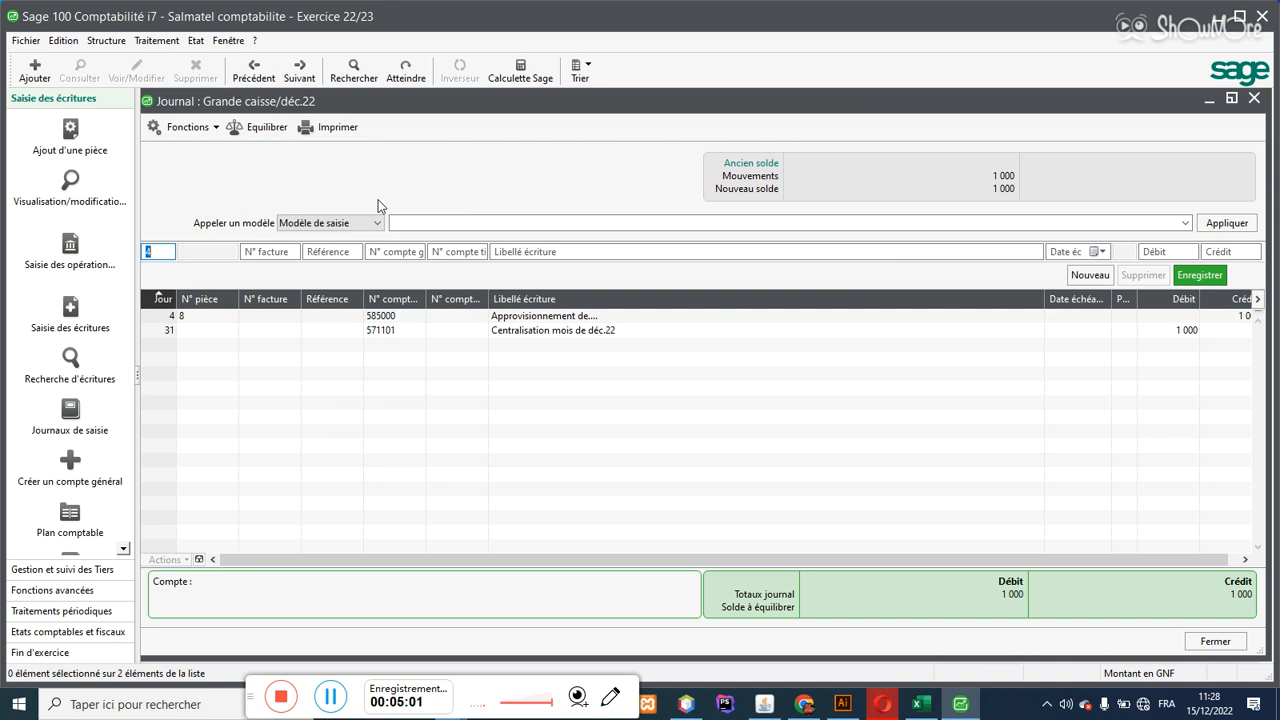
# Step: Begin a cash journal line for day 15 and assign it to the fourth customer listed, on account 411000
pyautogui.write('15')
pyautogui.press('Tab')
pyautogui.press('Tab')
pyautogui.press('Tab')
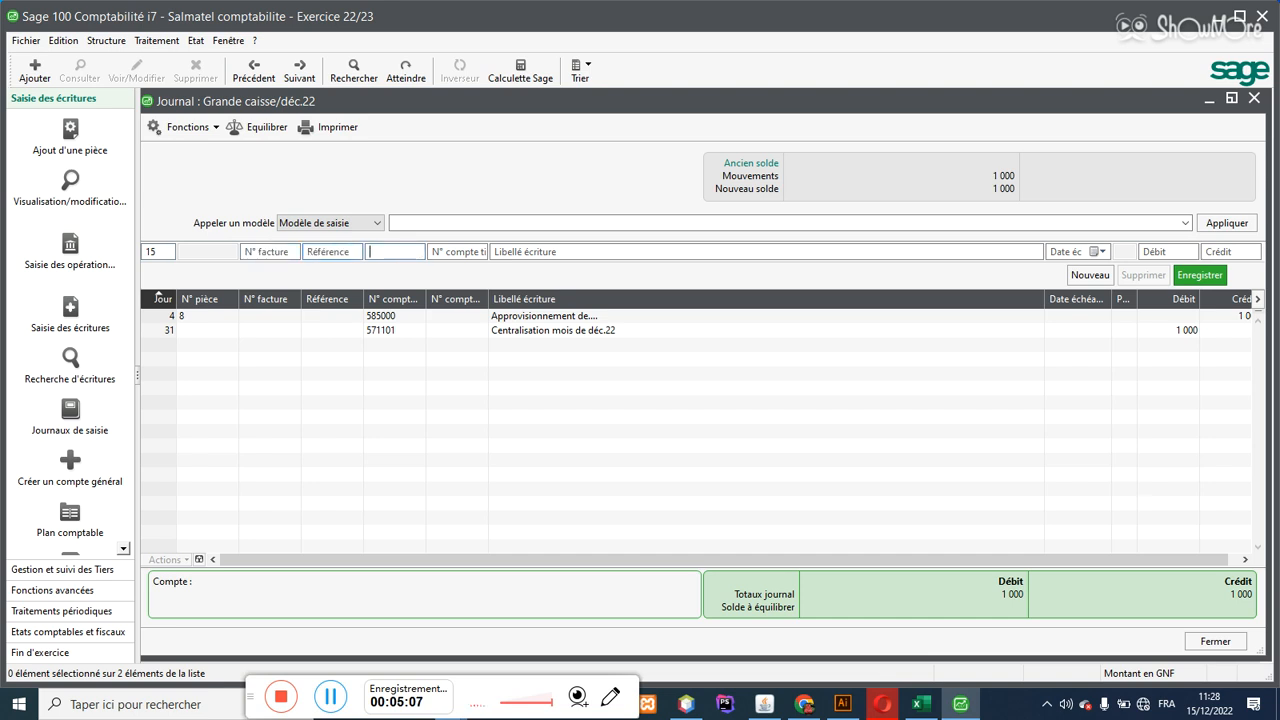
pyautogui.press('Tab')
pyautogui.write('CL')
pyautogui.press('Tab')
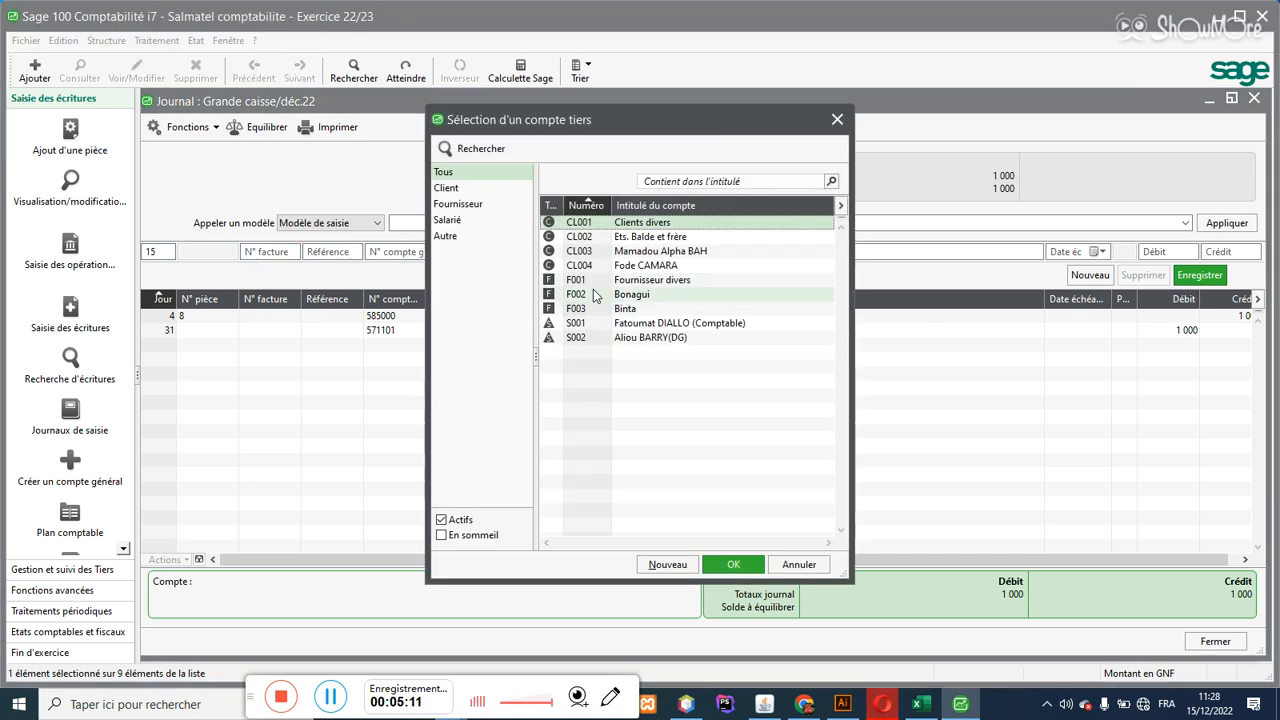
pyautogui.doubleClick(648, 268)
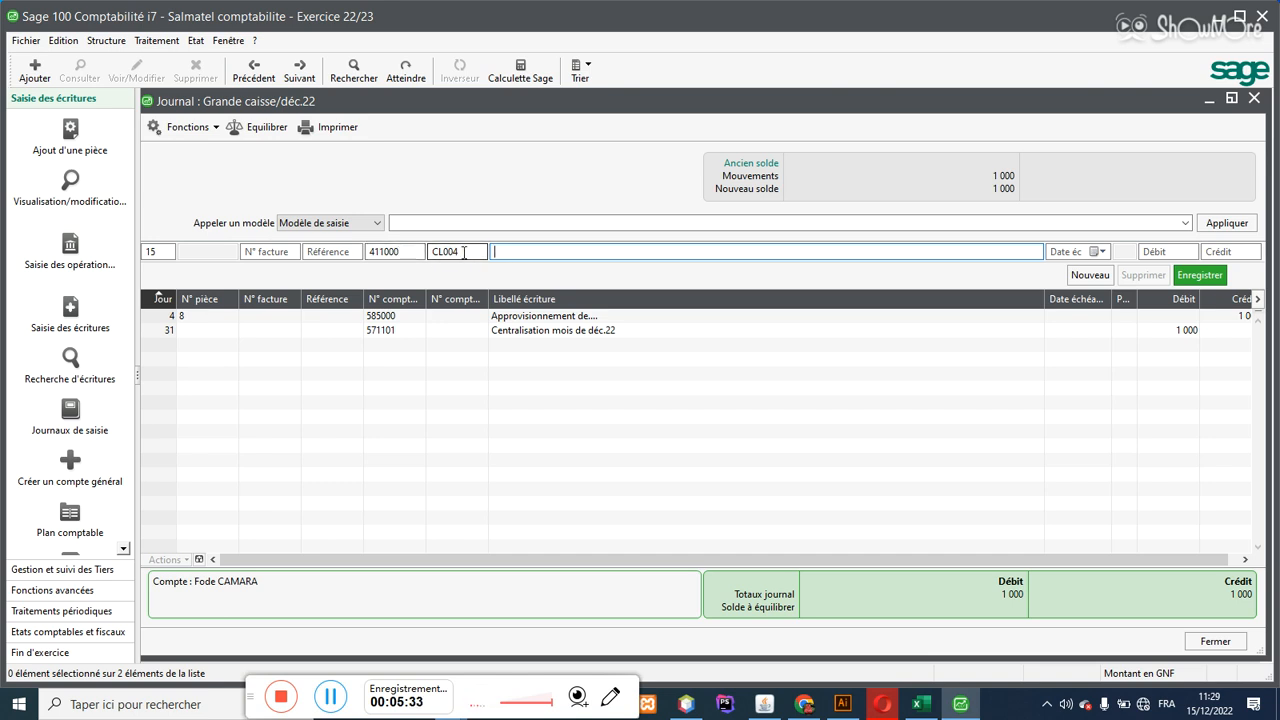
# Step: Label the customer line Reglement sur vent, record it with a credit of 700000 and close the cash journal
pyautogui.click(463, 252)
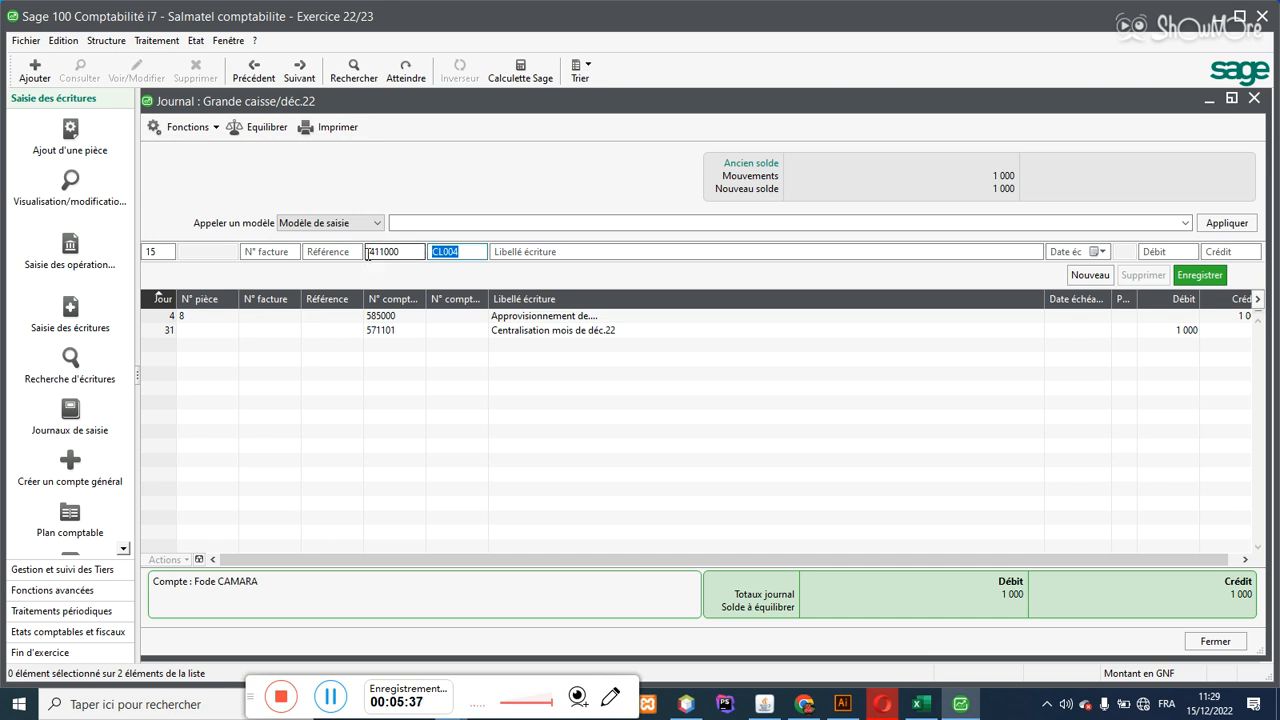
pyautogui.press('Tab')
pyautogui.write('Re')
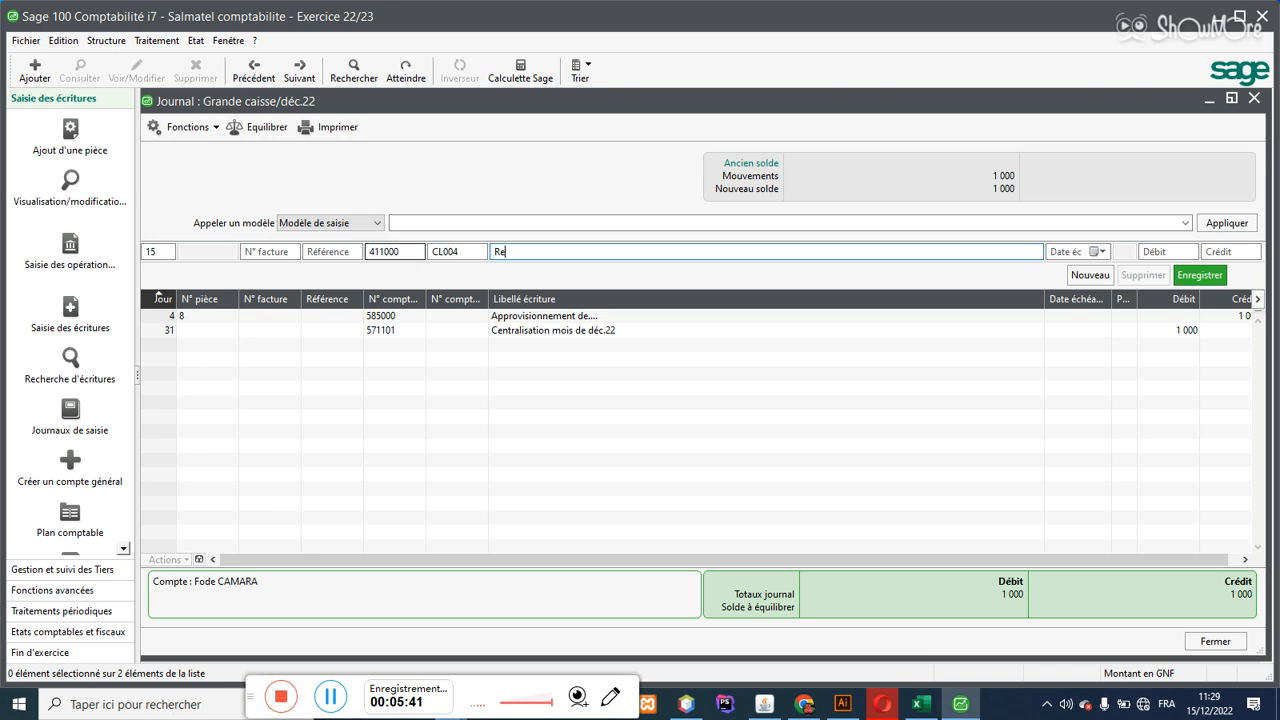
pyautogui.write('gle')
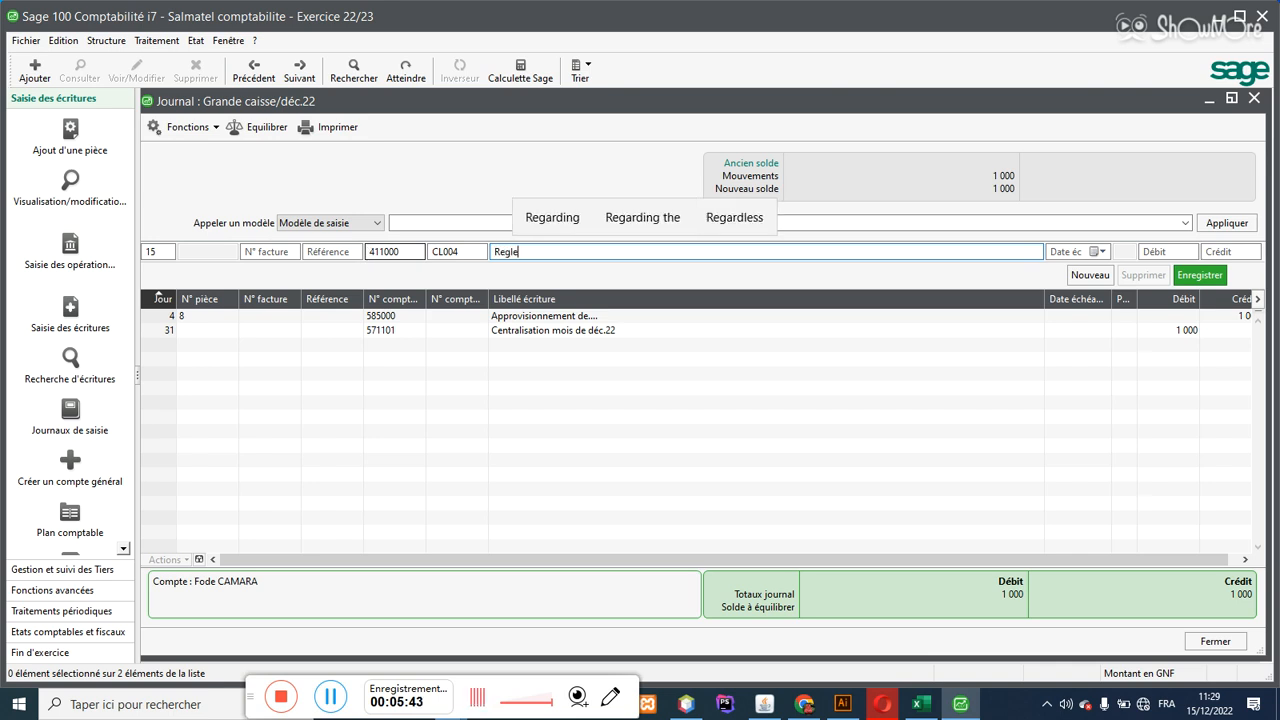
pyautogui.write('ment s')
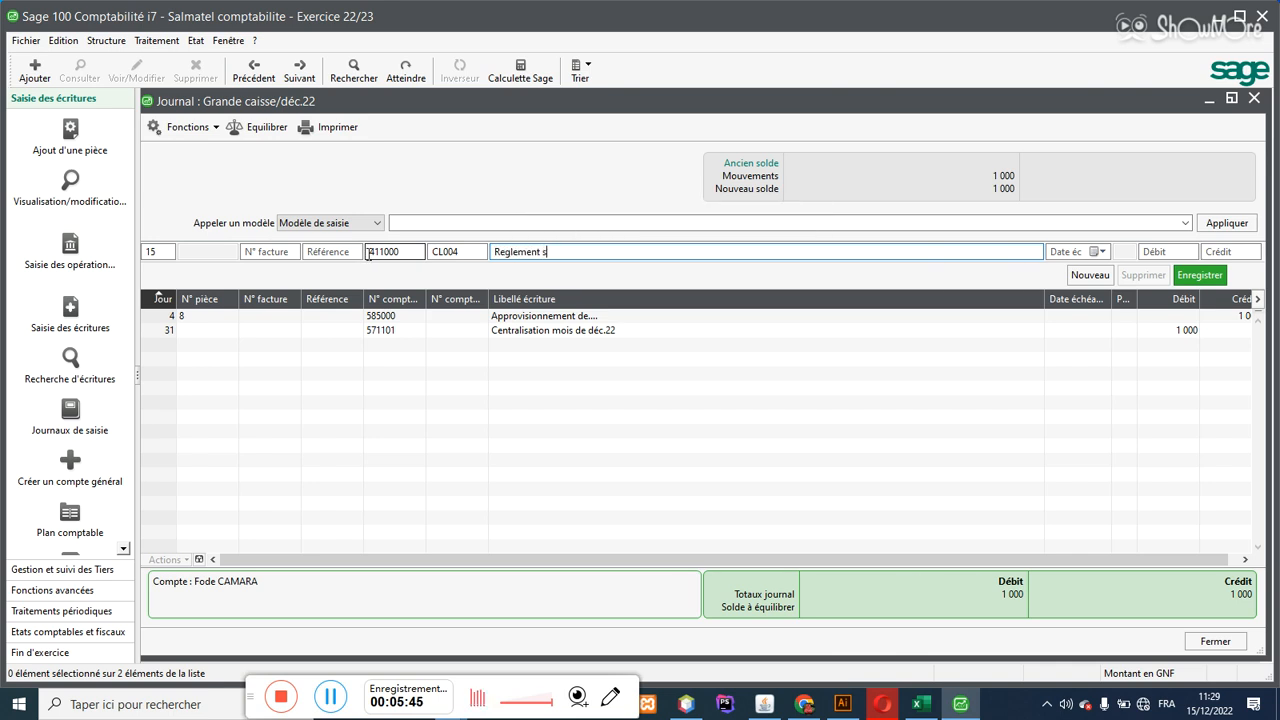
pyautogui.write('ur vent')
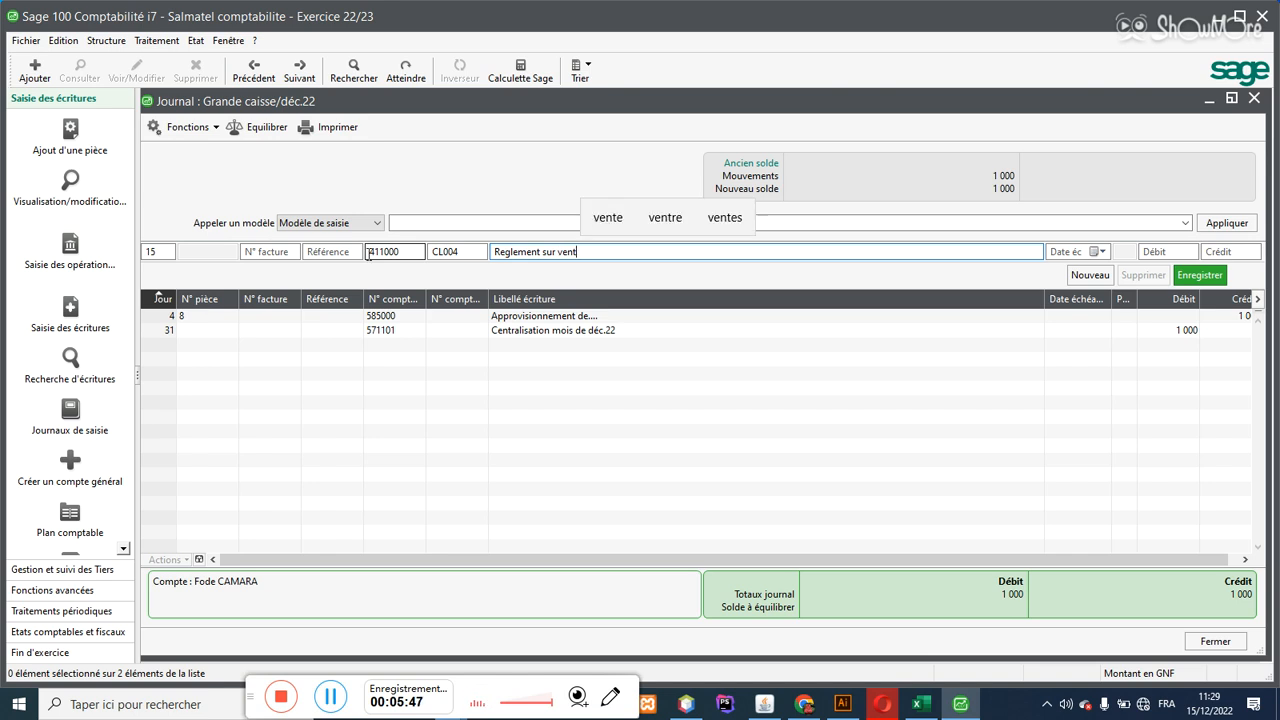
pyautogui.press('Tab')
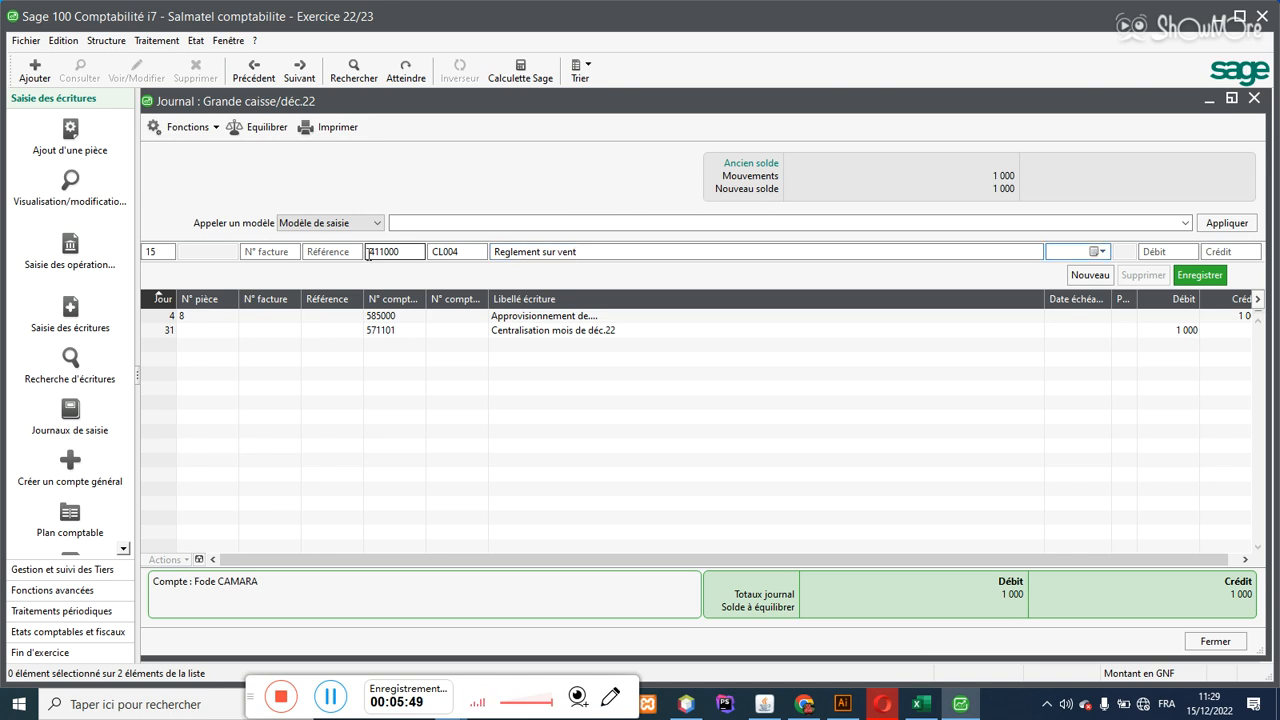
pyautogui.press('Tab')
pyautogui.press('Tab')
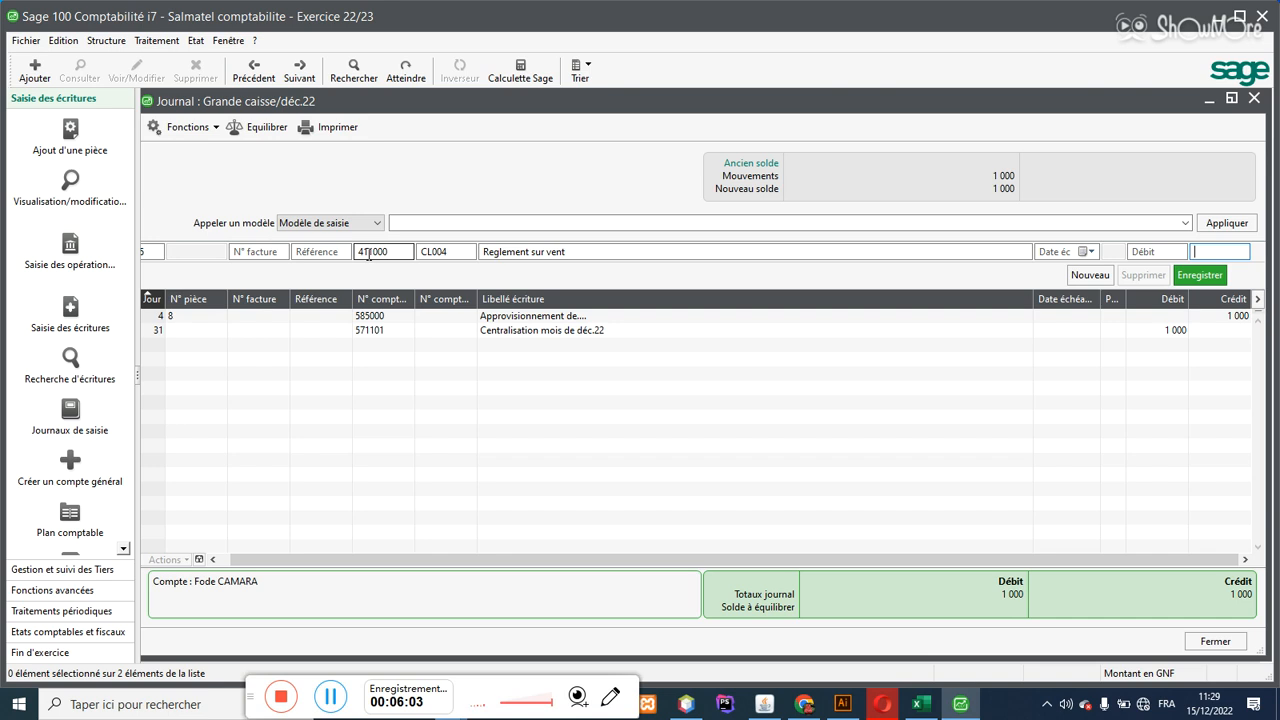
pyautogui.write('700000')
pyautogui.press('Return')
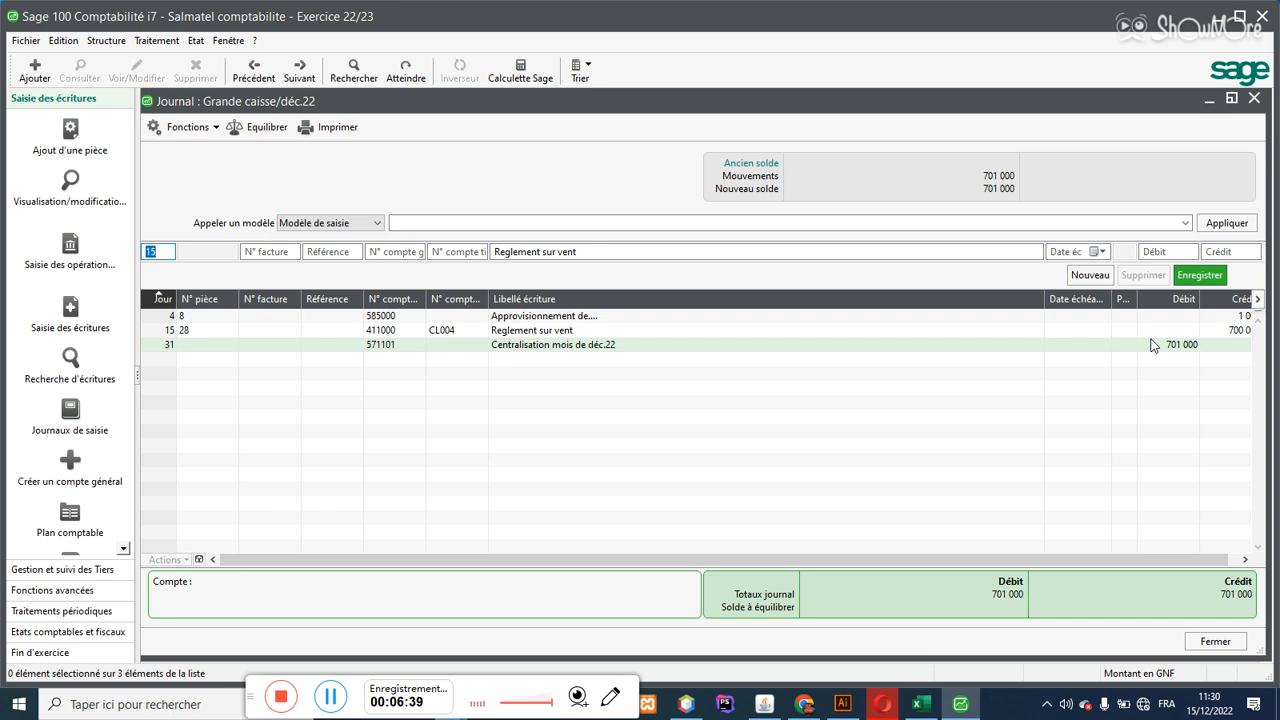
pyautogui.click(1207, 645)
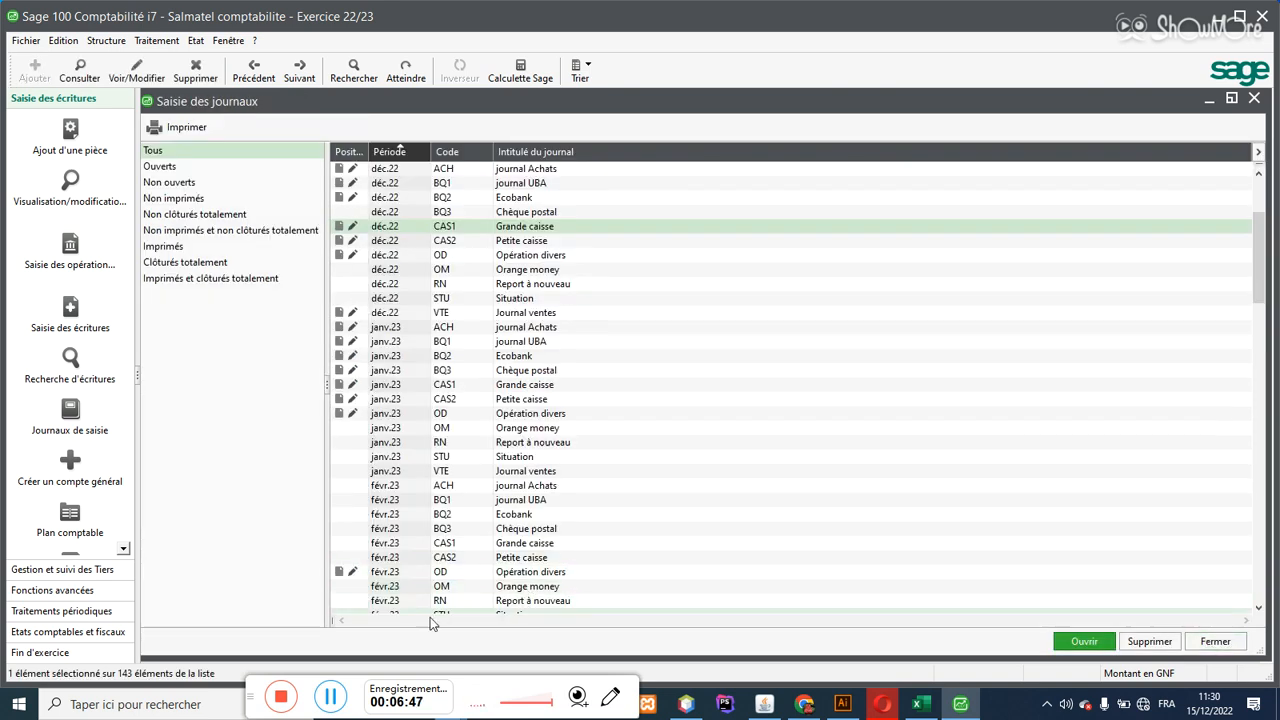
# Step: Switch to the Variation du stock workbook in Excel, add a new worksheet and narrow its column A
pyautogui.click(920, 704)
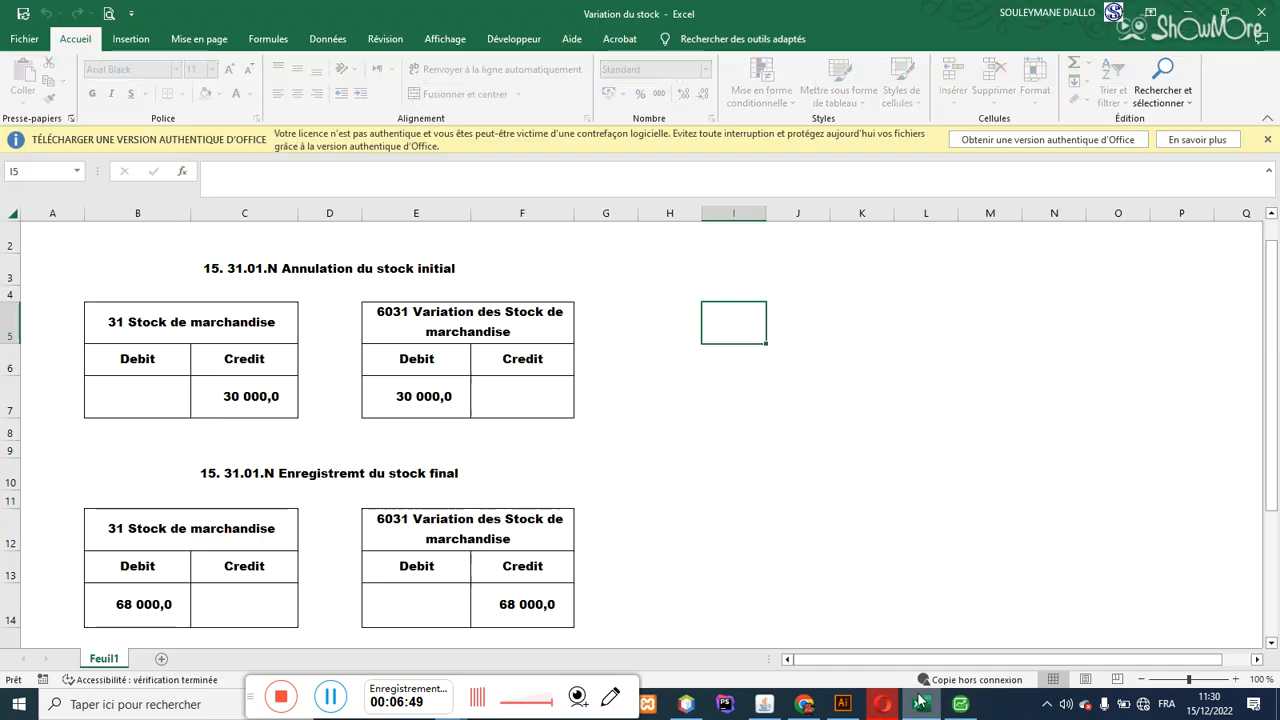
pyautogui.click(161, 658)
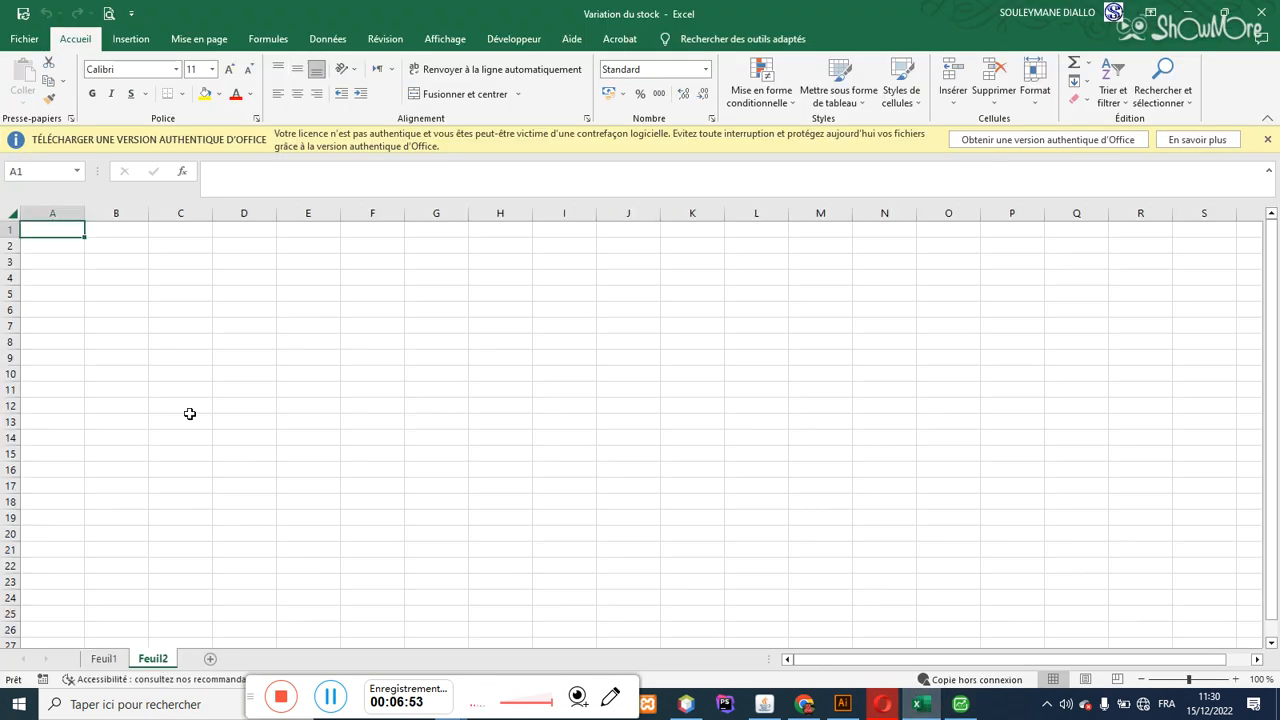
pyautogui.moveTo(86, 211); pyautogui.dragTo(57, 211)
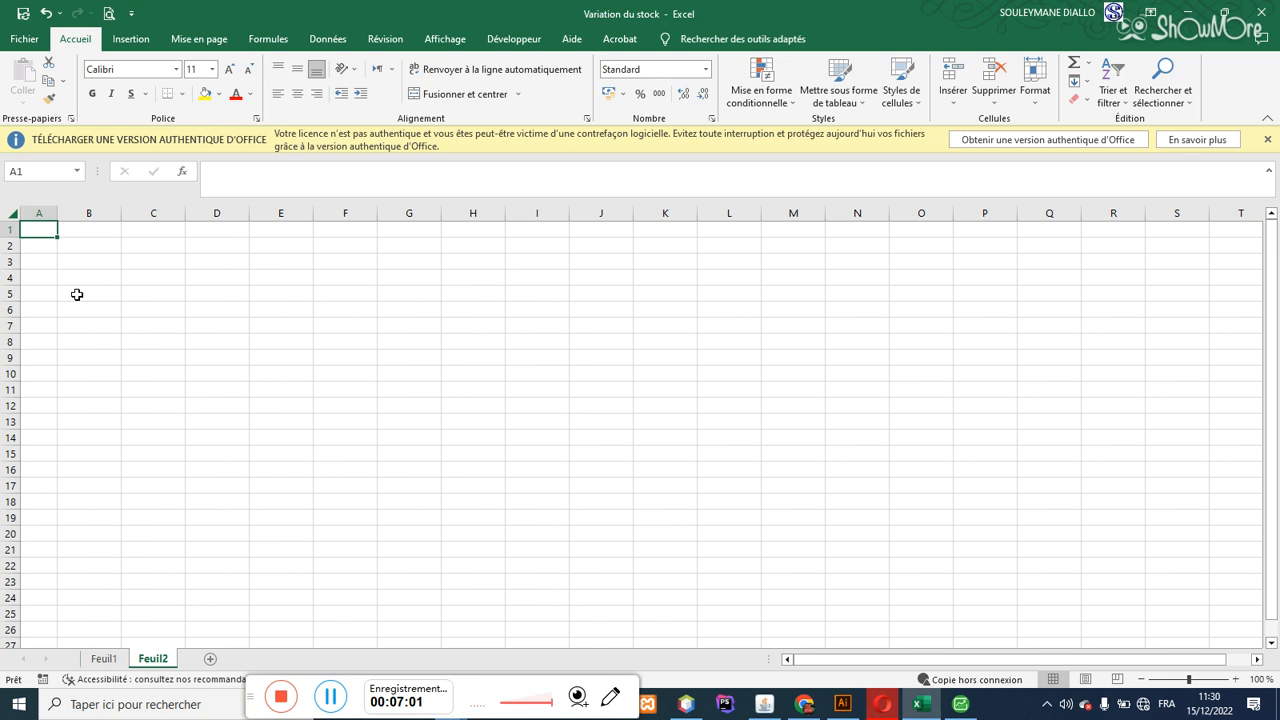
# Step: Enter the table headings N°, Designation, Quantite, Prix Unitaire and Montant across cells A5 to E5
pyautogui.click(41, 291)
pyautogui.write('N°')
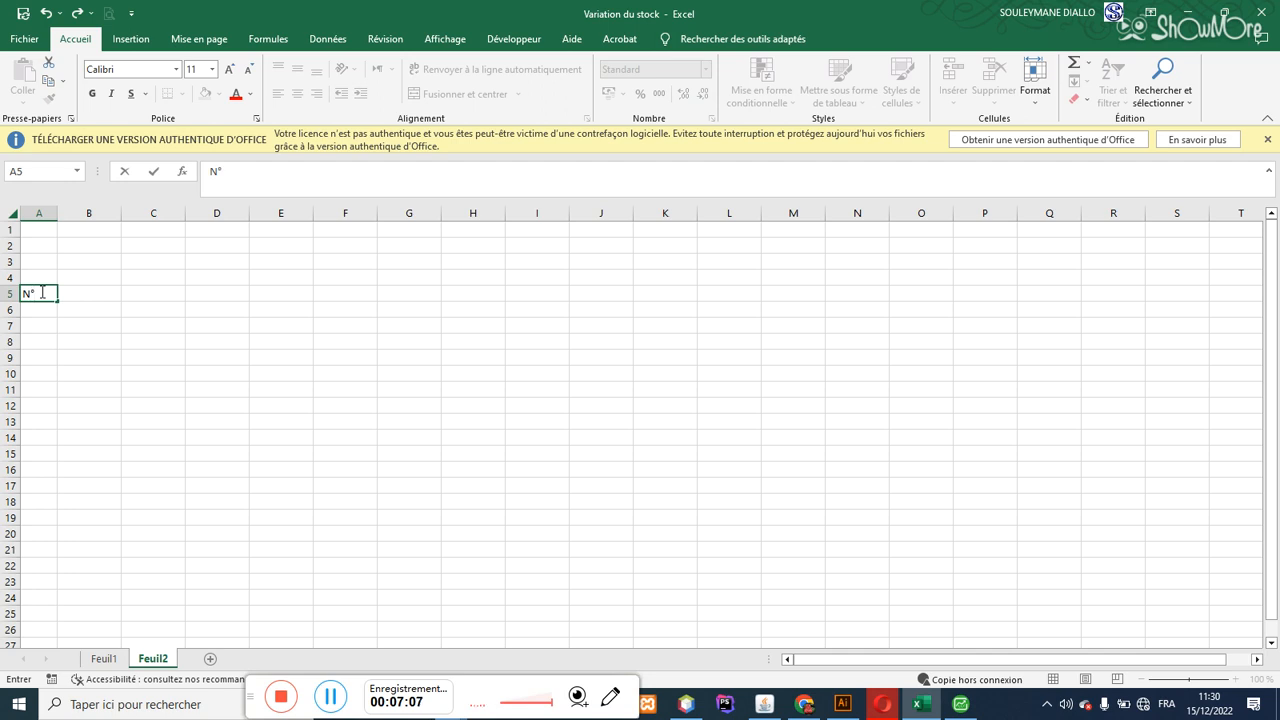
pyautogui.press('Tab')
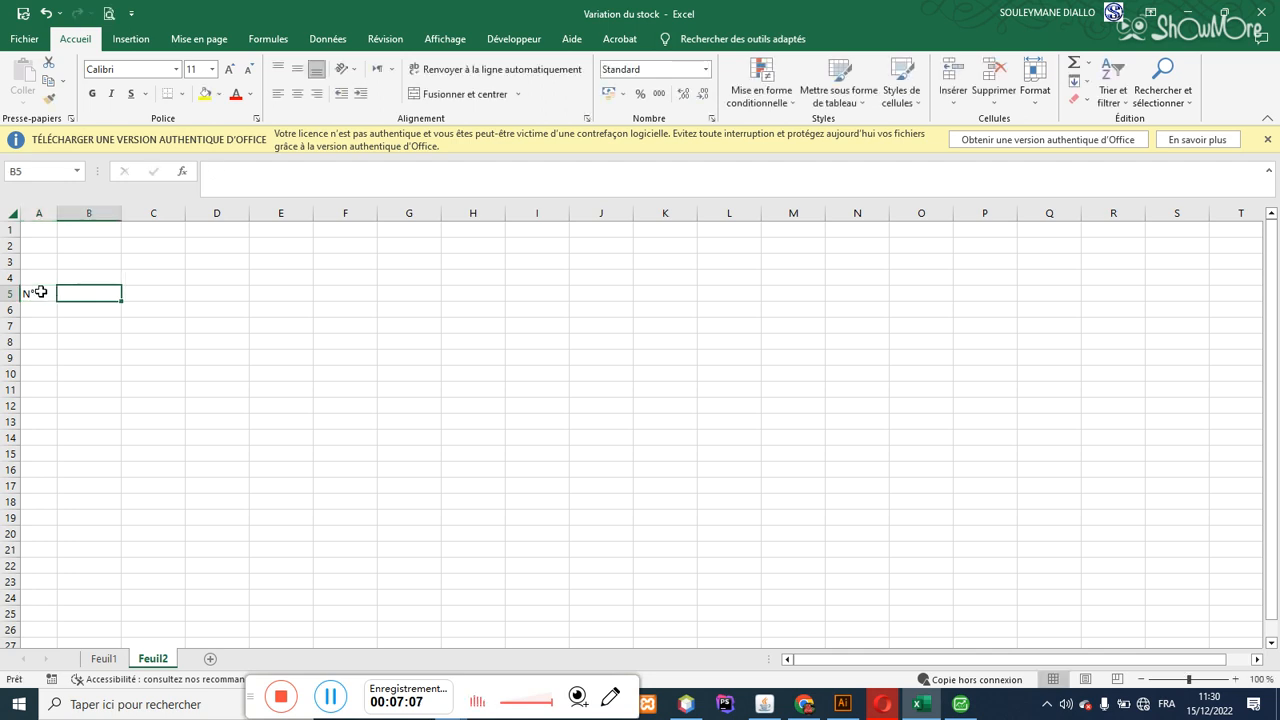
pyautogui.write('Designati')
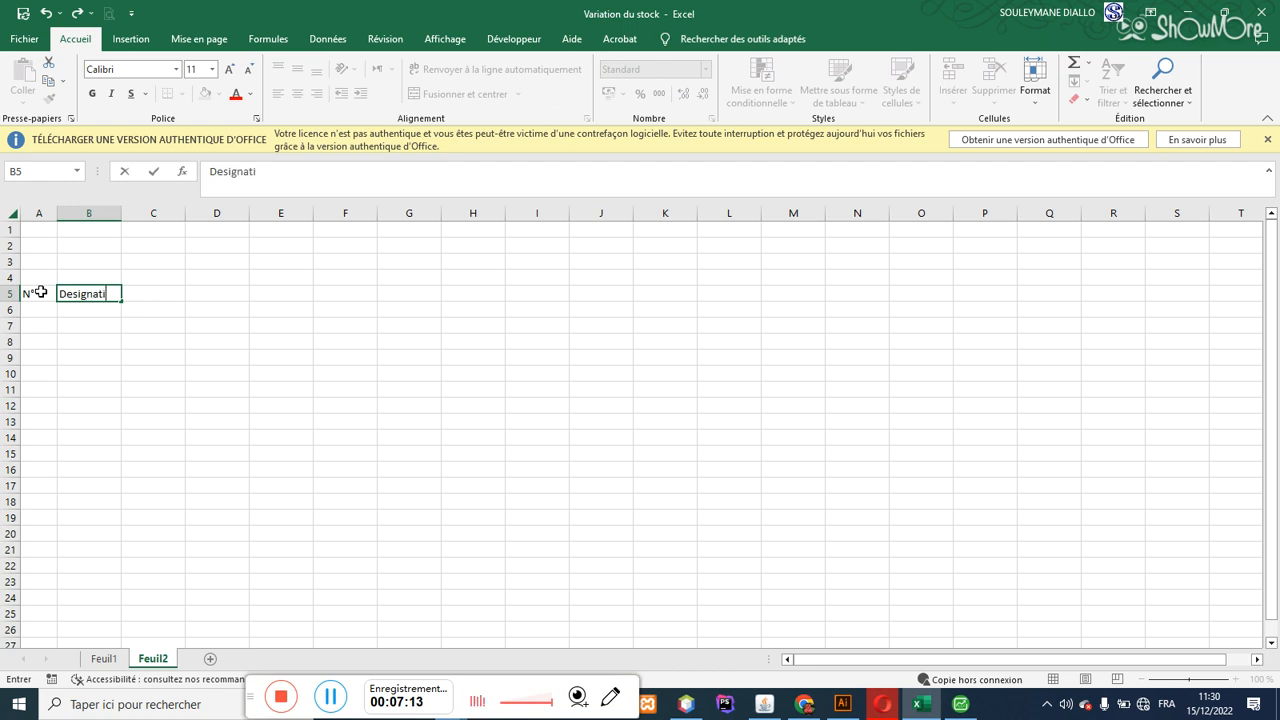
pyautogui.write('on')
pyautogui.press('Tab')
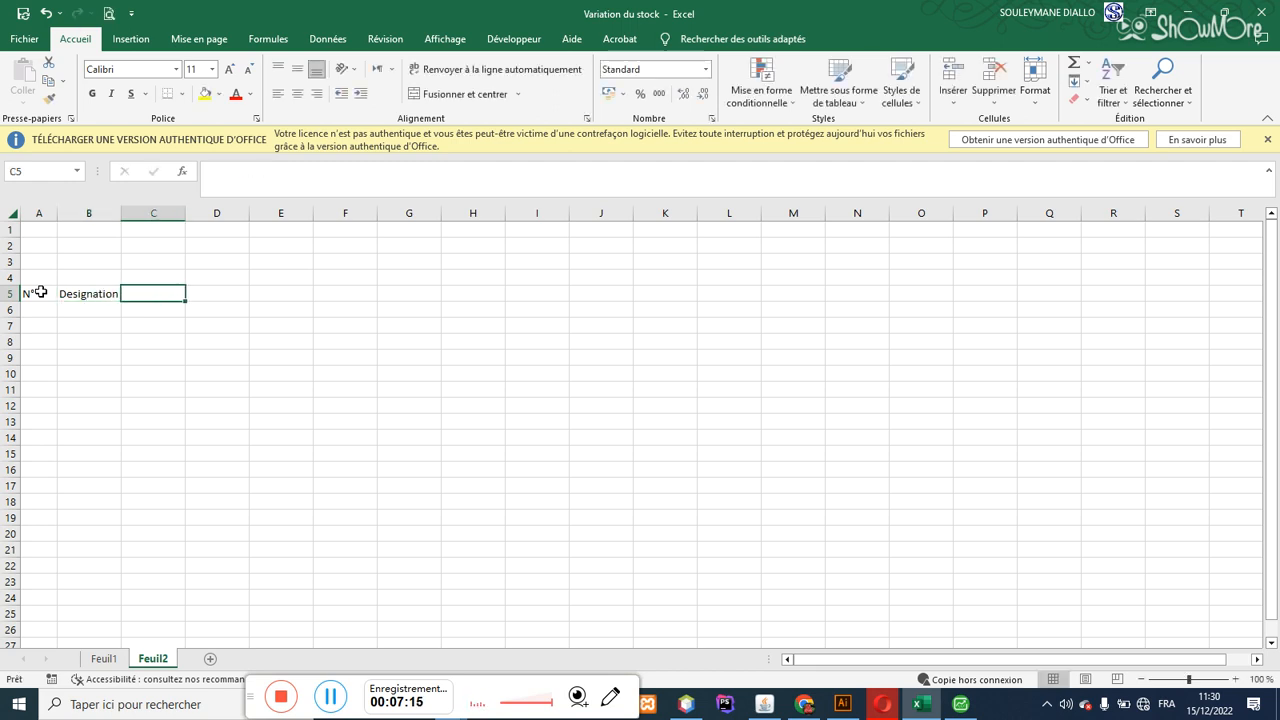
pyautogui.write('Quantite')
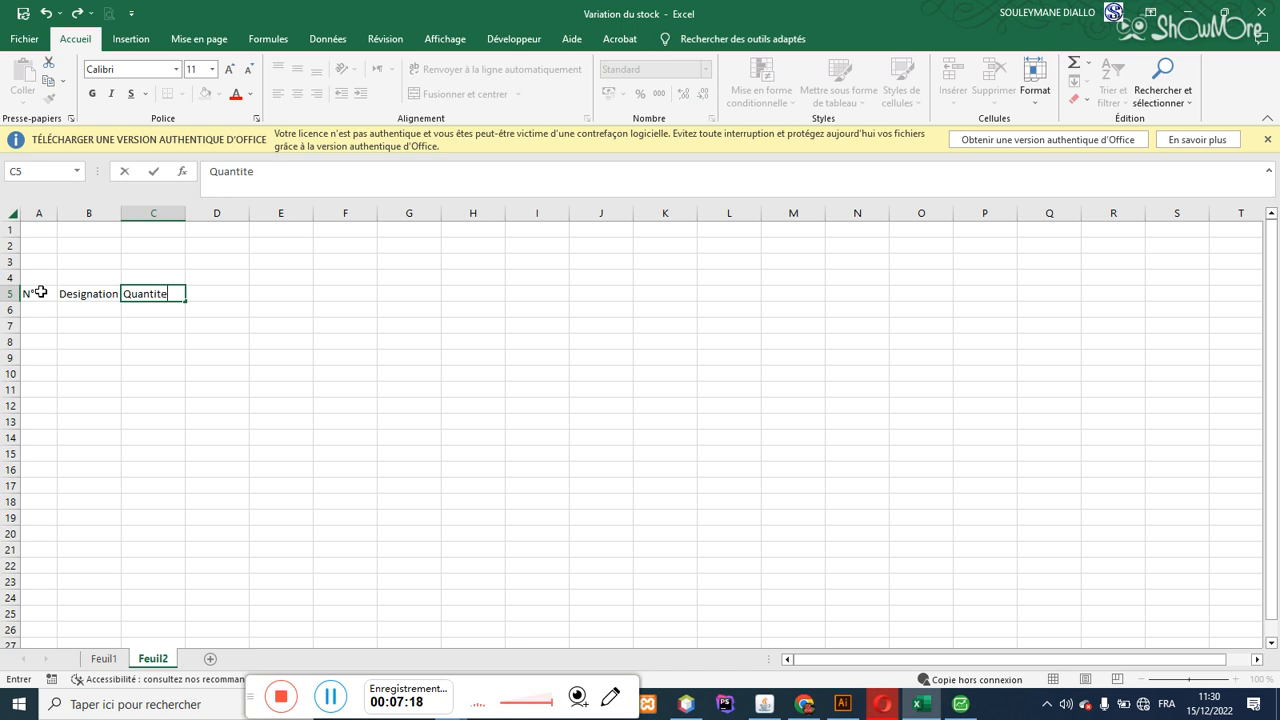
pyautogui.press('Tab')
pyautogui.write('P')
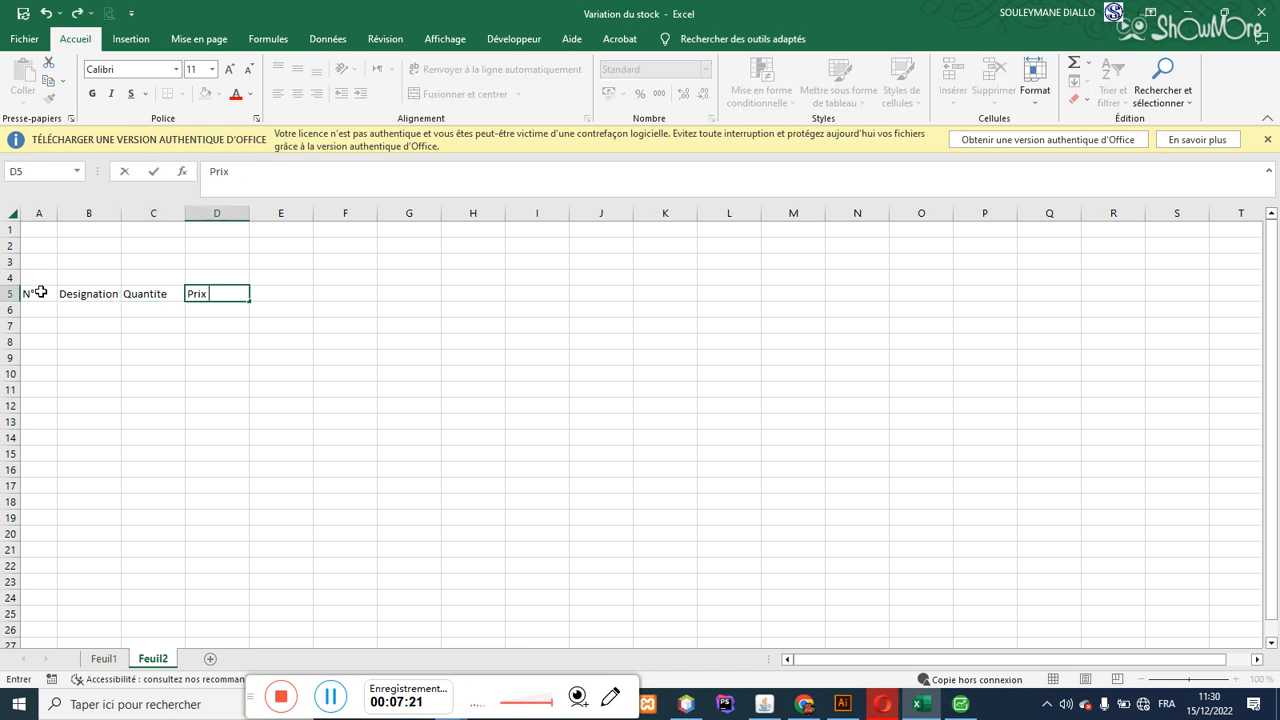
pyautogui.write('rix Unitaire')
pyautogui.press('Tab')
pyautogui.write('Mo')
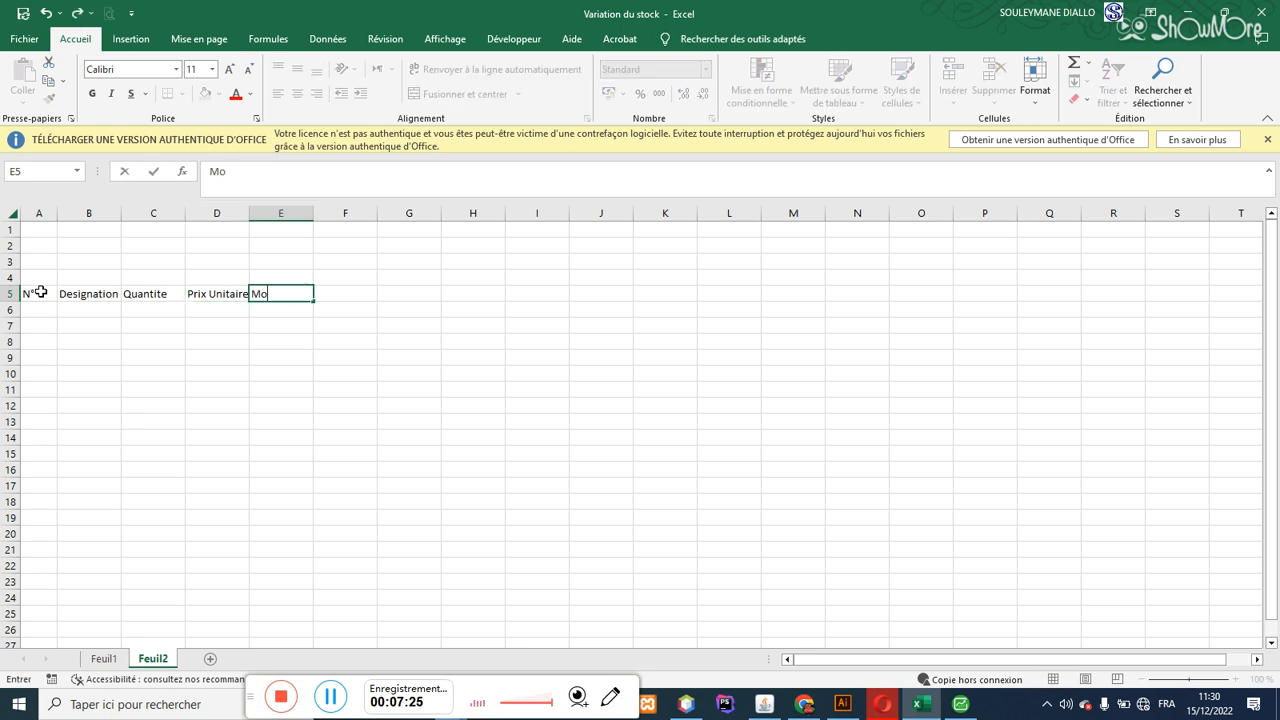
pyautogui.write('ntant')
pyautogui.press('Tab')
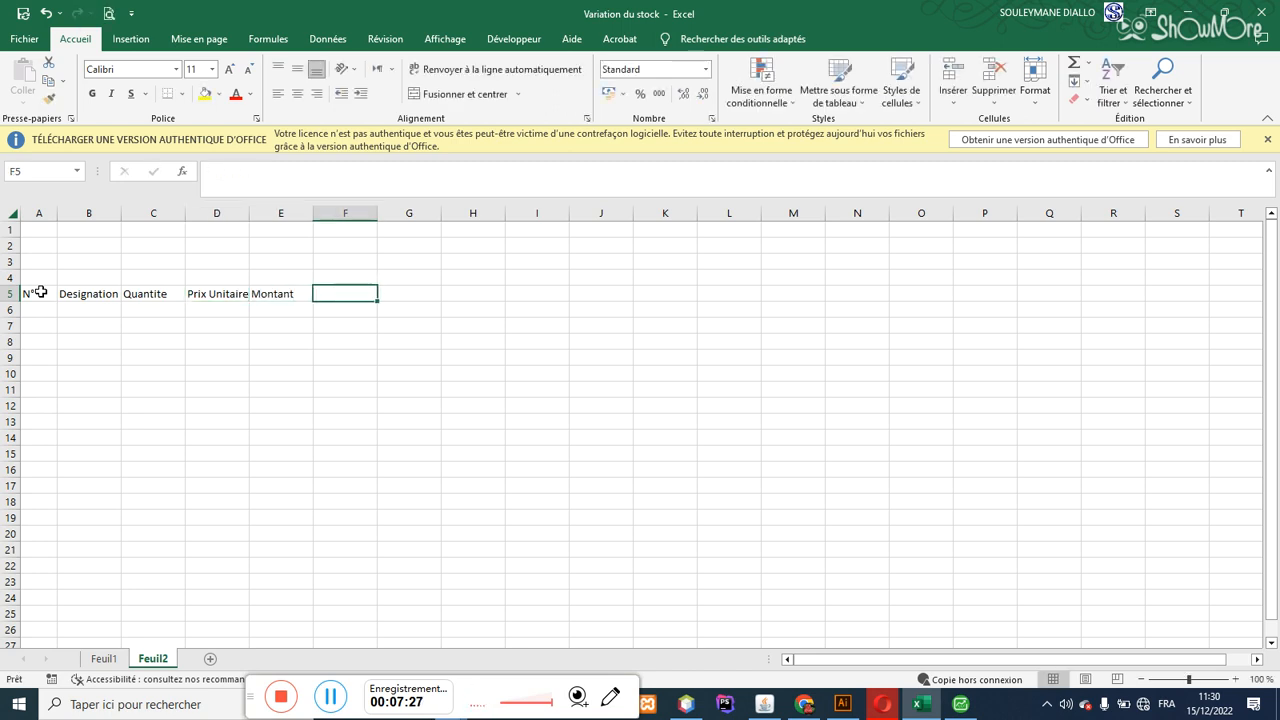
# Step: Adjust the table's column widths, narrowing N° and Quantite and widening Designation, Prix Unitaire and Montant
pyautogui.moveTo(57, 213); pyautogui.dragTo(390, 213)
pyautogui.click(240, 213)
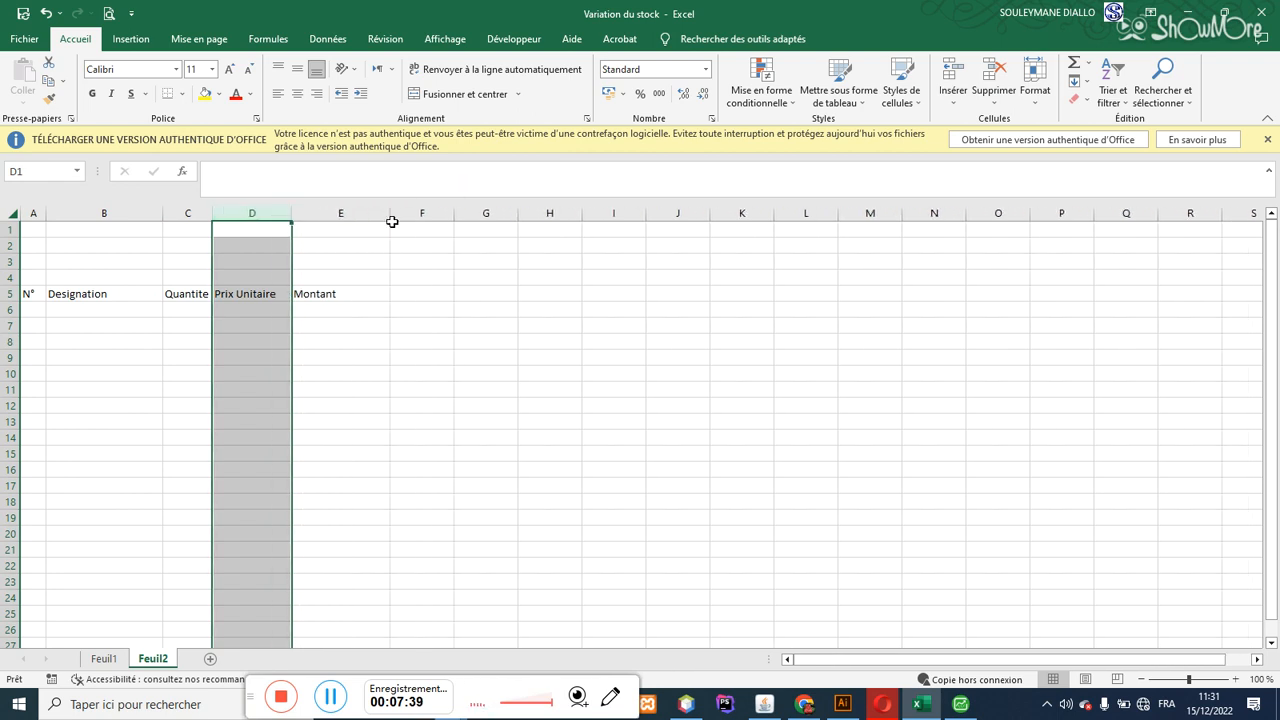
pyautogui.moveTo(290, 214); pyautogui.dragTo(372, 209)
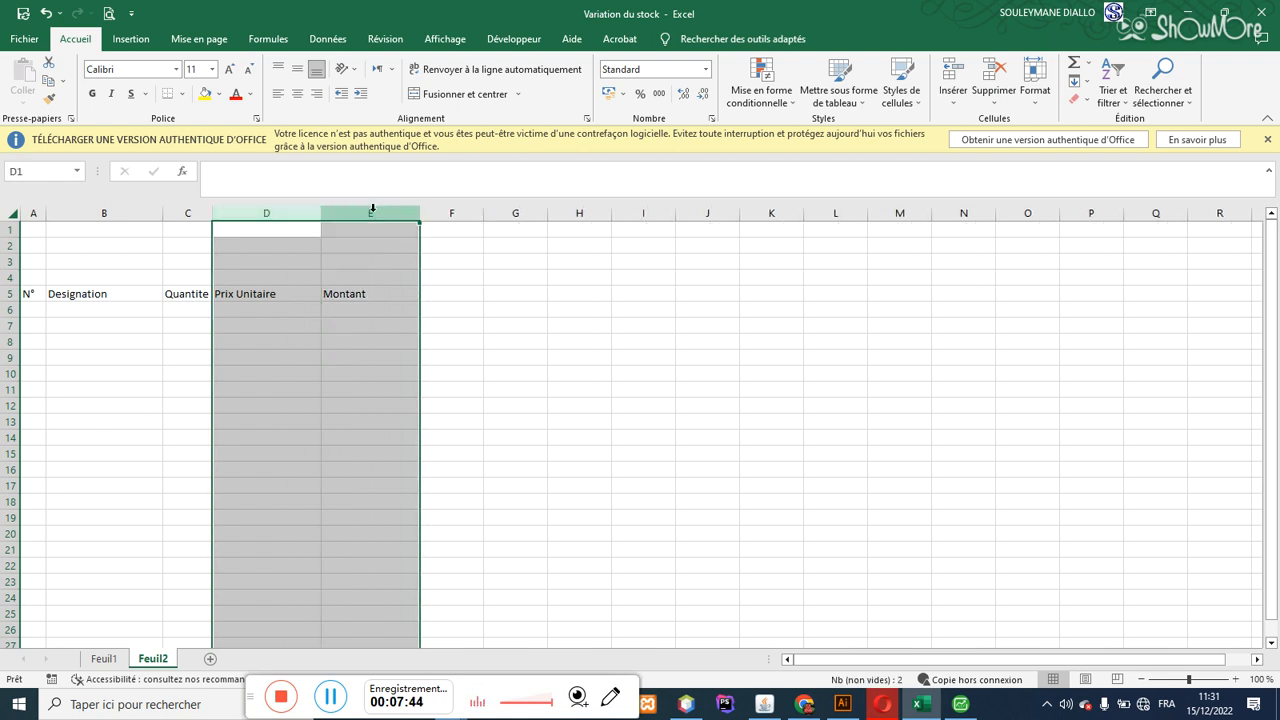
# Step: Format the Prix Unitaire and Montant columns as Monétaire with symbol Aucune and 0 decimals
pyautogui.click(709, 120)
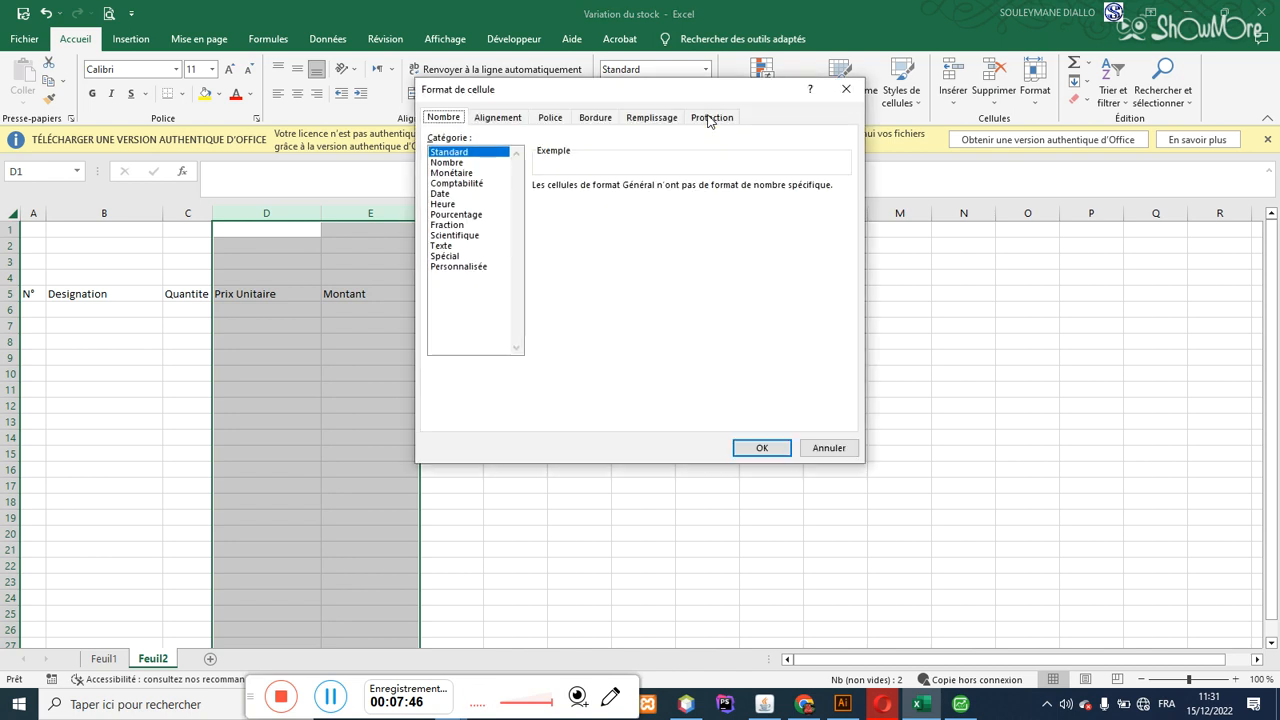
pyautogui.click(452, 173)
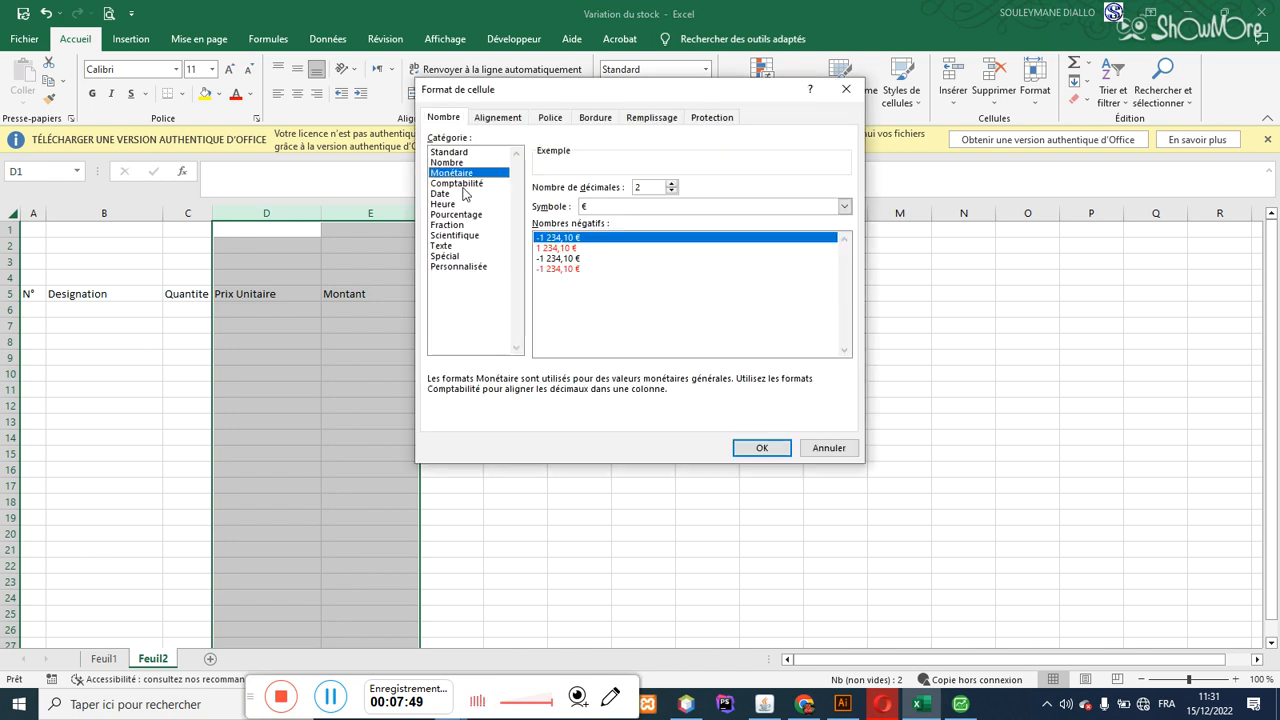
pyautogui.click(460, 184)
pyautogui.click(470, 174)
pyautogui.click(667, 207)
pyautogui.click(599, 222)
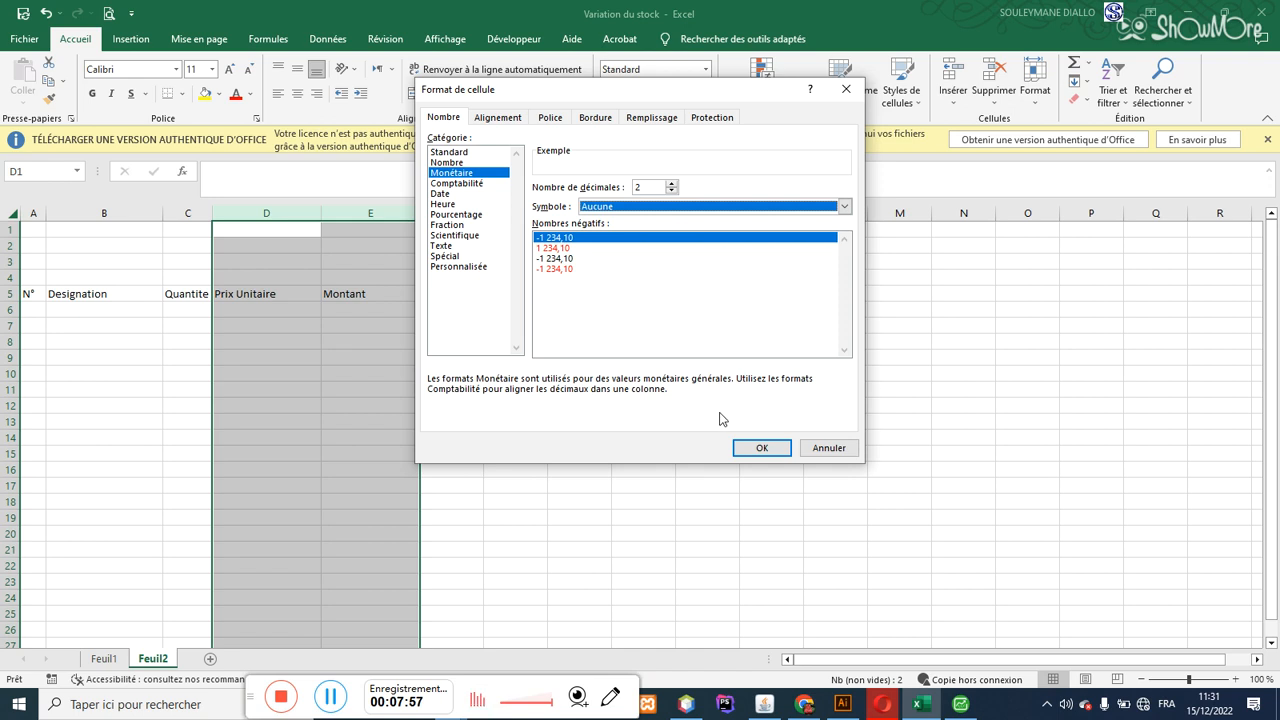
pyautogui.click(671, 191)
pyautogui.click(671, 191)
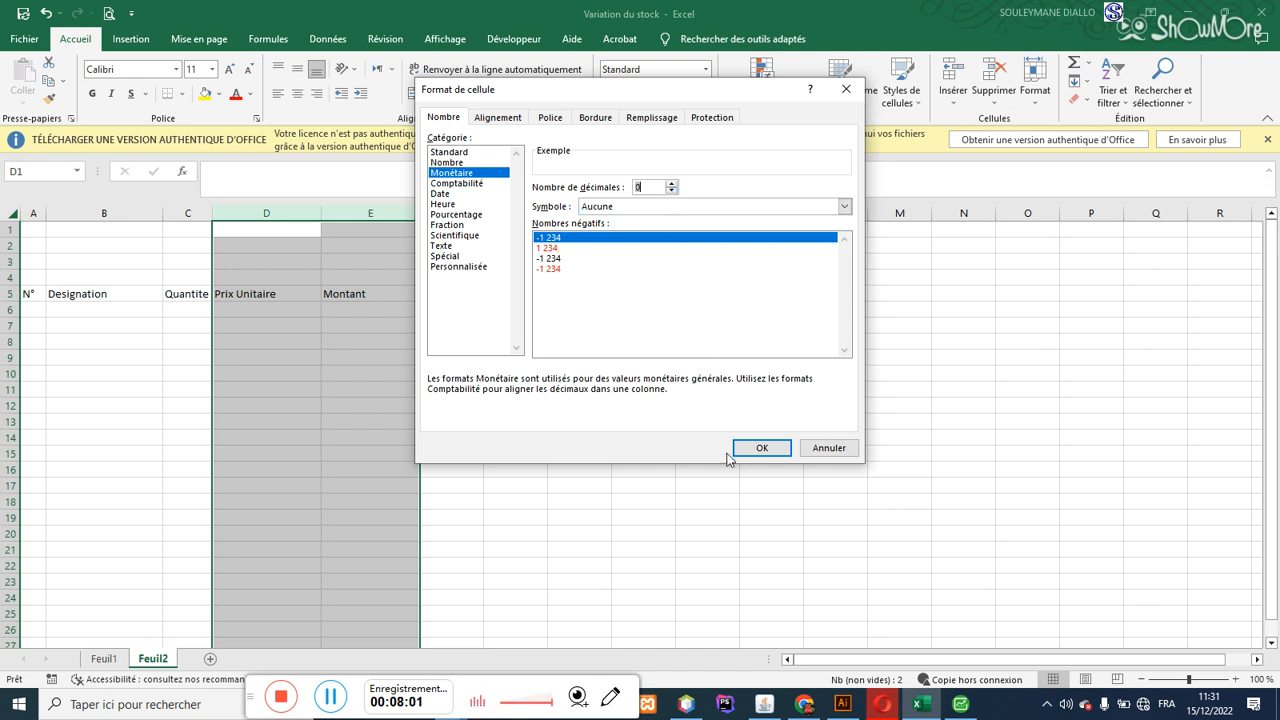
pyautogui.click(759, 449)
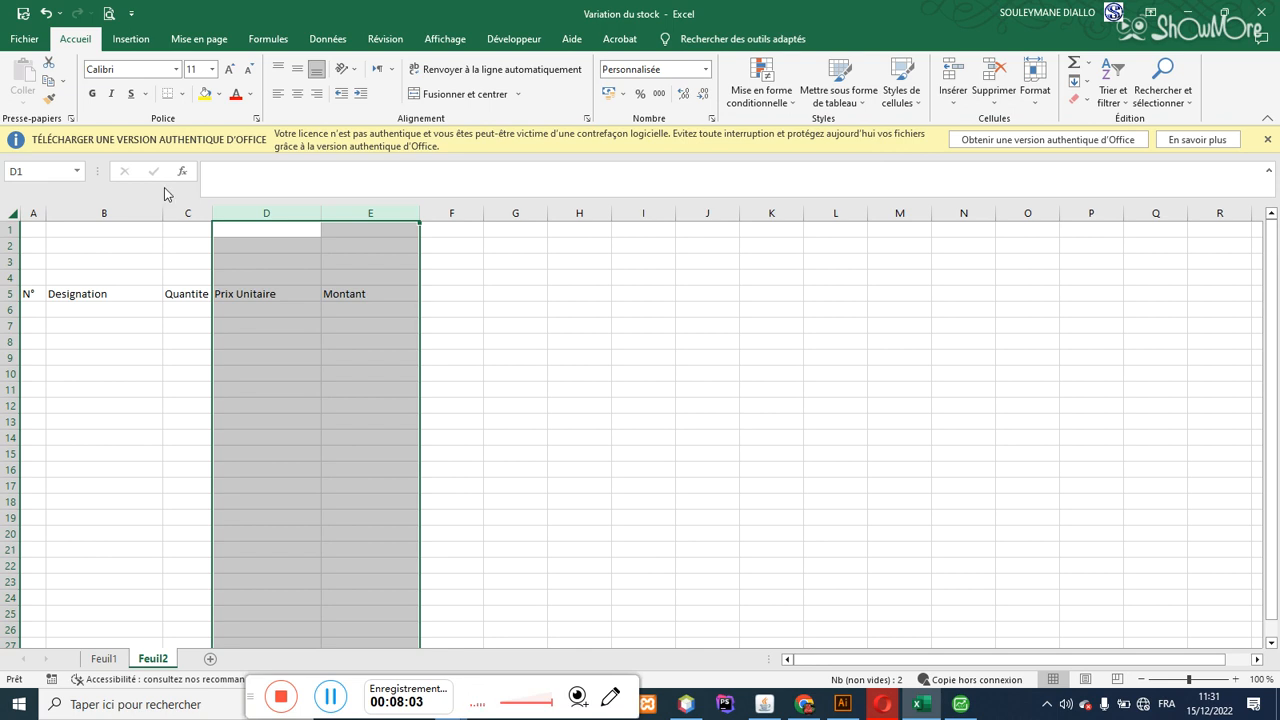
# Step: Format the Quantite column as Nombre with 0 decimals and a thousands separator, and widen it slightly
pyautogui.click(189, 213)
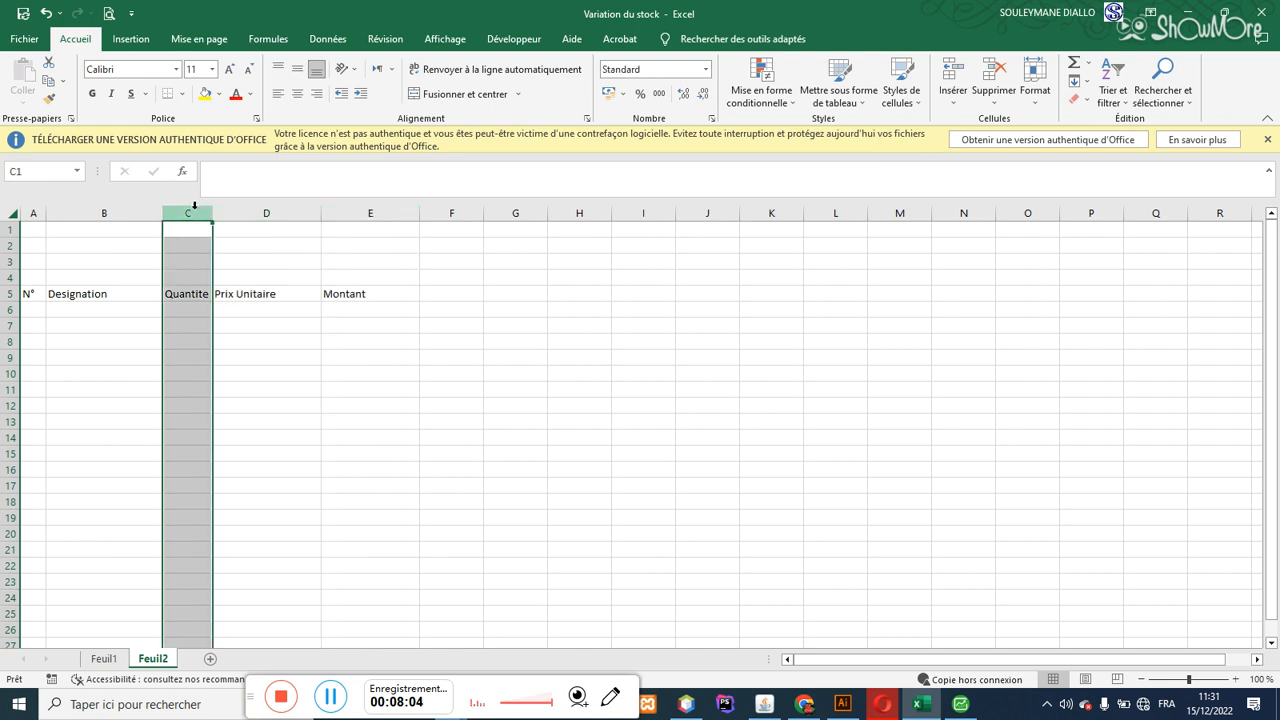
pyautogui.click(711, 119)
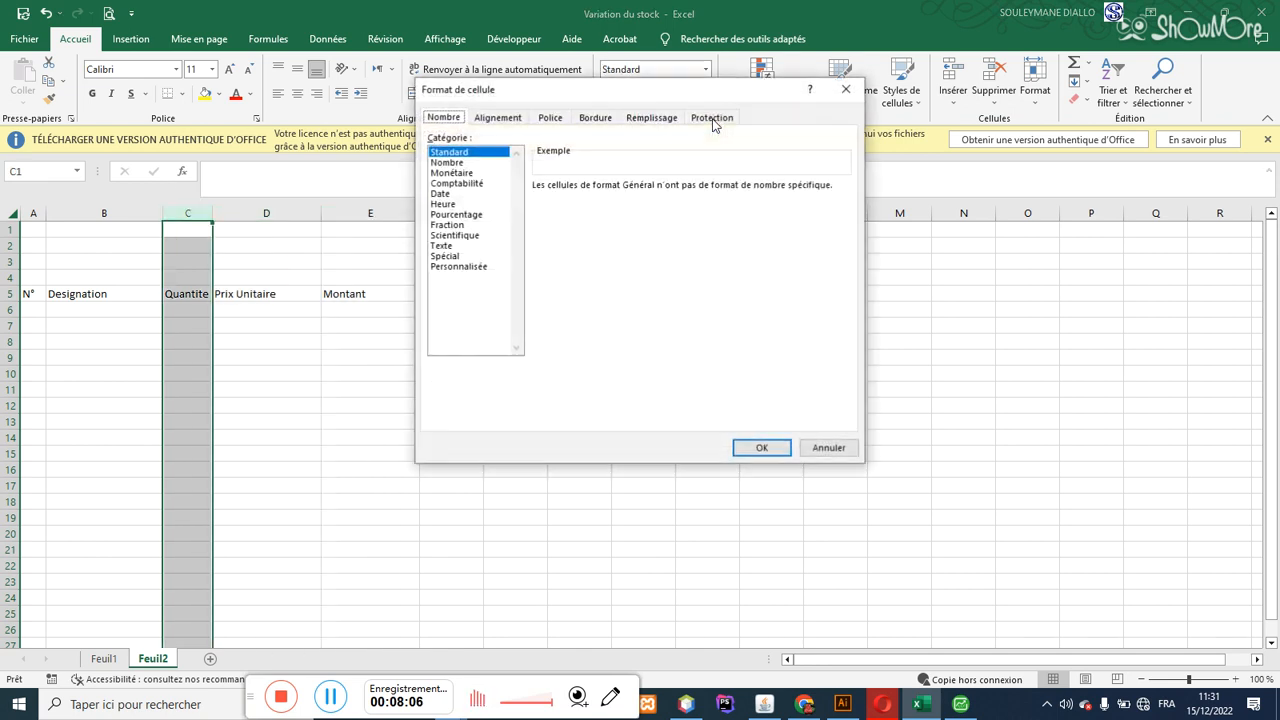
pyautogui.click(450, 163)
pyautogui.click(671, 191)
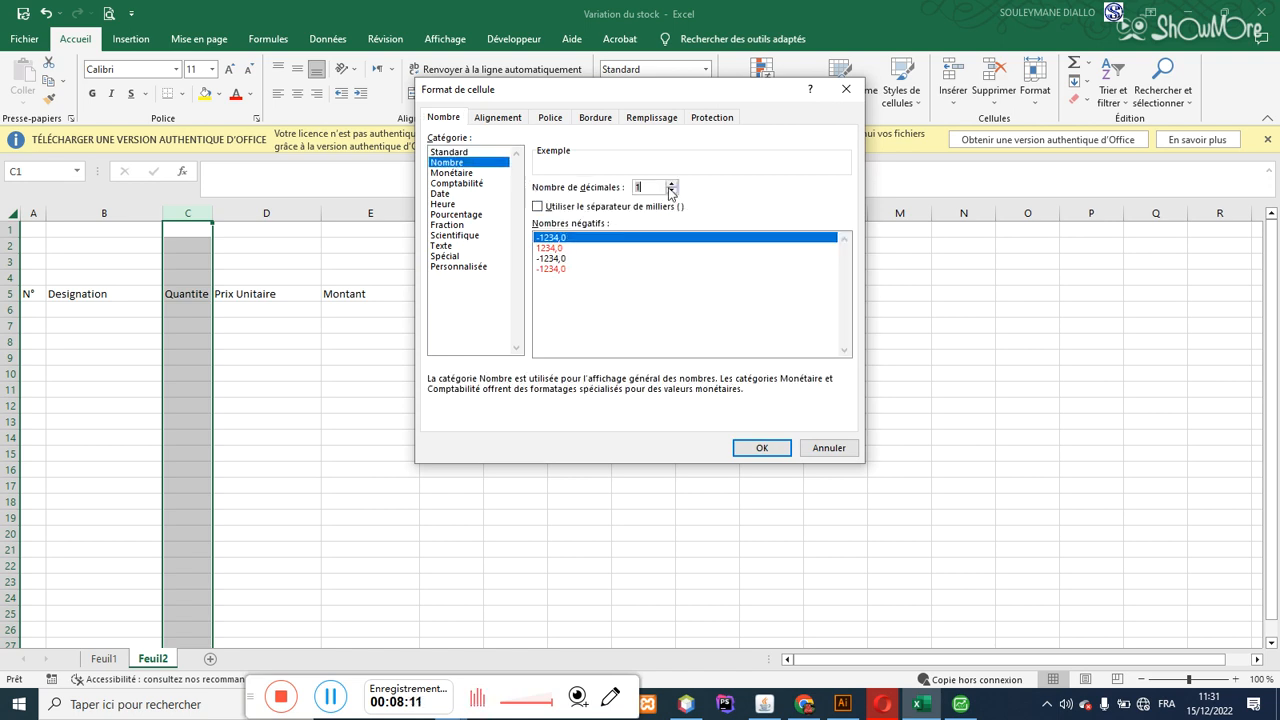
pyautogui.click(671, 192)
pyautogui.click(621, 209)
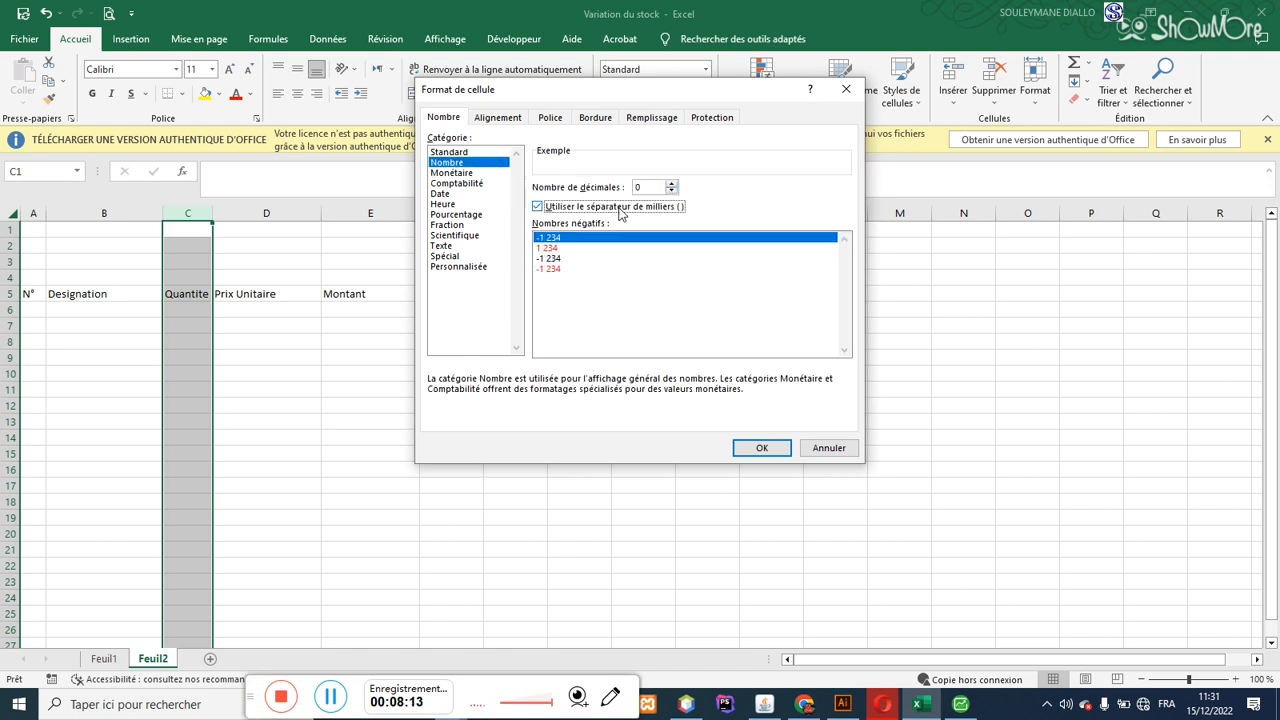
pyautogui.click(762, 448)
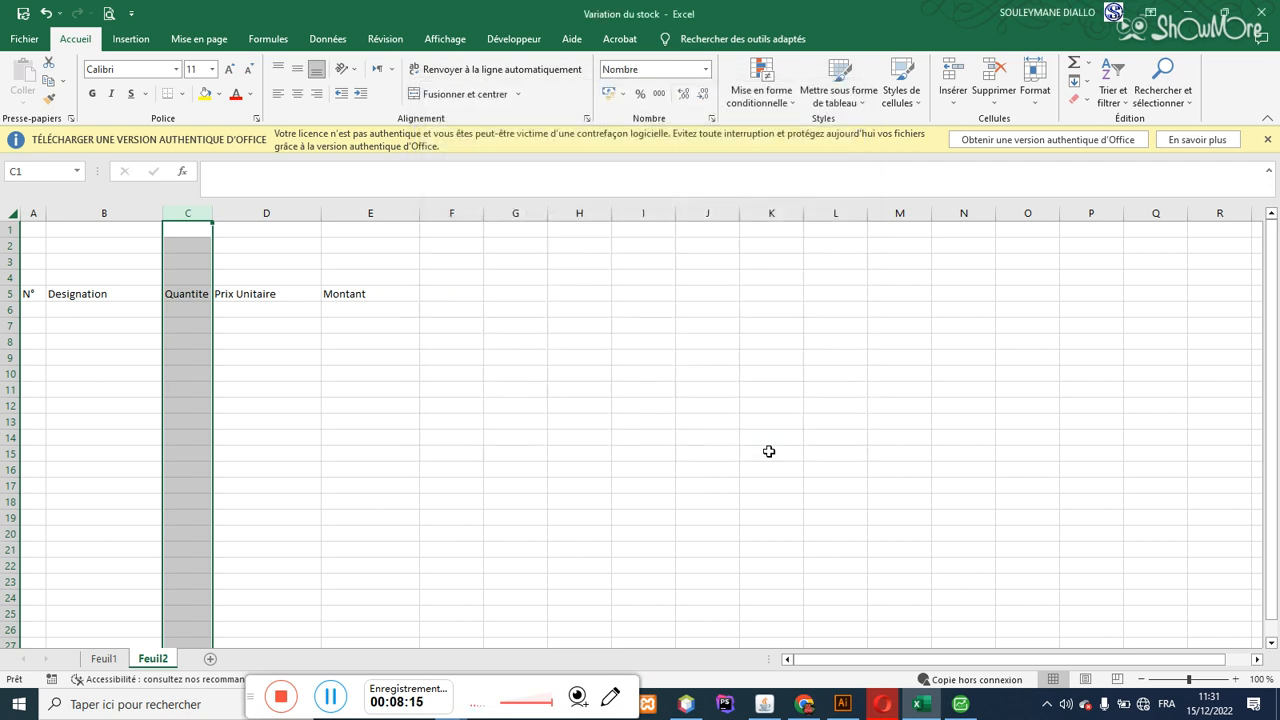
pyautogui.moveTo(212, 214); pyautogui.dragTo(228, 215)
# Step: Set the font of the whole worksheet to Century Gothic, size 12
pyautogui.click(10, 229)
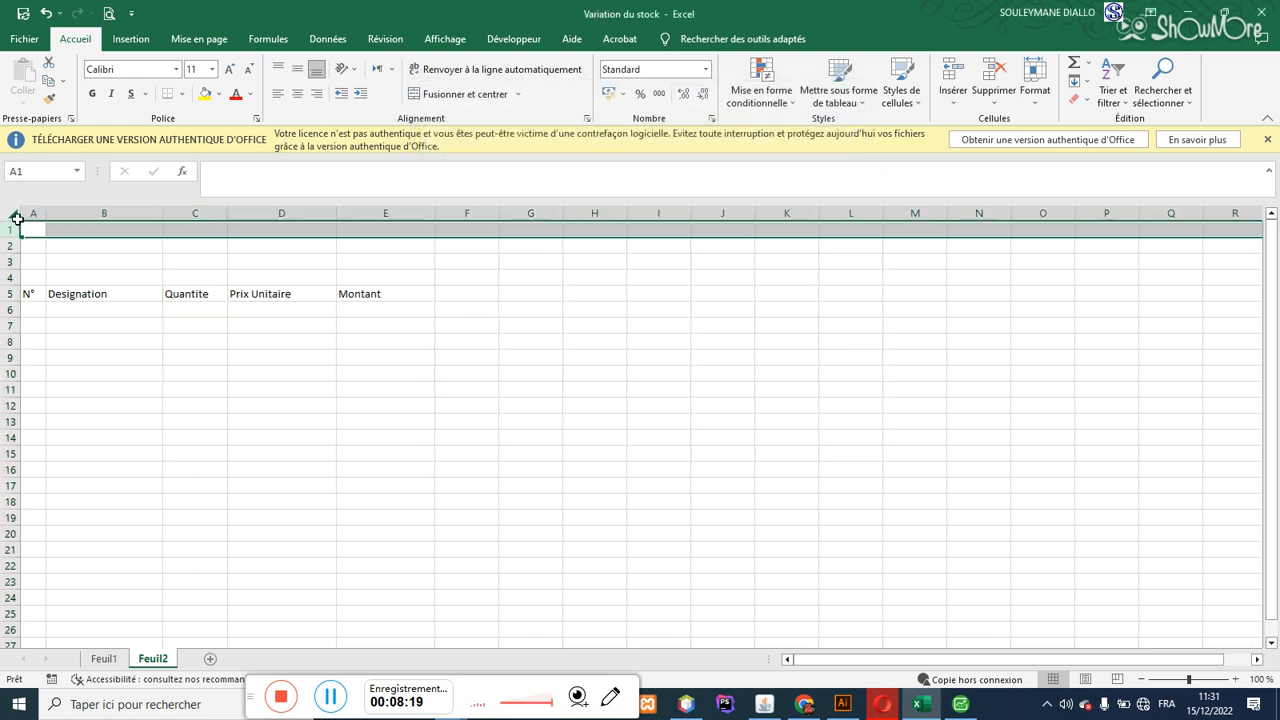
pyautogui.click(16, 214)
pyautogui.click(130, 69)
pyautogui.write('Centaur')
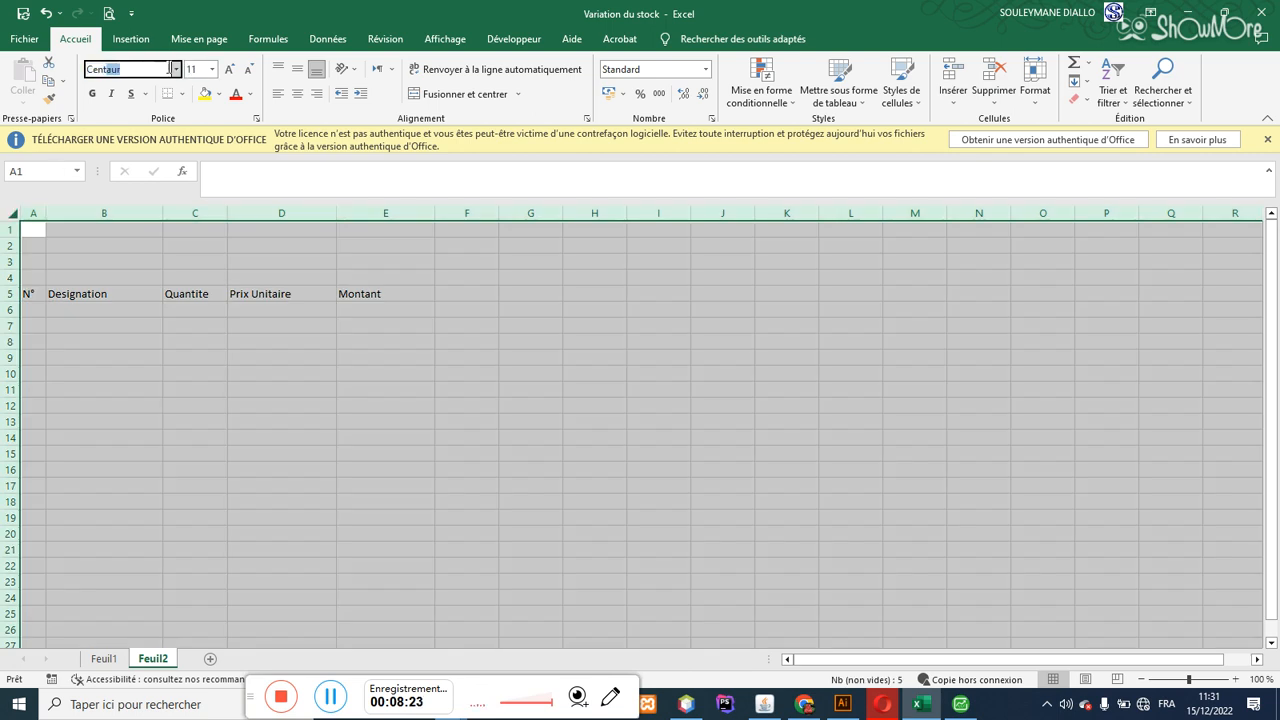
pyautogui.click(176, 69)
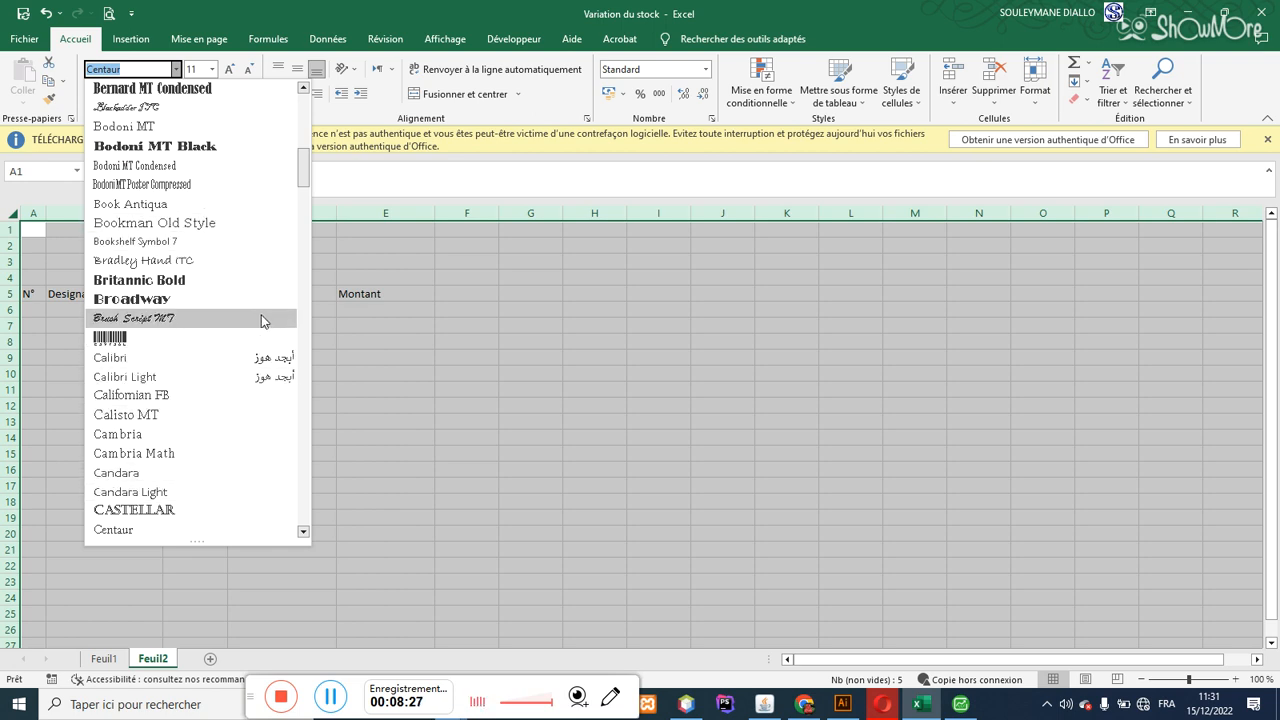
pyautogui.scroll(-6, 302, 200)
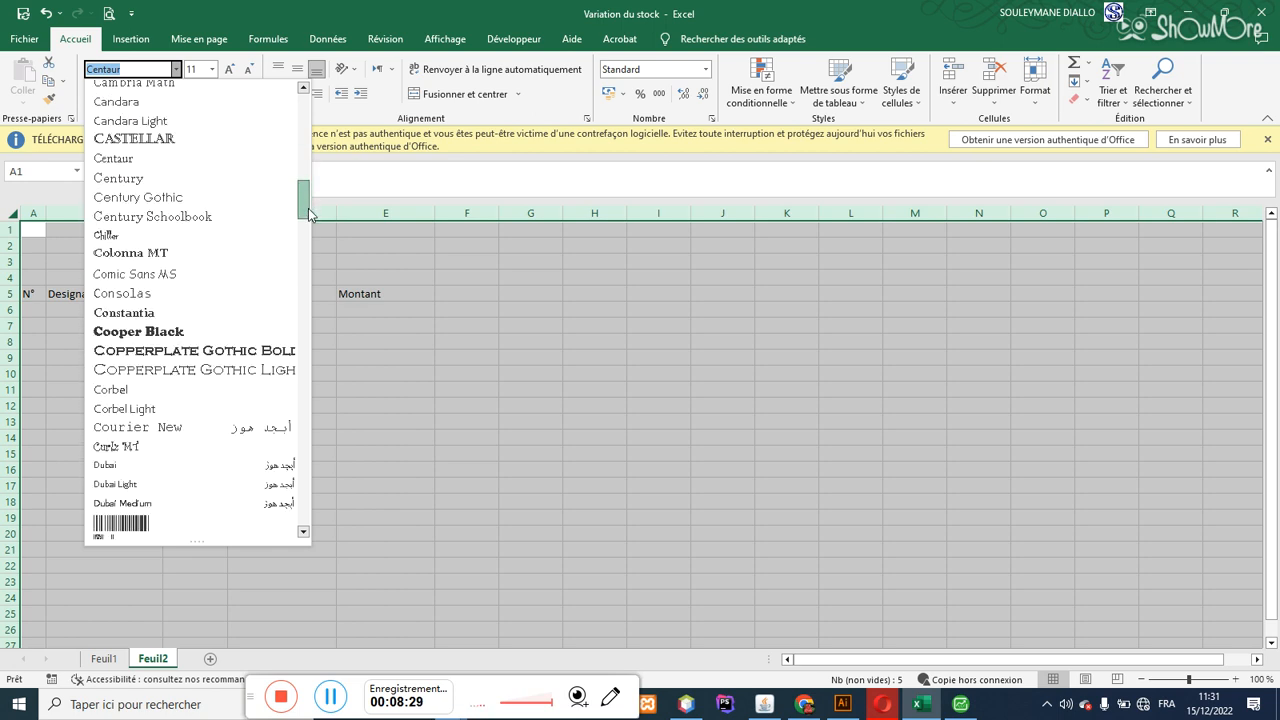
pyautogui.click(197, 200)
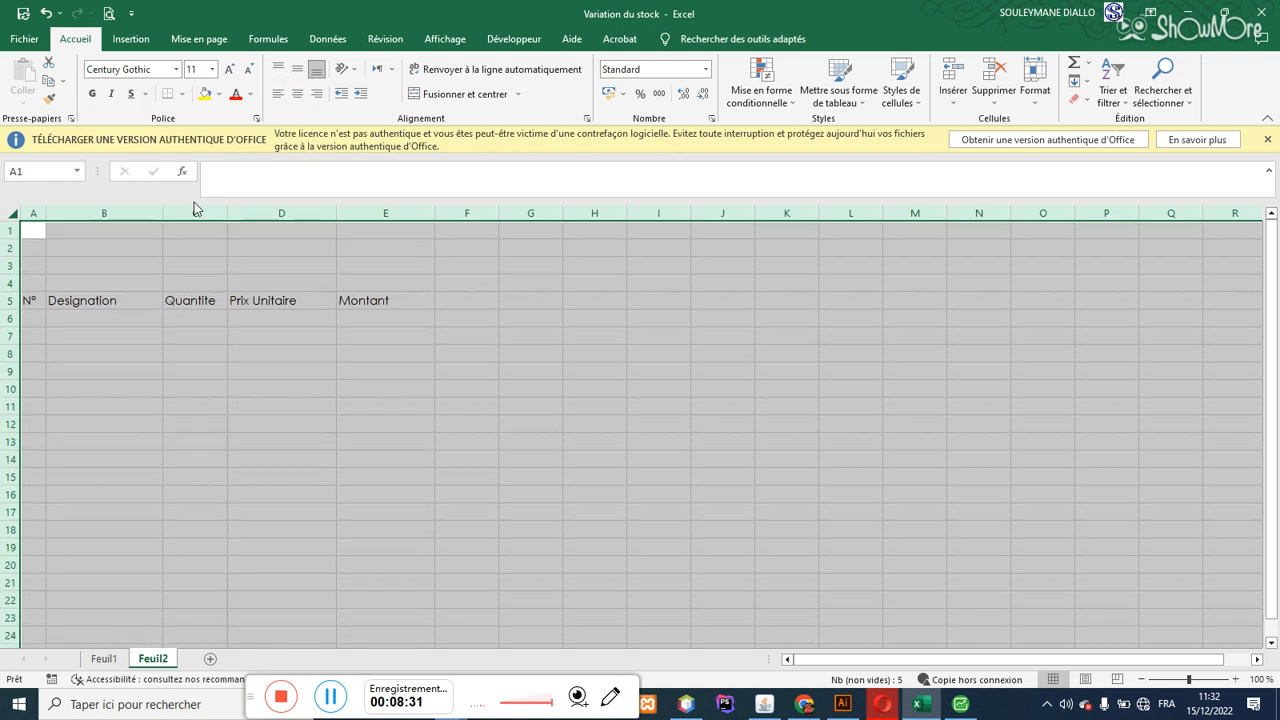
pyautogui.click(229, 76)
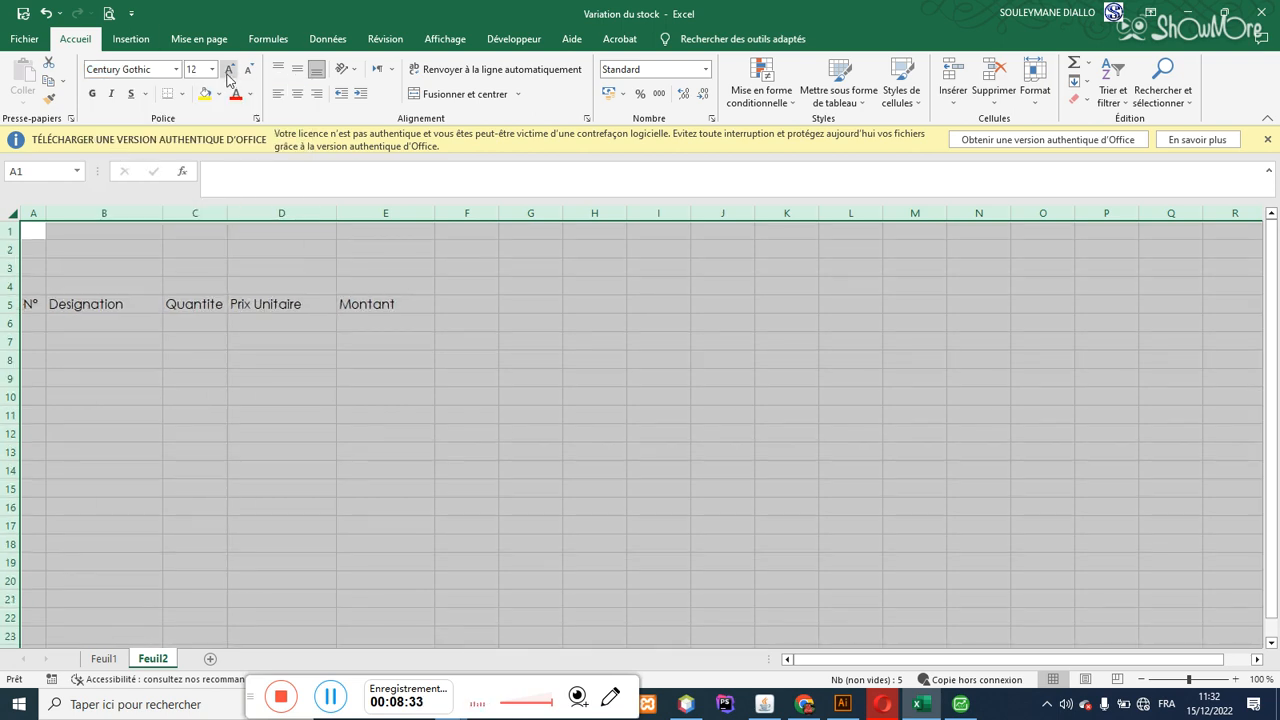
# Step: Number the table rows from 1 to 12 under the N° heading, in cells A6 to A17
pyautogui.click(74, 316)
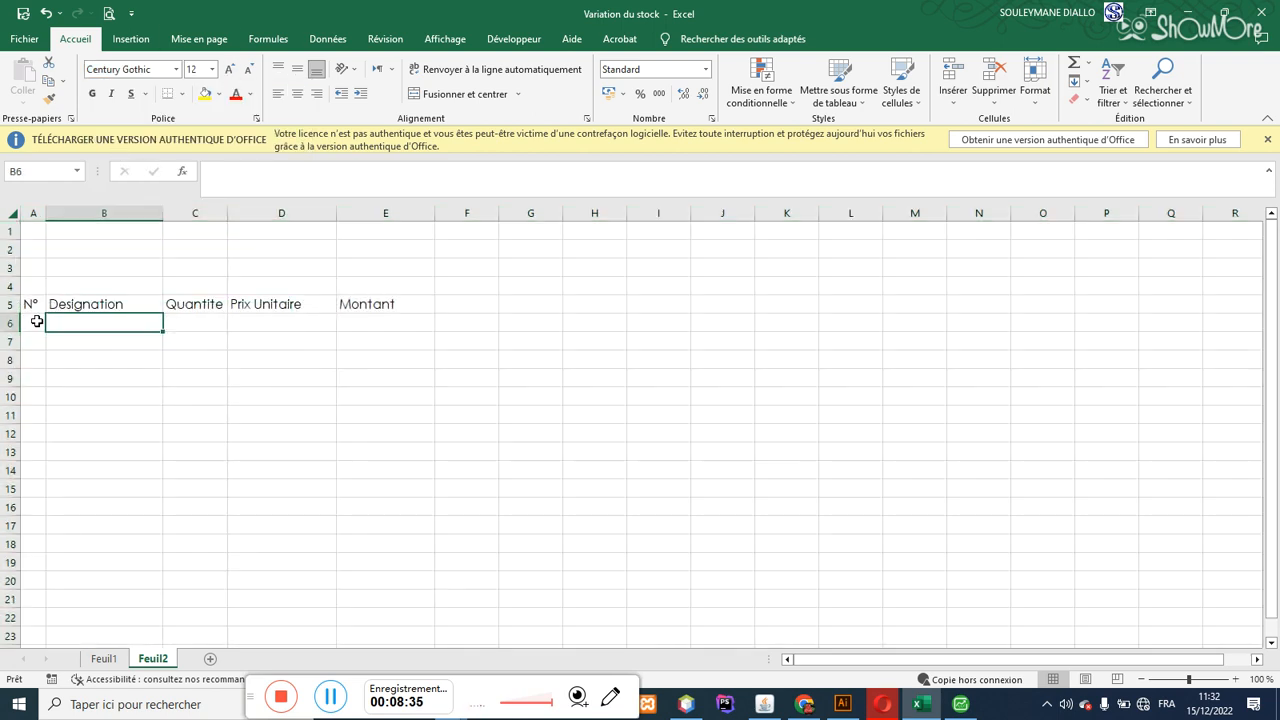
pyautogui.click(36, 322)
pyautogui.write('1')
pyautogui.press('Return')
pyautogui.write('2')
pyautogui.press('Return')
pyautogui.click(37, 322)
pyautogui.moveTo(37, 322); pyautogui.dragTo(41, 530)
# Step: Apply all borders (Toutes les bordures) to the table range A5 to E17
pyautogui.moveTo(34, 298); pyautogui.dragTo(397, 518)
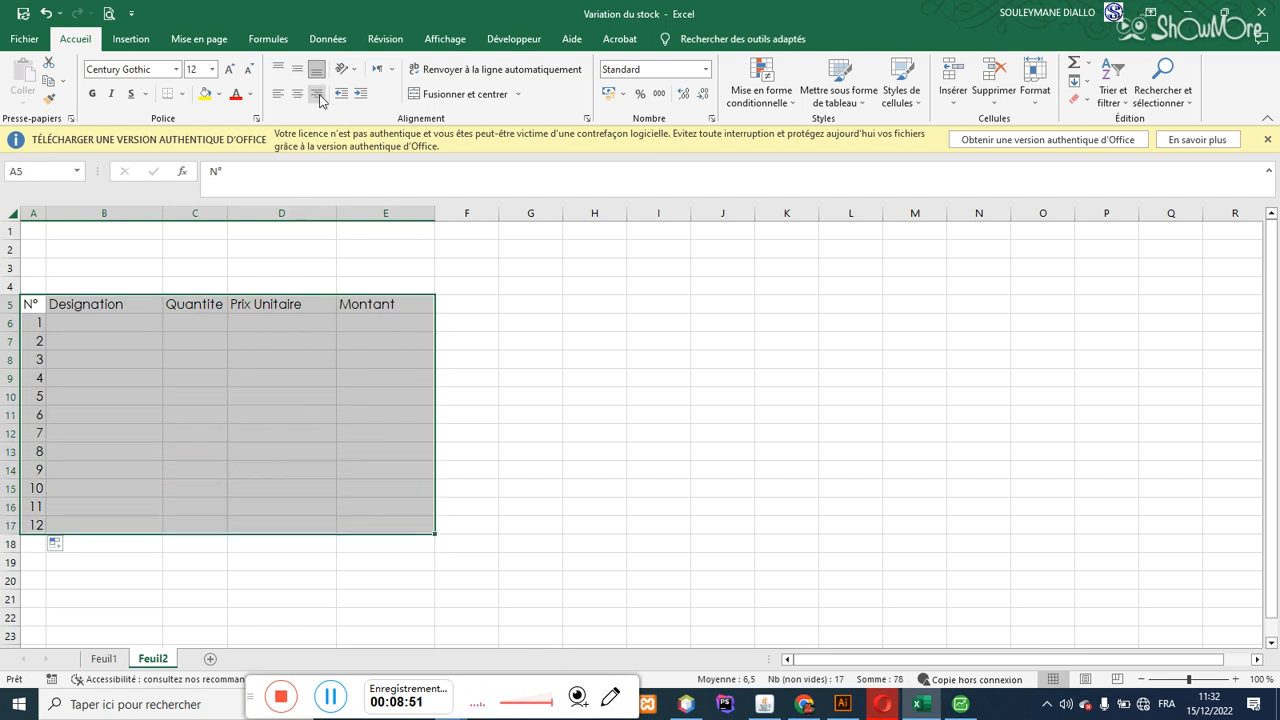
pyautogui.click(182, 94)
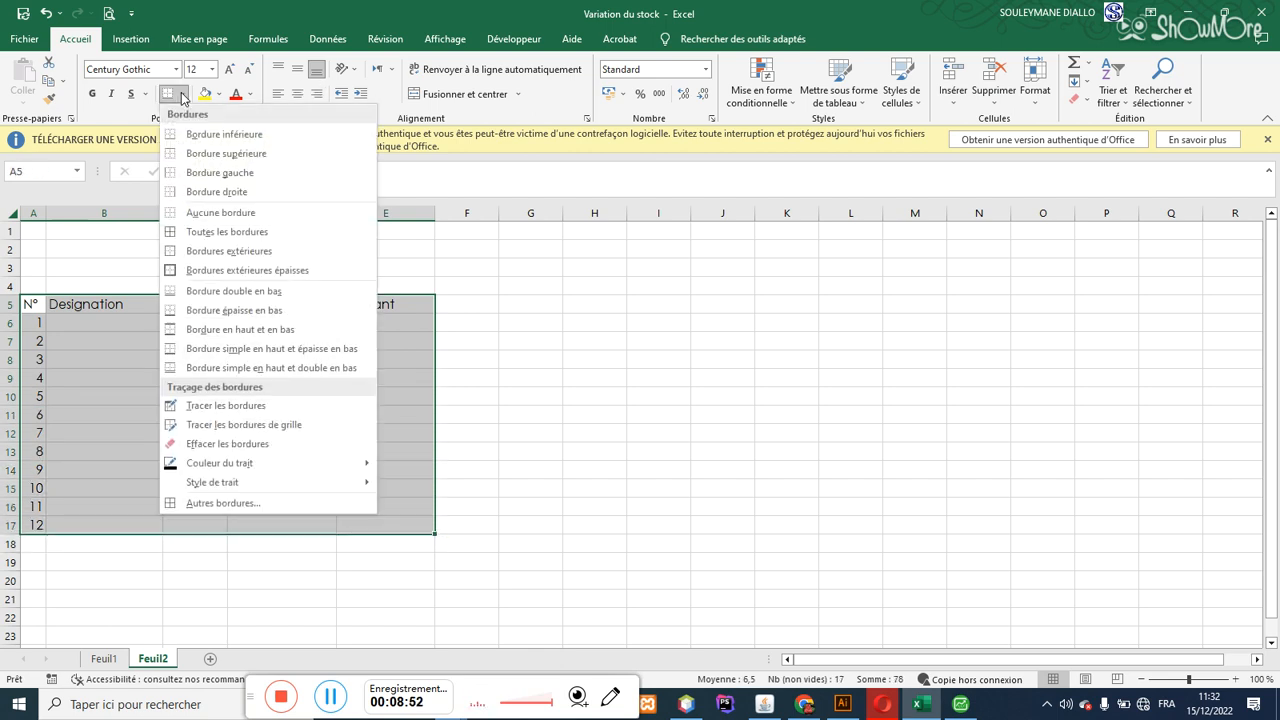
pyautogui.click(201, 232)
pyautogui.click(96, 308)
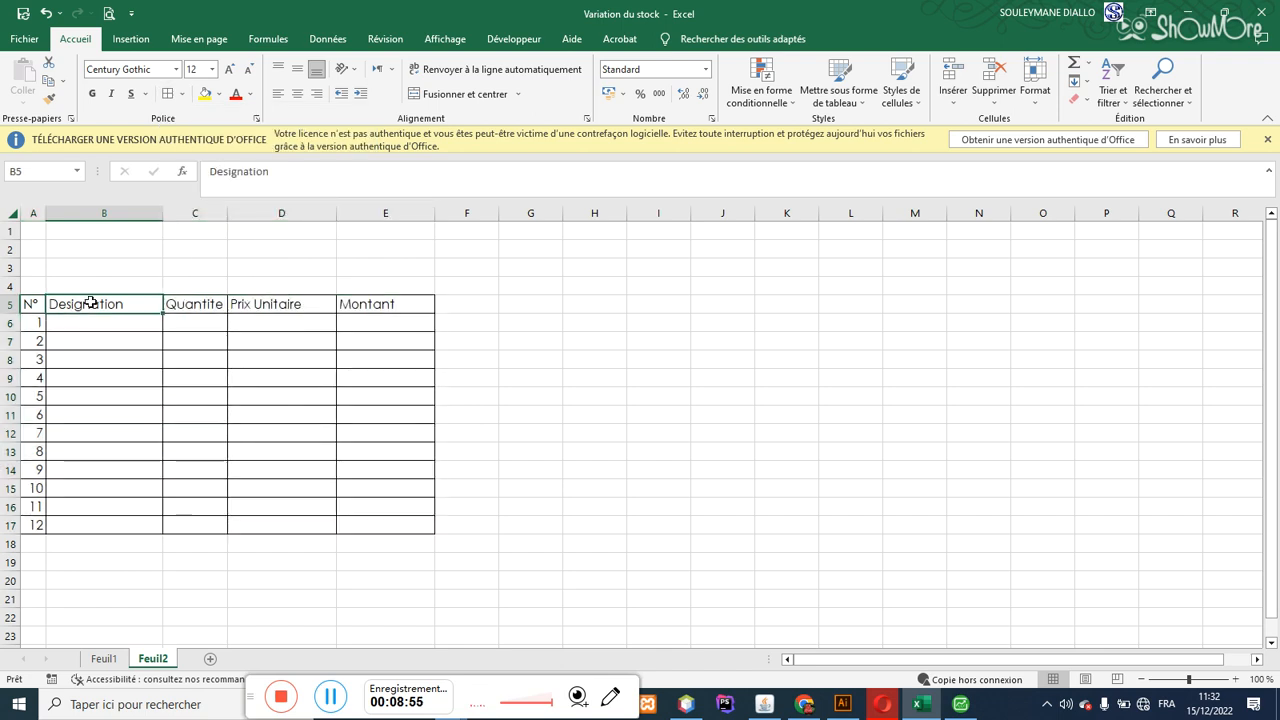
# Step: Set the row height of the whole worksheet to 25 and centre all cell contents vertically and horizontally
pyautogui.click(14, 210)
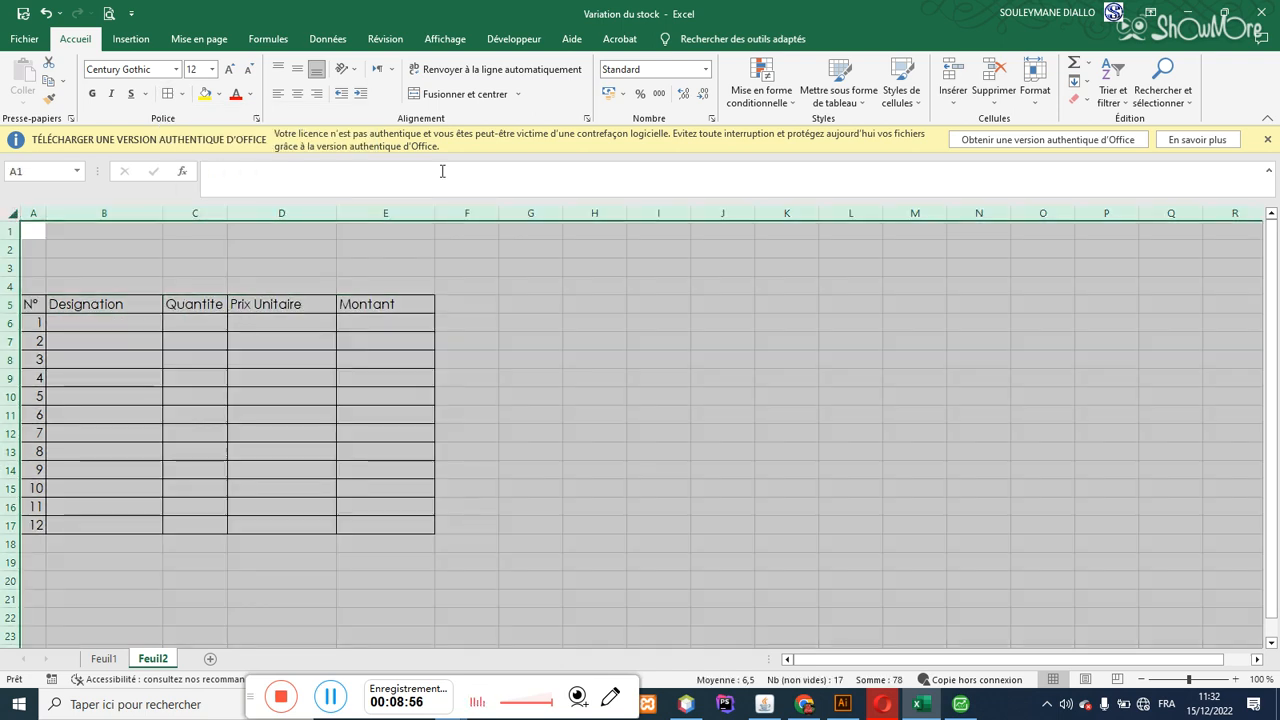
pyautogui.click(1035, 90)
pyautogui.click(1075, 137)
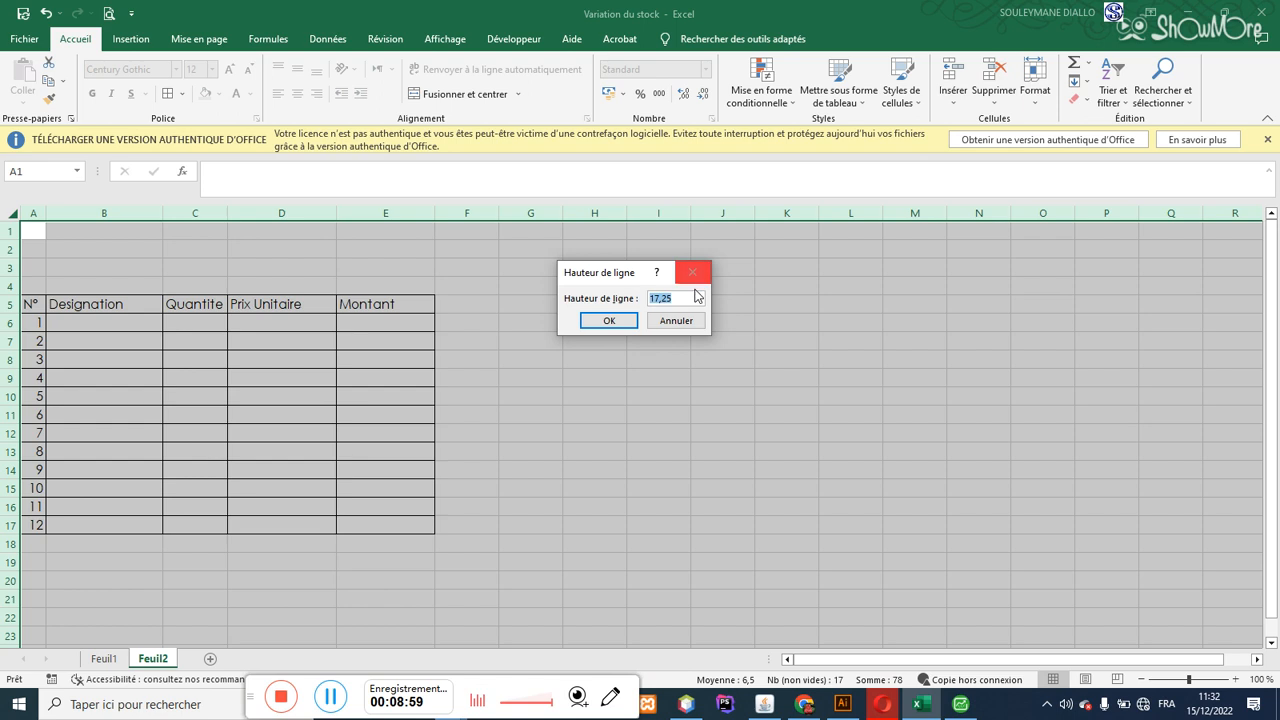
pyautogui.write('25')
pyautogui.press('Return')
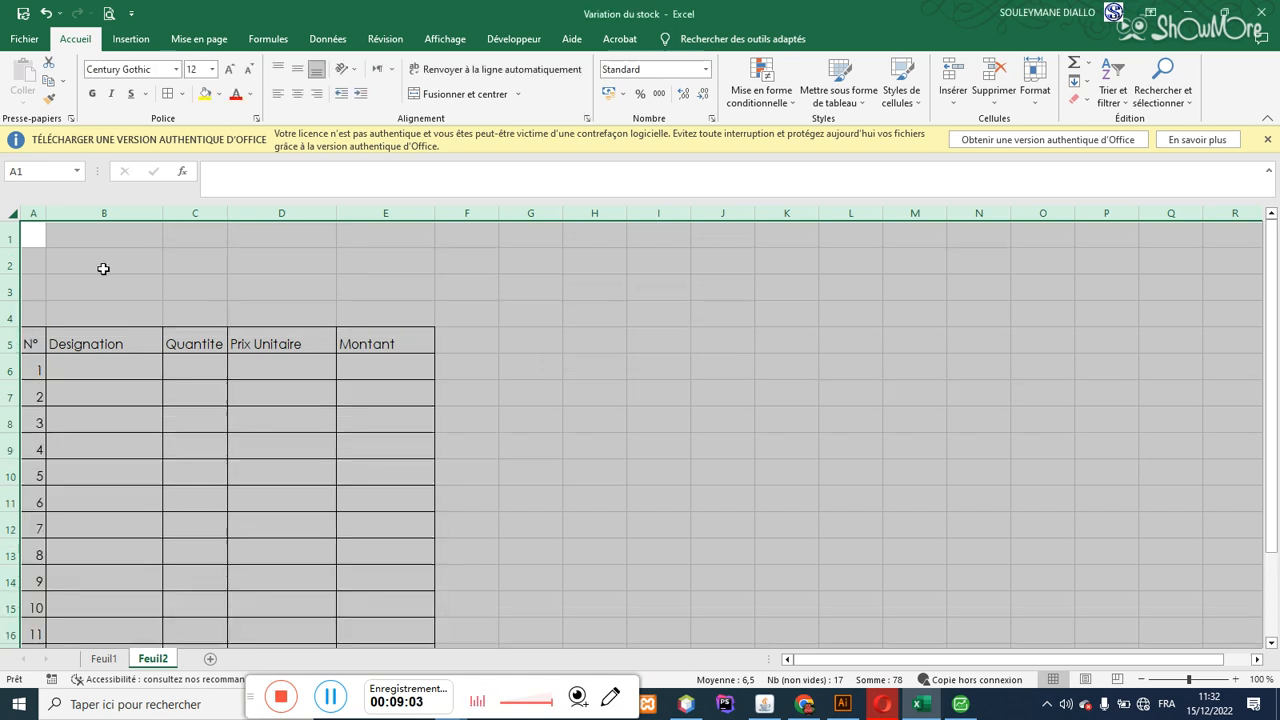
pyautogui.click(298, 69)
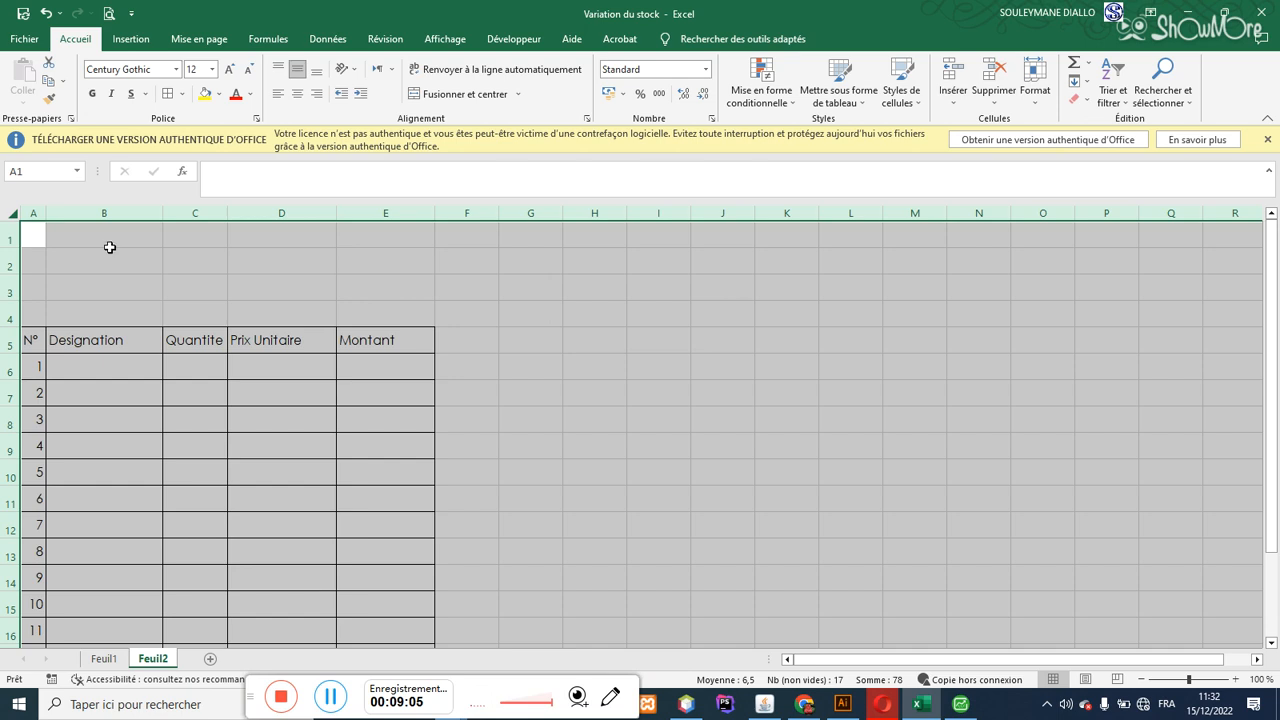
pyautogui.click(297, 95)
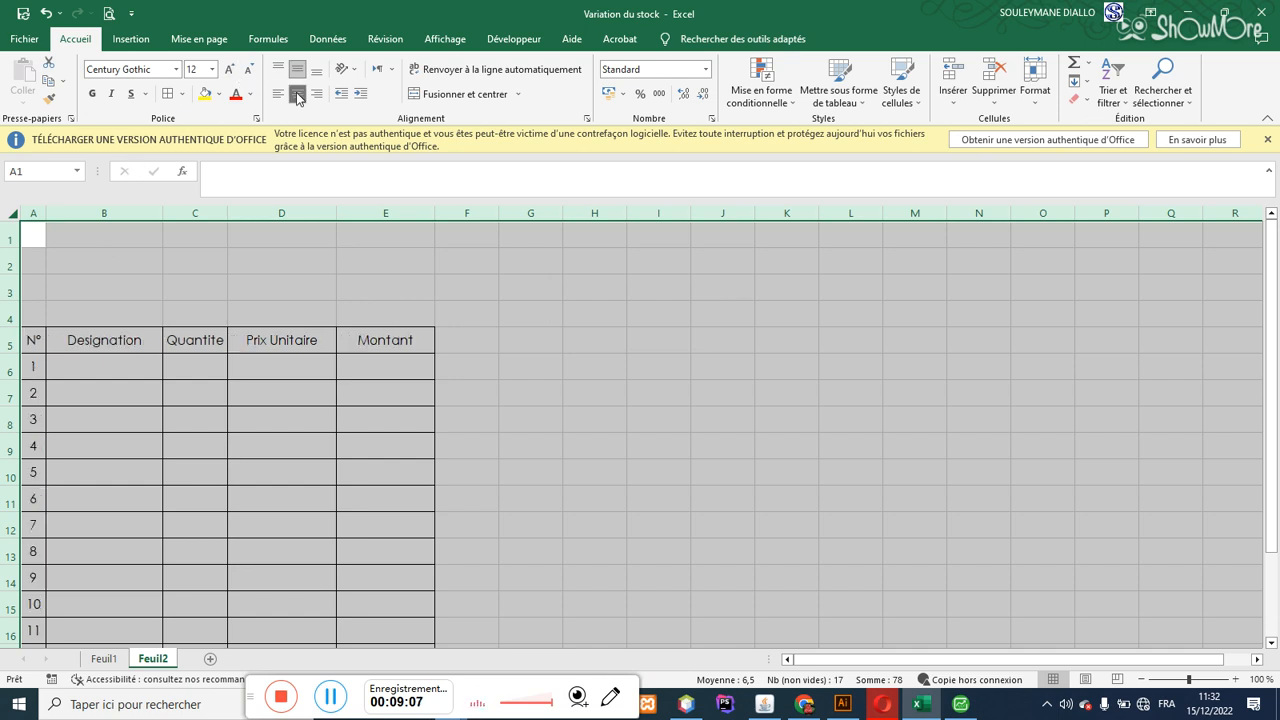
# Step: Format the header row A5 to E5 with a blue fill and bold white text
pyautogui.moveTo(32, 343); pyautogui.dragTo(406, 337)
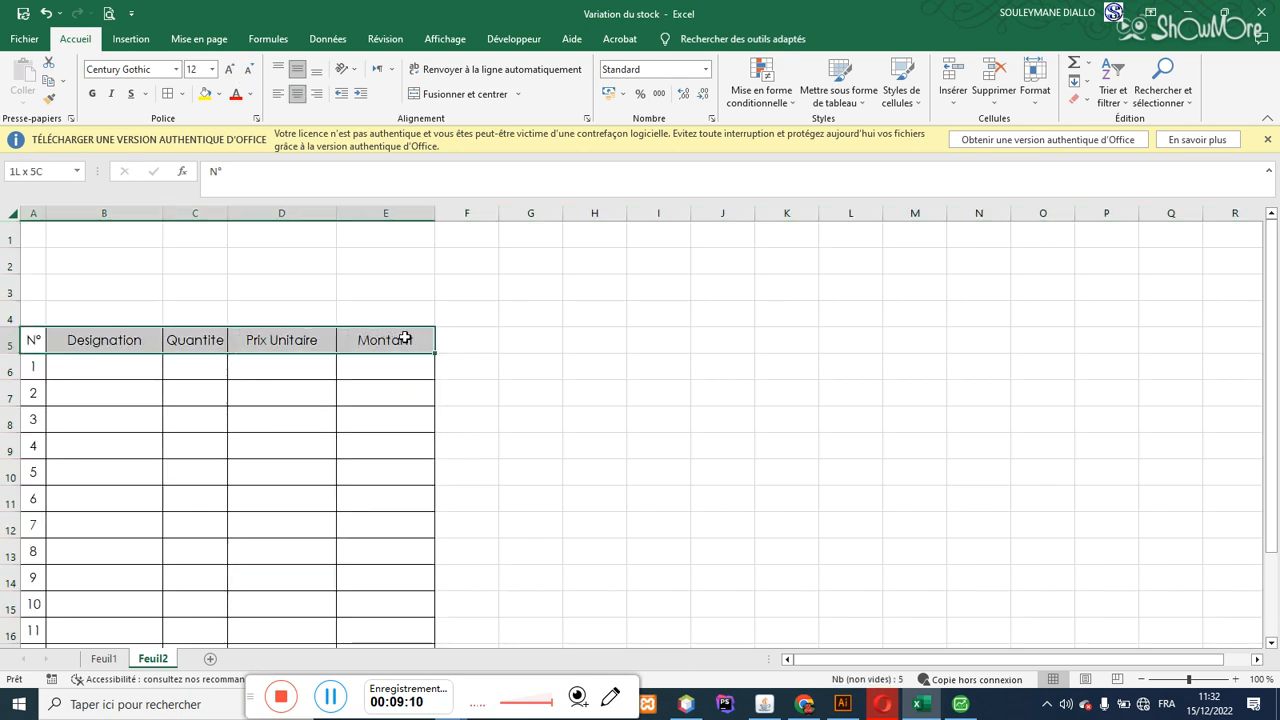
pyautogui.click(219, 94)
pyautogui.click(258, 130)
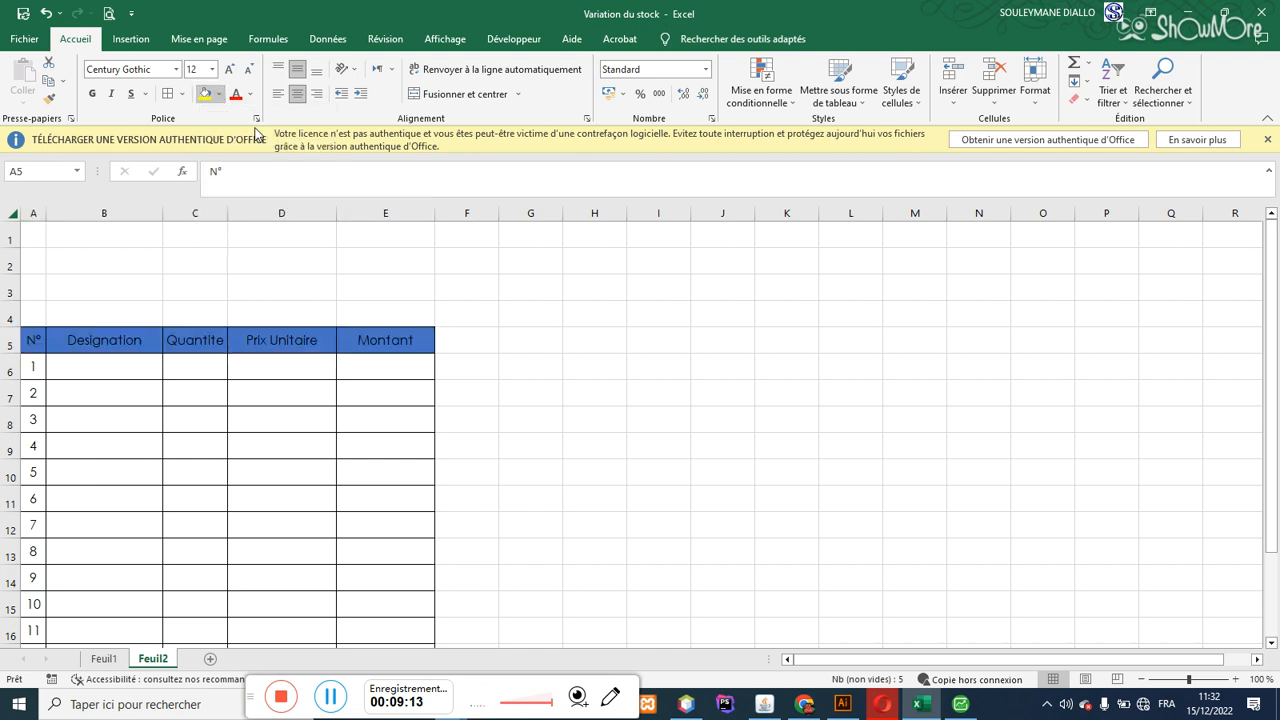
pyautogui.click(251, 94)
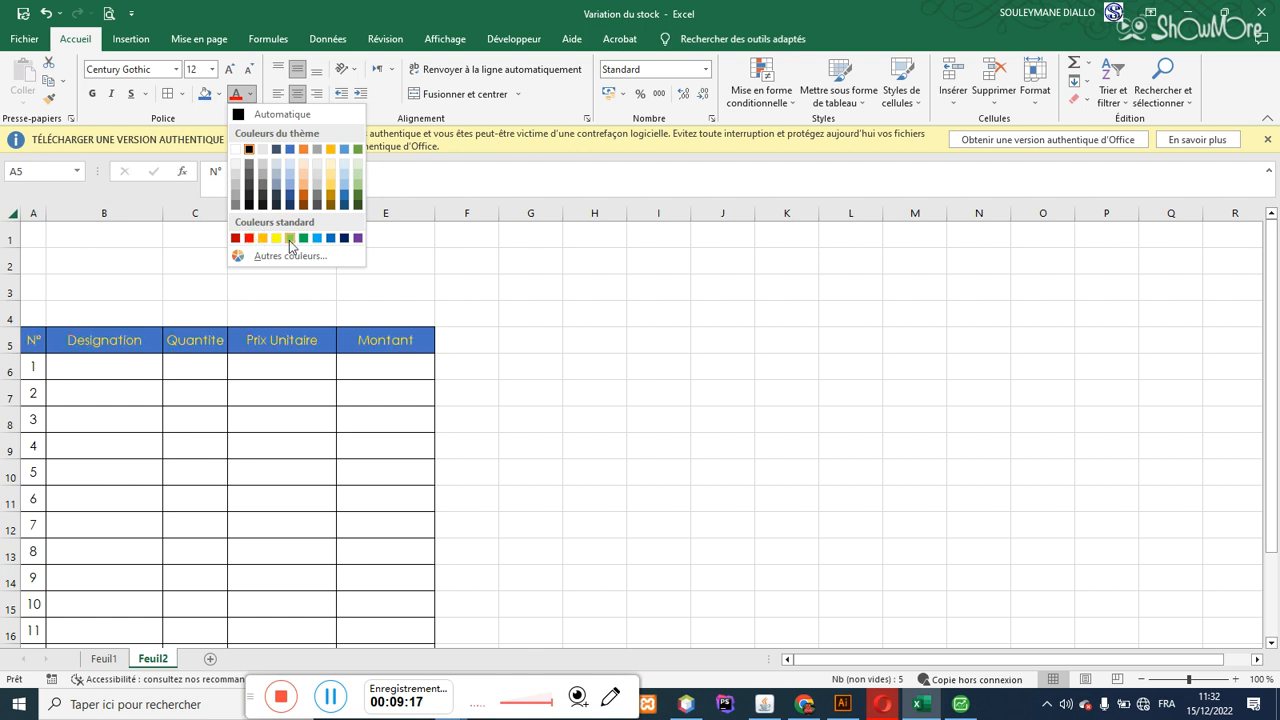
pyautogui.click(236, 150)
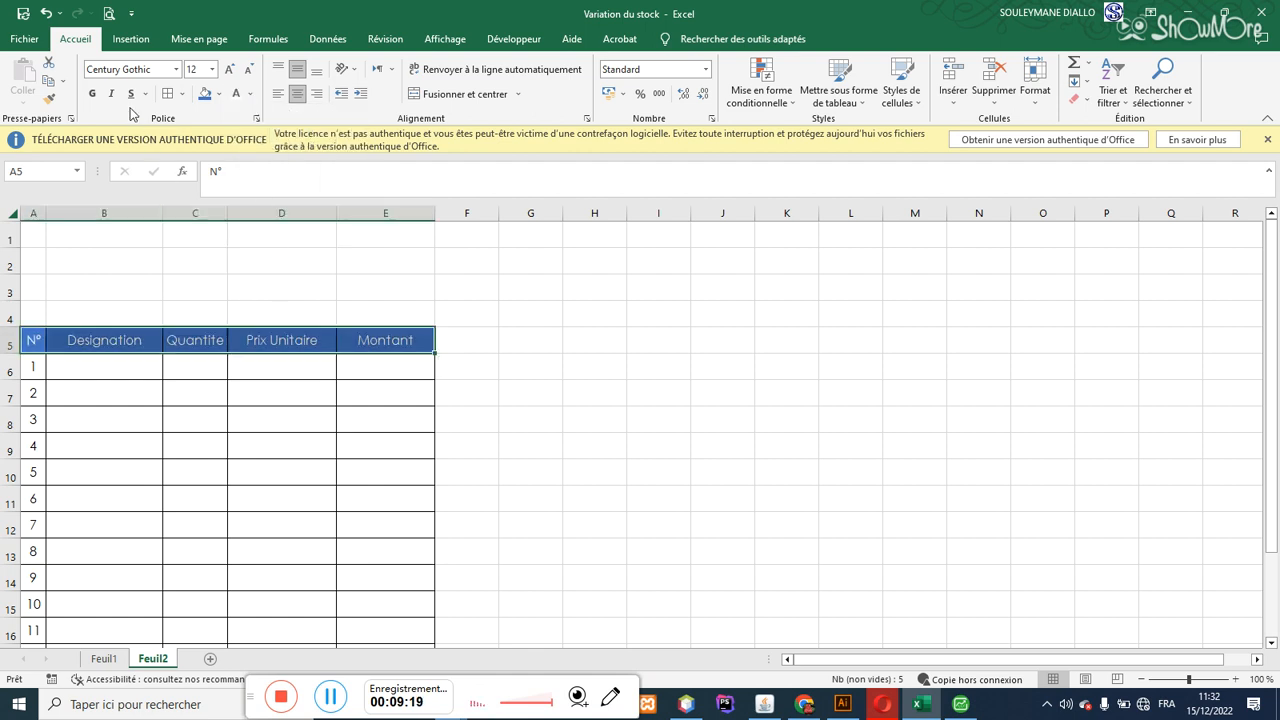
pyautogui.click(94, 94)
pyautogui.click(300, 362)
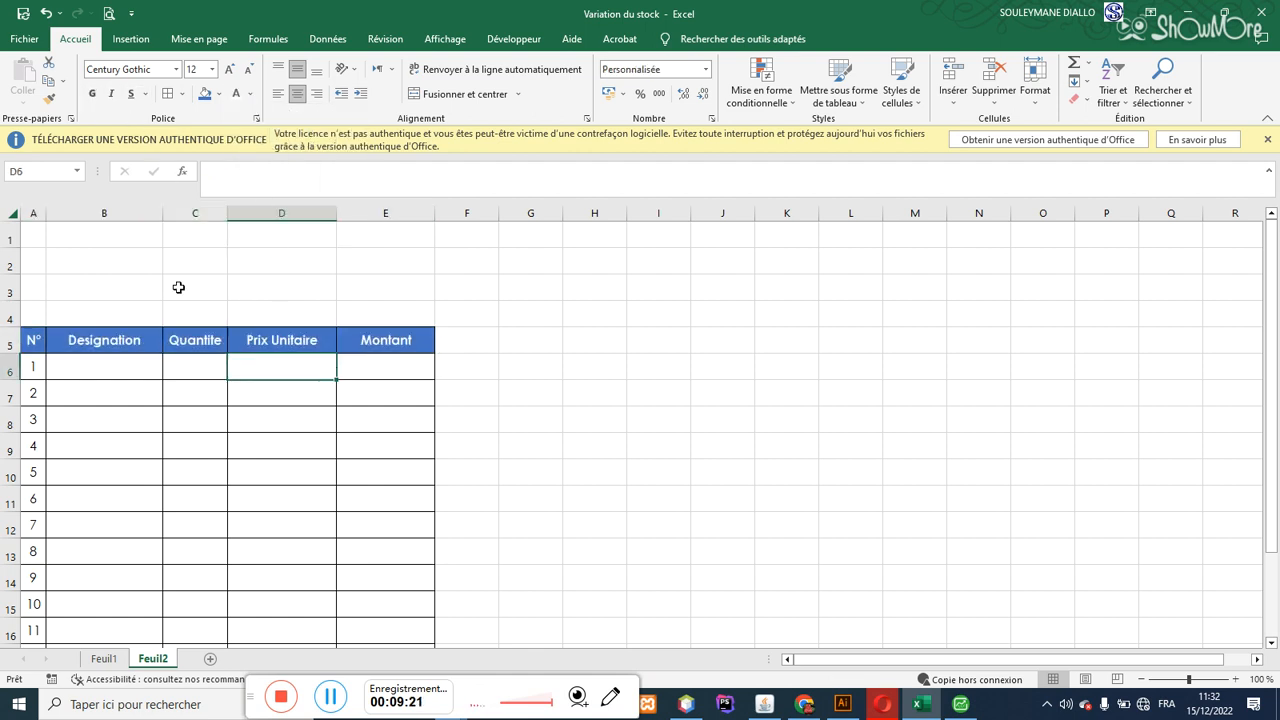
# Step: Widen the Designation column to about twice its width and check the table's page fit in the print preview
pyautogui.moveTo(162, 213); pyautogui.dragTo(236, 215)
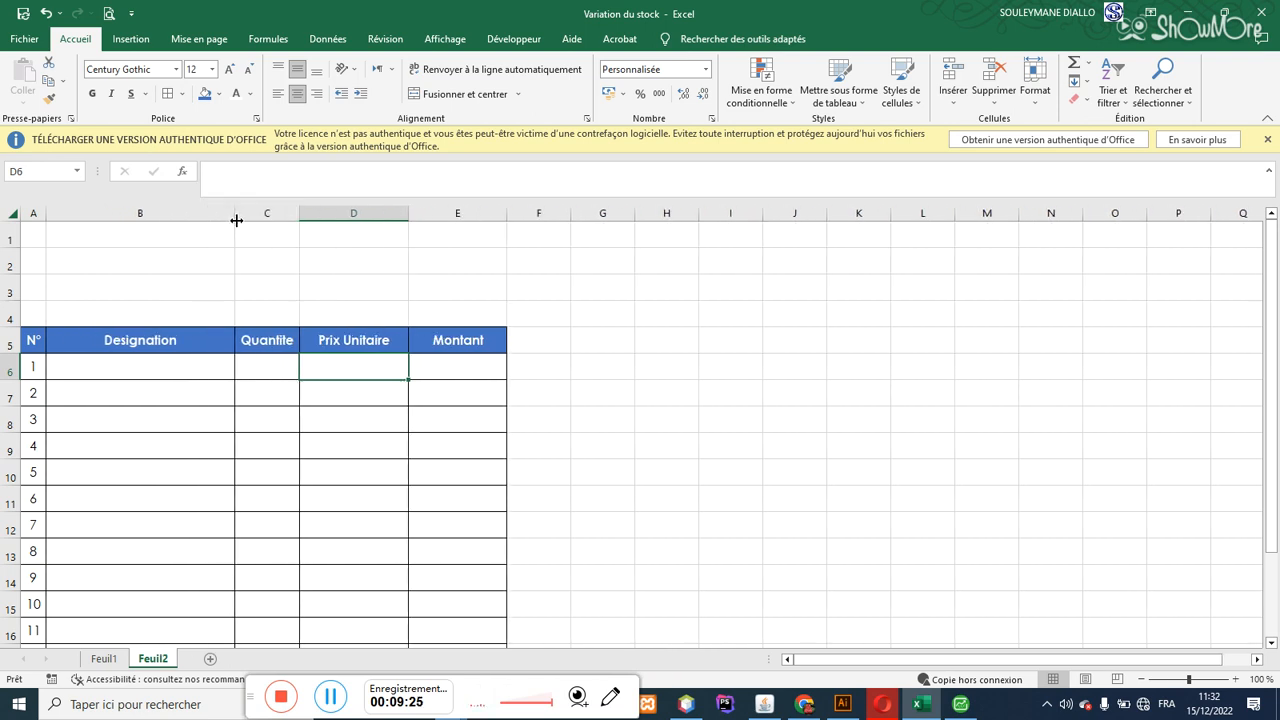
pyautogui.moveTo(234, 214); pyautogui.dragTo(265, 214)
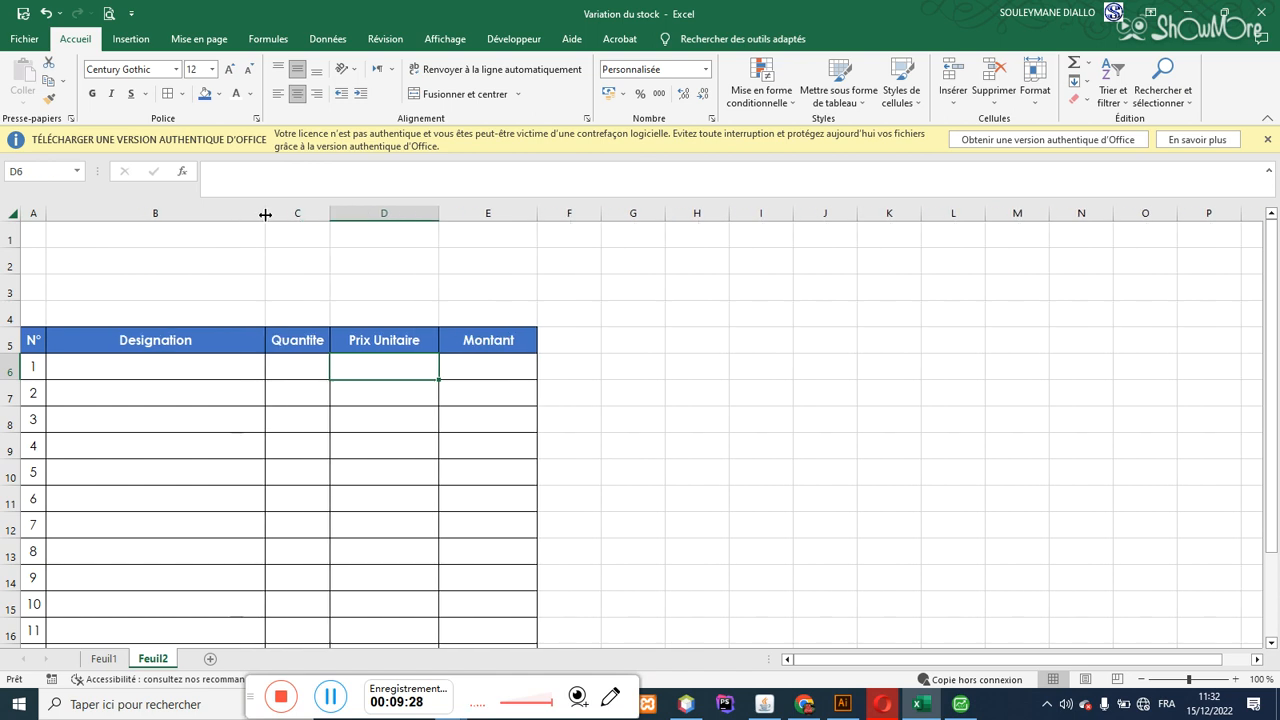
pyautogui.click(110, 14)
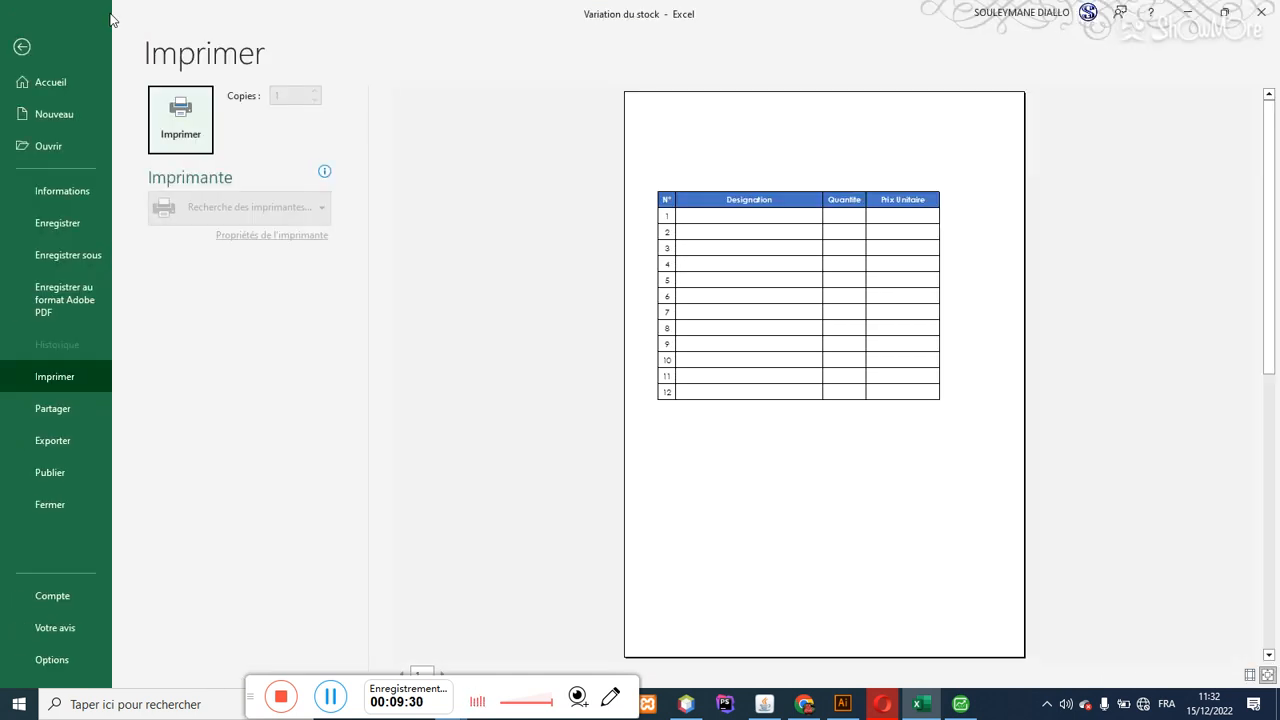
pyautogui.click(20, 48)
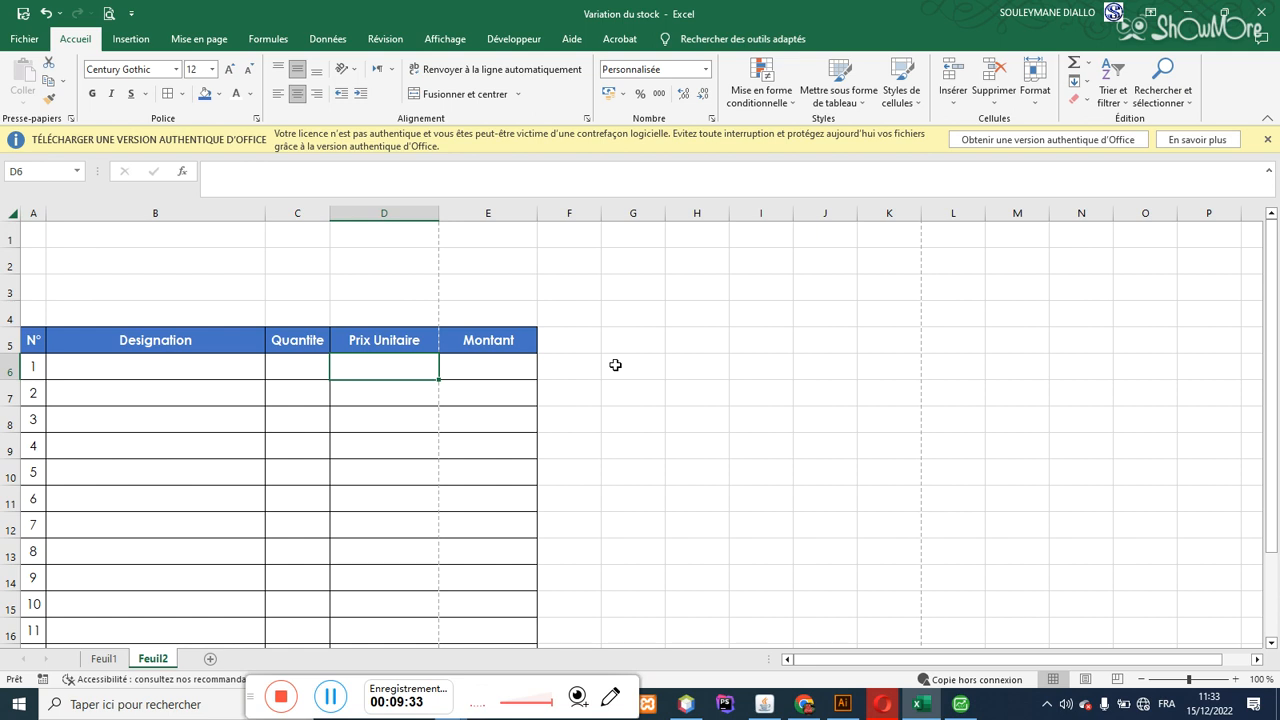
# Step: Adjust the widths of the Designation, Prix Unitaire and Montant columns so all five table columns fit within the first page break
pyautogui.moveTo(1271, 362); pyautogui.dragTo(1271, 446)
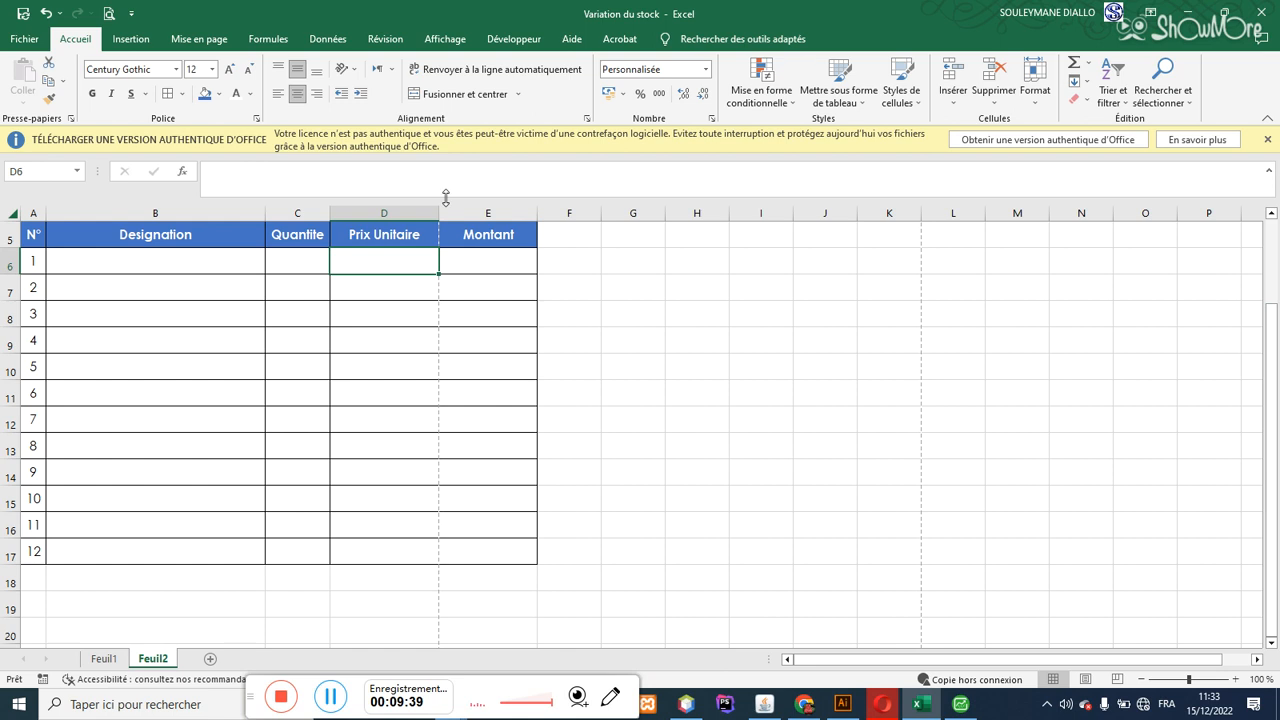
pyautogui.moveTo(437, 208); pyautogui.dragTo(418, 208)
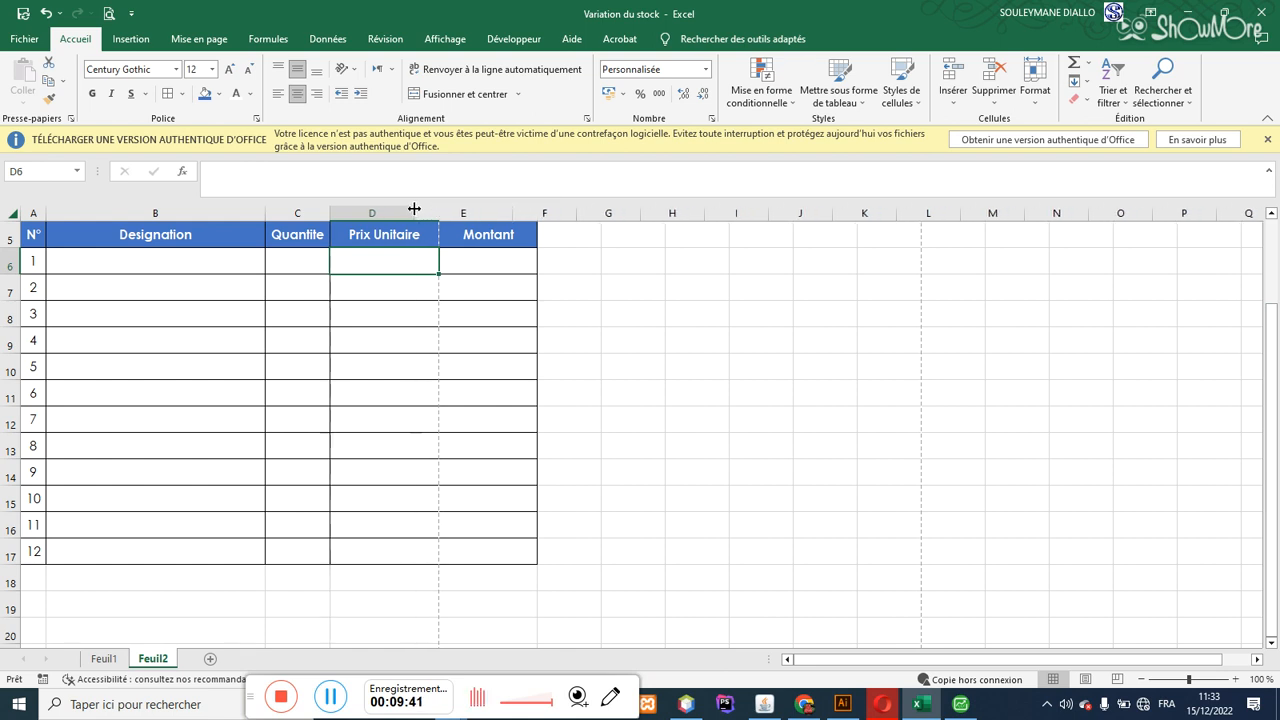
pyautogui.moveTo(514, 211); pyautogui.dragTo(526, 213)
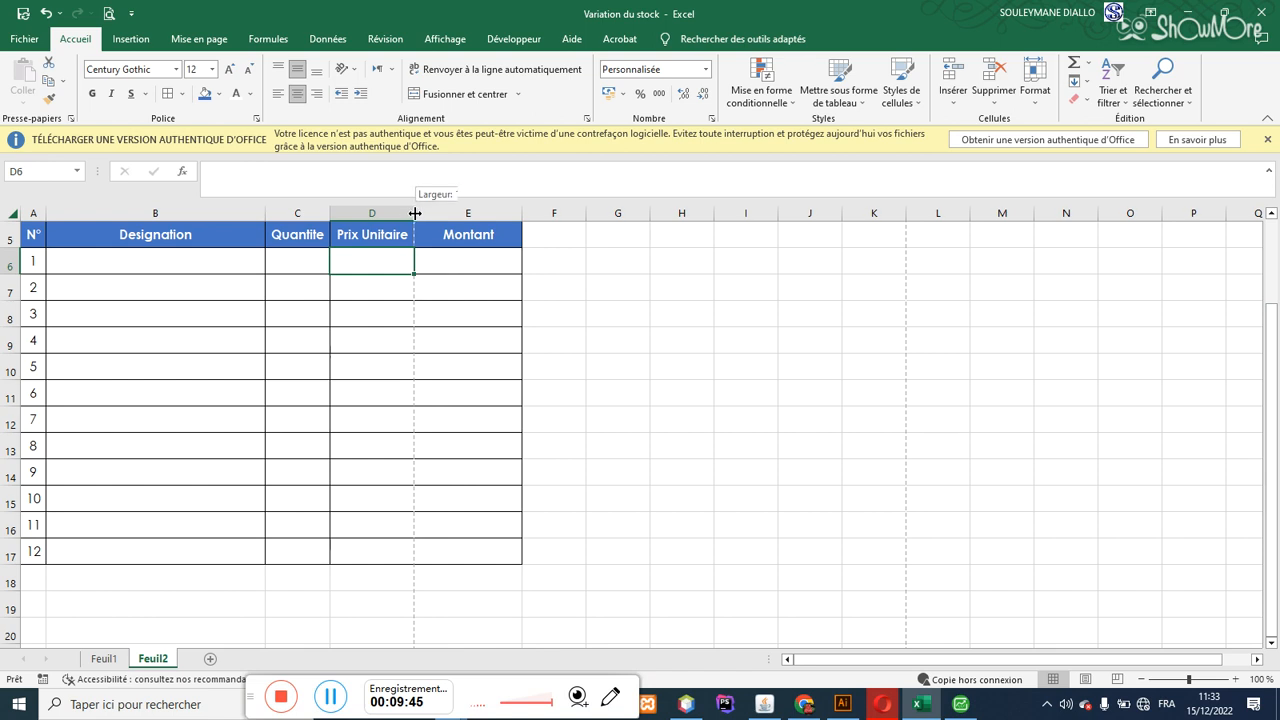
pyautogui.moveTo(414, 213); pyautogui.dragTo(425, 215)
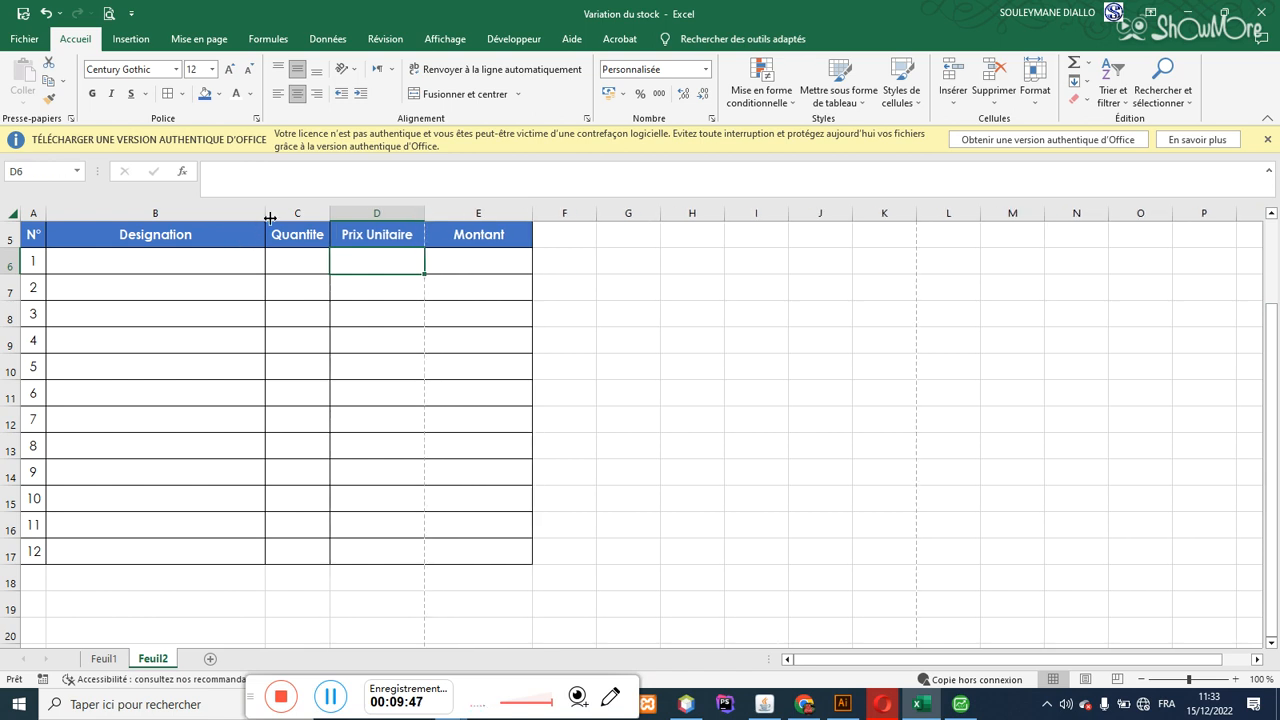
pyautogui.moveTo(266, 213); pyautogui.dragTo(276, 214)
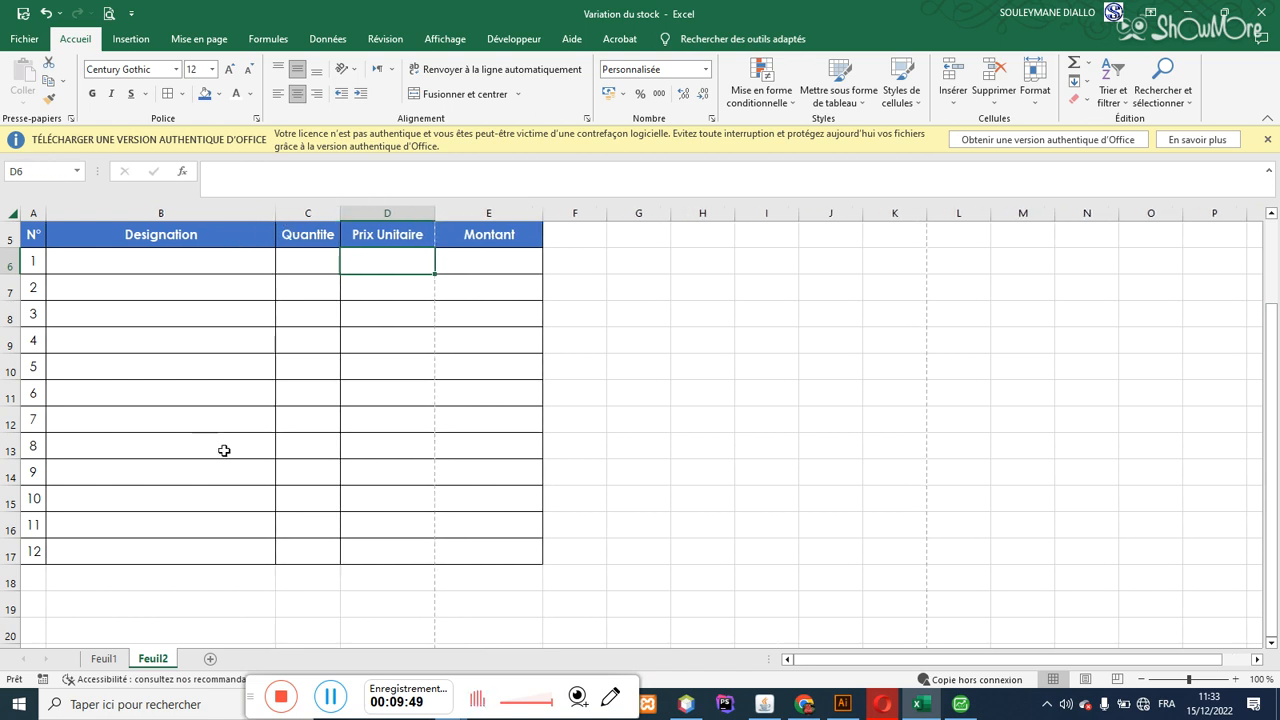
pyautogui.moveTo(547, 210); pyautogui.dragTo(531, 211)
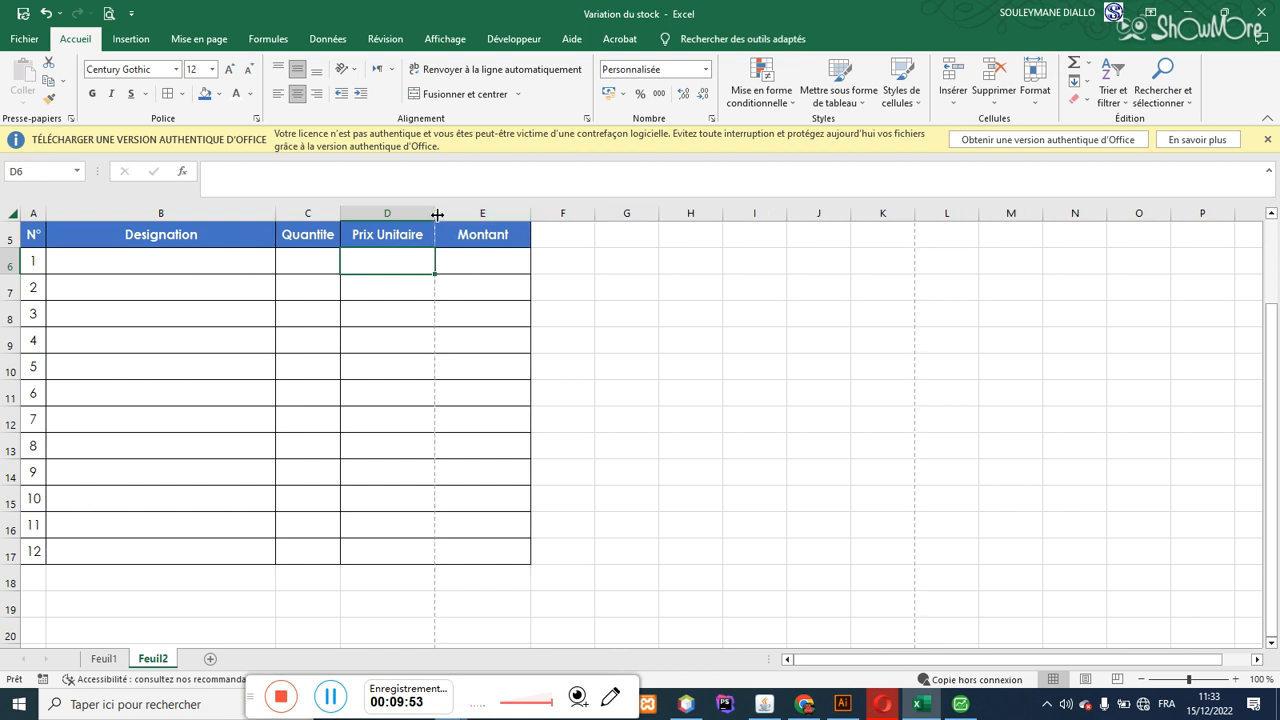
pyautogui.moveTo(437, 214); pyautogui.dragTo(420, 214)
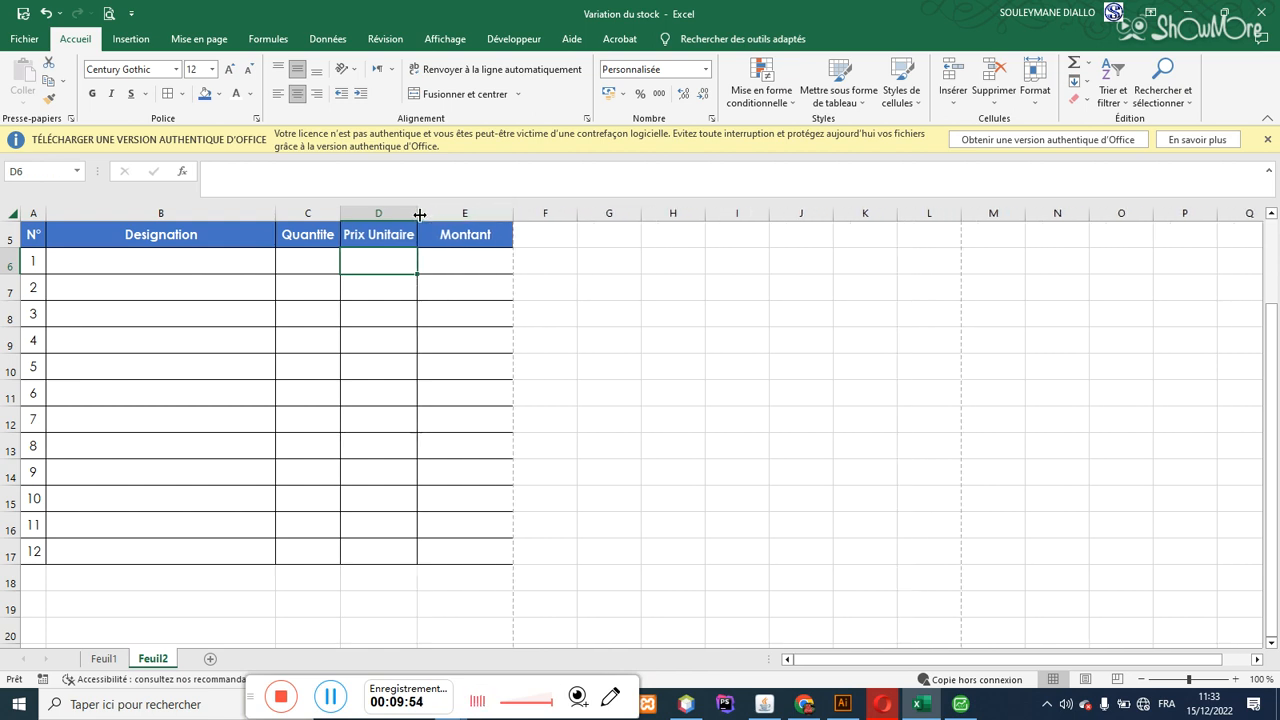
# Step: Wrap the text in header row 5, narrow the Prix Unitaire column and heighten the row to show its heading on two lines
pyautogui.click(10, 236)
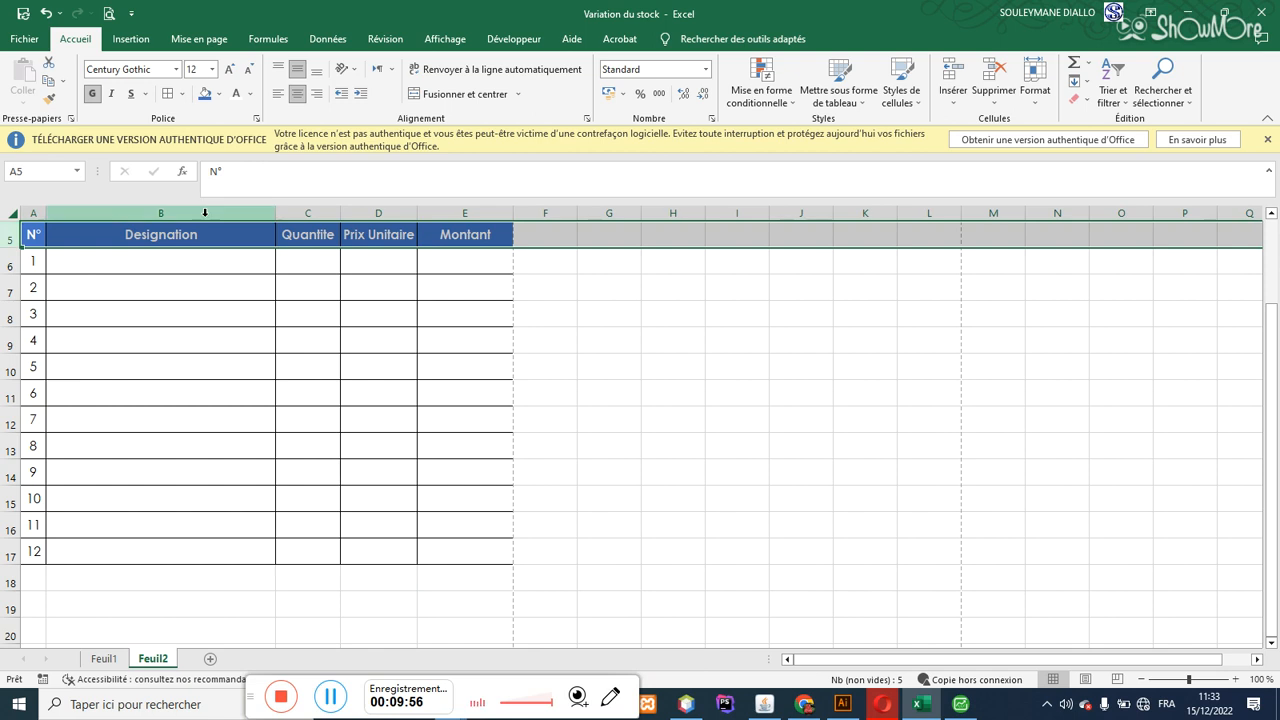
pyautogui.click(445, 72)
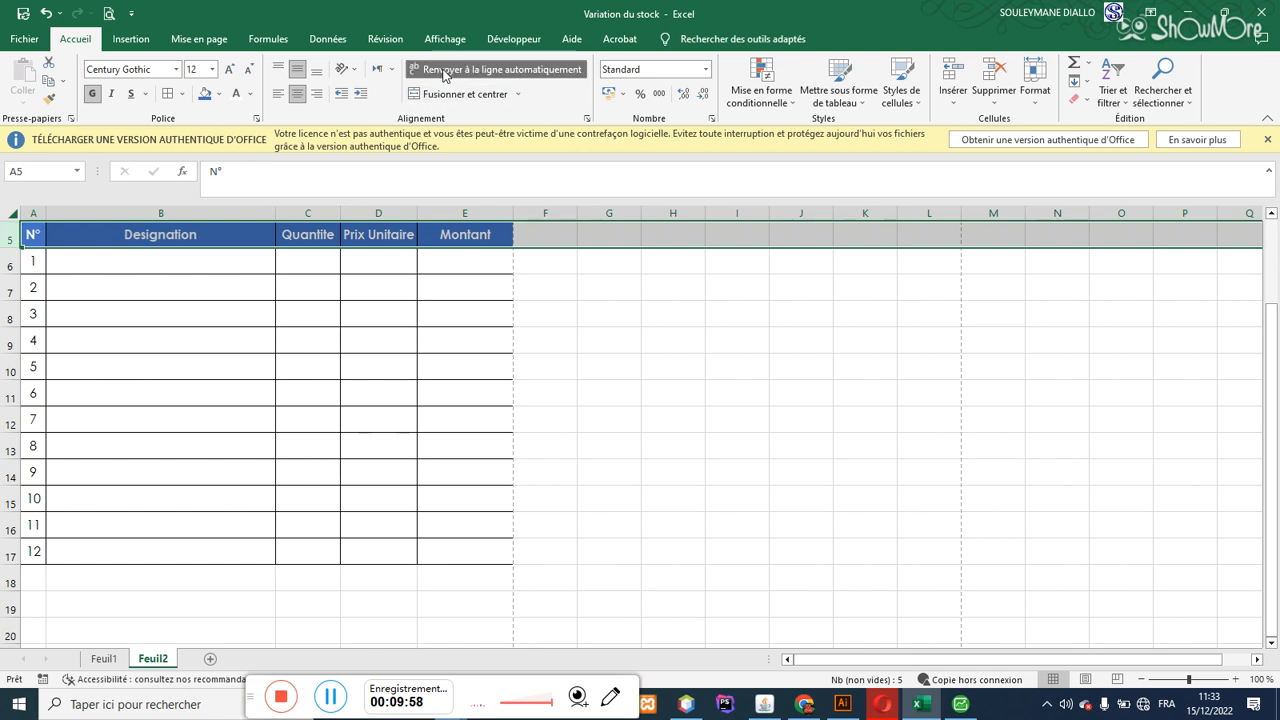
pyautogui.click(391, 238)
pyautogui.moveTo(419, 214); pyautogui.dragTo(411, 214)
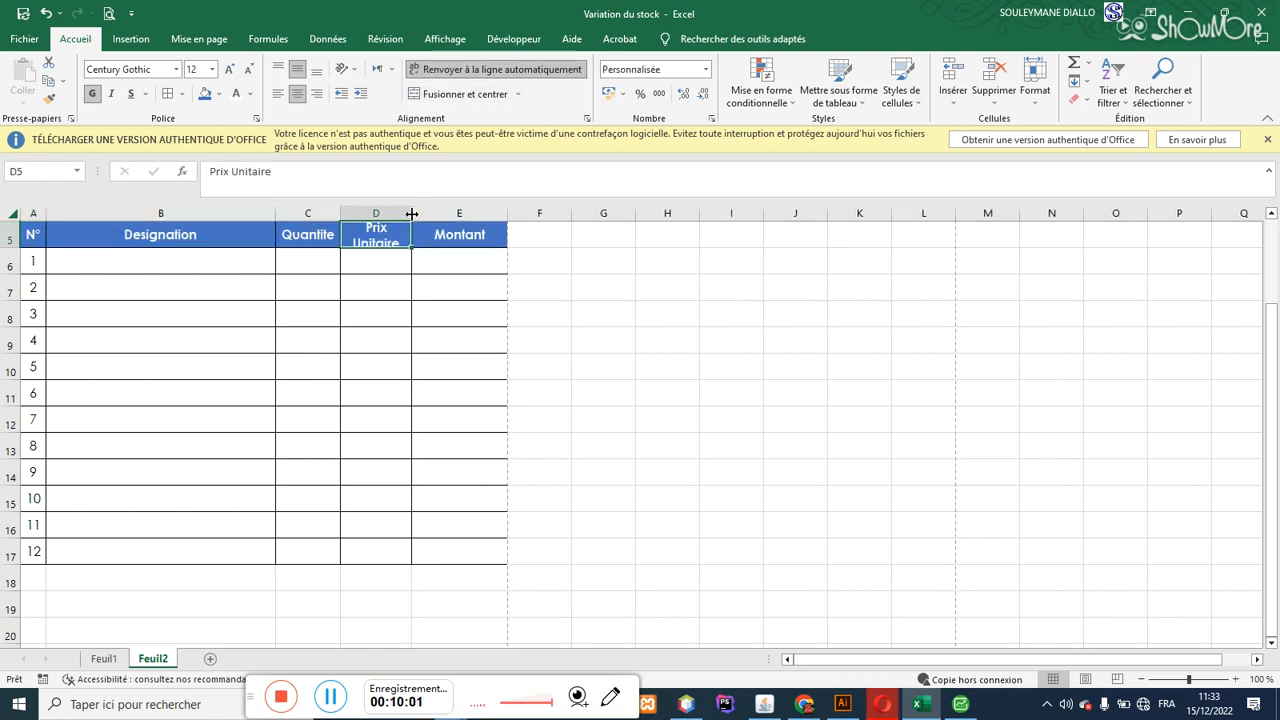
pyautogui.moveTo(11, 248); pyautogui.dragTo(11, 258)
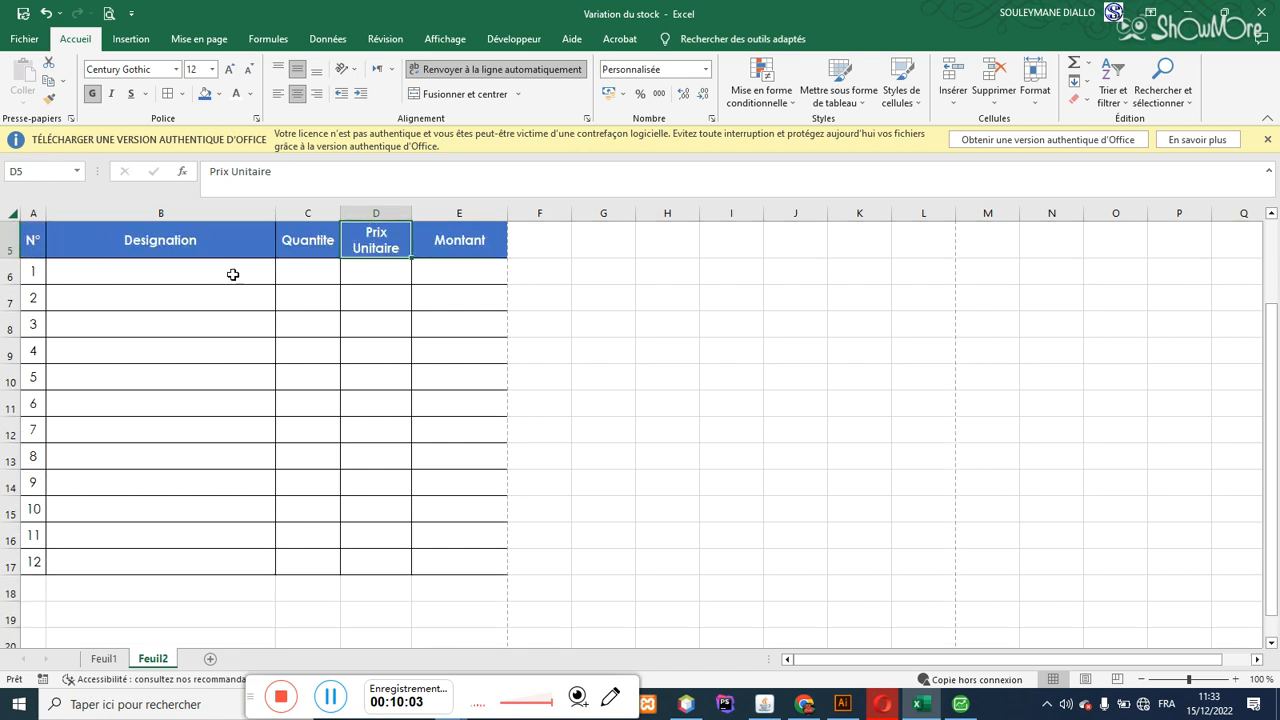
# Step: Enter the formula =C6*D6 in the first Montant cell, E6, to multiply quantity by unit price
pyautogui.click(481, 277)
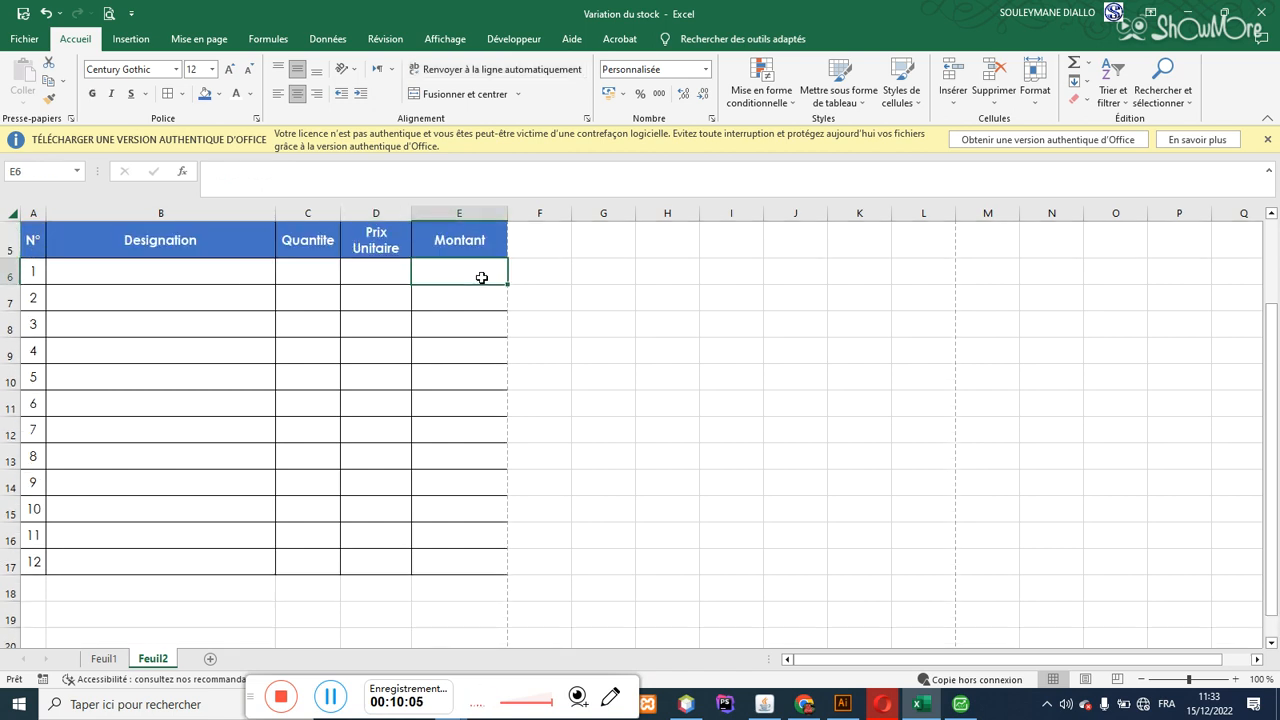
pyautogui.write('=')
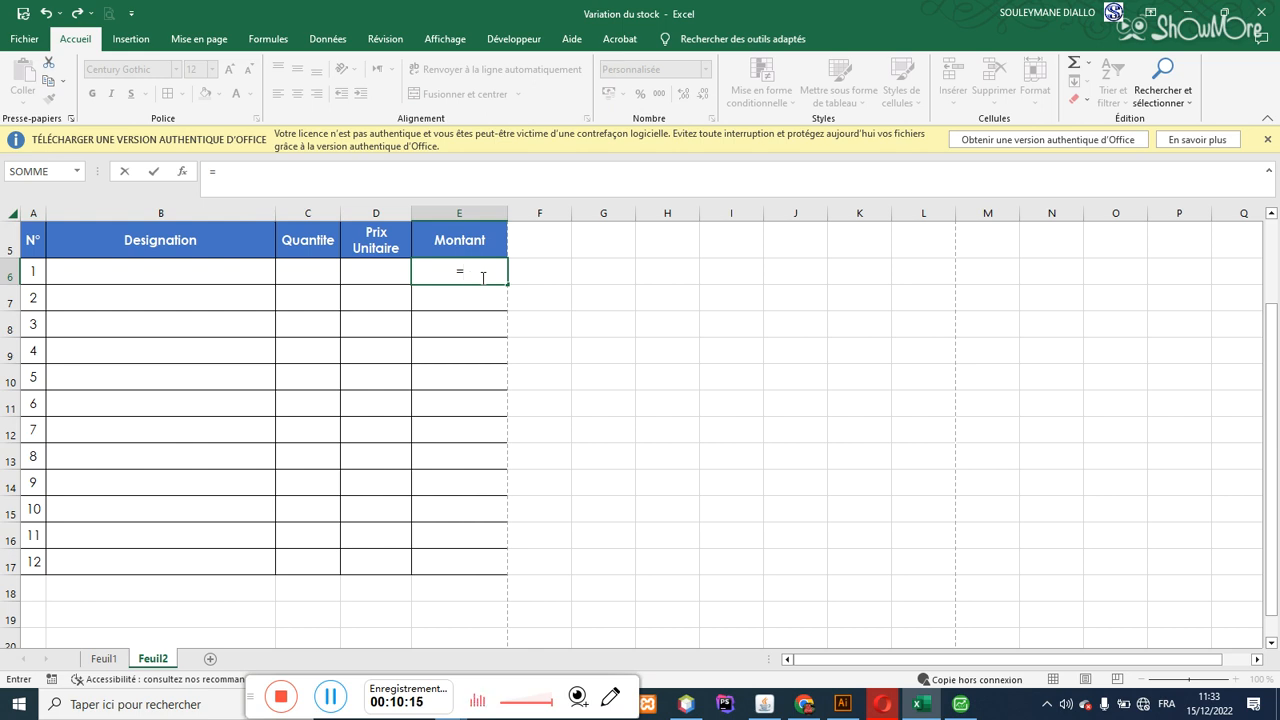
pyautogui.click(320, 278)
pyautogui.write('*')
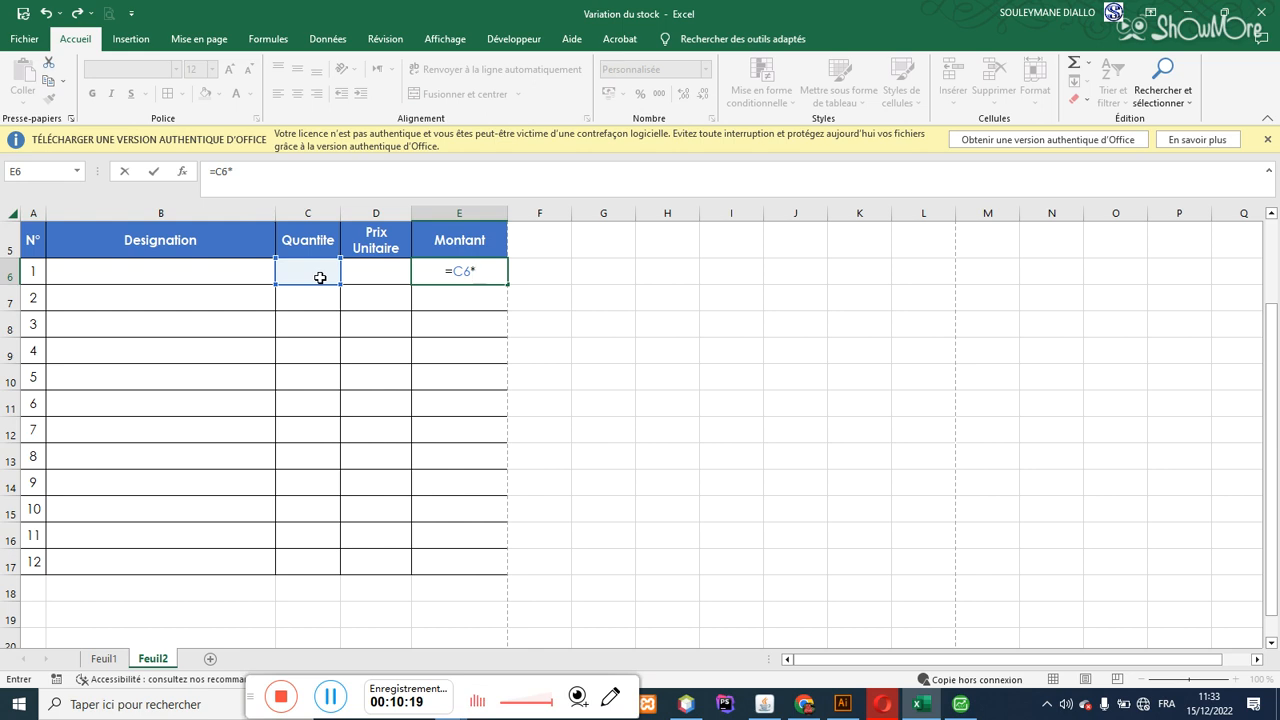
pyautogui.click(384, 278)
pyautogui.press('Return')
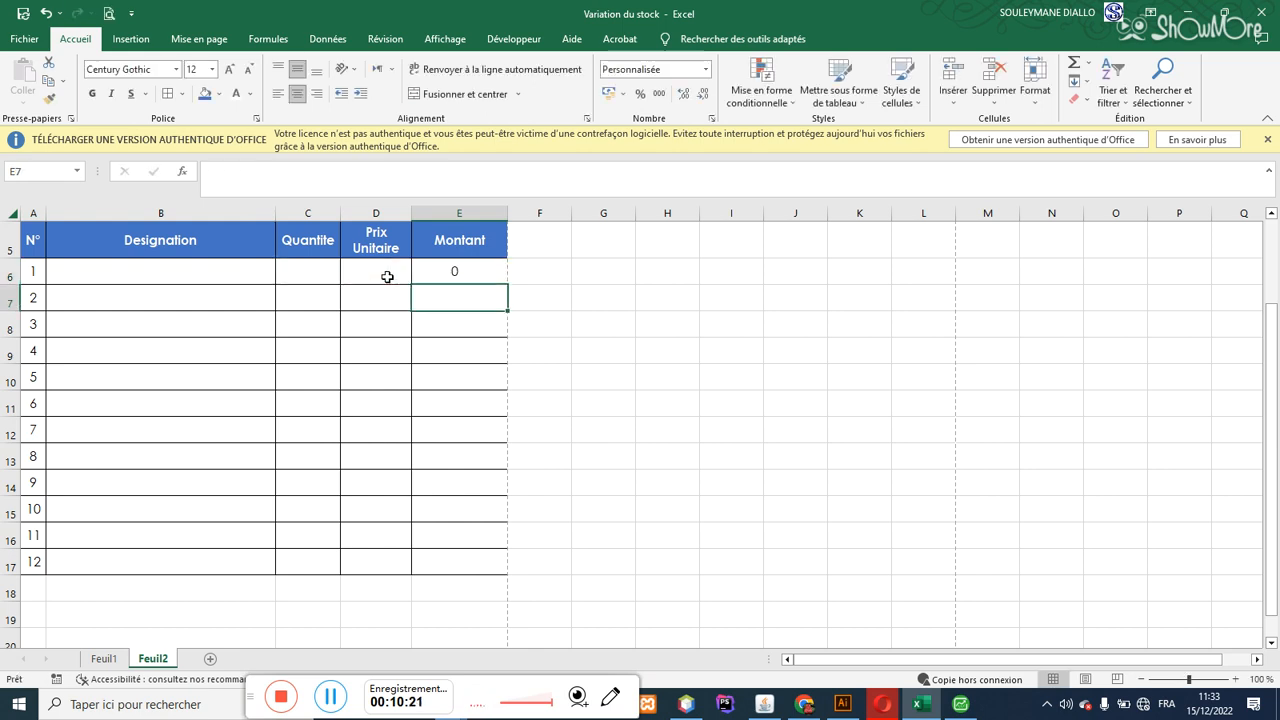
# Step: Right-align the Prix Unitaire and Montant columns, and fill the E6 formula down to E17
pyautogui.click(458, 271)
pyautogui.moveTo(464, 203); pyautogui.dragTo(390, 201)
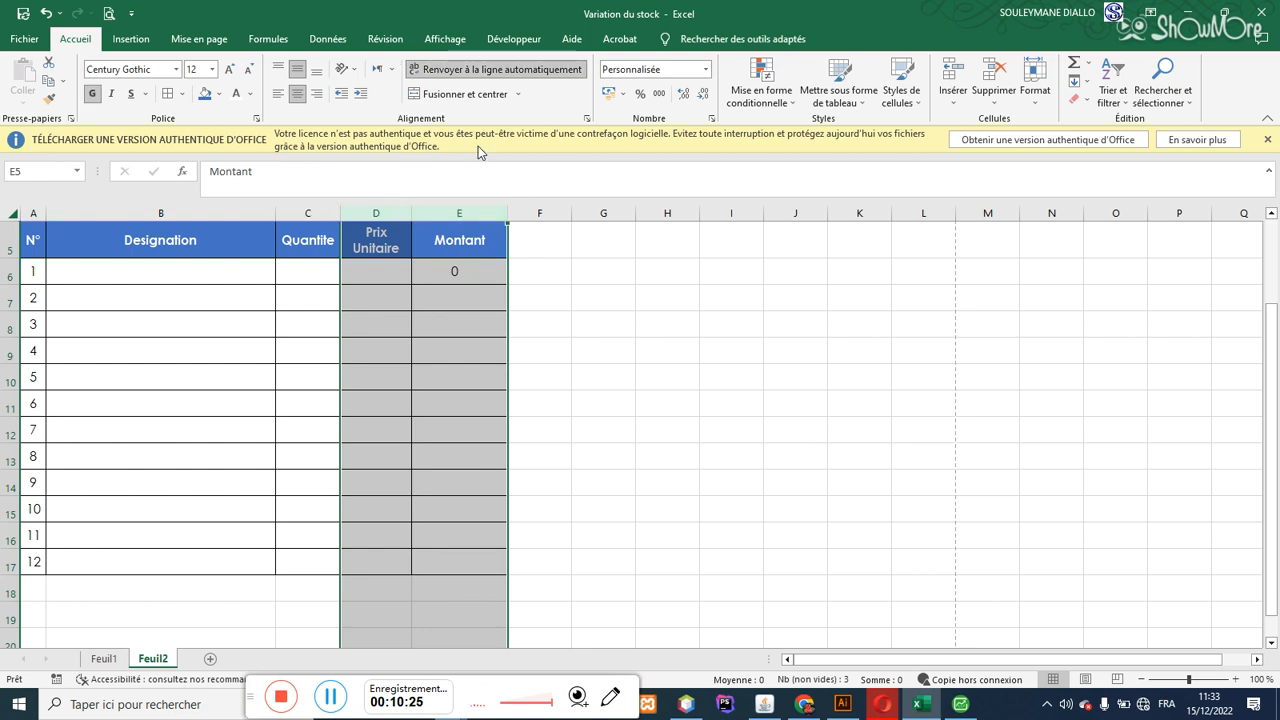
pyautogui.click(323, 94)
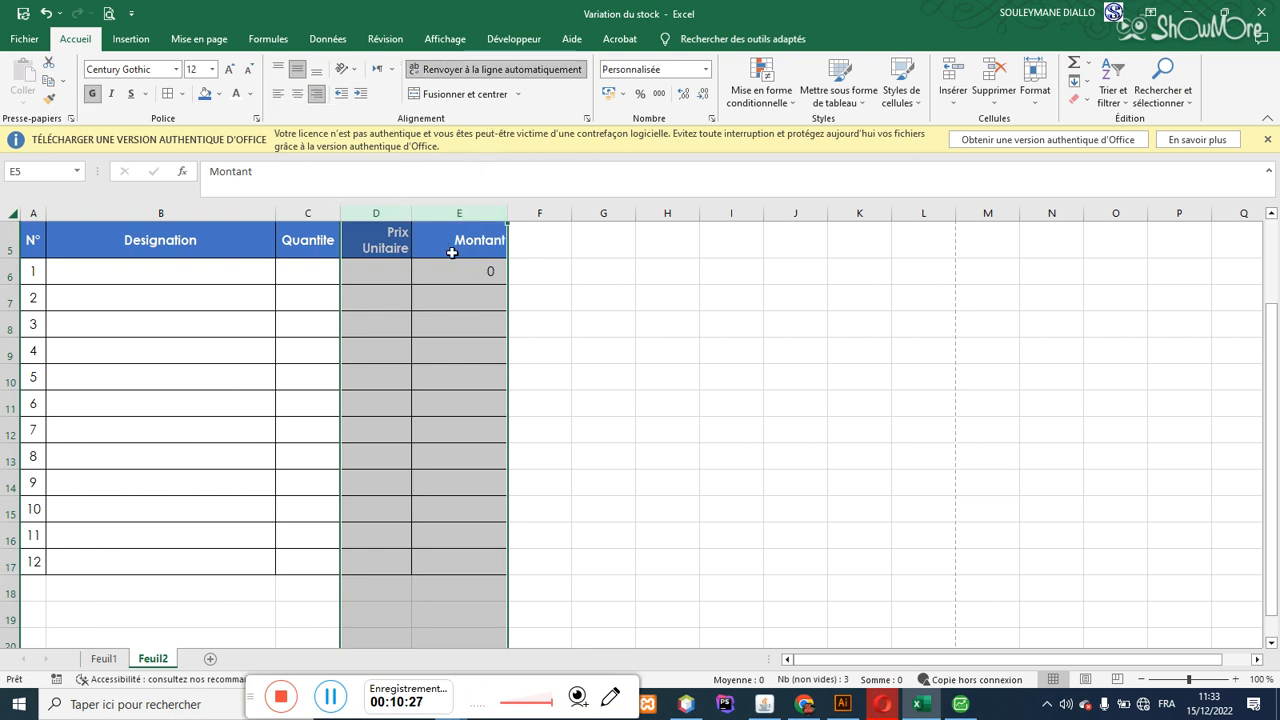
pyautogui.click(453, 266)
pyautogui.moveTo(508, 286); pyautogui.dragTo(498, 583)
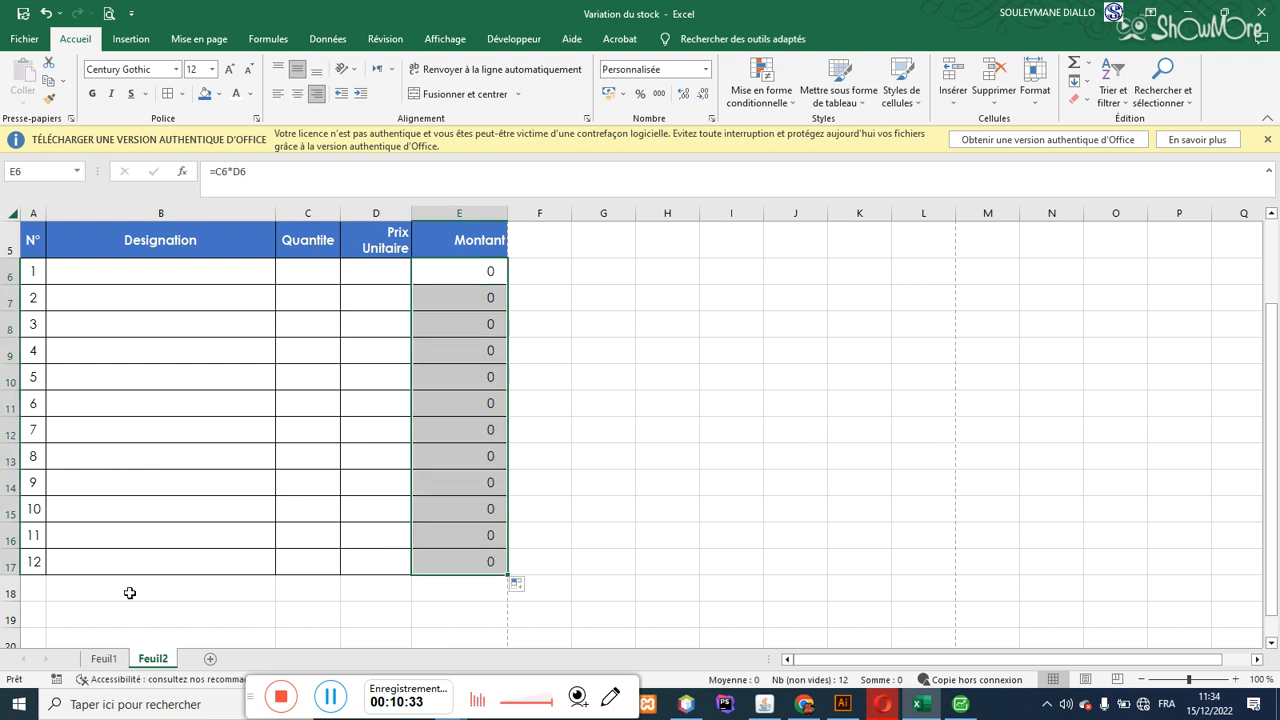
# Step: Enter the label Total in B17 and a SOMME formula over E6:E16 in E17
pyautogui.click(111, 566)
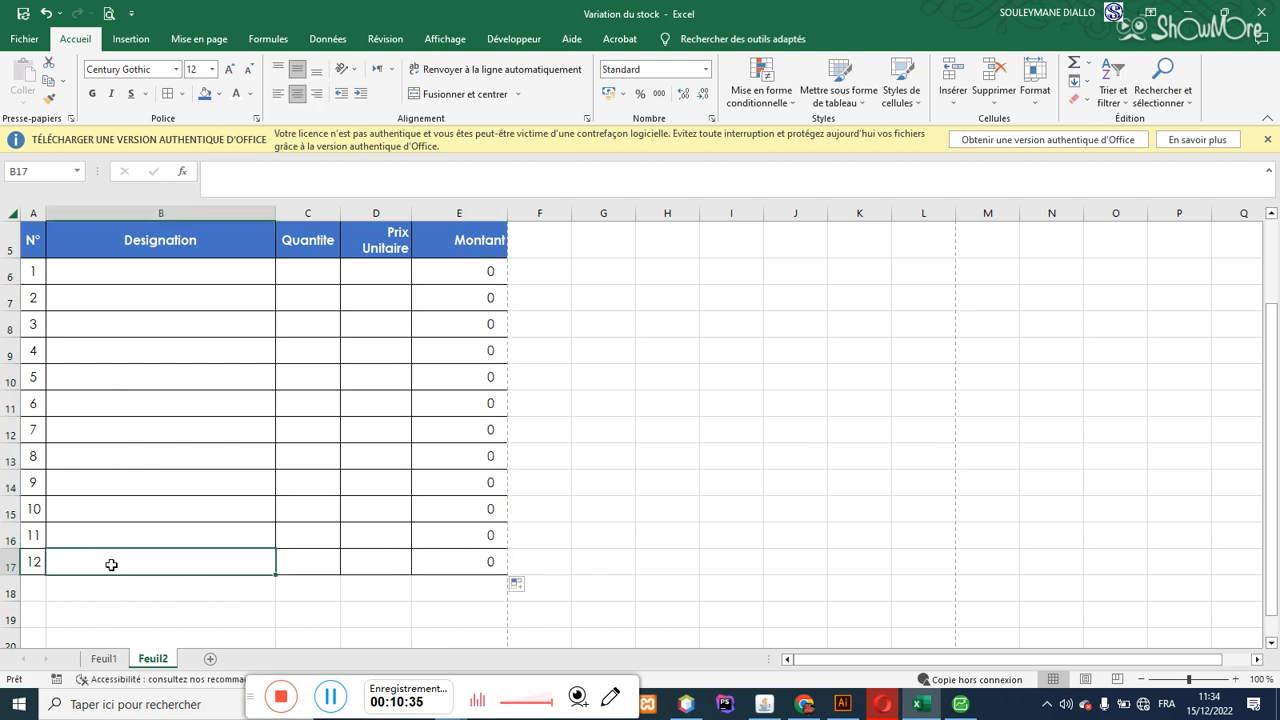
pyautogui.write('Total')
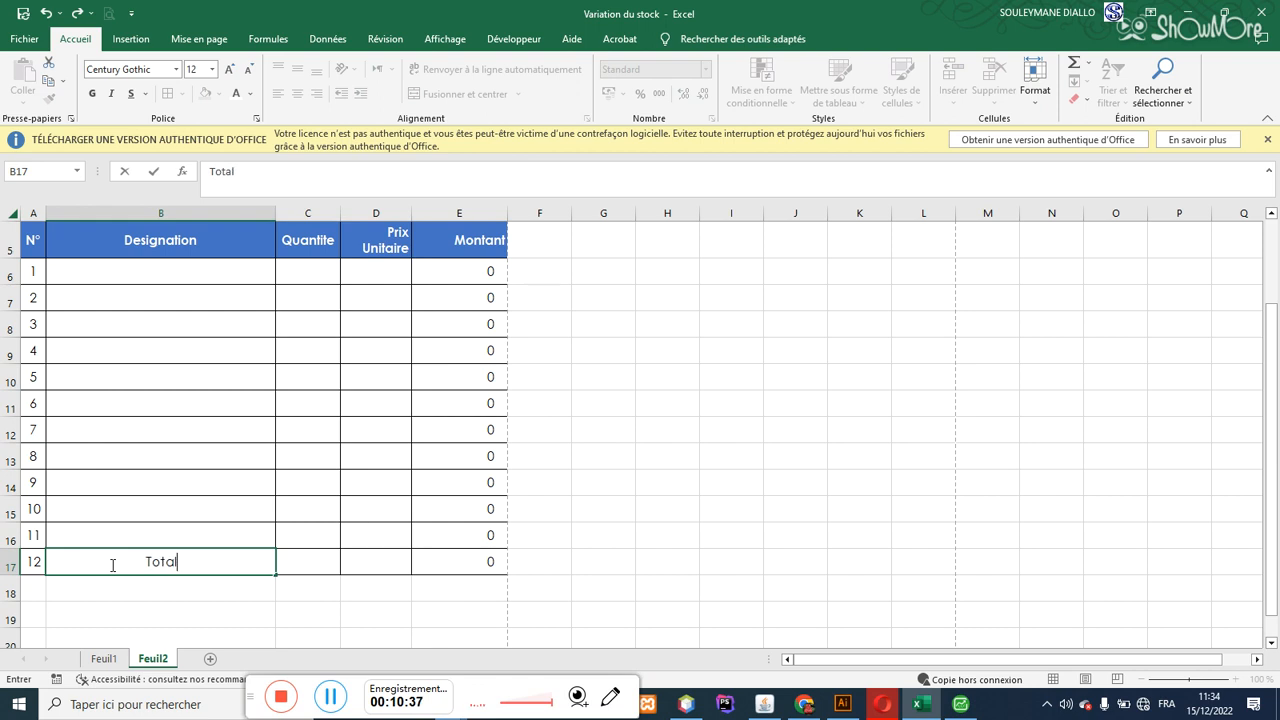
pyautogui.press('Tab')
pyautogui.press('Tab')
pyautogui.press('Tab')
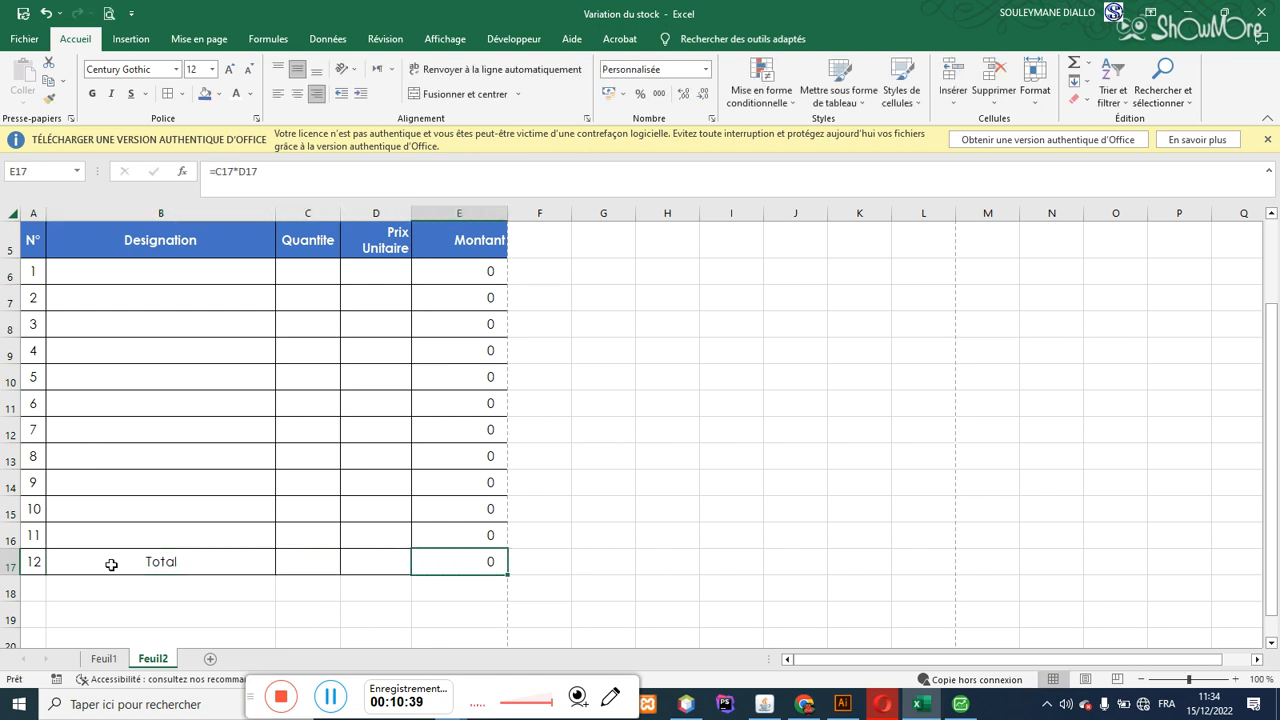
pyautogui.write('=som')
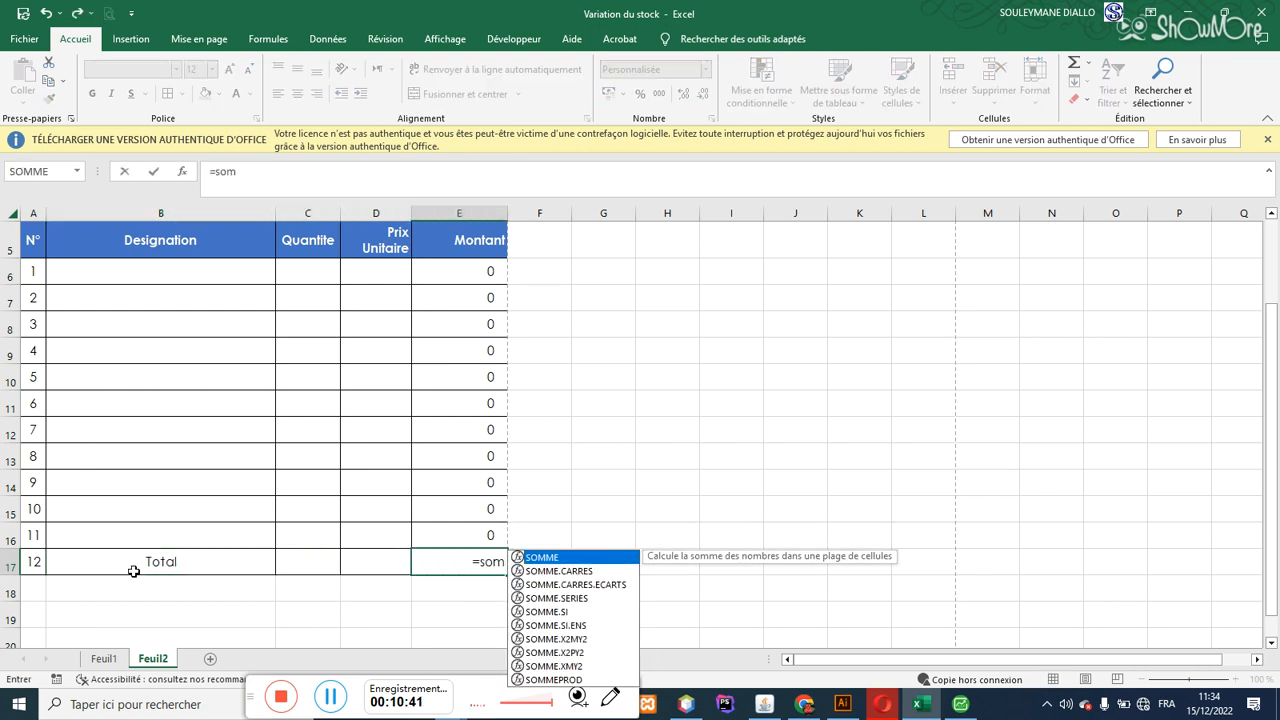
pyautogui.doubleClick(563, 558)
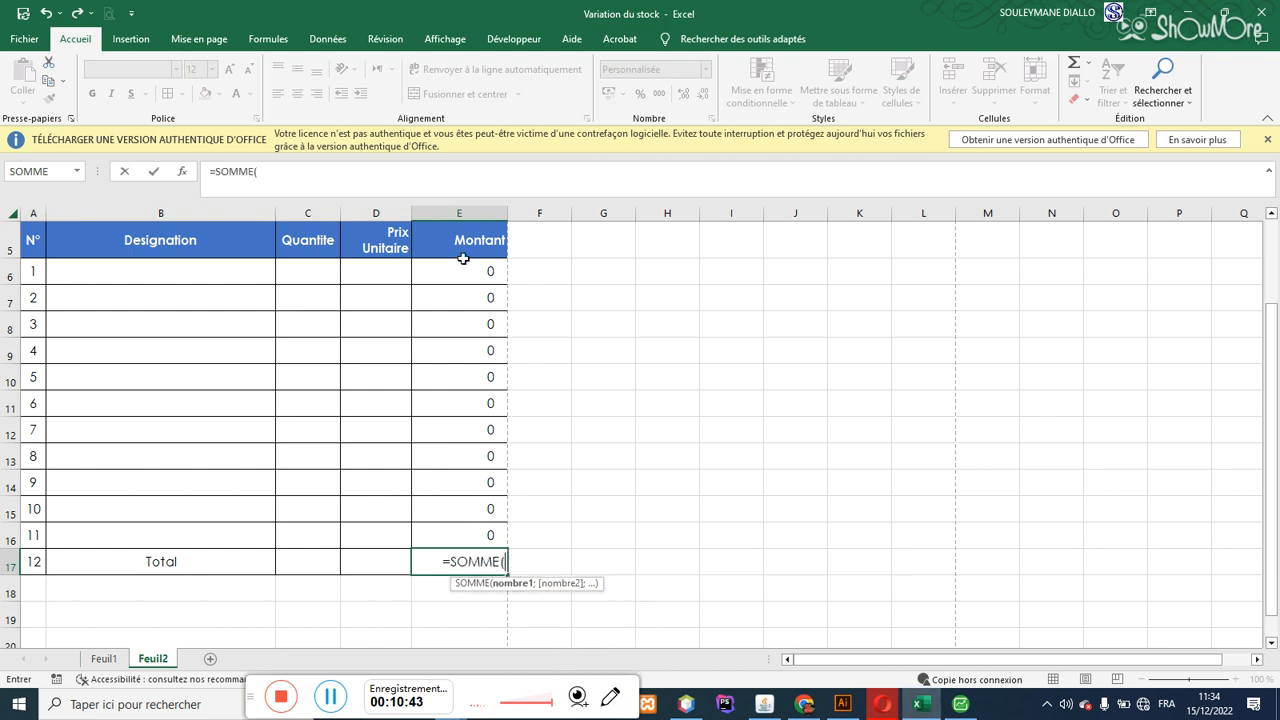
pyautogui.moveTo(460, 266); pyautogui.dragTo(460, 537)
pyautogui.press('Return')
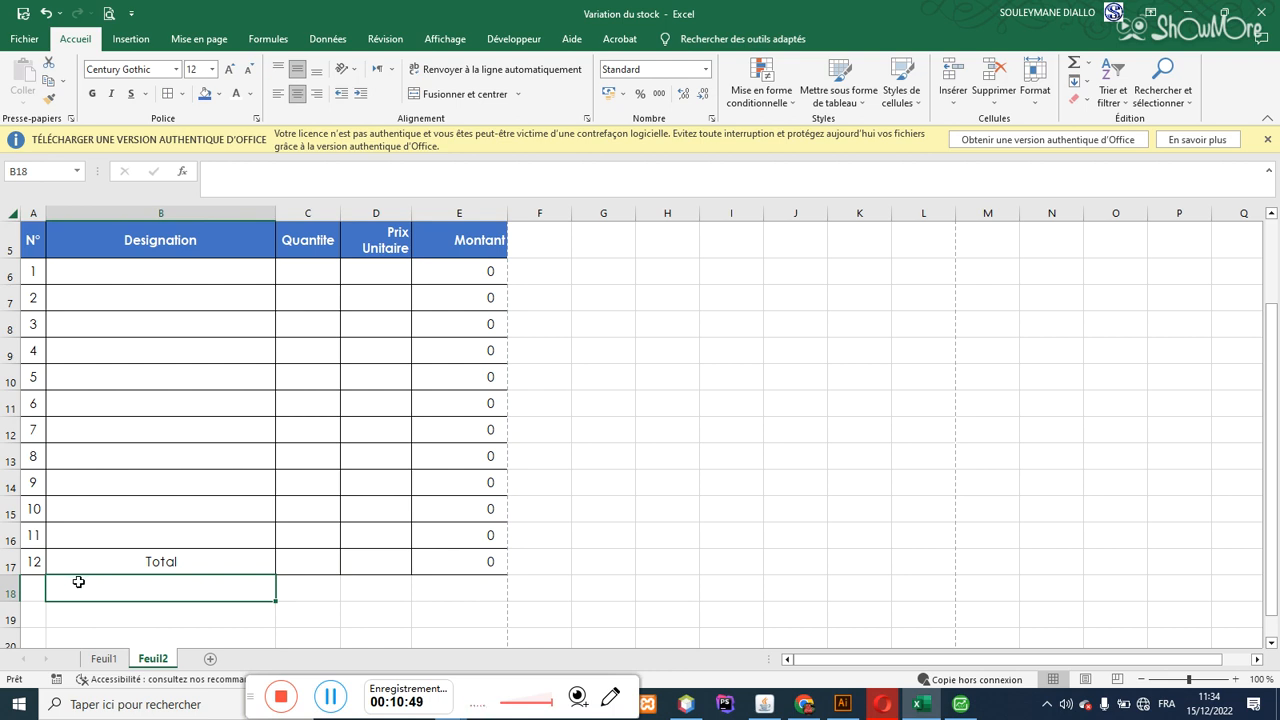
# Step: Change the label in B17 to Total HT
pyautogui.click(201, 557)
pyautogui.doubleClick(201, 557)
pyautogui.write('ht')
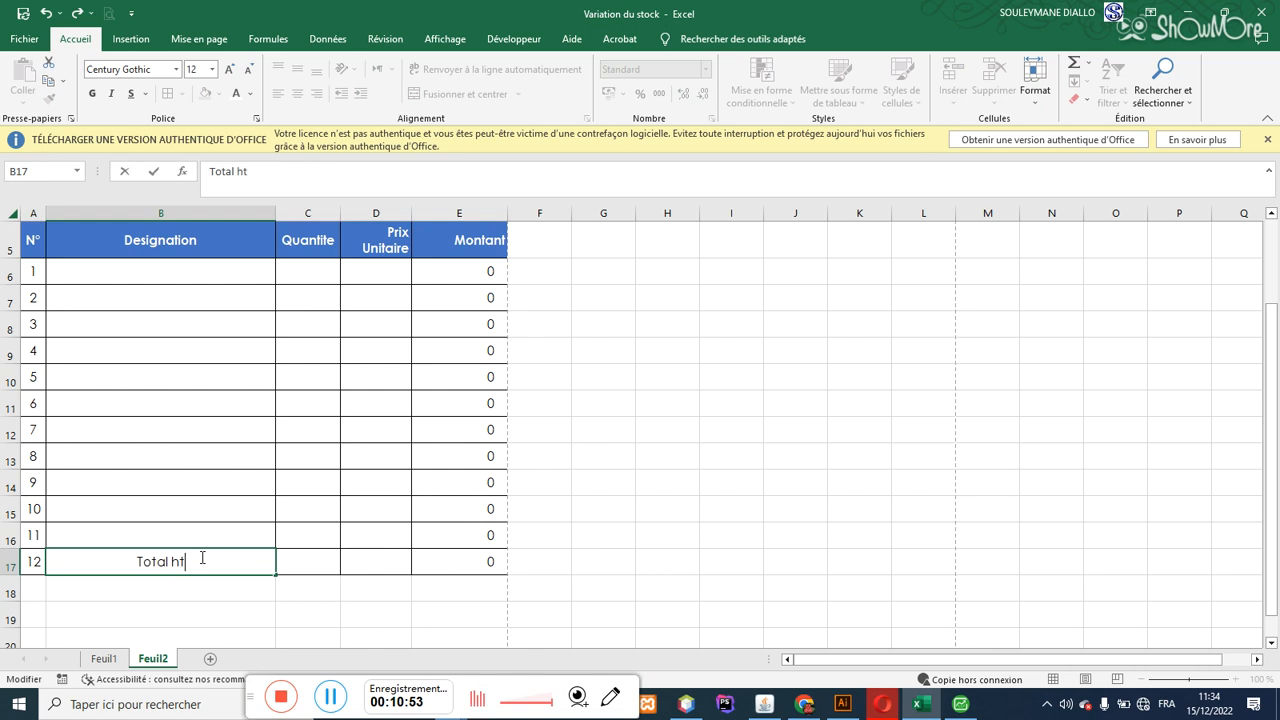
pyautogui.press('BackSpace')
pyautogui.press('BackSpace')
pyautogui.write('HT')
pyautogui.press('Return')
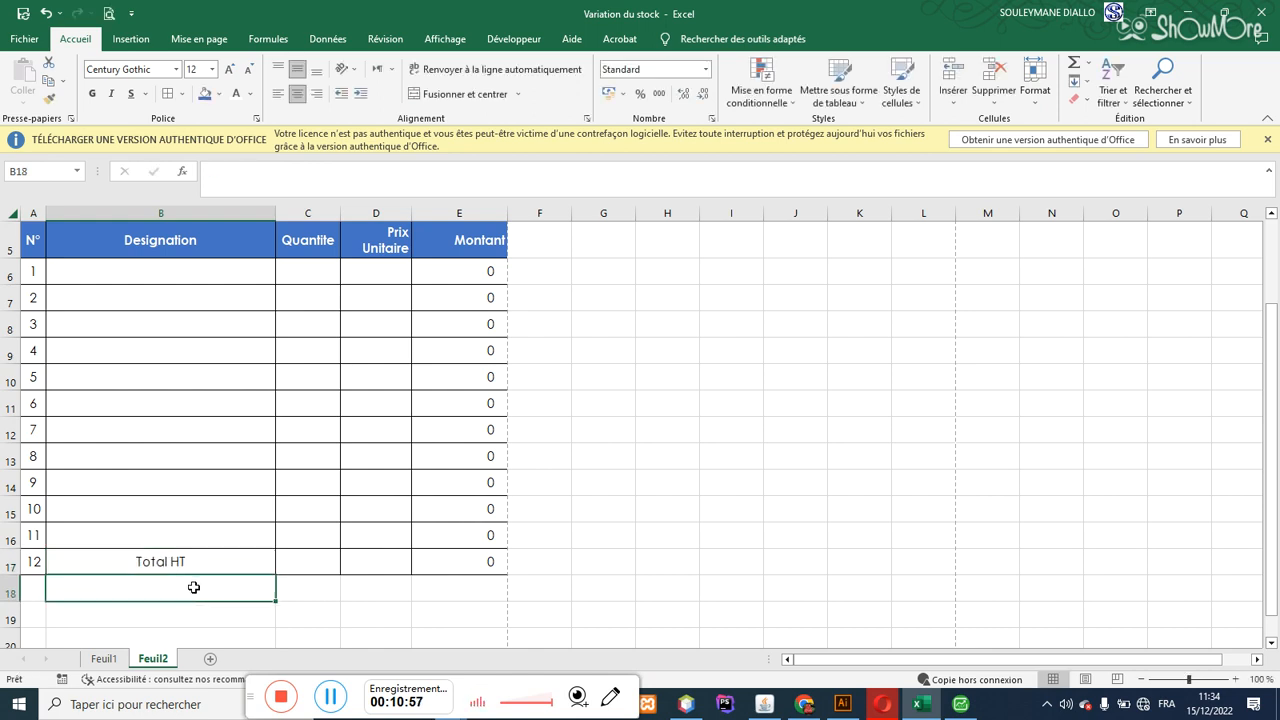
# Step: Enter the labels TVA in B18 and Montant TCC in B19
pyautogui.write('TVA')
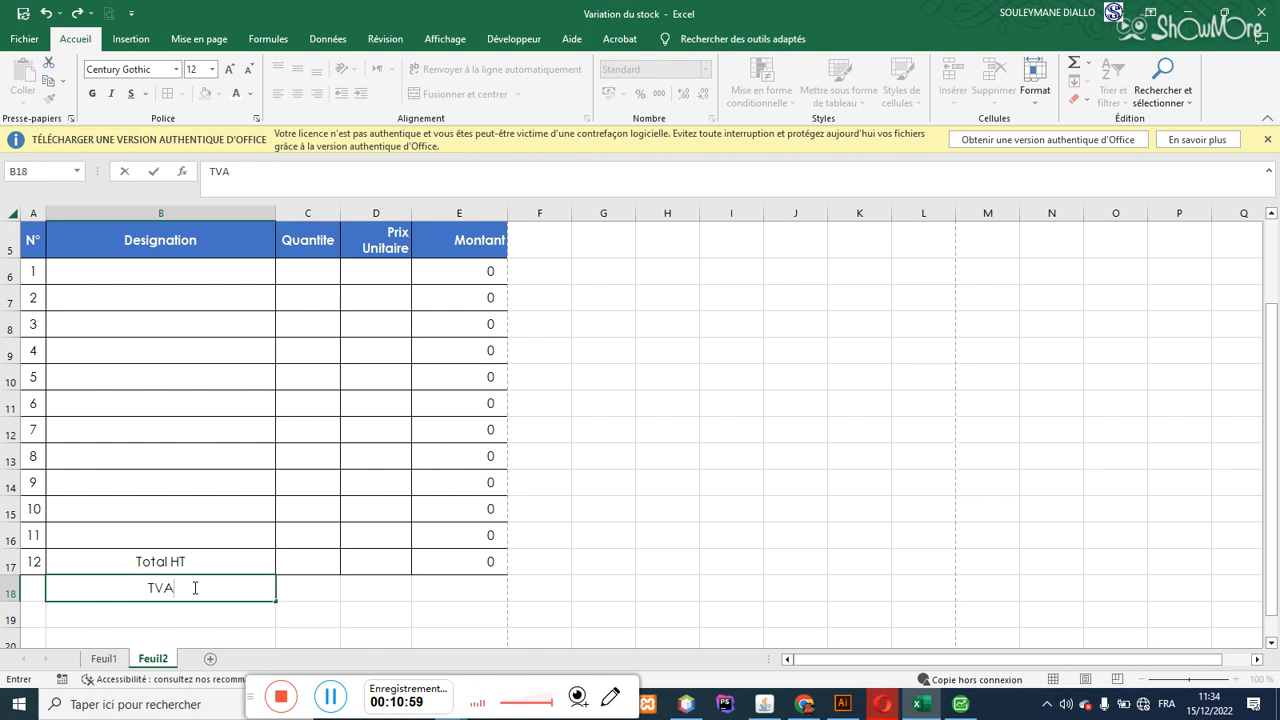
pyautogui.click(204, 615)
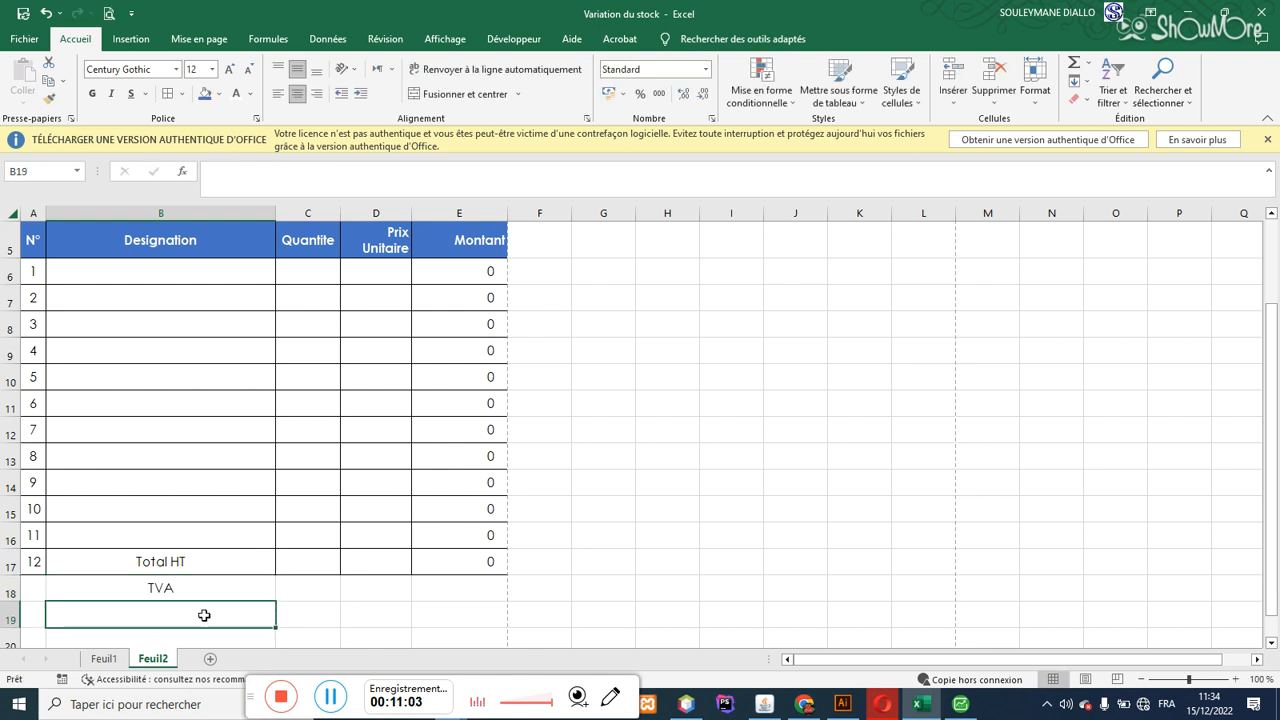
pyautogui.write('Mon')
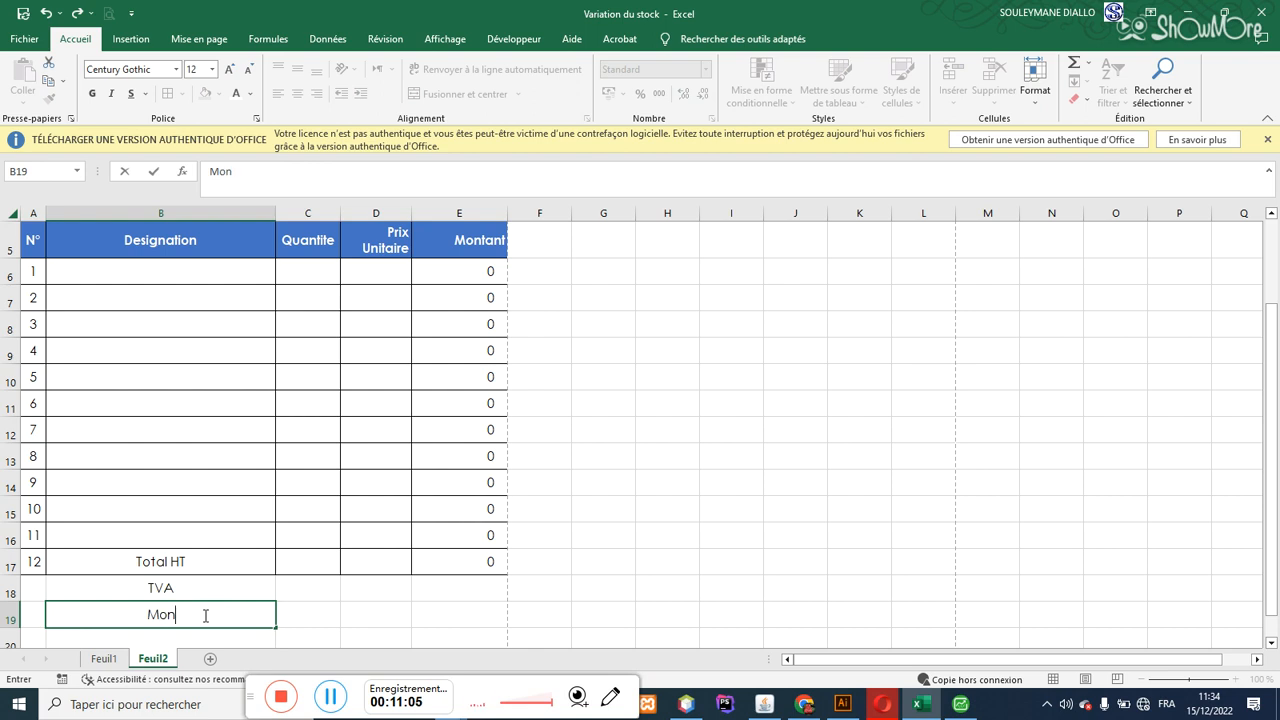
pyautogui.write('tant TCC')
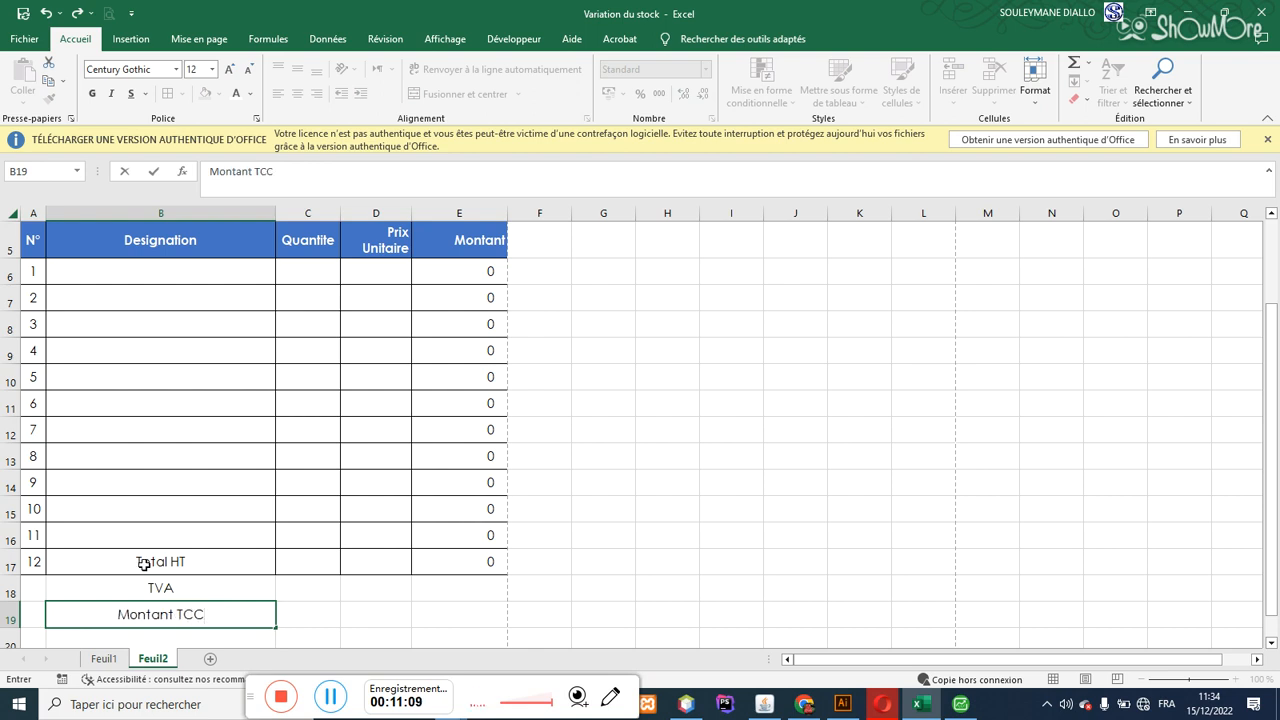
# Step: Merge and centre the Total HT label across B17:D17
pyautogui.click(144, 564)
pyautogui.moveTo(159, 562); pyautogui.dragTo(377, 562)
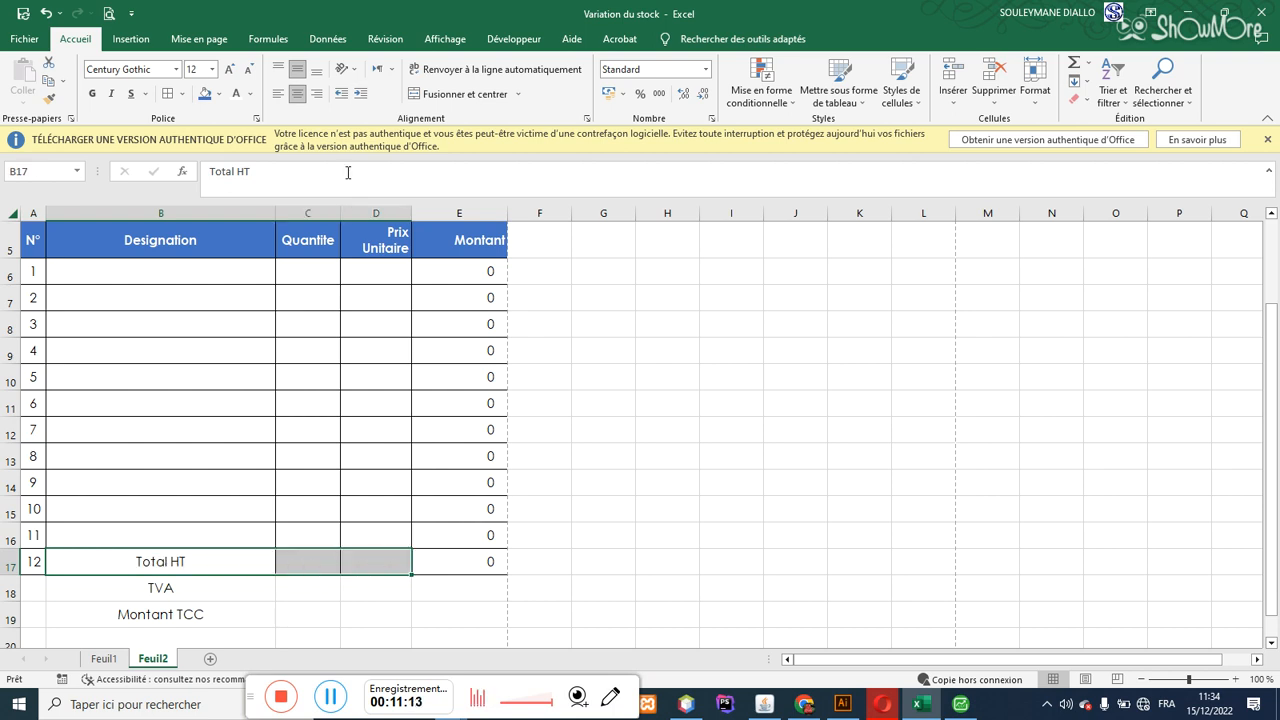
pyautogui.click(501, 93)
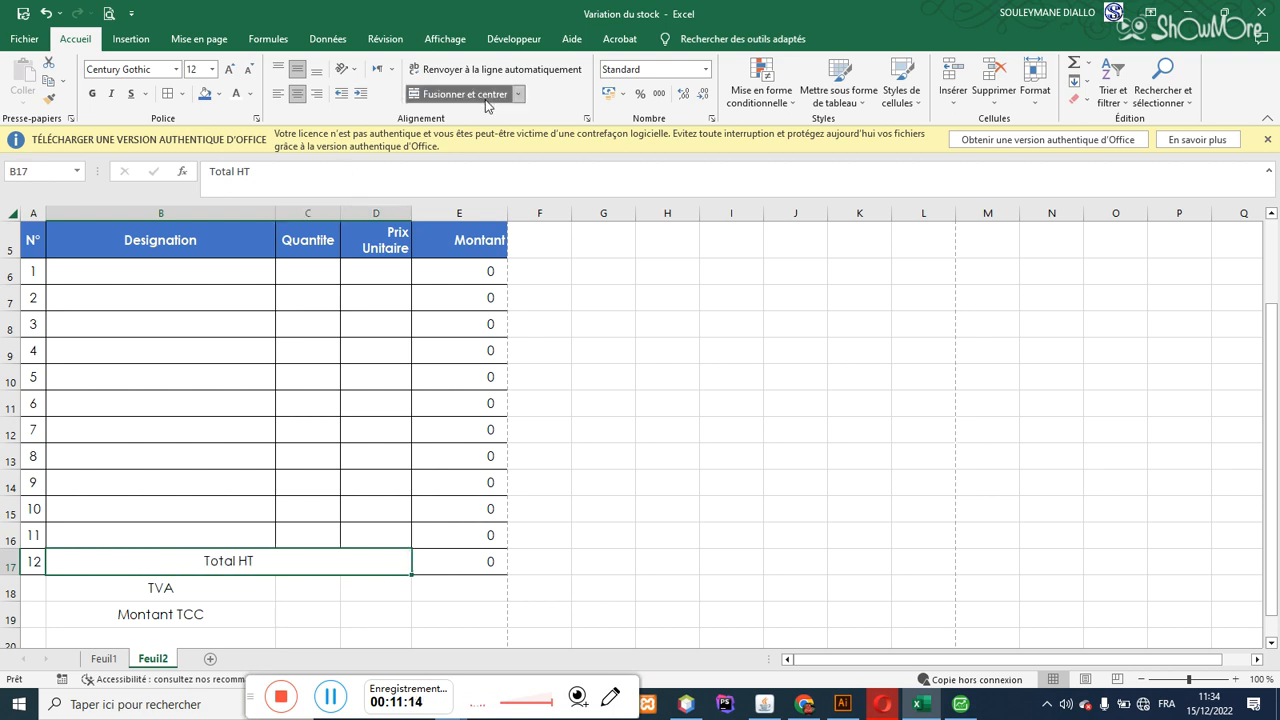
# Step: Enter the 18% TVA rate in D18, and merge and centre the TVA label across B18:C18
pyautogui.click(193, 592)
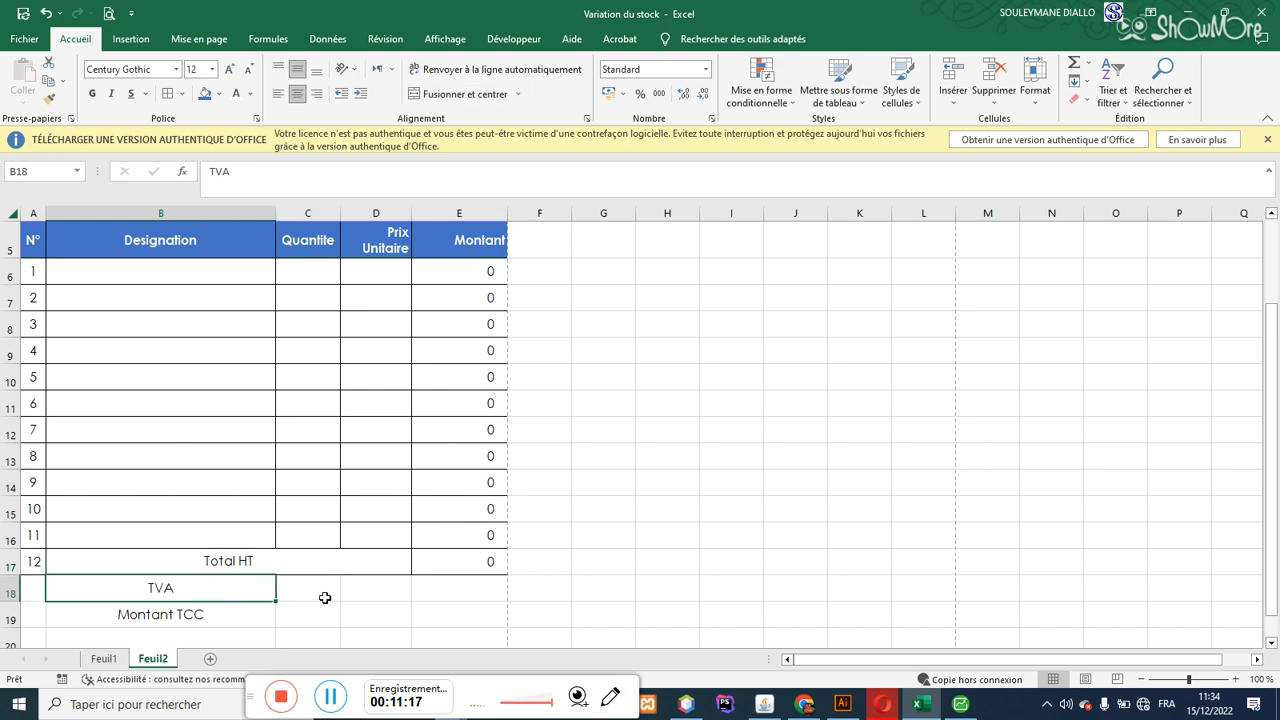
pyautogui.click(377, 590)
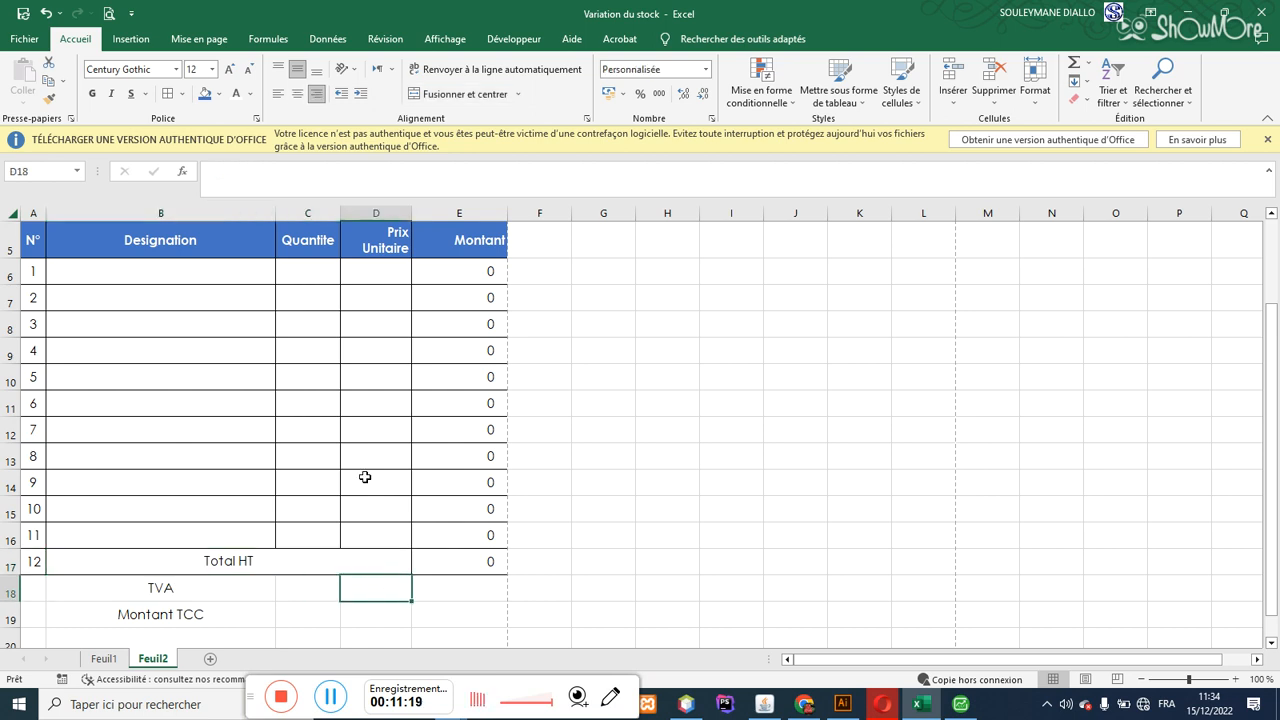
pyautogui.click(640, 94)
pyautogui.write('18')
pyautogui.press('Return')
pyautogui.moveTo(233, 586); pyautogui.dragTo(320, 588)
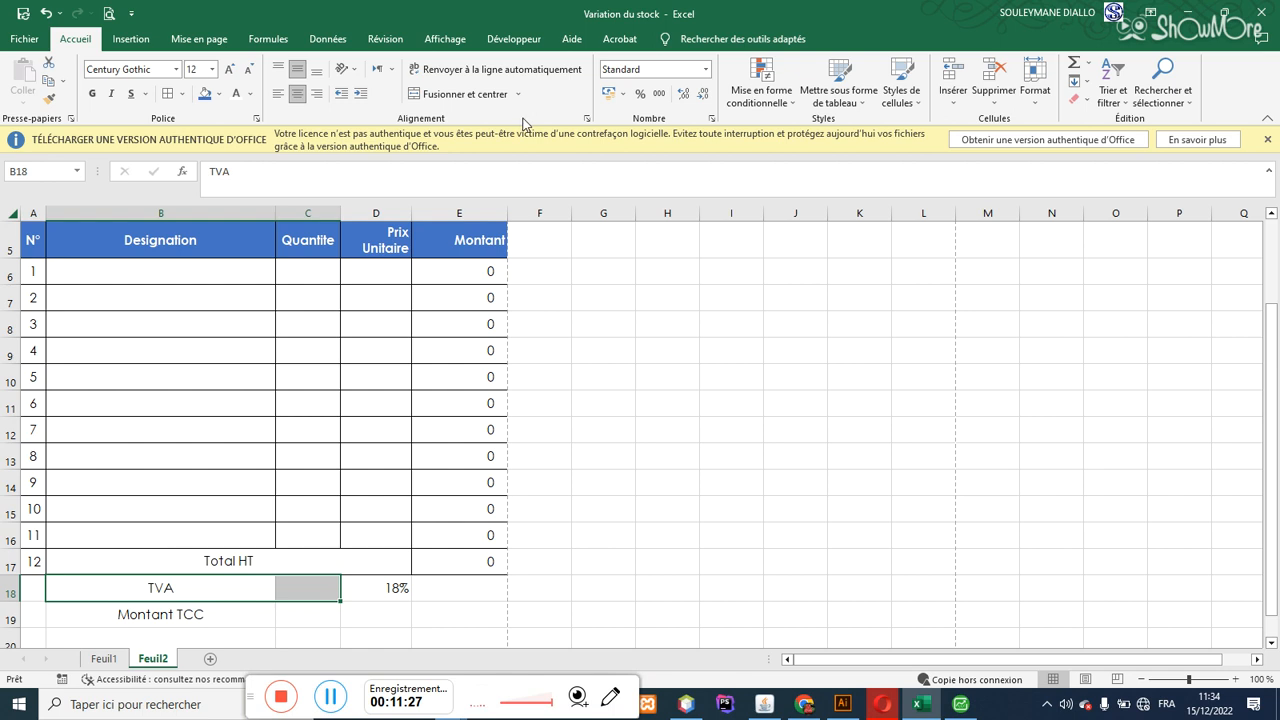
pyautogui.click(462, 94)
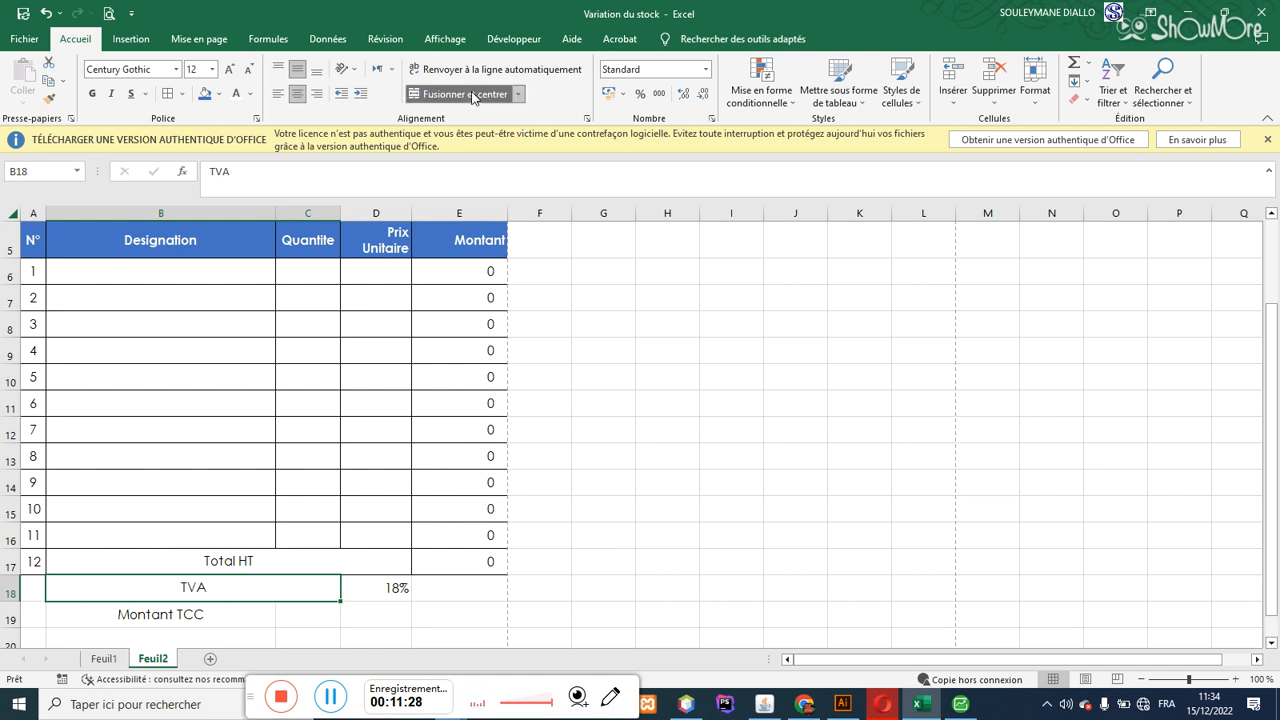
# Step: Enter the formula +E17+E17*D18 in E19 to calculate the Montant TCC
pyautogui.click(230, 615)
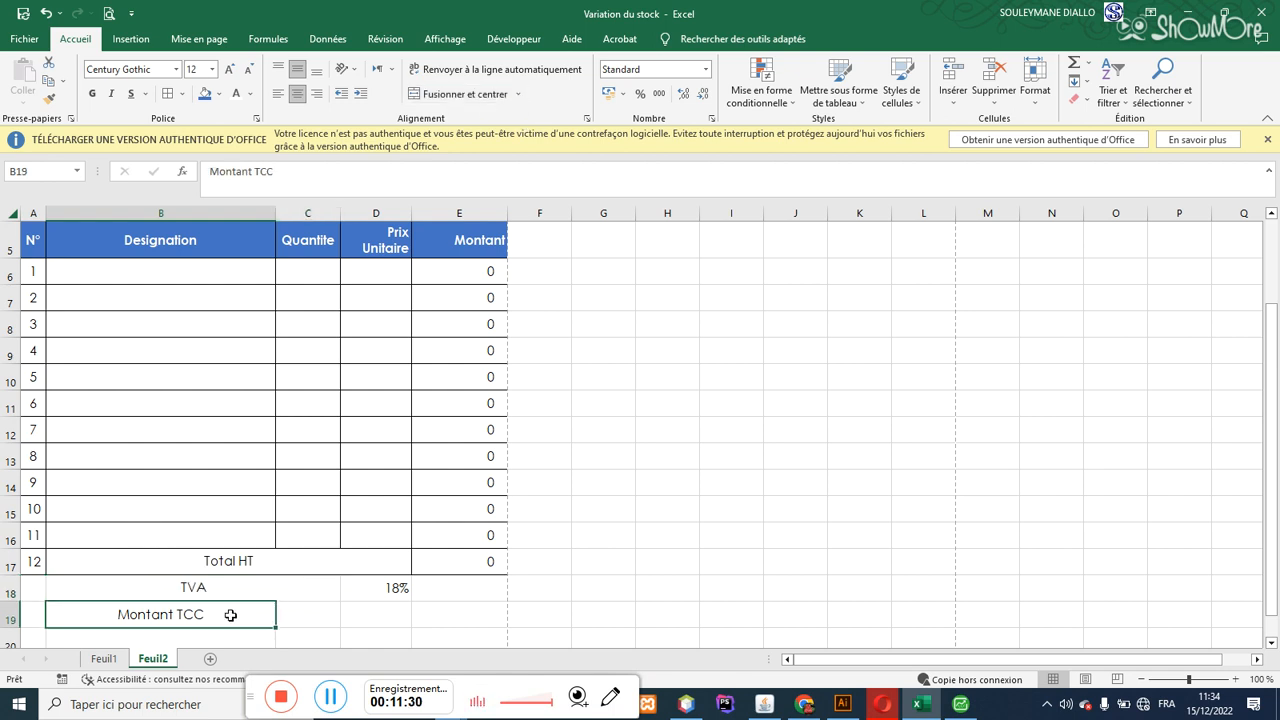
pyautogui.click(378, 618)
pyautogui.click(444, 616)
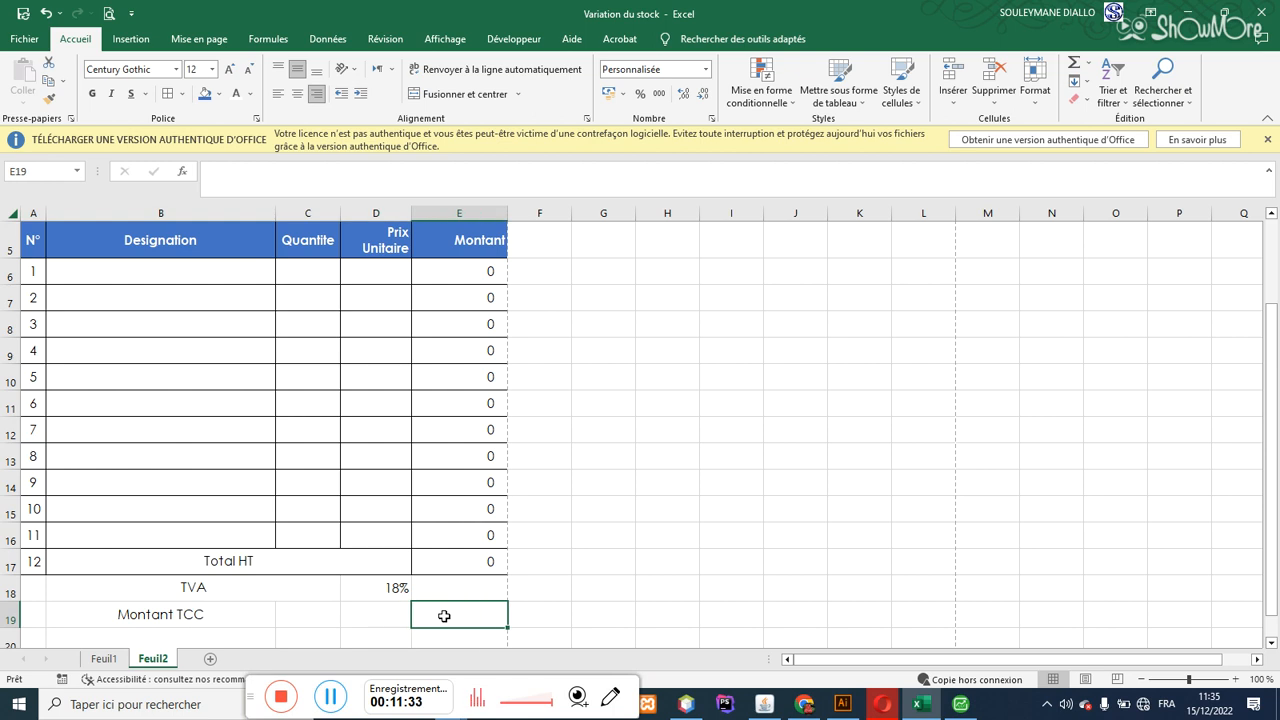
pyautogui.write('+')
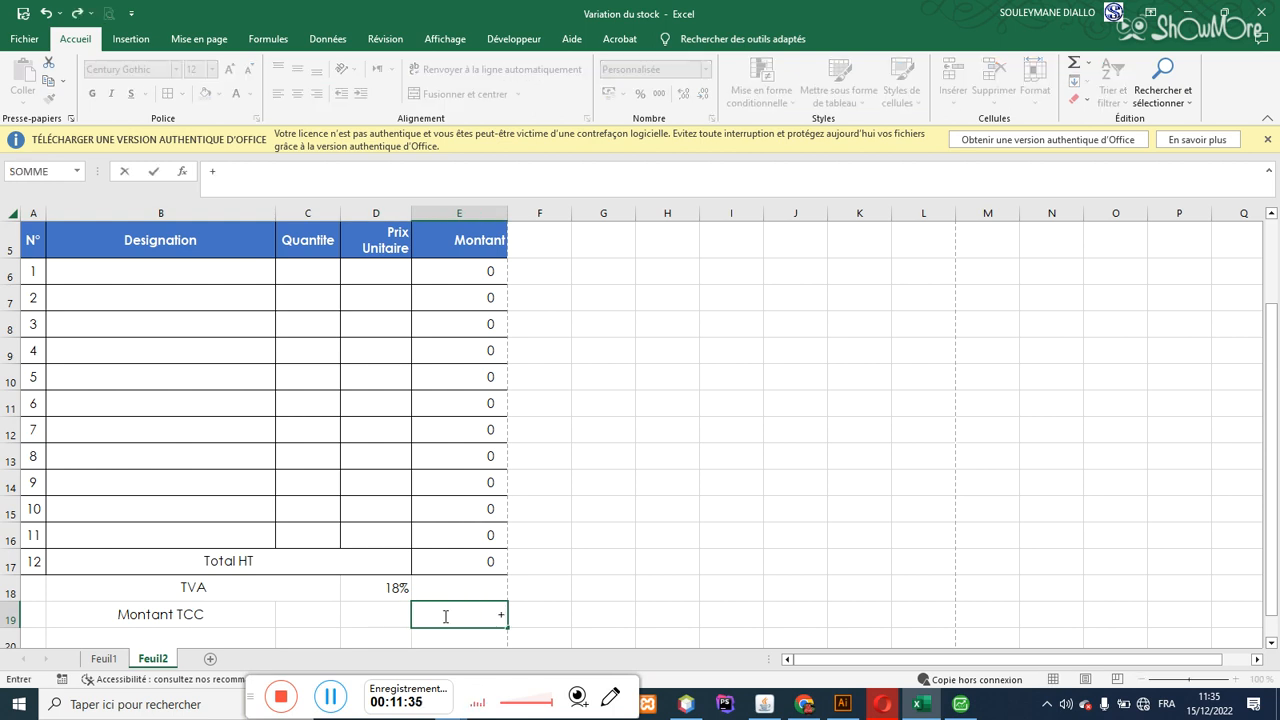
pyautogui.click(462, 562)
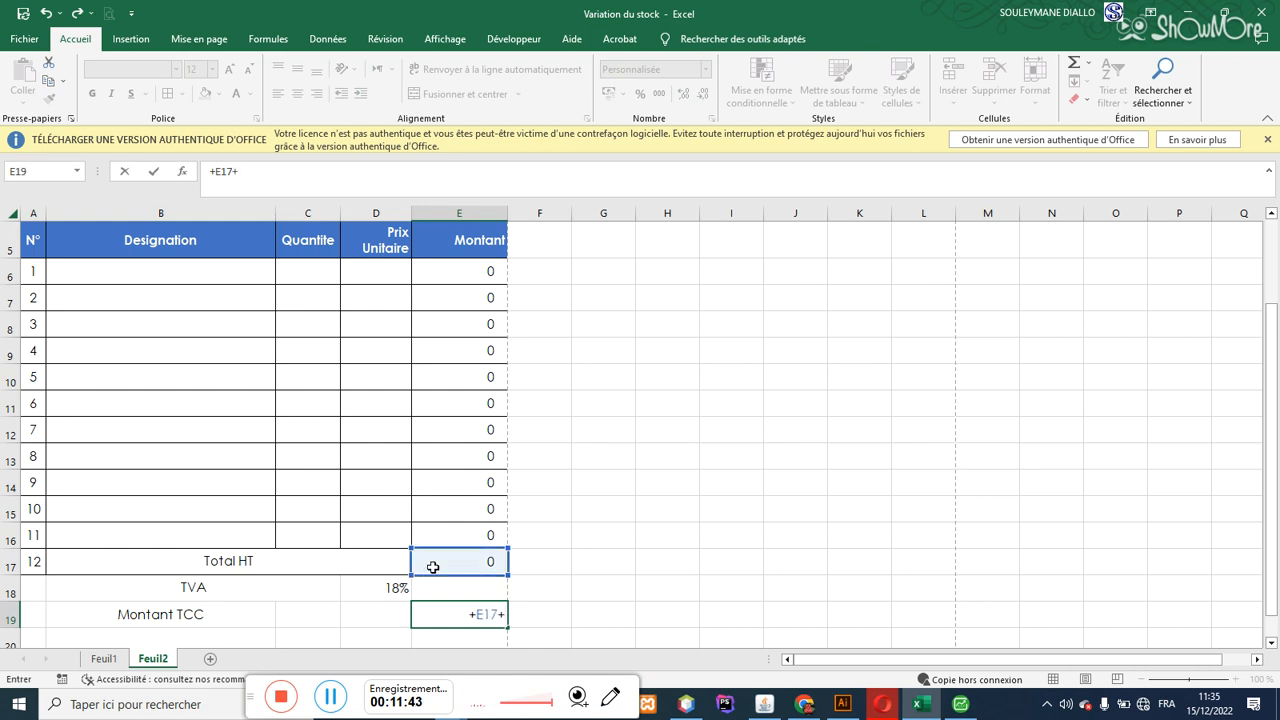
pyautogui.click(442, 563)
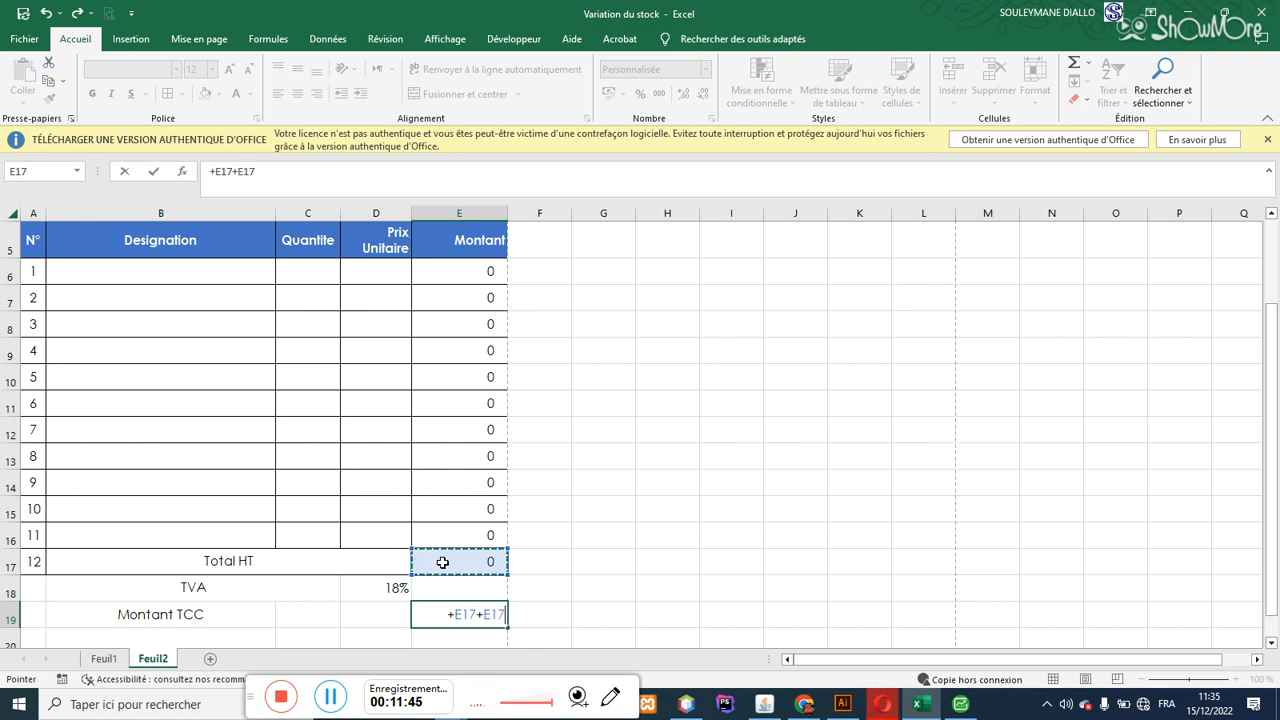
pyautogui.write('*')
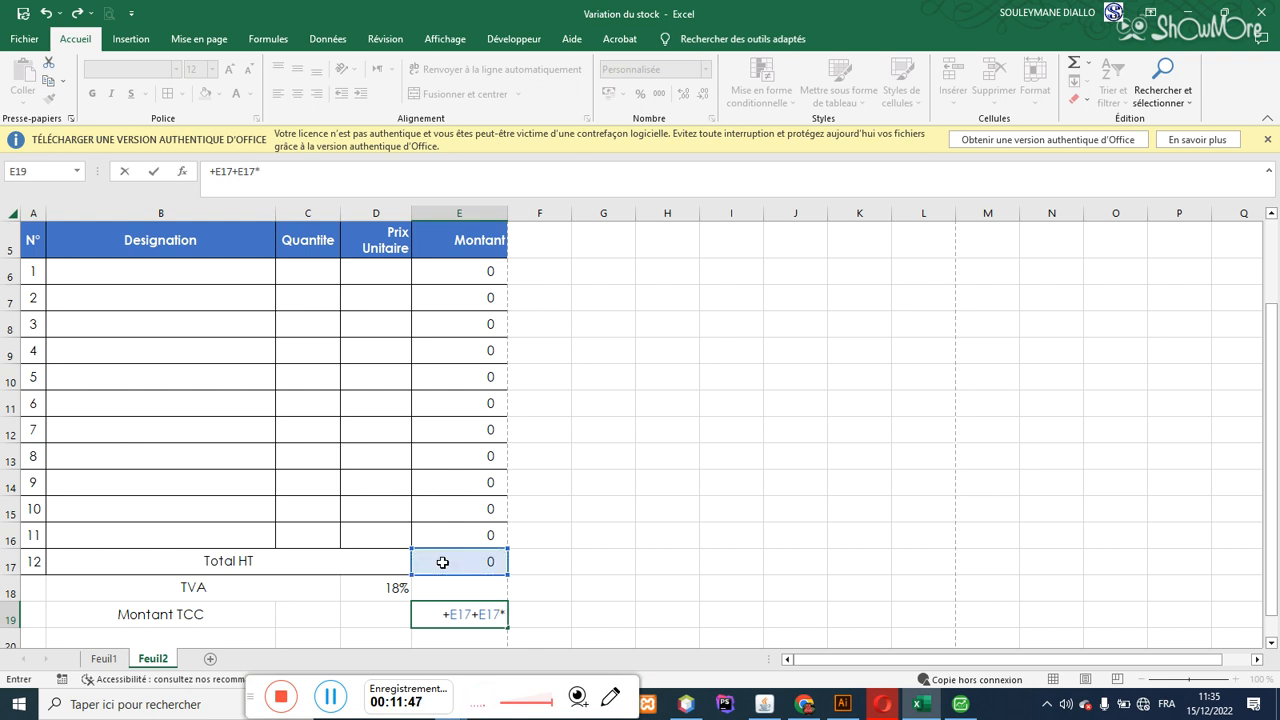
pyautogui.click(398, 589)
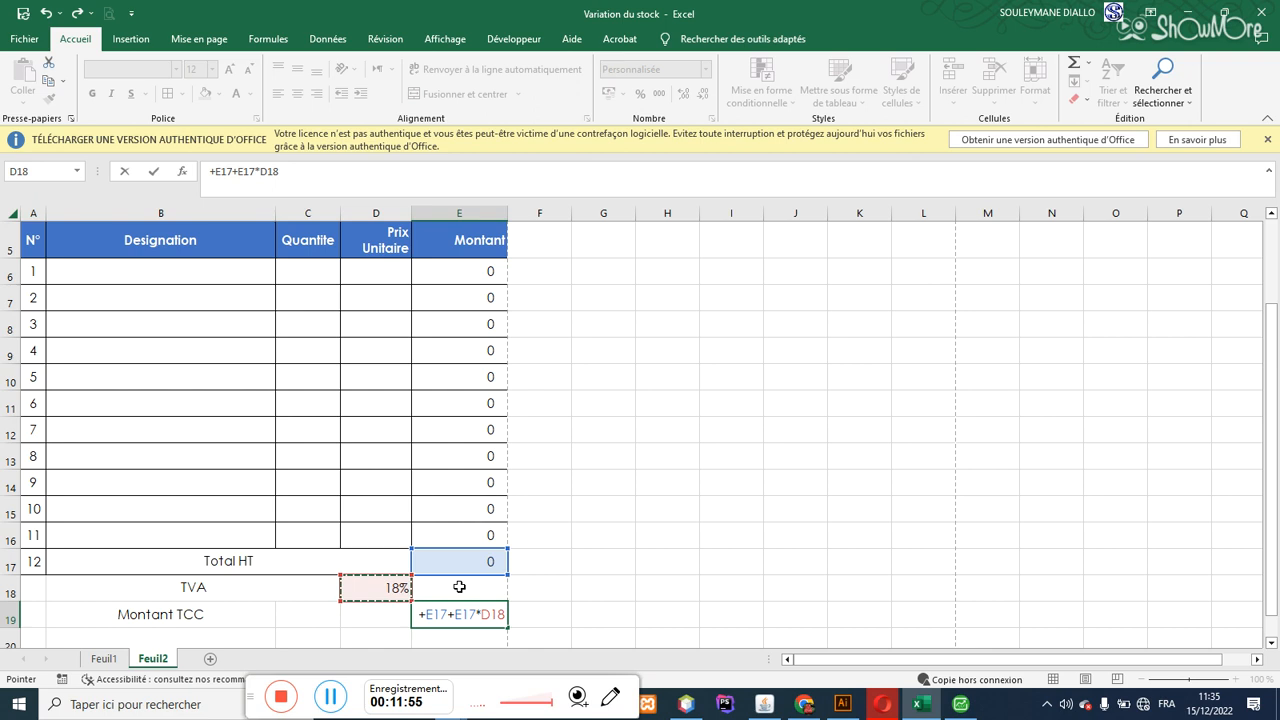
pyautogui.press('Return')
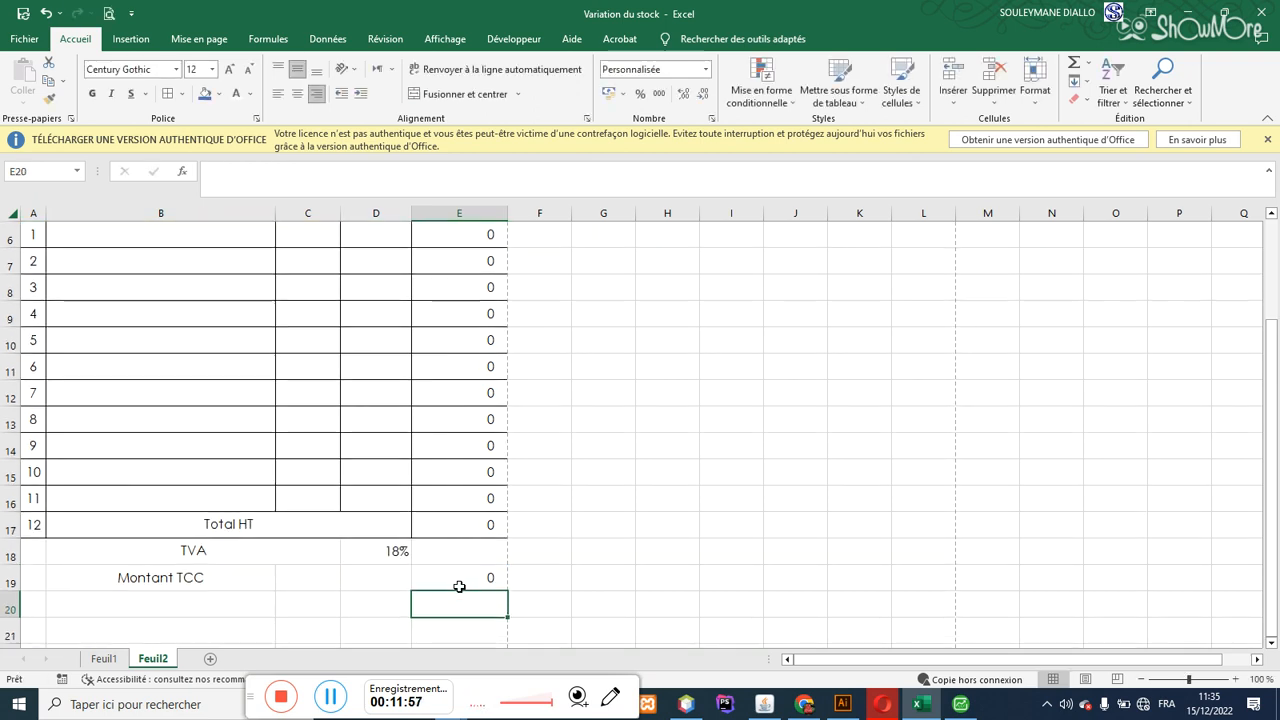
# Step: Enter the formula =E17*D18 in E18 to calculate the TVA amount
pyautogui.doubleClick(471, 551)
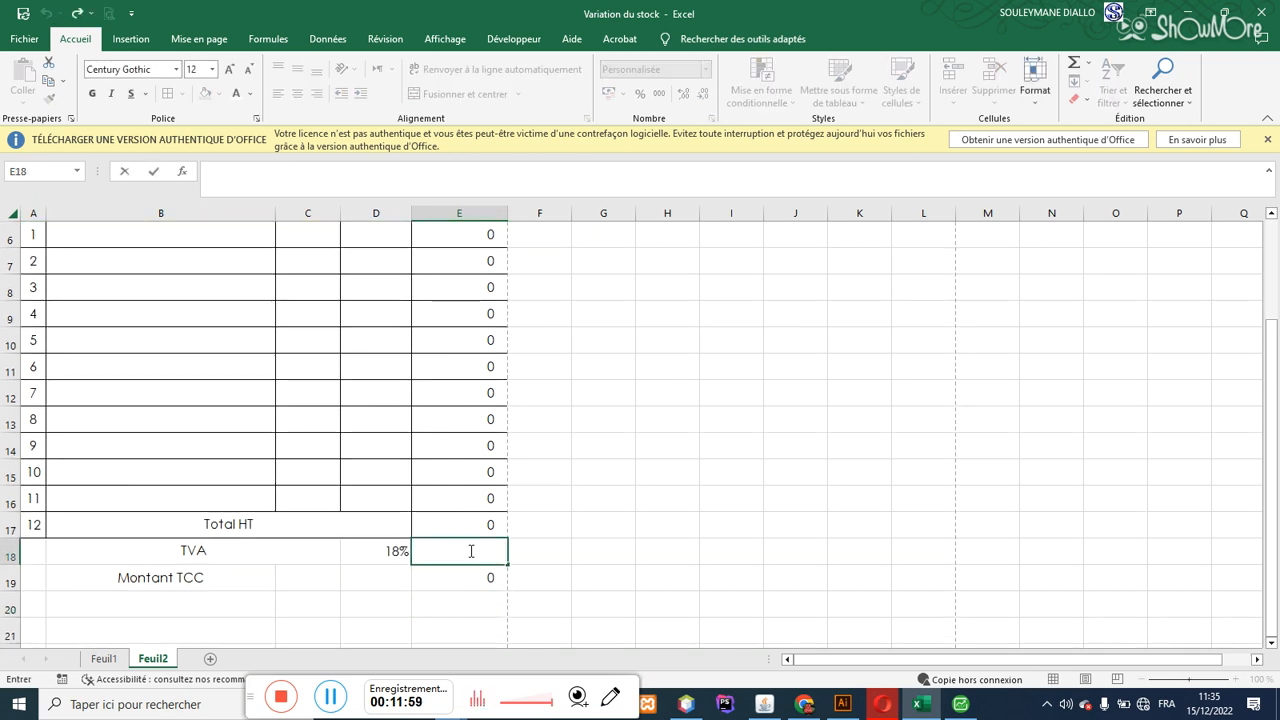
pyautogui.write('=')
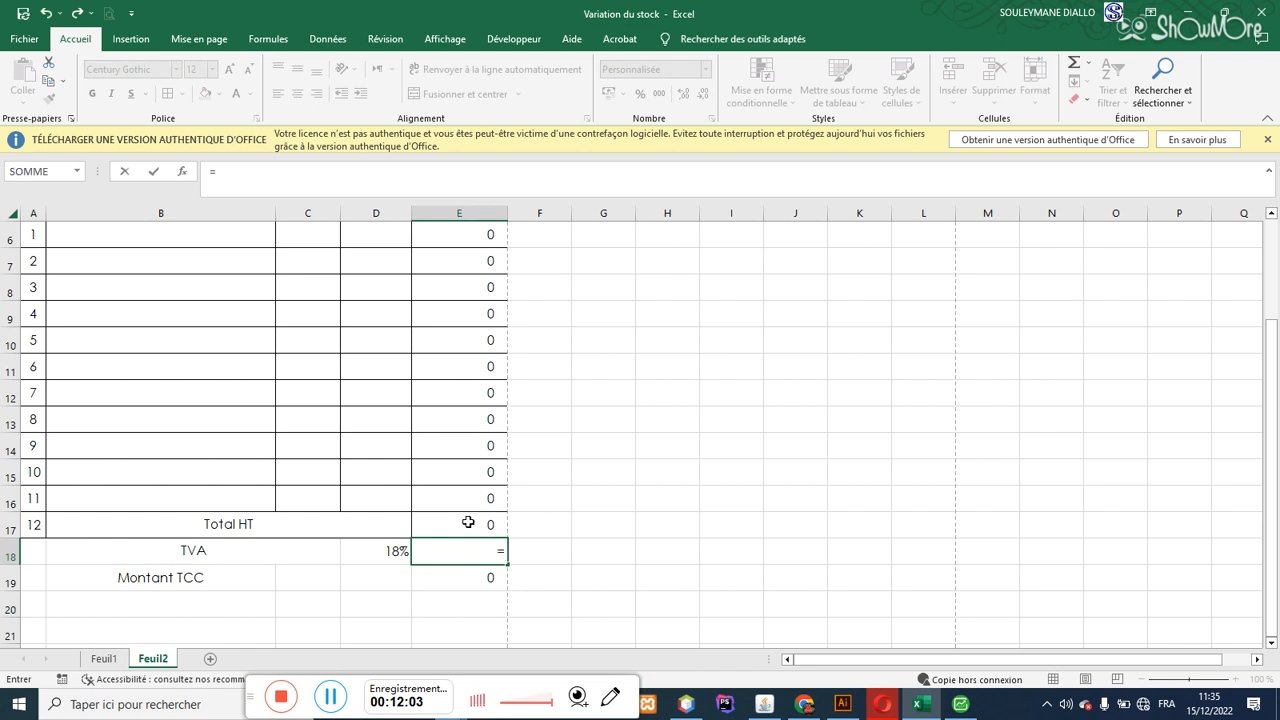
pyautogui.click(468, 522)
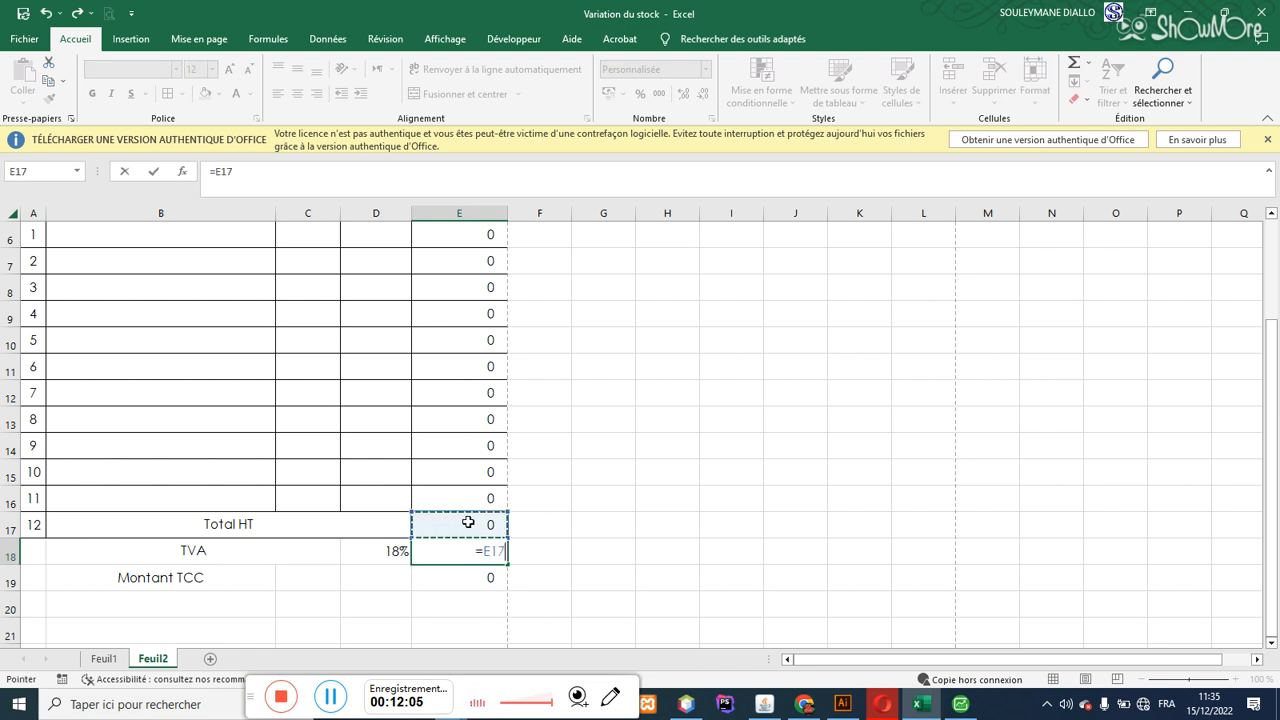
pyautogui.write('*')
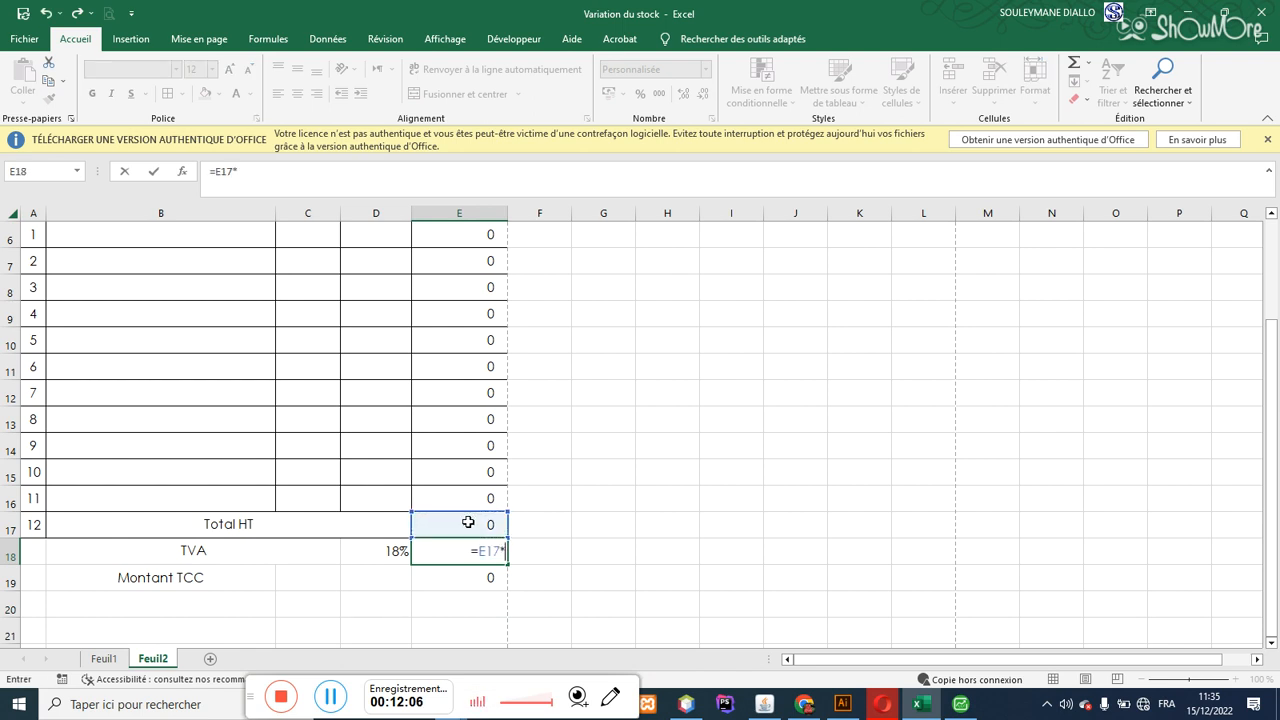
pyautogui.click(383, 552)
pyautogui.press('Return')
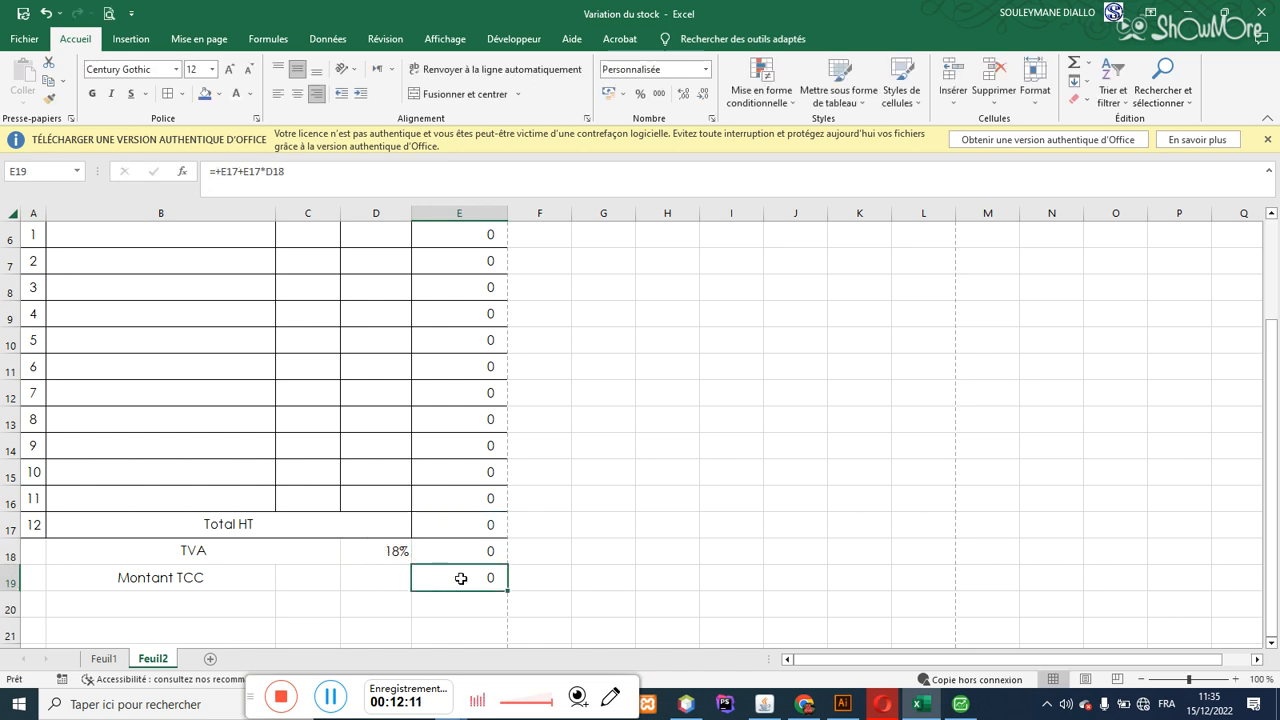
# Step: Replace the Montant TCC formula in E19 with =E17+E18
pyautogui.write('=som')
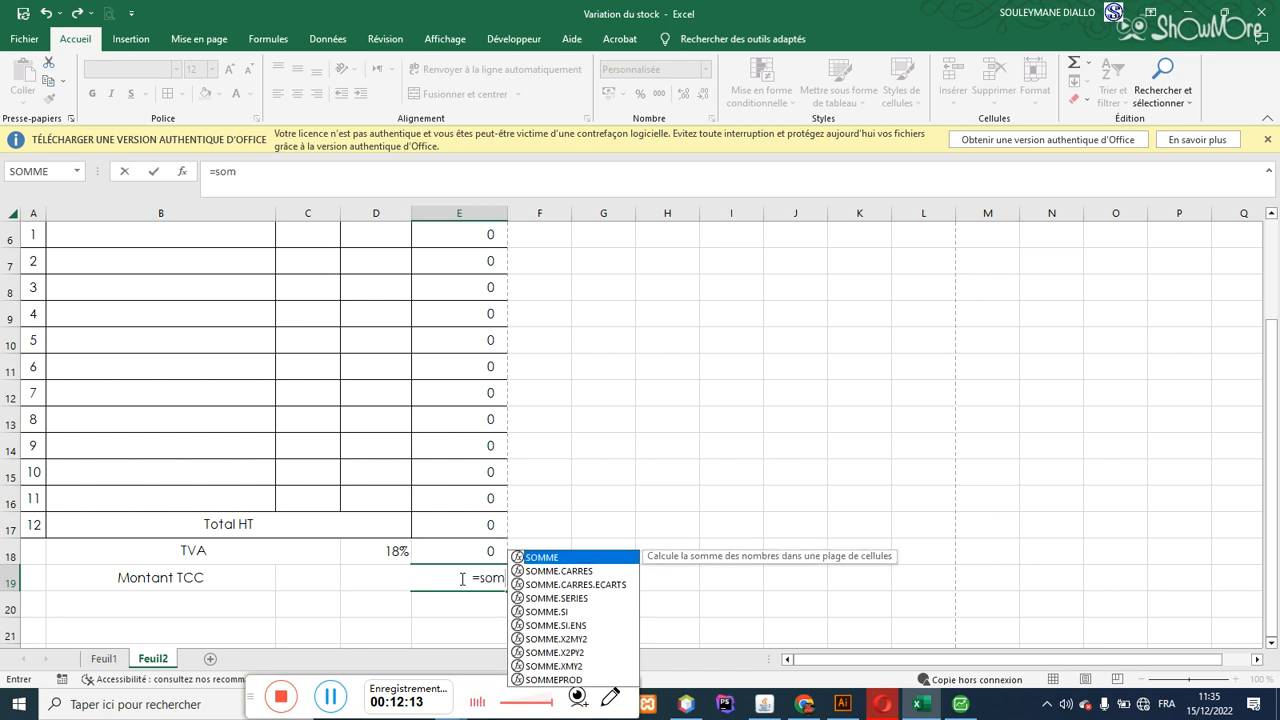
pyautogui.press('BackSpace')
pyautogui.press('BackSpace')
pyautogui.press('BackSpace')
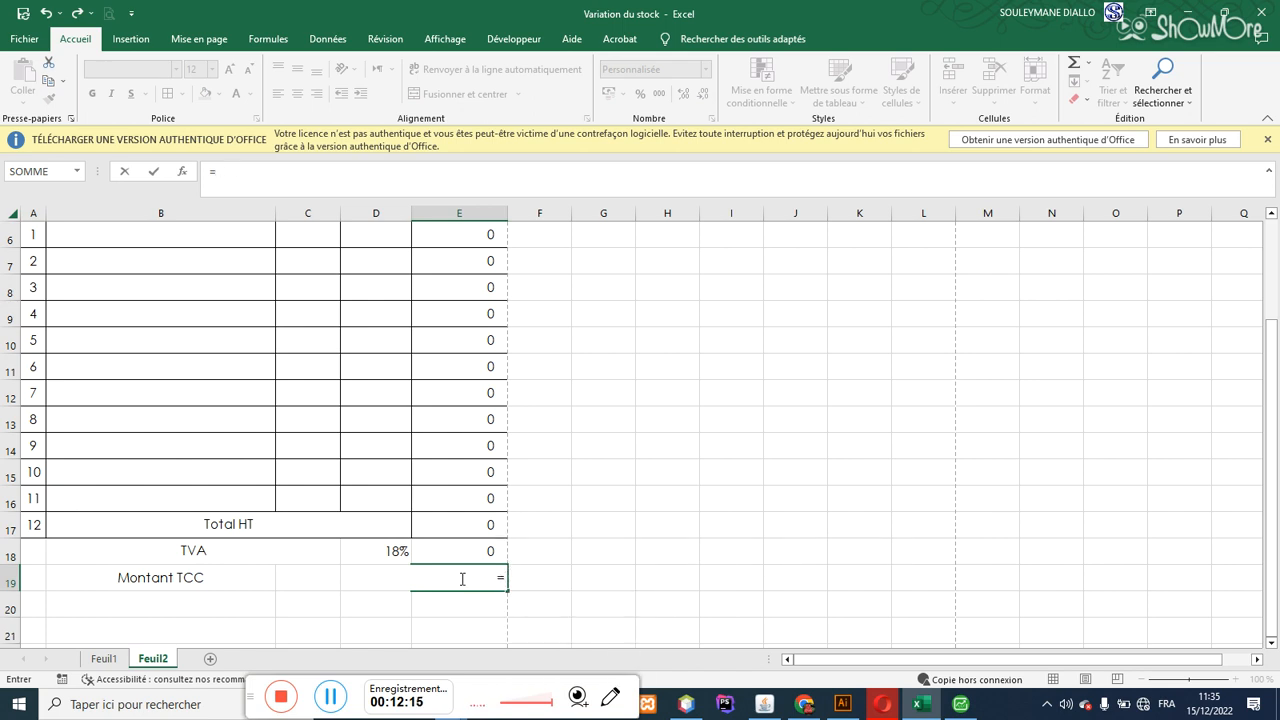
pyautogui.click(484, 524)
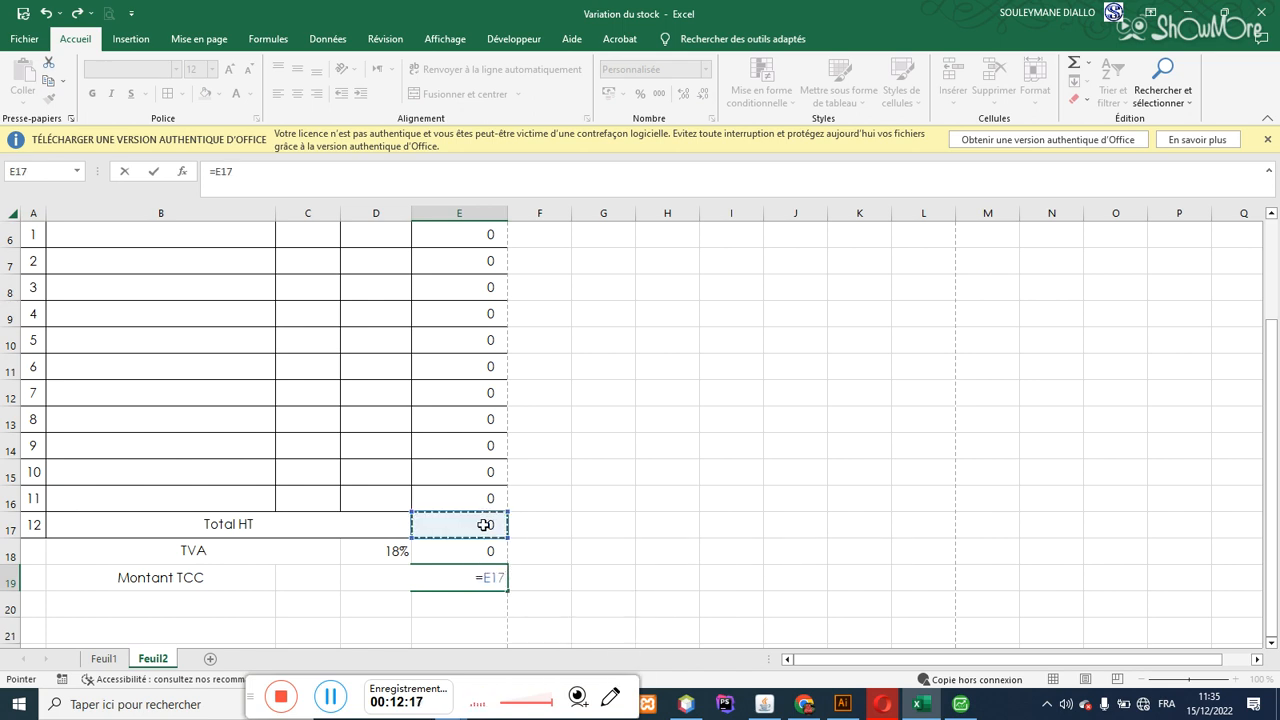
pyautogui.write('+')
pyautogui.click(481, 551)
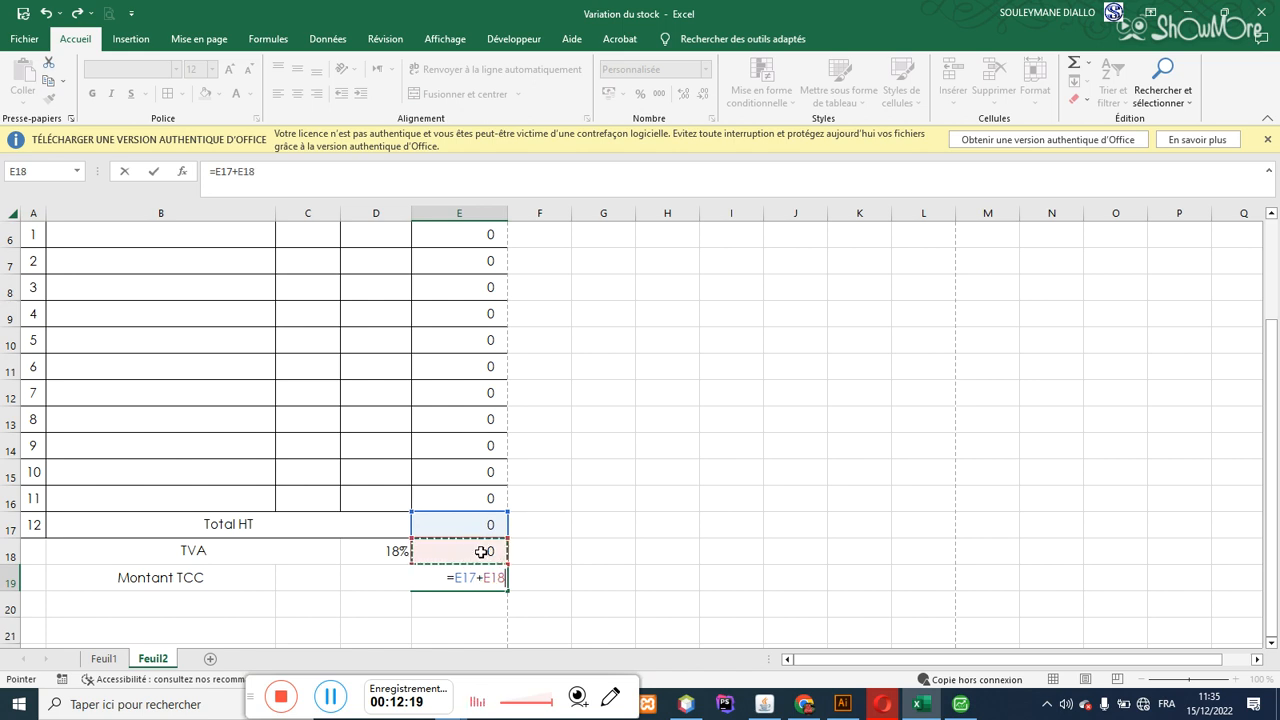
pyautogui.press('Return')
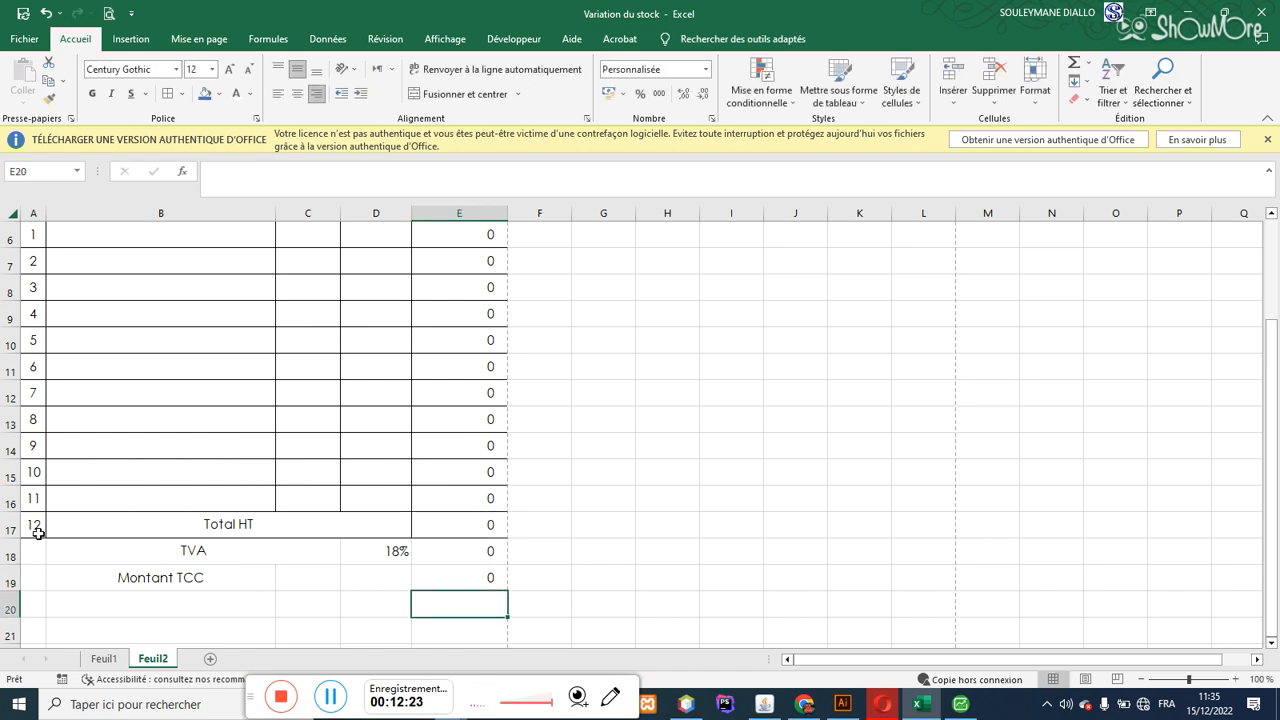
# Step: Add borders to the TVA and Montant TCC rows in A18:E19, and merge and centre the Montant TCC label across B19:D19
pyautogui.moveTo(33, 546); pyautogui.dragTo(456, 567)
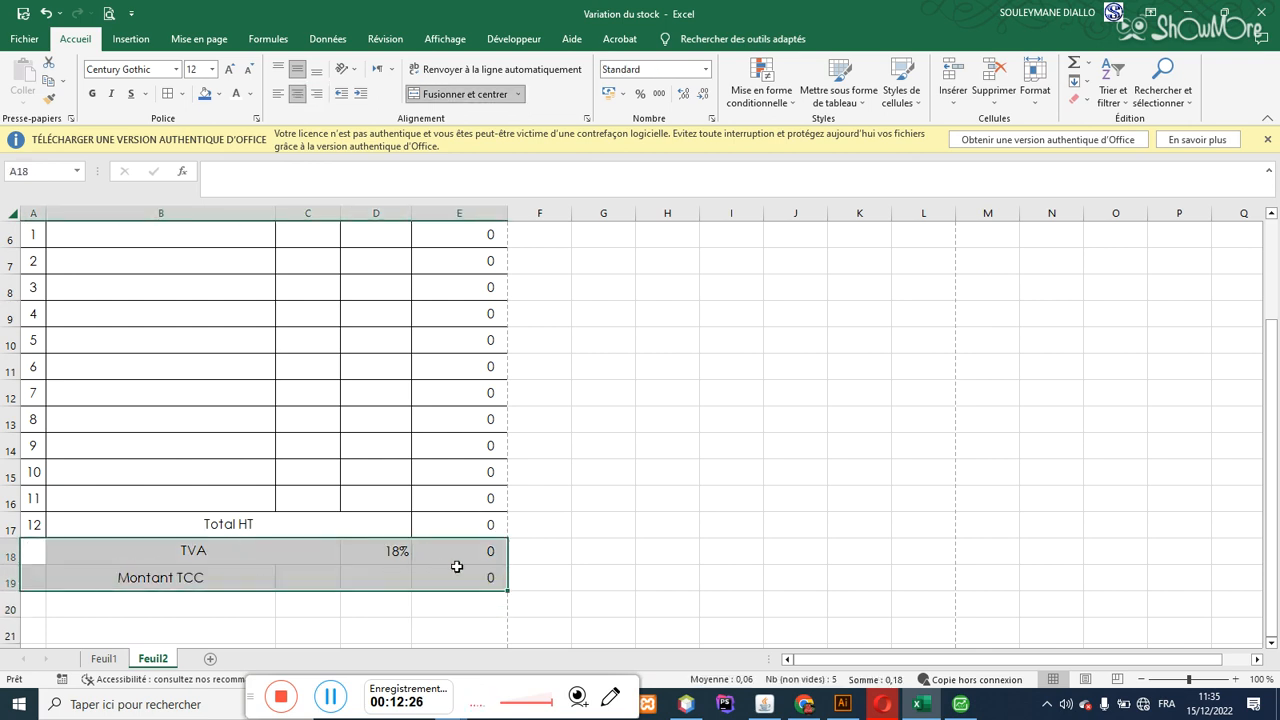
pyautogui.click(167, 94)
pyautogui.moveTo(236, 577); pyautogui.dragTo(381, 583)
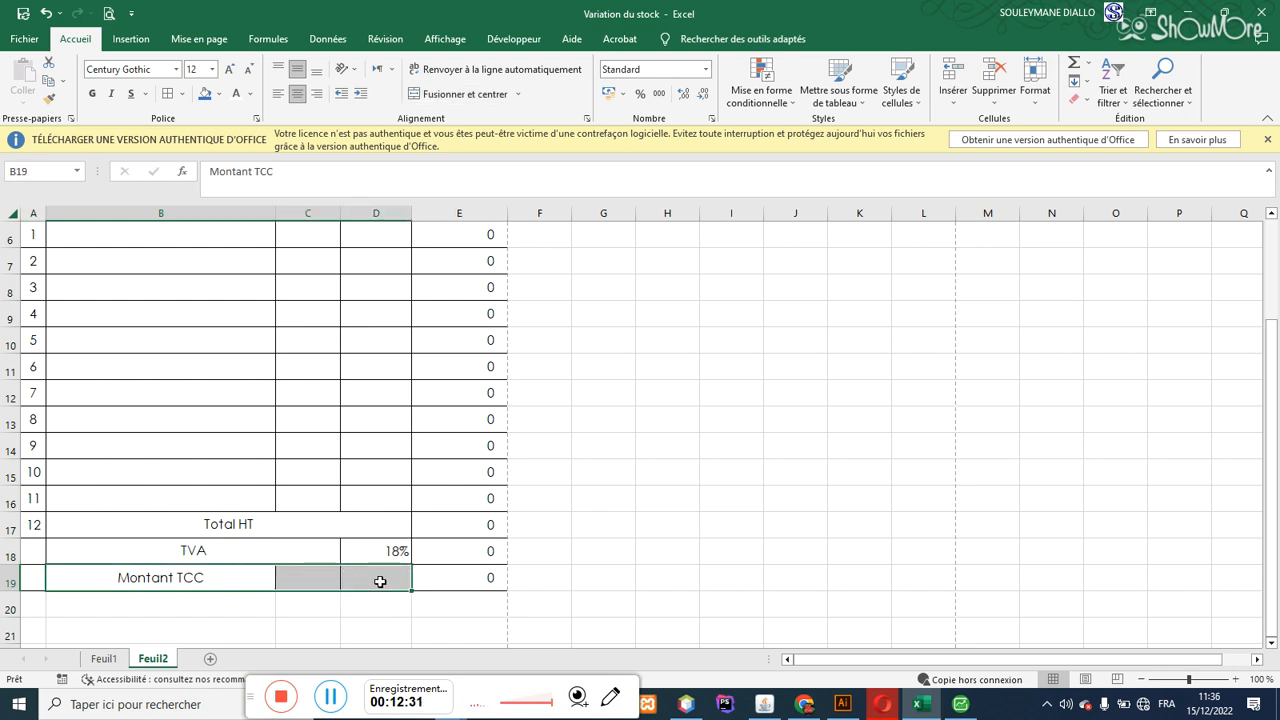
pyautogui.click(448, 100)
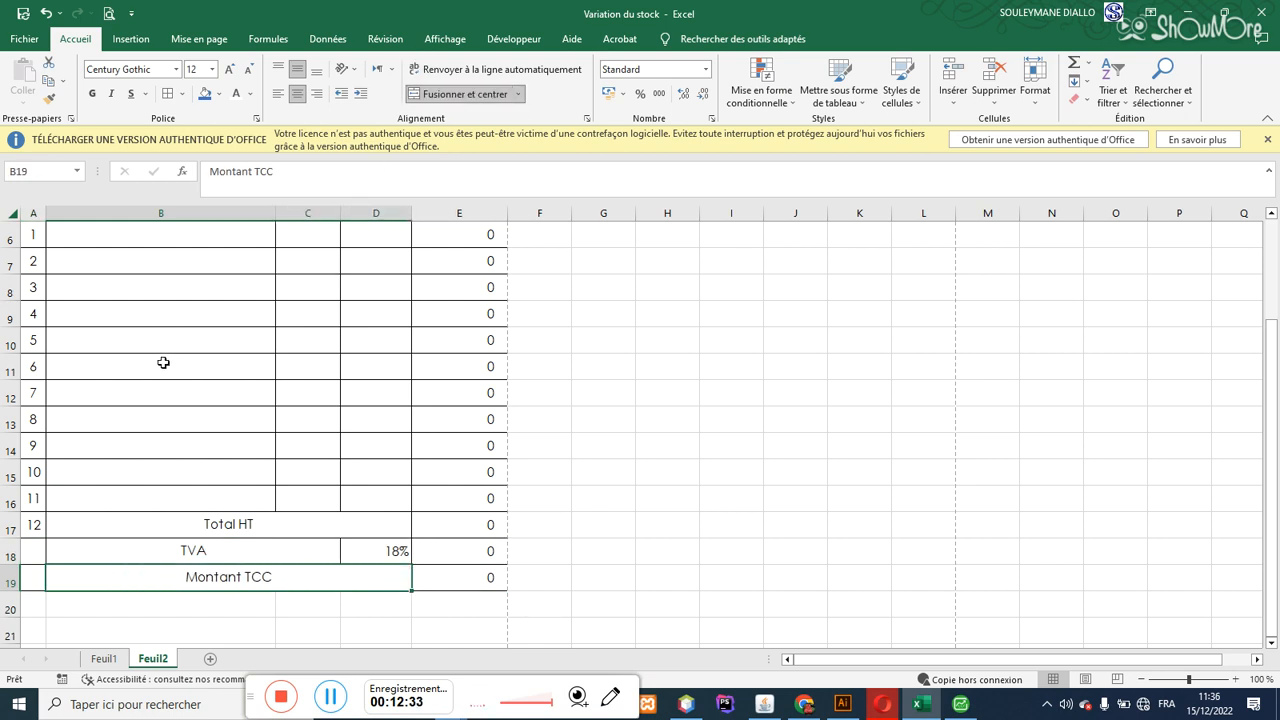
# Step: Make the Total HT, TVA and Montant TCC labels in B17:D19 bold and left-aligned, and centre the 18% rate in D18
pyautogui.click(166, 526)
pyautogui.moveTo(166, 526); pyautogui.dragTo(183, 580)
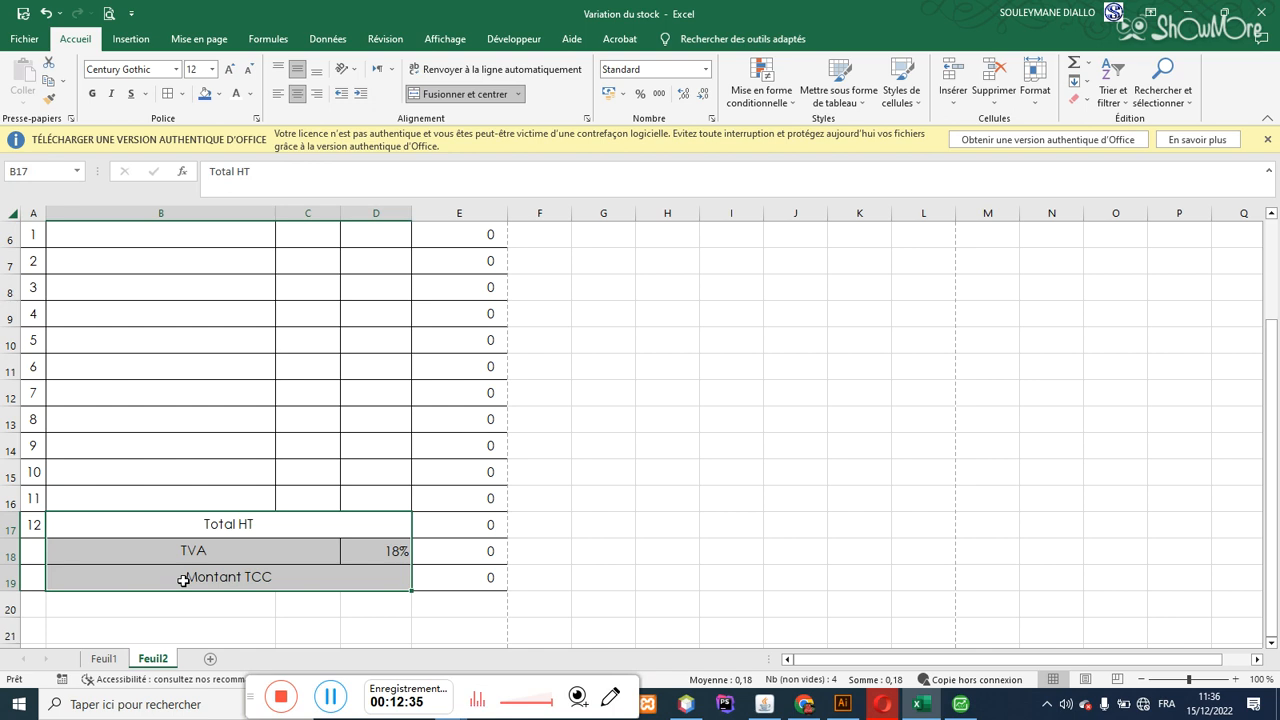
pyautogui.click(92, 93)
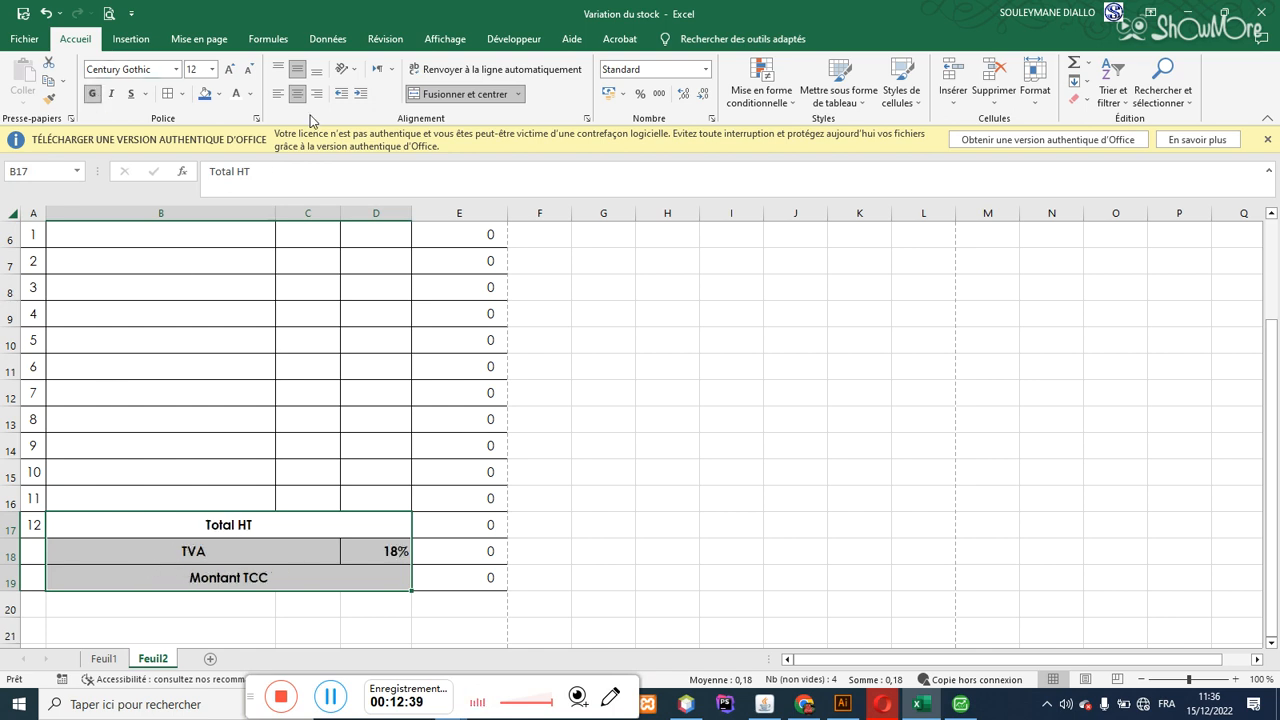
pyautogui.click(280, 95)
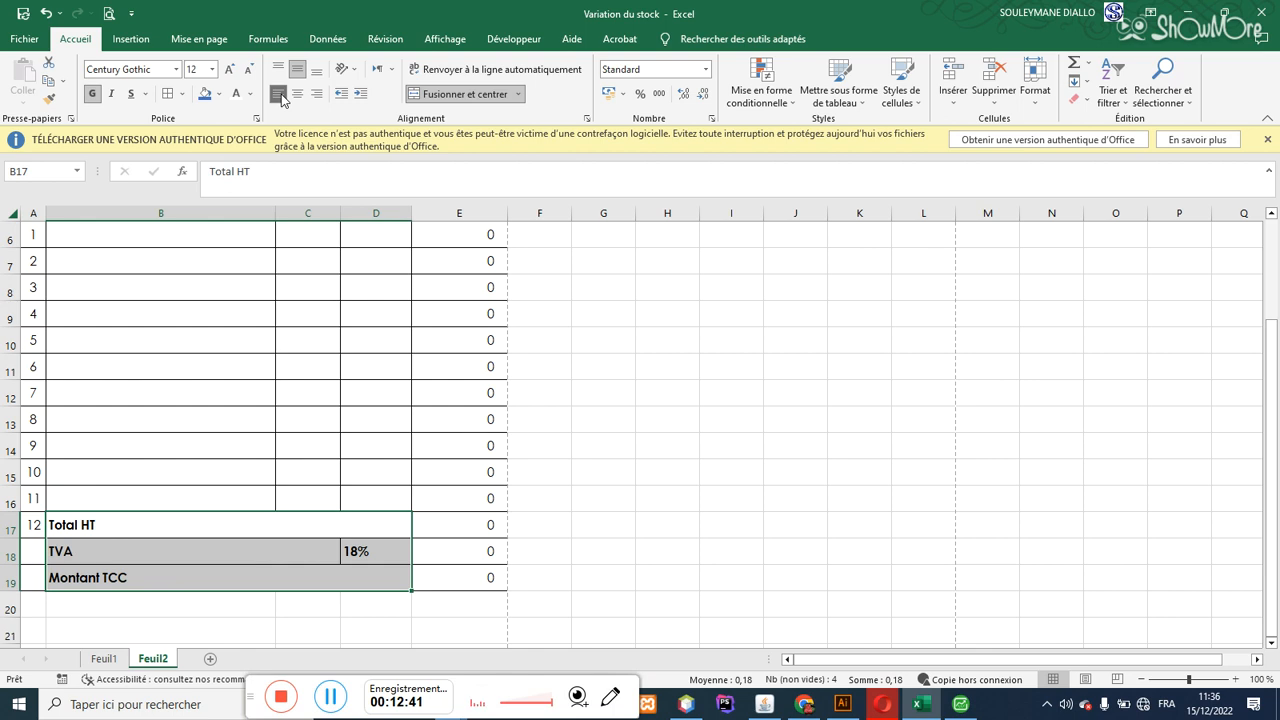
pyautogui.click(368, 551)
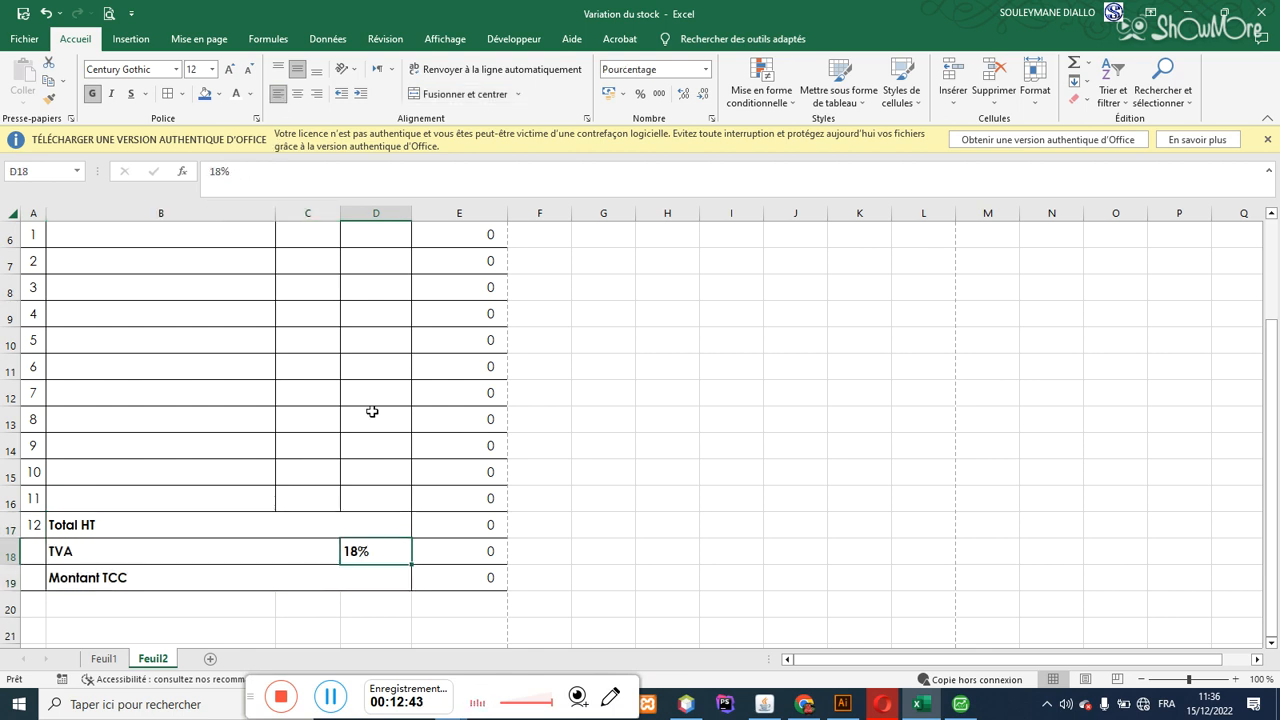
pyautogui.click(299, 94)
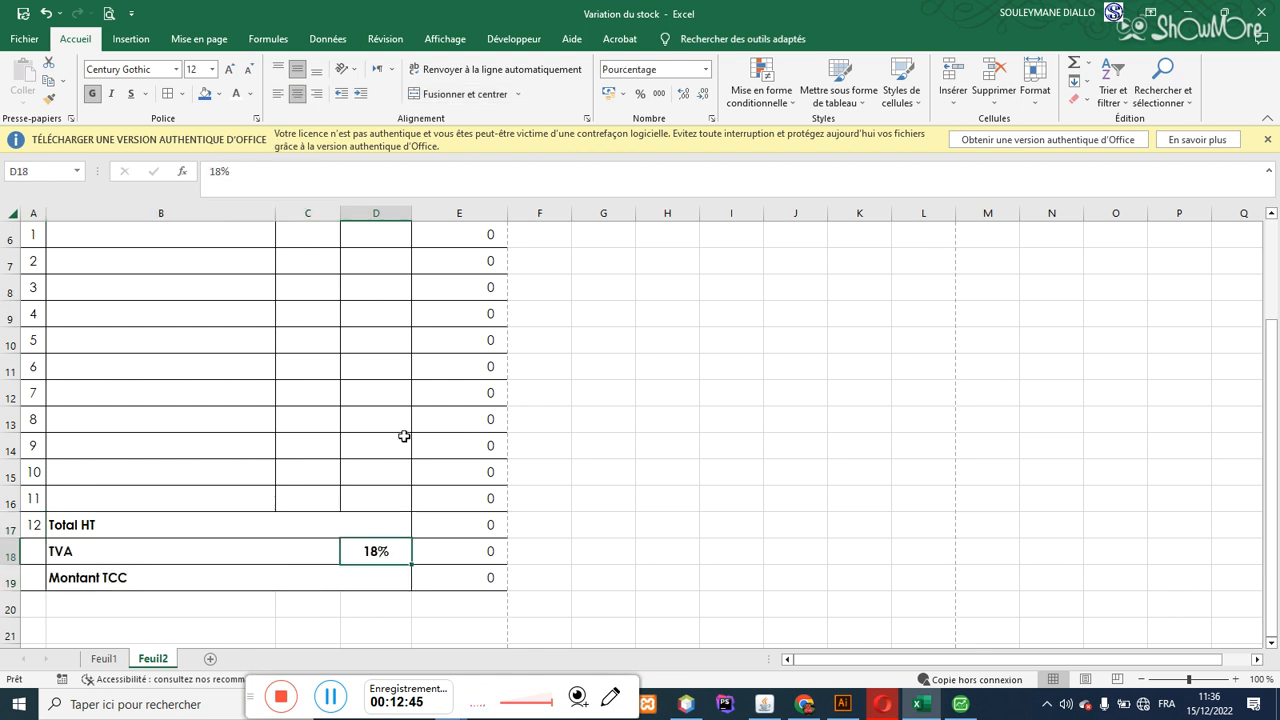
pyautogui.rightClick(14, 313)
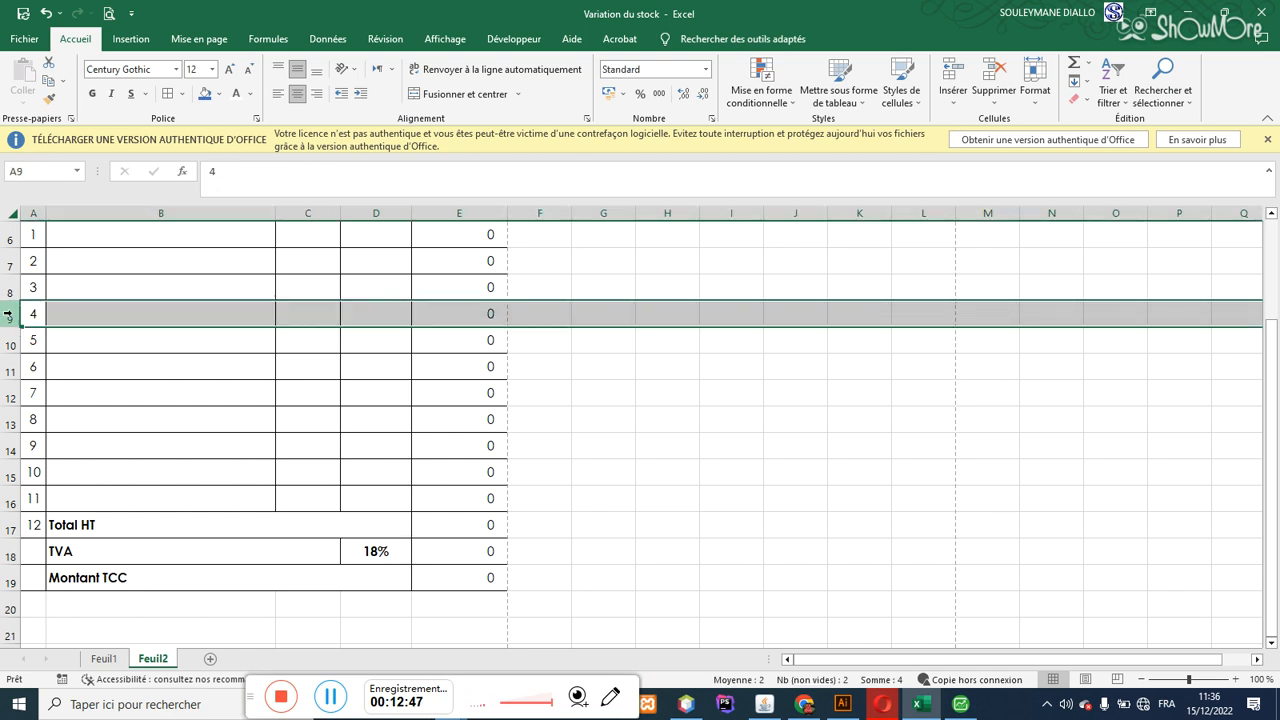
pyautogui.click(58, 452)
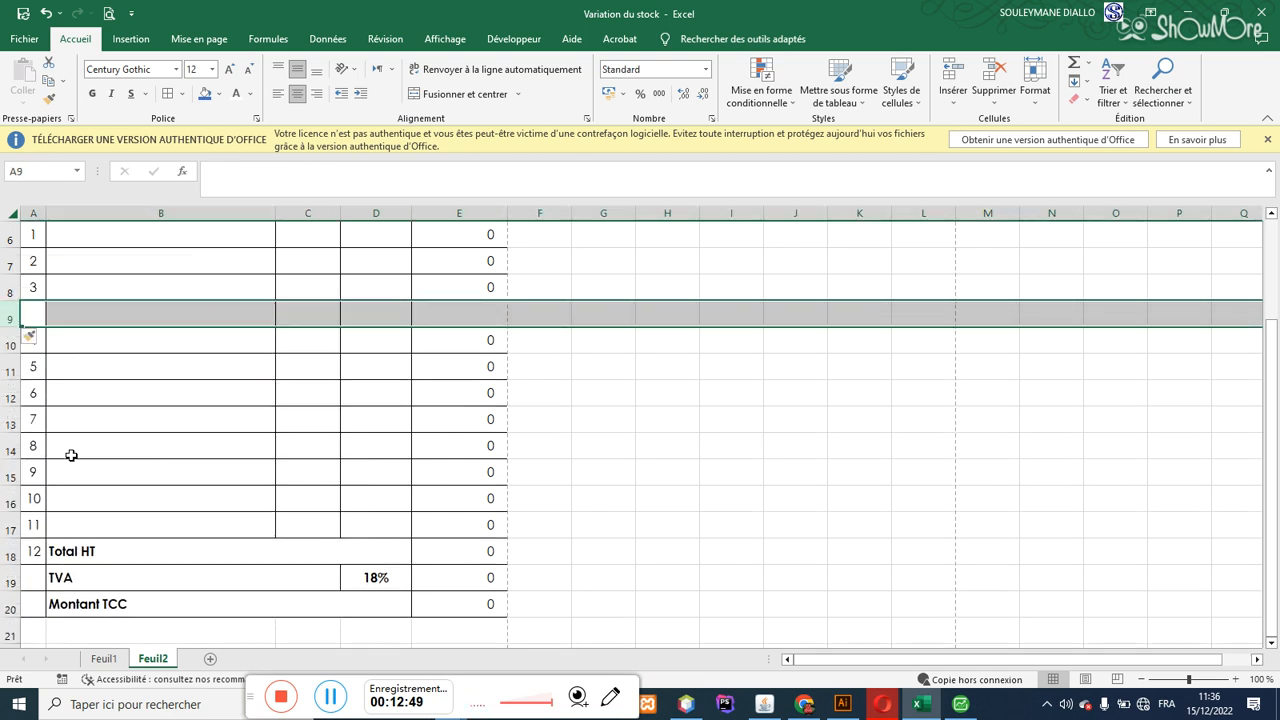
pyautogui.hotkey('ctrl', 'z')
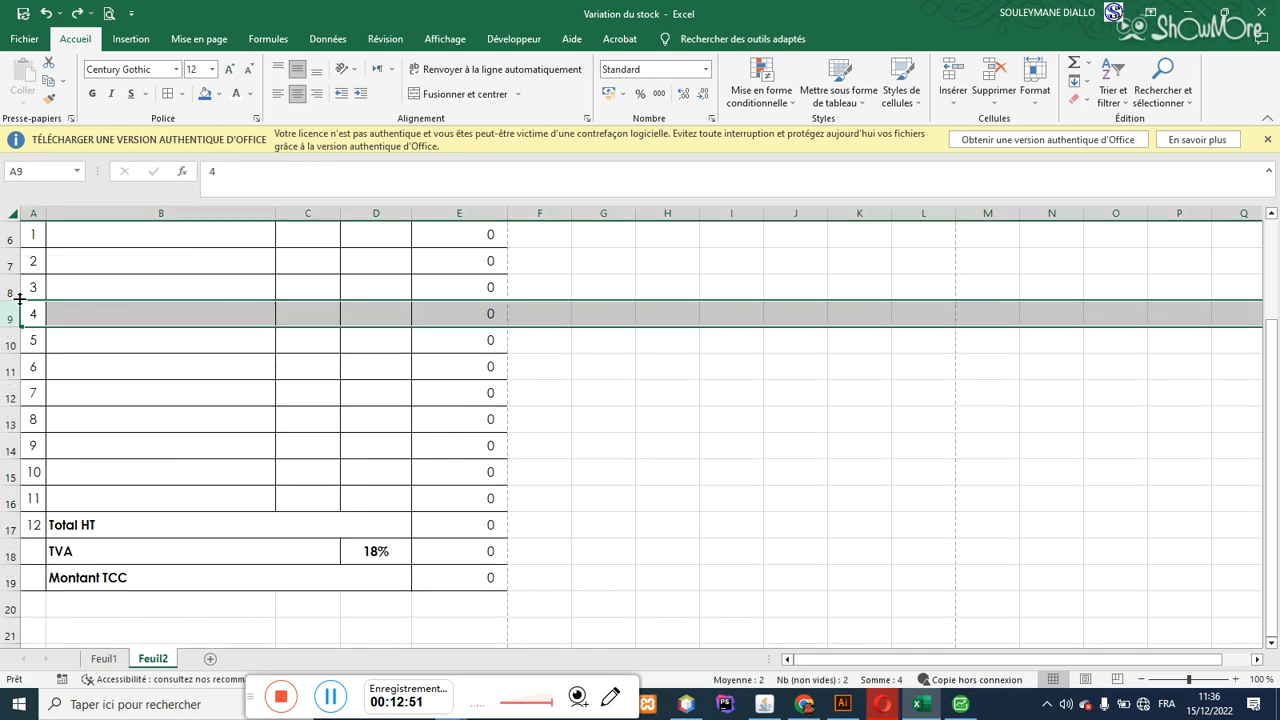
# Step: Delete rows 8 to 11, which hold items 3 to 6 of the table
pyautogui.click(9, 298)
pyautogui.moveTo(9, 298); pyautogui.dragTo(12, 365)
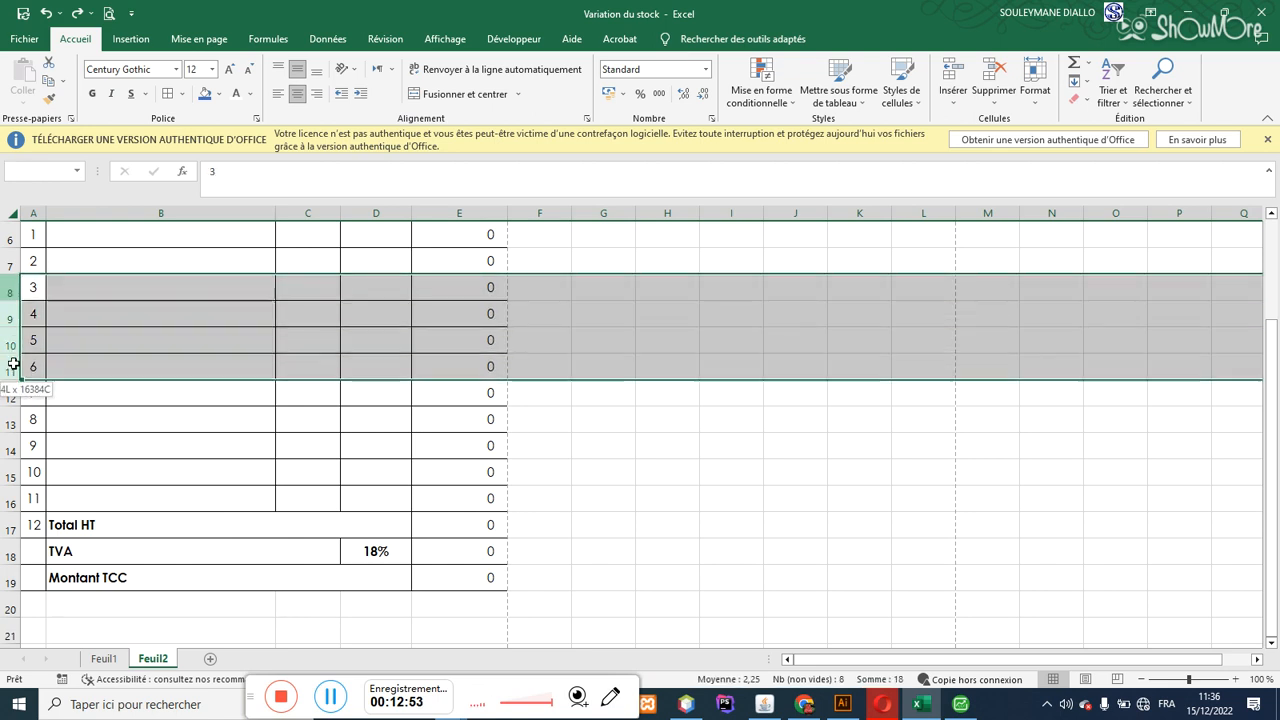
pyautogui.rightClick(12, 365)
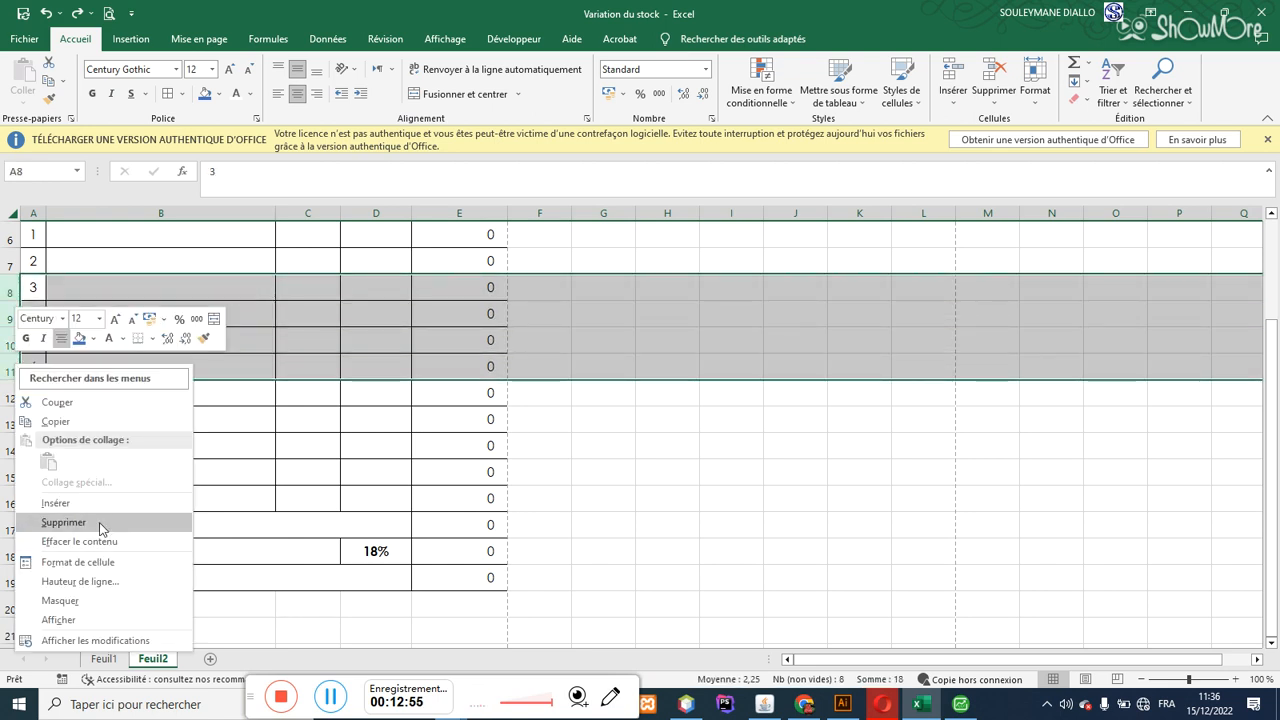
pyautogui.click(100, 522)
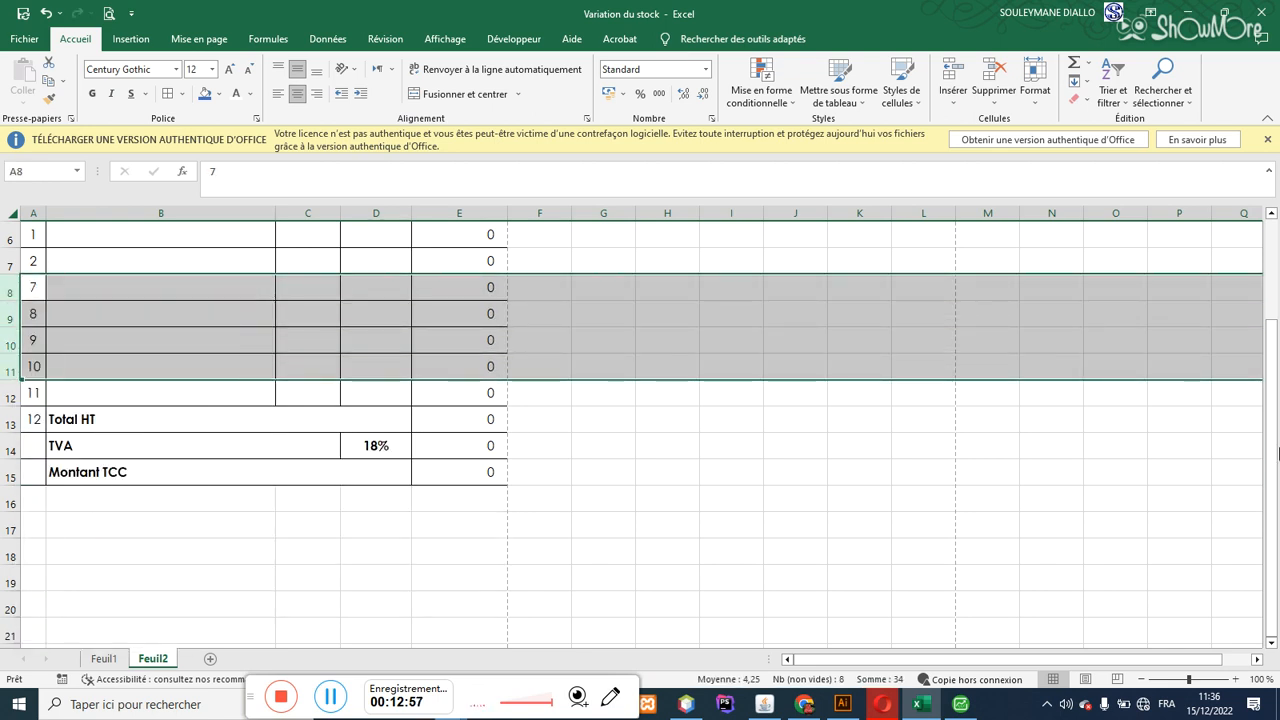
# Step: Enter the labels Client, Adresse and Telephone in C1, C2 and C3 above the item table
pyautogui.moveTo(1273, 443); pyautogui.dragTo(1276, 358)
pyautogui.click(426, 409)
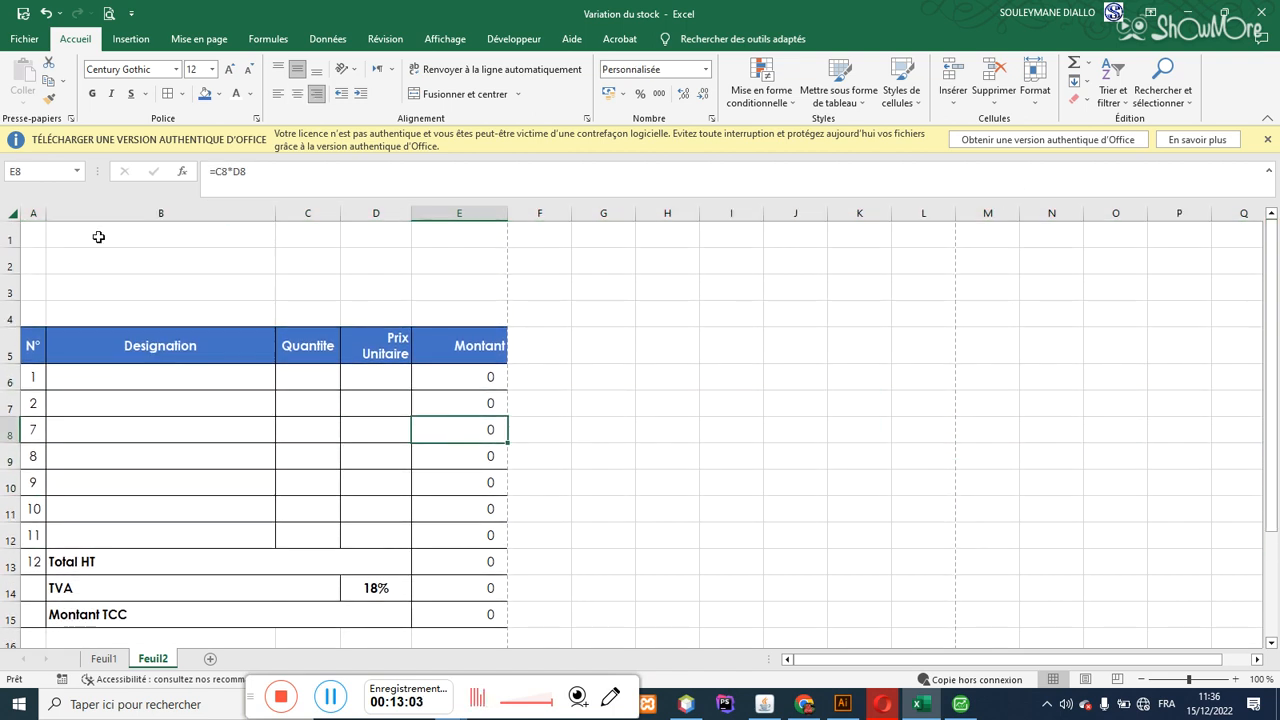
pyautogui.moveTo(36, 232); pyautogui.dragTo(183, 270)
pyautogui.click(355, 232)
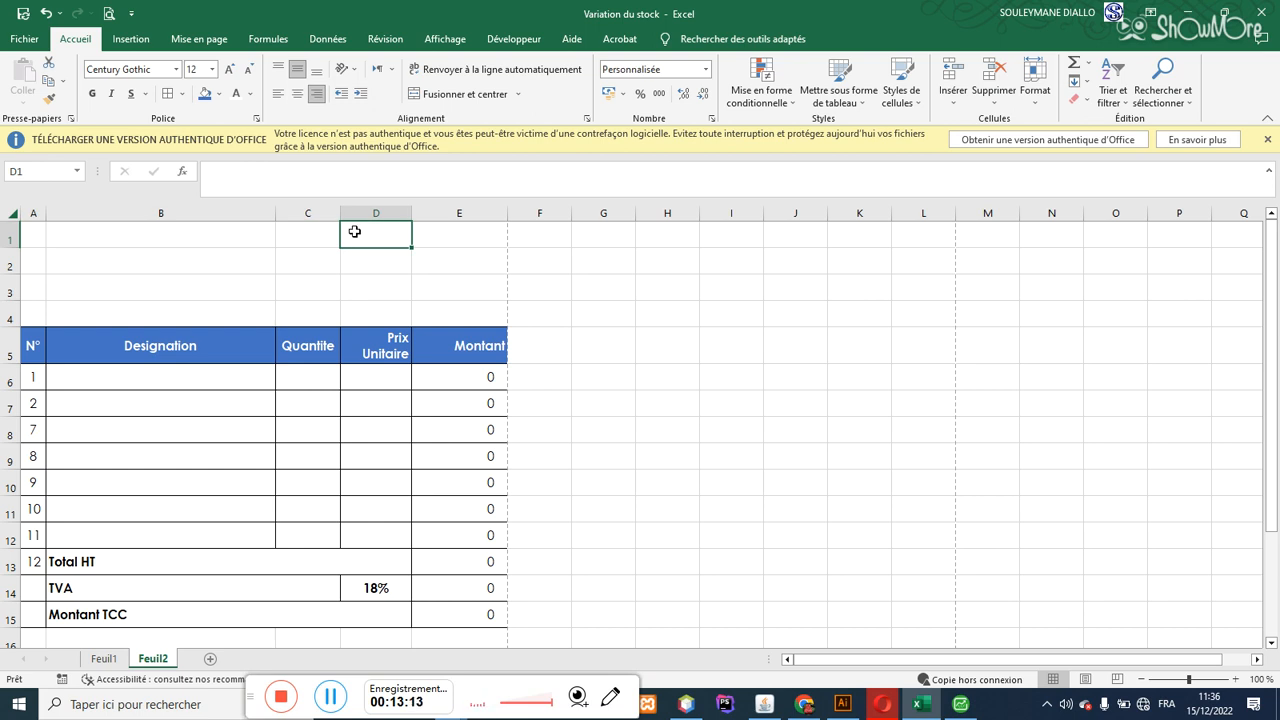
pyautogui.click(311, 232)
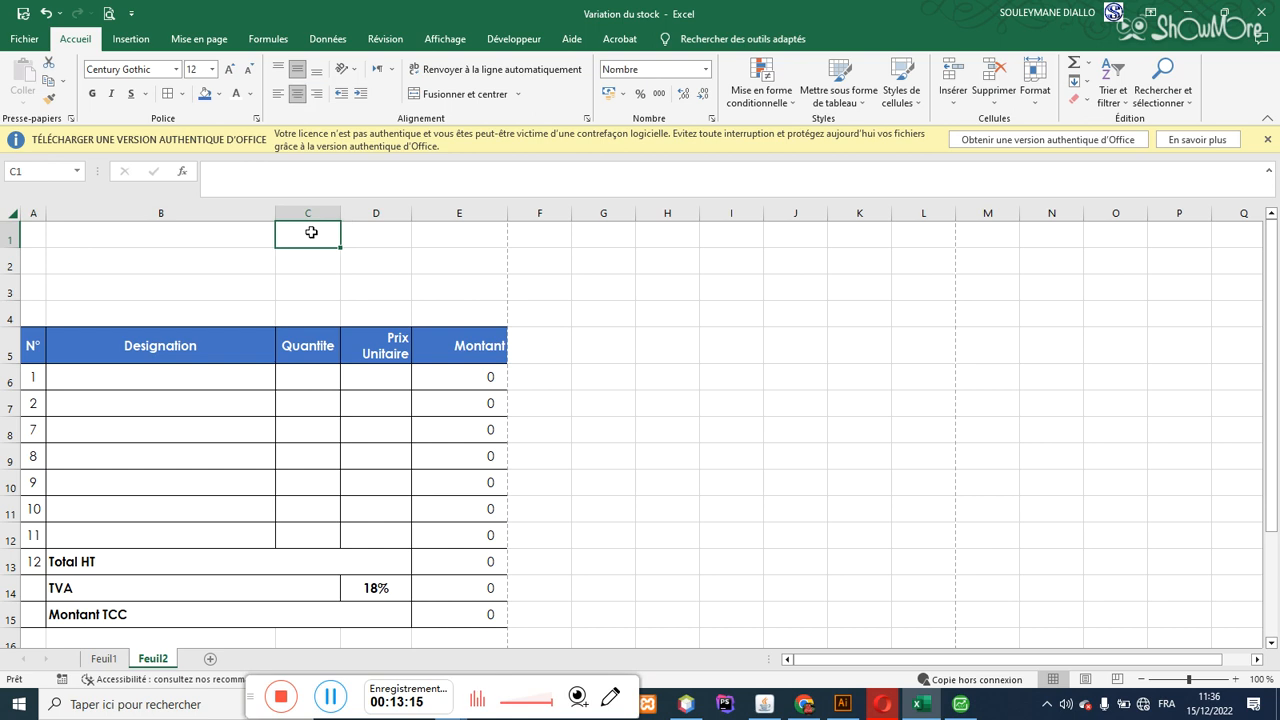
pyautogui.write('Client')
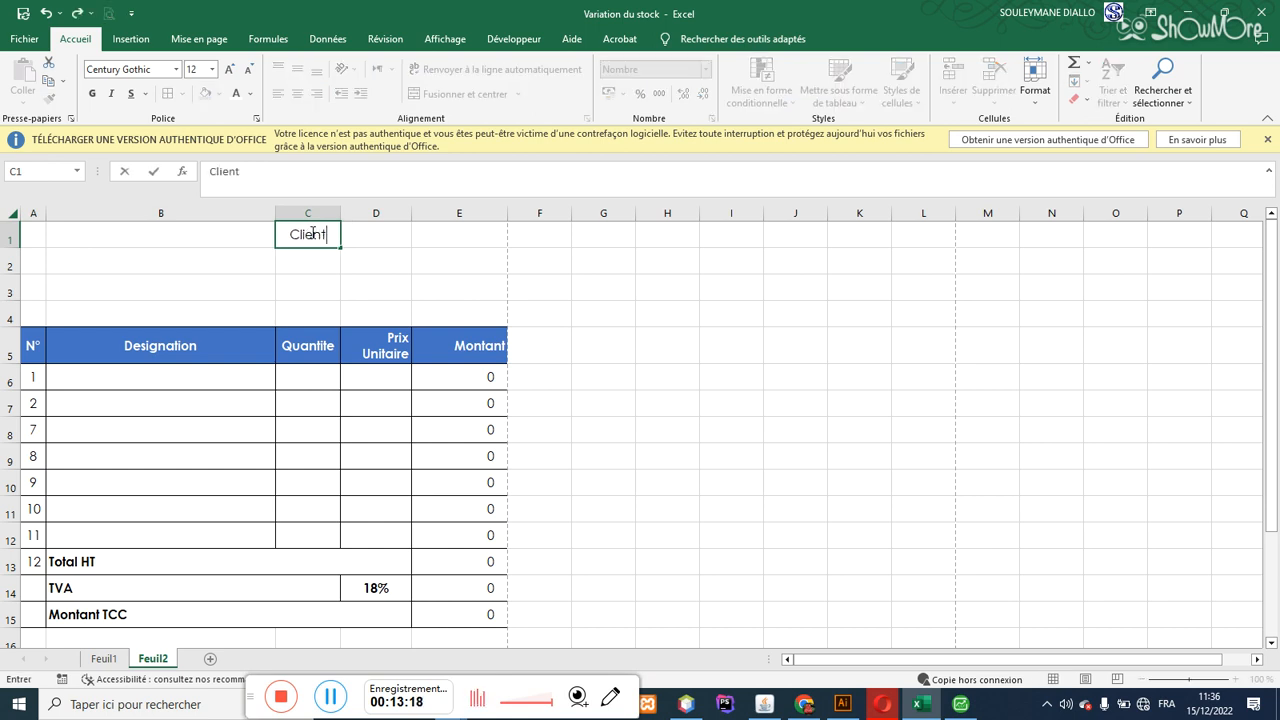
pyautogui.press('Return')
pyautogui.write('A')
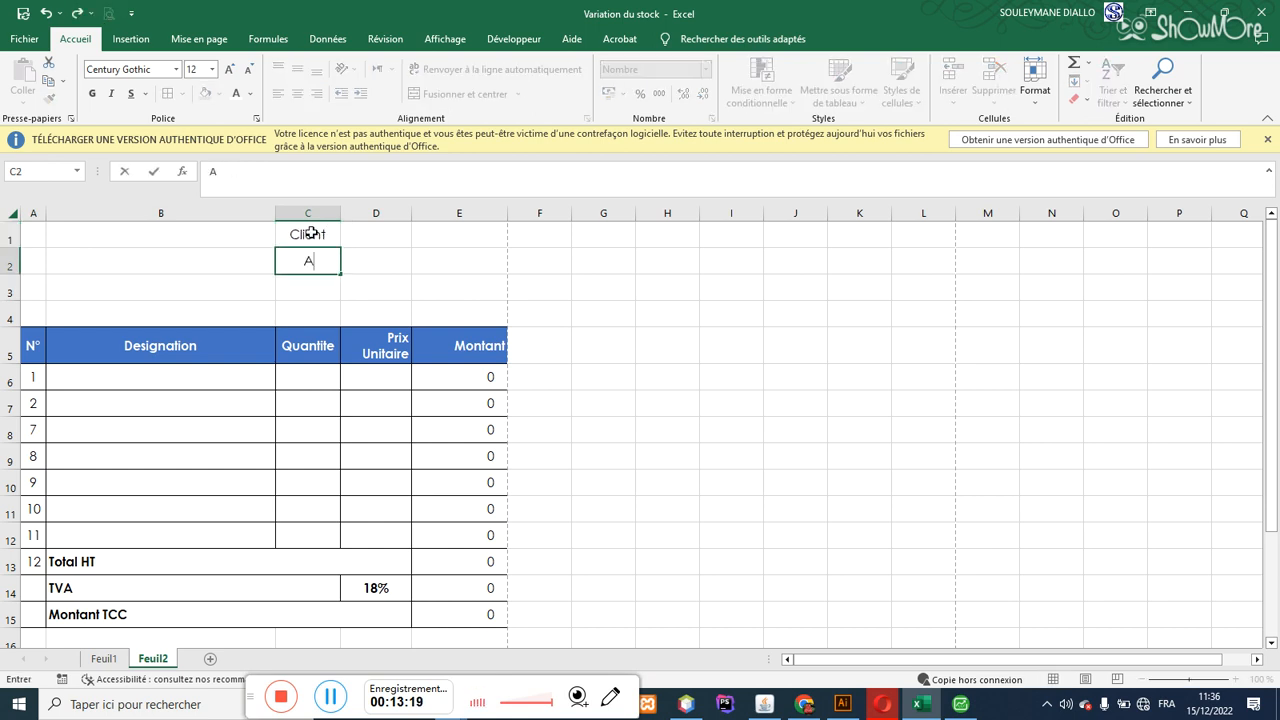
pyautogui.write('dresse')
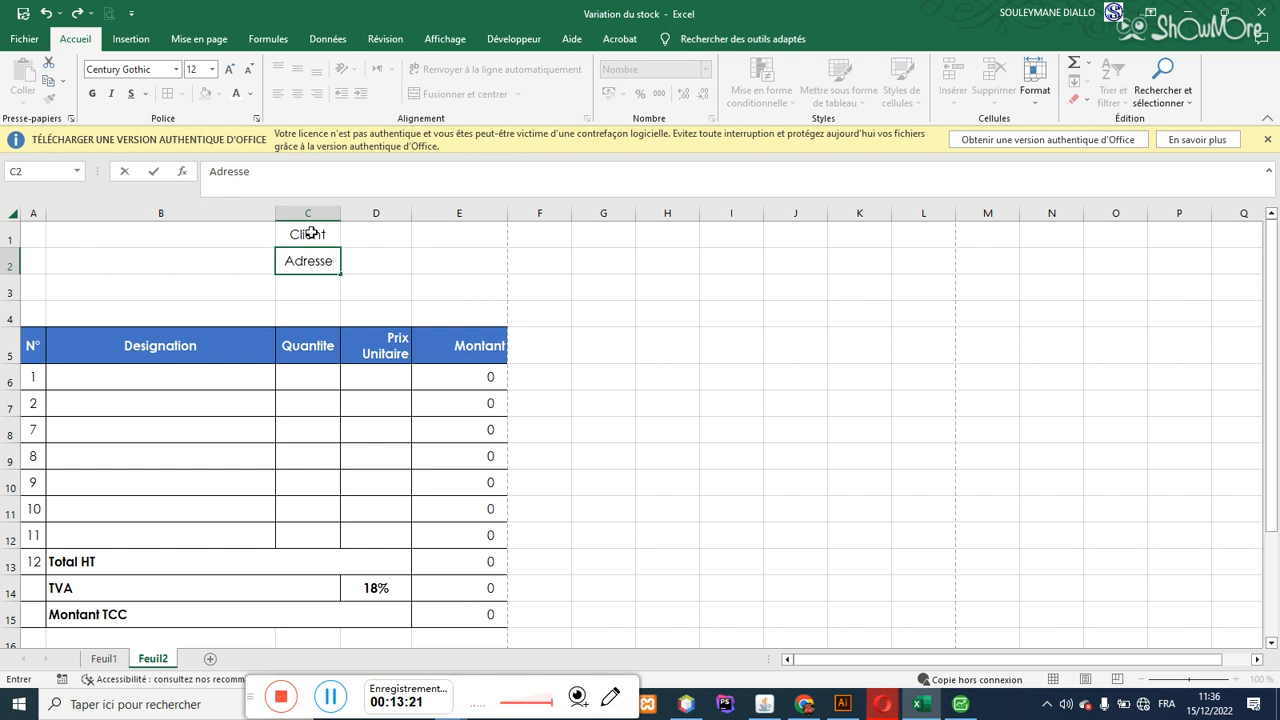
pyautogui.press('Return')
pyautogui.write('Tele')
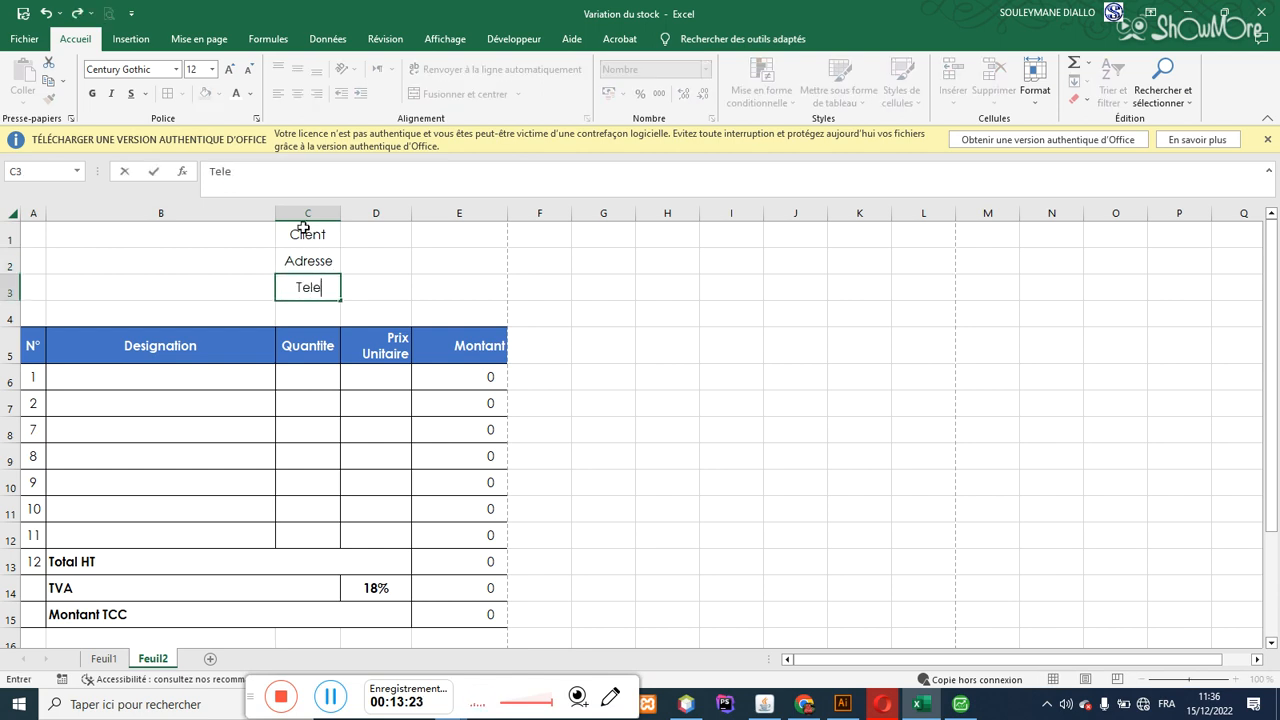
pyautogui.write('phone')
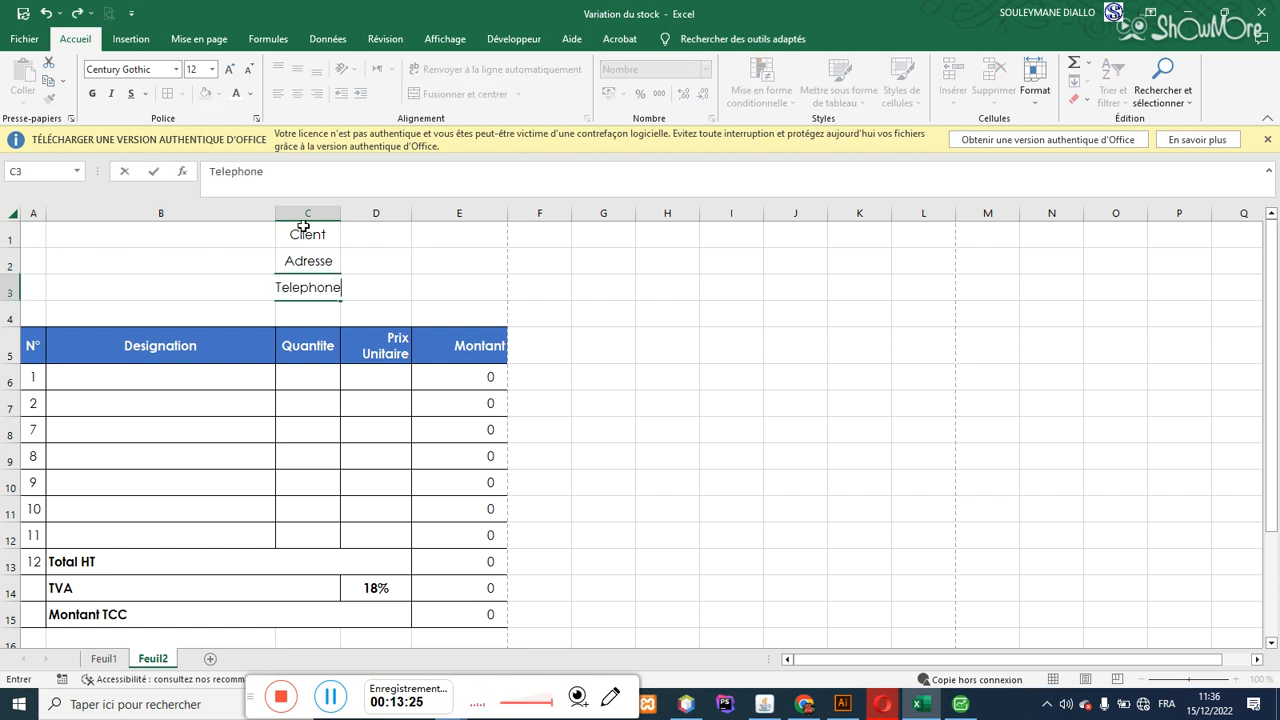
# Step: Merge the cells in D1:E3 beside the Client, Adresse and Telephone labels
pyautogui.click(383, 234)
pyautogui.moveTo(383, 234); pyautogui.dragTo(455, 292)
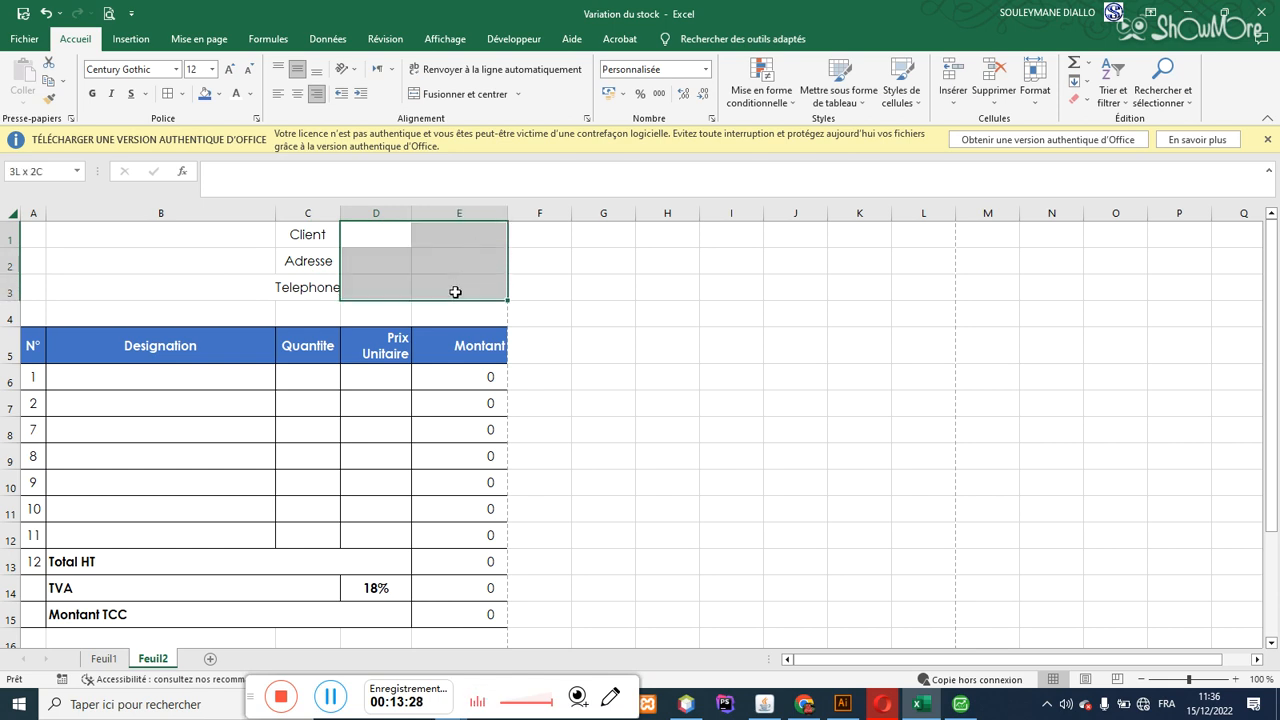
pyautogui.click(518, 94)
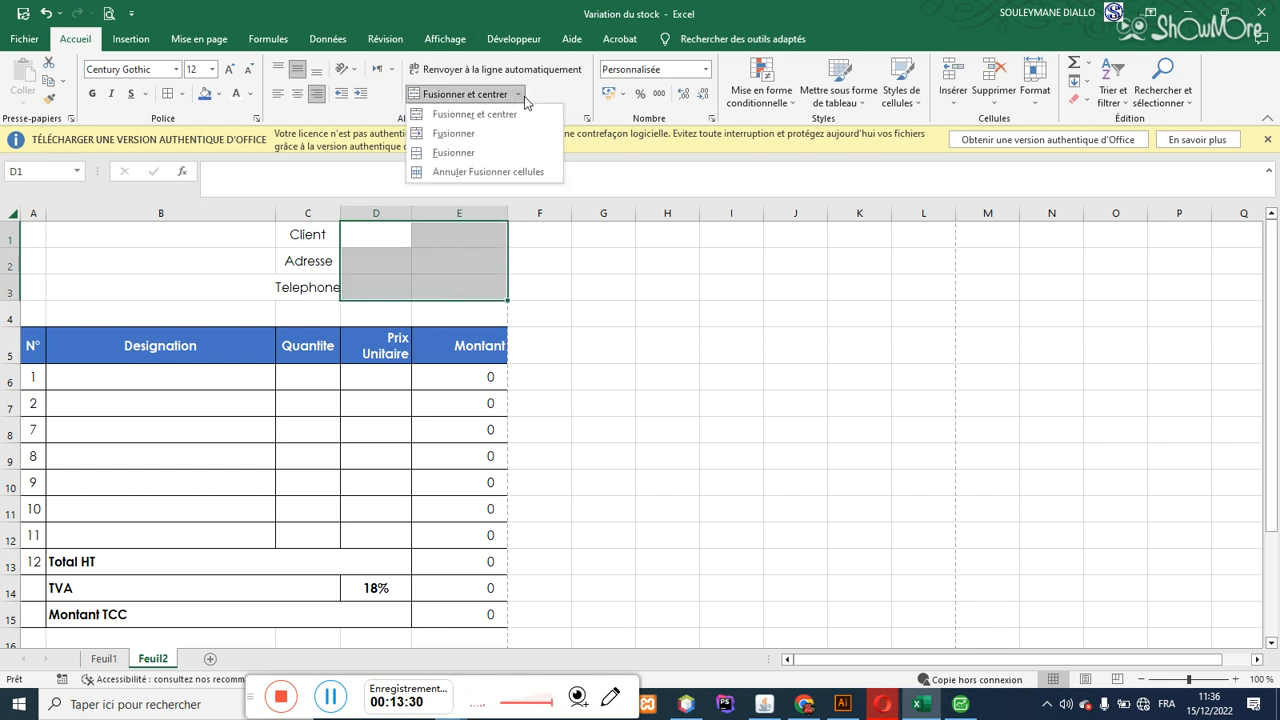
pyautogui.click(417, 237)
pyautogui.moveTo(334, 237); pyautogui.dragTo(431, 286)
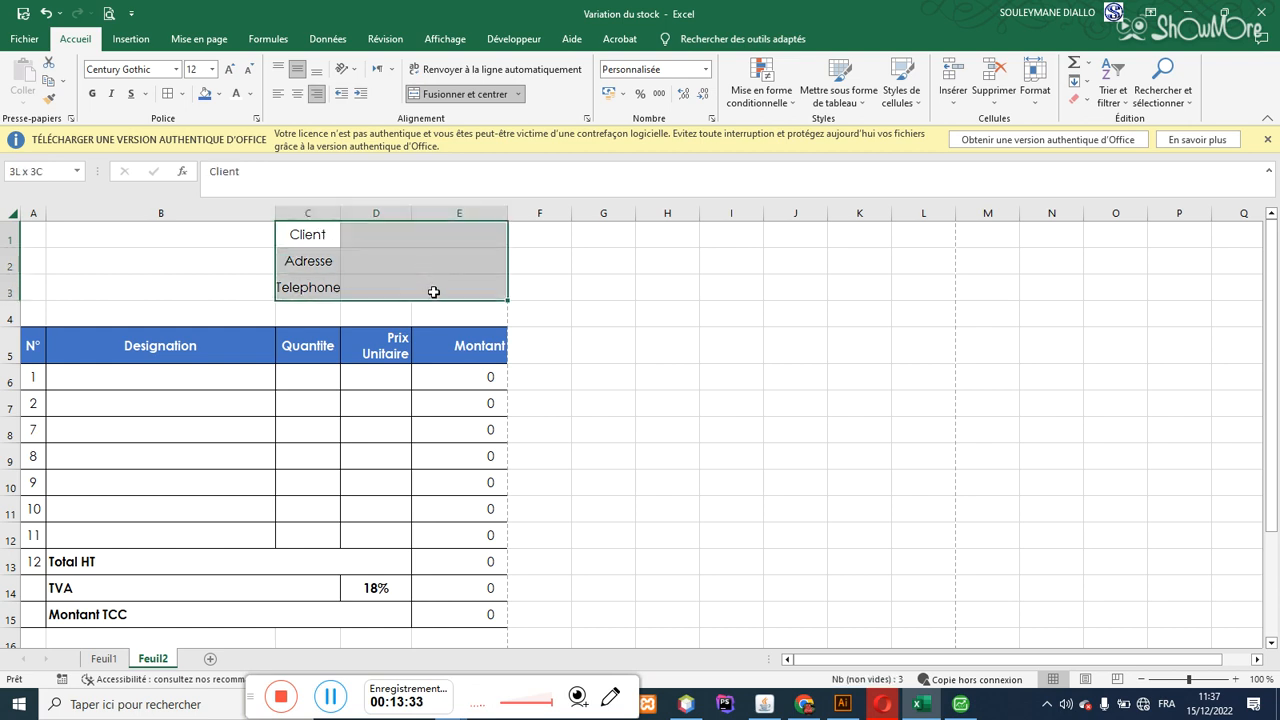
pyautogui.click(83, 234)
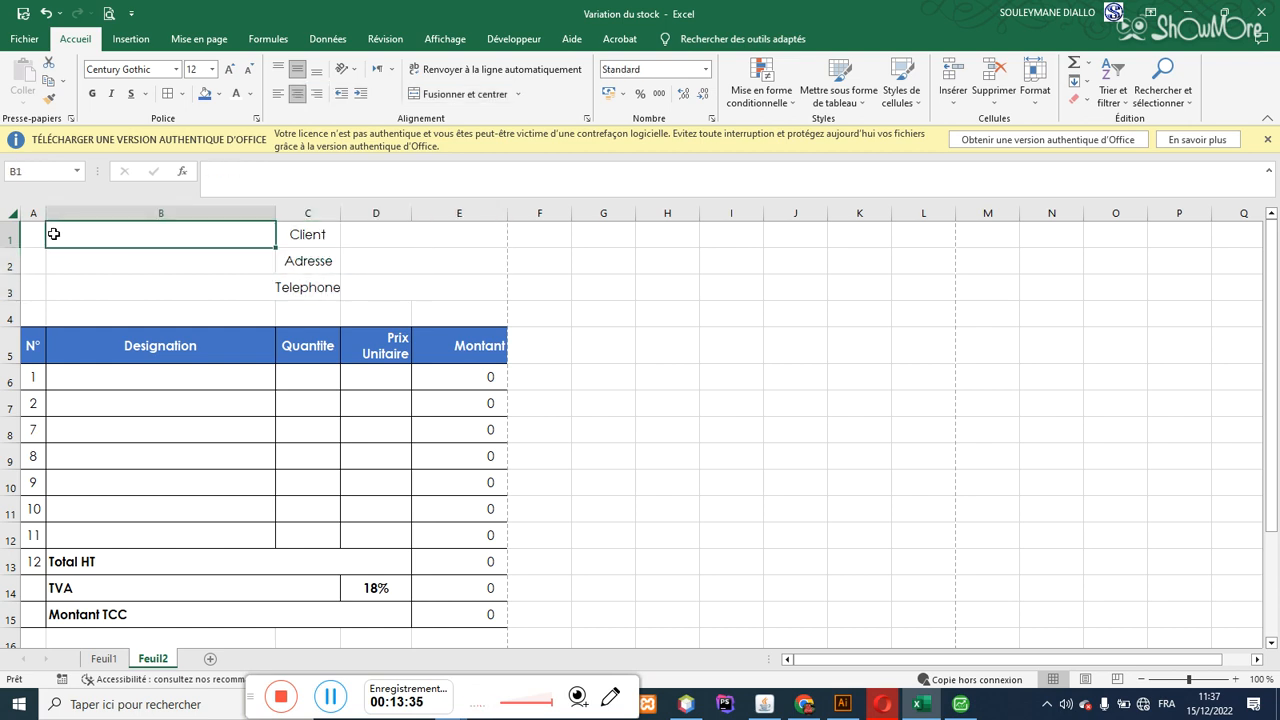
pyautogui.moveTo(29, 234); pyautogui.dragTo(108, 276)
pyautogui.click(33, 236)
pyautogui.moveTo(48, 232); pyautogui.dragTo(137, 232)
pyautogui.moveTo(34, 261); pyautogui.dragTo(95, 258)
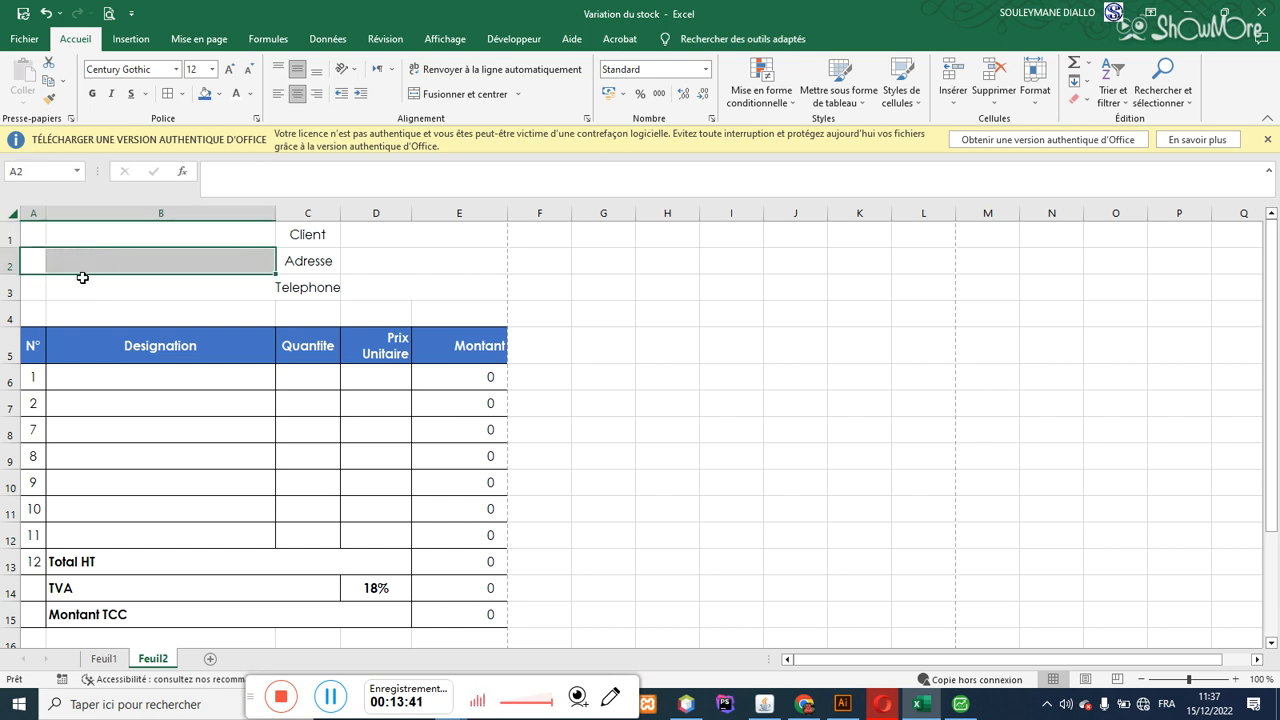
pyautogui.moveTo(28, 288); pyautogui.dragTo(98, 286)
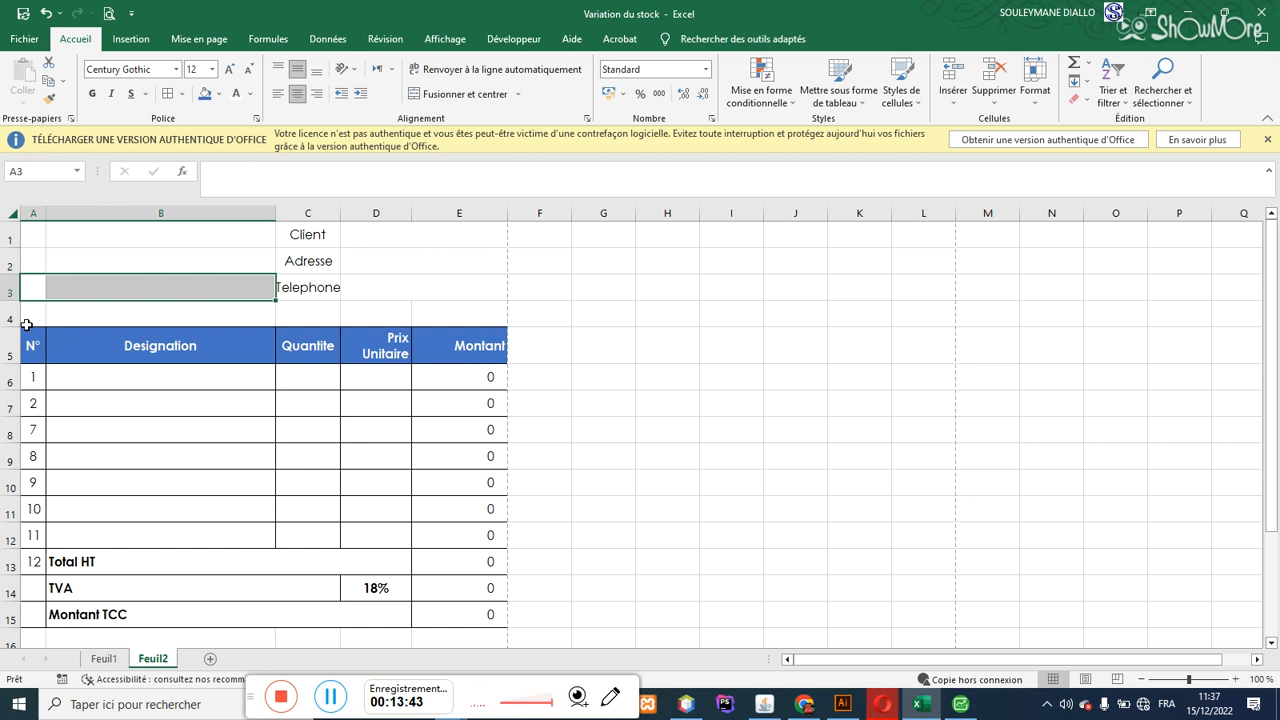
# Step: Insert a blank row at row 4, between the client details and the table header
pyautogui.click(13, 318)
pyautogui.rightClick(14, 320)
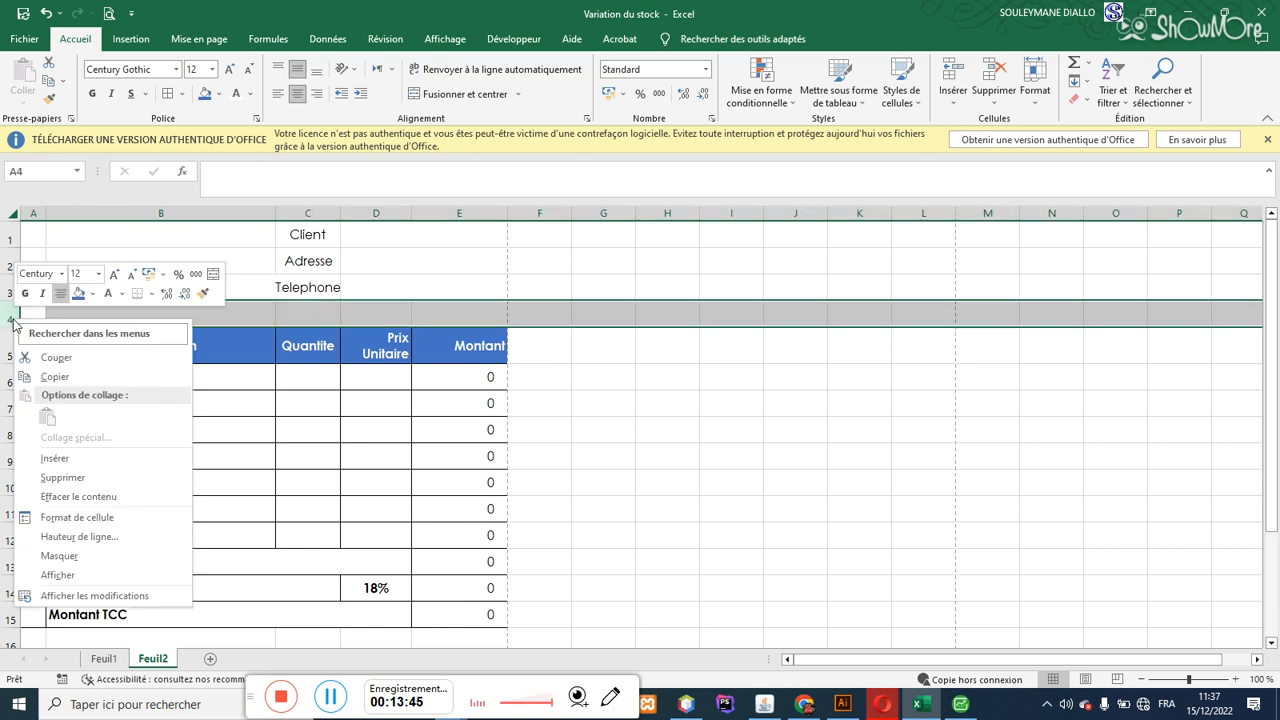
pyautogui.click(55, 458)
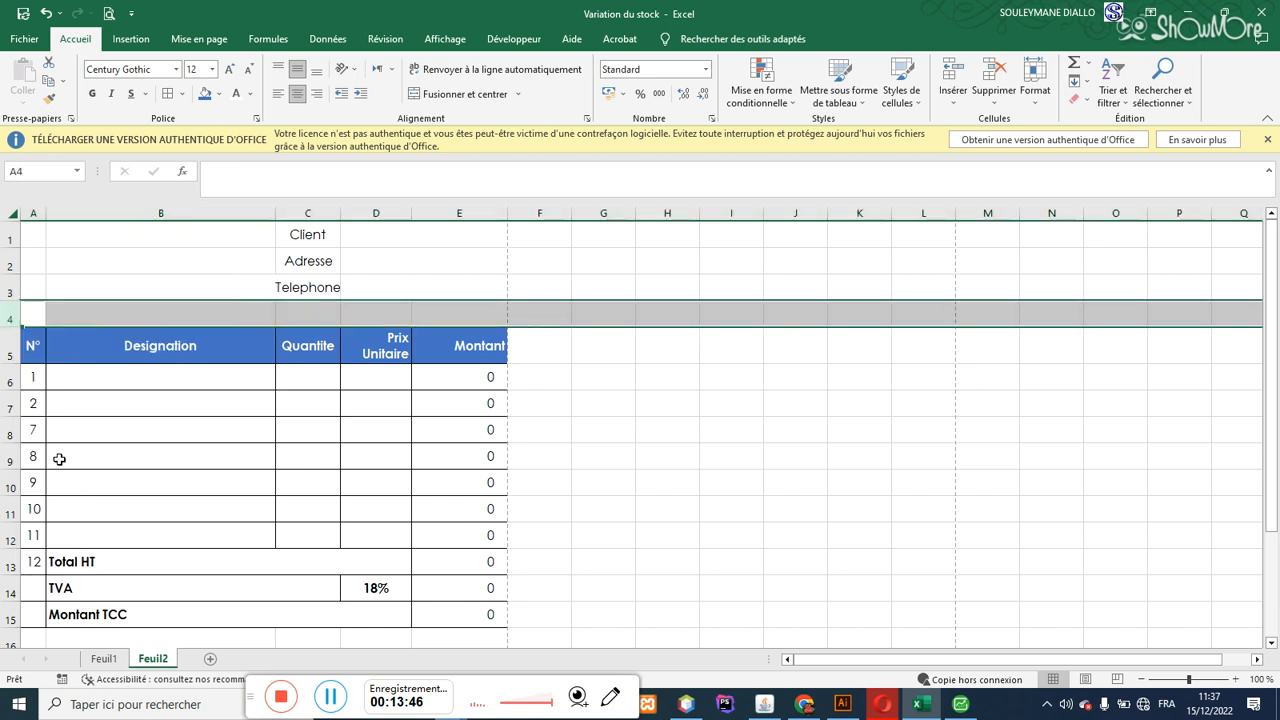
# Step: Insert another blank row above the table header and enter the label Date in D5
pyautogui.click(316, 318)
pyautogui.moveTo(325, 337); pyautogui.dragTo(384, 340)
pyautogui.click(399, 345)
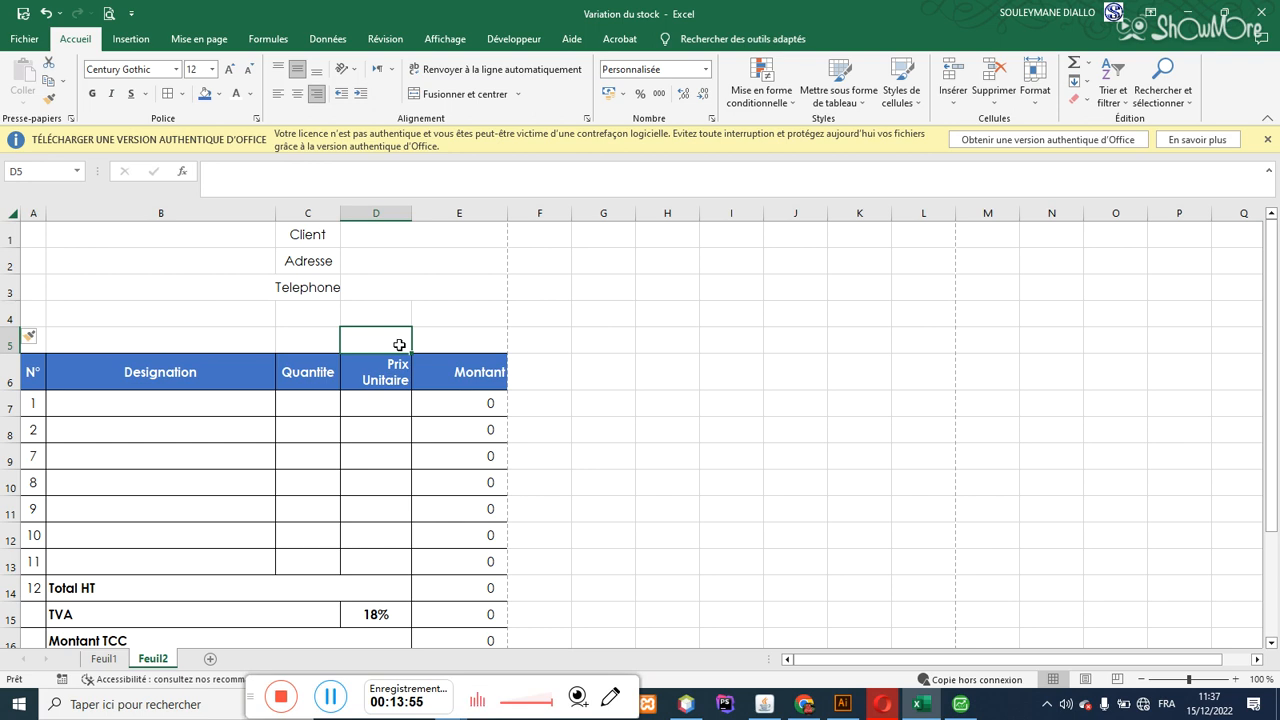
pyautogui.write('Date')
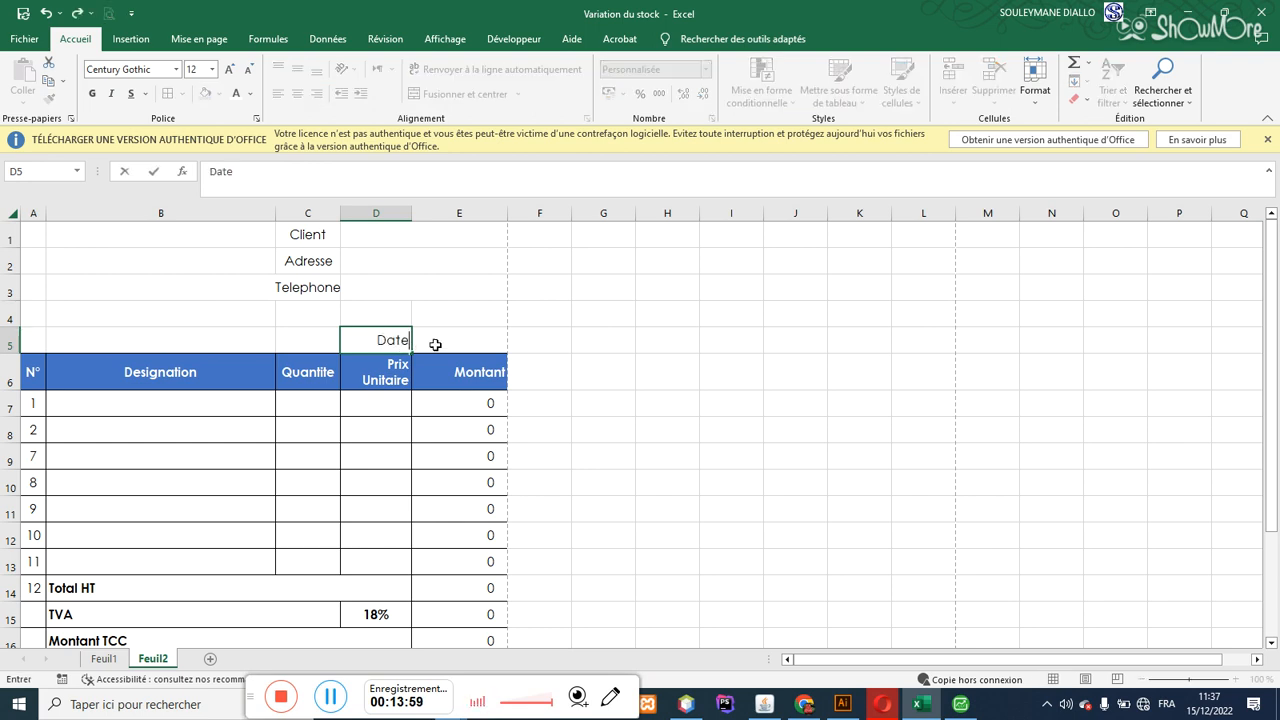
# Step: Enter the formula =AUJOURDHUI() in E5 beside the Date label
pyautogui.click(449, 334)
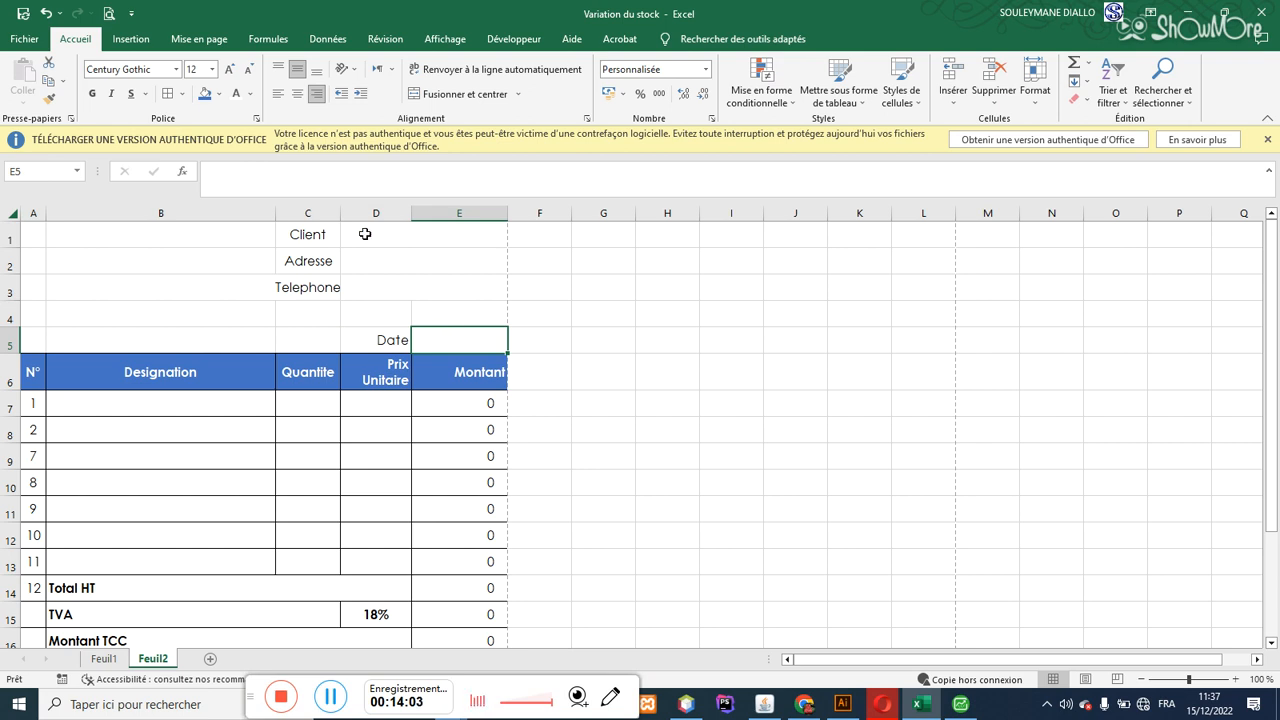
pyautogui.write('=au')
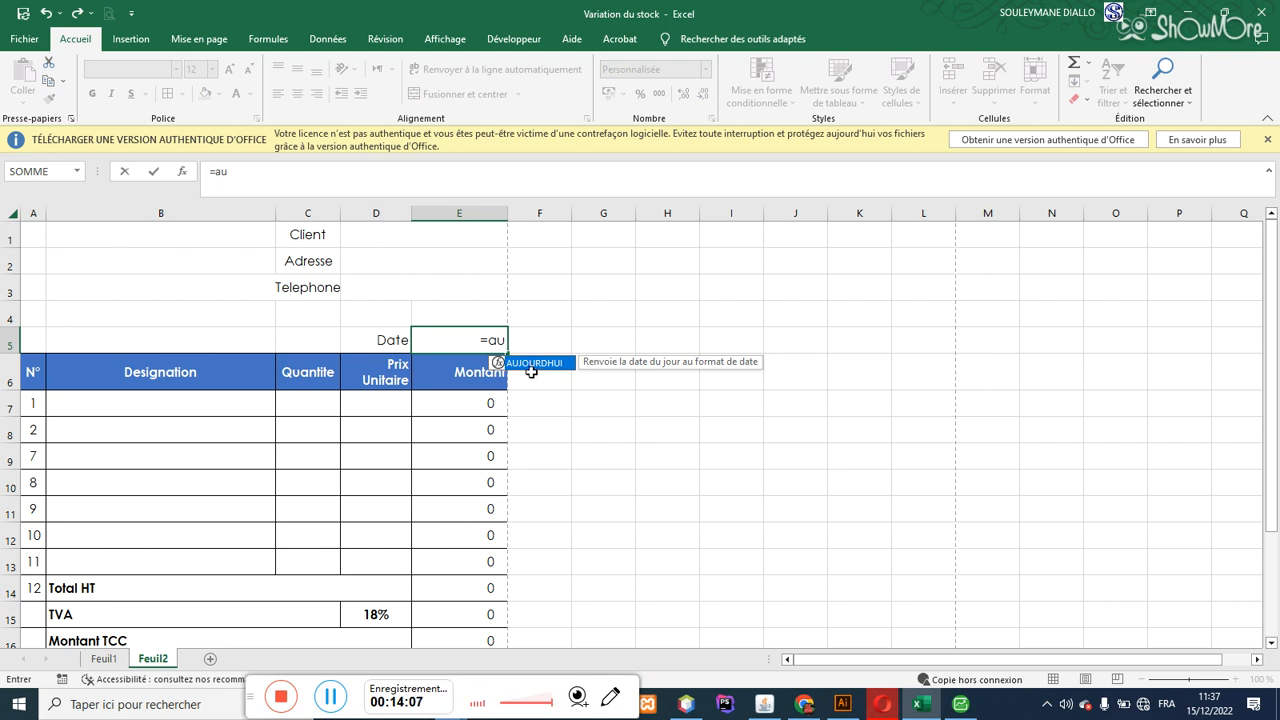
pyautogui.doubleClick(534, 363)
pyautogui.write(')')
pyautogui.press('Return')
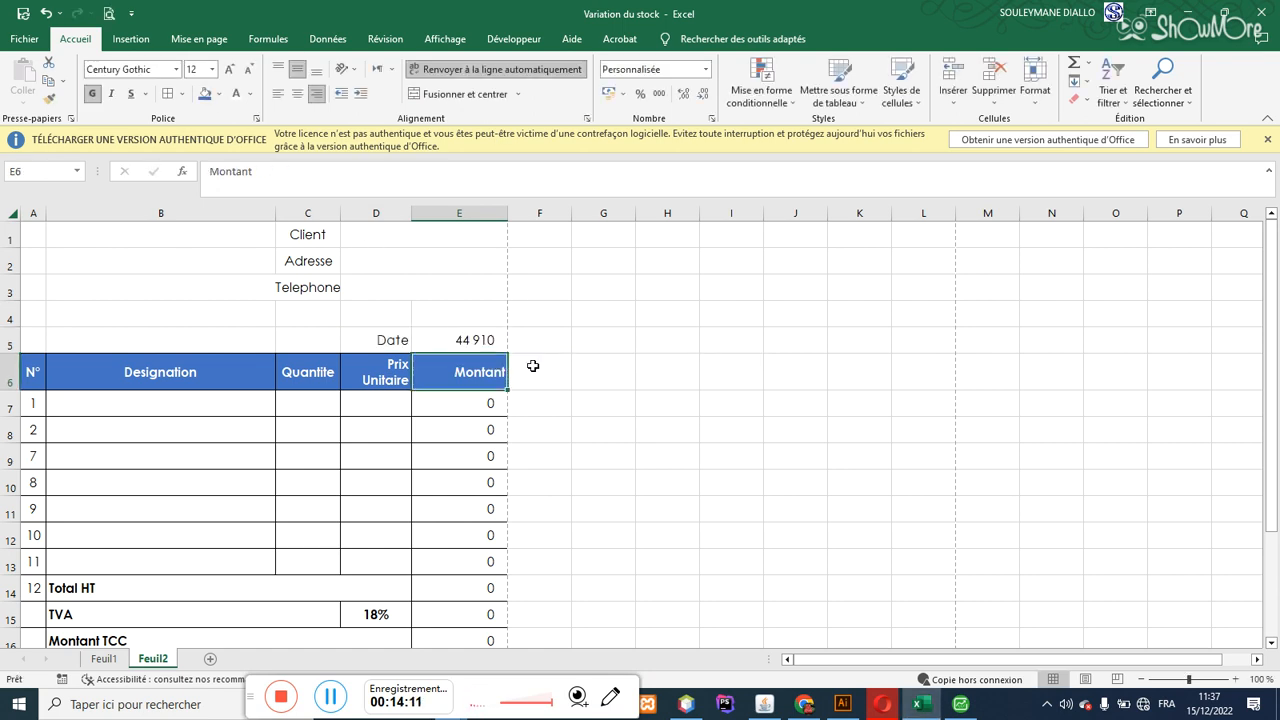
# Step: Format E5 as a date of type *14/03/2012 and align it left
pyautogui.click(470, 341)
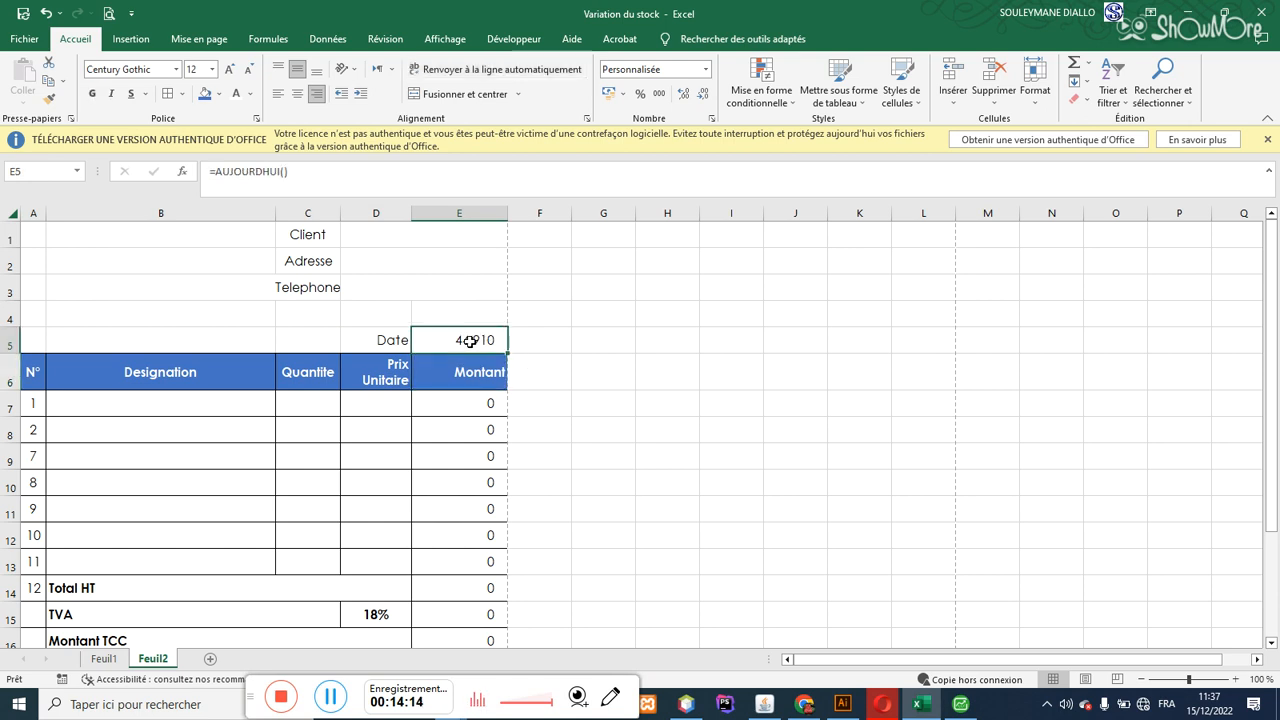
pyautogui.click(711, 120)
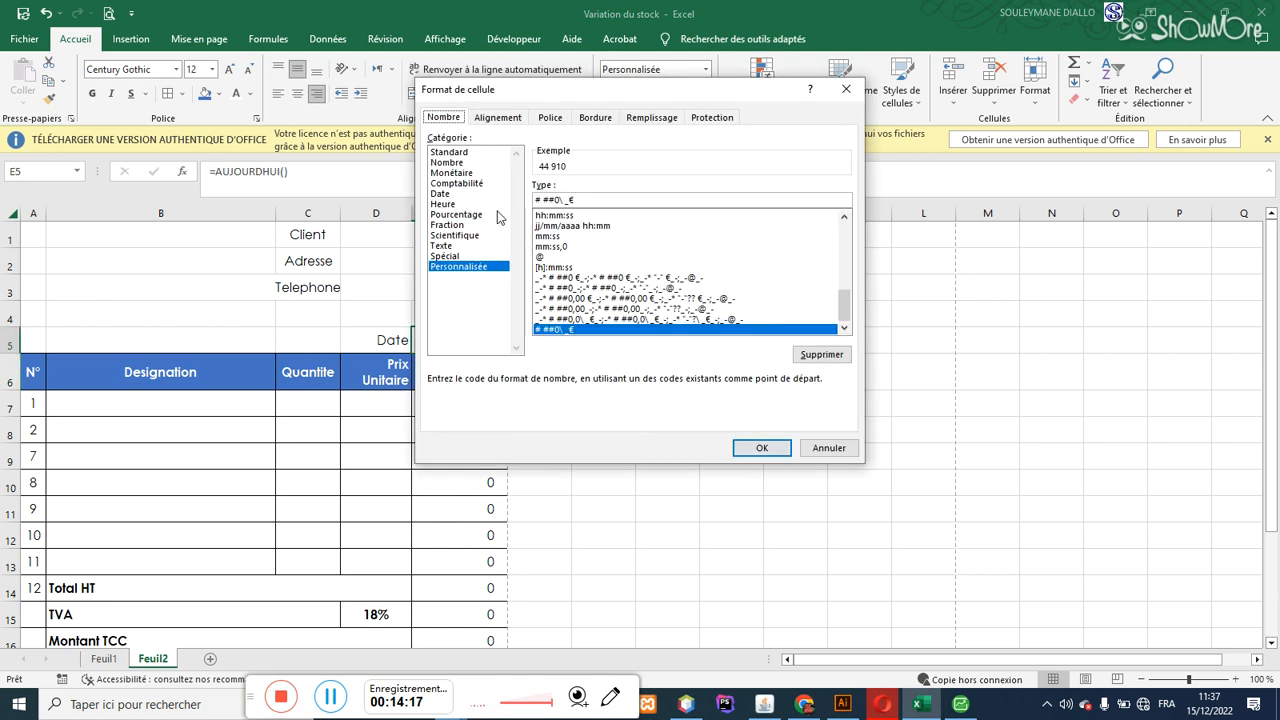
pyautogui.click(445, 194)
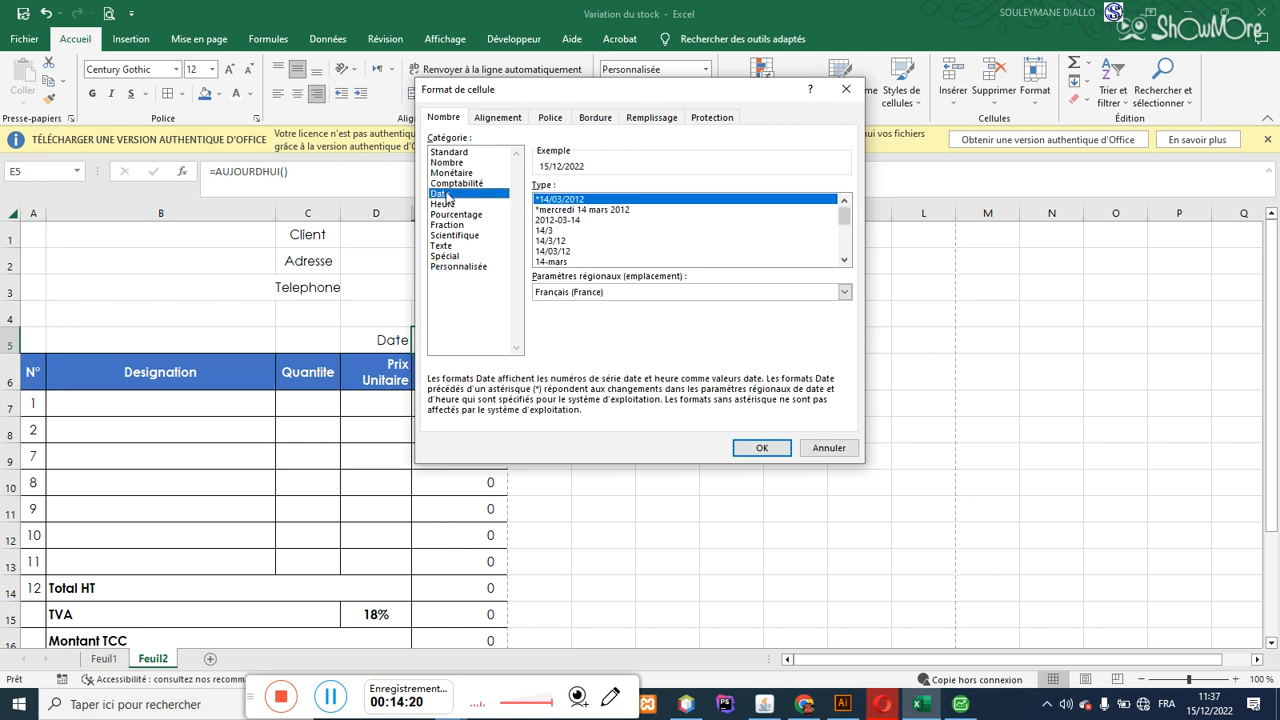
pyautogui.click(752, 448)
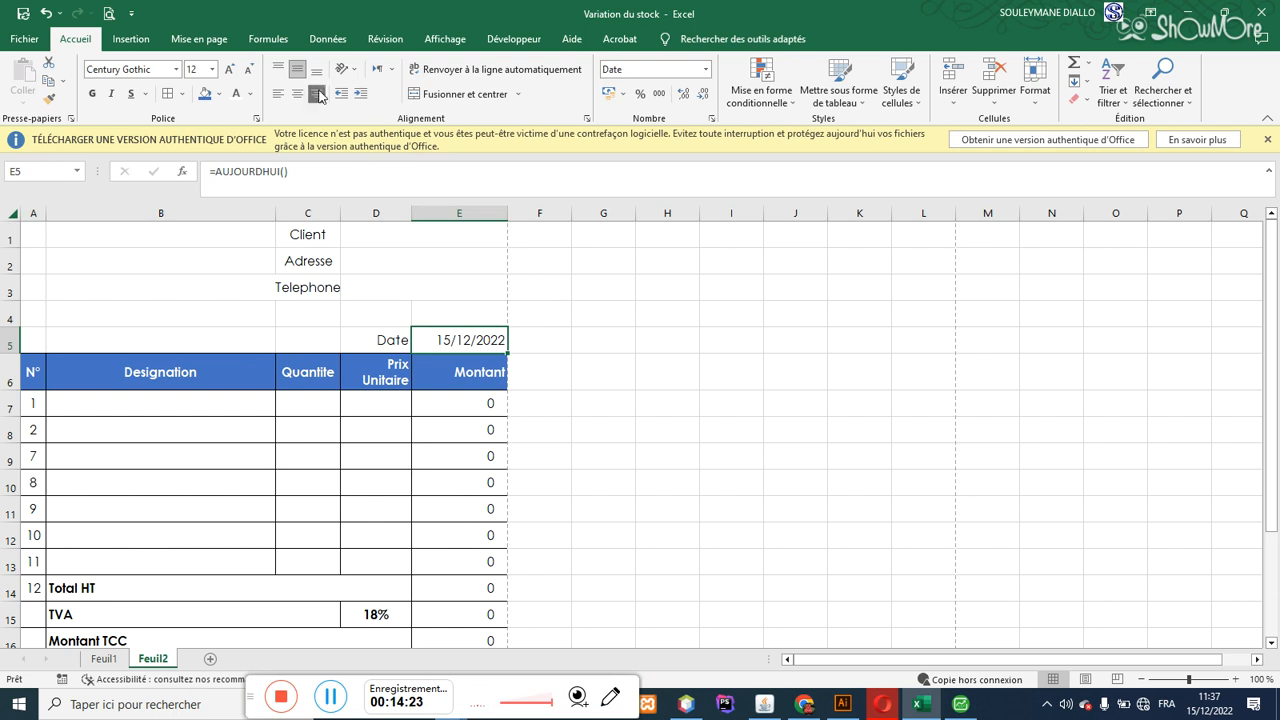
pyautogui.click(279, 94)
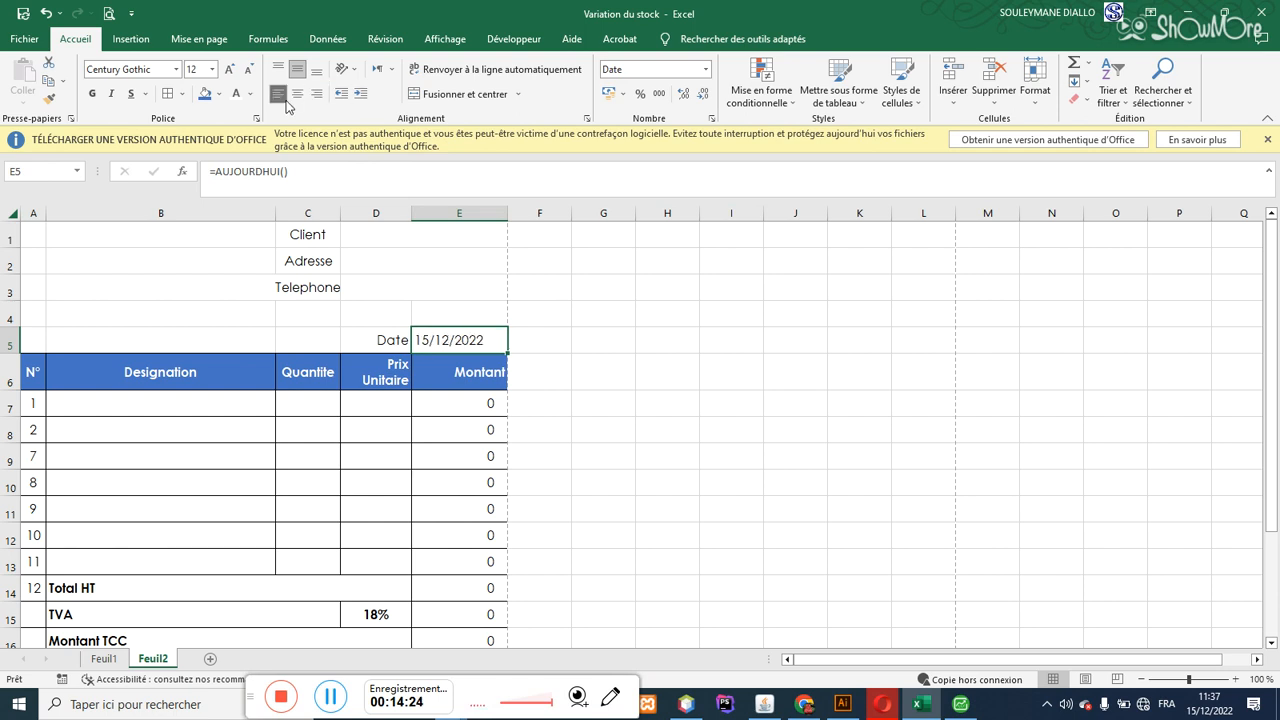
# Step: Enter the label N°Factire in B4 and align it right
pyautogui.click(173, 344)
pyautogui.click(98, 313)
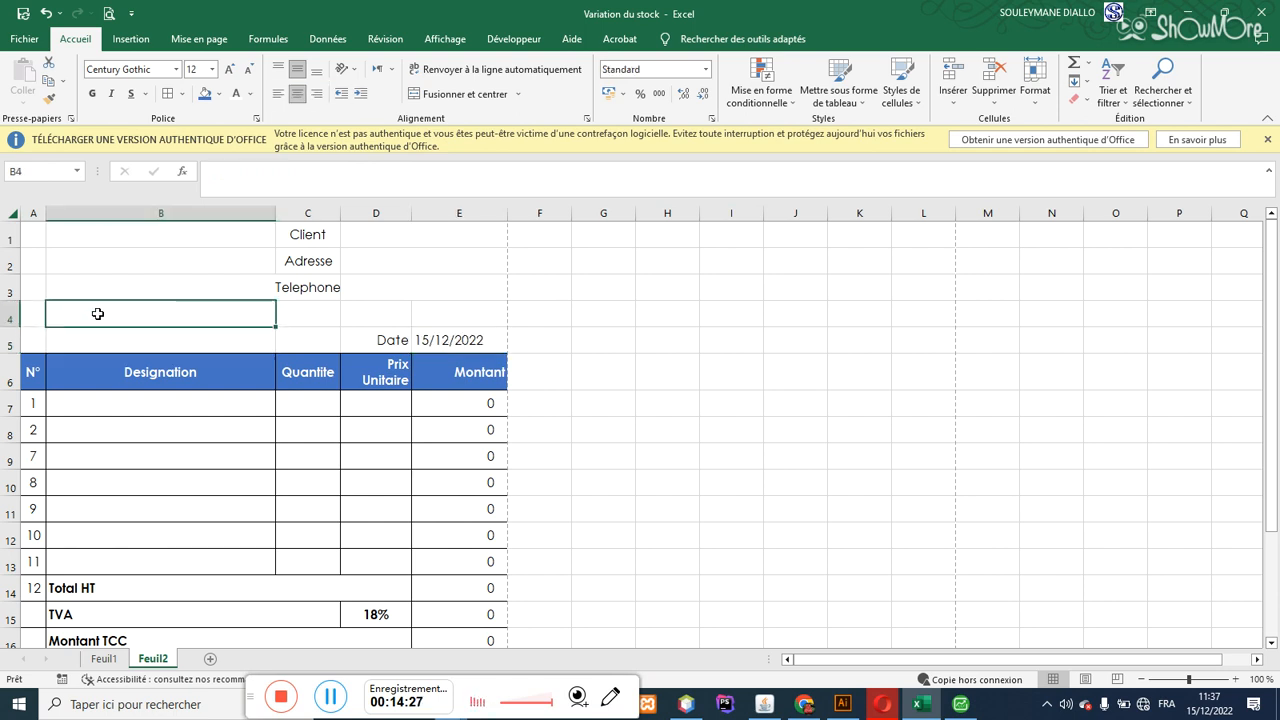
pyautogui.write('N')
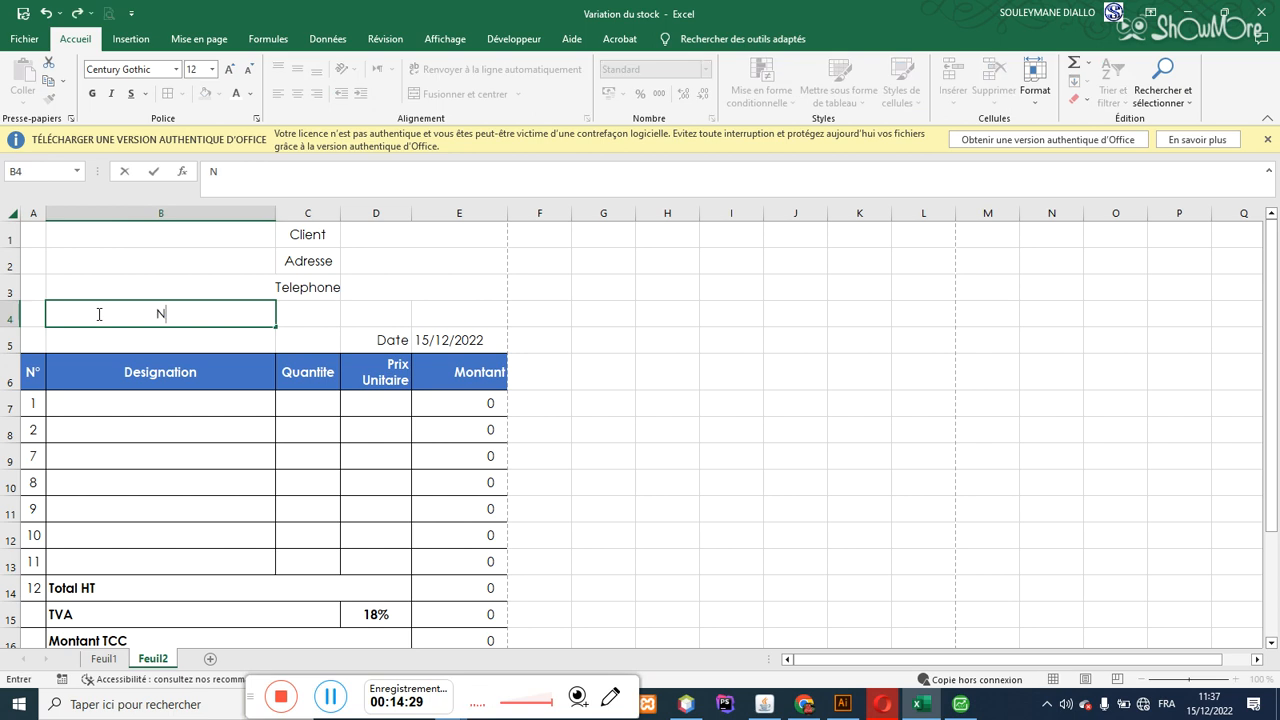
pyautogui.write('+')
pyautogui.press('BackSpace')
pyautogui.write('°Factire')
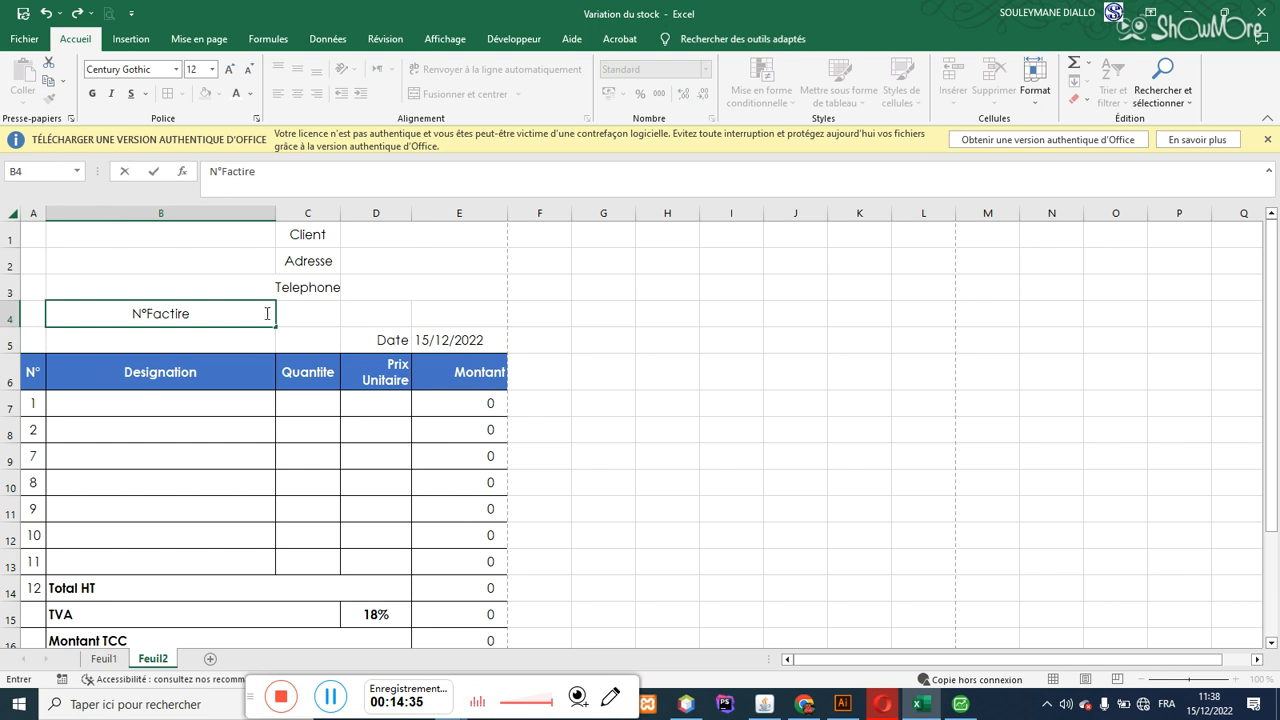
pyautogui.click(309, 314)
pyautogui.click(171, 294)
pyautogui.click(180, 314)
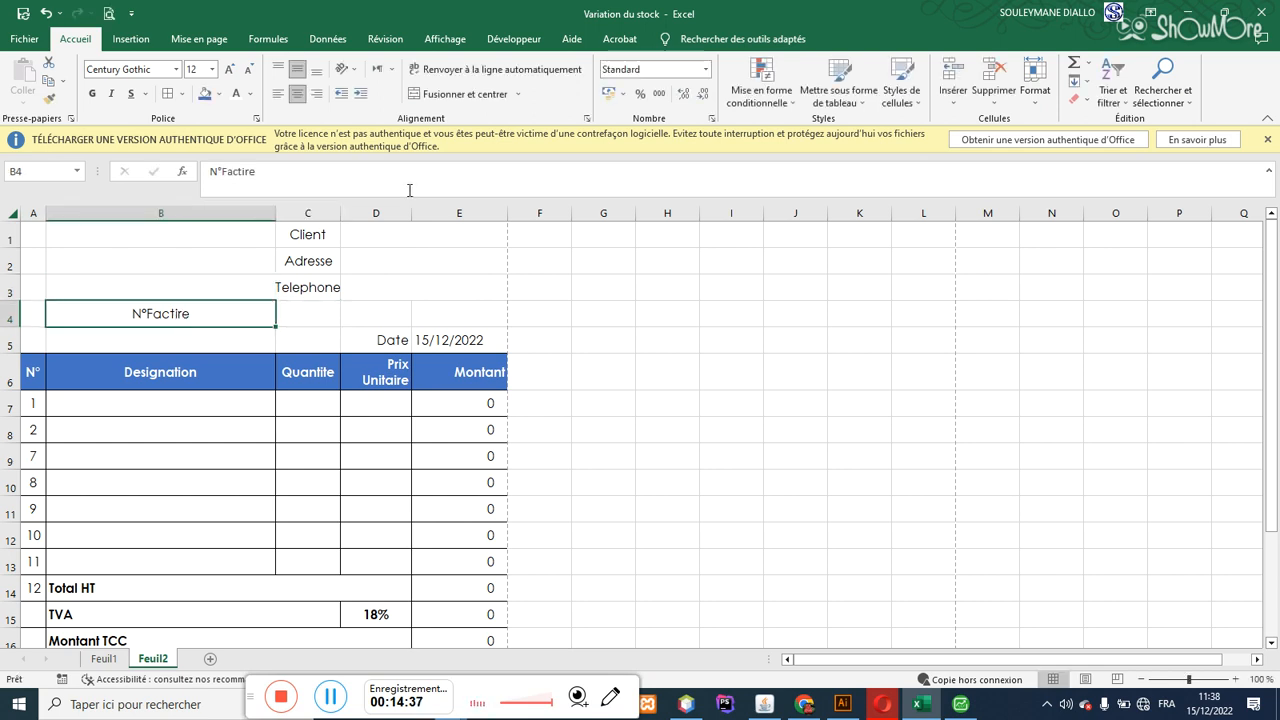
pyautogui.click(316, 93)
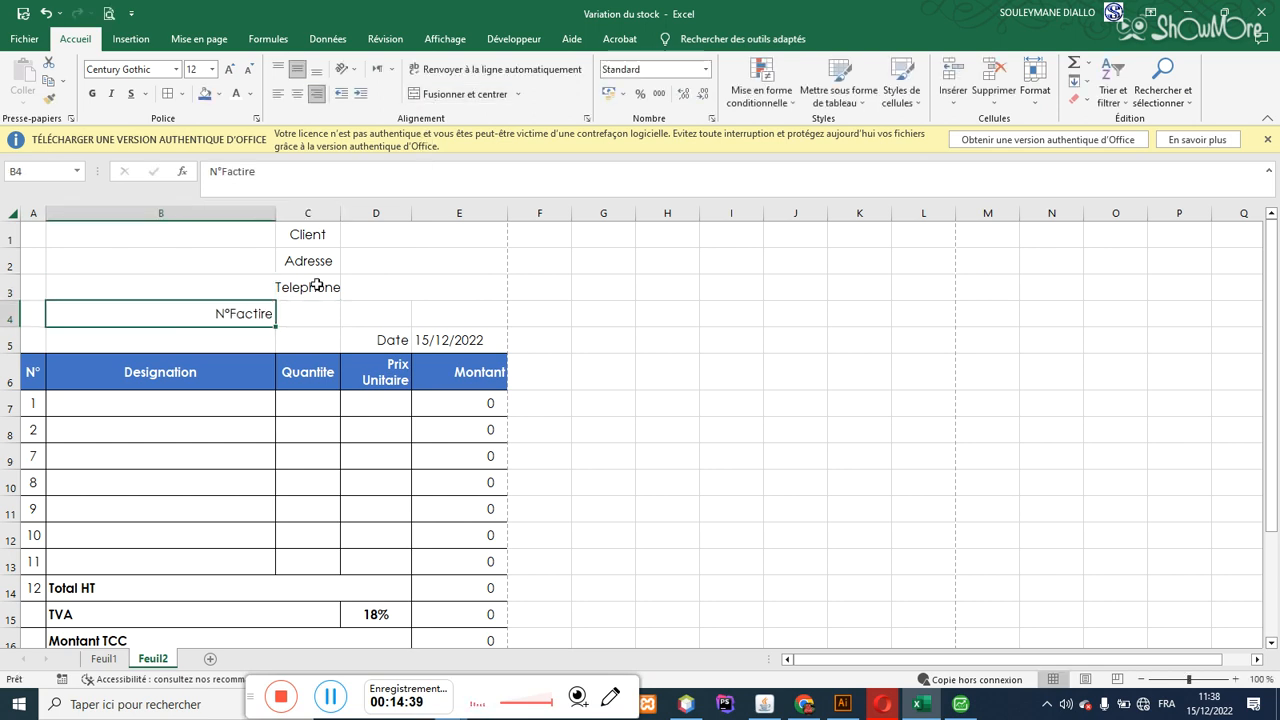
# Step: Correct the label in B4 to N°Facture and enter the invoice number 0001 in C4
pyautogui.doubleClick(262, 313)
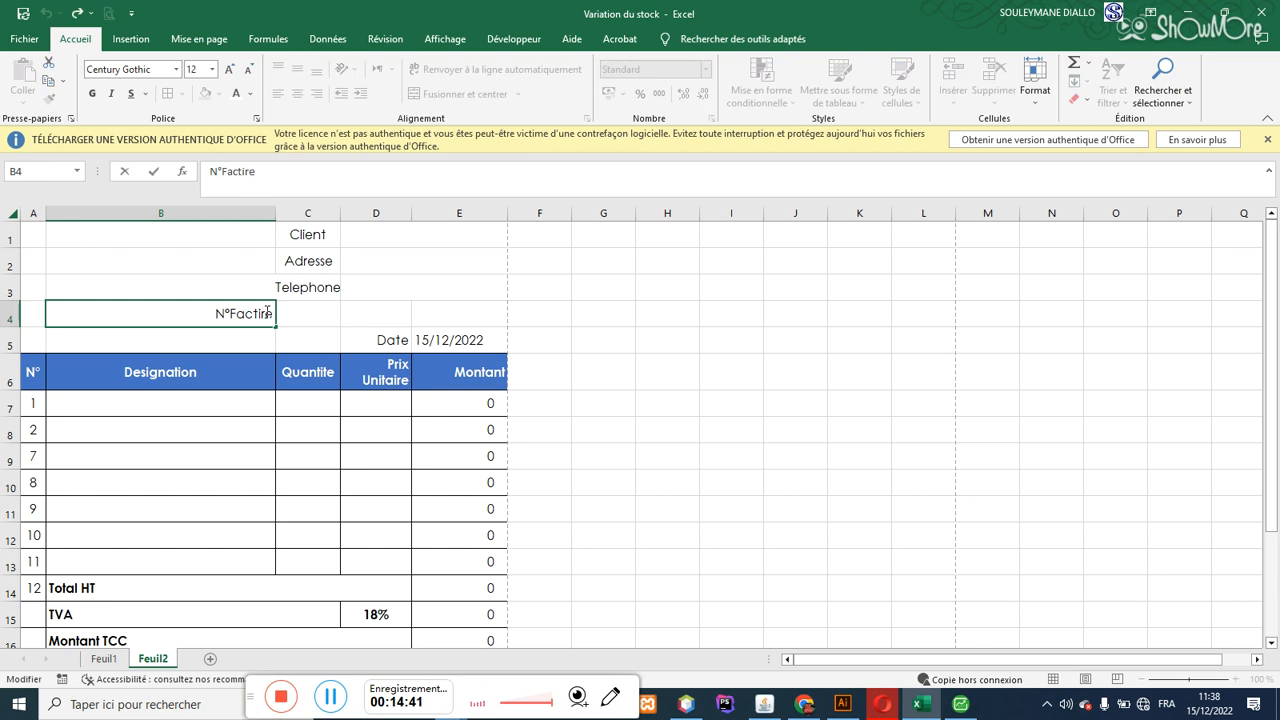
pyautogui.press('BackSpace')
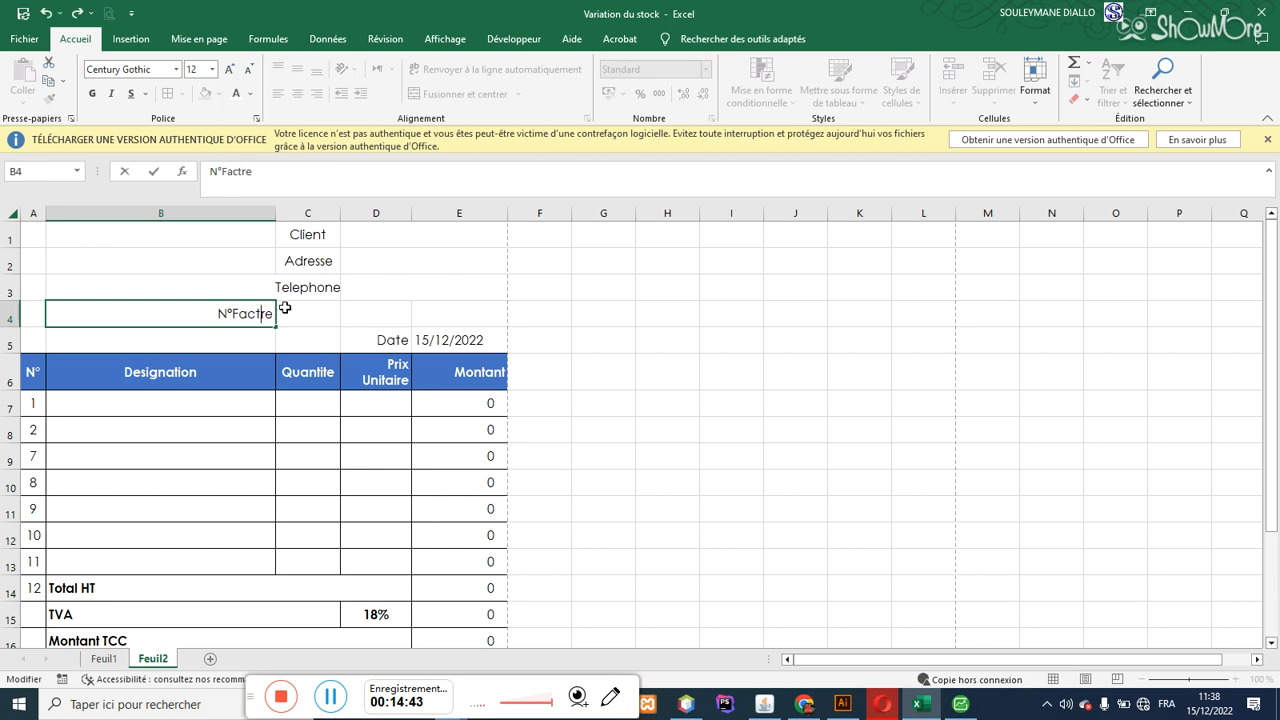
pyautogui.write('u')
pyautogui.click(285, 308)
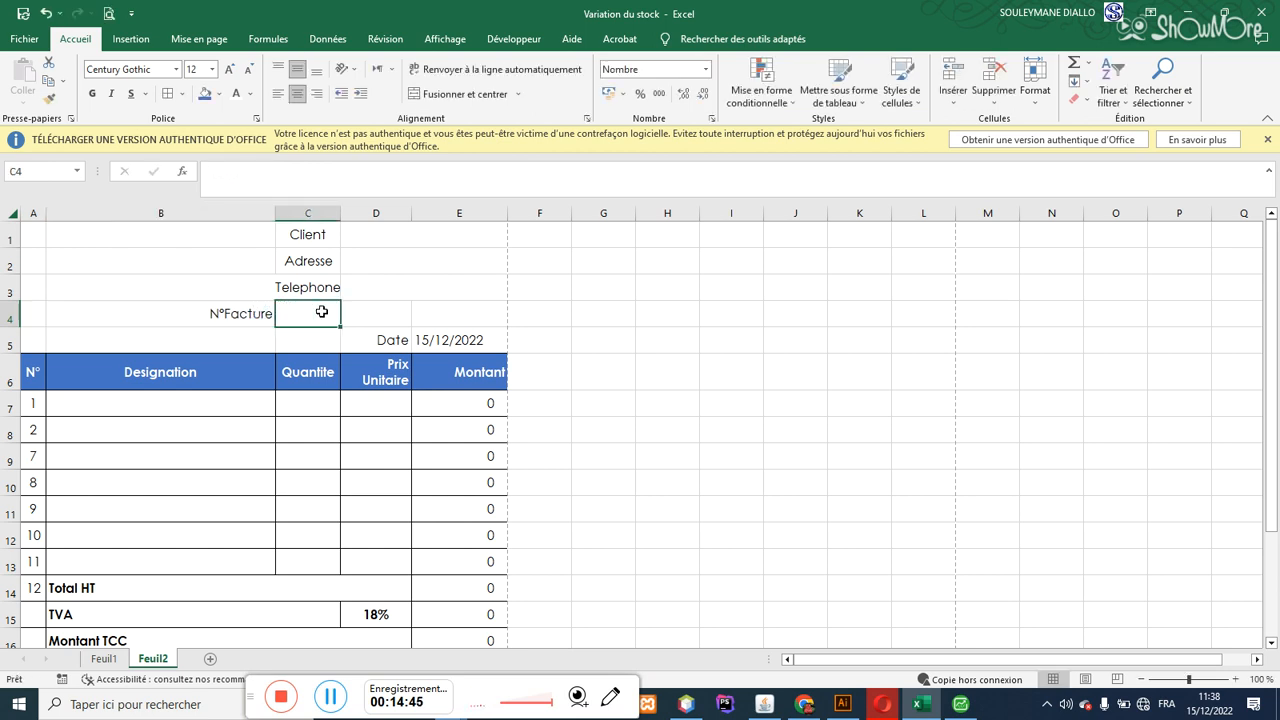
pyautogui.write('0001')
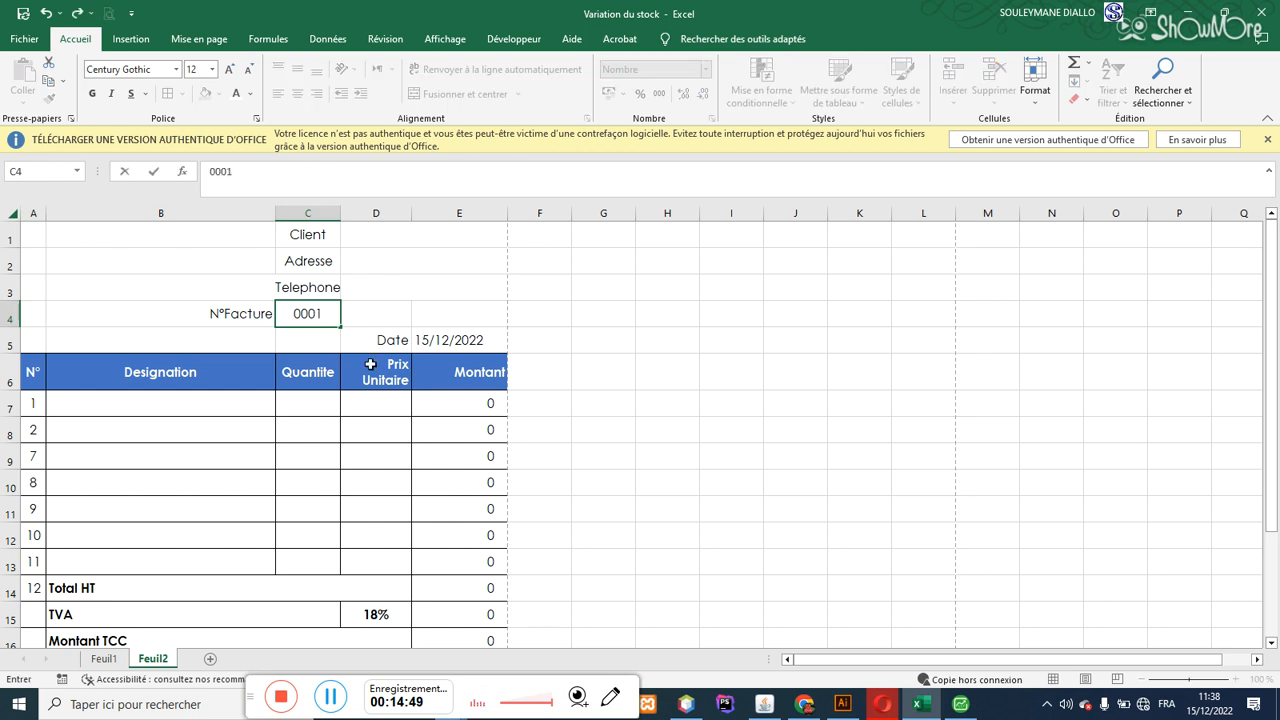
pyautogui.click(435, 420)
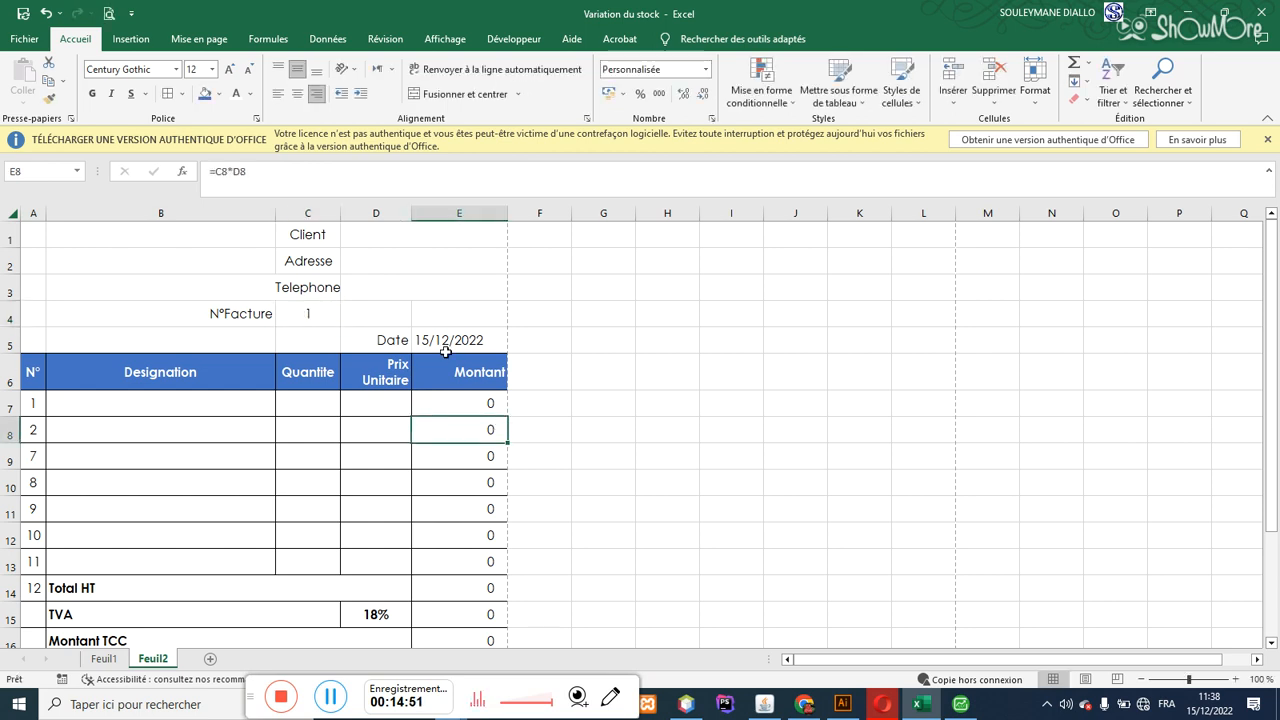
# Step: Insert a blank row above the N°Facture row and reduce the new row's height to about half
pyautogui.click(246, 318)
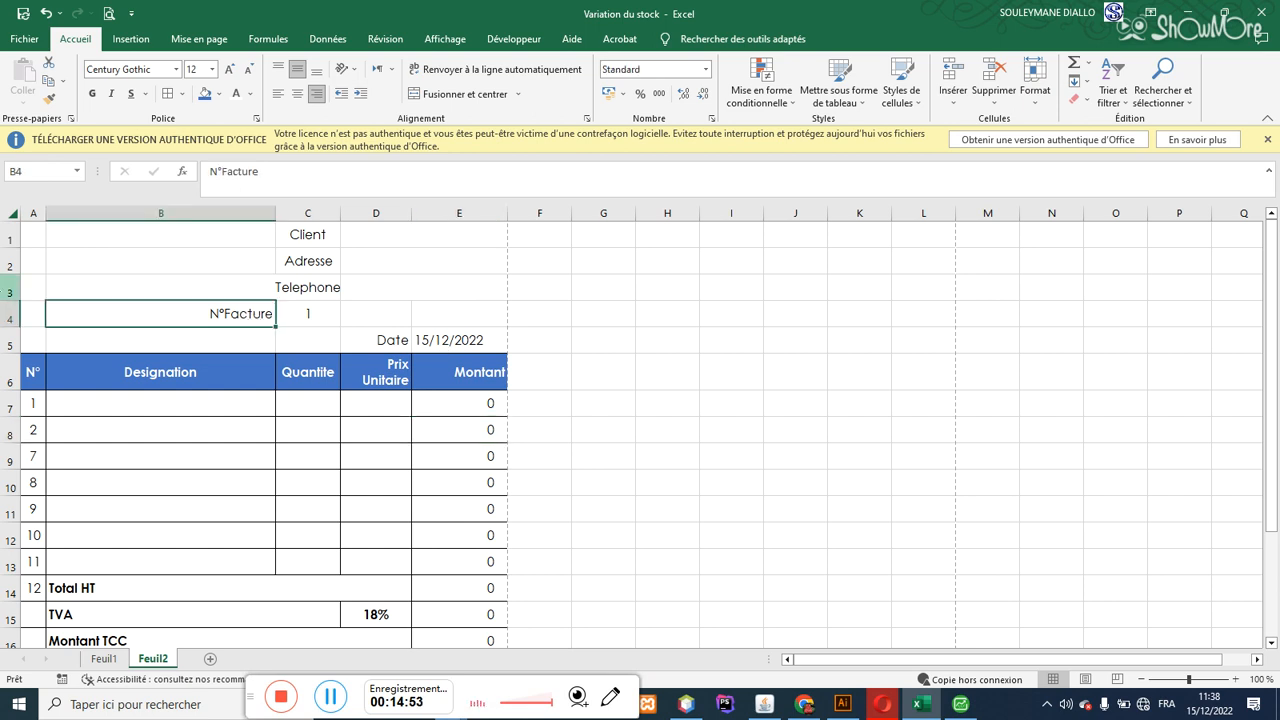
pyautogui.click(12, 314)
pyautogui.rightClick(14, 316)
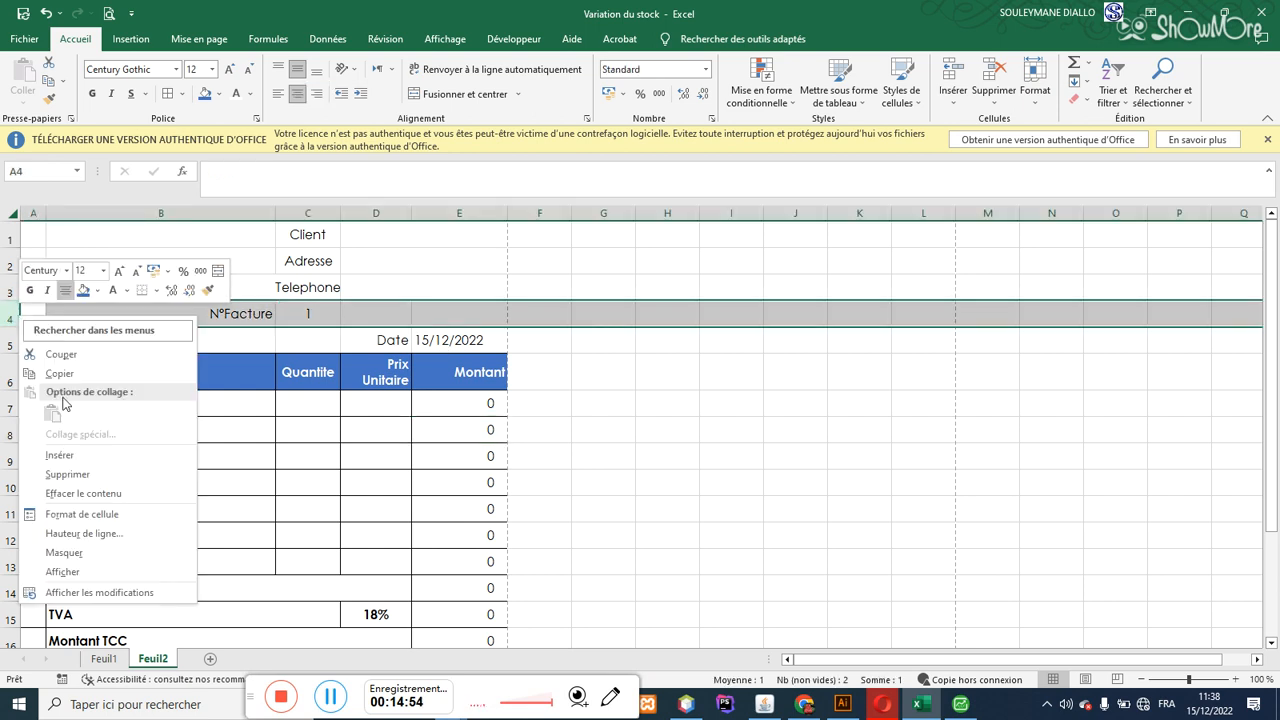
pyautogui.click(72, 454)
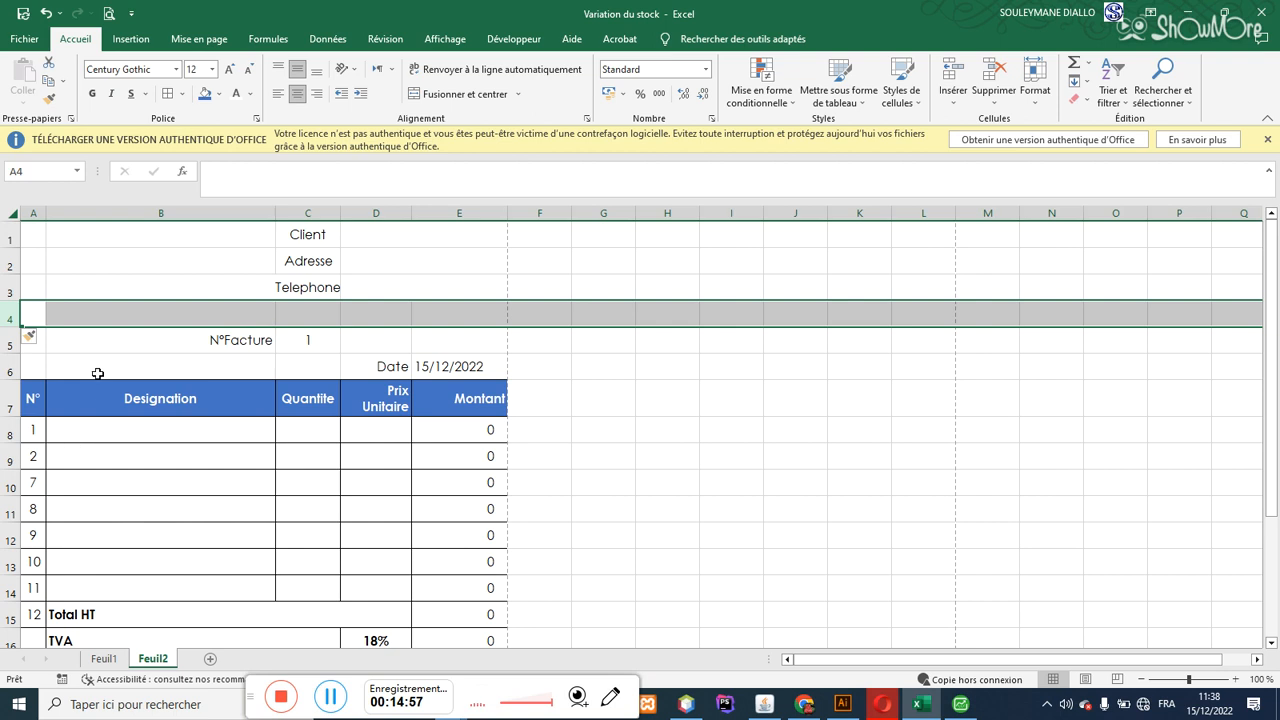
pyautogui.moveTo(20, 327); pyautogui.dragTo(20, 316)
pyautogui.click(217, 327)
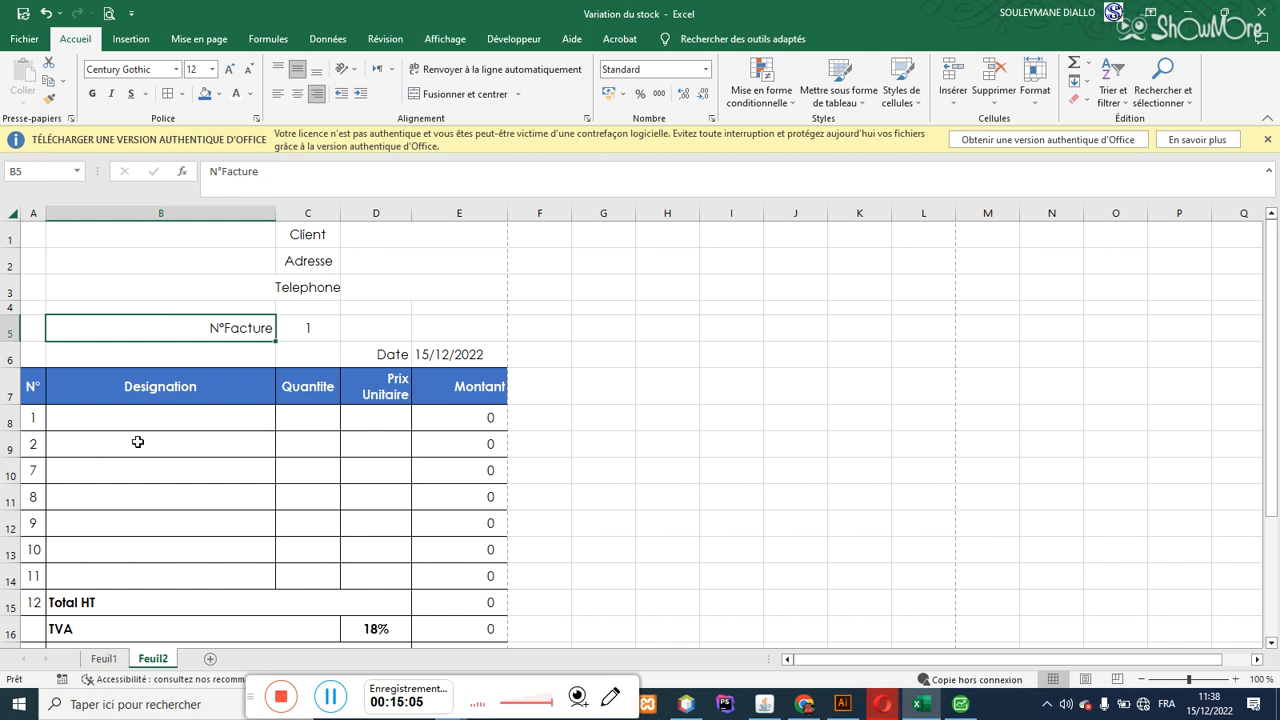
# Step: Center the Prix Unitaire header in D7 horizontally
pyautogui.moveTo(1272, 300); pyautogui.dragTo(1272, 344)
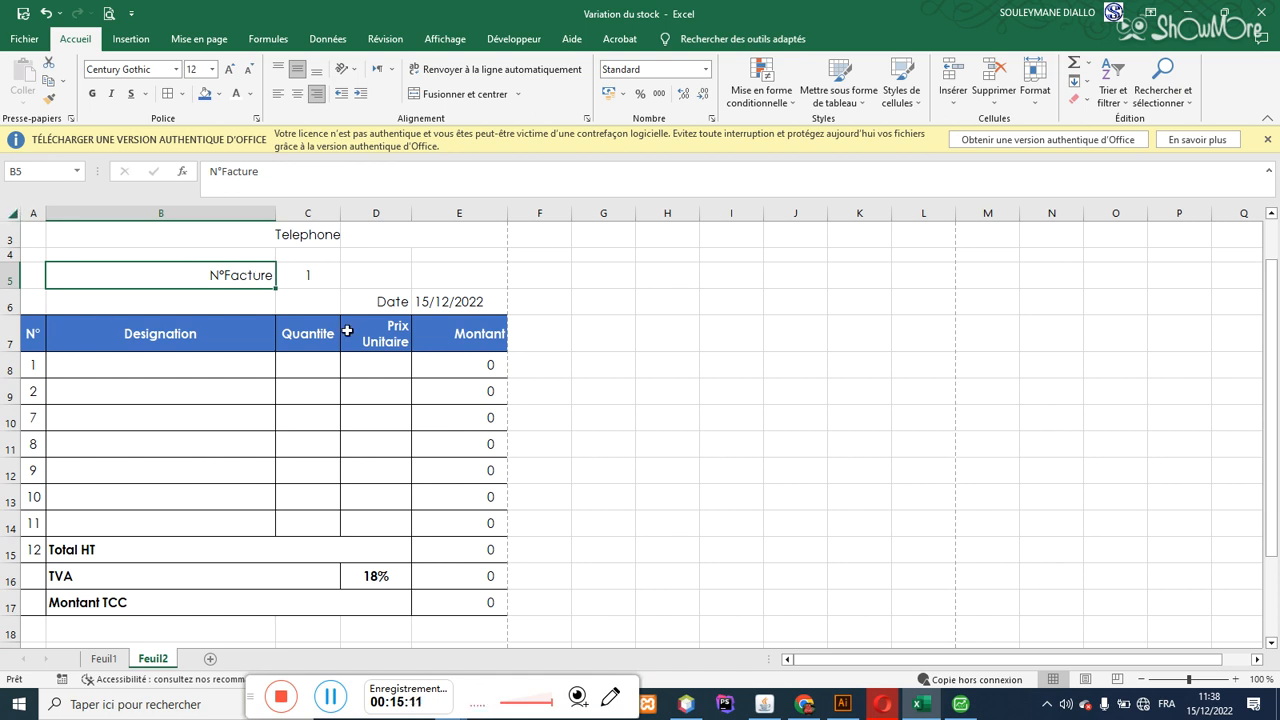
pyautogui.click(396, 333)
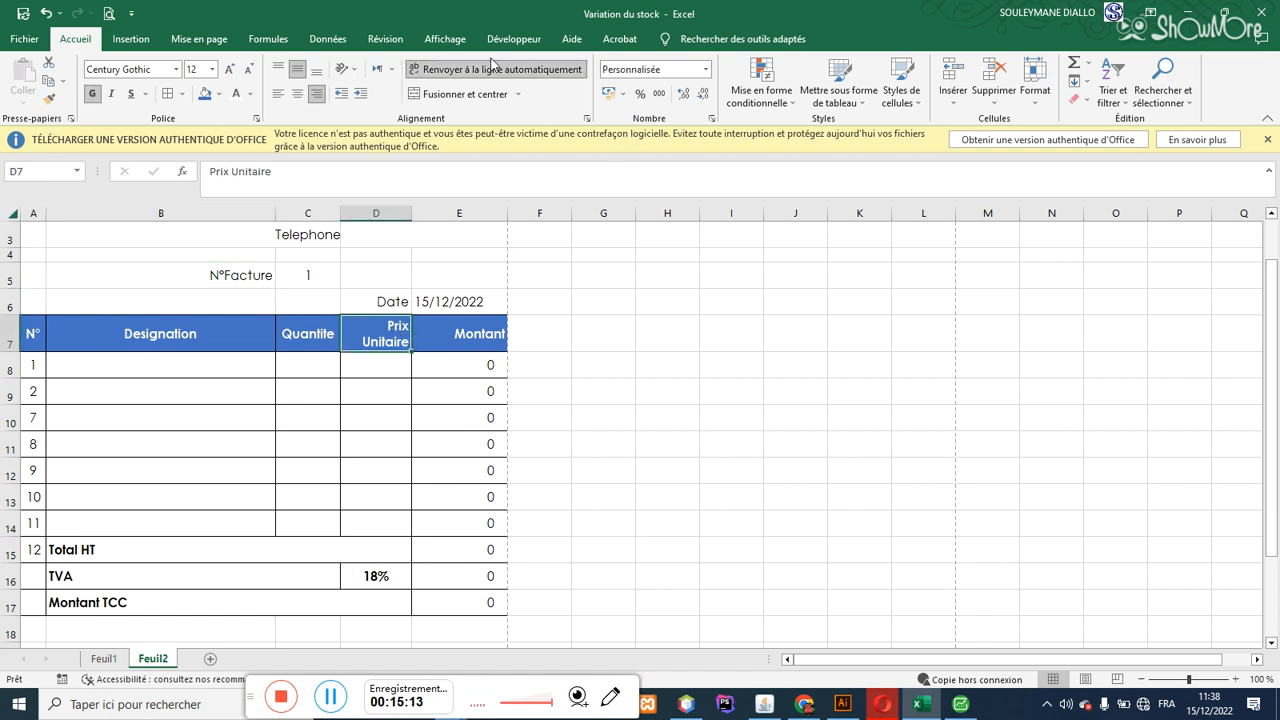
pyautogui.click(297, 94)
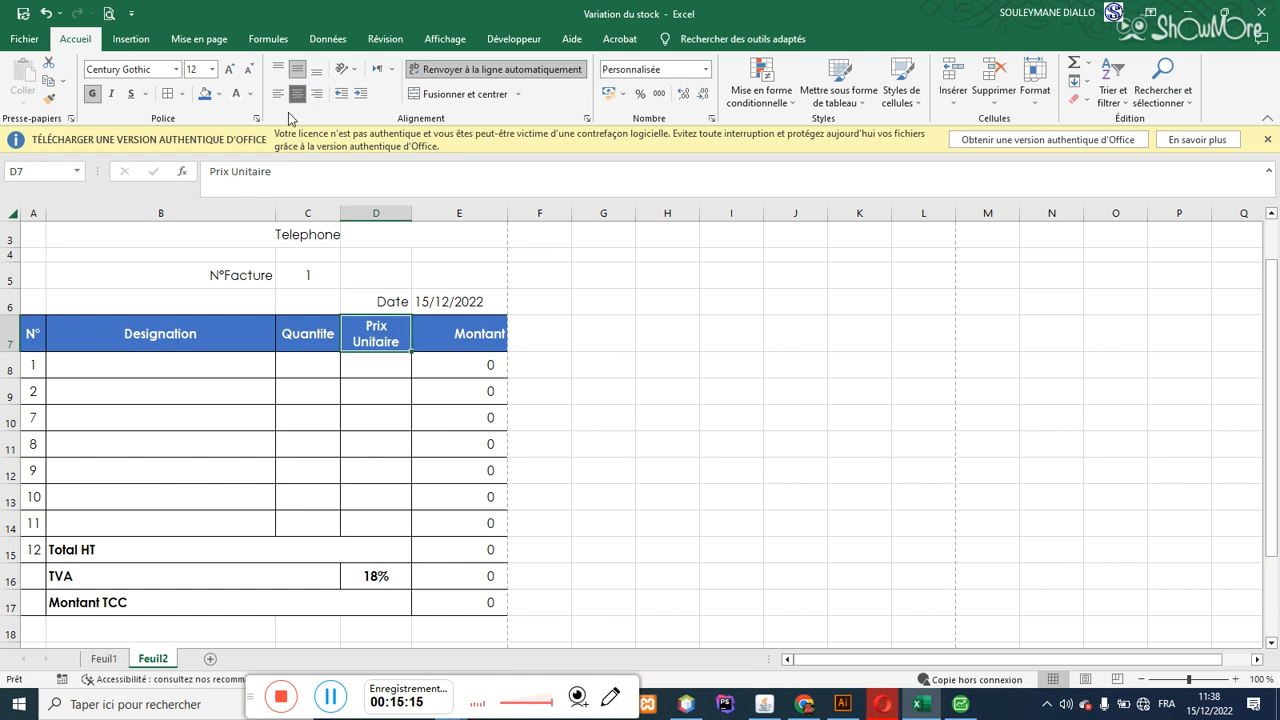
# Step: Enter Clavier as the first item's designation in B8 and left-align the Designation cells B8:B14
pyautogui.click(155, 367)
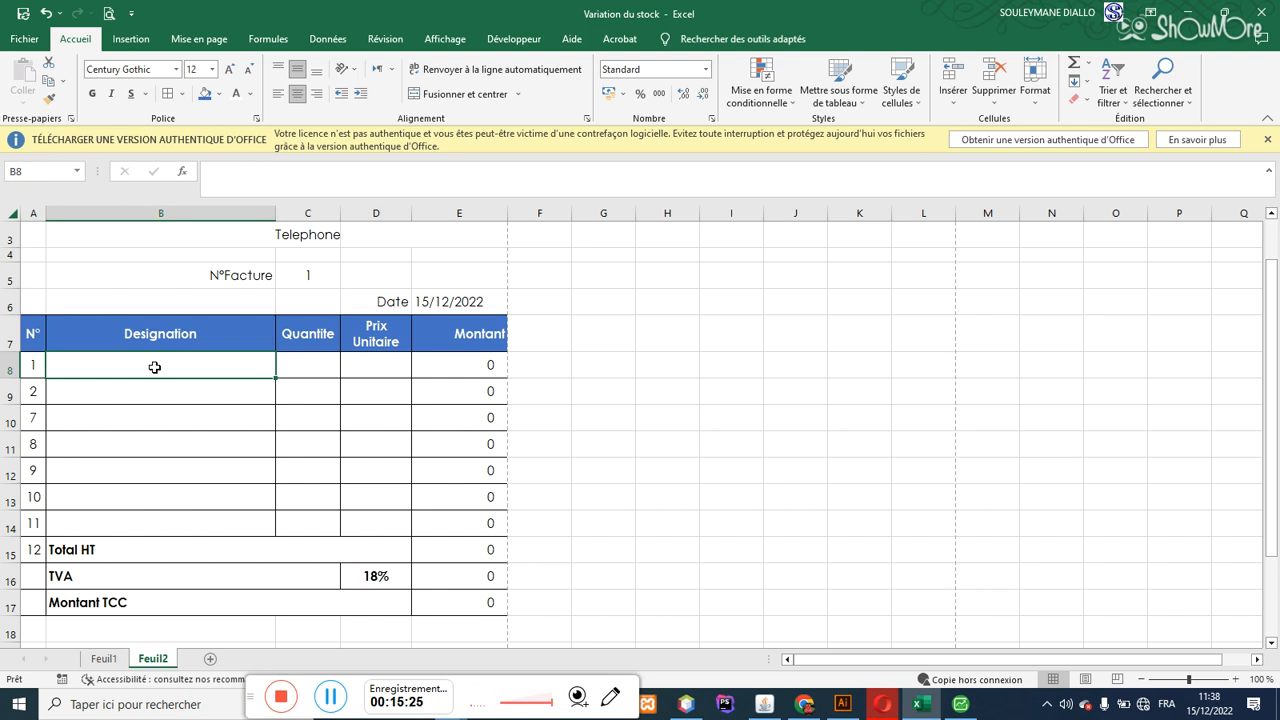
pyautogui.write('Clavier')
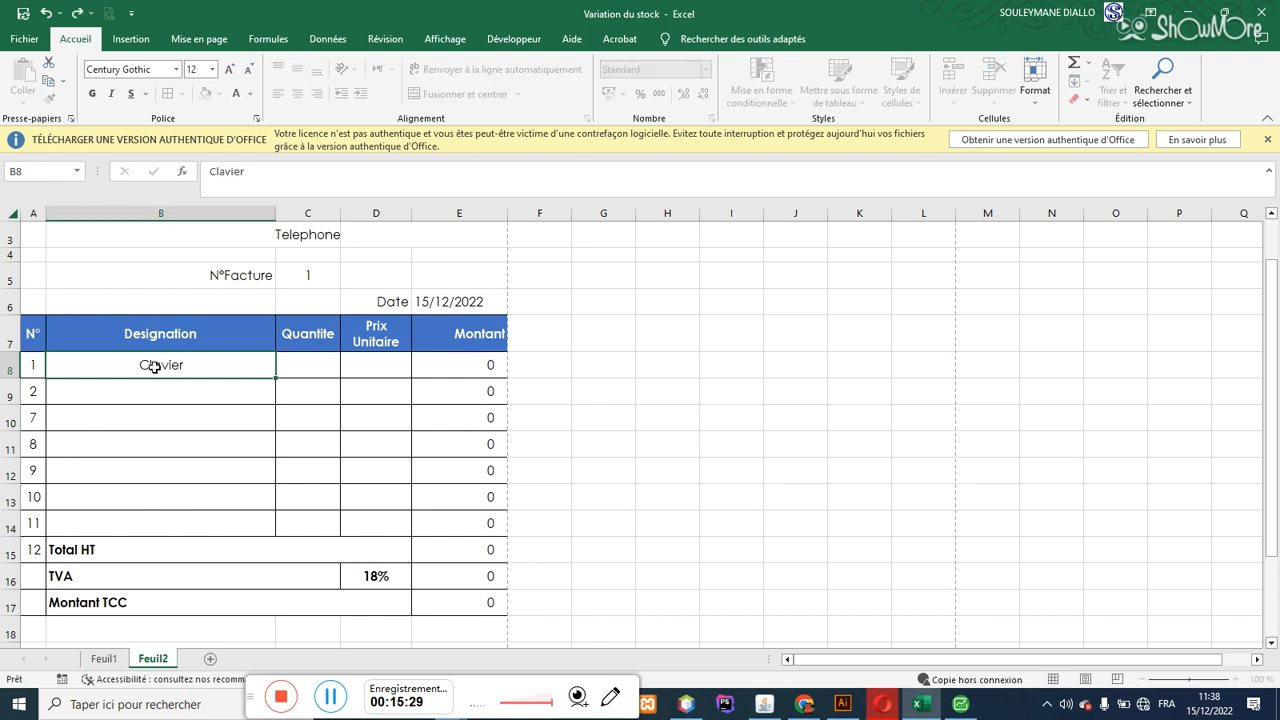
pyautogui.press('Tab')
pyautogui.moveTo(155, 366); pyautogui.dragTo(168, 514)
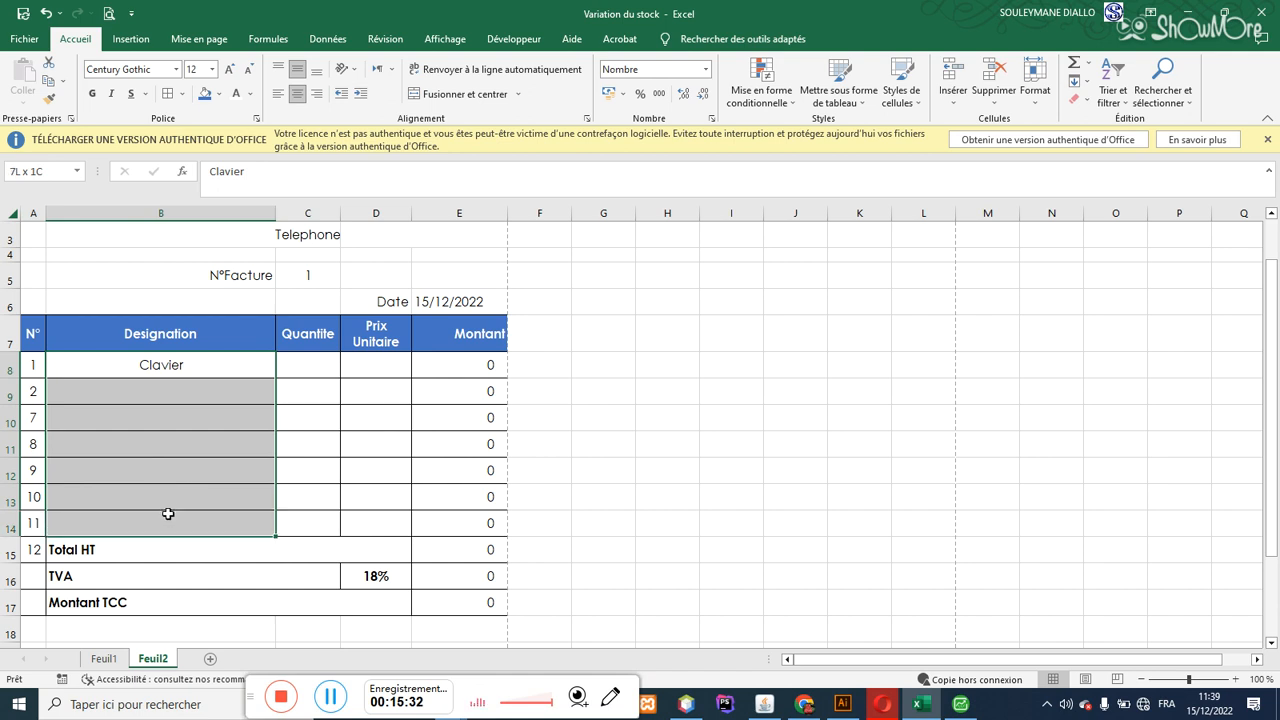
pyautogui.click(278, 93)
# Step: Enter a quantity of 5 and a unit price of 60000 for the Clavier item
pyautogui.click(313, 372)
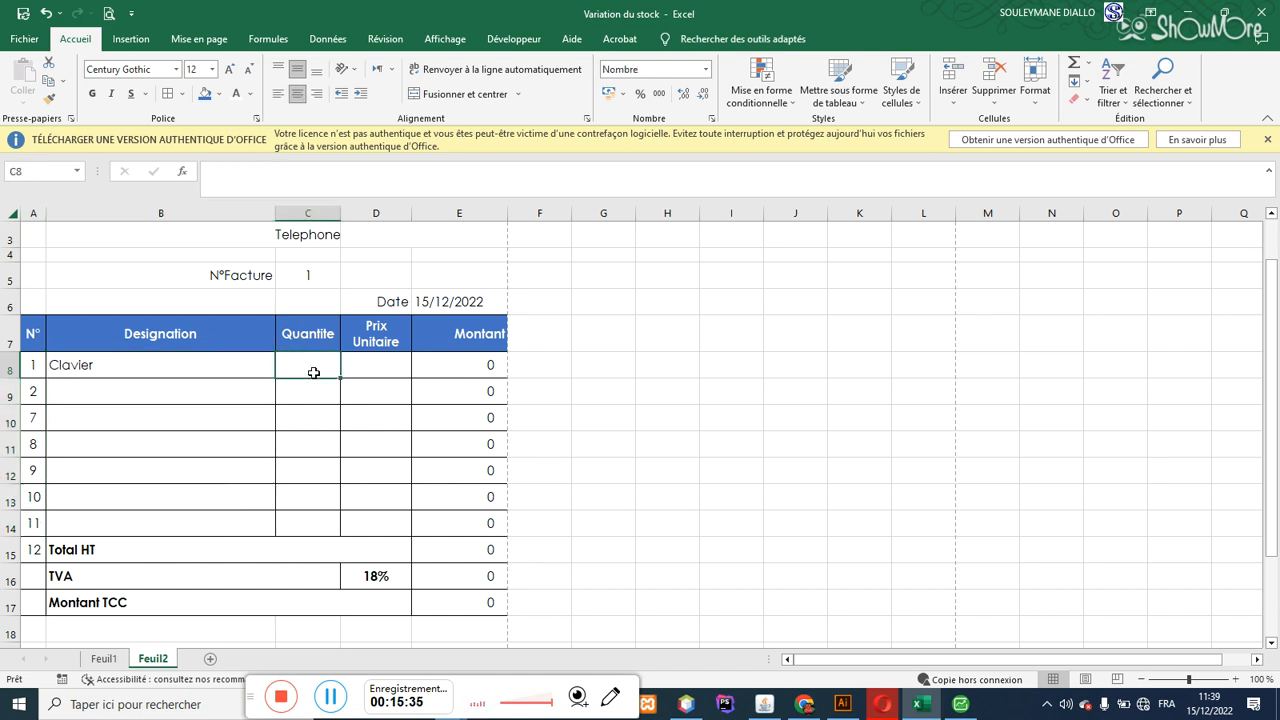
pyautogui.write('5')
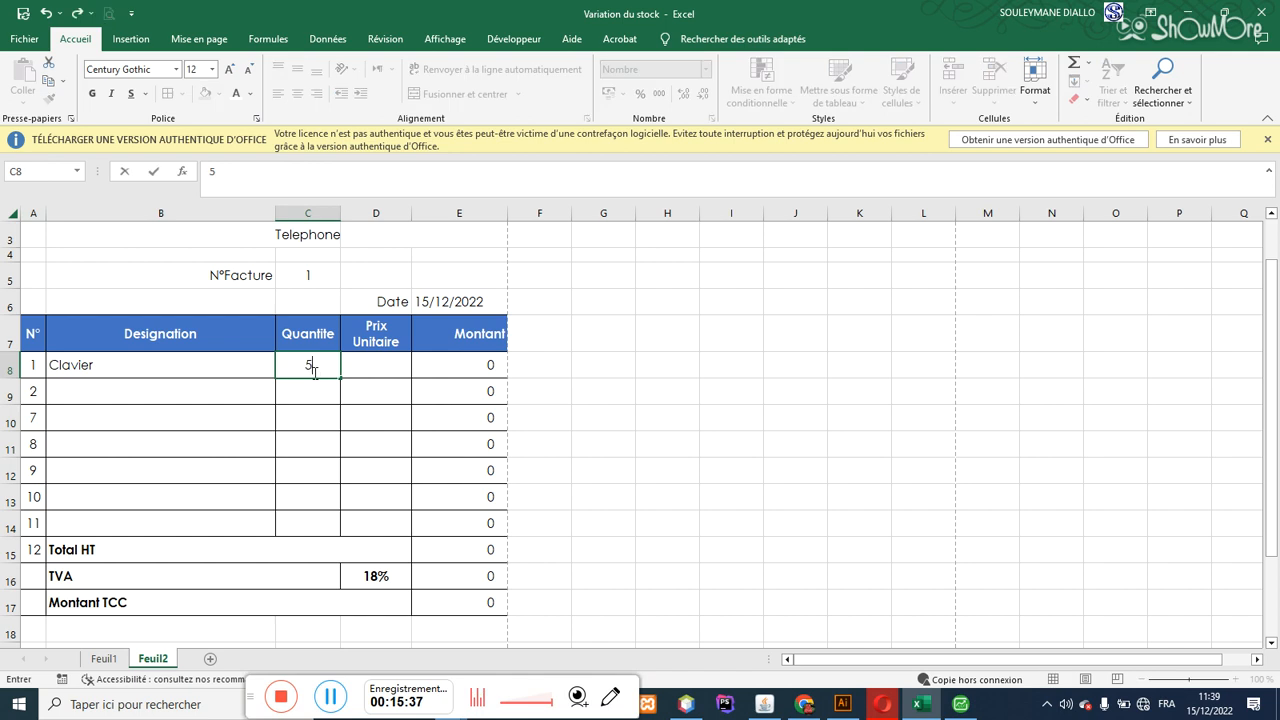
pyautogui.press('Tab')
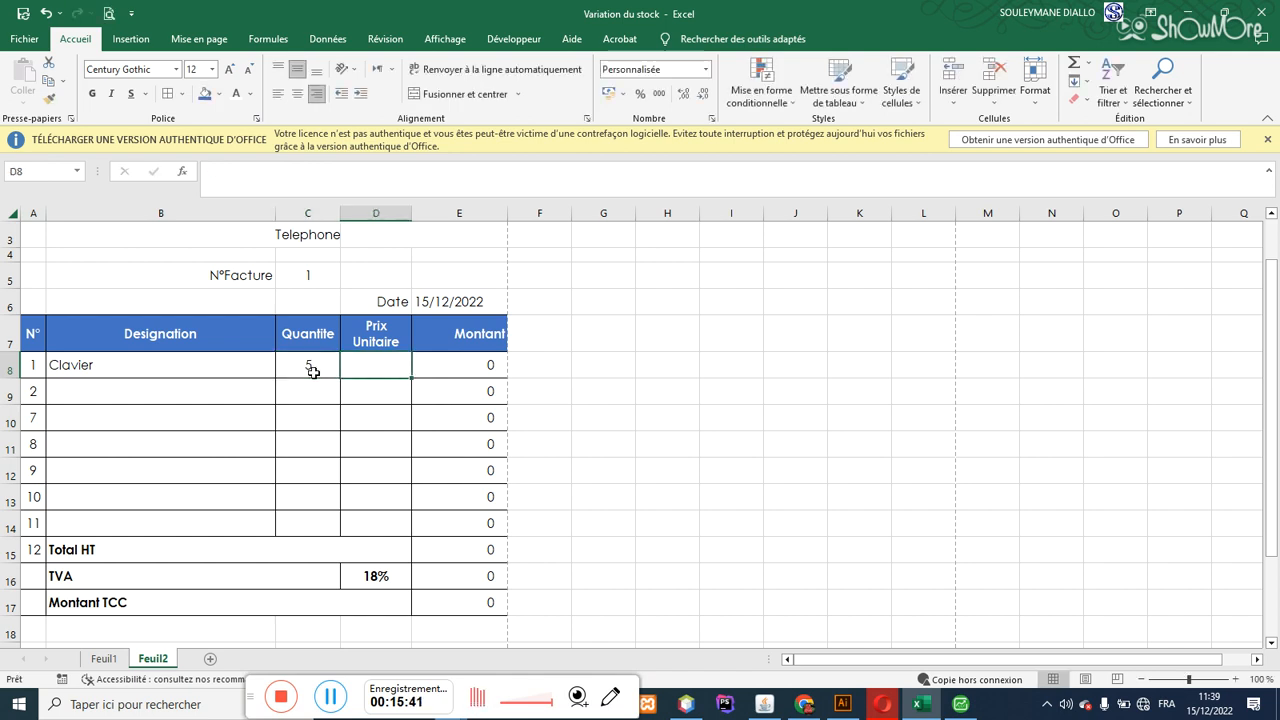
pyautogui.write('60000')
pyautogui.press('Tab')
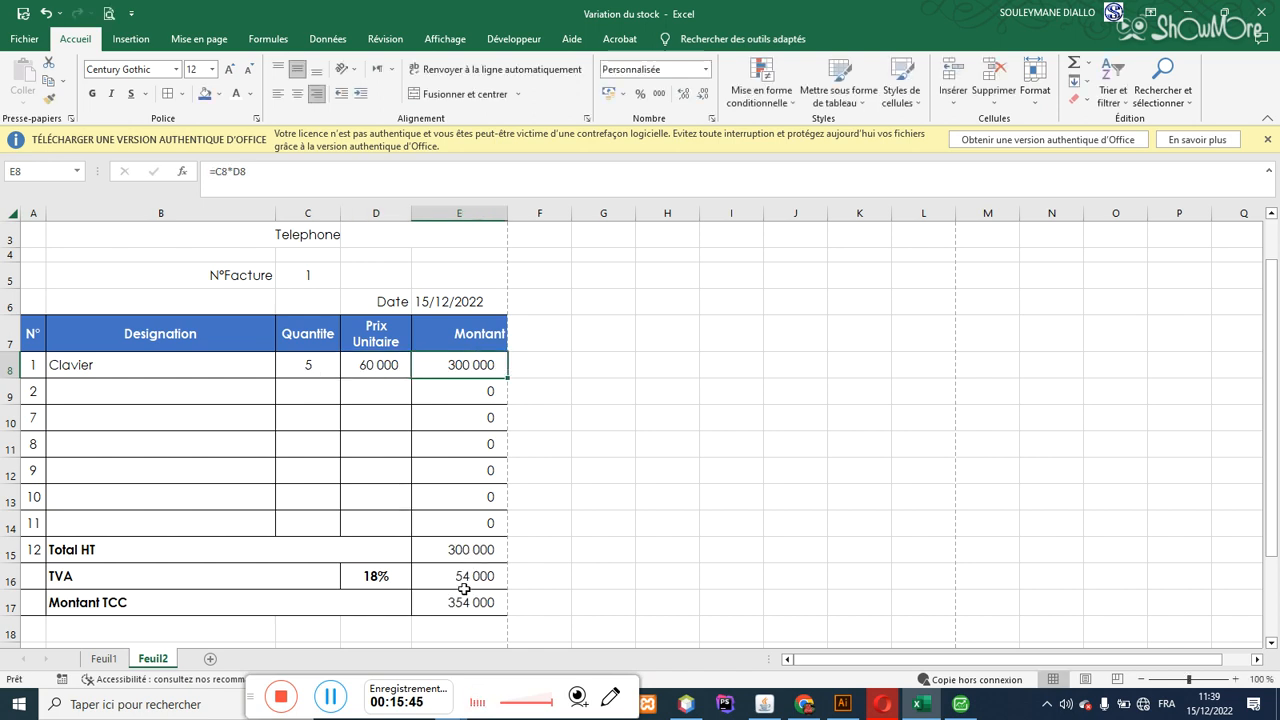
# Step: Add Souris as the second invoice item in row 9 with a quantity of 4 and a unit price of 40000
pyautogui.click(177, 395)
pyautogui.write('Souris')
pyautogui.press('Tab')
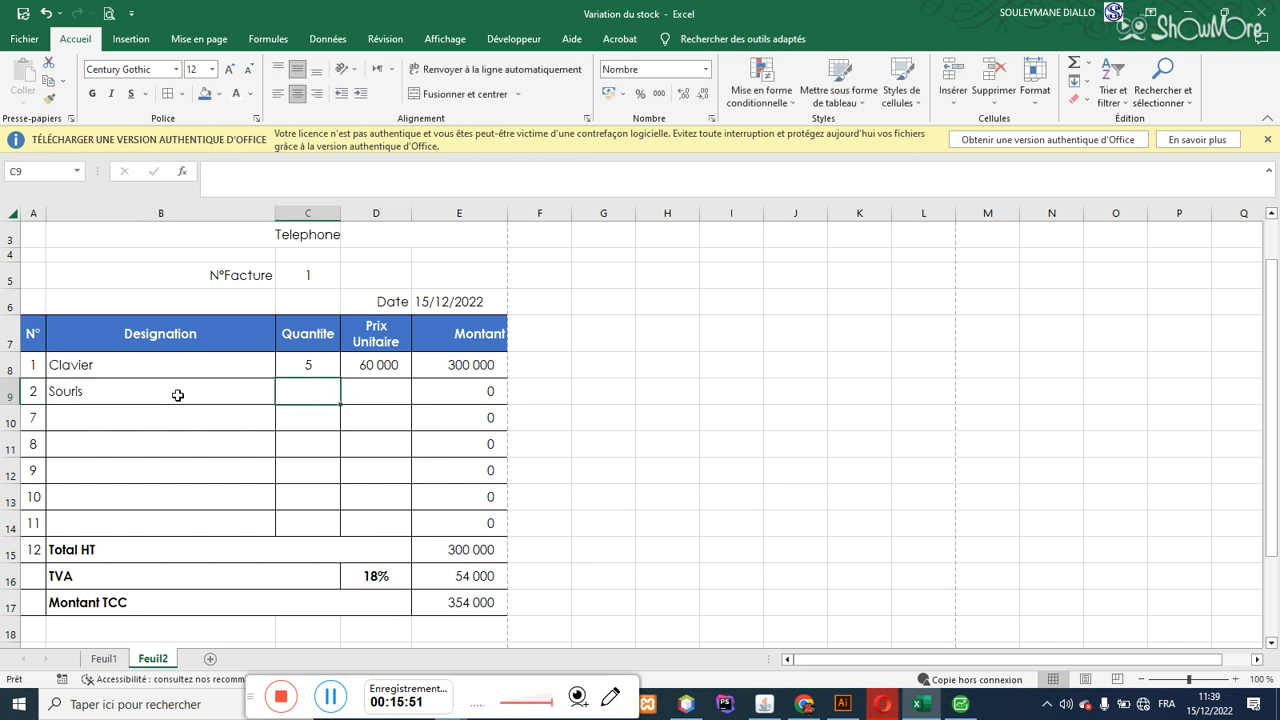
pyautogui.write('4')
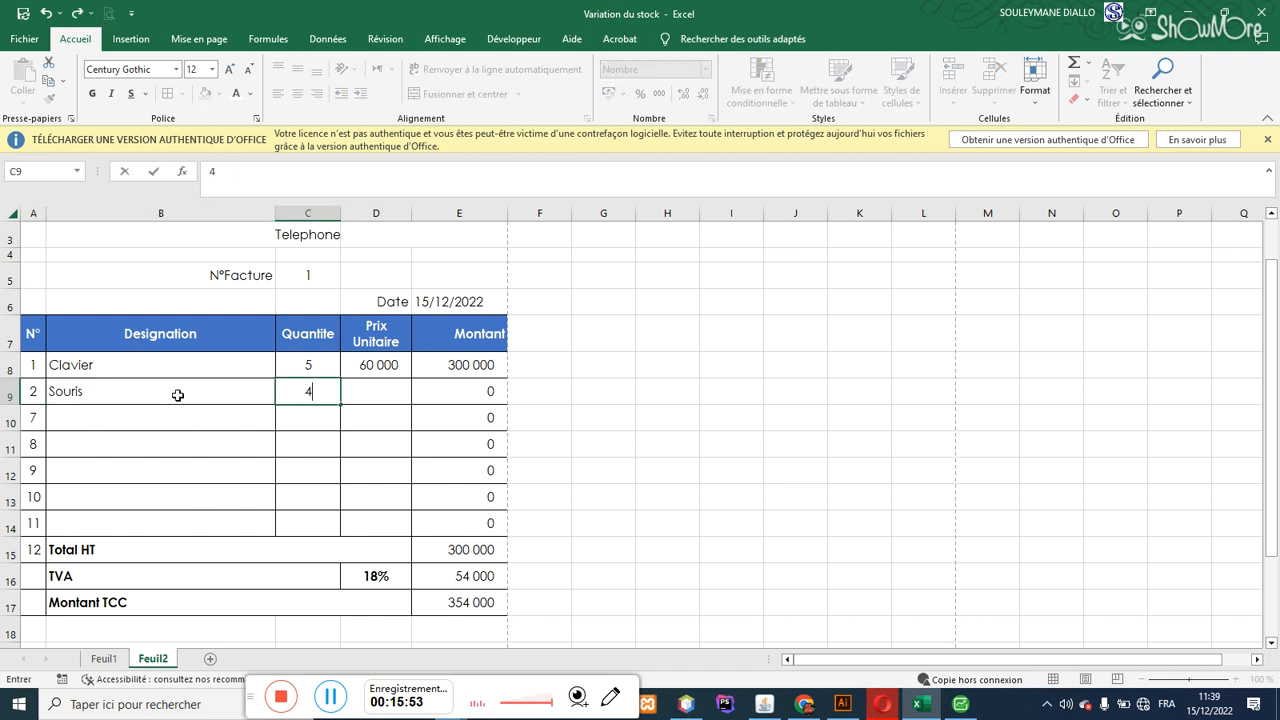
pyautogui.press('Tab')
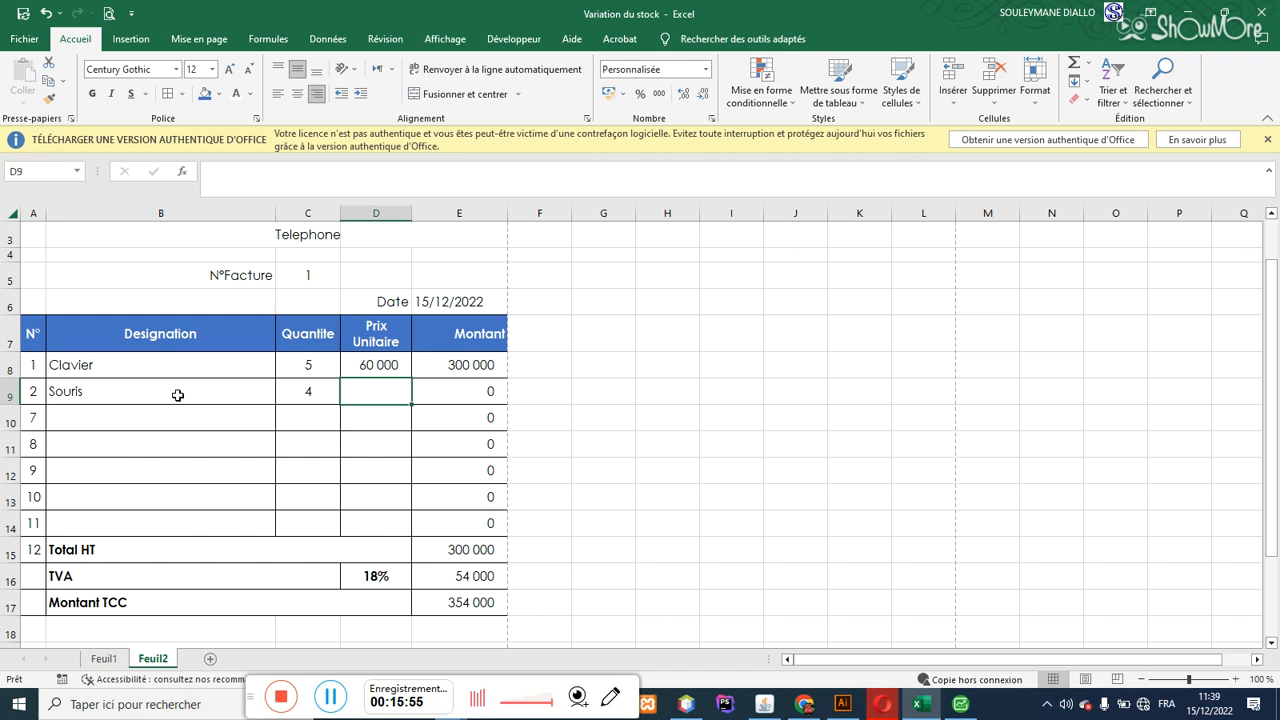
pyautogui.write('40000')
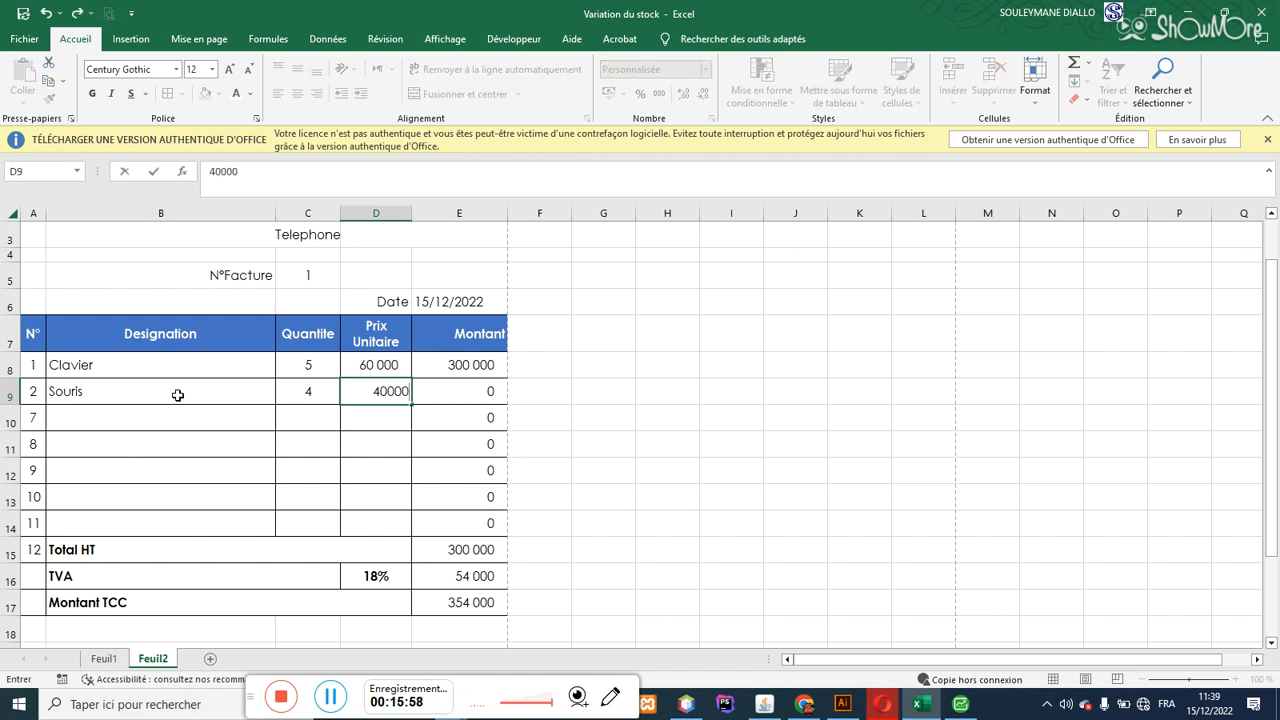
pyautogui.press('Tab')
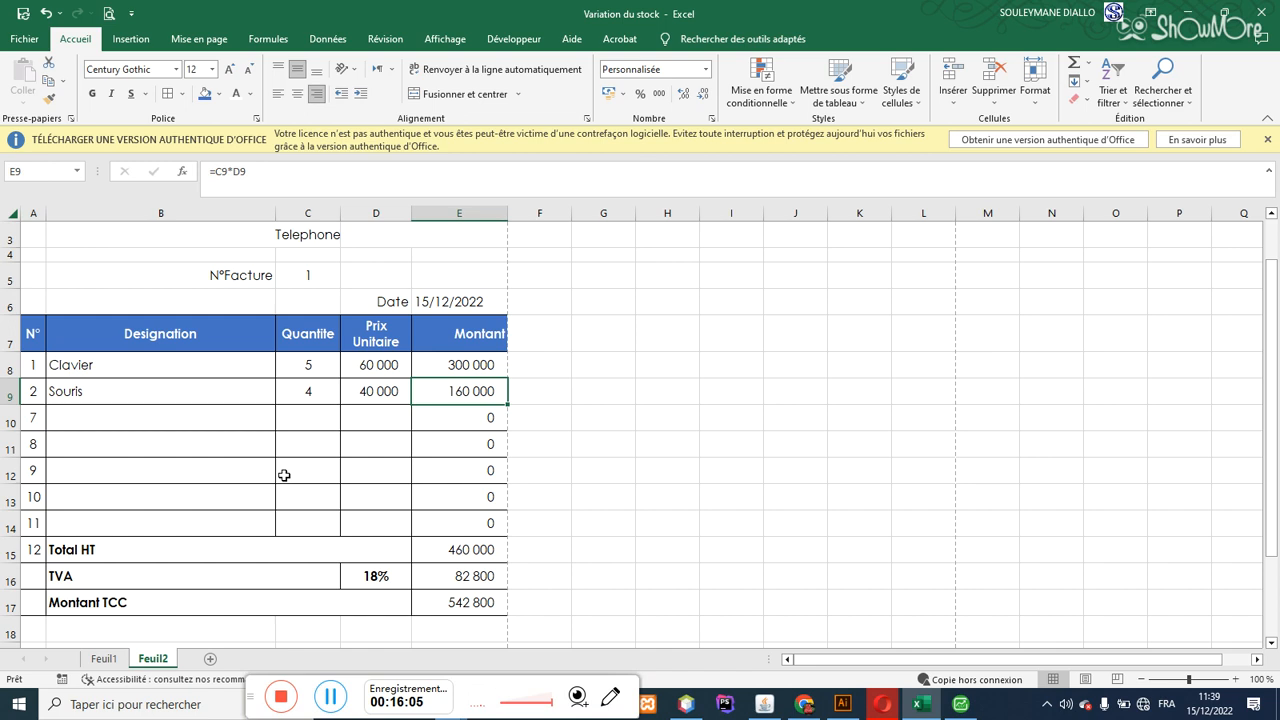
# Step: Make the Total HT, TVA and Montant TCC amounts in E15:E17 bold
pyautogui.moveTo(1276, 458); pyautogui.dragTo(1260, 477)
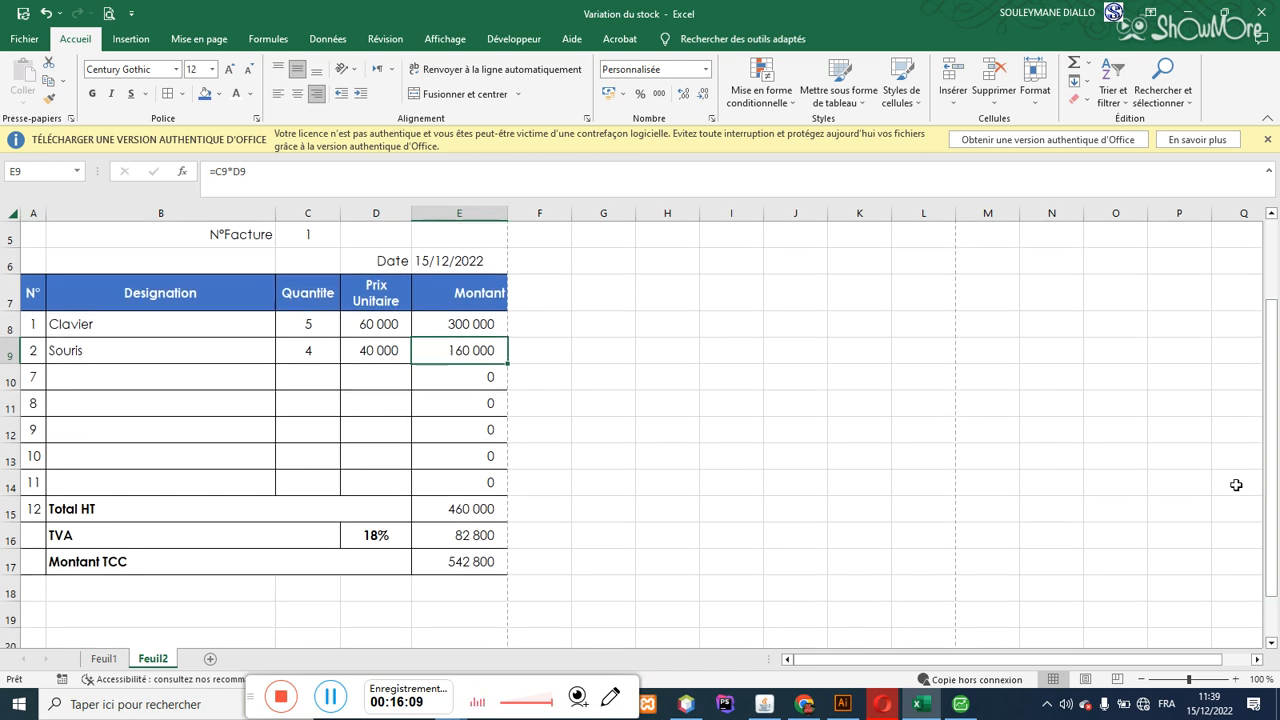
pyautogui.click(447, 505)
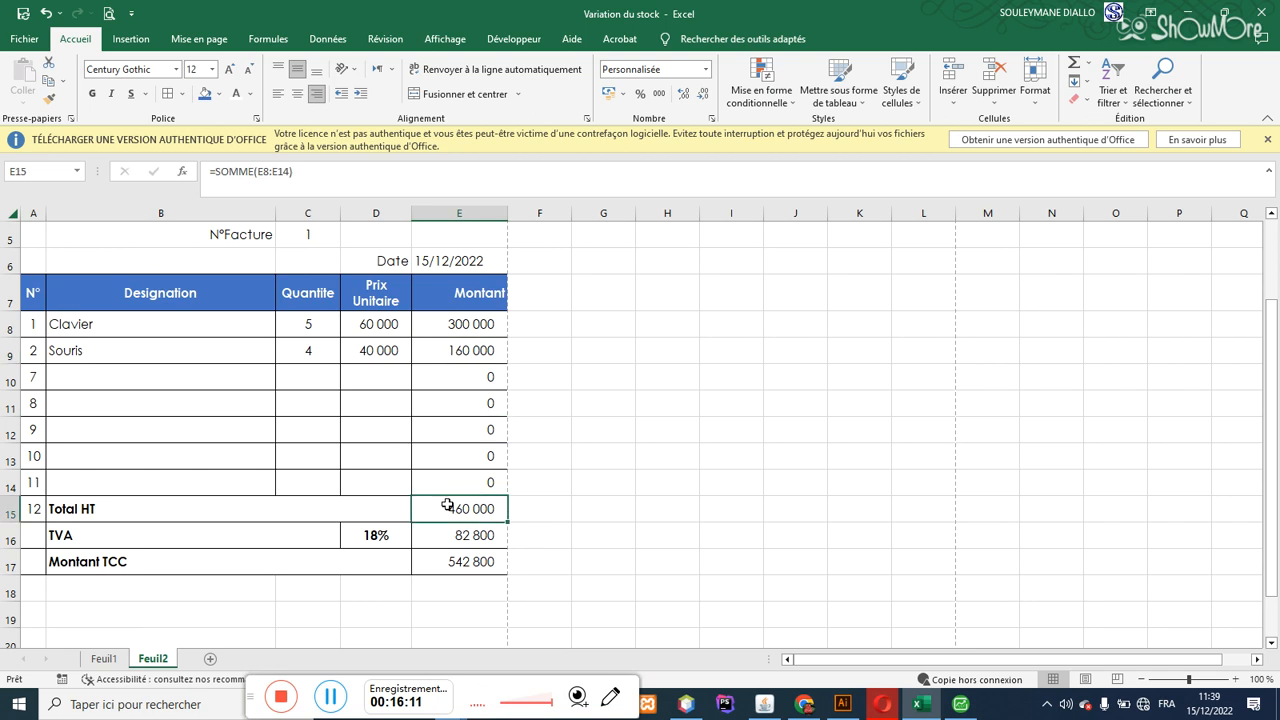
pyautogui.moveTo(447, 505); pyautogui.dragTo(460, 562)
pyautogui.click(92, 93)
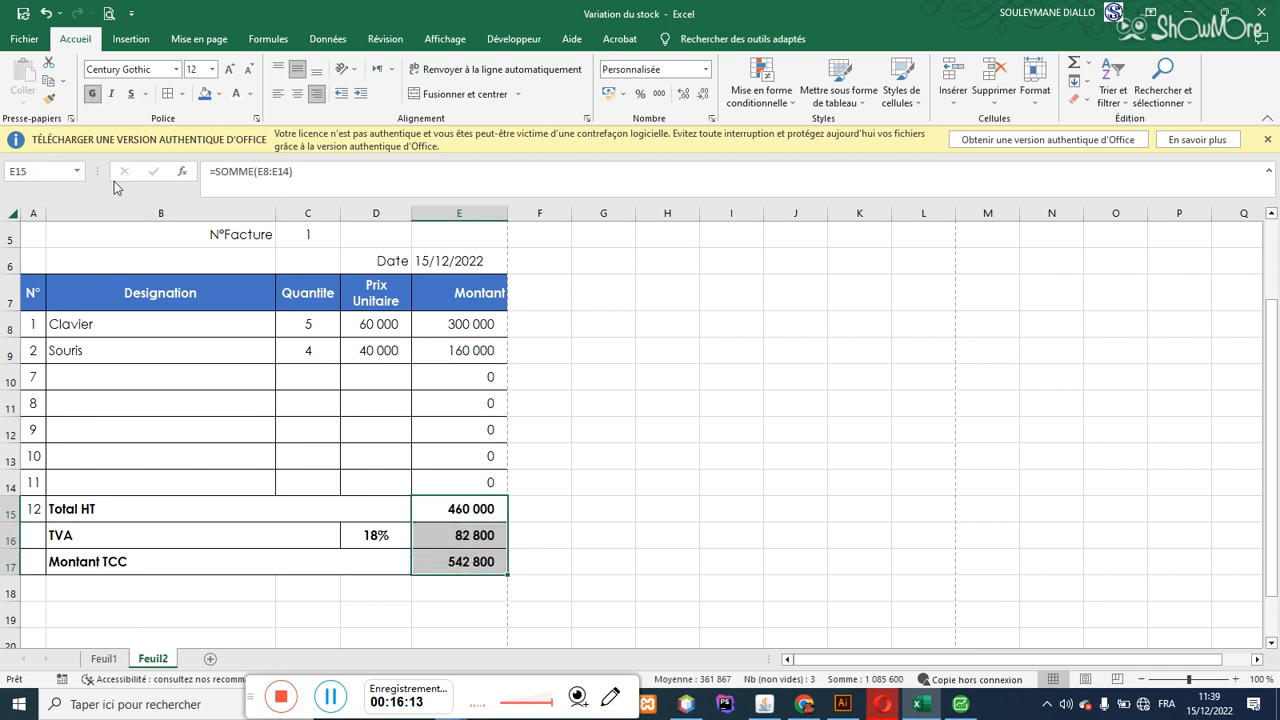
pyautogui.click(470, 512)
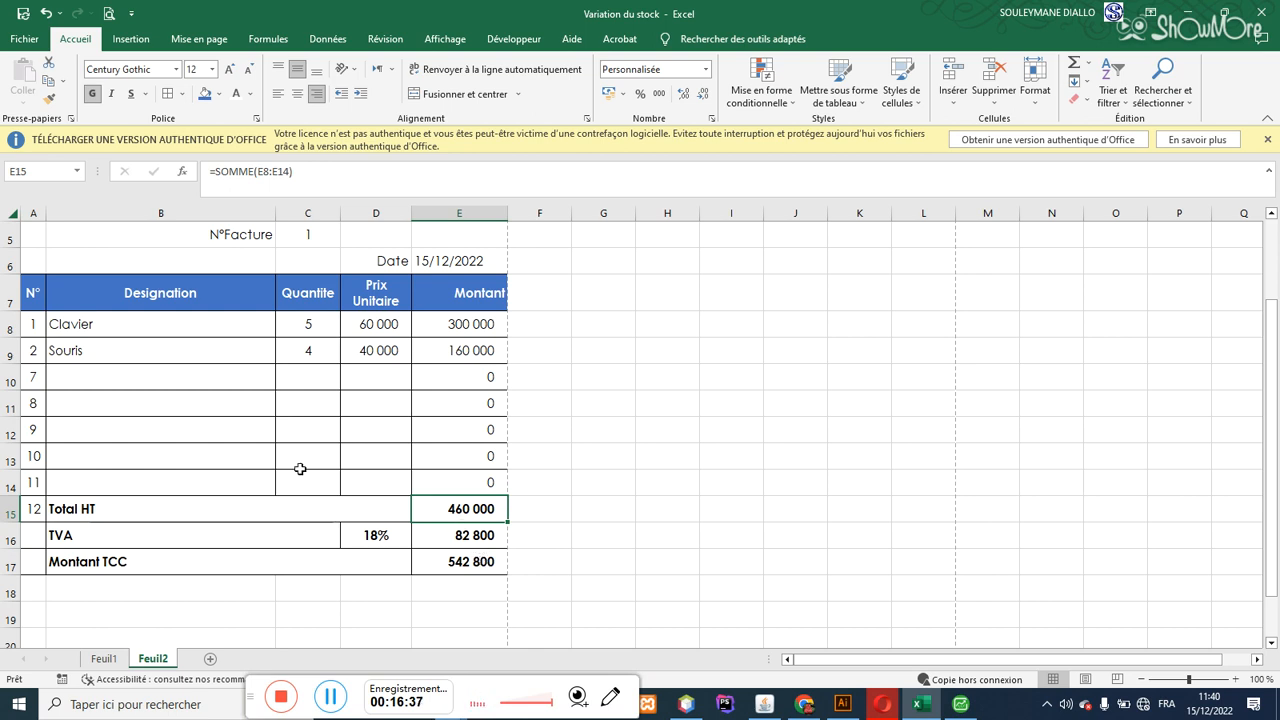
# Step: Renumber the N° column consecutively from 1 to 10 in A8:A17
pyautogui.click(33, 512)
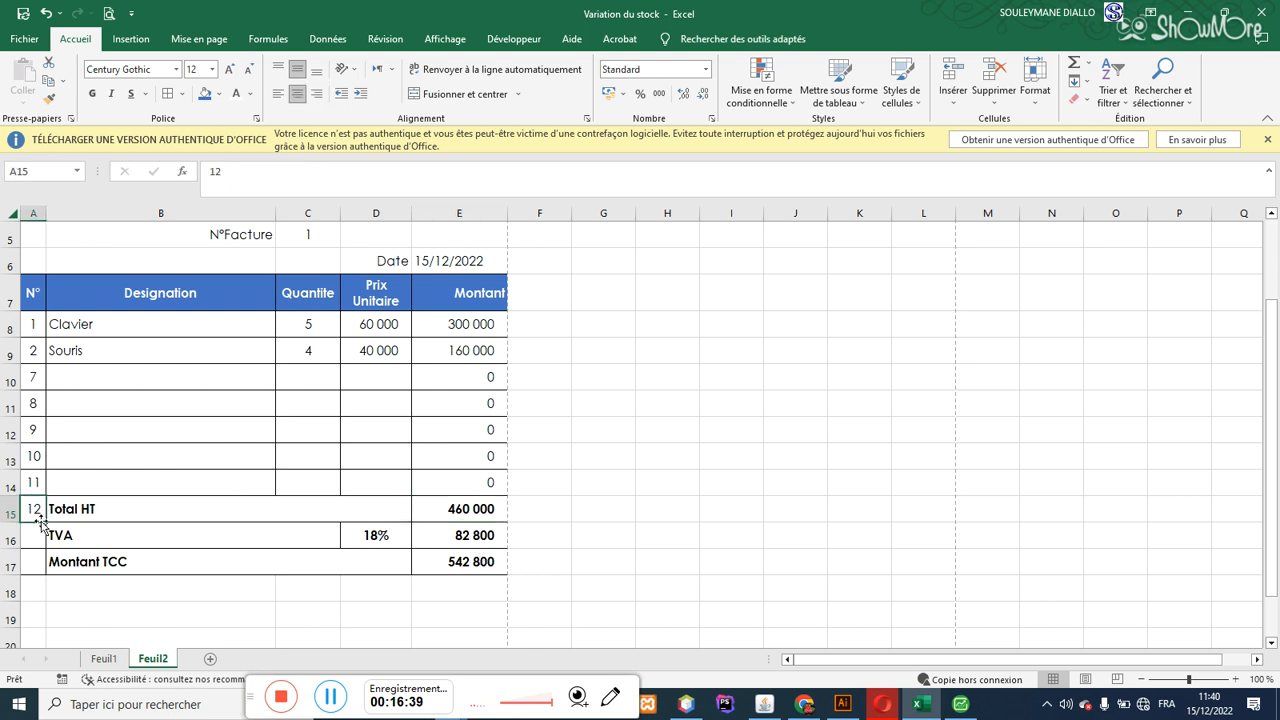
pyautogui.moveTo(43, 522); pyautogui.dragTo(45, 545)
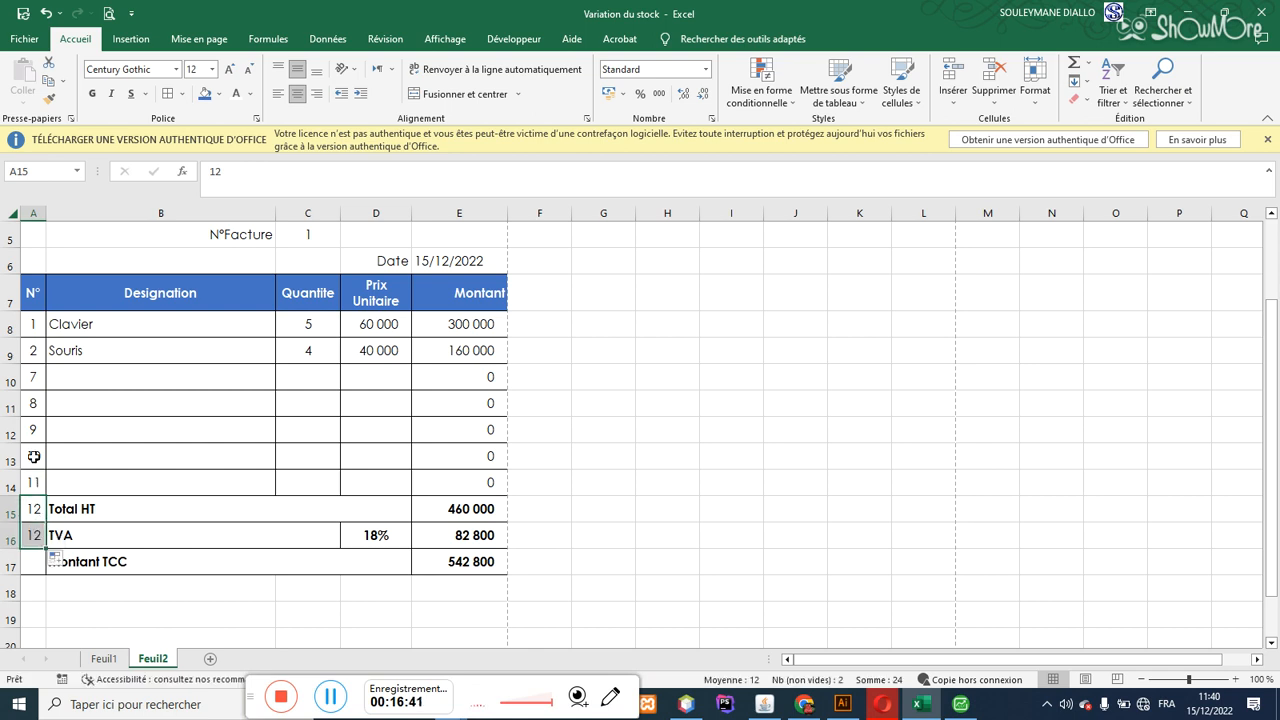
pyautogui.moveTo(42, 403); pyautogui.dragTo(36, 438)
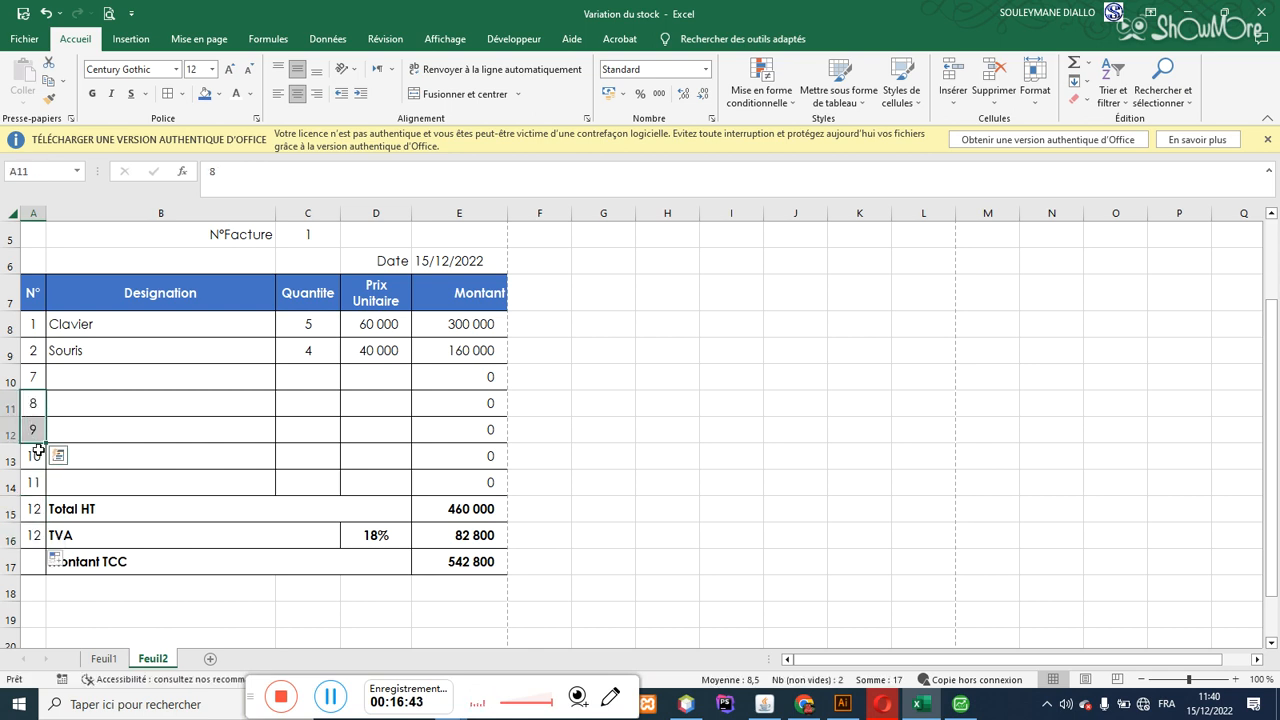
pyautogui.moveTo(34, 324); pyautogui.dragTo(40, 565)
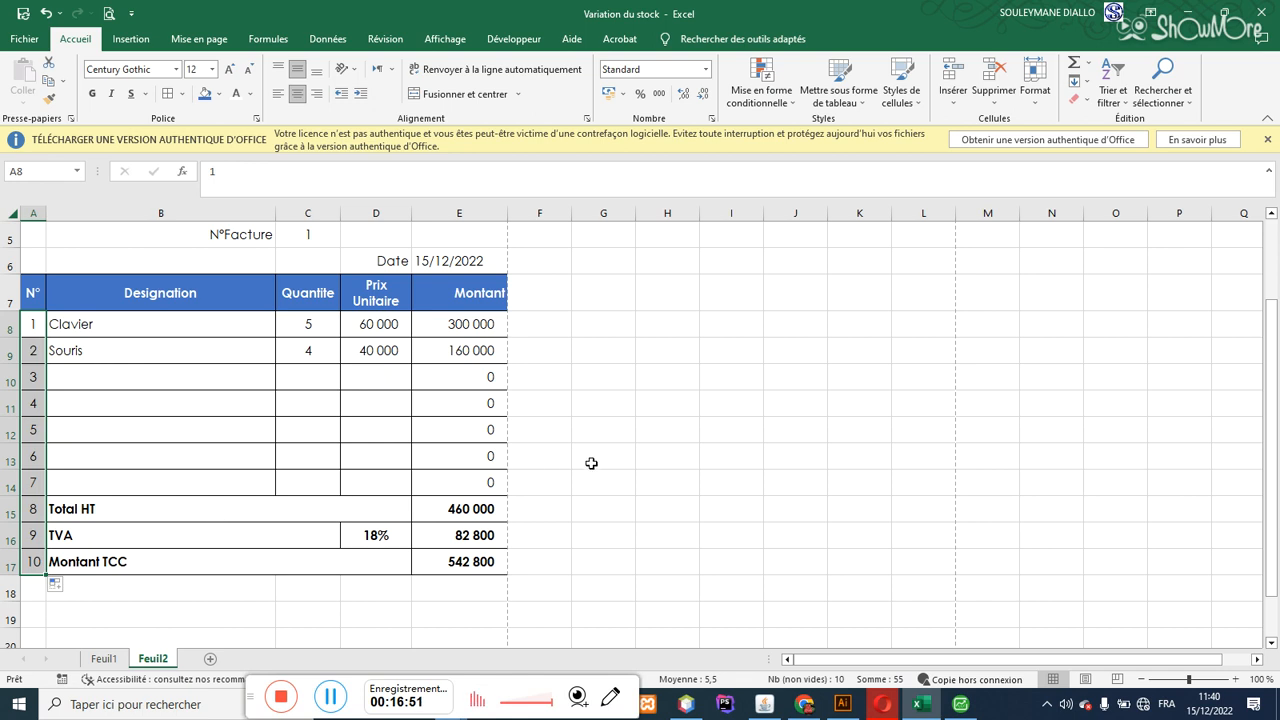
pyautogui.click(666, 348)
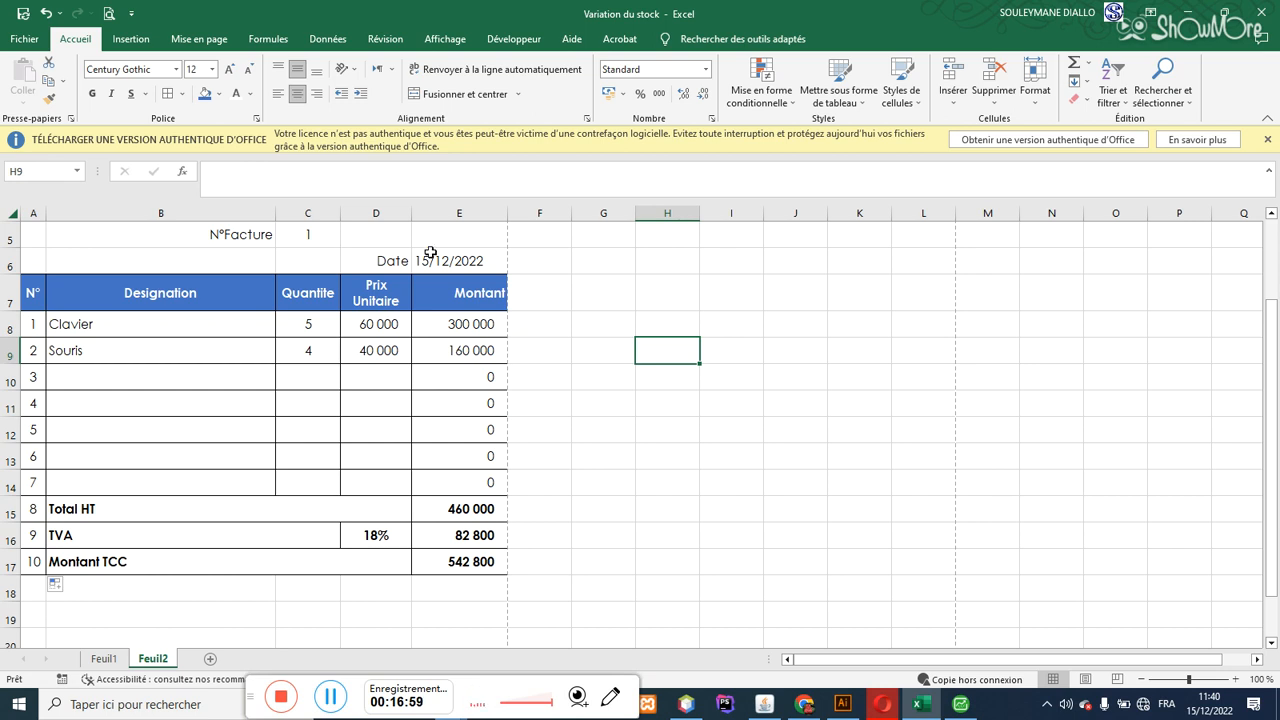
# Step: Enter the purchase account numbers 601, 445 and 401 in cells H8 to H10
pyautogui.click(662, 321)
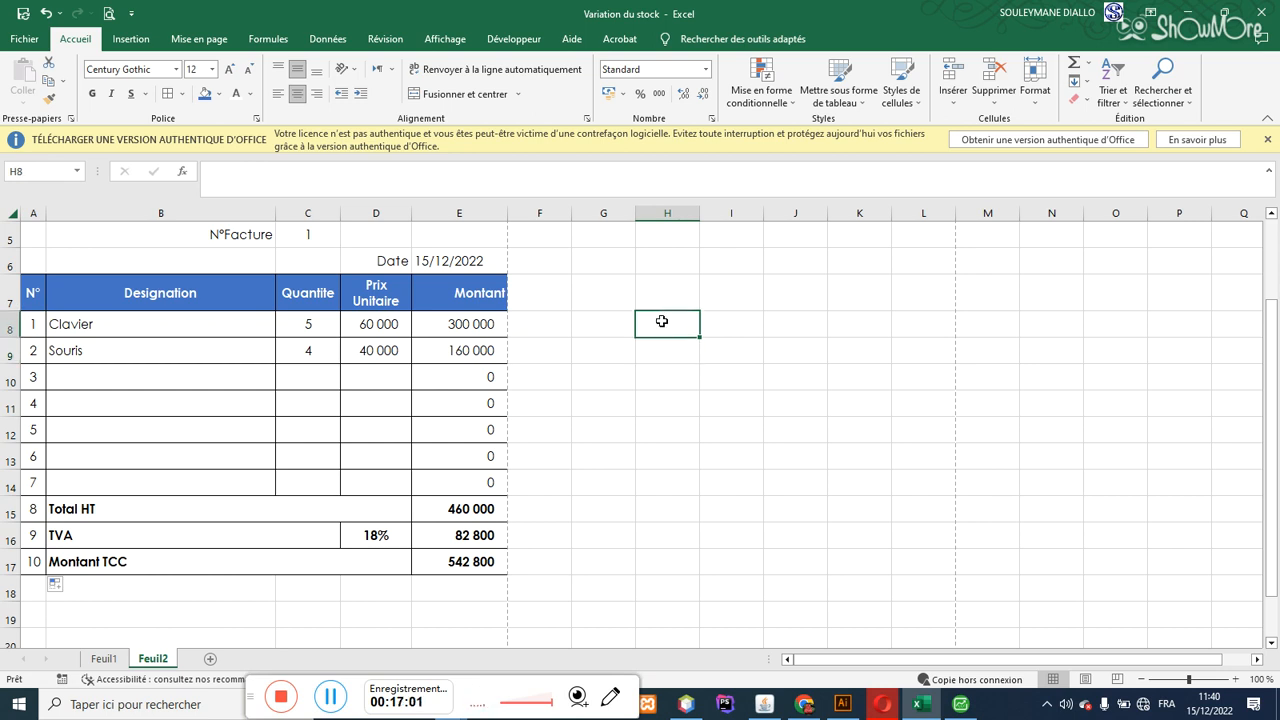
pyautogui.write('601')
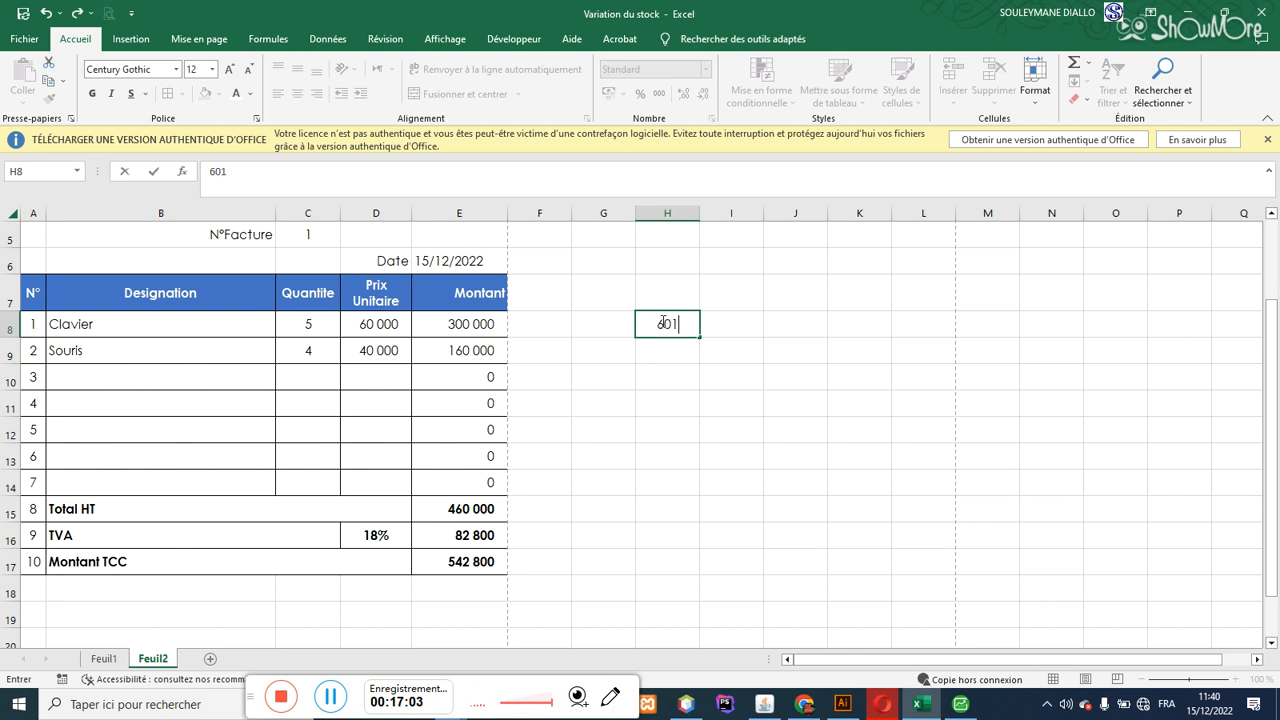
pyautogui.press('Return')
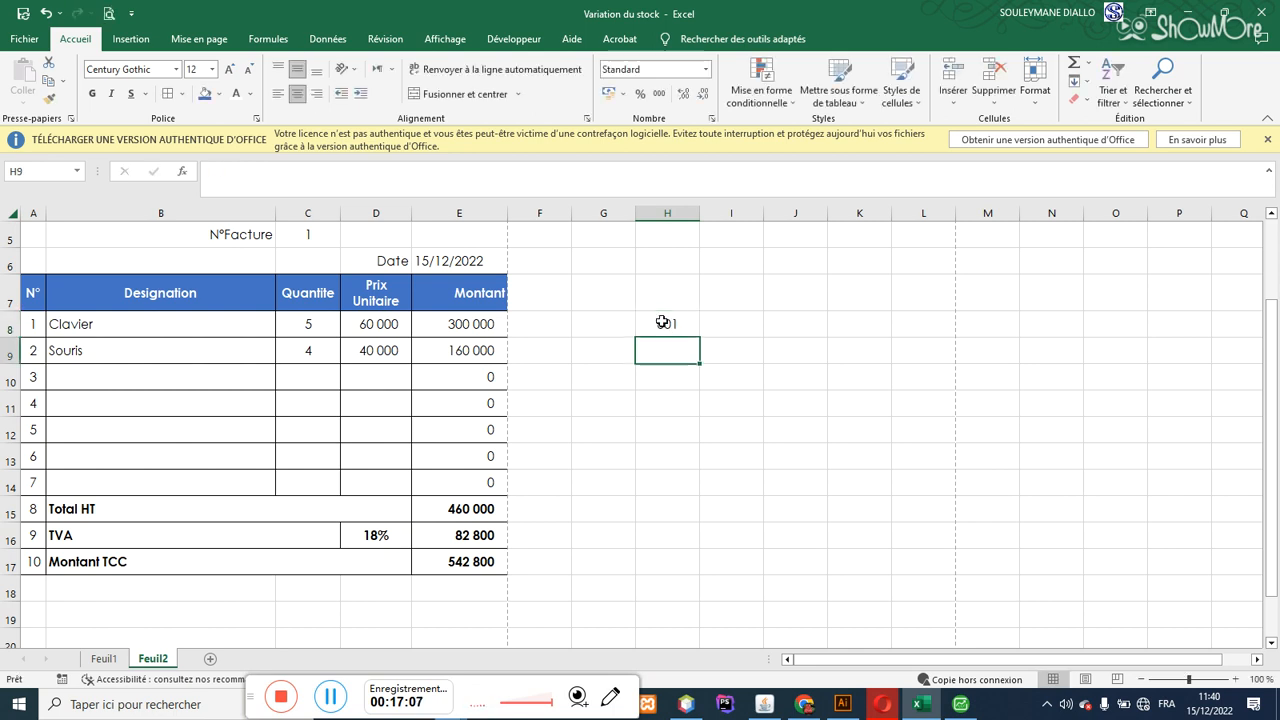
pyautogui.write('401')
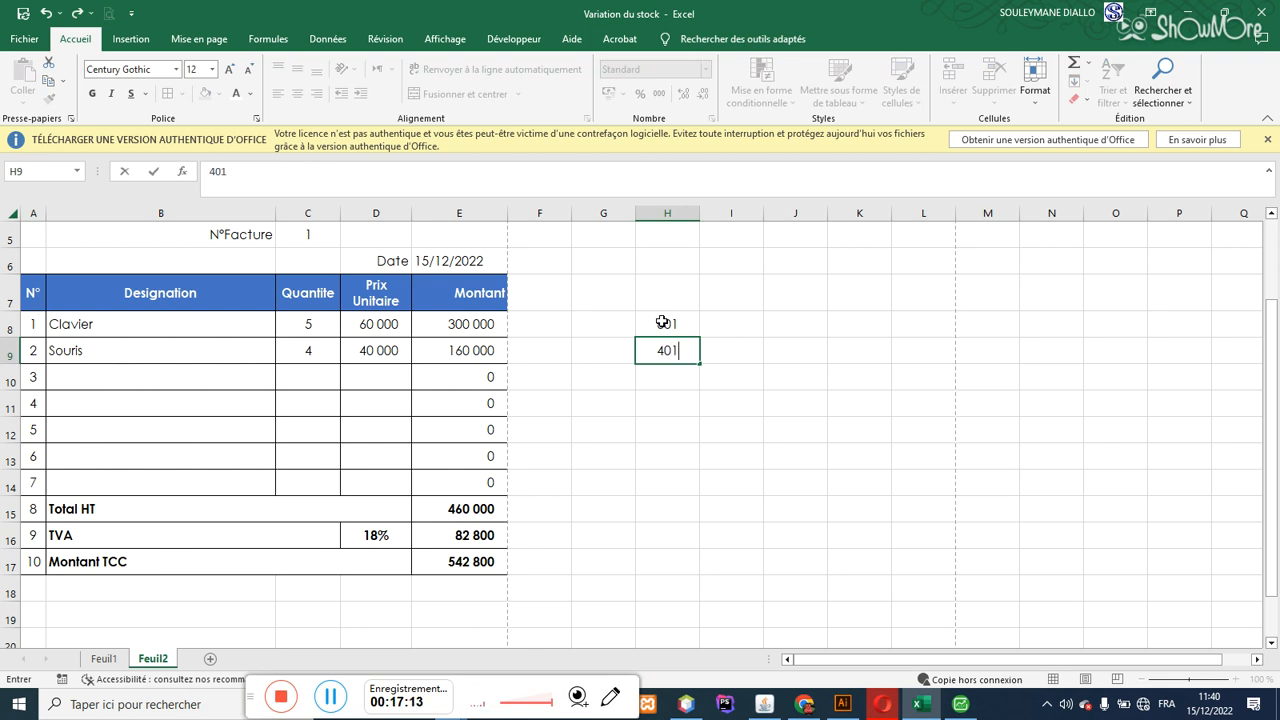
pyautogui.press('BackSpace')
pyautogui.press('BackSpace')
pyautogui.press('BackSpace')
pyautogui.write('445')
pyautogui.press('Return')
pyautogui.write('401')
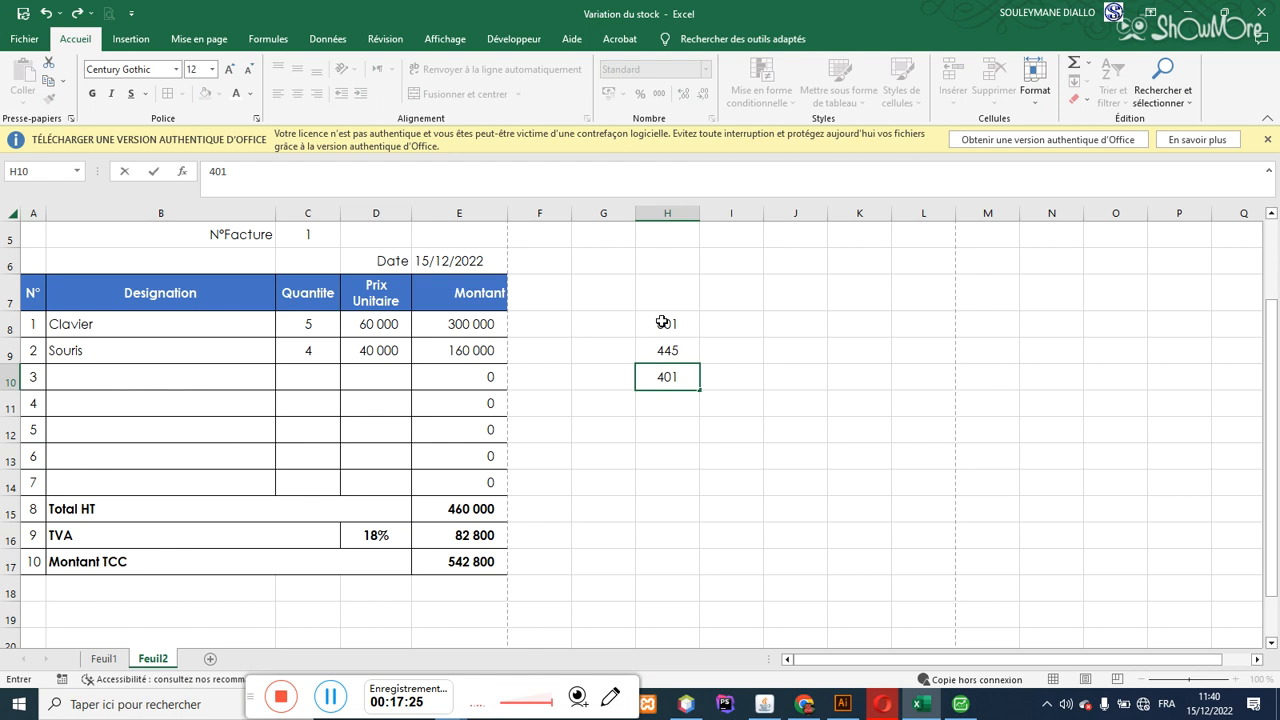
# Step: Merge and center H7:I7 above the purchase accounts and enter the heading Achat
pyautogui.moveTo(684, 296); pyautogui.dragTo(734, 298)
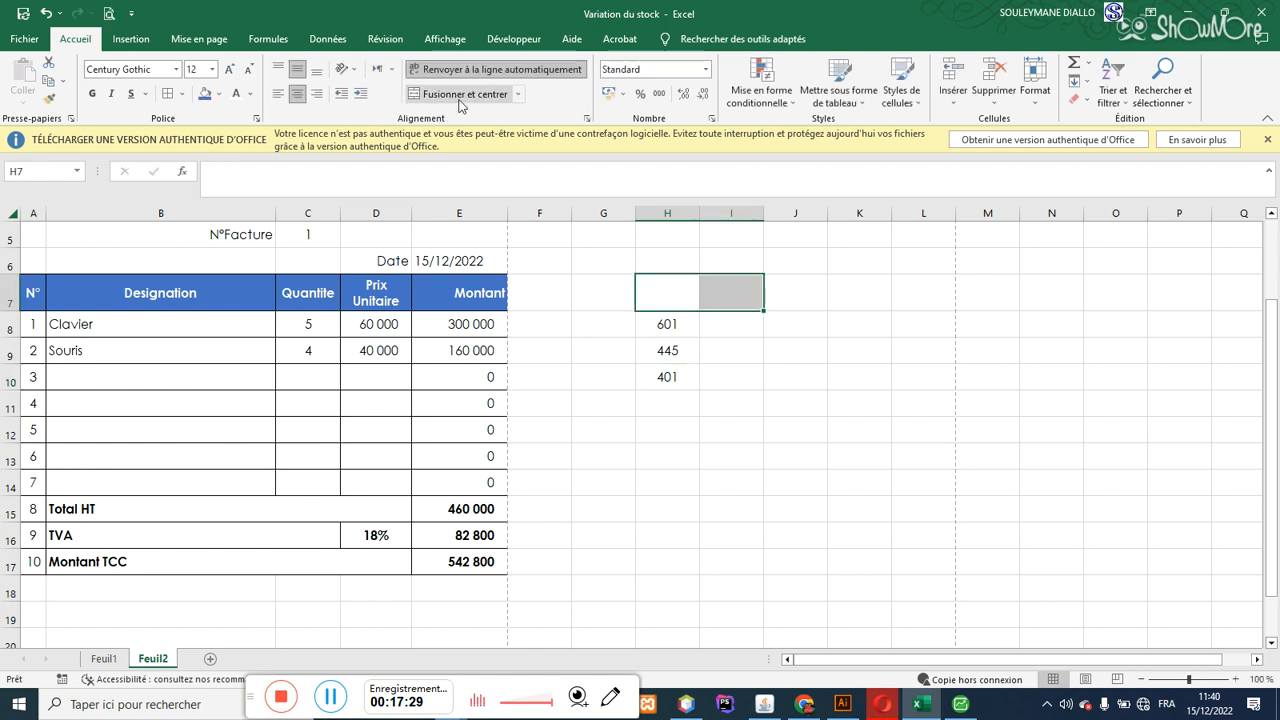
pyautogui.click(461, 102)
pyautogui.write('Achat')
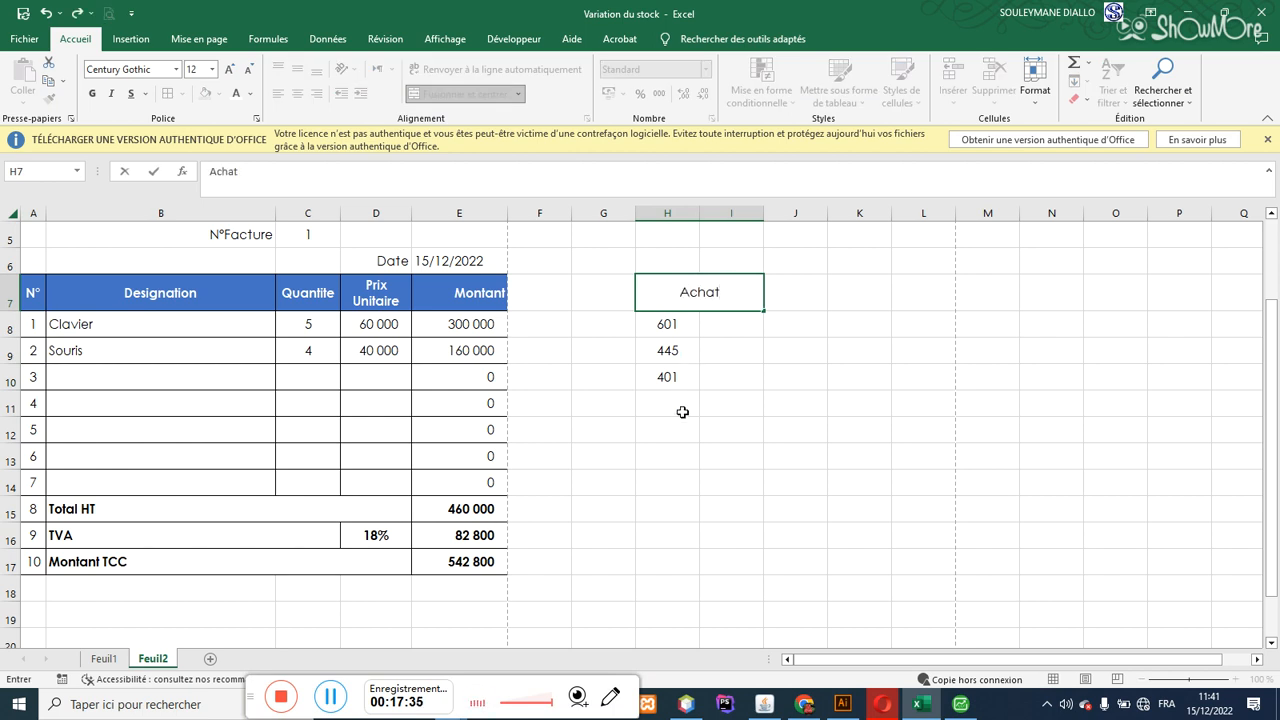
# Step: Merge and center H12:I12 and enter the heading Vendeur
pyautogui.moveTo(680, 428); pyautogui.dragTo(740, 431)
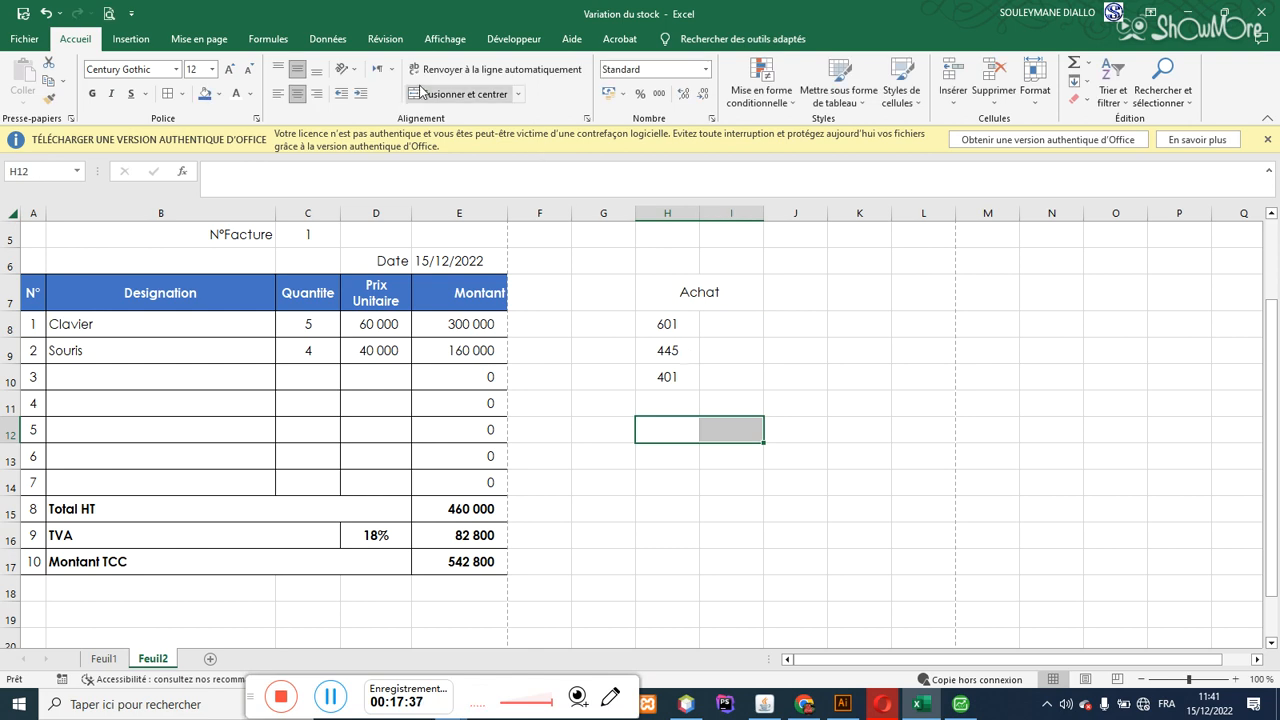
pyautogui.click(422, 93)
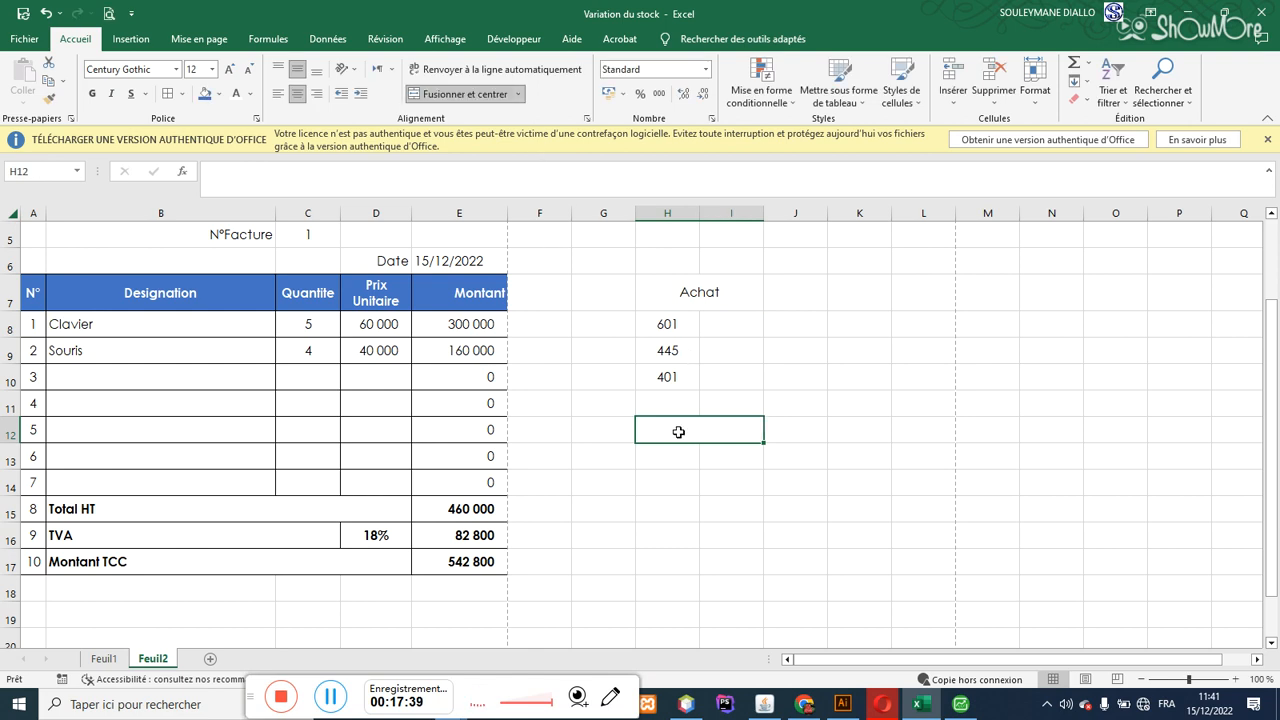
pyautogui.write('Vente')
pyautogui.press('BackSpace')
pyautogui.press('BackSpace')
pyautogui.write('deur')
pyautogui.press('Return')
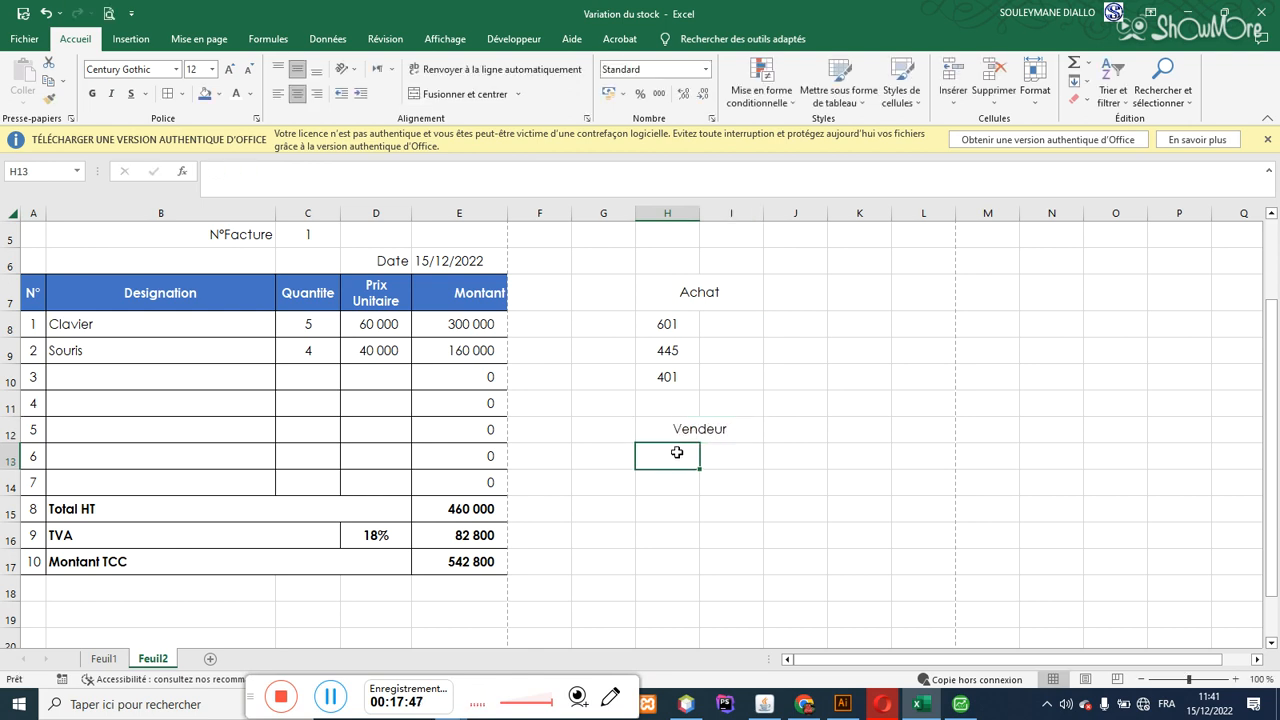
# Step: Enter the sales account numbers 701, 443 and 411 in cells H13 to H15
pyautogui.write('701')
pyautogui.press('Return')
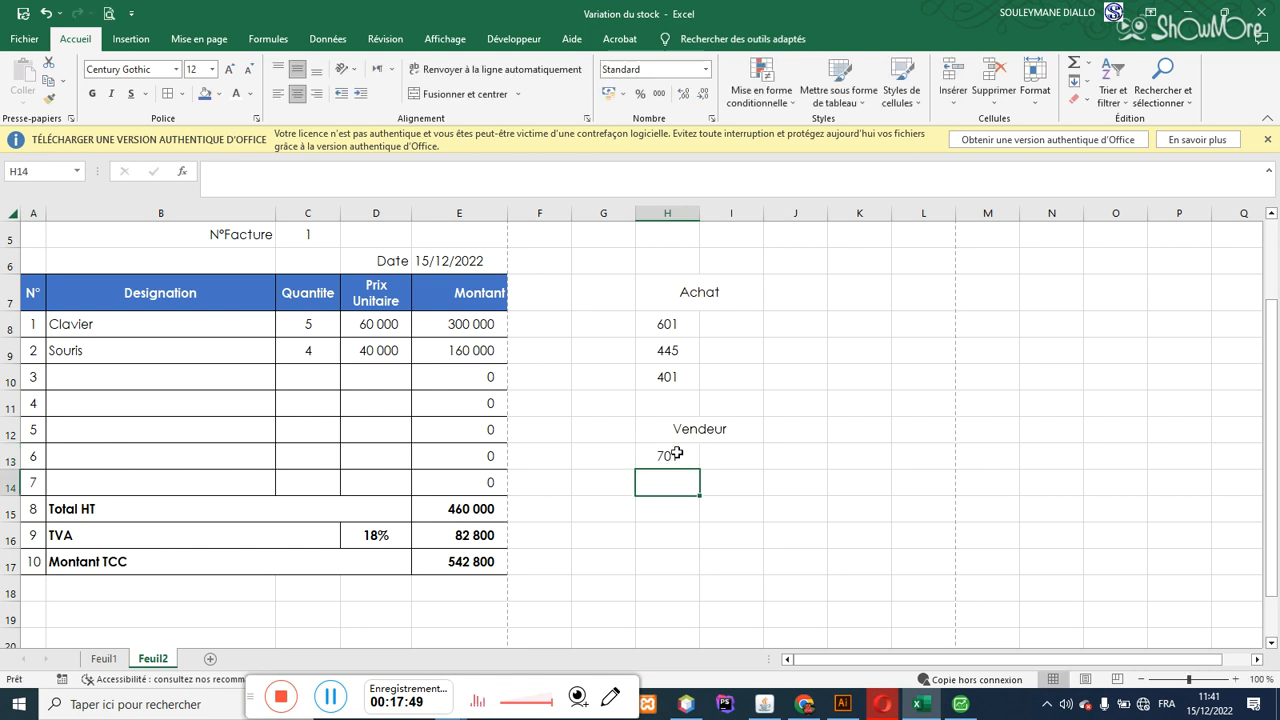
pyautogui.write('44')
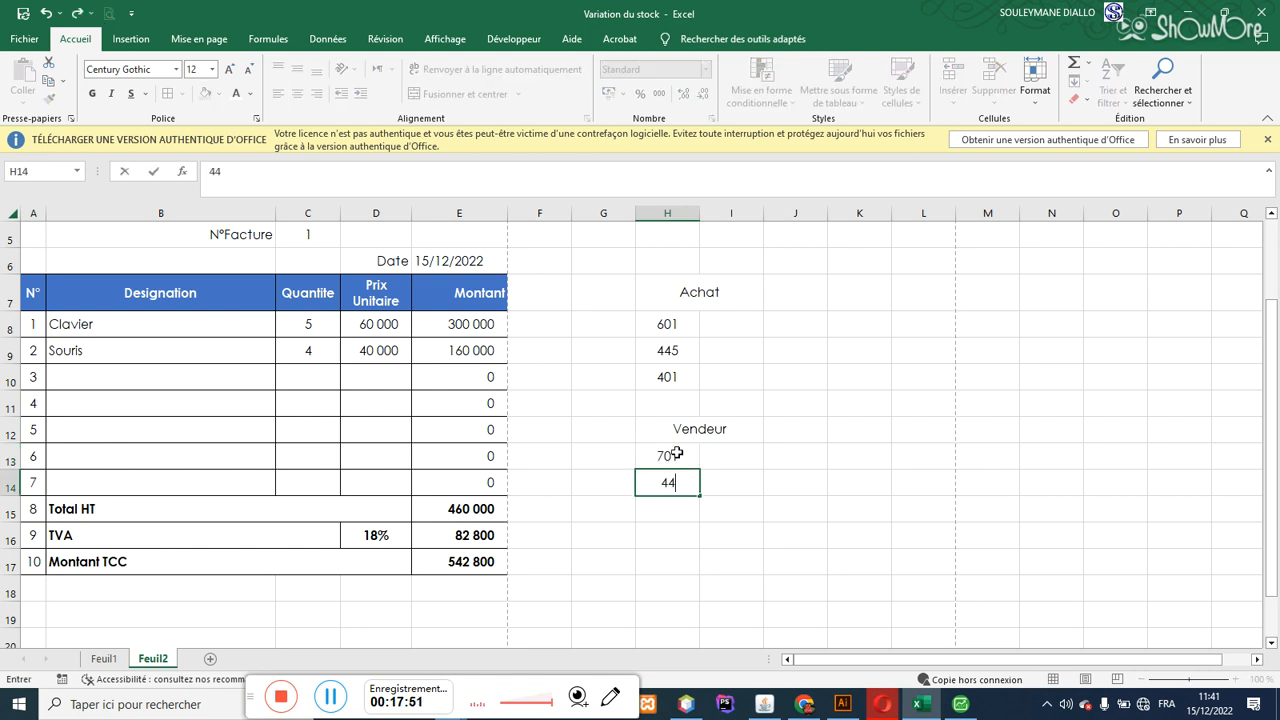
pyautogui.write('3')
pyautogui.press('Return')
pyautogui.write('411')
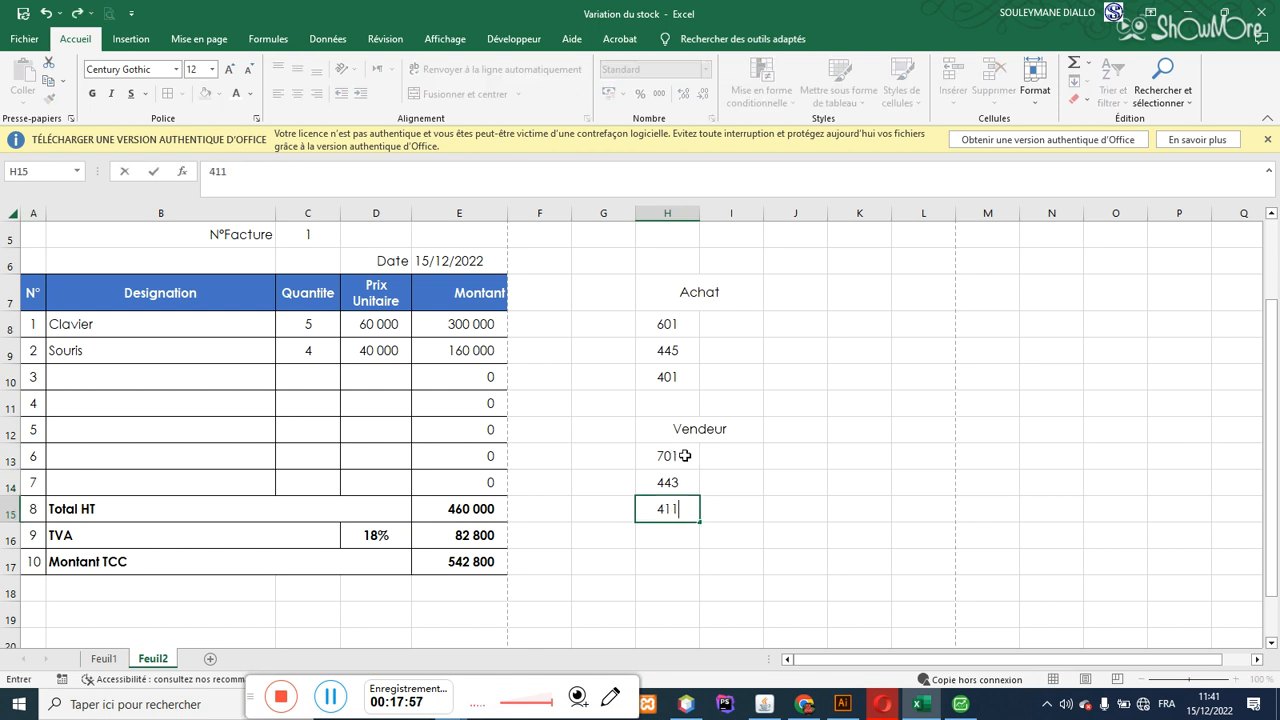
pyautogui.click(677, 454)
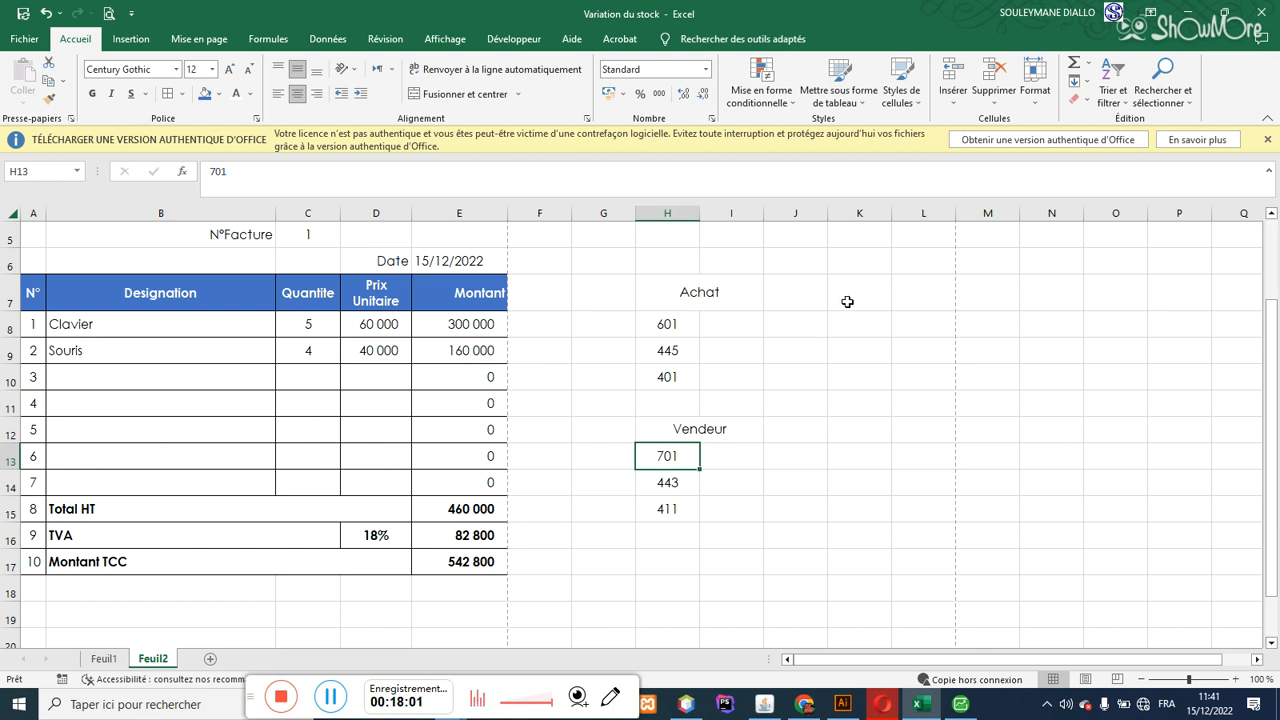
# Step: Enter the journal code JACH in J7 beside Achat and JCTE in J12 beside Vendeur
pyautogui.click(805, 293)
pyautogui.write('J')
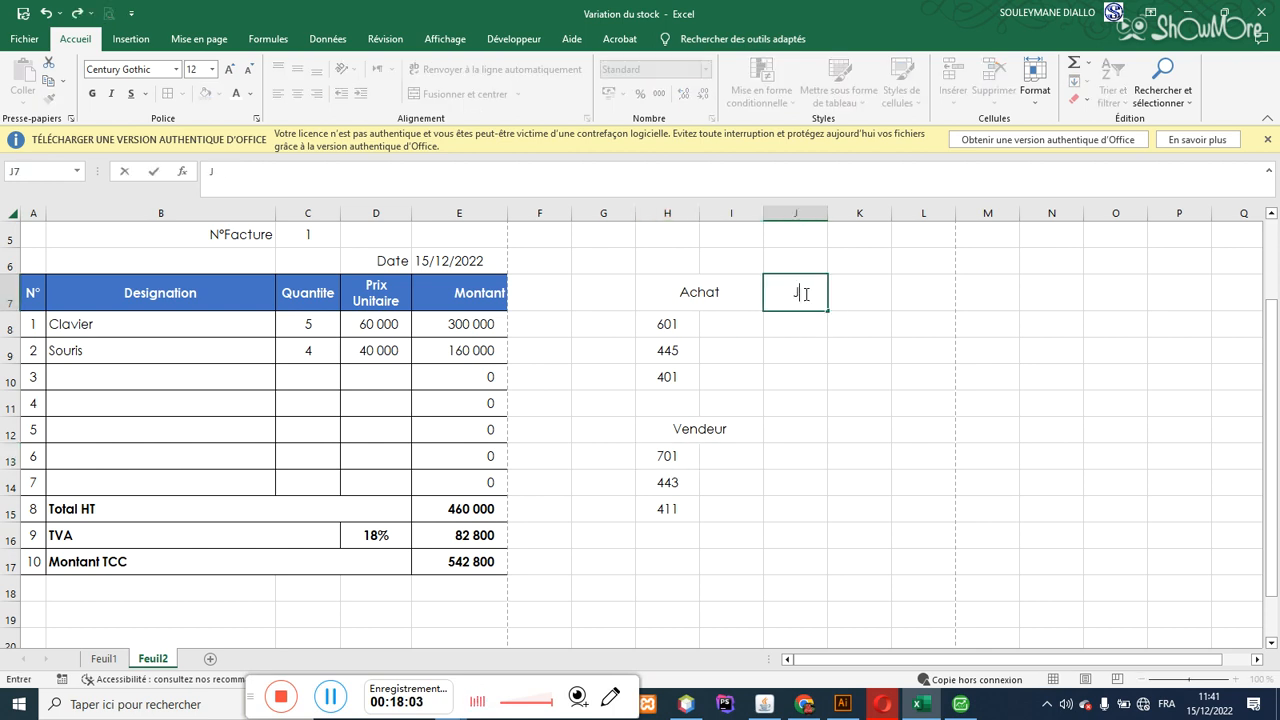
pyautogui.write('ACH')
pyautogui.click(813, 434)
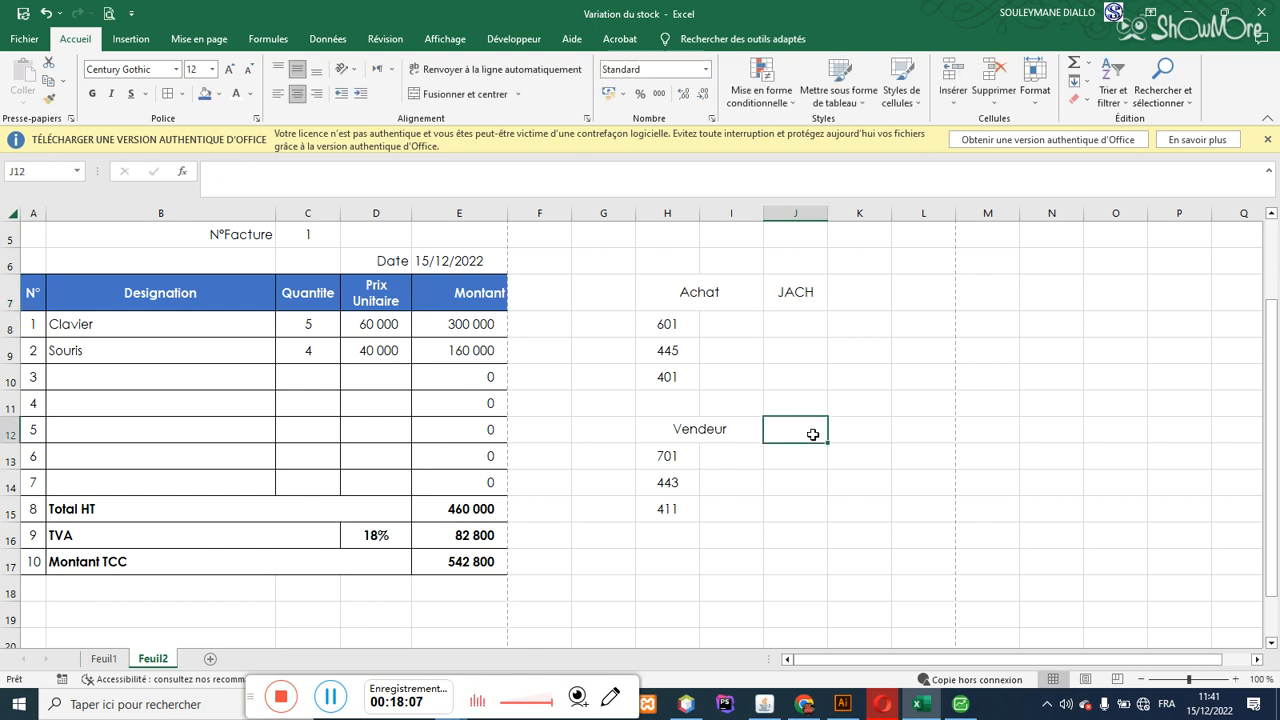
pyautogui.write('JCTE')
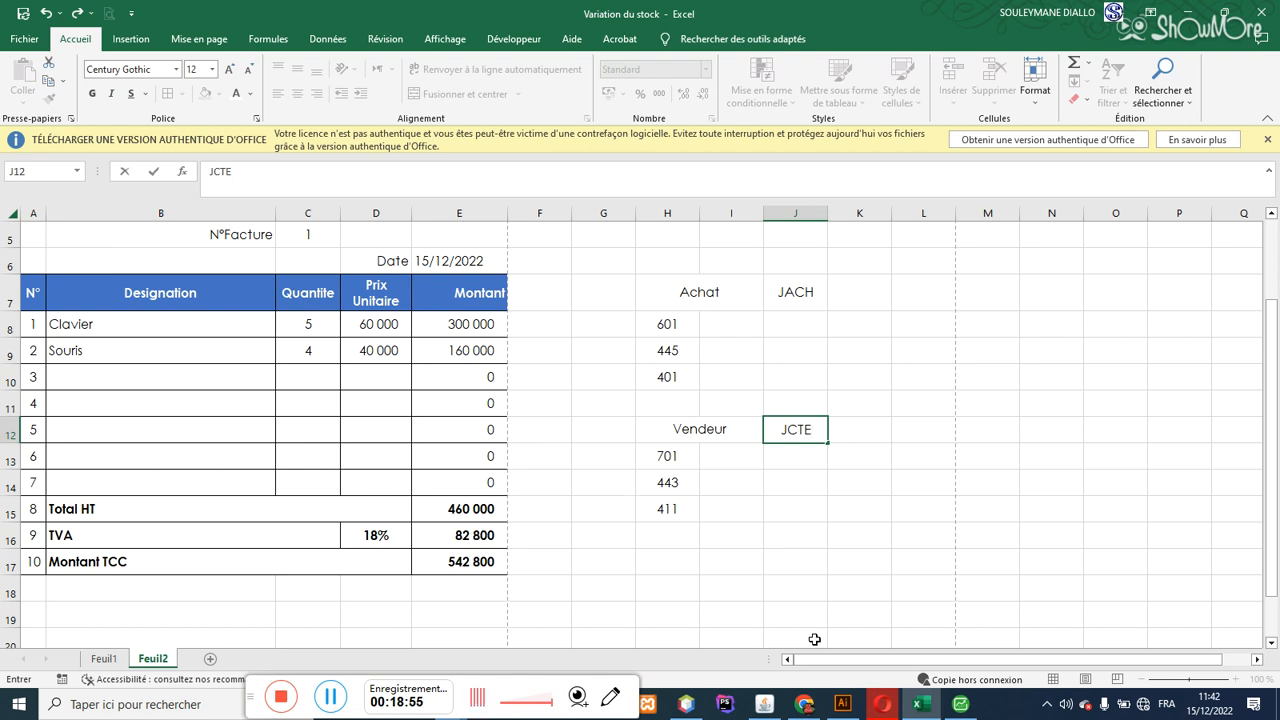
# Step: Switch to Sage 100 and start a new accounting entry in journal ACH with the description Achat à credit
pyautogui.click(962, 706)
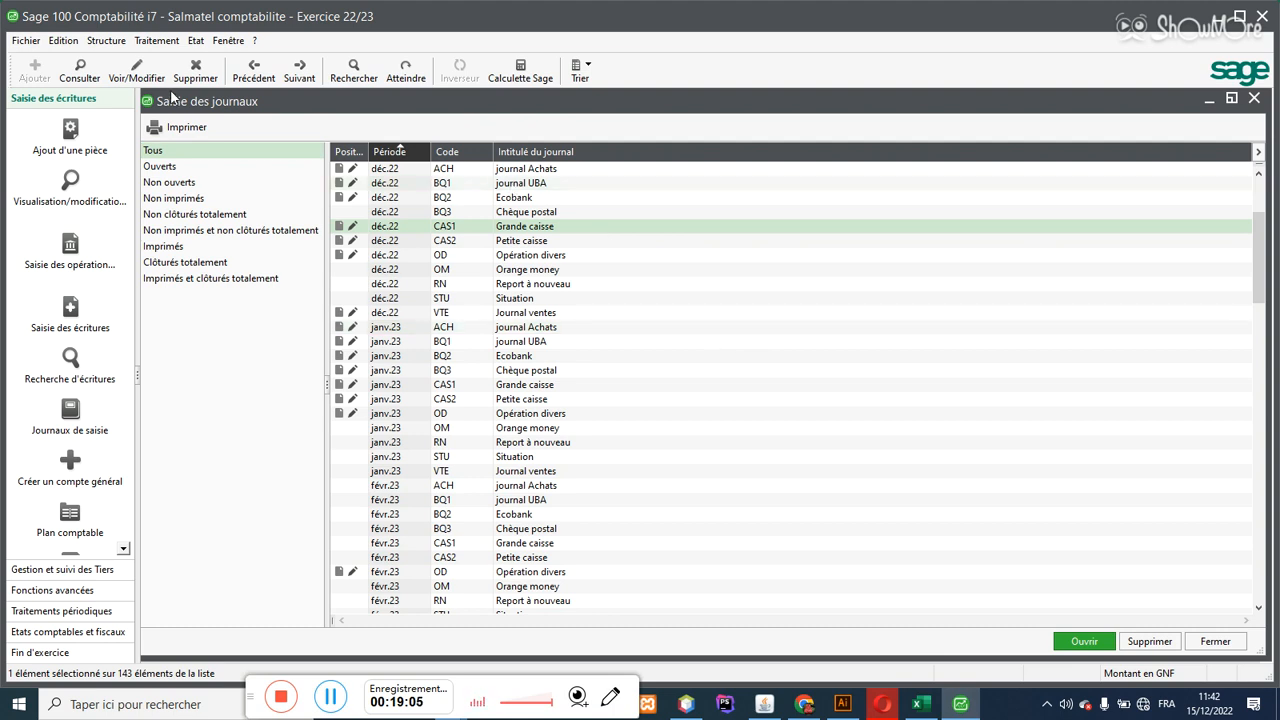
pyautogui.click(68, 135)
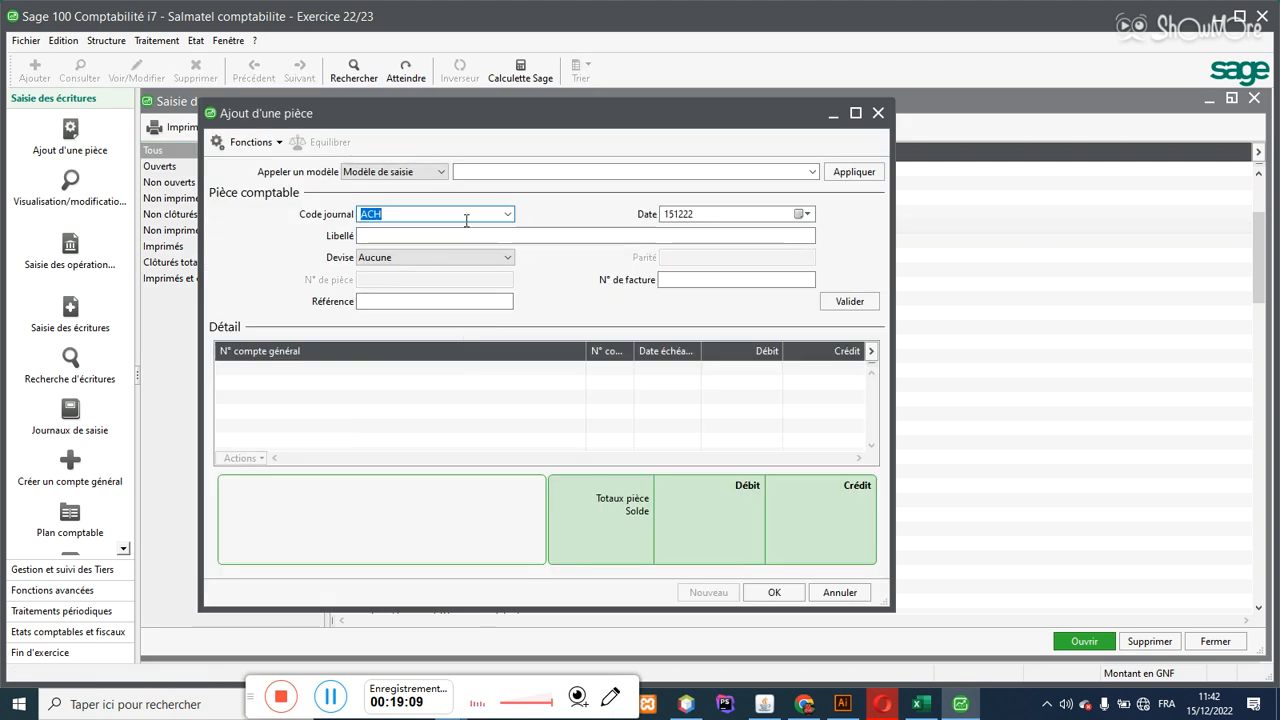
pyautogui.click(648, 238)
pyautogui.write('A')
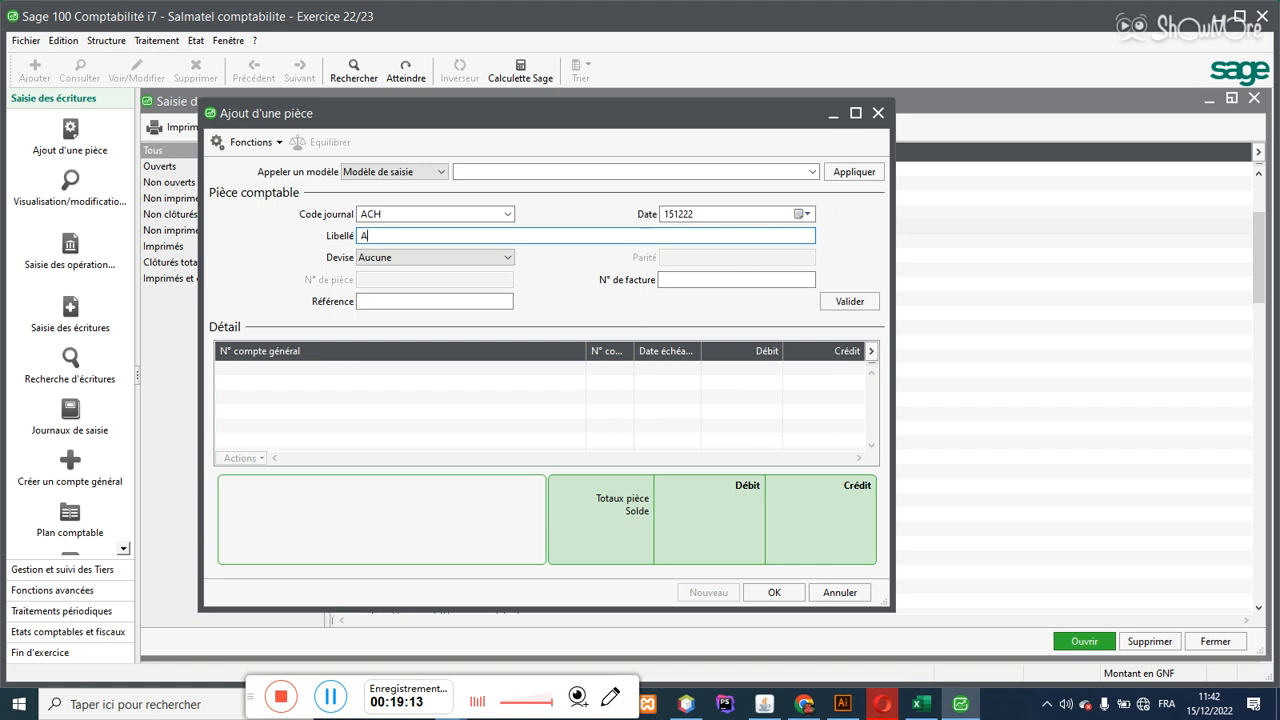
pyautogui.write('chat à ')
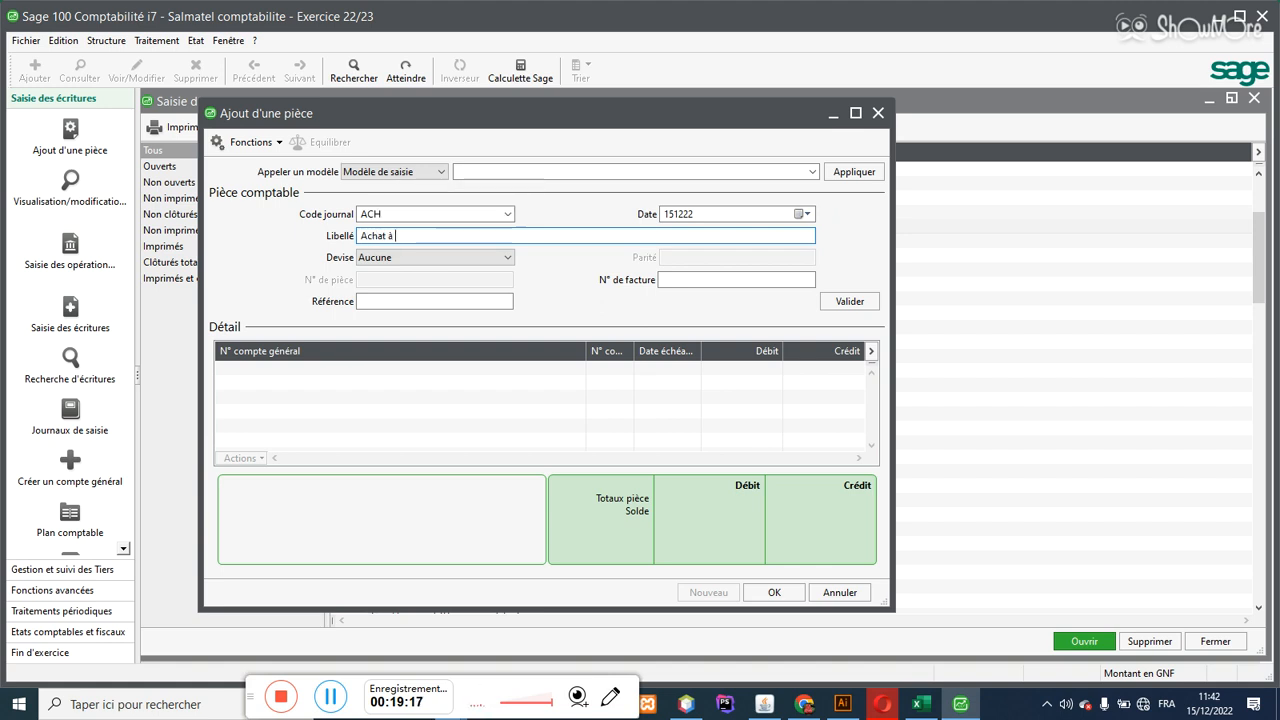
pyautogui.write('credit')
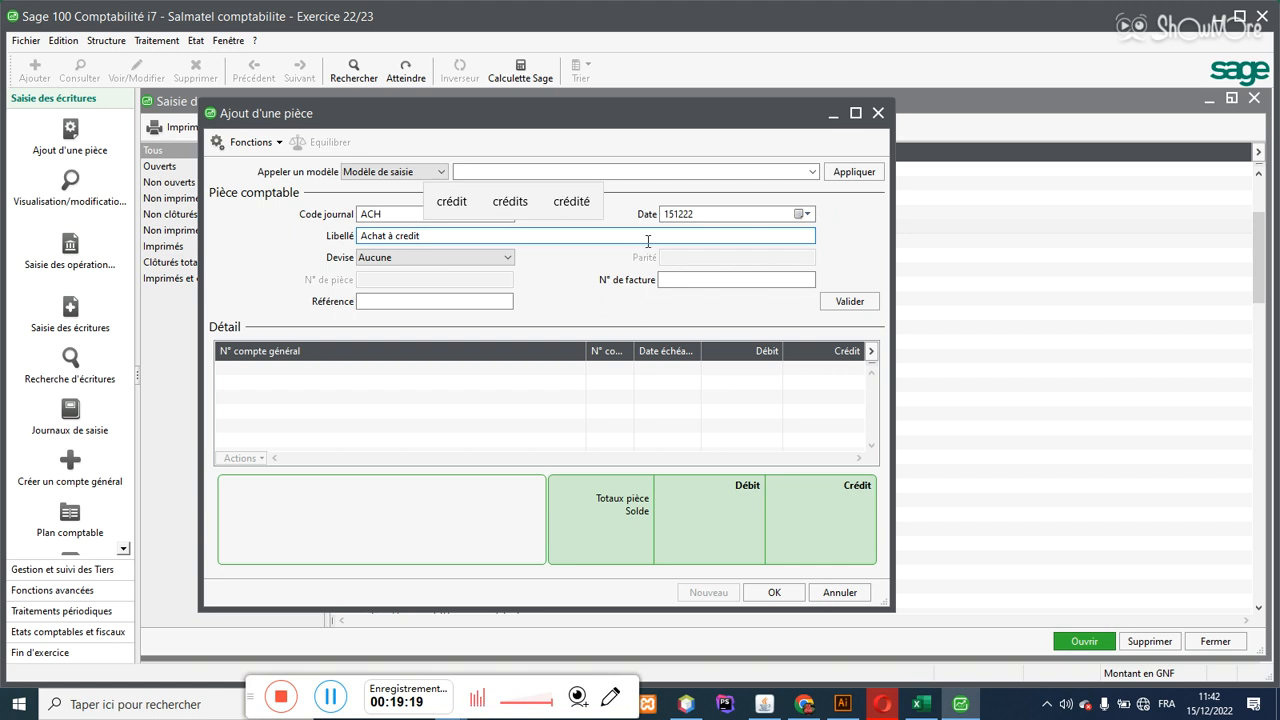
pyautogui.press('Return')
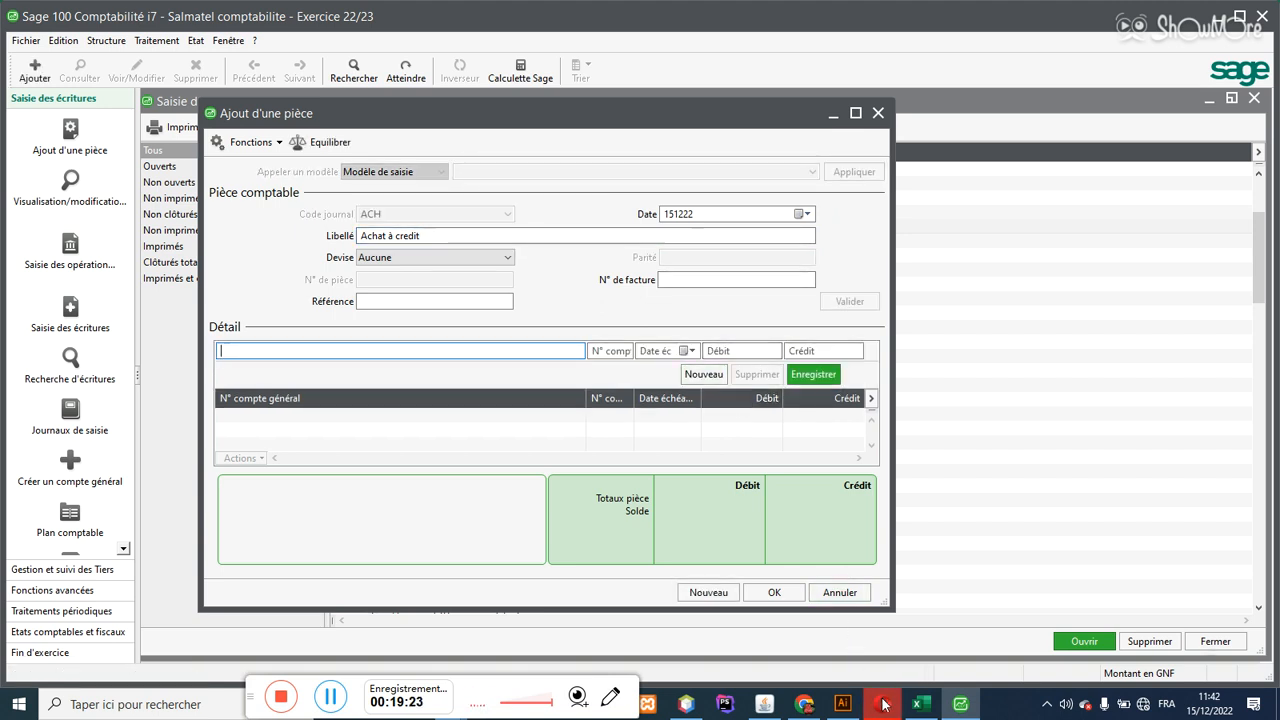
# Step: Switch to Excel and enter the purchase amounts 460000, 82800 and 542800 in I8 to I10 beside accounts 601, 445 and 401
pyautogui.moveTo(884, 710)
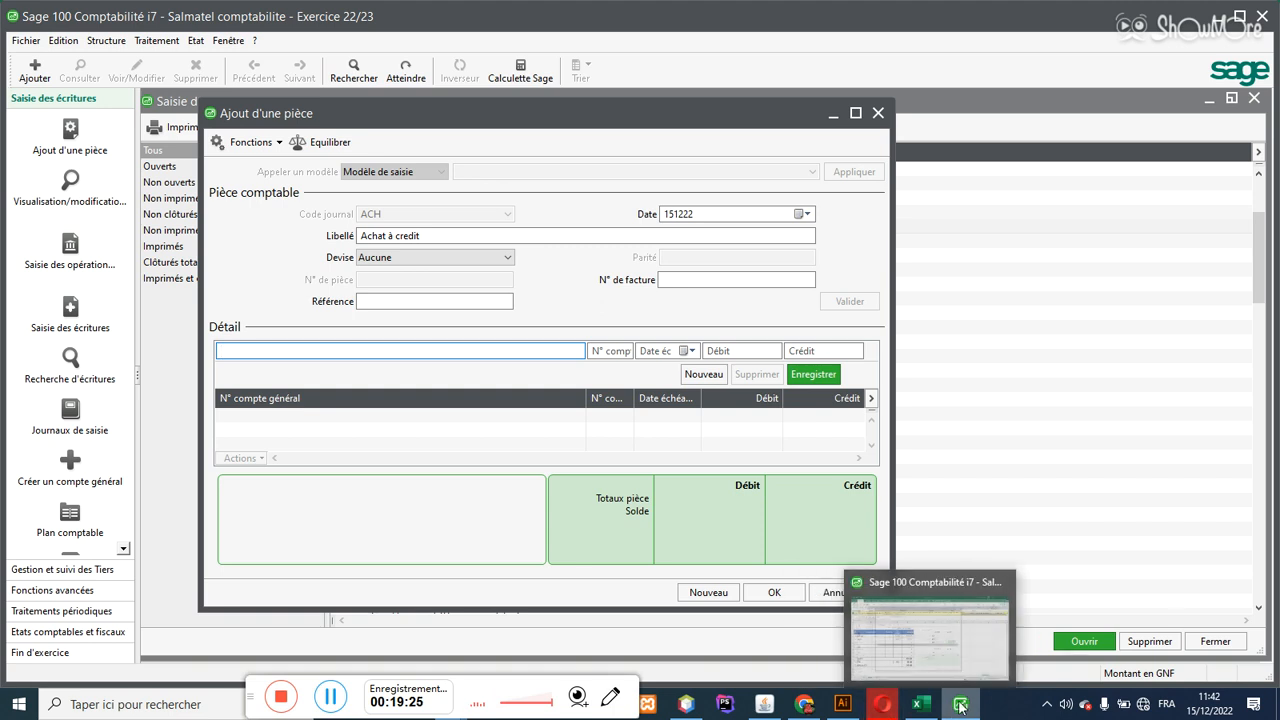
pyautogui.click(921, 704)
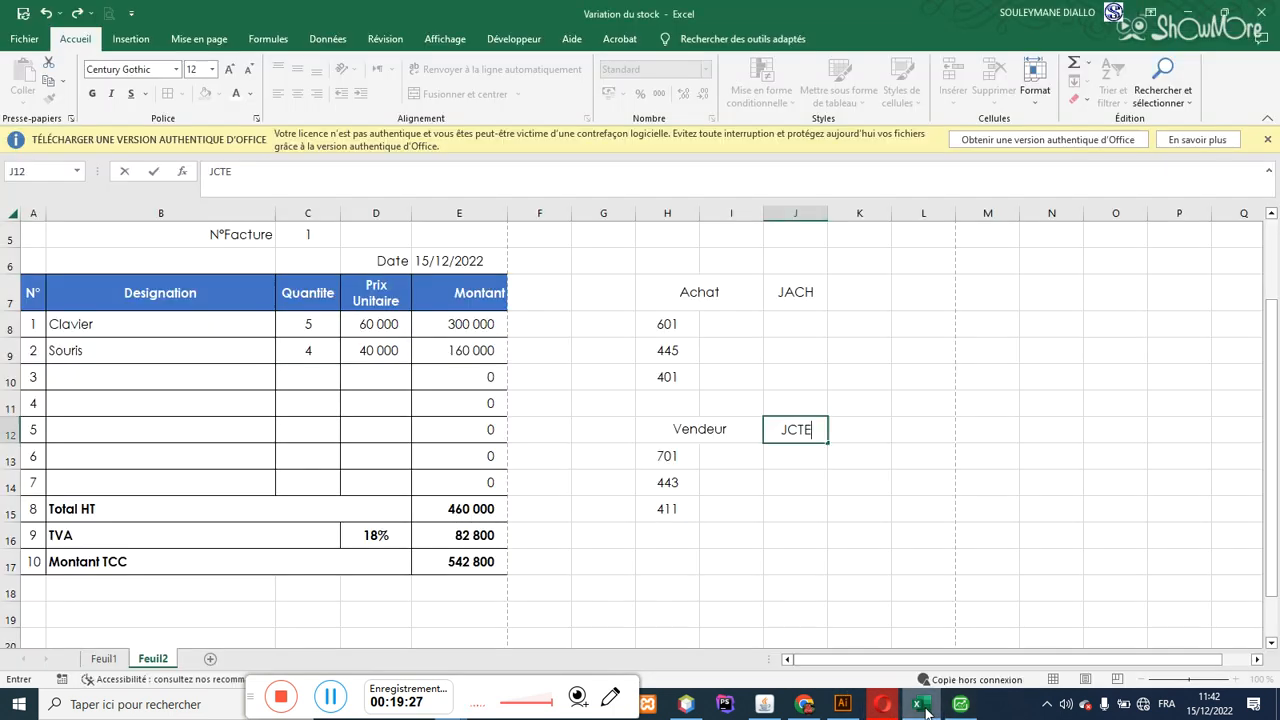
pyautogui.click(449, 505)
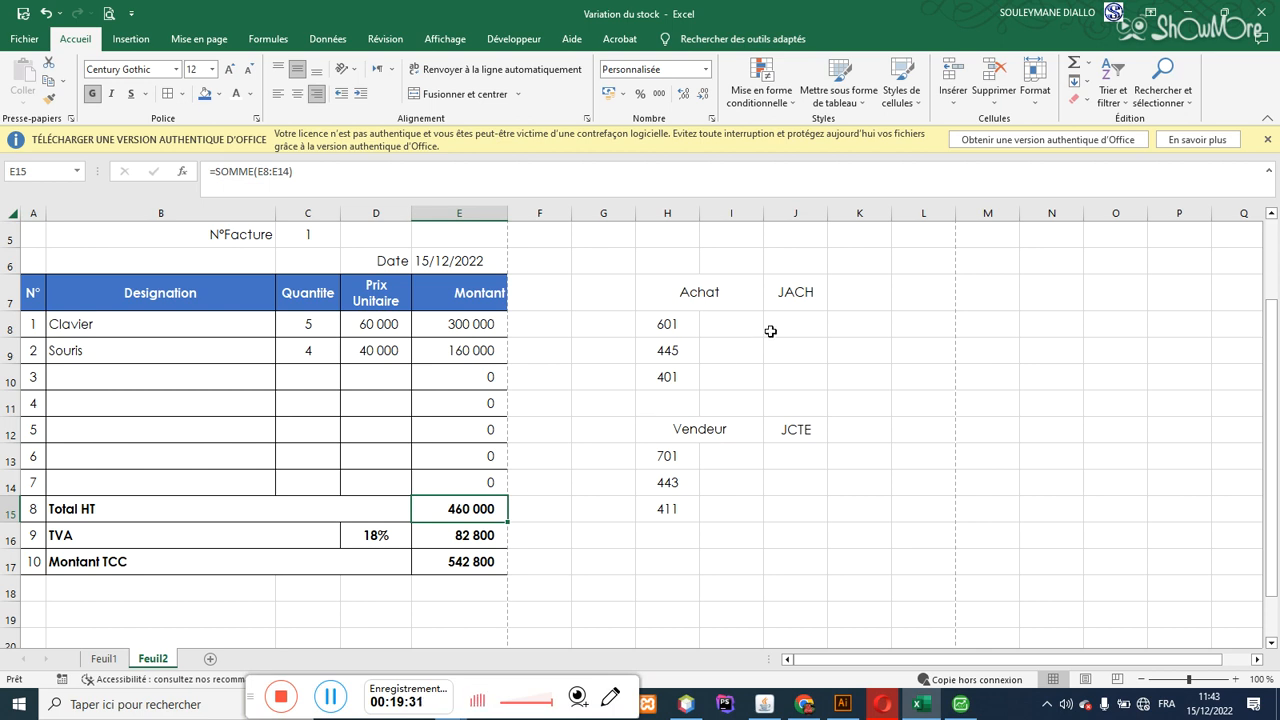
pyautogui.click(740, 328)
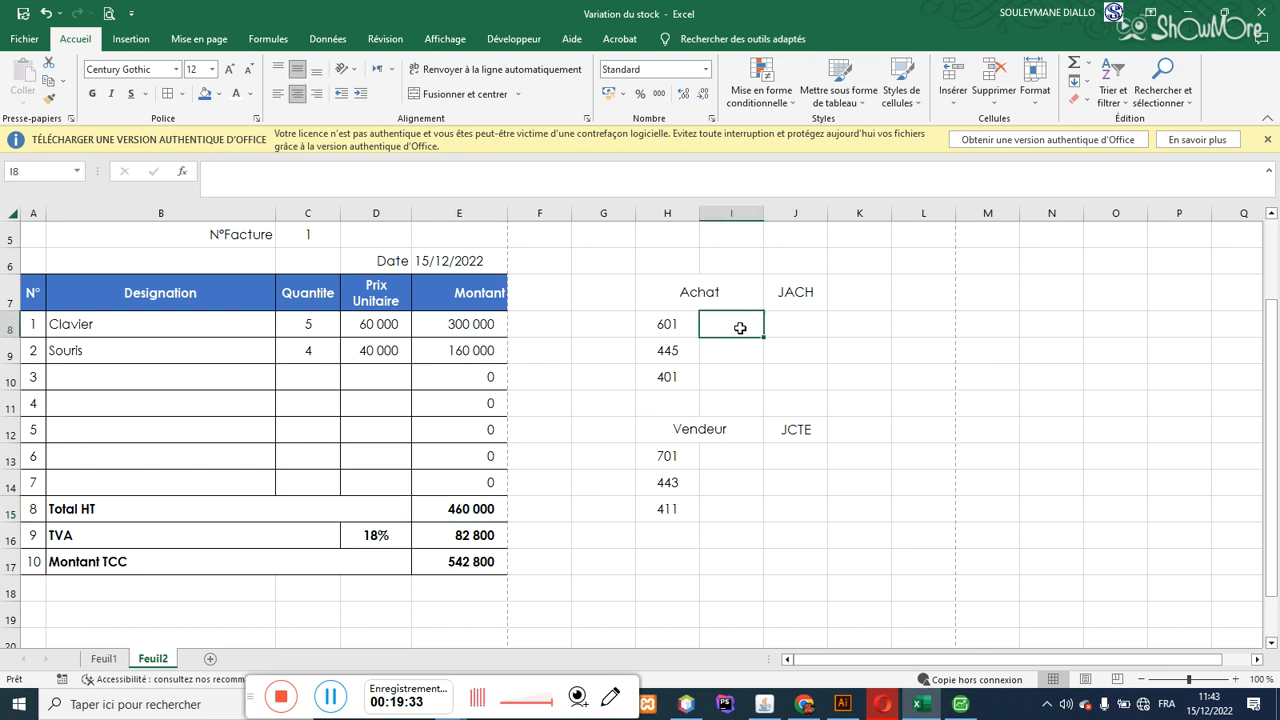
pyautogui.write('4600')
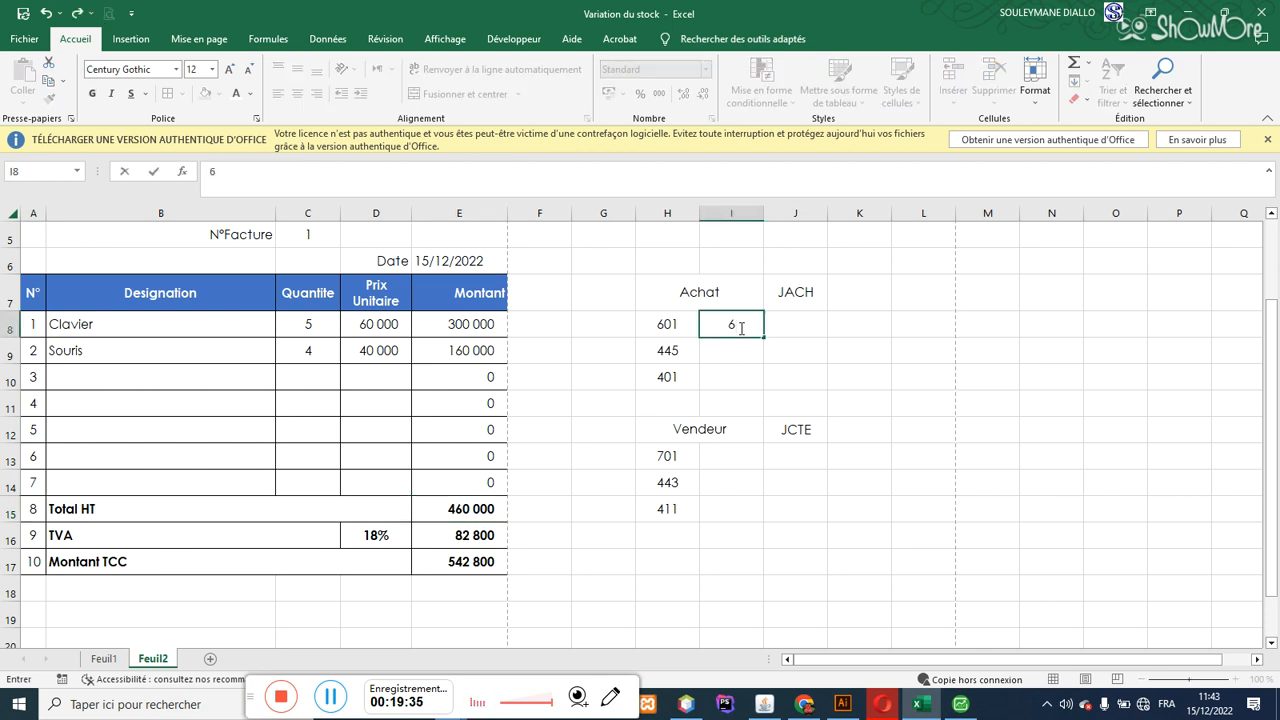
pyautogui.write('00')
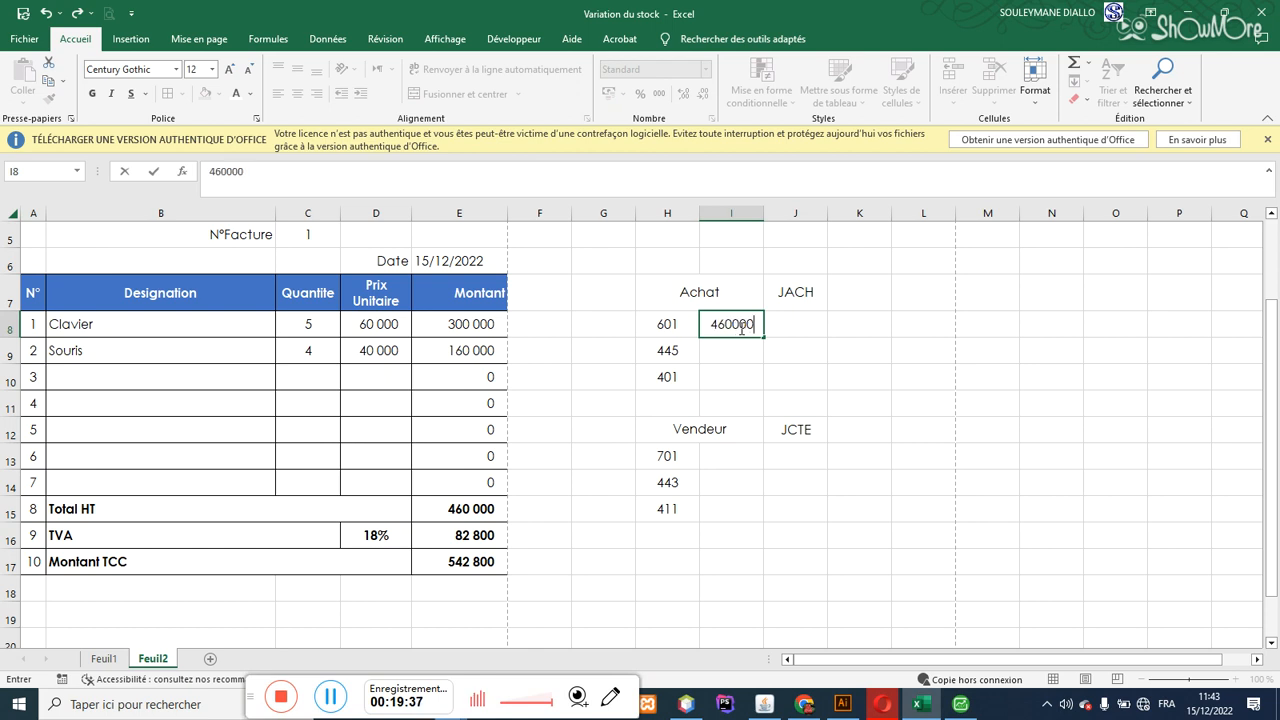
pyautogui.press('Return')
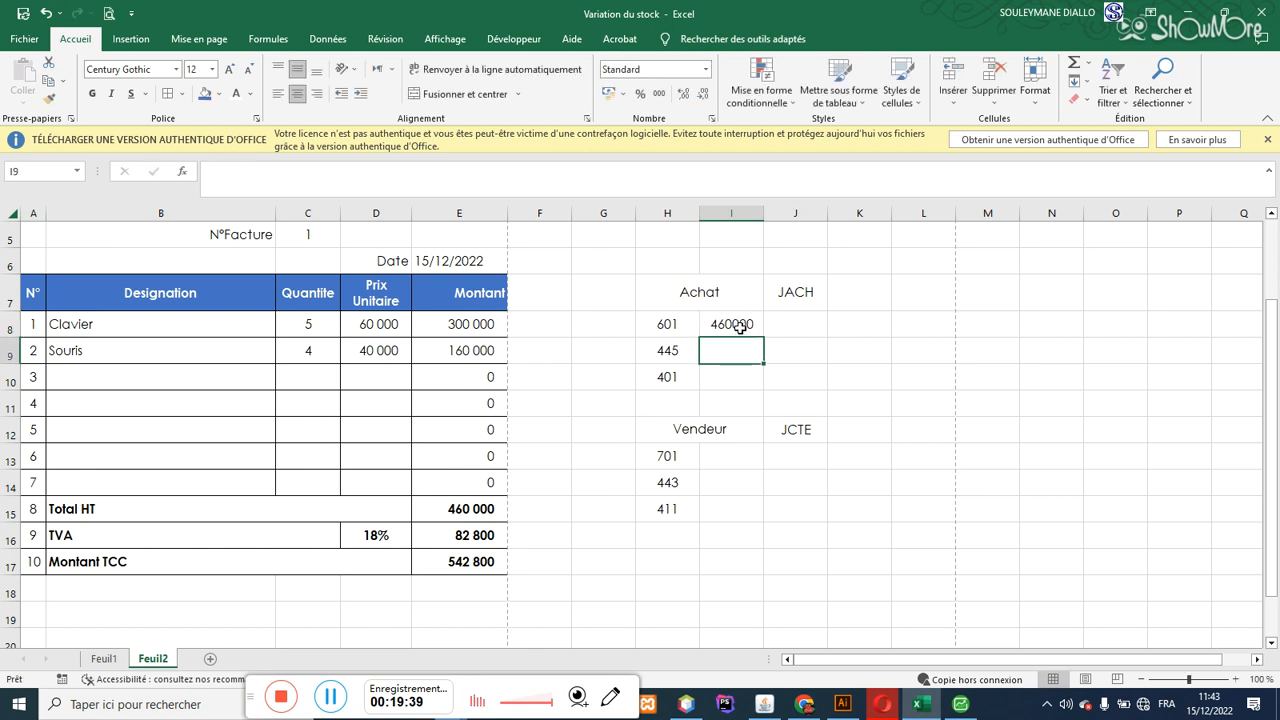
pyautogui.write('82800')
pyautogui.press('Return')
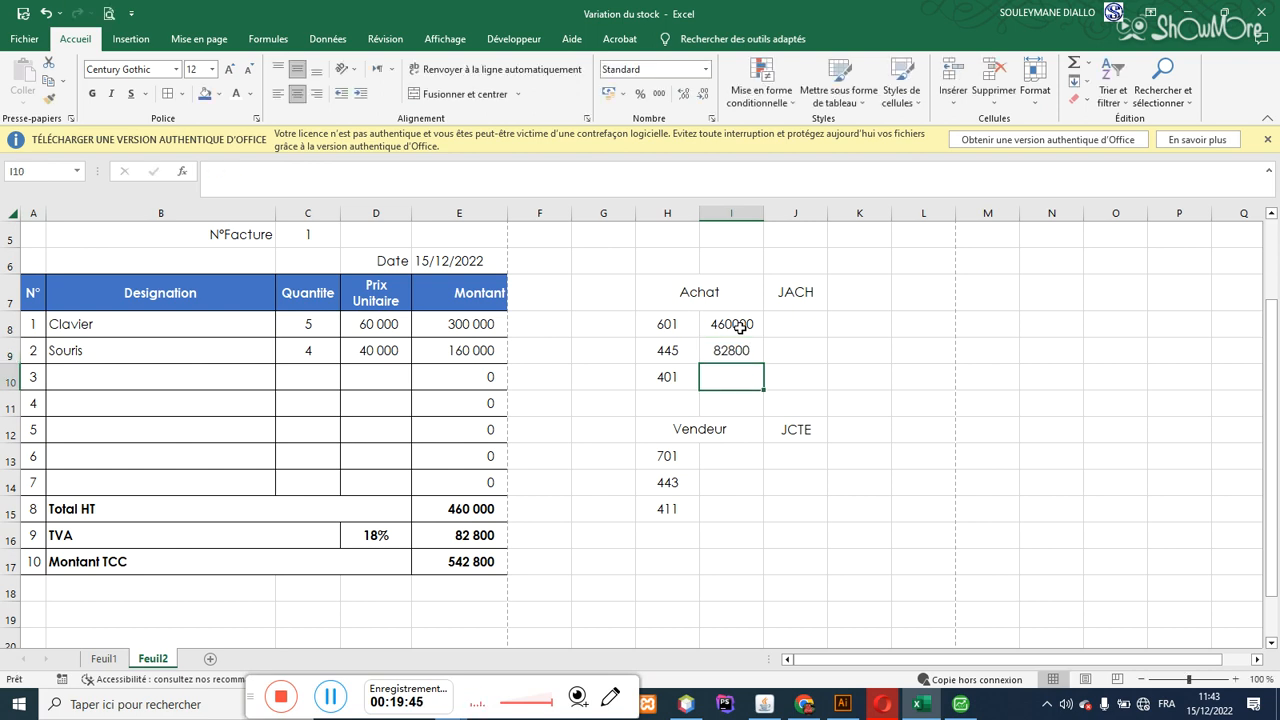
pyautogui.write('542800')
pyautogui.press('Return')
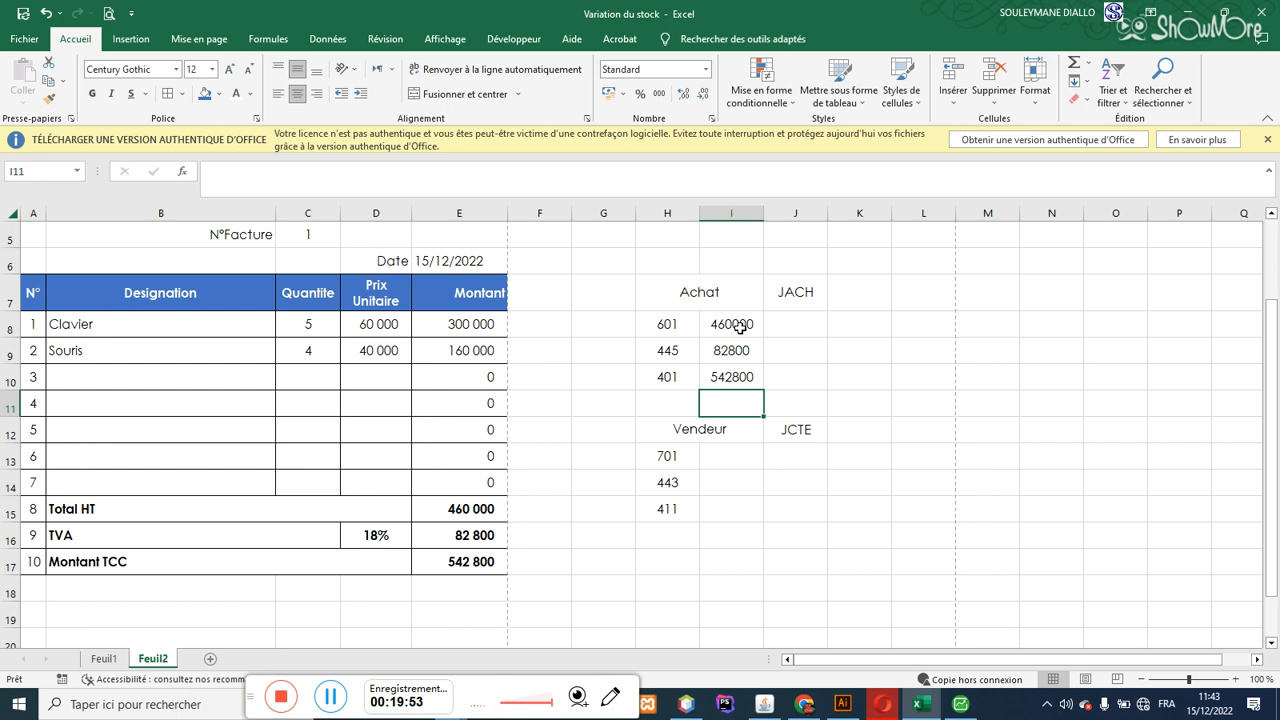
# Step: Switch back to Sage 100 and record a debit line of 460000 on account 601000, Achats de marchandises
pyautogui.click(960, 704)
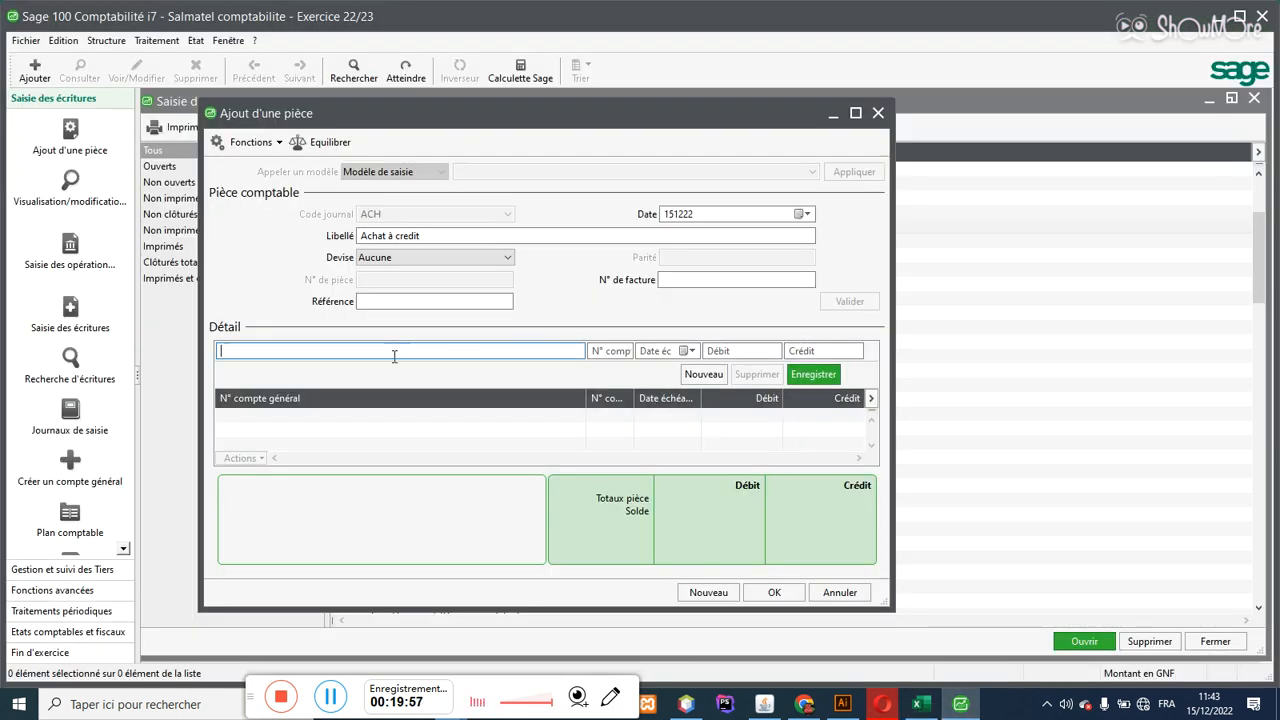
pyautogui.write('601')
pyautogui.press('Tab')
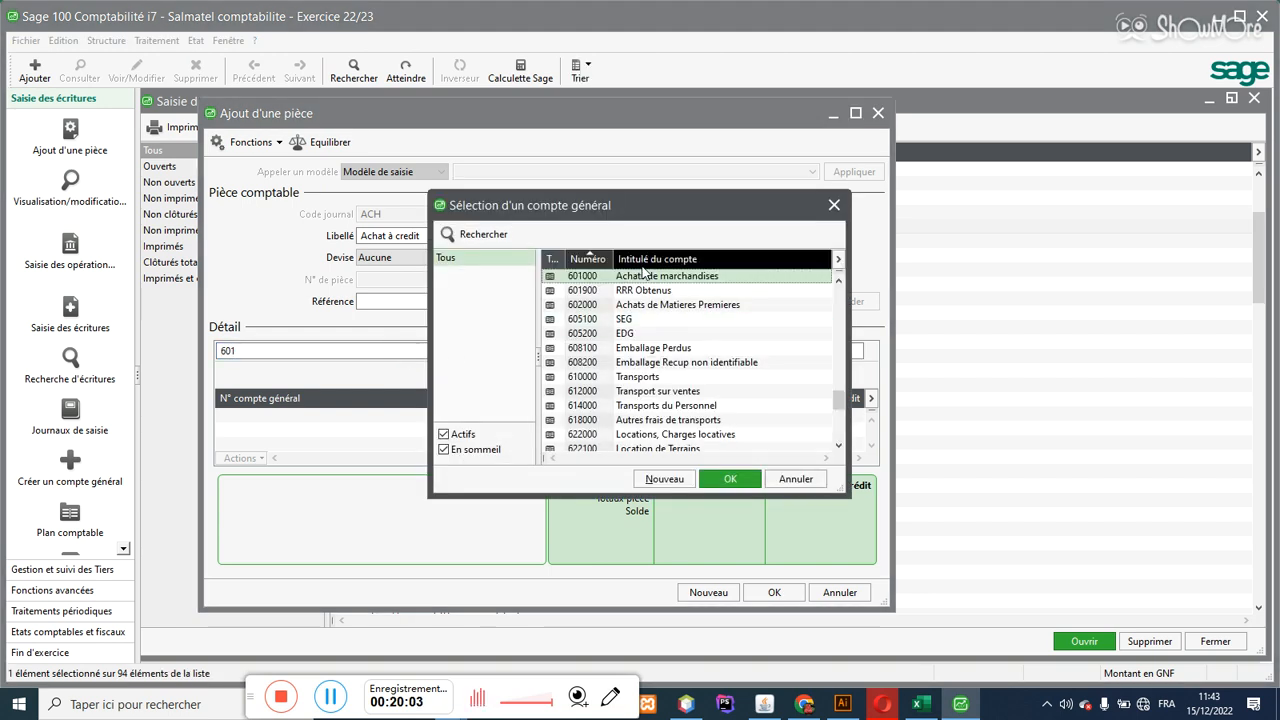
pyautogui.doubleClick(644, 276)
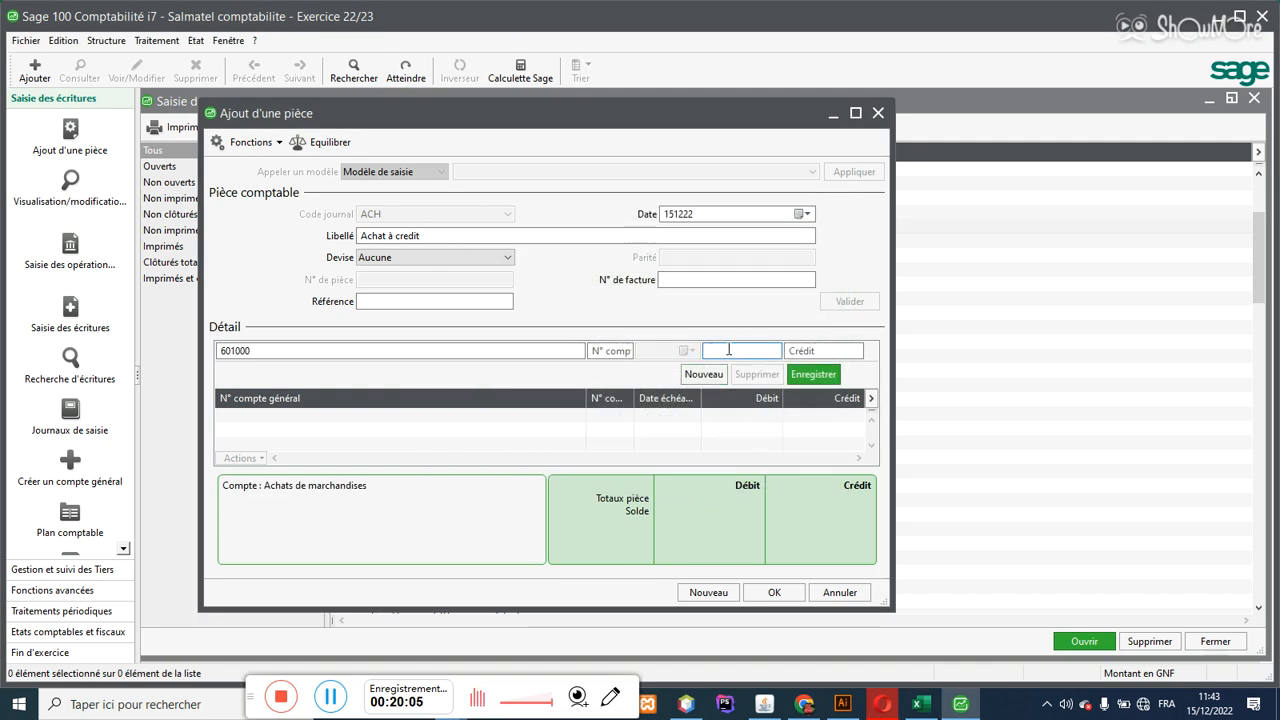
pyautogui.write('460')
pyautogui.write('000')
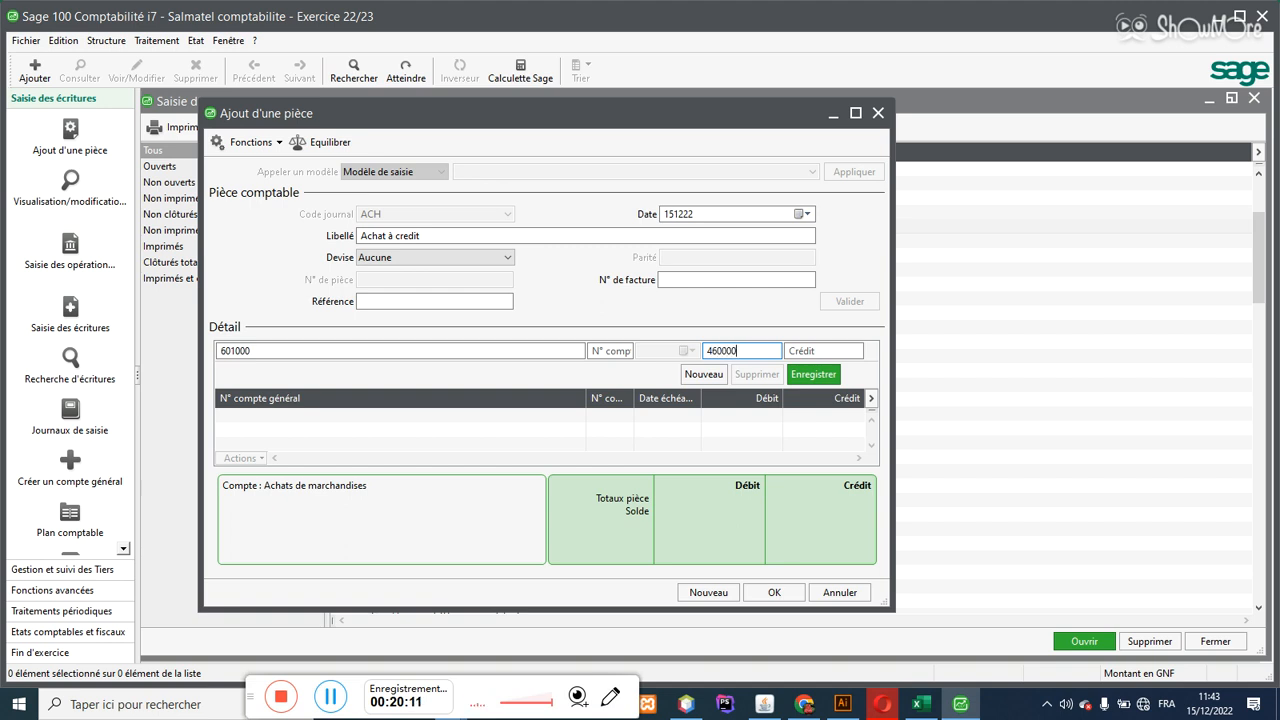
pyautogui.press('Return')
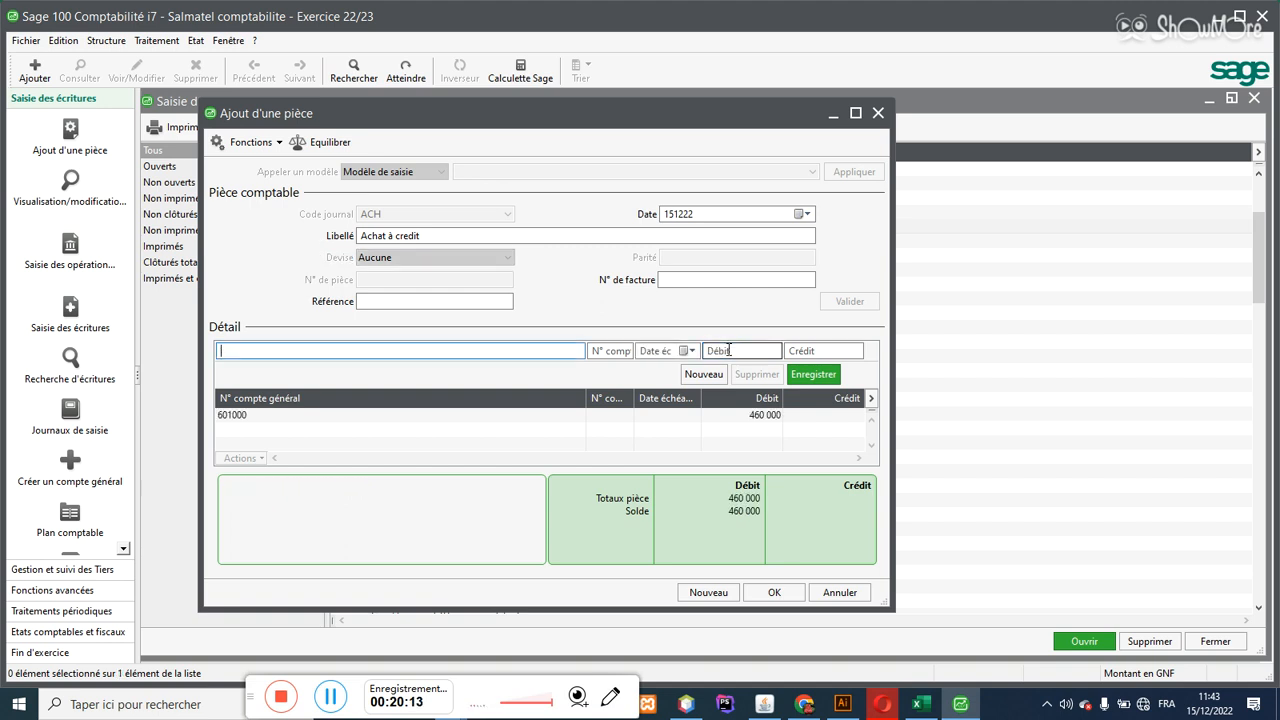
# Step: Choose account 445000, Etat, TVA Recuperable, for the second entry line
pyautogui.write('445')
pyautogui.press('Return')
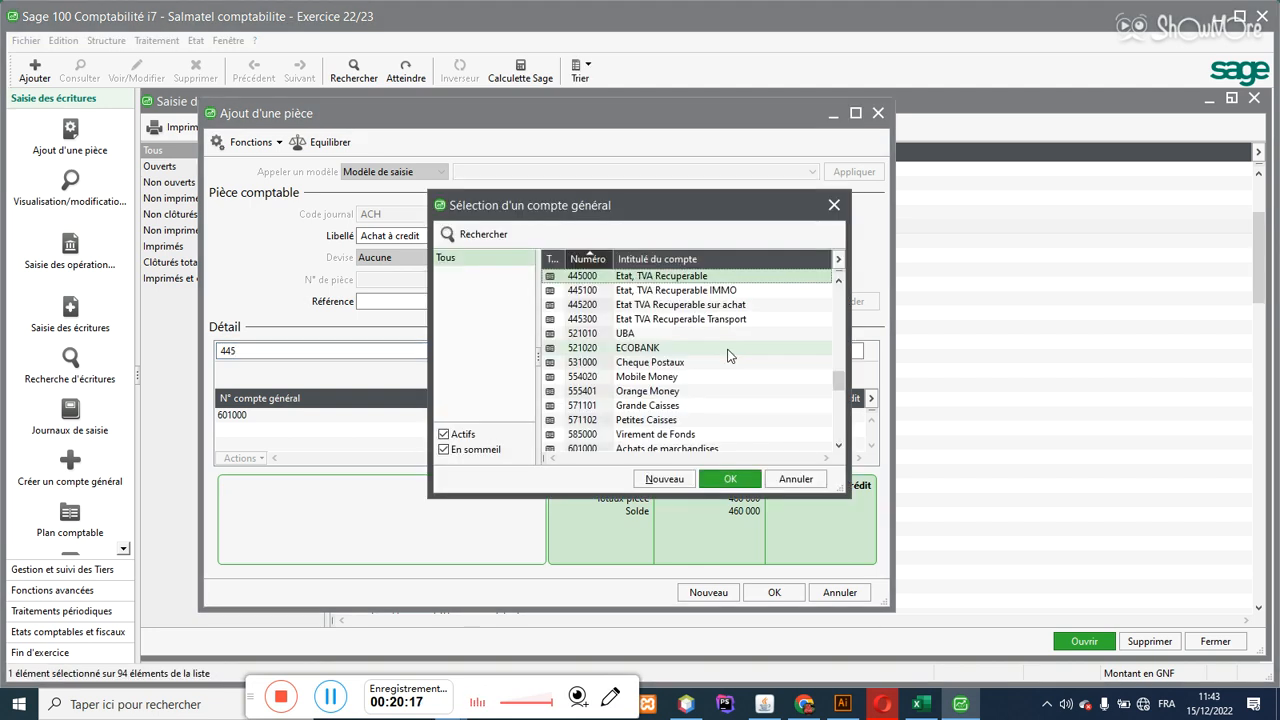
pyautogui.doubleClick(675, 279)
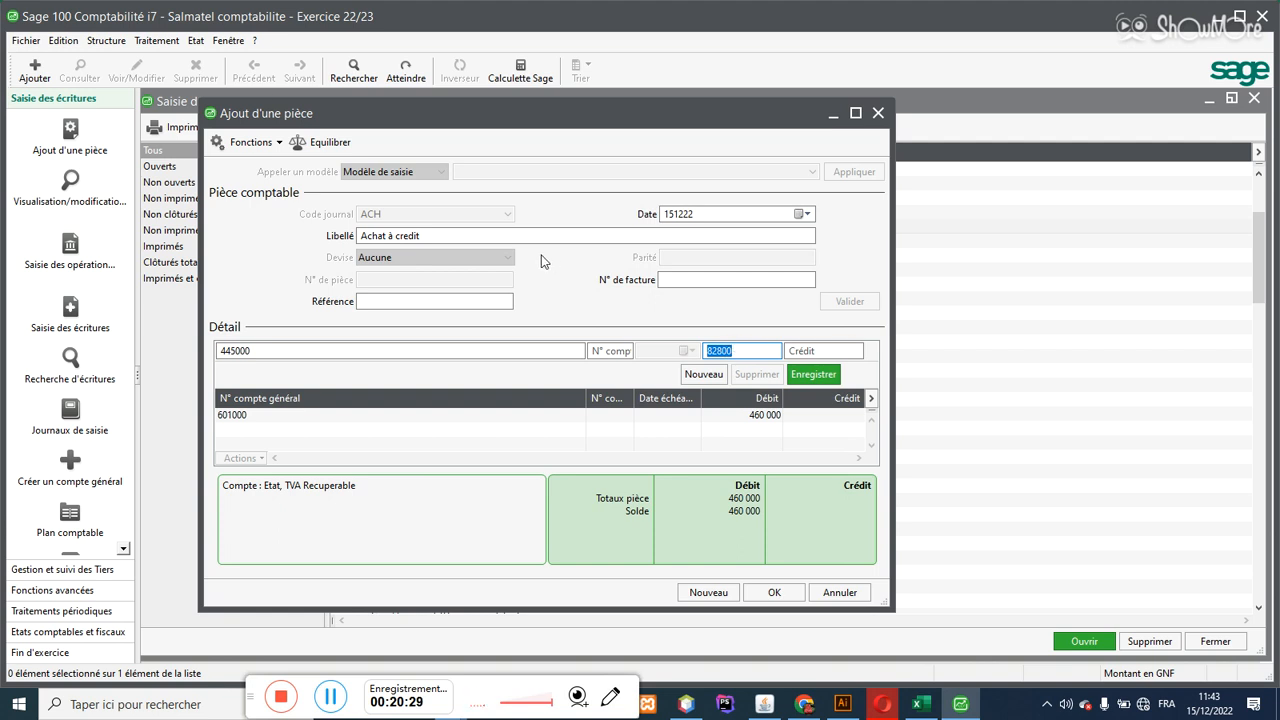
# Step: Review the settings and assigned general accounts of tax R01, Etat, TVA Récupérable, in the tax rates list, and close both windows
pyautogui.click(107, 41)
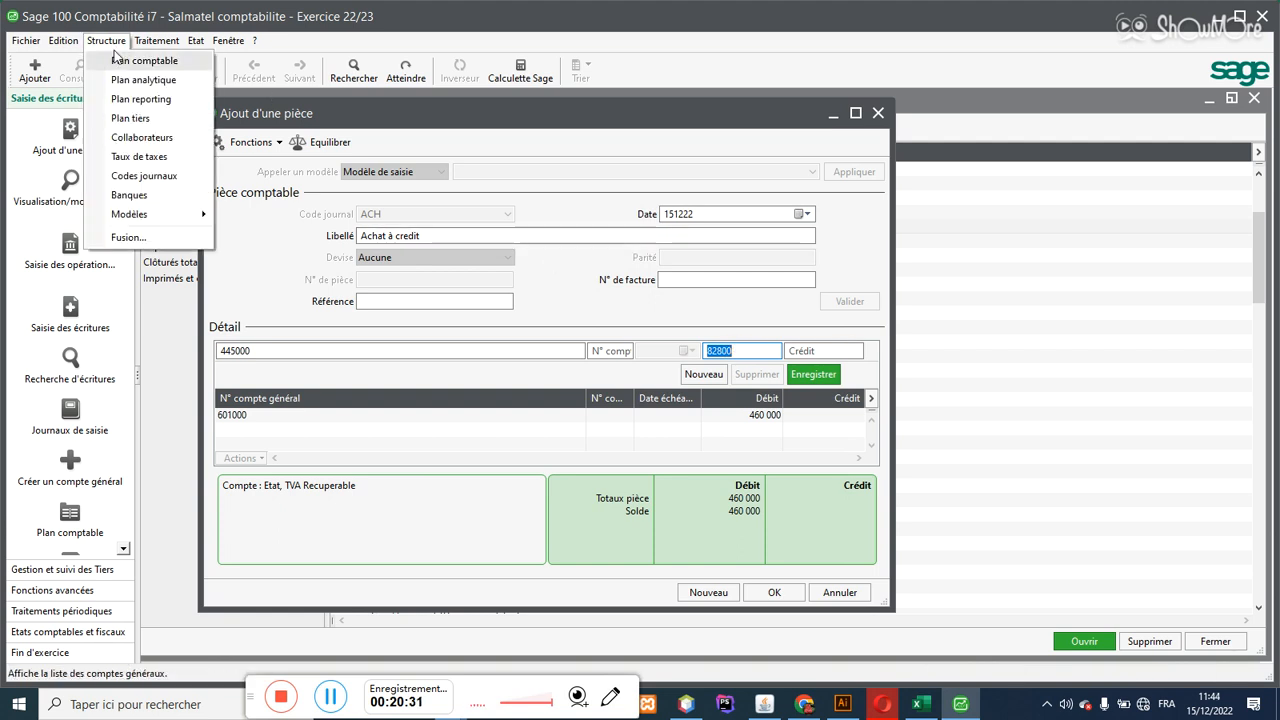
pyautogui.click(165, 156)
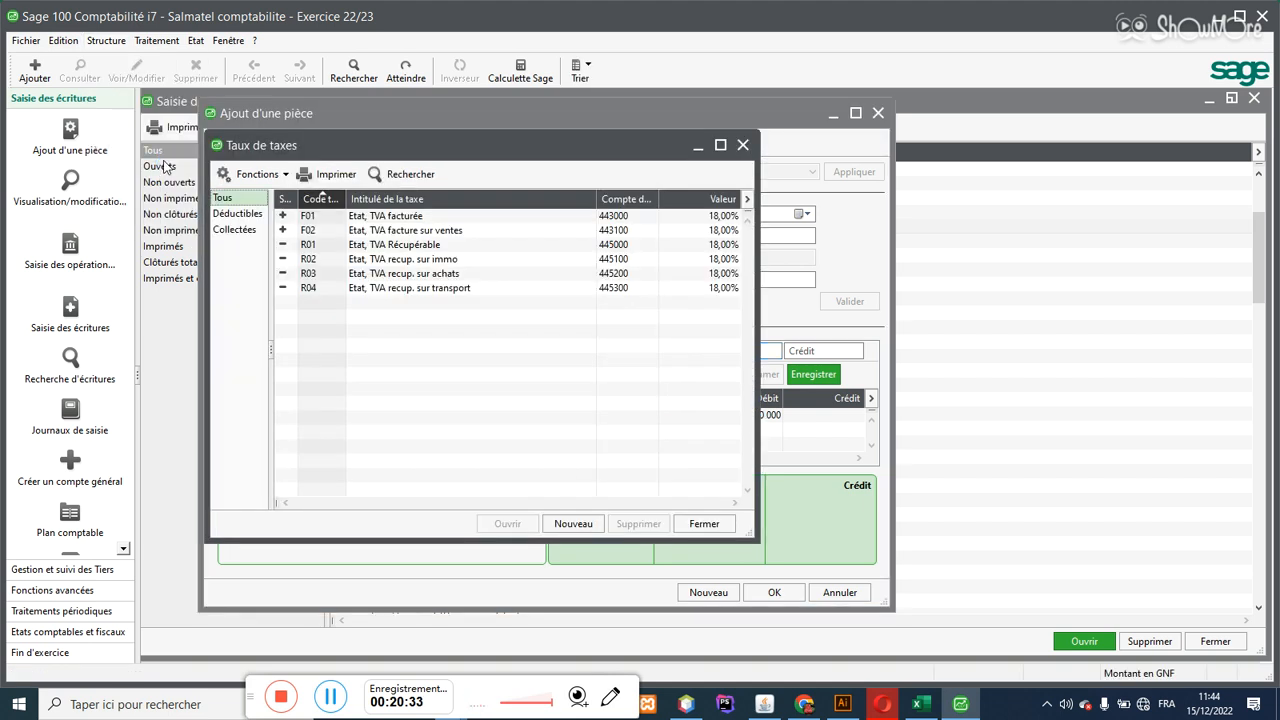
pyautogui.click(388, 250)
pyautogui.press('super')
pyautogui.press('super')
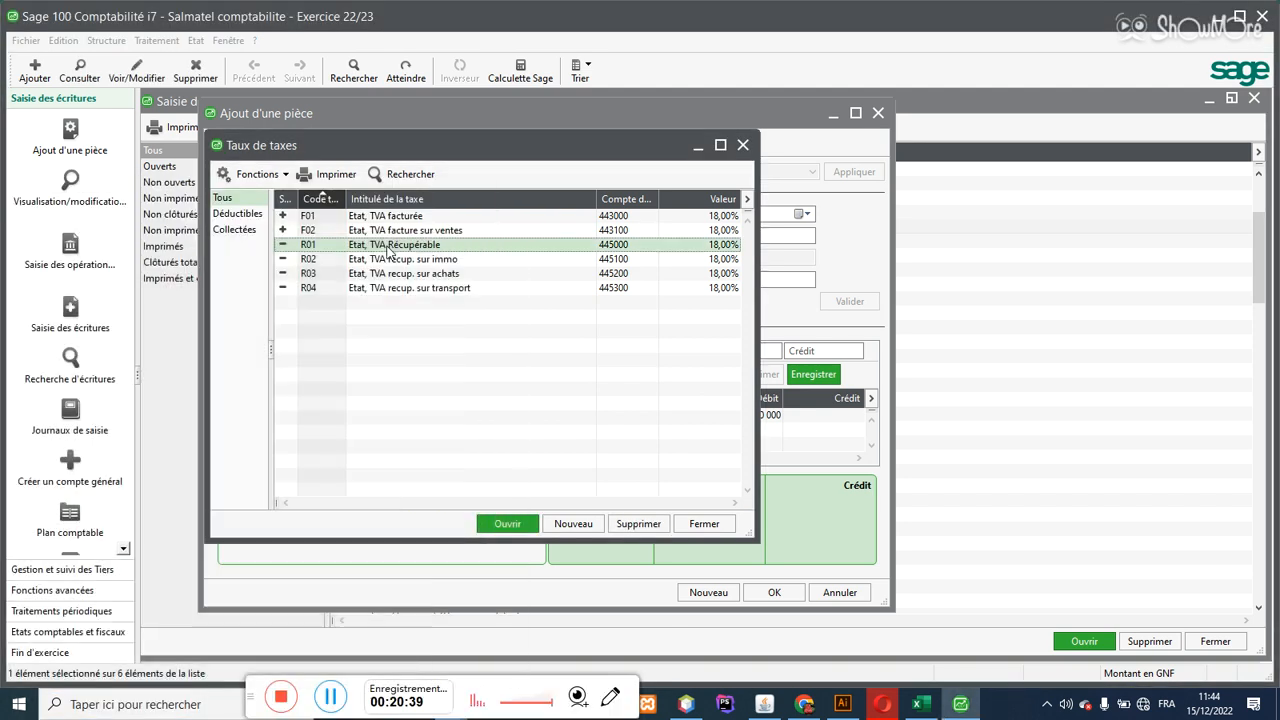
pyautogui.doubleClick(388, 250)
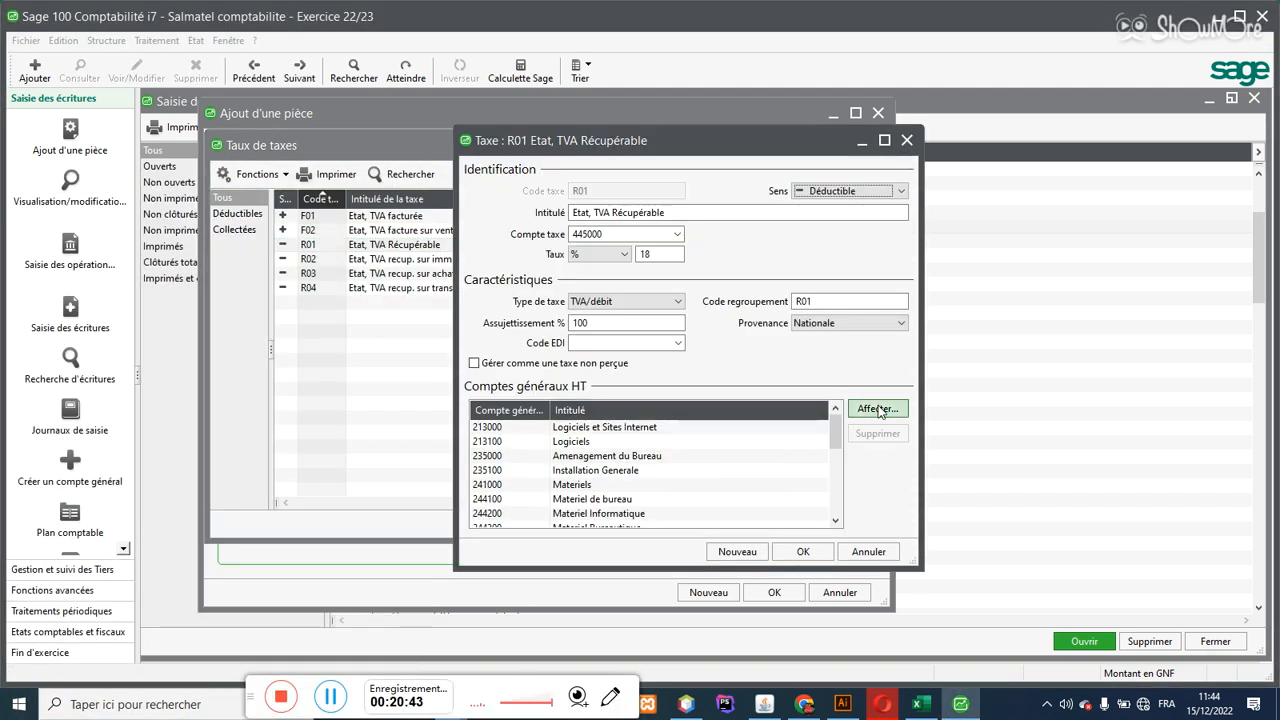
pyautogui.moveTo(834, 436); pyautogui.dragTo(840, 510)
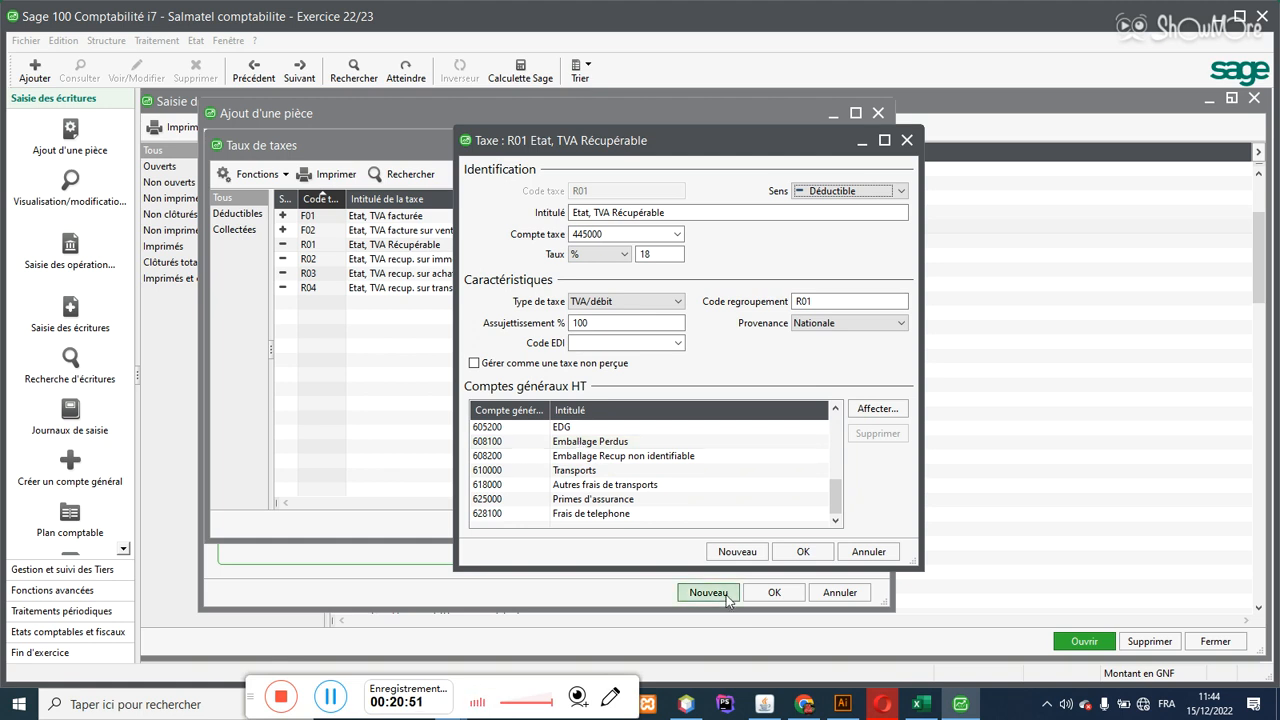
pyautogui.click(957, 706)
pyautogui.click(957, 706)
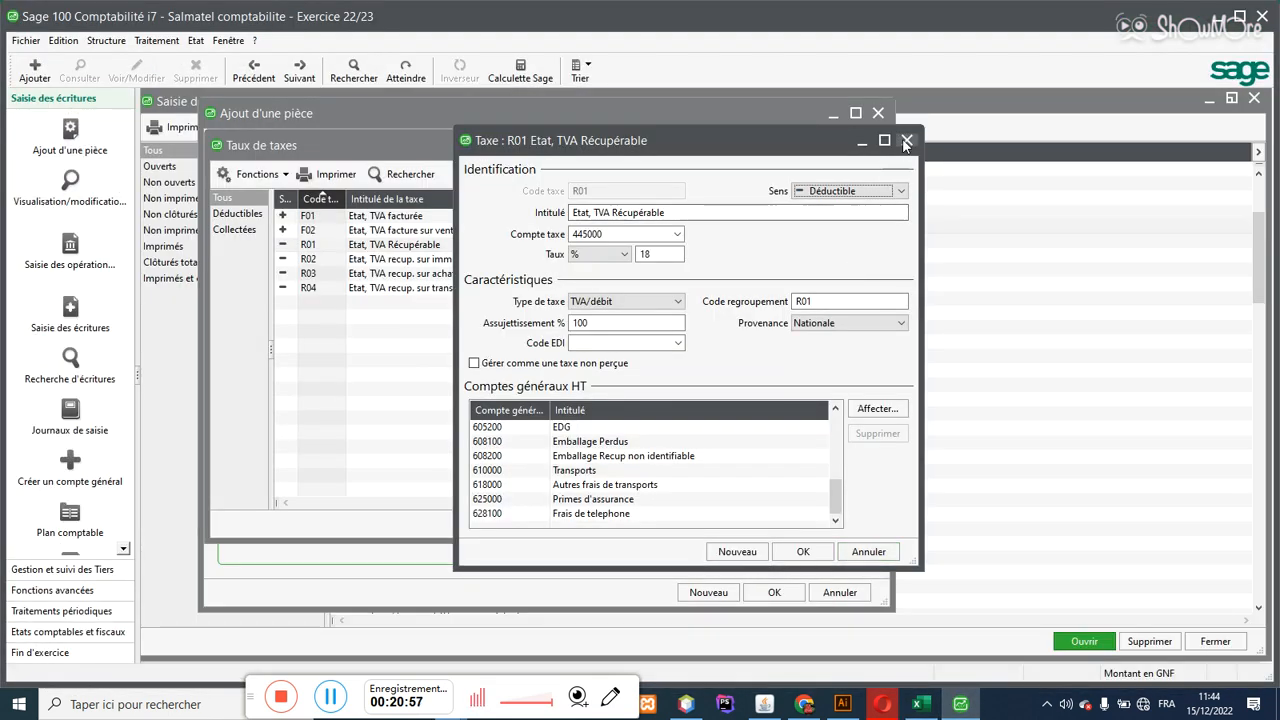
pyautogui.click(905, 142)
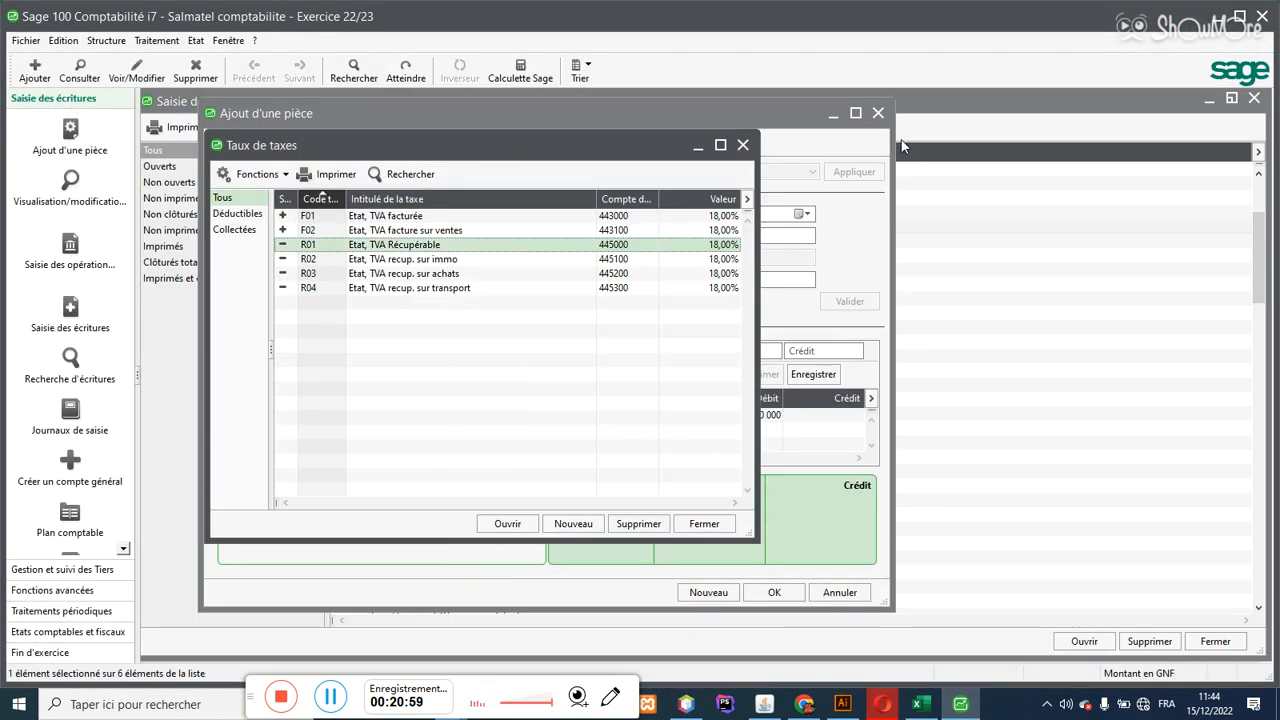
pyautogui.click(744, 146)
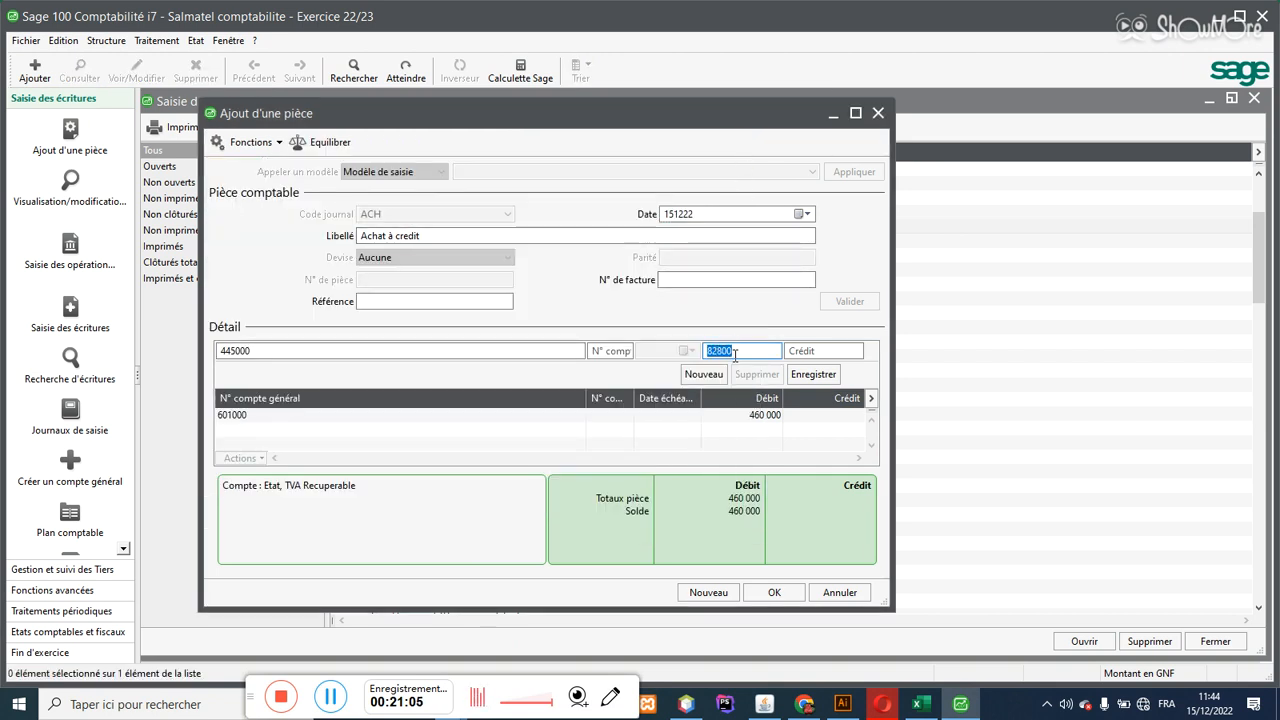
# Step: Record the 82800 debit line for recoverable VAT and fill the next line with supplier Bonagui, account 401000 and a credit of 542800
pyautogui.press('Return')
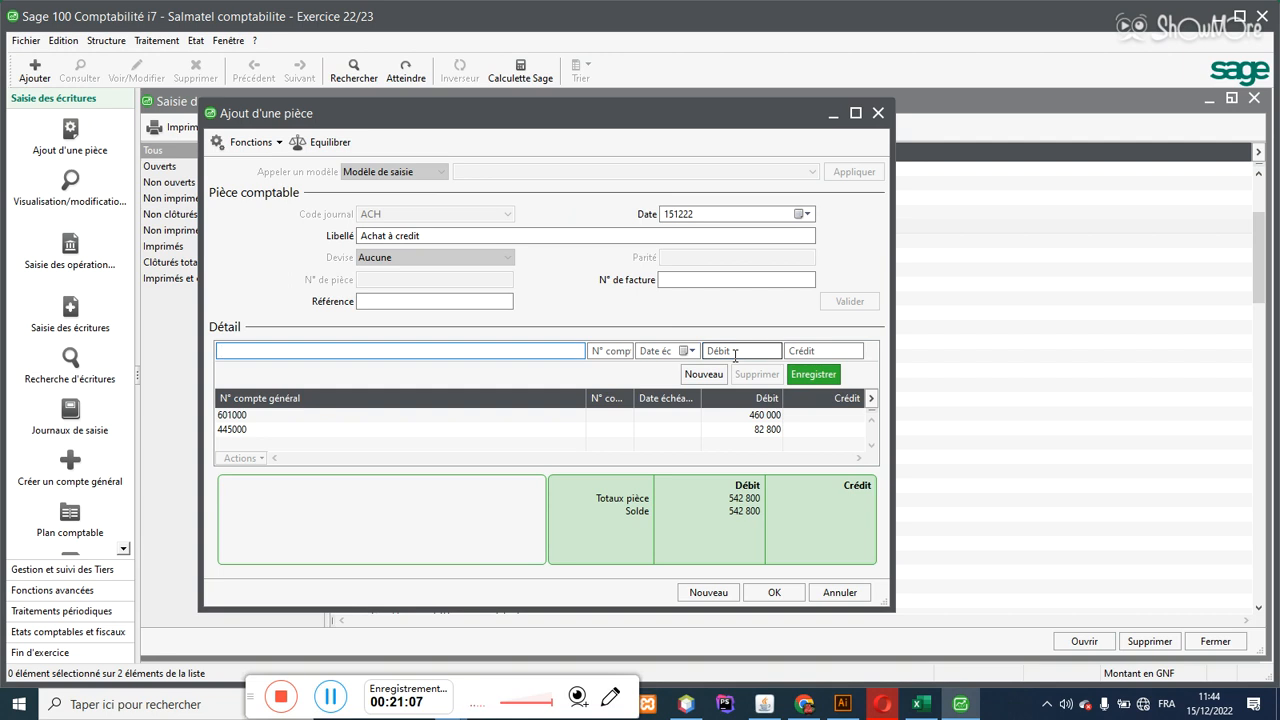
pyautogui.write('4')
pyautogui.press('BackSpace')
pyautogui.press('Tab')
pyautogui.write('F')
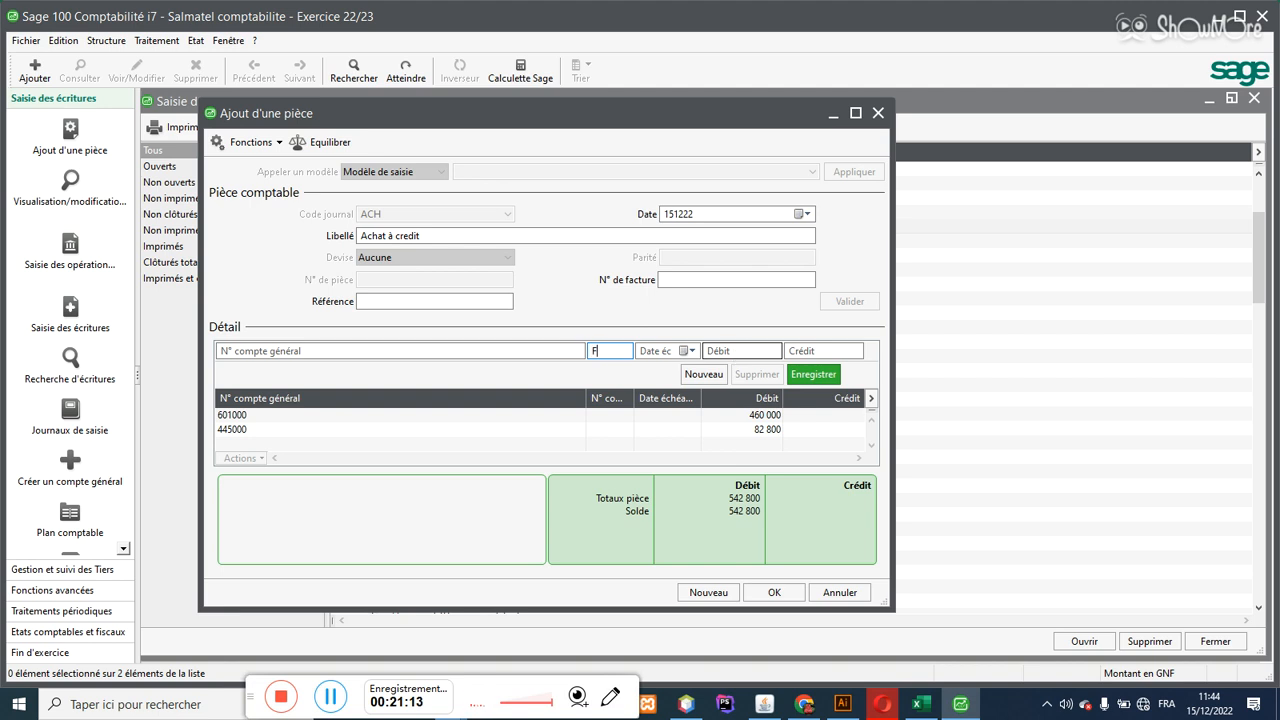
pyautogui.press('Tab')
pyautogui.doubleClick(647, 236)
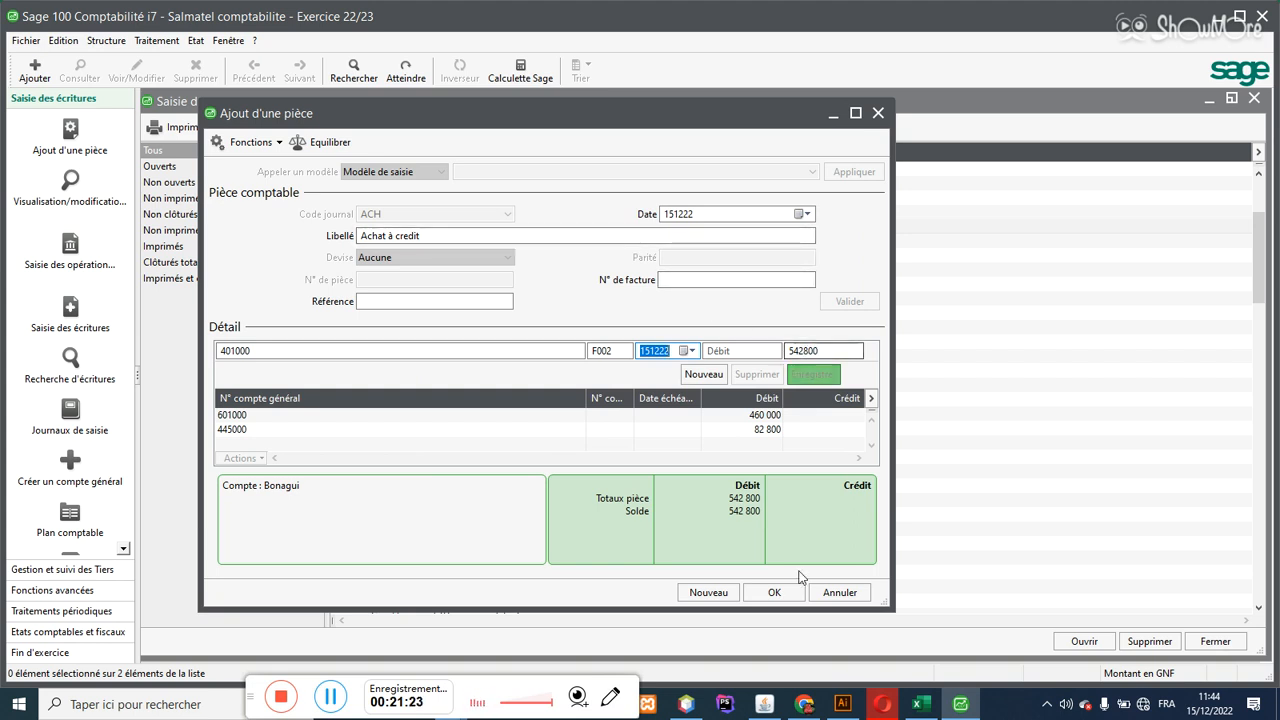
# Step: Check the amount noted for account 401 in Excel, and record the supplier credit line in Sage 100
pyautogui.click(920, 705)
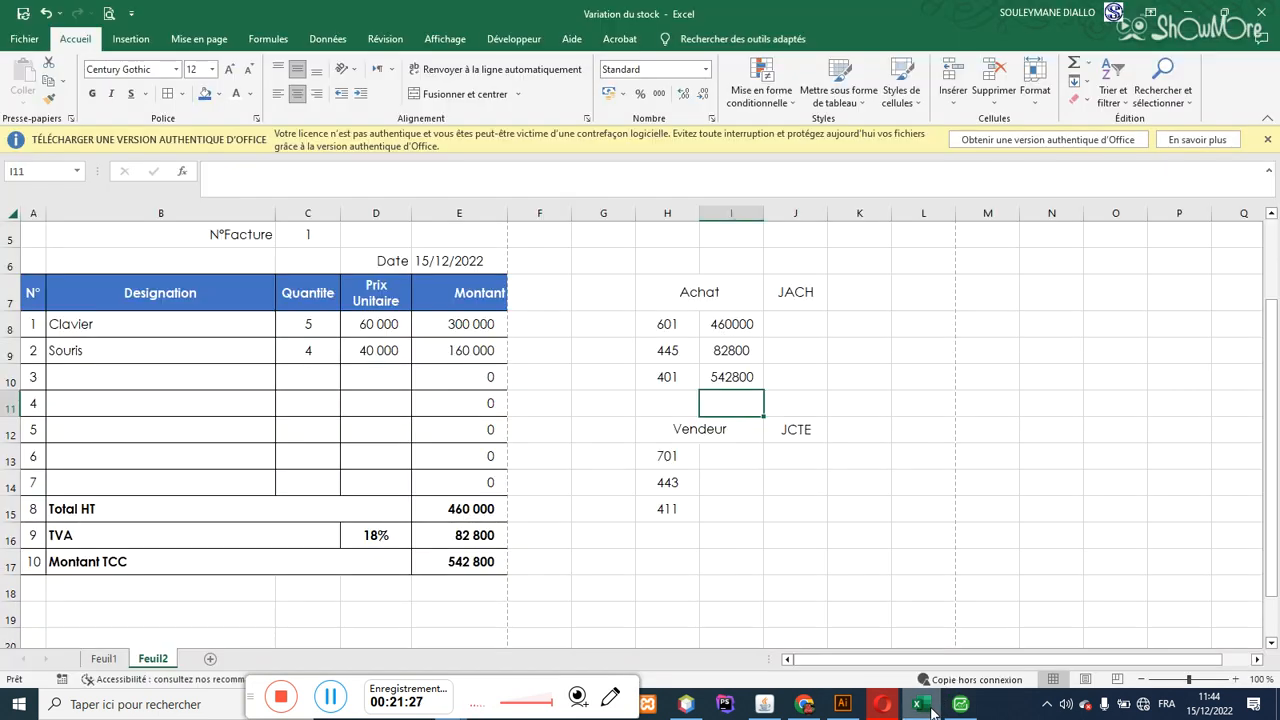
pyautogui.click(930, 707)
pyautogui.click(827, 372)
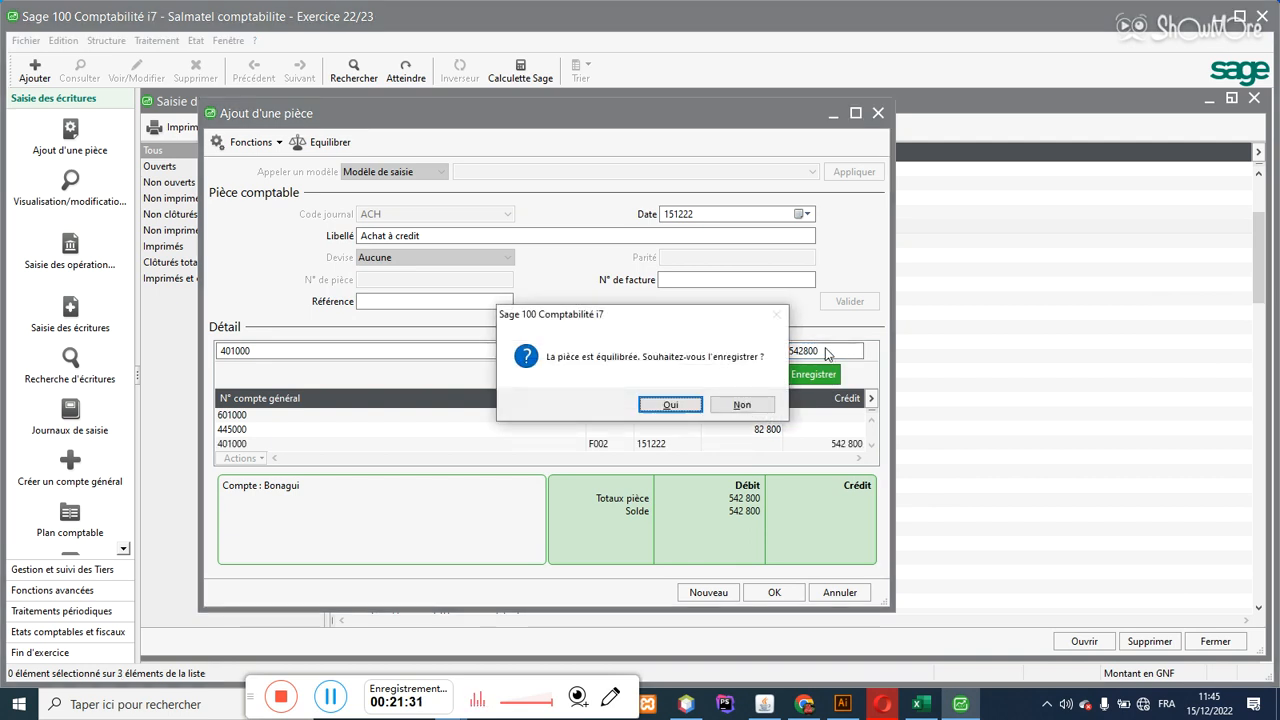
# Step: Save the balanced credit purchase entry, acknowledge its registration and close the Ajout d'une pièce window
pyautogui.click(699, 404)
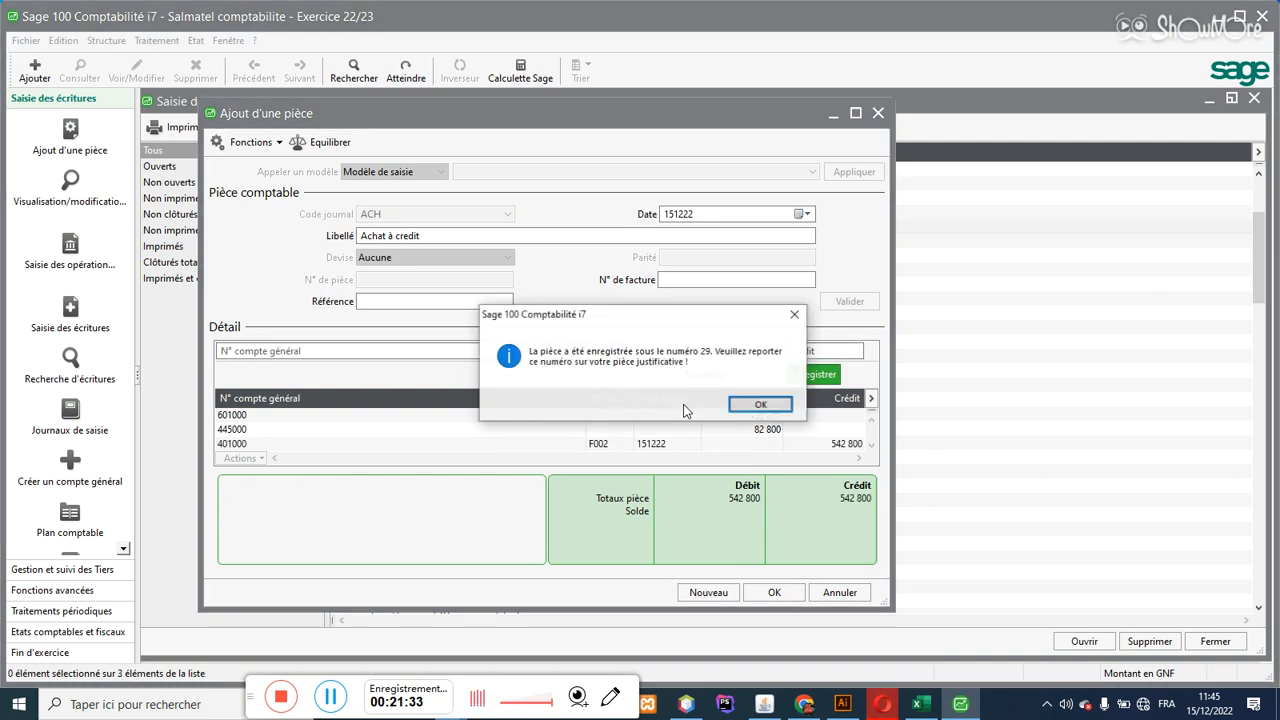
pyautogui.click(764, 404)
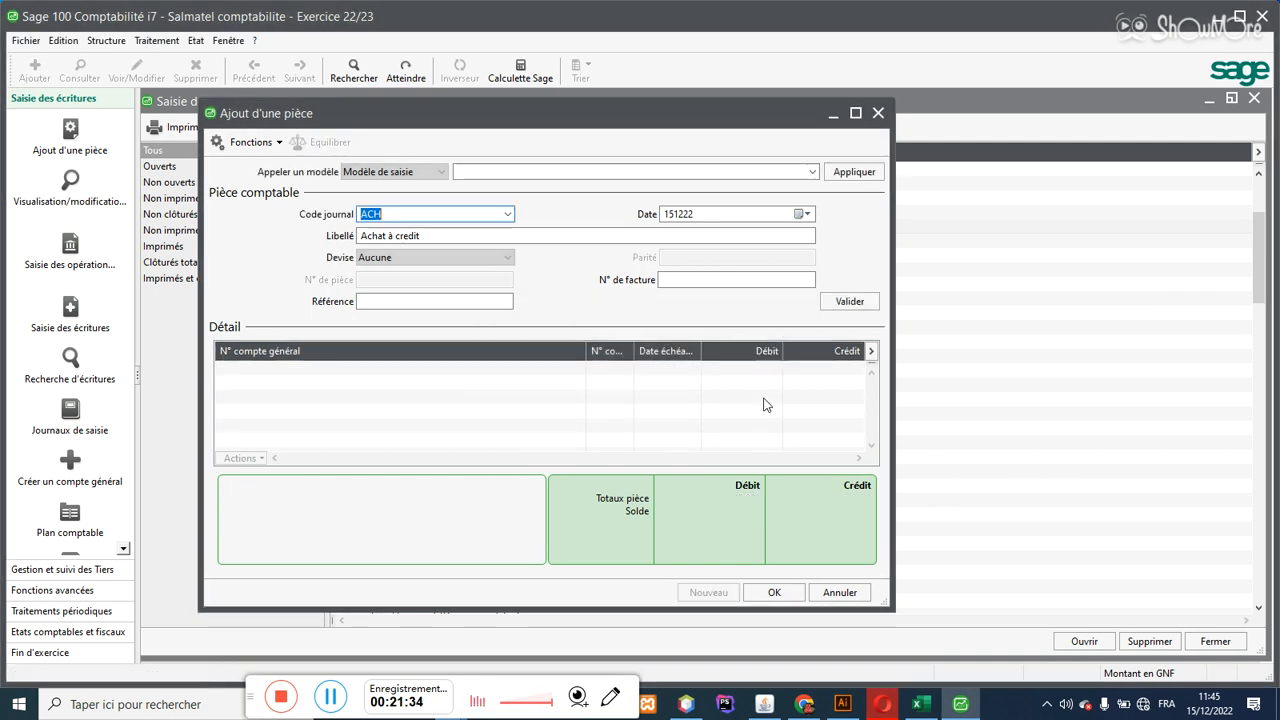
pyautogui.click(877, 113)
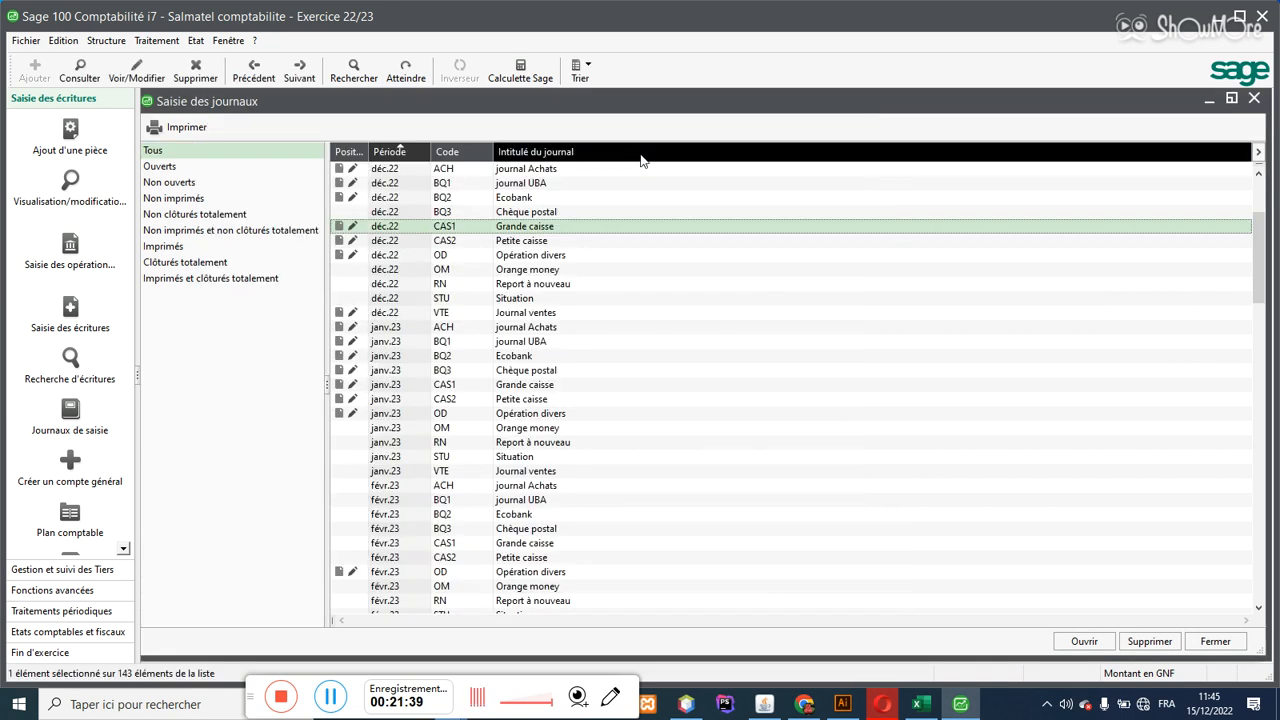
# Step: Filter the entry journals to the open ones and open the December 2022 sales journal, Journal ventes
pyautogui.click(171, 41)
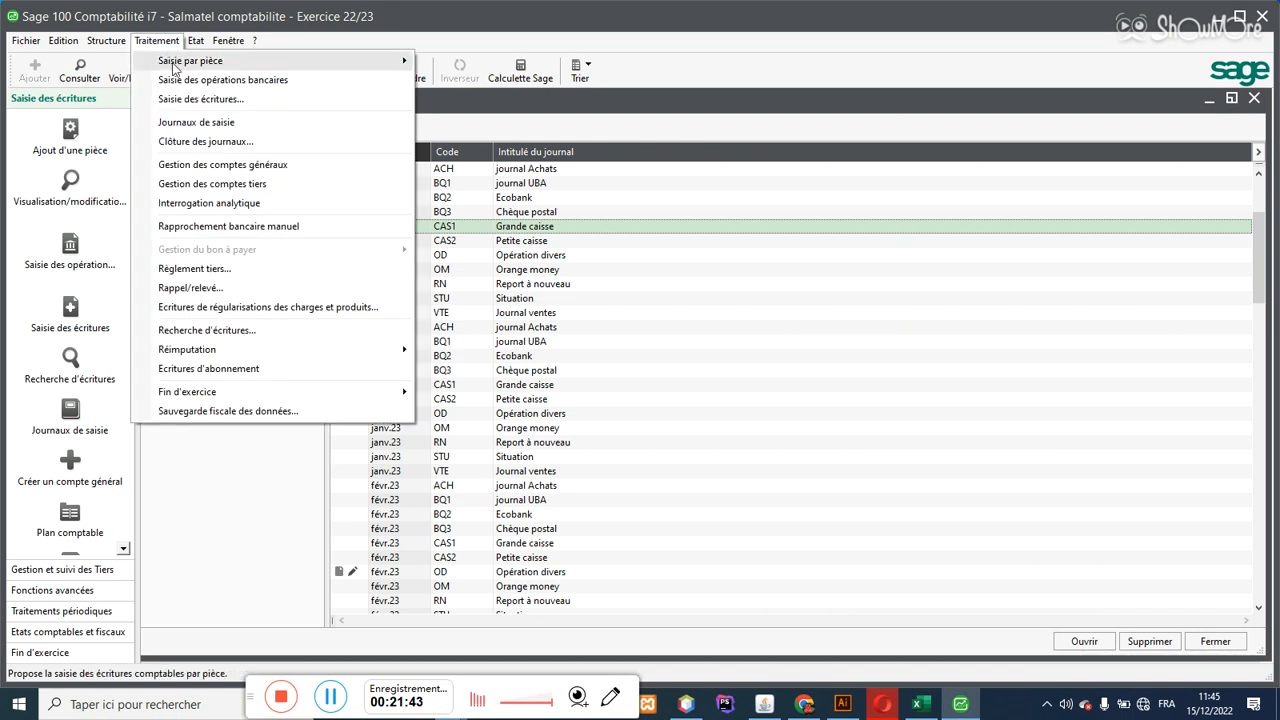
pyautogui.click(200, 122)
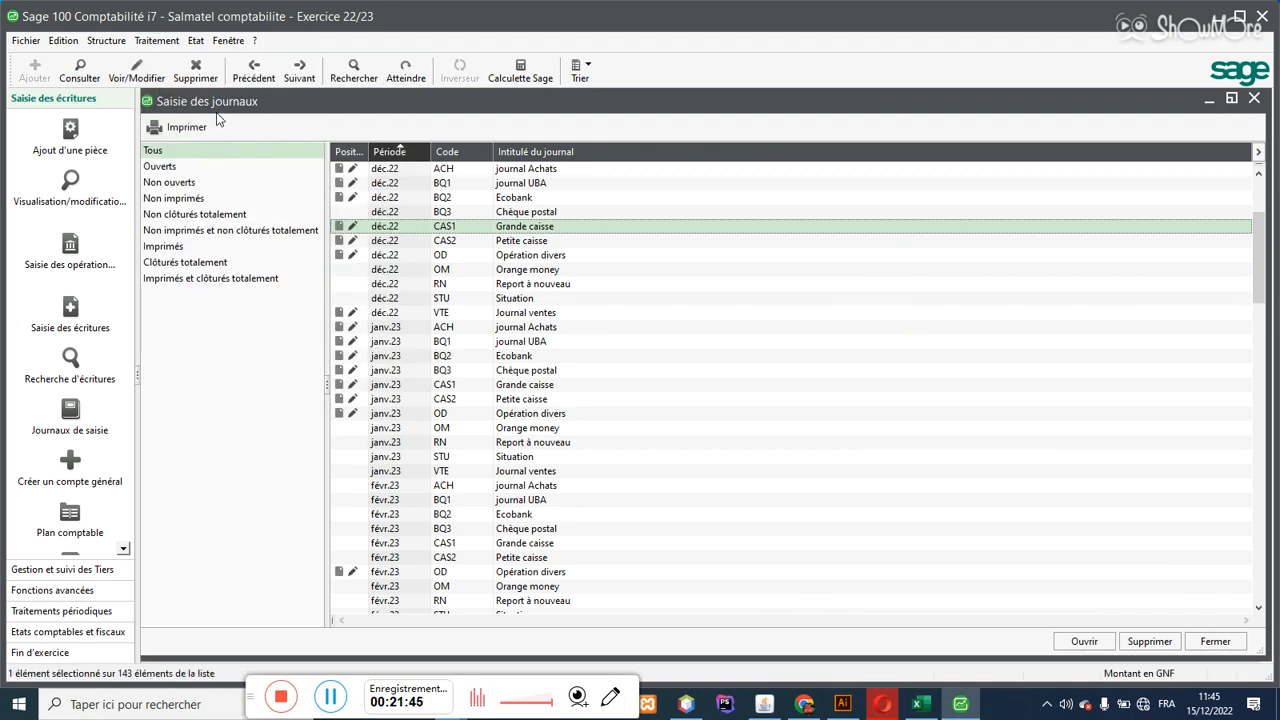
pyautogui.click(238, 170)
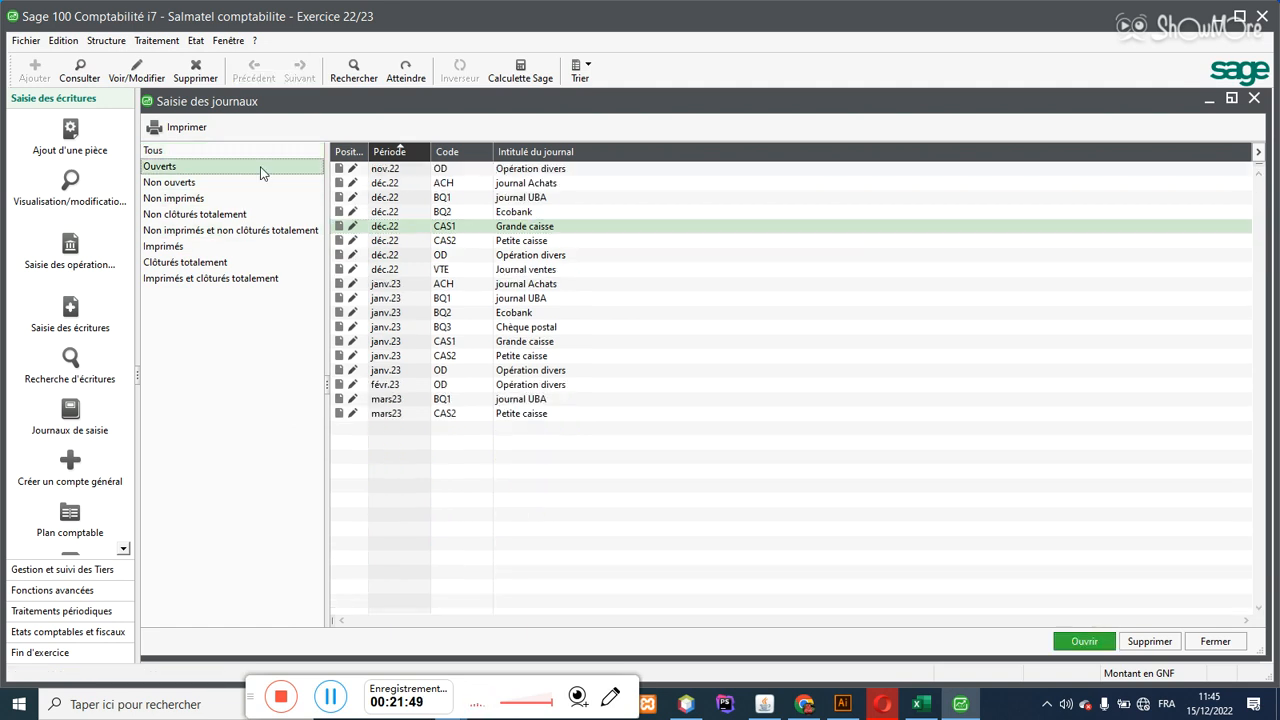
pyautogui.doubleClick(443, 270)
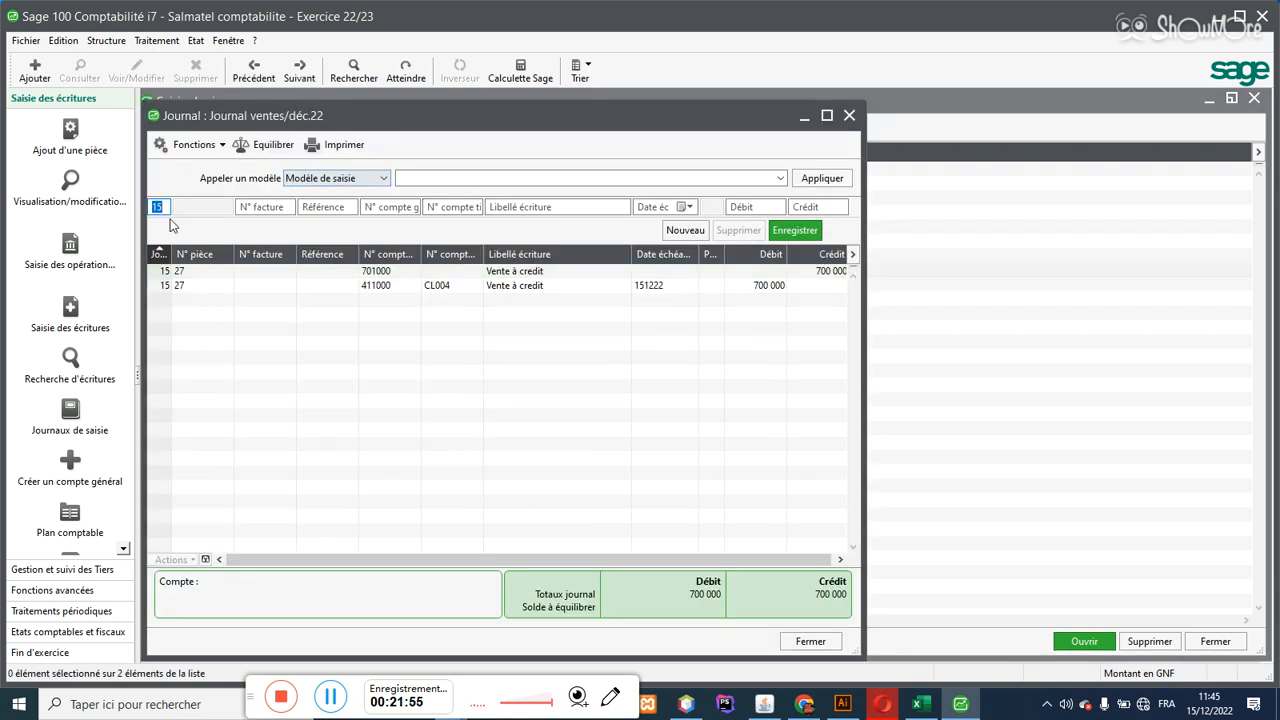
# Step: Choose account 701000, Ventes de Marcandises, for a new line on day 15 of the sales journal
pyautogui.press('Tab')
pyautogui.press('Tab')
pyautogui.press('Tab')
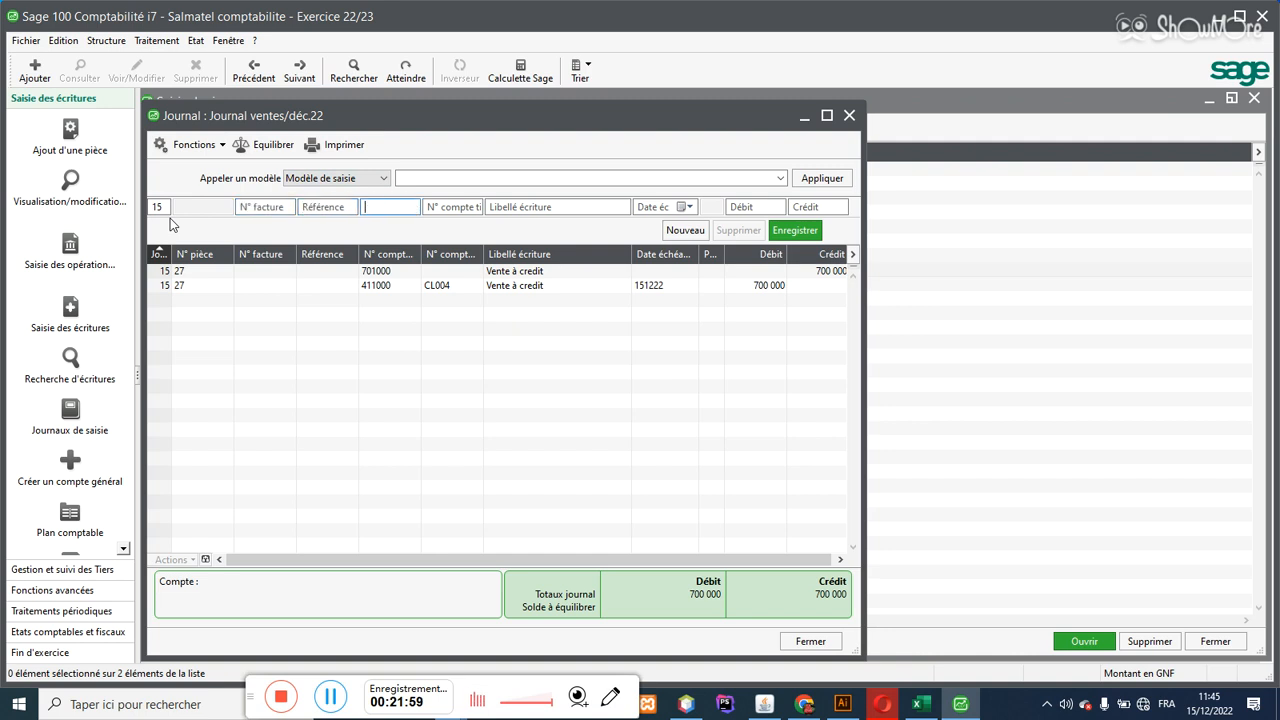
pyautogui.write('701')
pyautogui.press('Tab')
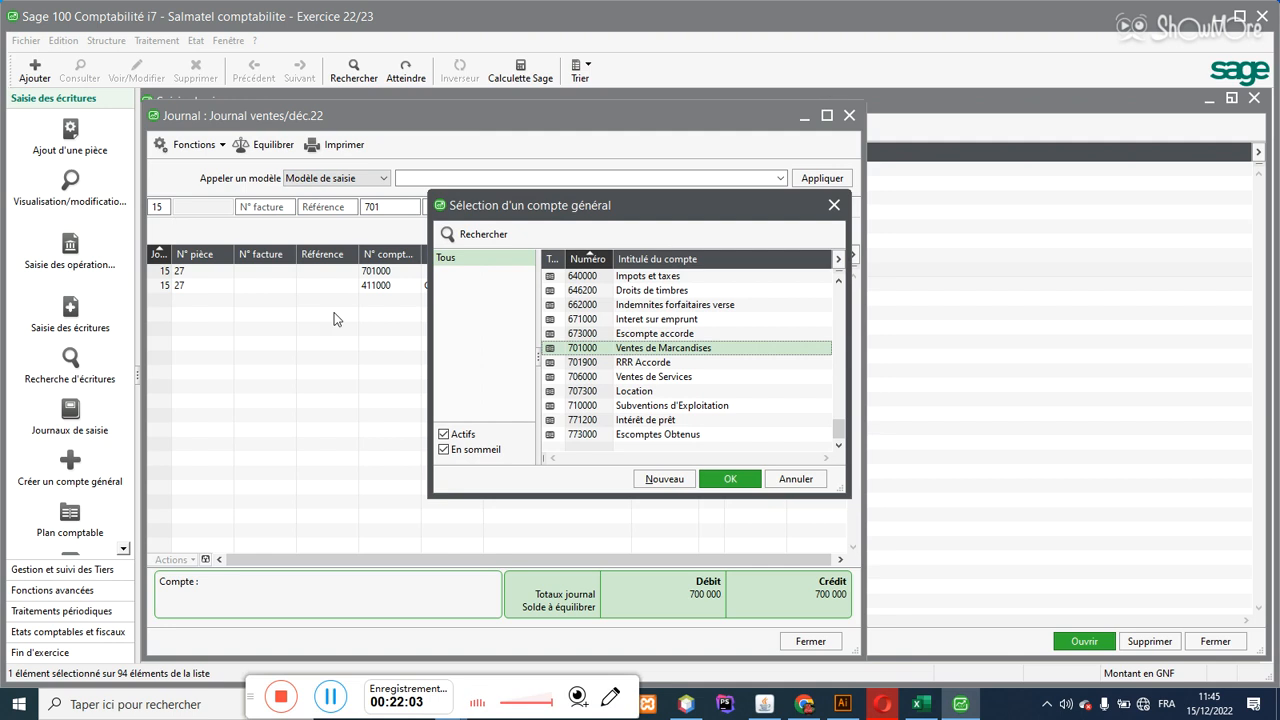
pyautogui.doubleClick(603, 348)
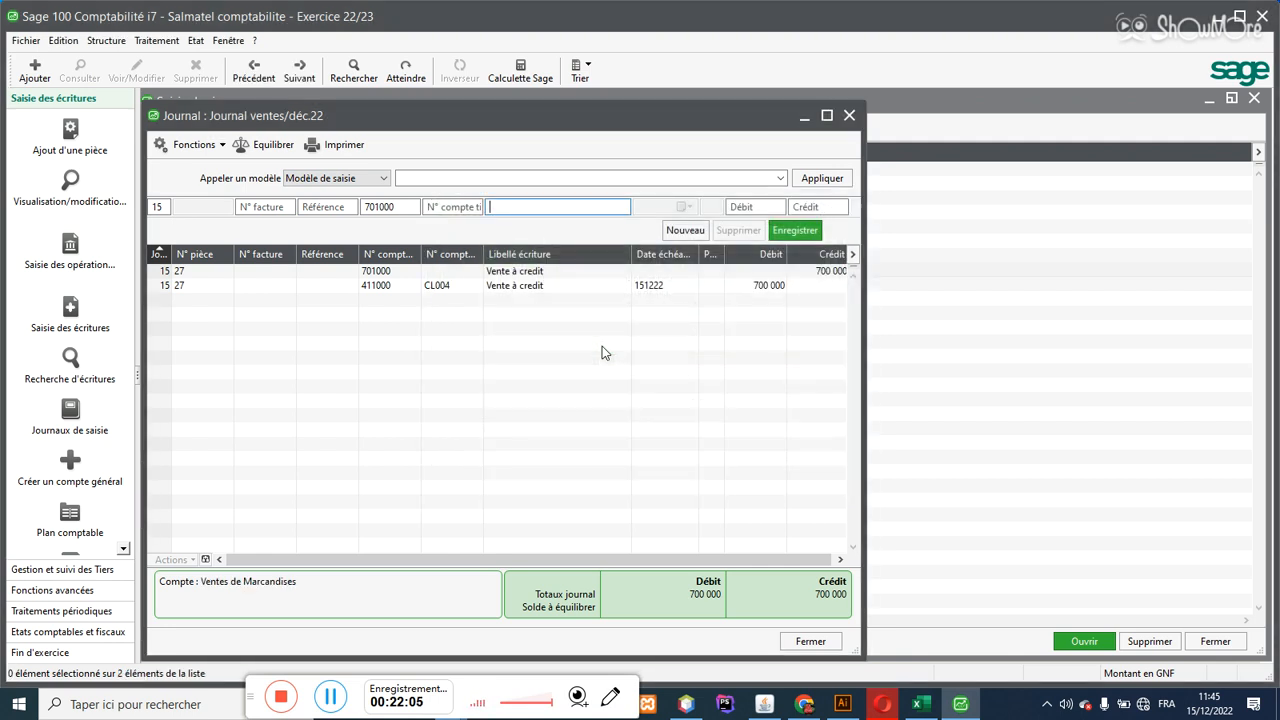
# Step: Label the sales line Vente à credit, set its credit to 460000 and record it
pyautogui.write('Vente à credit')
pyautogui.press('Tab')
pyautogui.press('Tab')
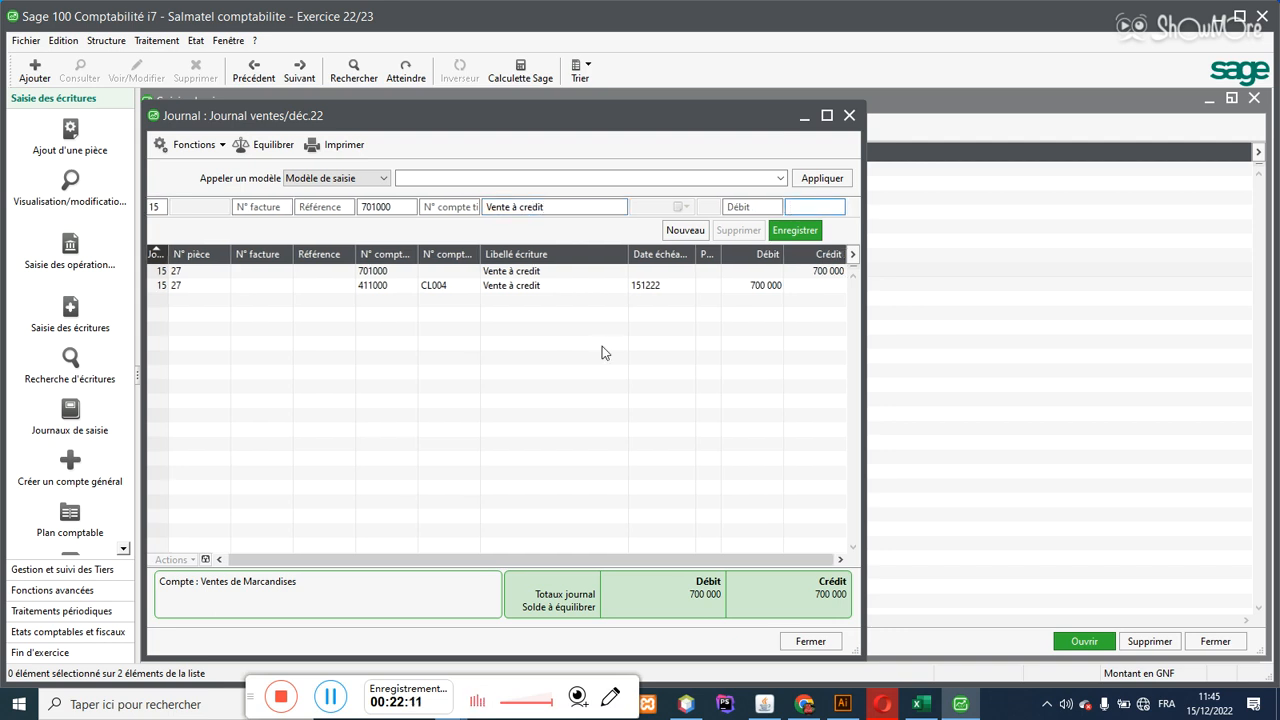
pyautogui.write('460000')
pyautogui.press('Return')
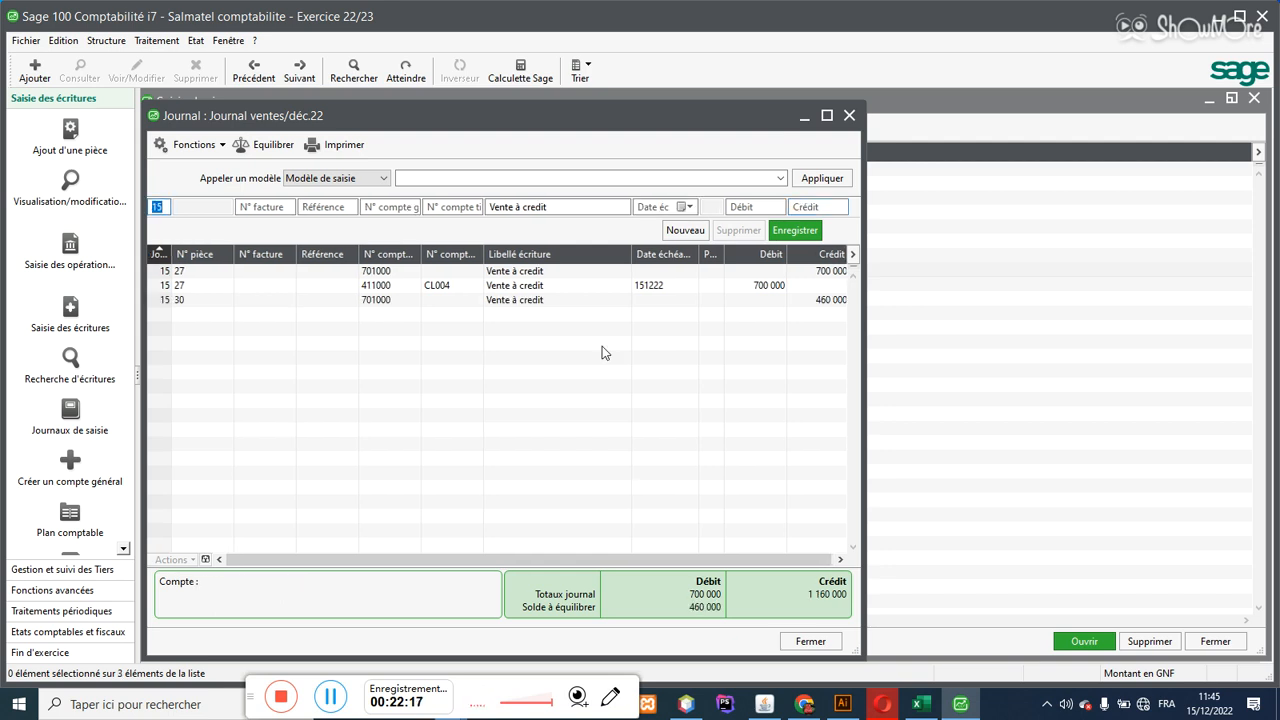
# Step: Record a second Vente à credit line on account 443000, Etat TVA Facture, with a credit of 82800
pyautogui.press('Tab')
pyautogui.press('Tab')
pyautogui.press('Tab')
pyautogui.press('Tab')
pyautogui.press('Tab')
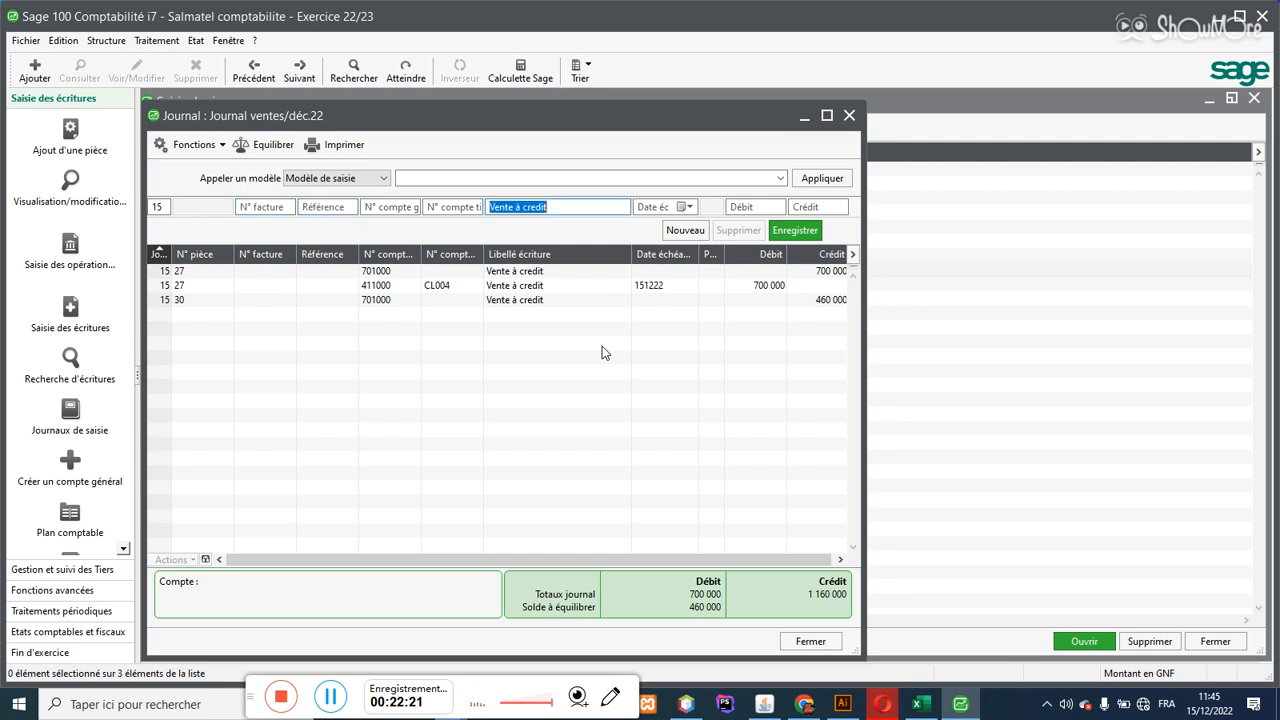
pyautogui.click(405, 208)
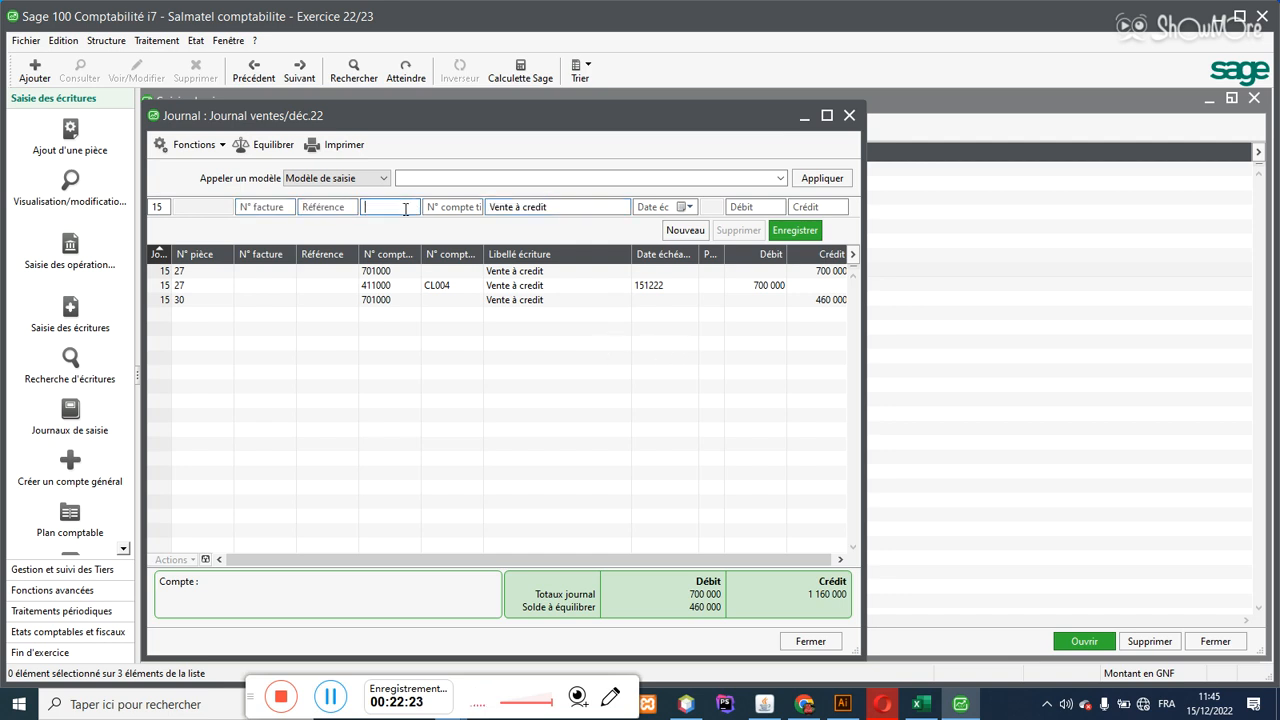
pyautogui.write('443')
pyautogui.press('Tab')
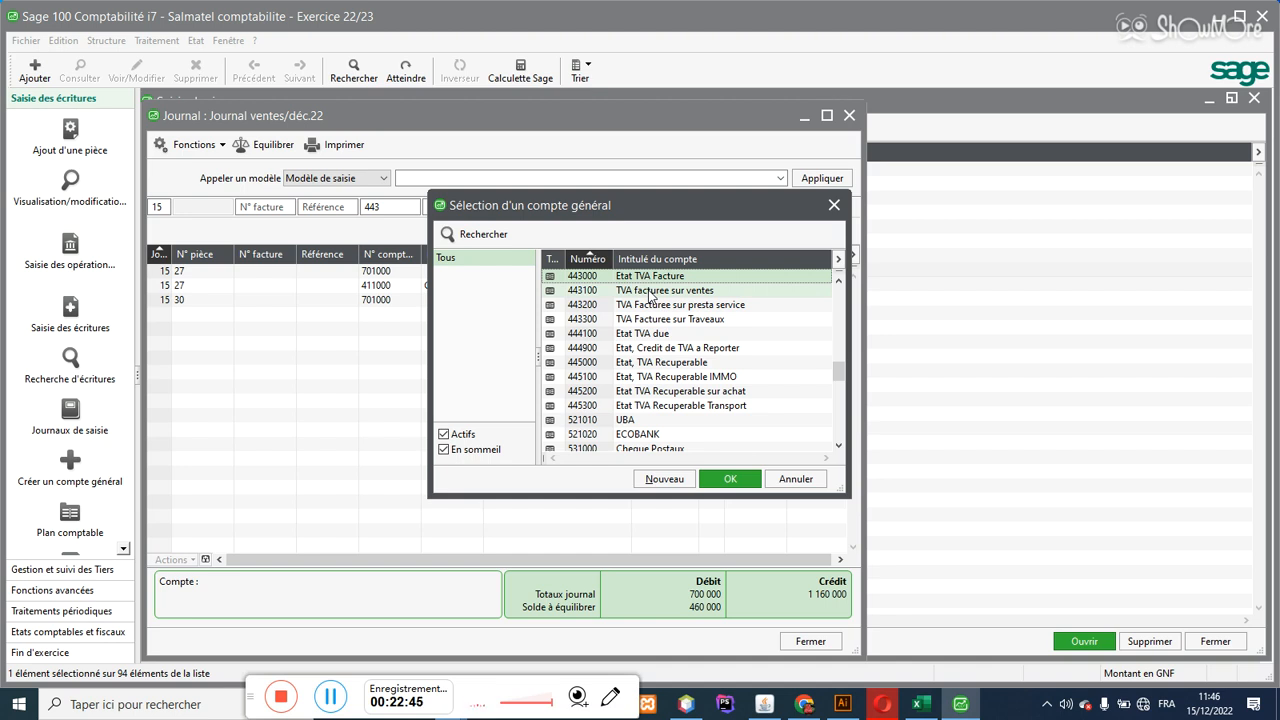
pyautogui.click(653, 292)
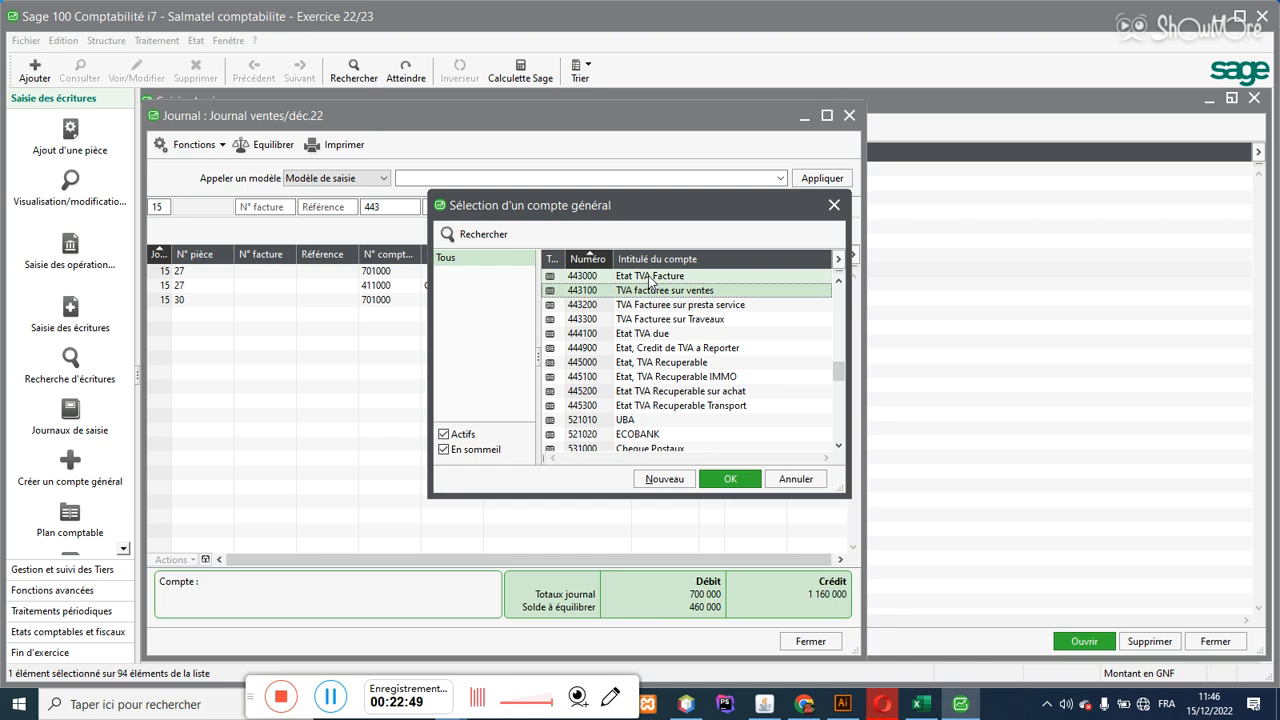
pyautogui.doubleClick(649, 277)
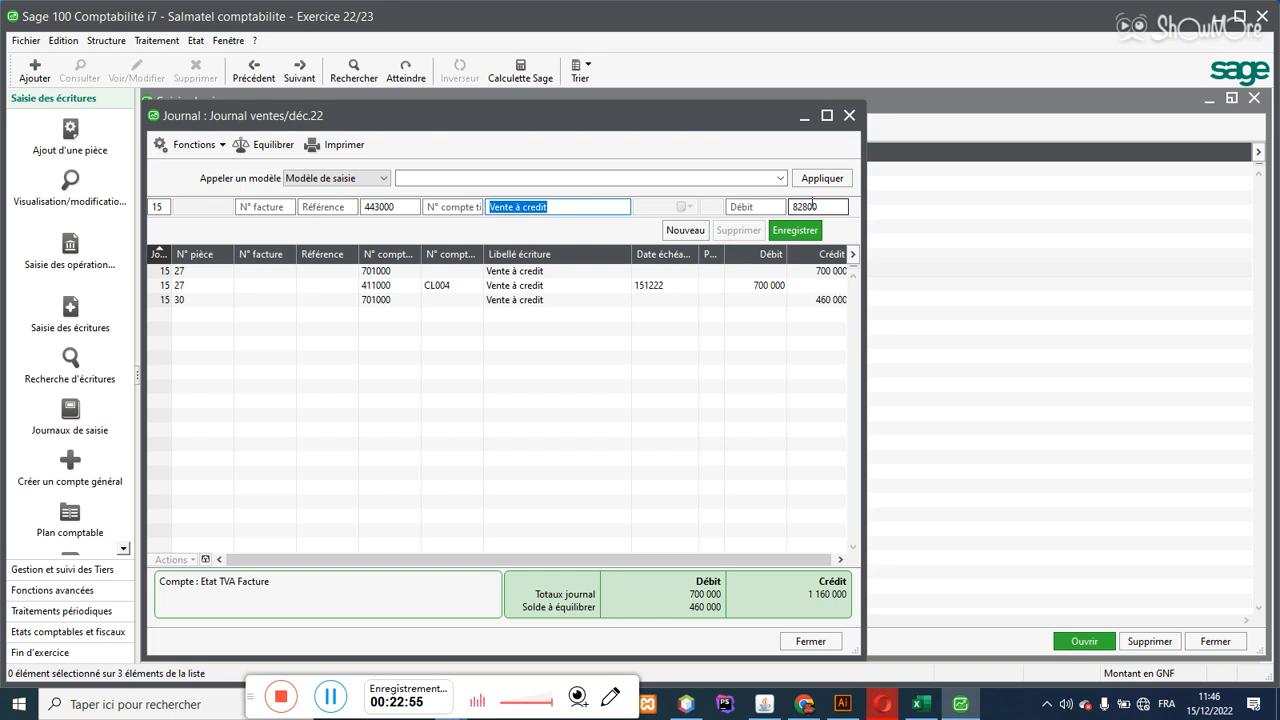
pyautogui.press('Return')
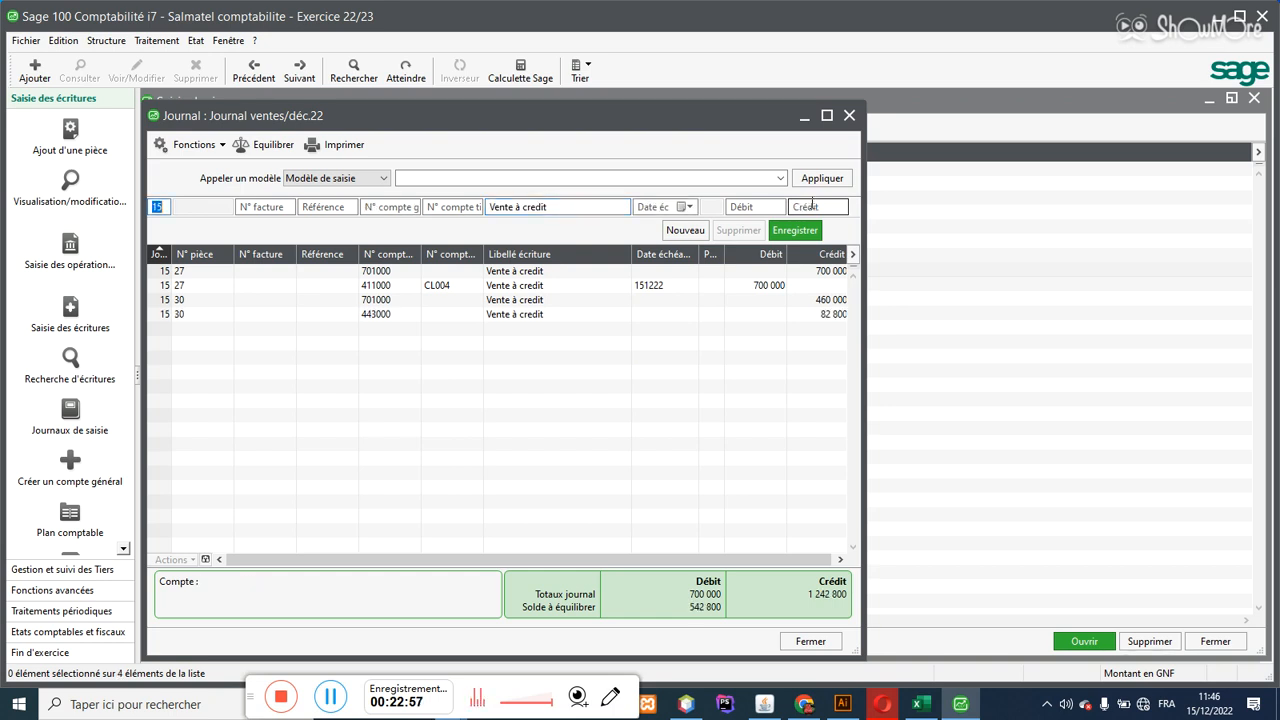
# Step: Record a 542 800 debit line on account 411000 for client Ets. Balde et frère, due 151222, in the December sales journal
pyautogui.press('Tab')
pyautogui.press('Tab')
pyautogui.press('Tab')
pyautogui.press('Tab')
pyautogui.write('CL')
pyautogui.press('Tab')
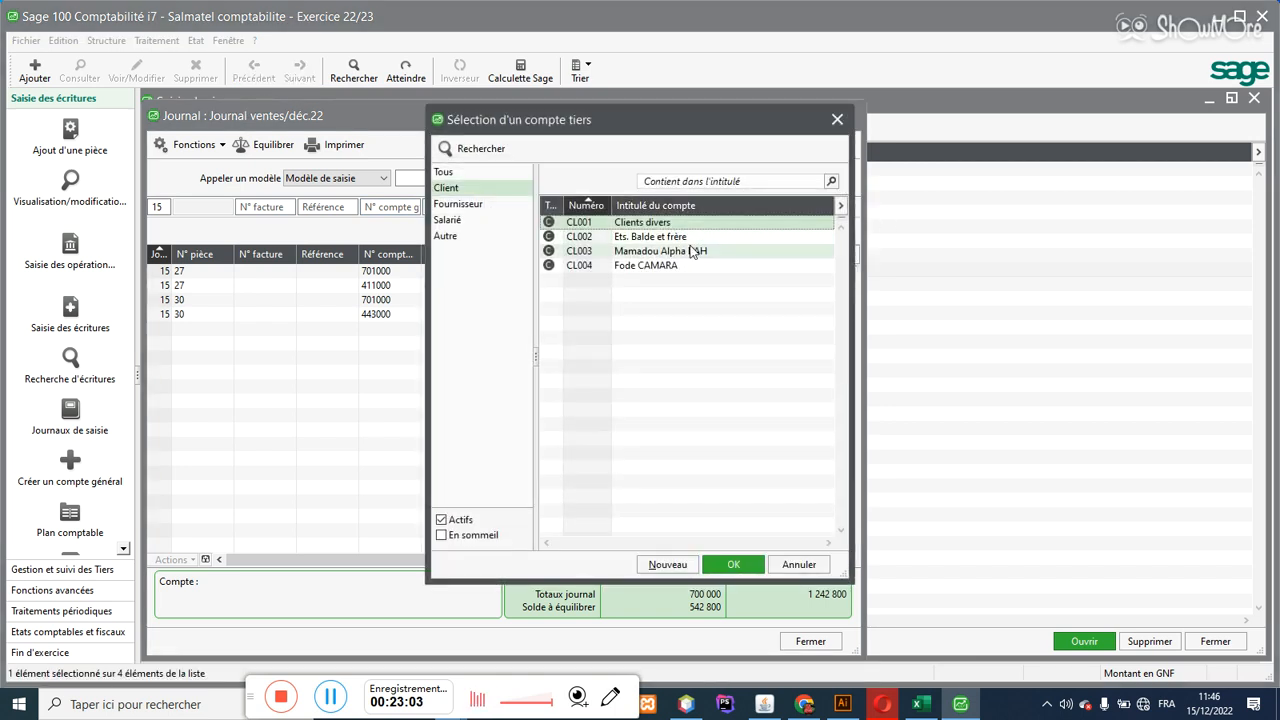
pyautogui.doubleClick(689, 237)
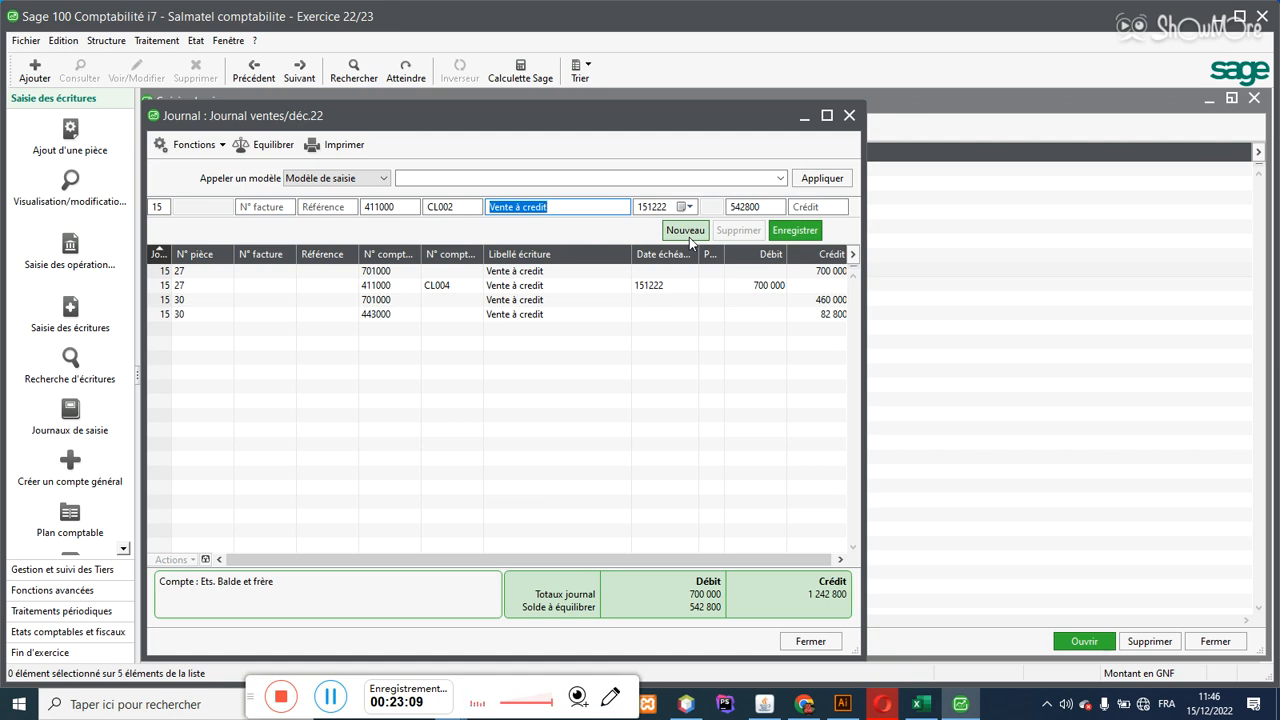
pyautogui.press('Return')
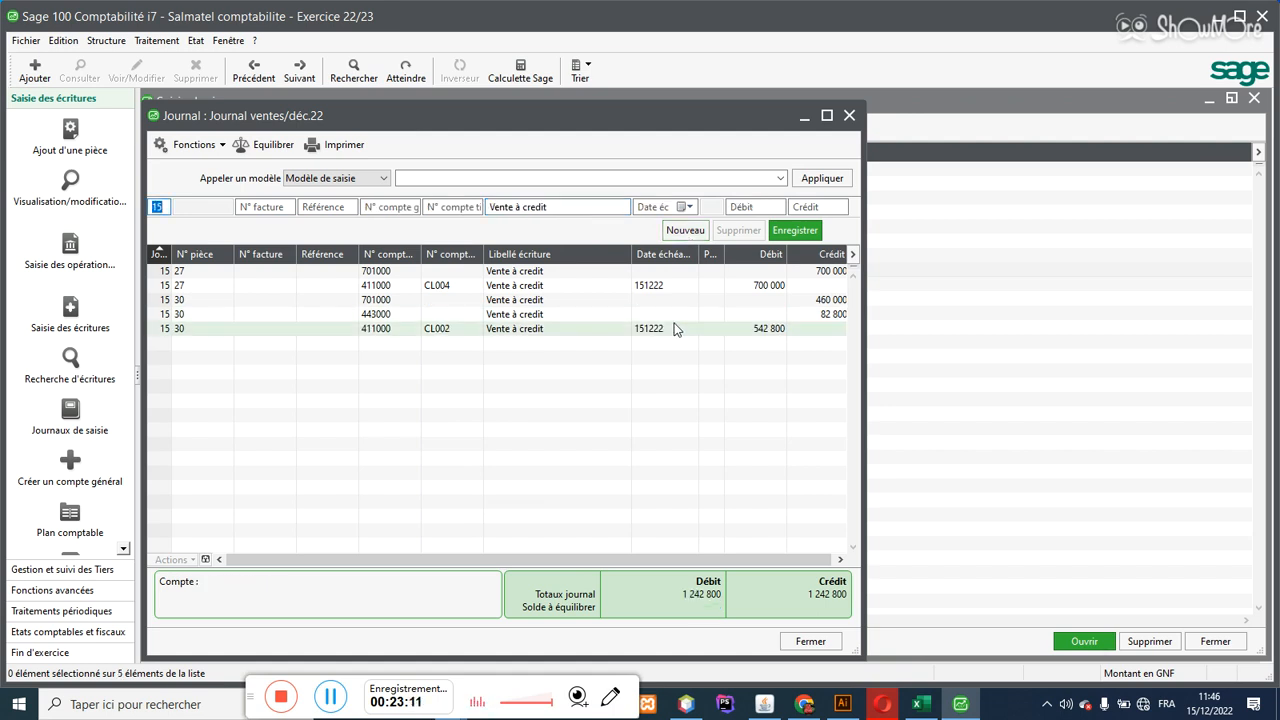
# Step: Open tax F01 "Etat, TVA facturée" from the tax rates and locate account 701000 among its assigned general accounts
pyautogui.click(106, 41)
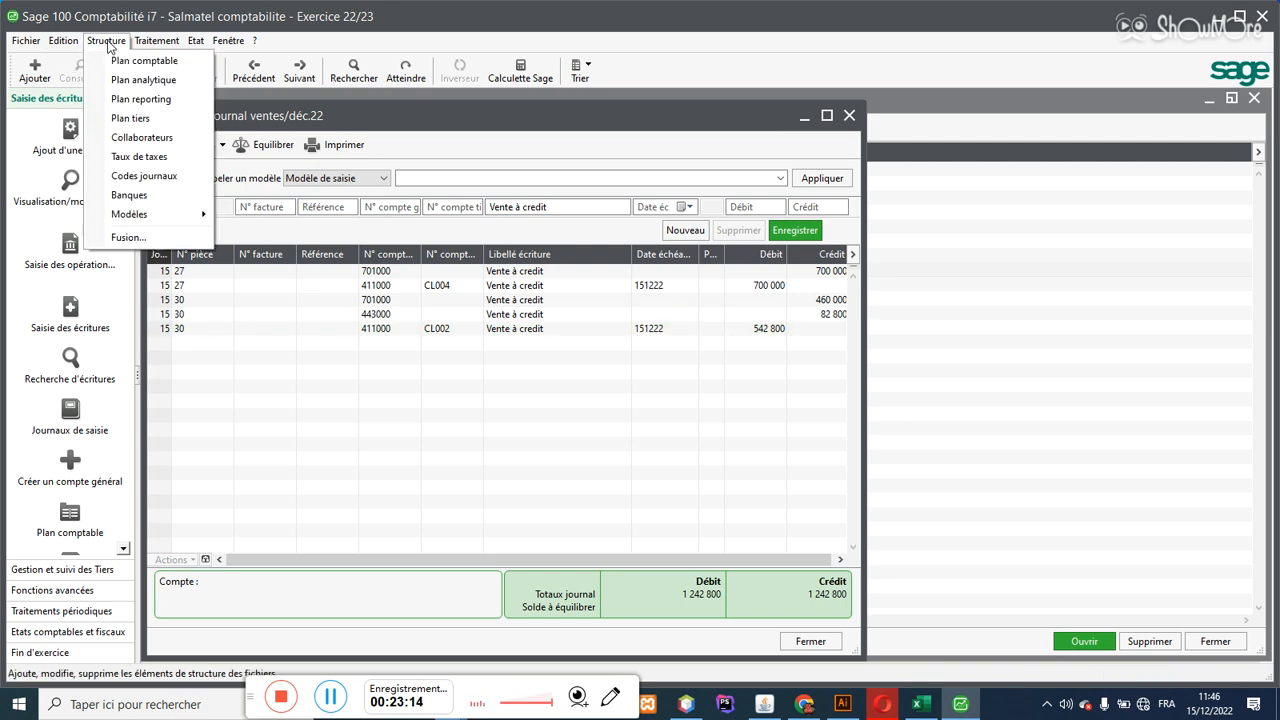
pyautogui.click(138, 157)
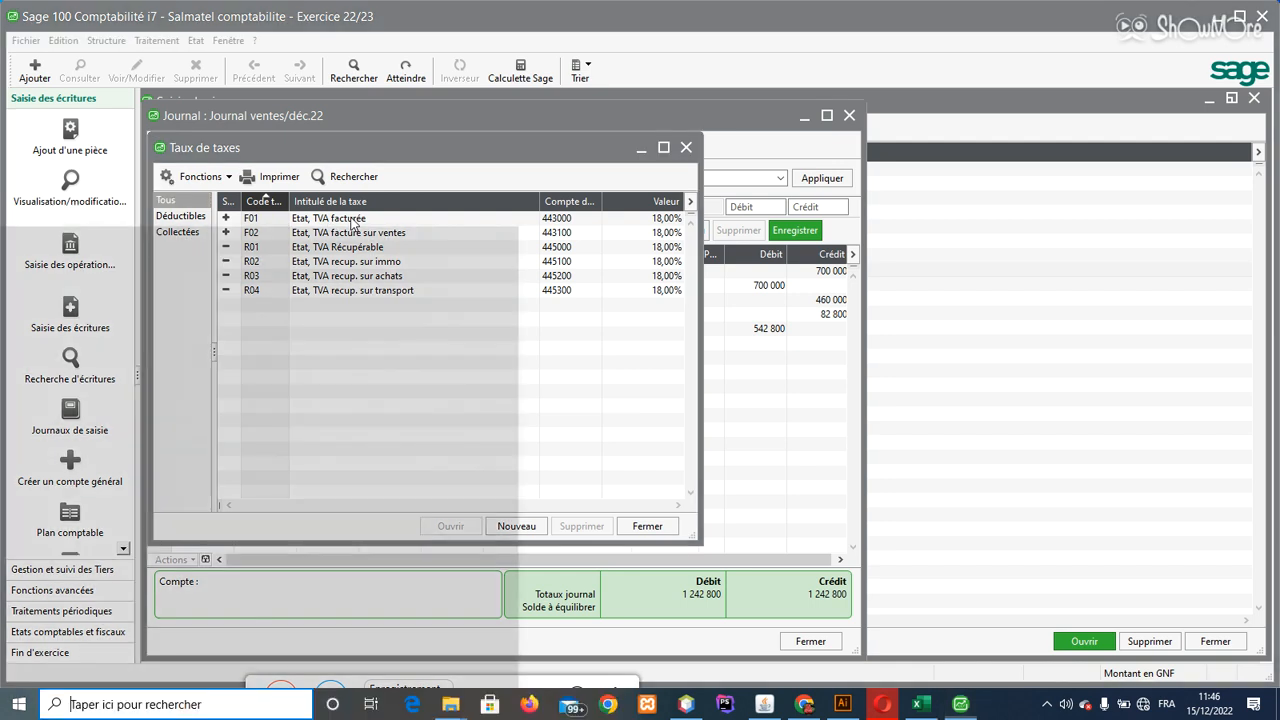
pyautogui.doubleClick(352, 220)
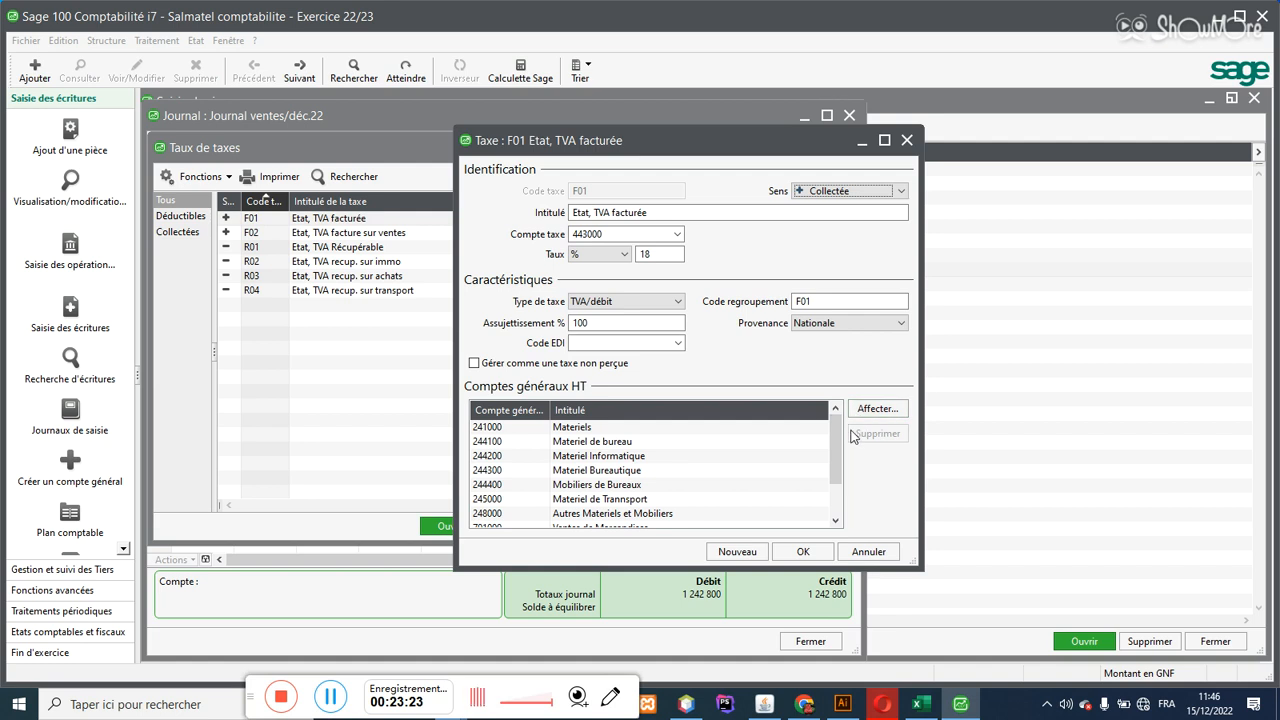
pyautogui.moveTo(838, 434); pyautogui.dragTo(840, 484)
pyautogui.click(520, 484)
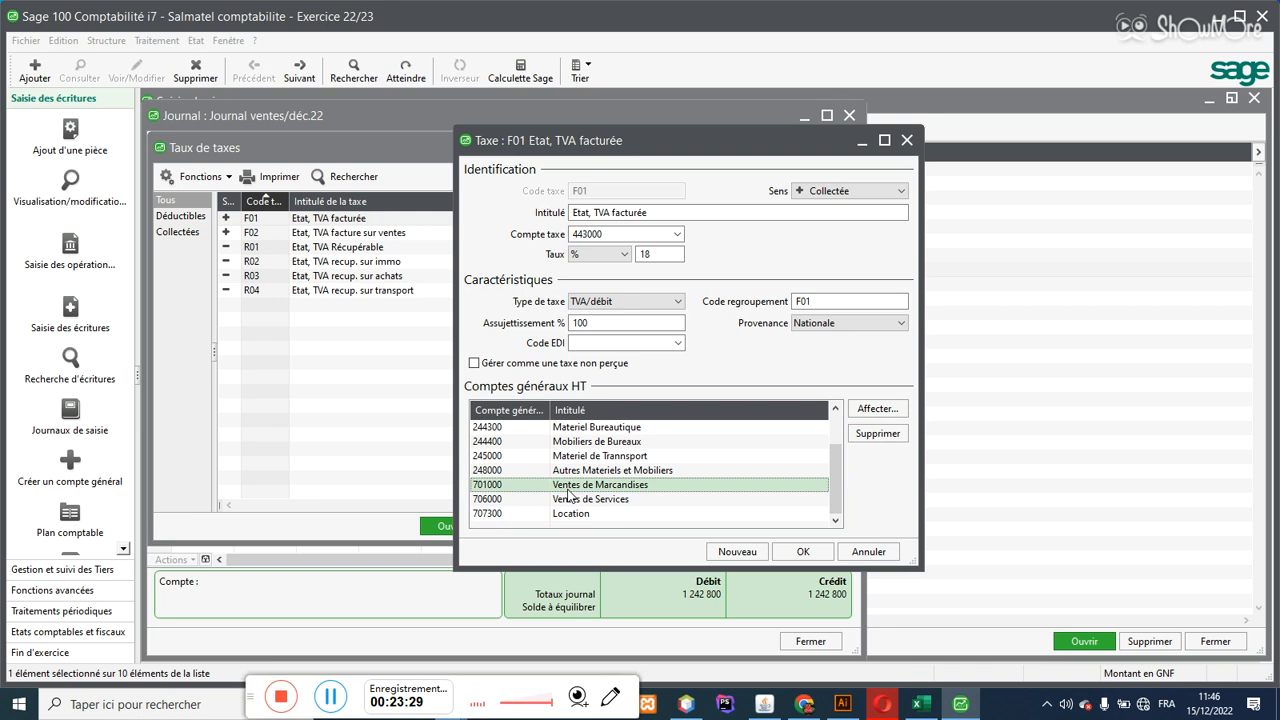
# Step: Switch to the Excel invoice workbook and correct the label "Montant TCC" to "Montant TTC"
pyautogui.click(920, 704)
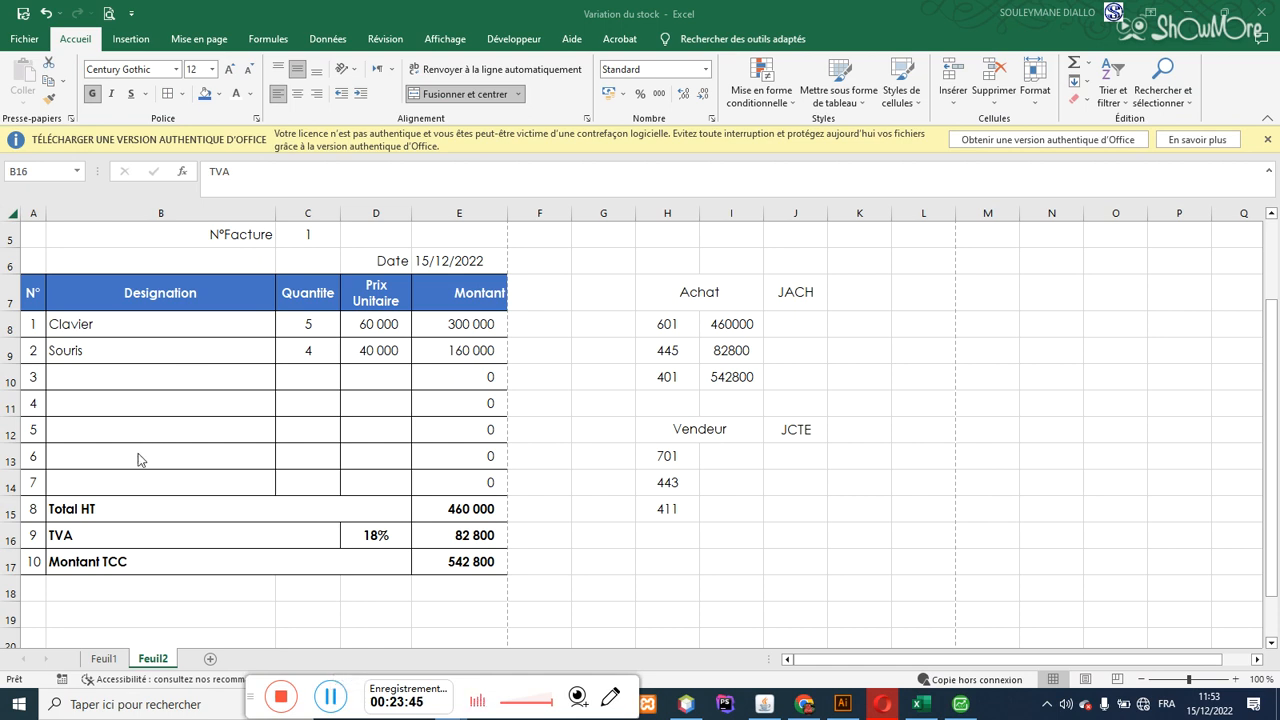
pyautogui.doubleClick(123, 561)
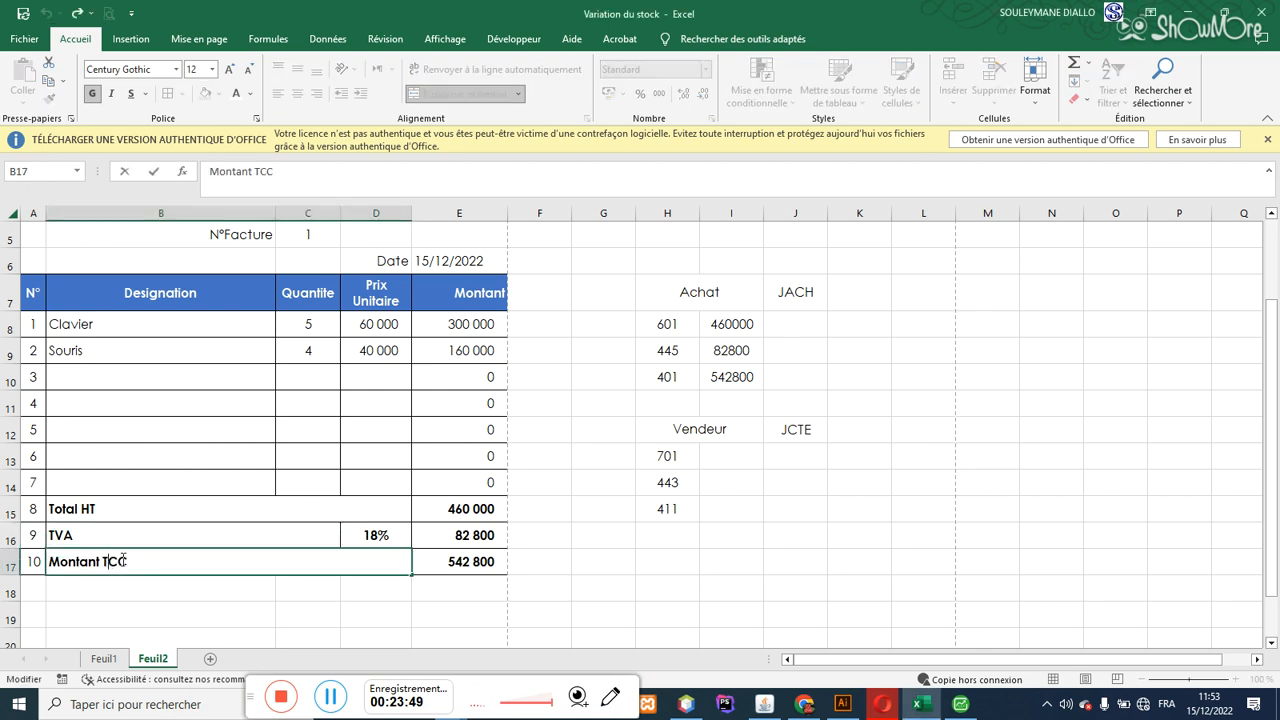
pyautogui.press('BackSpace')
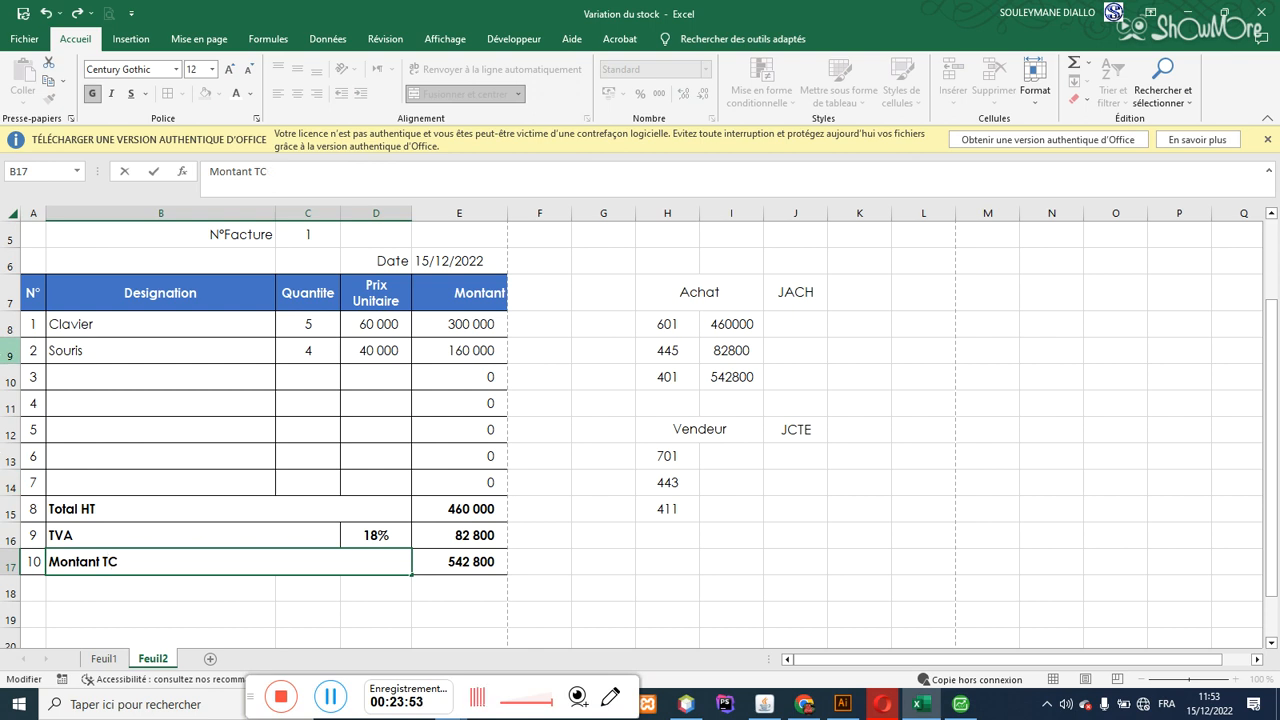
pyautogui.click(107, 561)
pyautogui.write('T')
pyautogui.click(245, 596)
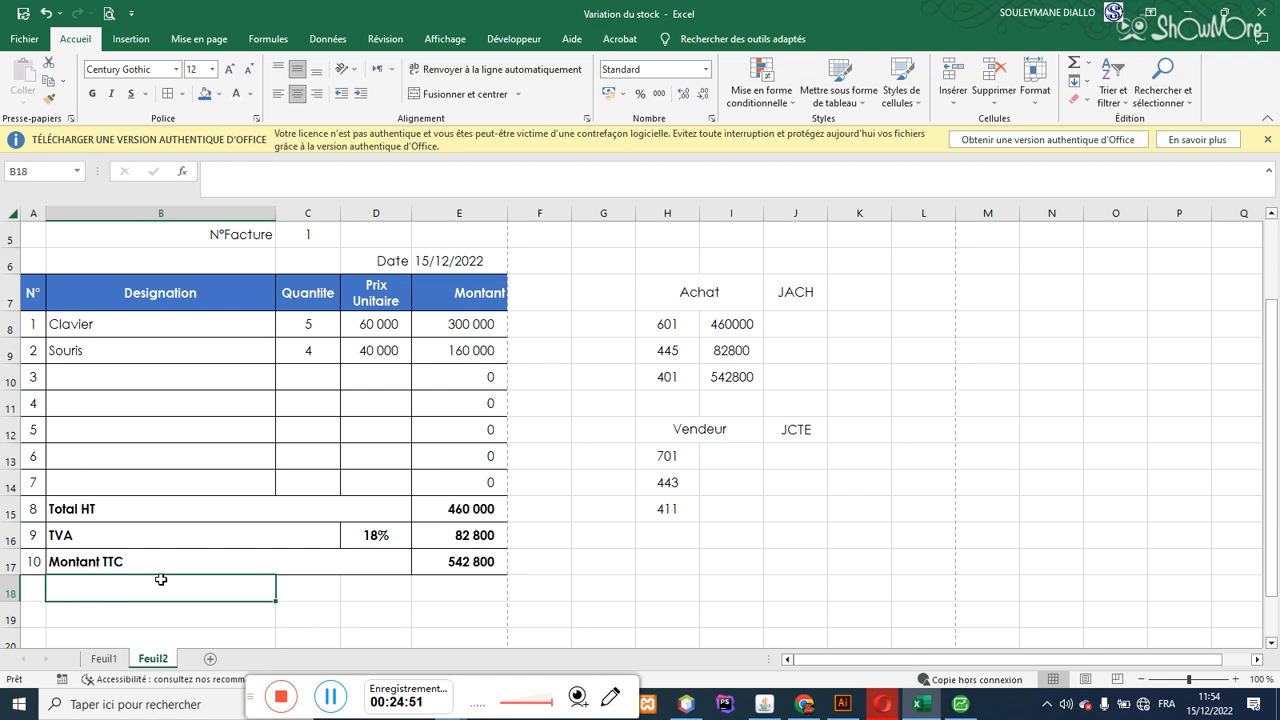
# Step: Insert three blank rows between the Total HT and TVA rows of the invoice
pyautogui.click(67, 535)
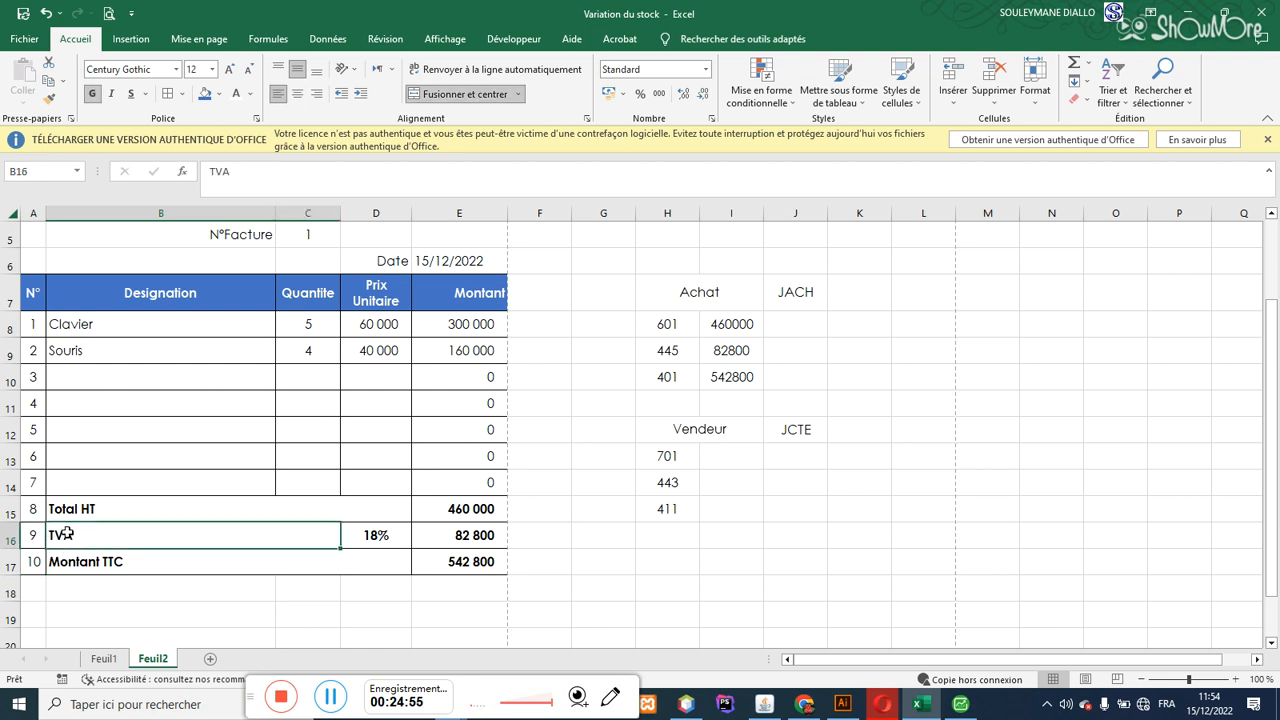
pyautogui.click(8, 540)
pyautogui.rightClick(8, 541)
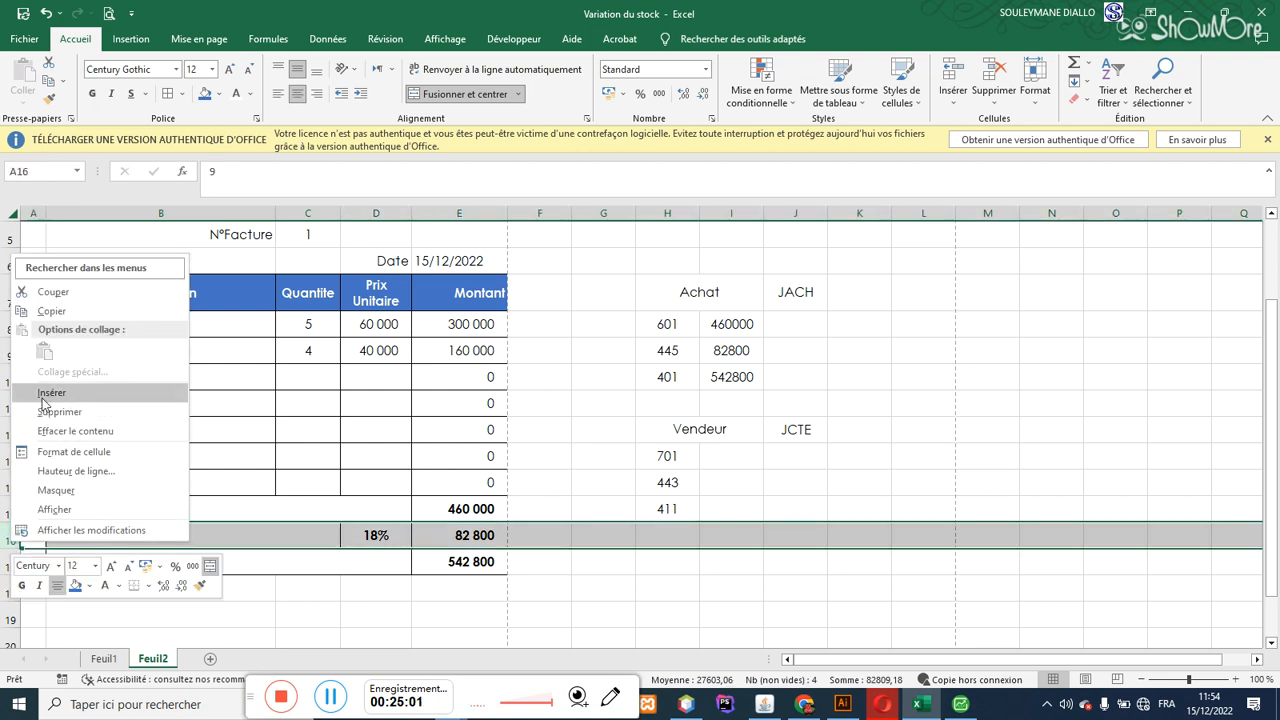
pyautogui.click(43, 396)
pyautogui.click(36, 530)
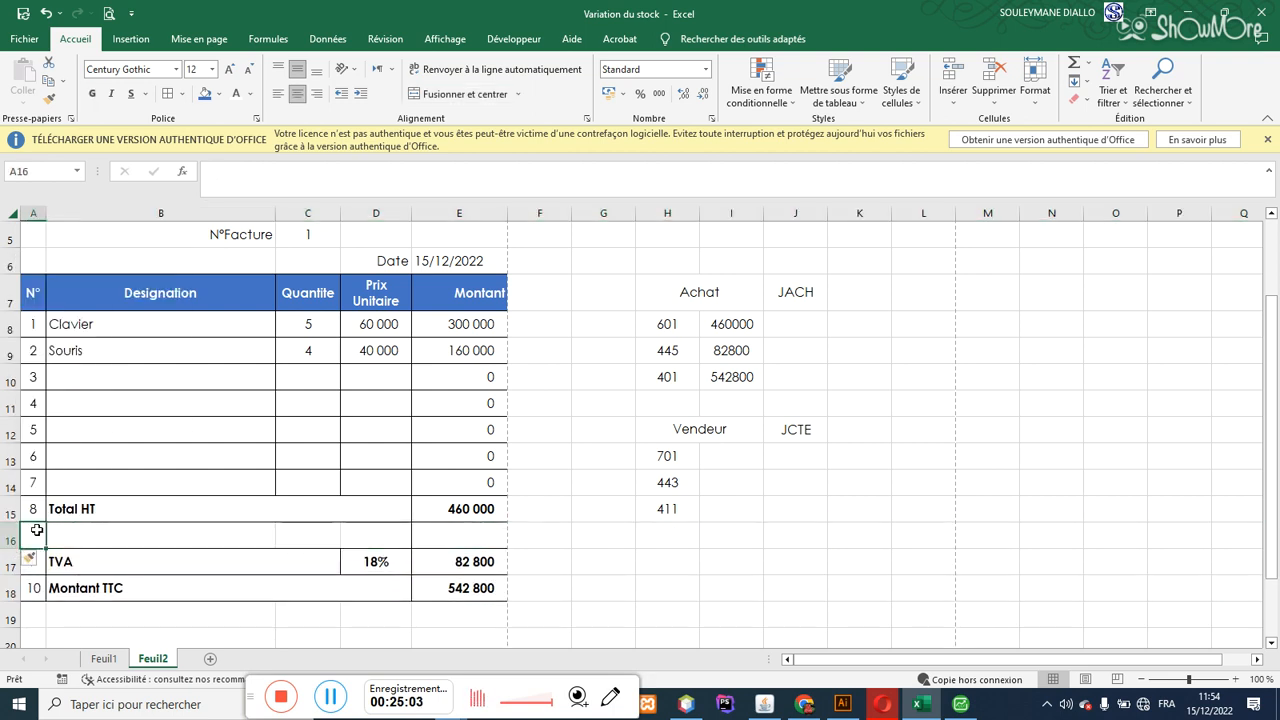
pyautogui.click(82, 539)
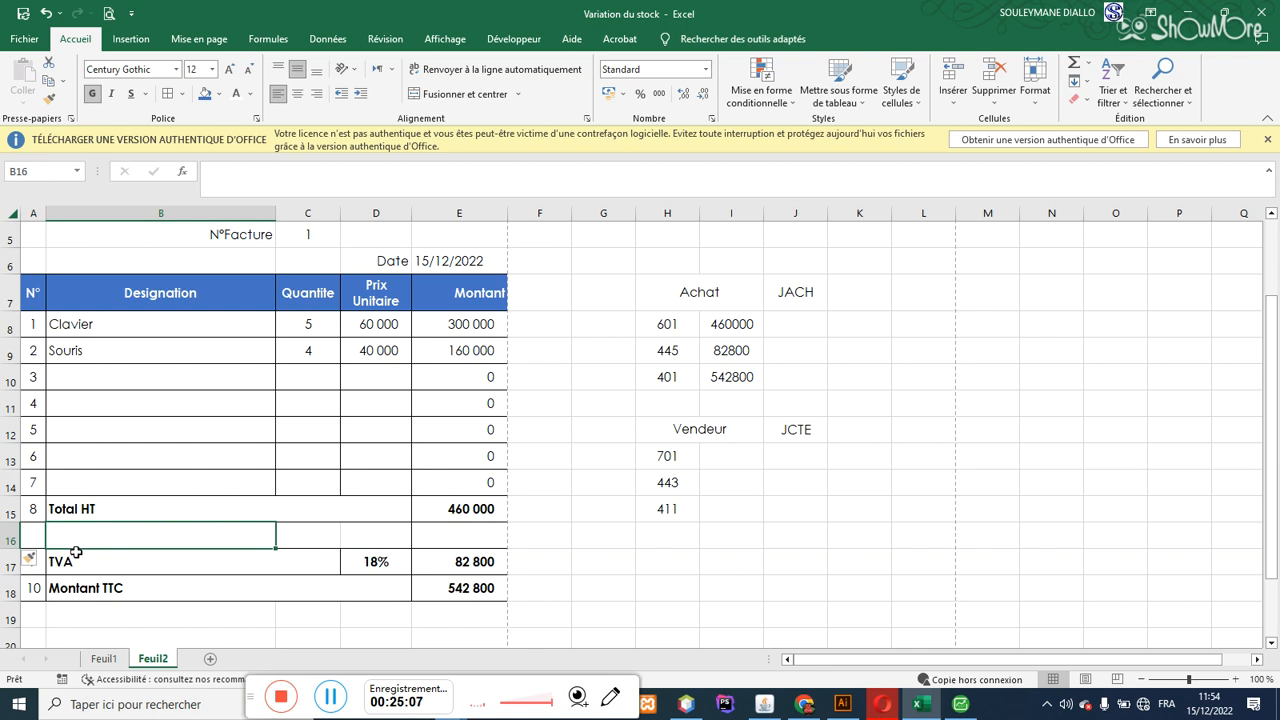
pyautogui.rightClick(27, 535)
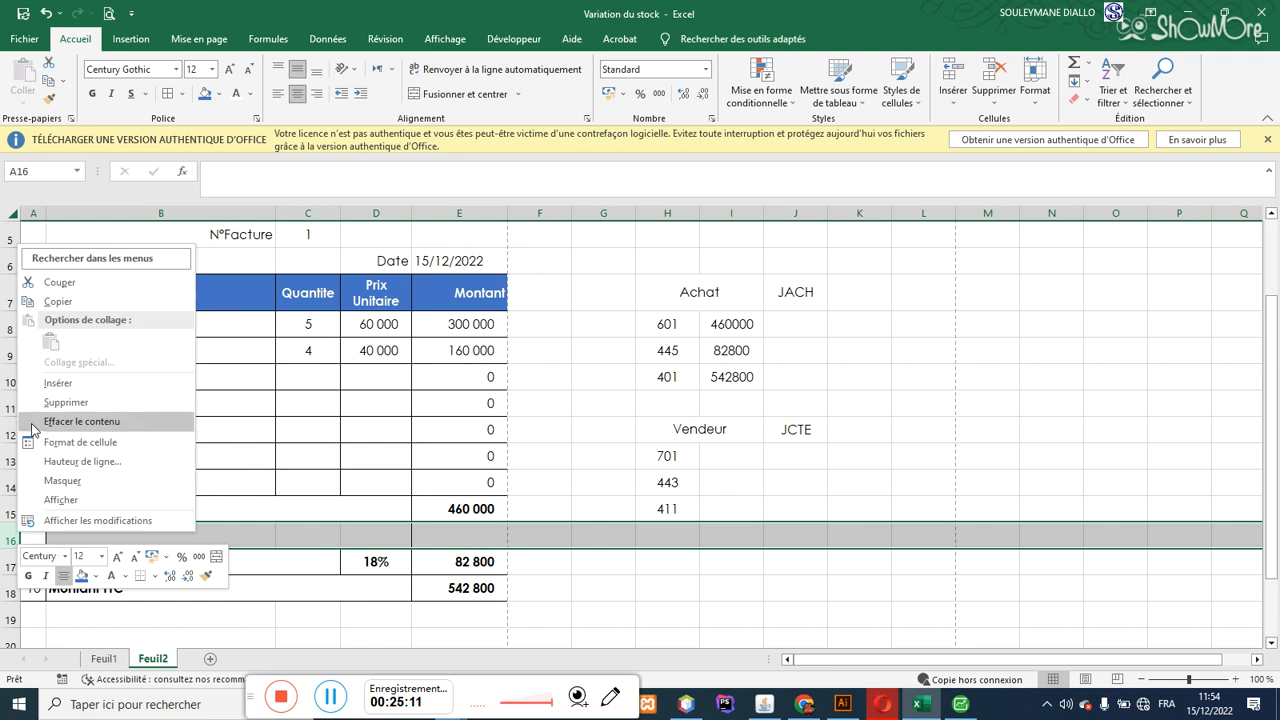
pyautogui.click(37, 387)
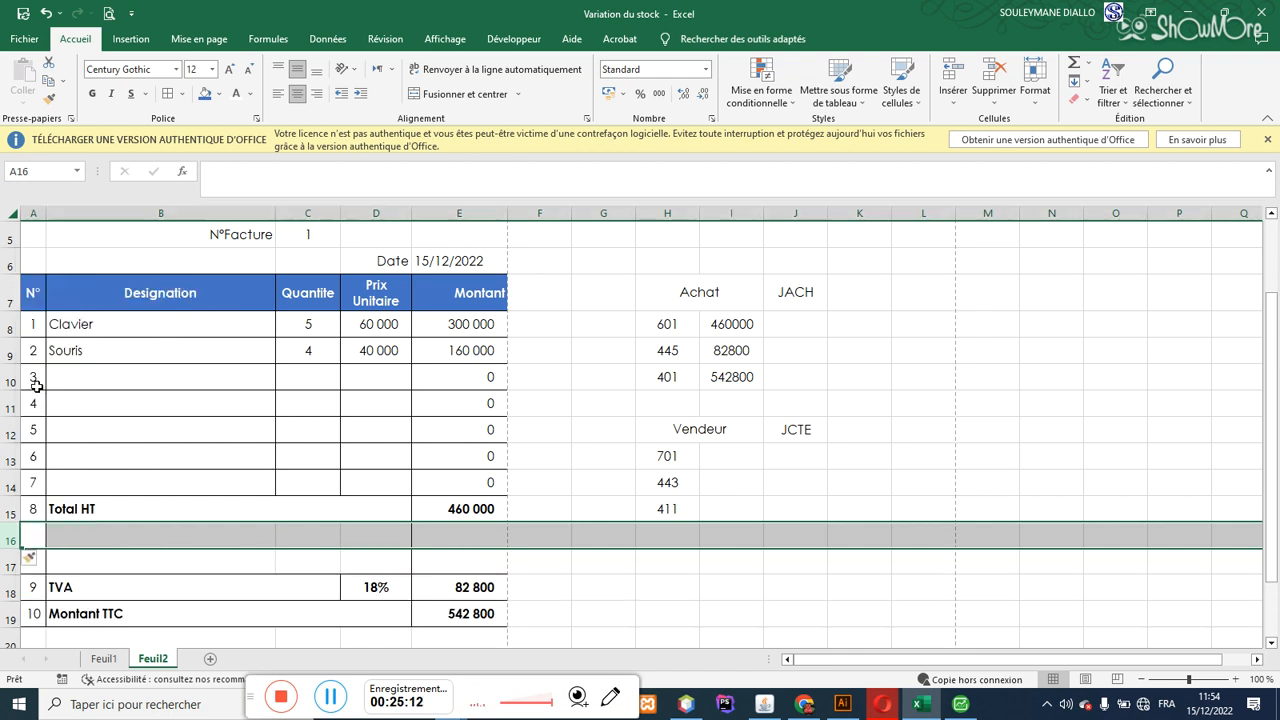
pyautogui.rightClick(12, 535)
pyautogui.click(50, 384)
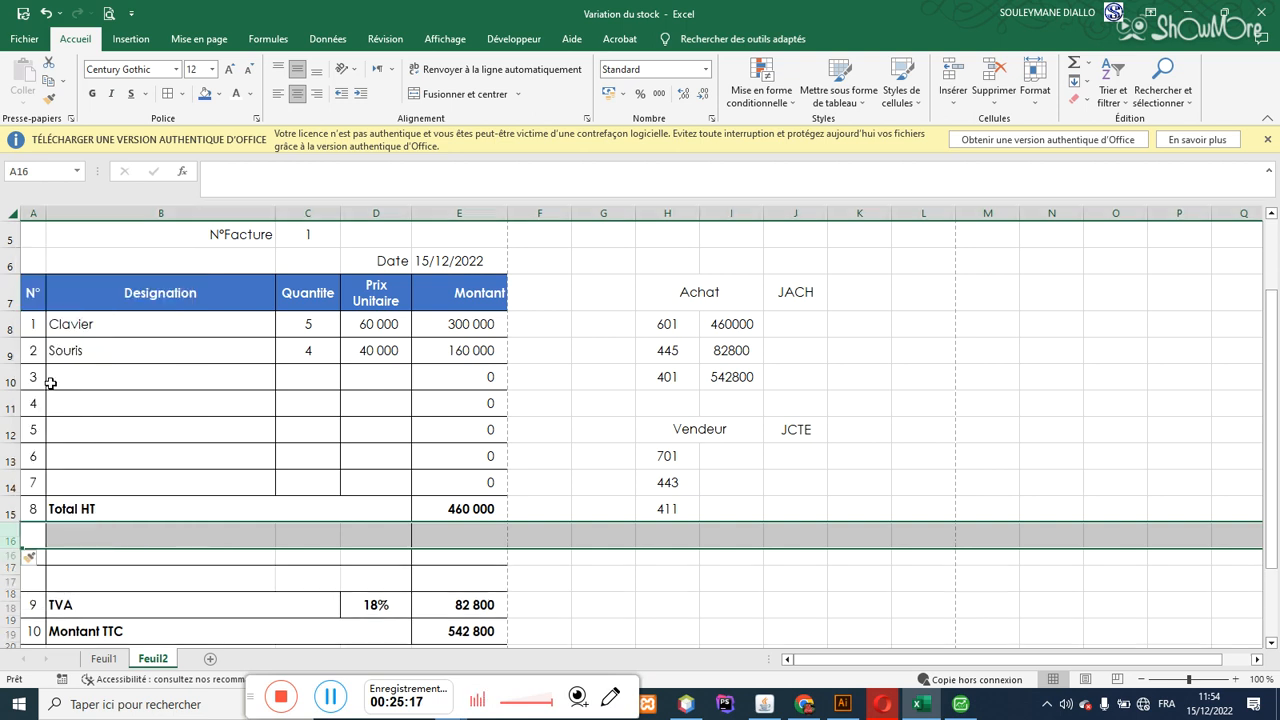
# Step: Label the first blank row under Total HT "Rabais" in cell B16
pyautogui.click(88, 535)
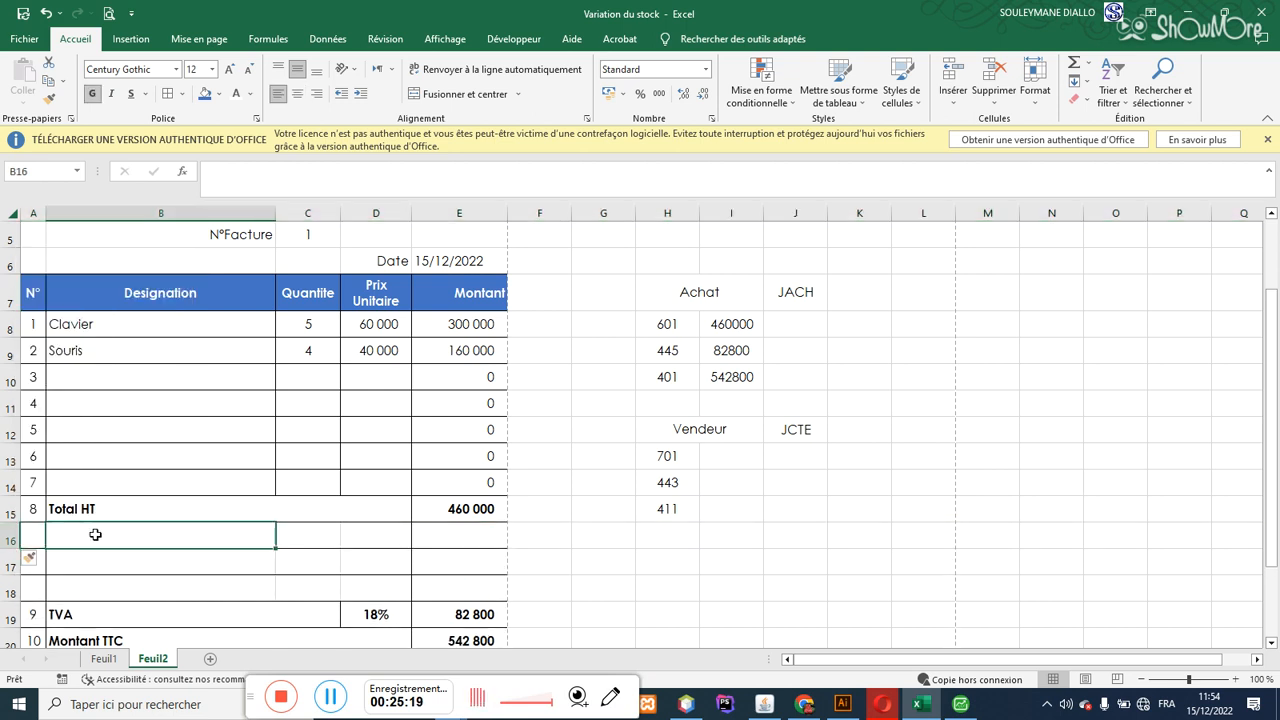
pyautogui.write('Rabais')
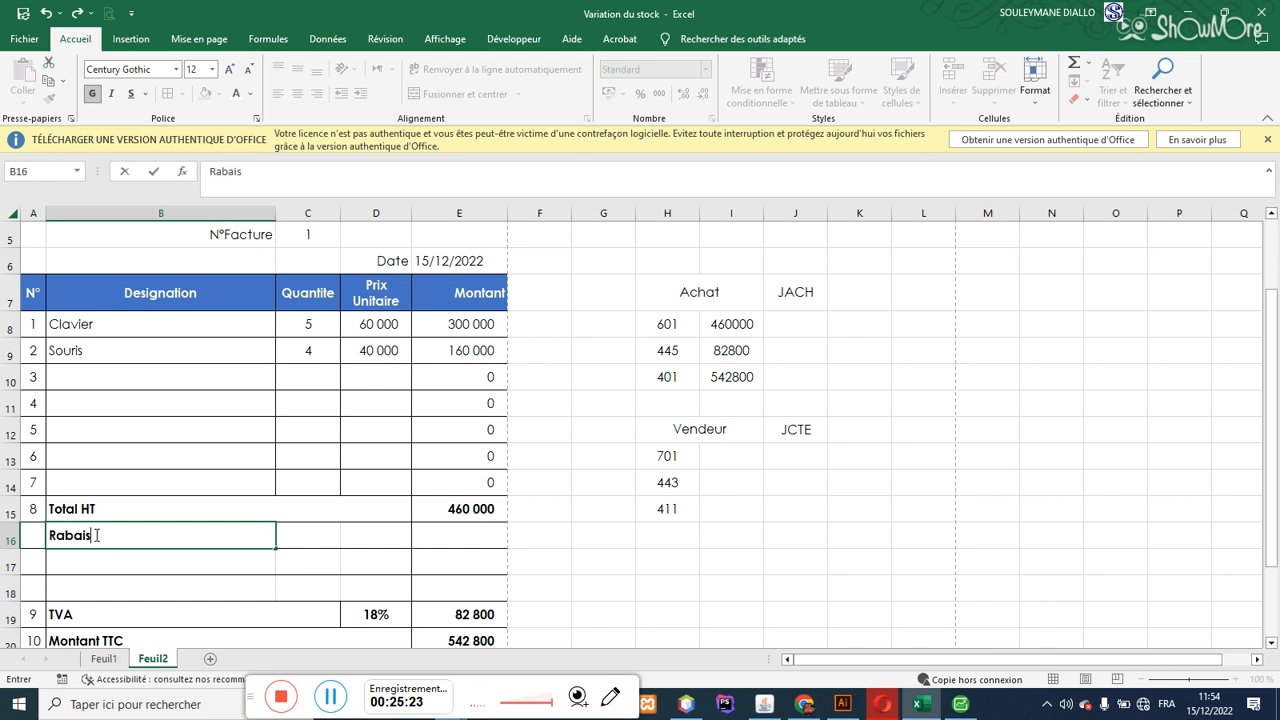
pyautogui.press('Return')
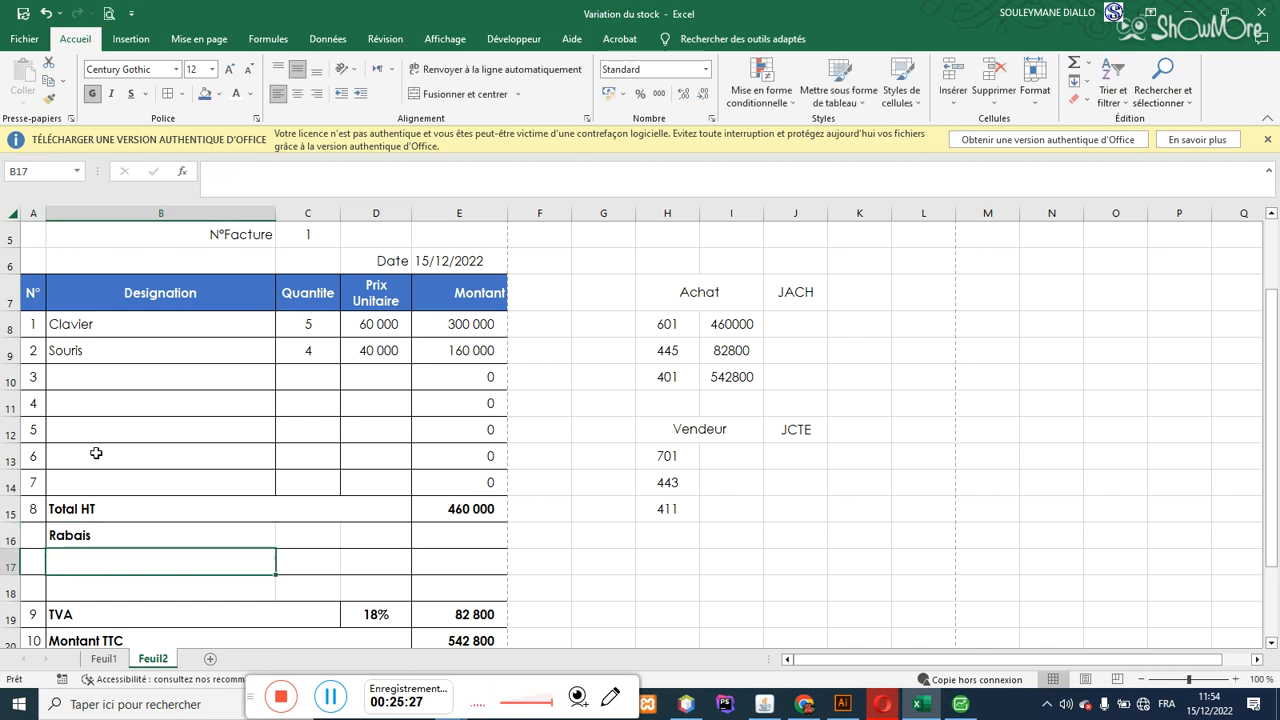
# Step: Label the row under Rabais "Net Commercial 1" in cell B17
pyautogui.write('R')
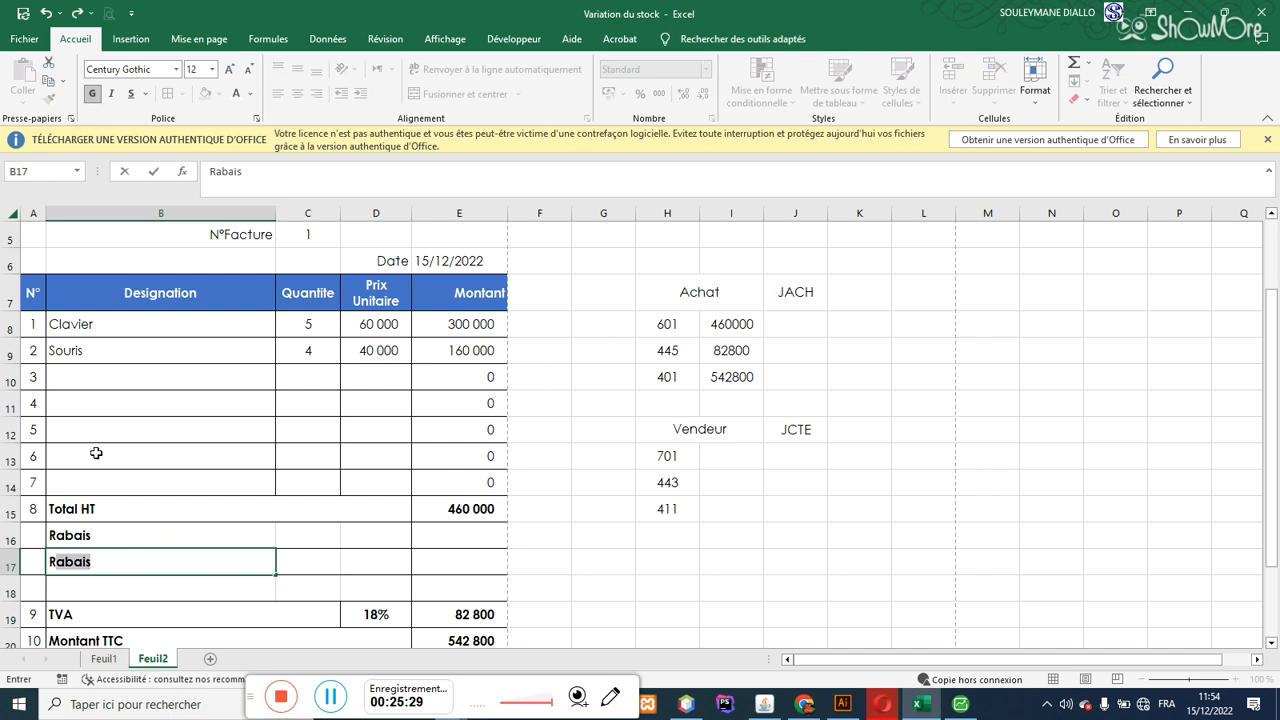
pyautogui.press('BackSpace')
pyautogui.press('BackSpace')
pyautogui.write('M')
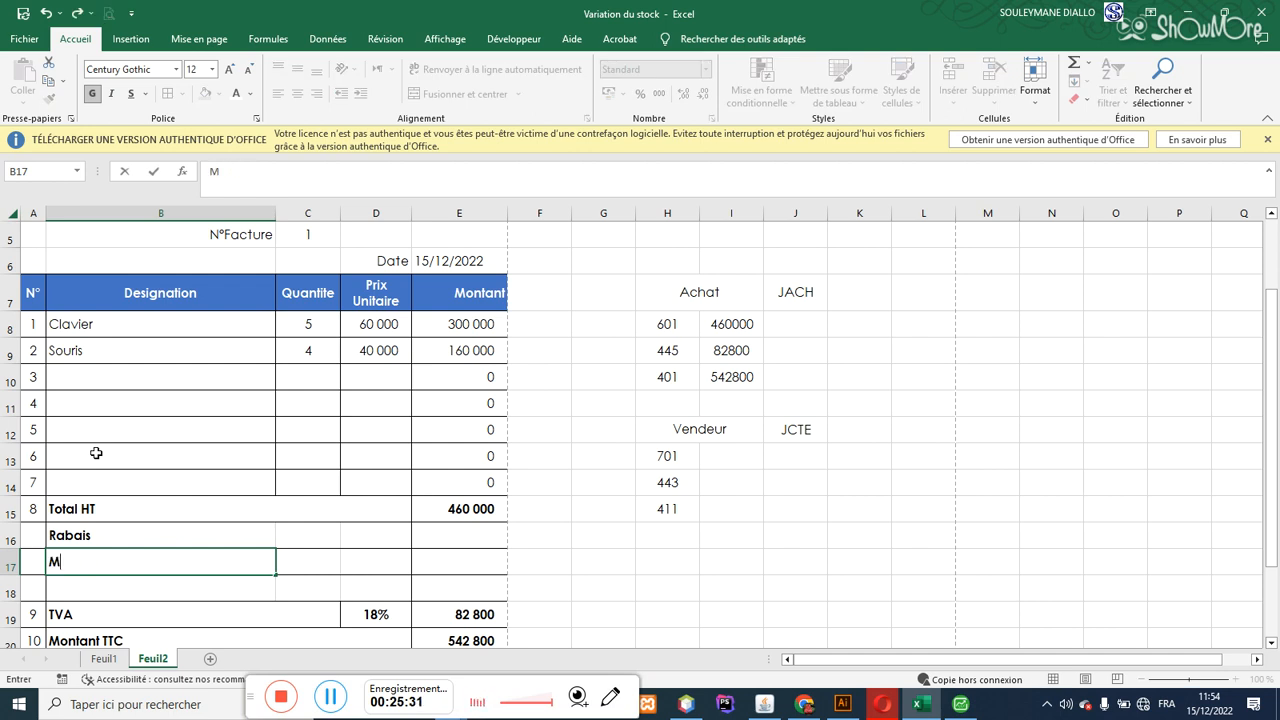
pyautogui.press('BackSpace')
pyautogui.write('N')
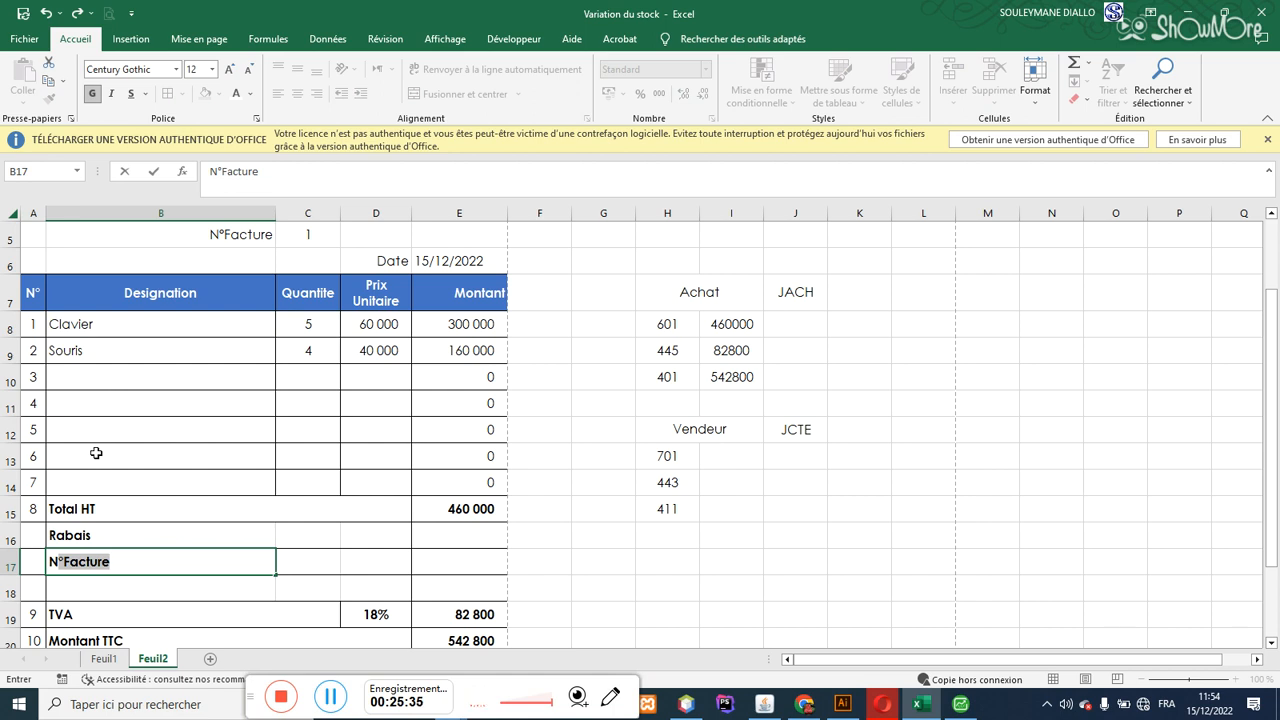
pyautogui.write('et Comme')
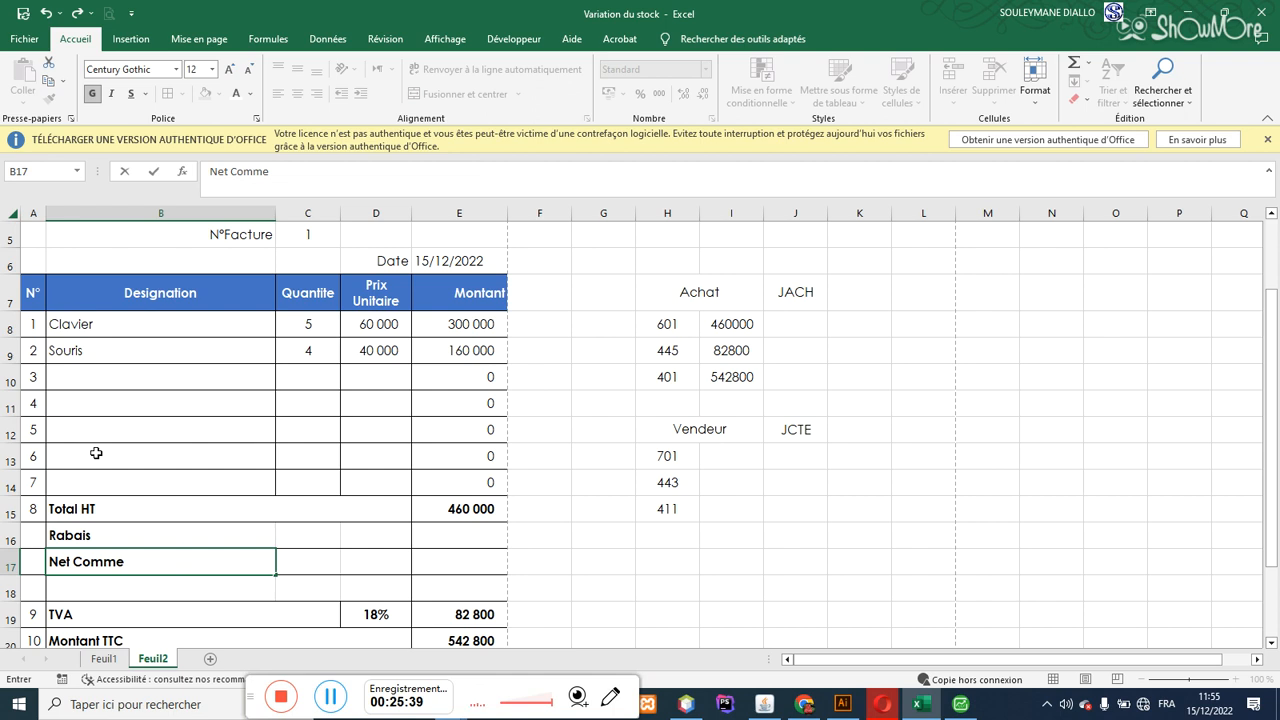
pyautogui.write('rciale1')
pyautogui.press('Return')
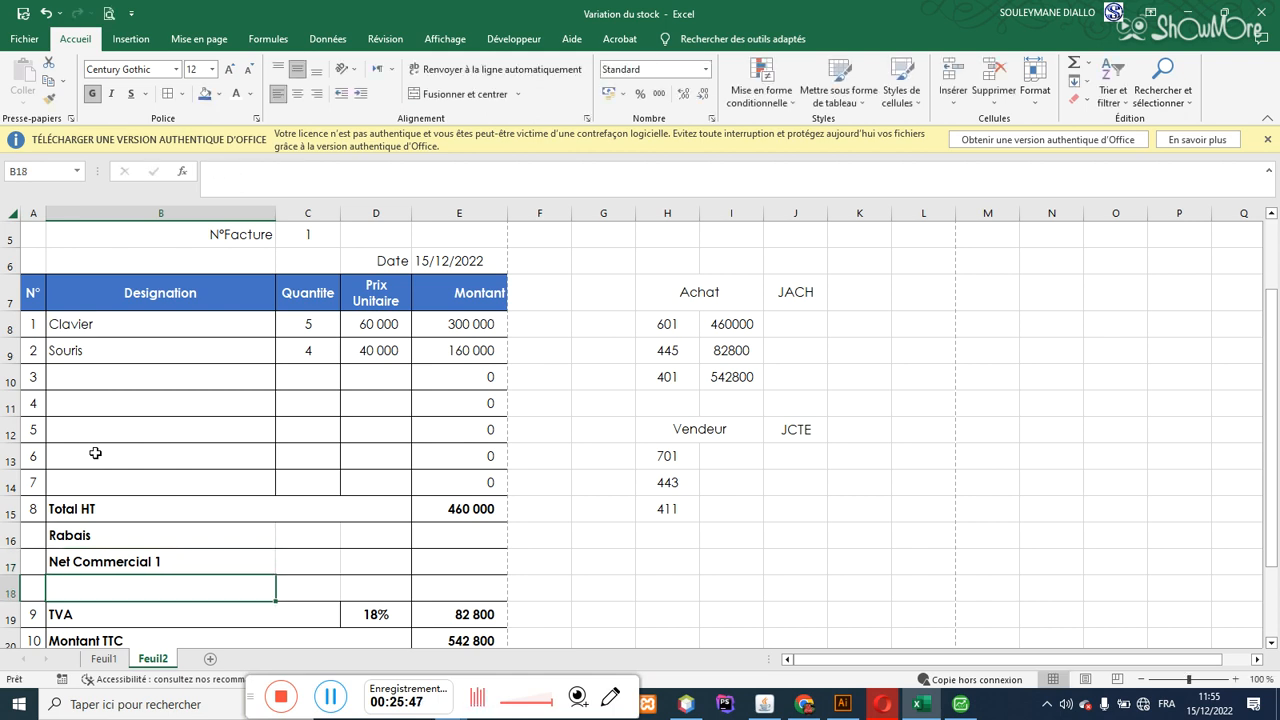
# Step: Label cell B18 "Remise" and insert another blank row above the TVA row
pyautogui.write('Re')
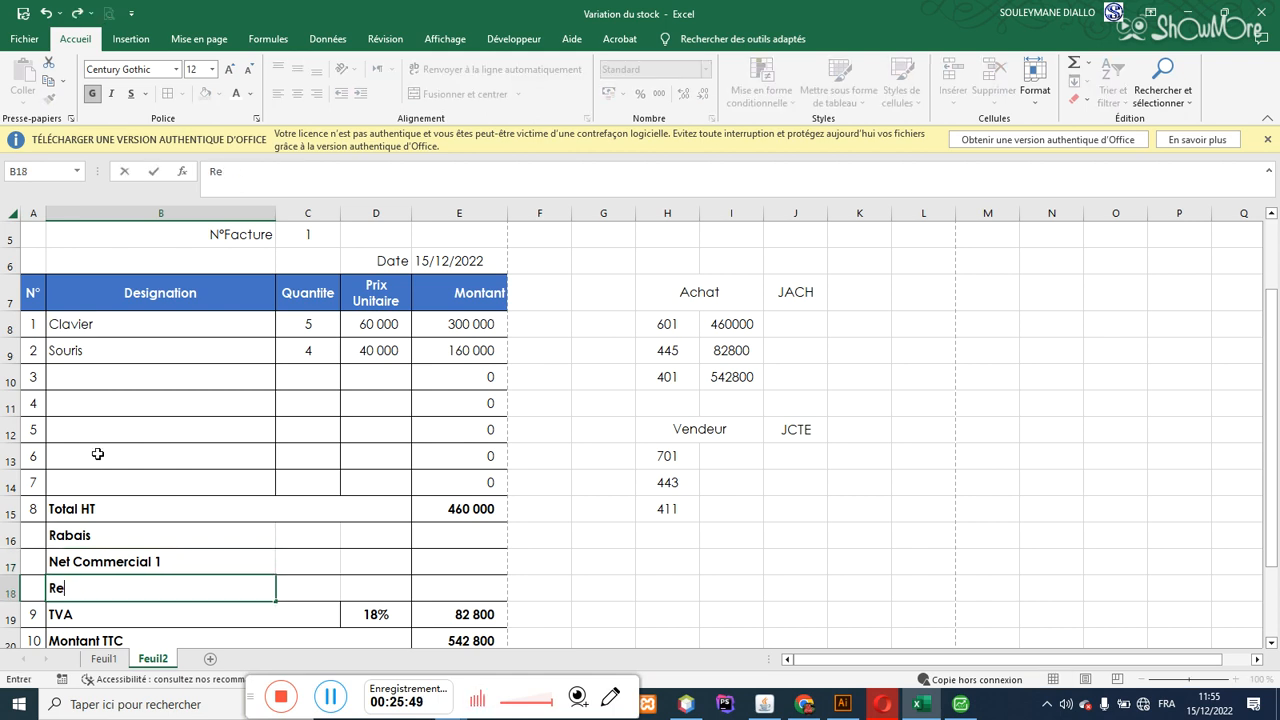
pyautogui.write('mise')
pyautogui.press('Tab')
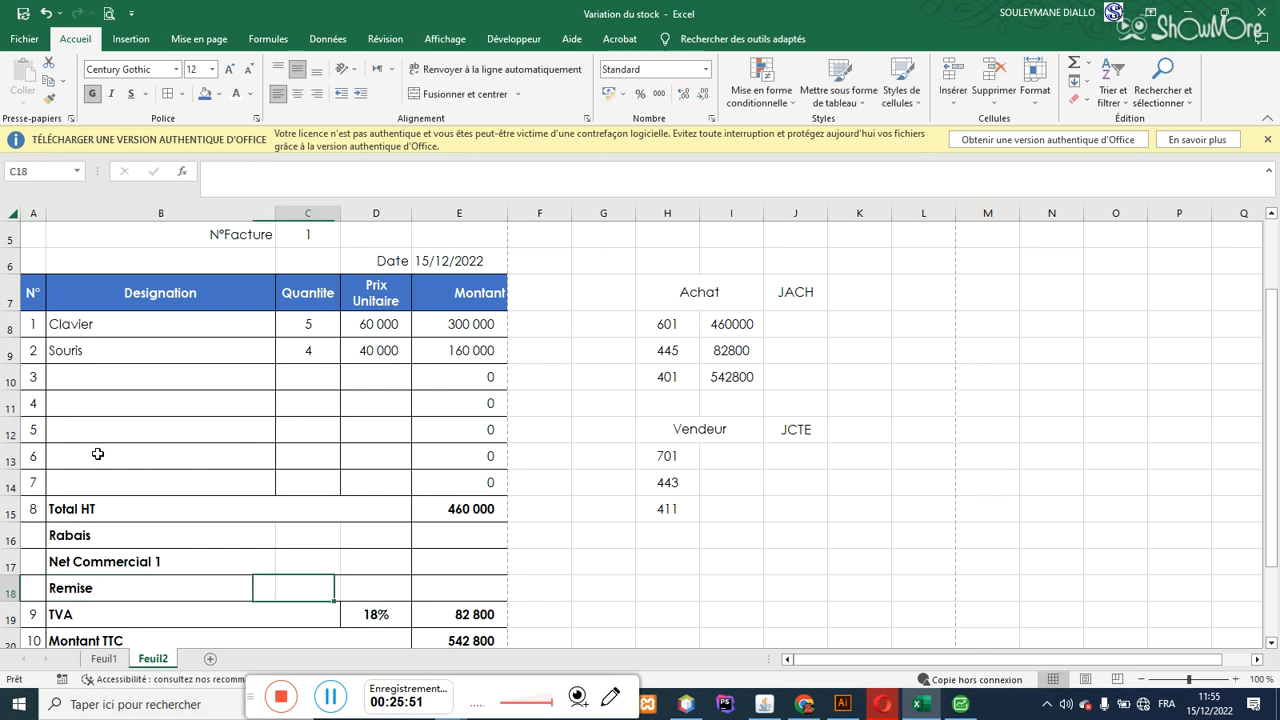
pyautogui.click(10, 612)
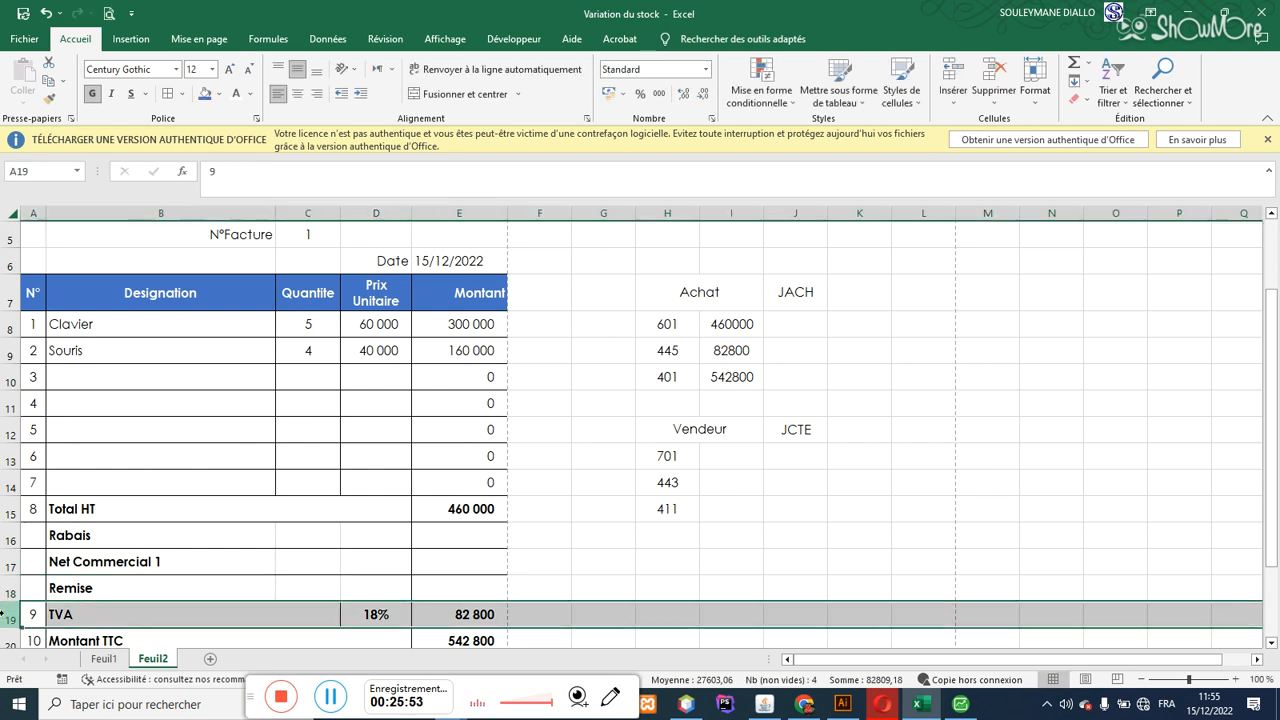
pyautogui.rightClick(10, 612)
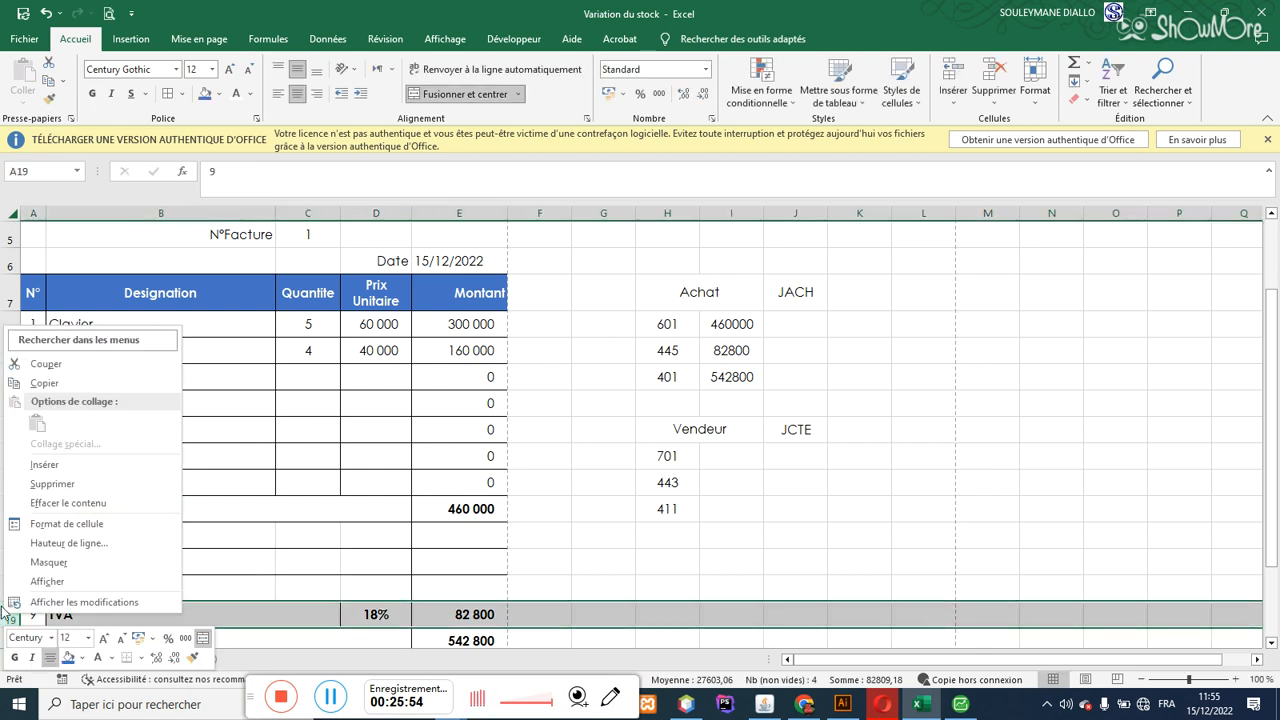
pyautogui.click(50, 475)
# Step: Copy the "Net Commercial 1" label into cell B19 under Remise and change it to "Net Commercial 2"
pyautogui.click(90, 561)
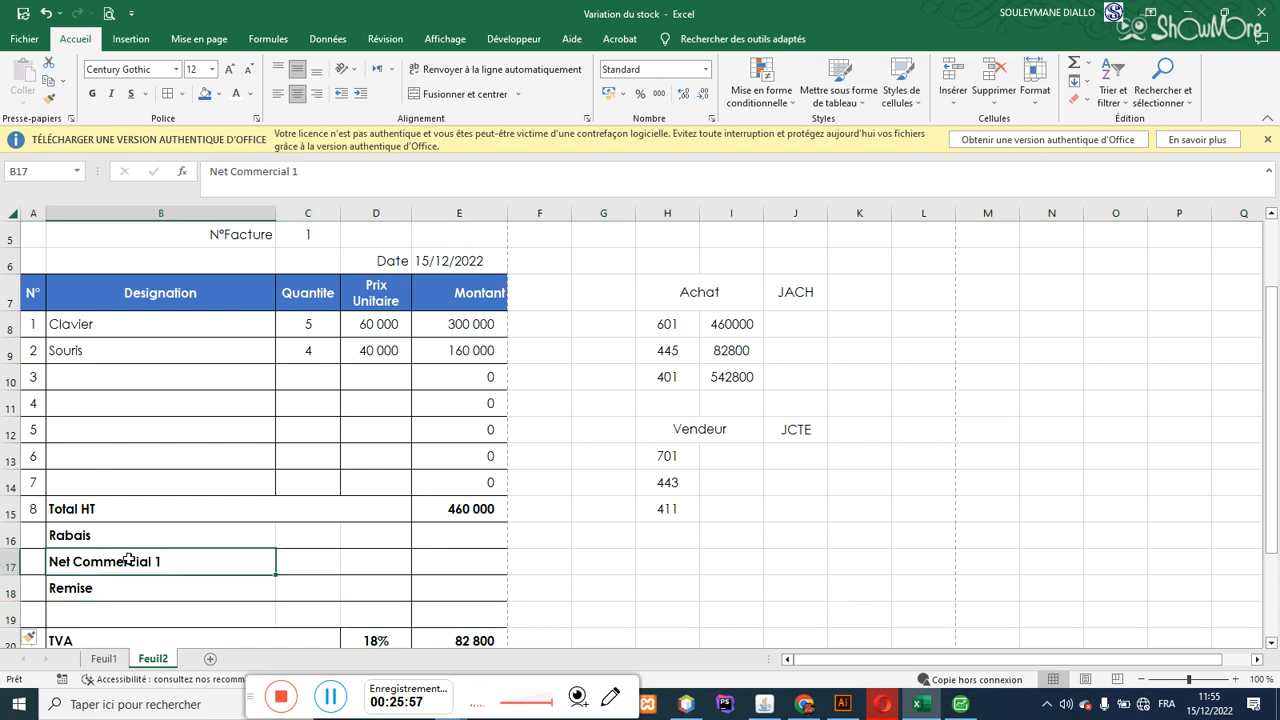
pyautogui.hotkey('ctrl', 'c')
pyautogui.click(129, 621)
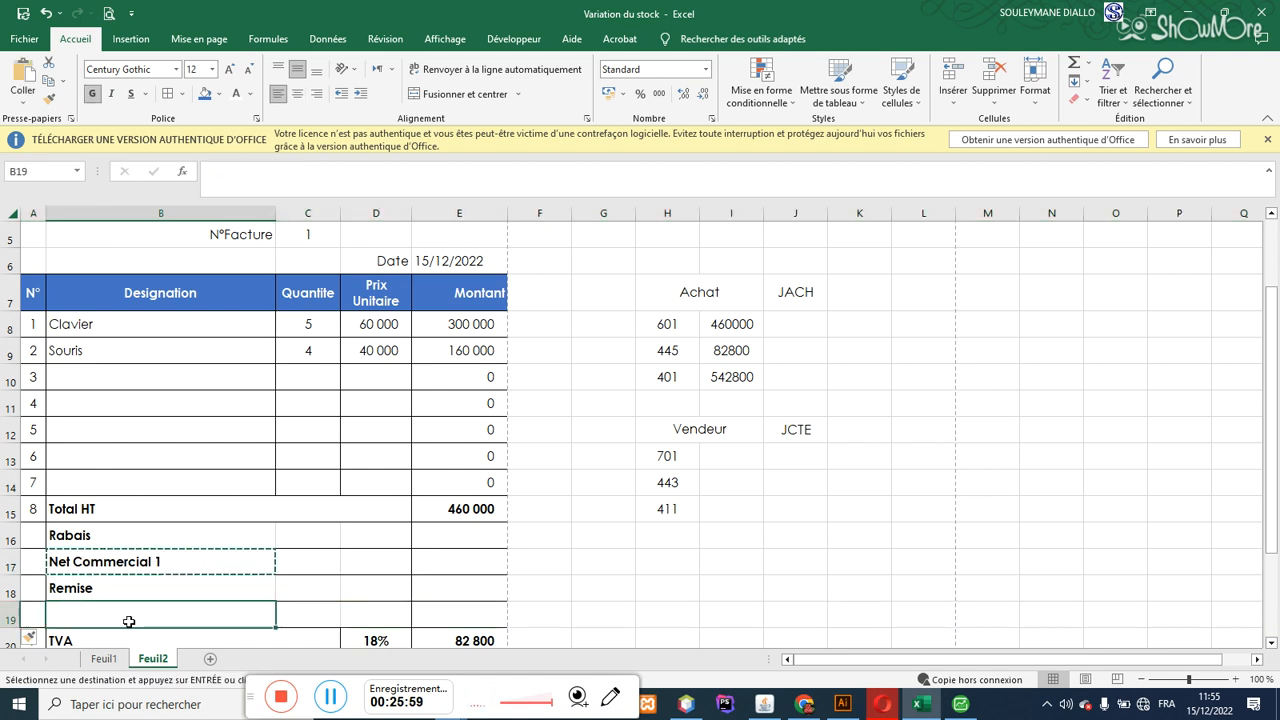
pyautogui.hotkey('ctrl', 'v')
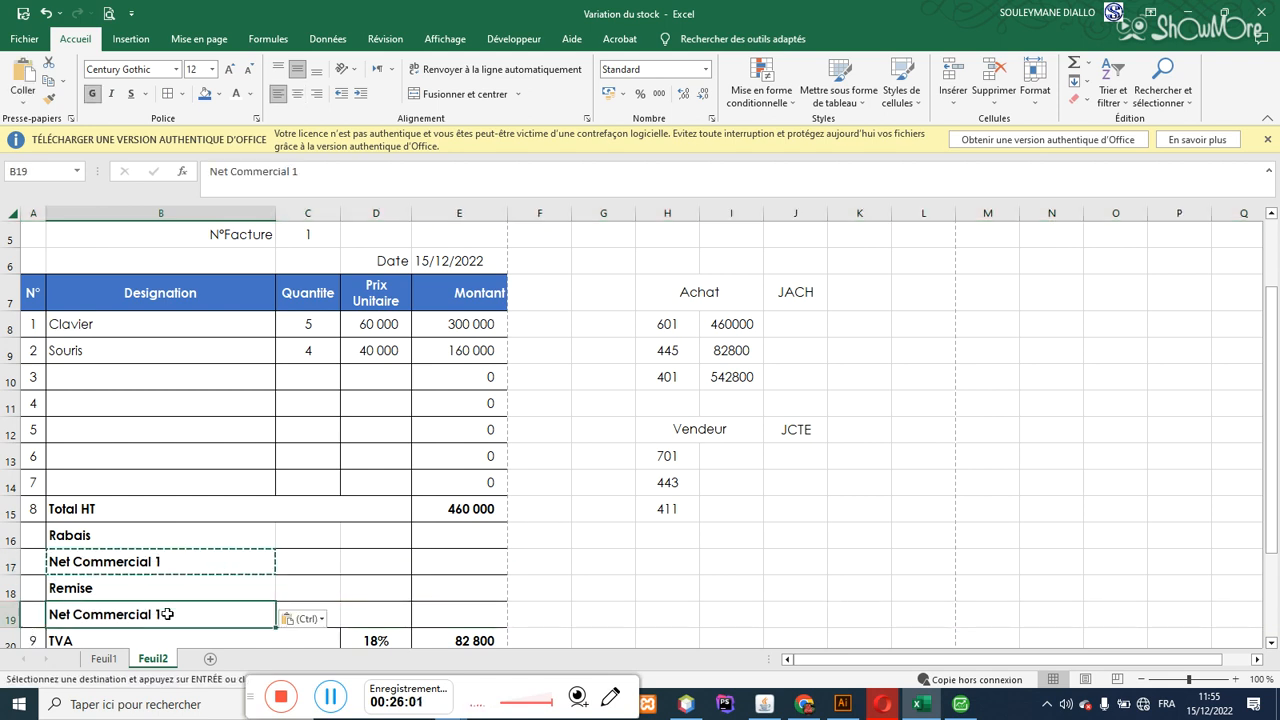
pyautogui.doubleClick(167, 614)
pyautogui.press('BackSpace')
pyautogui.write('2')
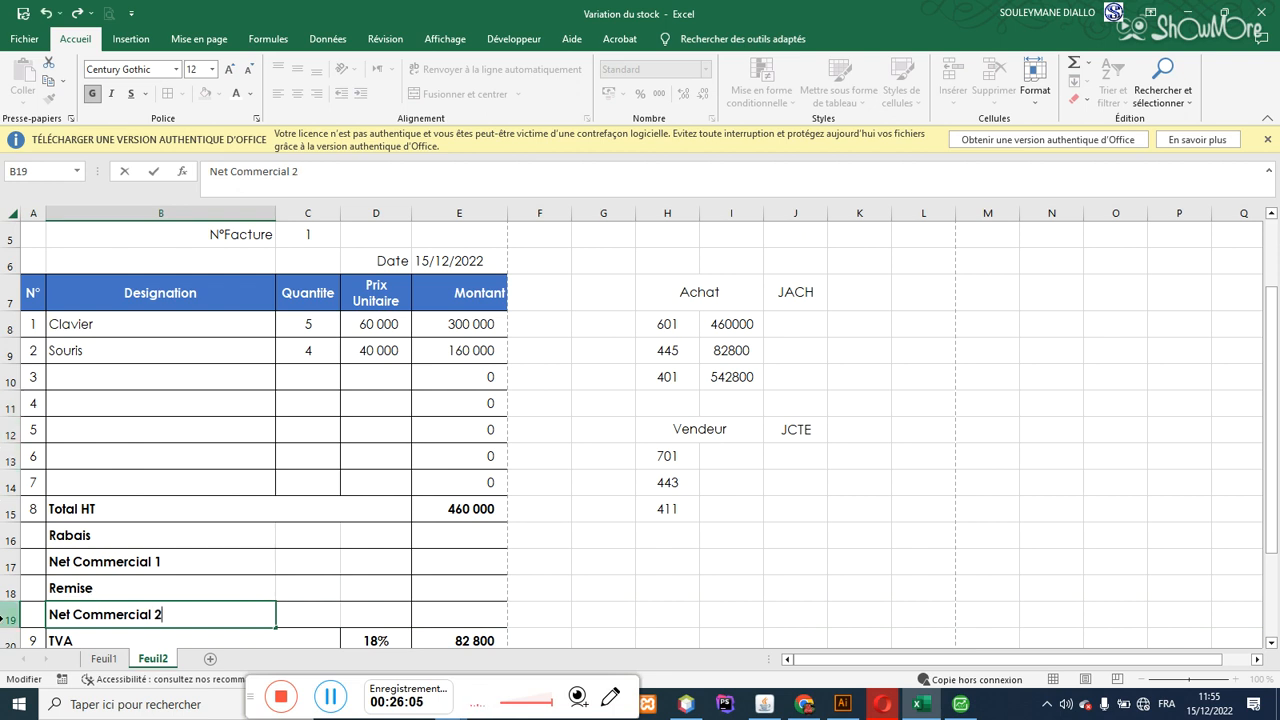
pyautogui.click(8, 617)
pyautogui.rightClick(8, 617)
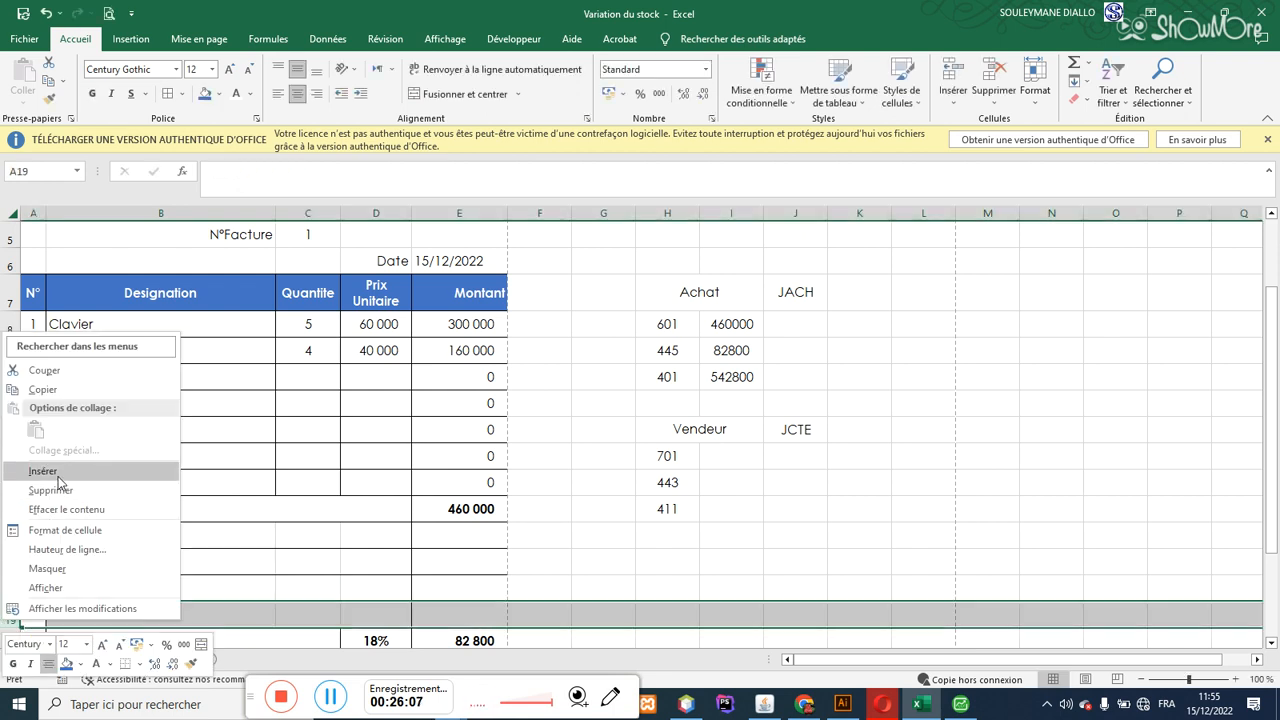
pyautogui.click(58, 478)
pyautogui.moveTo(1275, 404); pyautogui.dragTo(1275, 496)
pyautogui.hotkey('ctrl', 'z')
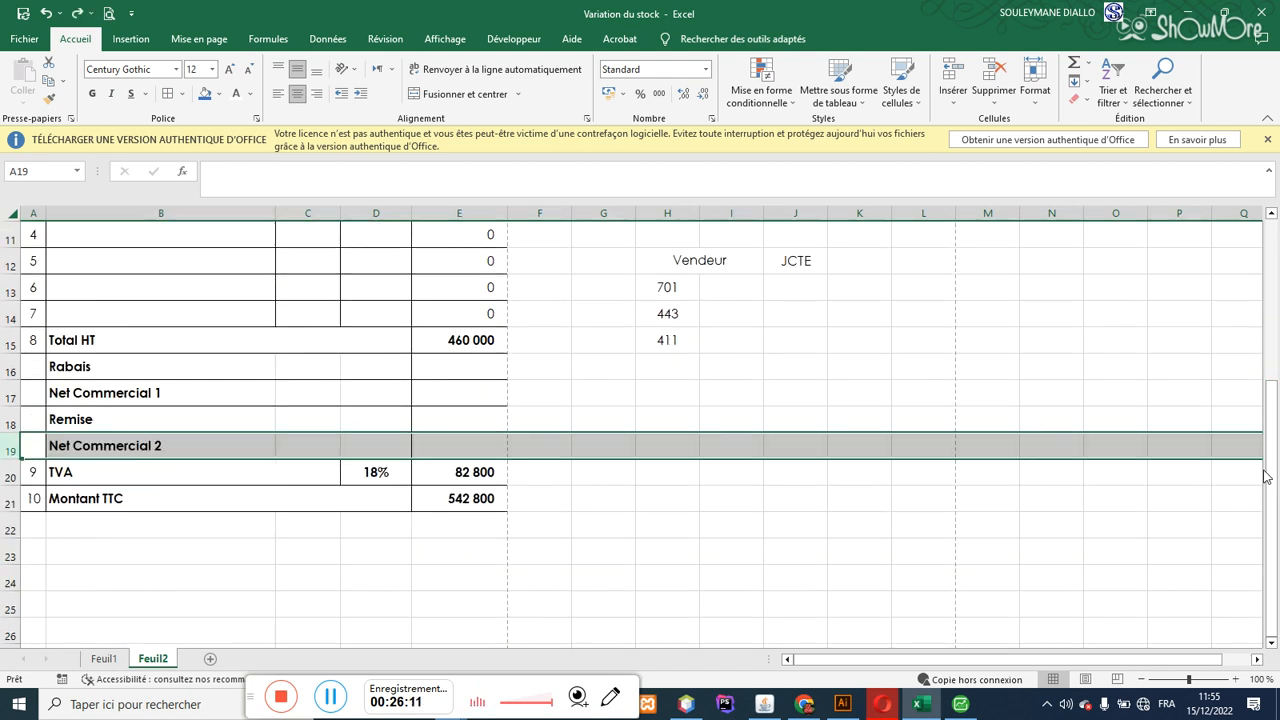
# Step: Insert a blank row above the TVA row and label it "Ristourne" in cell B20
pyautogui.rightClick(4, 476)
pyautogui.click(48, 340)
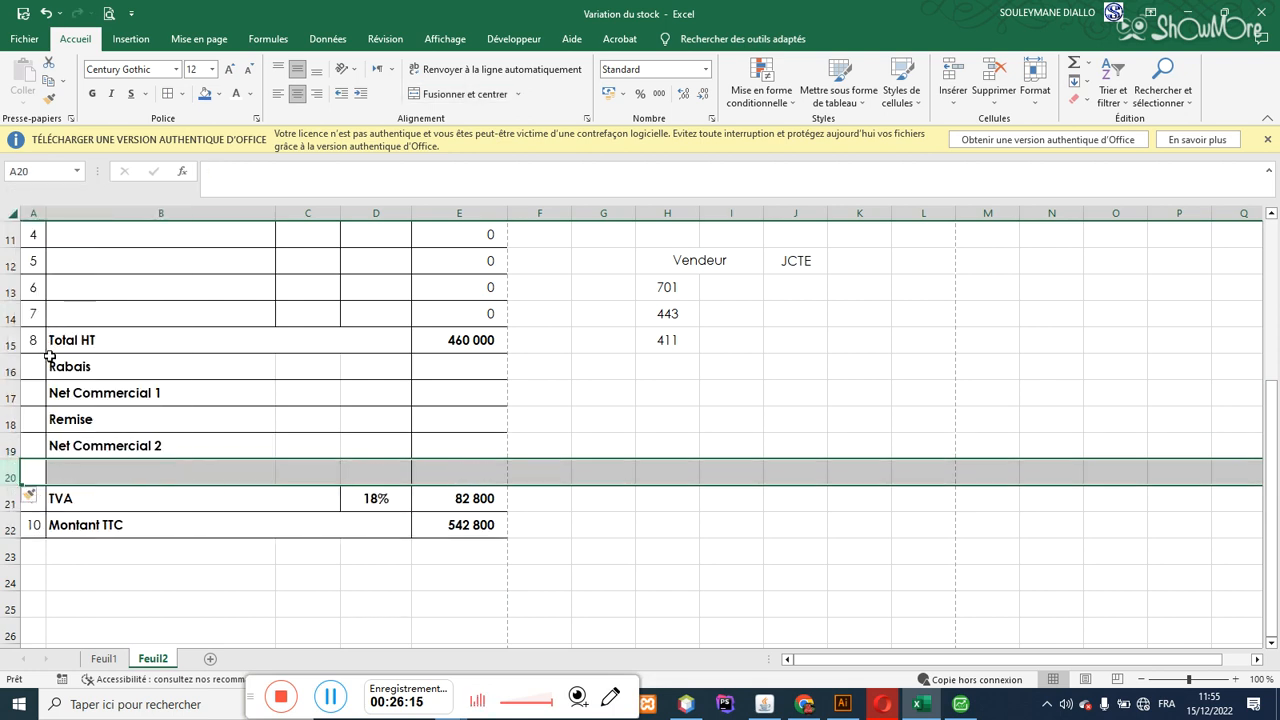
pyautogui.click(126, 474)
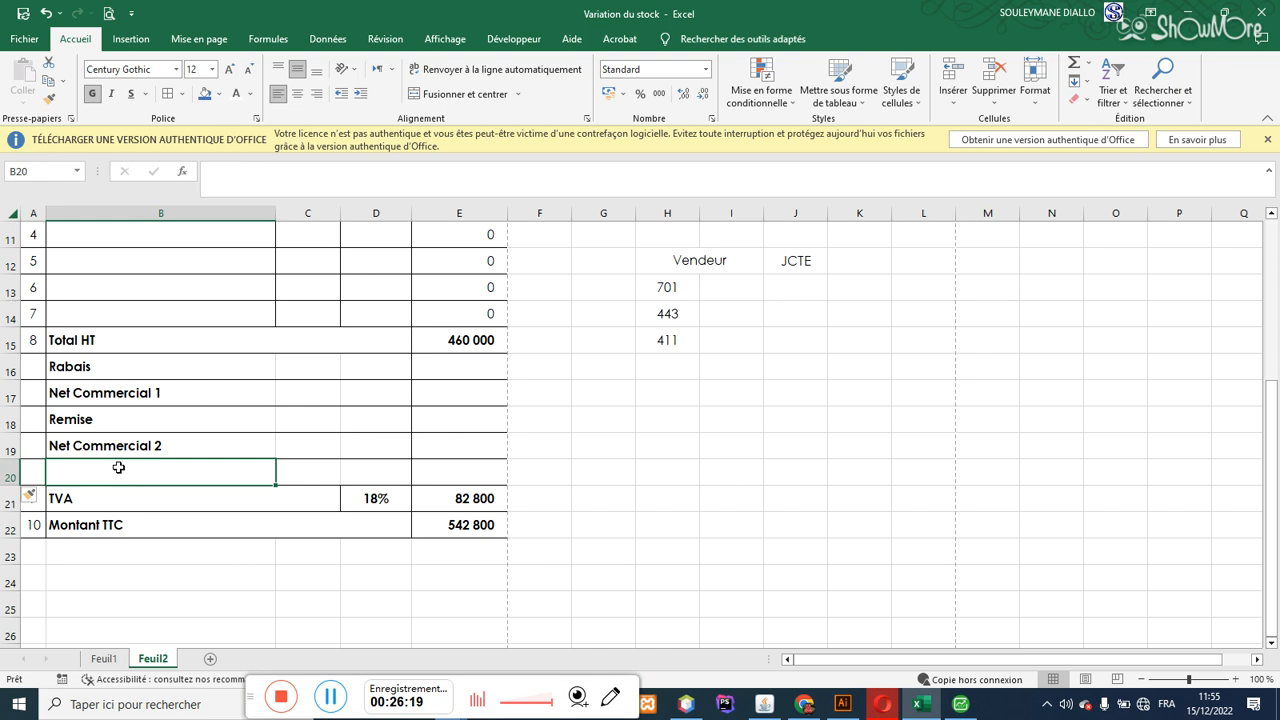
pyautogui.write('R')
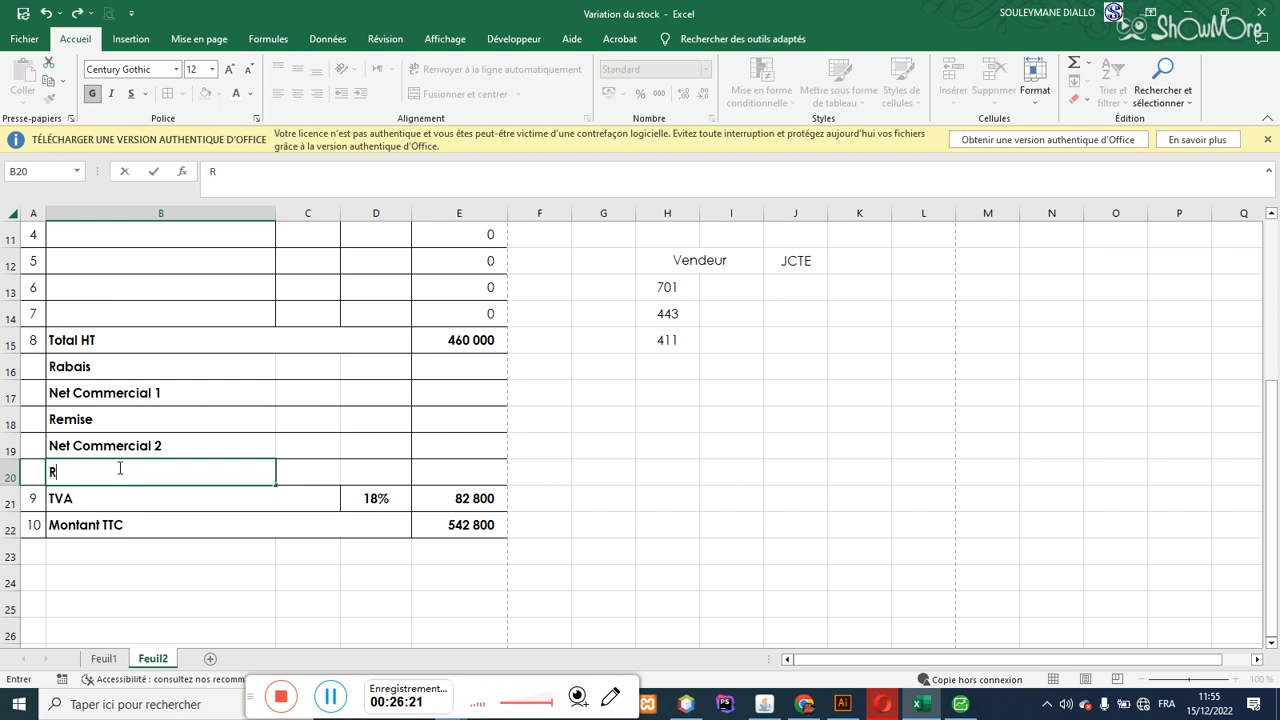
pyautogui.write('IST')
pyautogui.press('BackSpace')
pyautogui.press('BackSpace')
pyautogui.write('stourne')
pyautogui.press('Tab')
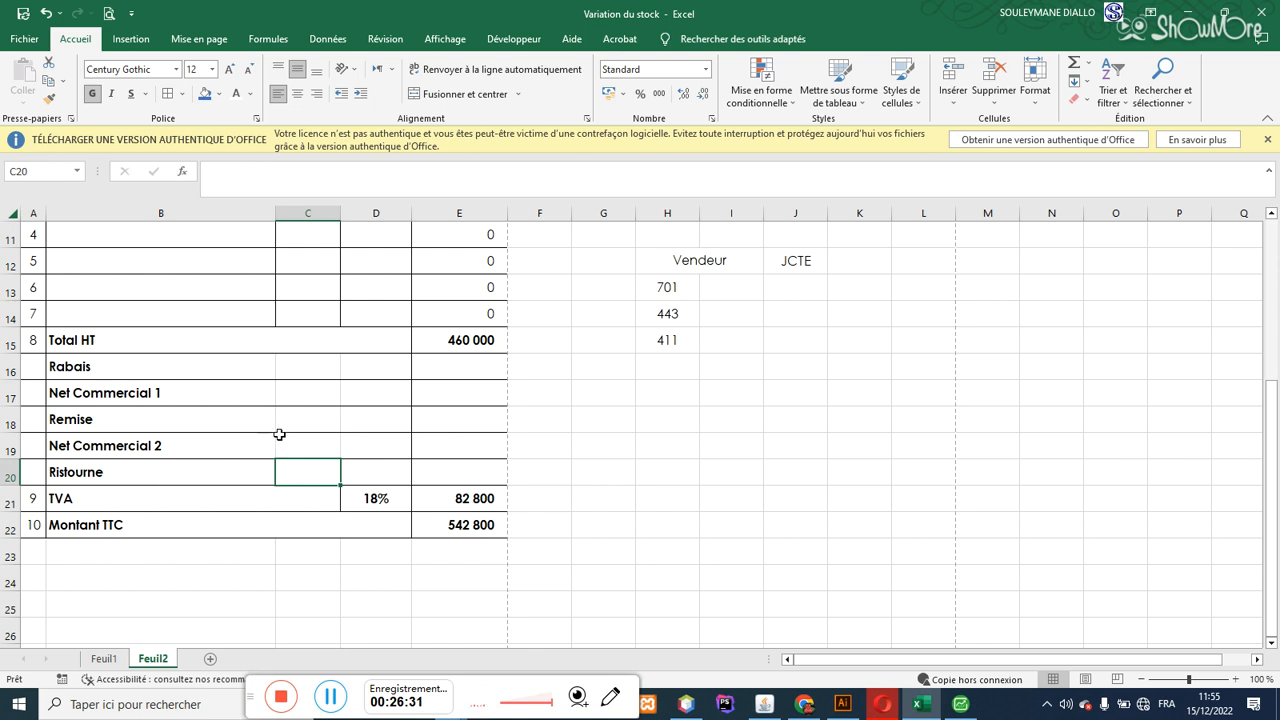
# Step: Merge and centre the Ristourne label across B20:C20 and copy the TVA rate cell's format onto D20
pyautogui.moveTo(214, 468); pyautogui.dragTo(303, 467)
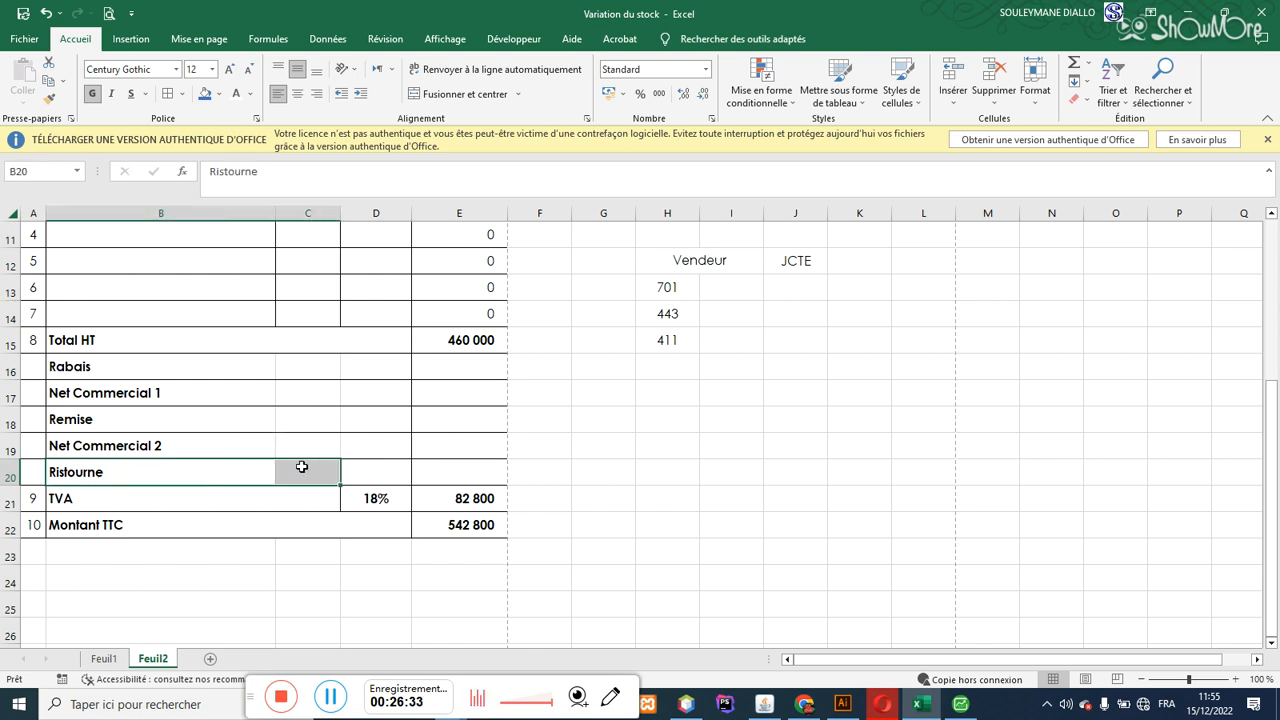
pyautogui.click(458, 94)
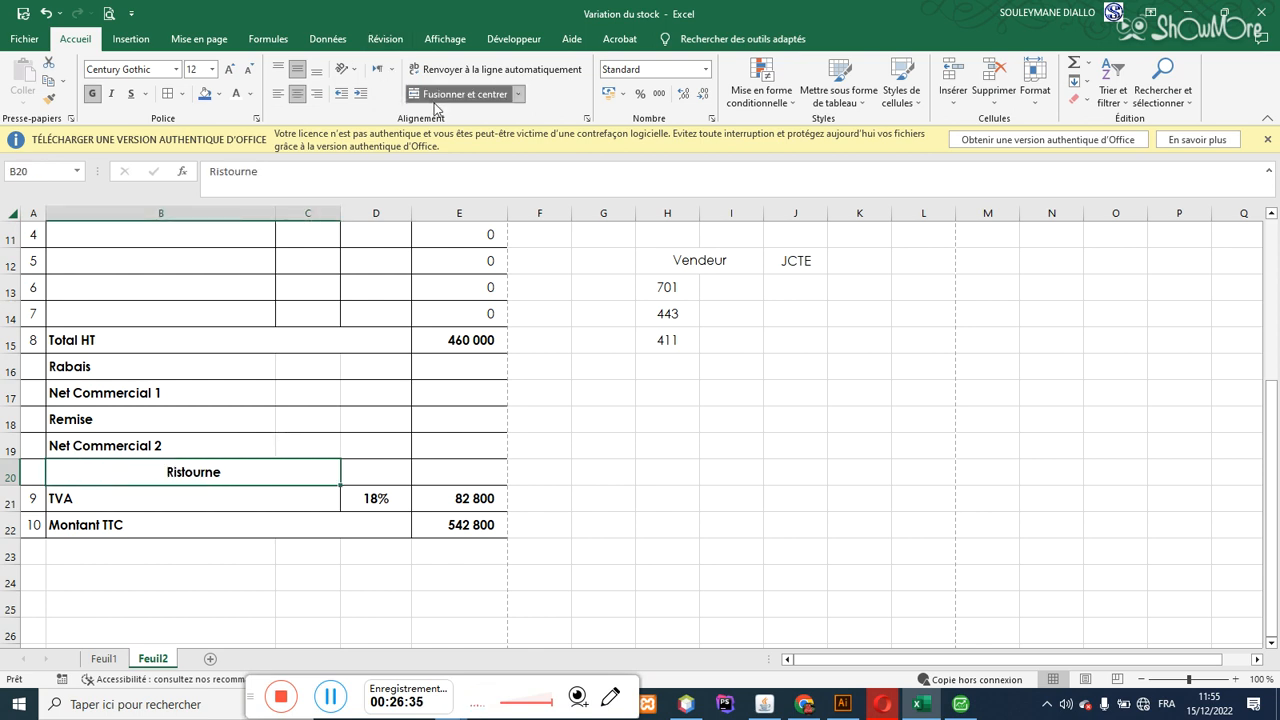
pyautogui.click(384, 497)
pyautogui.click(55, 103)
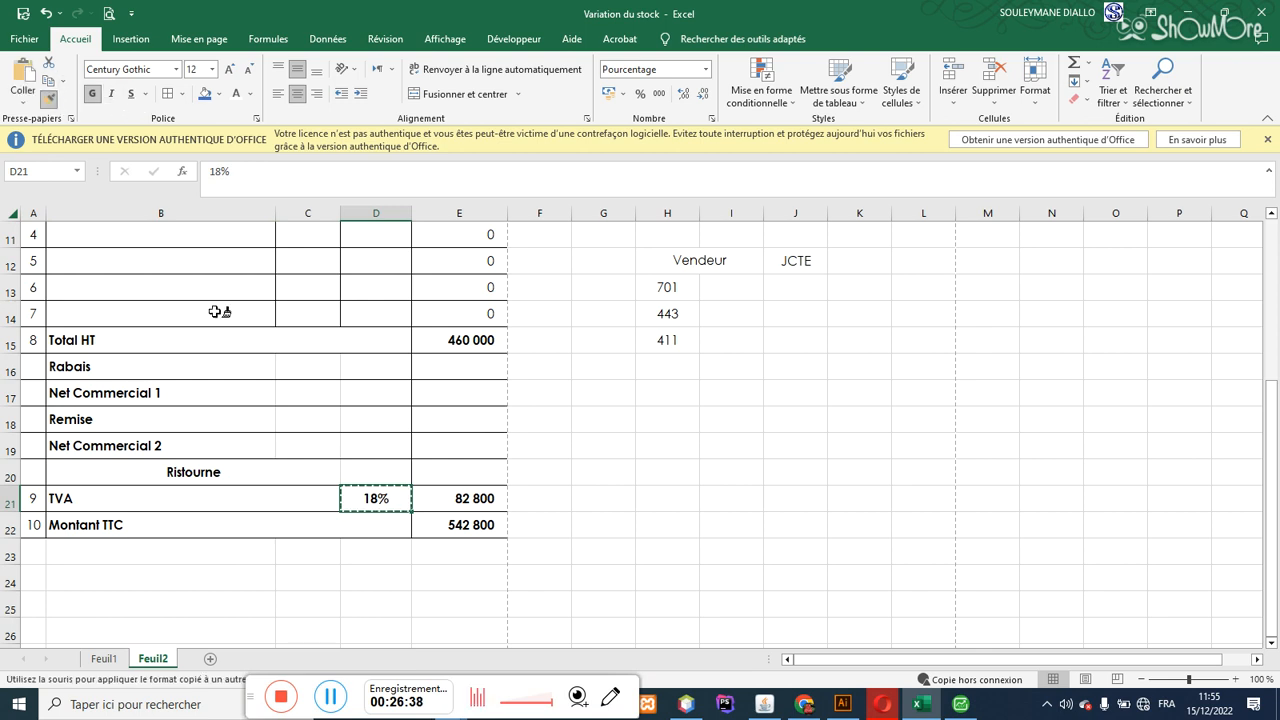
pyautogui.click(378, 470)
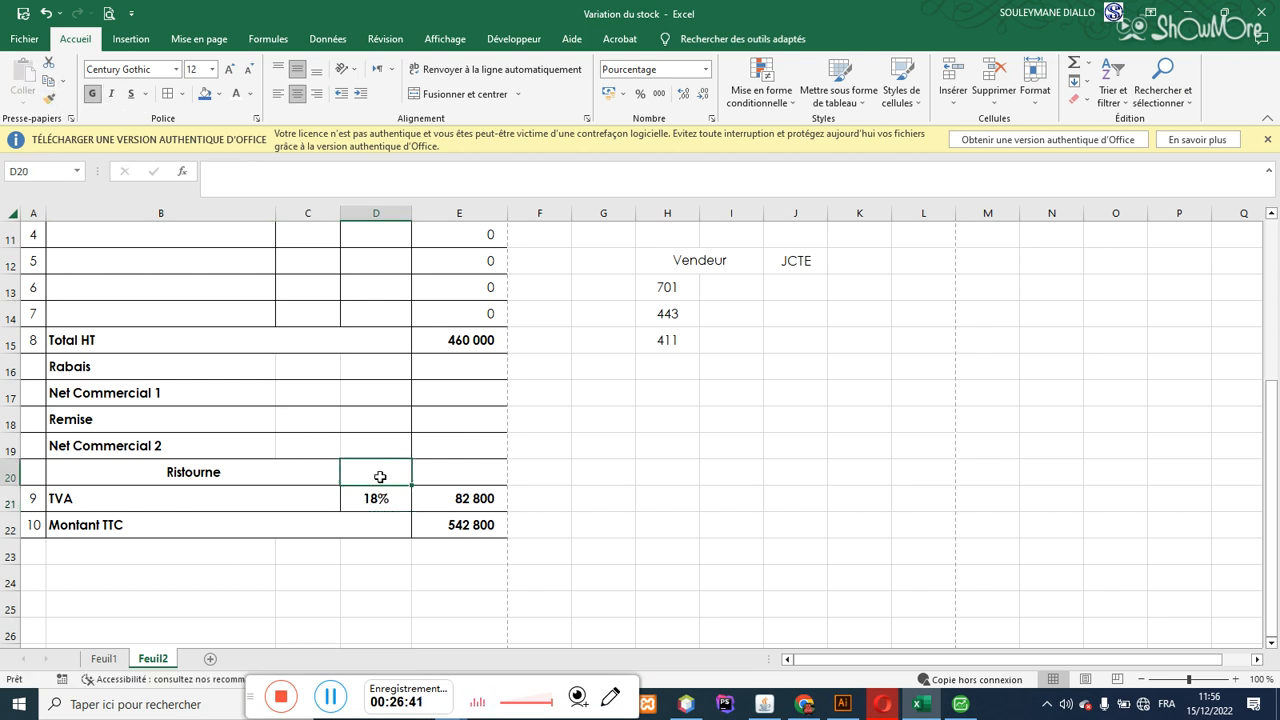
# Step: Copy the TVA rate cell's percentage format onto the Remise and Rabais rate cells, D18 and D16
pyautogui.click(381, 496)
pyautogui.click(46, 103)
pyautogui.click(392, 418)
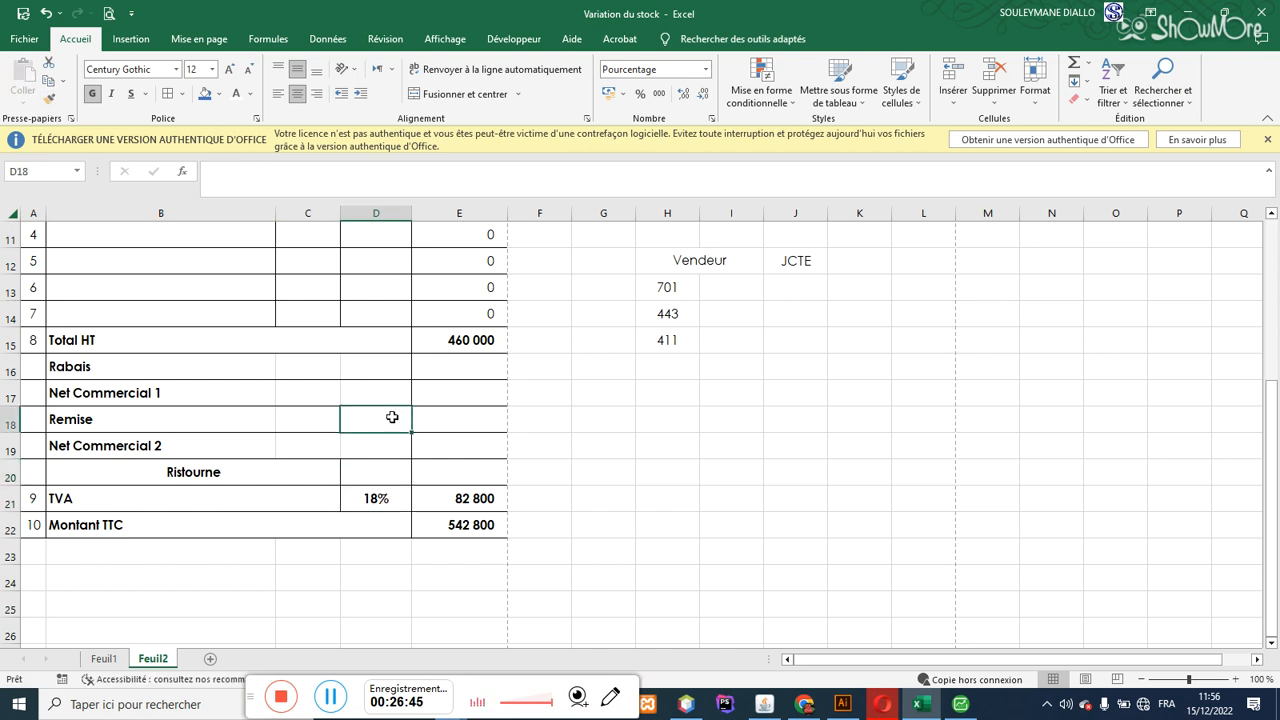
pyautogui.click(48, 98)
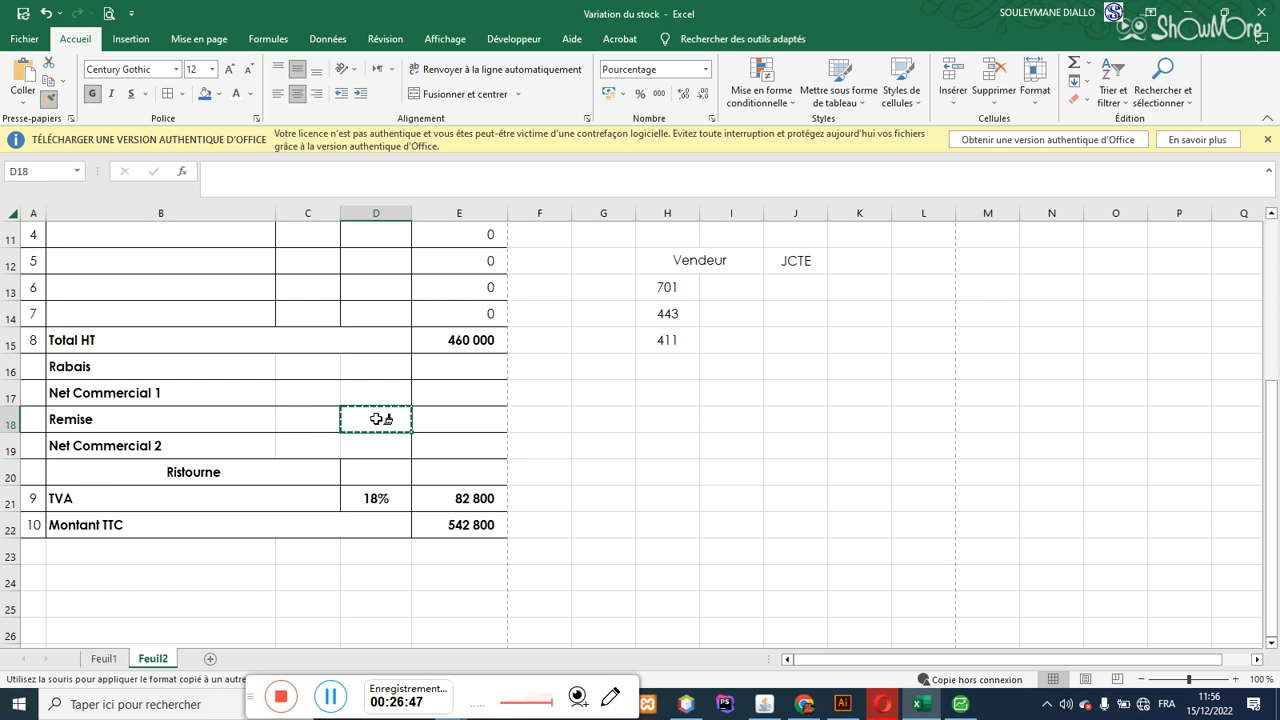
pyautogui.click(388, 366)
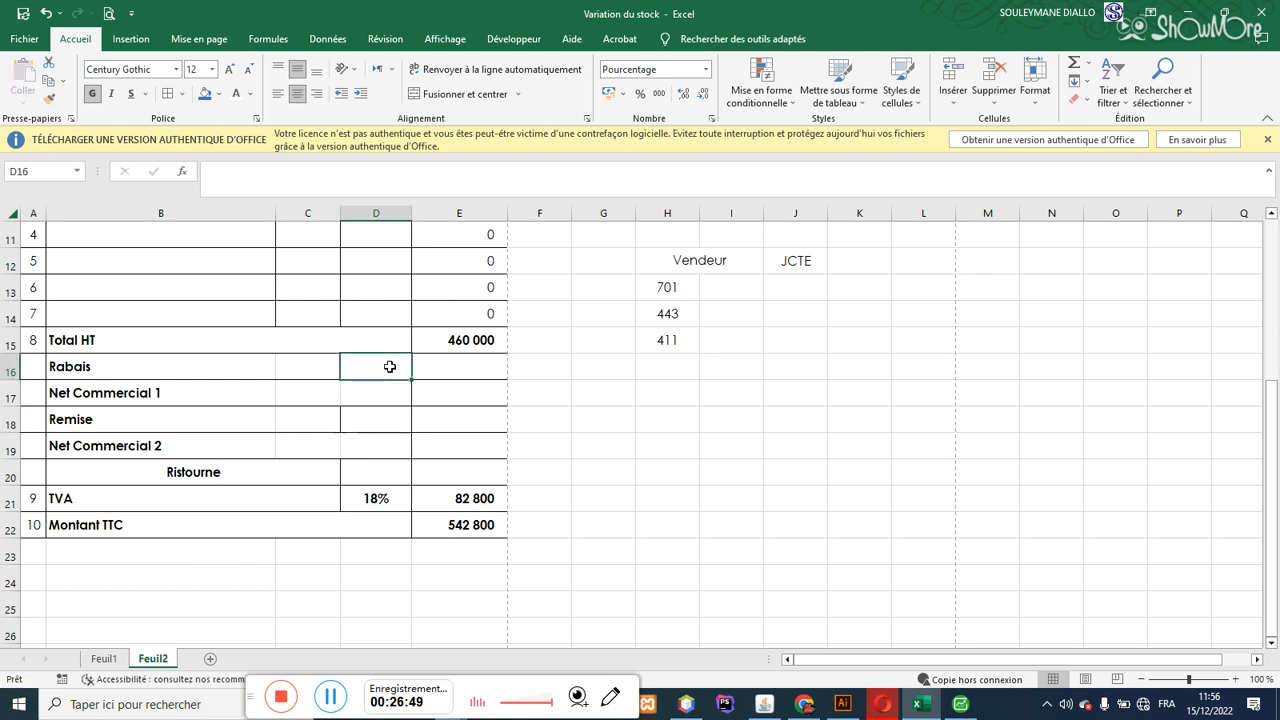
# Step: Merge columns B and C row by row for the Rabais to Ristourne rows, B16:C20
pyautogui.click(280, 435)
pyautogui.moveTo(313, 367); pyautogui.dragTo(320, 367)
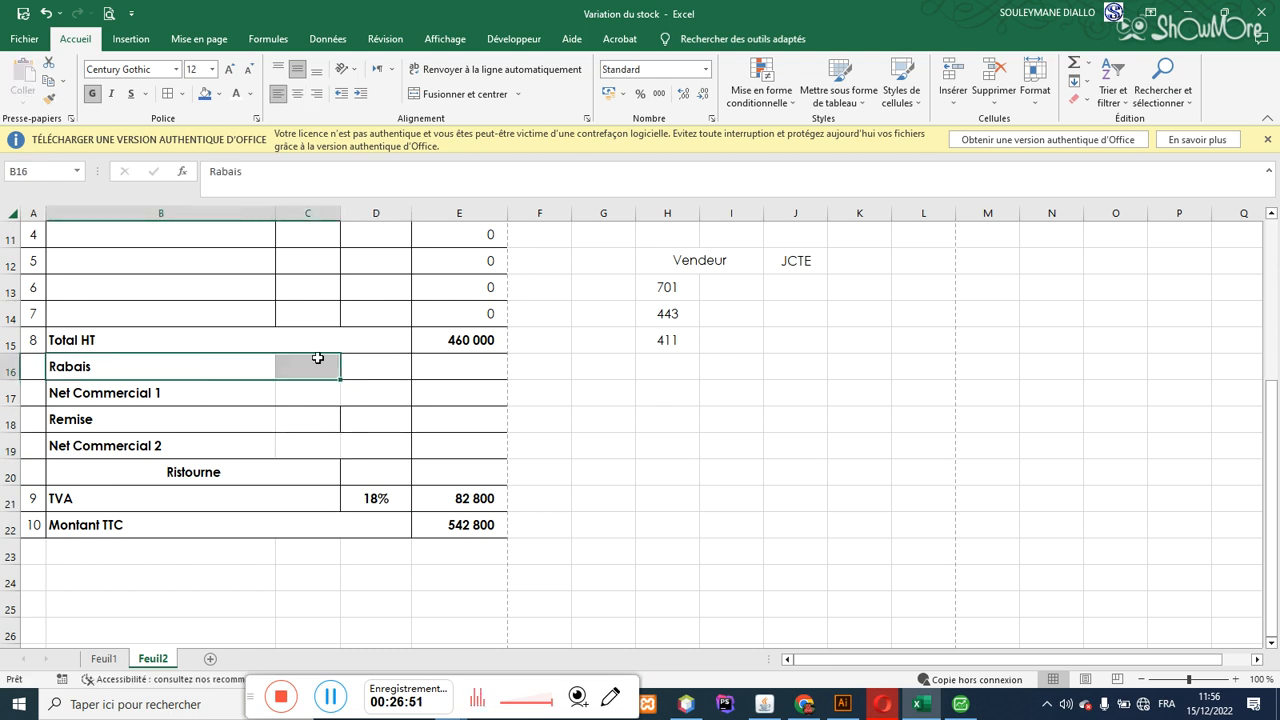
pyautogui.moveTo(72, 367); pyautogui.dragTo(307, 483)
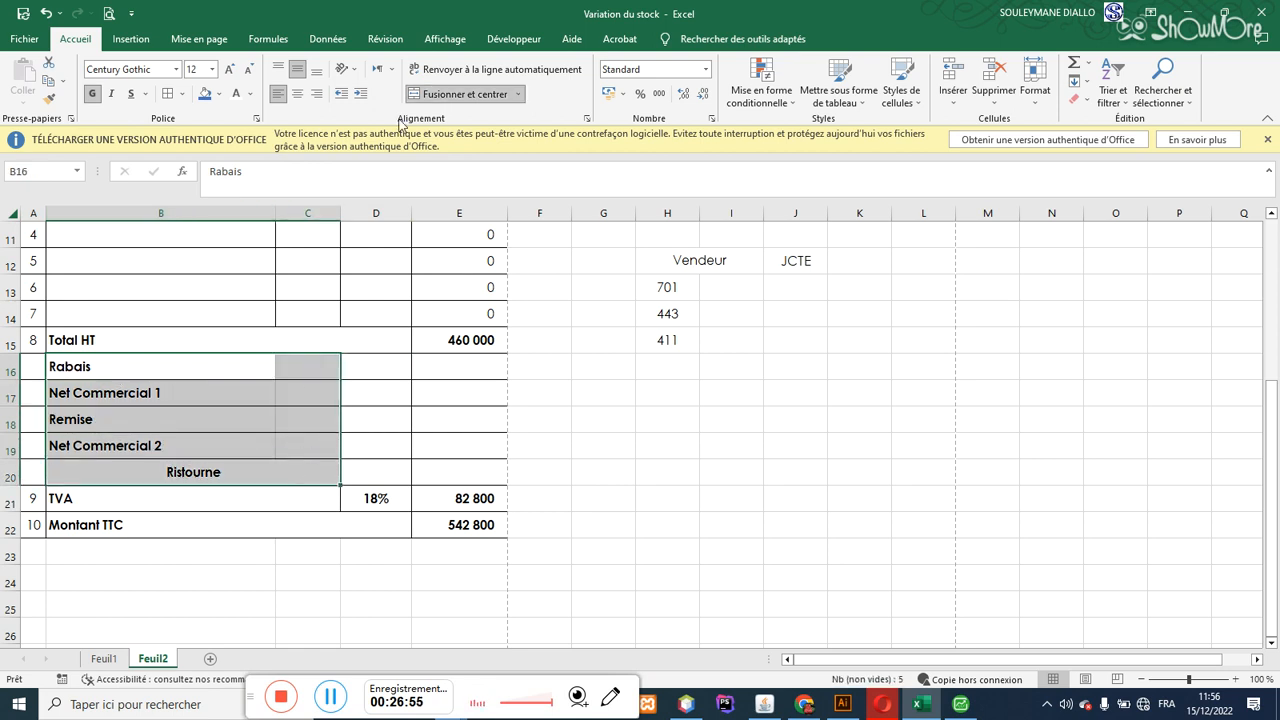
pyautogui.click(518, 94)
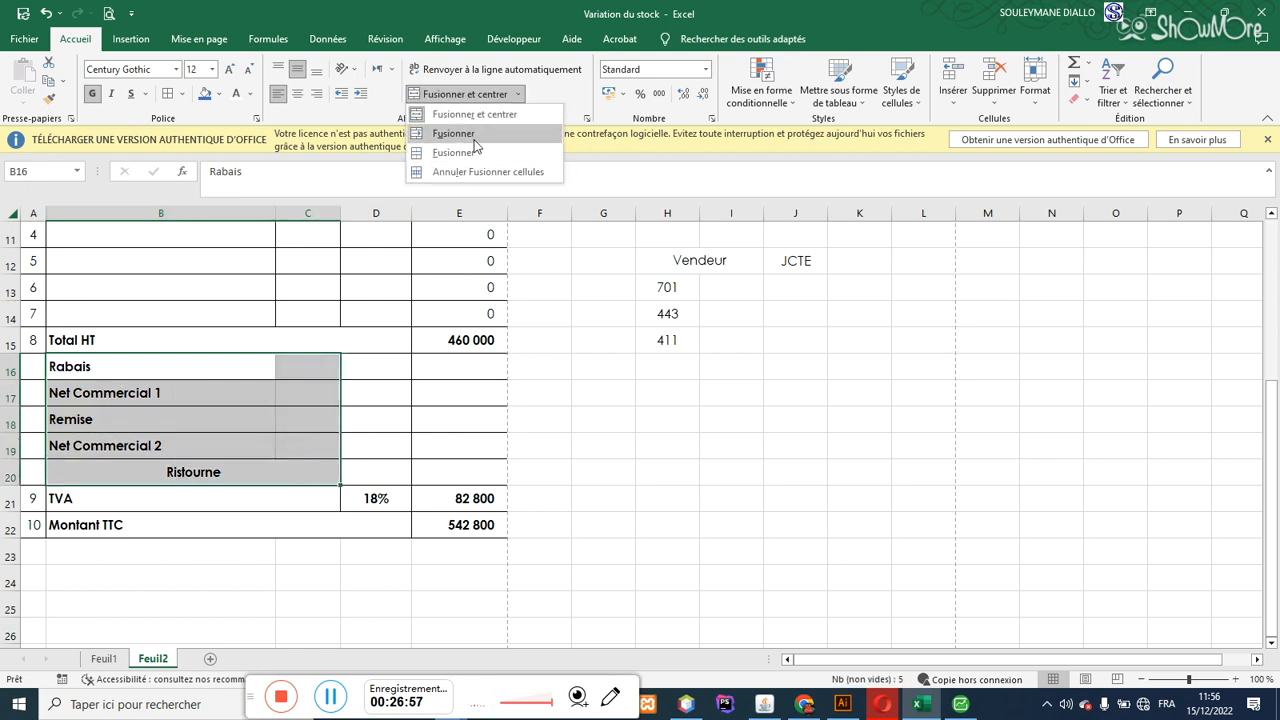
pyautogui.click(489, 153)
pyautogui.click(188, 400)
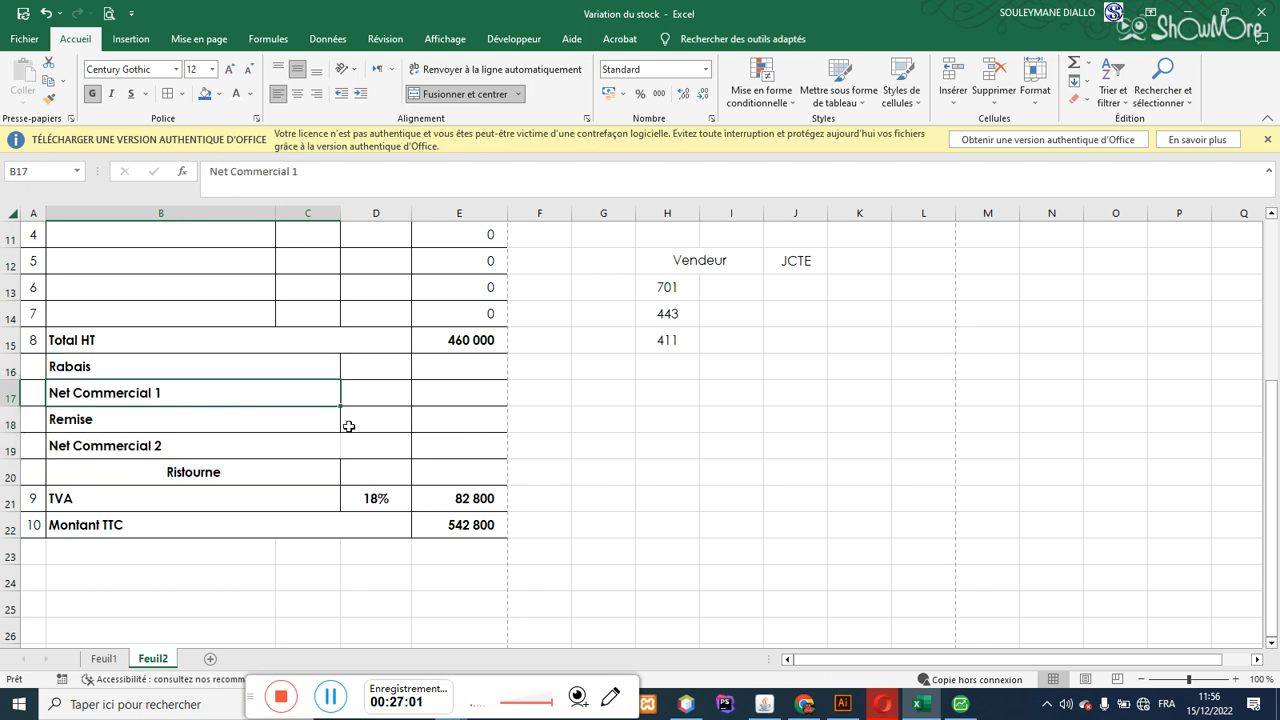
# Step: Merge the Net Commercial 1 label across B17:D17 and left-align it
pyautogui.moveTo(177, 391); pyautogui.dragTo(394, 397)
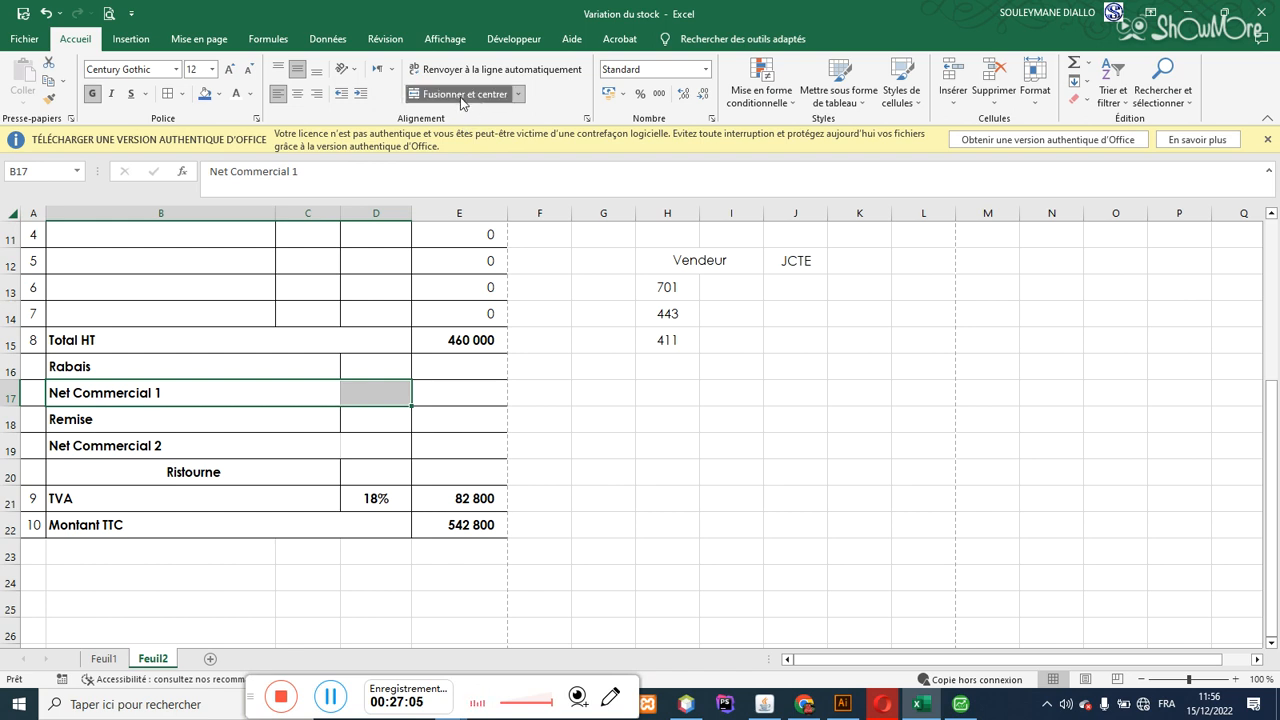
pyautogui.click(519, 94)
pyautogui.click(473, 118)
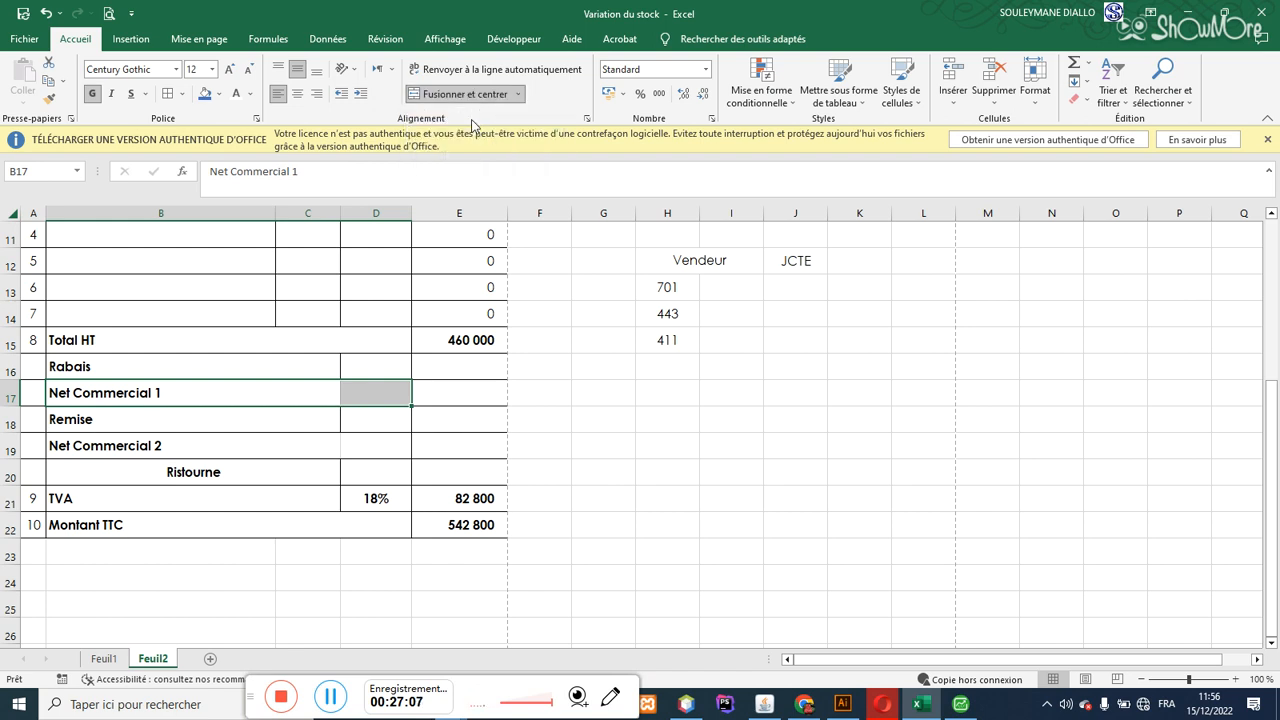
pyautogui.click(480, 96)
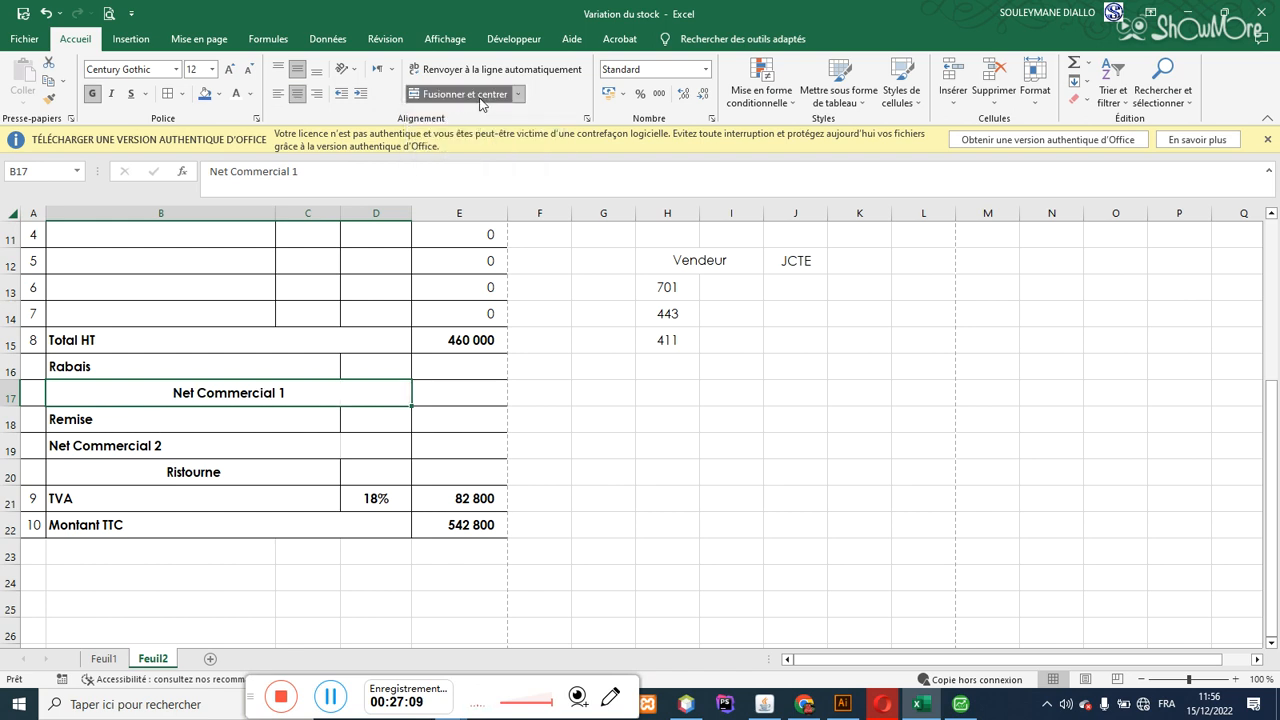
pyautogui.click(279, 93)
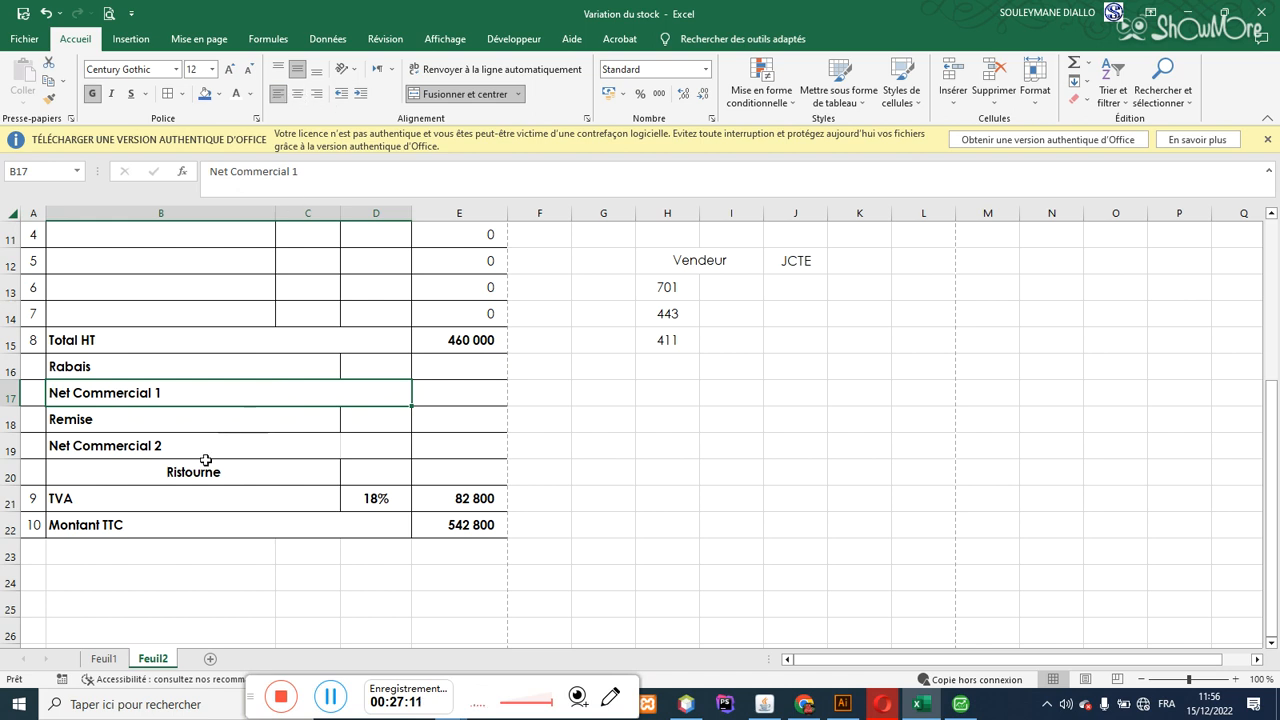
# Step: Copy the merged, left-aligned format of the Net Commercial 1 label onto the Net Commercial 2 label in B19:D19
pyautogui.click(48, 97)
pyautogui.moveTo(122, 450); pyautogui.dragTo(388, 440)
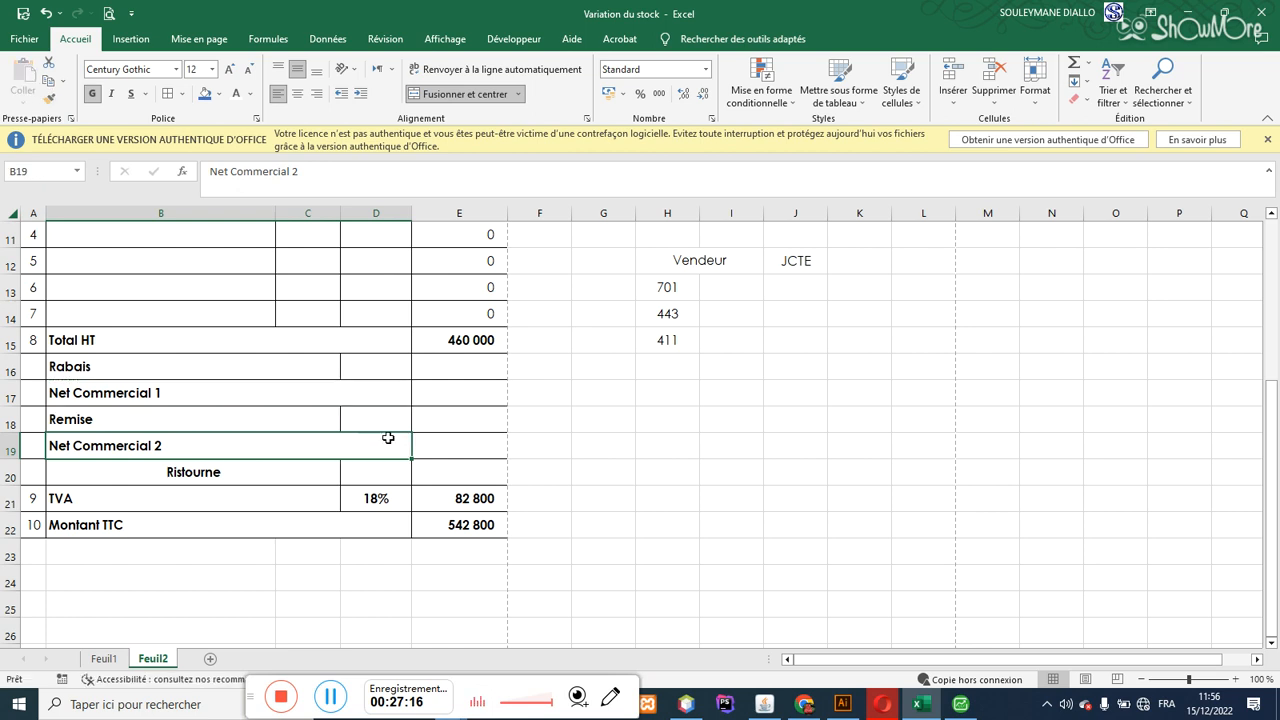
pyautogui.click(49, 99)
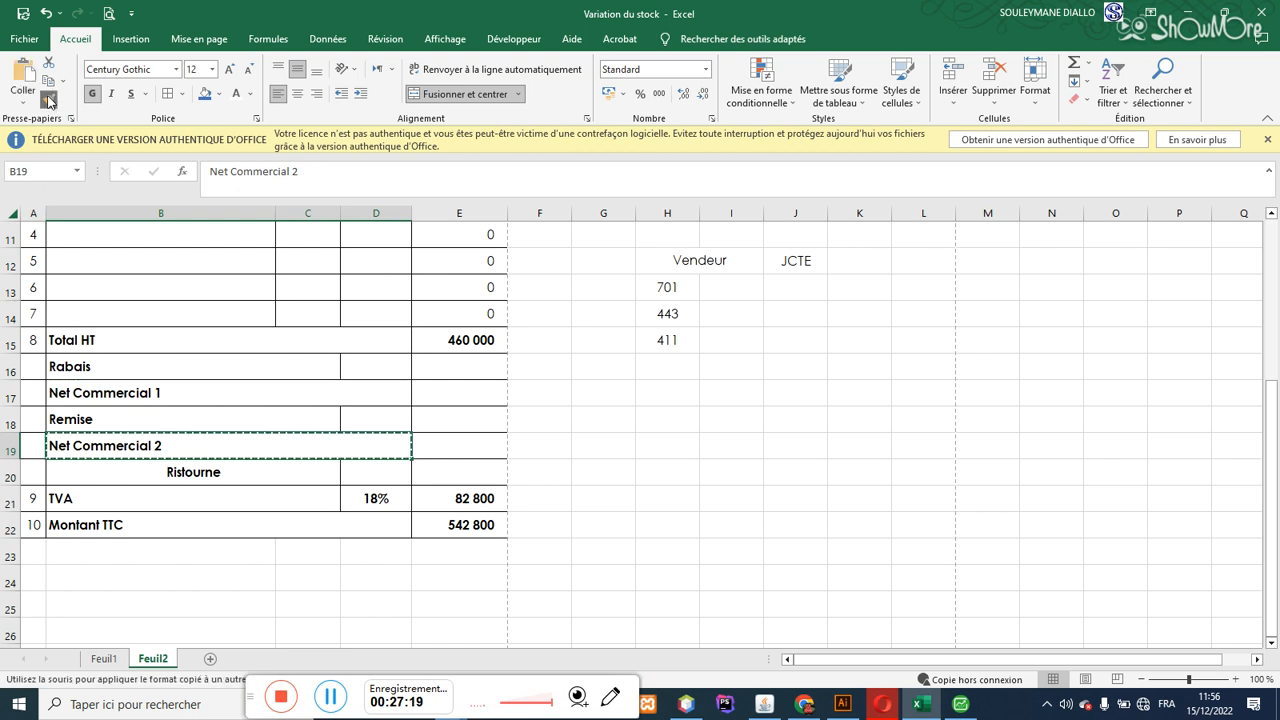
pyautogui.click(49, 99)
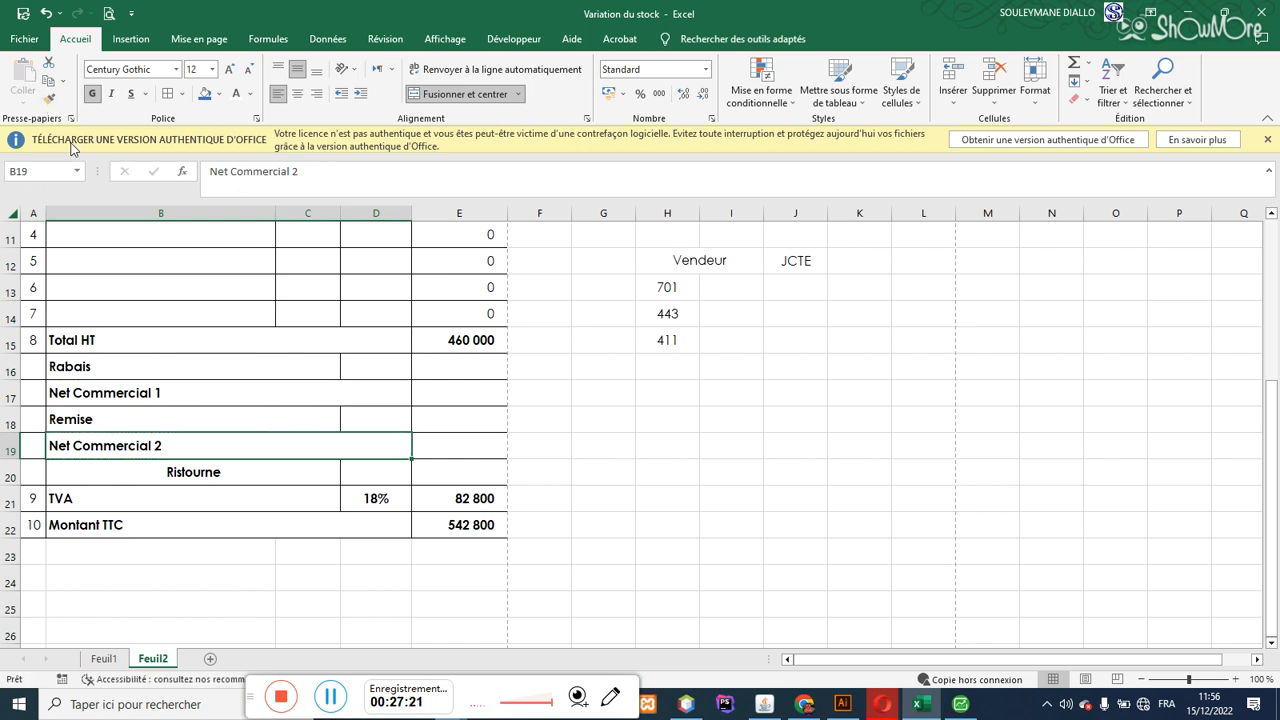
pyautogui.click(708, 622)
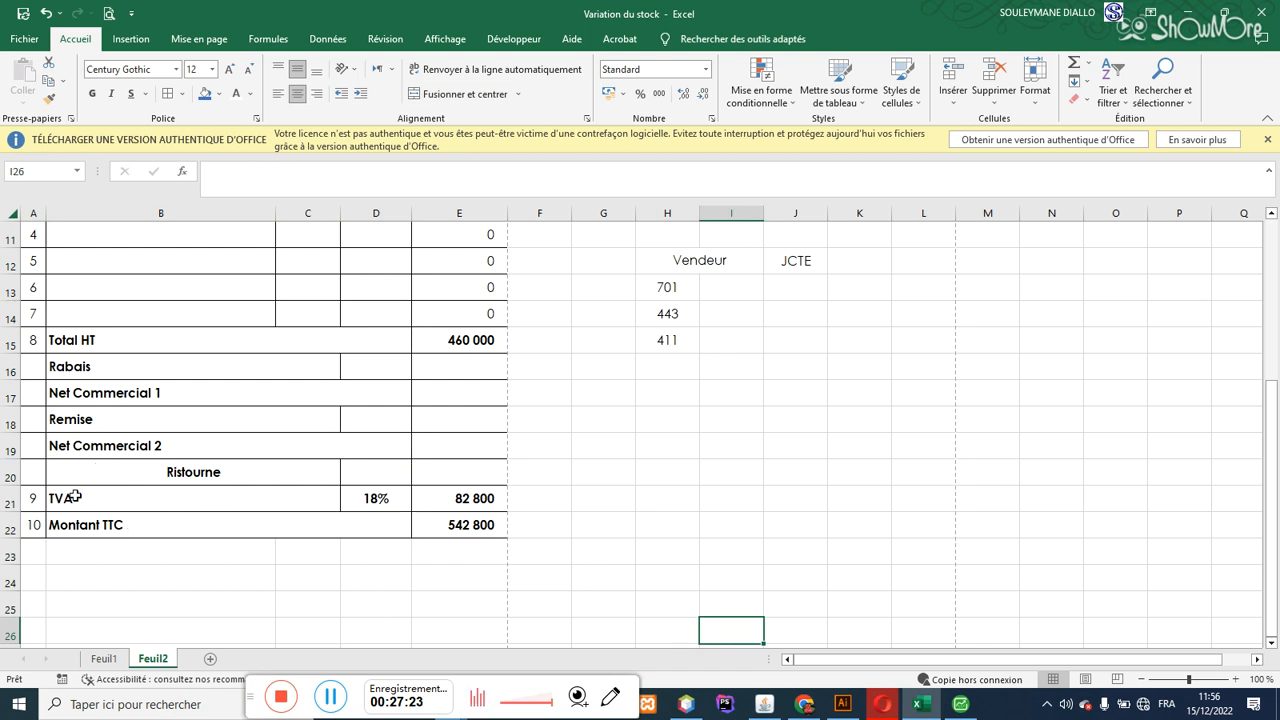
# Step: Insert another blank row above the TVA row and copy the "Net Commercial 2" label into cell B21
pyautogui.rightClick(10, 498)
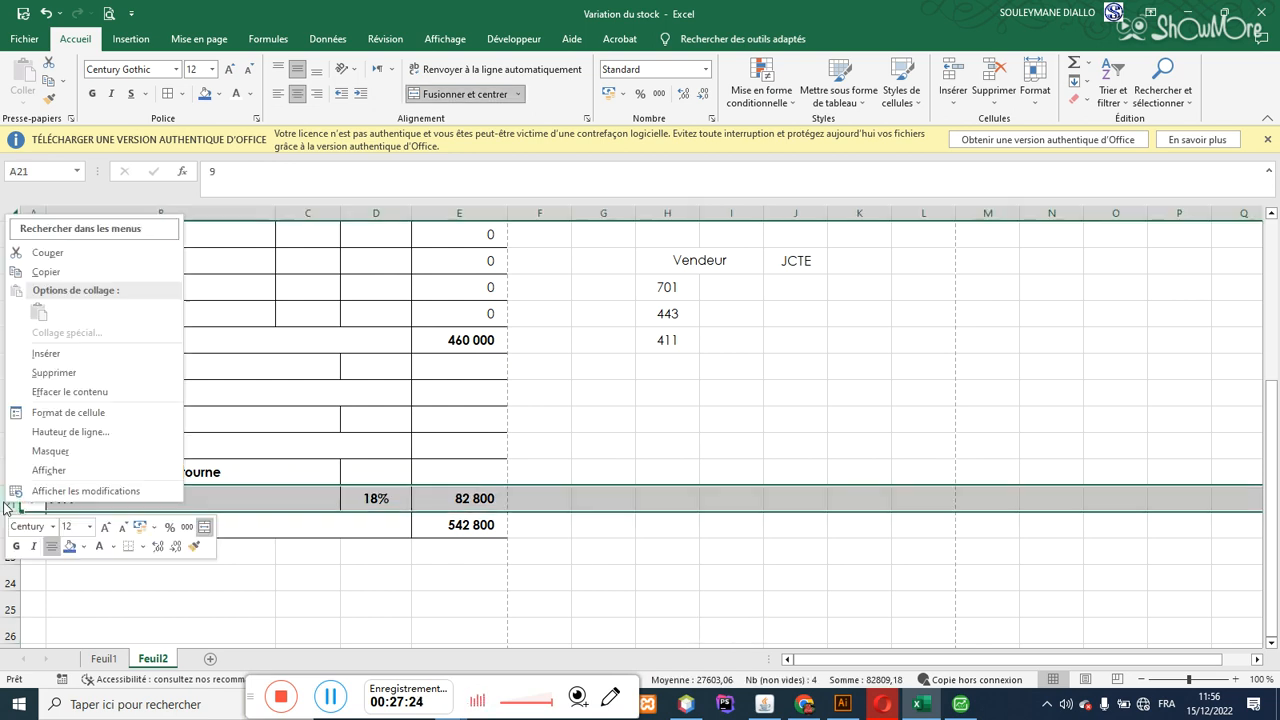
pyautogui.click(44, 355)
pyautogui.click(86, 498)
pyautogui.click(93, 445)
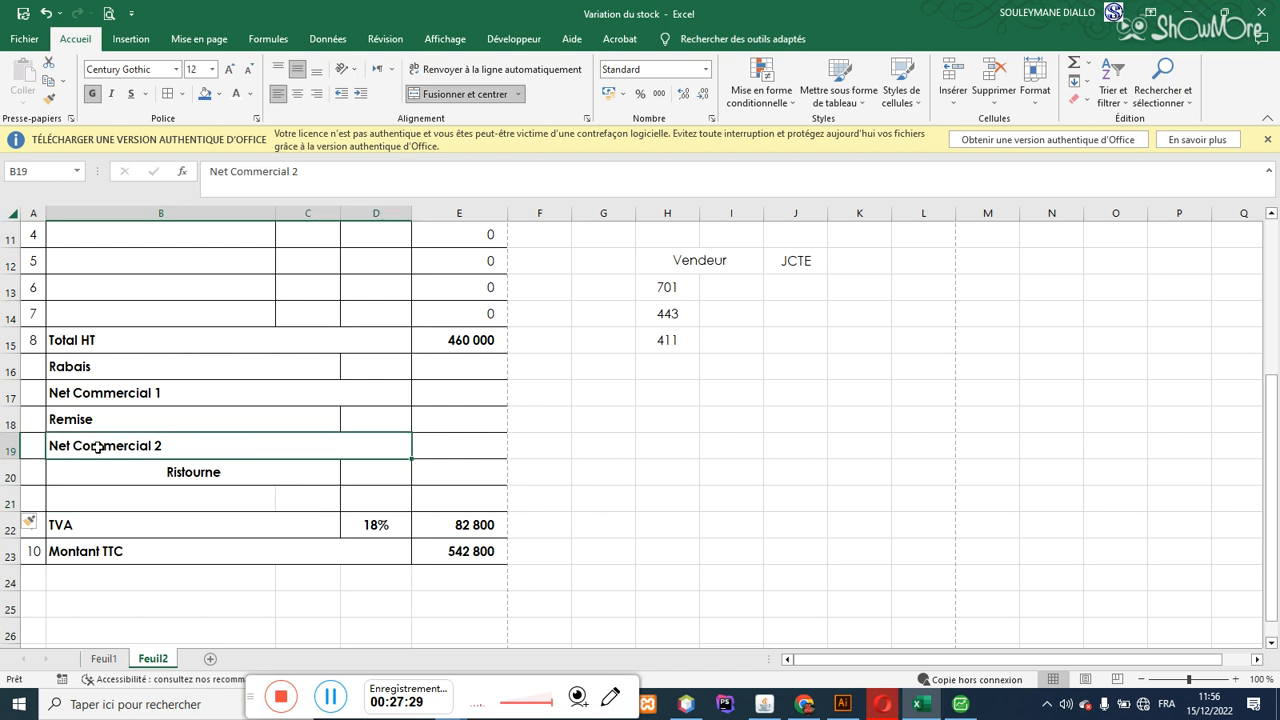
pyautogui.hotkey('ctrl', 'c')
pyautogui.click(110, 500)
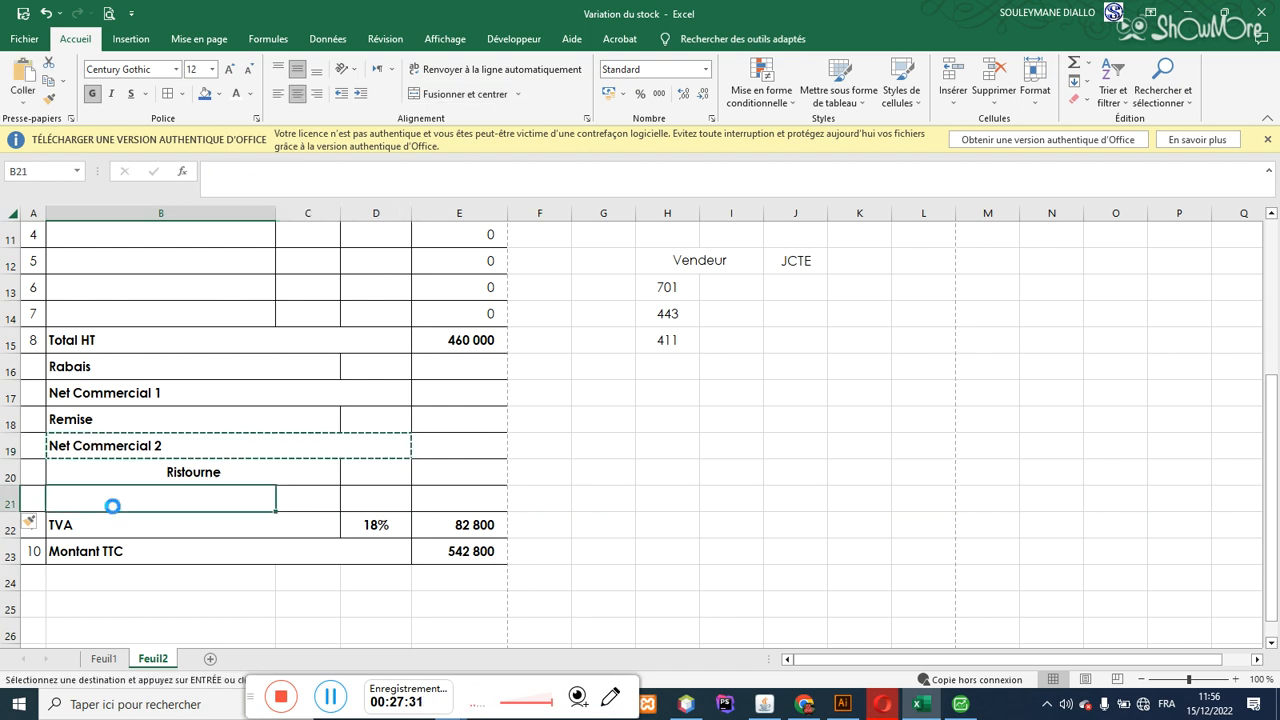
pyautogui.hotkey('ctrl', 'v')
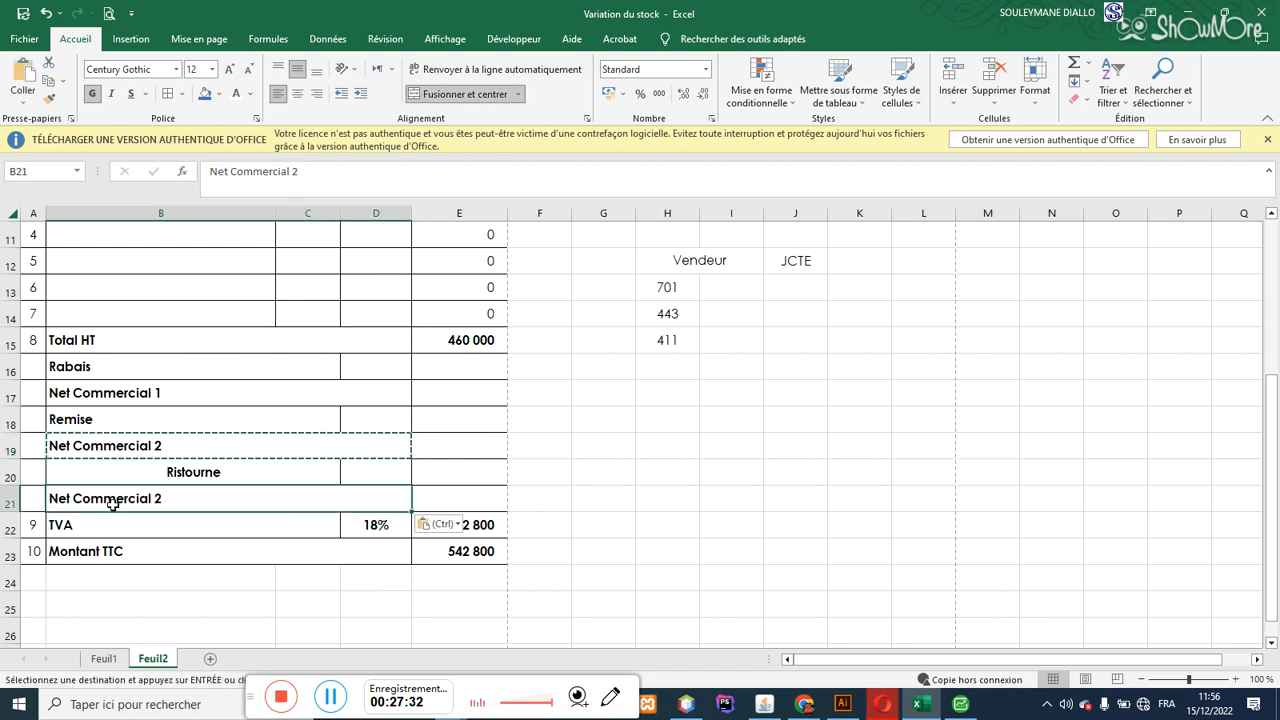
# Step: Calculate the Net Commercial 1 amount in E17 as Total HT minus Rabais with the formula =E15-E16
pyautogui.click(380, 473)
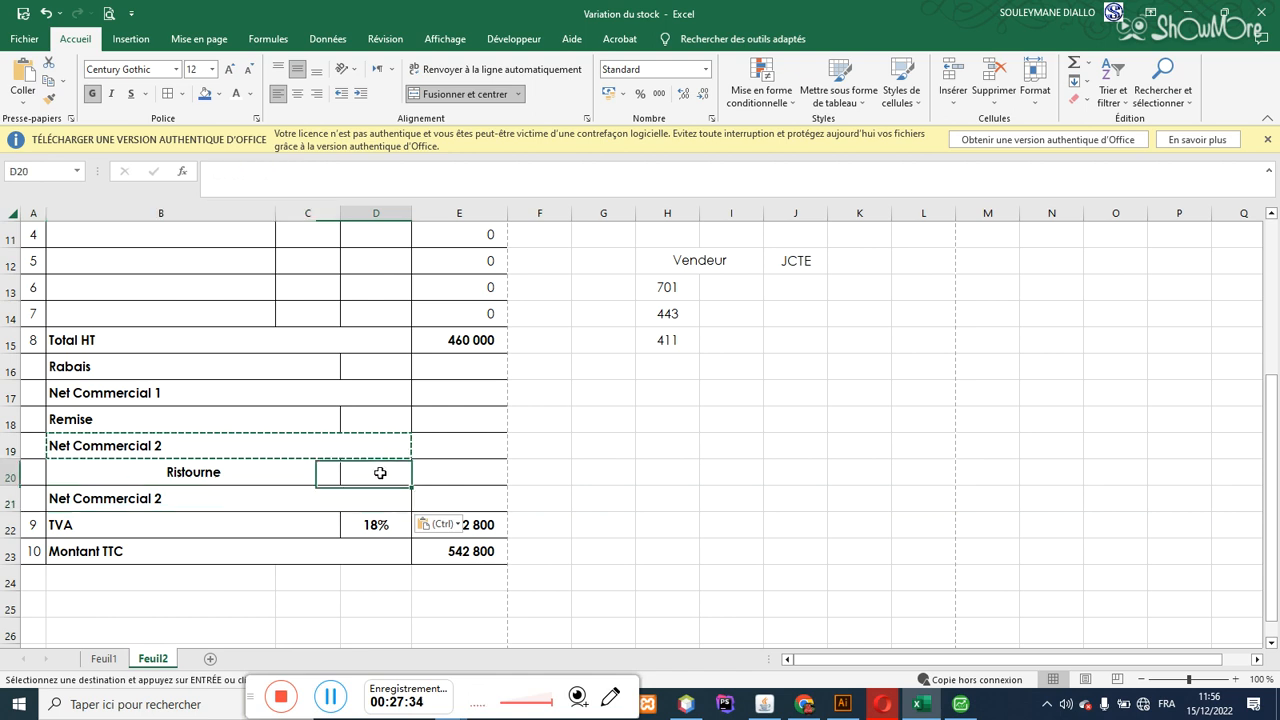
pyautogui.click(438, 392)
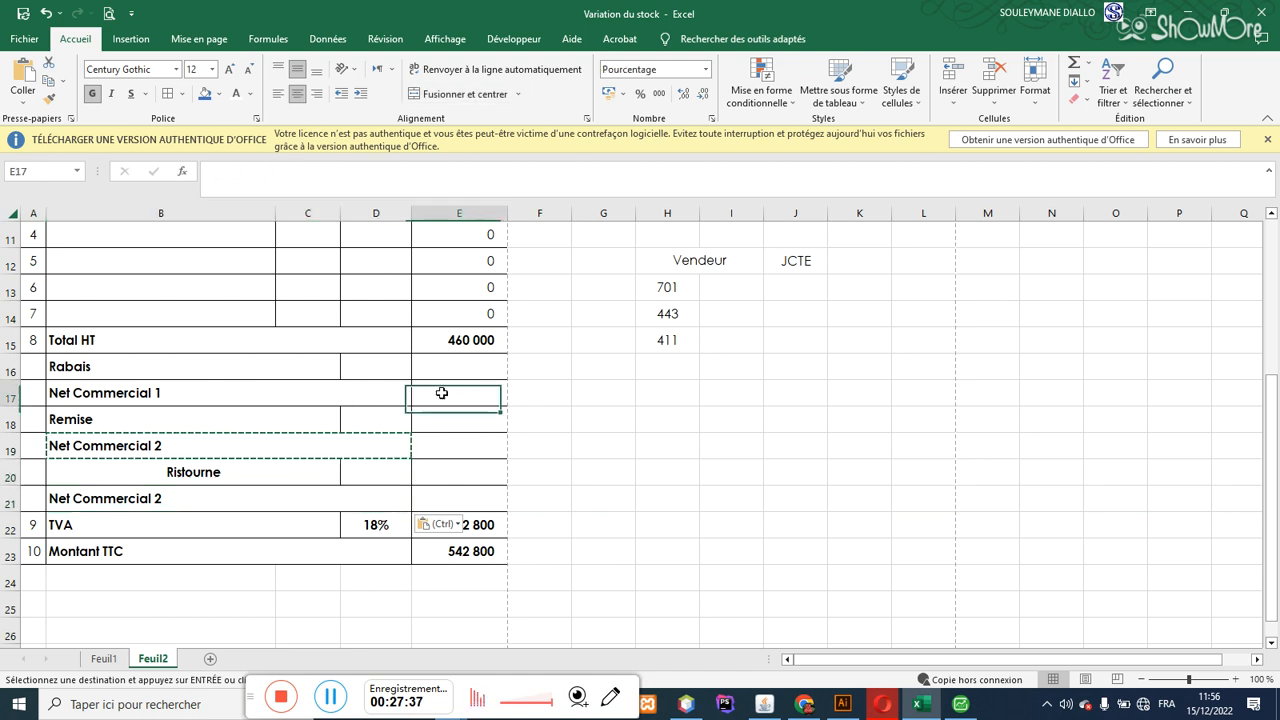
pyautogui.write('=')
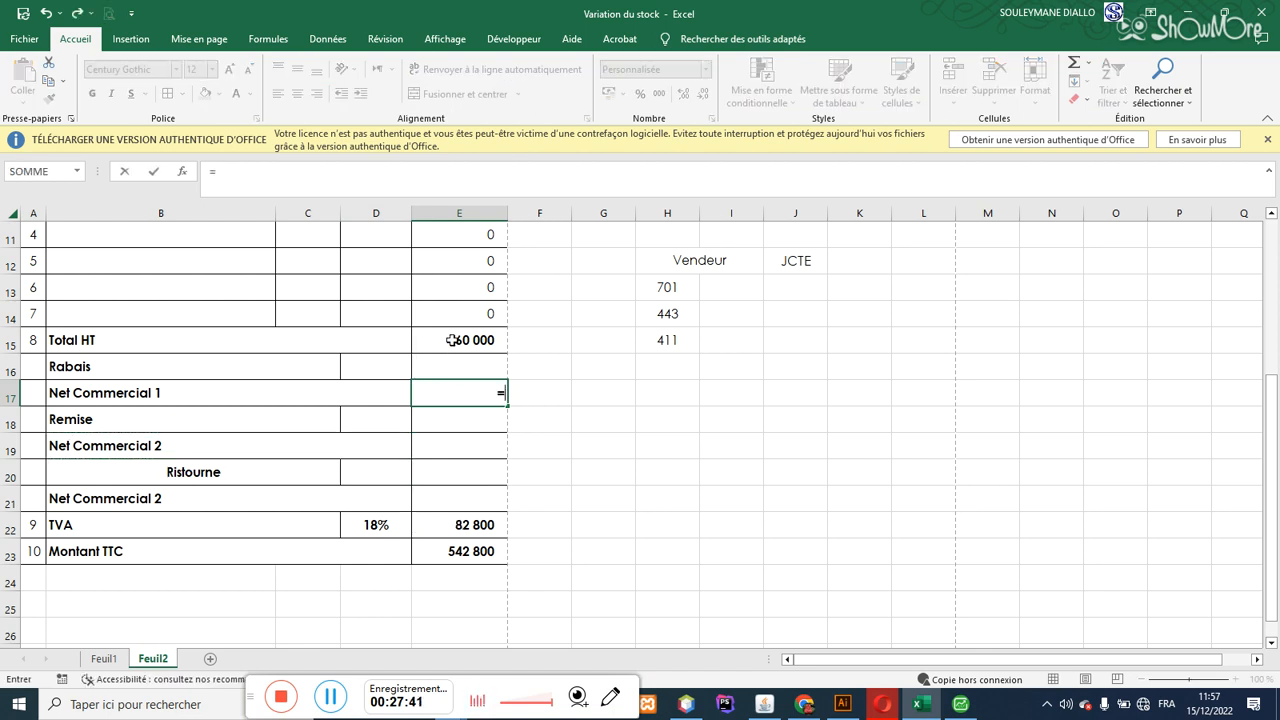
pyautogui.click(445, 340)
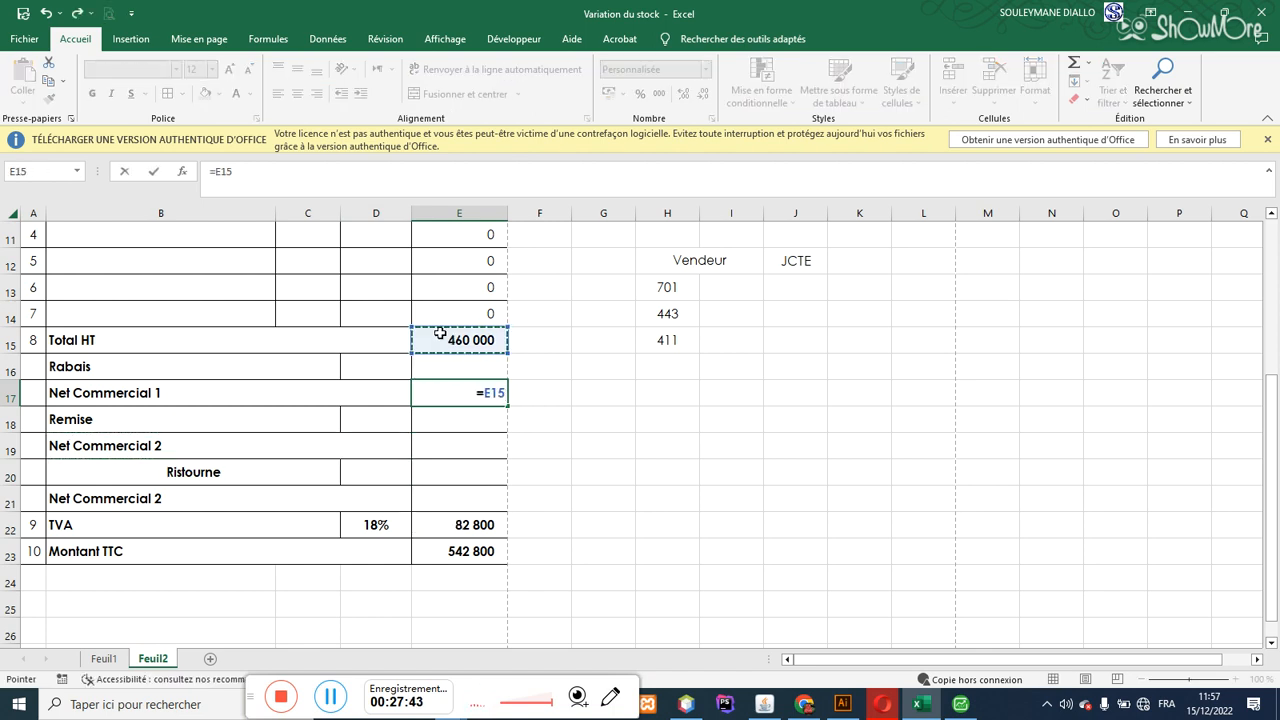
pyautogui.write('6')
pyautogui.press('BackSpace')
pyautogui.write('-')
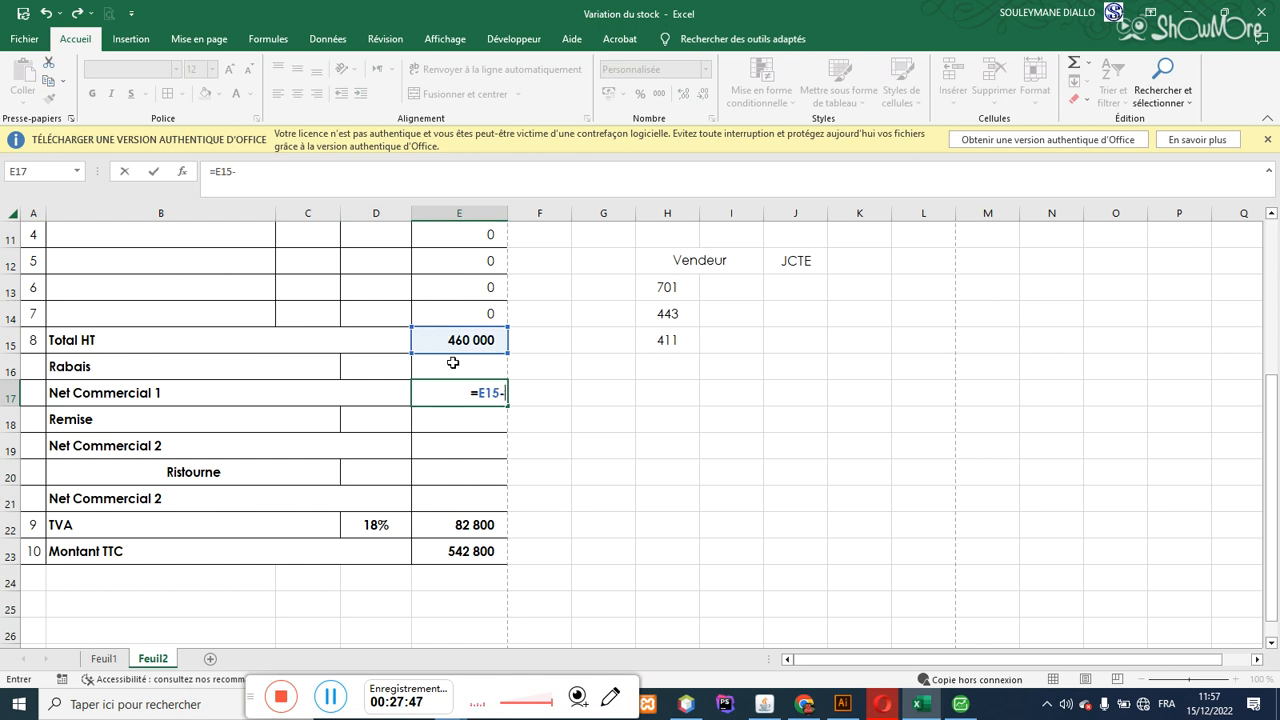
pyautogui.click(452, 364)
pyautogui.press('Return')
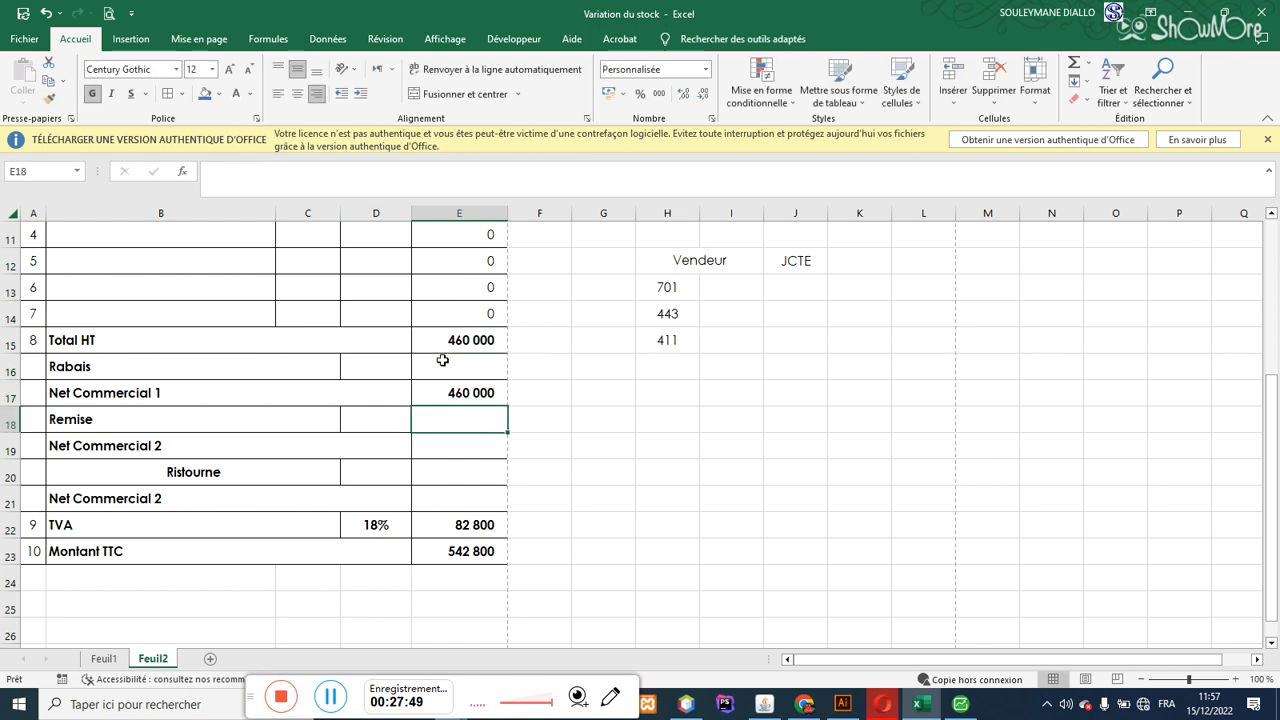
# Step: Calculate the Net Commercial 2 amount in E19 as Net Commercial 1 minus Remise with the formula =E17-E18
pyautogui.click(462, 446)
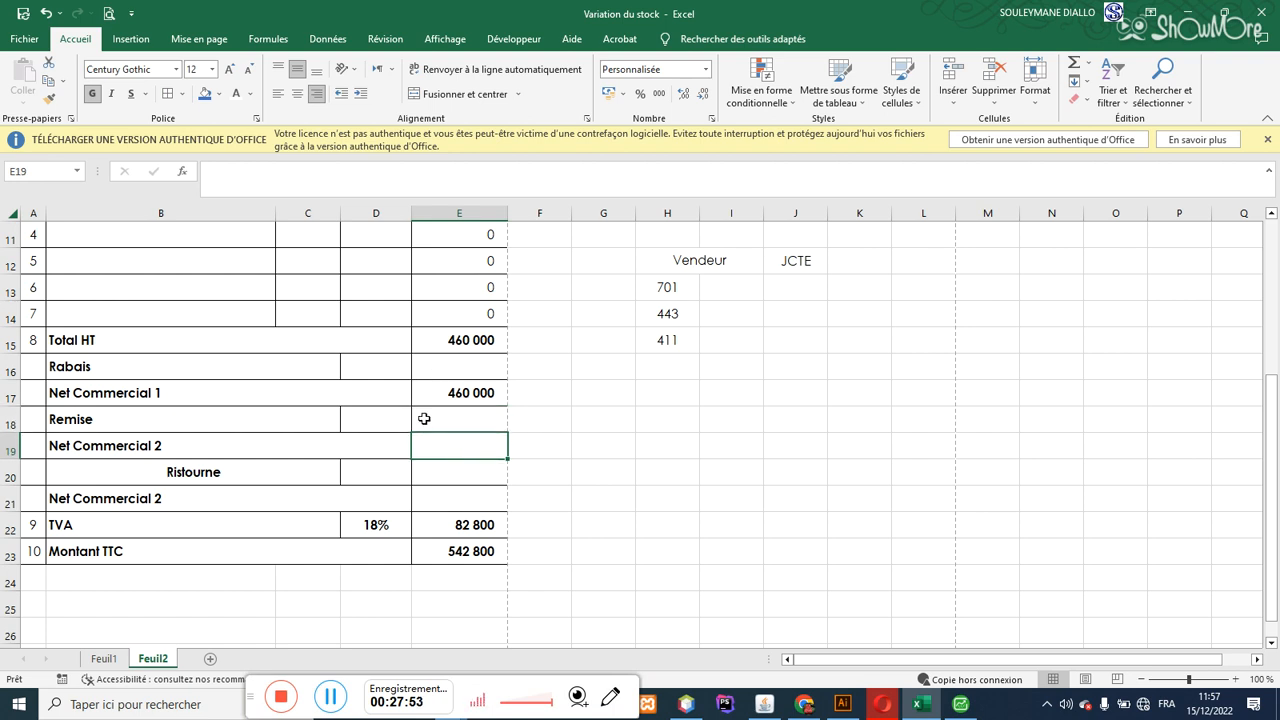
pyautogui.write('=')
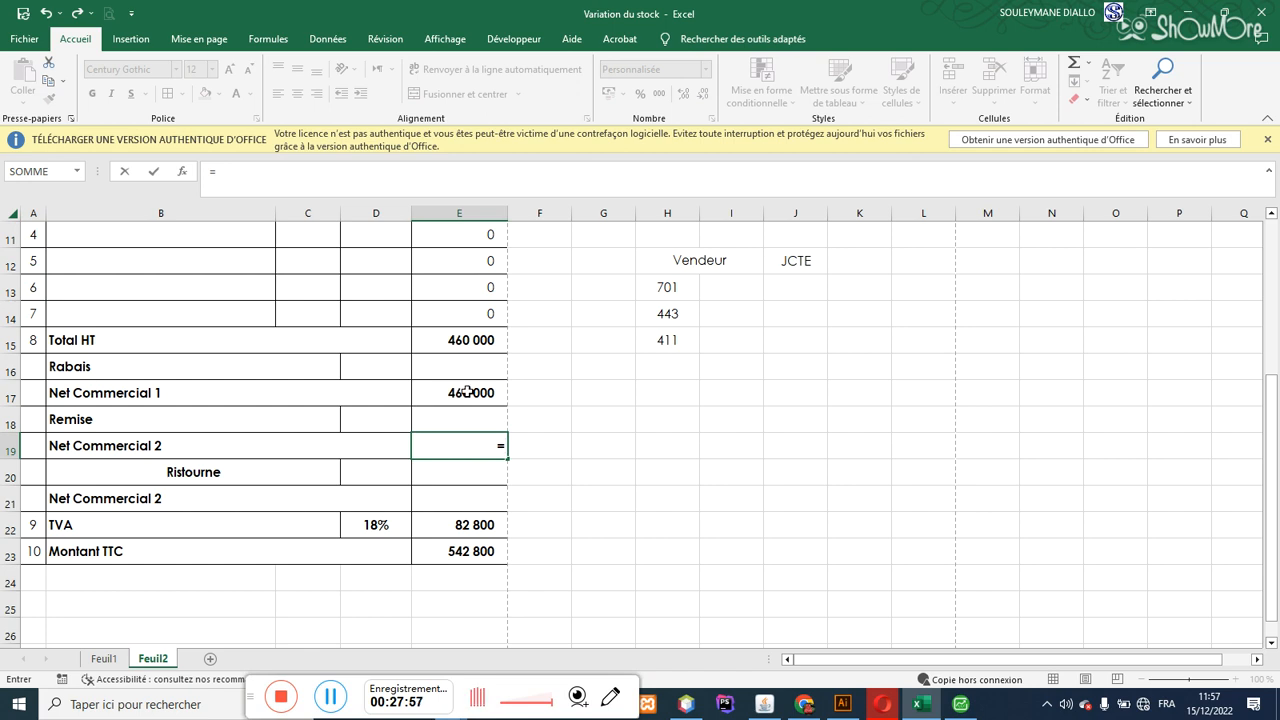
pyautogui.click(466, 392)
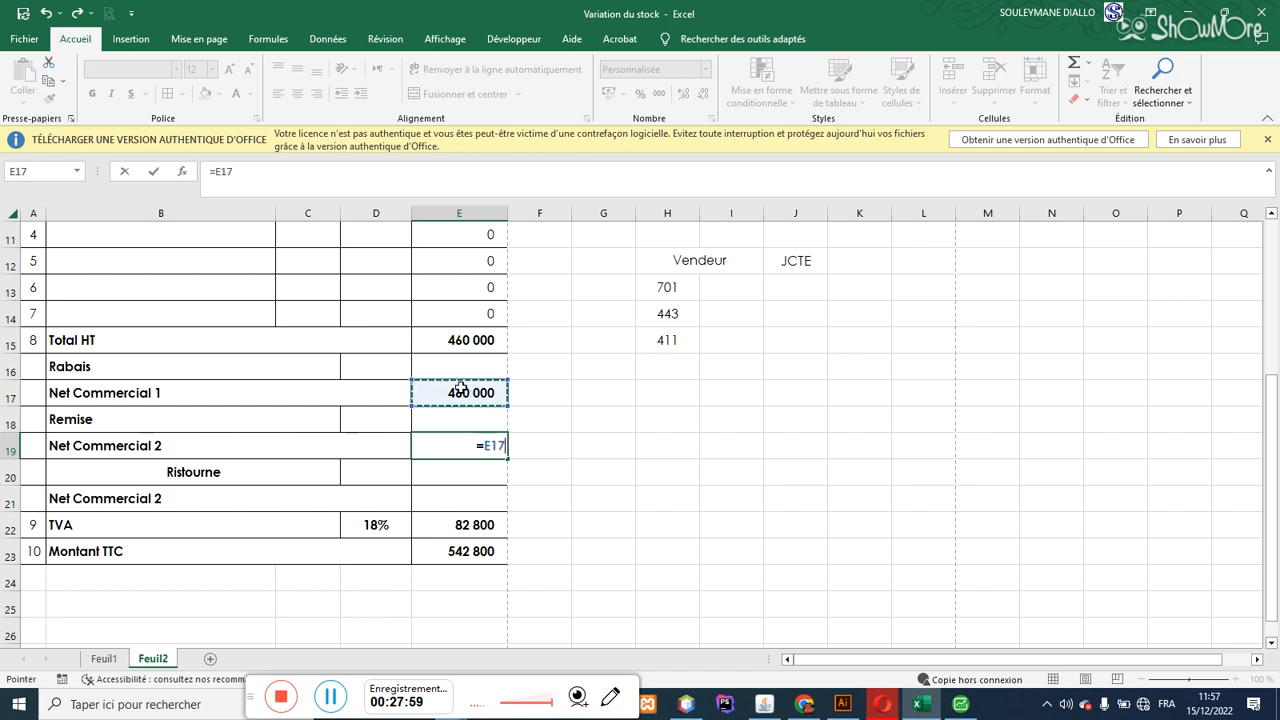
pyautogui.write('-')
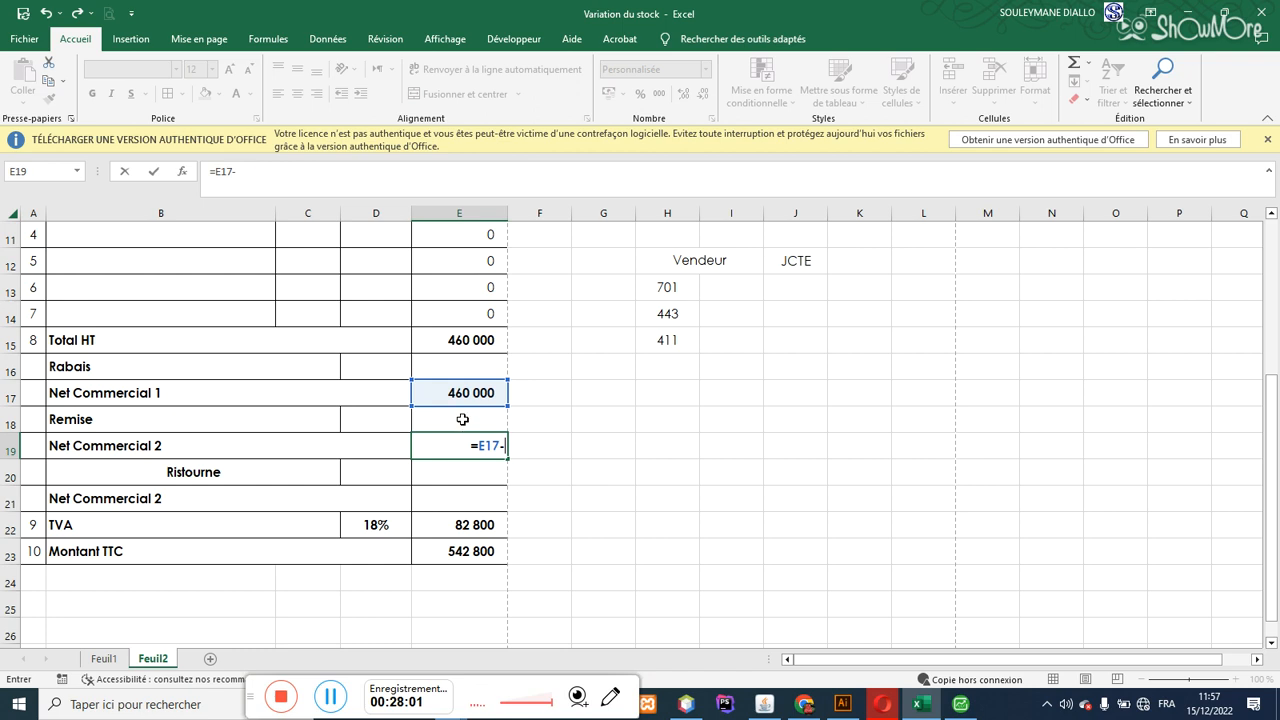
pyautogui.click(460, 418)
pyautogui.press('Return')
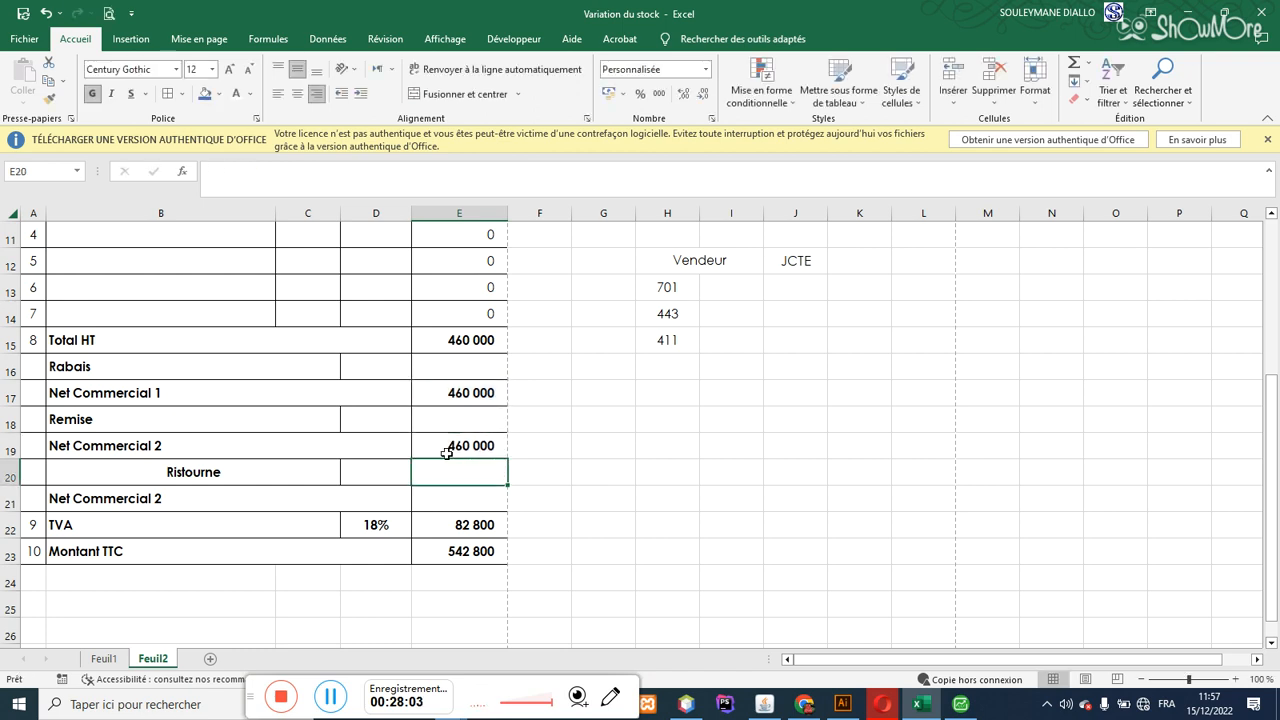
# Step: Relabel B21 as "Net Commercial 3" and calculate its amount in E21 with the formula =E19-E20
pyautogui.doubleClick(172, 497)
pyautogui.write('3')
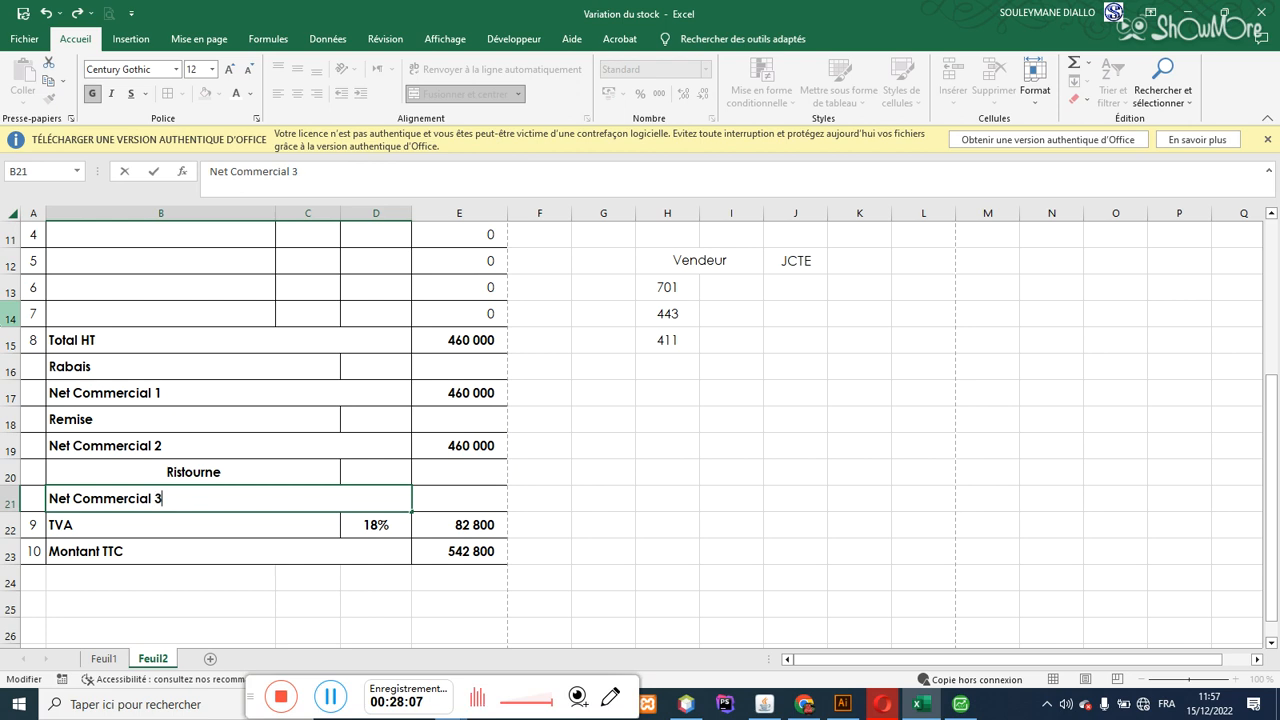
pyautogui.click(481, 496)
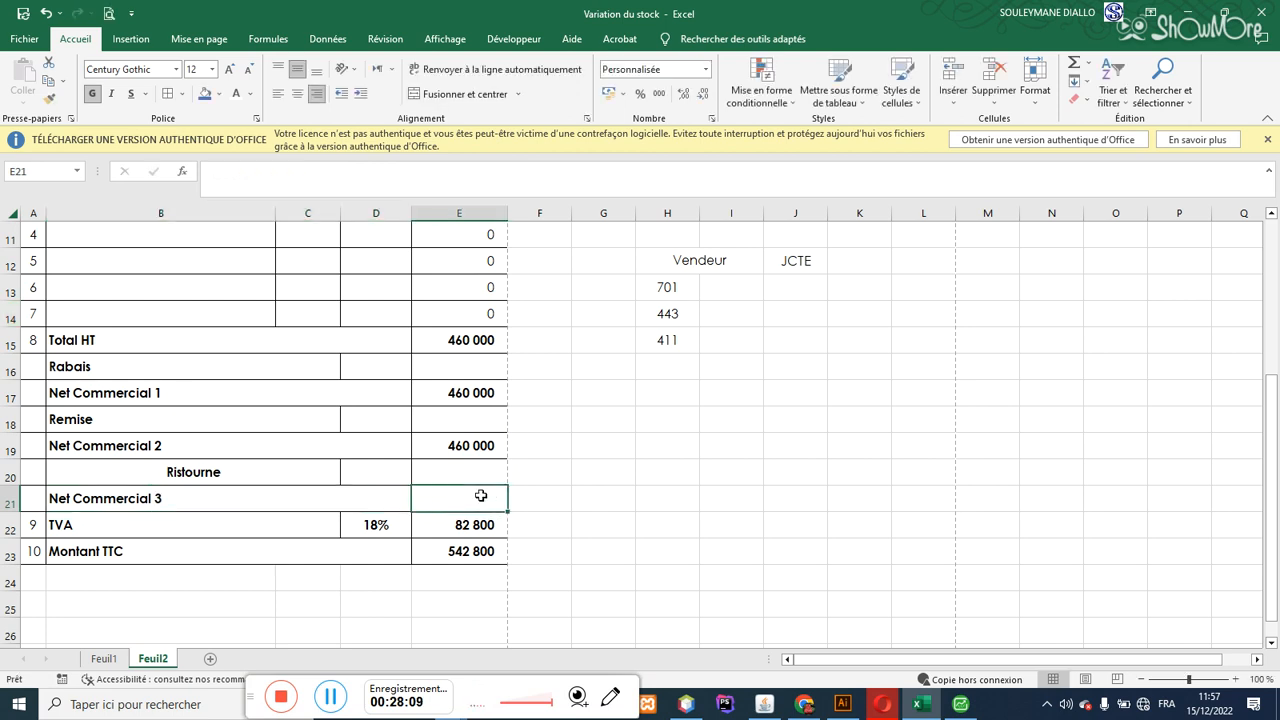
pyautogui.write('=')
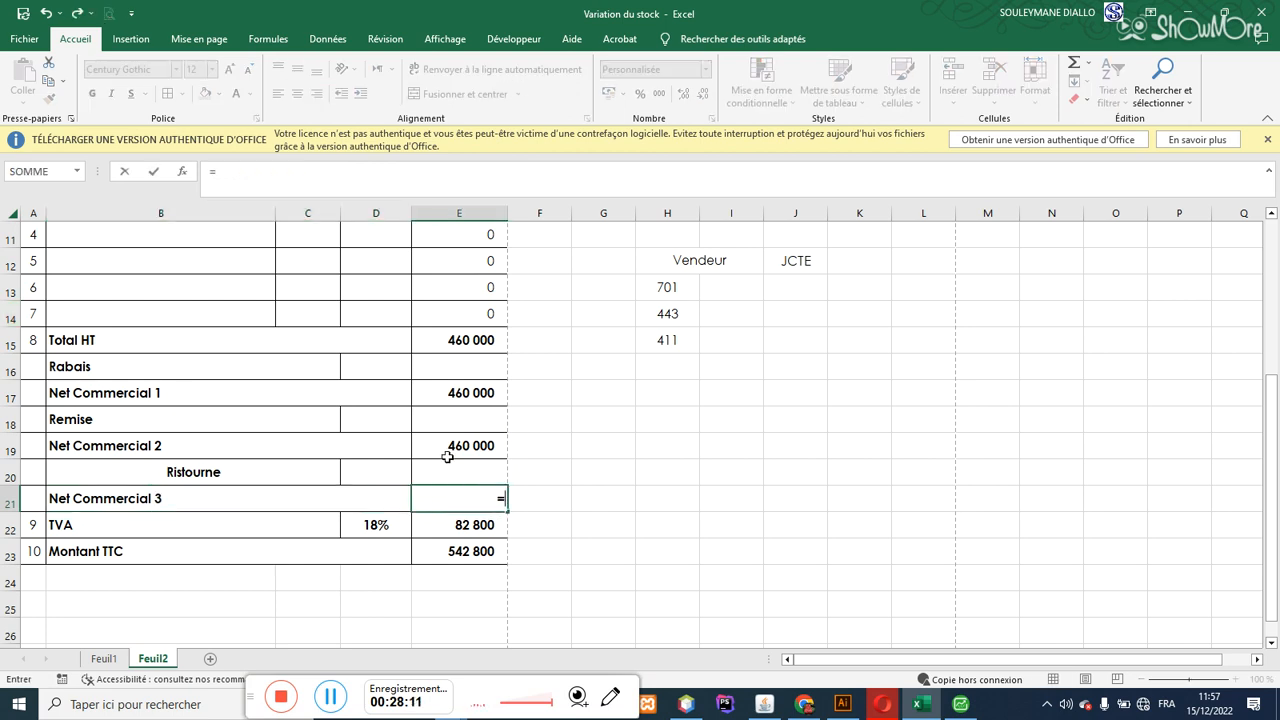
pyautogui.click(447, 455)
pyautogui.write('-')
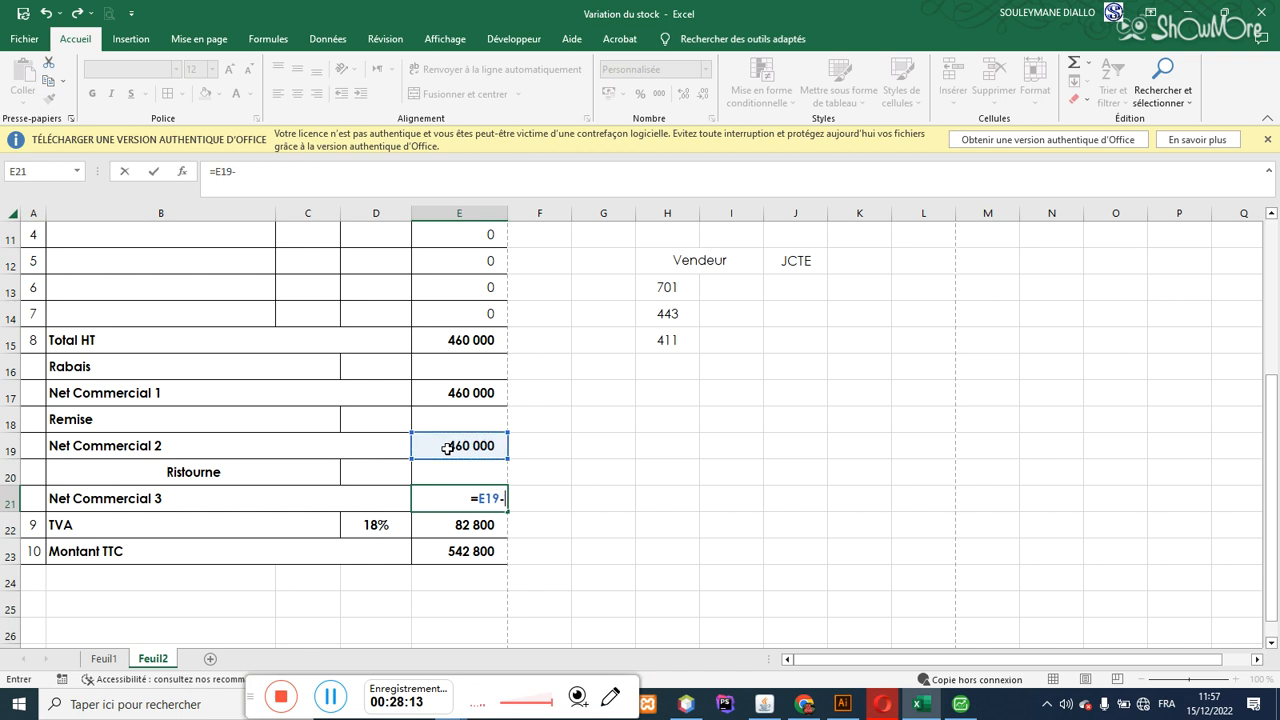
pyautogui.click(447, 470)
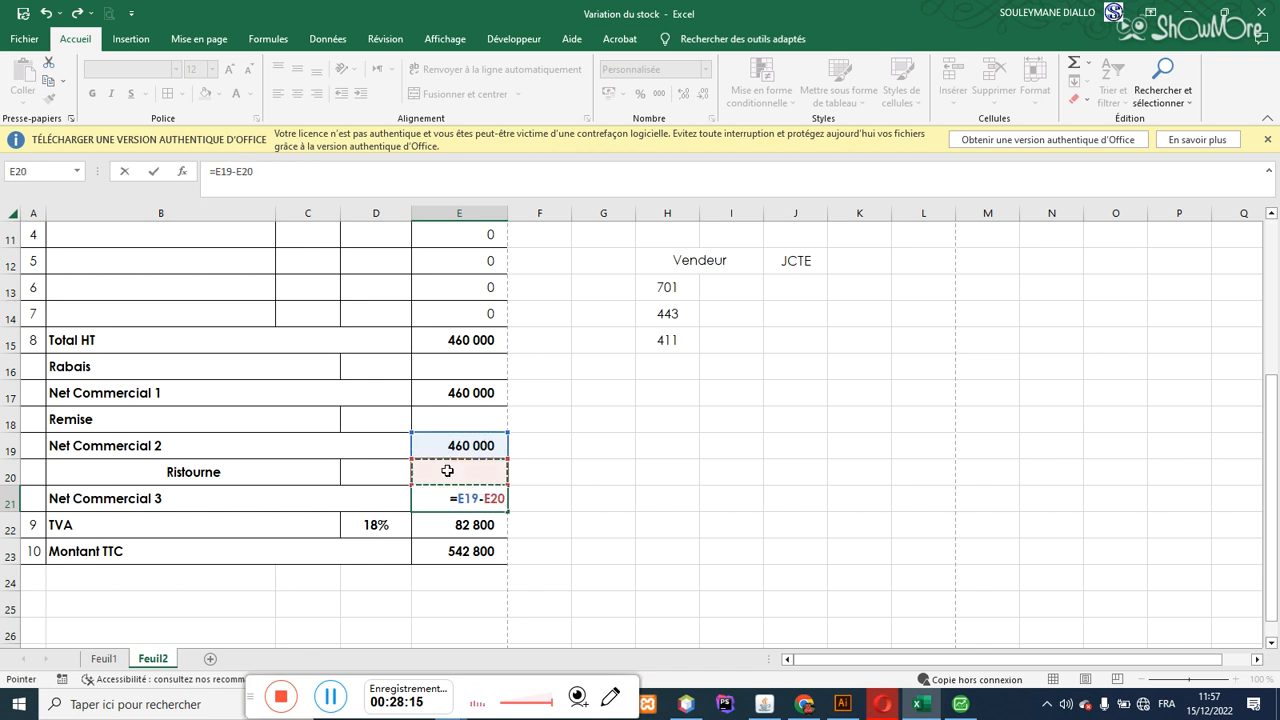
pyautogui.press('Return')
# Step: Left-align the Ristourne label in B20 to match the other discount labels
pyautogui.moveTo(80, 343); pyautogui.dragTo(101, 497)
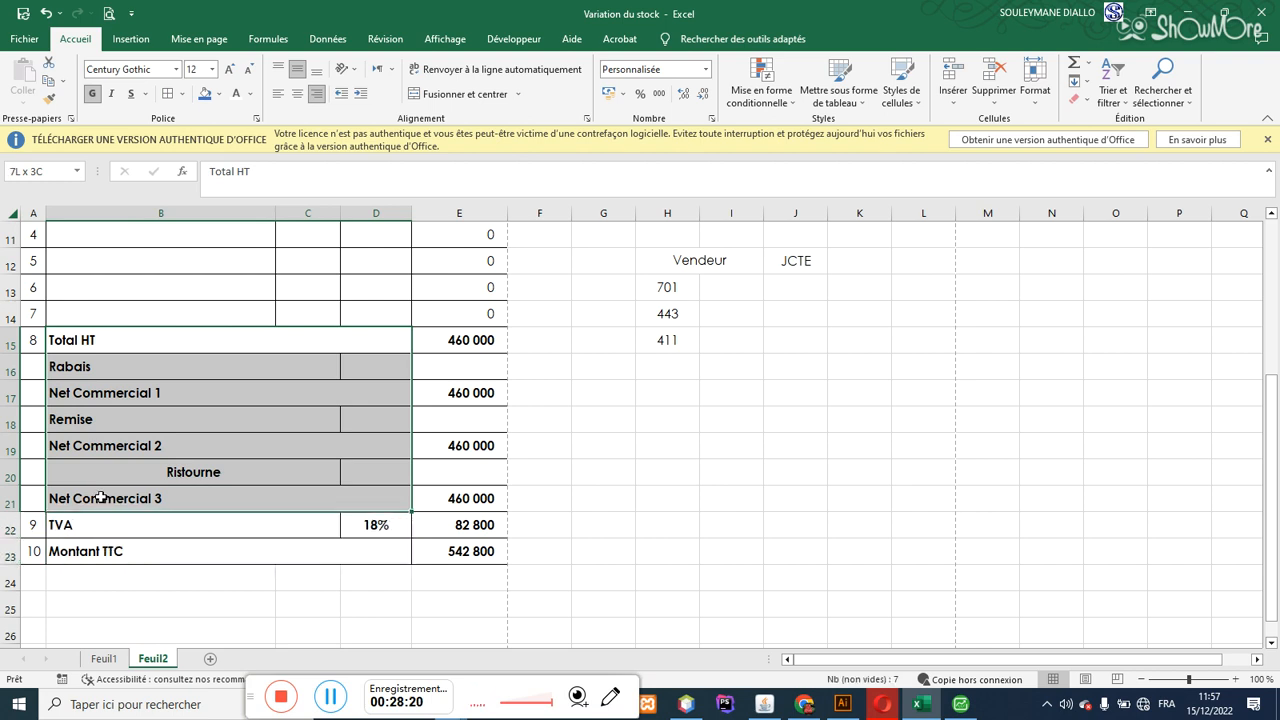
pyautogui.click(147, 358)
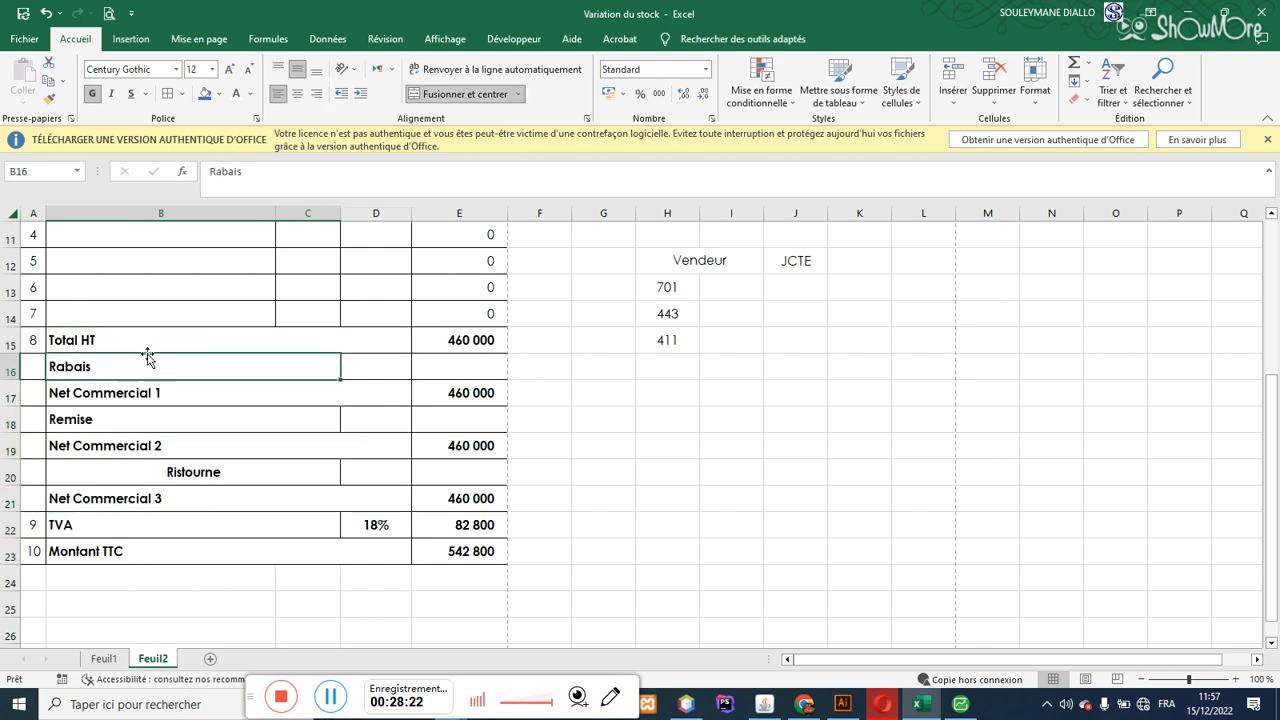
pyautogui.click(155, 478)
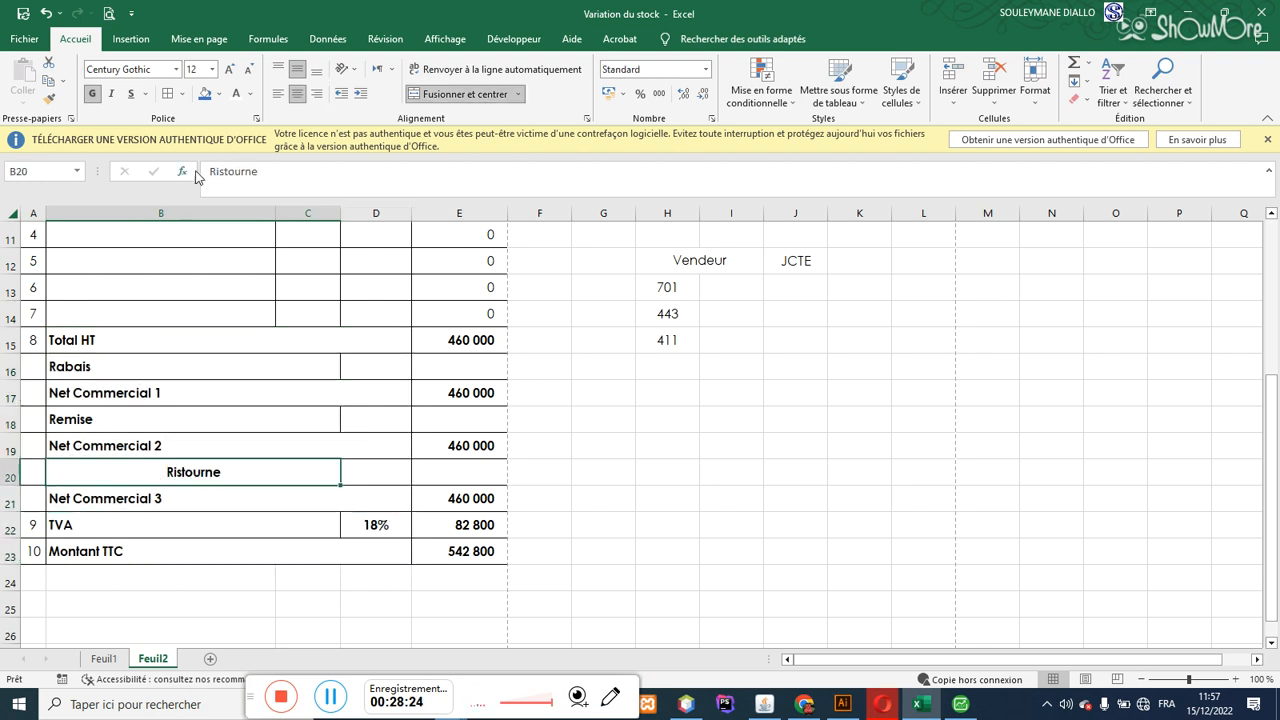
pyautogui.click(278, 93)
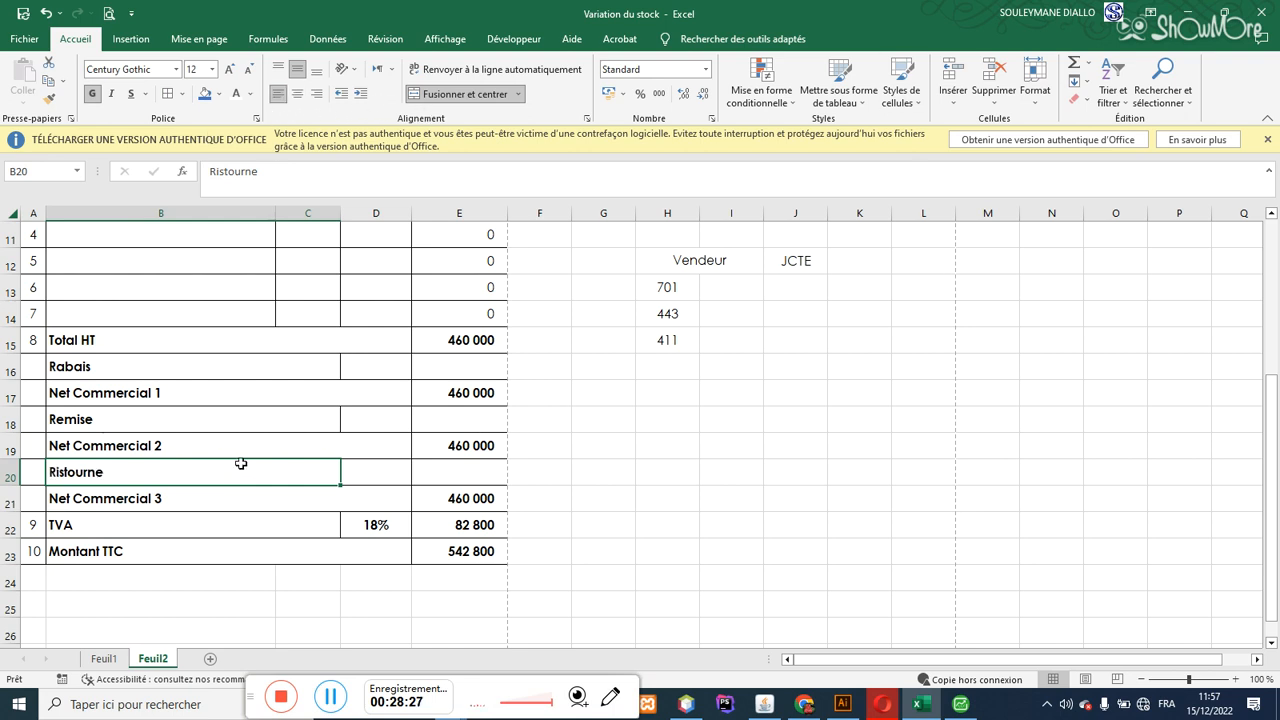
pyautogui.click(403, 371)
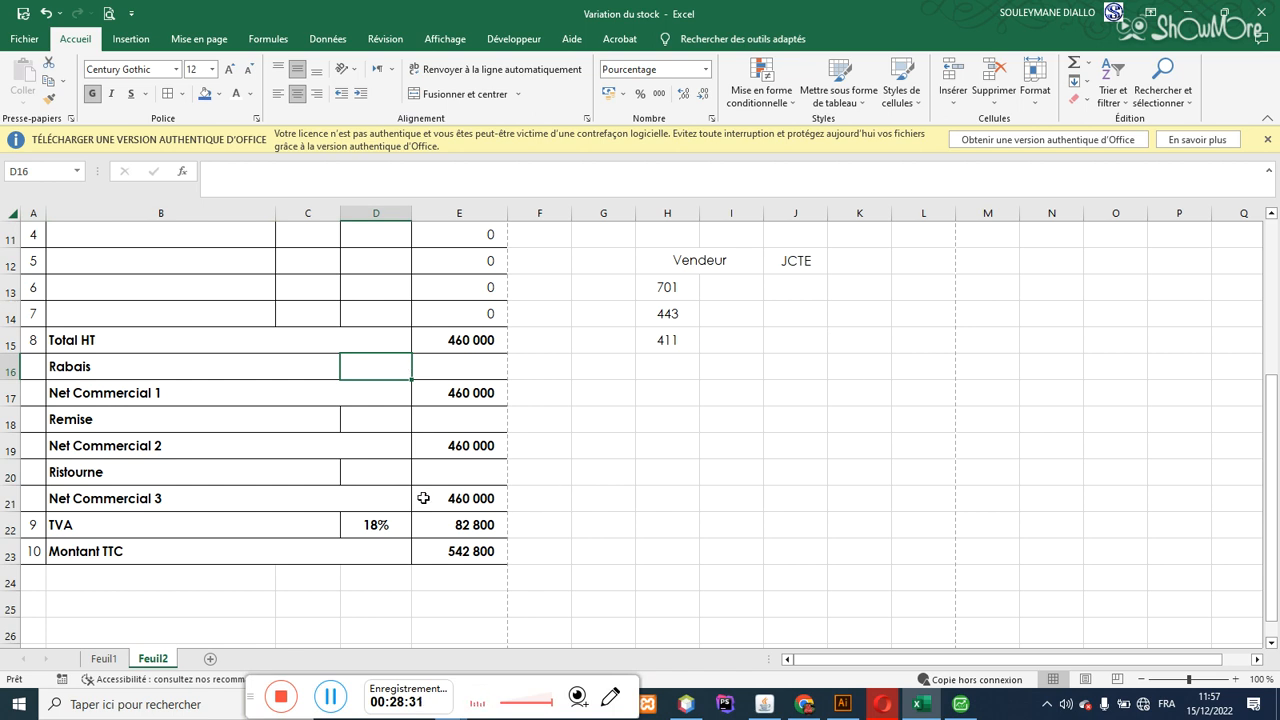
# Step: Set the height of all rows in the sheet to 20
pyautogui.click(13, 213)
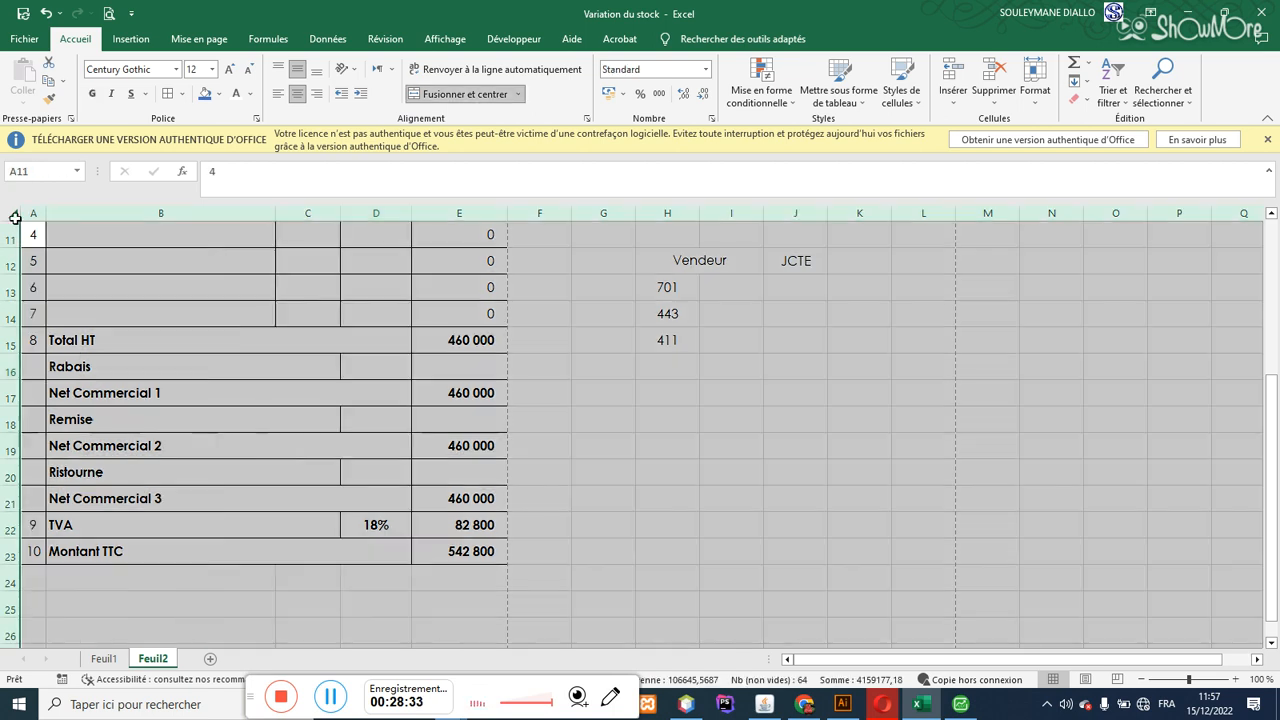
pyautogui.click(1035, 92)
pyautogui.click(1086, 139)
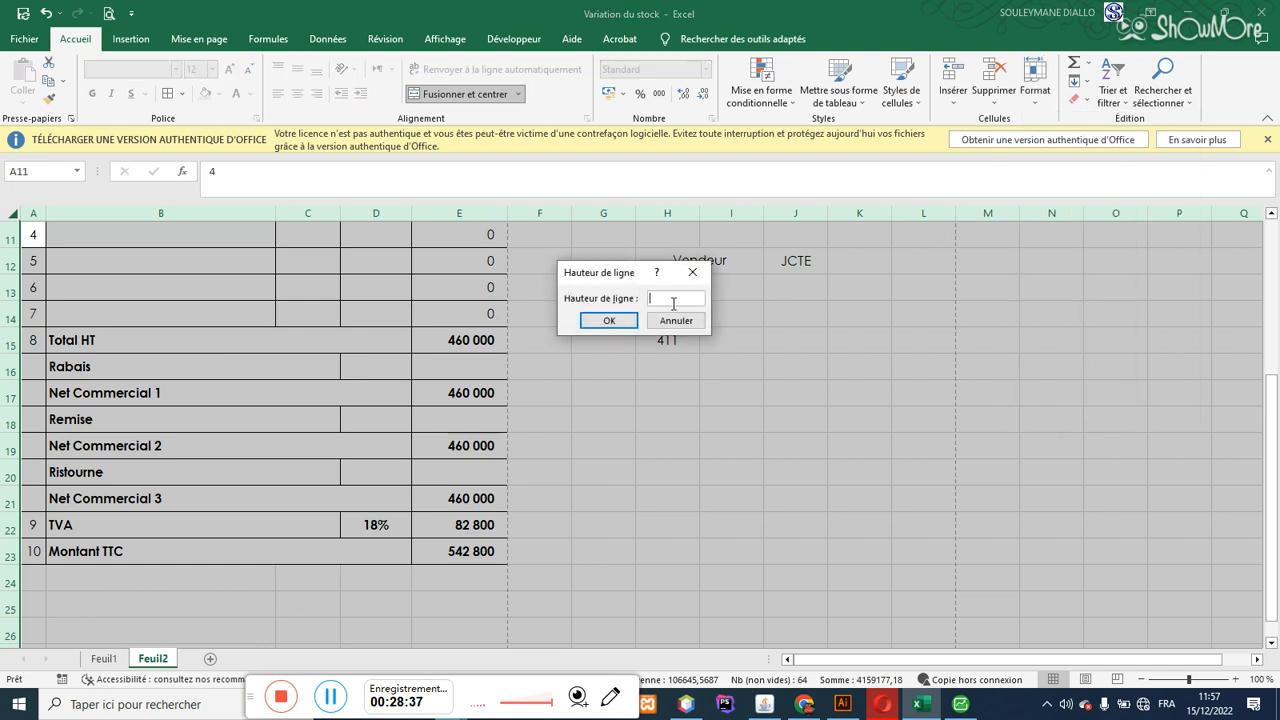
pyautogui.write('20')
pyautogui.press('Return')
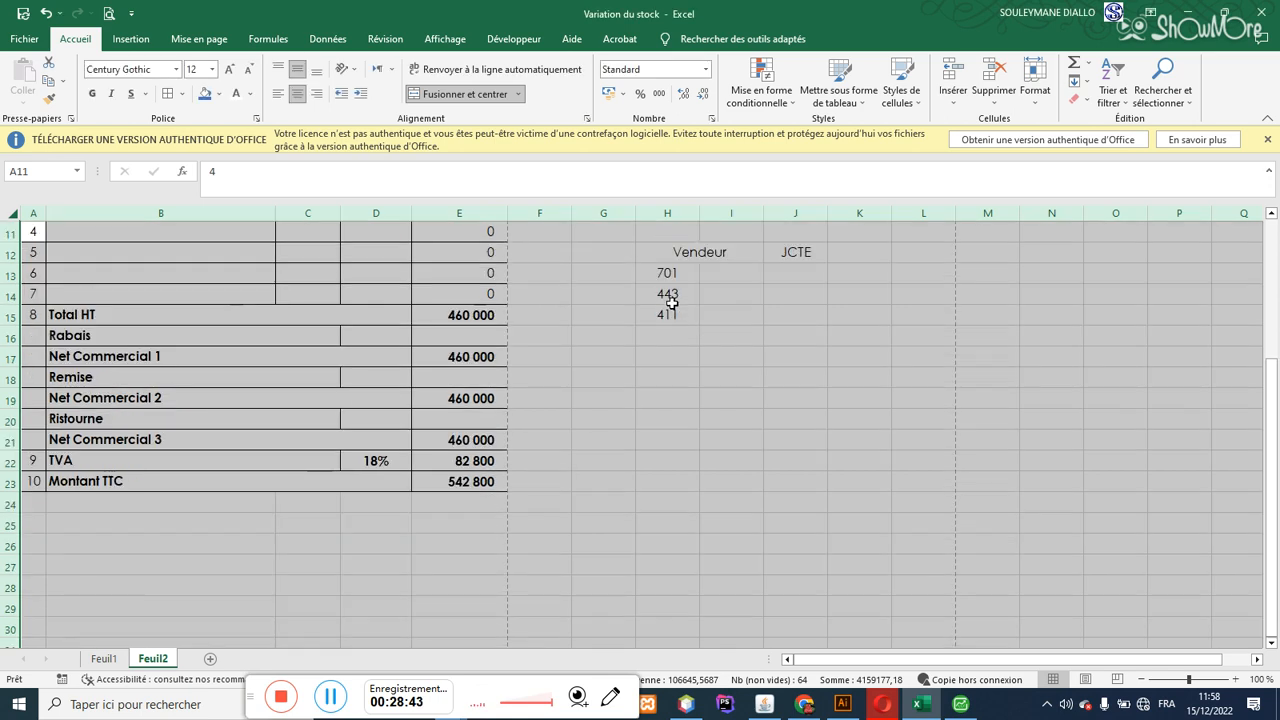
# Step: Increase the height of header row 7 so the two-line Prix Unitaire heading fits
pyautogui.moveTo(1278, 511); pyautogui.dragTo(1171, 409)
pyautogui.click(334, 298)
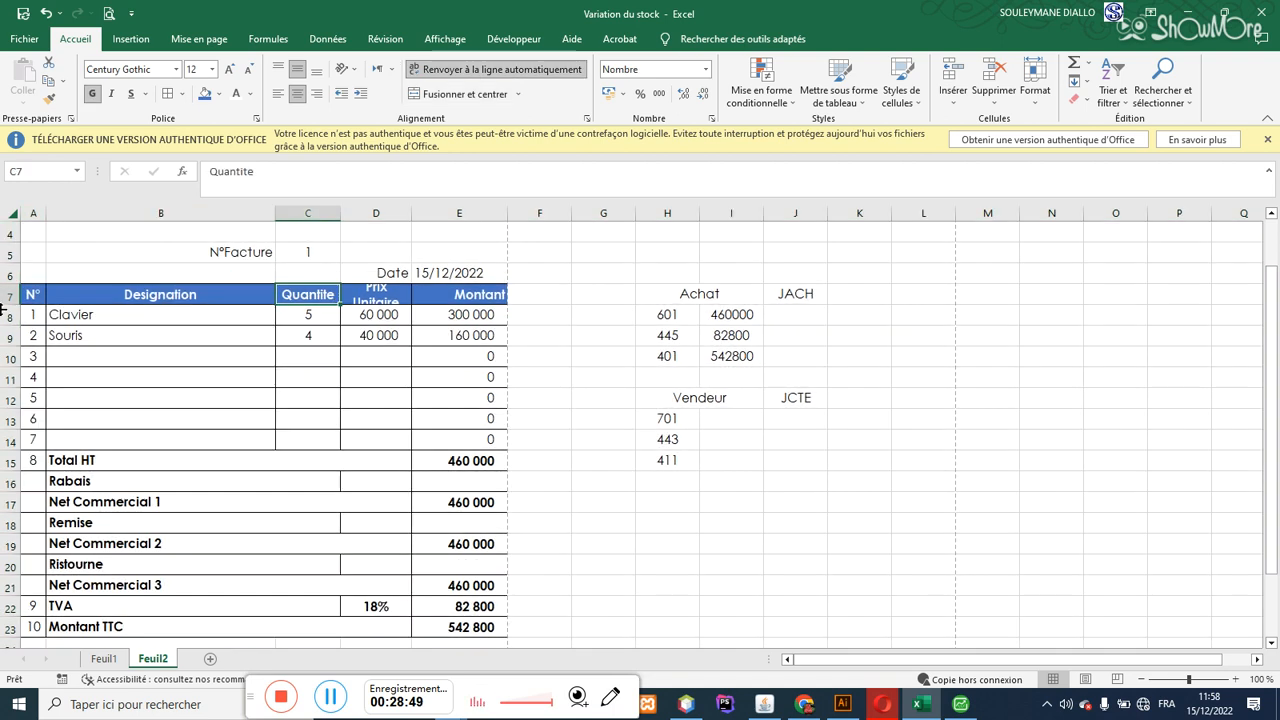
pyautogui.moveTo(5, 311); pyautogui.dragTo(5, 320)
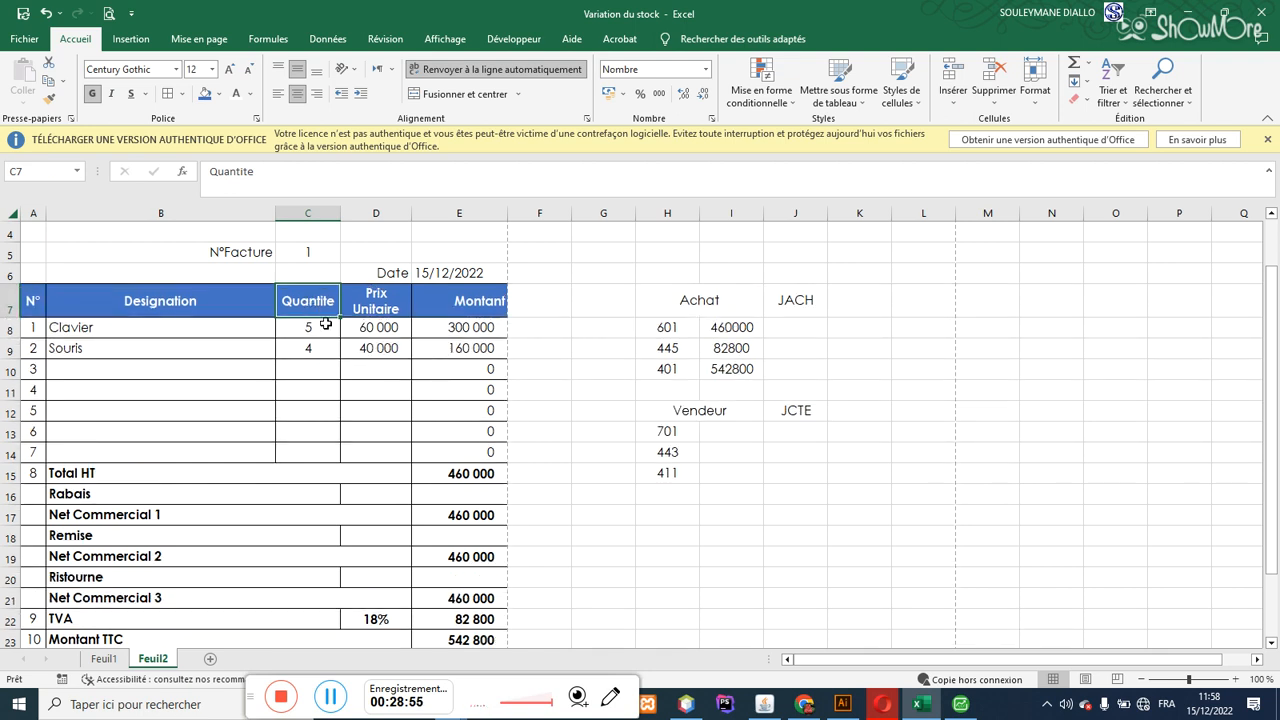
# Step: Extend the consecutive N° numbering in column A down to 16 on the Montant TTC row
pyautogui.moveTo(1271, 316); pyautogui.dragTo(1272, 346)
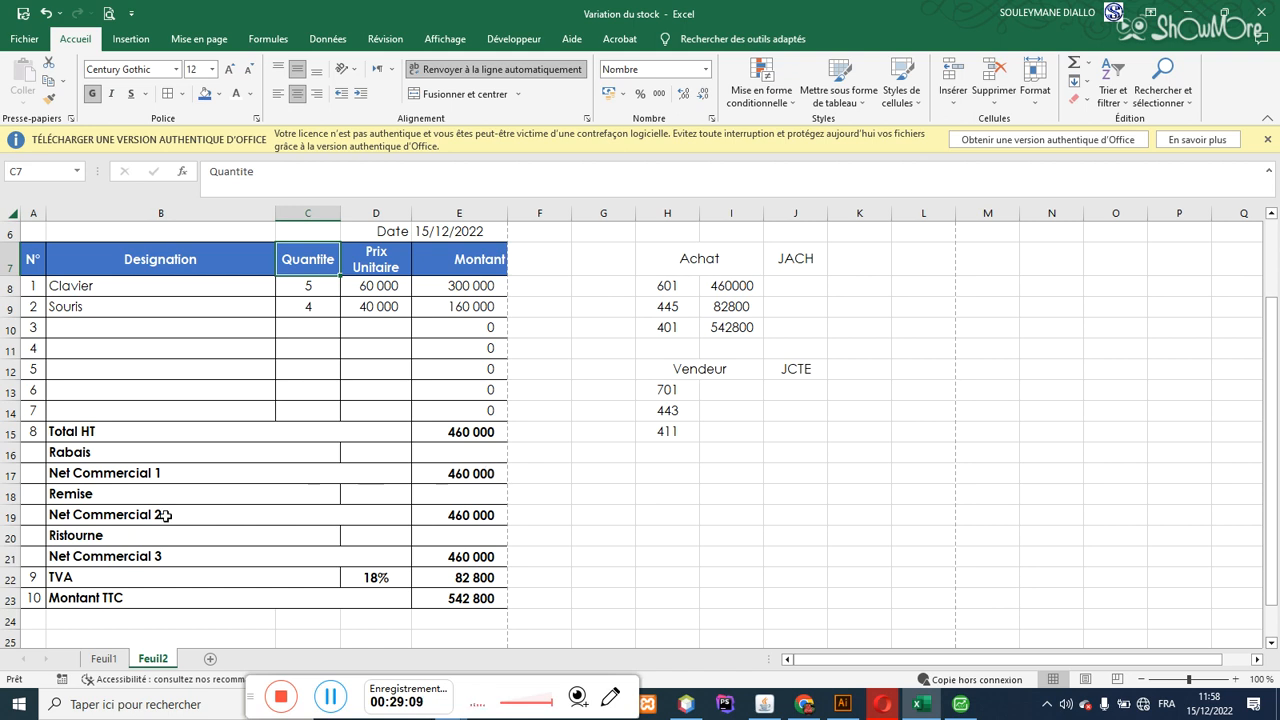
pyautogui.moveTo(30, 390); pyautogui.dragTo(40, 612)
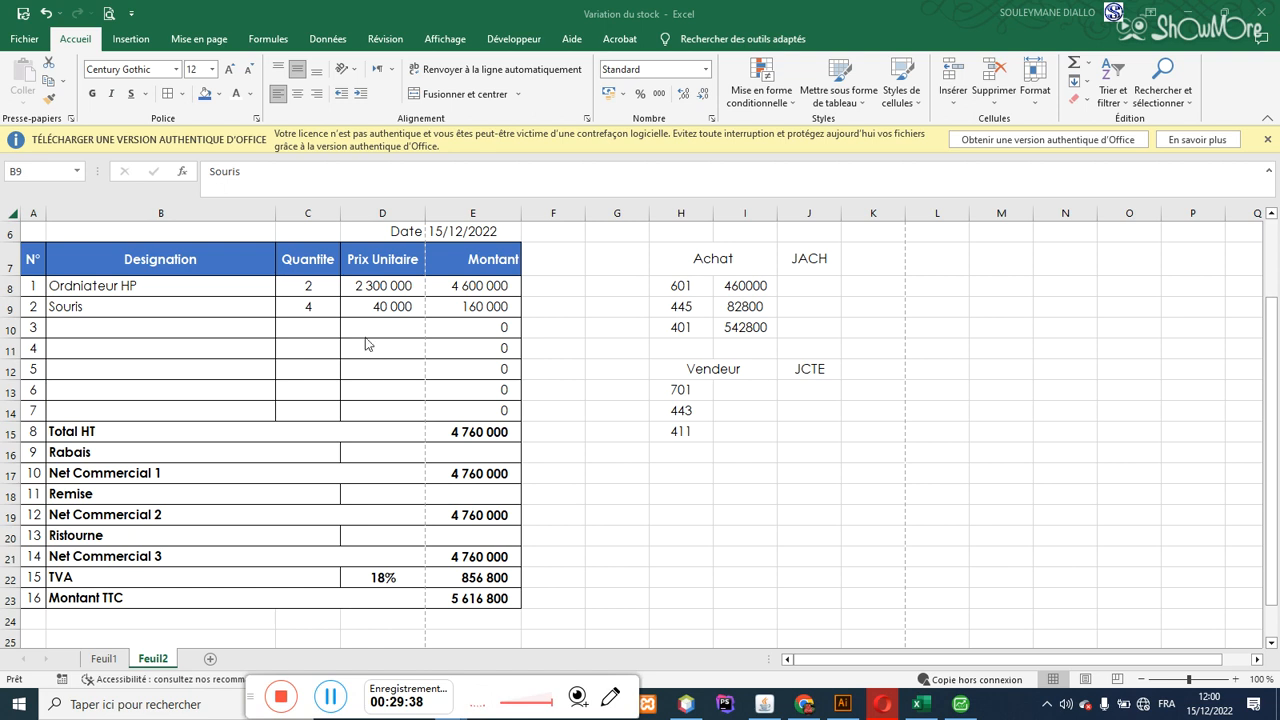
pyautogui.click(377, 284)
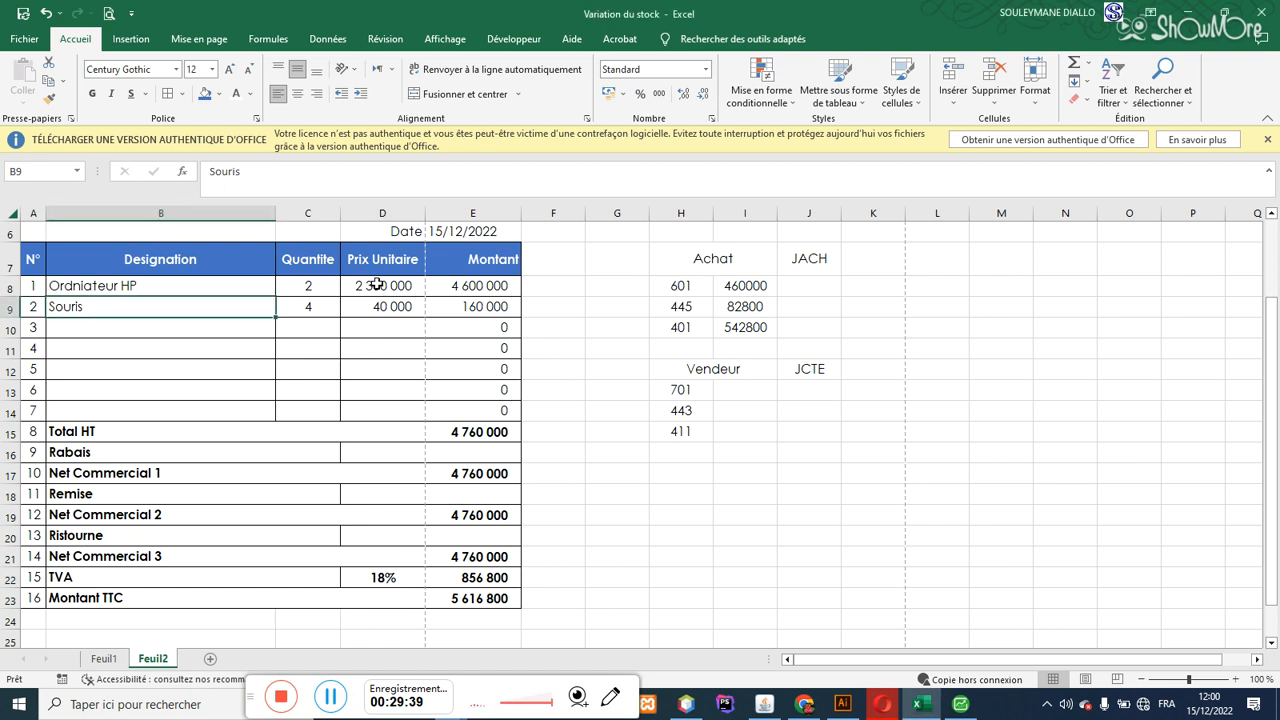
pyautogui.click(153, 288)
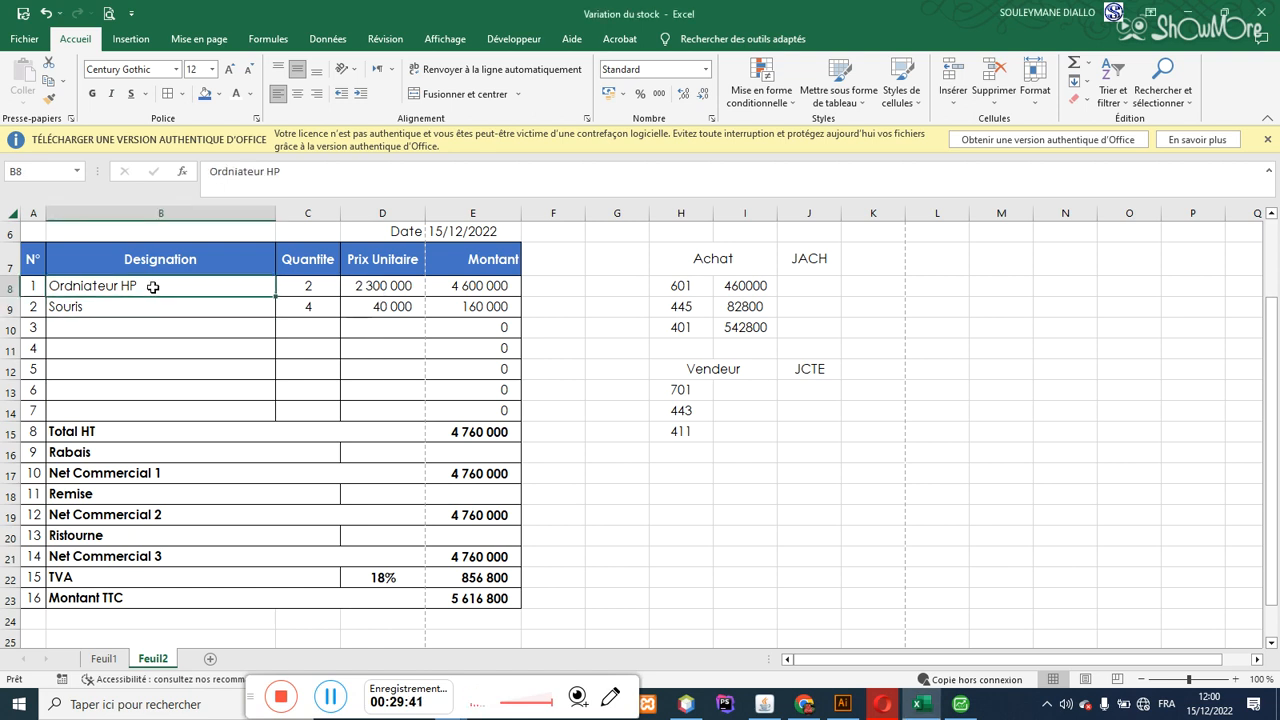
pyautogui.click(404, 286)
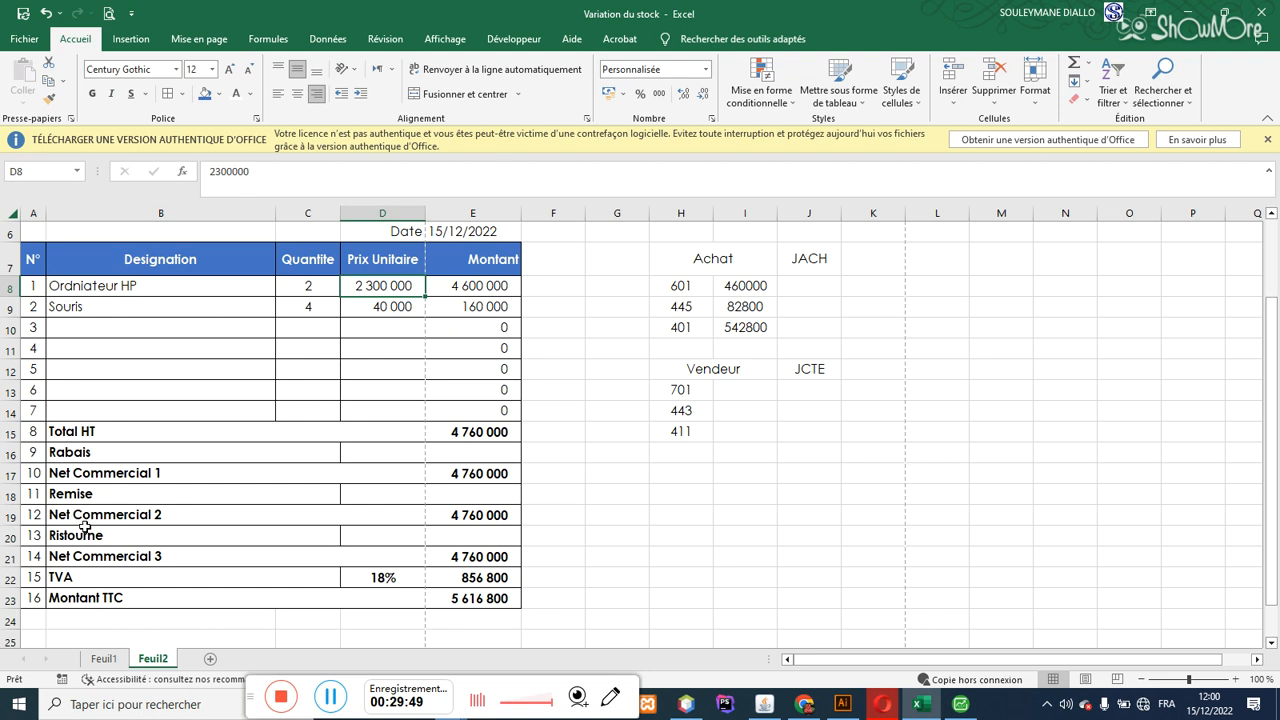
# Step: Enter a Ristourne rate of 2% in D20 and calculate its amount in E20 with the formula =E19*D20
pyautogui.click(369, 538)
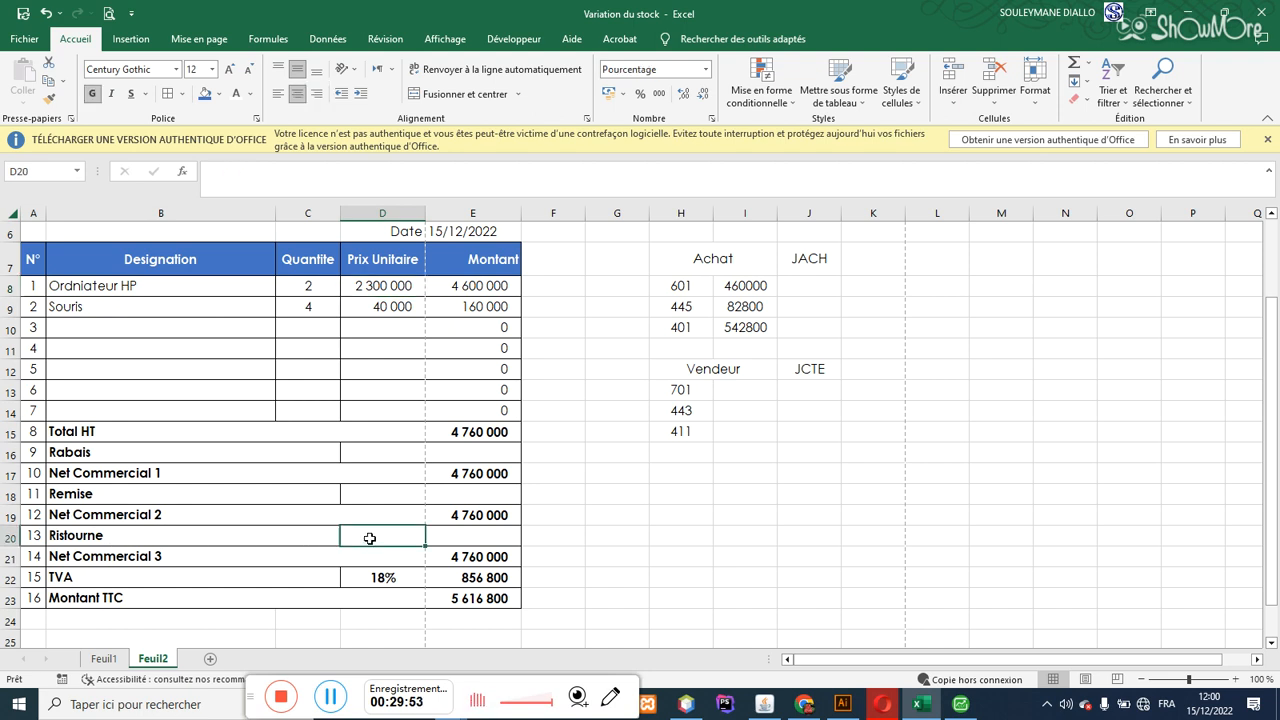
pyautogui.write('2')
pyautogui.click(478, 540)
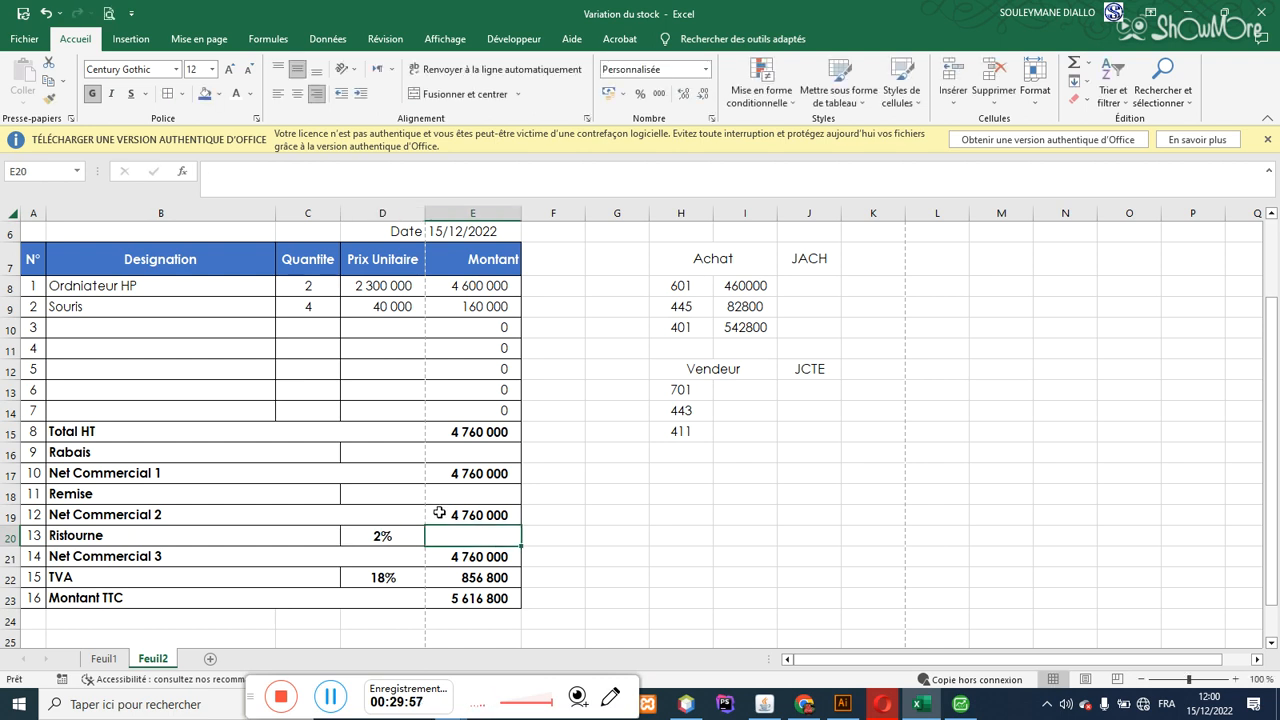
pyautogui.write('=')
pyautogui.click(451, 516)
pyautogui.write('*')
pyautogui.click(390, 537)
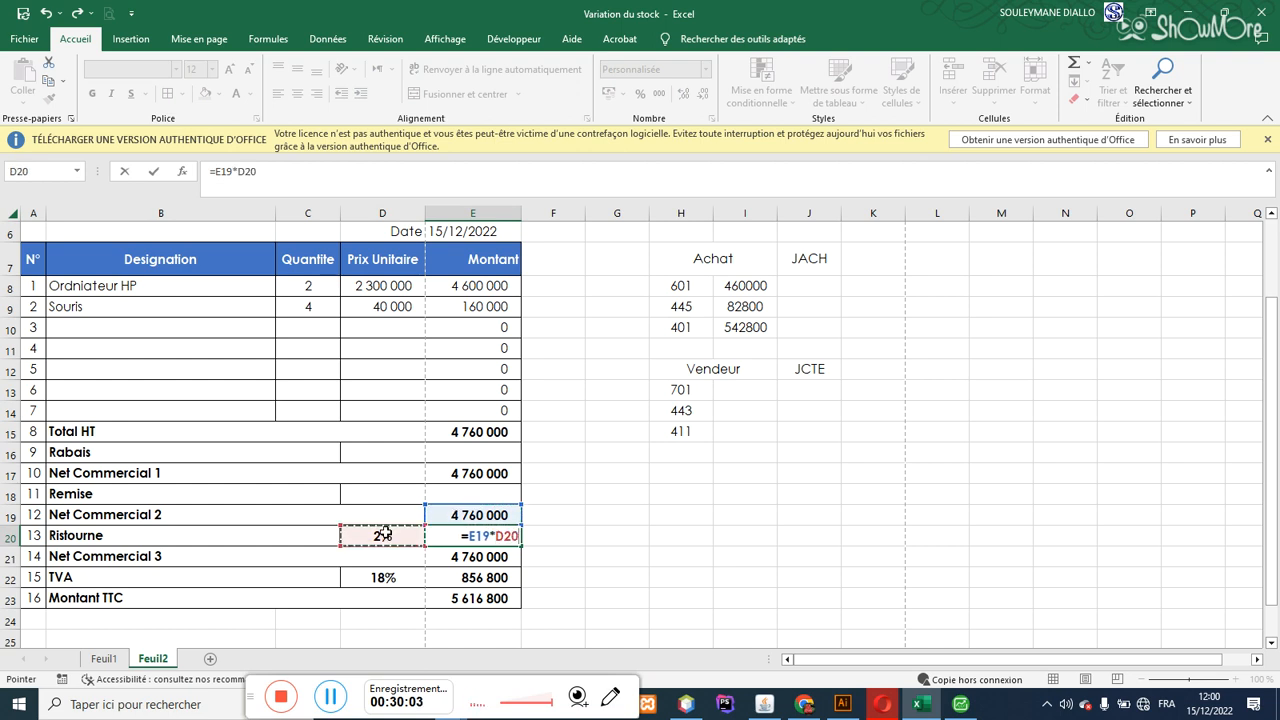
pyautogui.press('Return')
# Step: Calculate the Rabais amount in E16 as Total HT times the Rabais rate with the formula =E15*D16
pyautogui.click(472, 453)
pyautogui.write('=')
pyautogui.click(482, 431)
pyautogui.write('*')
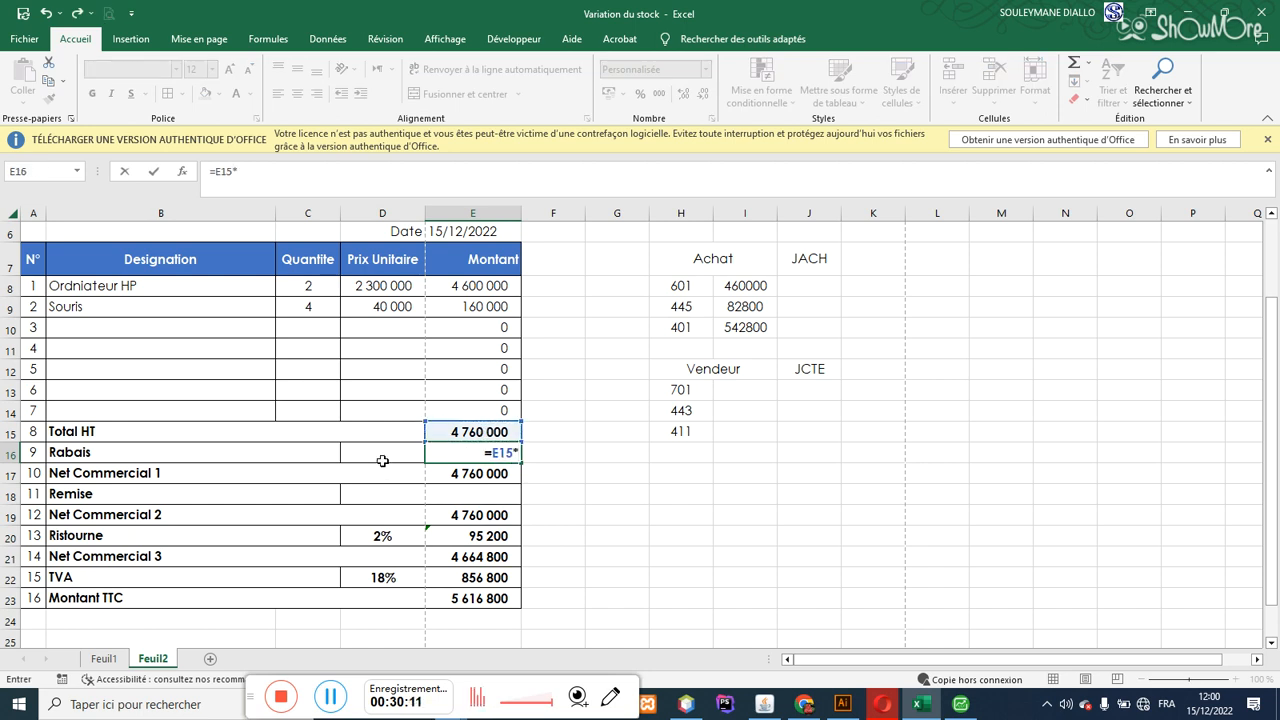
pyautogui.click(374, 452)
pyautogui.press('Return')
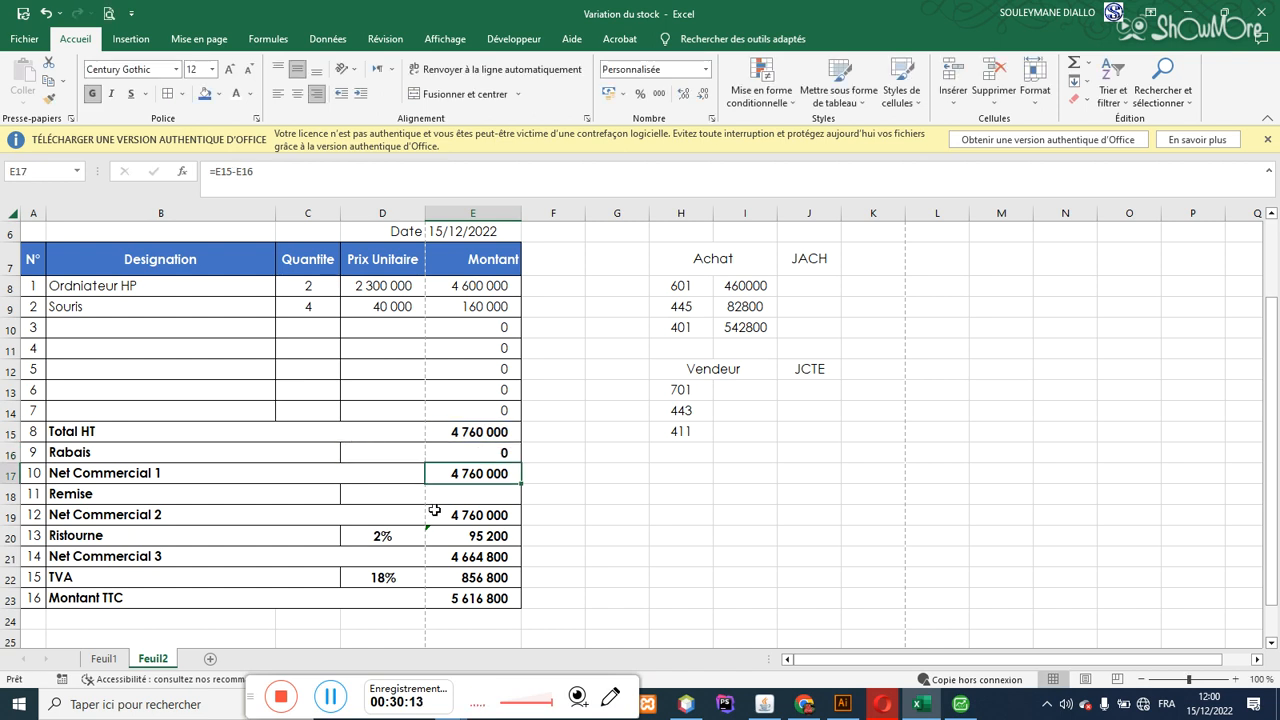
# Step: Calculate the Remise amount in E18 as Net Commercial 1 times the Remise rate with the formula =E17*D18
pyautogui.click(475, 496)
pyautogui.write('=')
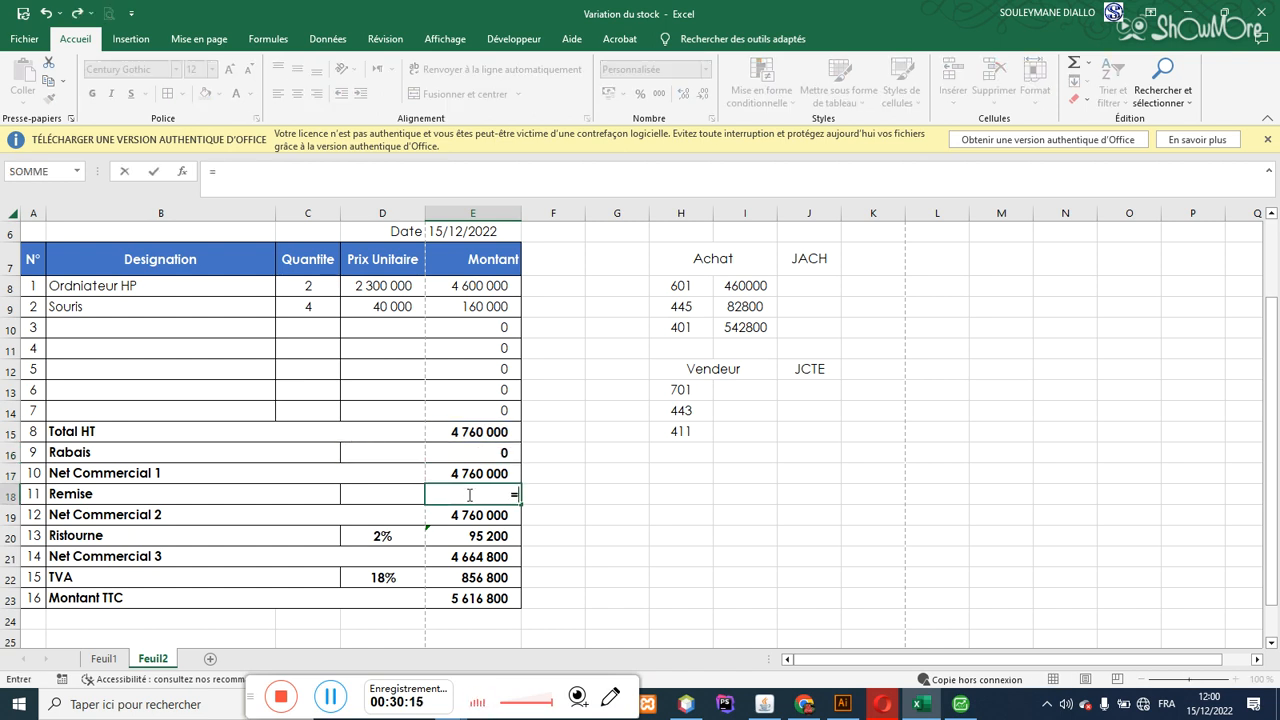
pyautogui.click(468, 473)
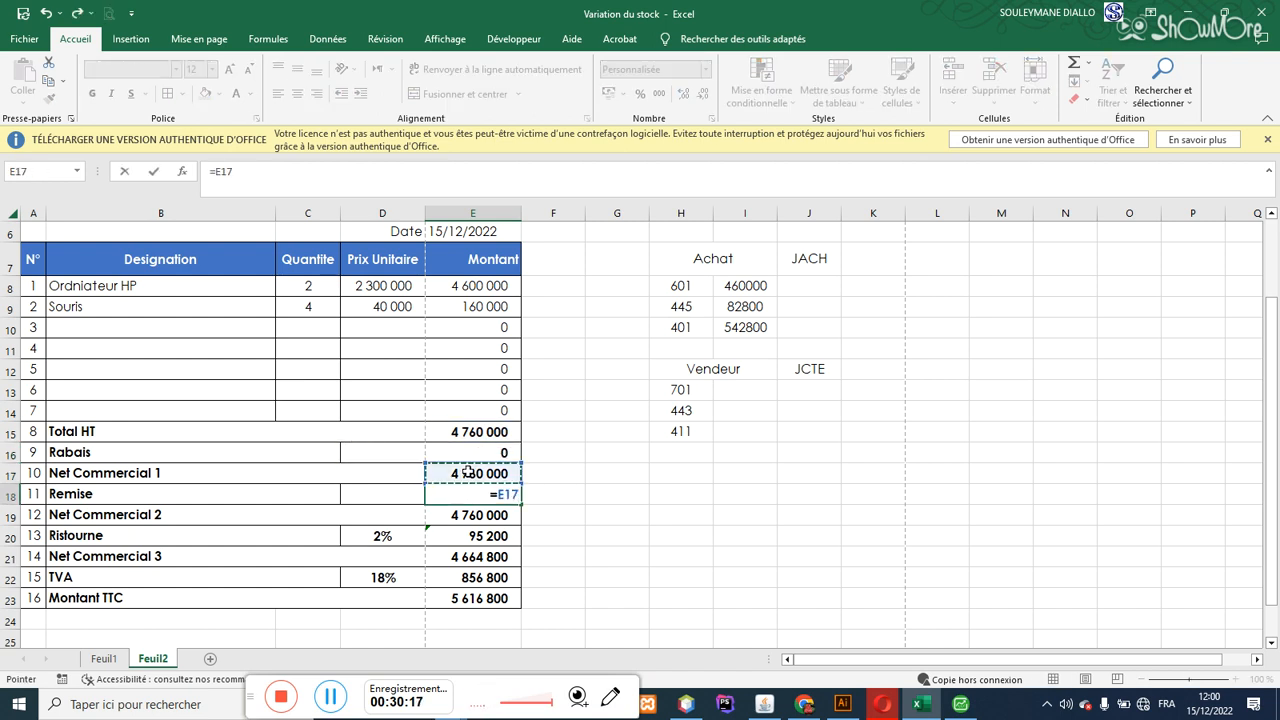
pyautogui.write('*')
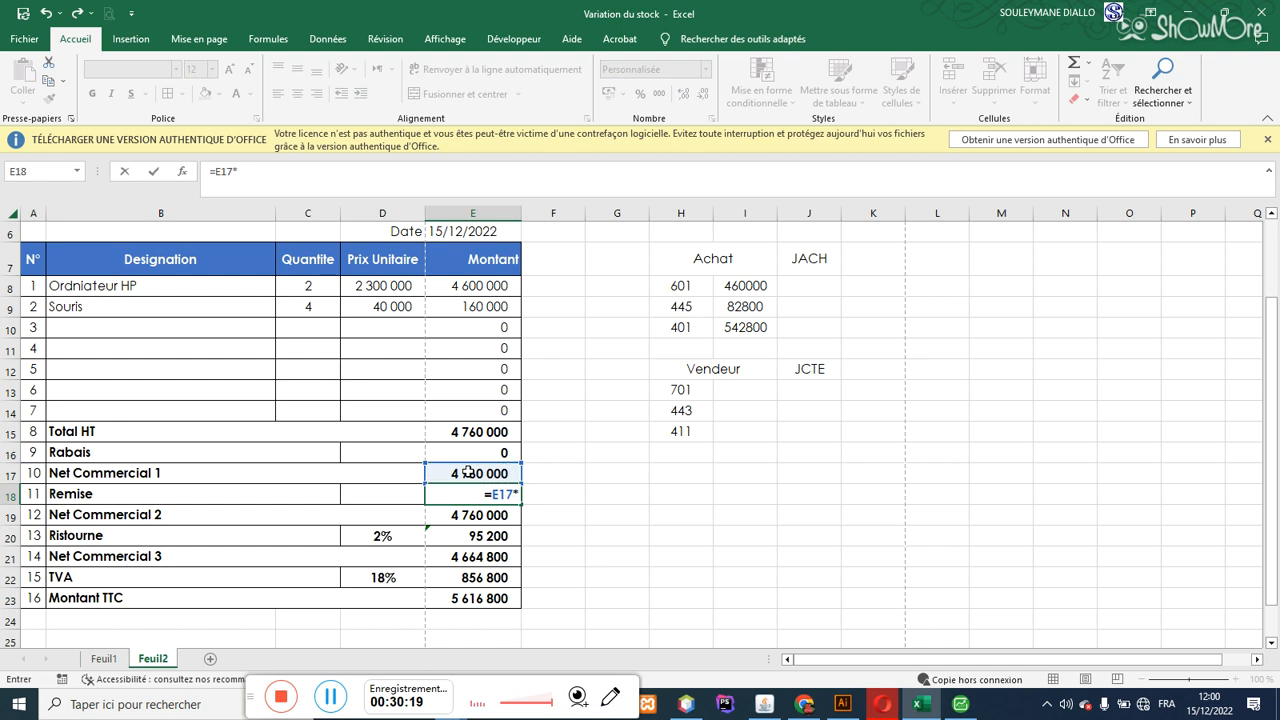
pyautogui.click(412, 497)
pyautogui.press('Return')
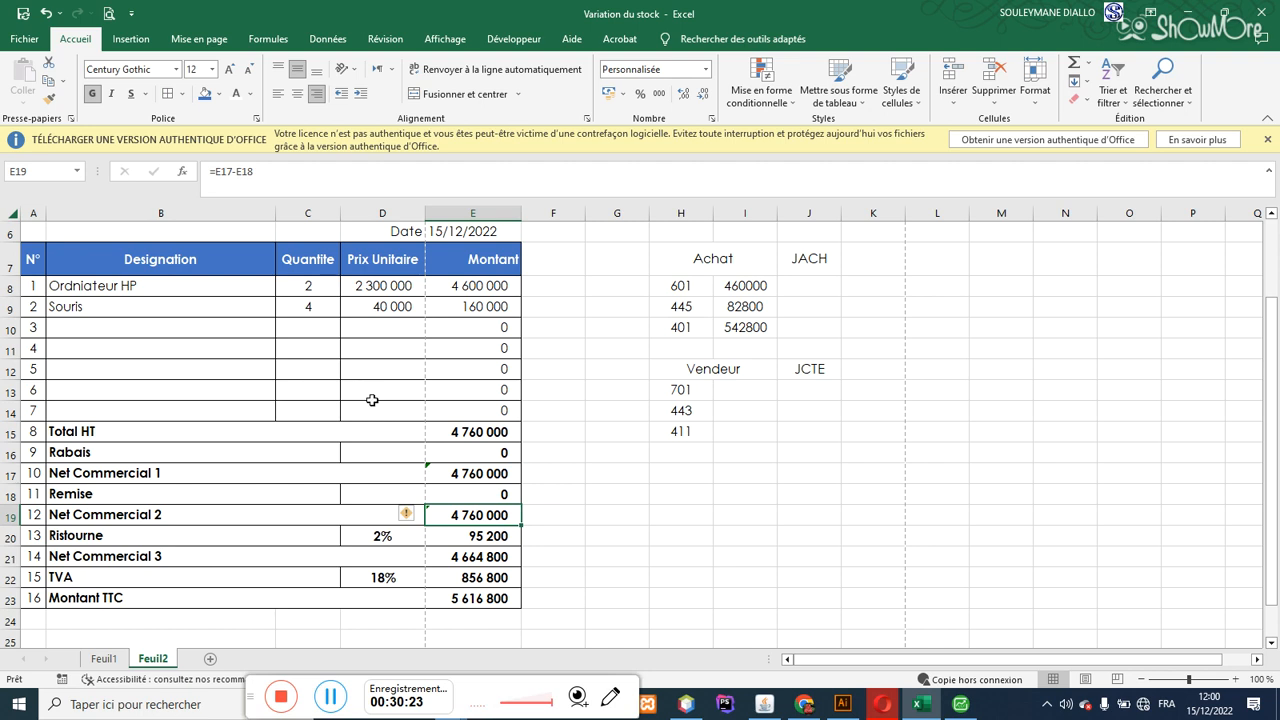
pyautogui.click(469, 436)
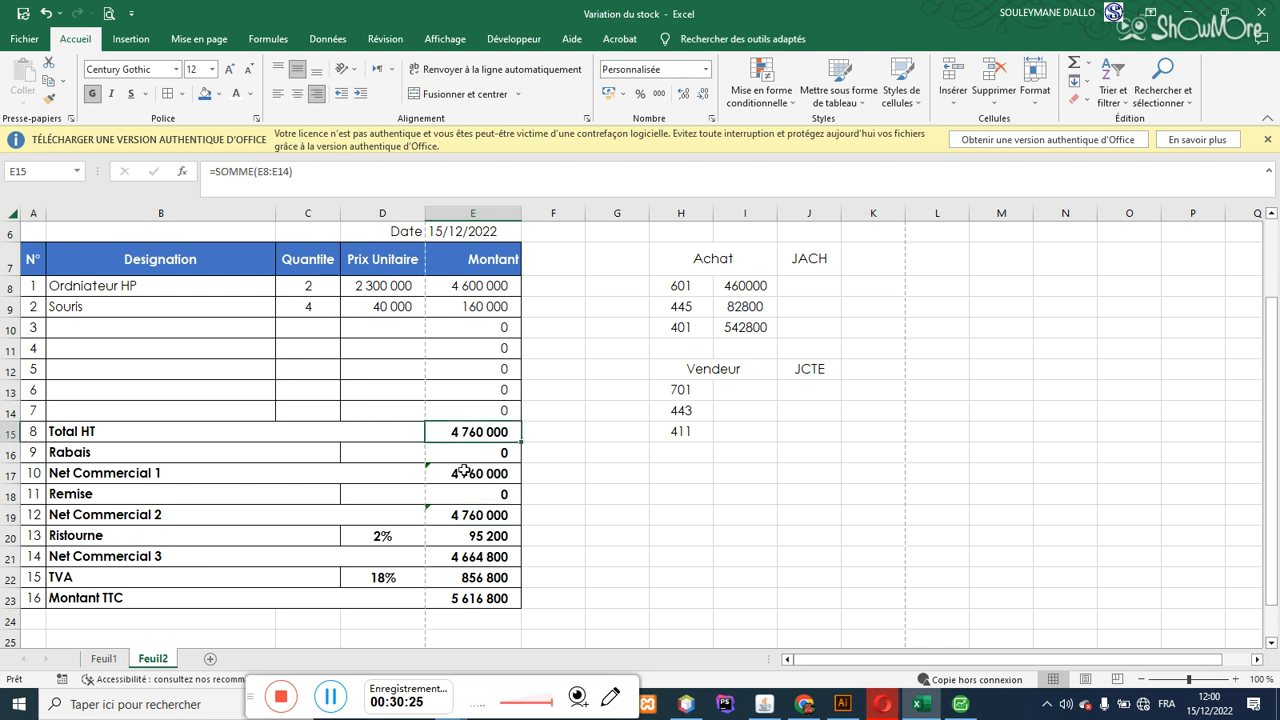
# Step: Recalculate the TVA amount in E22 as Net Commercial 3 times the TVA rate with the formula =E21*D22
pyautogui.click(467, 577)
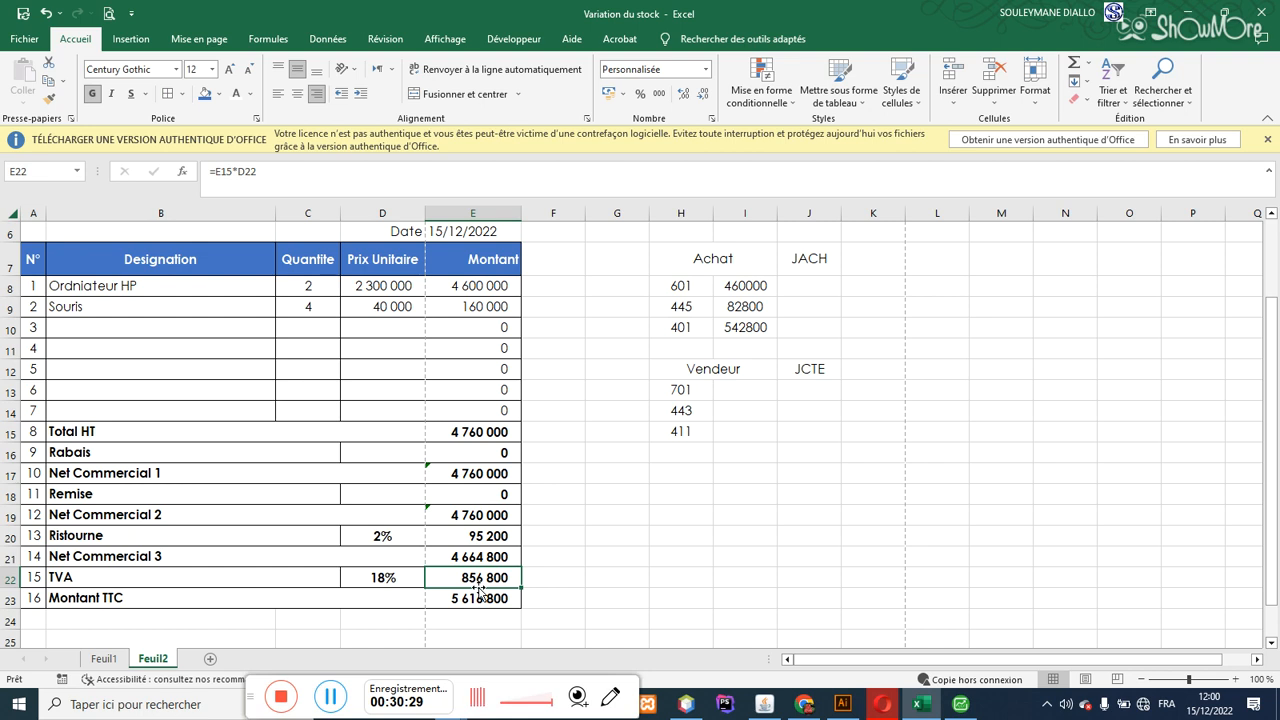
pyautogui.write('=')
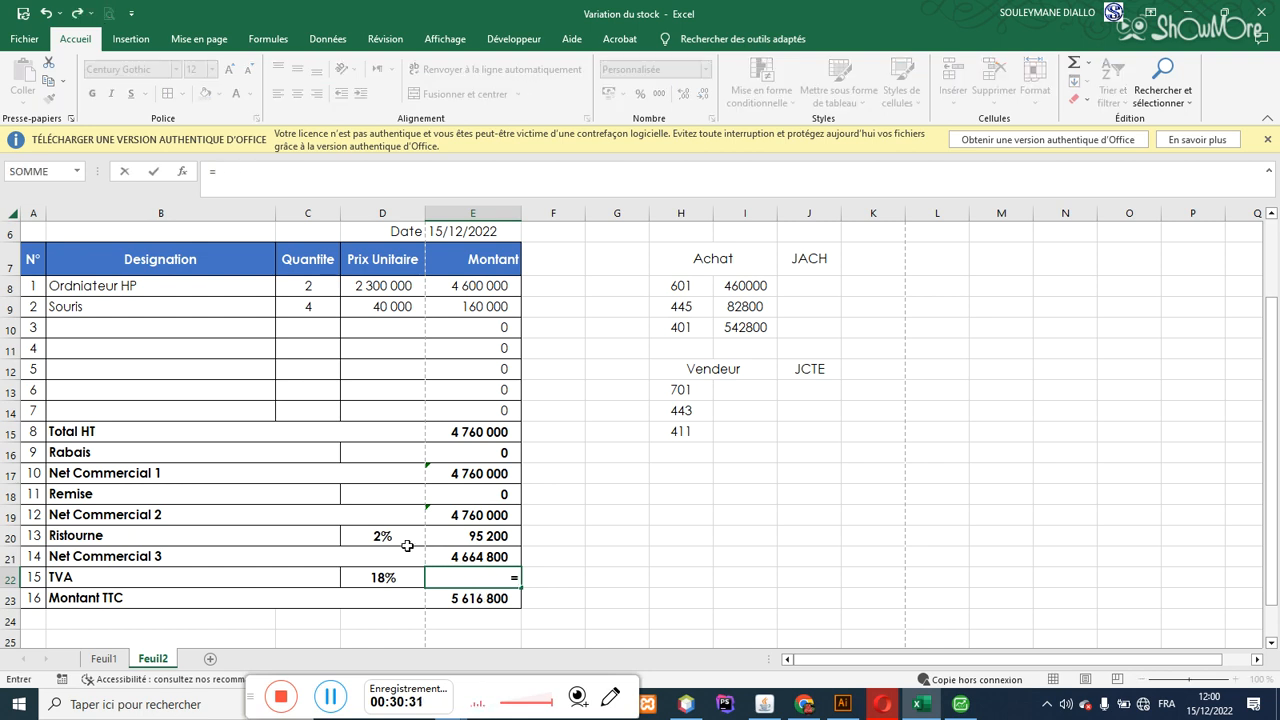
pyautogui.click(461, 557)
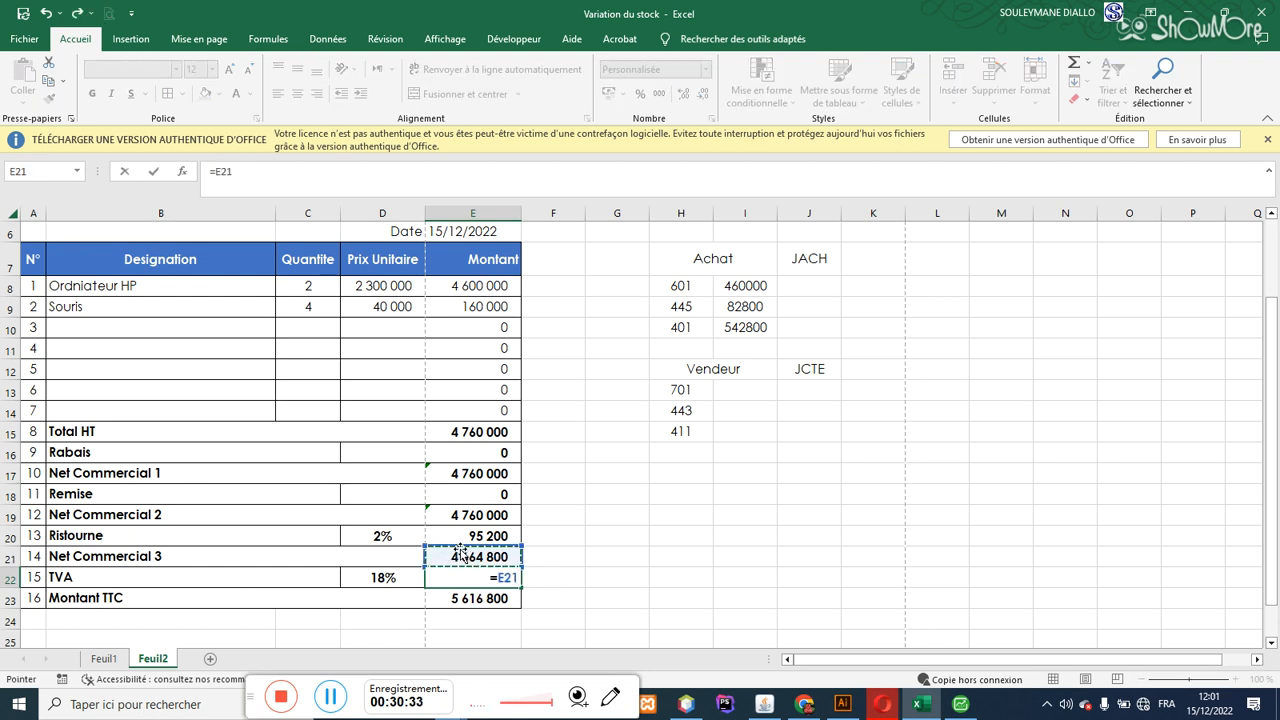
pyautogui.write('*')
pyautogui.click(395, 577)
pyautogui.press('Return')
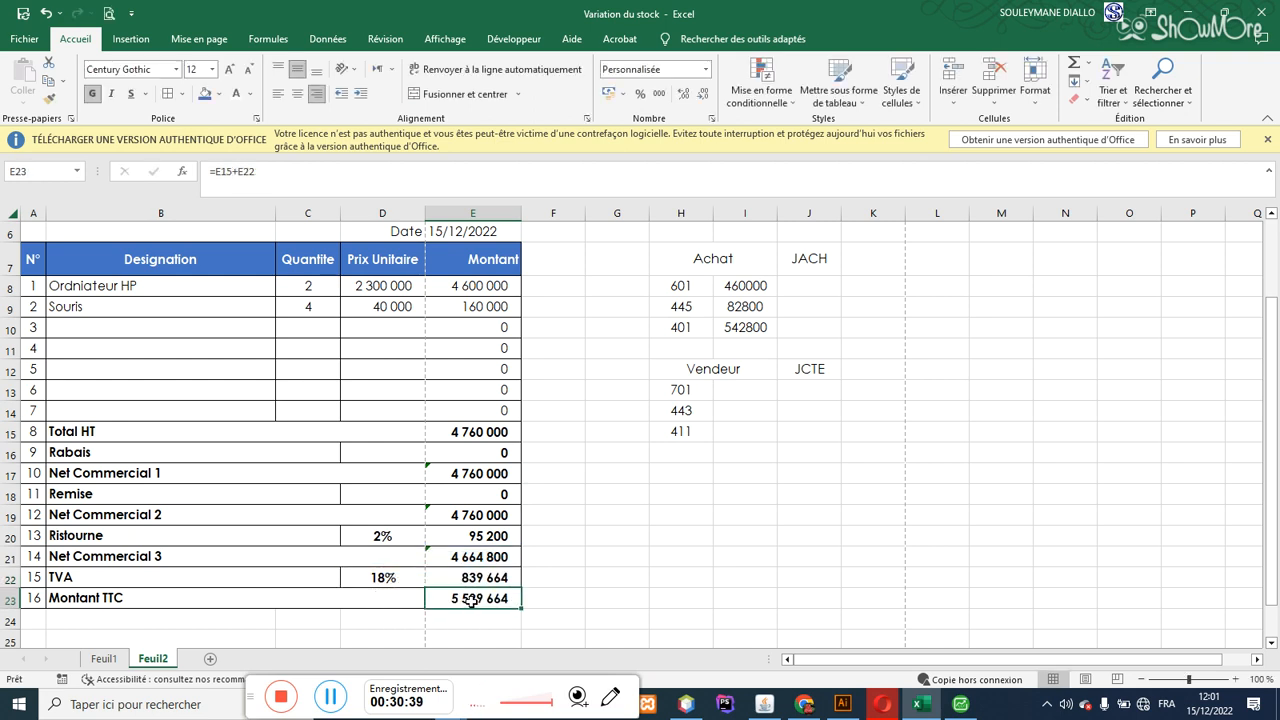
# Step: Recalculate the Montant TTC in E23 as Net Commercial 3 plus TVA with the formula =E21+E22
pyautogui.write('=')
pyautogui.click(456, 556)
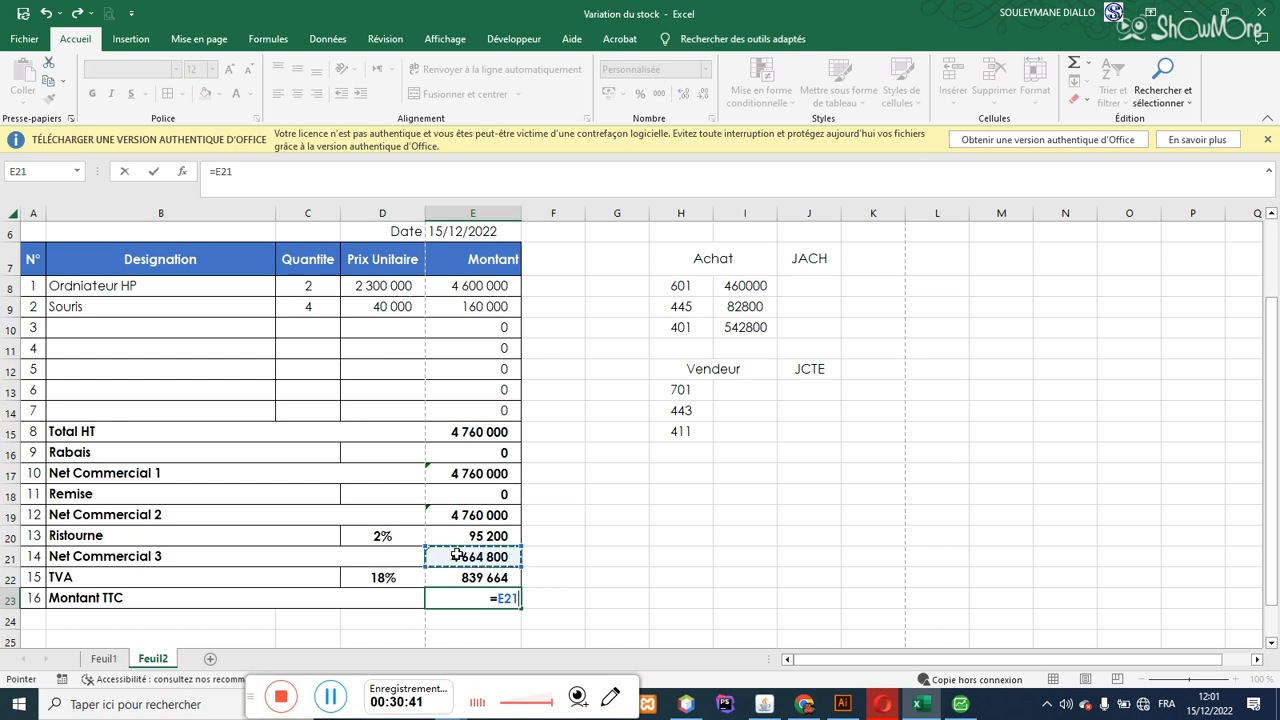
pyautogui.write('+')
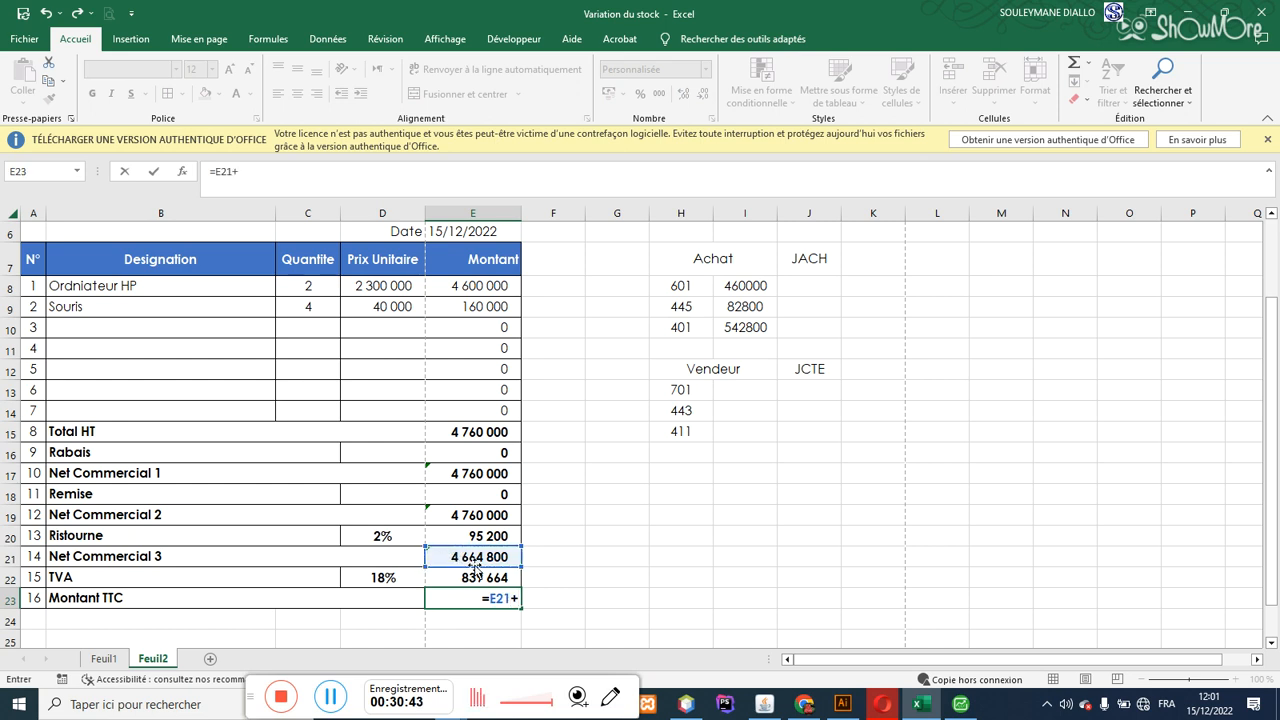
pyautogui.click(478, 574)
pyautogui.press('Return')
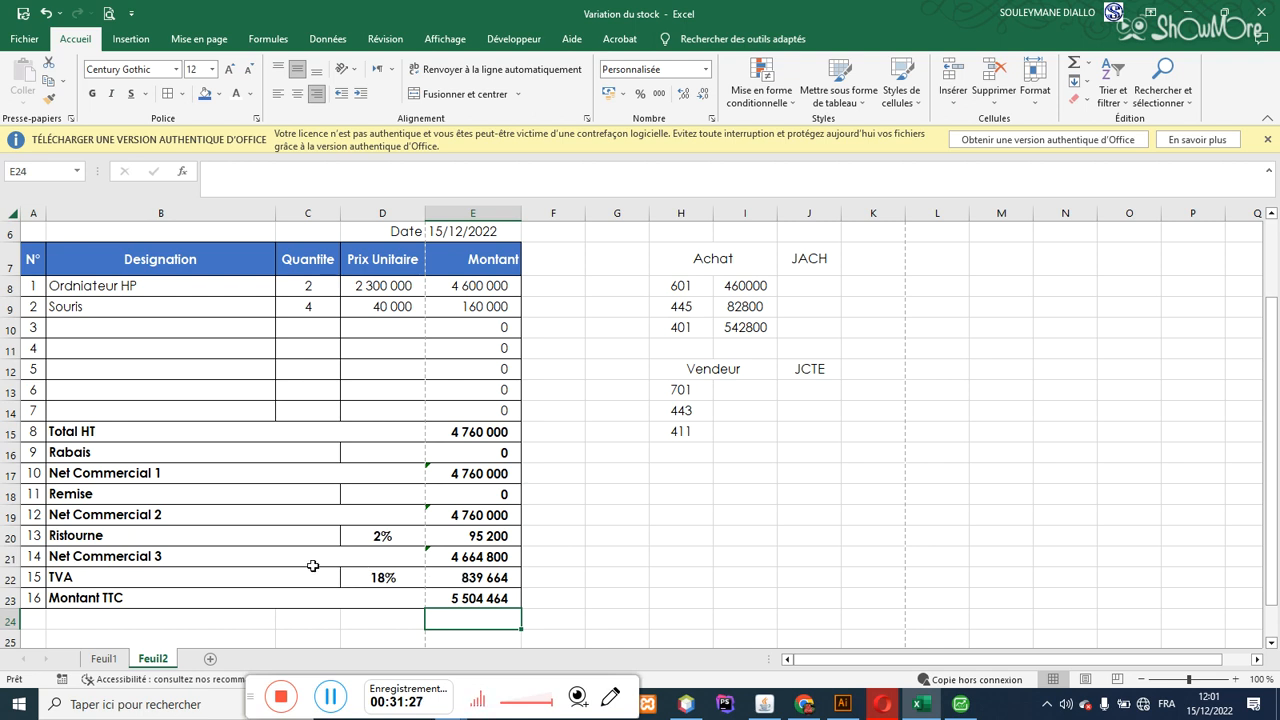
# Step: Fill the Net Commercial 3, TVA and Montant TTC rows (A21:E23) with orange
pyautogui.moveTo(32, 560); pyautogui.dragTo(488, 552)
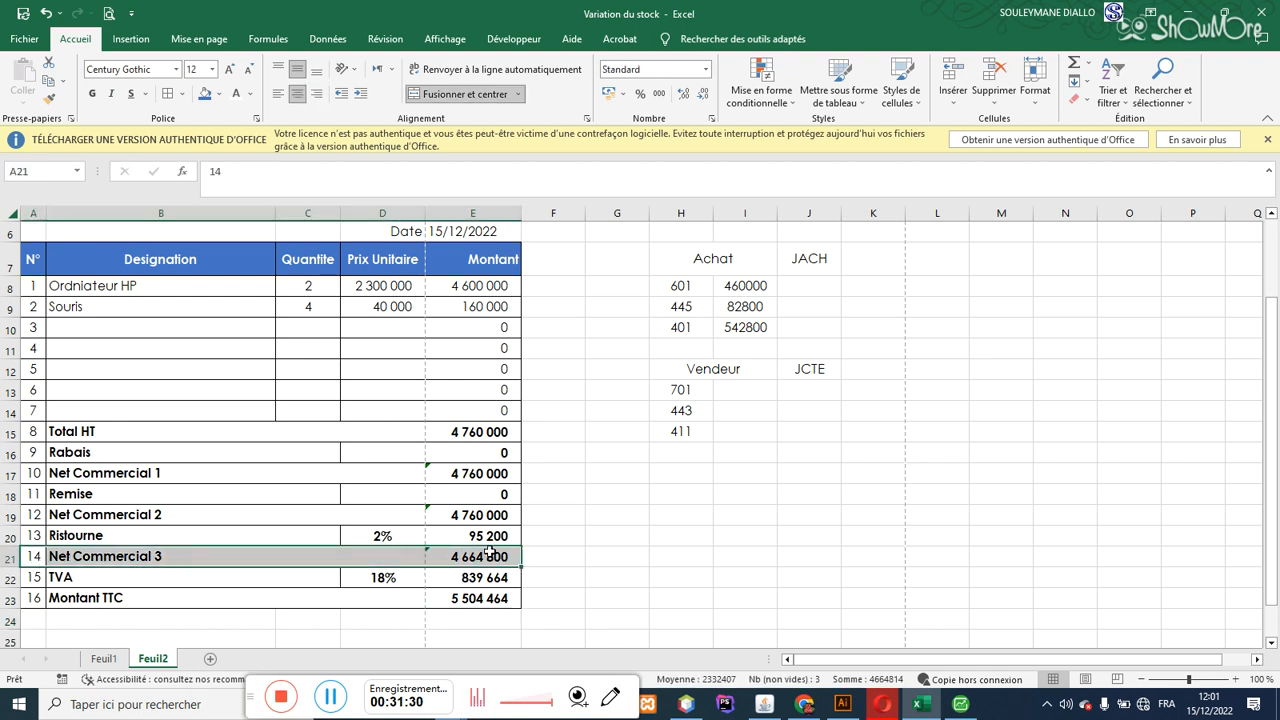
pyautogui.click(219, 94)
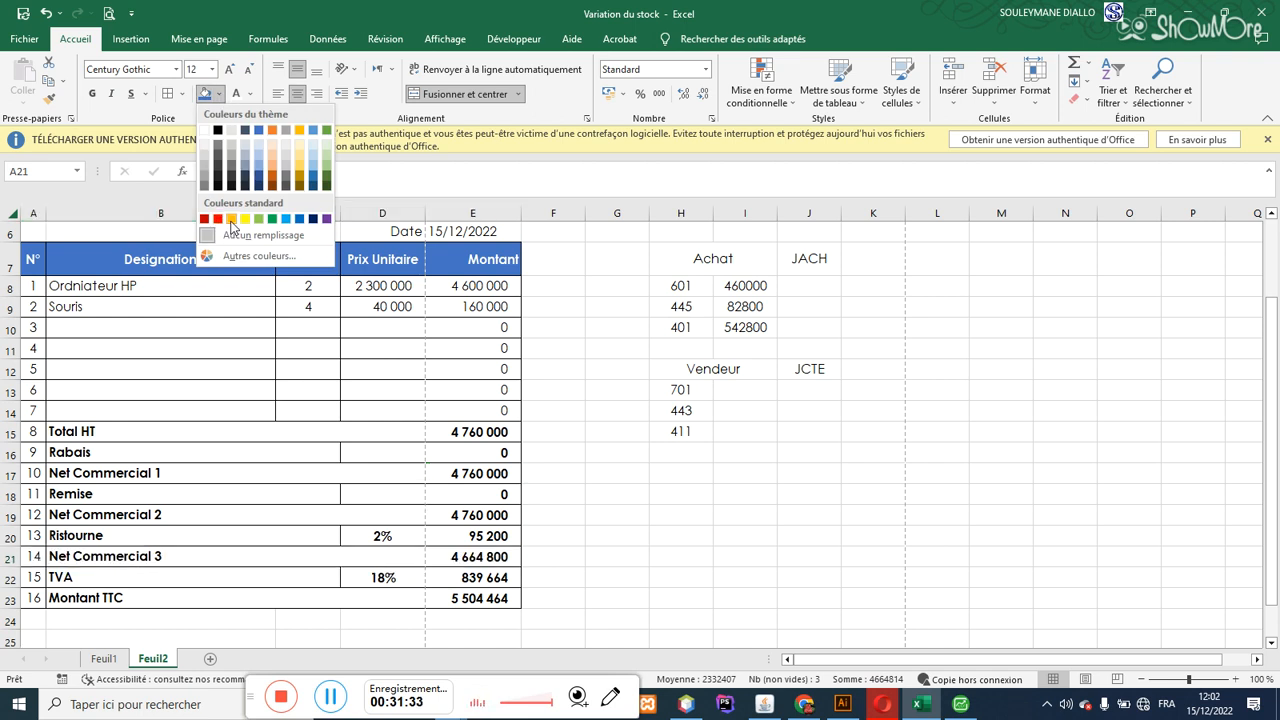
pyautogui.click(273, 136)
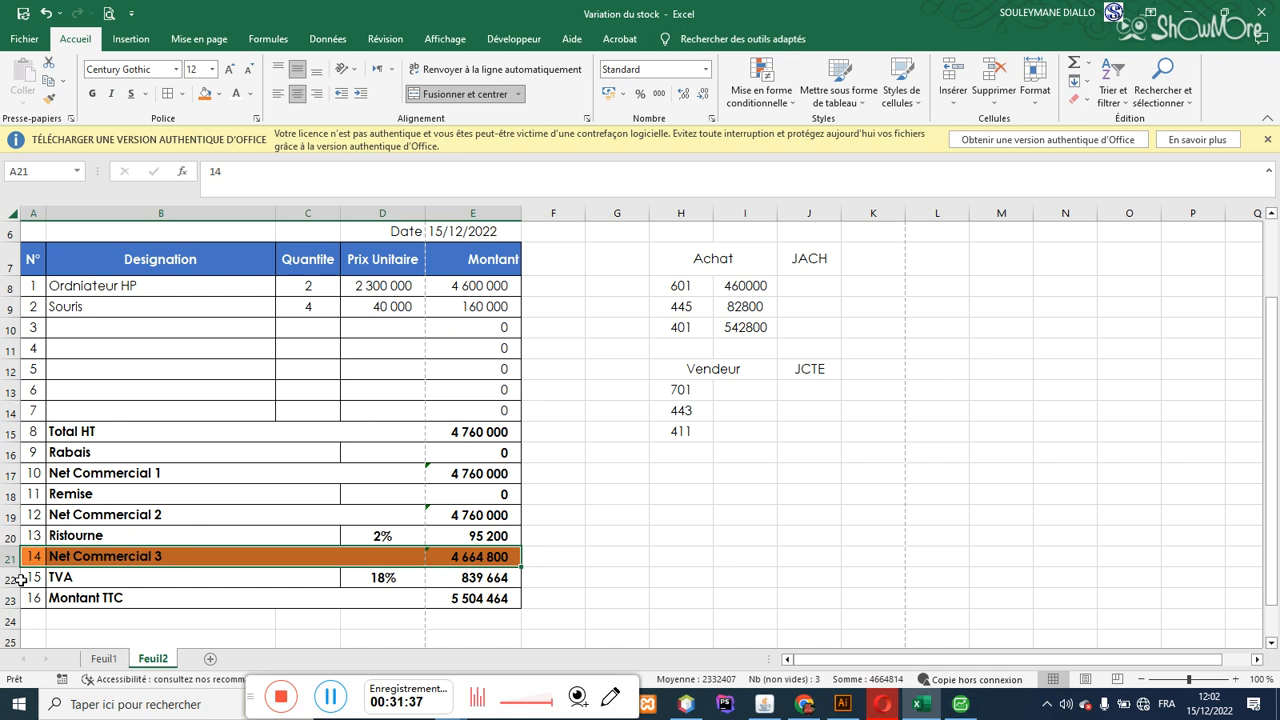
pyautogui.moveTo(29, 558); pyautogui.dragTo(496, 598)
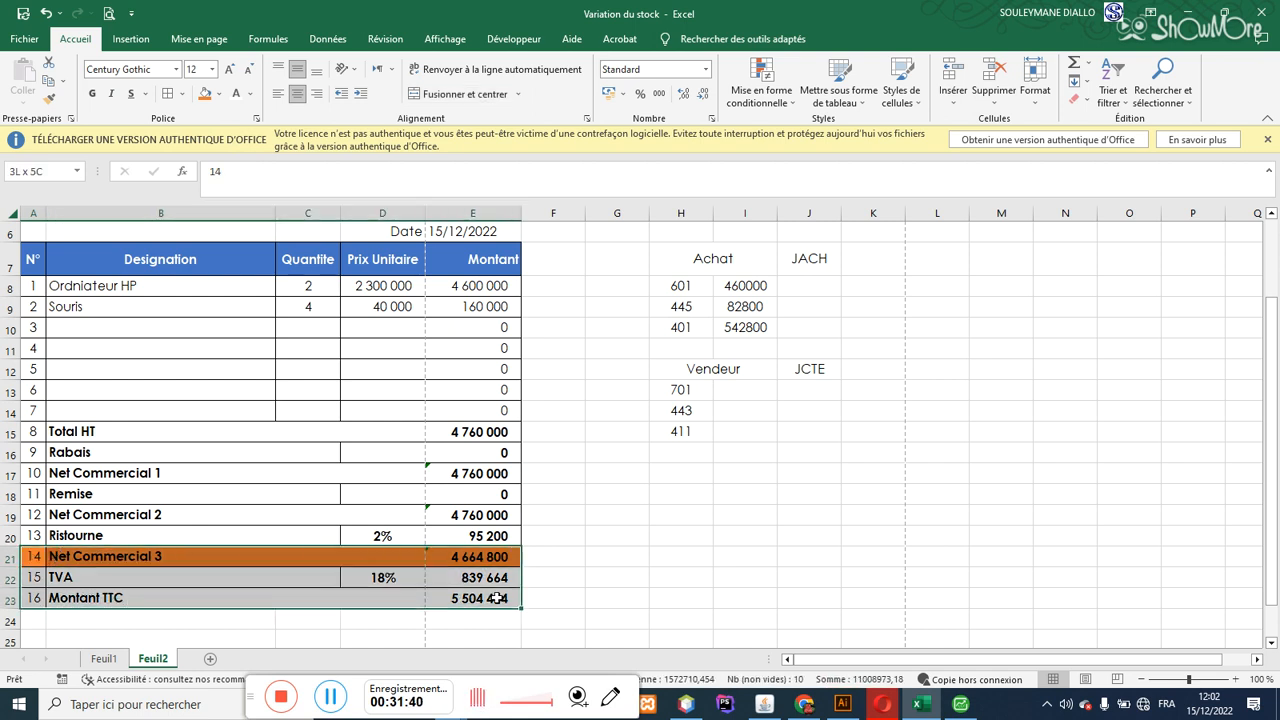
pyautogui.click(204, 93)
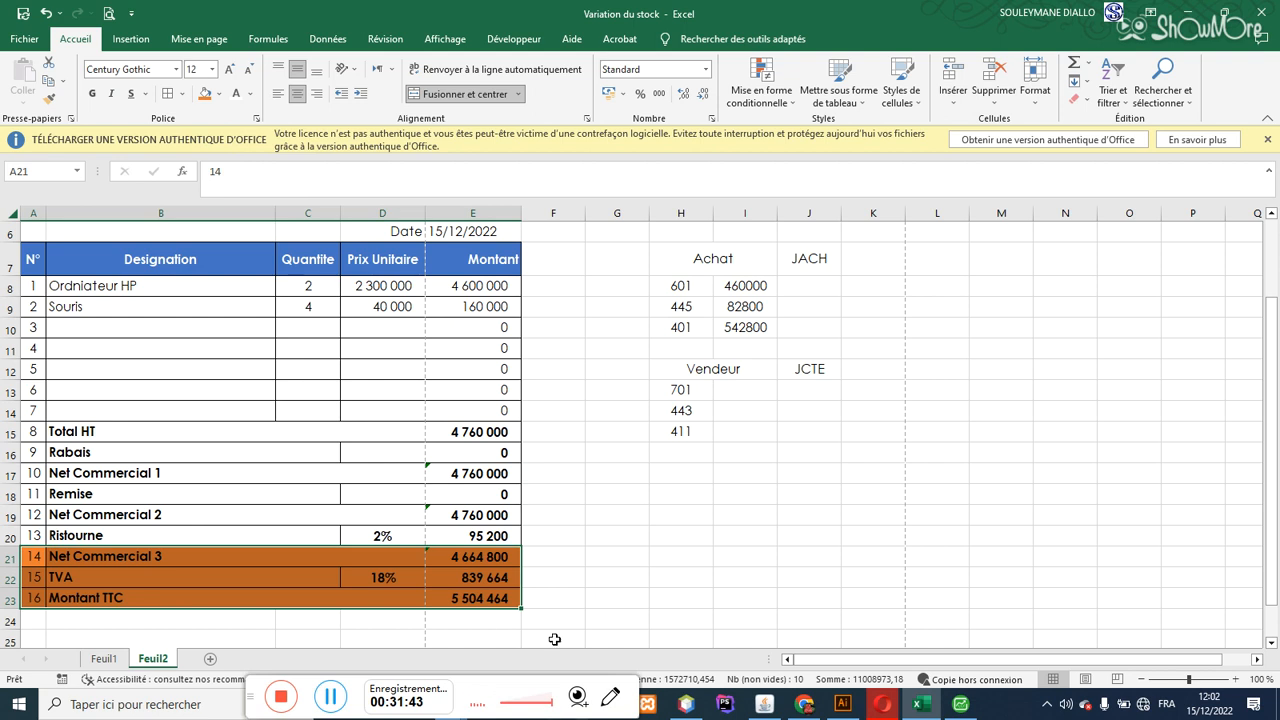
pyautogui.click(569, 583)
pyautogui.click(476, 577)
pyautogui.click(467, 598)
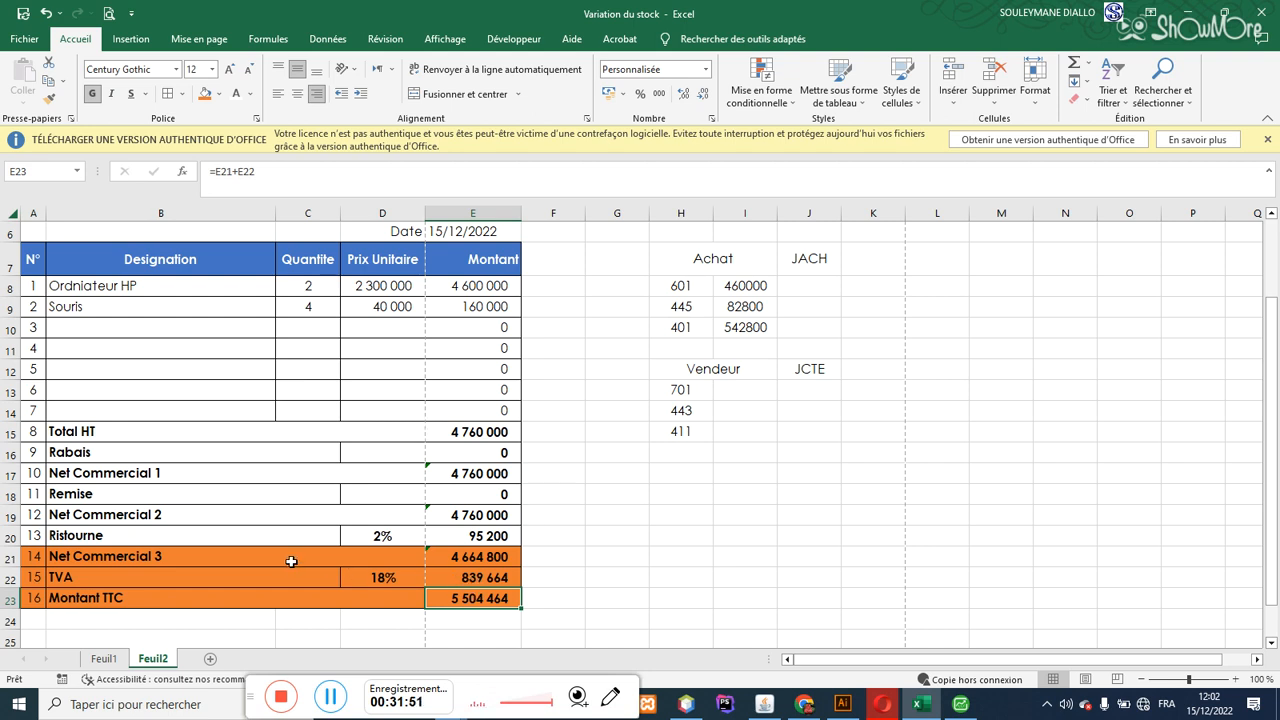
# Step: Enter the Net Commercial 3 amount 4664800 for account 601 in I8 of the Achat entry
pyautogui.click(470, 558)
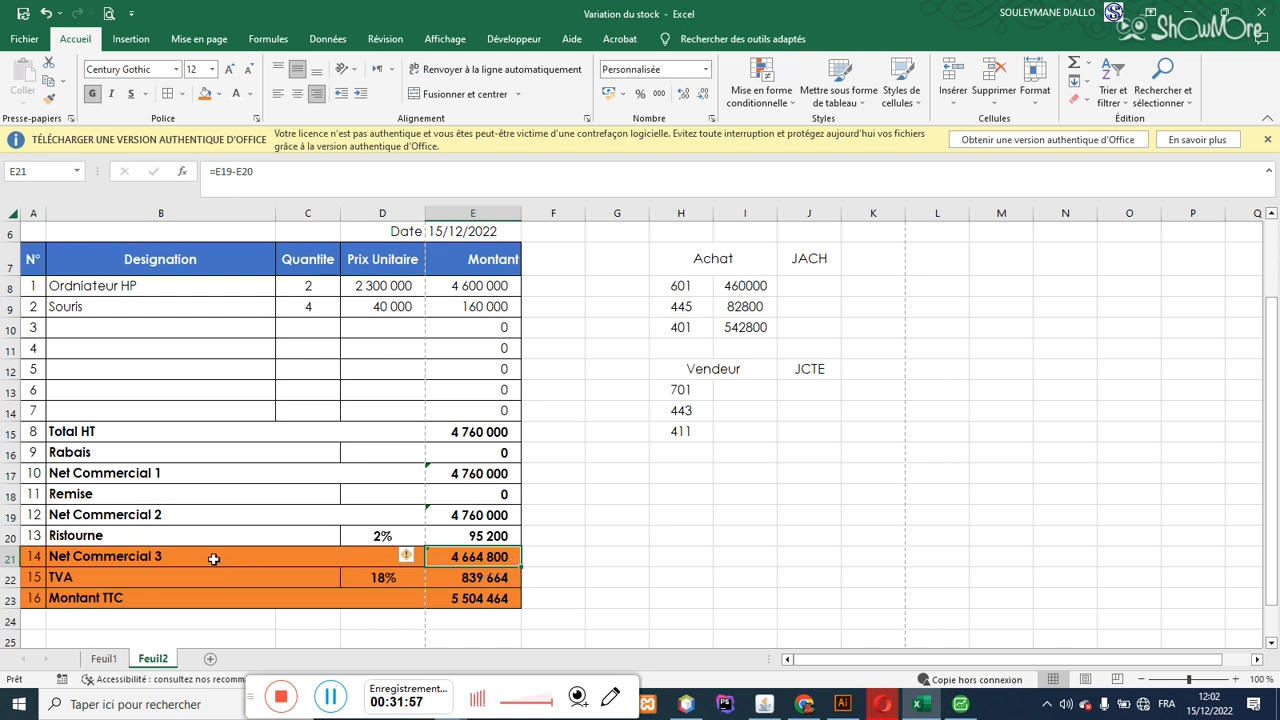
pyautogui.click(756, 286)
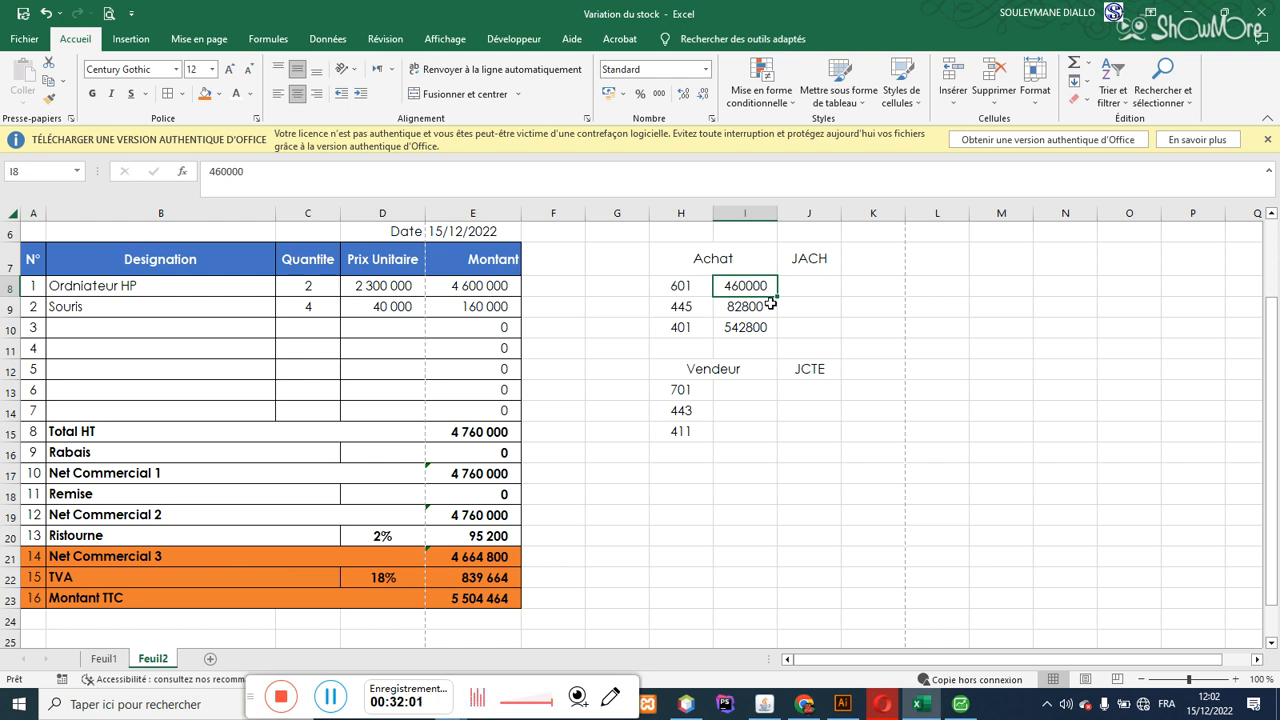
pyautogui.write('4664800')
pyautogui.press('Return')
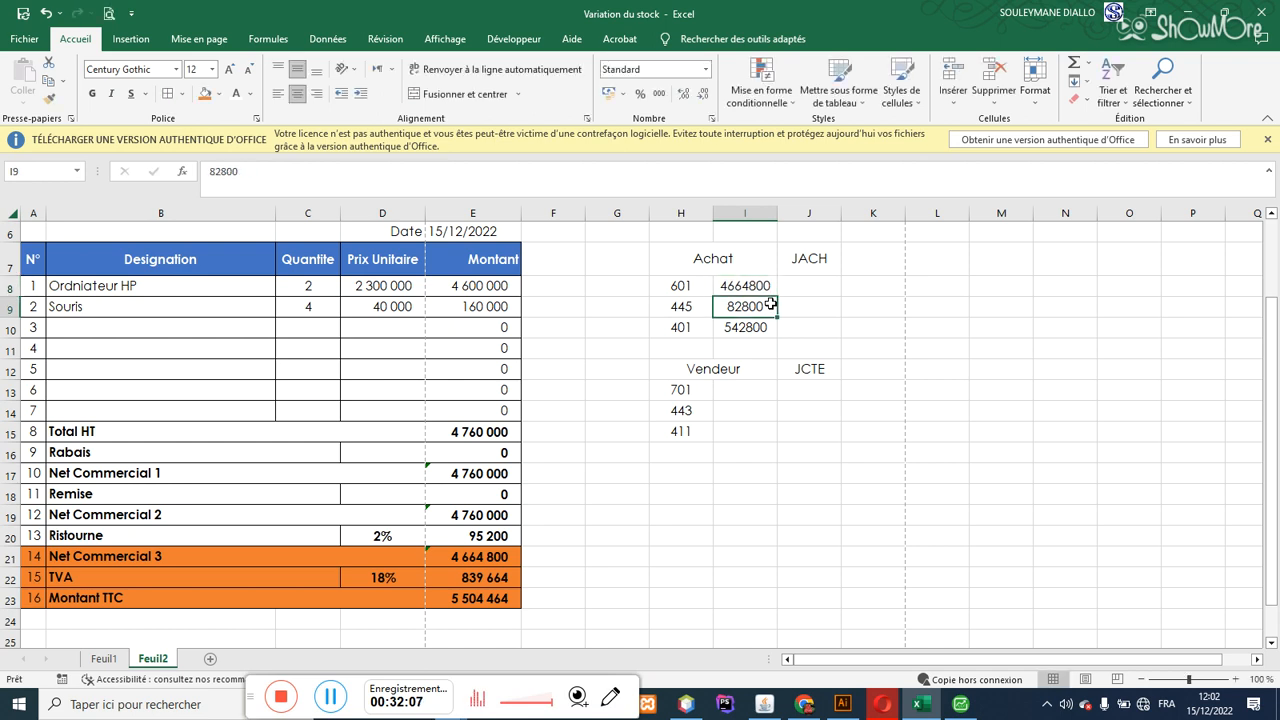
# Step: Copy the TVA cell E22 to account 445 in I9 and the Montant TTC cell E23 to account 401 in I10
pyautogui.click(484, 577)
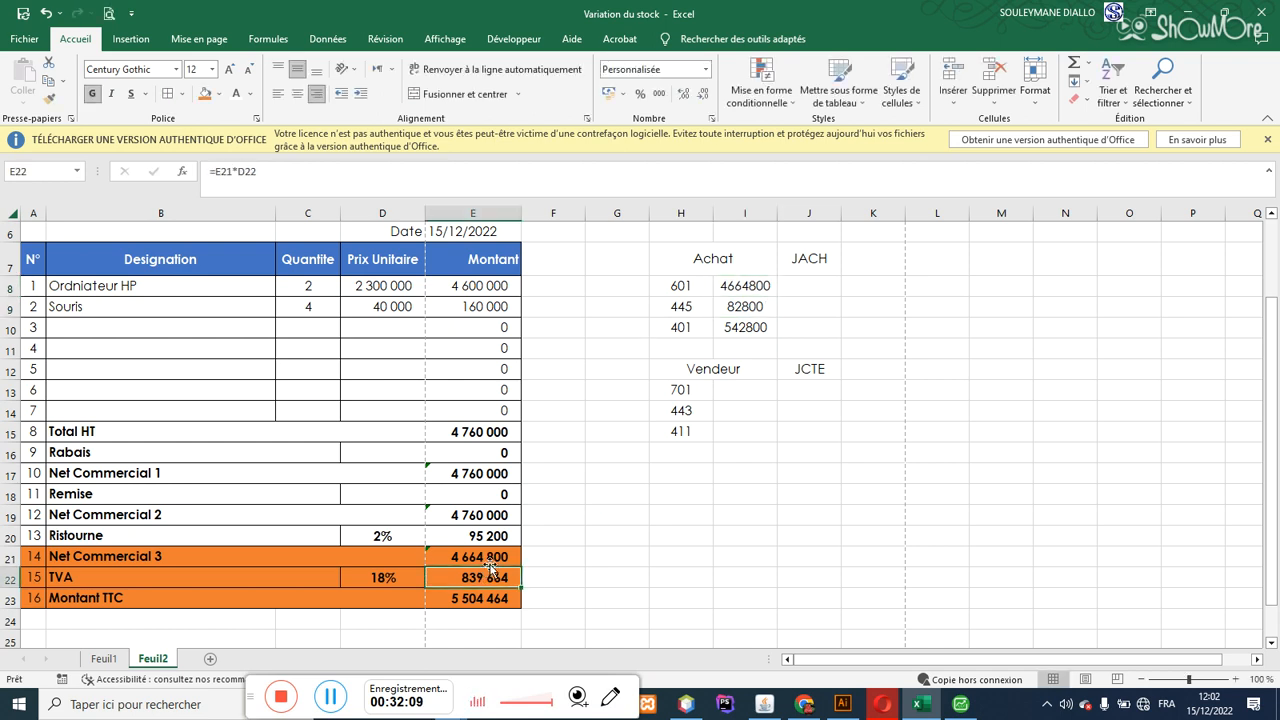
pyautogui.hotkey('ctrl', 'c')
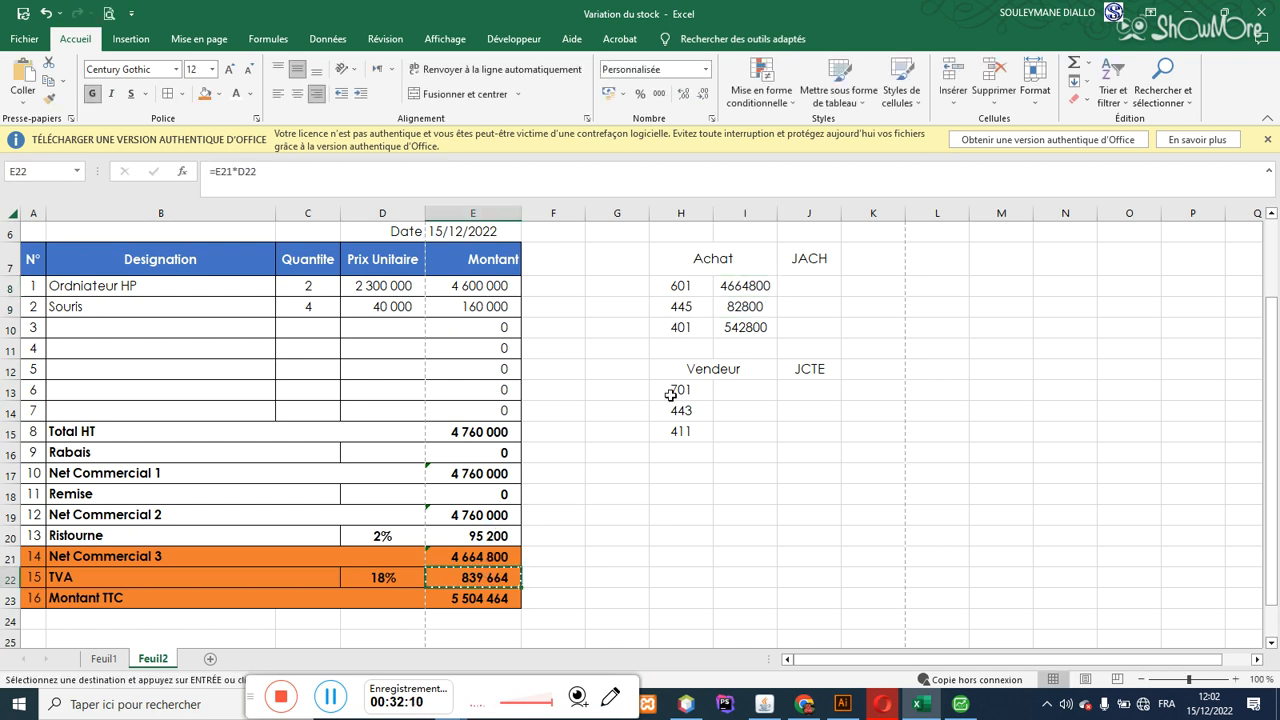
pyautogui.click(759, 306)
pyautogui.hotkey('ctrl', 'v')
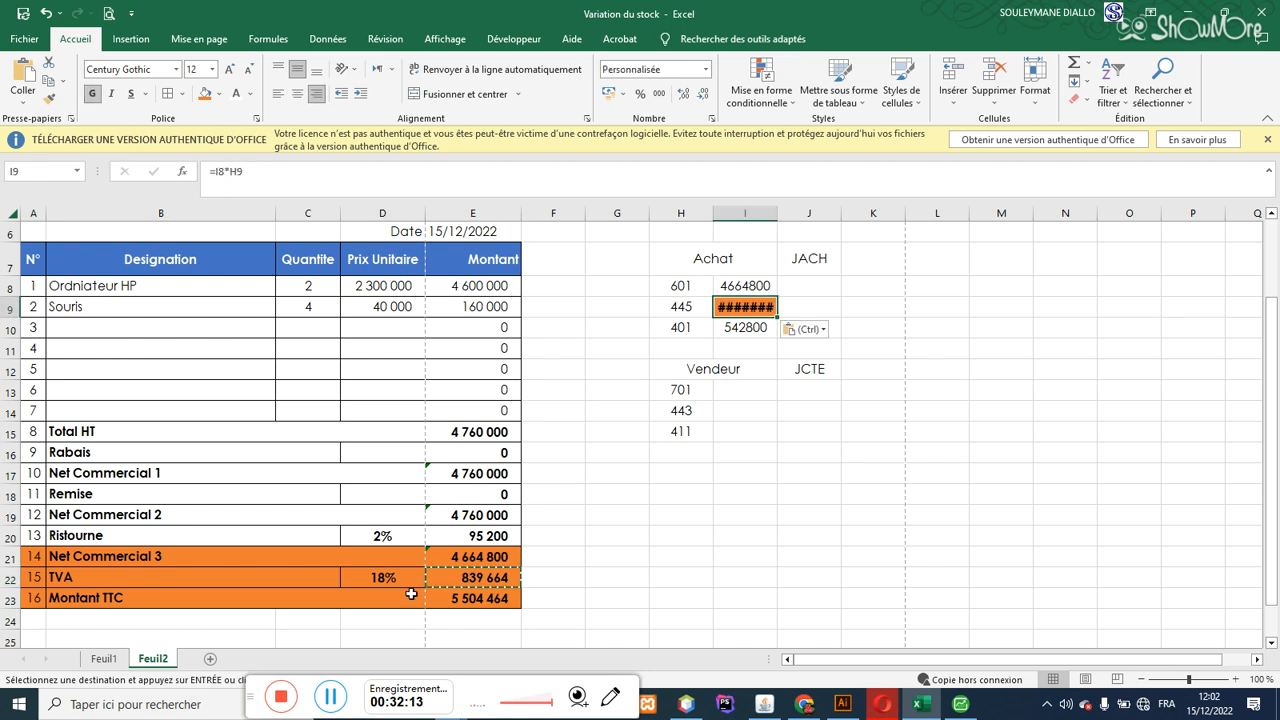
pyautogui.click(463, 597)
pyautogui.hotkey('ctrl', 'c')
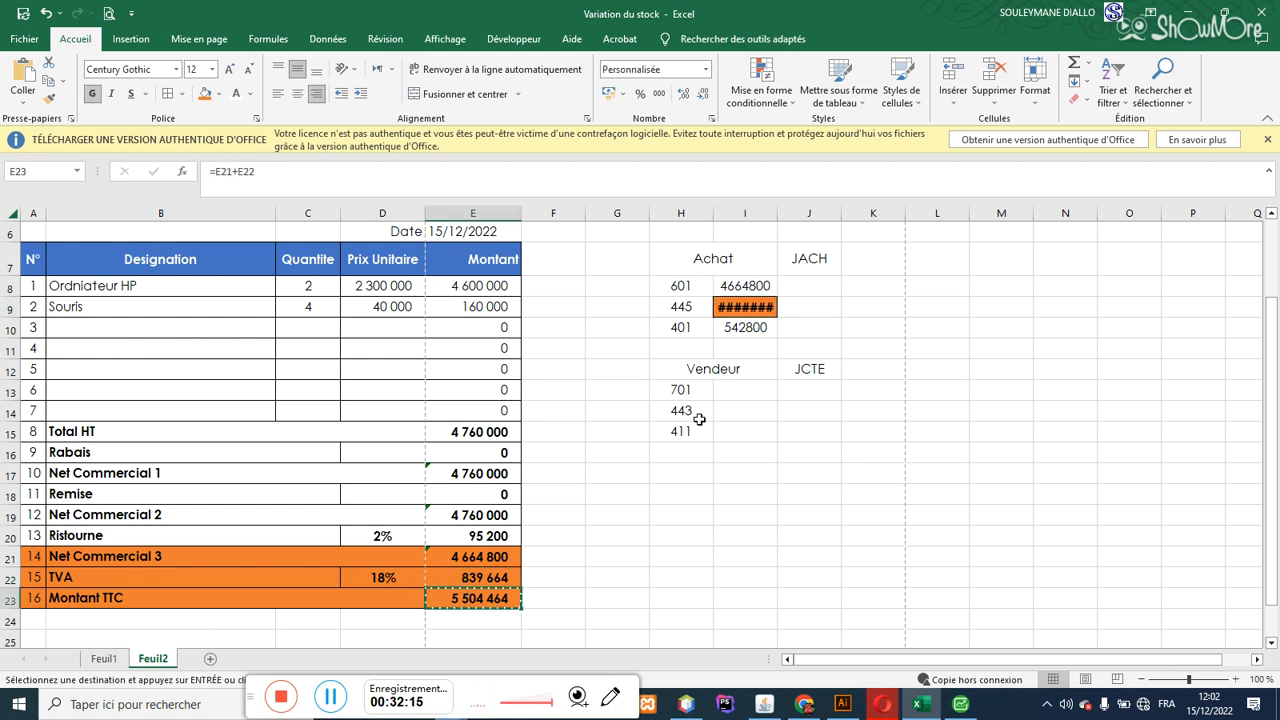
pyautogui.click(743, 328)
pyautogui.hotkey('ctrl', 'v')
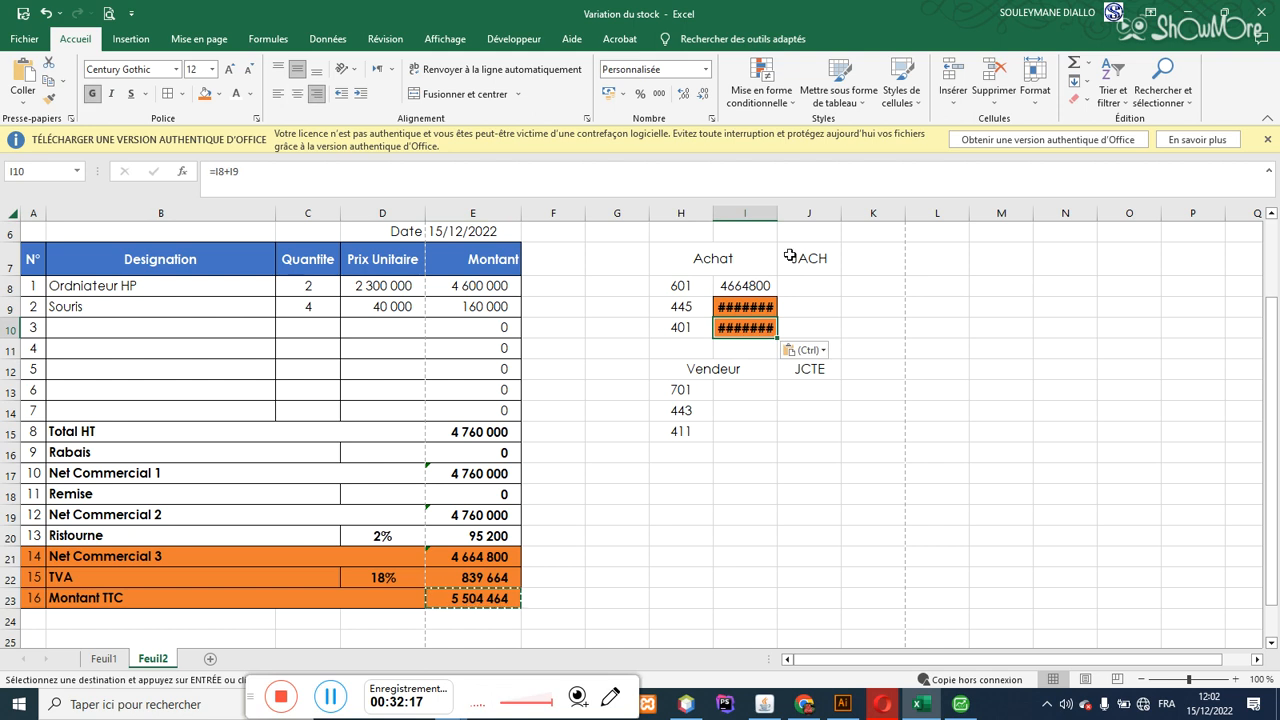
# Step: Widen column I to fit the Achat amounts, check the pasted cells, and undo the last width change
pyautogui.moveTo(777, 213); pyautogui.dragTo(833, 212)
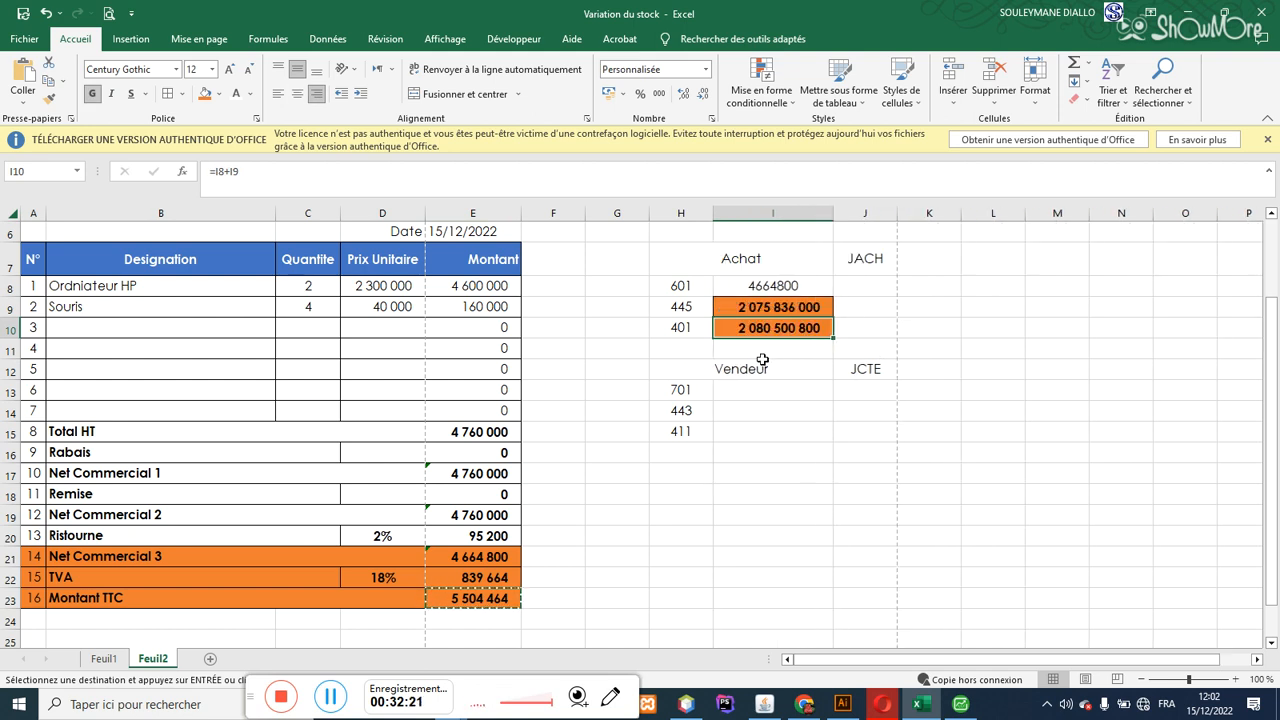
pyautogui.click(776, 306)
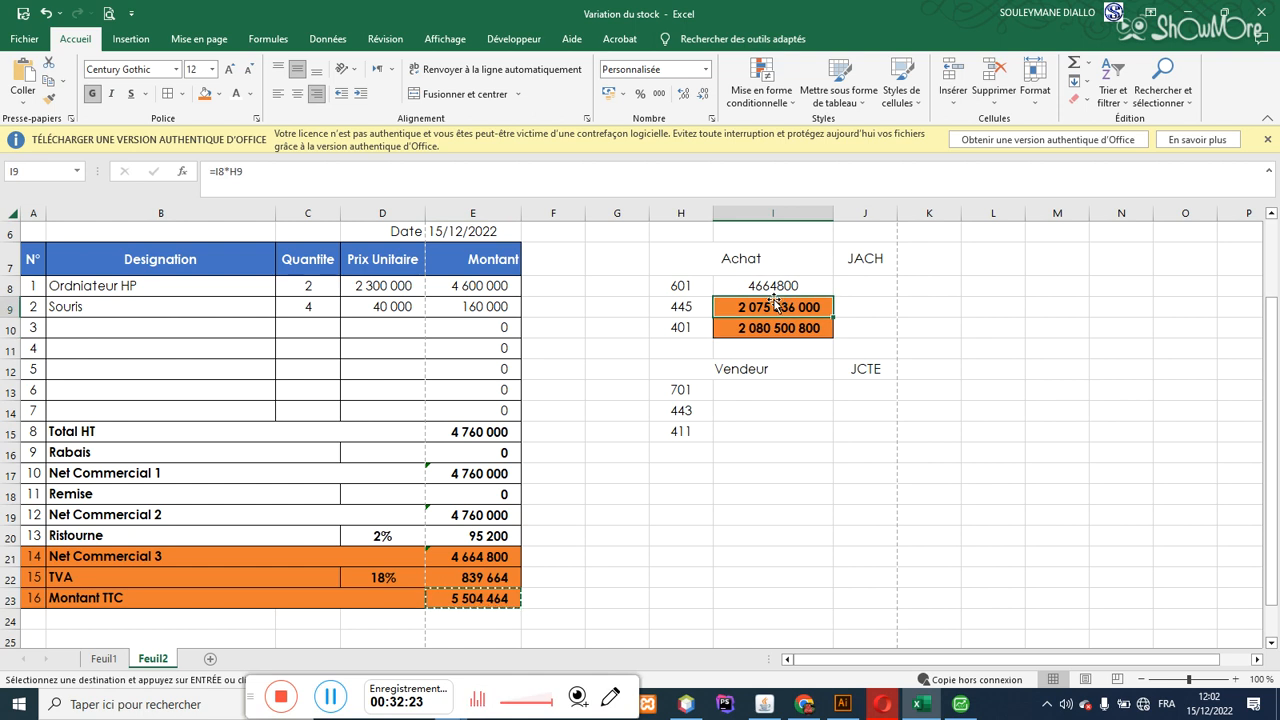
pyautogui.click(779, 292)
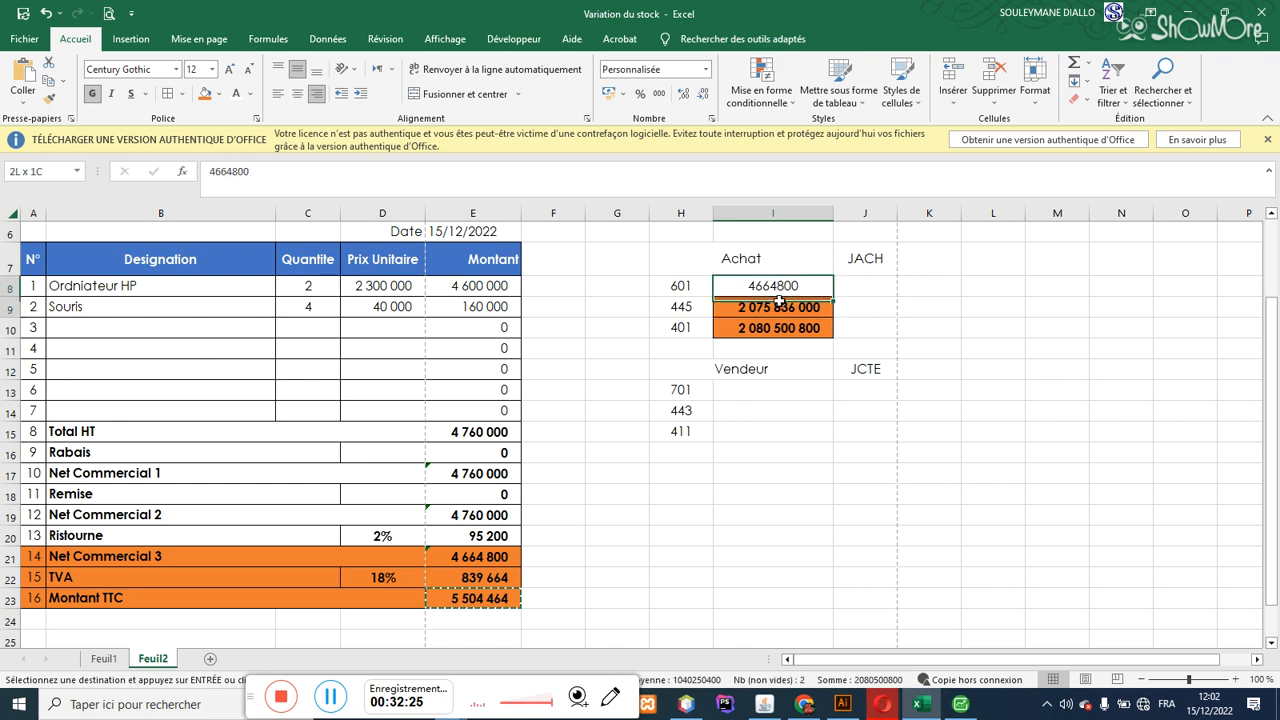
pyautogui.moveTo(779, 292); pyautogui.dragTo(778, 330)
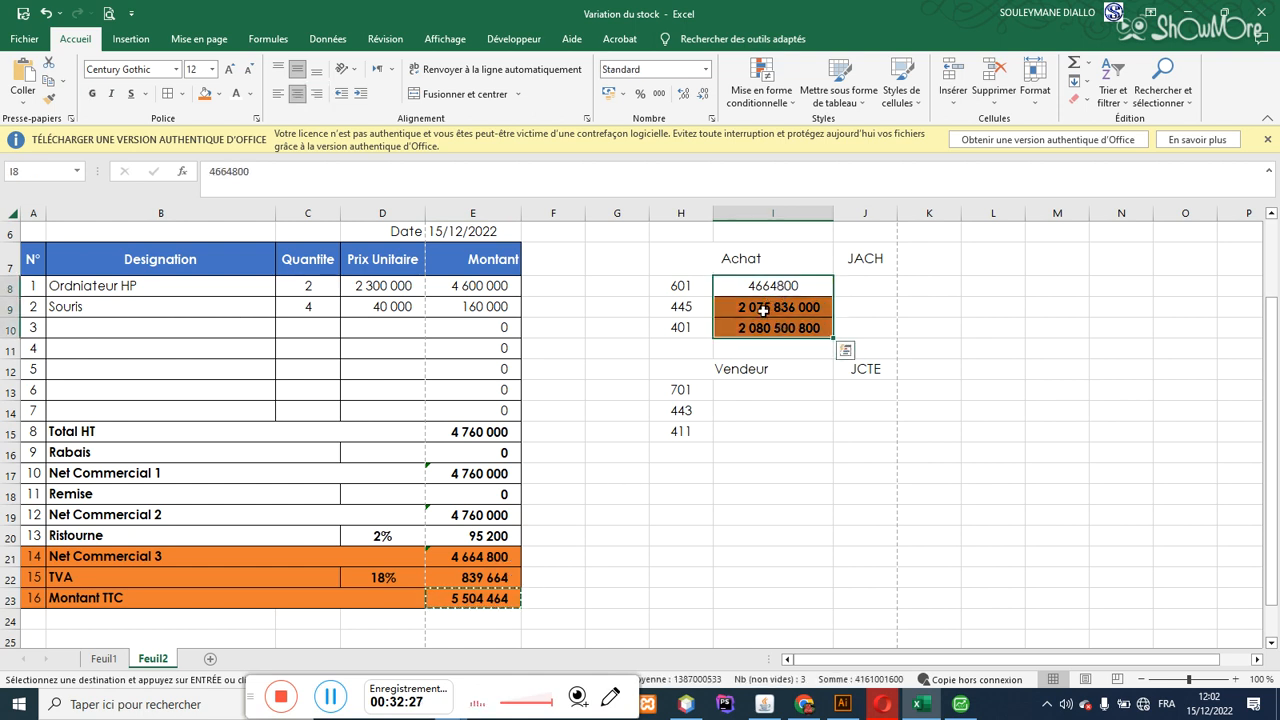
pyautogui.click(763, 311)
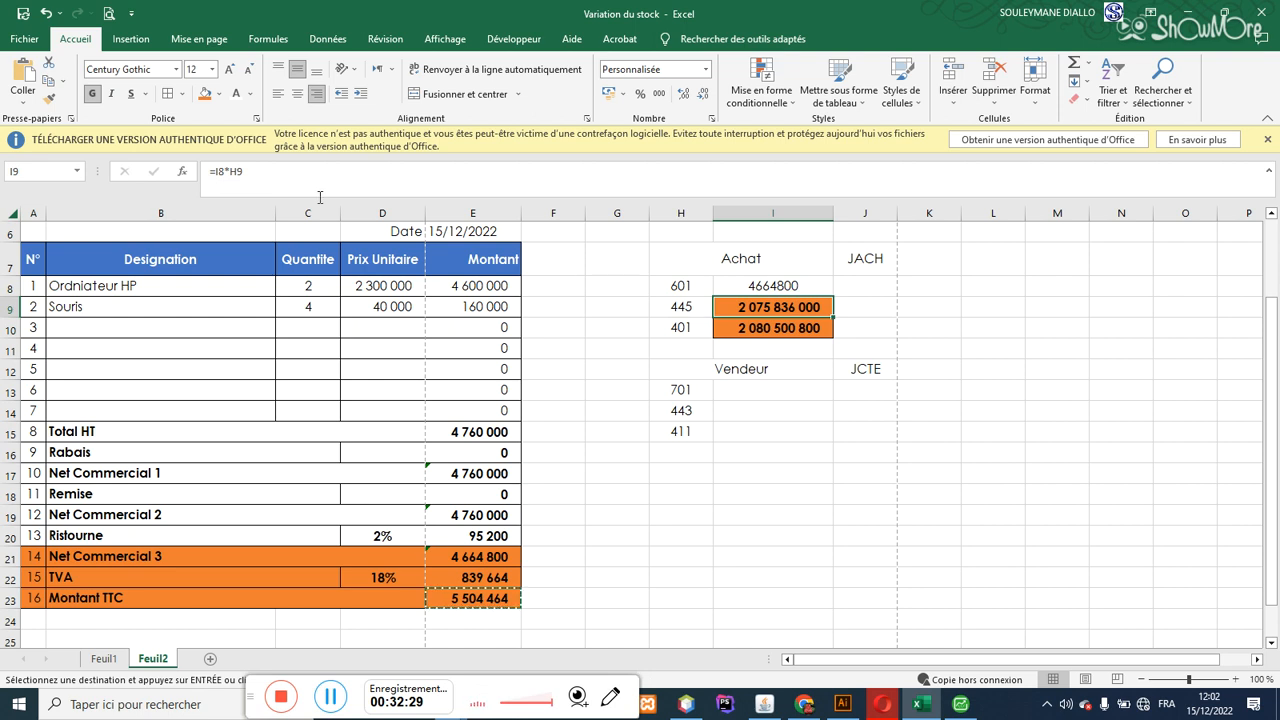
pyautogui.hotkey('ctrl', 'z')
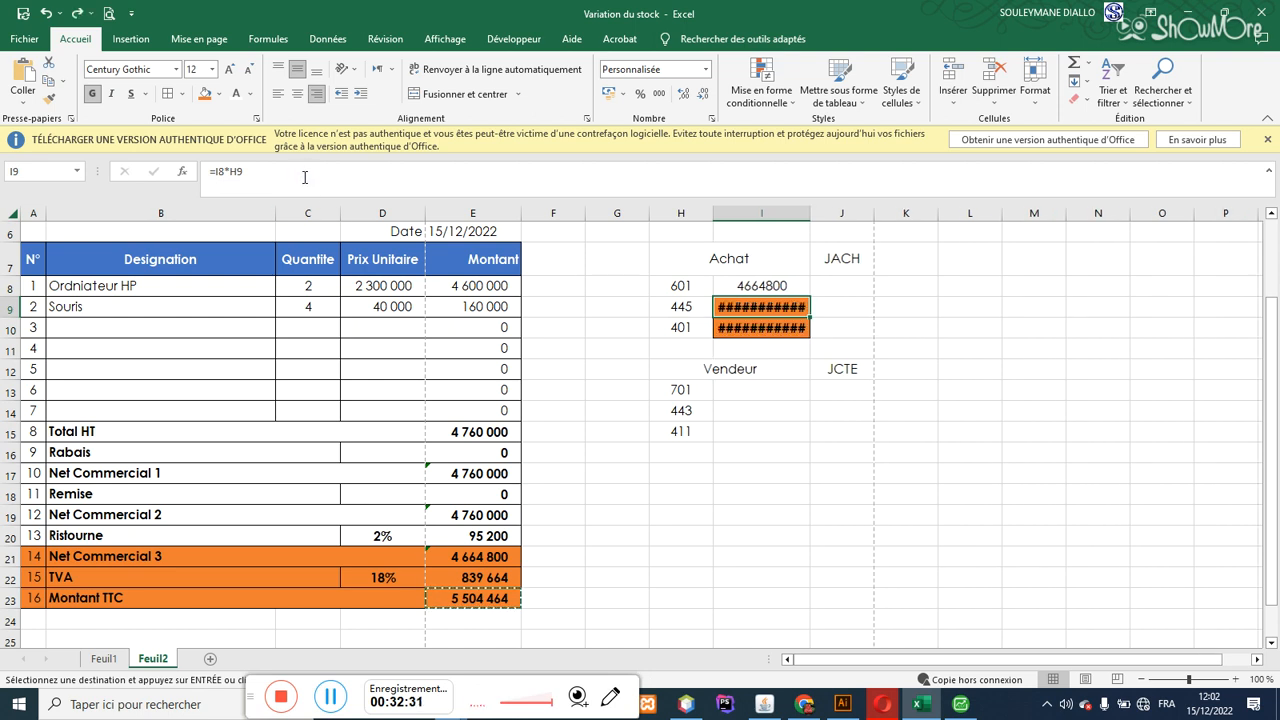
# Step: Copy the Net Commercial 3 amount from E21 and paste it as values only for account 601 in I8
pyautogui.click(478, 560)
pyautogui.hotkey('ctrl', 'c')
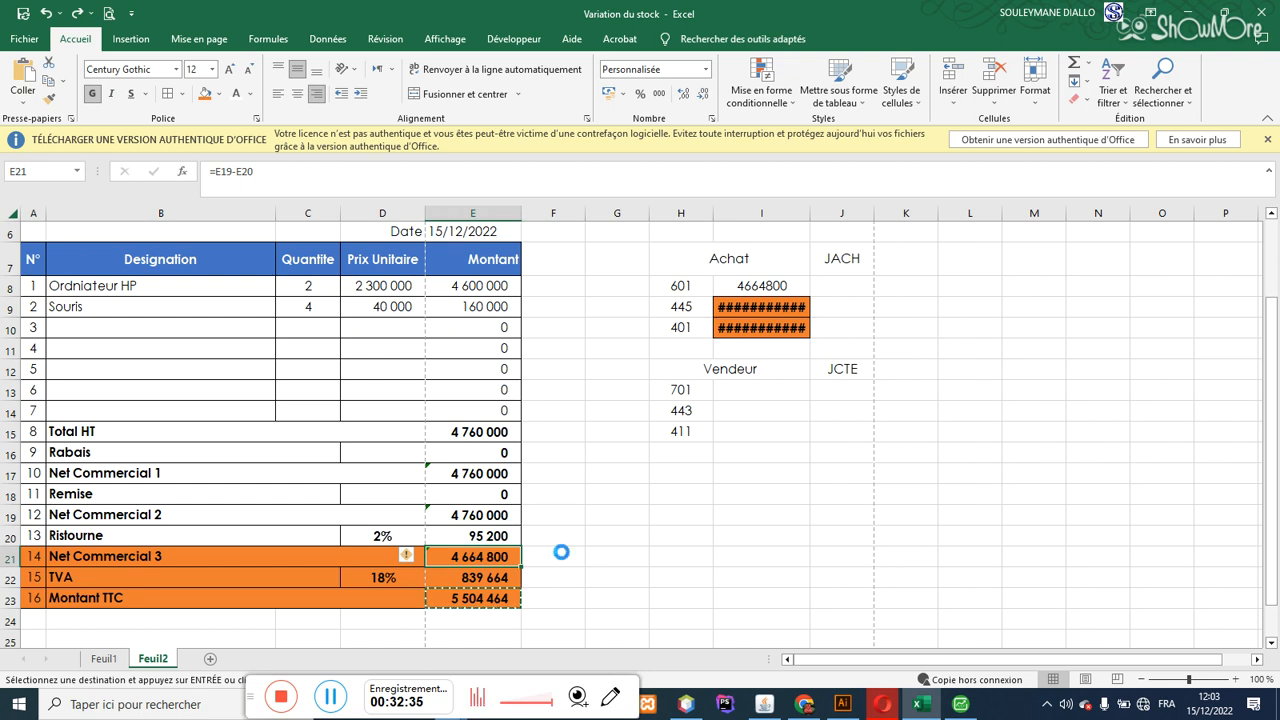
pyautogui.click(741, 285)
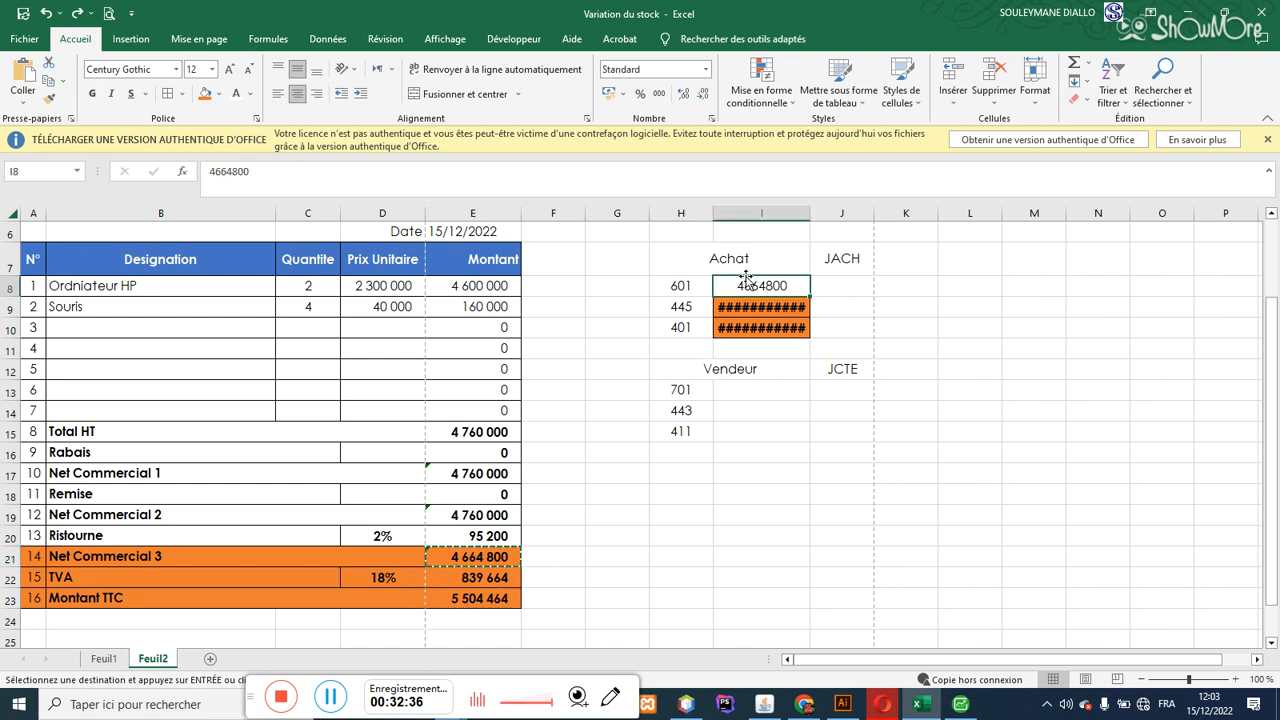
pyautogui.click(22, 104)
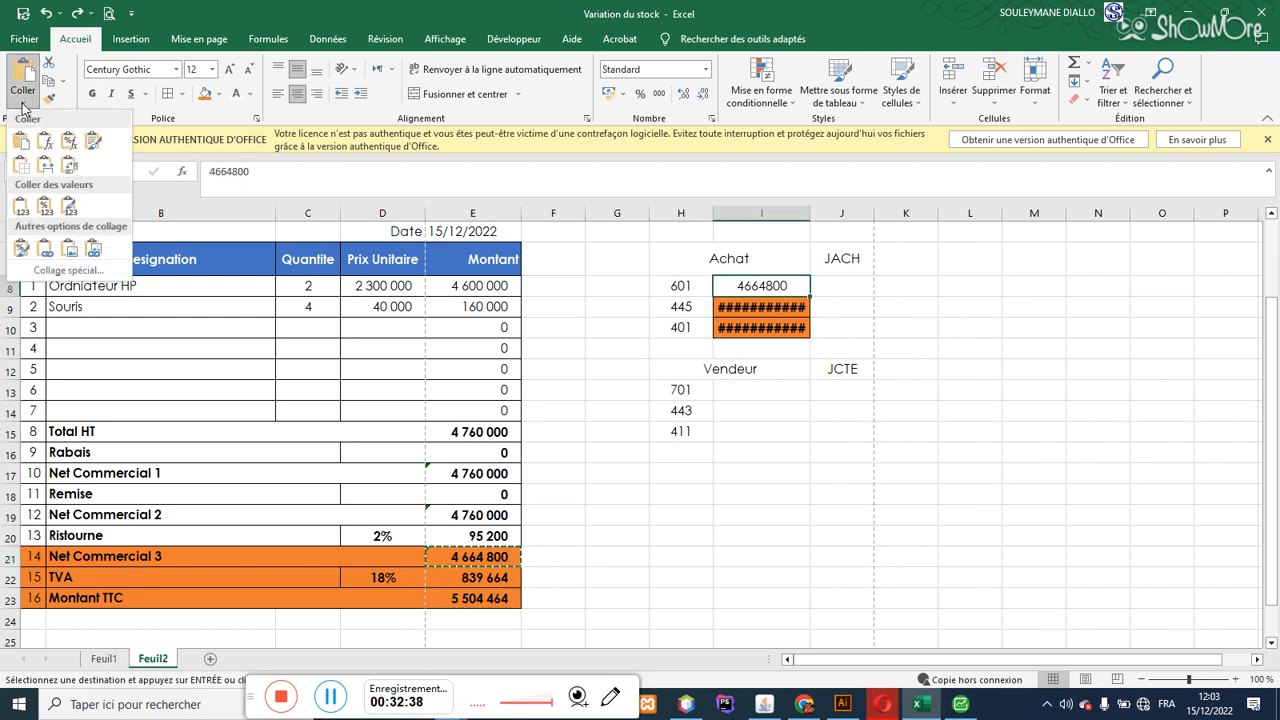
pyautogui.click(20, 205)
# Step: Copy the TVA amount from E22 and paste it as values only for account 445 in I9
pyautogui.click(759, 307)
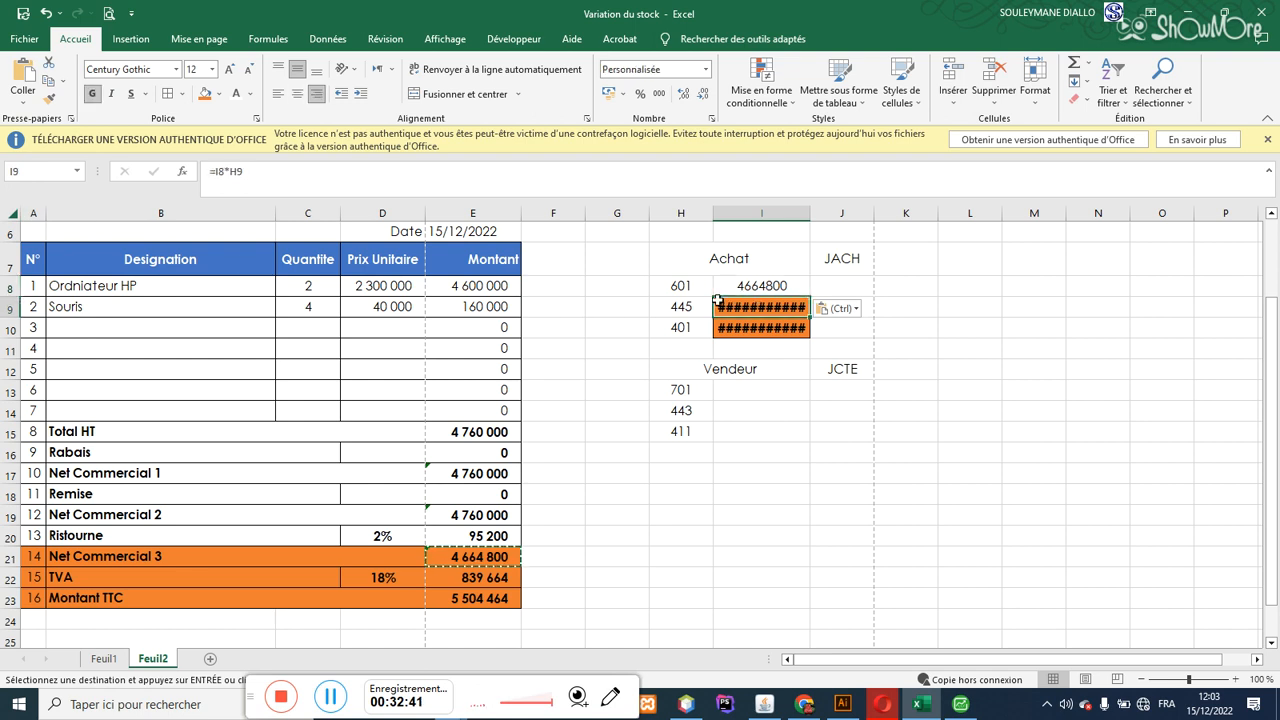
pyautogui.click(481, 578)
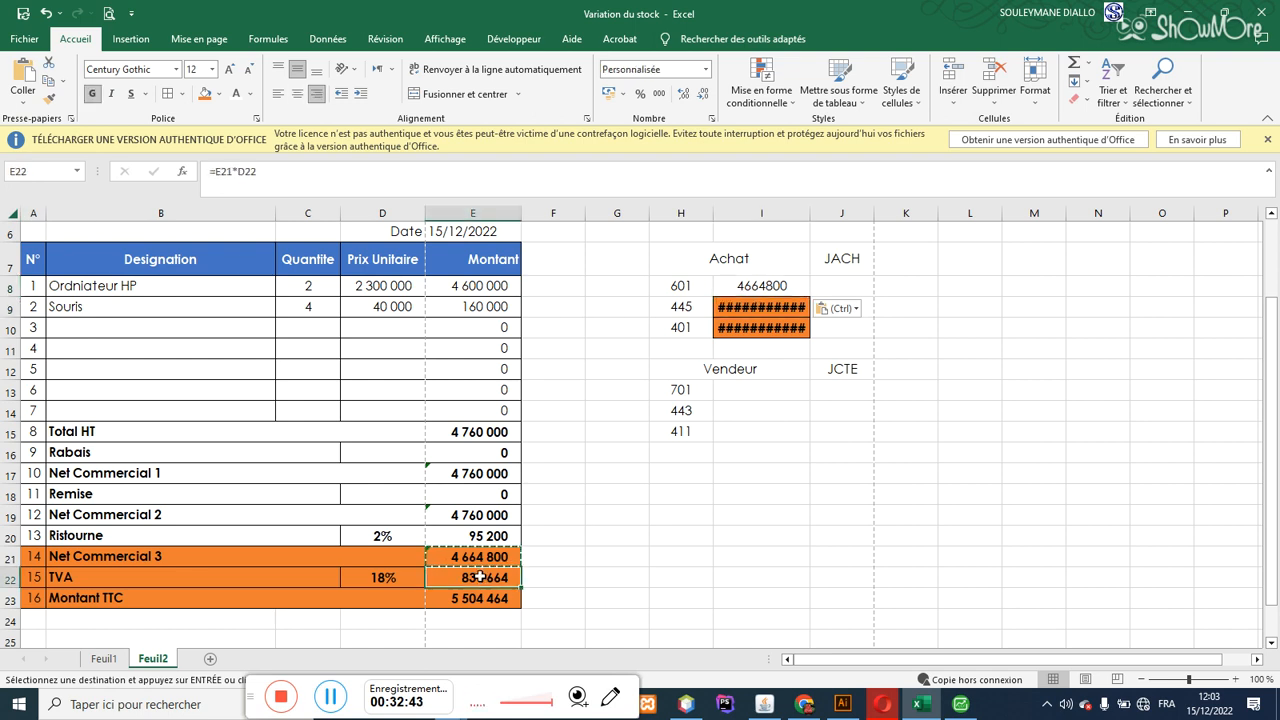
pyautogui.hotkey('ctrl', 'c')
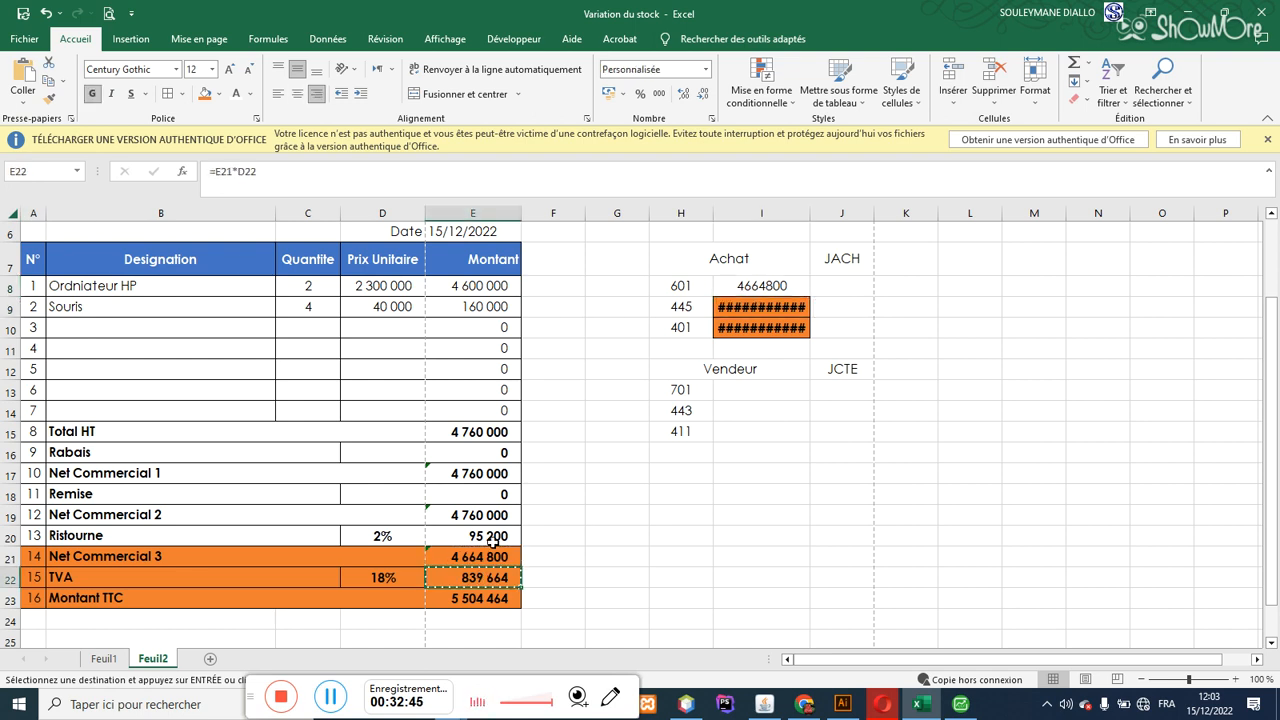
pyautogui.click(739, 307)
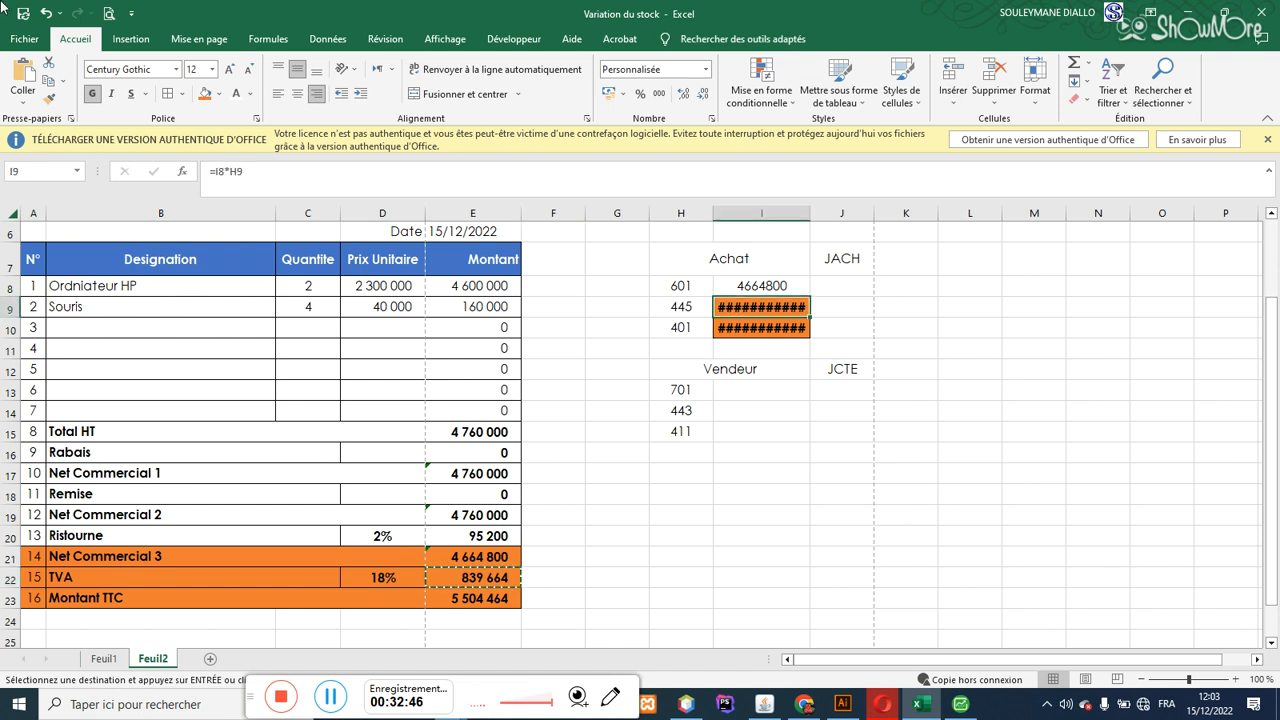
pyautogui.click(19, 104)
pyautogui.click(22, 208)
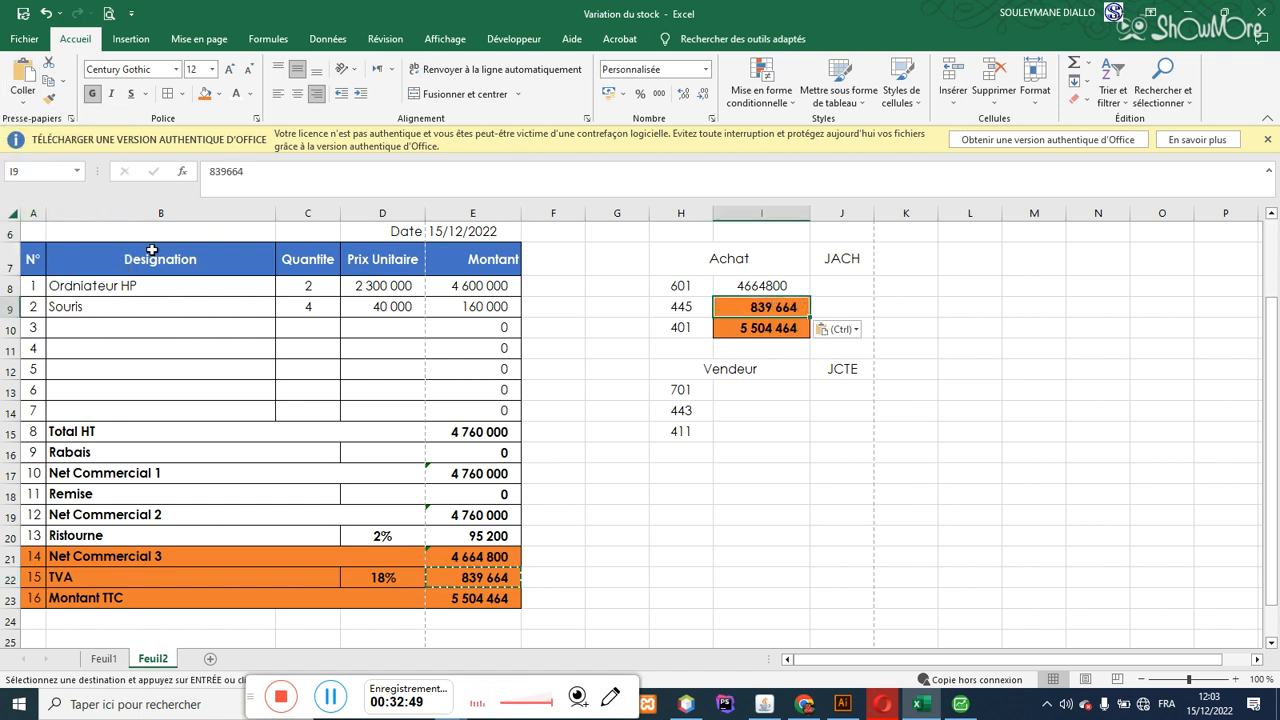
# Step: Copy the three Achat amounts in I8:I10 to the Vendeur accounts 701, 443 and 411 in I13:I15
pyautogui.click(757, 330)
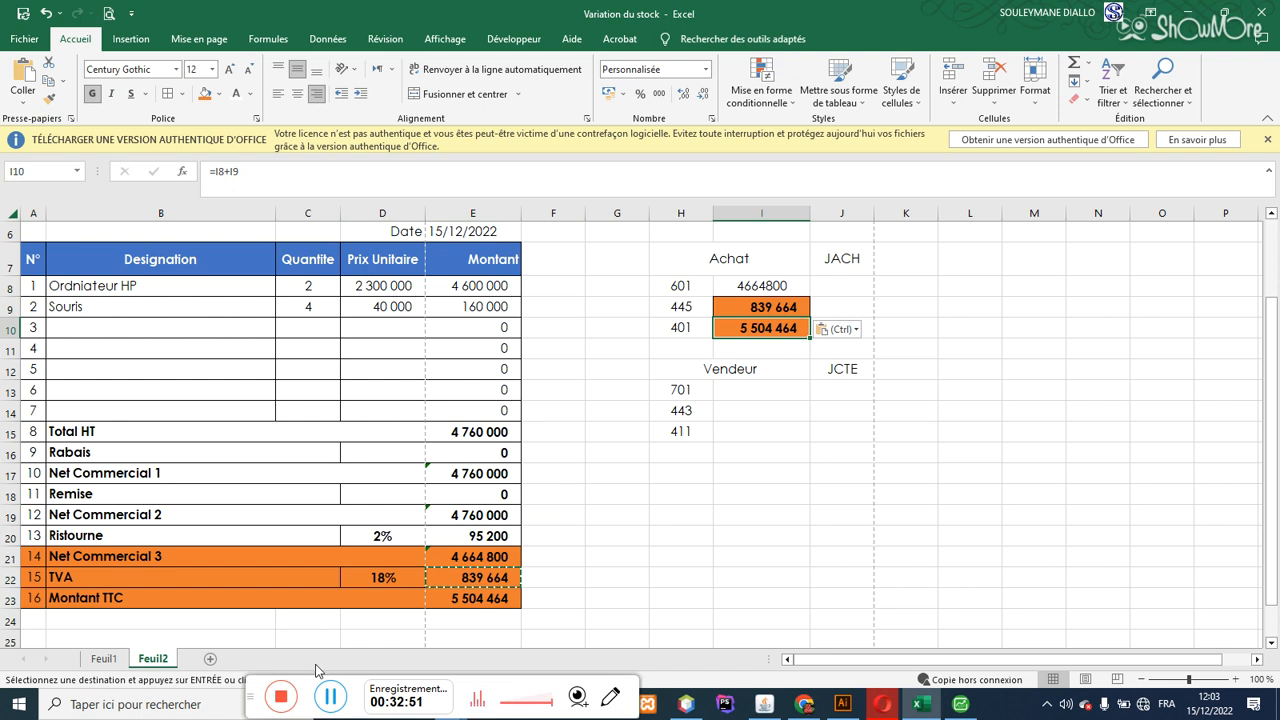
pyautogui.click(471, 601)
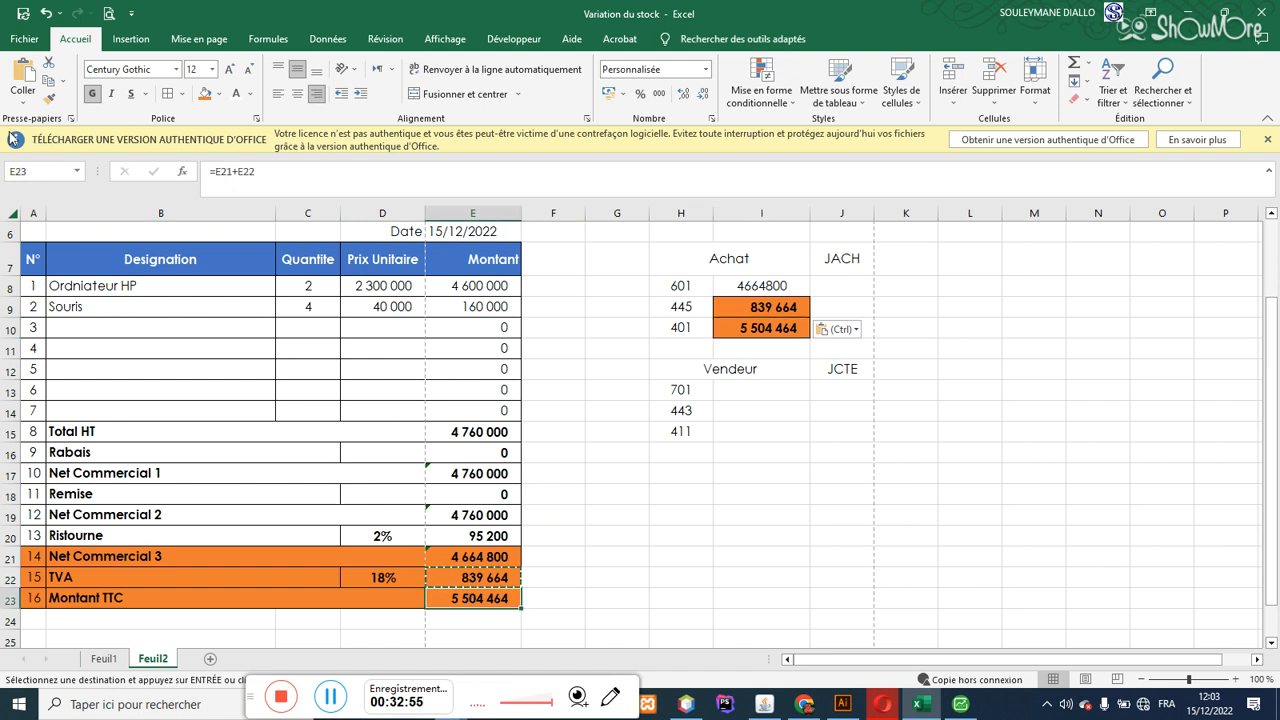
pyautogui.moveTo(749, 290); pyautogui.dragTo(760, 326)
pyautogui.hotkey('ctrl', 'c')
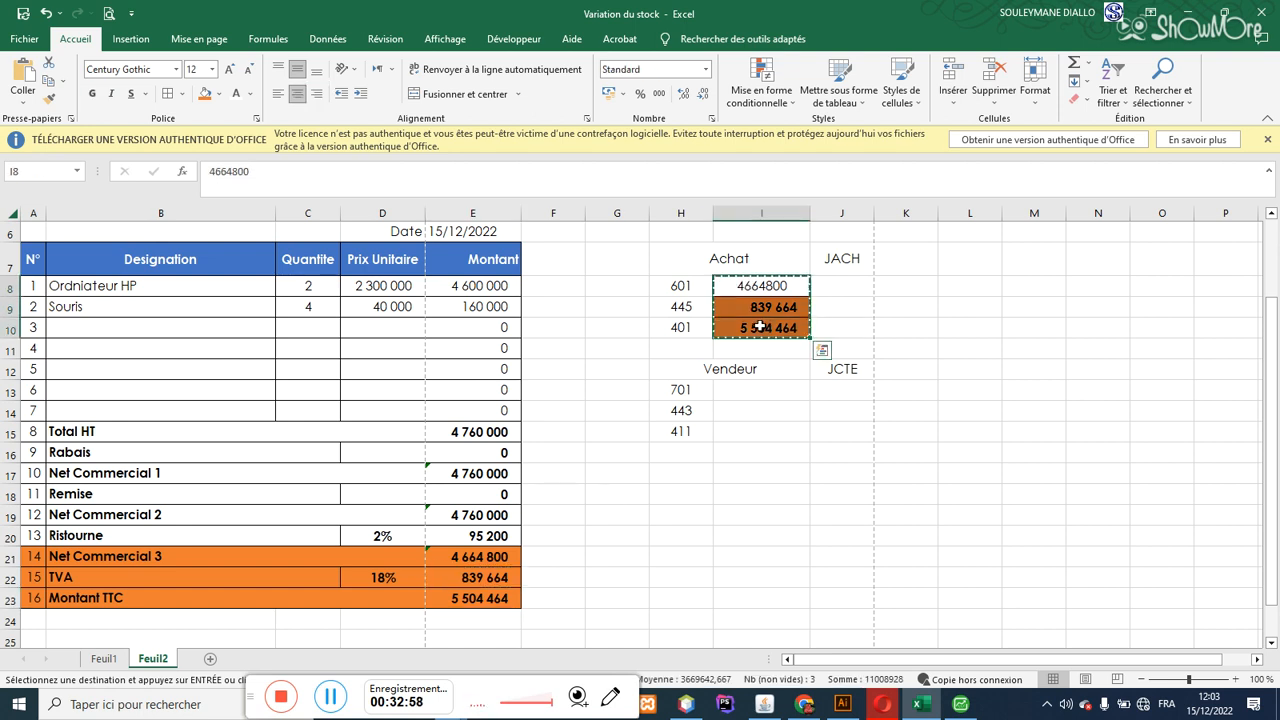
pyautogui.click(763, 397)
pyautogui.hotkey('ctrl', 'v')
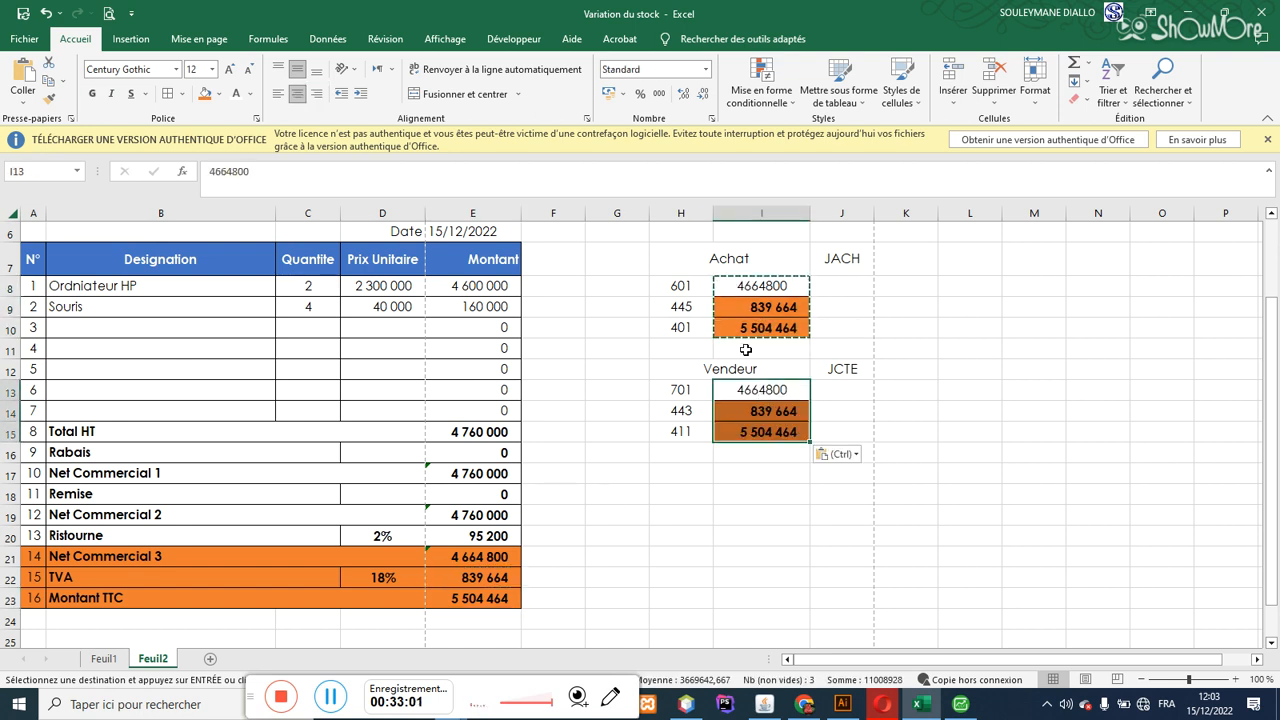
pyautogui.click(724, 392)
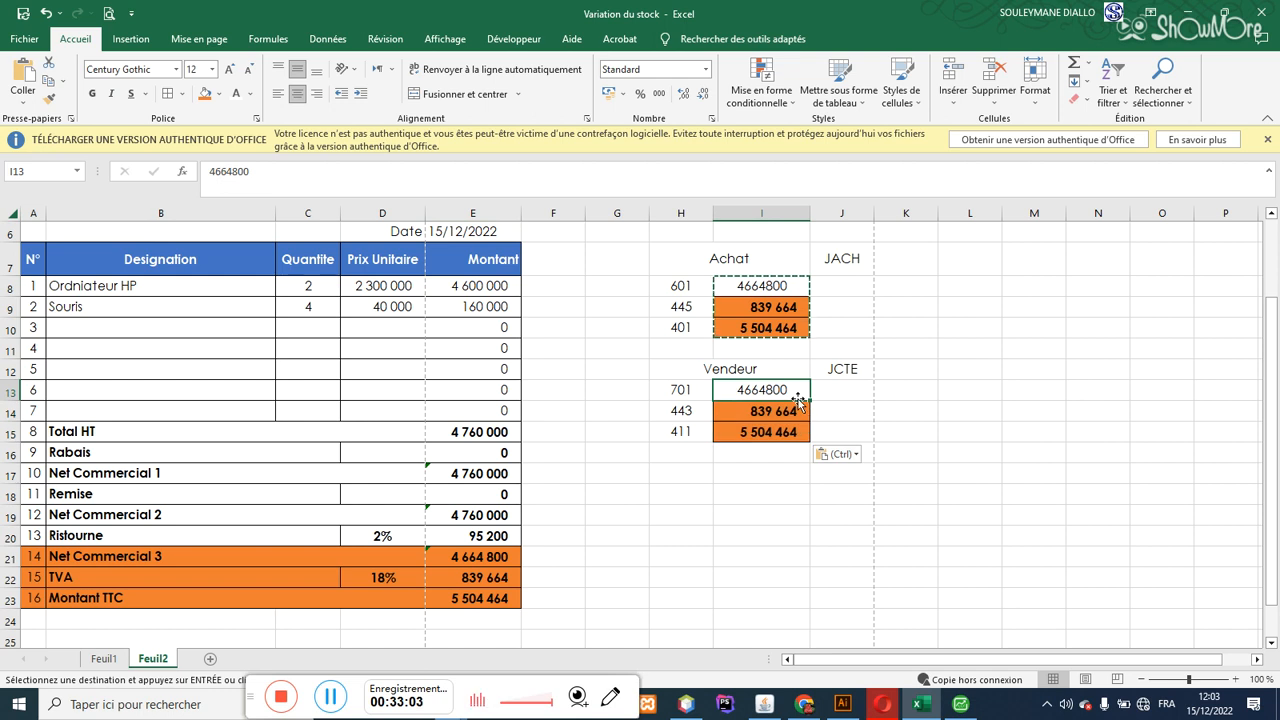
# Step: Format column I as Monétaire with zero decimals and no currency symbol
pyautogui.click(761, 213)
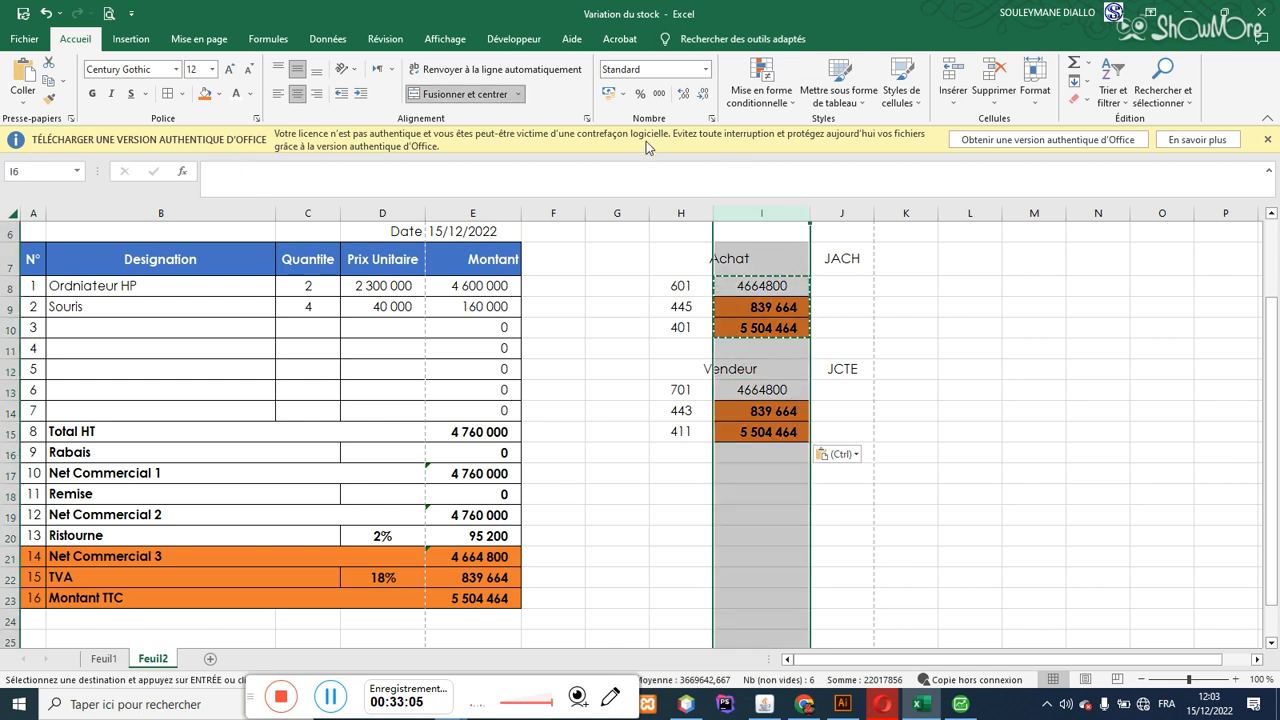
pyautogui.hotkey('ctrl', '1')
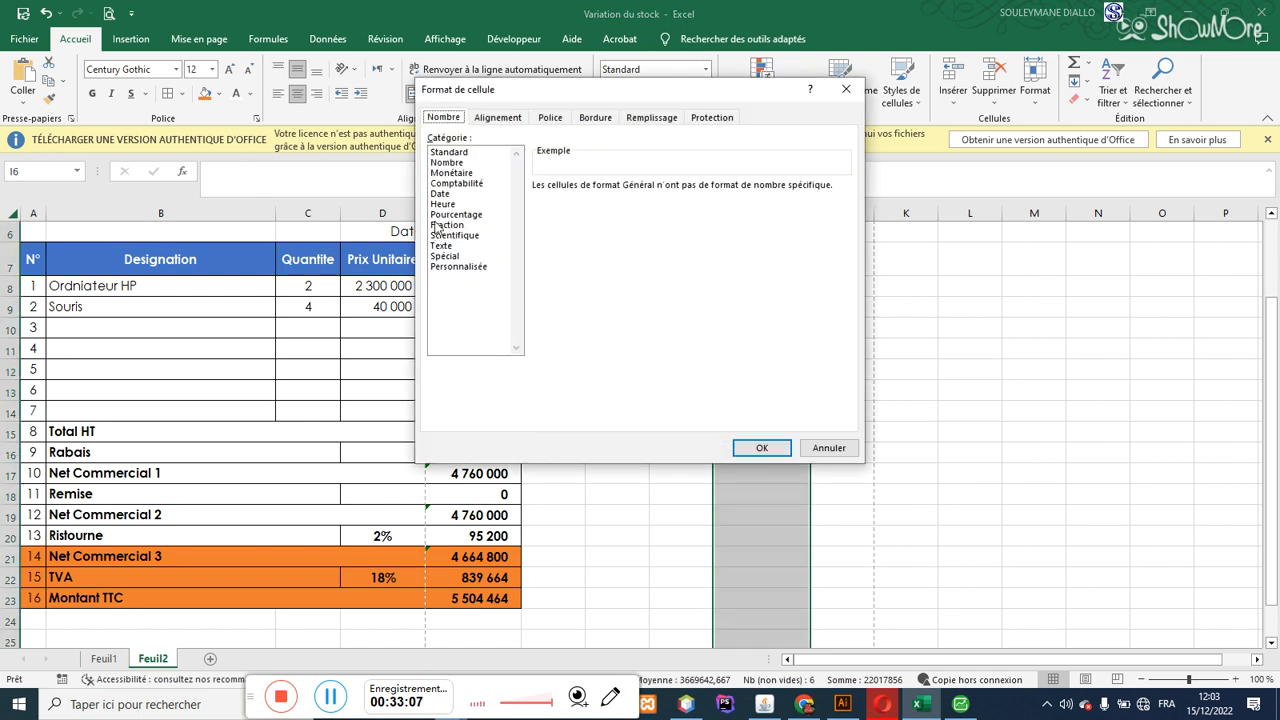
pyautogui.click(448, 174)
pyautogui.click(672, 191)
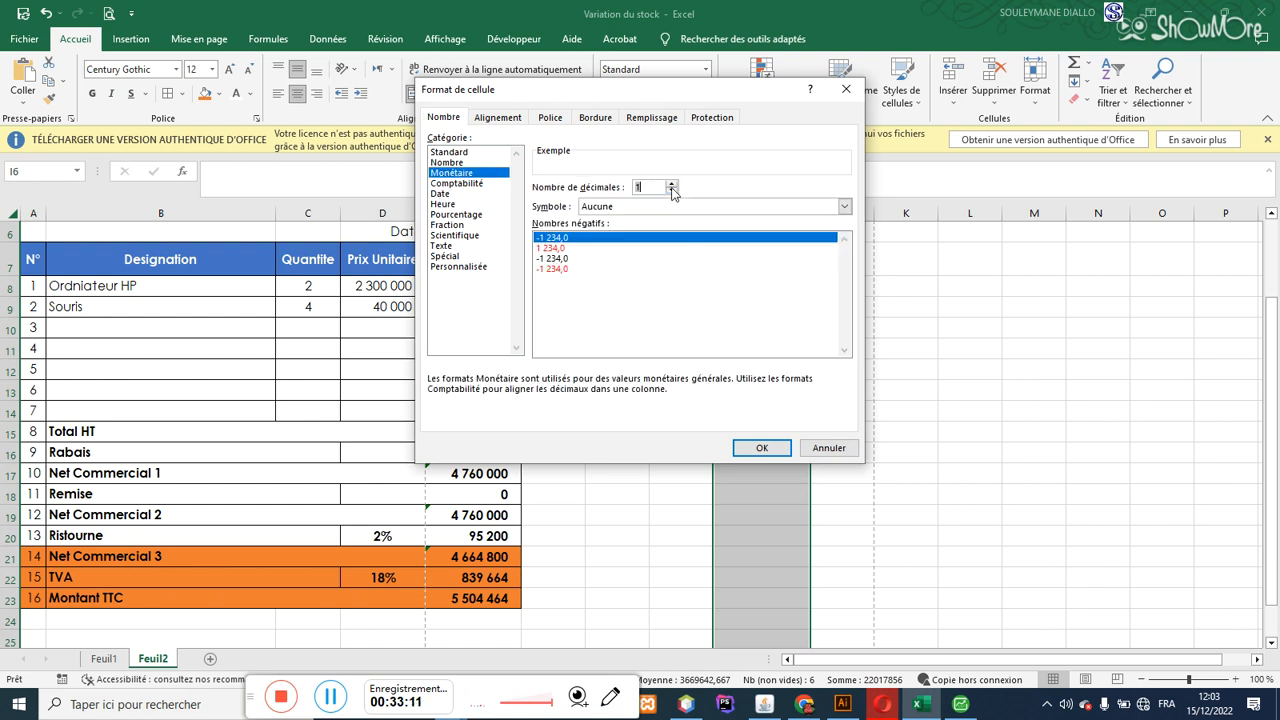
pyautogui.click(764, 447)
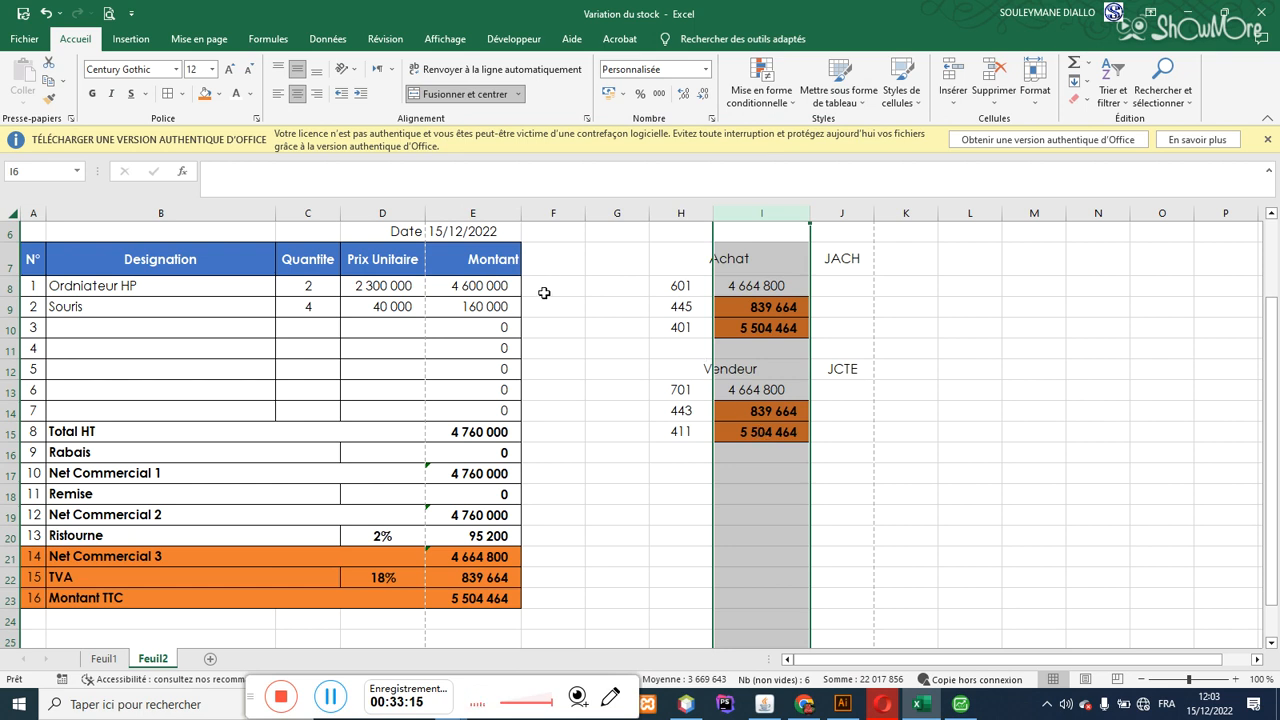
# Step: Review the invoice lines and the Achat and Vendeur entries at 120 % zoom, and look briefly at the tax rates in Sage 100 Comptabilité
pyautogui.click(361, 289)
pyautogui.moveTo(1275, 328); pyautogui.dragTo(1275, 250)
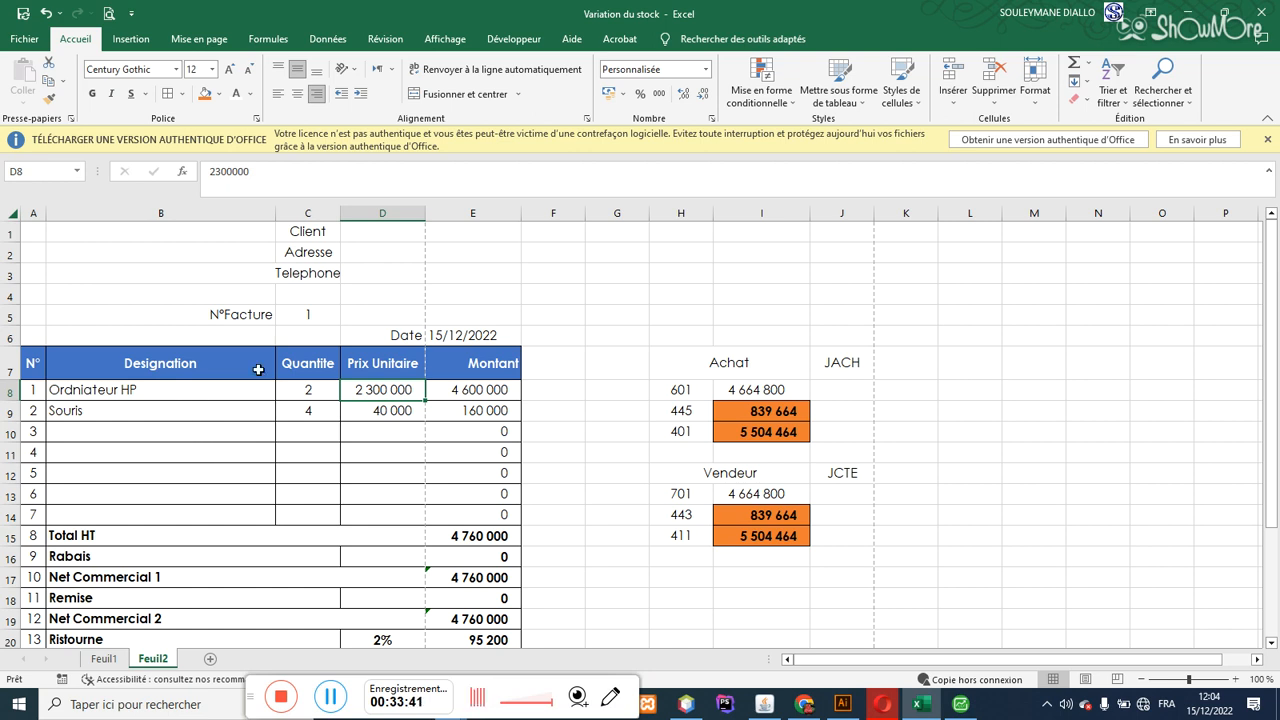
pyautogui.moveTo(758, 390); pyautogui.dragTo(760, 434)
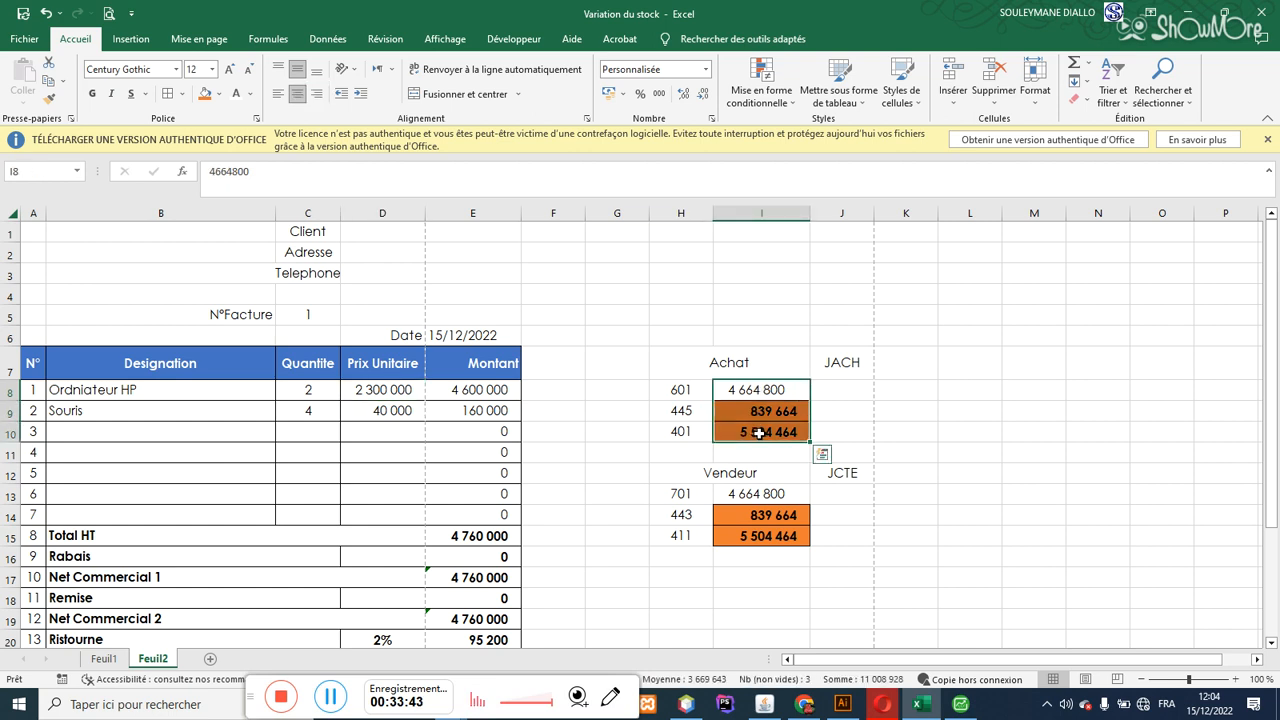
pyautogui.click(637, 500)
pyautogui.click(792, 386)
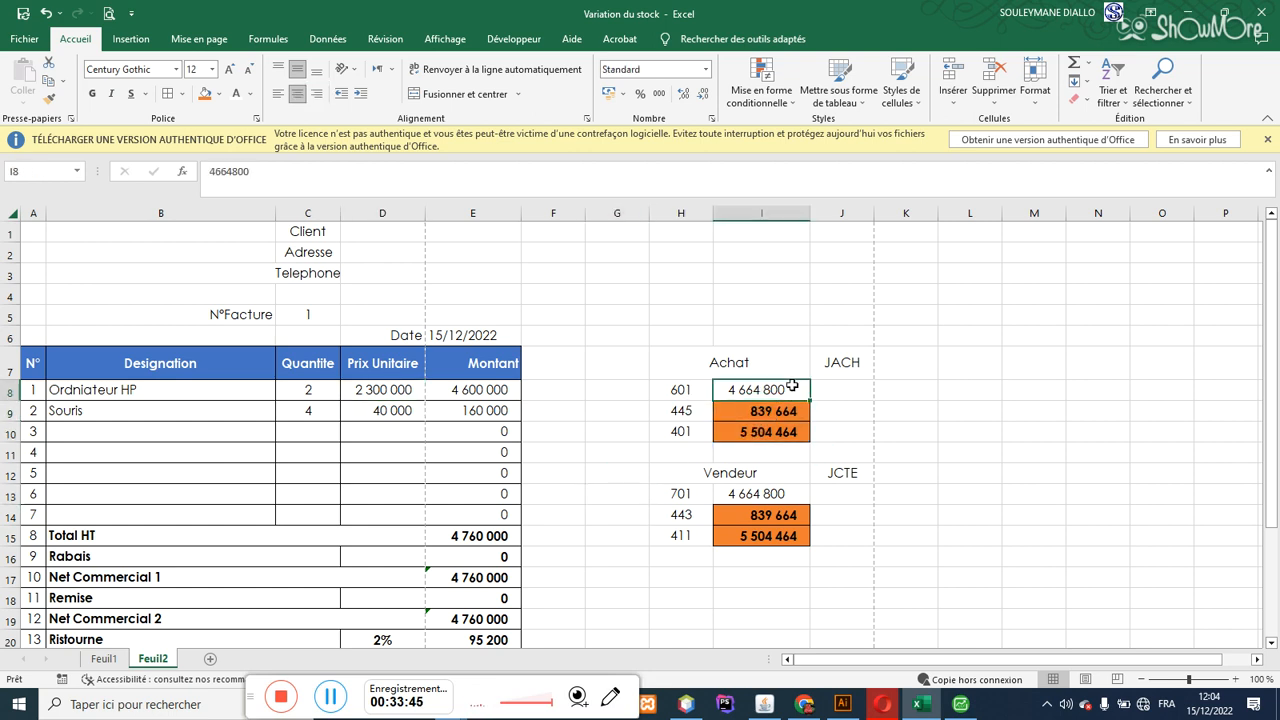
pyautogui.click(757, 440)
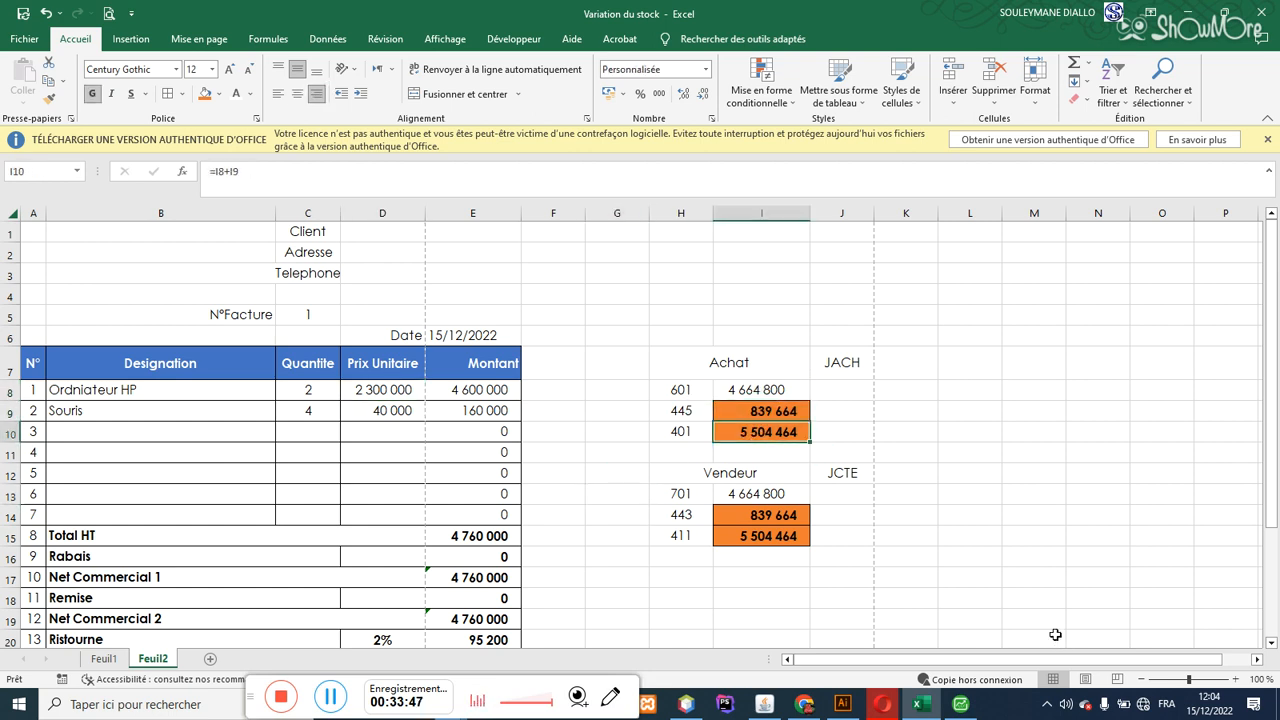
pyautogui.click(1237, 680)
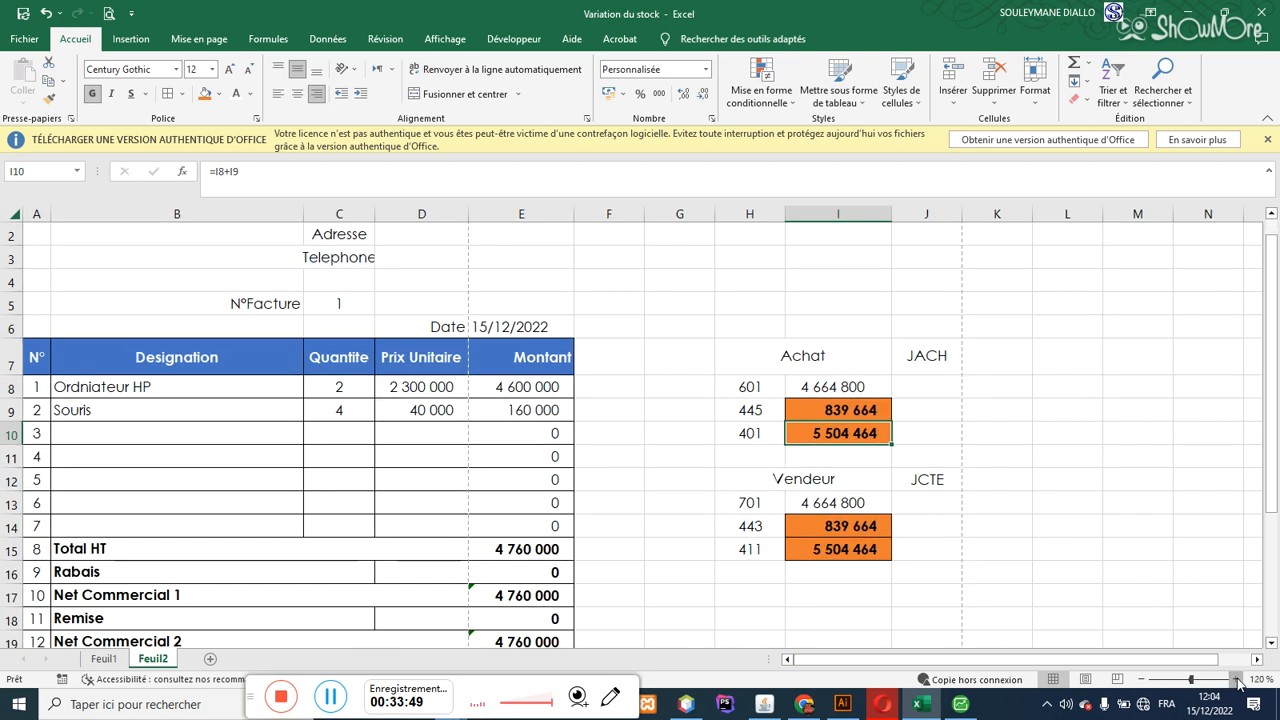
pyautogui.click(1237, 680)
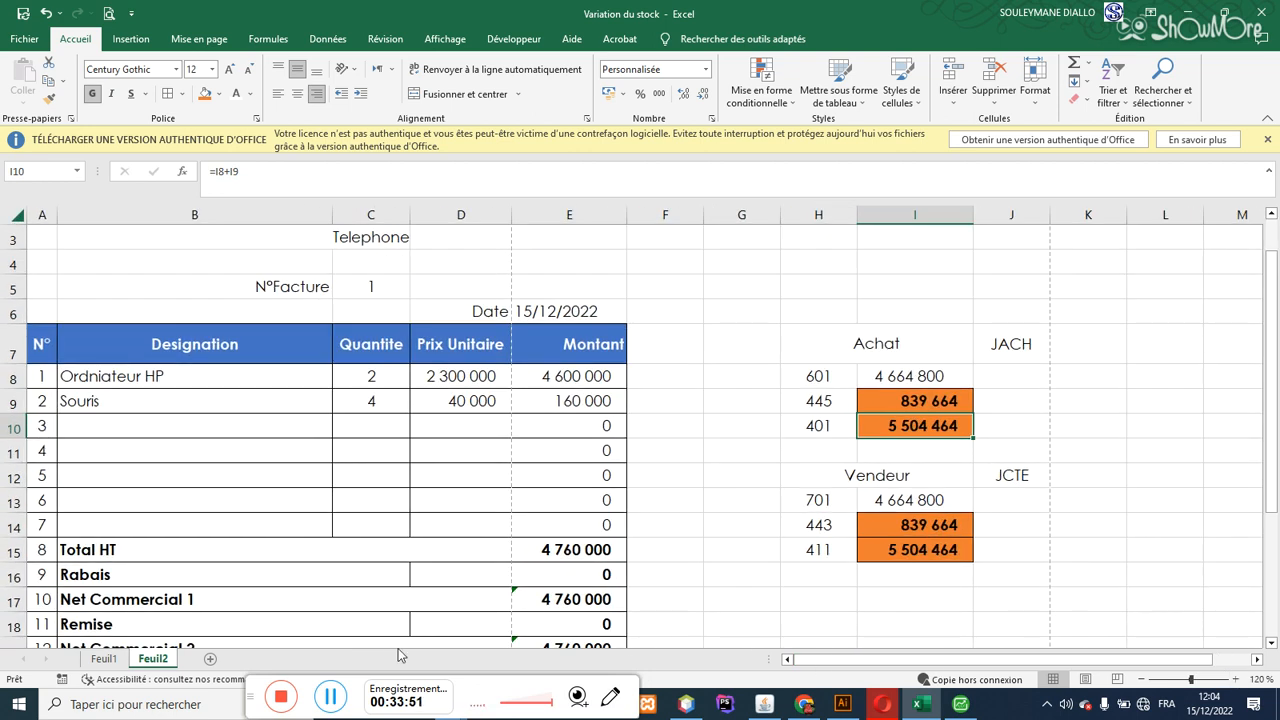
pyautogui.click(333, 699)
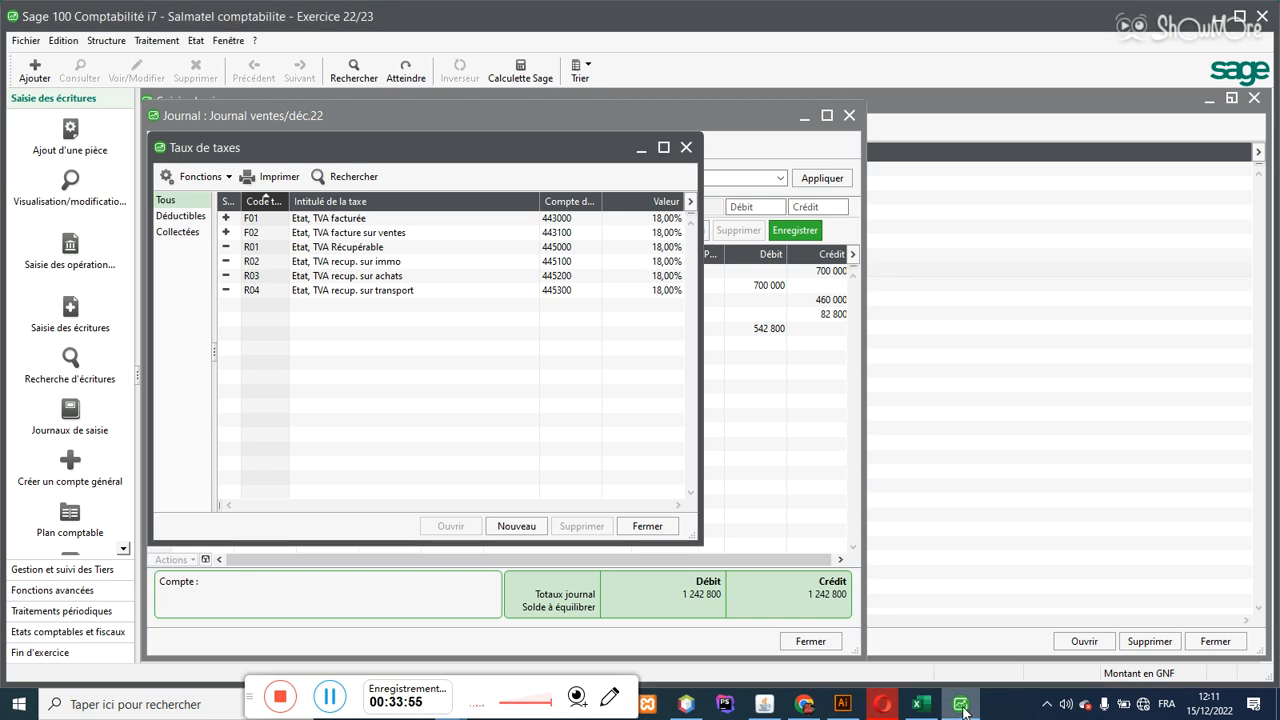
pyautogui.click(920, 704)
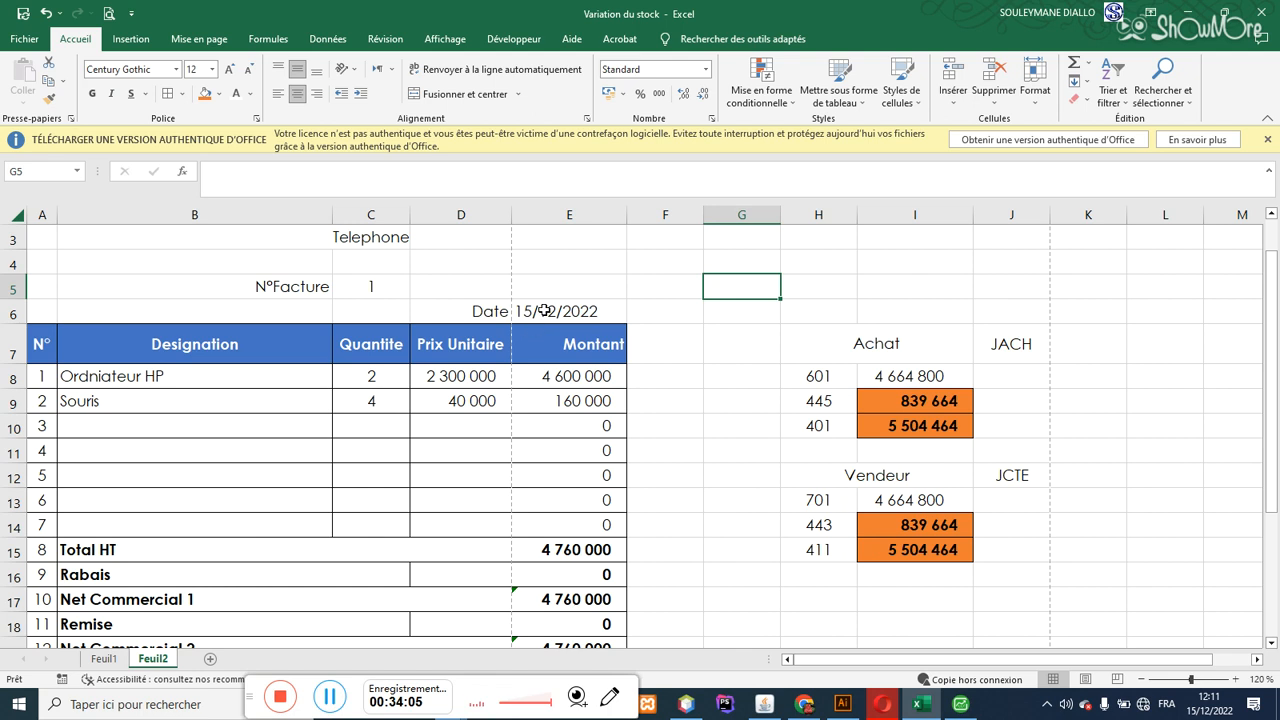
# Step: Narrow column D slightly so the invoice through the Montant column fits inside the page break
pyautogui.click(543, 311)
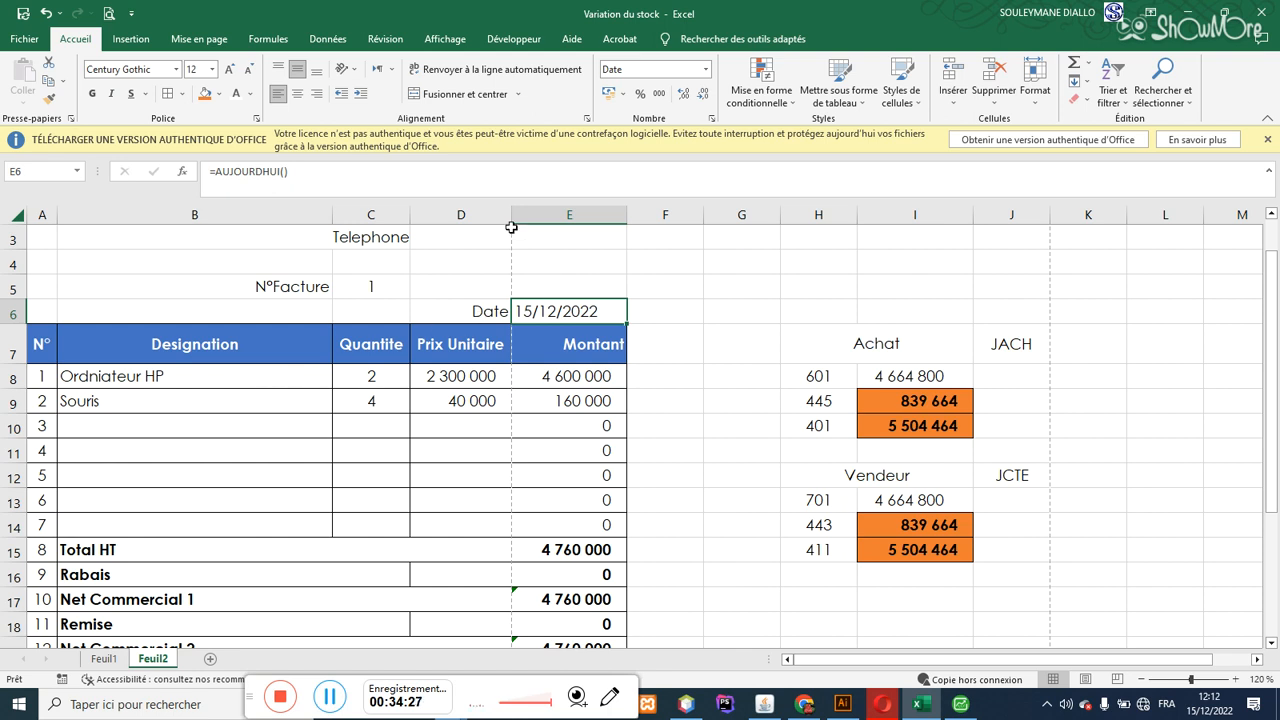
pyautogui.moveTo(512, 216); pyautogui.dragTo(502, 208)
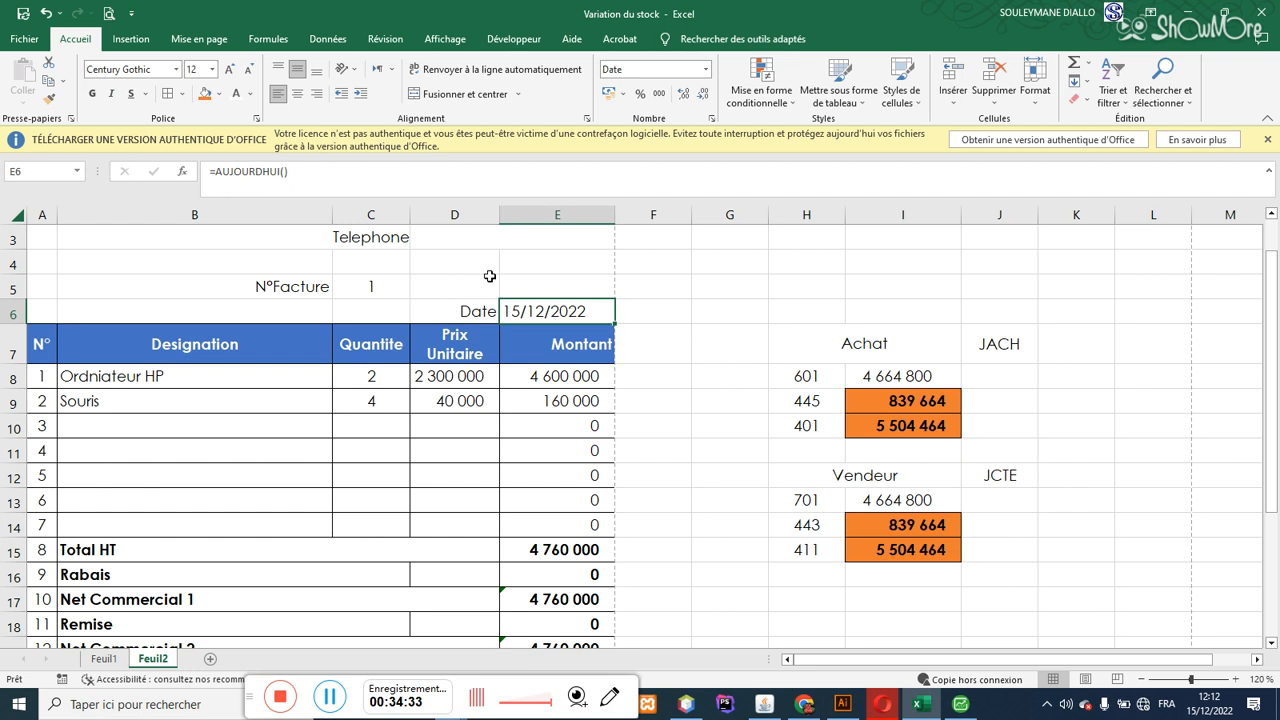
# Step: Examine the invoice's Montant formulas, the Ristourne rate and the Net Commercial 3 calculation alongside the purchase and sales entries
pyautogui.click(548, 349)
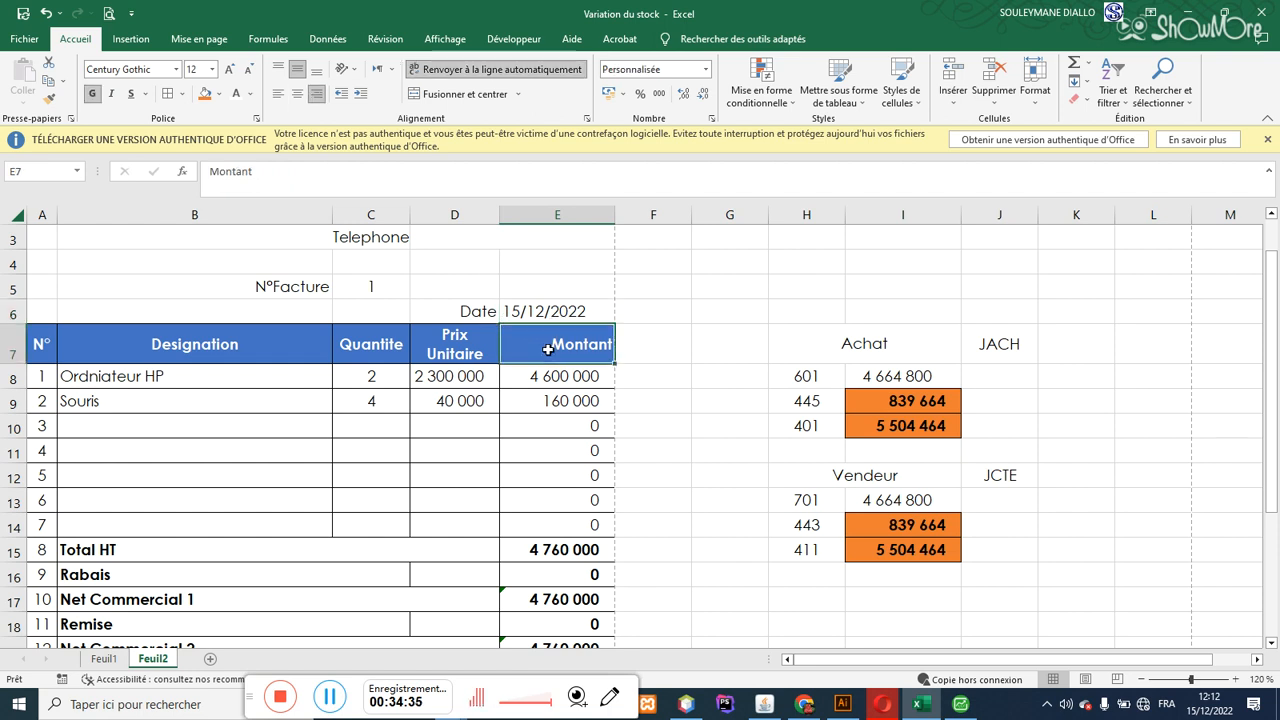
pyautogui.click(551, 379)
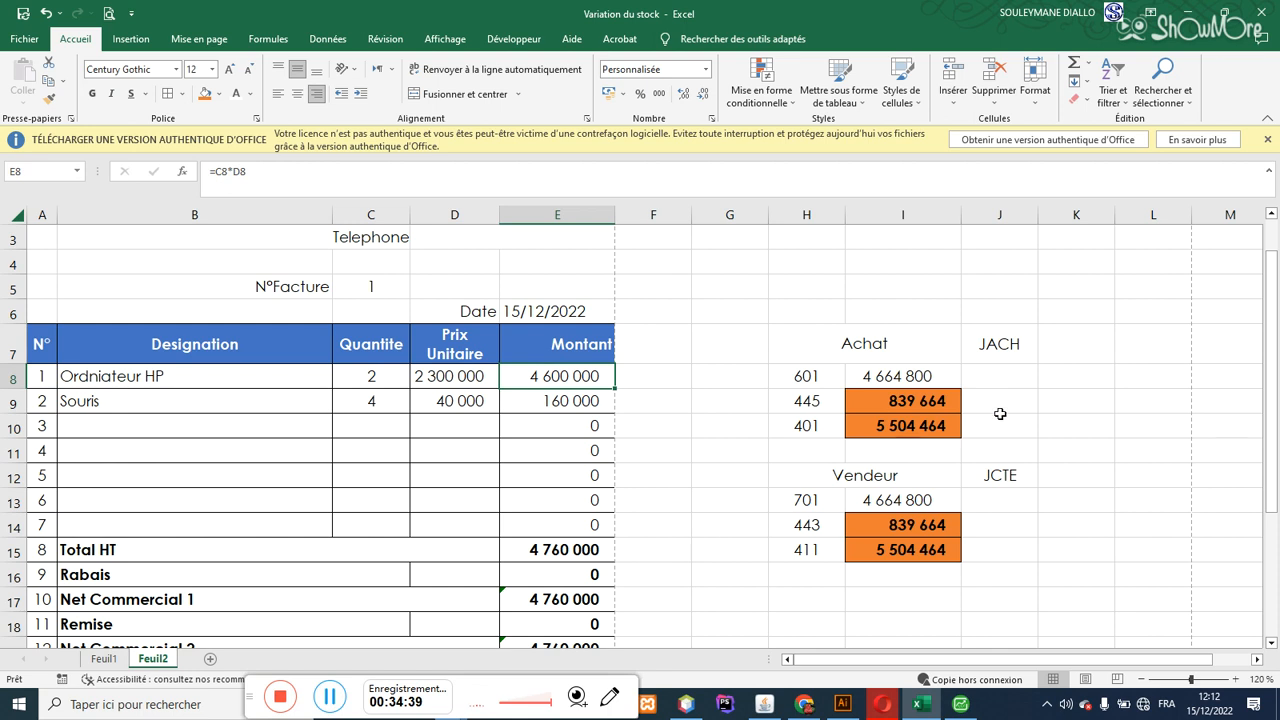
pyautogui.moveTo(1275, 326); pyautogui.dragTo(1277, 421)
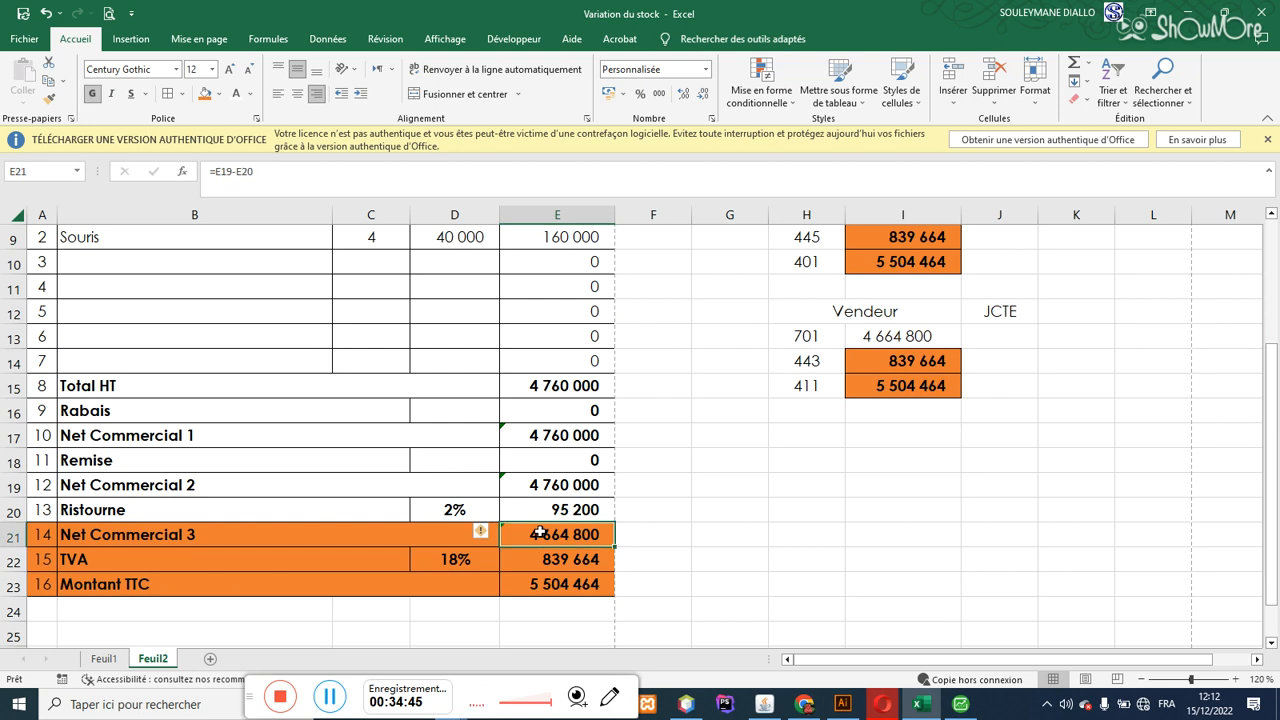
pyautogui.click(446, 510)
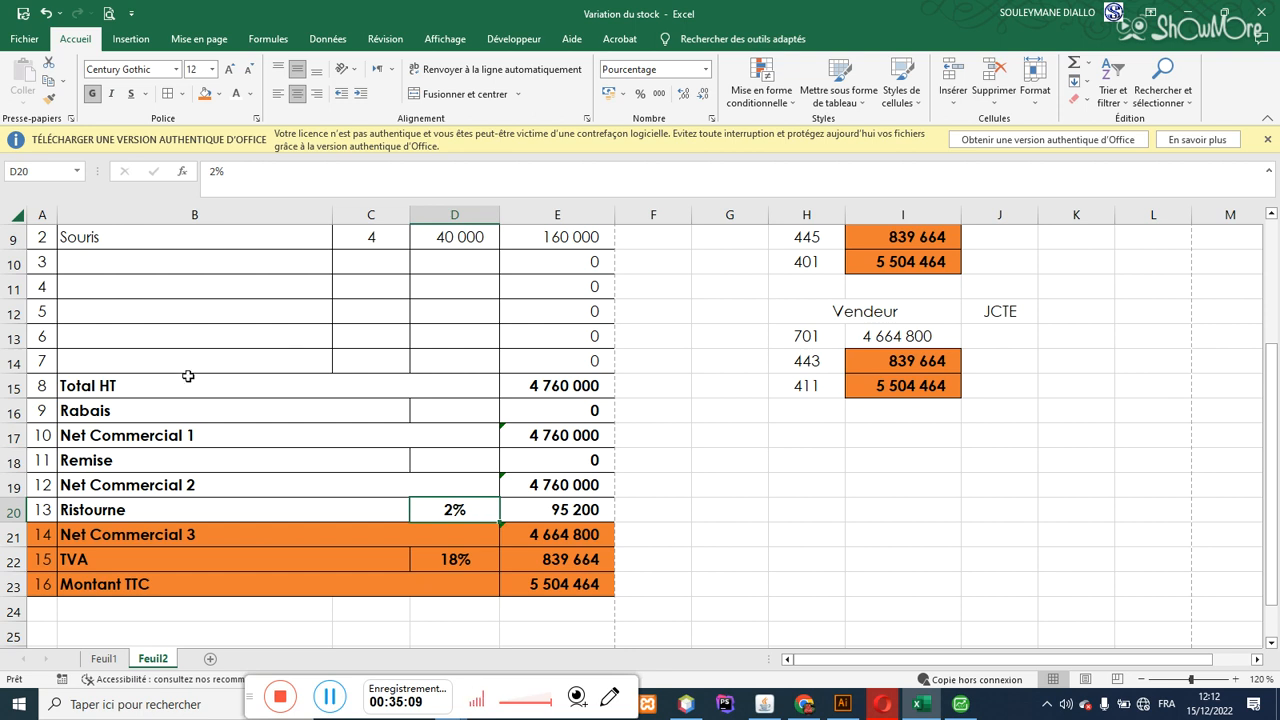
pyautogui.moveTo(1275, 399); pyautogui.dragTo(1250, 370)
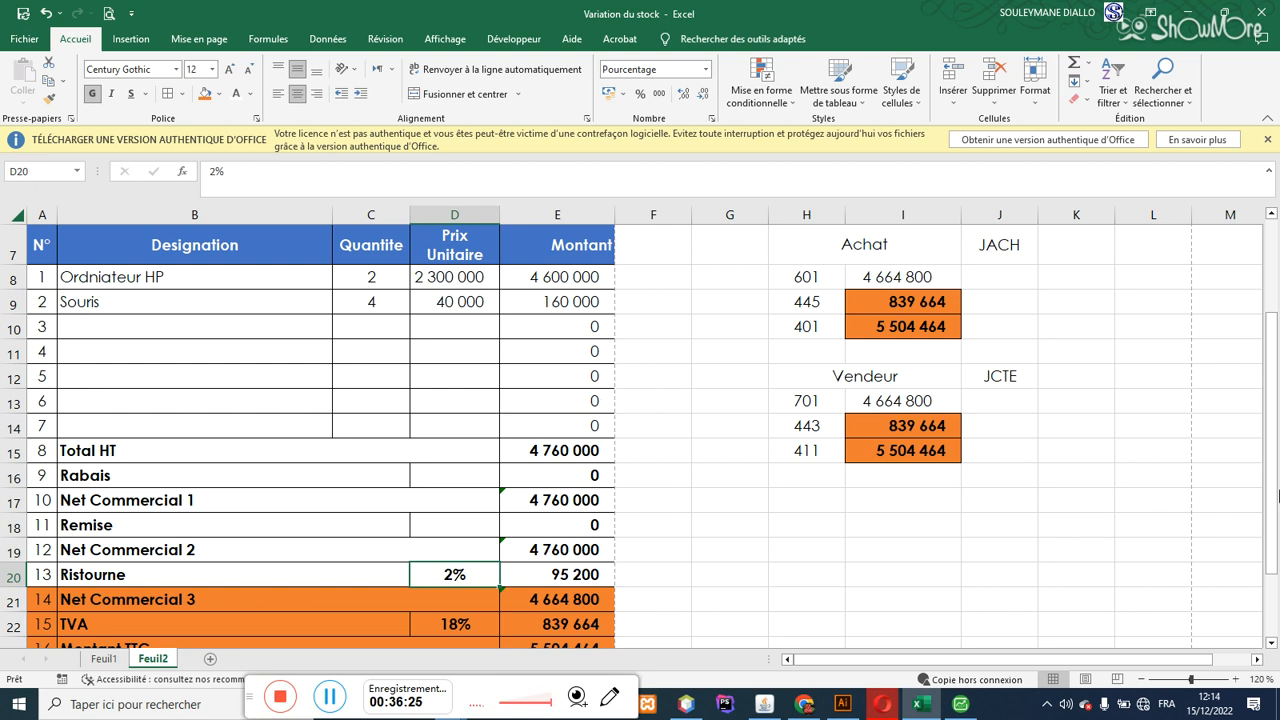
pyautogui.moveTo(1276, 488); pyautogui.dragTo(1274, 544)
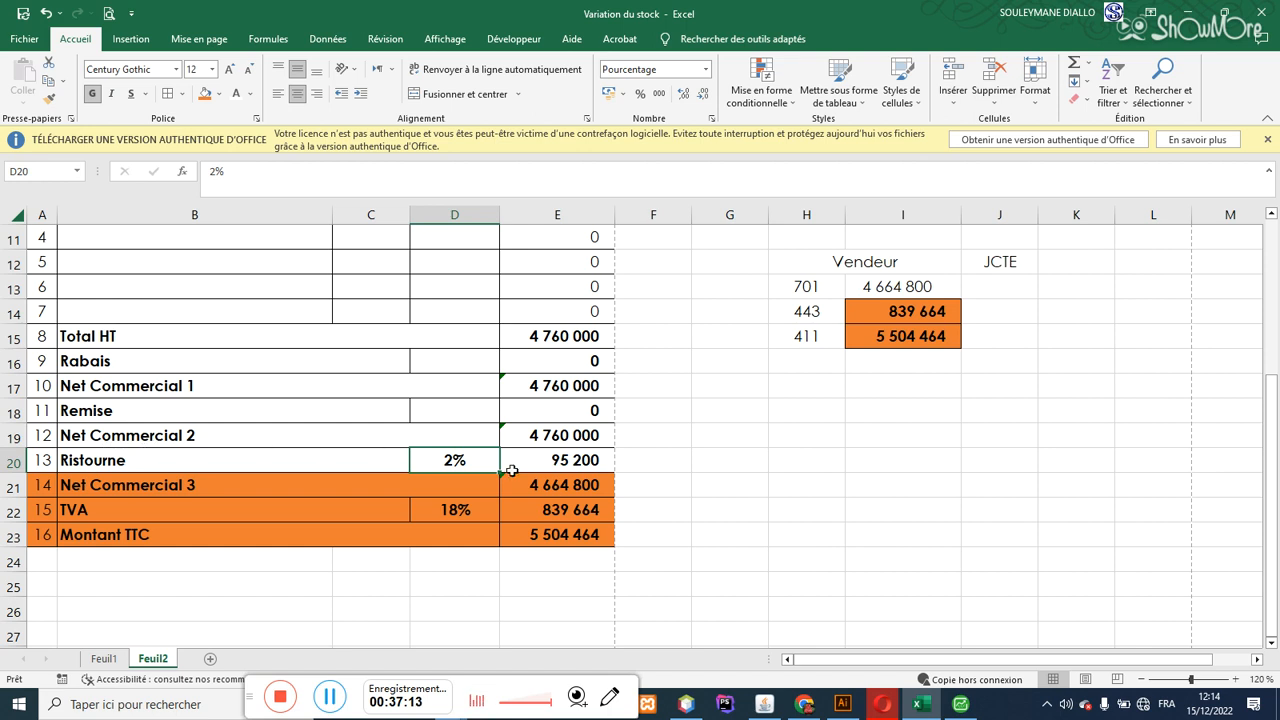
pyautogui.click(541, 480)
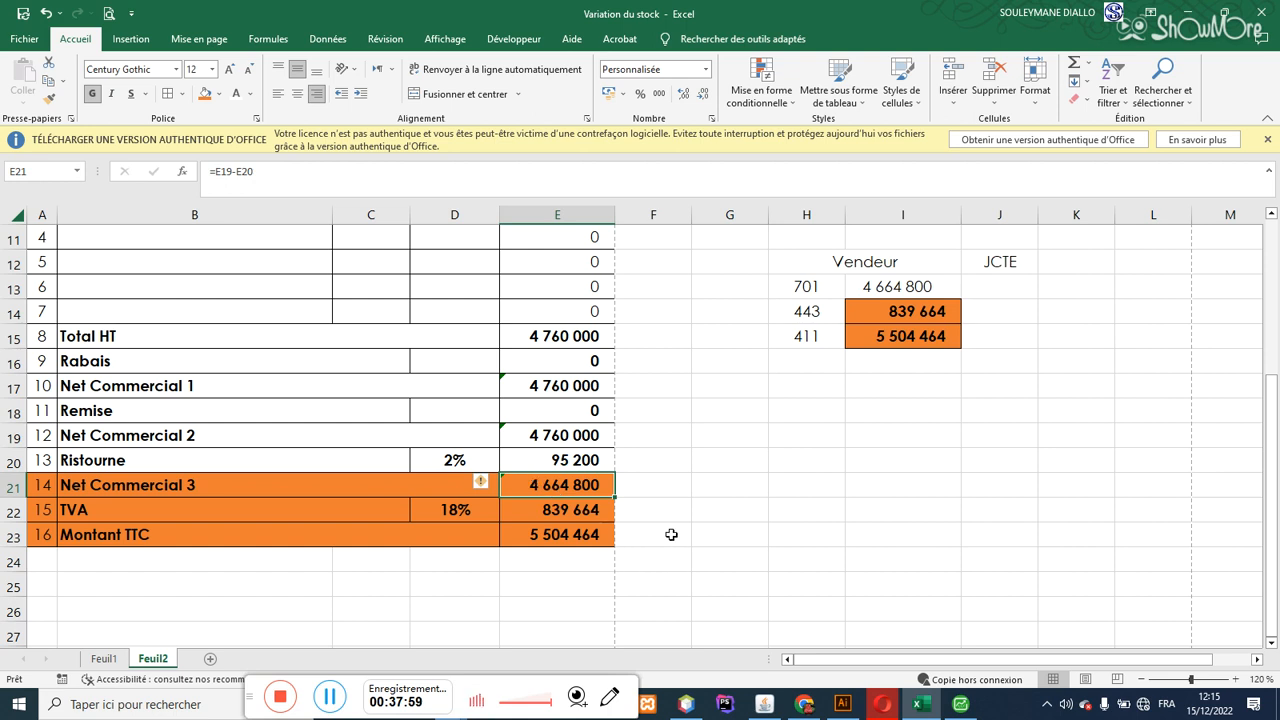
# Step: Add a new worksheet after Feuil2 and set the row height of the whole sheet to 20
pyautogui.click(211, 659)
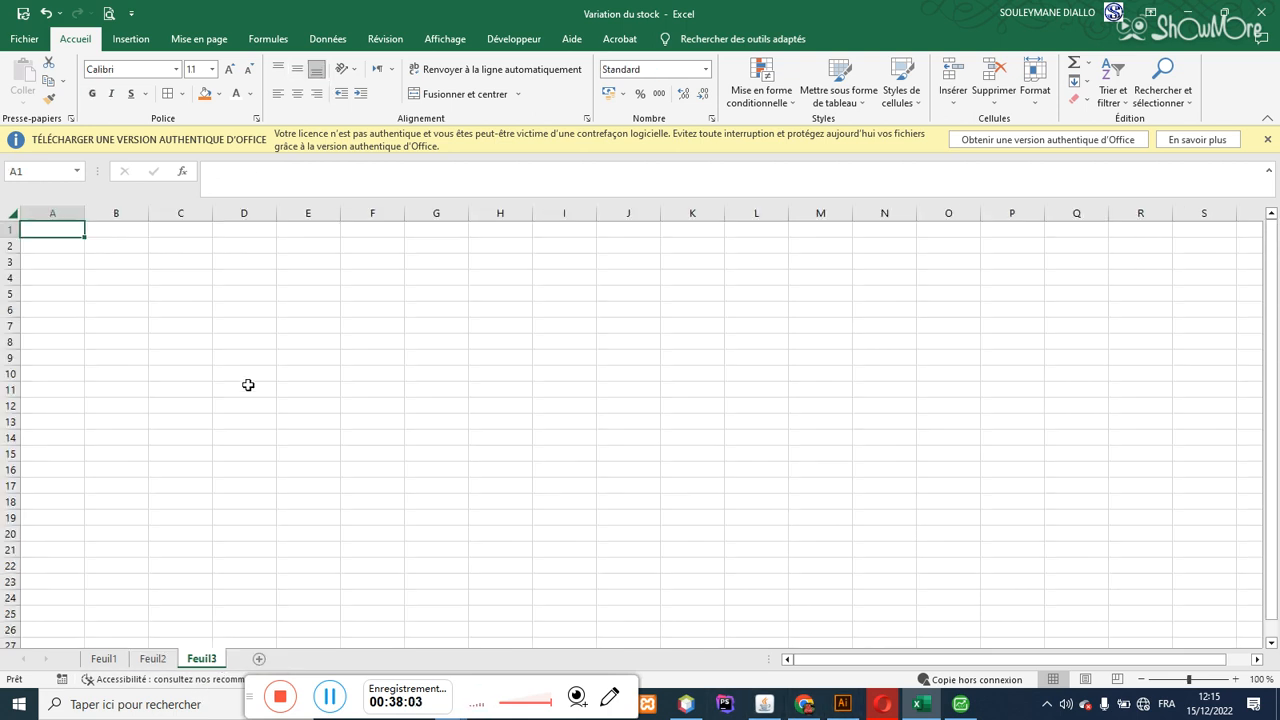
pyautogui.click(10, 218)
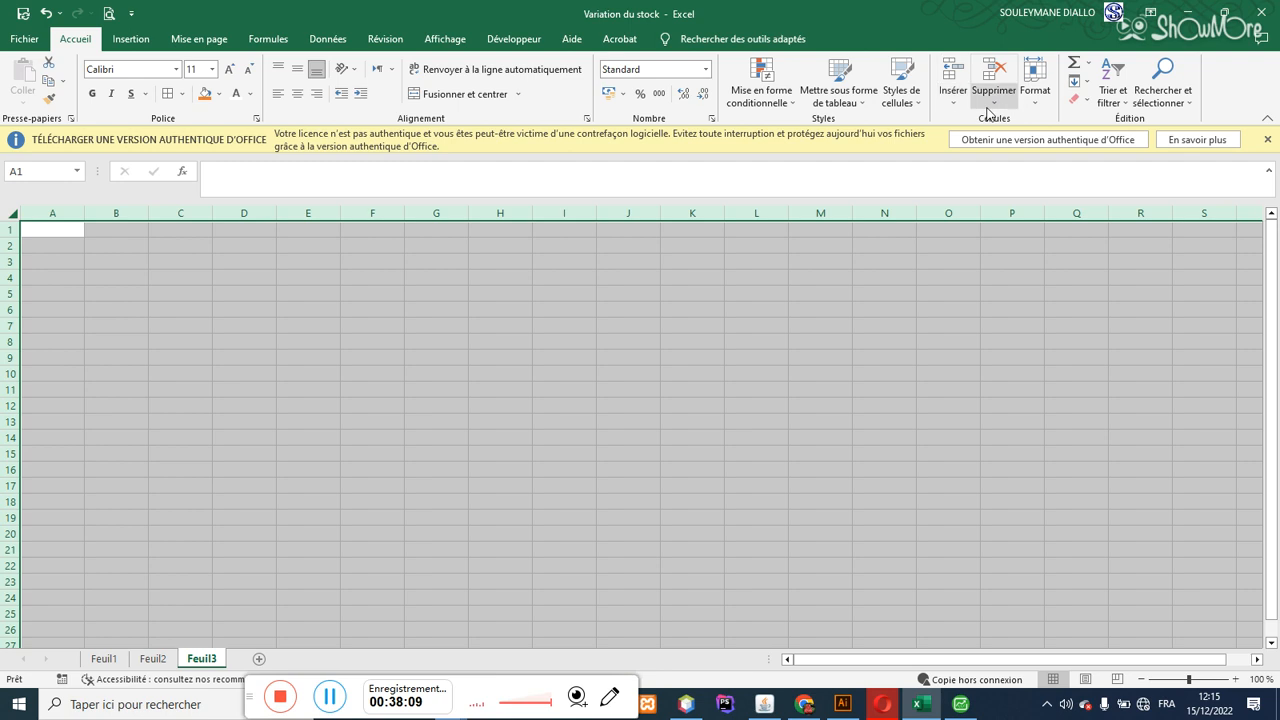
pyautogui.click(1035, 90)
pyautogui.click(1066, 134)
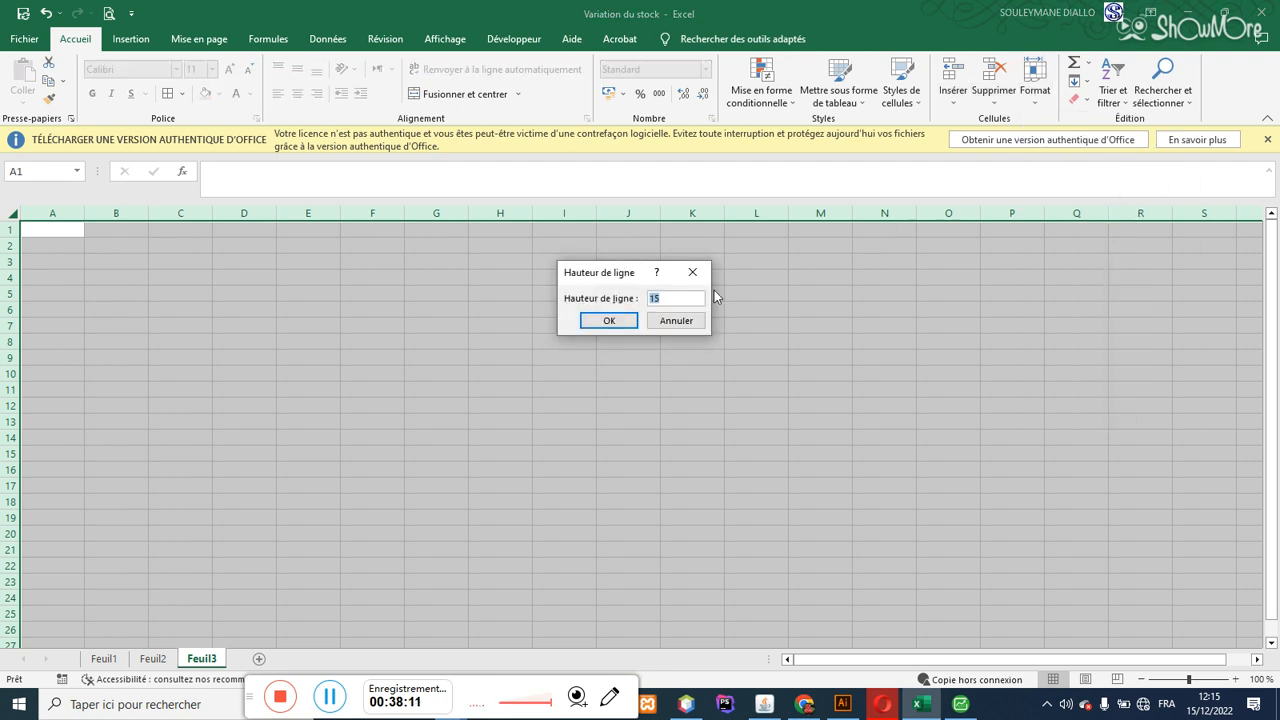
pyautogui.write('20')
pyautogui.press('Return')
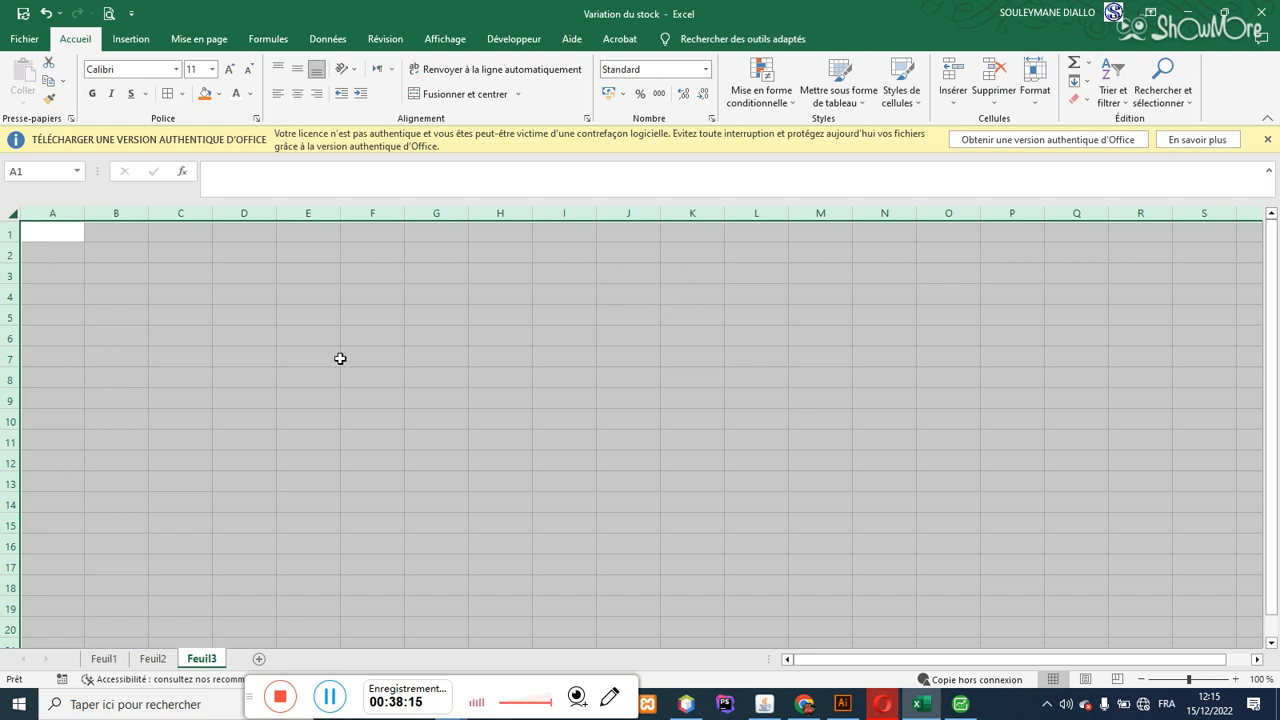
# Step: Merge and centre cells B3:C3 with middle vertical alignment and enter the heading "Actif"
pyautogui.moveTo(110, 272); pyautogui.dragTo(191, 272)
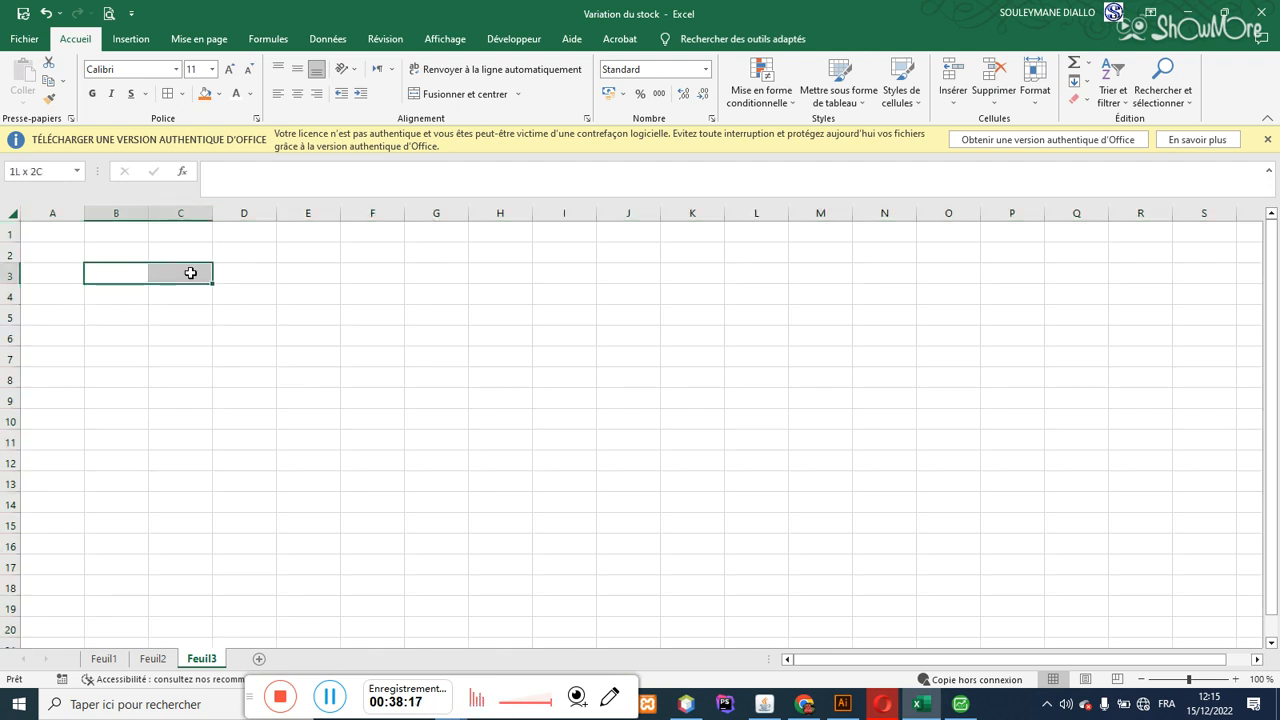
pyautogui.click(297, 93)
pyautogui.click(298, 70)
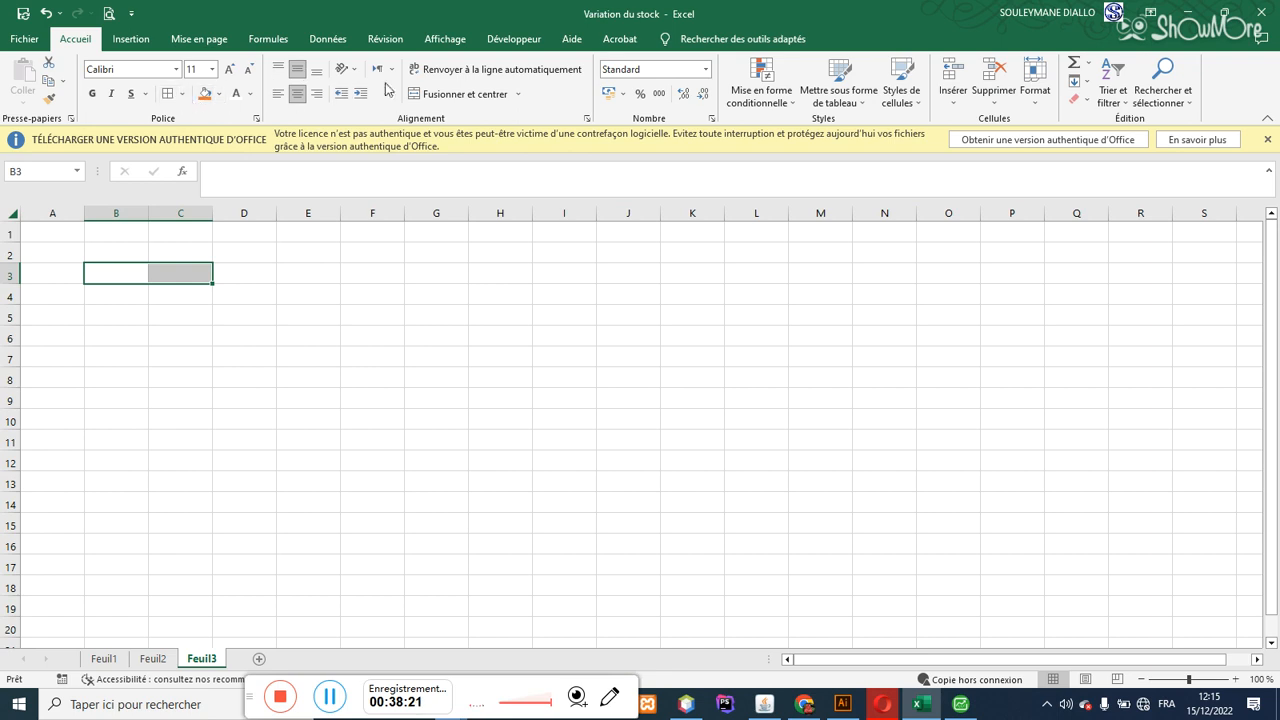
pyautogui.click(462, 94)
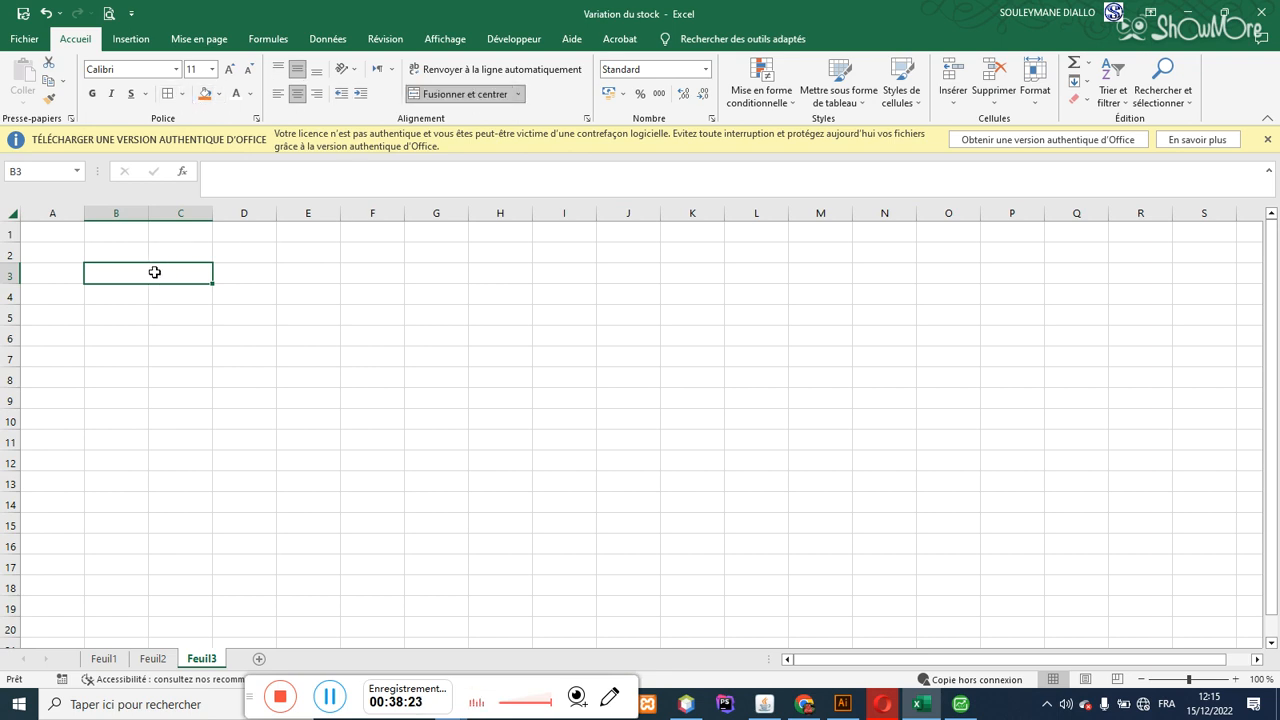
pyautogui.write('Actif')
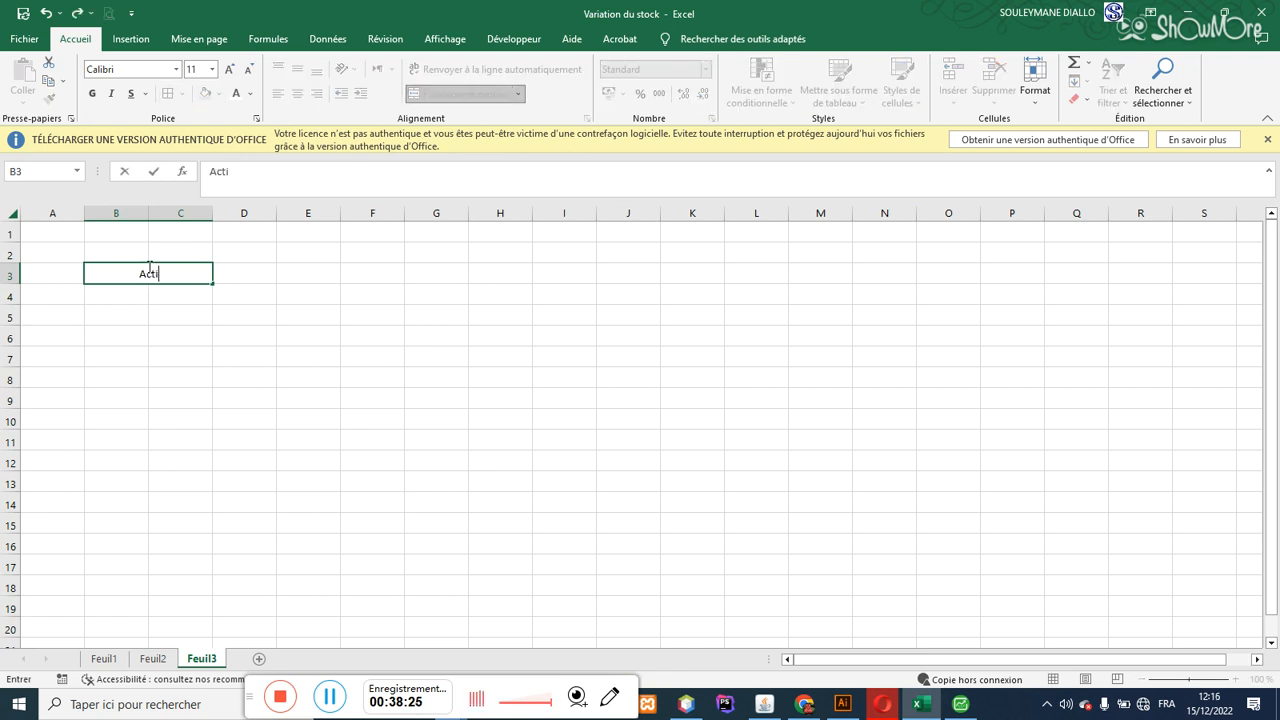
pyautogui.click(134, 291)
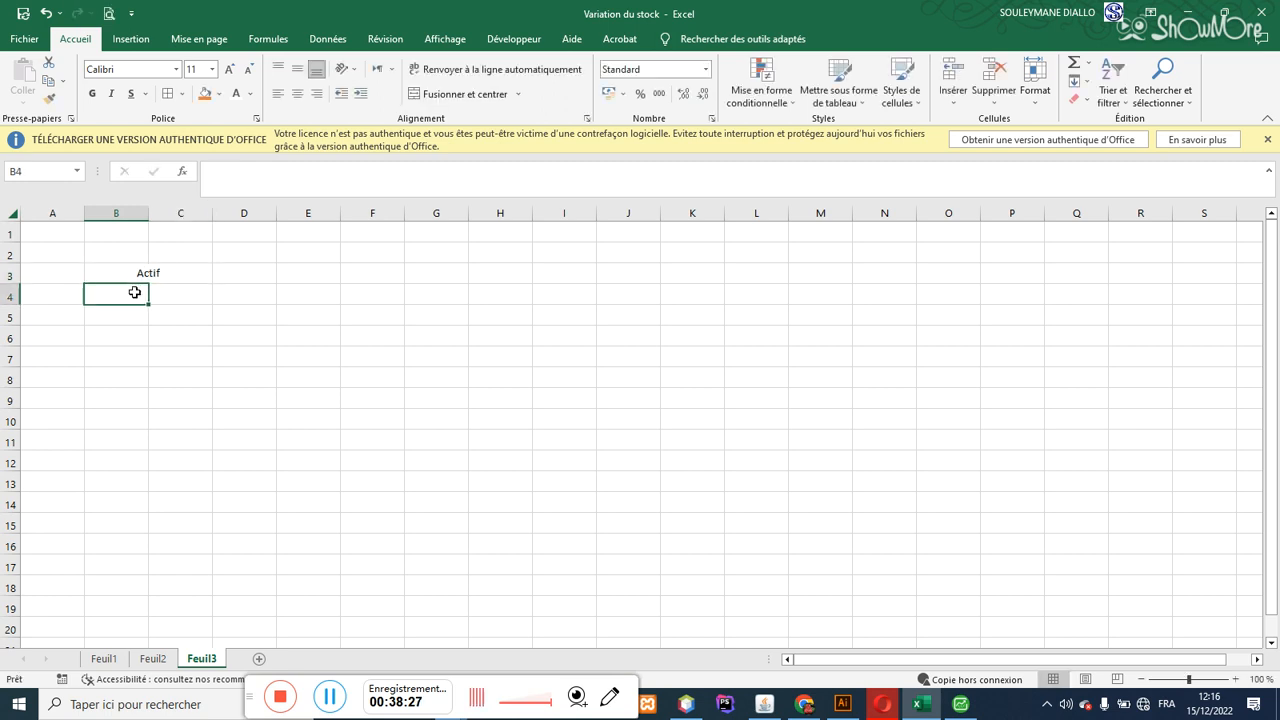
# Step: Enter "Debit +" in B4 and "Credit -" in C4 under the Actif heading
pyautogui.write('De')
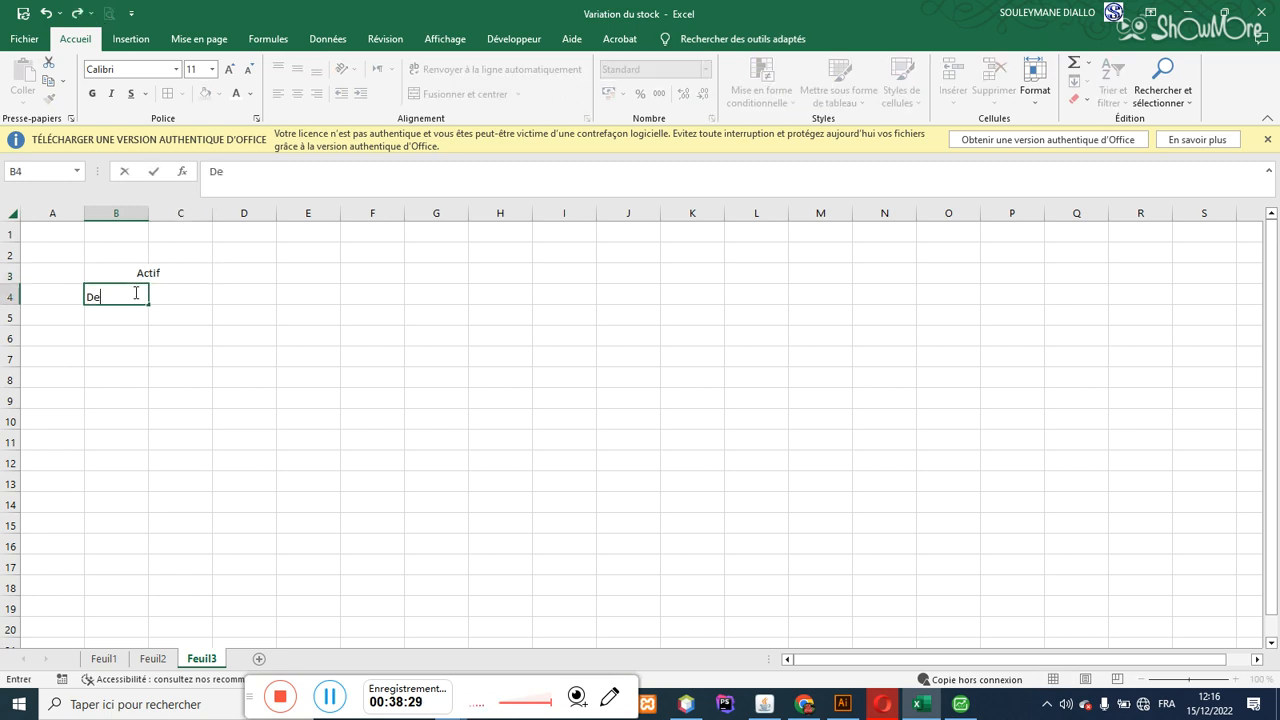
pyautogui.write('bit +')
pyautogui.press('Tab')
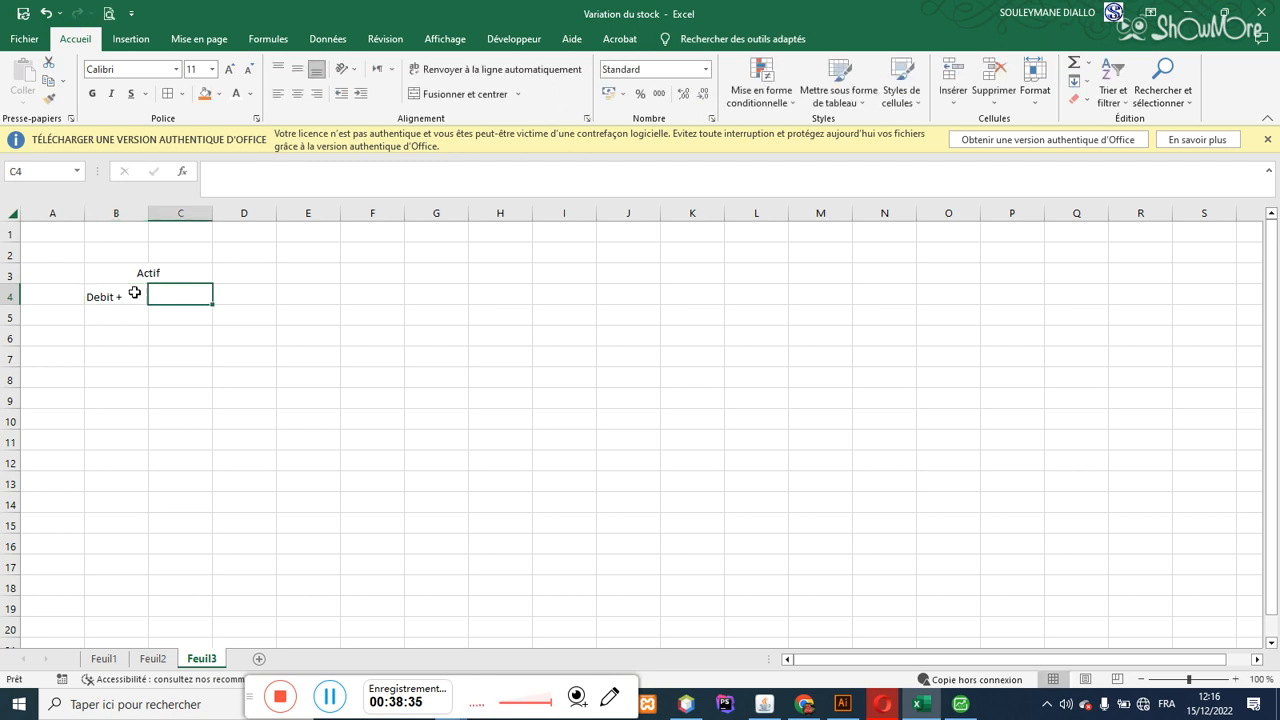
pyautogui.write('cREDIT')
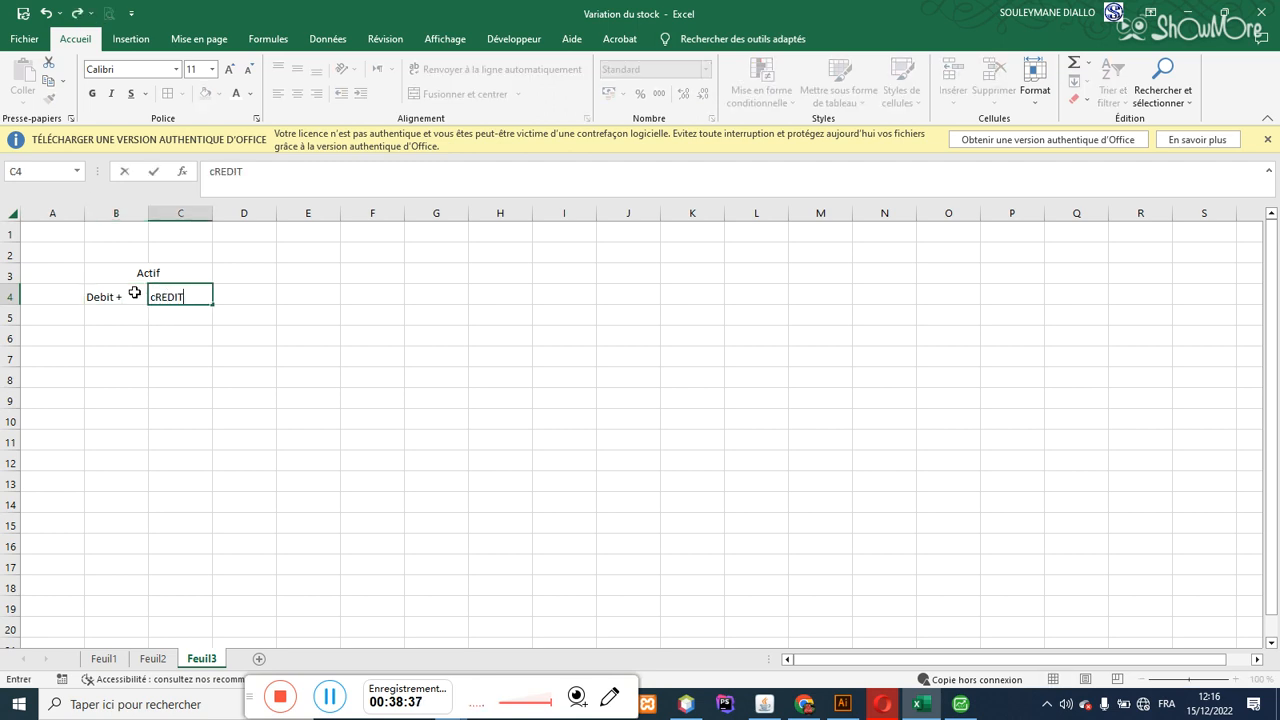
pyautogui.press('BackSpace')
pyautogui.press('BackSpace')
pyautogui.press('BackSpace')
pyautogui.press('BackSpace')
pyautogui.press('BackSpace')
pyautogui.press('BackSpace')
pyautogui.write('Credit -')
pyautogui.press('Return')
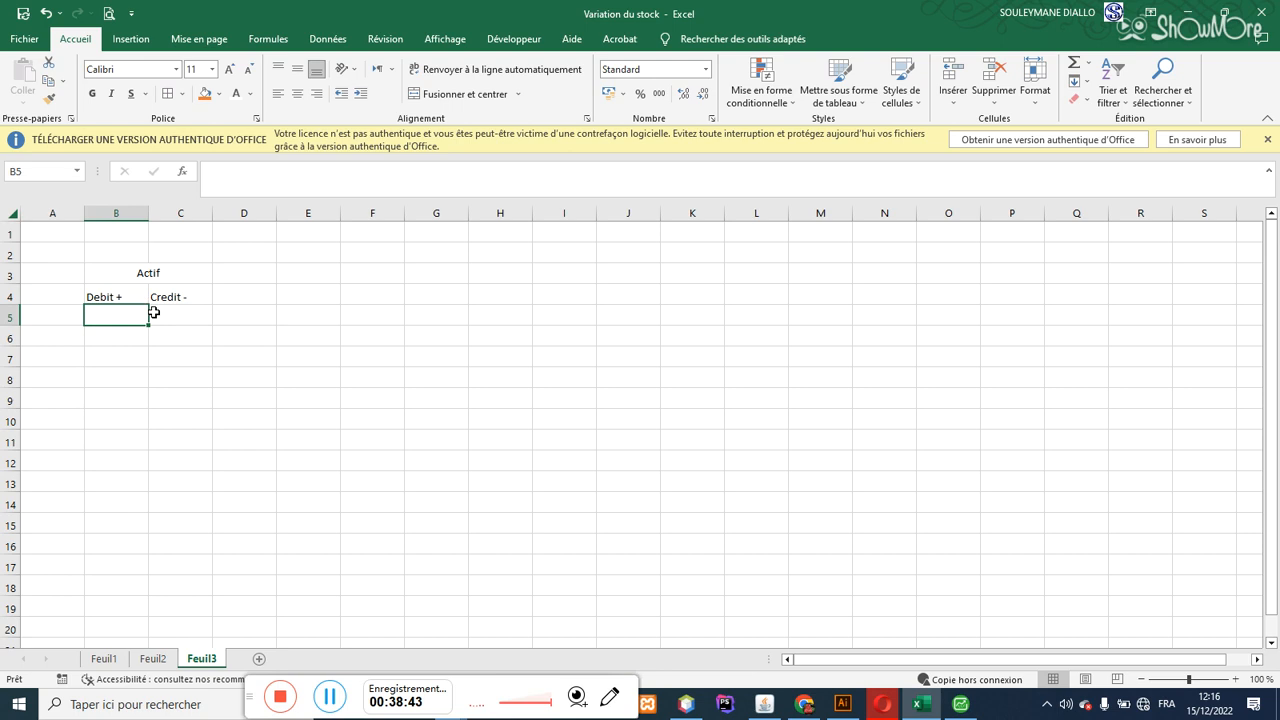
# Step: Copy the Actif block B3:C4 to E3 and change the copy's heading to "Passif"
pyautogui.click(152, 279)
pyautogui.moveTo(153, 282); pyautogui.dragTo(162, 296)
pyautogui.hotkey('ctrl', 'c')
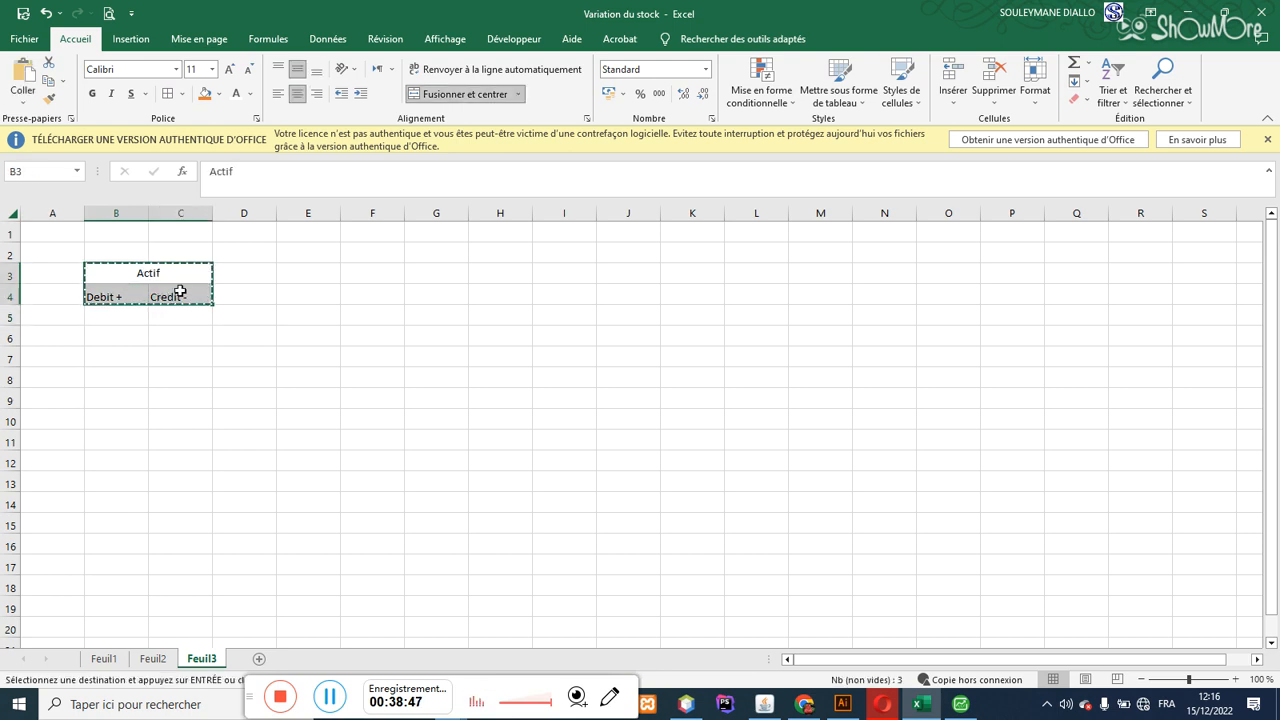
pyautogui.click(311, 274)
pyautogui.hotkey('ctrl', 'v')
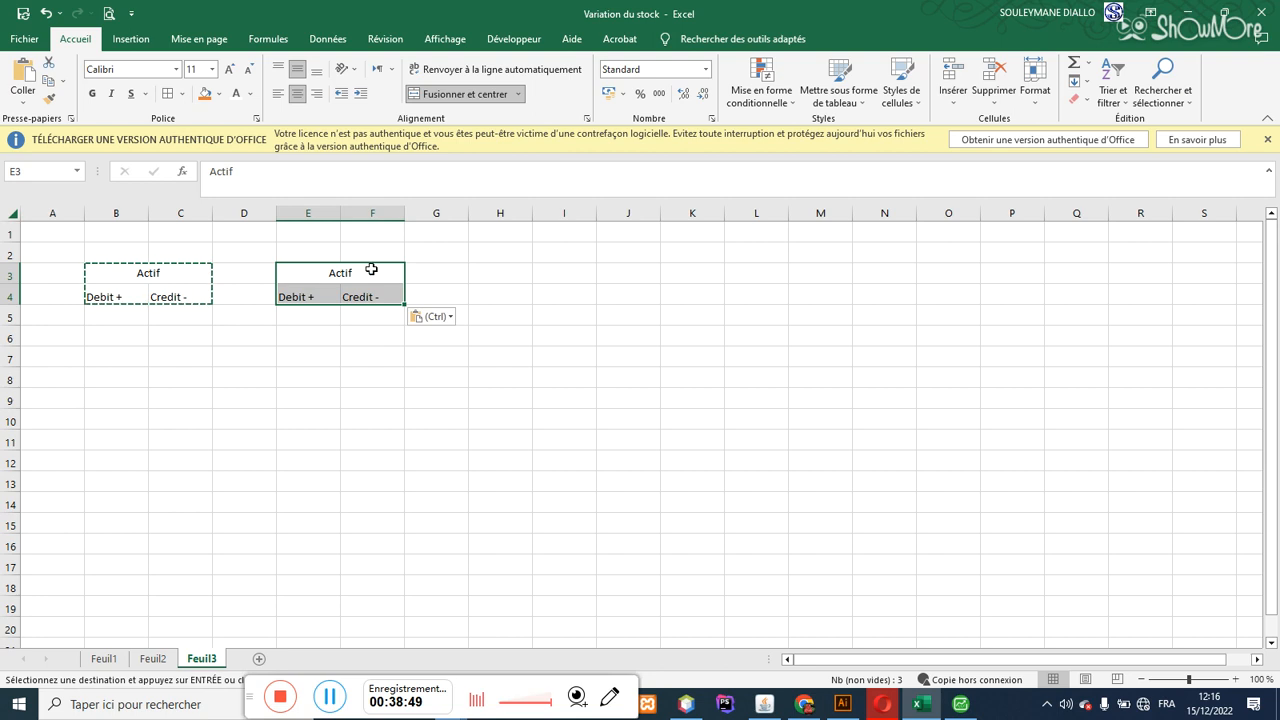
pyautogui.doubleClick(368, 272)
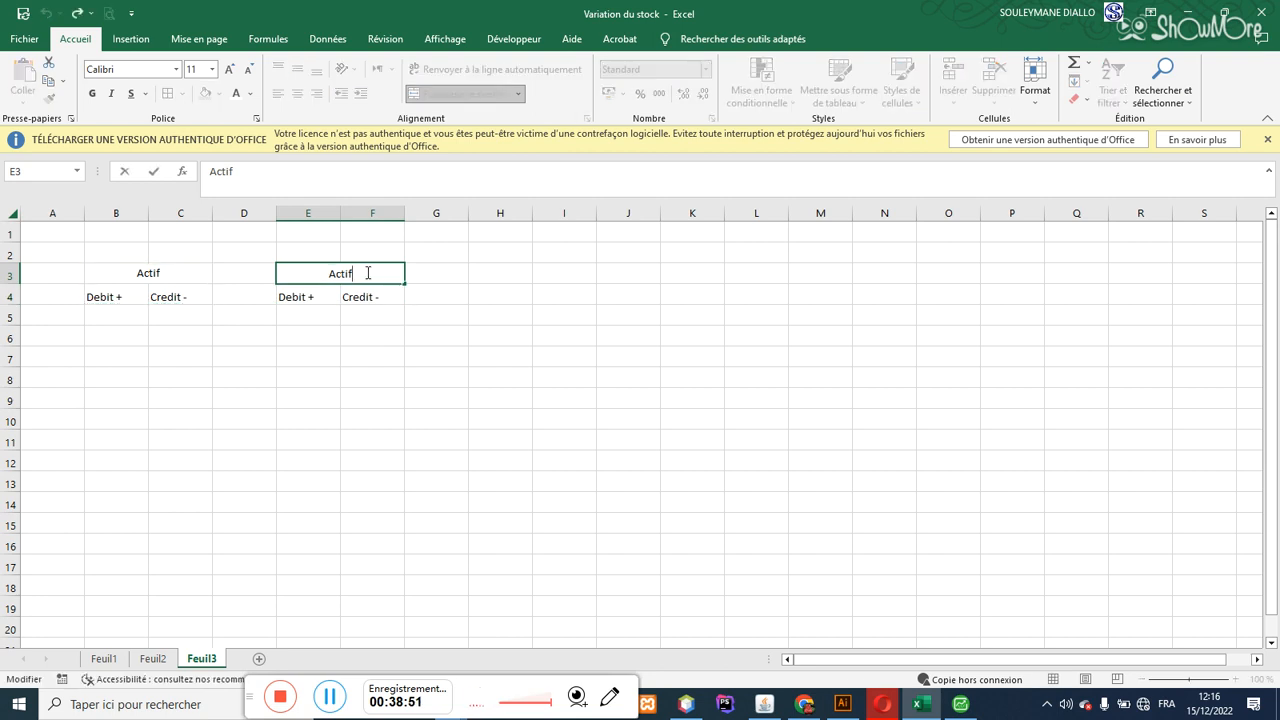
pyautogui.press('BackSpace')
pyautogui.press('BackSpace')
pyautogui.press('BackSpace')
pyautogui.press('BackSpace')
pyautogui.press('BackSpace')
pyautogui.write('Passif')
pyautogui.click(134, 376)
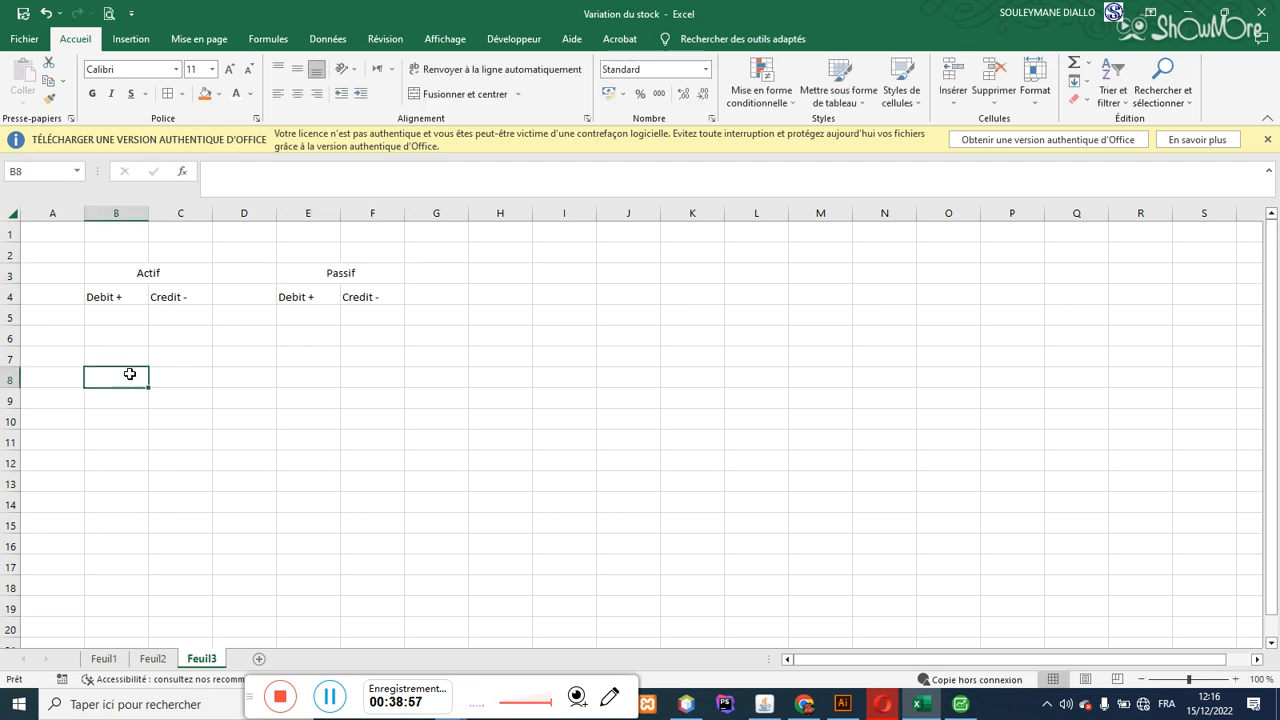
# Step: Copy the Actif block B3:C4 to B8 and change the copy's heading to "Charge"
pyautogui.moveTo(118, 282); pyautogui.dragTo(145, 294)
pyautogui.hotkey('ctrl', 'c')
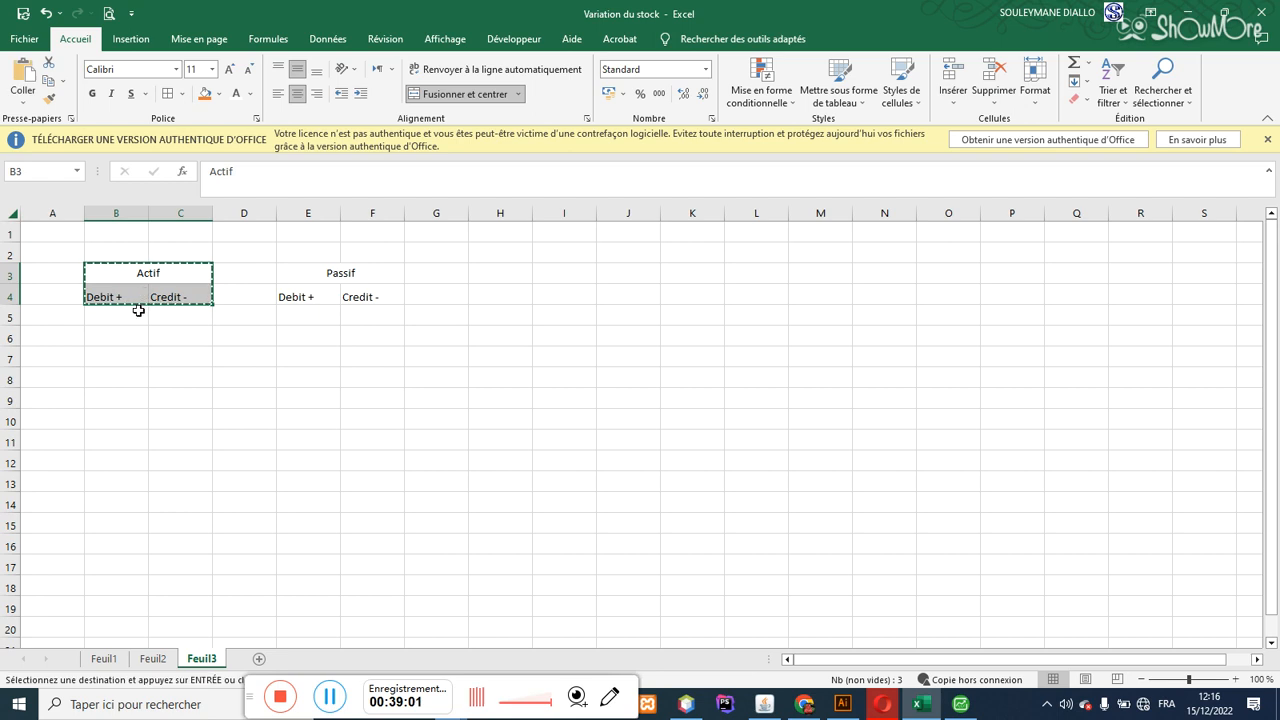
pyautogui.click(123, 374)
pyautogui.hotkey('ctrl', 'v')
pyautogui.doubleClick(167, 377)
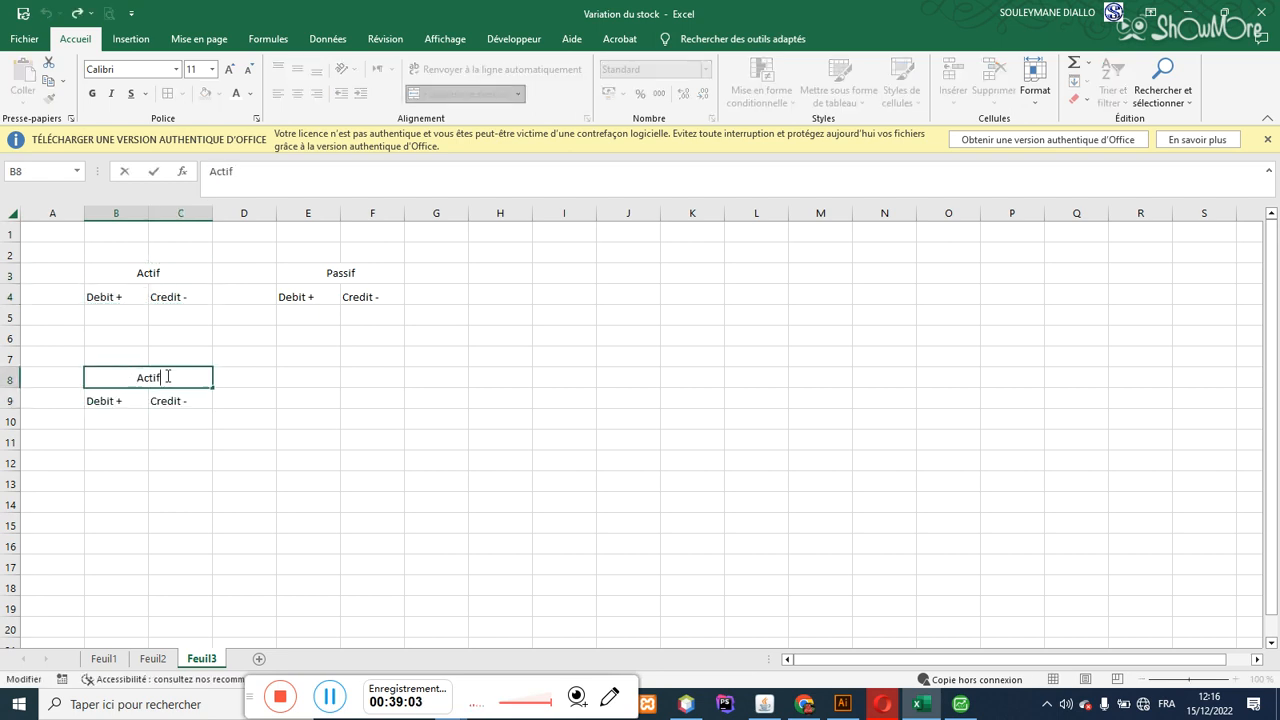
pyautogui.press('BackSpace')
pyautogui.press('BackSpace')
pyautogui.press('BackSpace')
pyautogui.press('BackSpace')
pyautogui.press('BackSpace')
pyautogui.write('Charge')
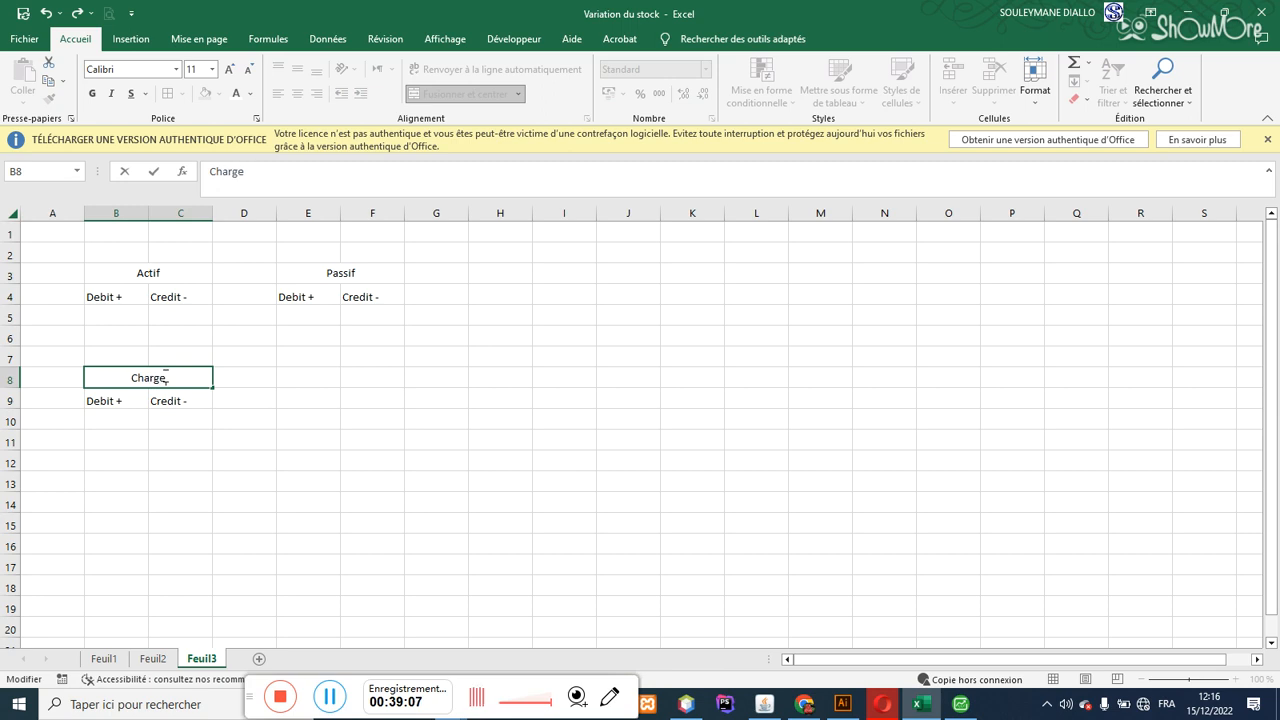
# Step: Copy the Passif block E3:F4 to E8 and change the copy's heading to "Produit"
pyautogui.moveTo(343, 274); pyautogui.dragTo(345, 288)
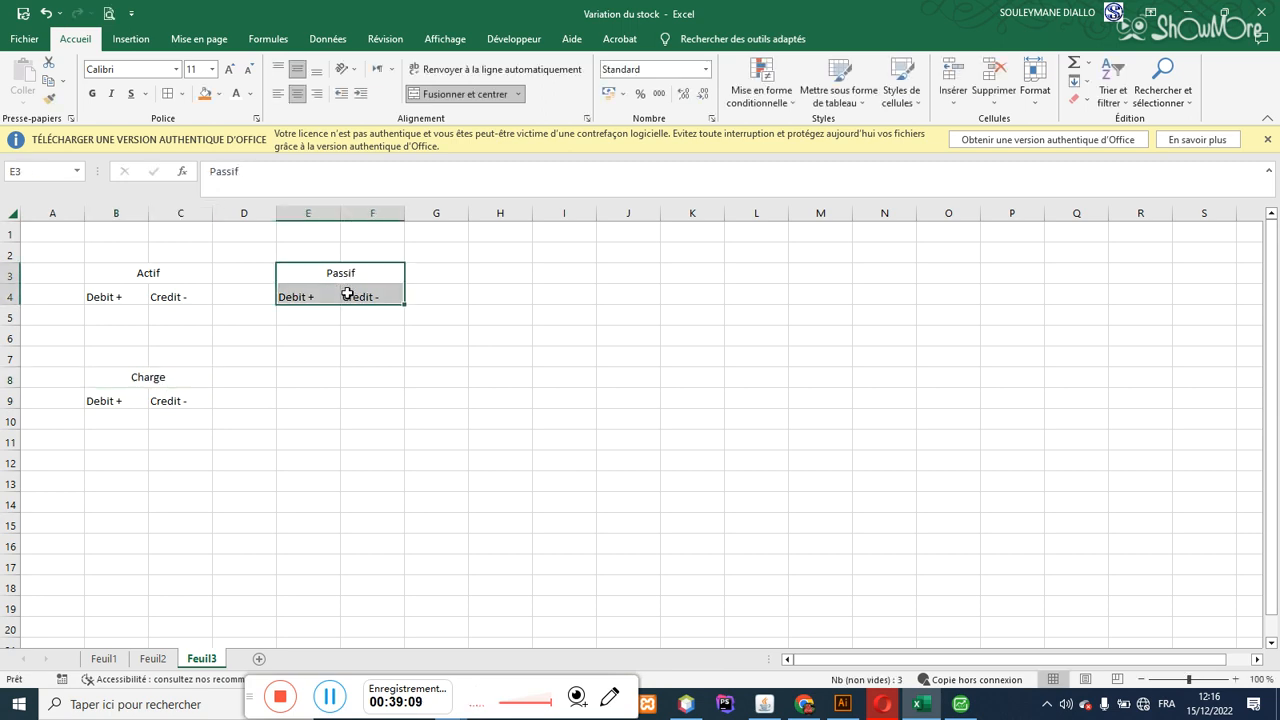
pyautogui.hotkey('ctrl', 'c')
pyautogui.click(319, 374)
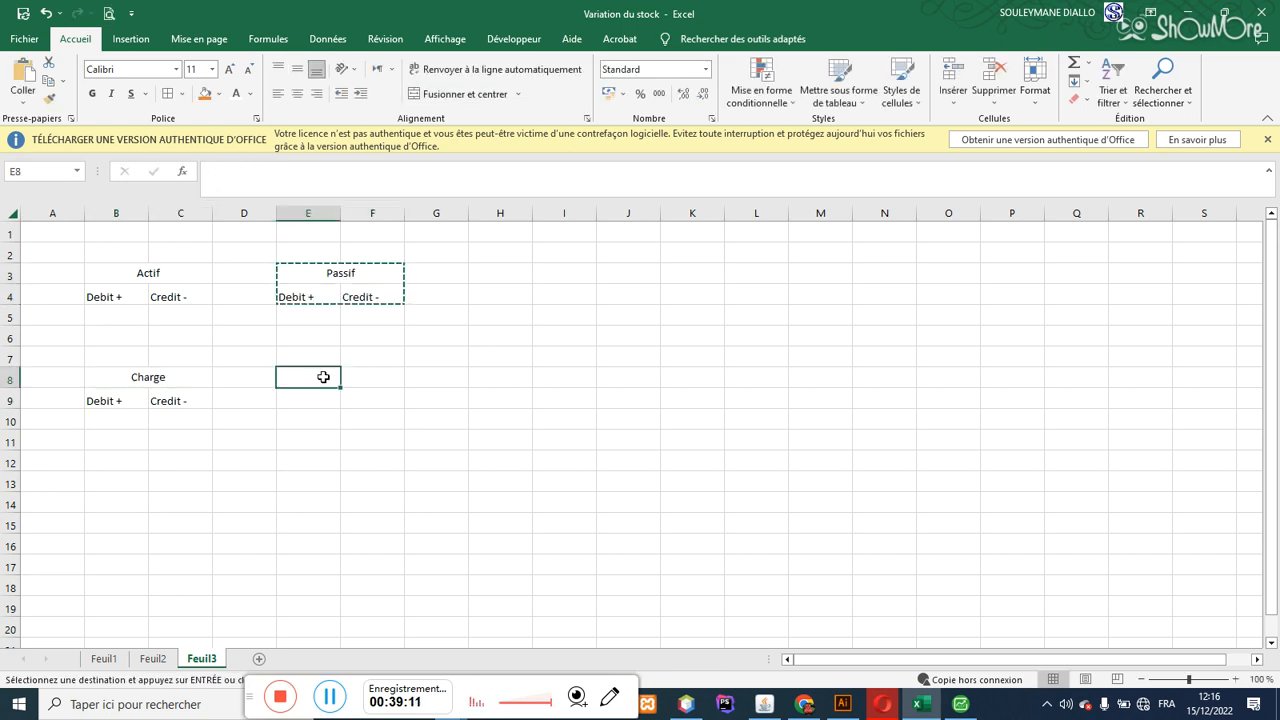
pyautogui.hotkey('ctrl', 'v')
pyautogui.doubleClick(350, 377)
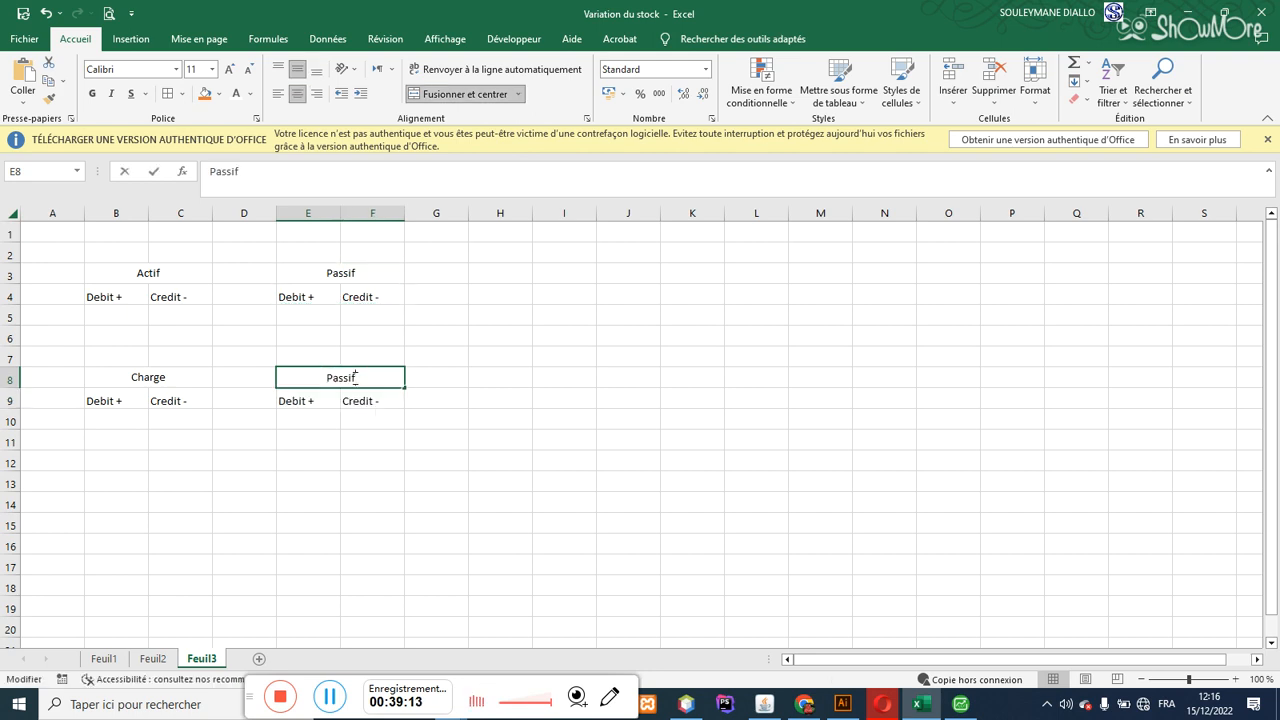
pyautogui.press('BackSpace')
pyautogui.press('BackSpace')
pyautogui.press('BackSpace')
pyautogui.press('BackSpace')
pyautogui.press('BackSpace')
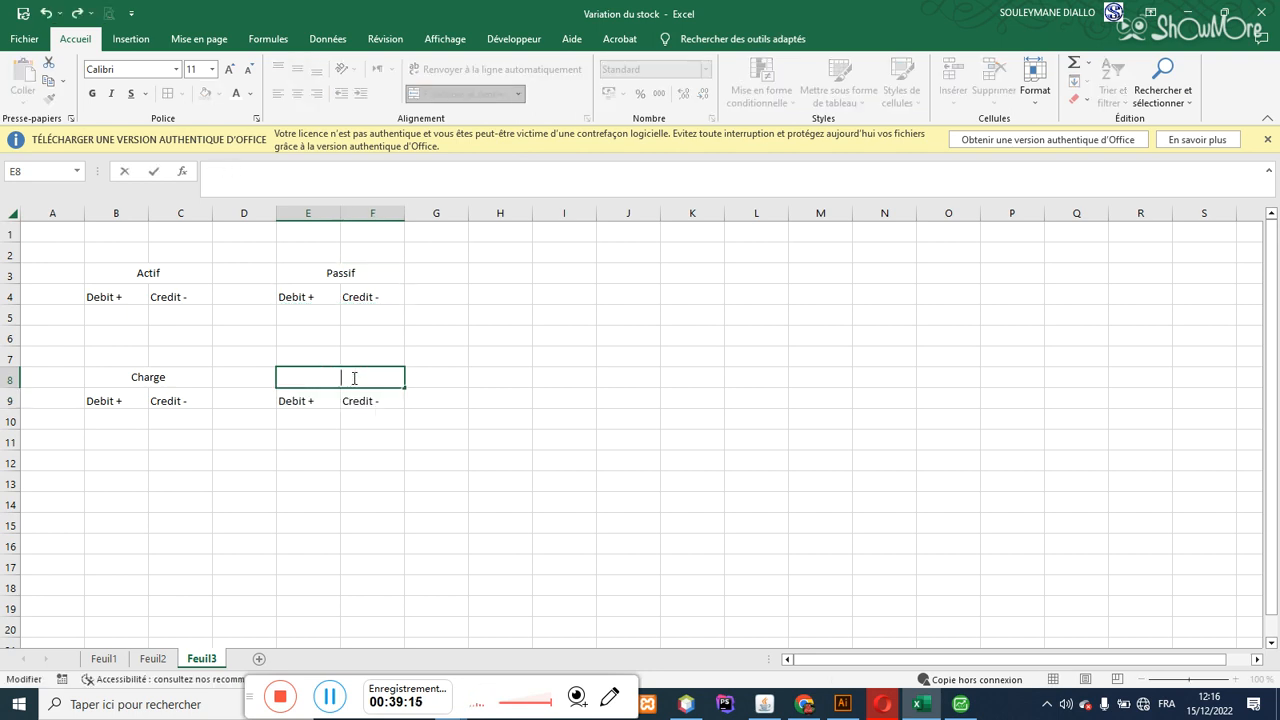
pyautogui.write('roduit')
pyautogui.press('Return')
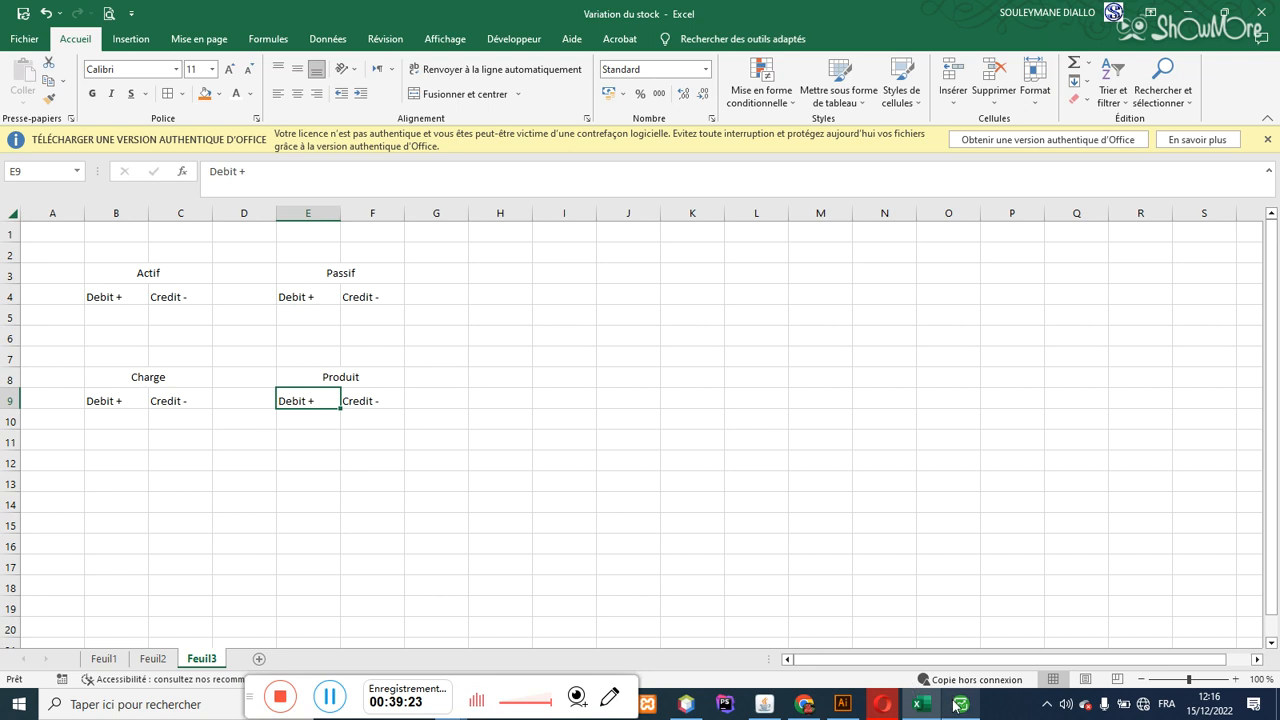
# Step: On Feuil2, fill the JCTE column of the Vendeur entry with "debit" for account 411 and "credit" for accounts 701 and 443
pyautogui.click(913, 703)
pyautogui.click(913, 703)
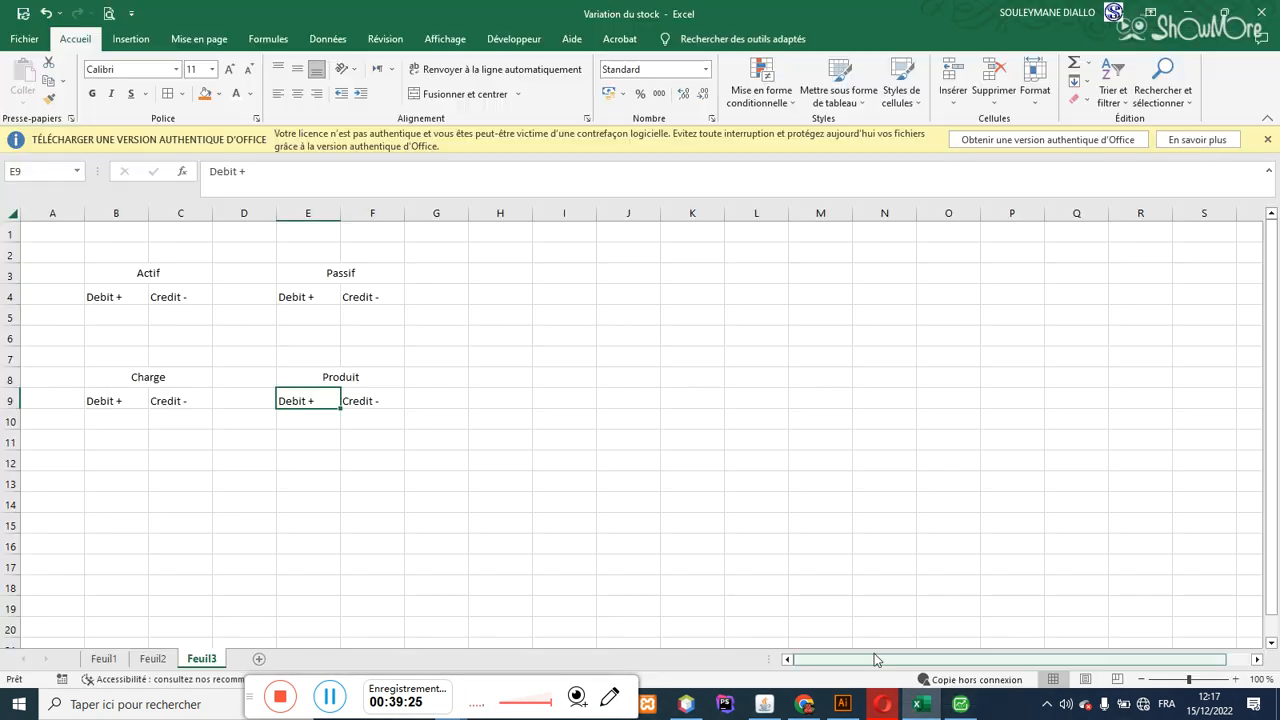
pyautogui.click(153, 659)
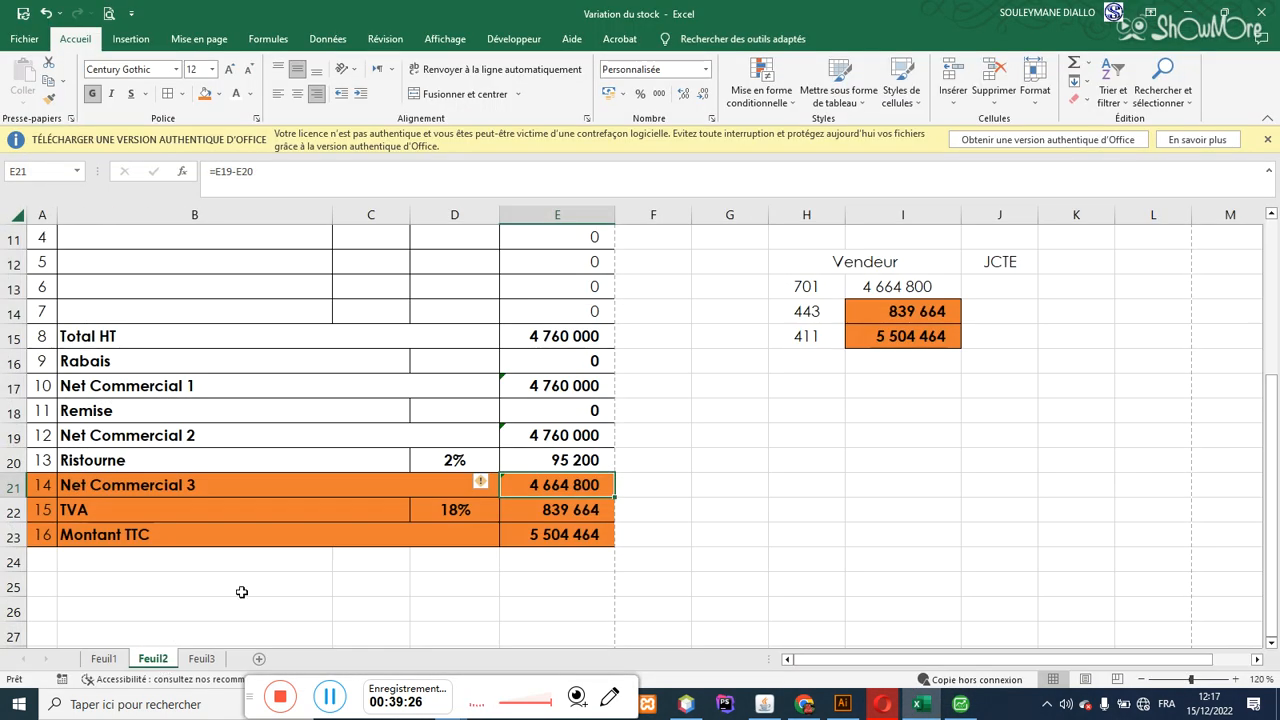
pyautogui.click(970, 339)
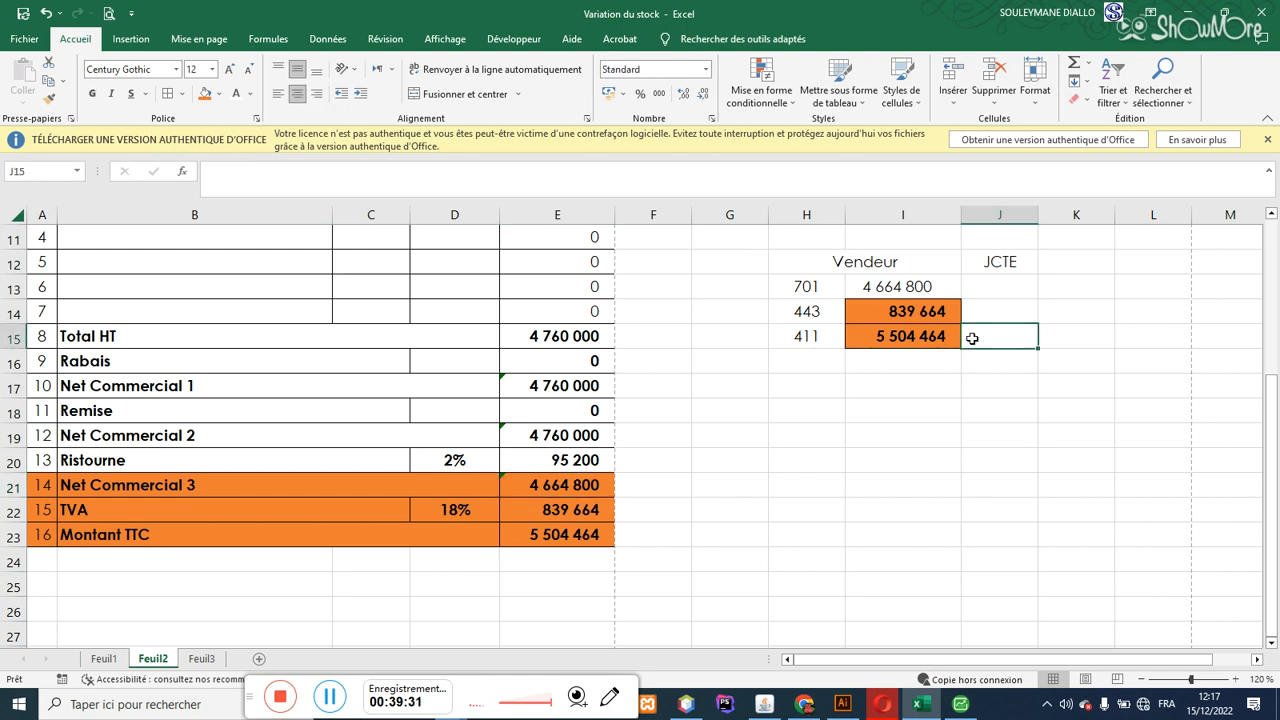
pyautogui.write('debit')
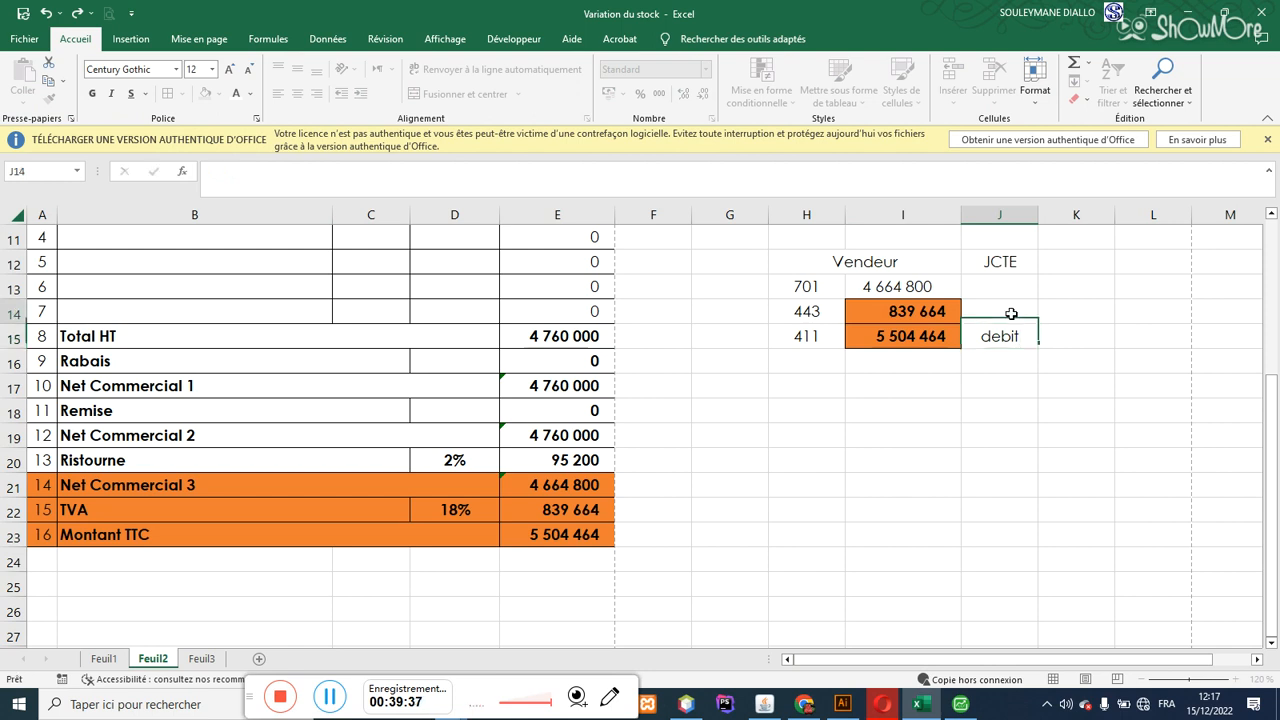
pyautogui.click(1011, 313)
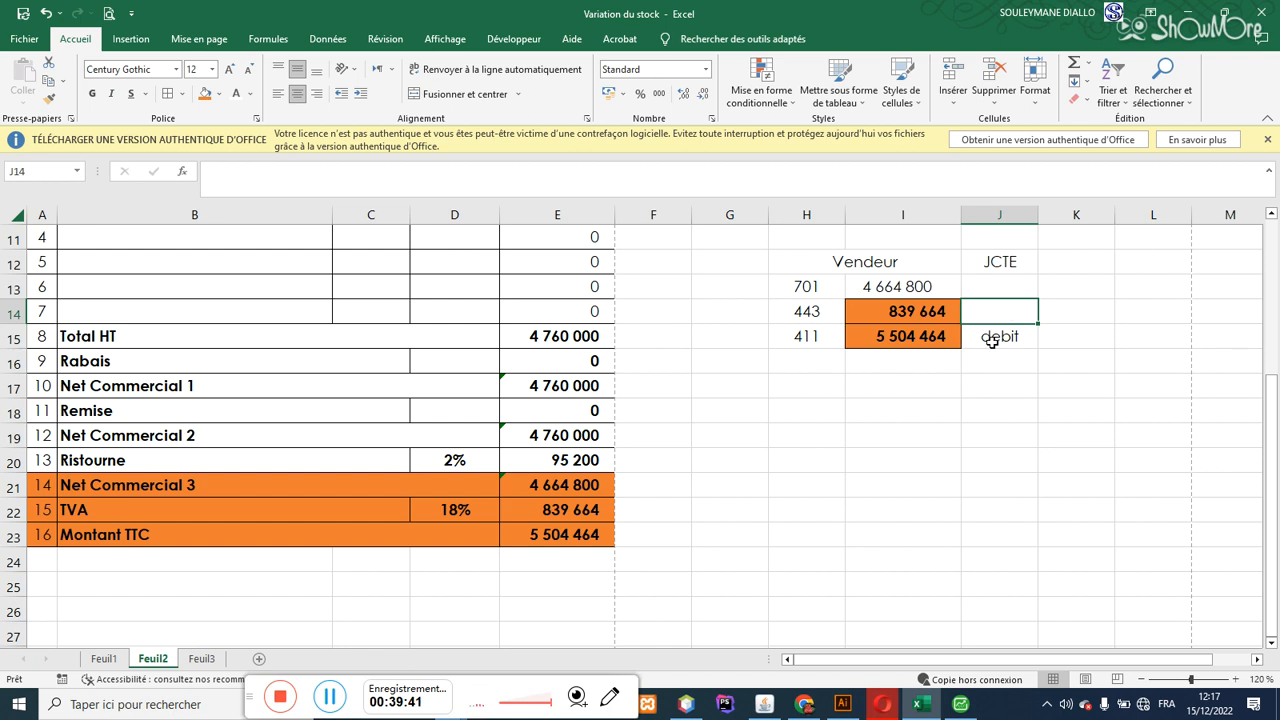
pyautogui.write('crdit')
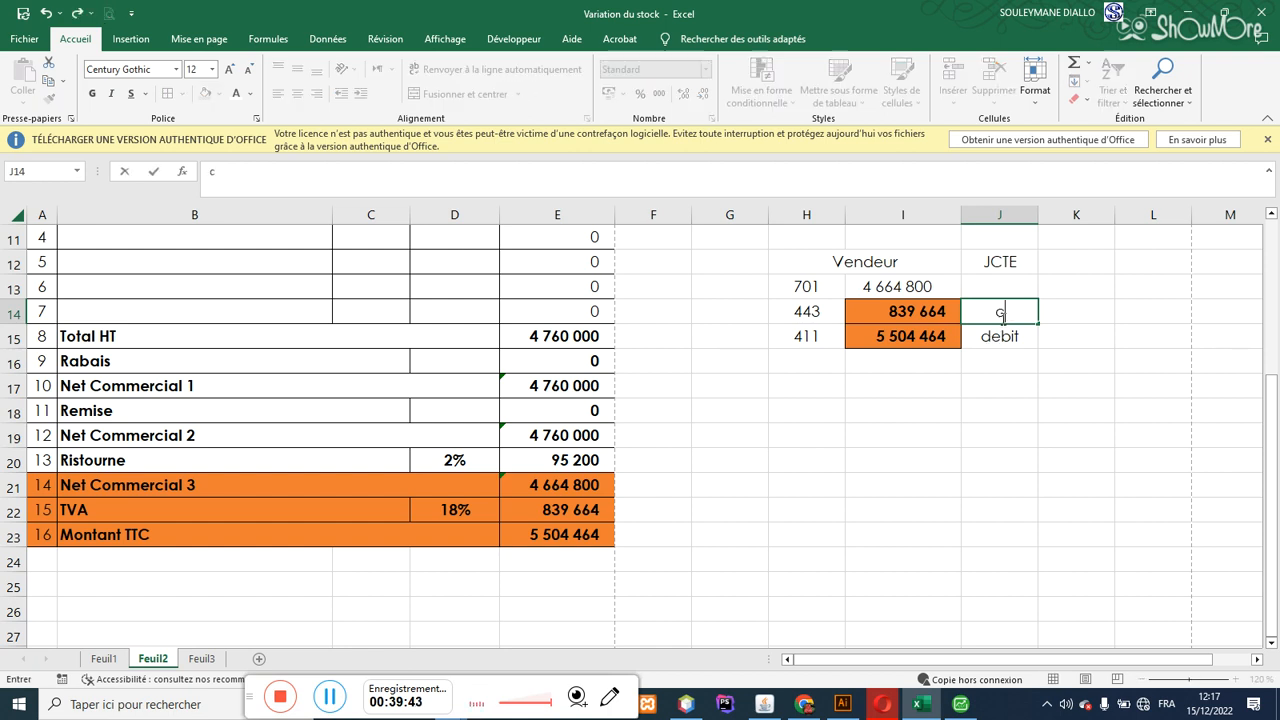
pyautogui.click(1013, 285)
pyautogui.write('credit')
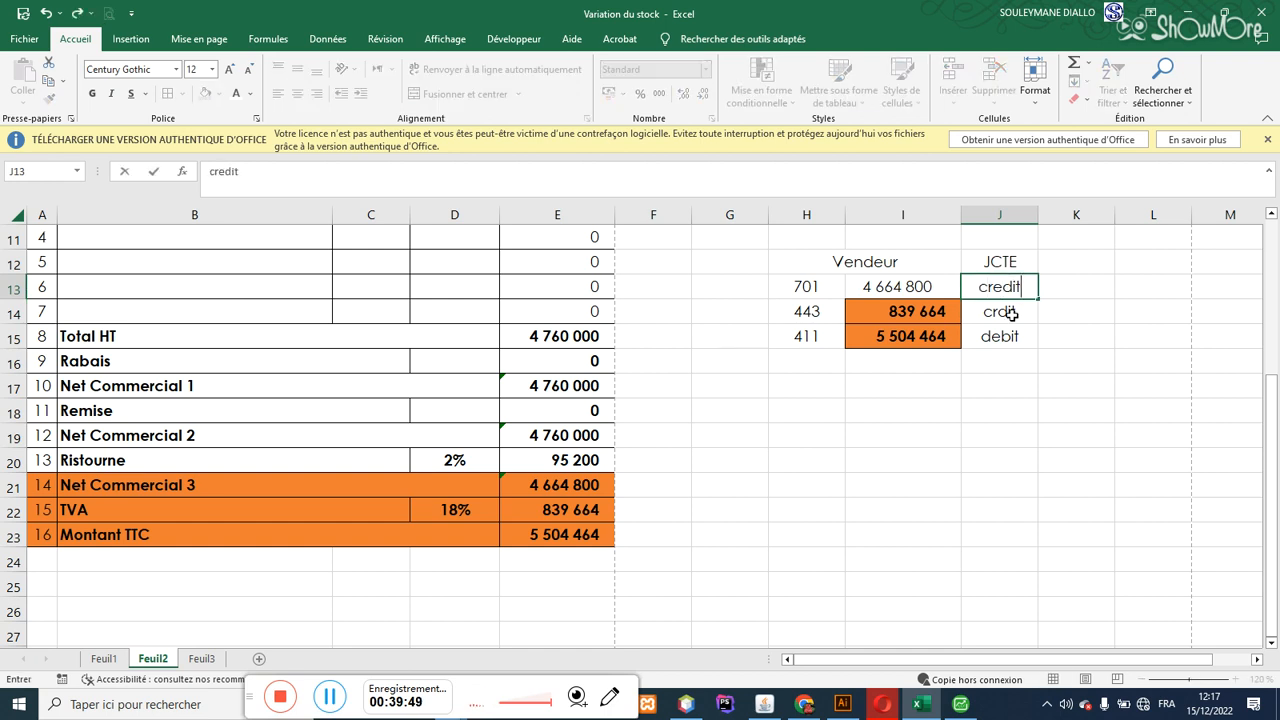
pyautogui.moveTo(1039, 299); pyautogui.dragTo(1040, 327)
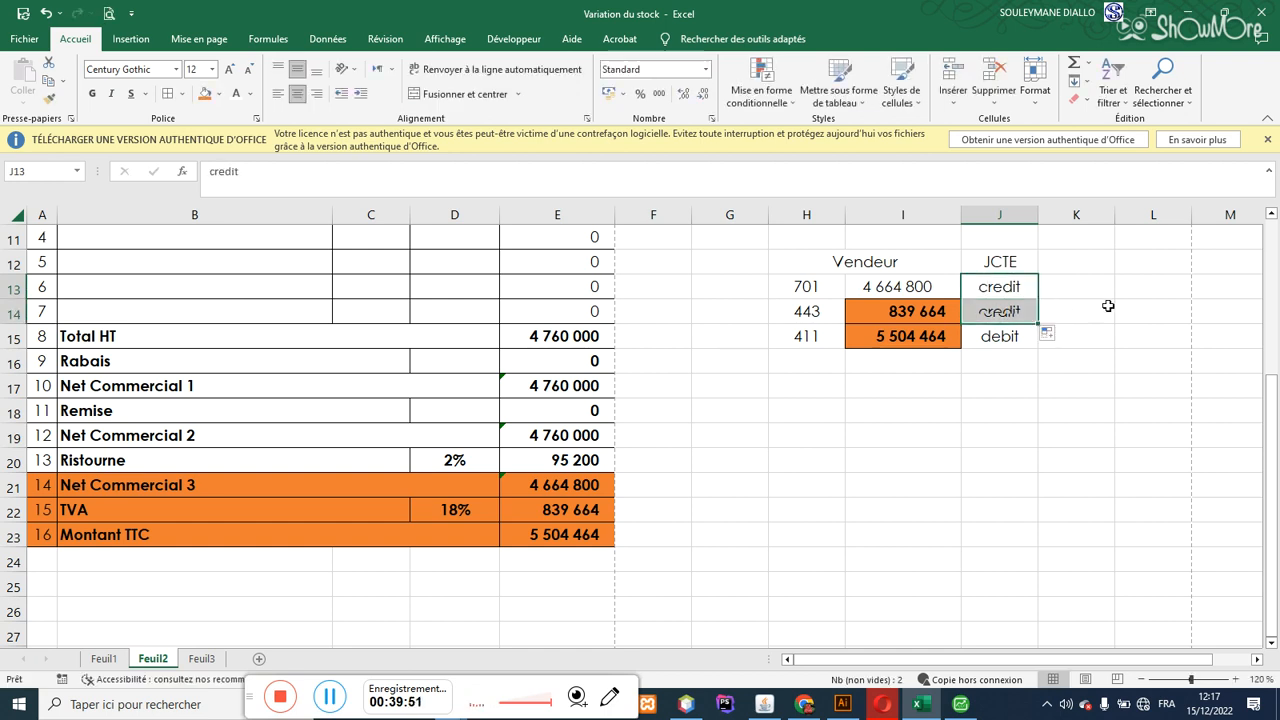
# Step: Fill the JACH column of the Achat entry with "credit" for account 401 and "debit" for accounts 445 and 601
pyautogui.scroll(3, 1276, 397)
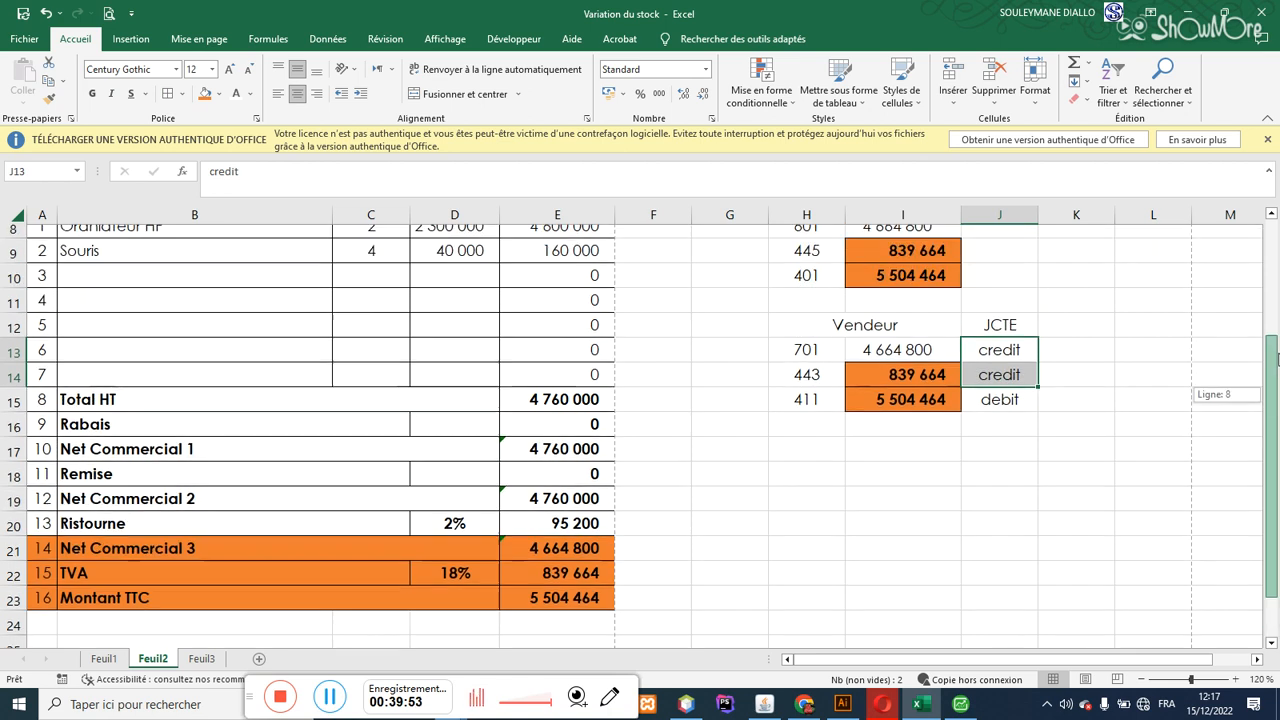
pyautogui.click(1002, 405)
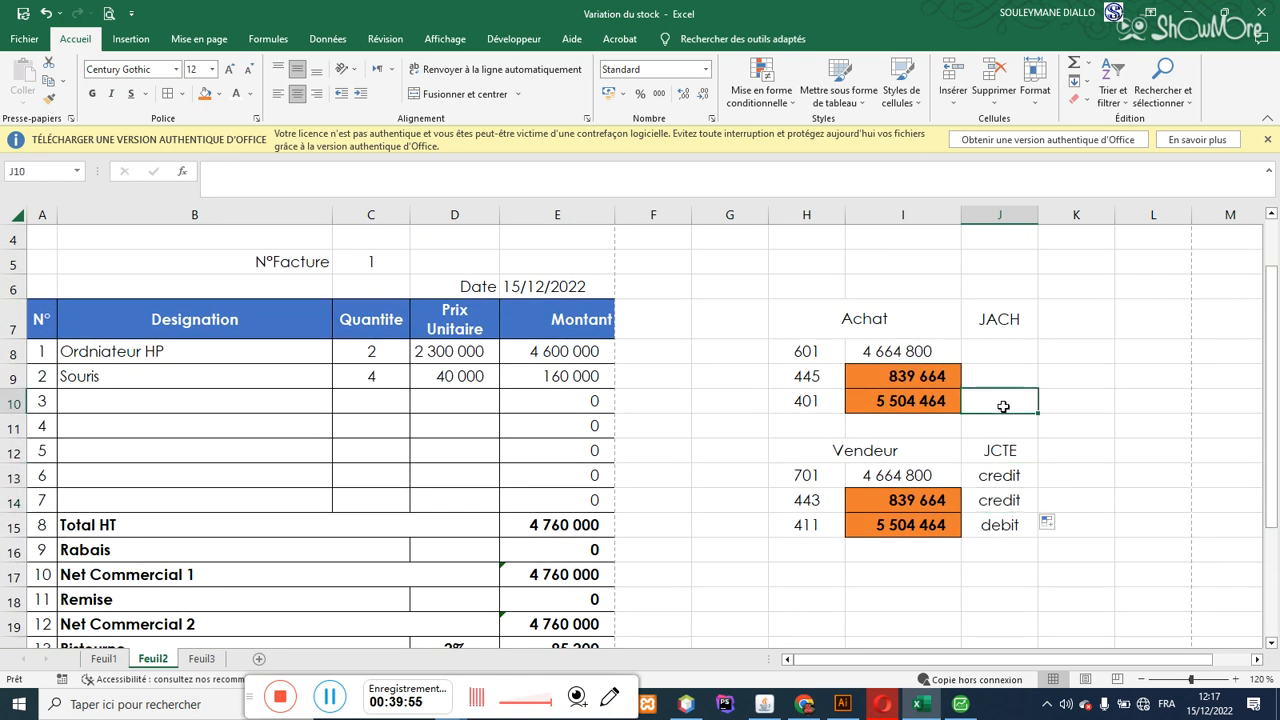
pyautogui.write('credit')
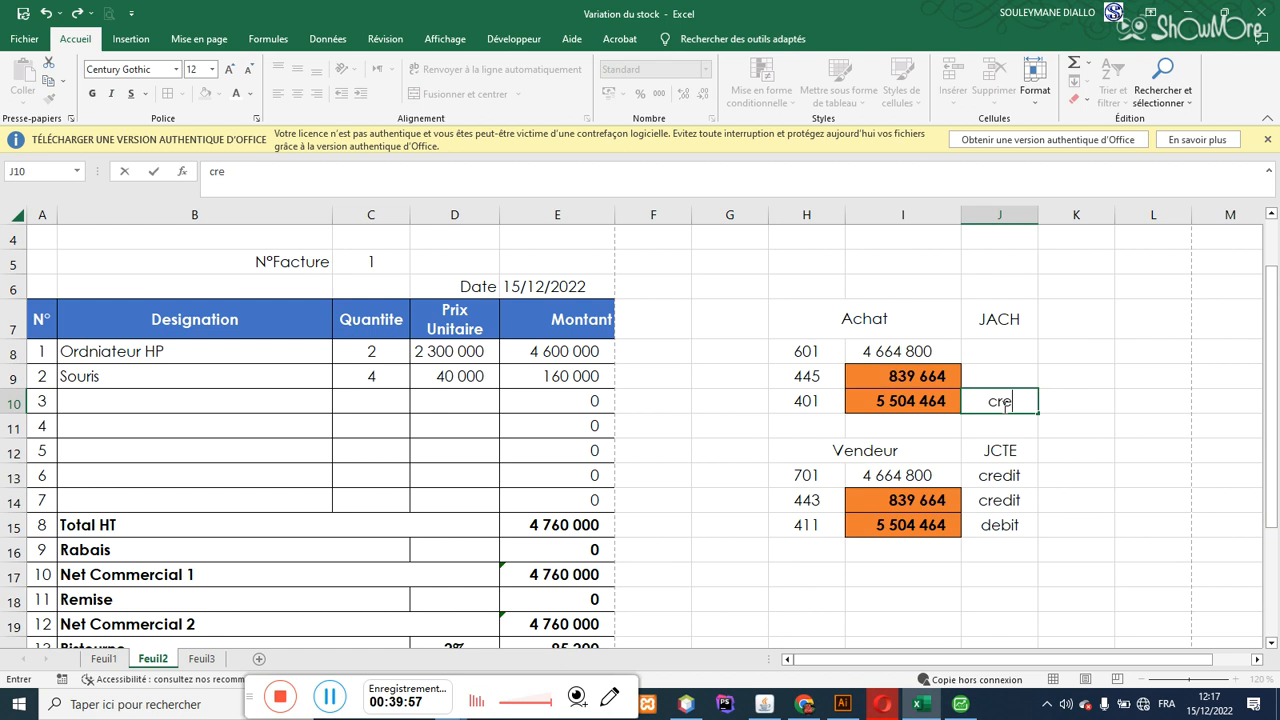
pyautogui.click(995, 380)
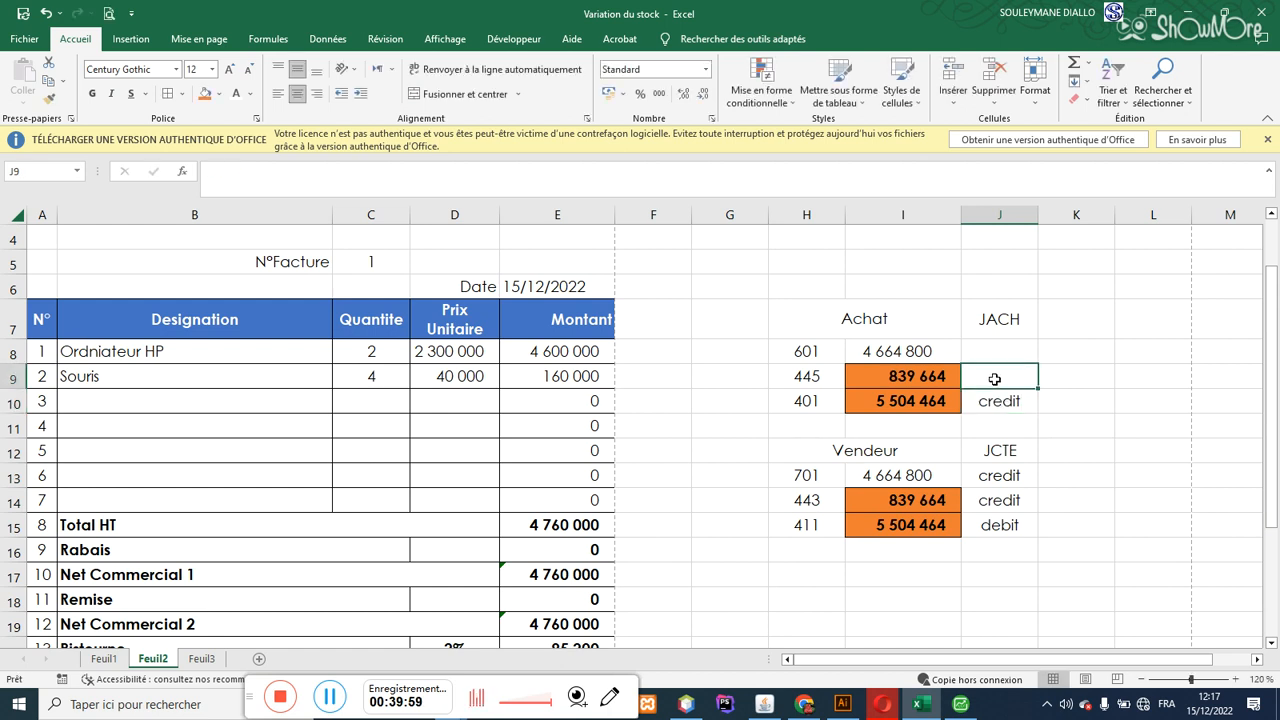
pyautogui.write('debit')
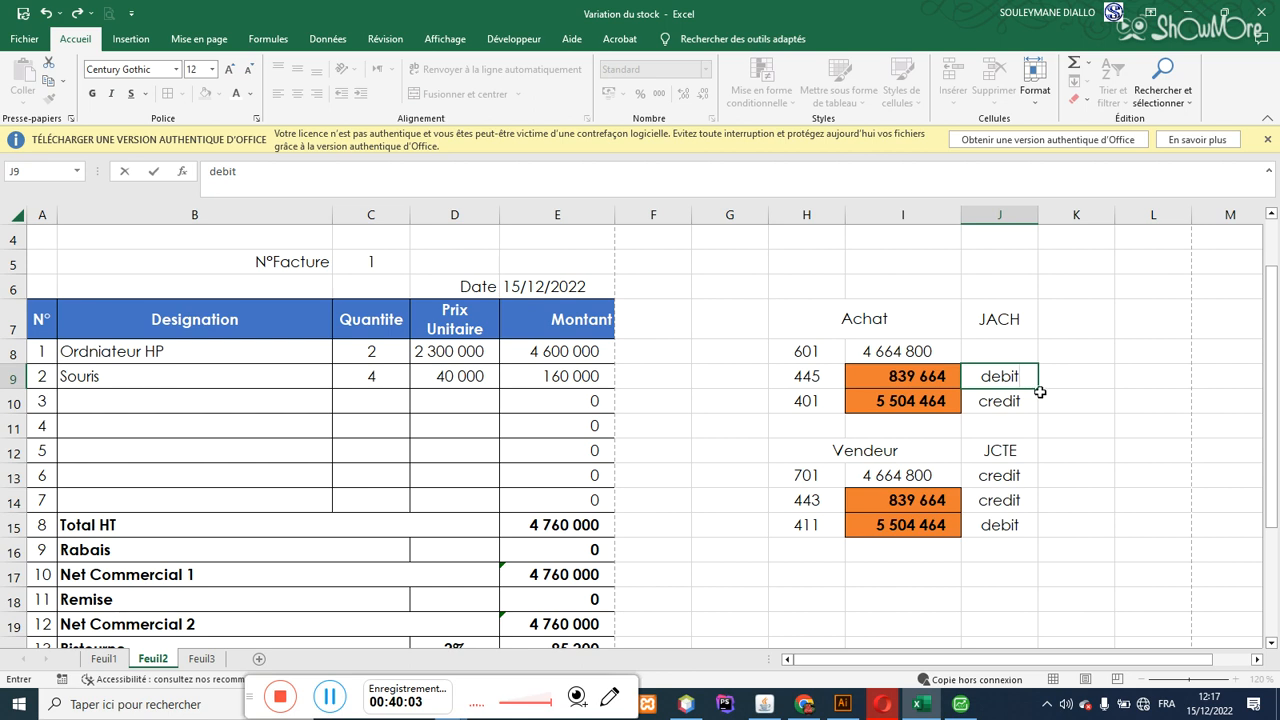
pyautogui.click(1042, 392)
pyautogui.click(1036, 388)
pyautogui.moveTo(1036, 388); pyautogui.dragTo(1006, 355)
pyautogui.click(1006, 355)
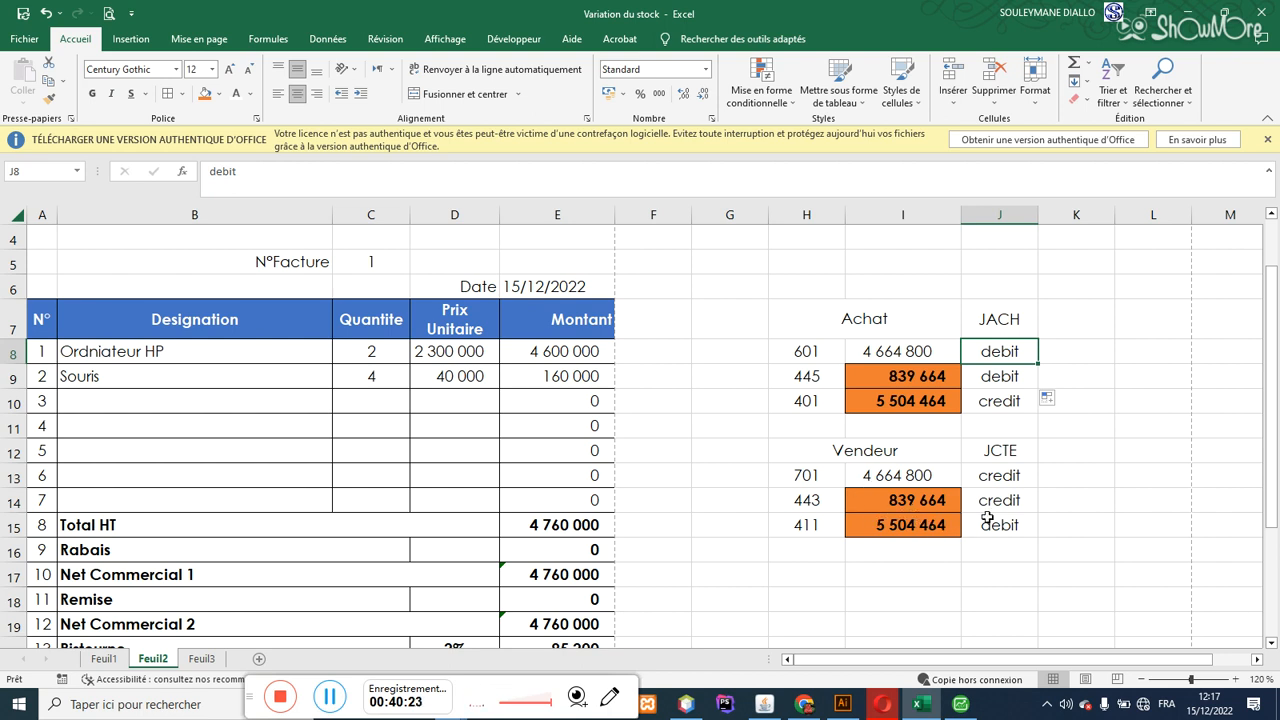
# Step: Duplicate the Feuil2 worksheet, placing the copy just before Feuil3
pyautogui.click(1064, 523)
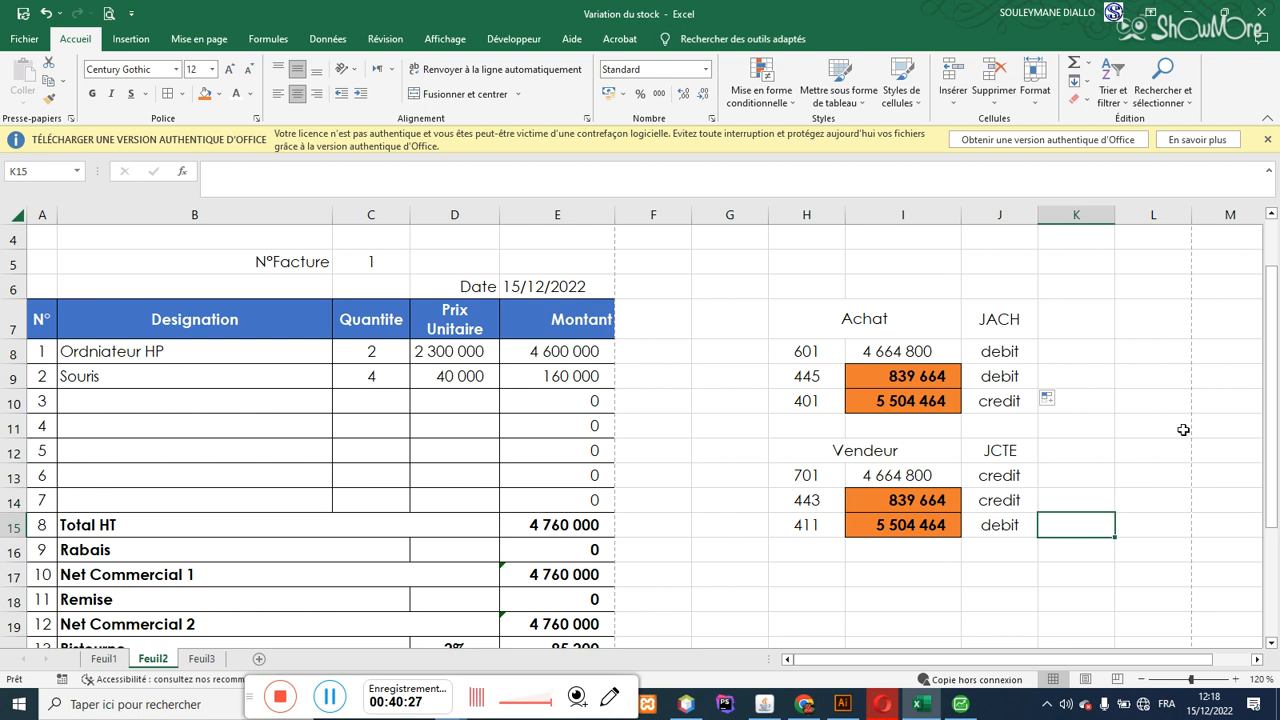
pyautogui.moveTo(1273, 390); pyautogui.dragTo(1275, 472)
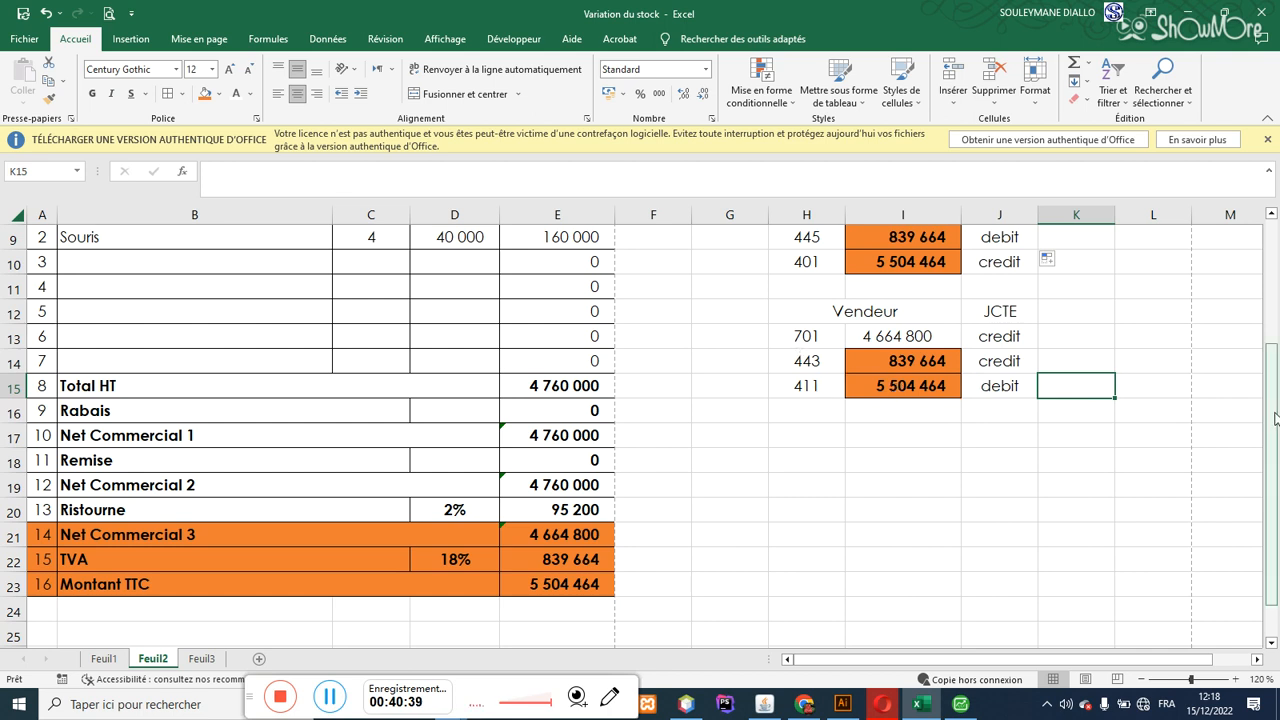
pyautogui.moveTo(1276, 418); pyautogui.dragTo(1276, 404)
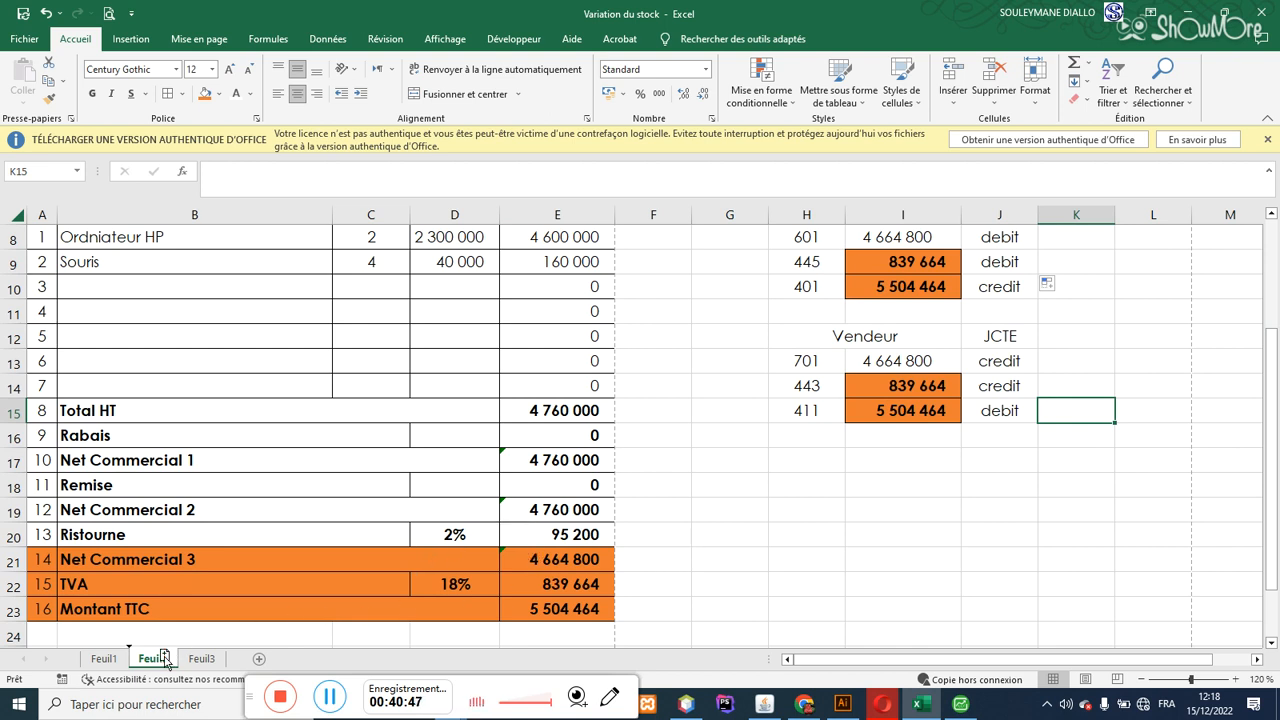
pyautogui.moveTo(165, 657); pyautogui.dragTo(202, 658)
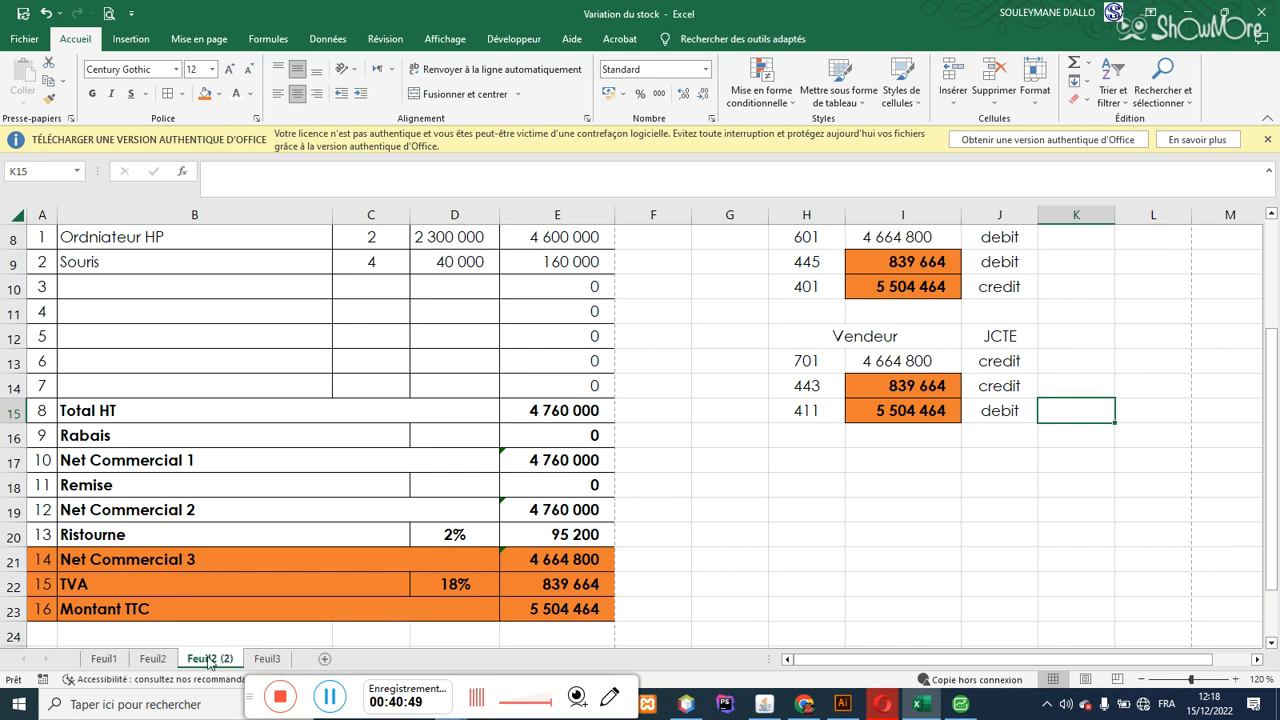
pyautogui.moveTo(1271, 395); pyautogui.dragTo(1272, 446)
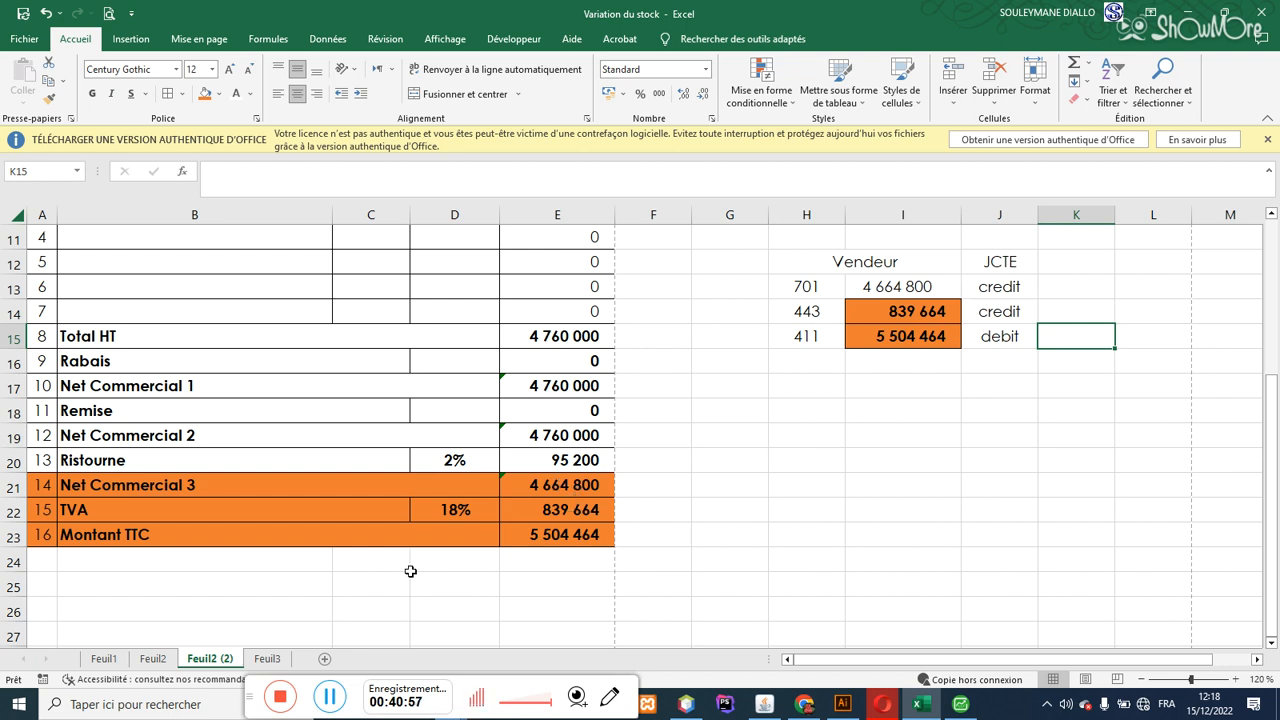
pyautogui.click(826, 507)
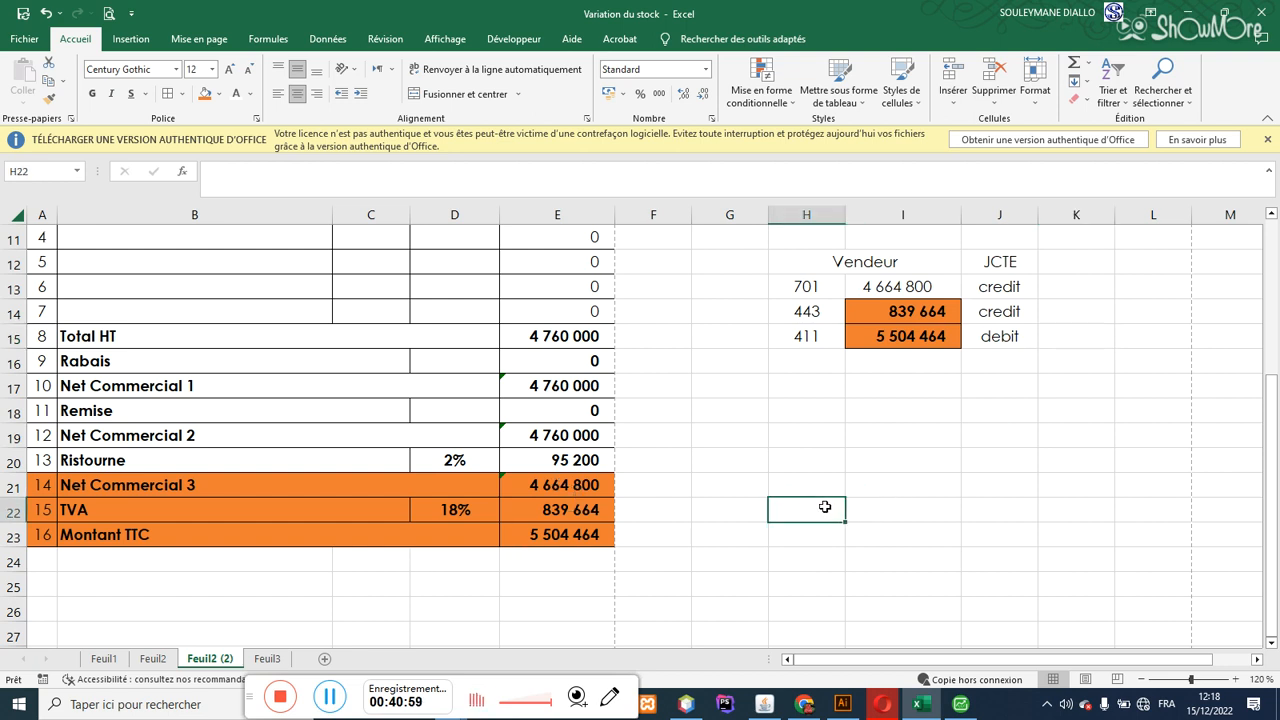
pyautogui.write('=')
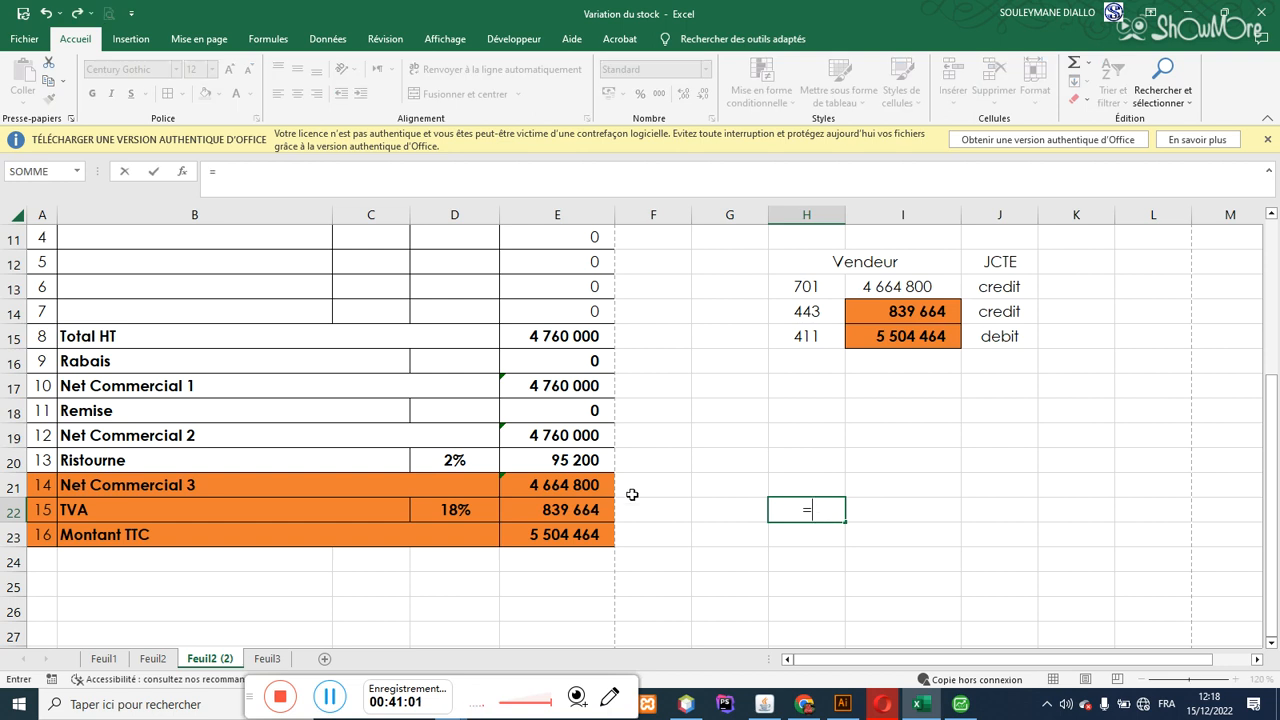
pyautogui.press('BackSpace')
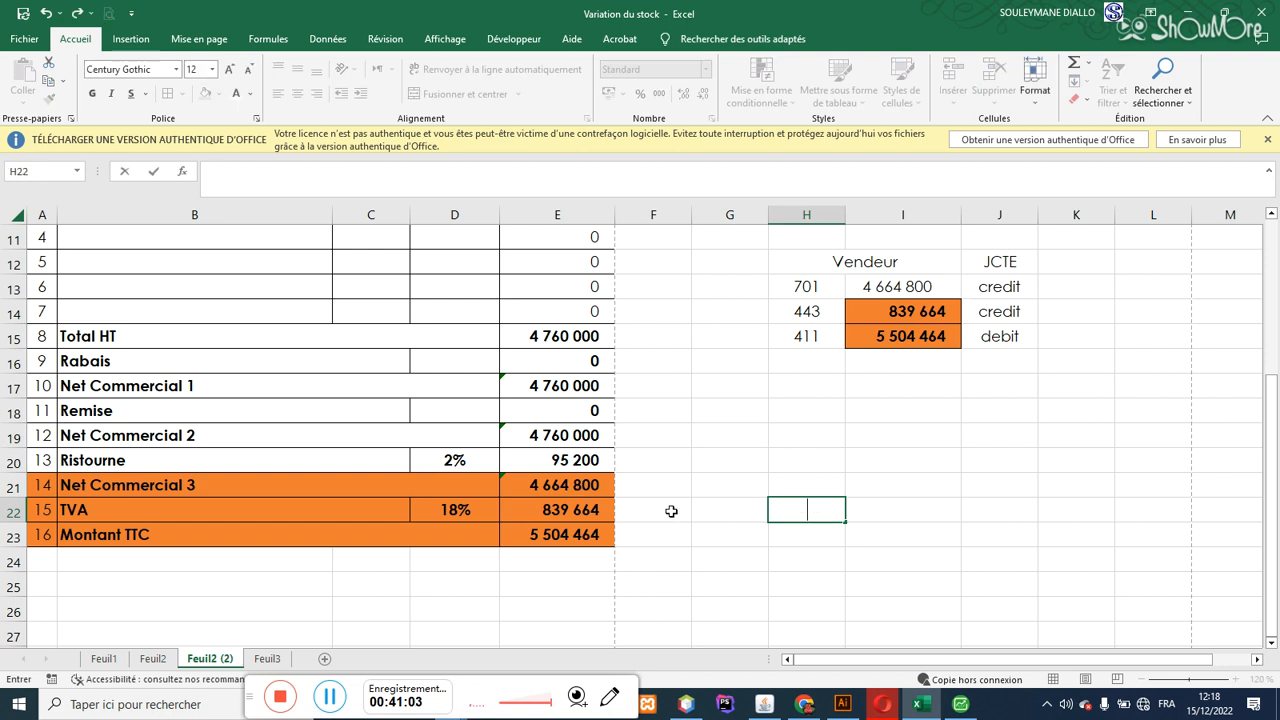
# Step: In H21 of Feuil2 (2), calculate 2% of Net Commercial 3 with the formula =E21*2%
pyautogui.click(811, 484)
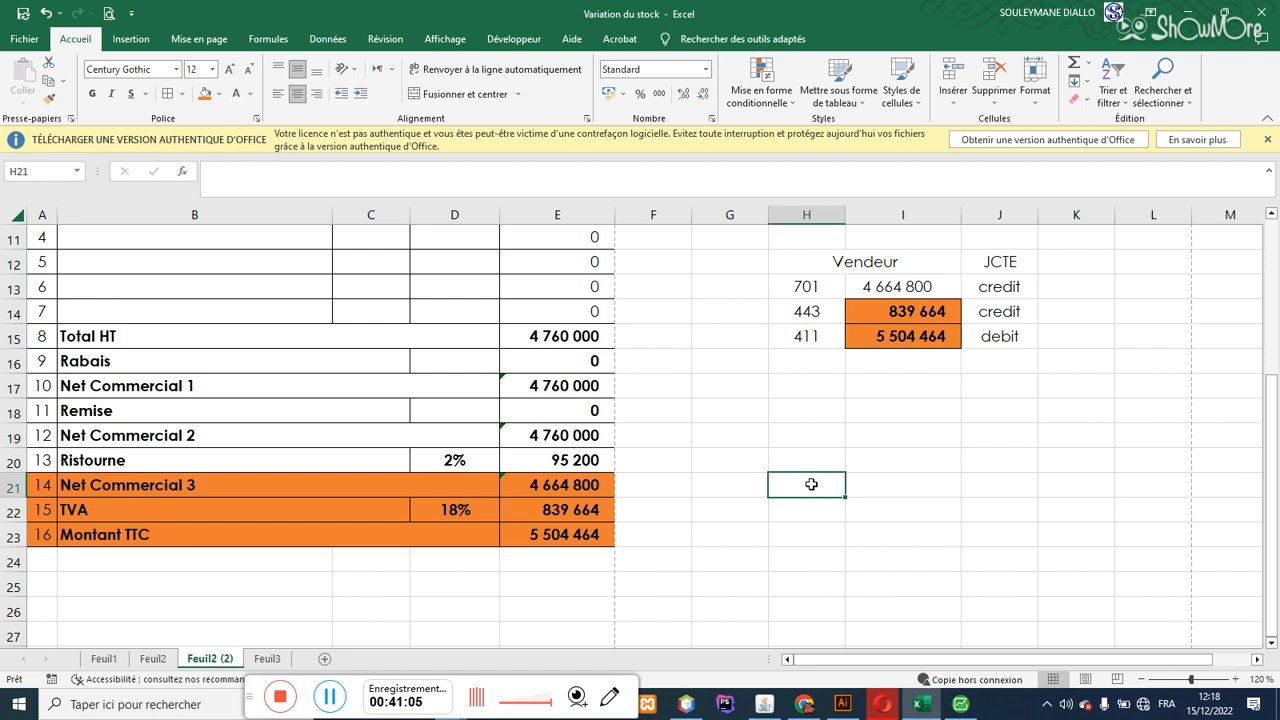
pyautogui.write('=')
pyautogui.click(570, 482)
pyautogui.write('*')
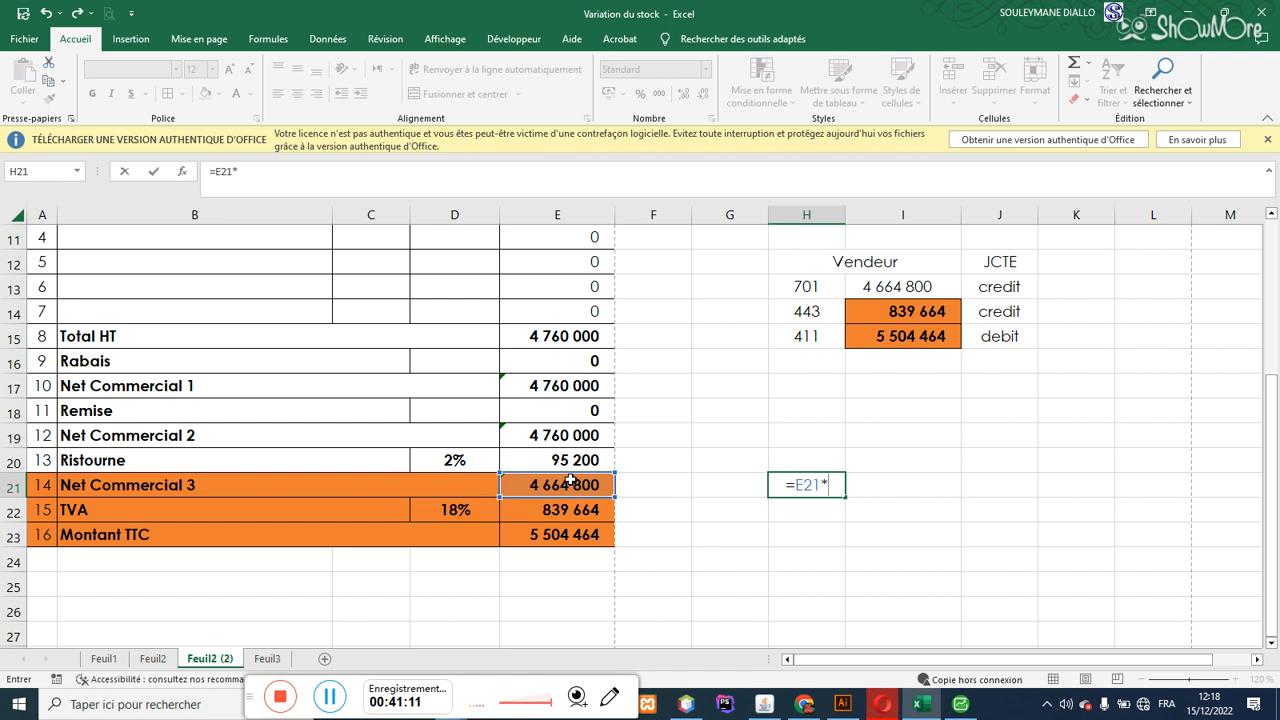
pyautogui.write('é')
pyautogui.press('BackSpace')
pyautogui.write('2')
pyautogui.write('ù')
pyautogui.press('BackSpace')
pyautogui.write('%')
pyautogui.press('Return')
# Step: Format H21 with the Nombre category, using the thousands separator and 0 decimals
pyautogui.click(830, 487)
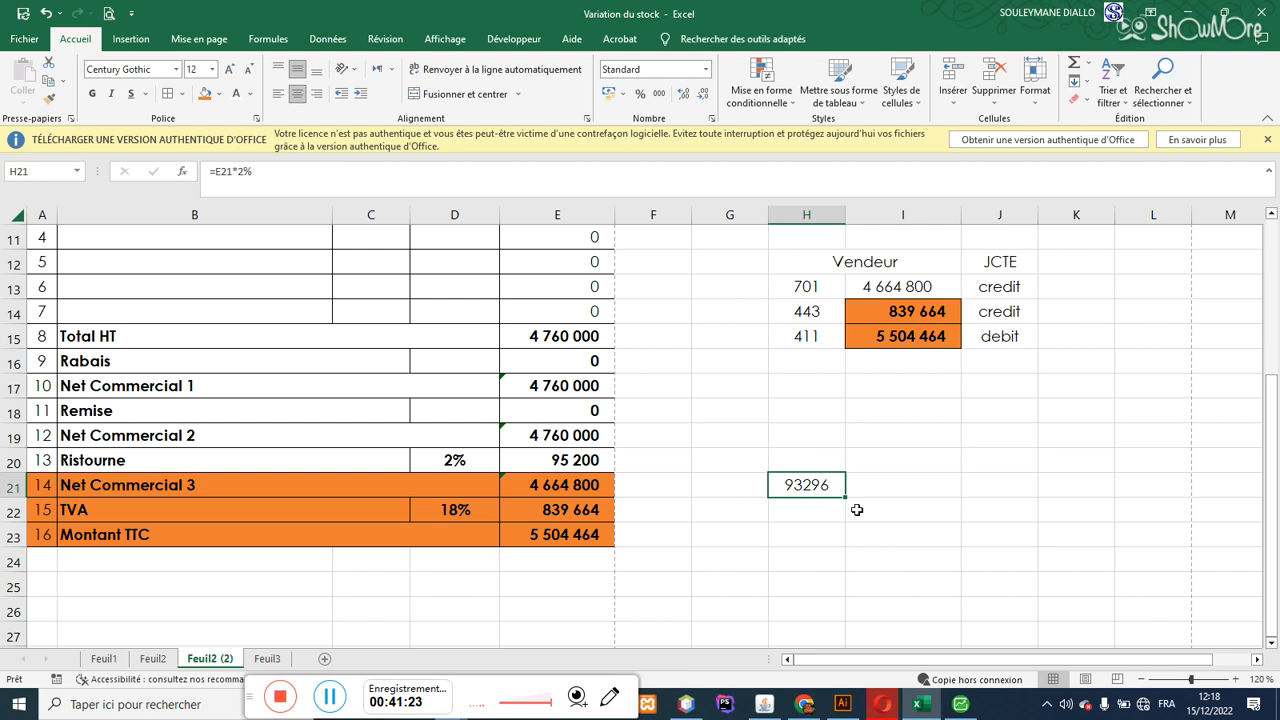
pyautogui.moveTo(846, 502); pyautogui.dragTo(846, 502)
pyautogui.click(810, 513)
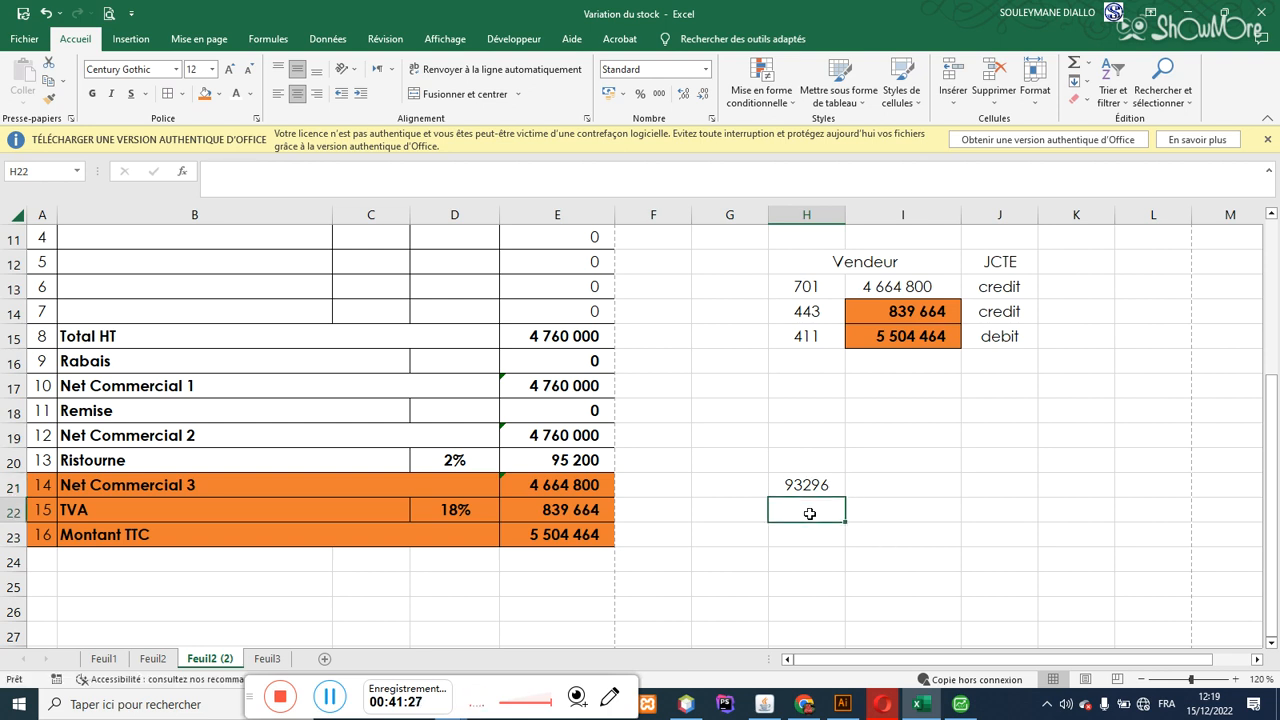
pyautogui.click(806, 484)
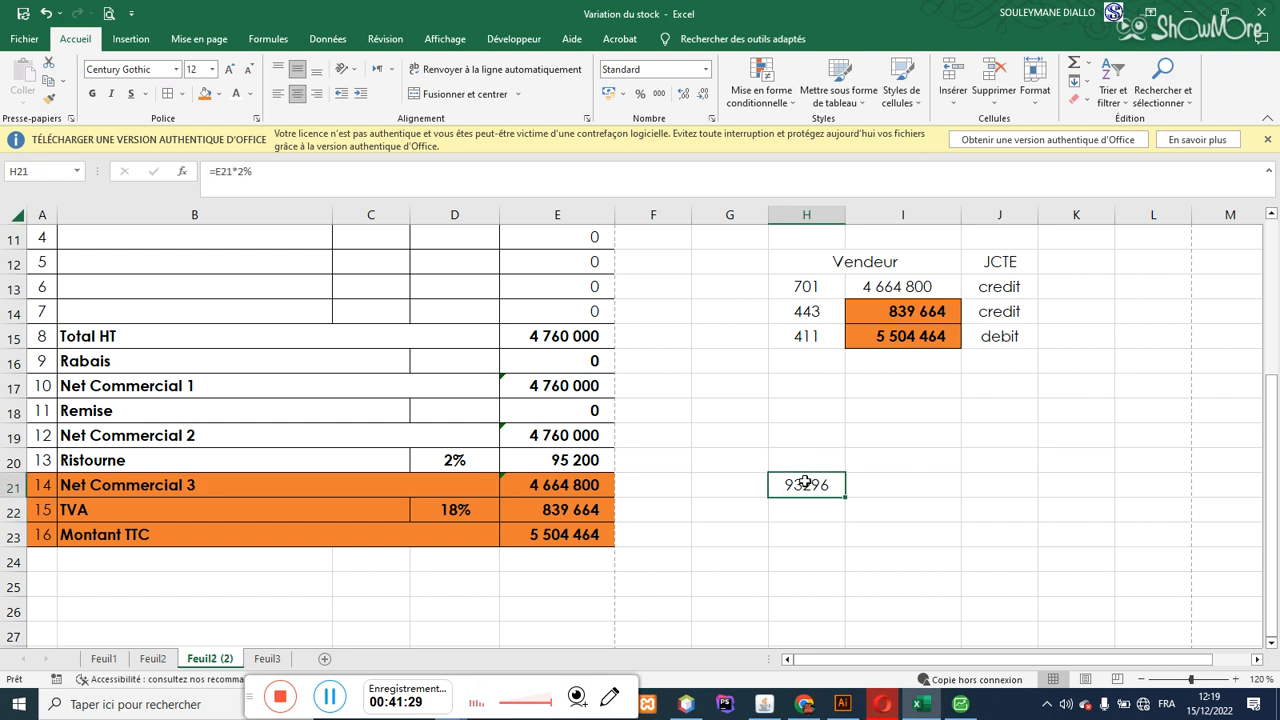
pyautogui.click(711, 119)
pyautogui.click(453, 162)
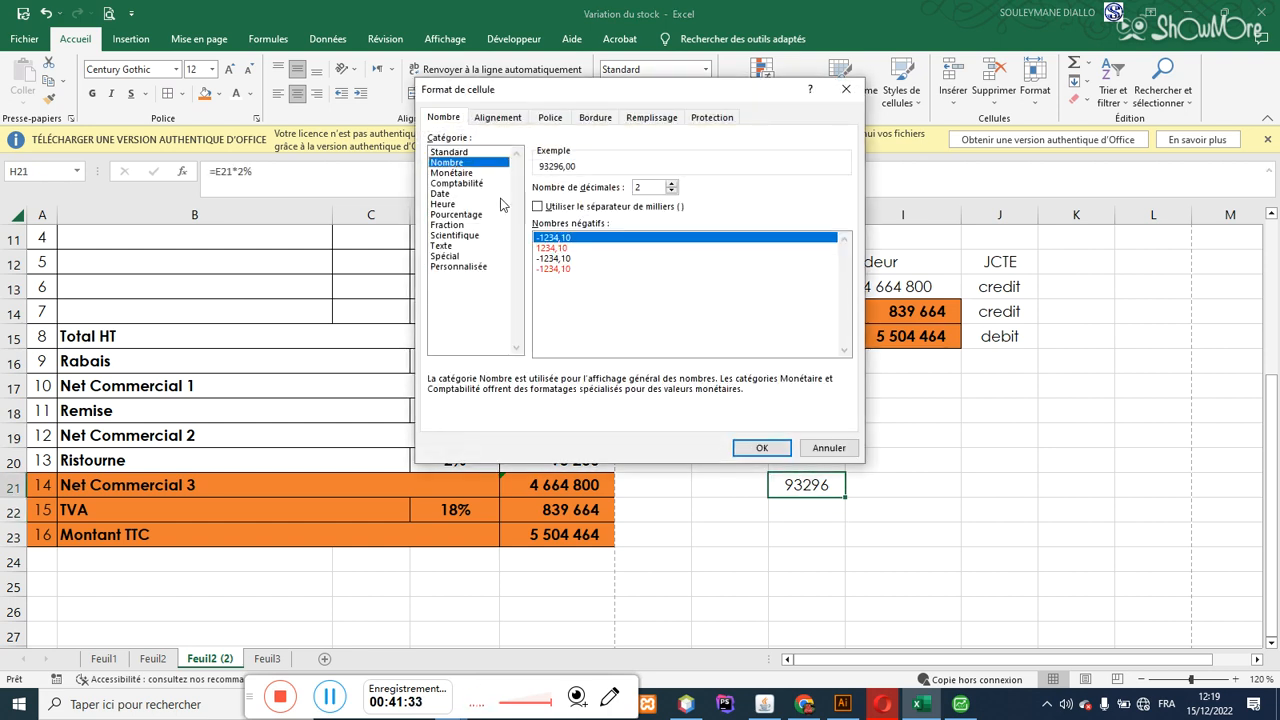
pyautogui.click(566, 206)
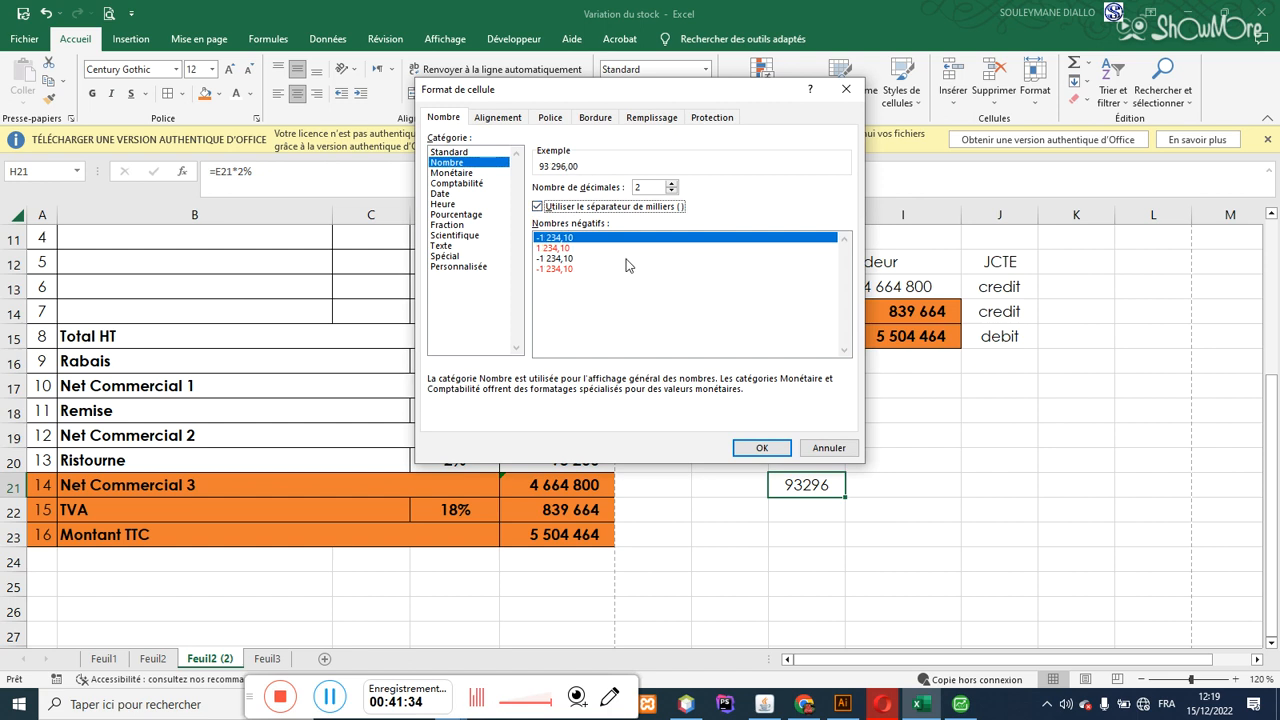
pyautogui.click(673, 191)
pyautogui.click(674, 191)
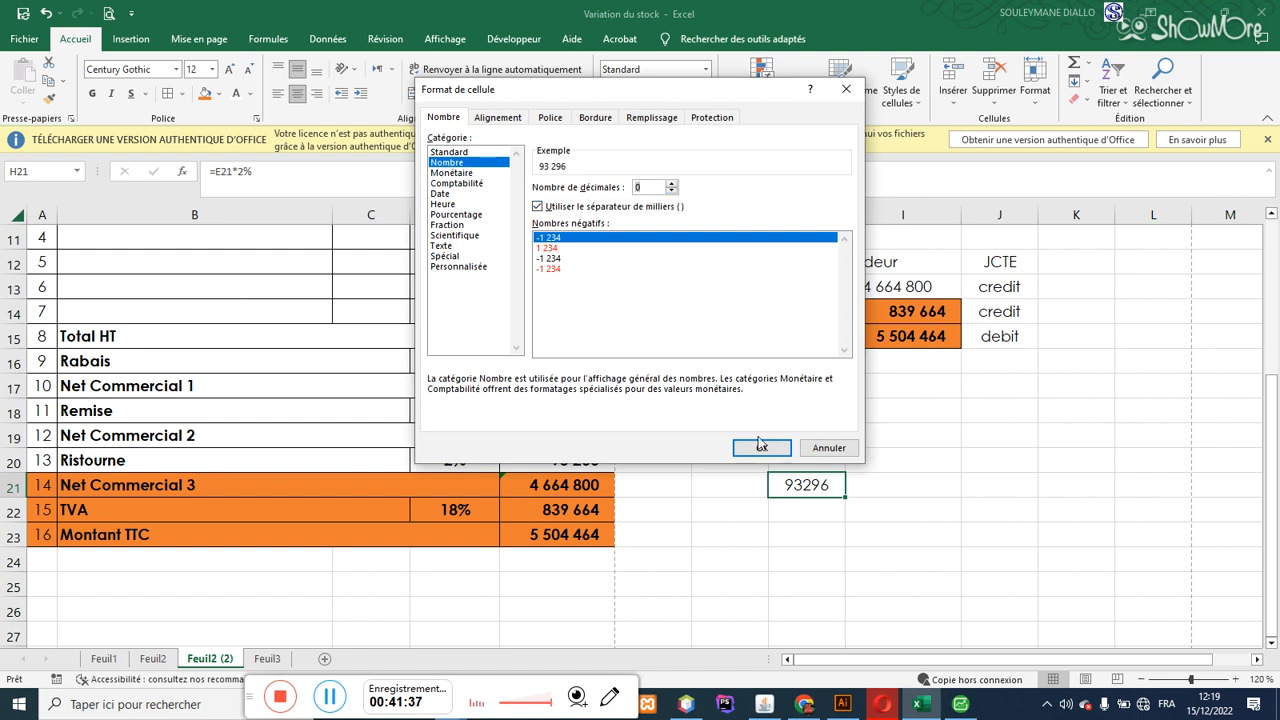
pyautogui.click(758, 447)
# Step: In H22, calculate 2% of the TVA amount with the formula =E22*2%
pyautogui.click(795, 509)
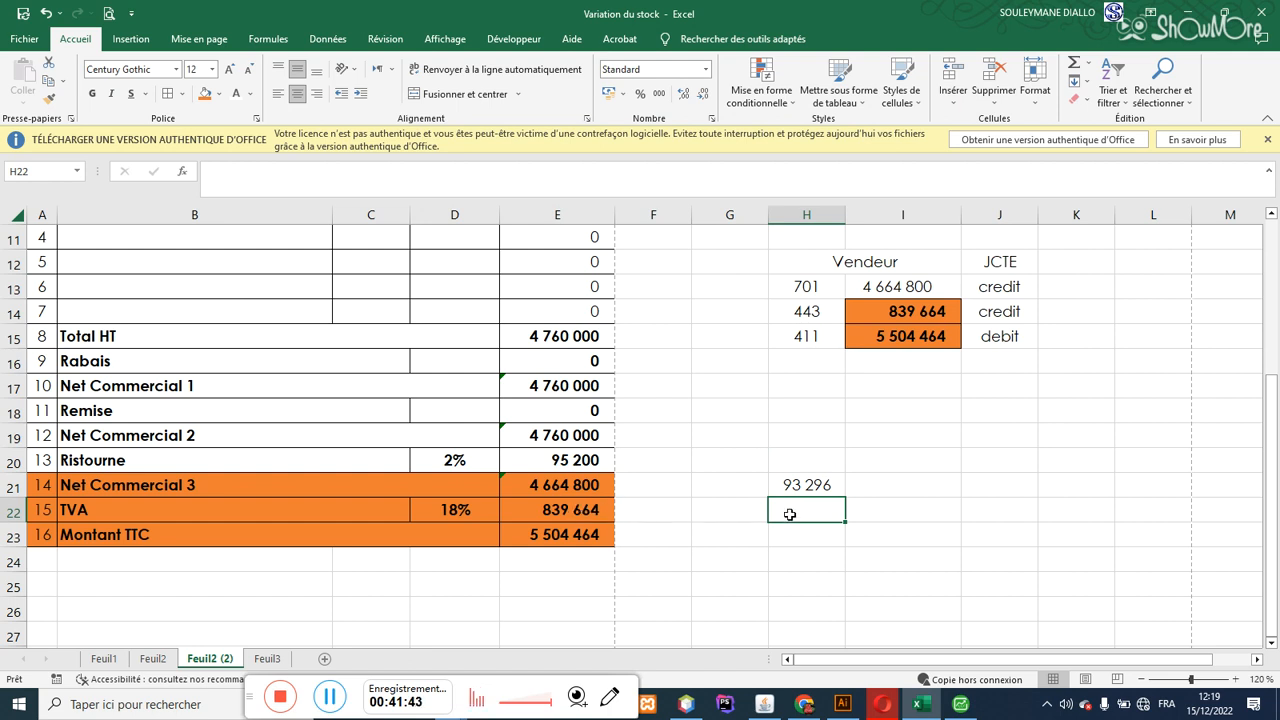
pyautogui.write('=')
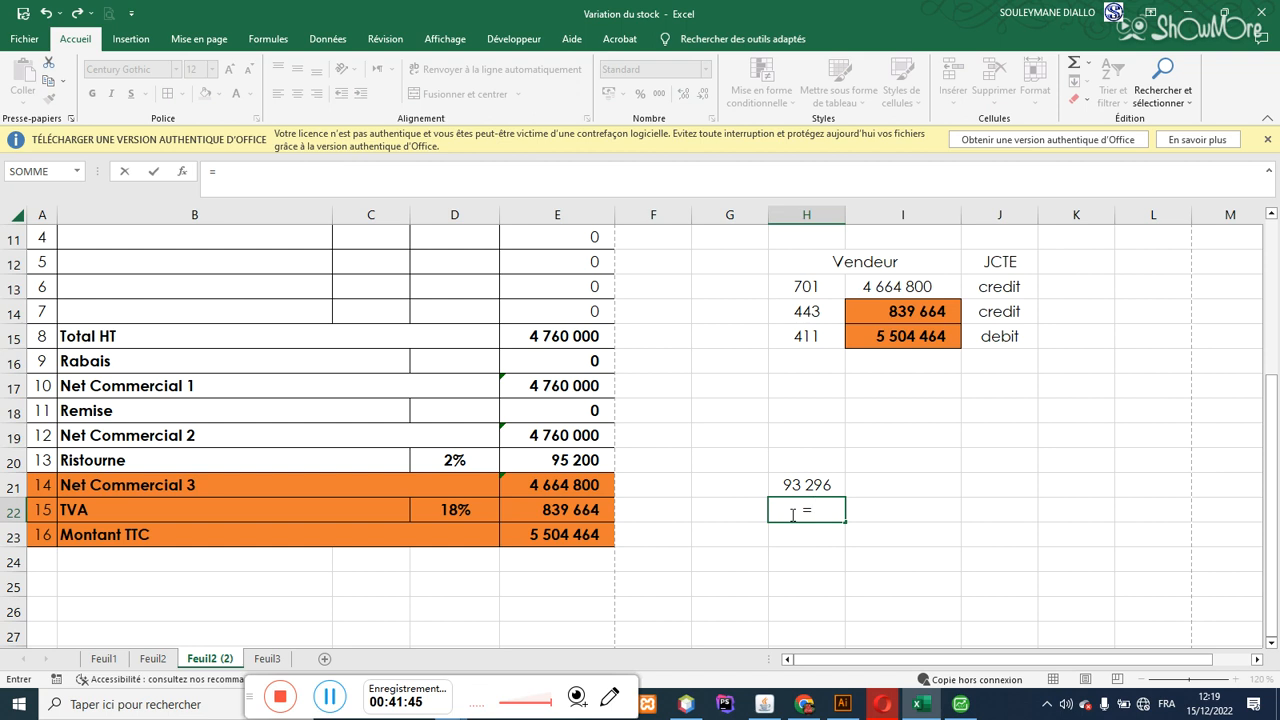
pyautogui.click(582, 511)
pyautogui.write('*2')
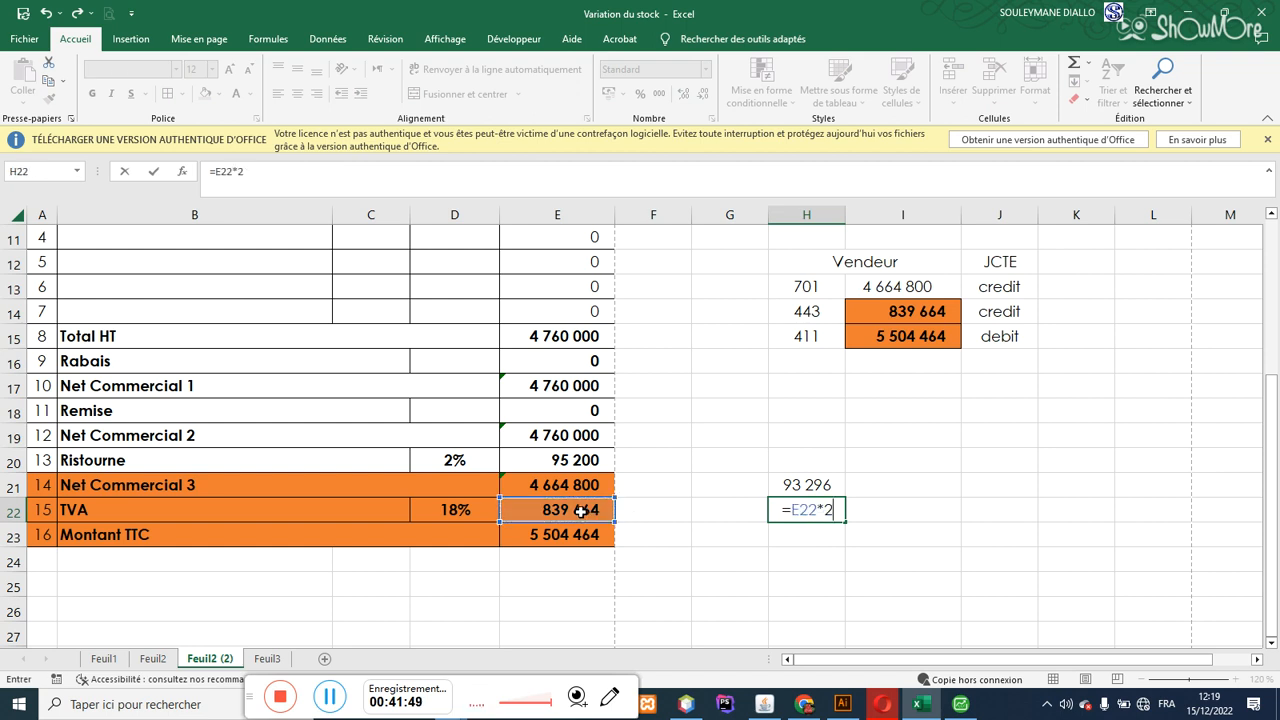
pyautogui.write('µ')
pyautogui.press('BackSpace')
pyautogui.write('%')
pyautogui.press('Return')
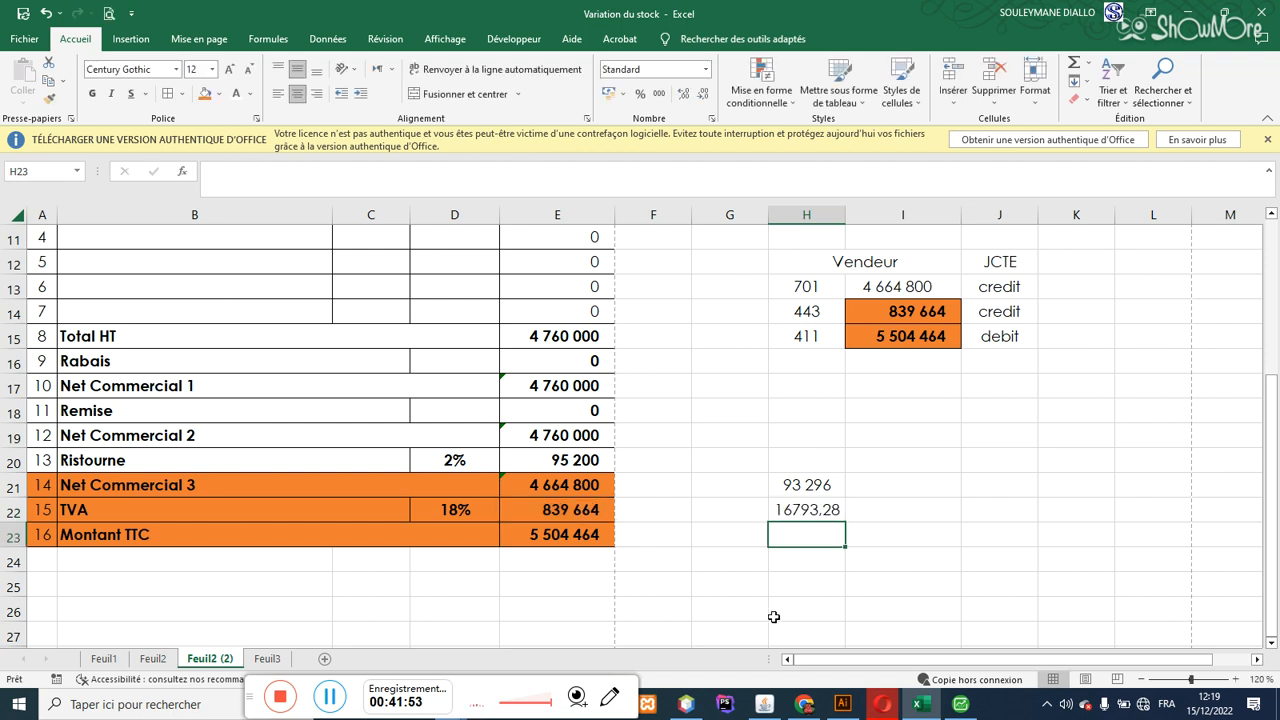
# Step: Copy the number formatting of H21 onto H22
pyautogui.click(809, 511)
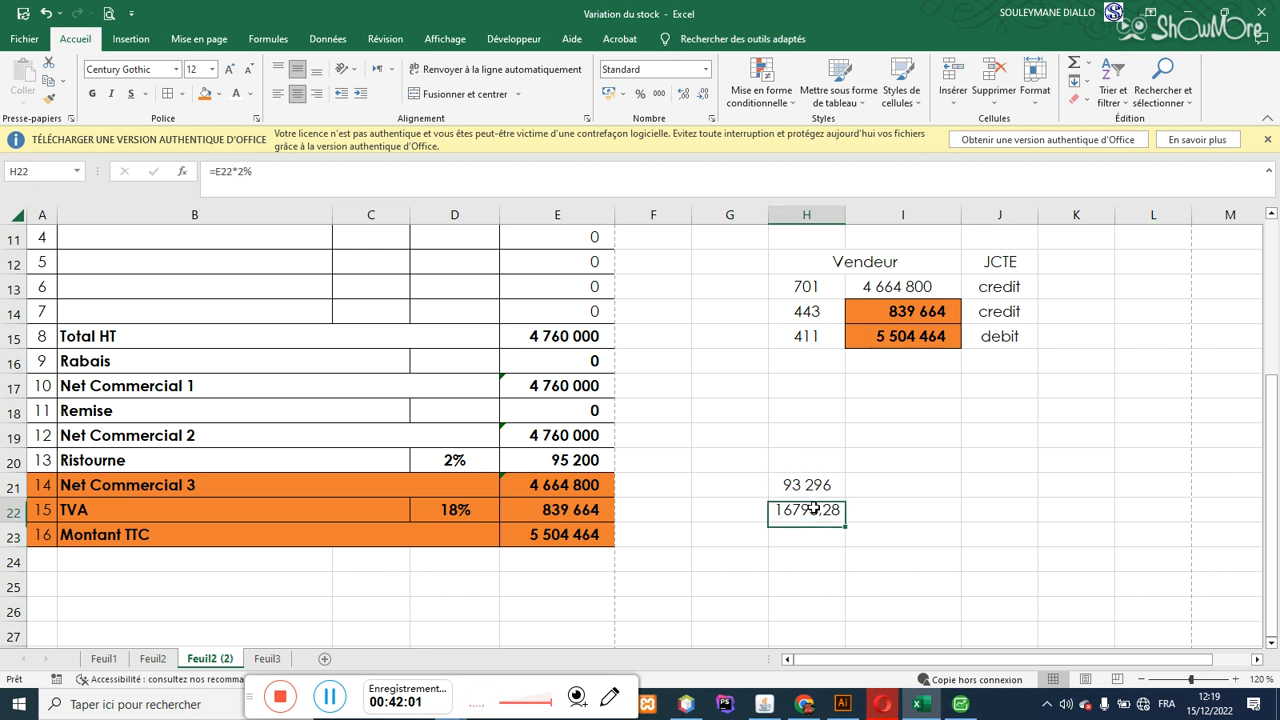
pyautogui.click(808, 484)
pyautogui.click(48, 97)
pyautogui.click(806, 509)
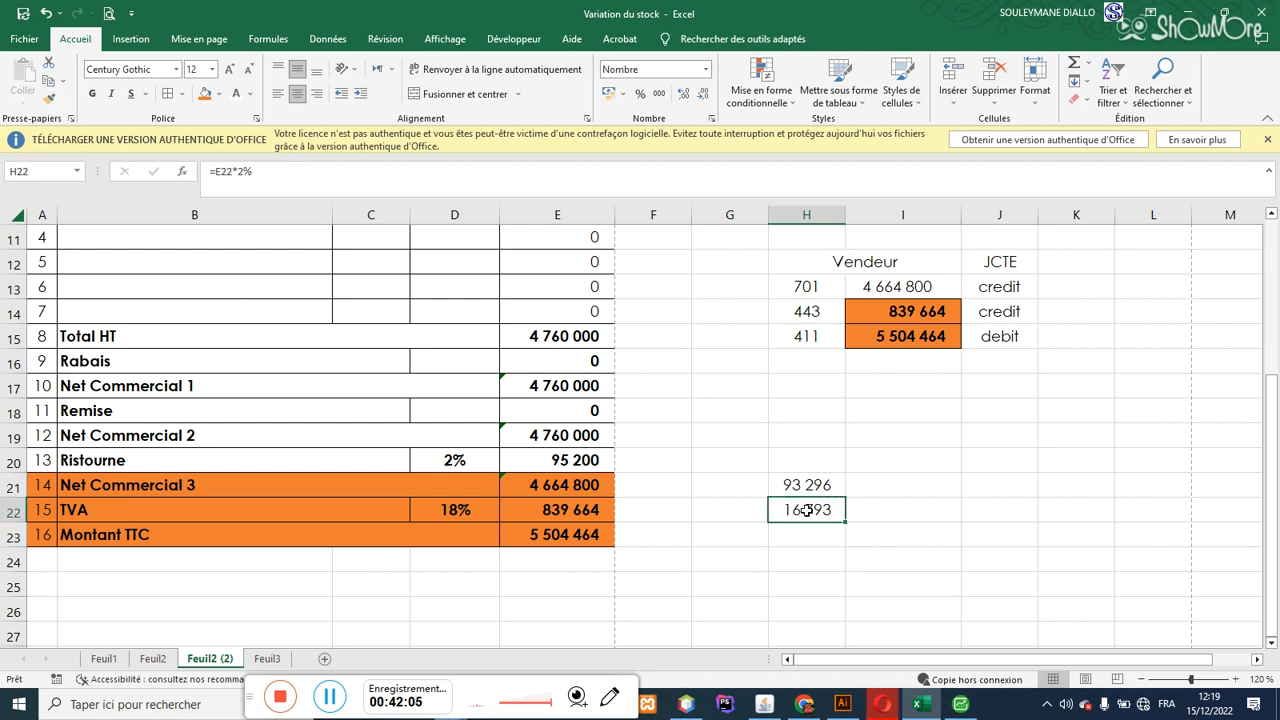
# Step: In H23, calculate 2% of the Montant TTC with the formula =E23*2%
pyautogui.click(806, 533)
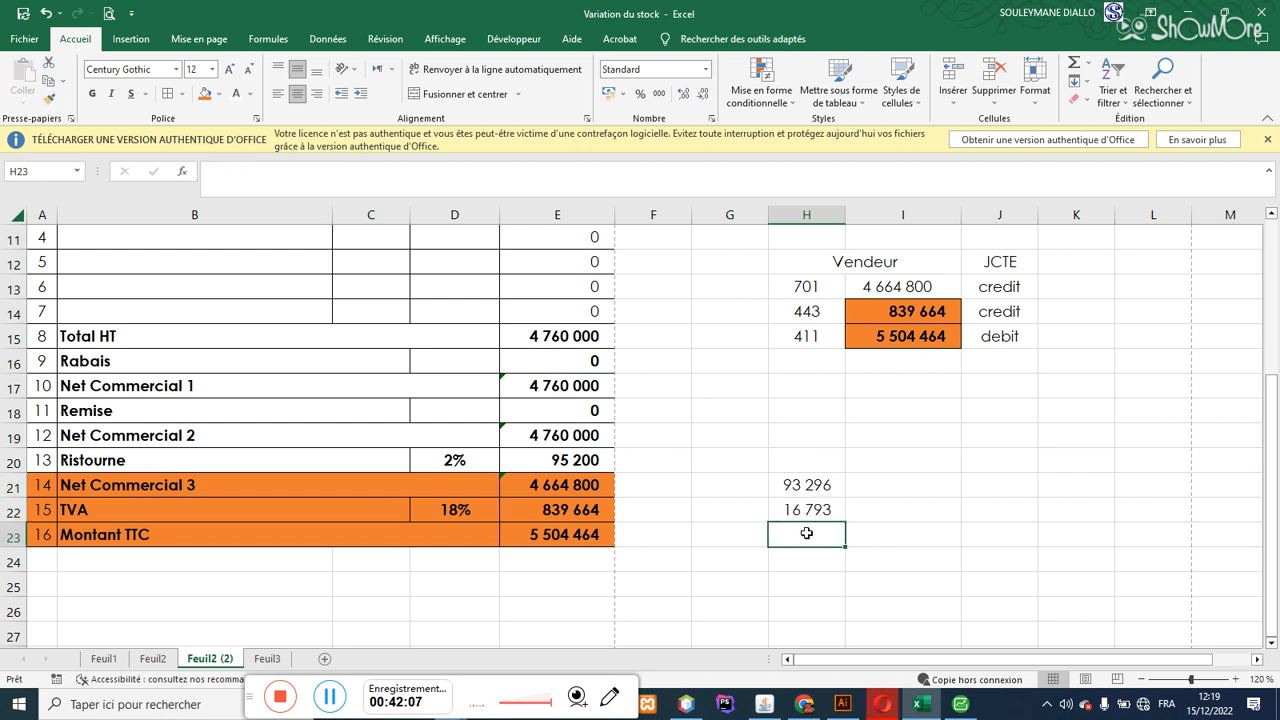
pyautogui.write('=')
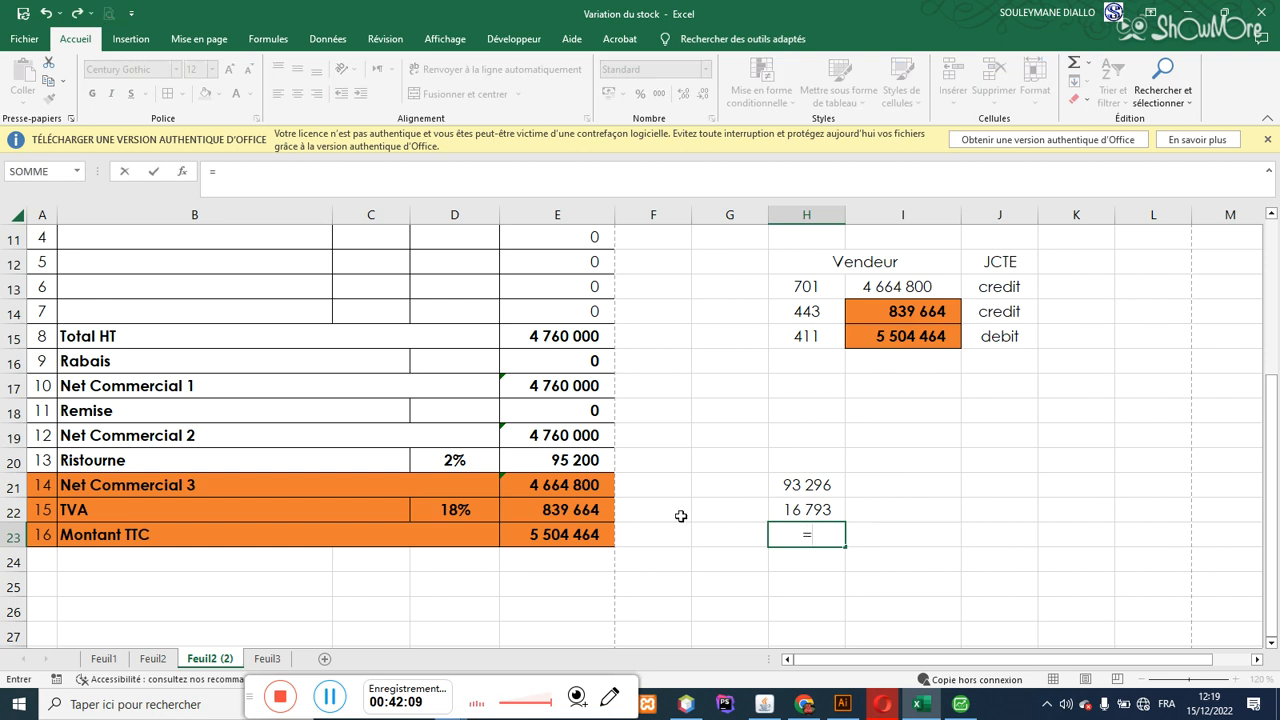
pyautogui.click(543, 535)
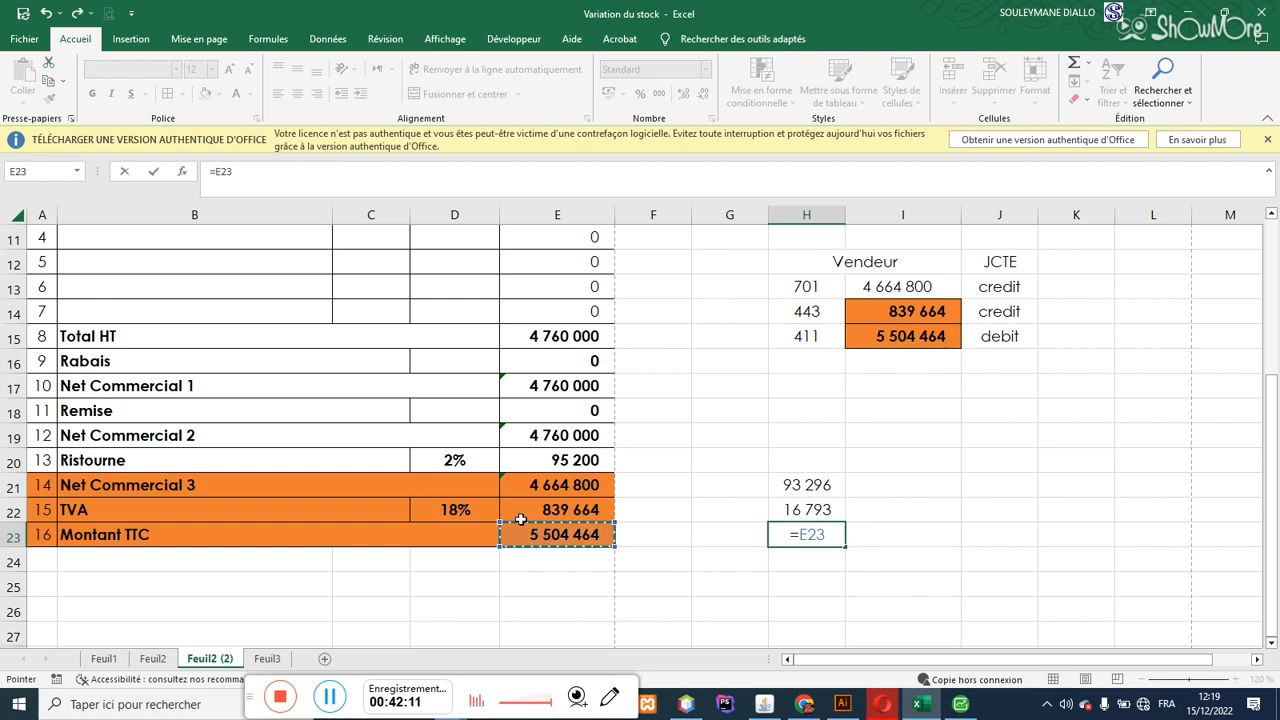
pyautogui.write('*')
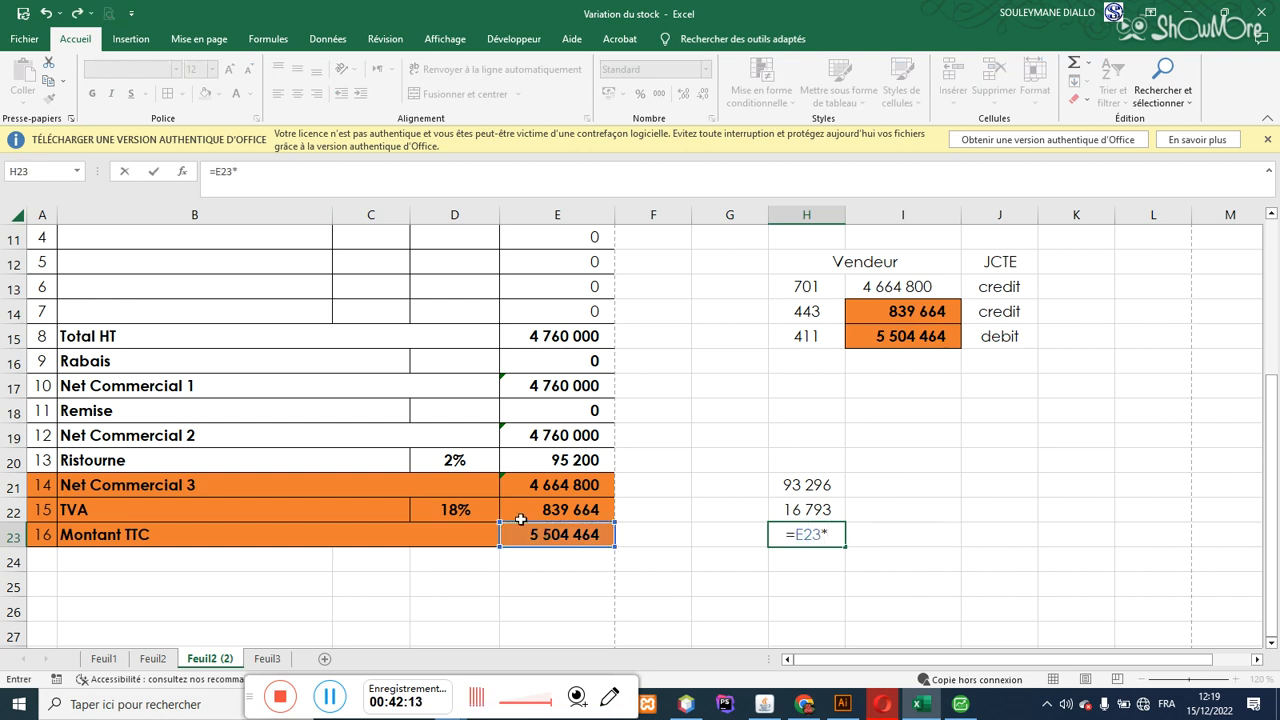
pyautogui.write('2%')
pyautogui.press('Return')
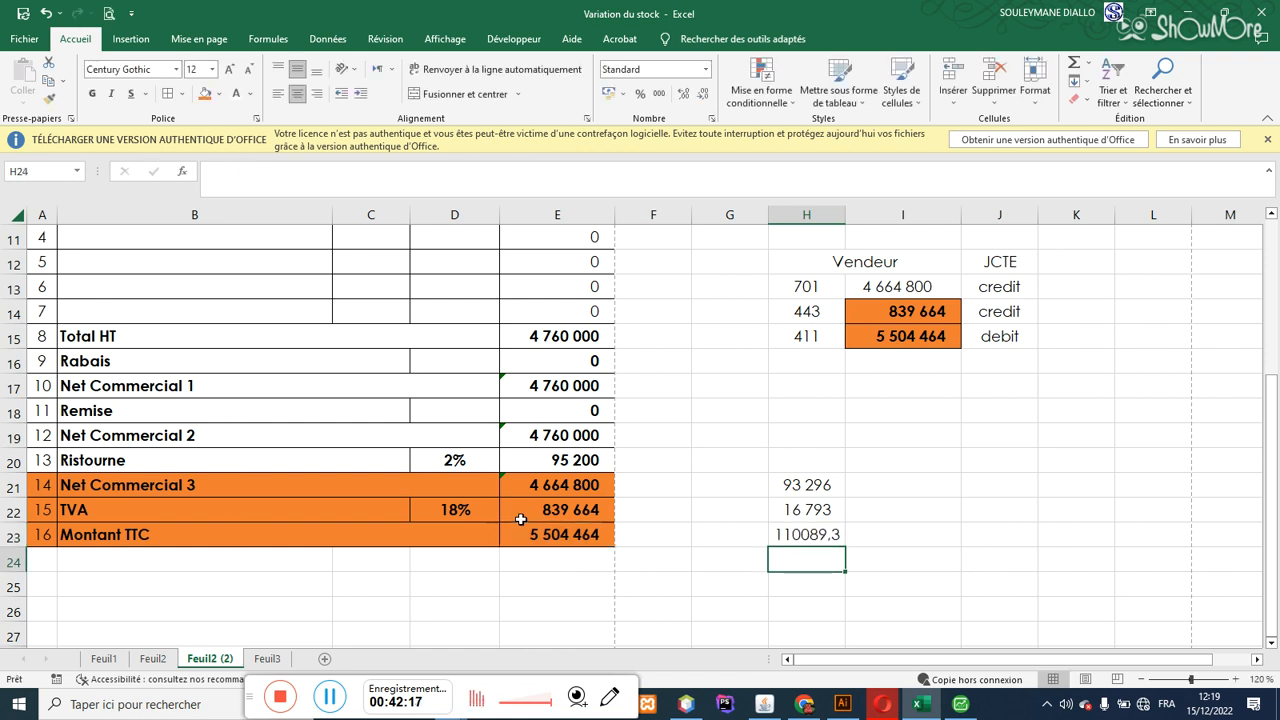
# Step: Copy the number formatting of H22 onto H23
pyautogui.click(808, 538)
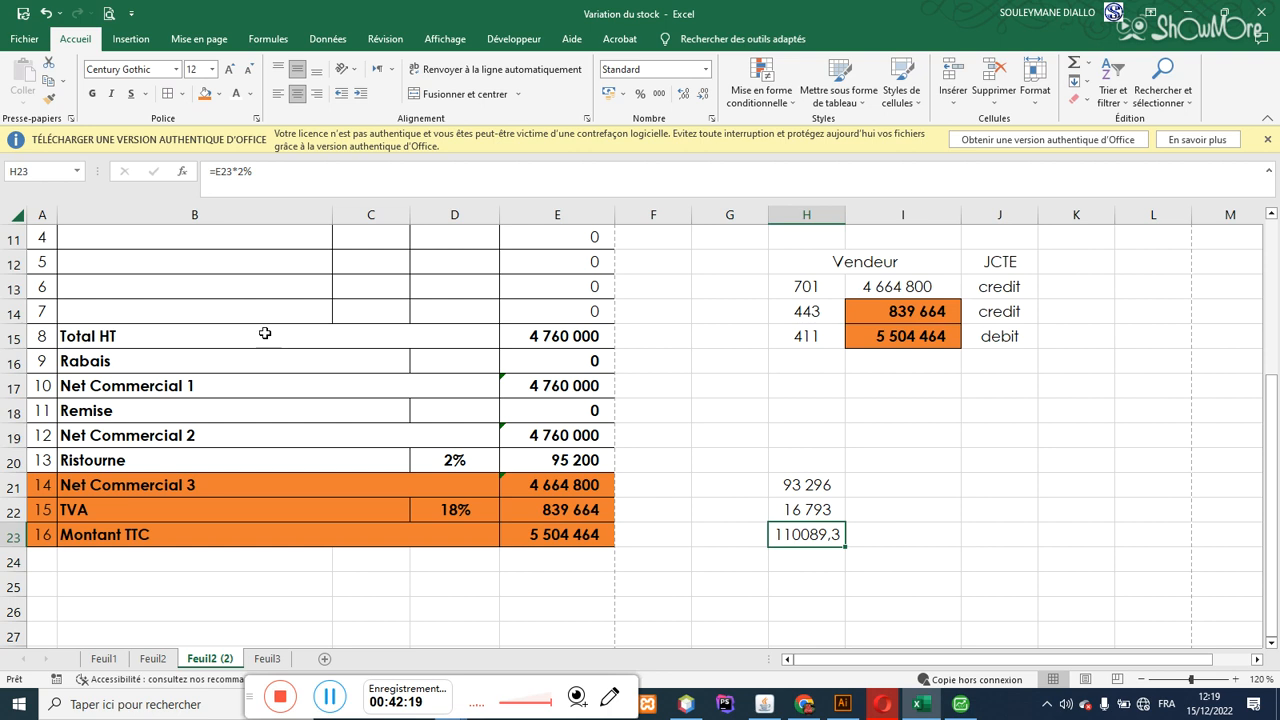
pyautogui.click(792, 512)
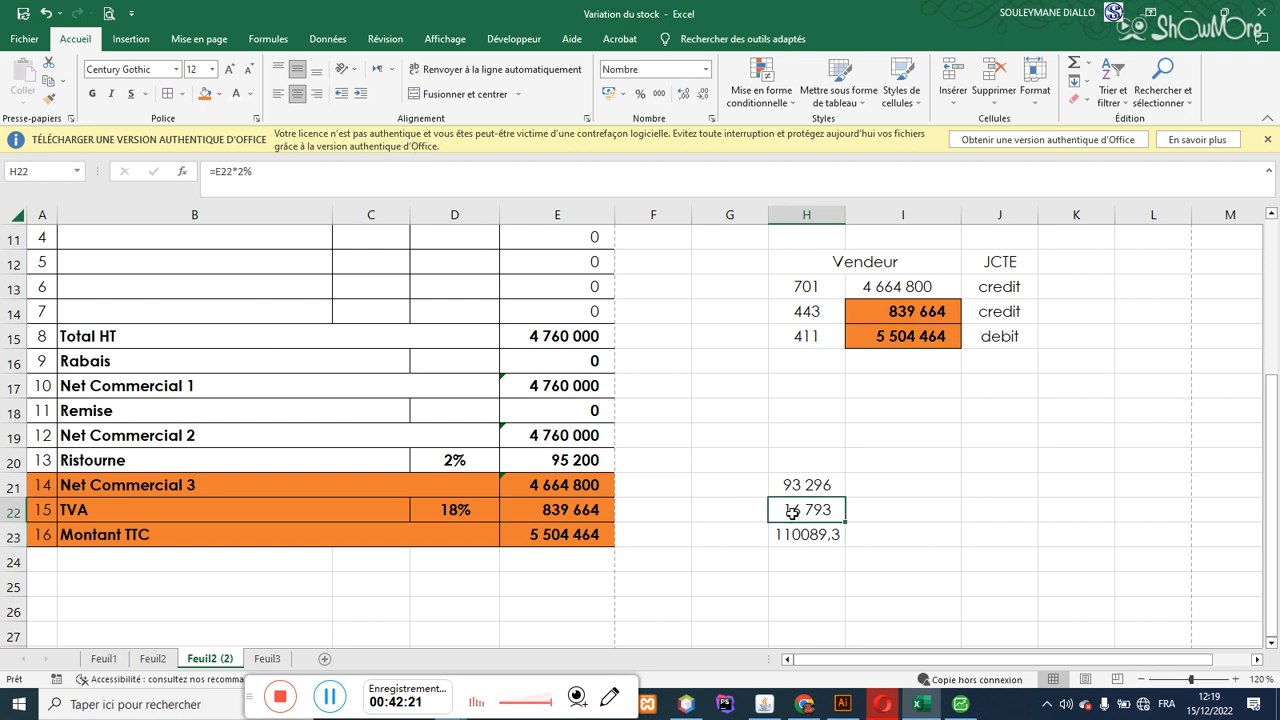
pyautogui.click(52, 99)
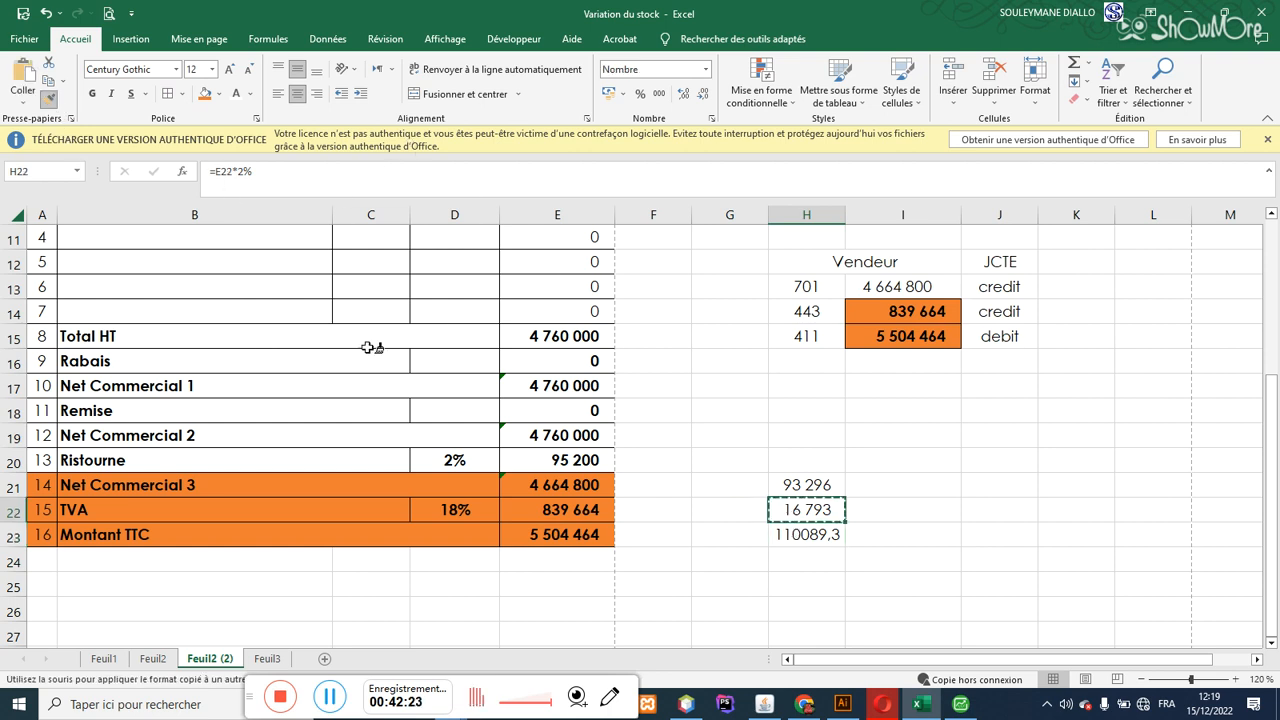
pyautogui.click(808, 538)
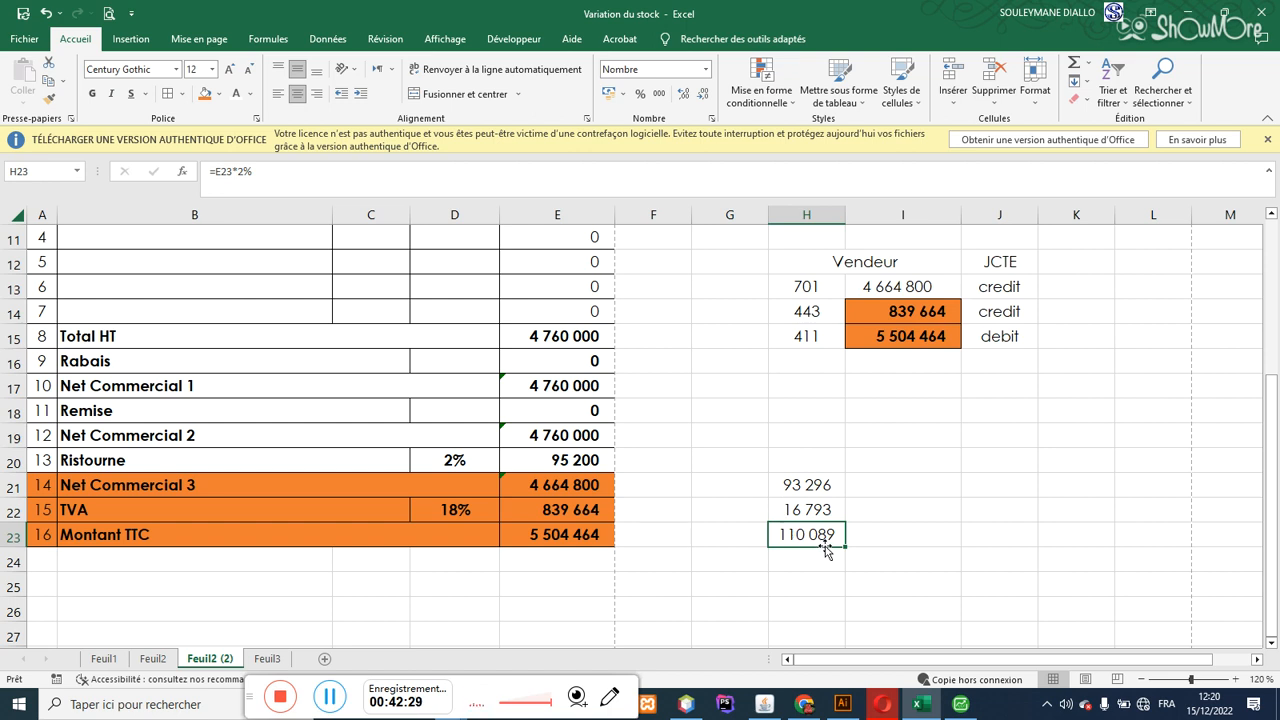
# Step: Link cell I21 to the 2% amount of Net Commercial 3 with the formula =H21
pyautogui.click(891, 485)
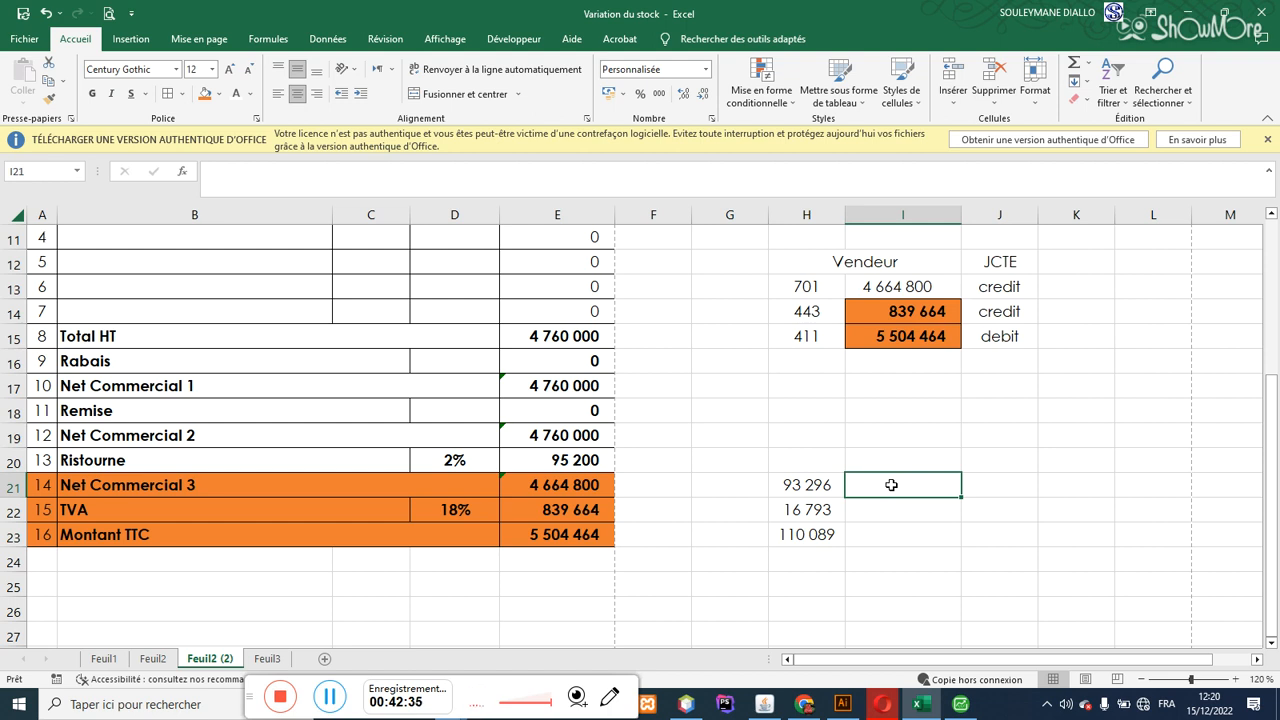
pyautogui.write('=')
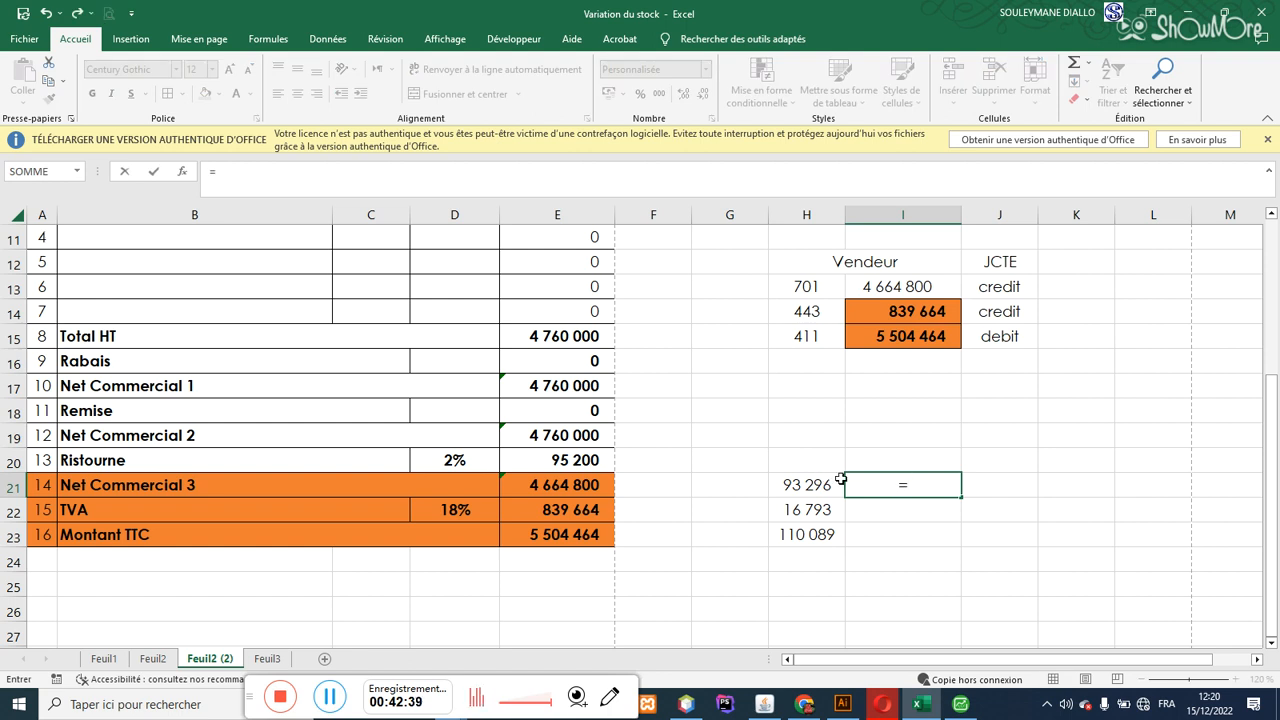
pyautogui.click(806, 484)
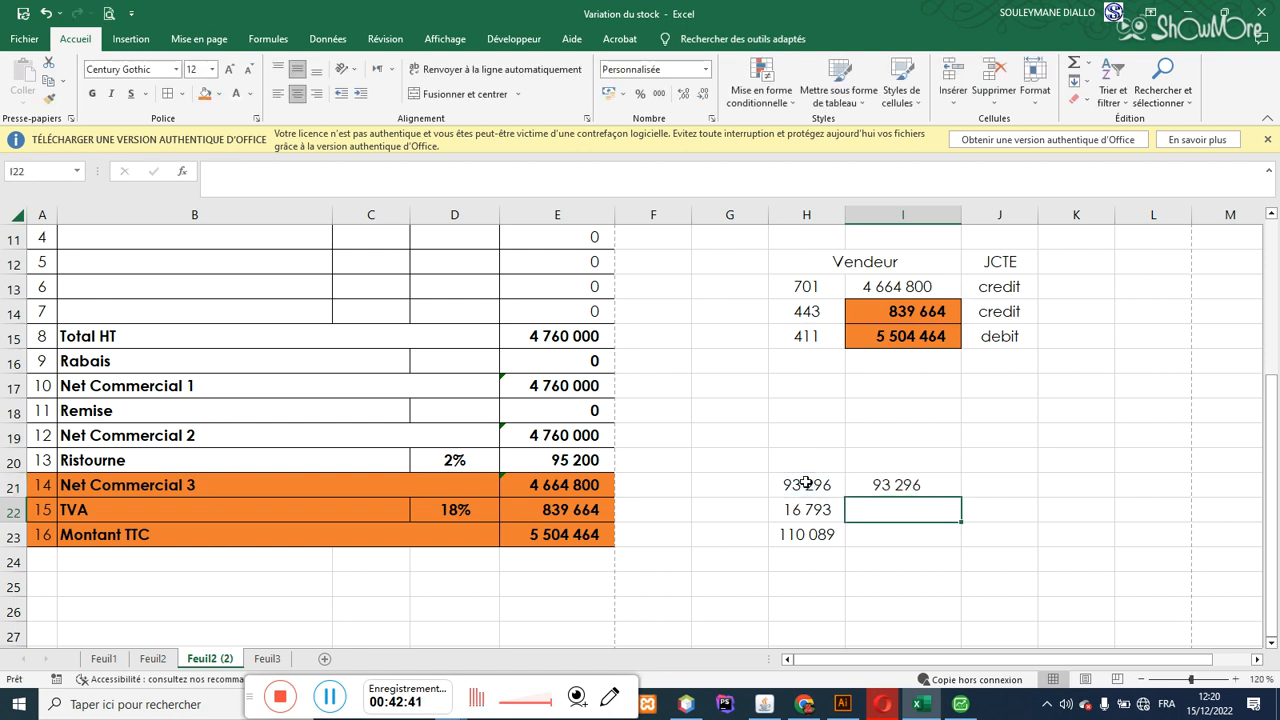
pyautogui.press('Return')
# Step: In I22, apply the invoice's TVA rate to the amount above with the formula =I21*D22
pyautogui.write('=')
pyautogui.click(896, 485)
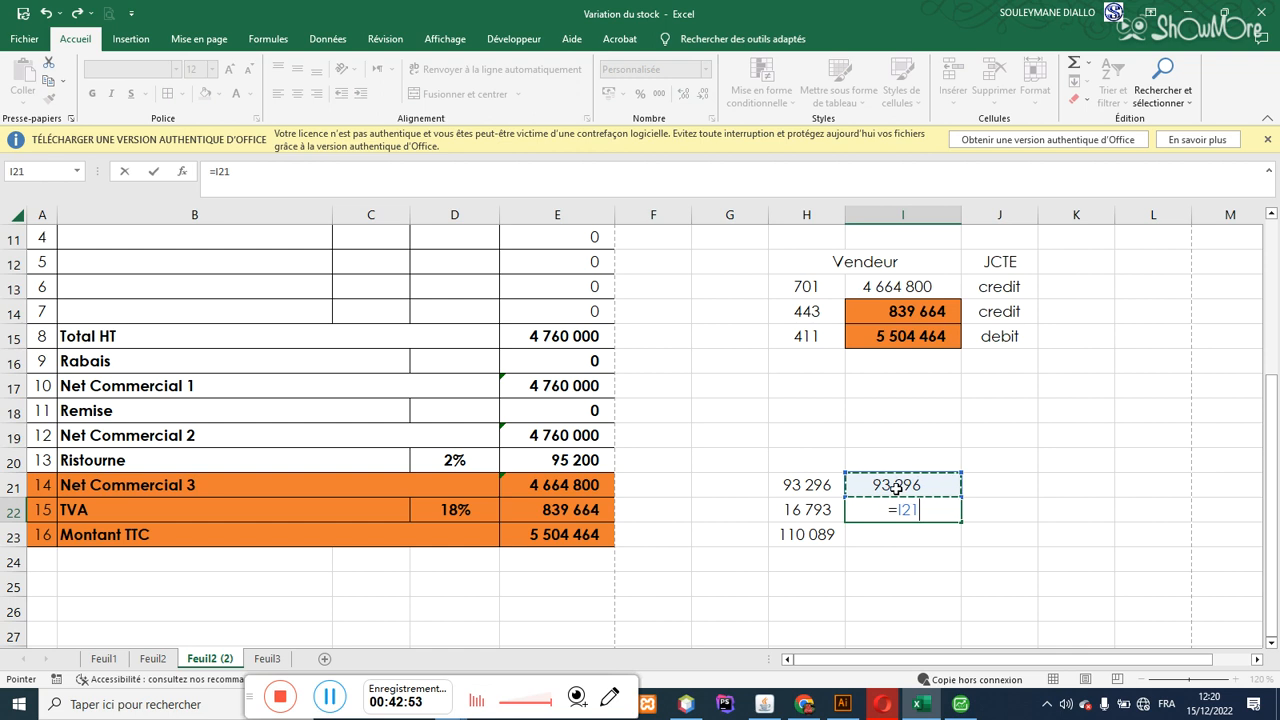
pyautogui.write('*')
pyautogui.click(480, 510)
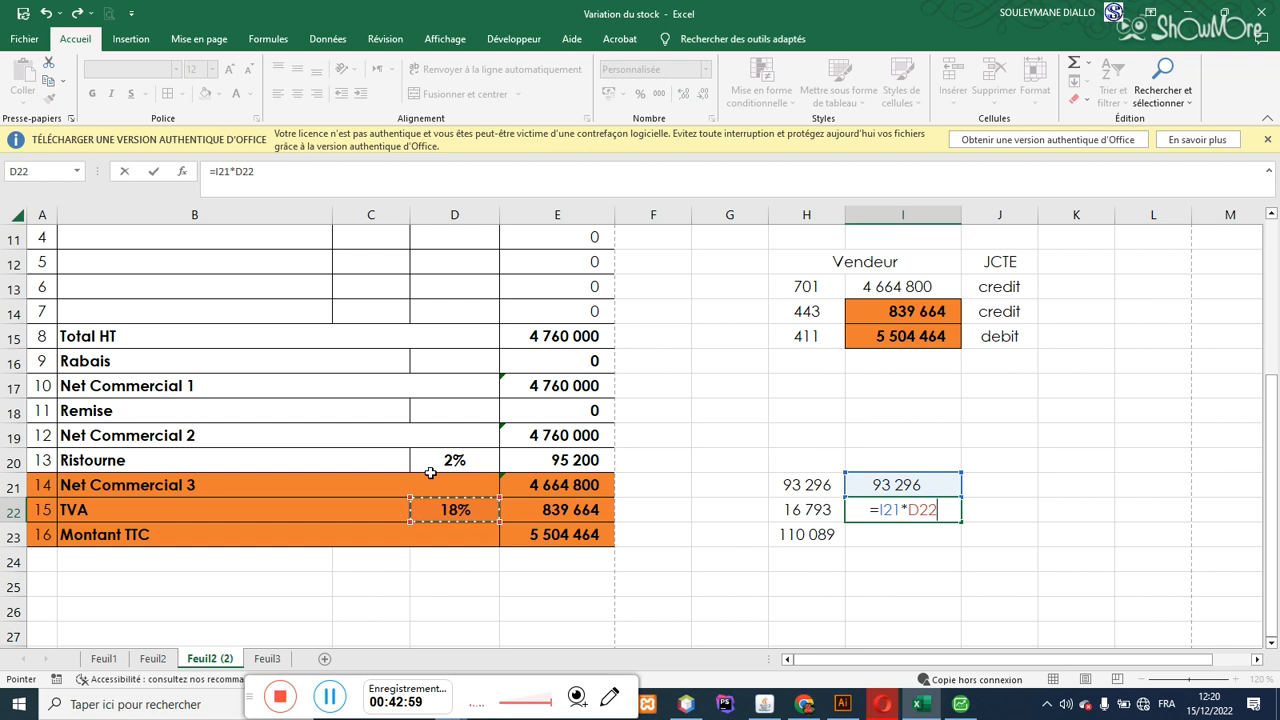
pyautogui.press('Return')
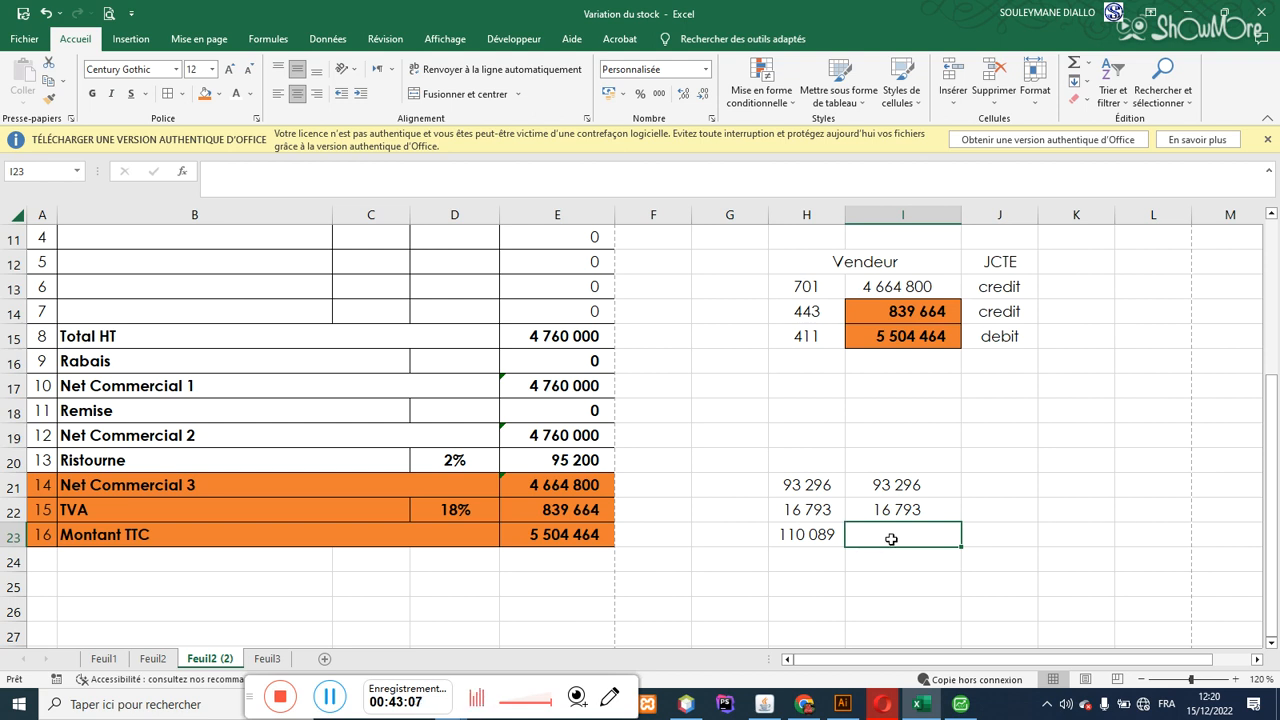
# Step: In I23, add the net and TVA amounts above with the formula =I21+I22
pyautogui.write('=')
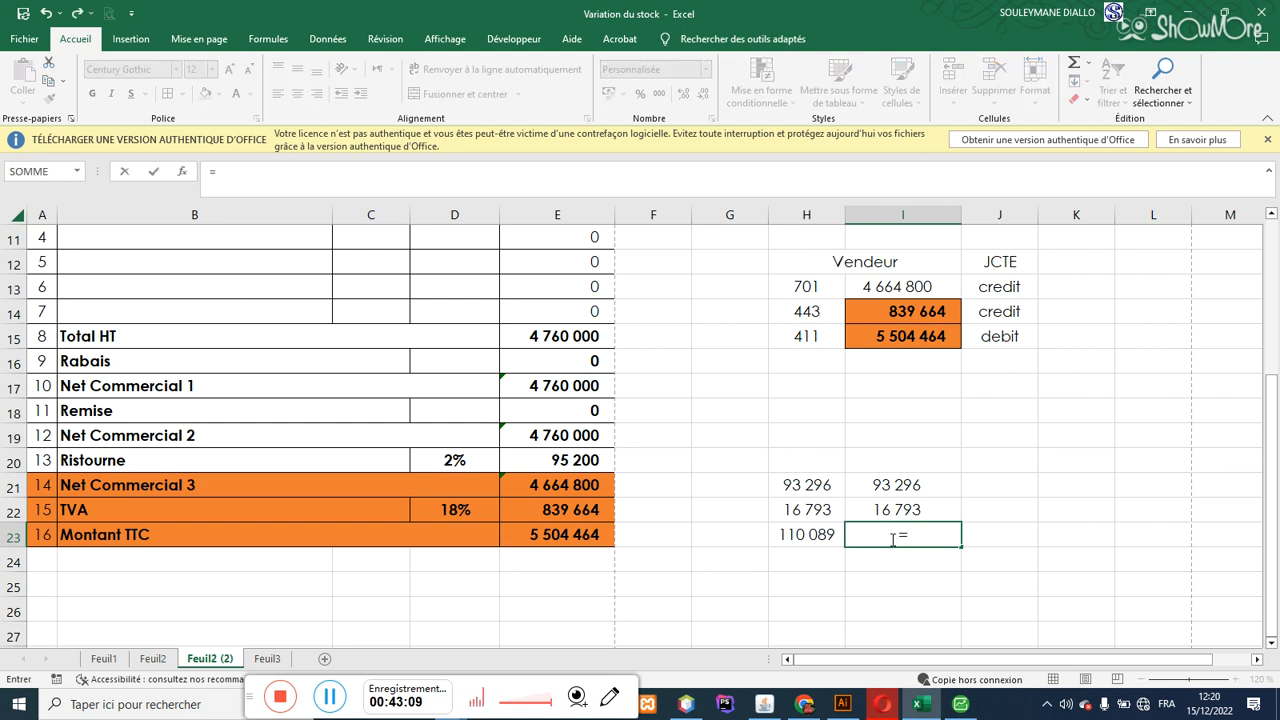
pyautogui.click(903, 484)
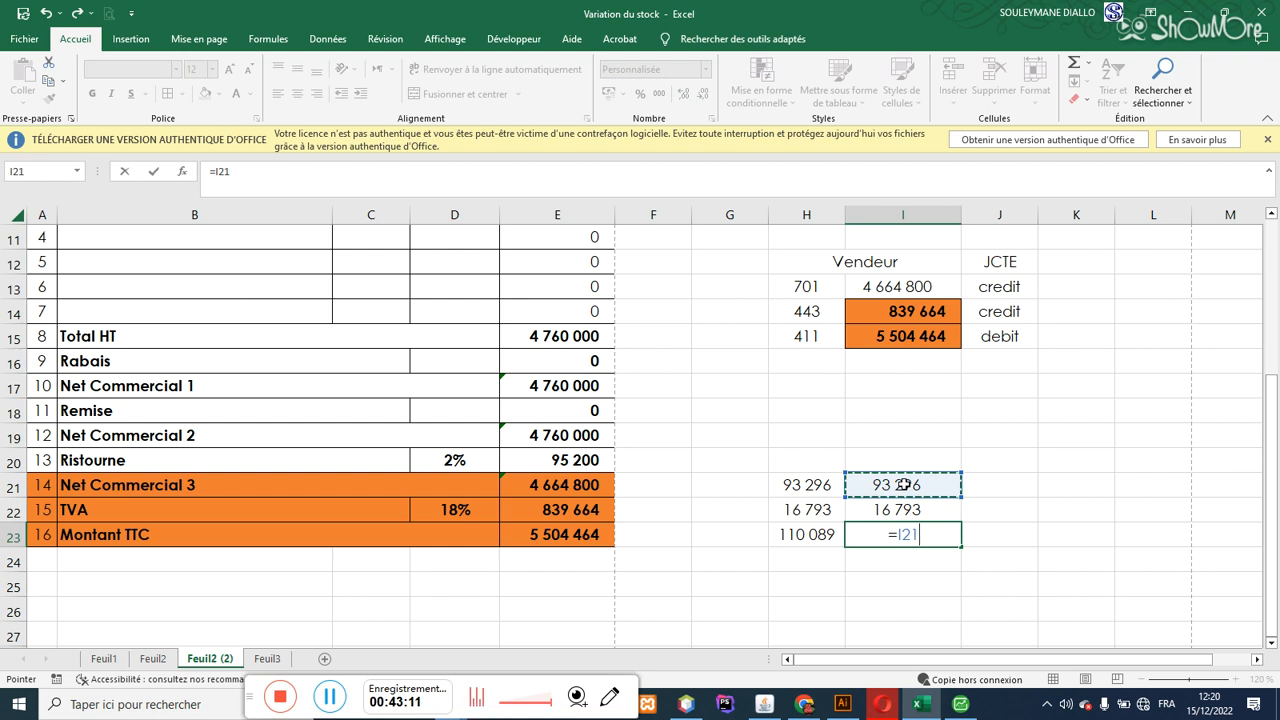
pyautogui.write('+')
pyautogui.click(903, 507)
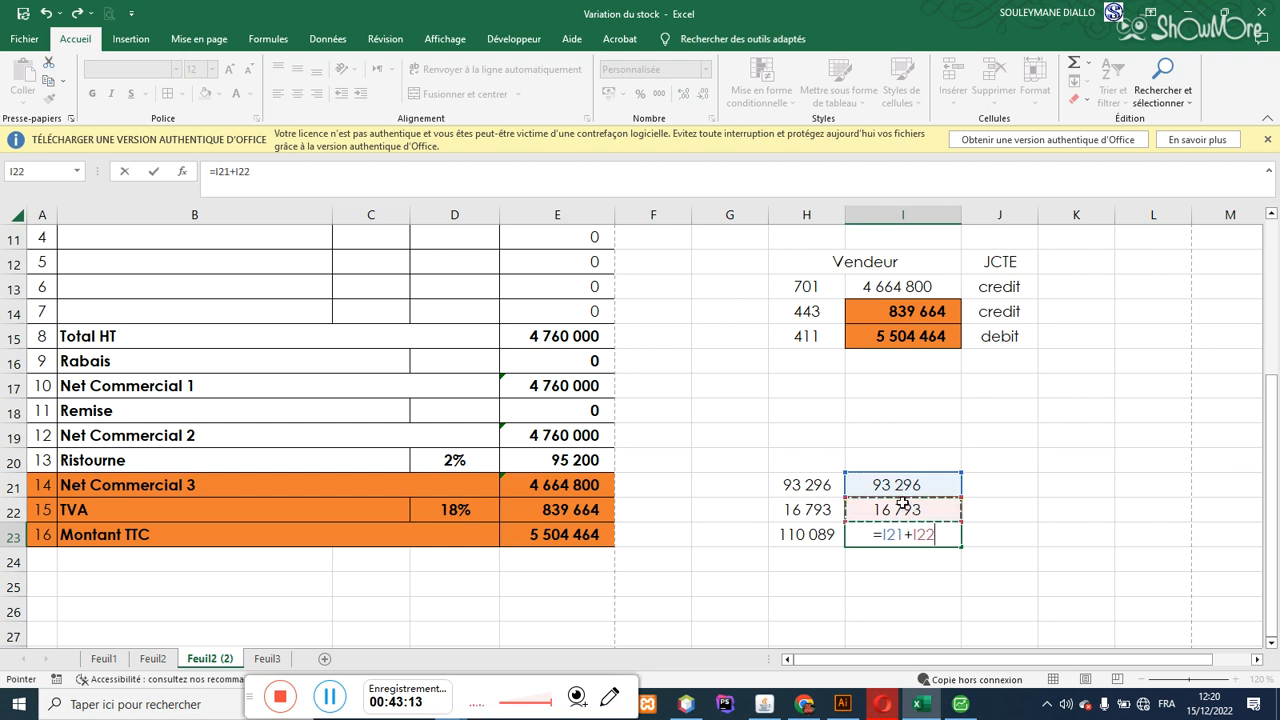
pyautogui.press('Return')
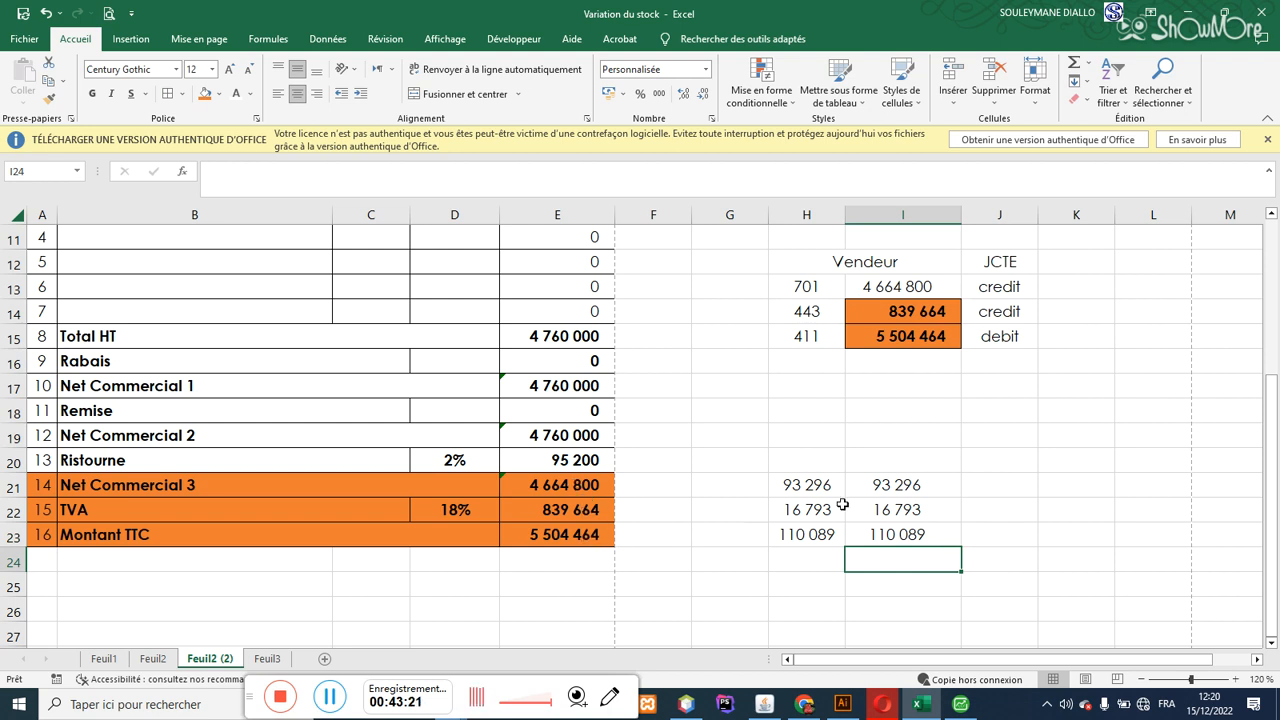
# Step: Review the 2% amounts in H21:I23 against the Achat and Vendeur entries in columns H to J
pyautogui.click(889, 490)
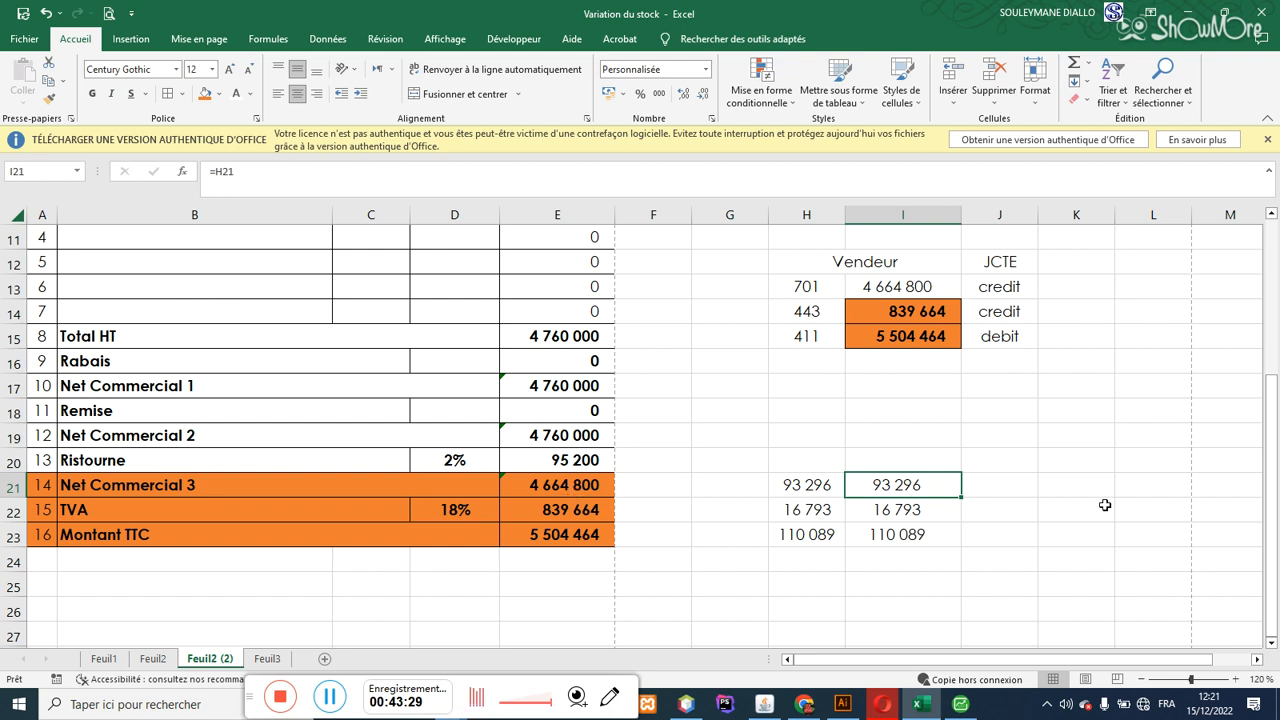
pyautogui.moveTo(1274, 453); pyautogui.dragTo(1275, 537)
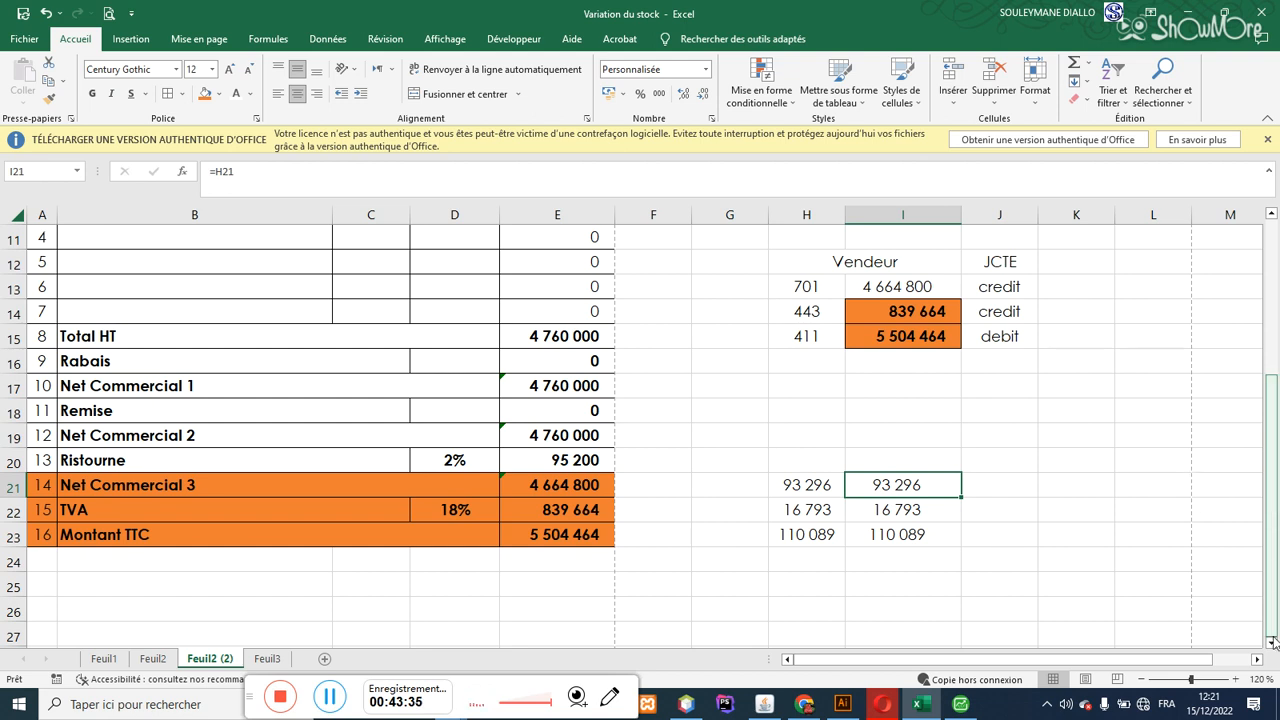
pyautogui.click(1273, 642)
pyautogui.click(1273, 642)
pyautogui.click(1273, 645)
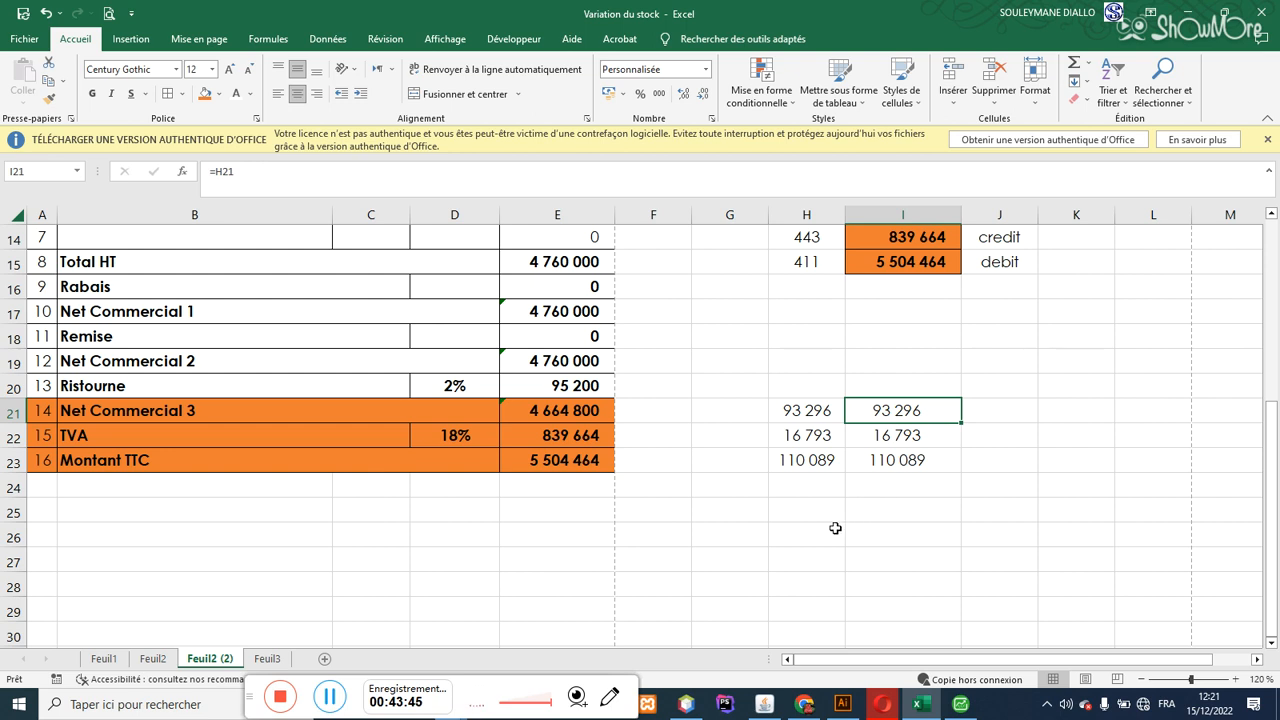
pyautogui.moveTo(1270, 545); pyautogui.dragTo(1270, 500)
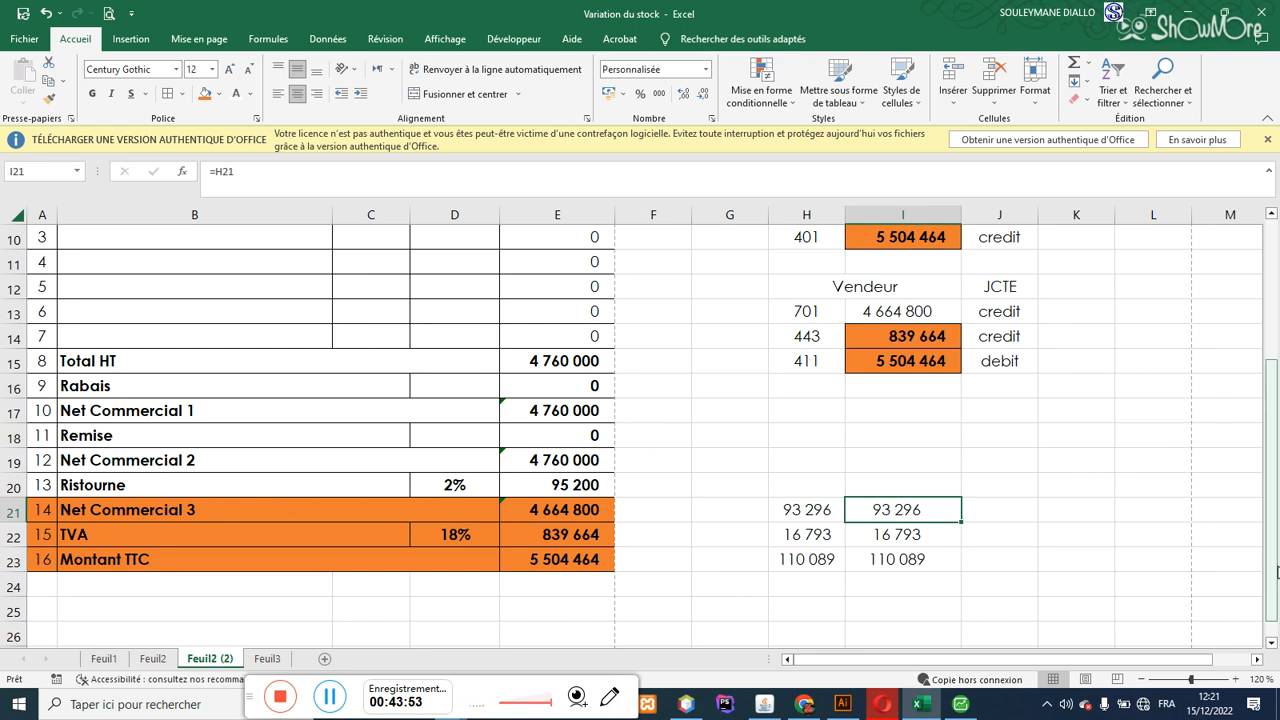
pyautogui.moveTo(1274, 571)
pyautogui.mouseDown()
pyautogui.moveTo(1274, 557)
pyautogui.moveTo(1274, 587)
pyautogui.mouseUp()
pyautogui.moveTo(842, 592); pyautogui.dragTo(903, 583)
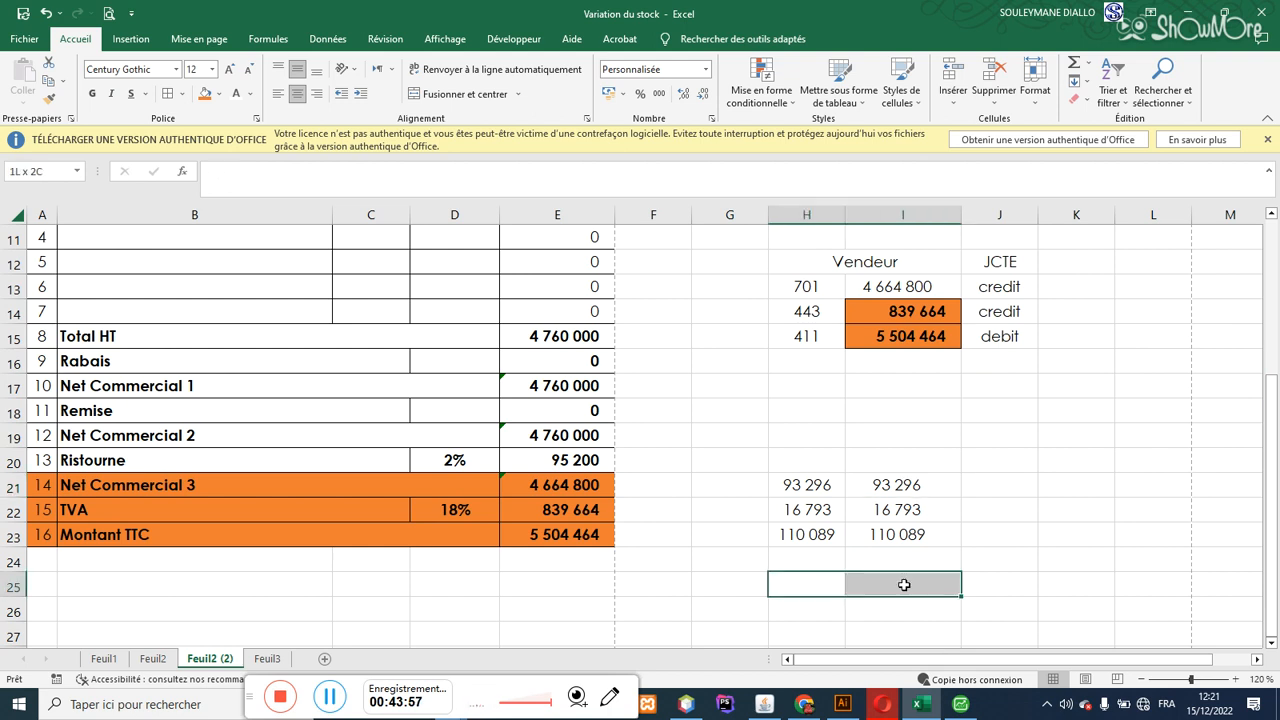
pyautogui.moveTo(1272, 470); pyautogui.dragTo(1272, 356)
pyautogui.moveTo(872, 342); pyautogui.dragTo(905, 408)
pyautogui.click(1102, 357)
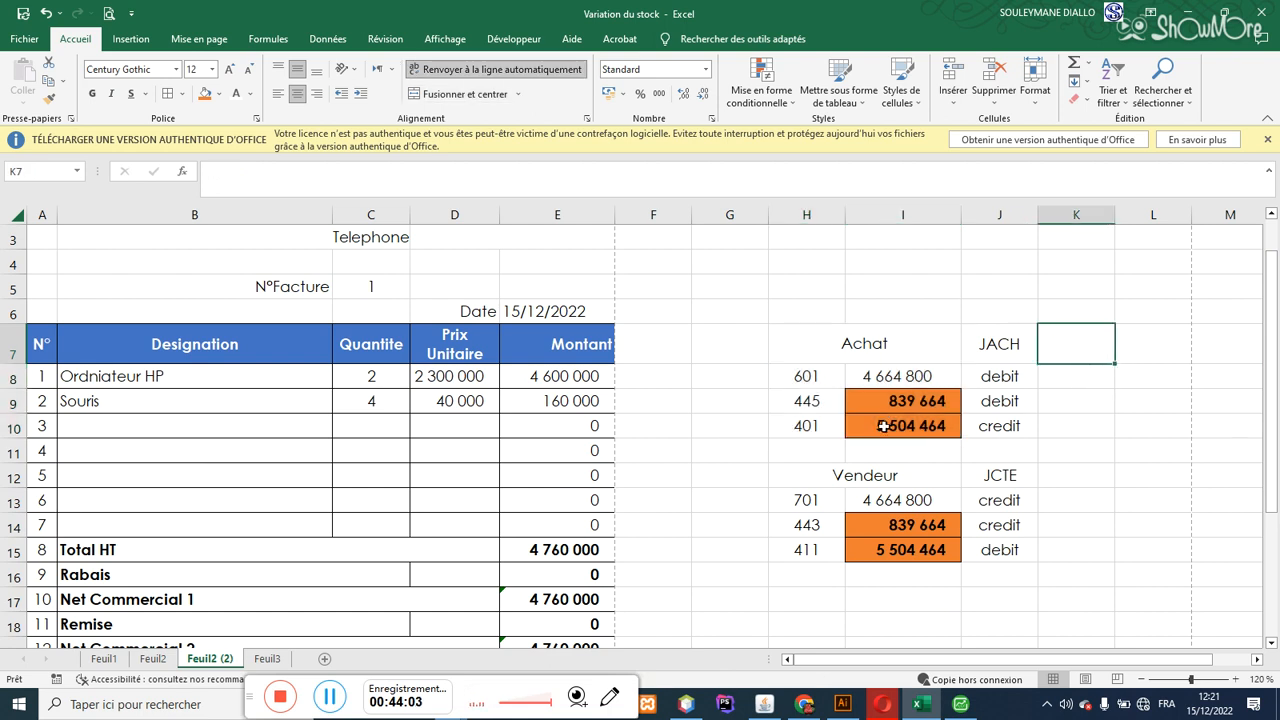
pyautogui.click(809, 396)
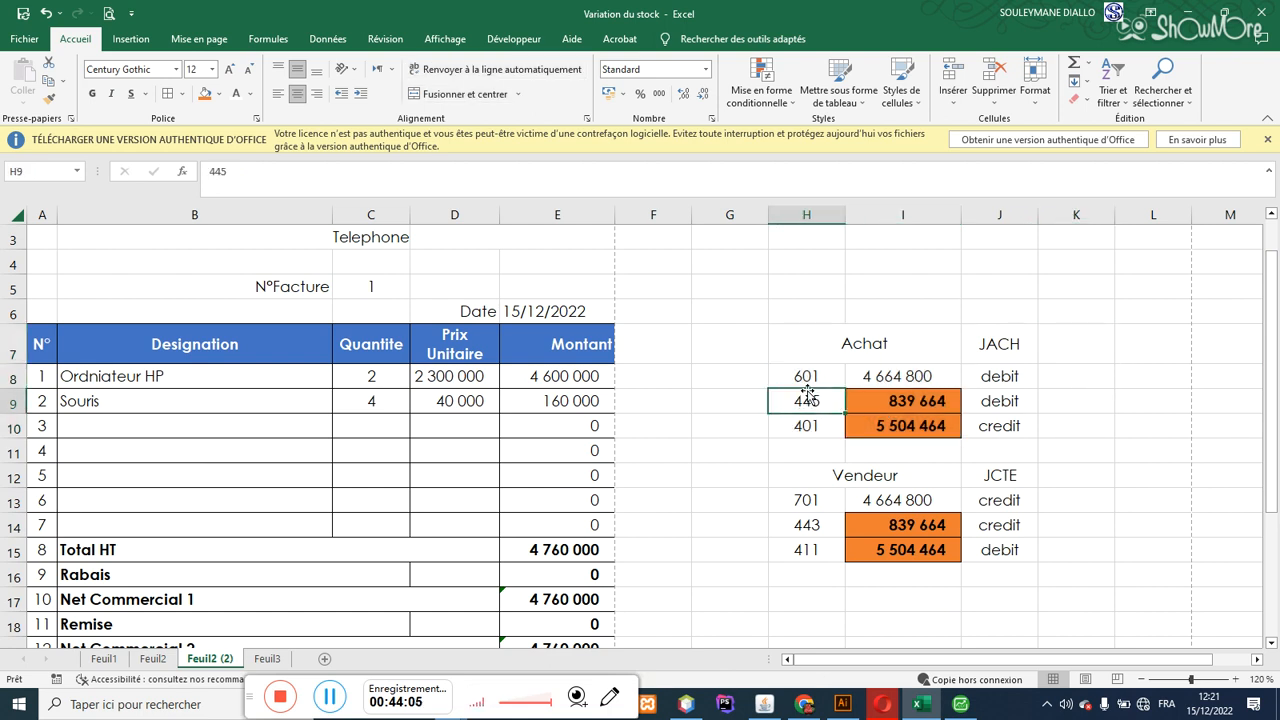
pyautogui.click(811, 379)
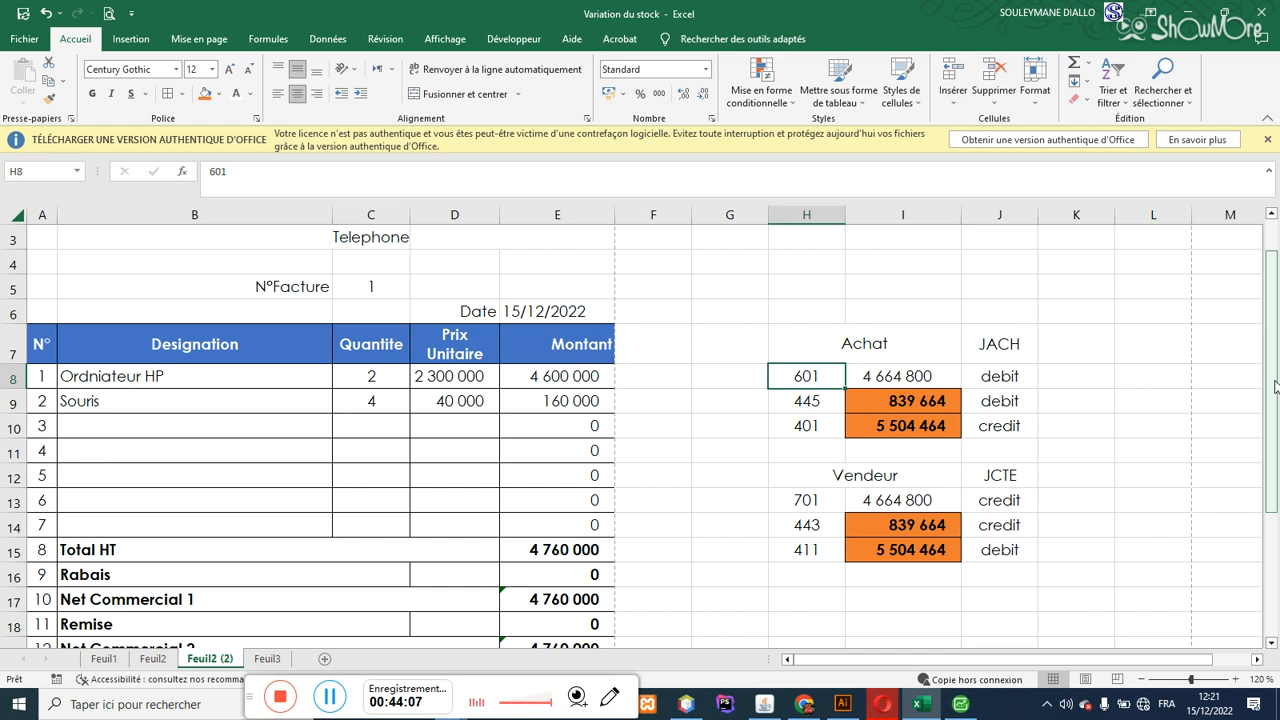
pyautogui.moveTo(1277, 378); pyautogui.dragTo(1277, 405)
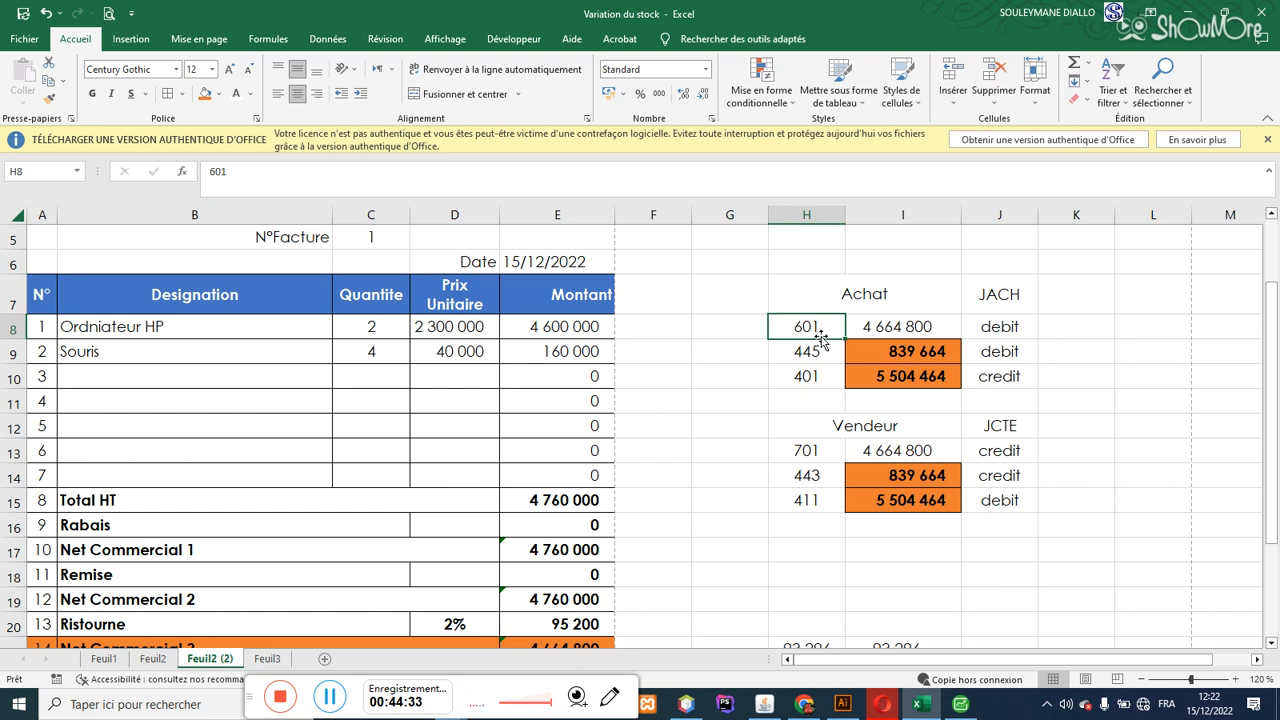
pyautogui.click(1090, 325)
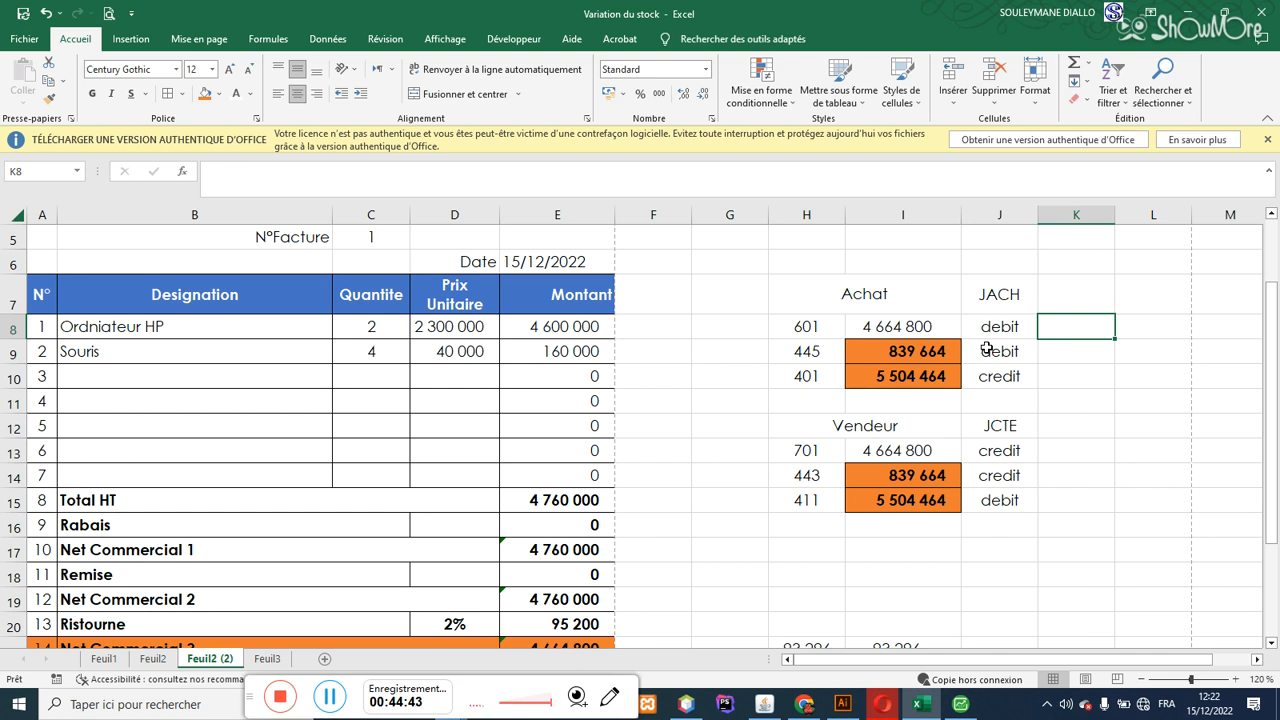
# Step: Switch to Sage 100 Comptabilité, open the general chart of accounts and examine its class 6 accounts
pyautogui.click(960, 705)
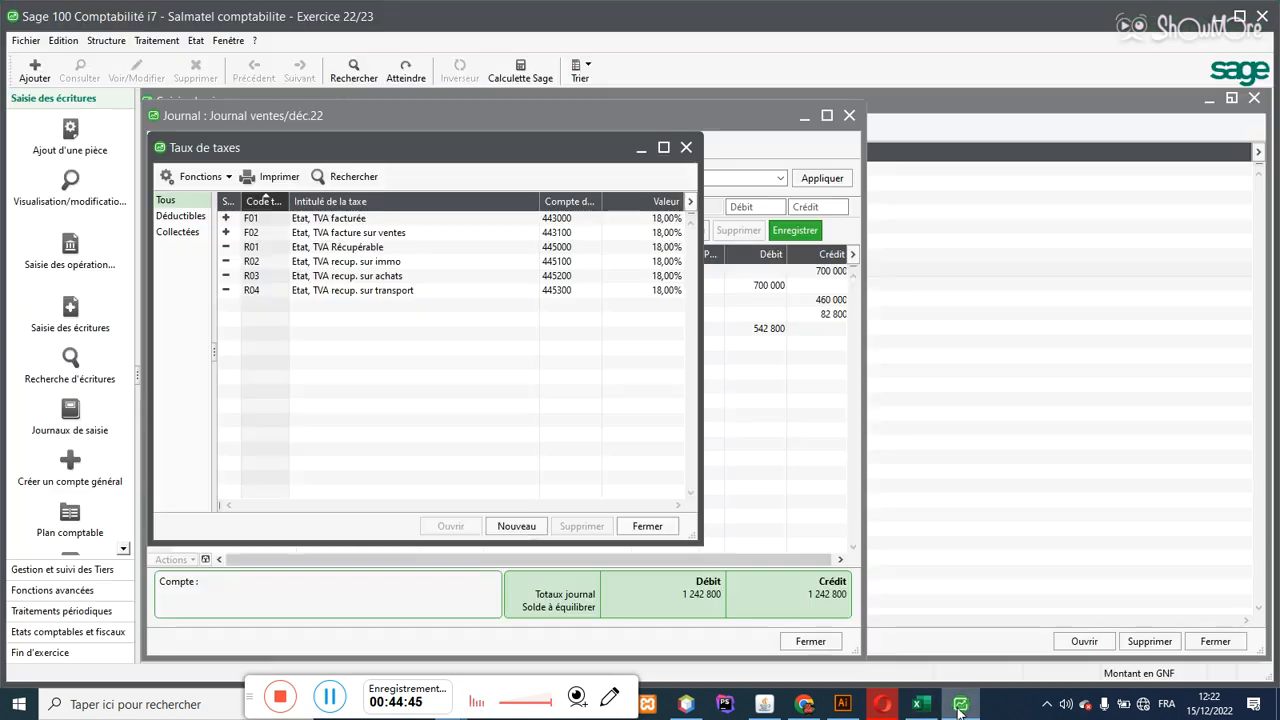
pyautogui.click(106, 40)
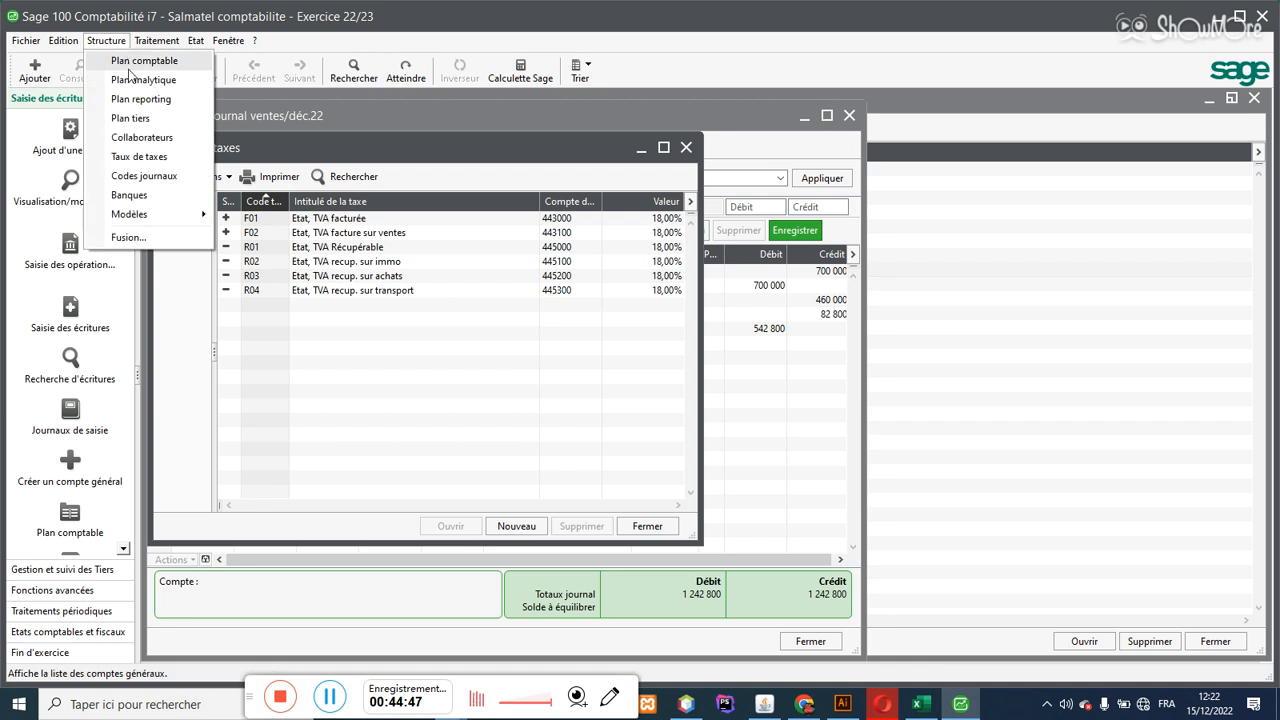
pyautogui.click(129, 64)
pyautogui.moveTo(568, 268); pyautogui.dragTo(580, 366)
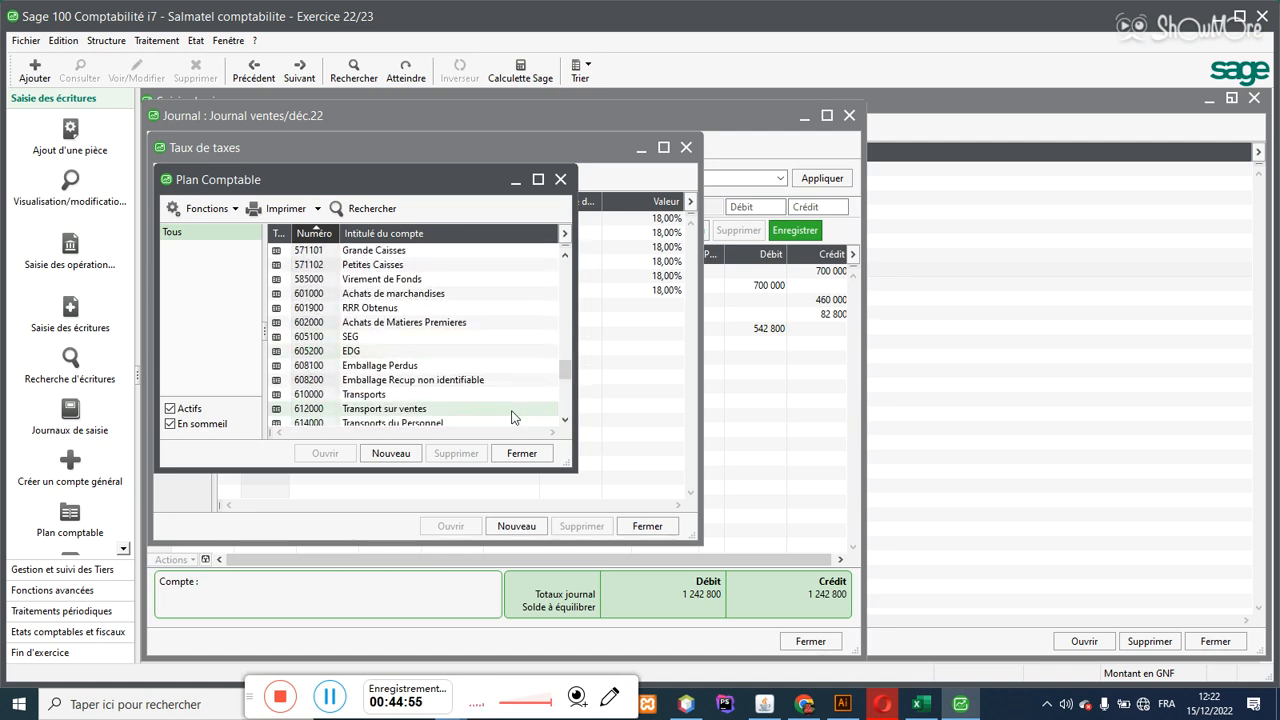
pyautogui.moveTo(566, 369); pyautogui.dragTo(571, 398)
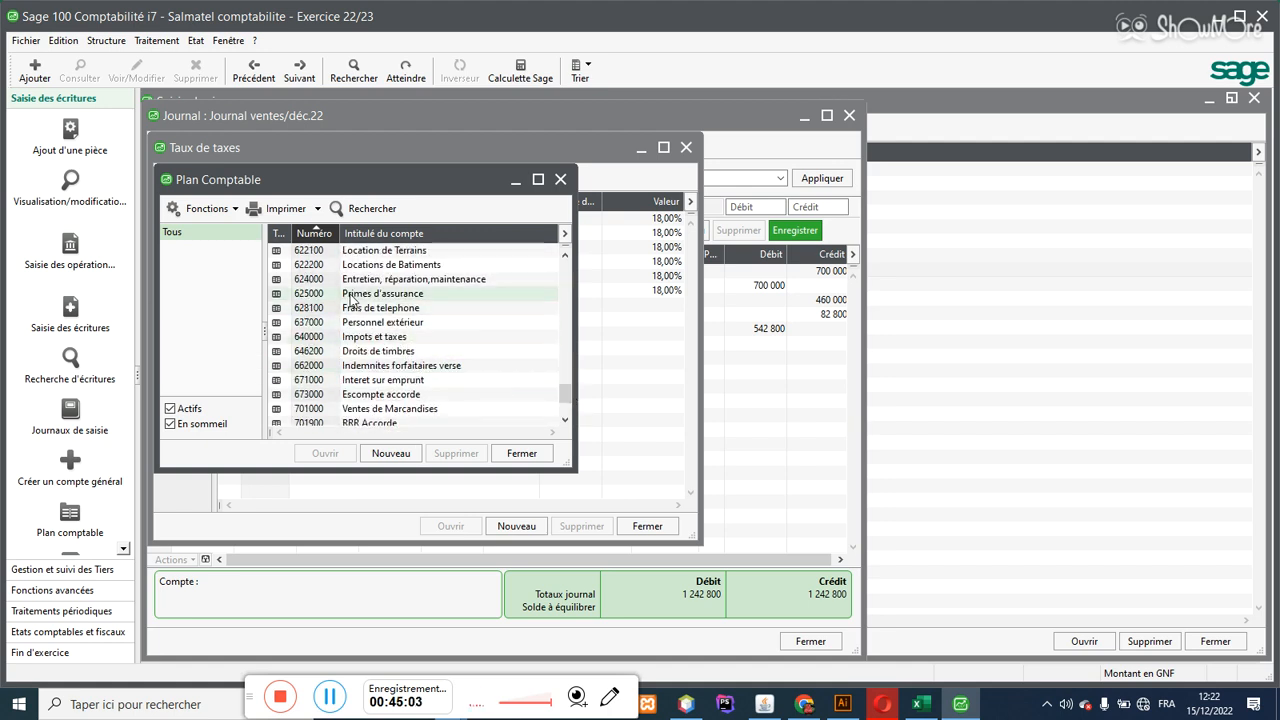
pyautogui.click(566, 258)
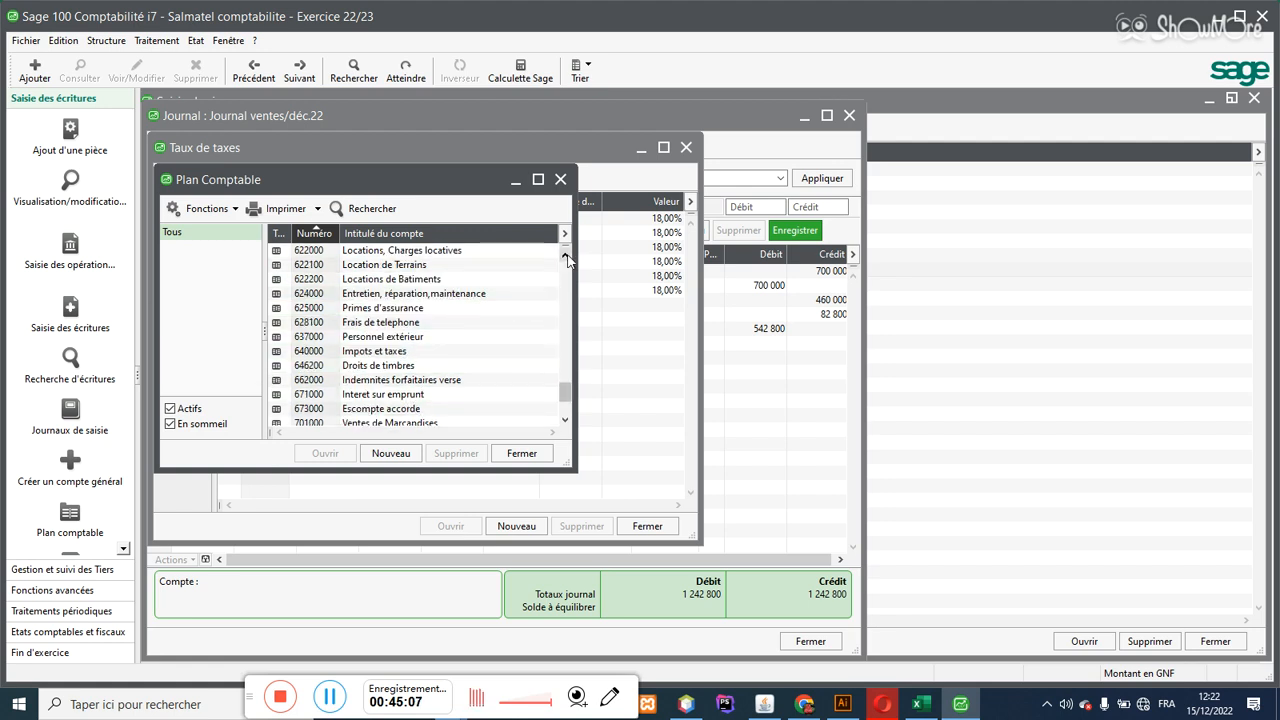
pyautogui.click(566, 258)
pyautogui.click(566, 258)
pyautogui.click(566, 258)
pyautogui.click(566, 258)
pyautogui.click(566, 258)
pyautogui.click(566, 258)
pyautogui.click(566, 258)
pyautogui.click(566, 258)
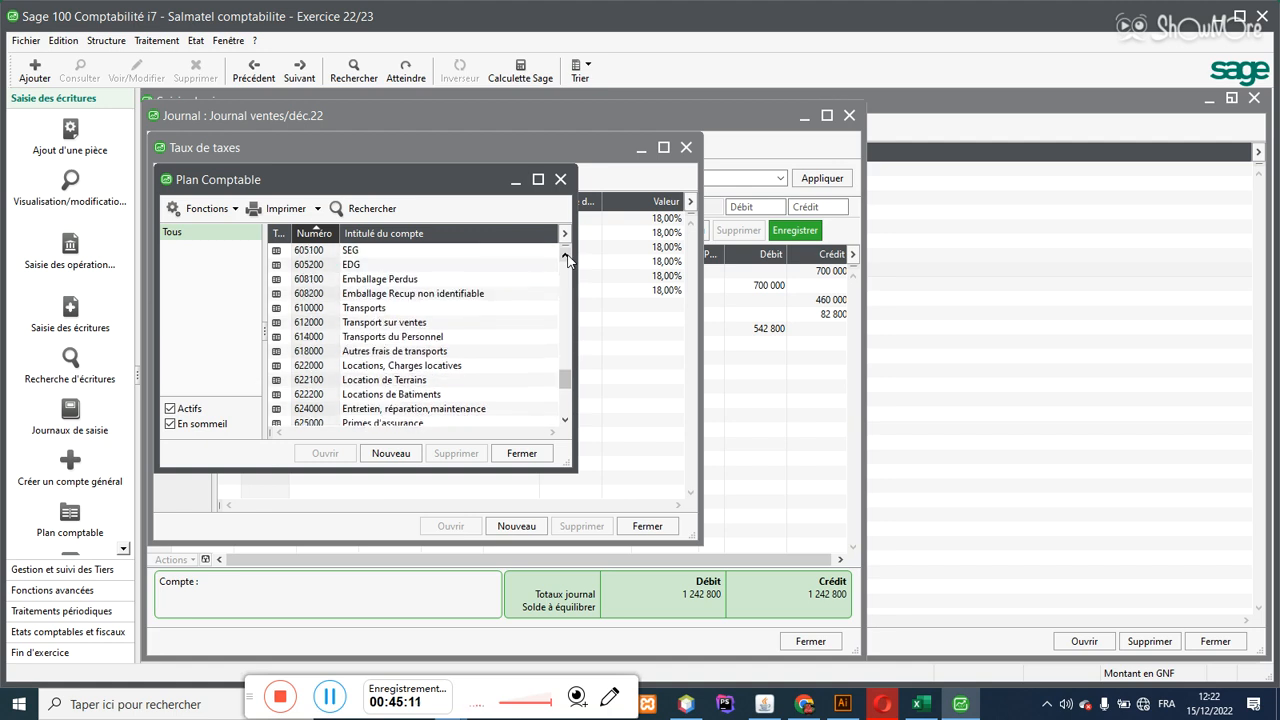
# Step: Locate account 701900, RRR Accorde, among the sales accounts in the chart of accounts
pyautogui.click(565, 420)
pyautogui.click(565, 420)
pyautogui.click(565, 420)
pyautogui.click(565, 420)
pyautogui.click(565, 420)
pyautogui.click(565, 420)
pyautogui.click(565, 420)
pyautogui.click(565, 420)
pyautogui.click(565, 420)
pyautogui.click(565, 420)
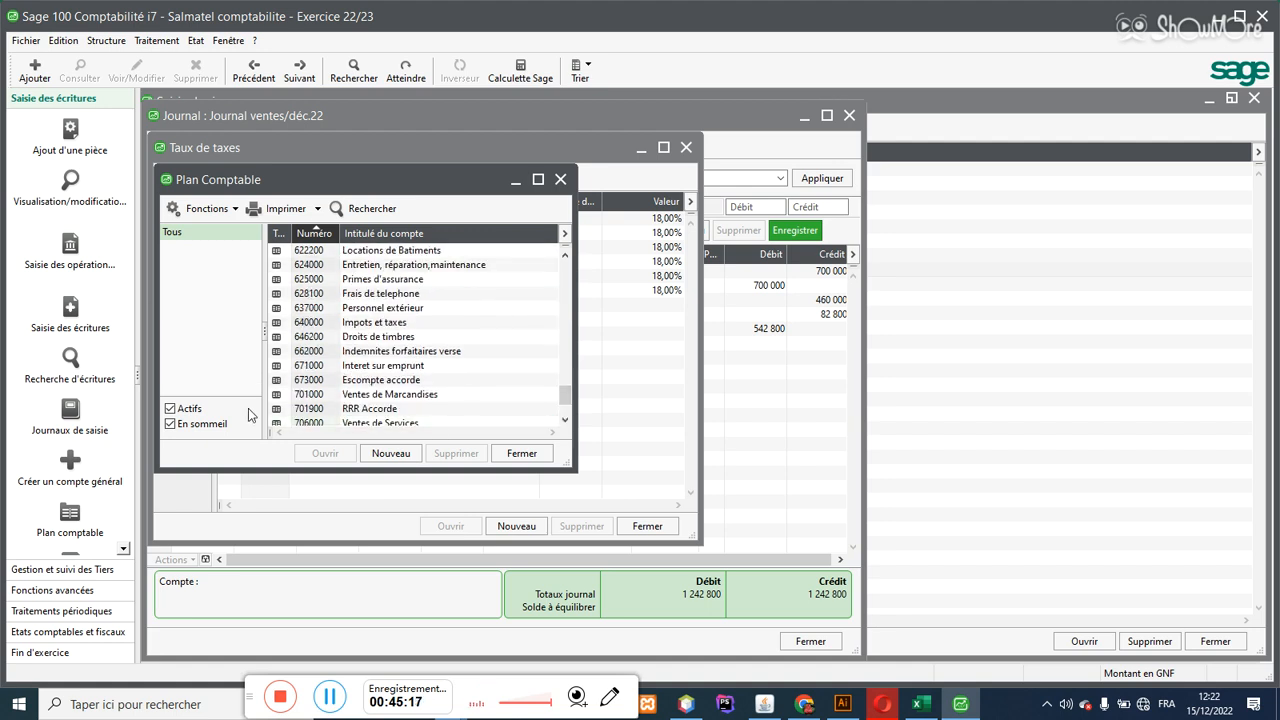
pyautogui.click(310, 410)
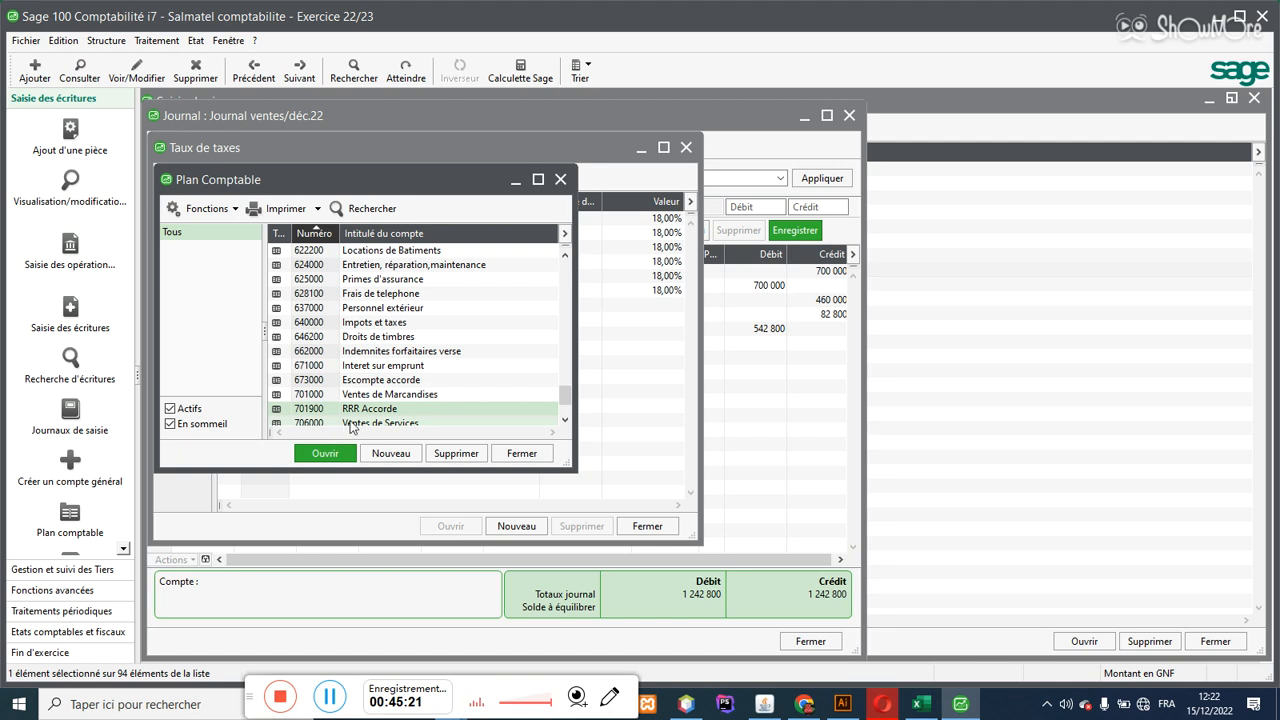
pyautogui.moveTo(563, 400); pyautogui.dragTo(561, 385)
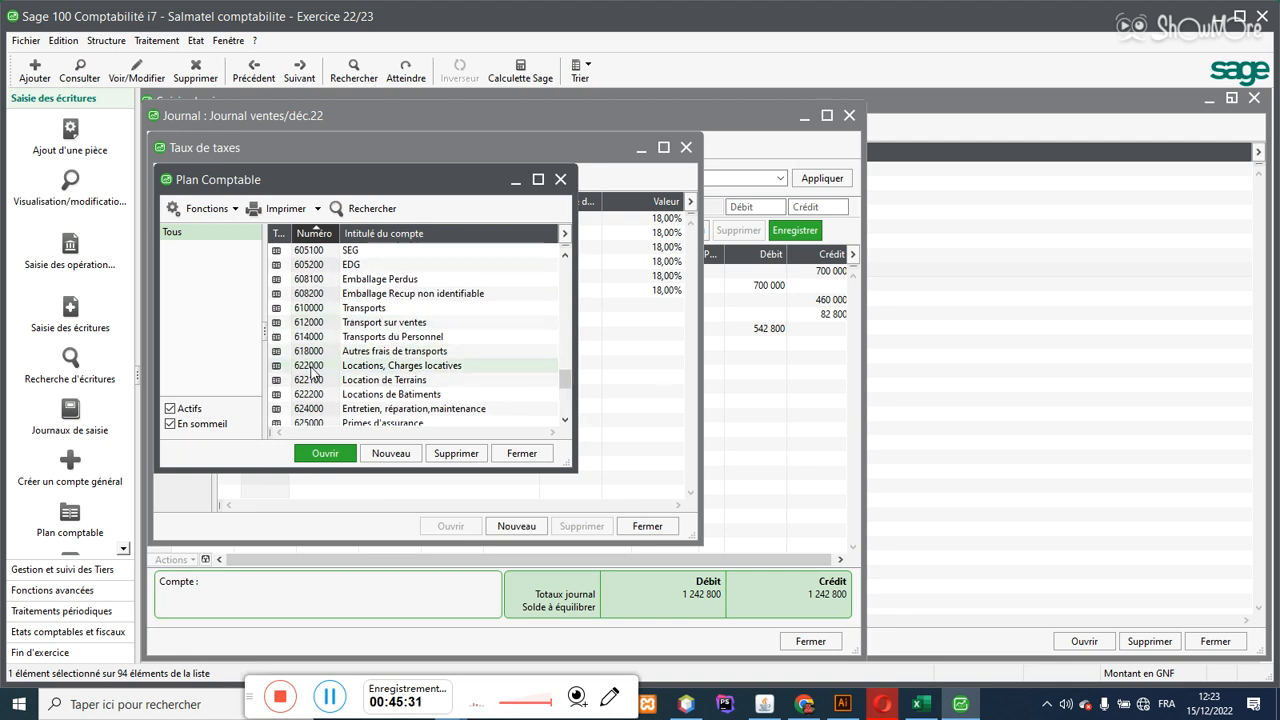
# Step: Try to create a general account with the number 6019 and the title RRR obtenue
pyautogui.click(390, 453)
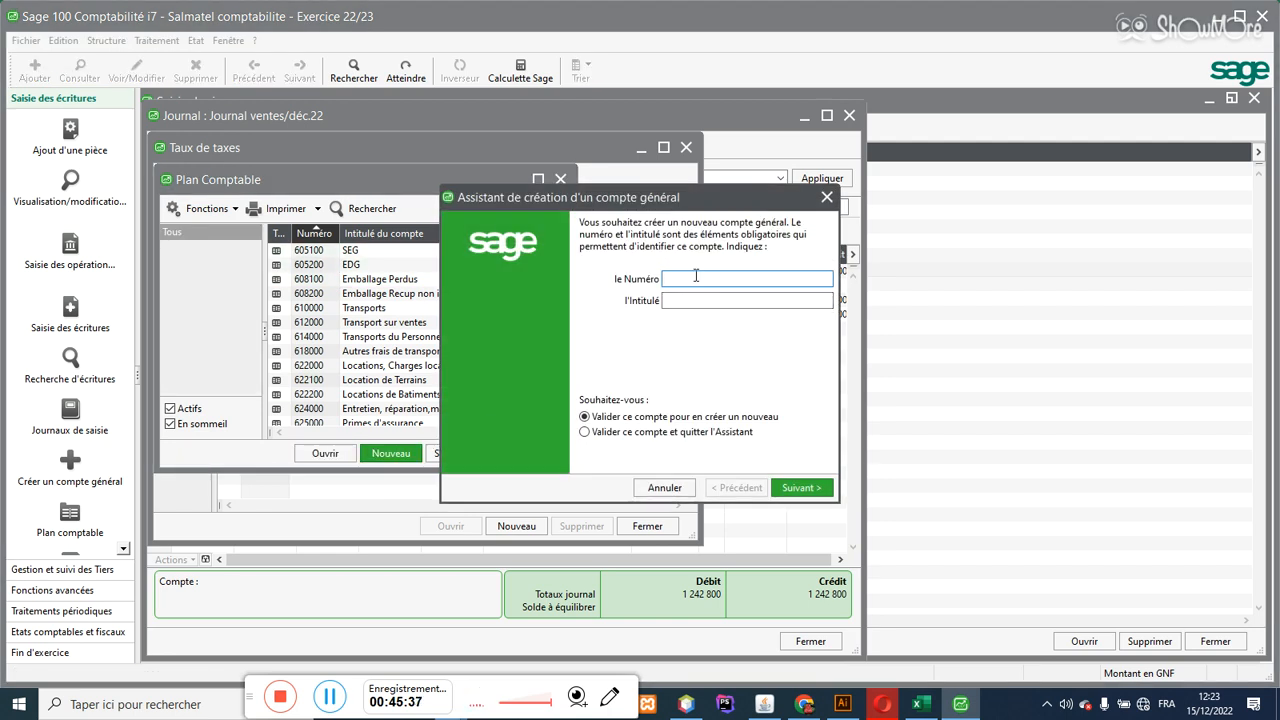
pyautogui.write('6019')
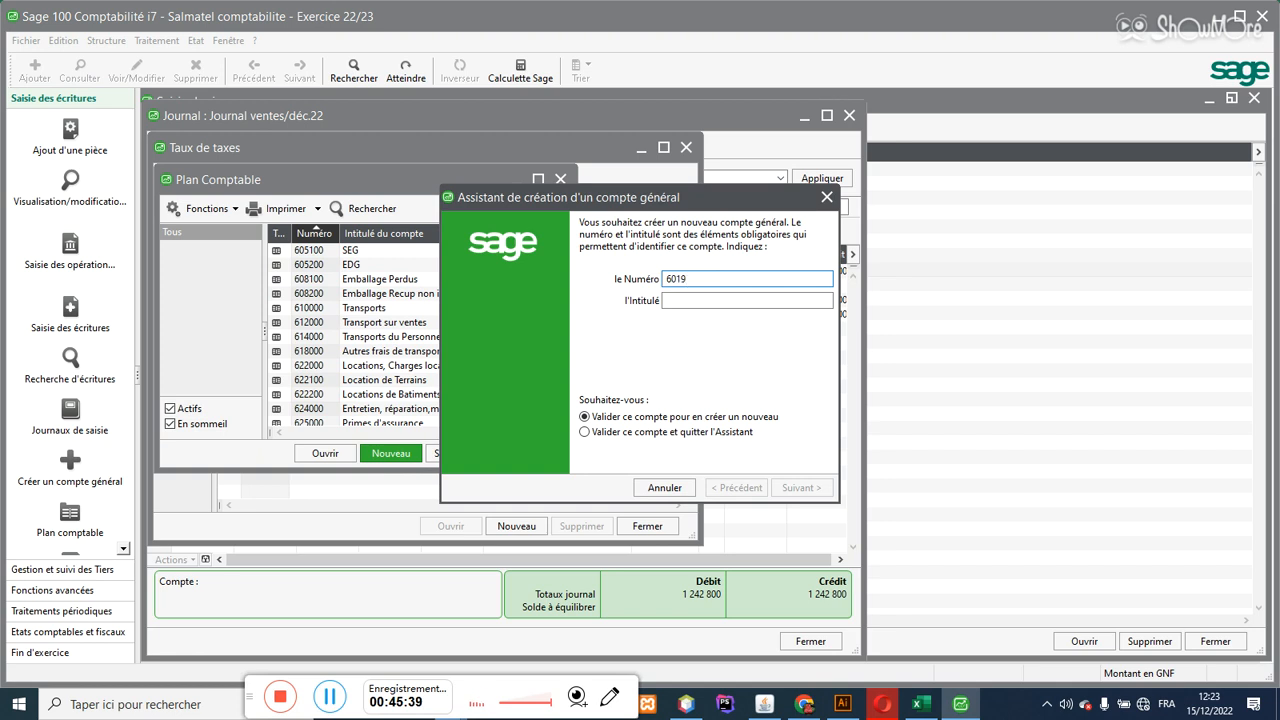
pyautogui.press('Tab')
pyautogui.write('RR')
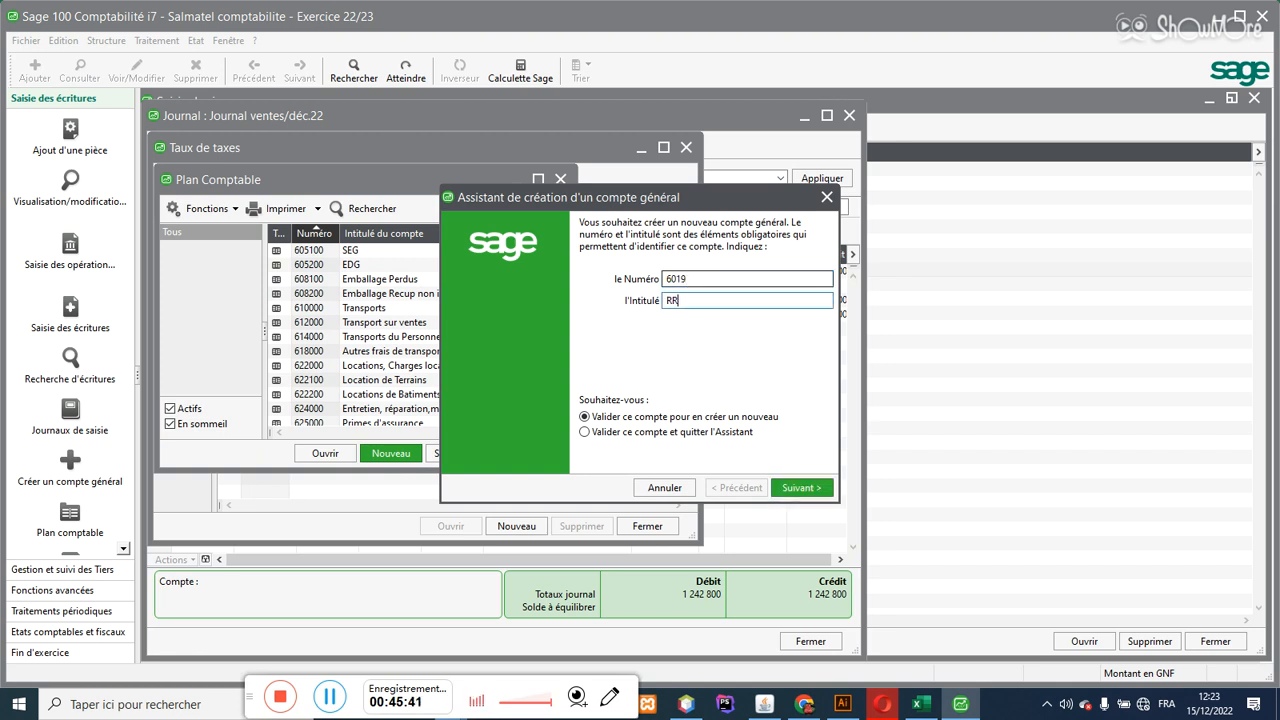
pyautogui.write('R O')
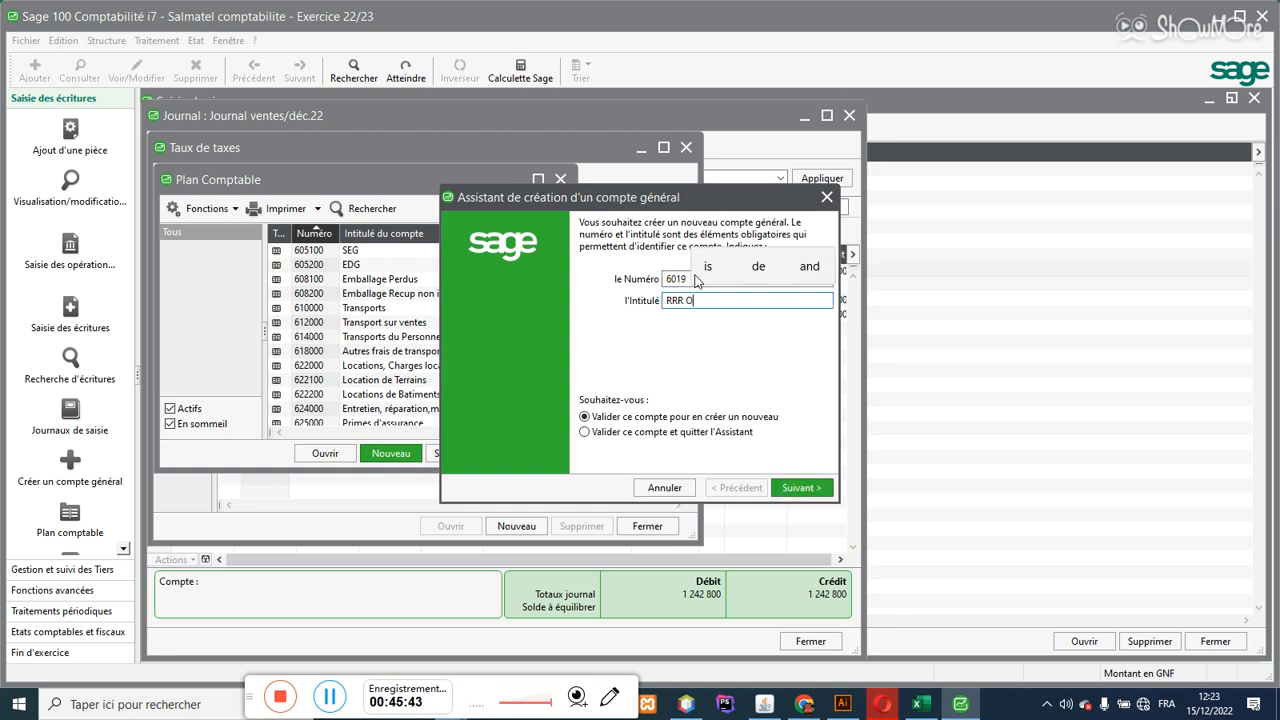
pyautogui.write('B')
pyautogui.press('BackSpace')
pyautogui.write('obtenu')
pyautogui.click(748, 266)
pyautogui.click(776, 490)
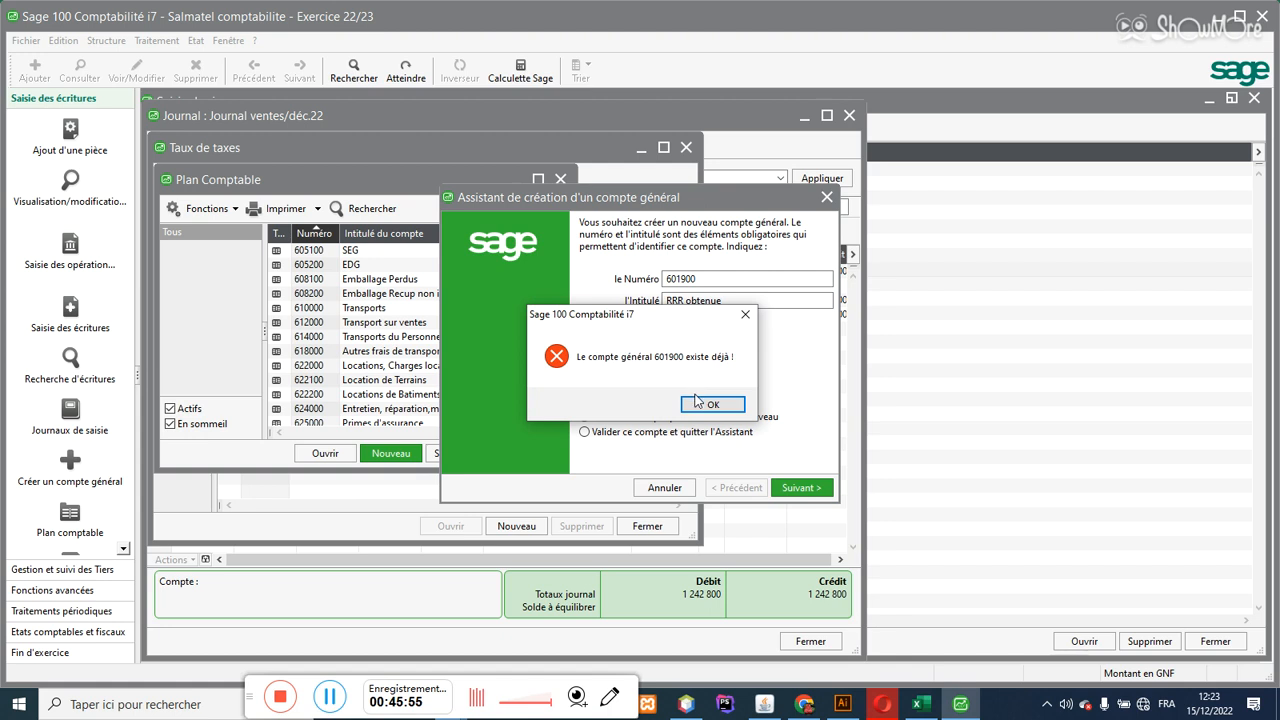
pyautogui.click(745, 314)
pyautogui.click(826, 199)
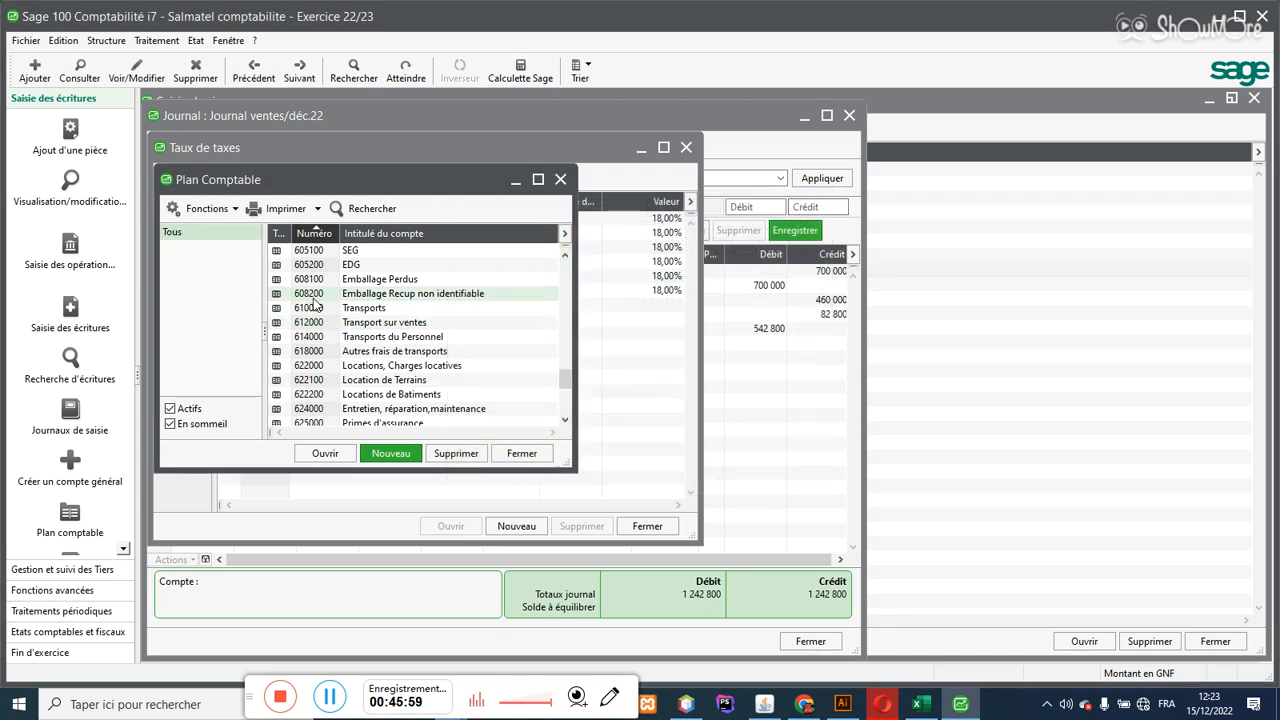
# Step: Locate account 601900, RRR Obtenus, in the chart of accounts
pyautogui.moveTo(563, 377); pyautogui.dragTo(563, 368)
pyautogui.click(405, 309)
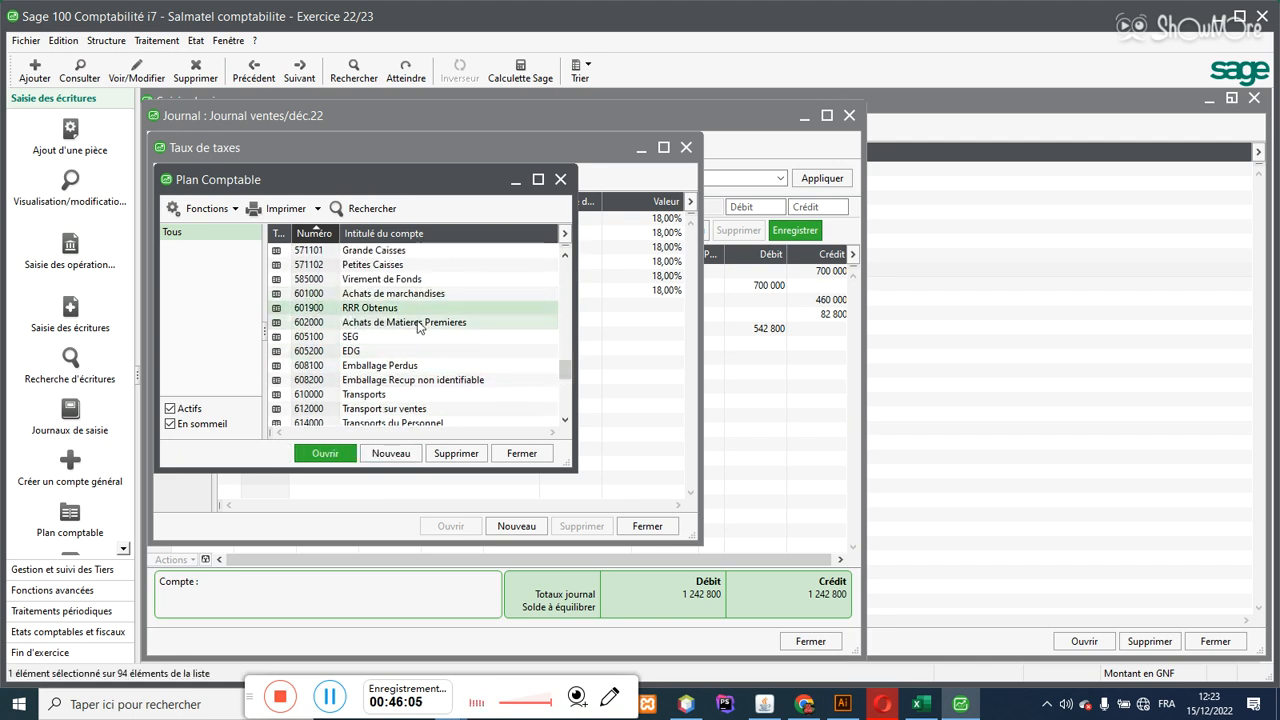
# Step: Switch back to Excel and enter the account codes 6019 in K8 and 445 in K9 beside the Achat entries
pyautogui.click(921, 704)
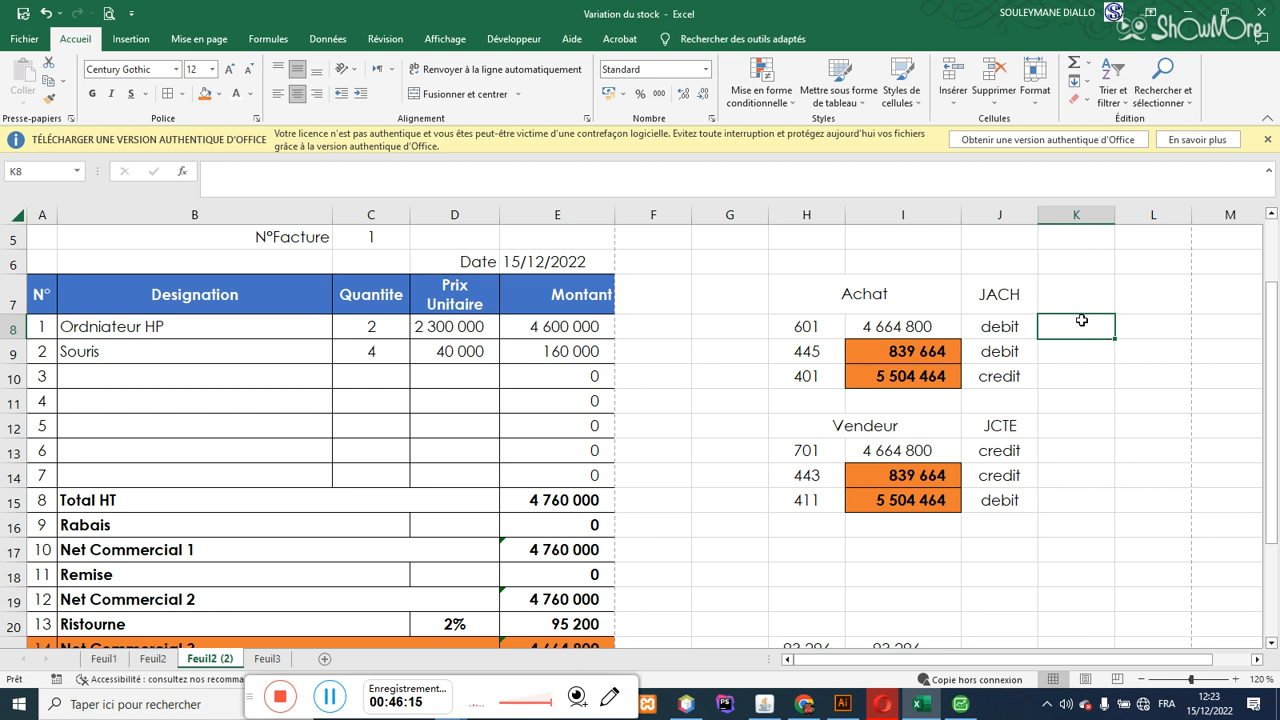
pyautogui.write('60')
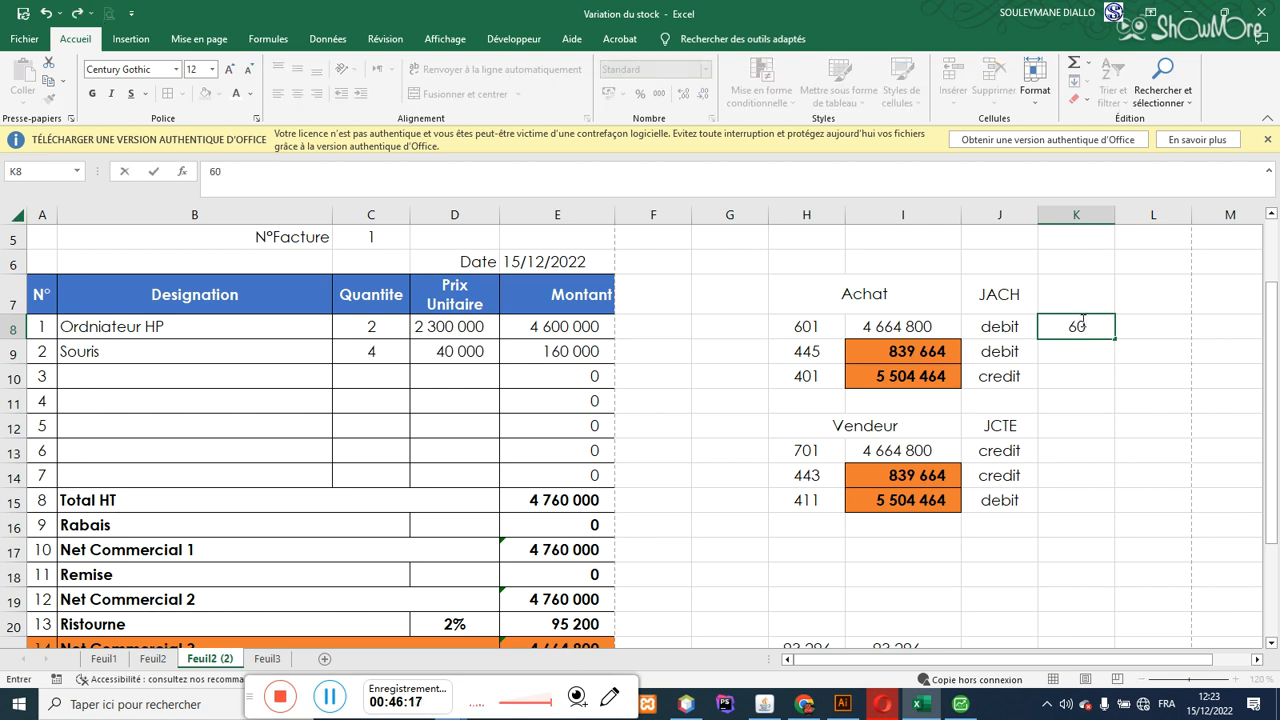
pyautogui.write('19')
pyautogui.click(1090, 358)
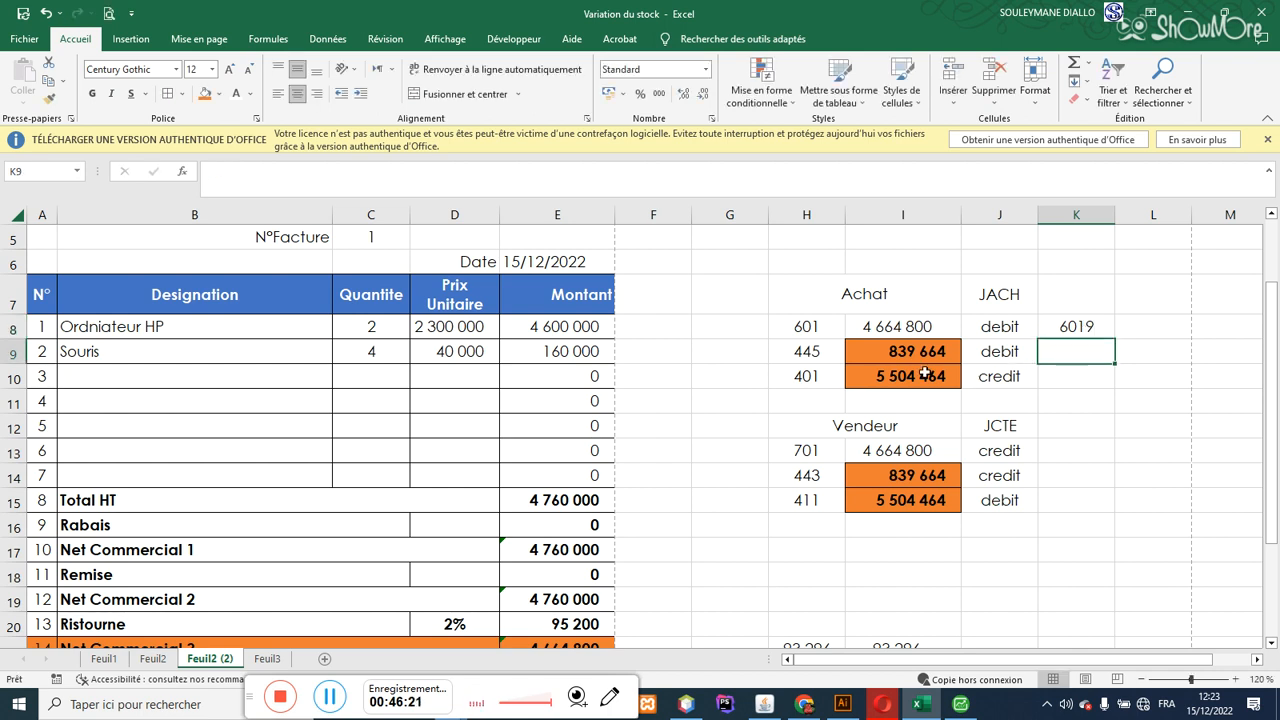
pyautogui.write('445')
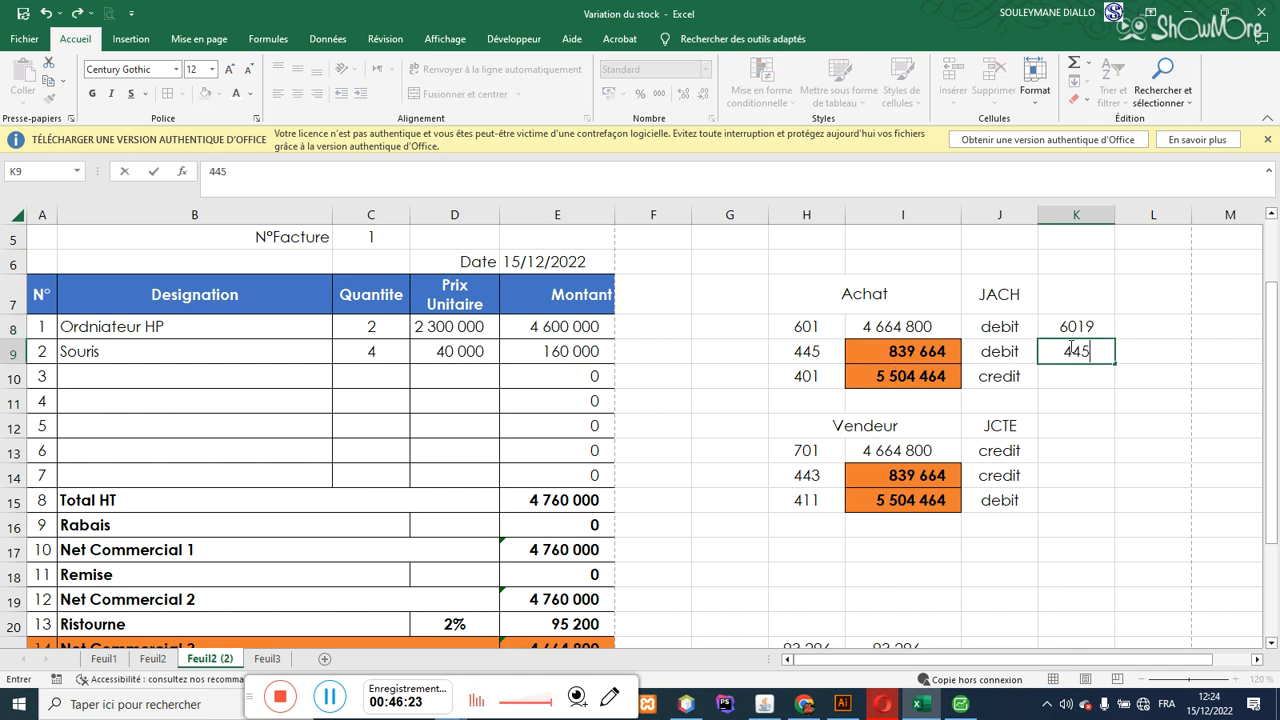
pyautogui.press('Return')
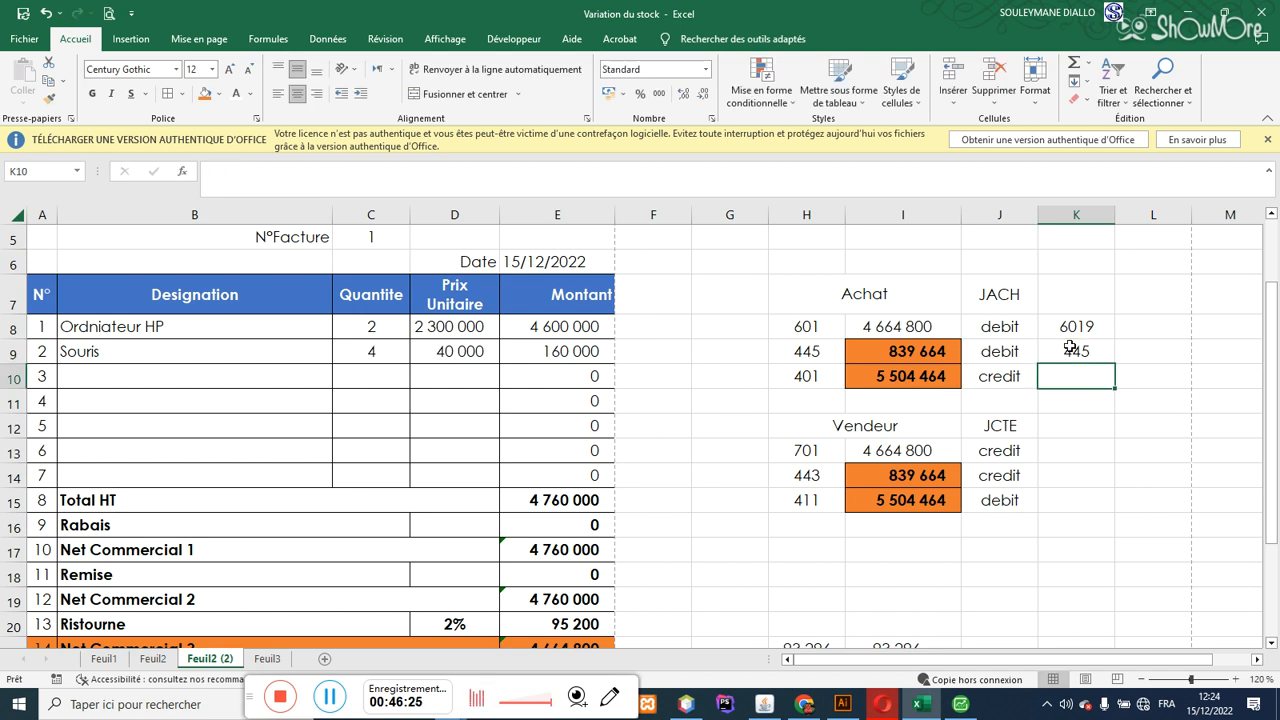
# Step: Enter account code 401 in K10 and mark it as debit in L10
pyautogui.write('401')
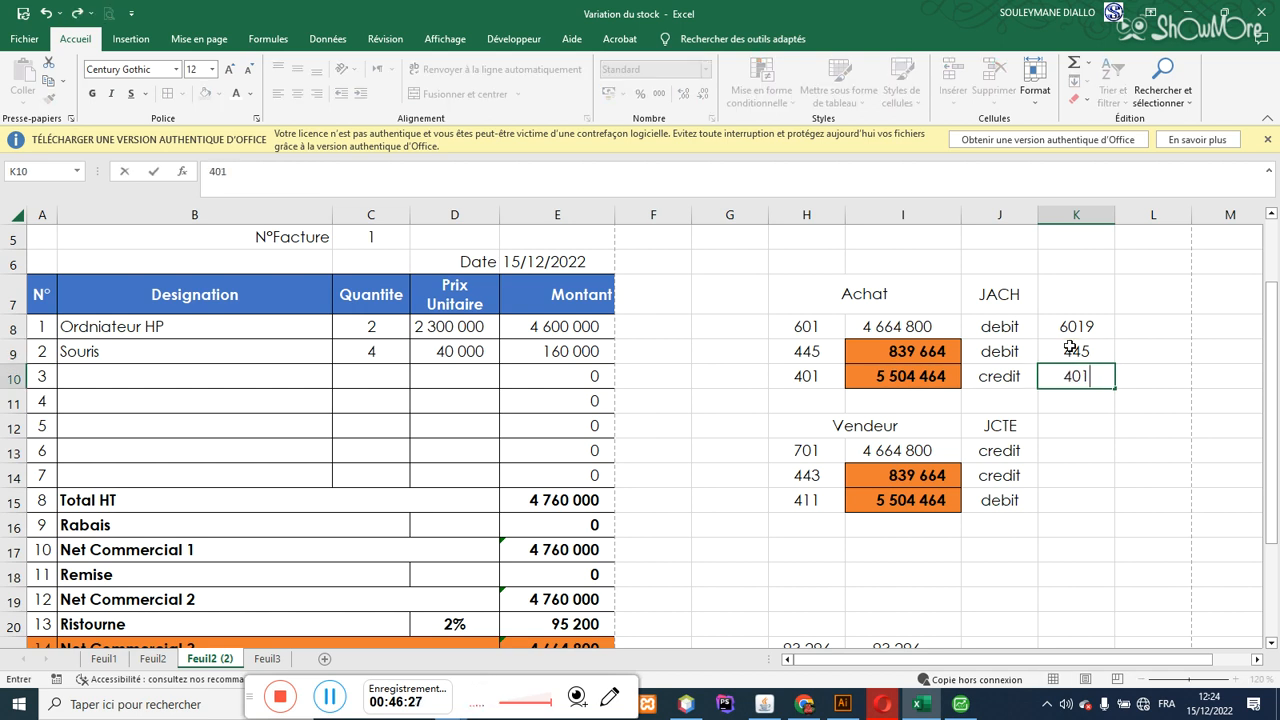
pyautogui.click(1153, 333)
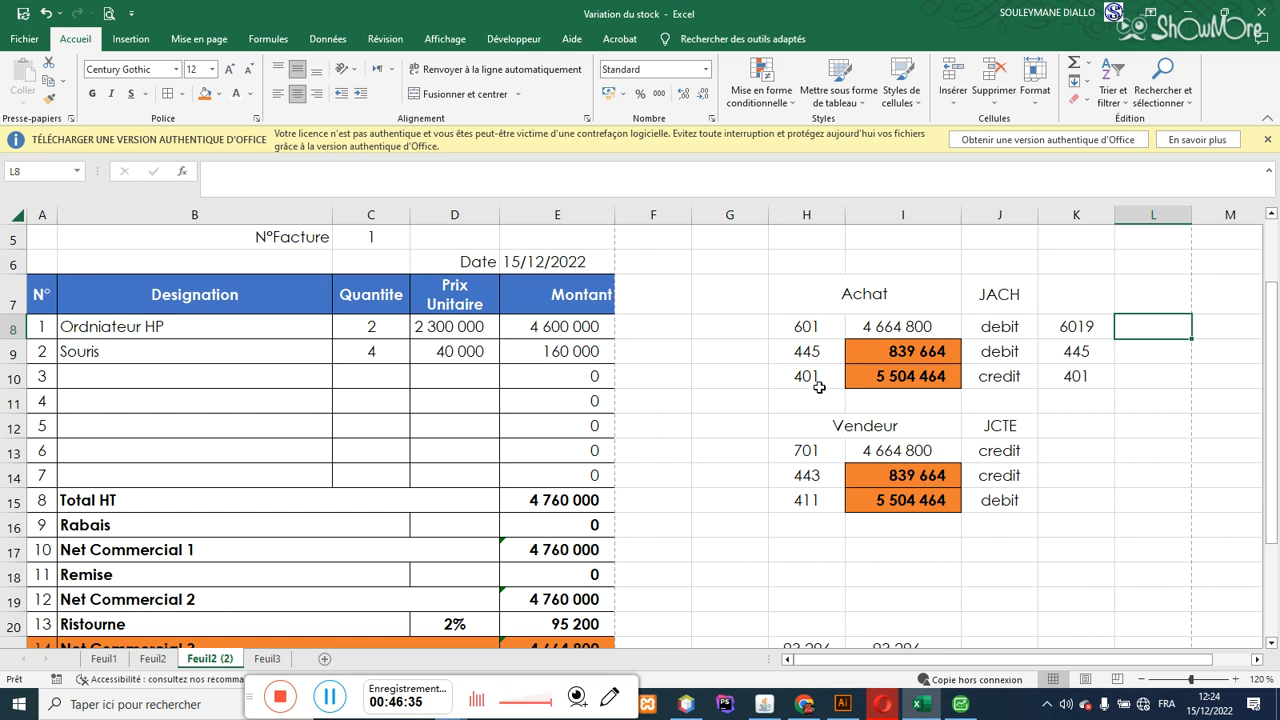
pyautogui.click(1175, 375)
pyautogui.write('debit')
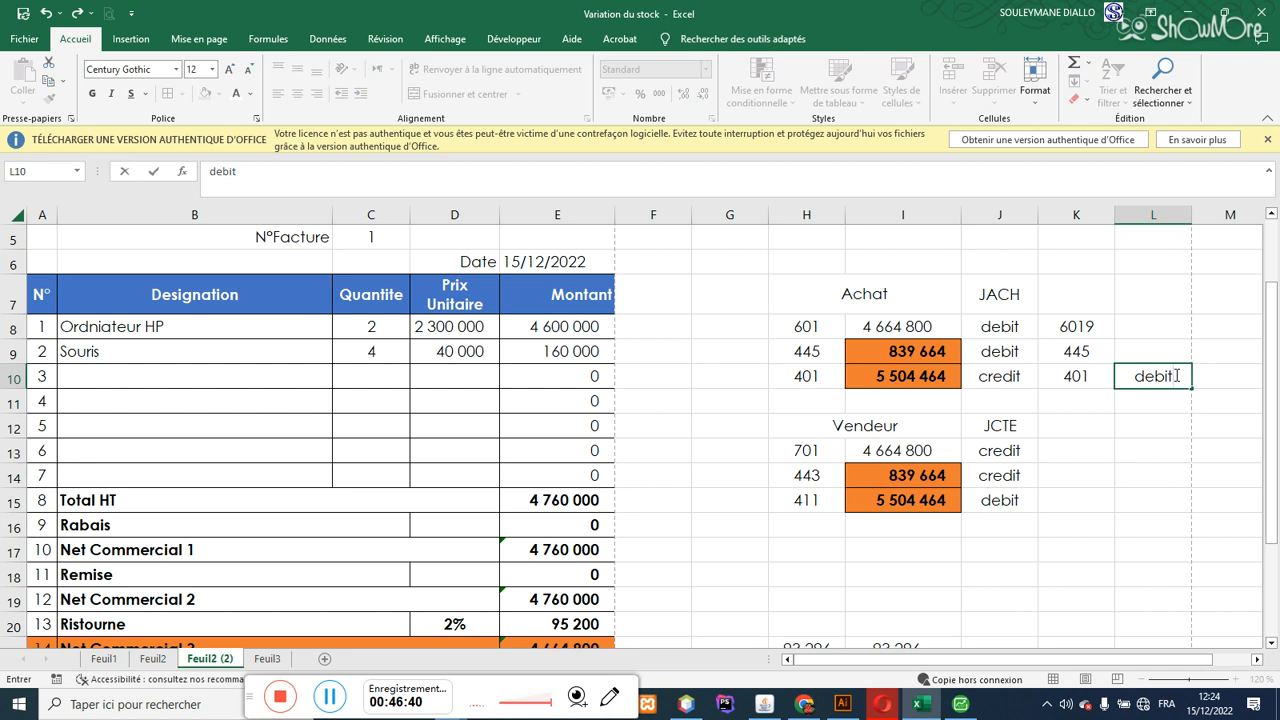
pyautogui.press('Return')
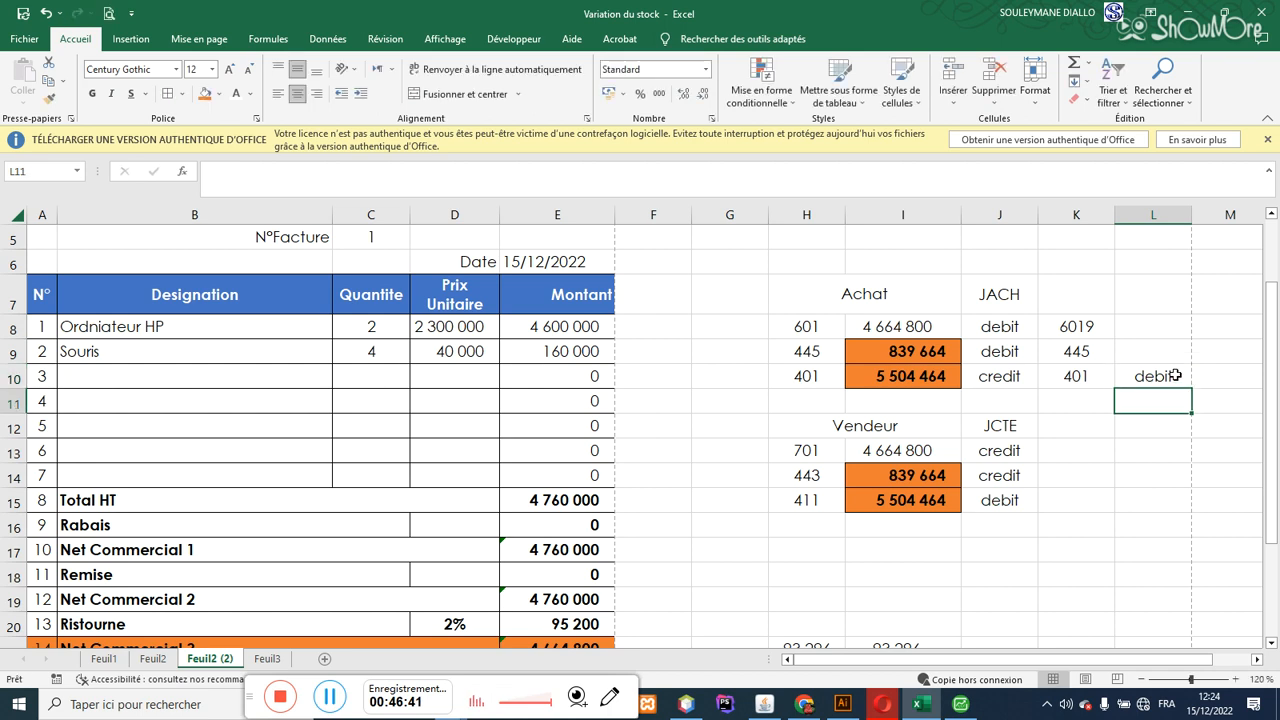
# Step: Mark accounts 445 and 6019 as credit in L9 and L8
pyautogui.click(1166, 349)
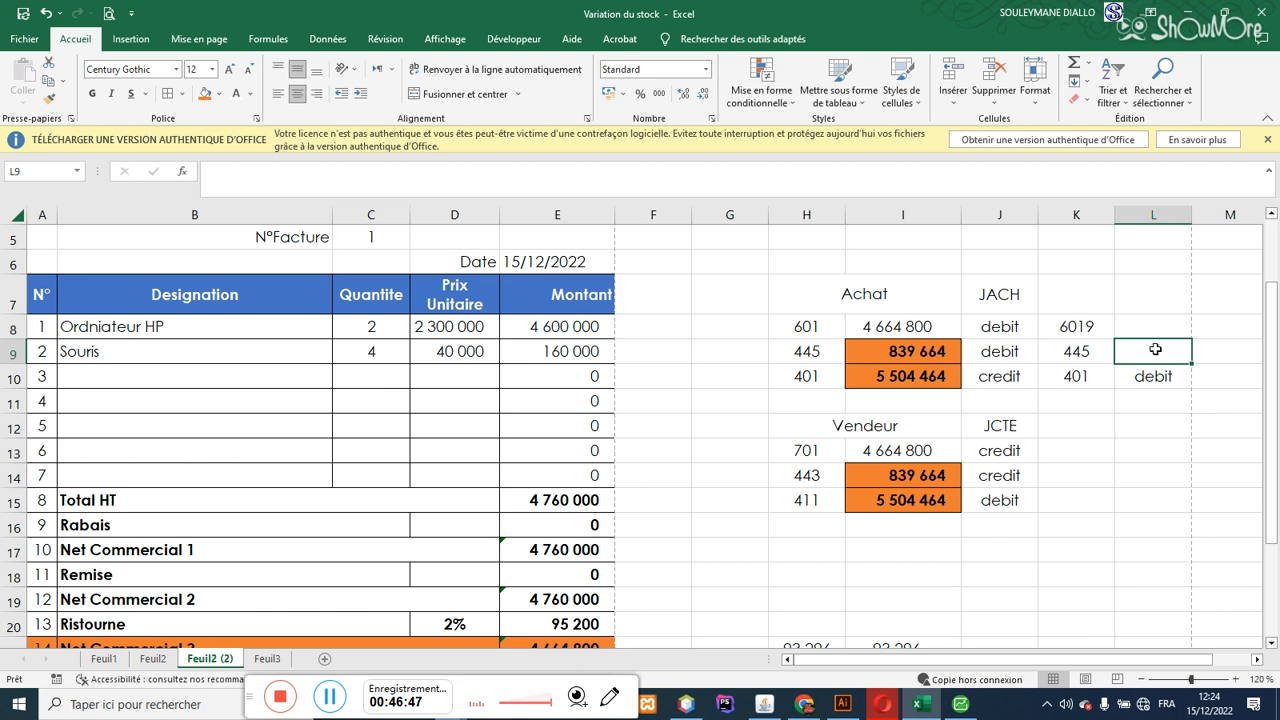
pyautogui.write('credit')
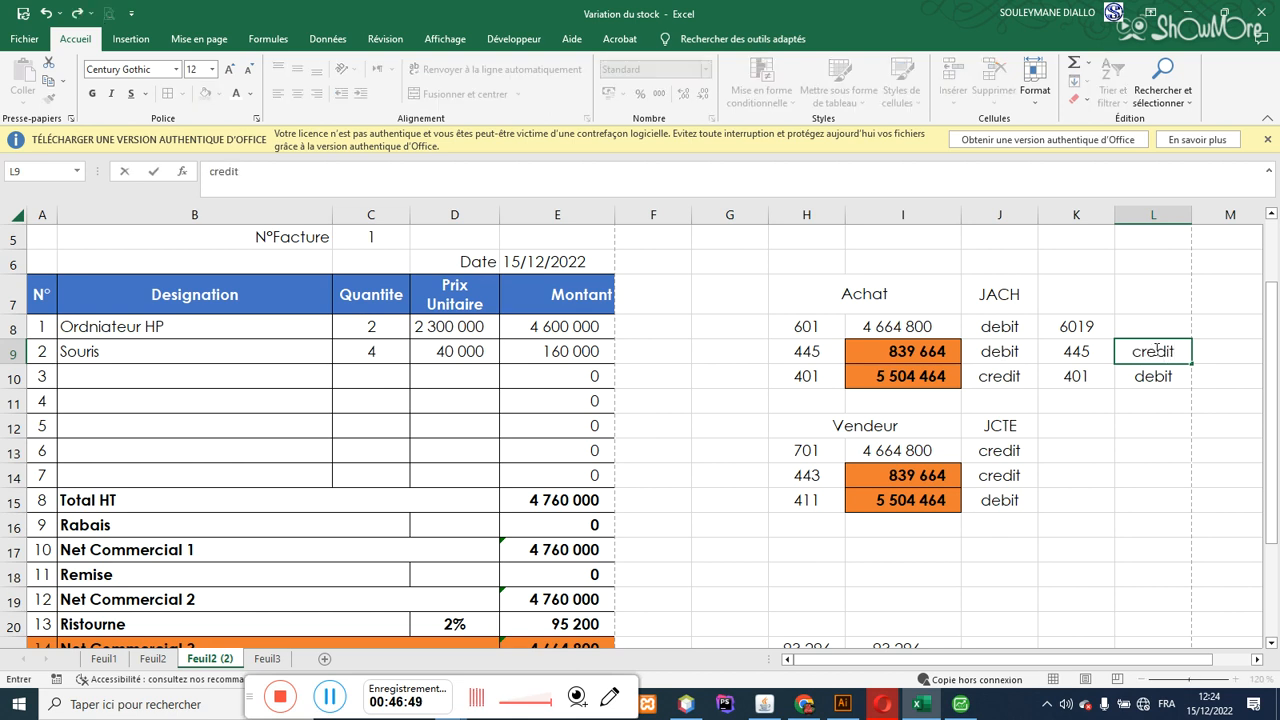
pyautogui.click(1154, 324)
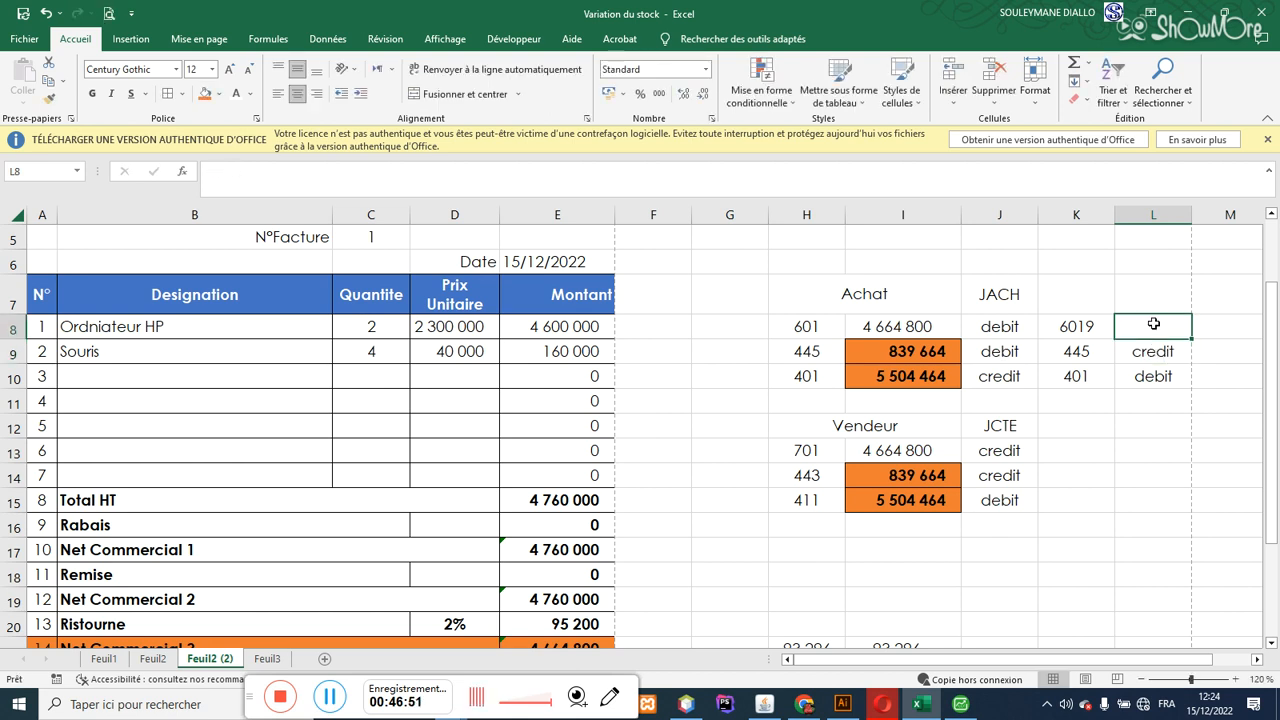
pyautogui.write('credit')
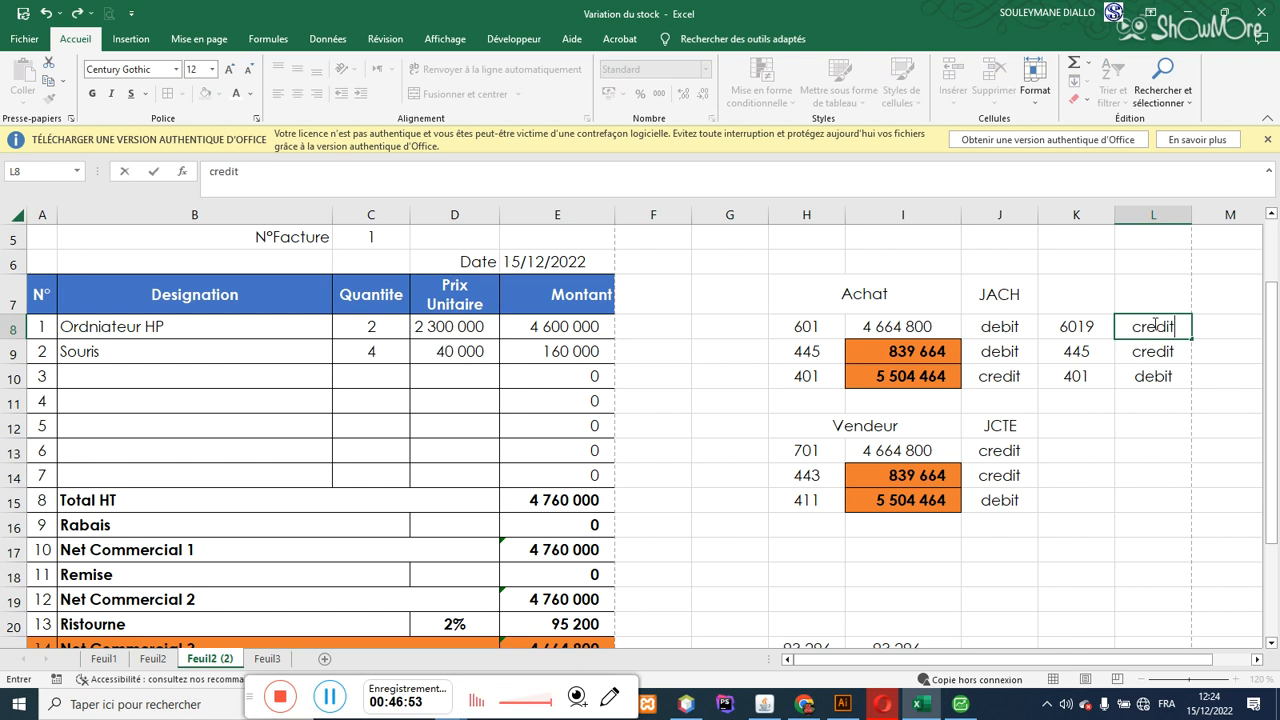
pyautogui.click(1152, 376)
pyautogui.moveTo(1152, 376); pyautogui.dragTo(1153, 342)
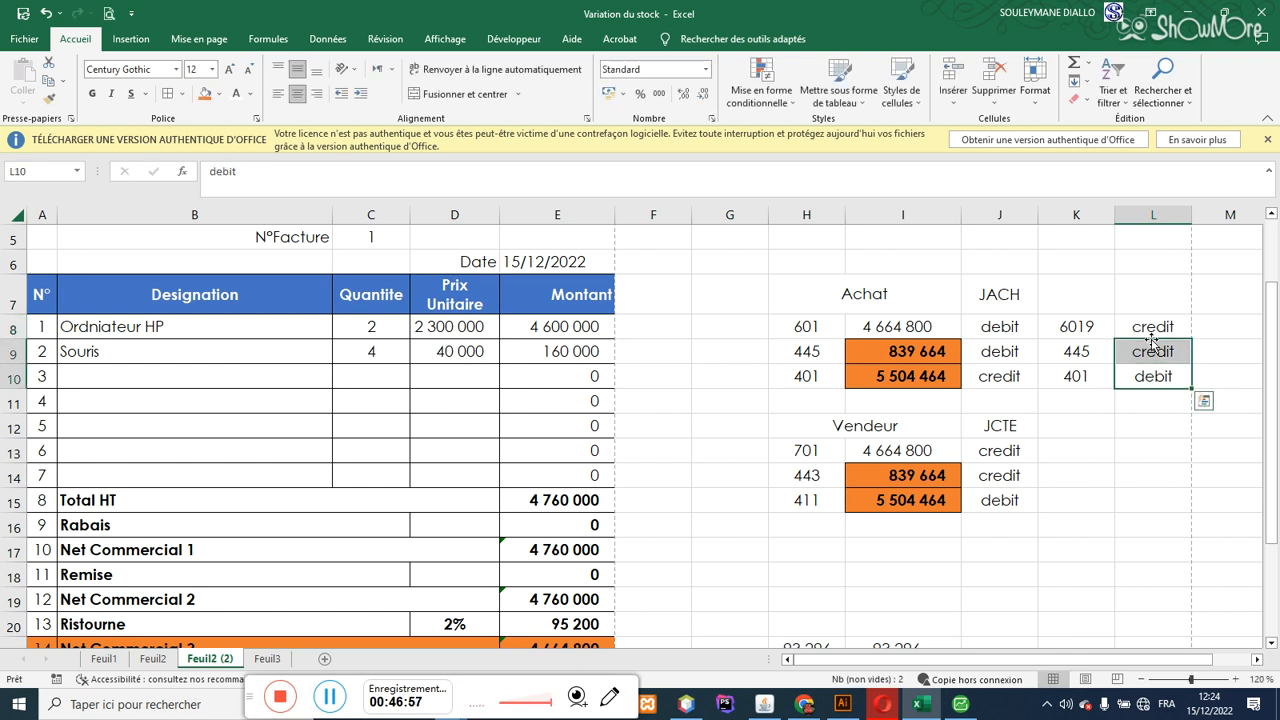
# Step: Enter the net reduction amount 93296 in M8 beside account 6019
pyautogui.moveTo(1278, 428); pyautogui.dragTo(1274, 488)
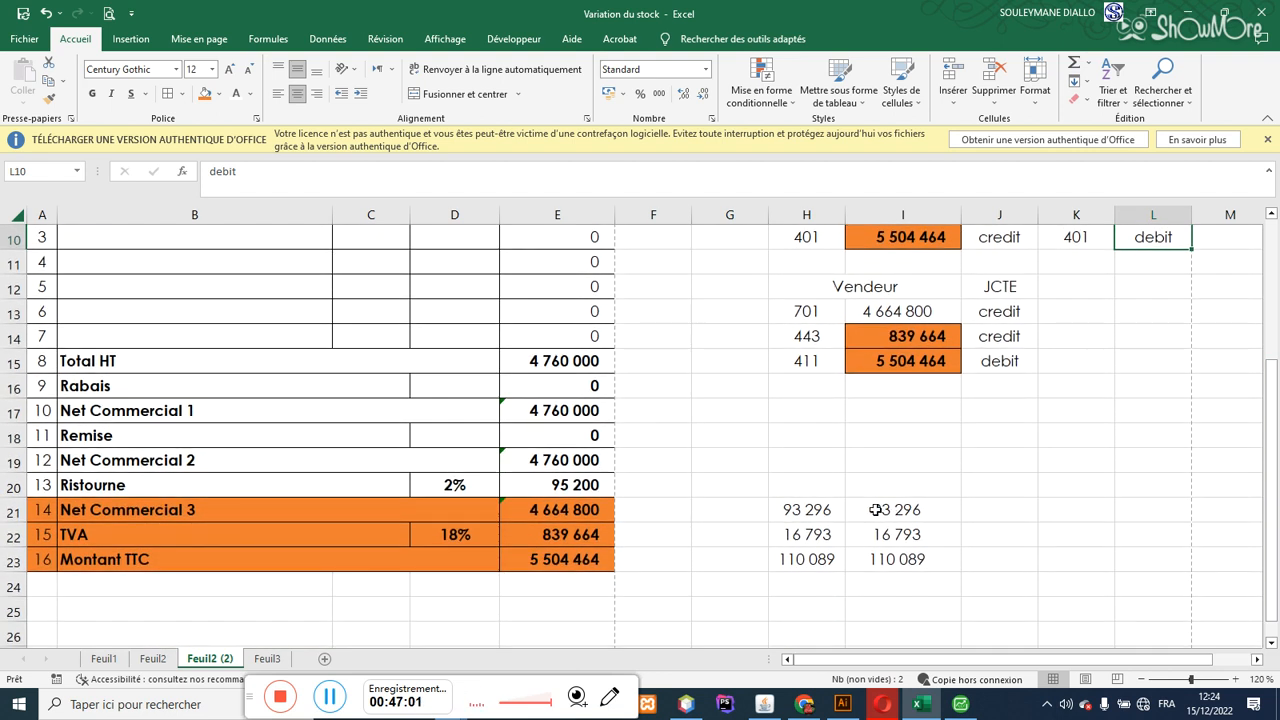
pyautogui.click(876, 510)
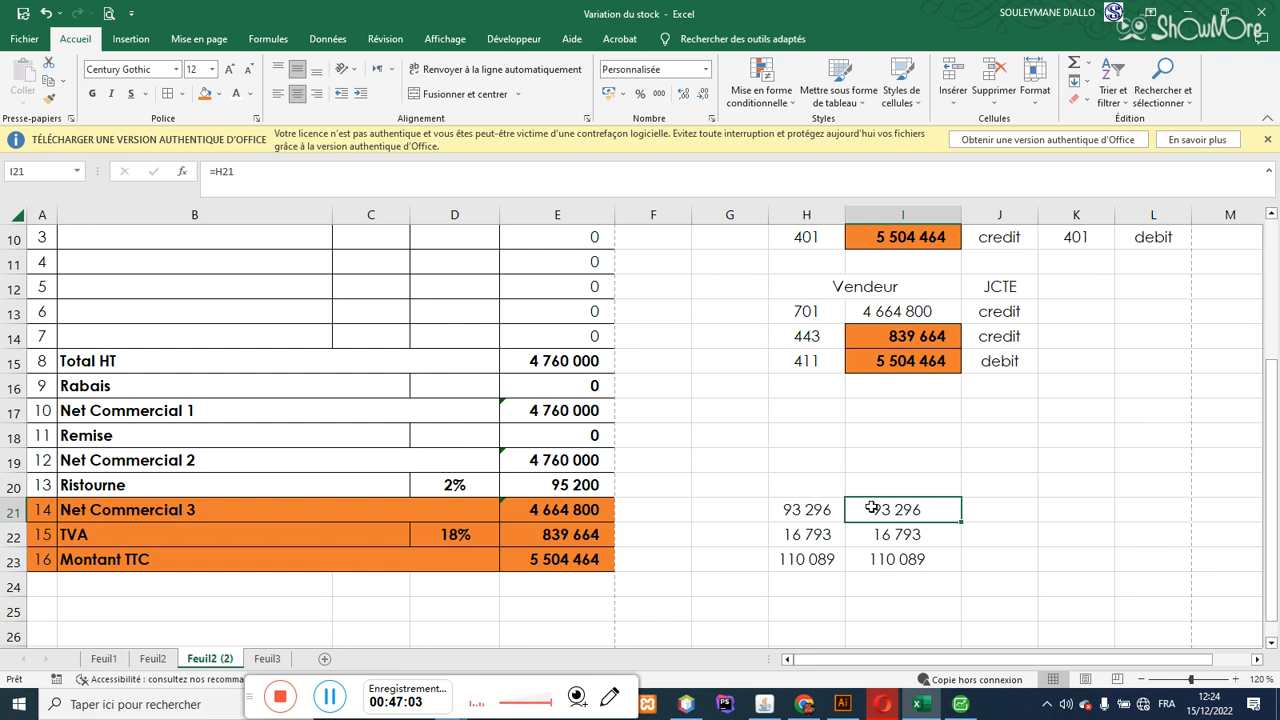
pyautogui.moveTo(1276, 430); pyautogui.dragTo(1277, 340)
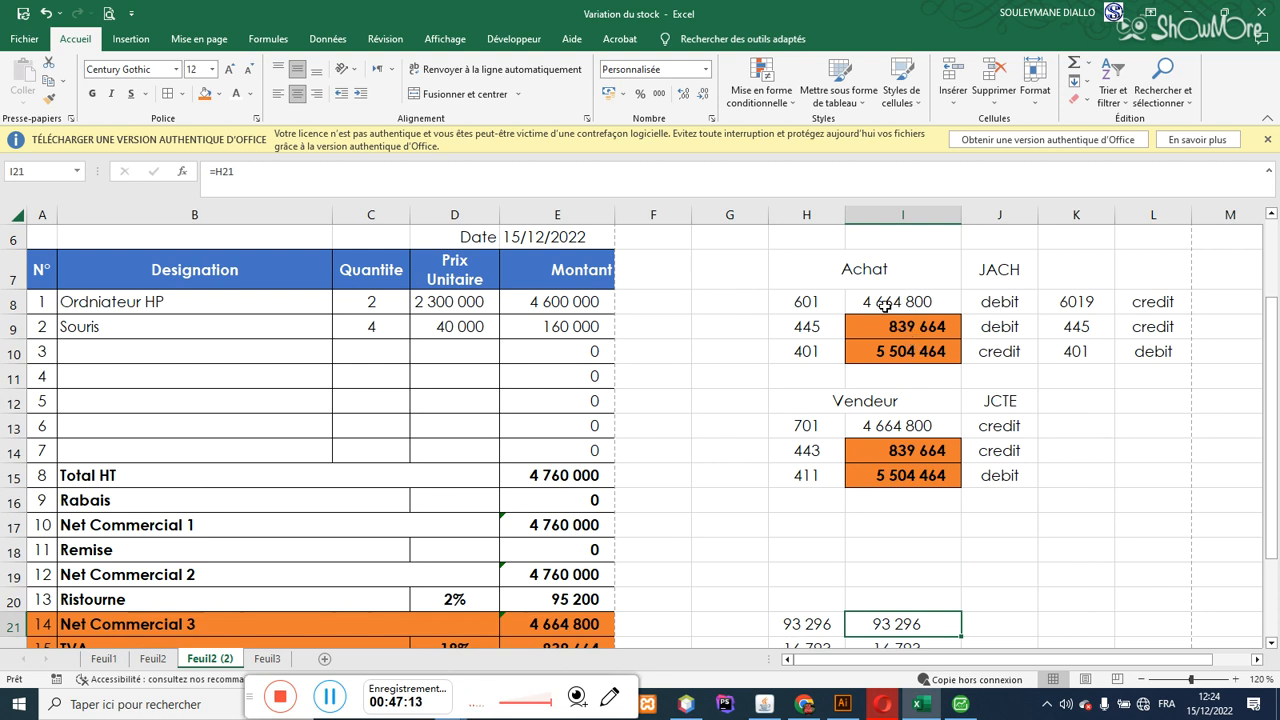
pyautogui.click(1210, 301)
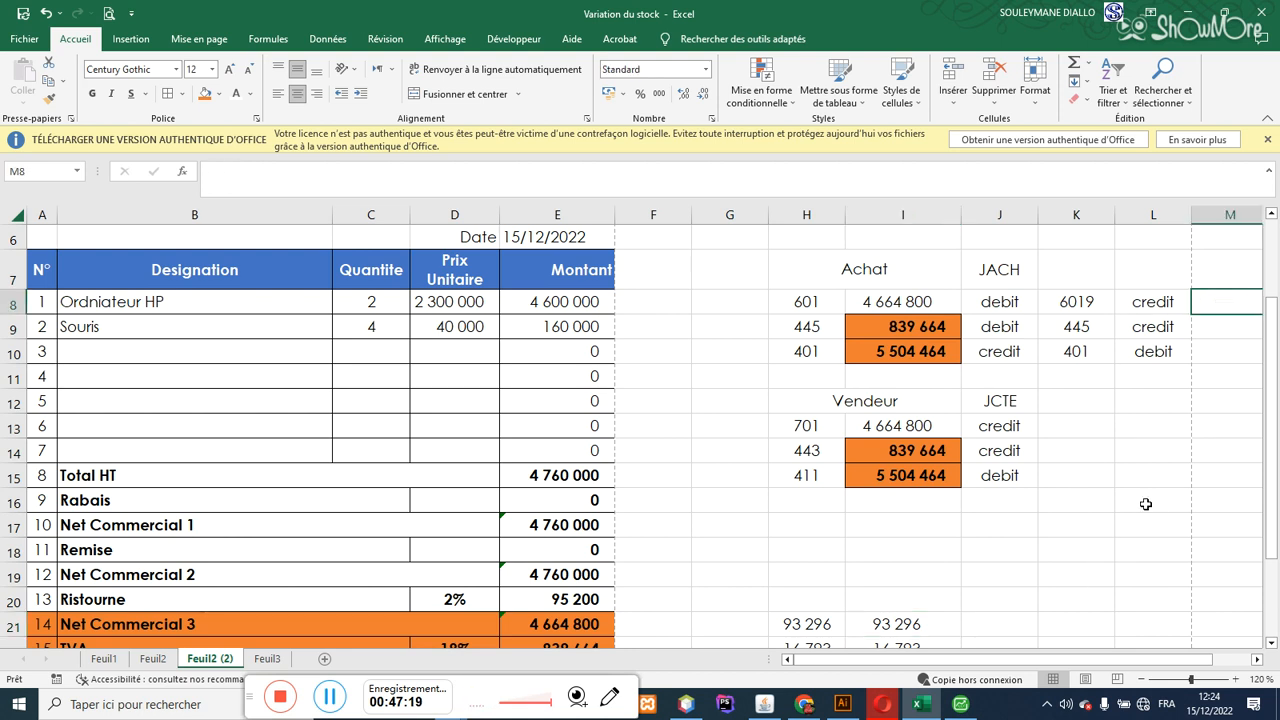
pyautogui.write('93')
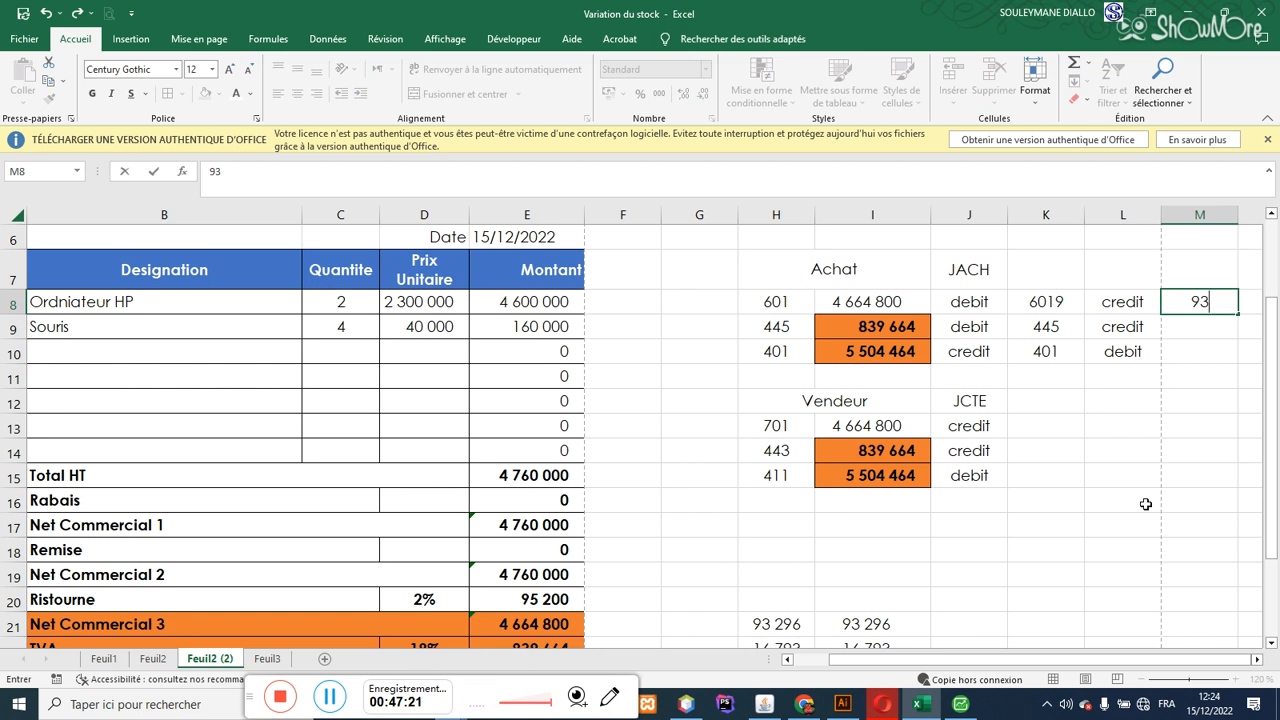
pyautogui.write('296')
pyautogui.press('Return')
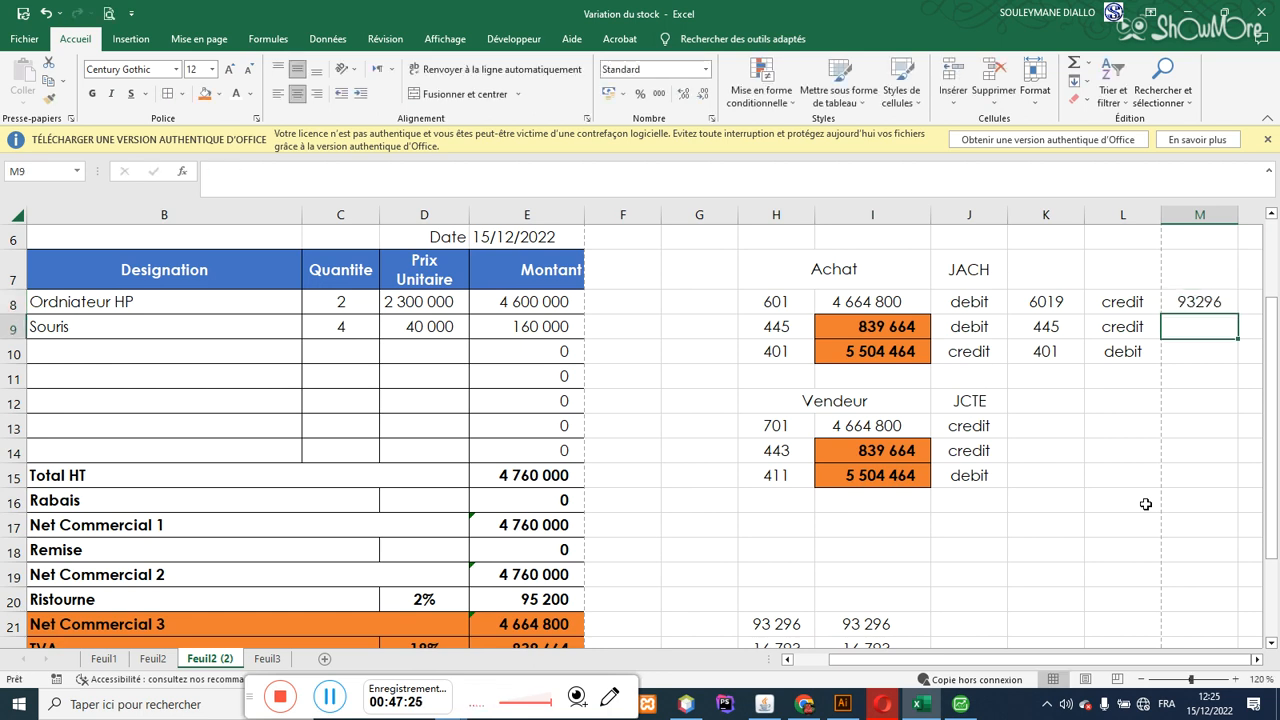
# Step: Enter the TVA reduction amount 16793 in M9 beside account 445
pyautogui.moveTo(1268, 410); pyautogui.dragTo(1274, 430)
pyautogui.moveTo(783, 277); pyautogui.dragTo(969, 313)
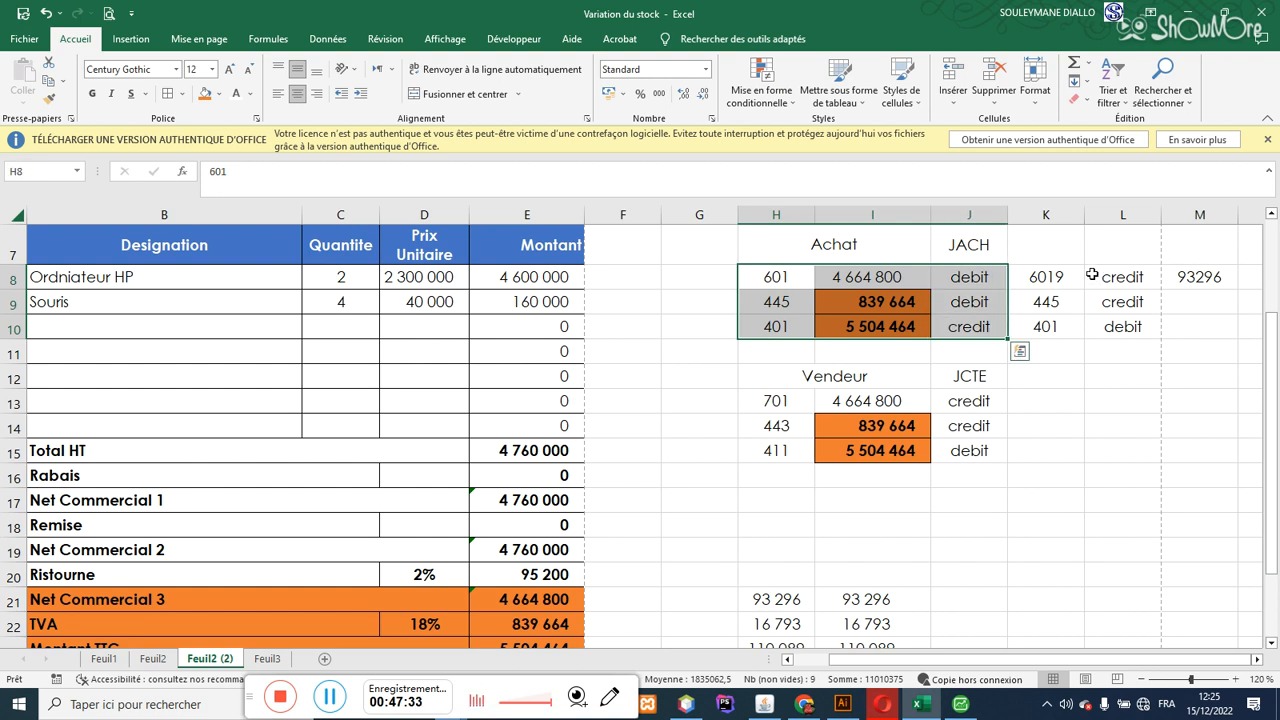
pyautogui.click(1071, 271)
pyautogui.moveTo(1071, 271); pyautogui.dragTo(1186, 327)
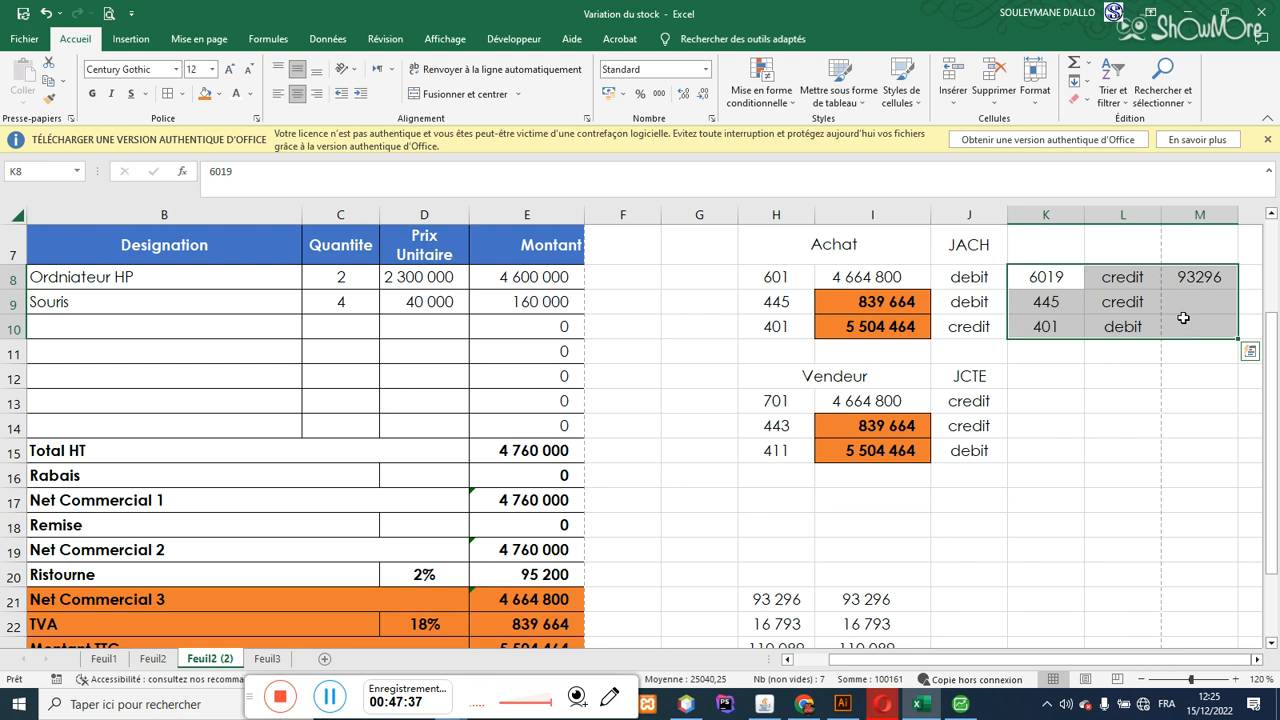
pyautogui.click(1186, 302)
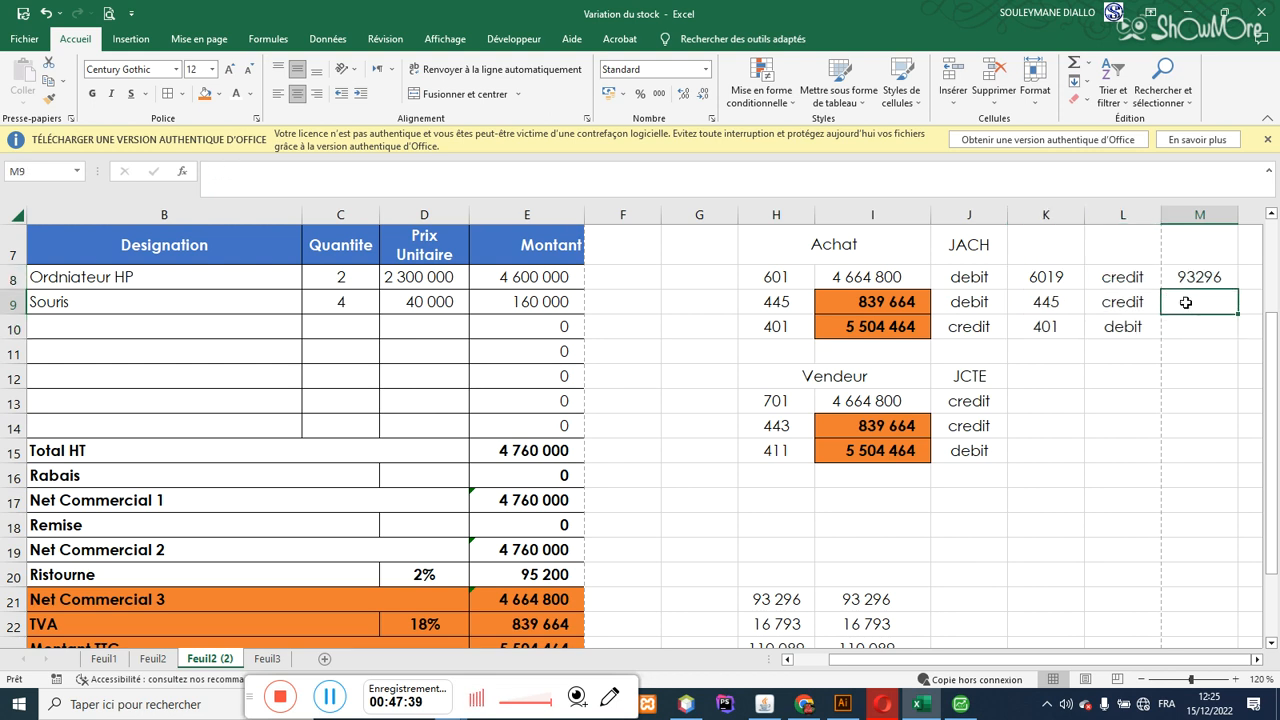
pyautogui.write('16')
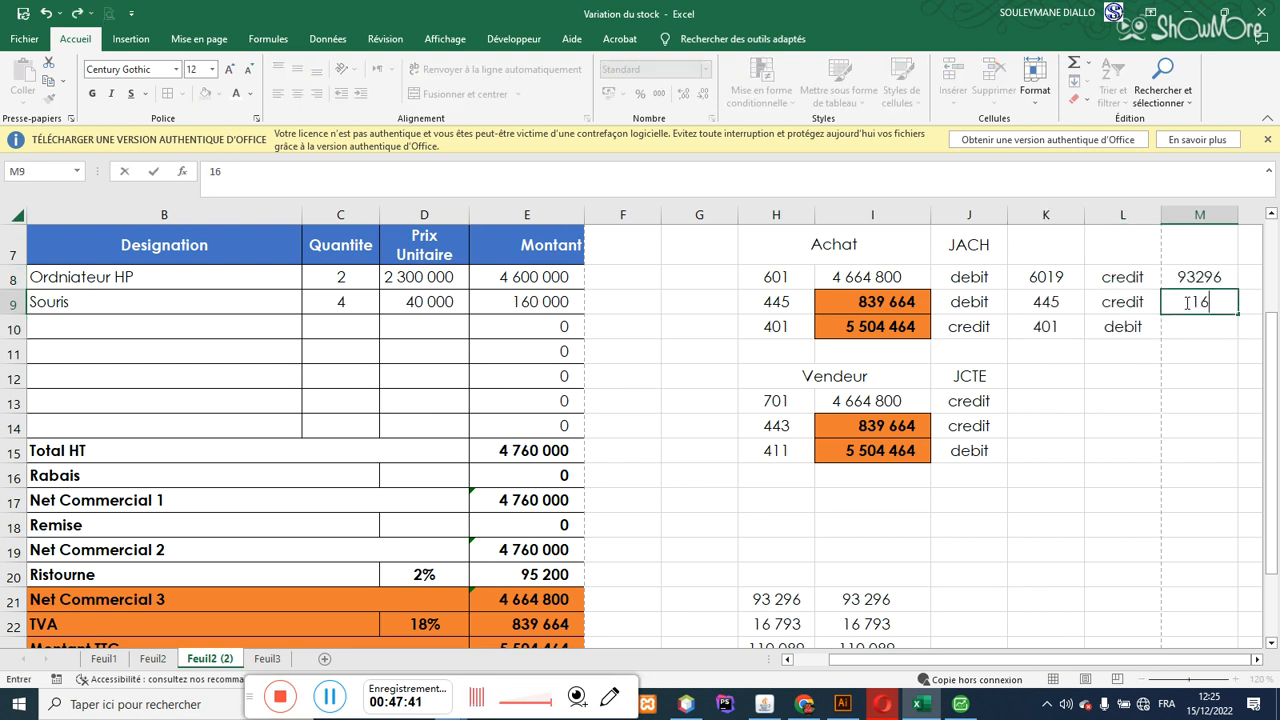
pyautogui.write('793')
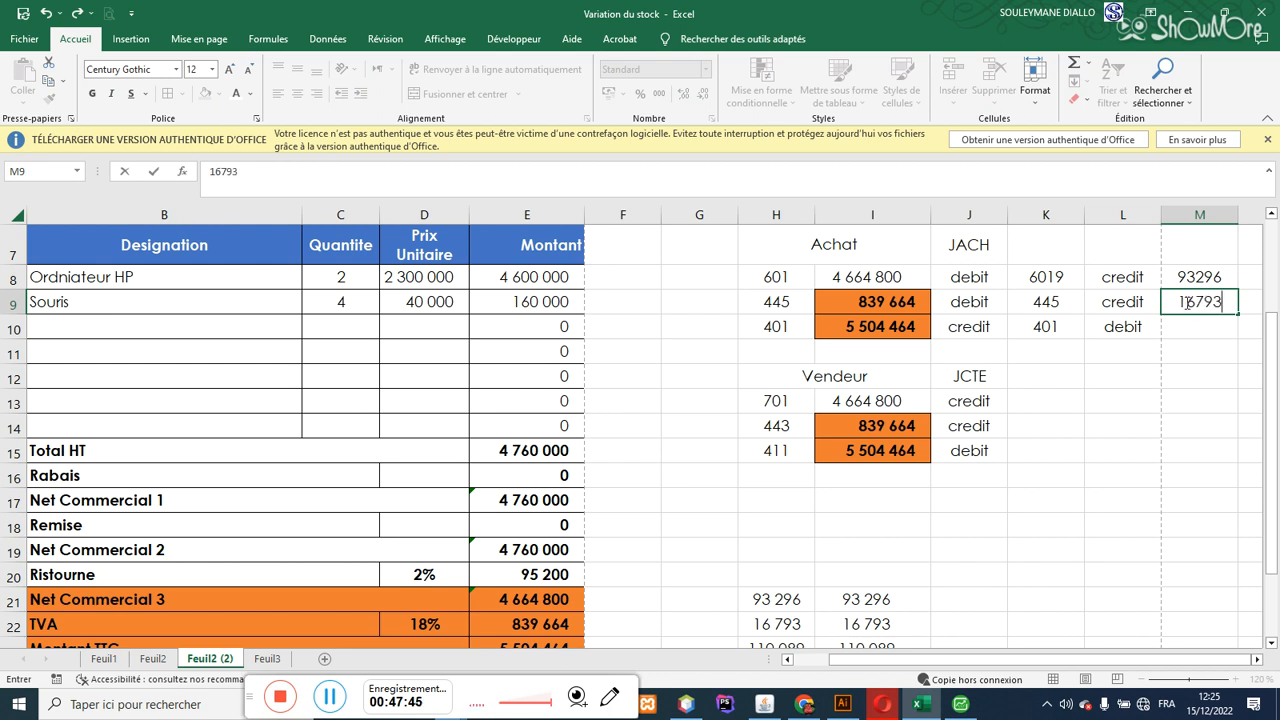
pyautogui.press('Return')
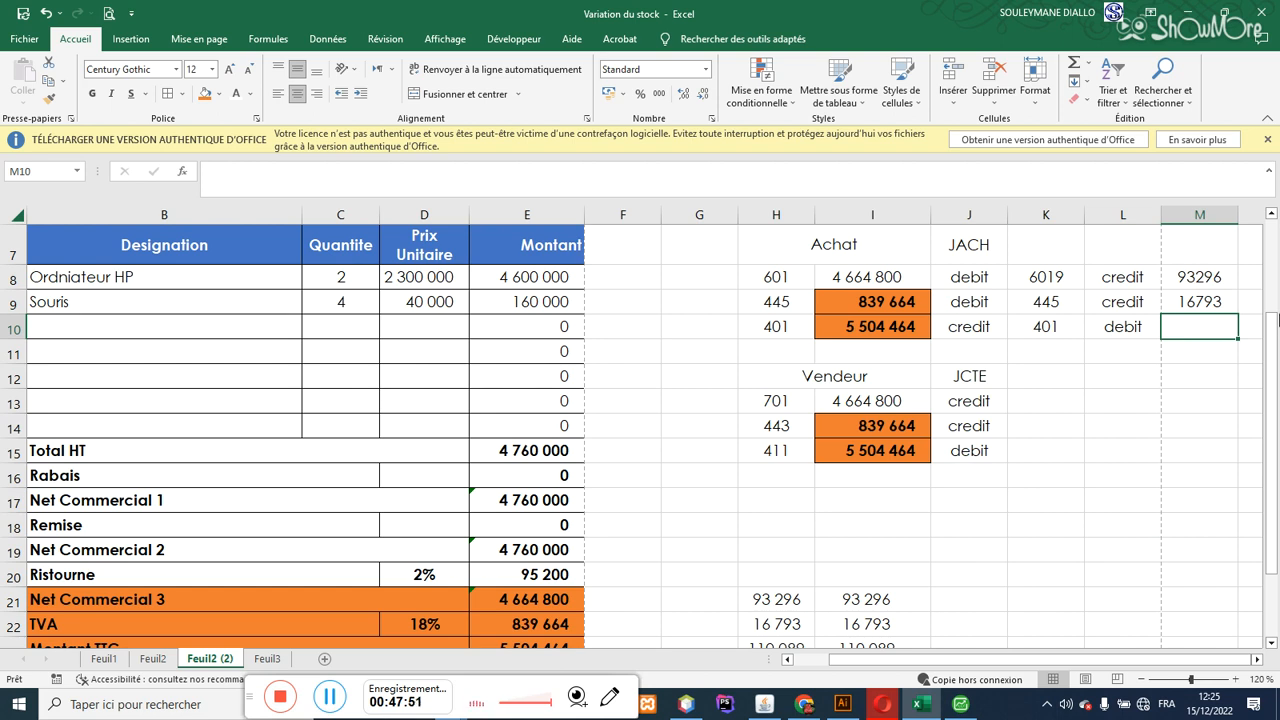
# Step: Enter the TTC reduction amount 110089 in M10 beside account 401
pyautogui.moveTo(1275, 350); pyautogui.dragTo(1275, 355)
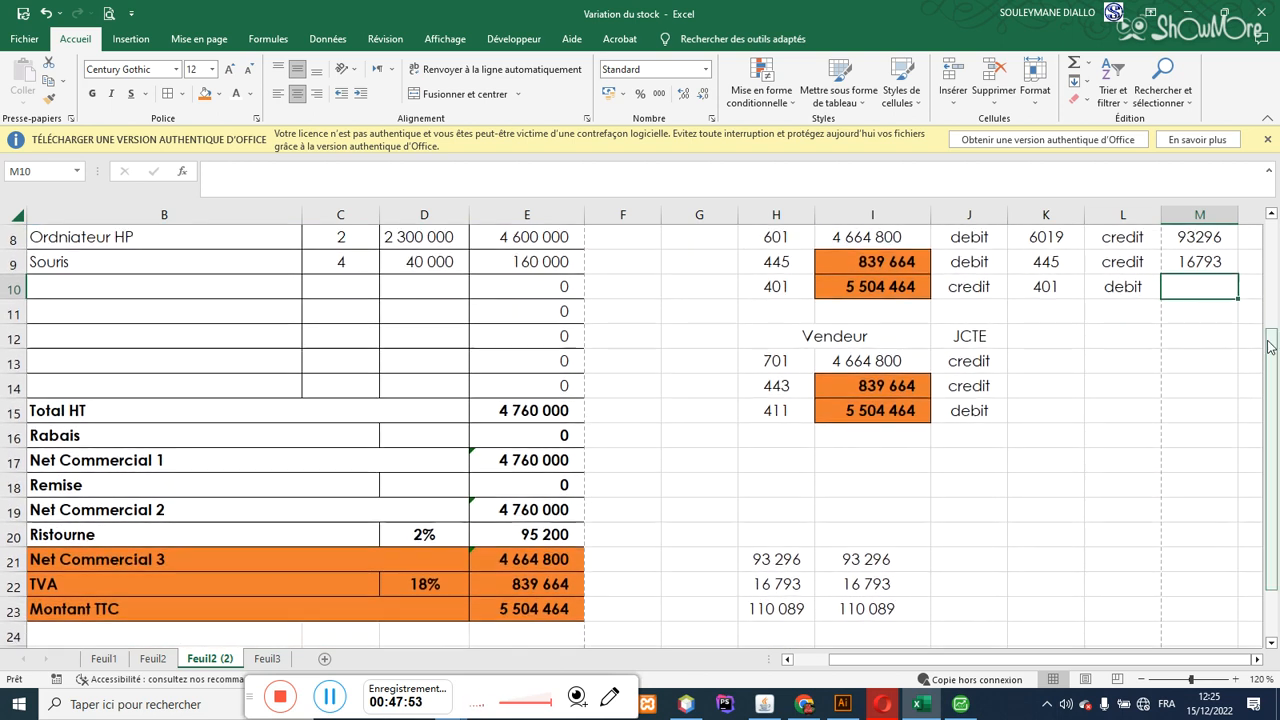
pyautogui.write('11')
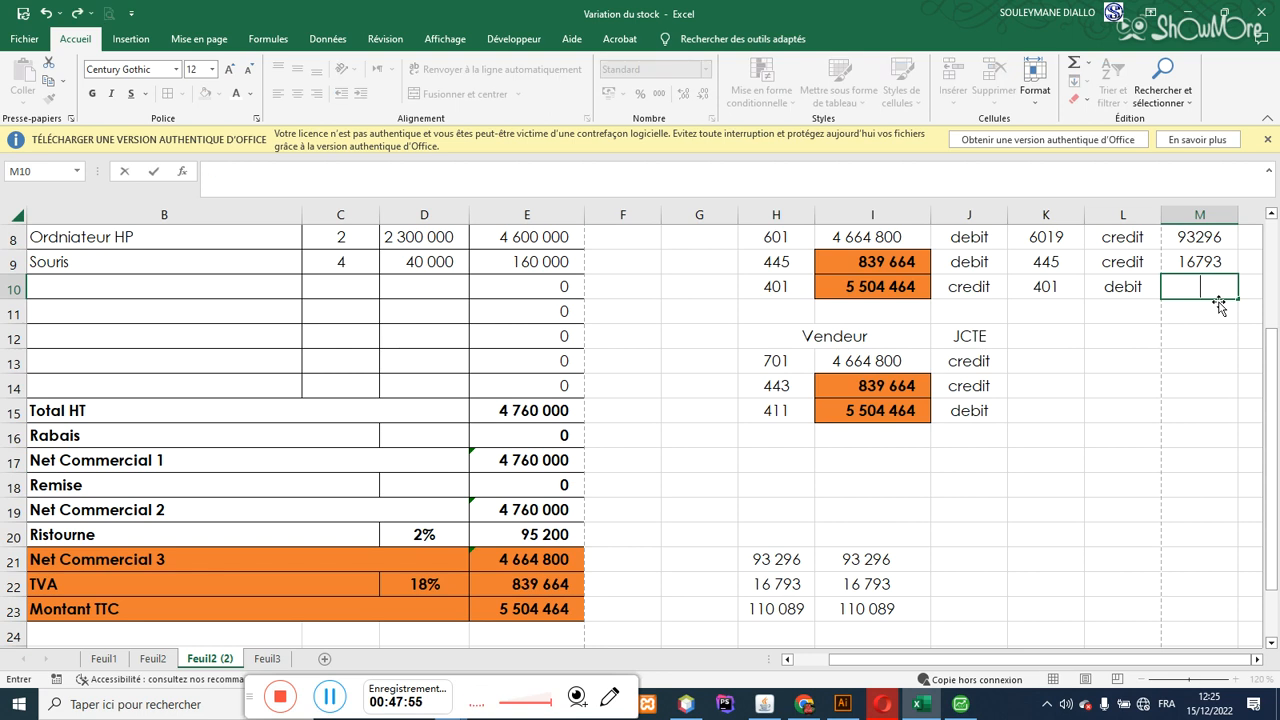
pyautogui.write('0089')
pyautogui.press('BackSpace')
pyautogui.write('89')
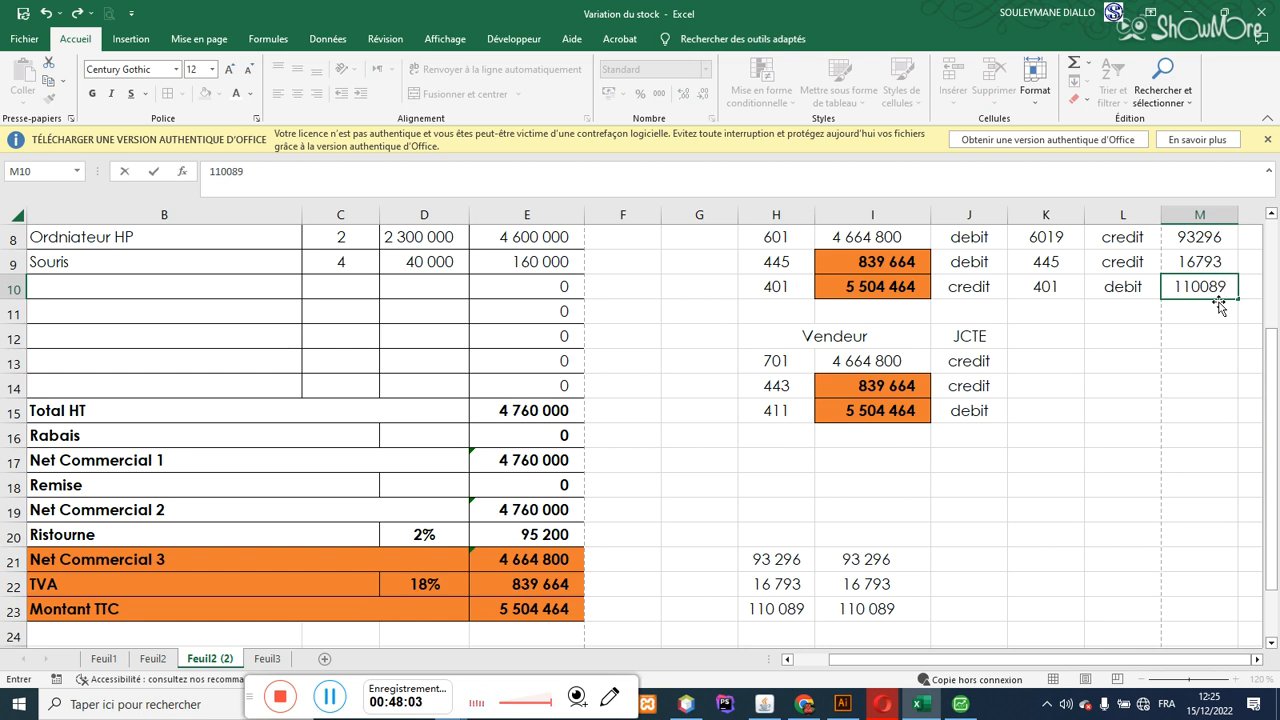
pyautogui.press('Return')
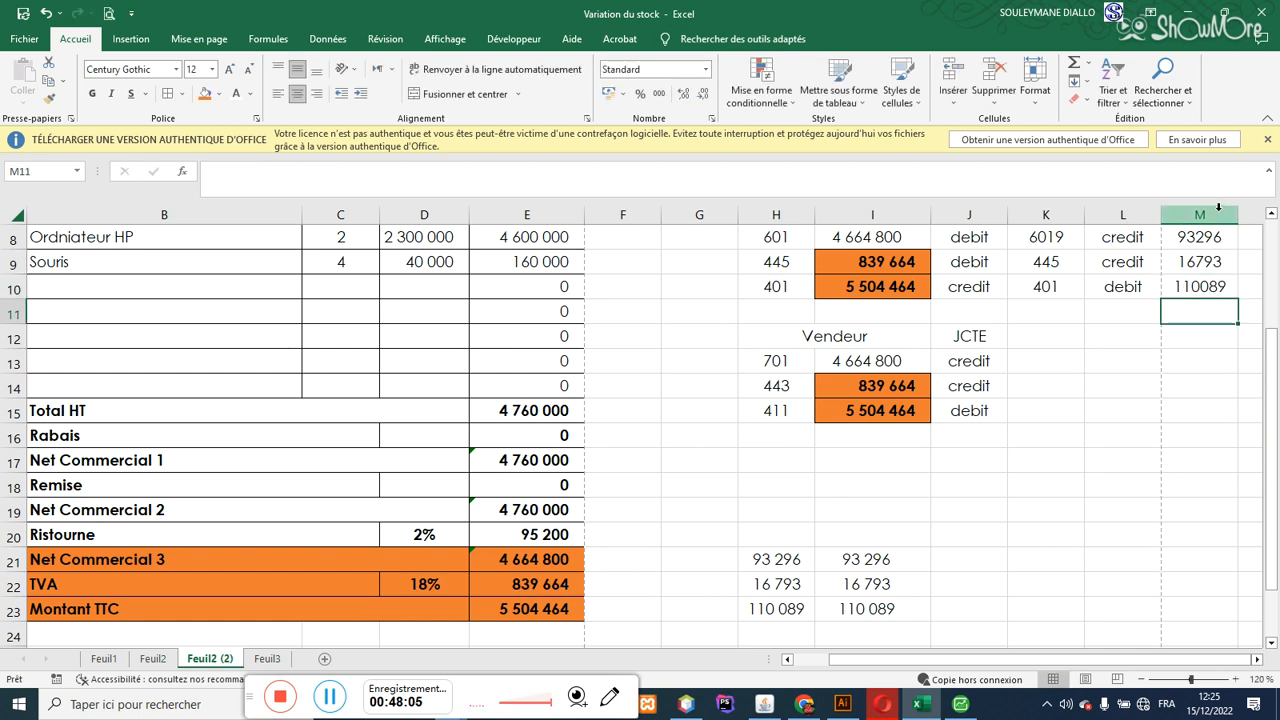
pyautogui.scroll(1, 1205, 210)
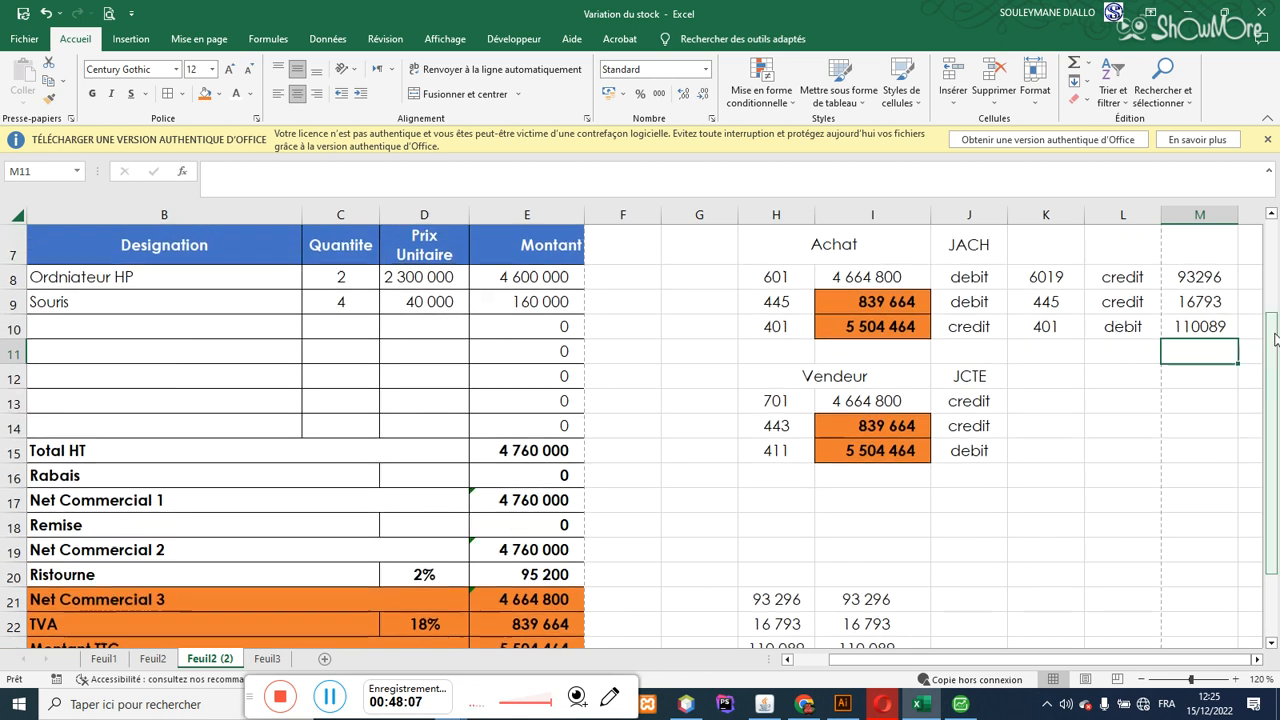
pyautogui.click(1199, 214)
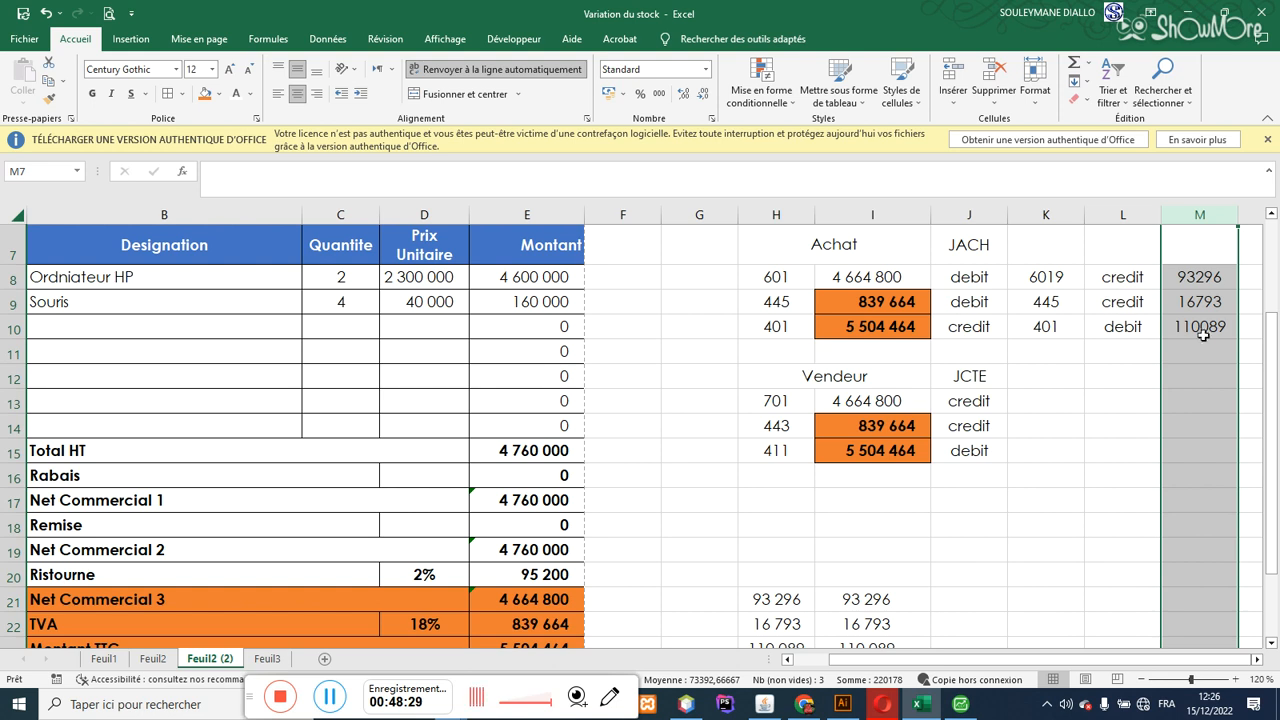
pyautogui.click(1248, 328)
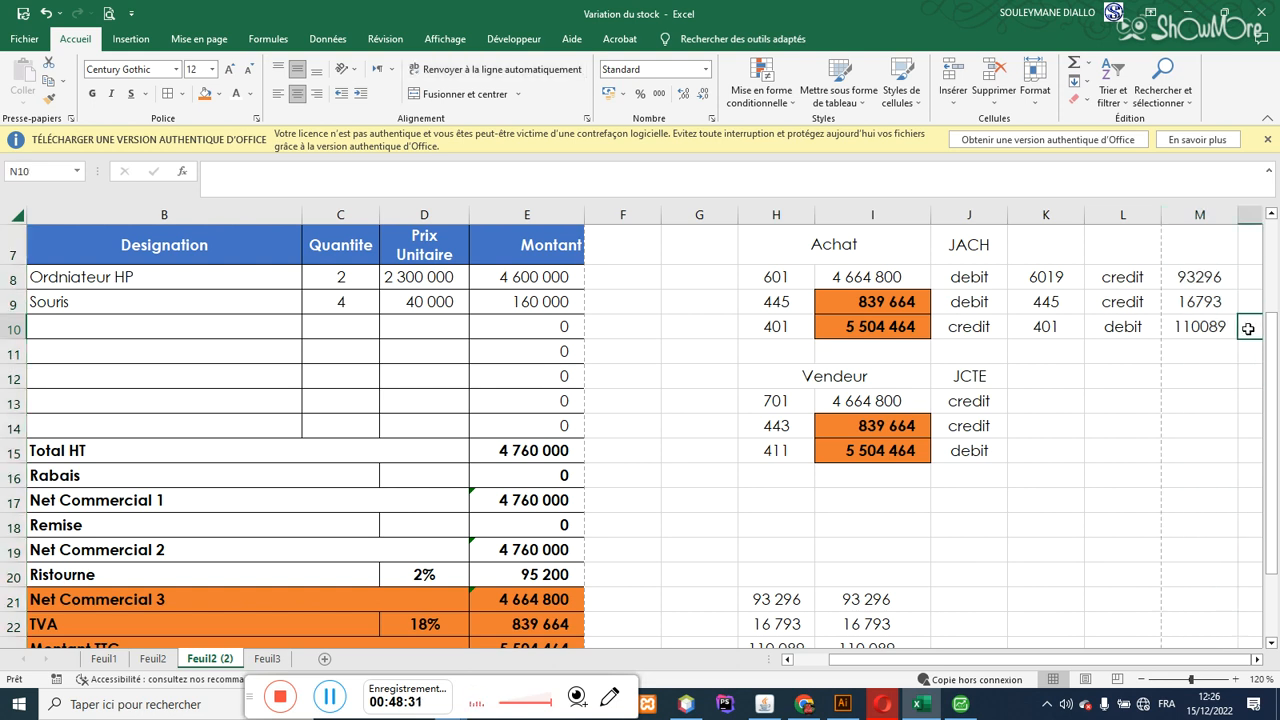
pyautogui.write('+')
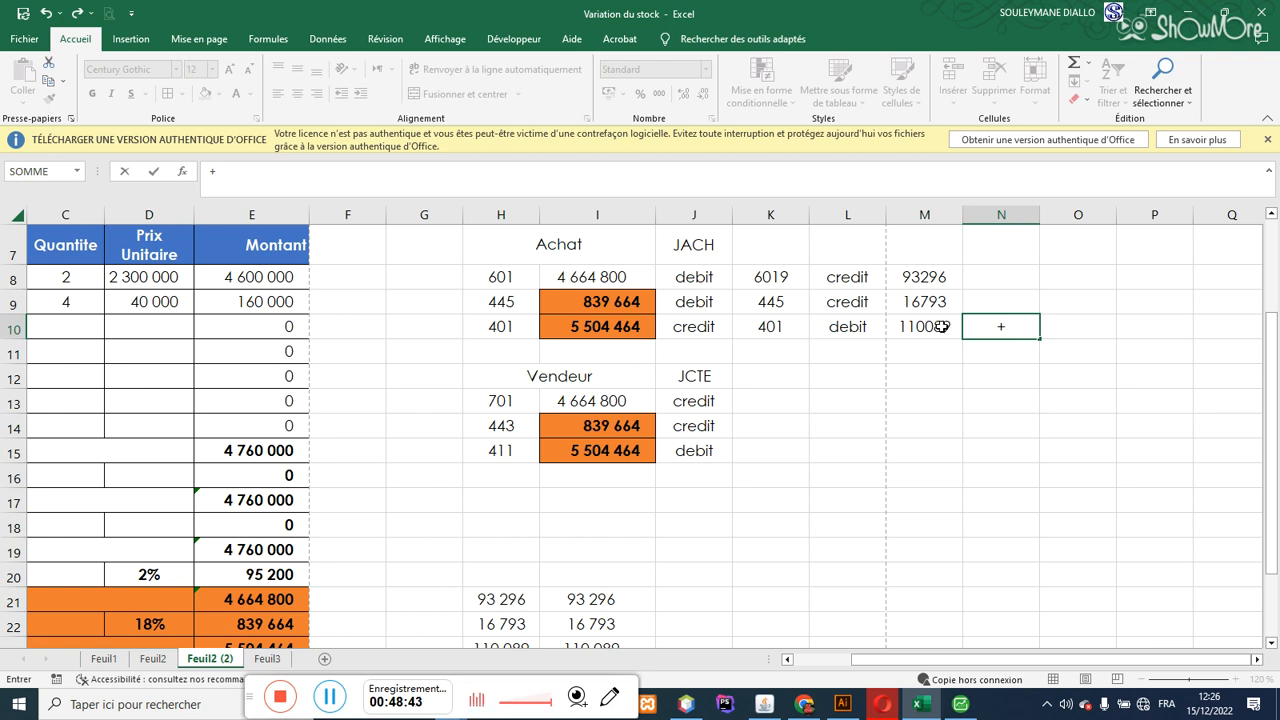
pyautogui.press('BackSpace')
pyautogui.press('Return')
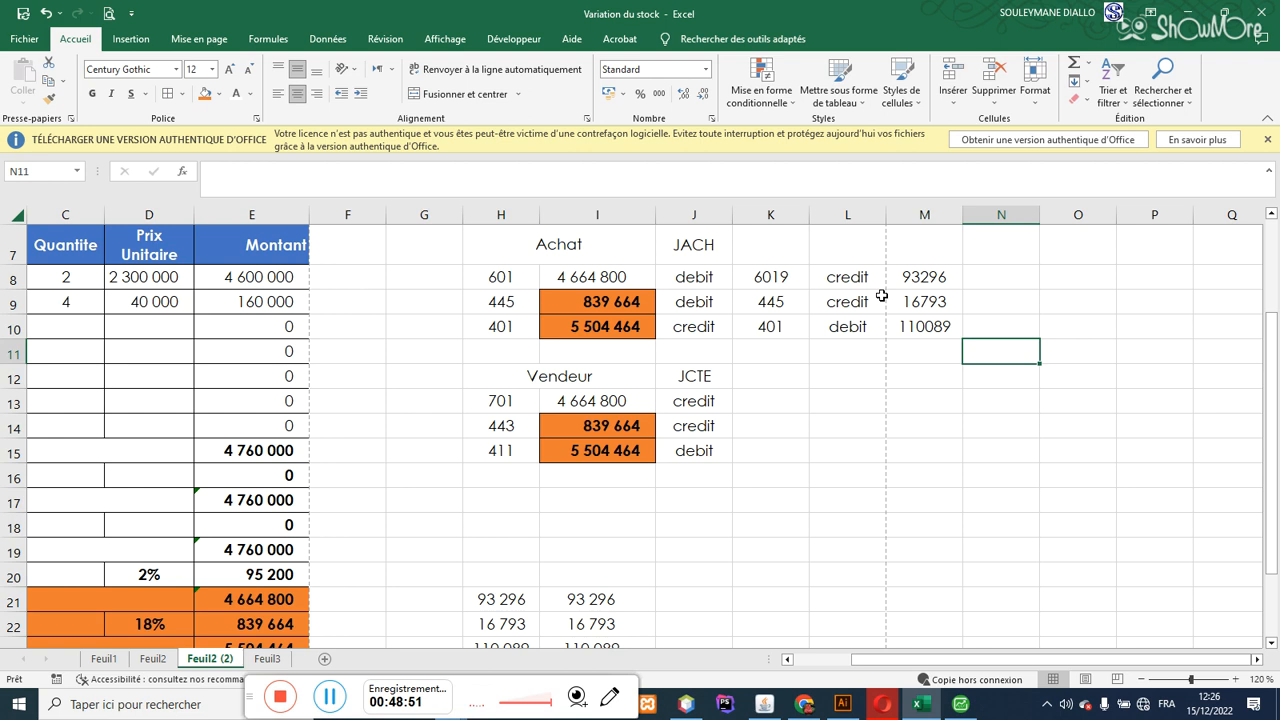
# Step: Select the block of reduction entries in K8:M10 with its accounts, debit/credit sides and amounts
pyautogui.moveTo(787, 274); pyautogui.dragTo(910, 322)
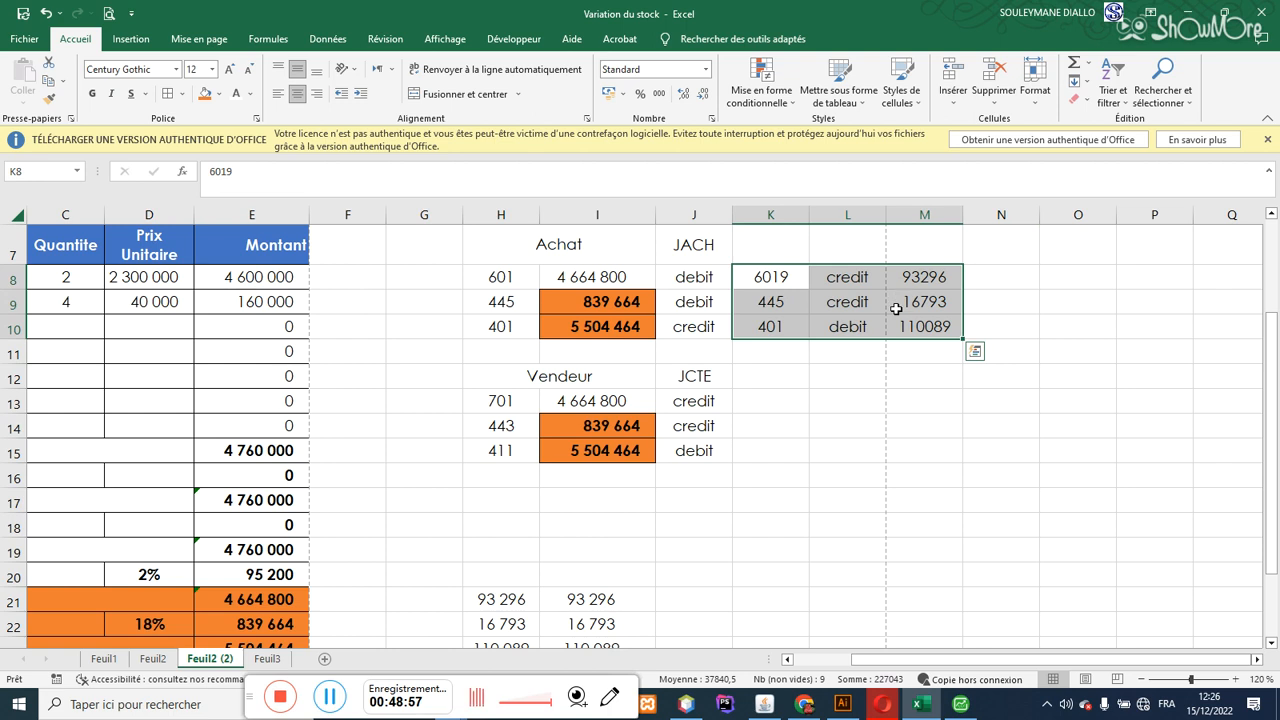
pyautogui.hotkey('ctrl', 'q')
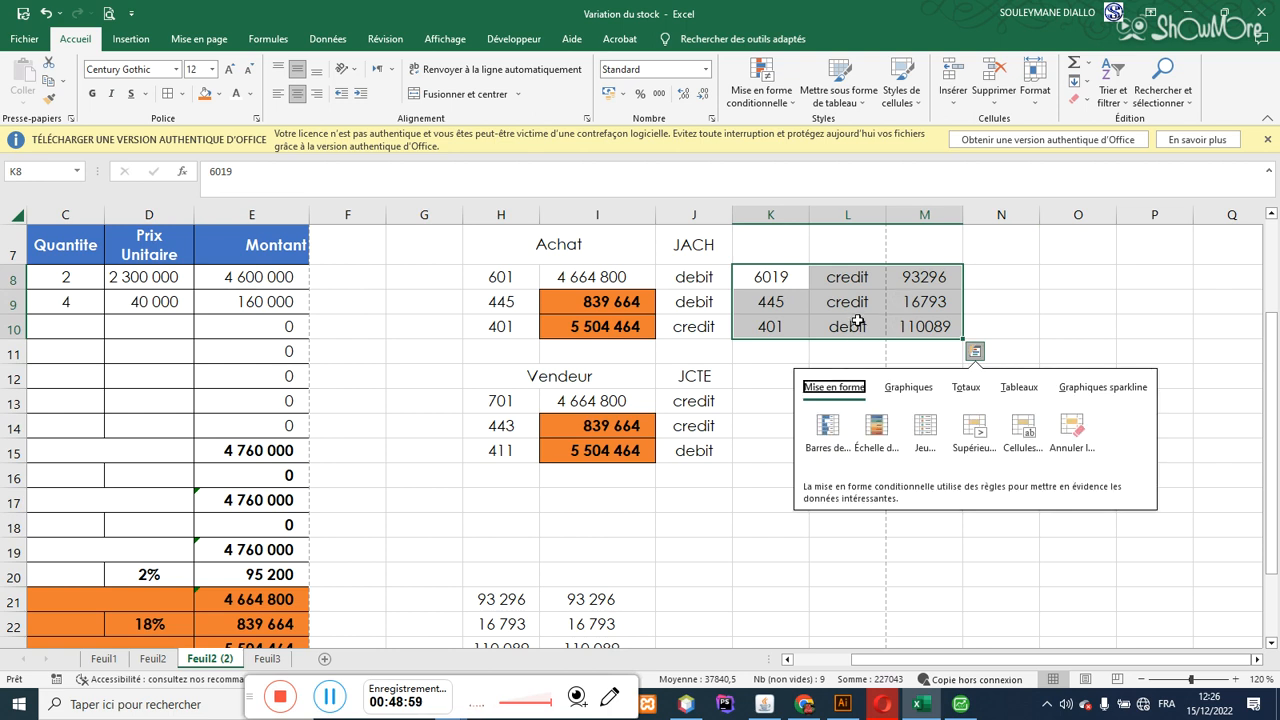
pyautogui.click(852, 304)
pyautogui.click(808, 279)
pyautogui.moveTo(809, 279); pyautogui.dragTo(923, 330)
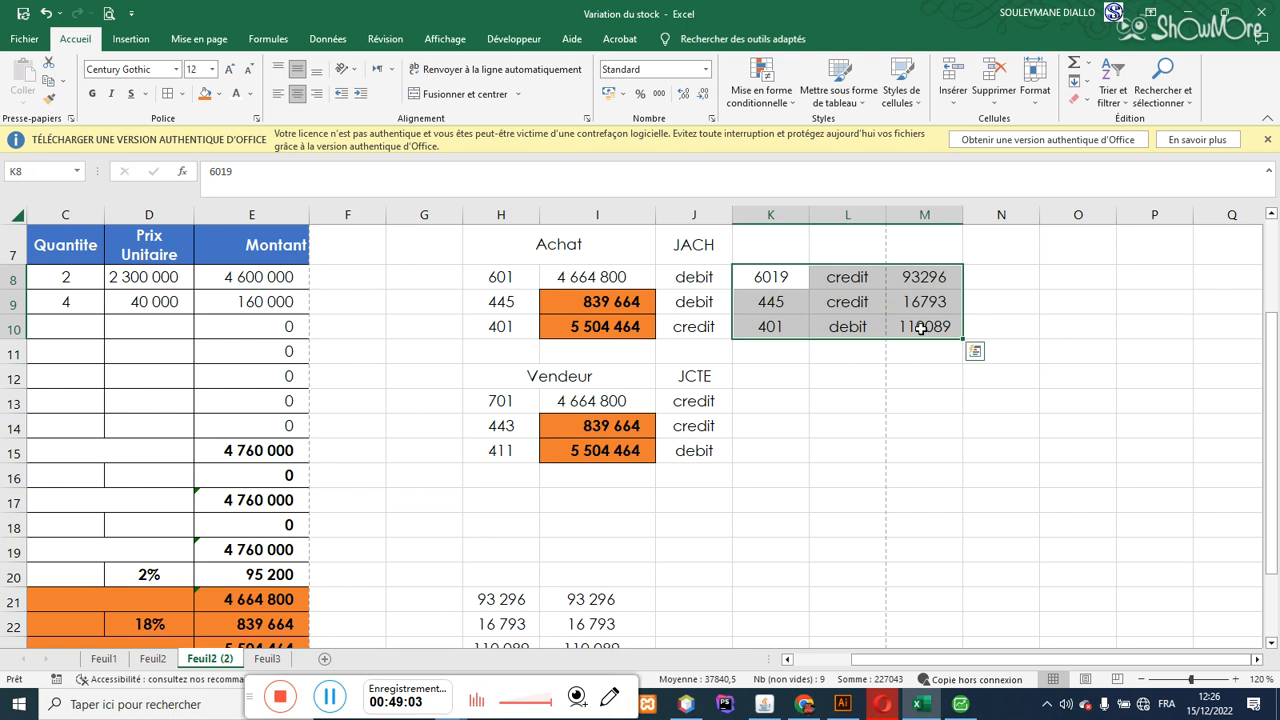
pyautogui.hotkey('ctrl', 'c')
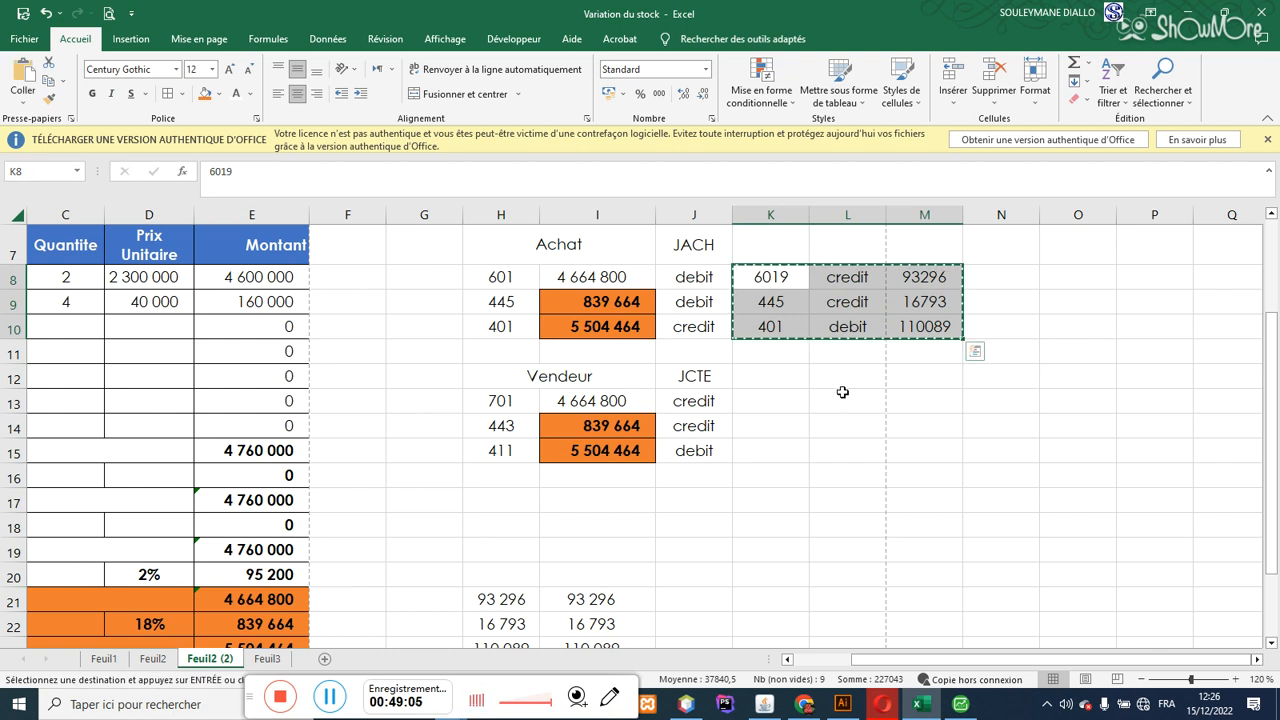
pyautogui.click(821, 379)
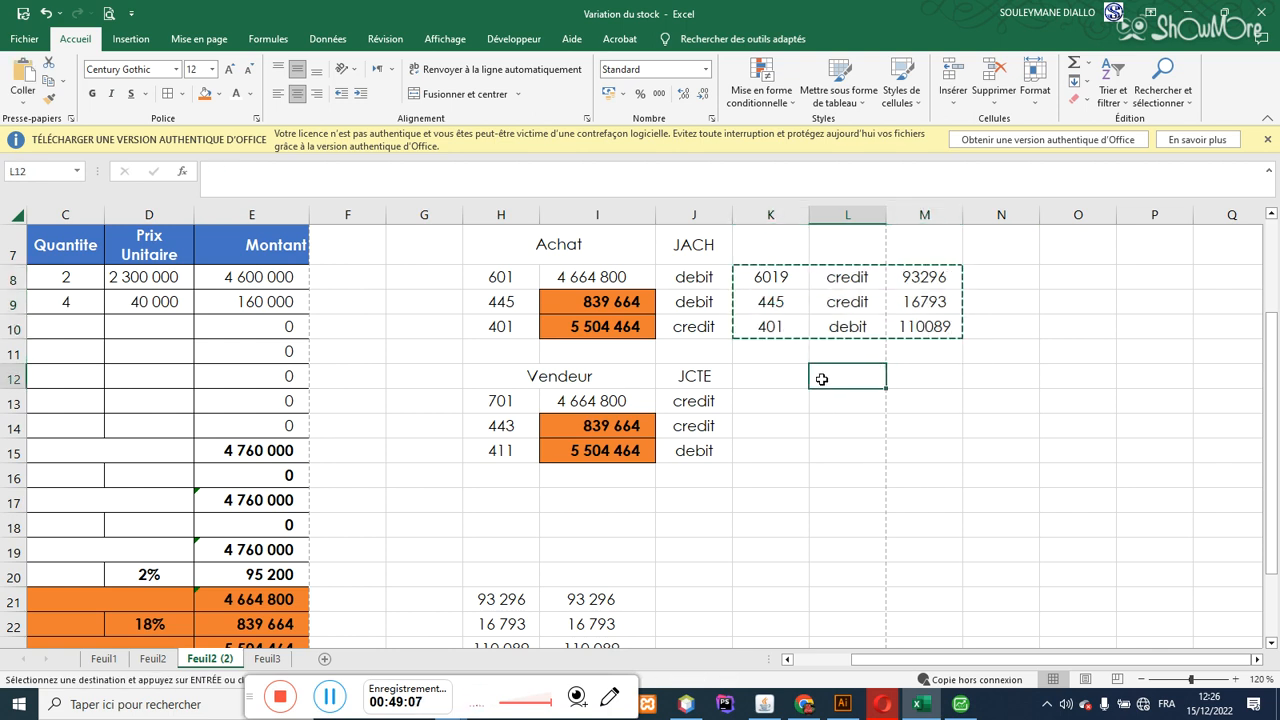
pyautogui.click(757, 376)
pyautogui.hotkey('ctrl', 'v')
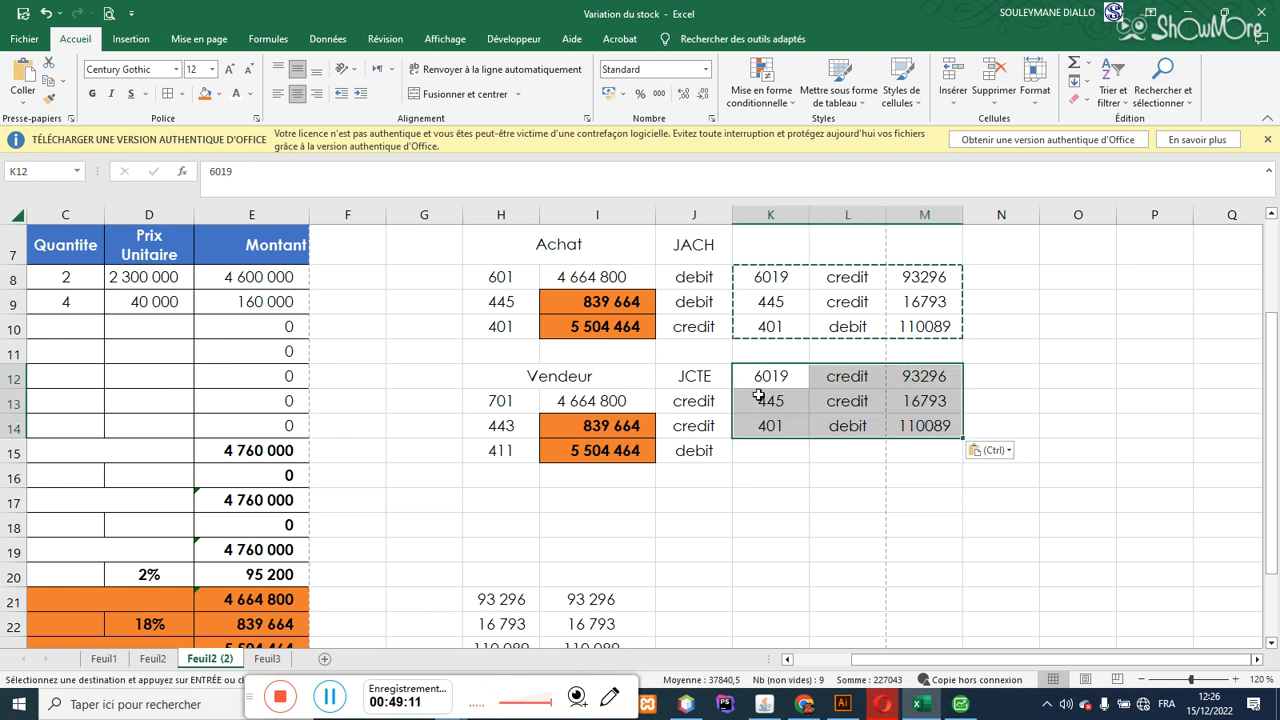
pyautogui.press('ctrl')
pyautogui.press('ctrl')
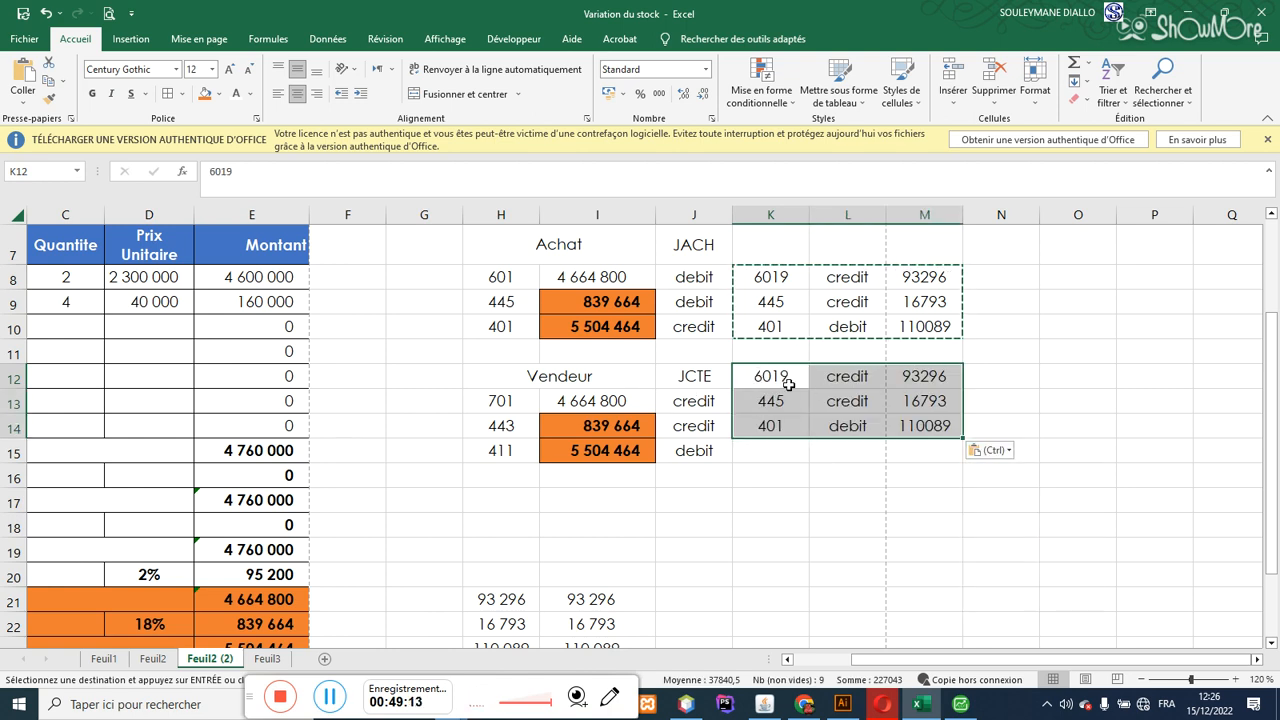
pyautogui.click(774, 378)
pyautogui.click(778, 398)
pyautogui.press('ctrl')
pyautogui.press('ctrl')
pyautogui.moveTo(776, 380); pyautogui.dragTo(918, 426)
pyautogui.press('Delete')
# Step: Copy the credit-note lines in K8:M10 to the Vendeur block, starting at cell K13
pyautogui.moveTo(770, 277); pyautogui.dragTo(930, 326)
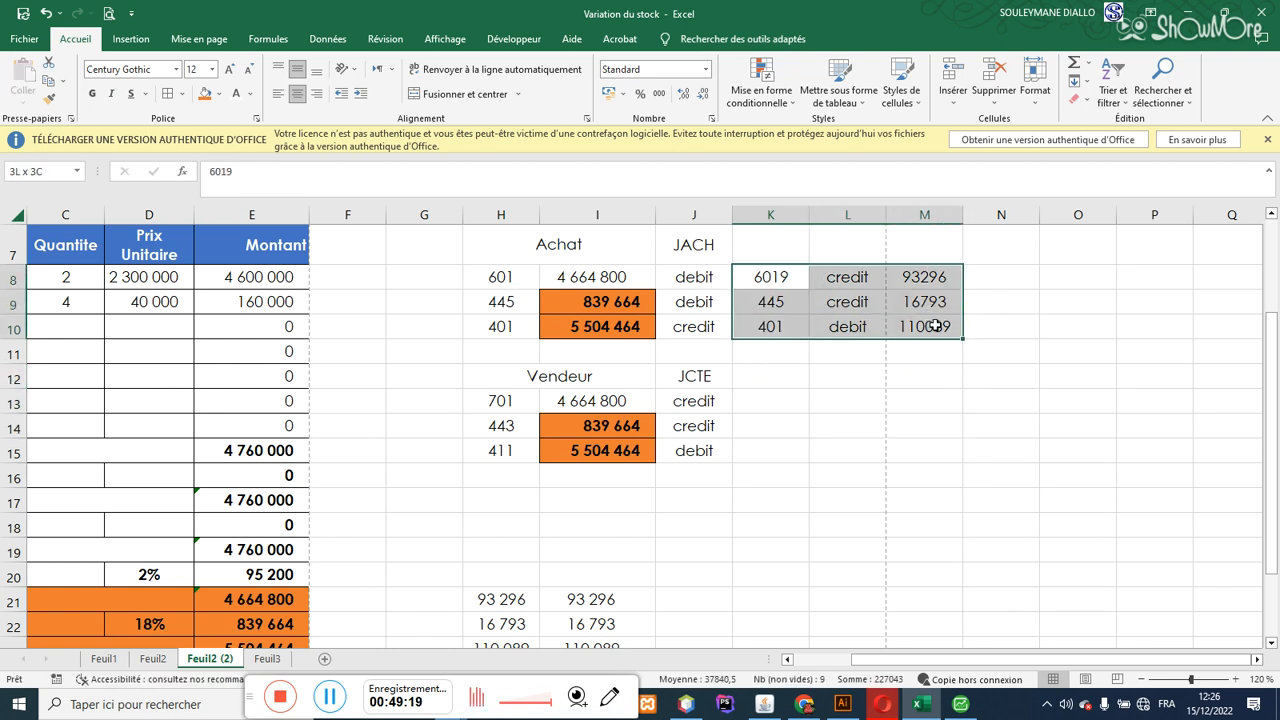
pyautogui.hotkey('ctrl', 'c')
pyautogui.click(796, 375)
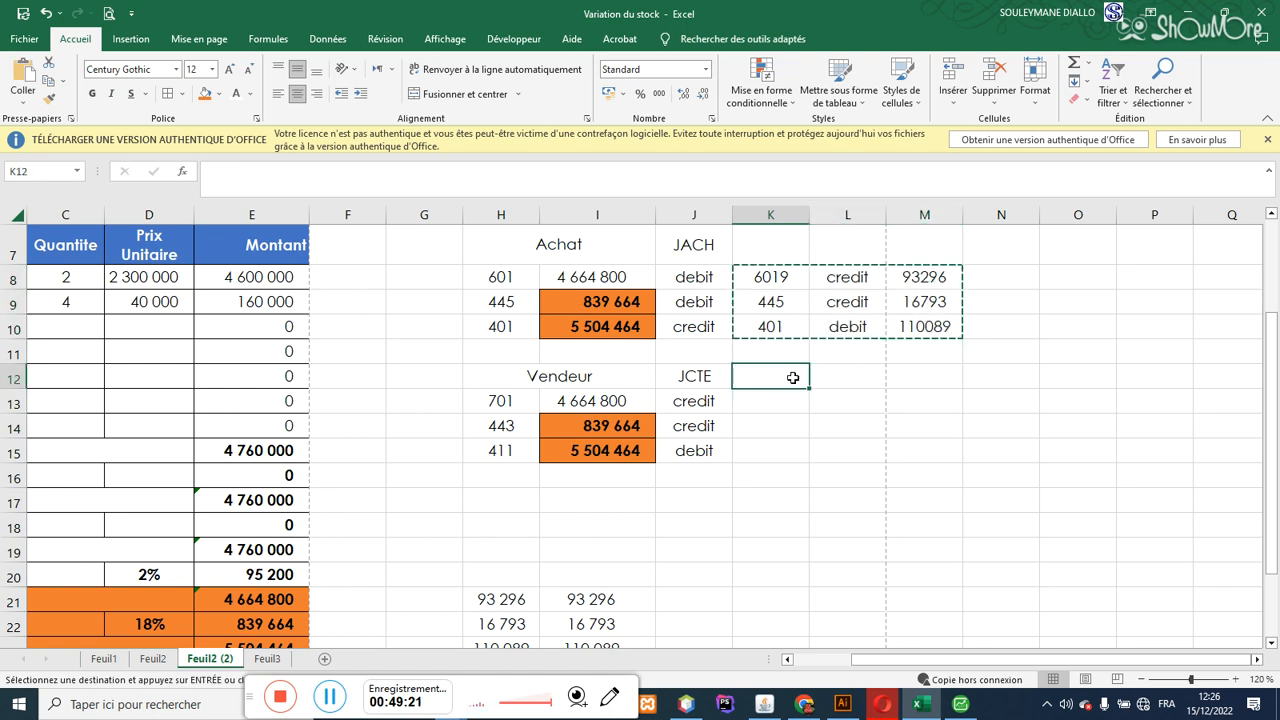
pyautogui.click(787, 398)
pyautogui.hotkey('ctrl', 'v')
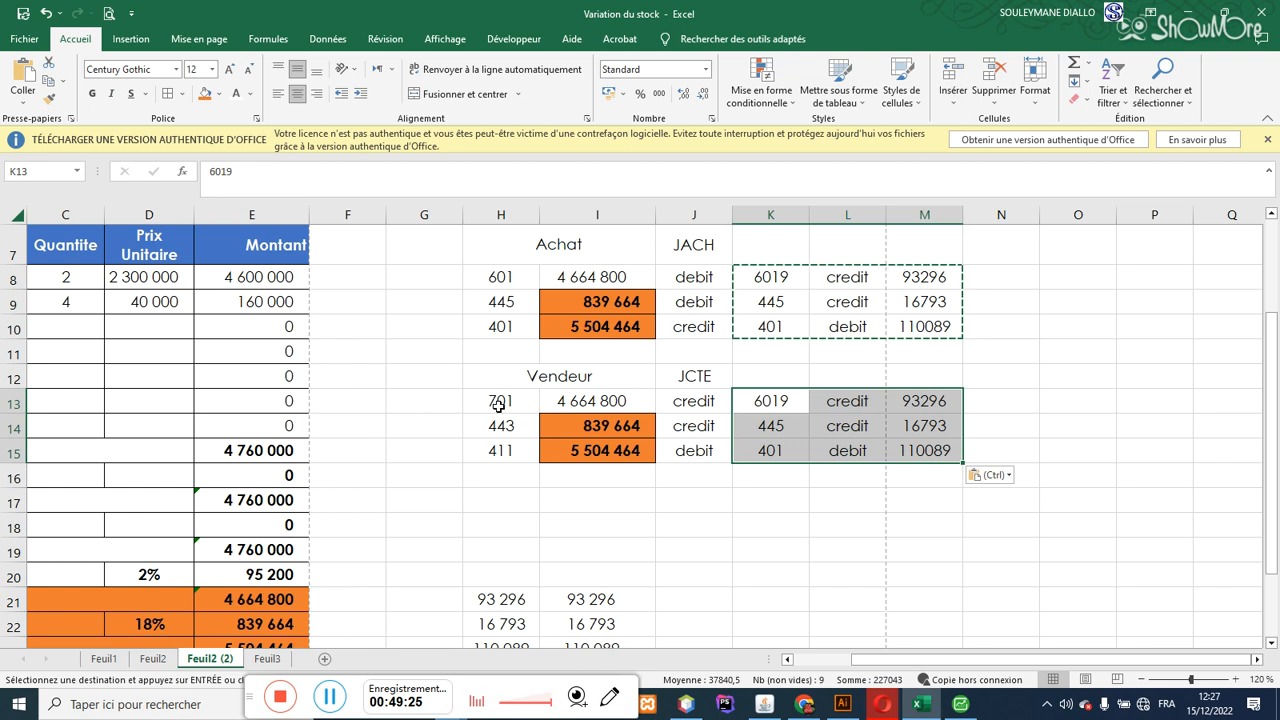
# Step: In the copied Vendeur lines, set the account in K13 to 7019 and the sides in L13 and L14 to debit
pyautogui.doubleClick(768, 400)
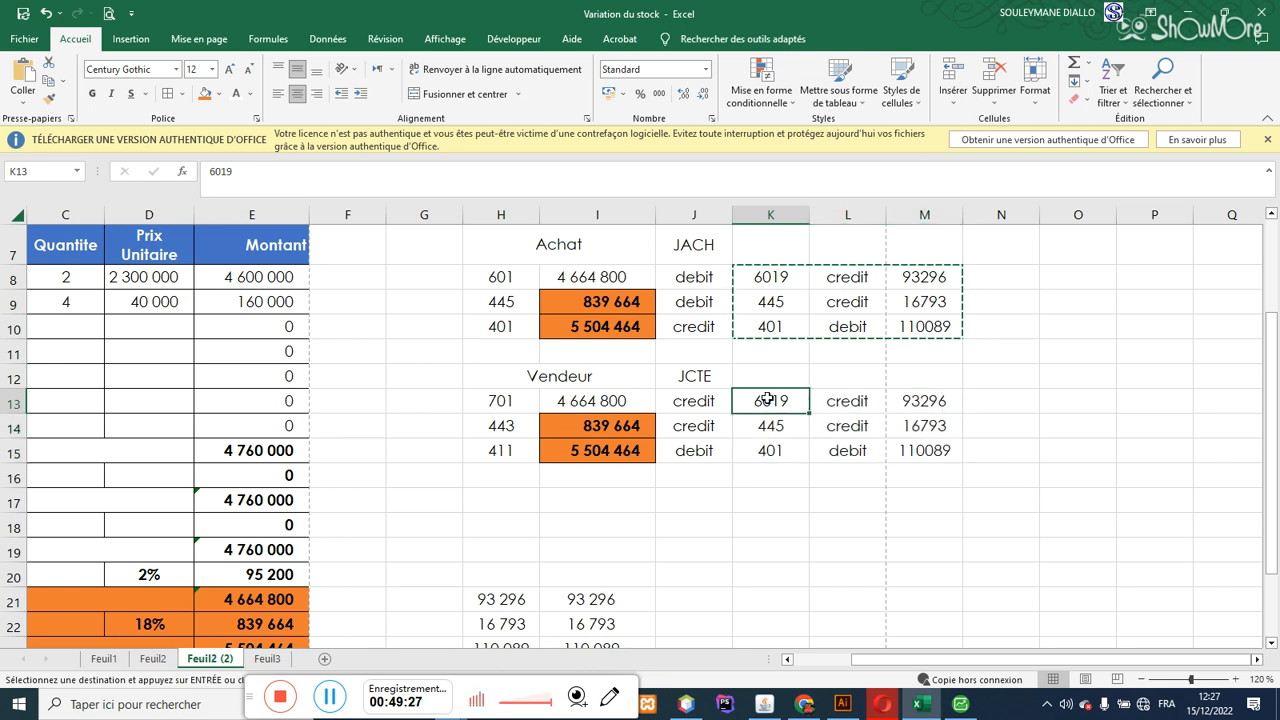
pyautogui.press('BackSpace')
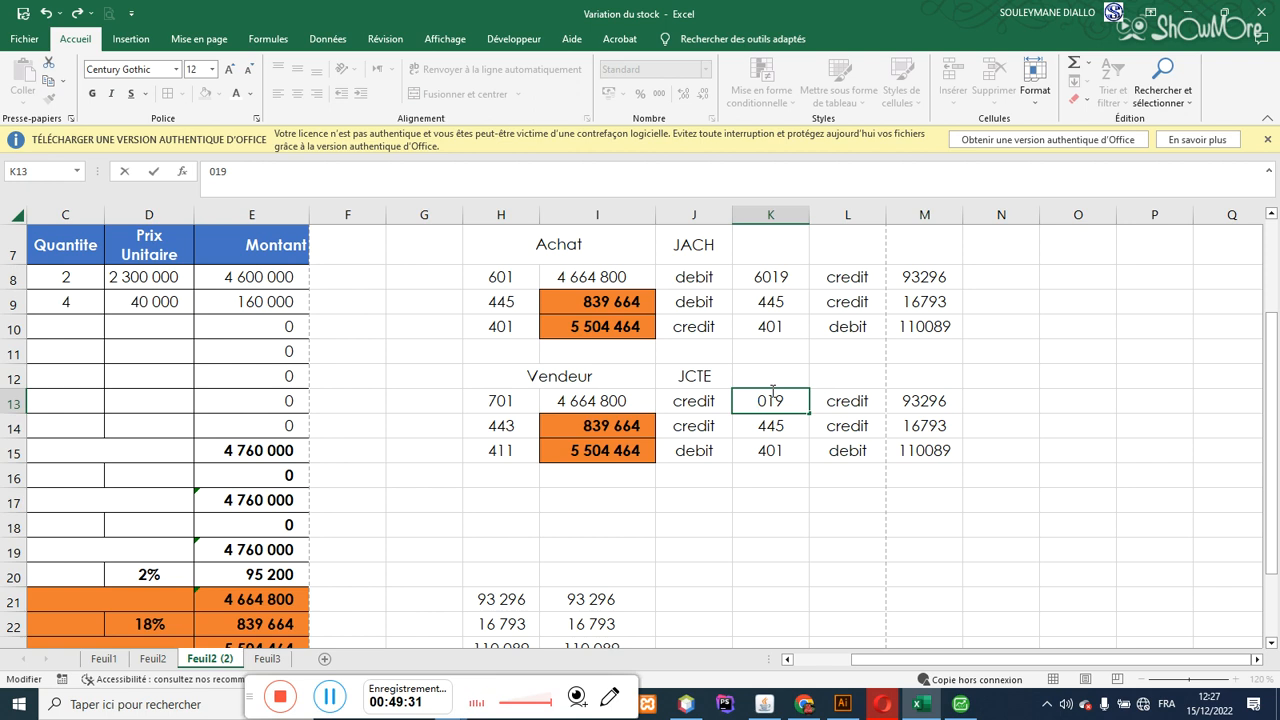
pyautogui.write('7')
pyautogui.click(830, 400)
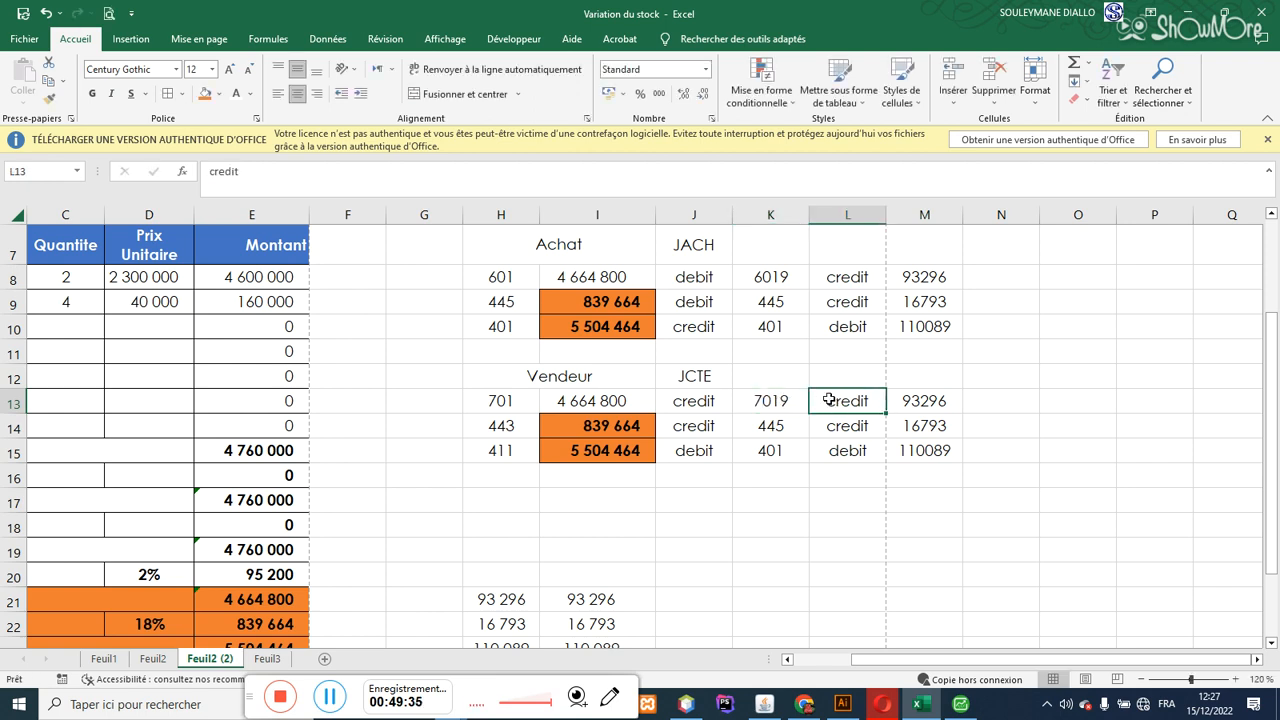
pyautogui.write('debi')
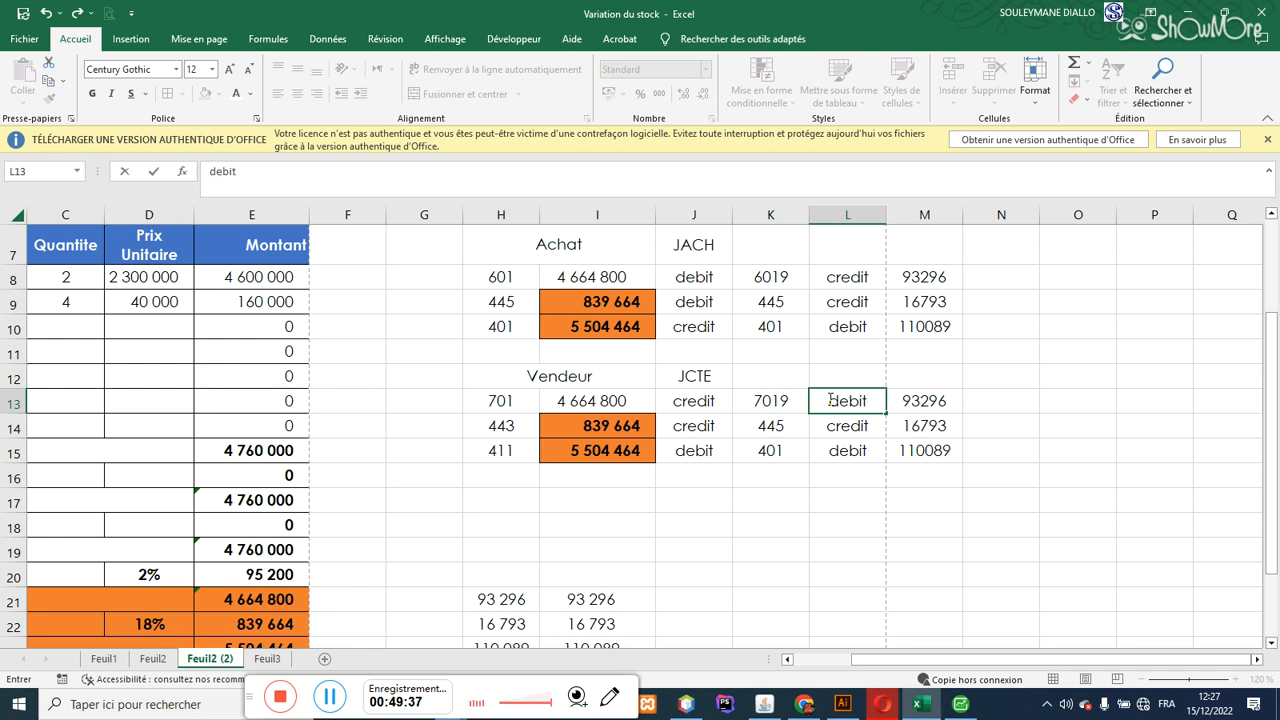
pyautogui.press('Return')
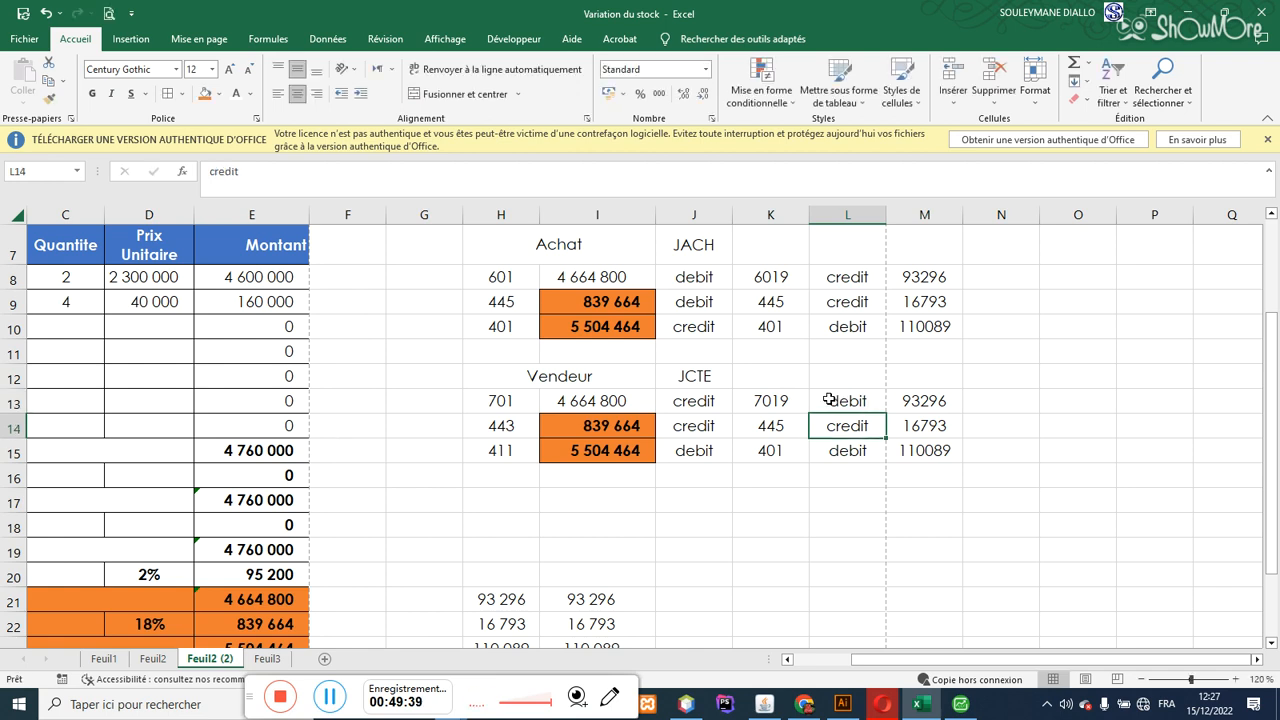
pyautogui.write('debi')
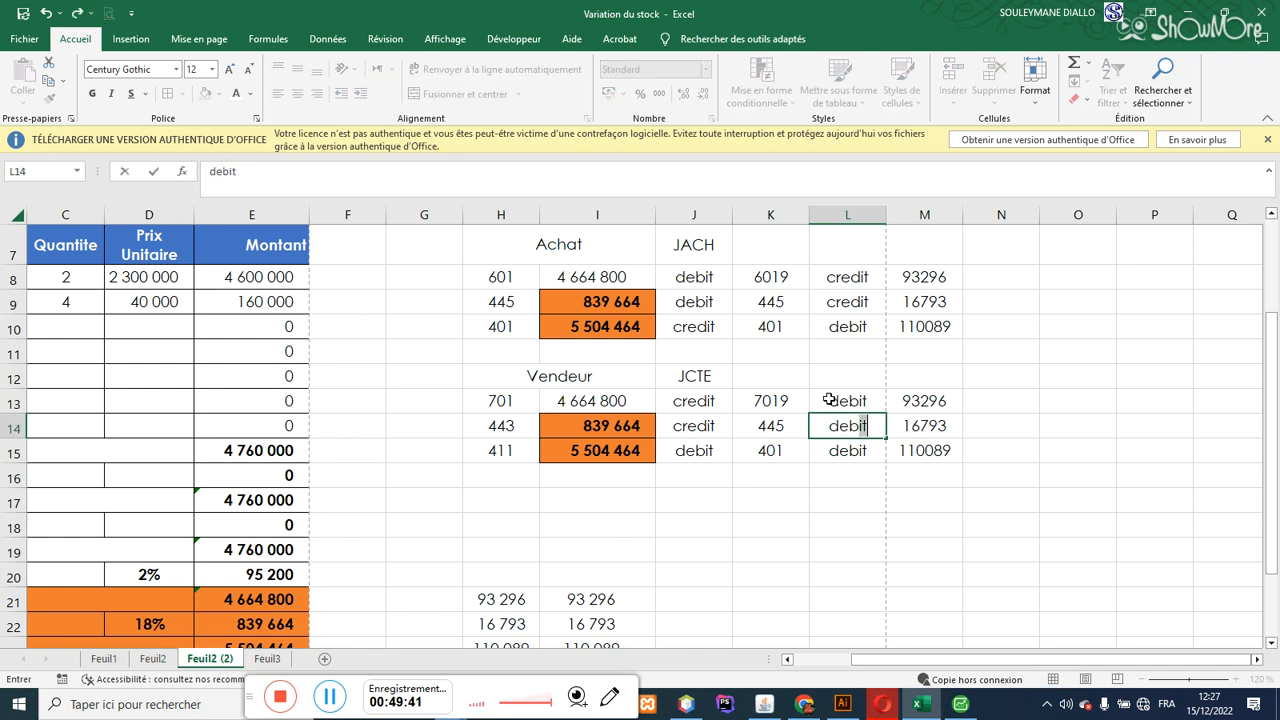
# Step: Set the Vendeur accounts in K14 and K15 to 443 and 411, and the side in L15 to credit
pyautogui.click(757, 421)
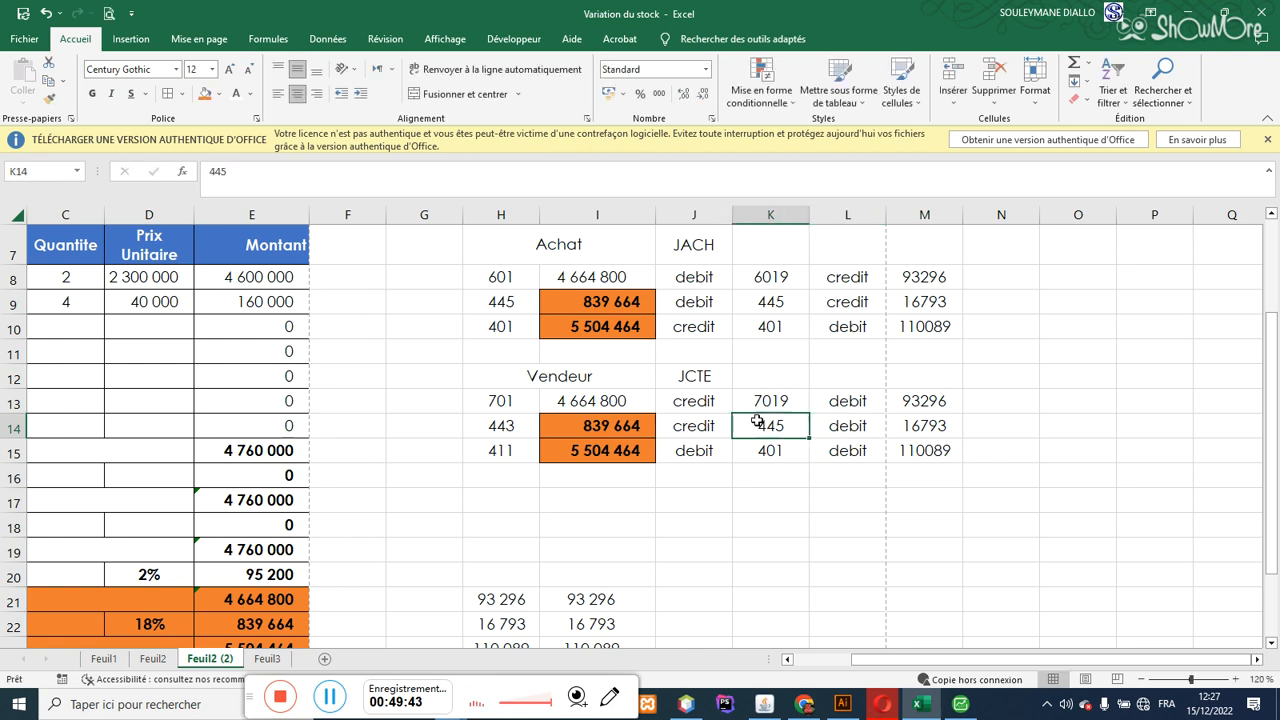
pyautogui.write('443')
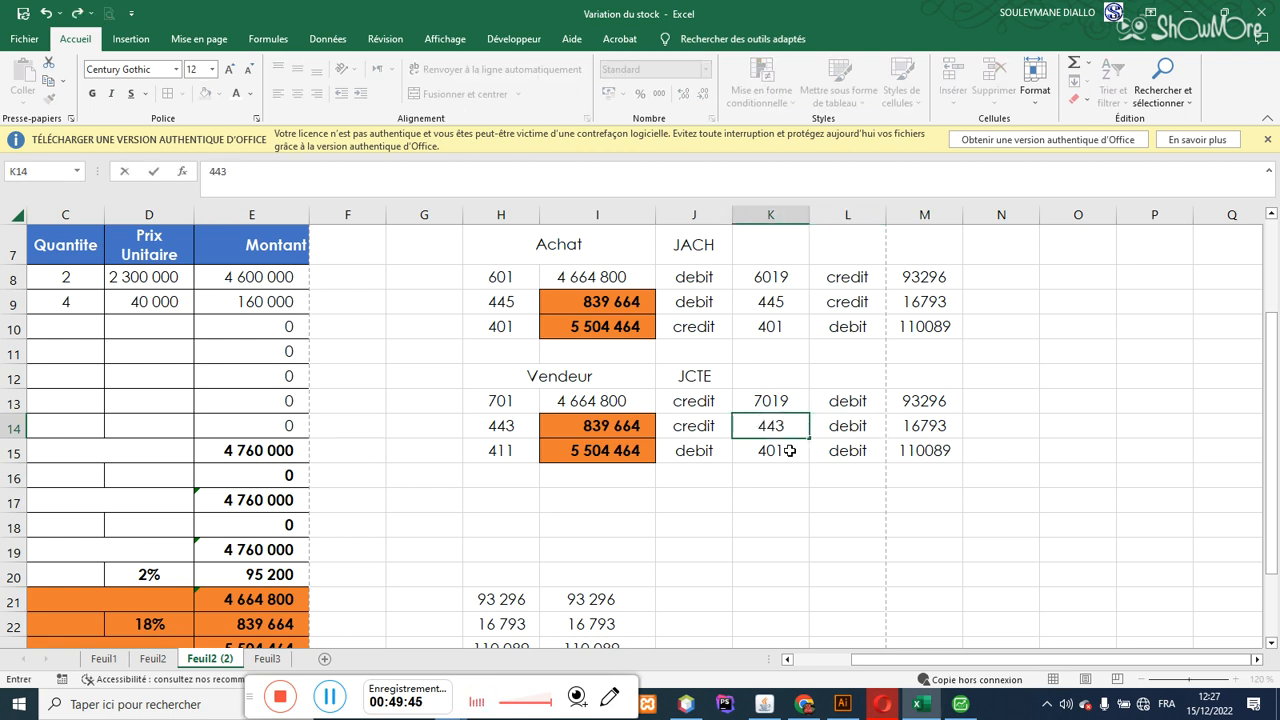
pyautogui.click(789, 451)
pyautogui.write('411')
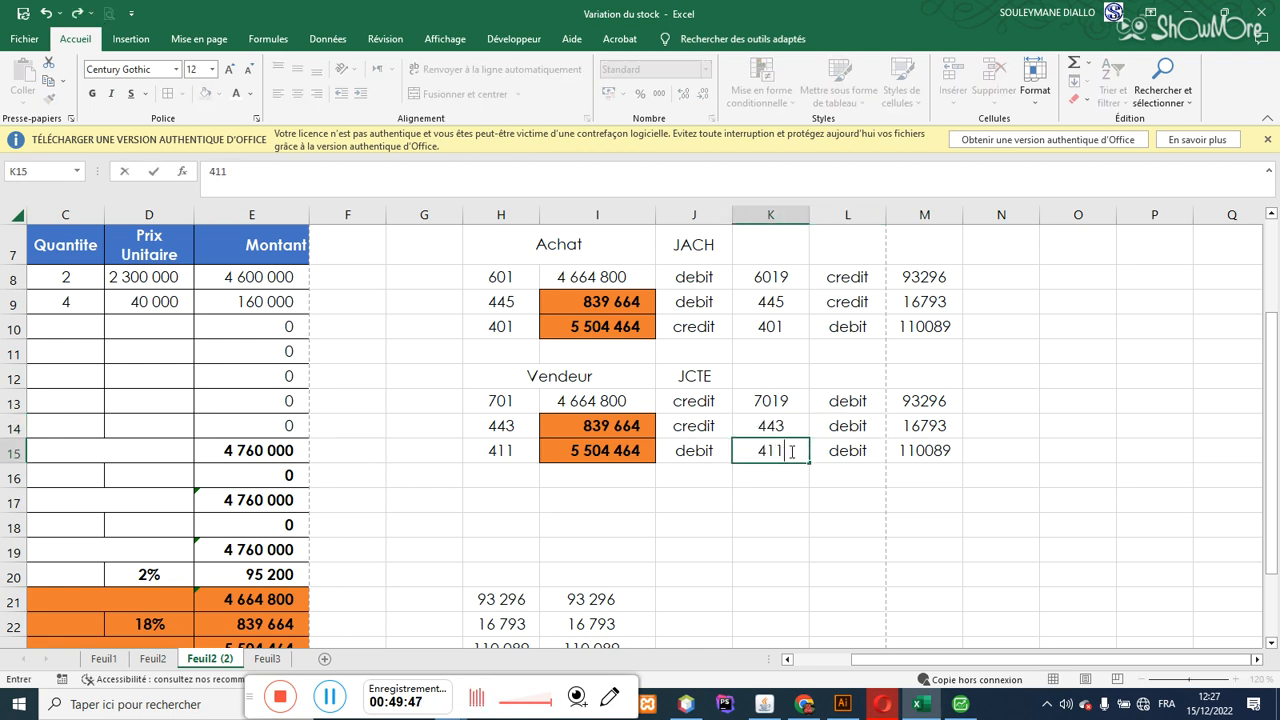
pyautogui.click(867, 450)
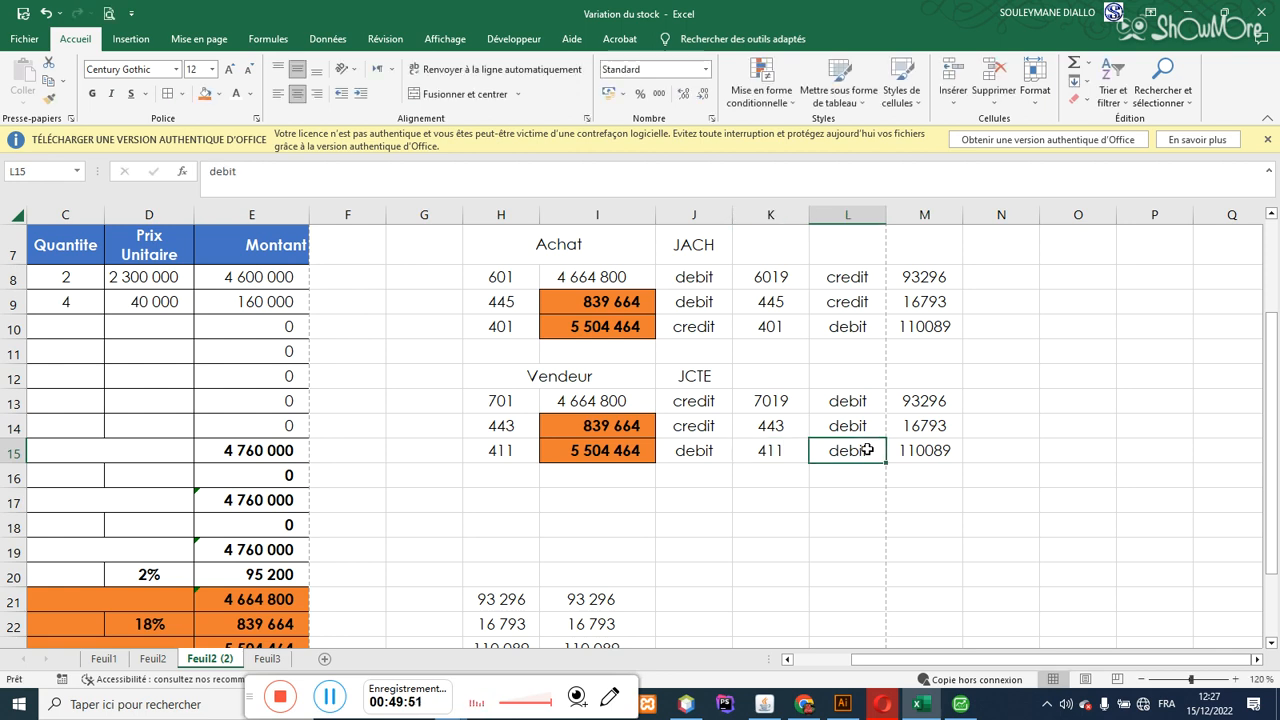
pyautogui.write('credit')
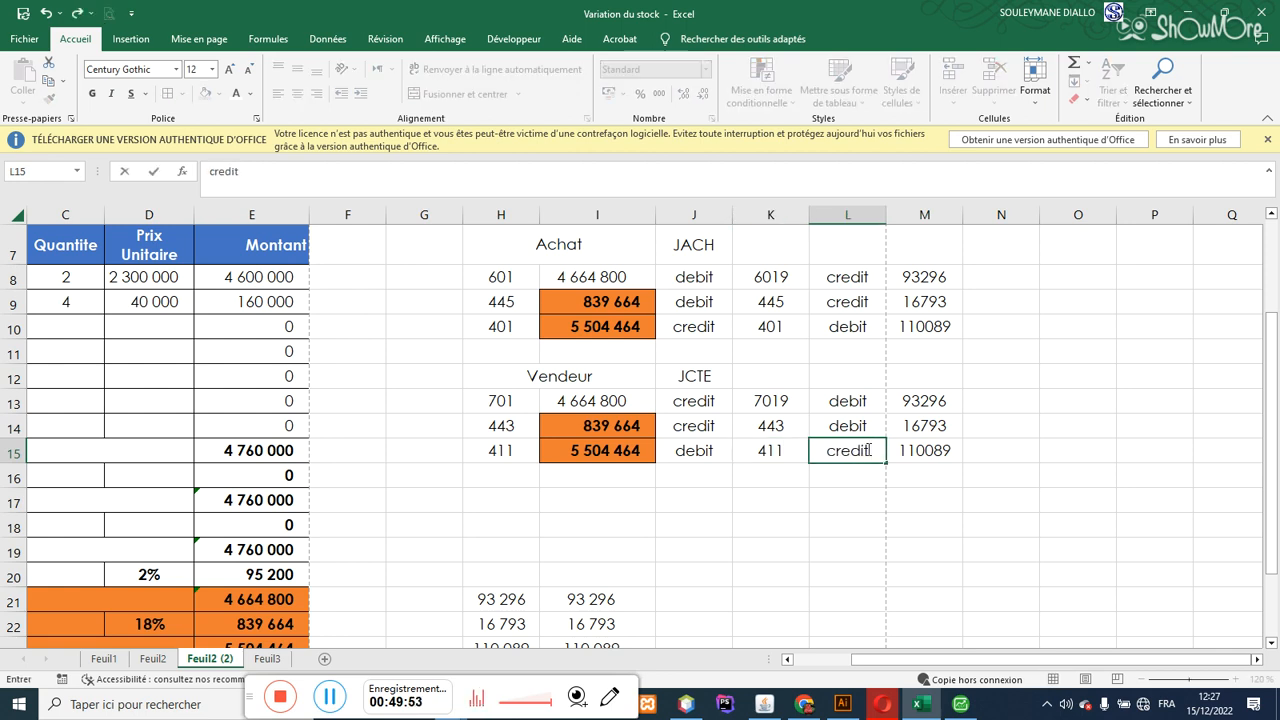
pyautogui.press('Return')
# Step: Format the amounts in column M as numbers with a thousands separator and no decimals
pyautogui.click(940, 222)
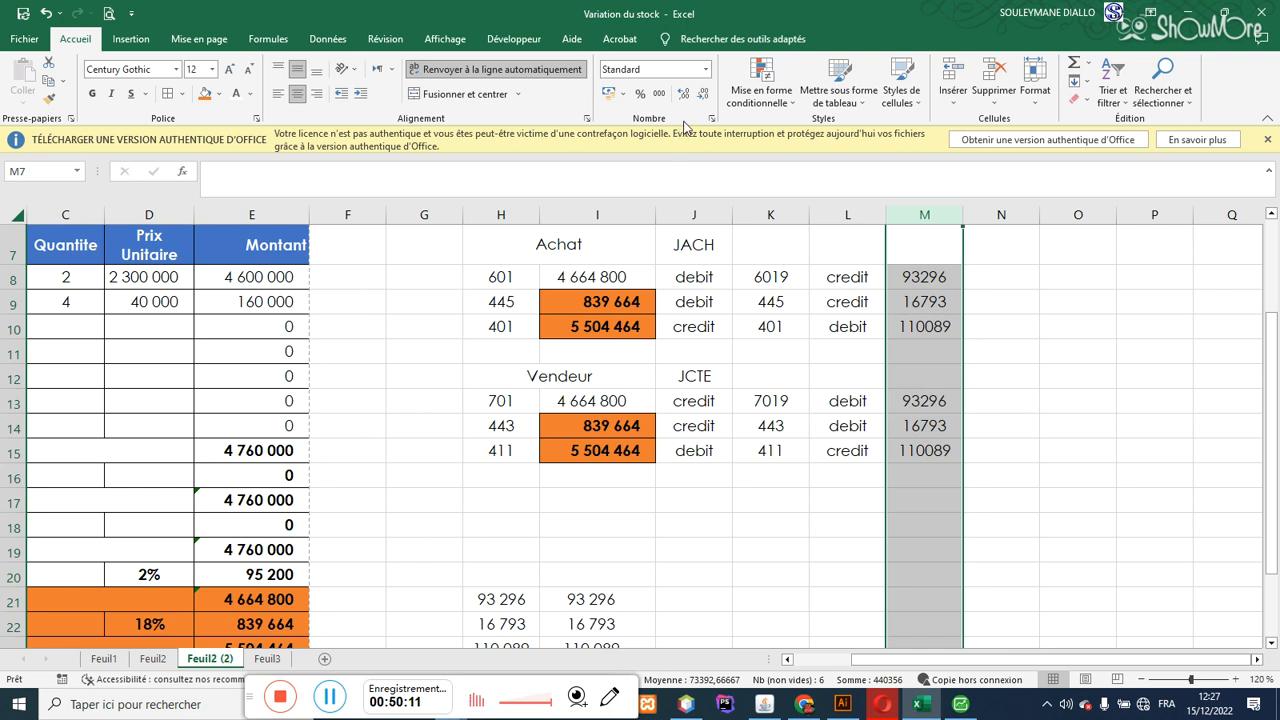
pyautogui.hotkey('ctrl', '1')
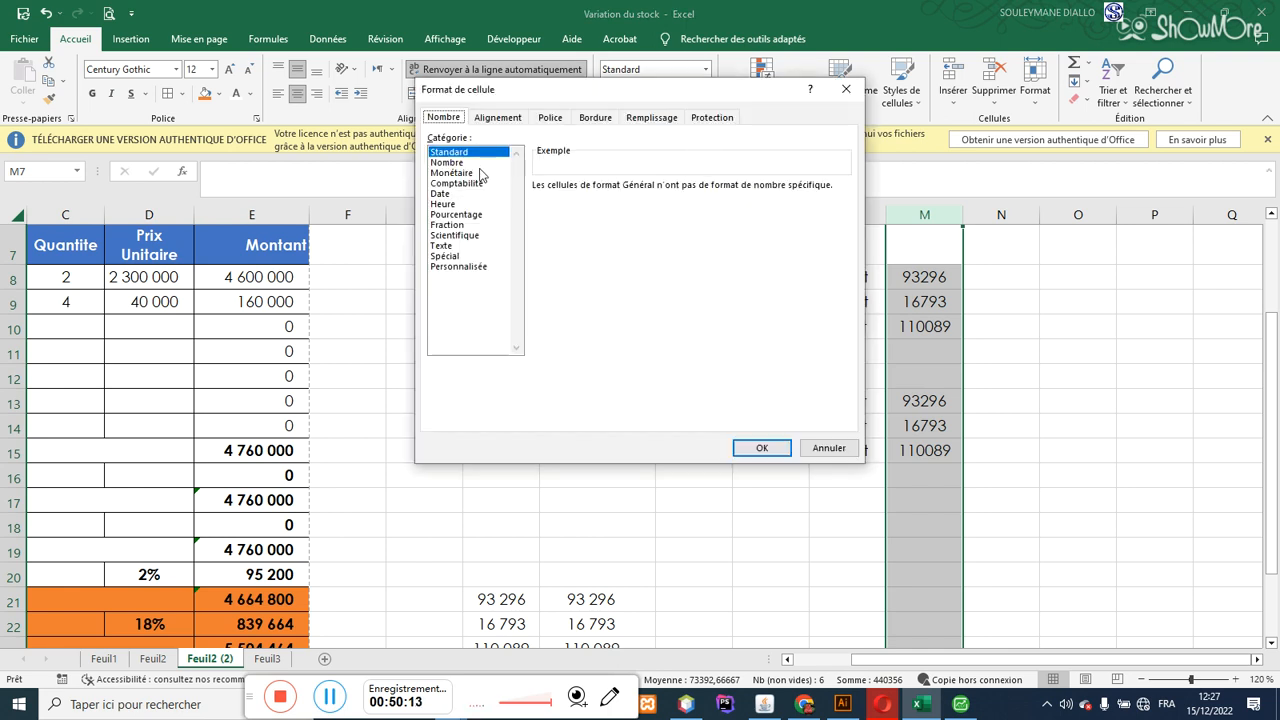
pyautogui.click(457, 164)
pyautogui.click(612, 208)
pyautogui.click(672, 191)
pyautogui.click(672, 191)
pyautogui.click(762, 447)
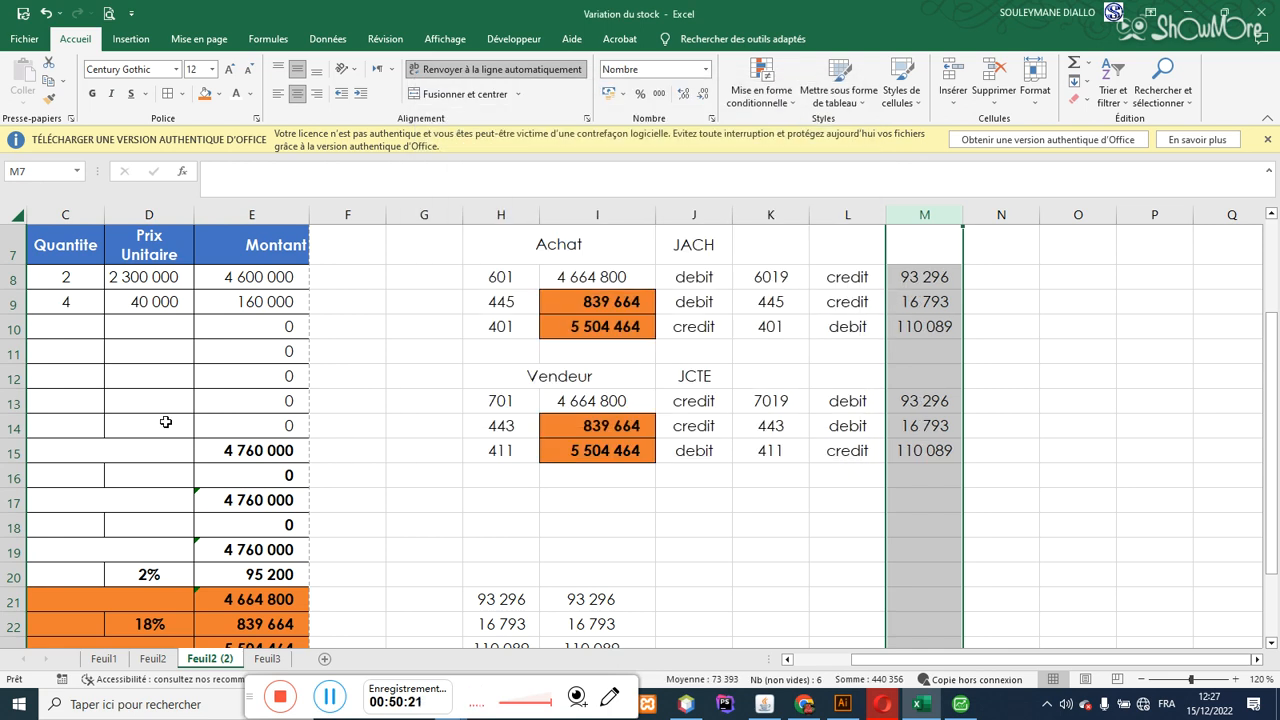
# Step: Extend the Achat heading in H7 to read "Achat Facture 1"
pyautogui.moveTo(489, 278); pyautogui.dragTo(667, 322)
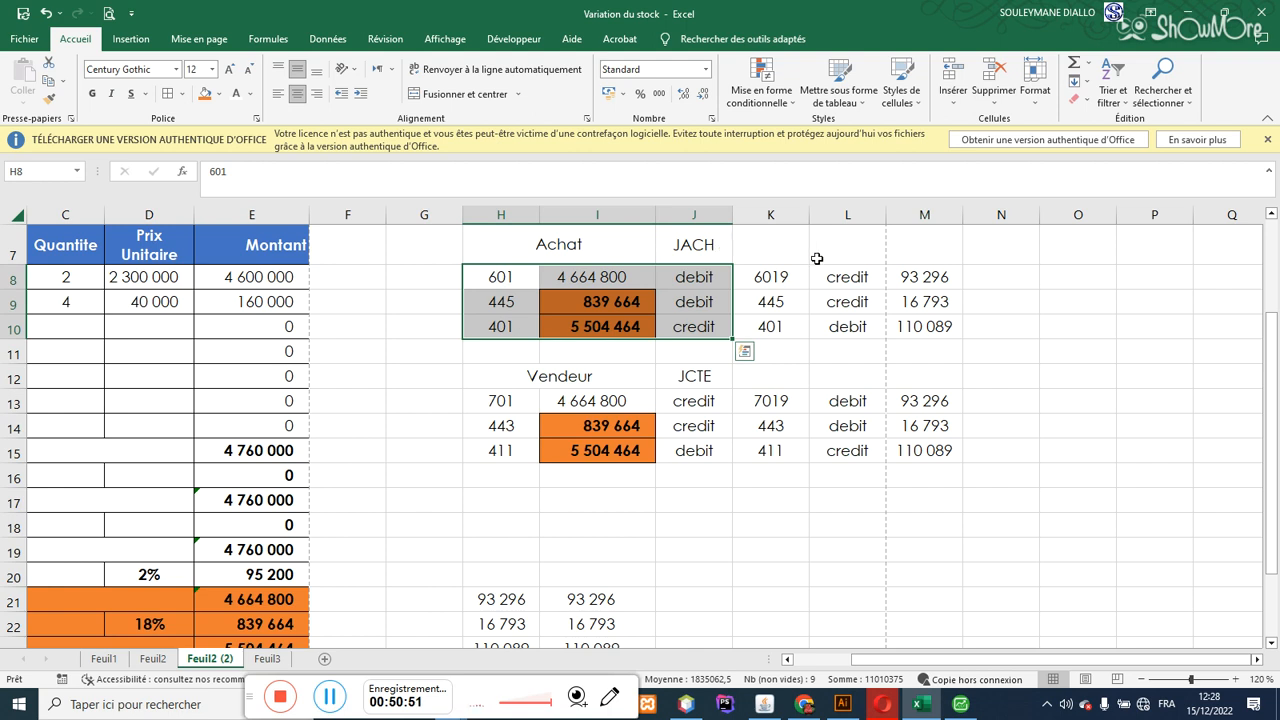
pyautogui.click(555, 237)
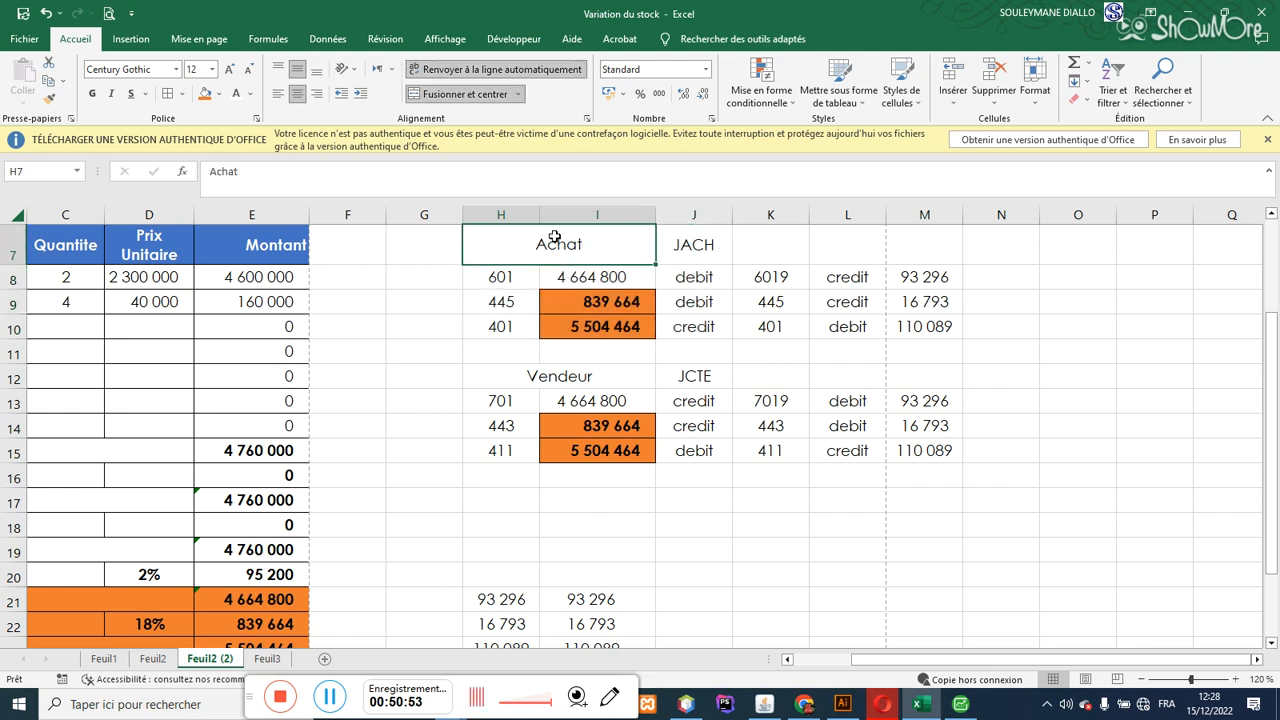
pyautogui.doubleClick(601, 244)
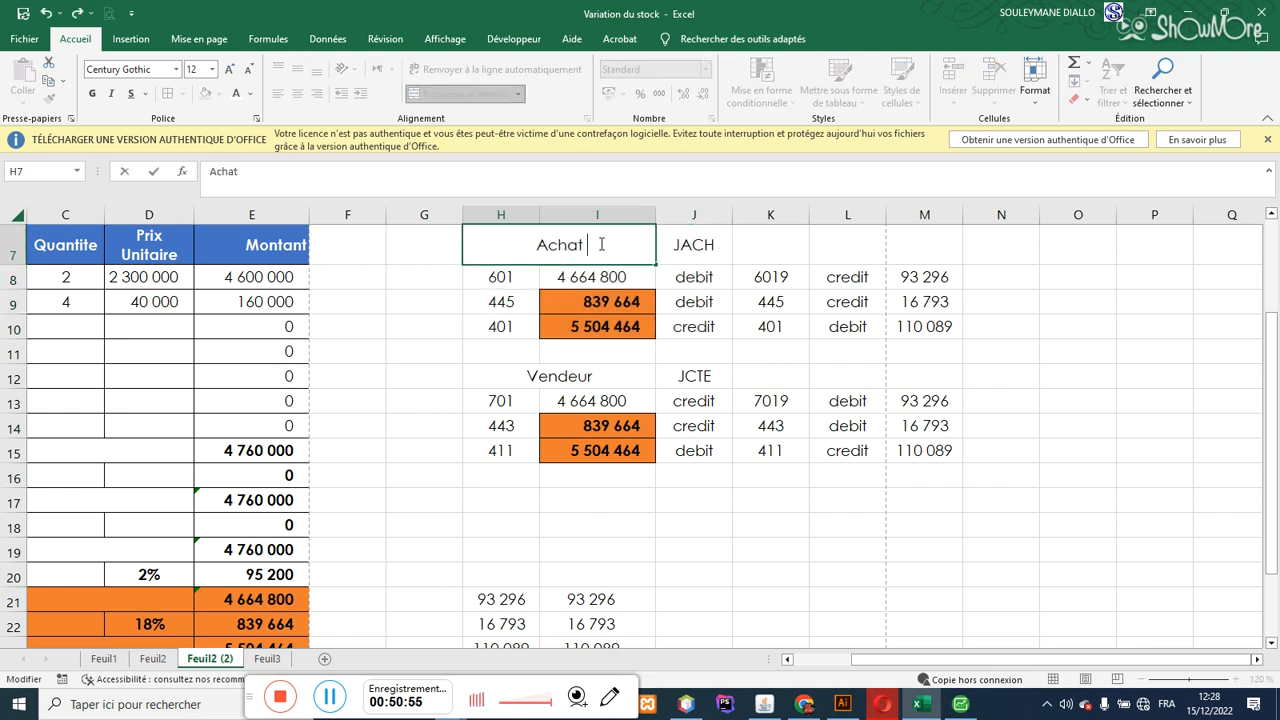
pyautogui.write('n')
pyautogui.press('BackSpace')
pyautogui.write('Fac')
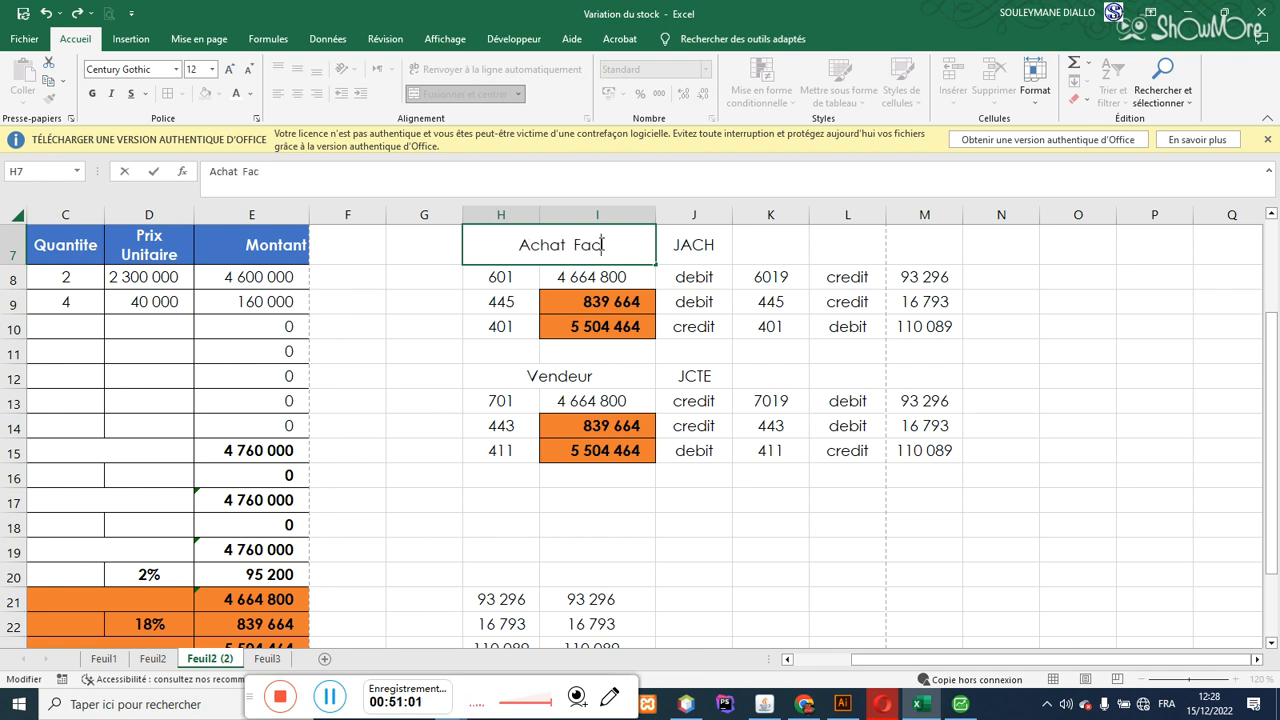
pyautogui.write('ture 1')
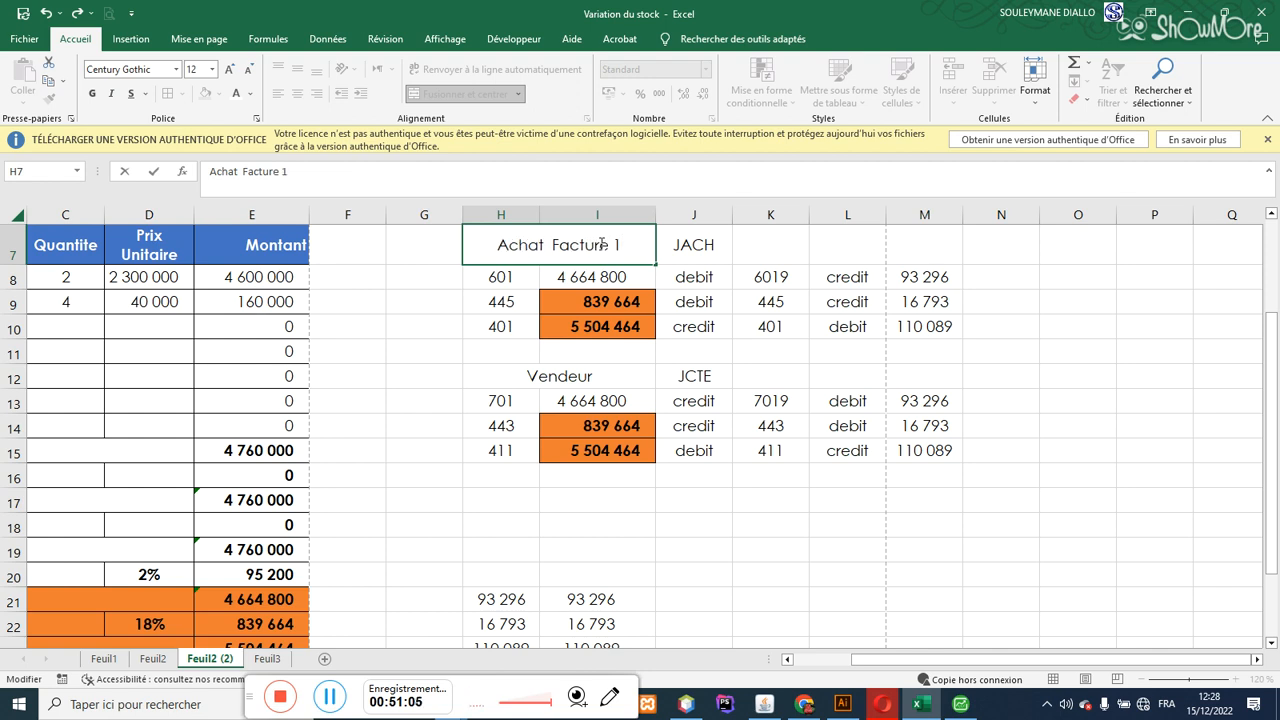
pyautogui.click(899, 246)
# Step: Merge and center cells K7:M7 and enter the heading "Achat Facture 1"
pyautogui.moveTo(804, 251); pyautogui.dragTo(904, 235)
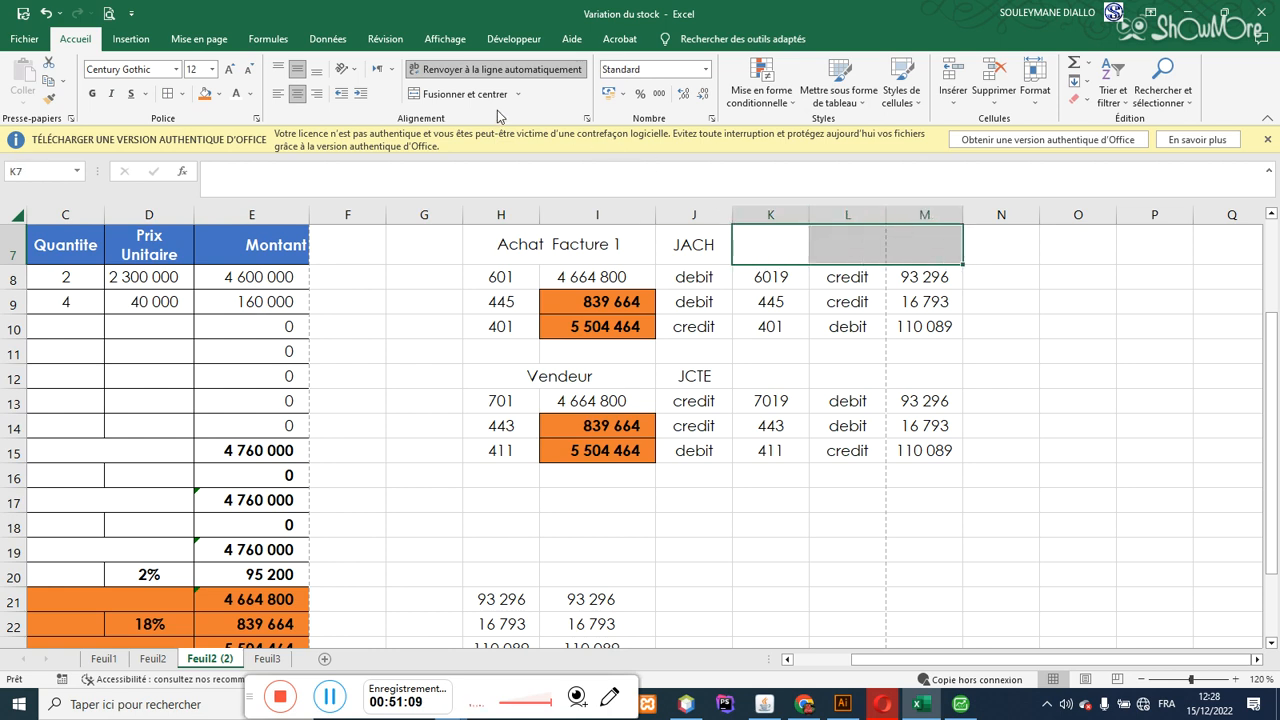
pyautogui.click(465, 94)
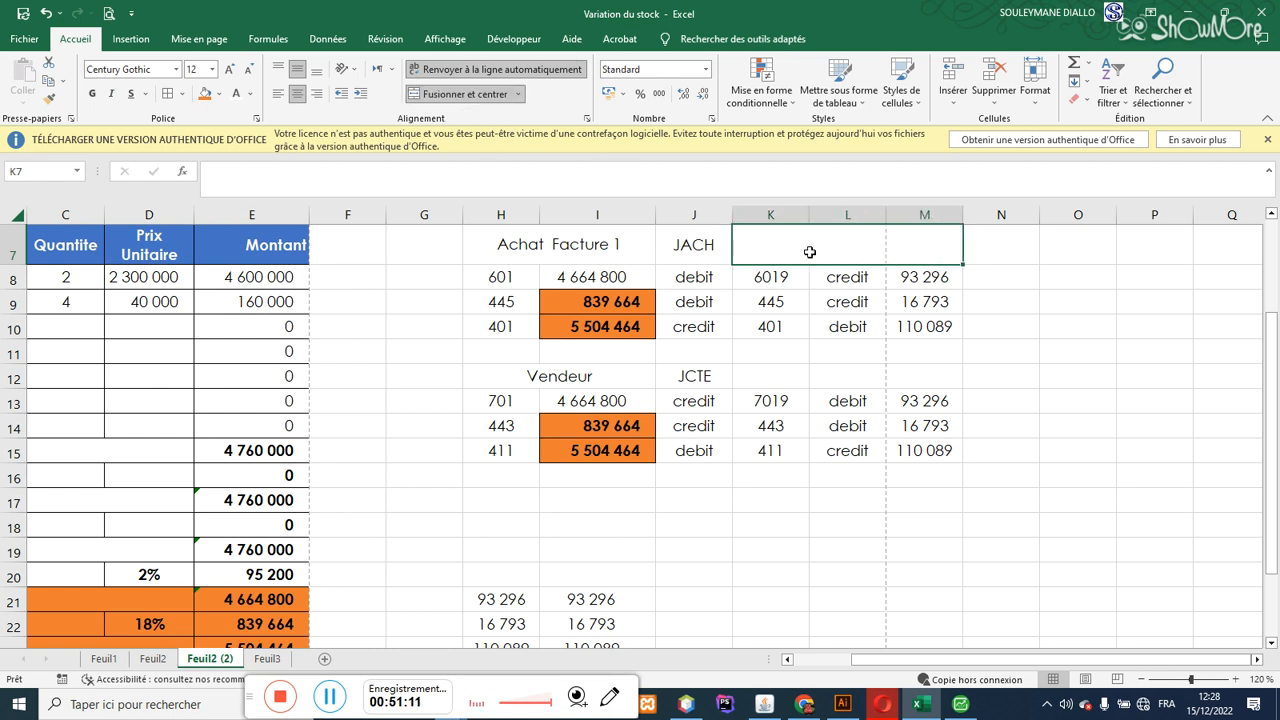
pyautogui.write('A')
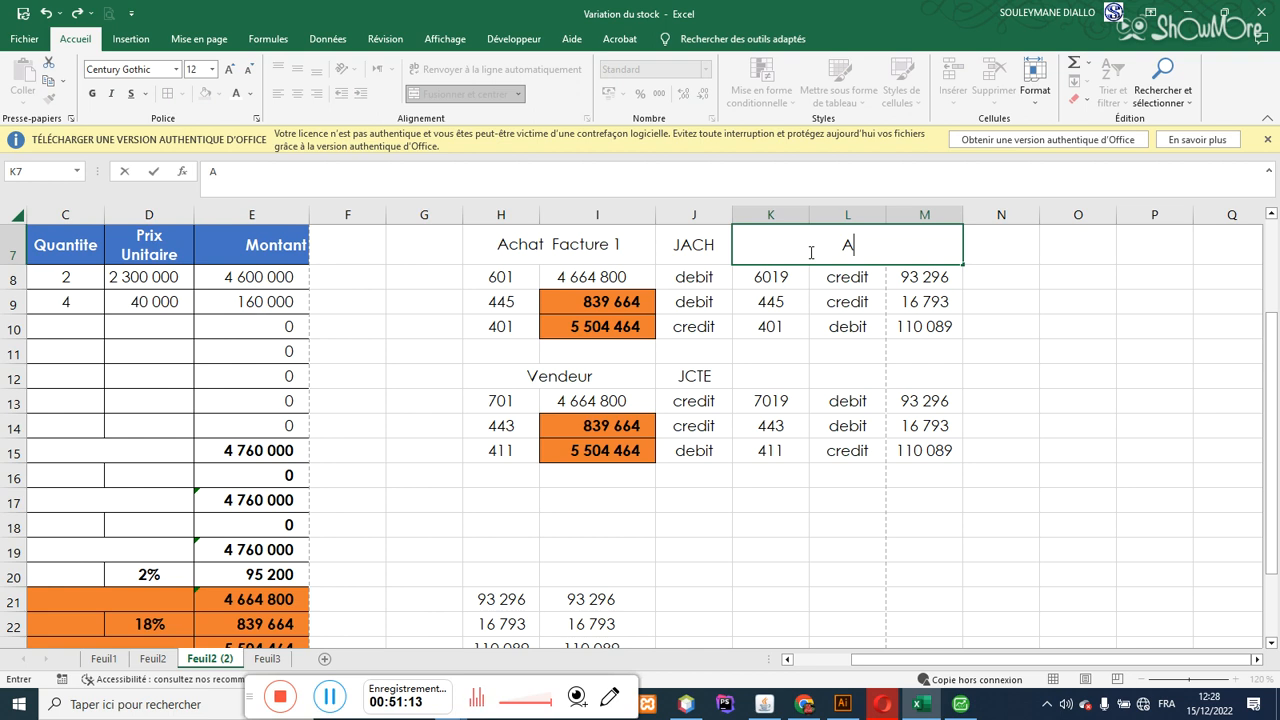
pyautogui.write('chat Fa')
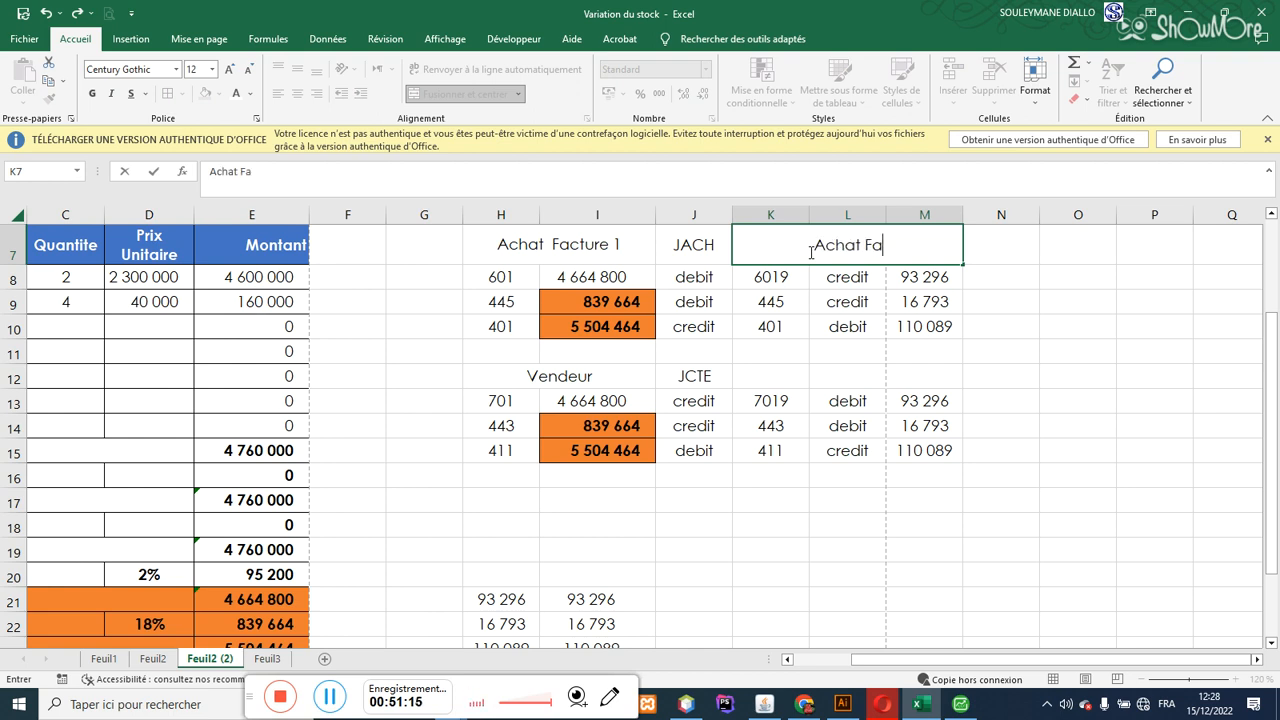
pyautogui.write('cture 2')
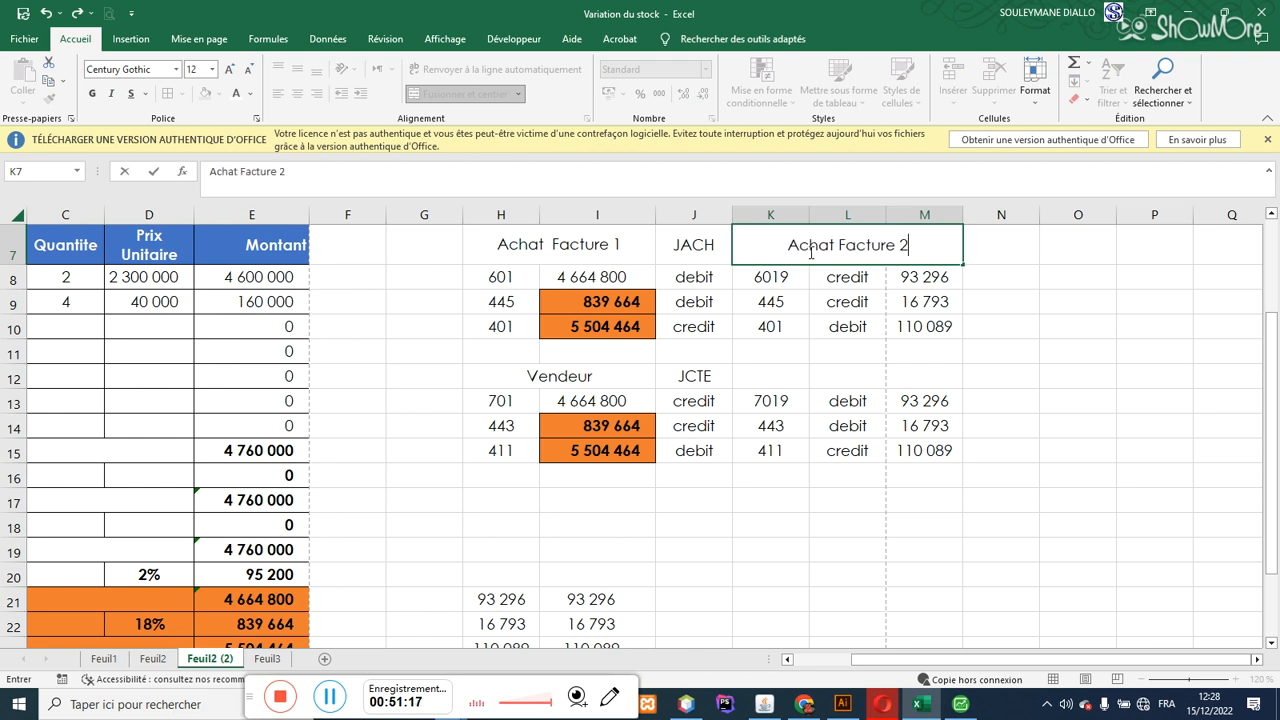
pyautogui.press('BackSpace')
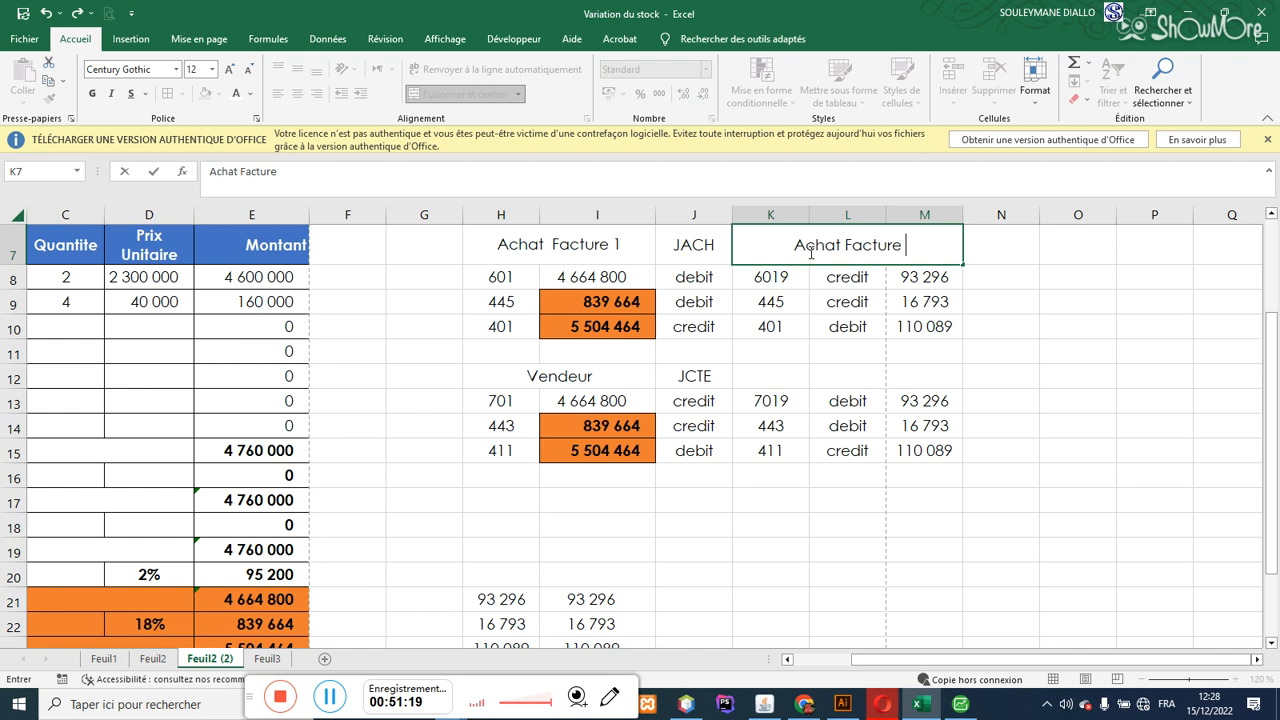
pyautogui.write('1')
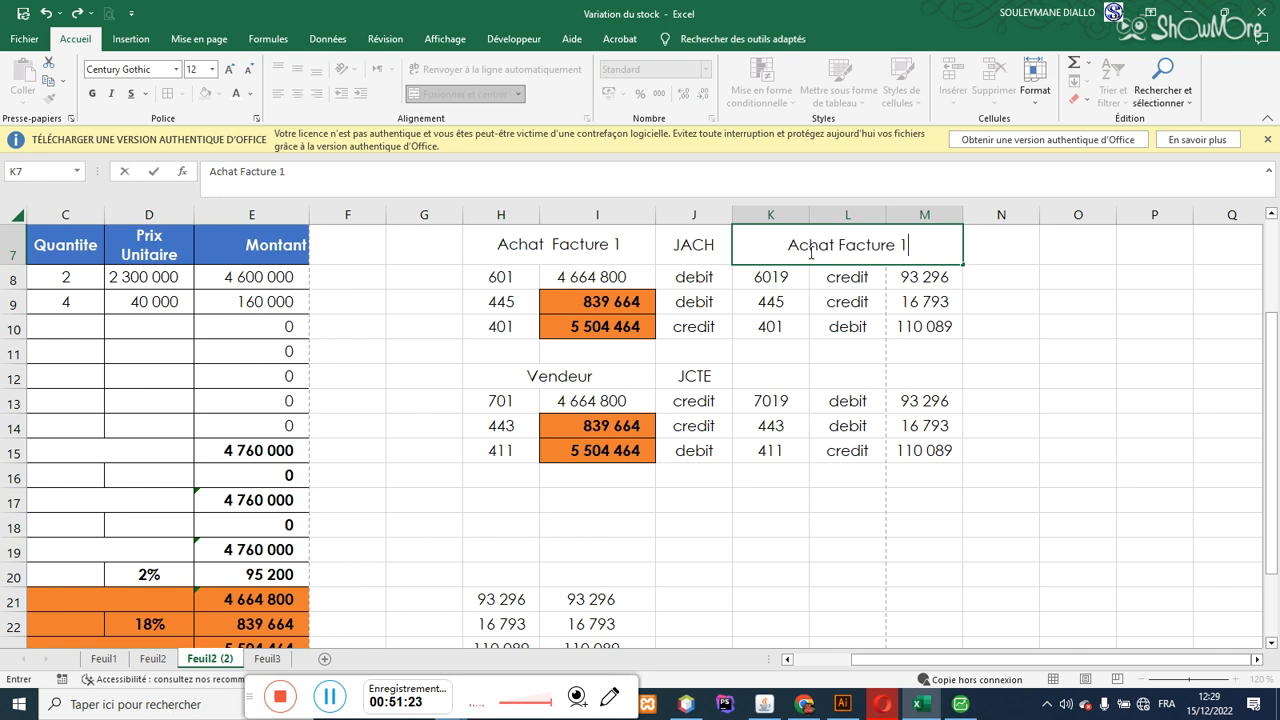
pyautogui.click(569, 250)
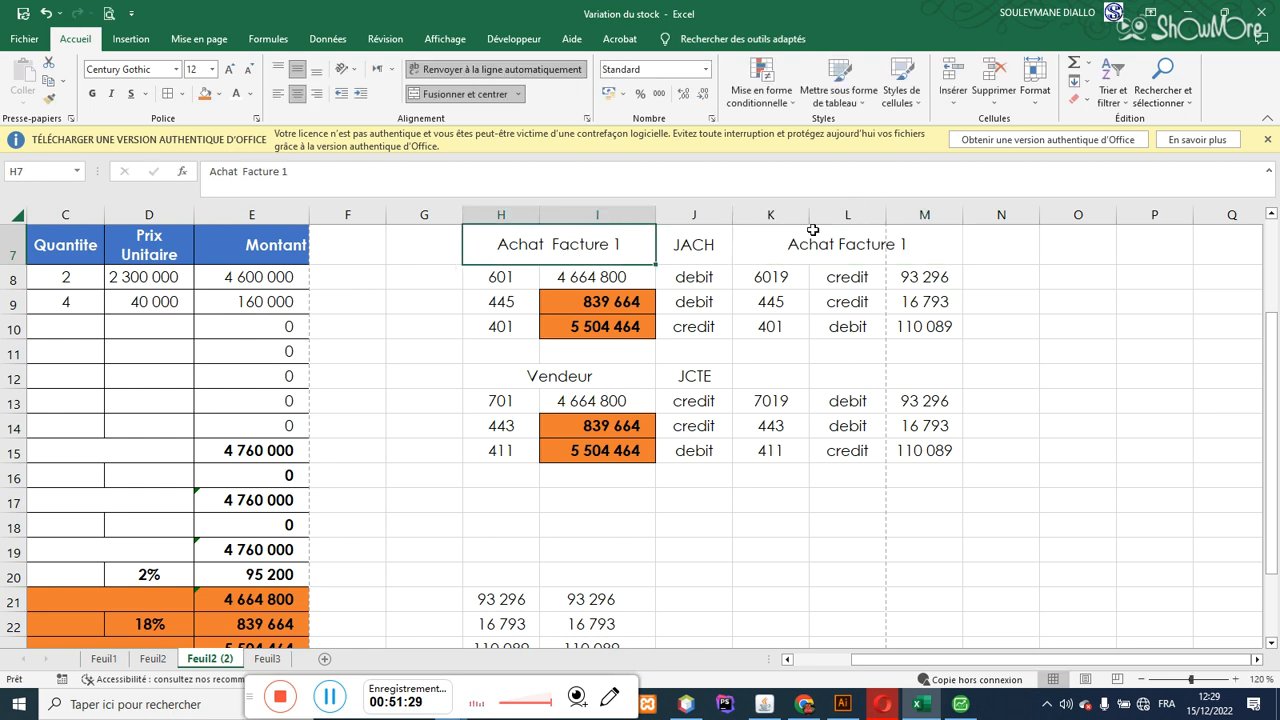
# Step: Change the heading in K7 to "Achat Facture 1'"
pyautogui.click(884, 249)
pyautogui.doubleClick(915, 245)
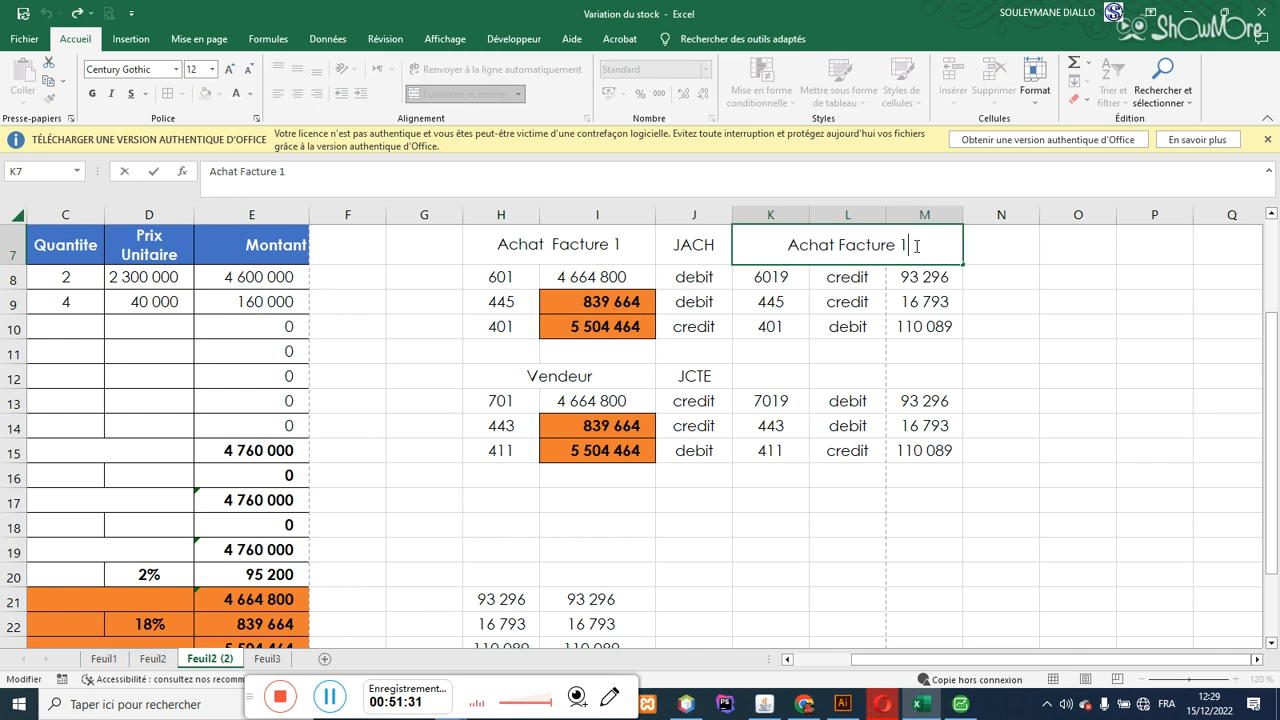
pyautogui.write("'")
pyautogui.click(895, 296)
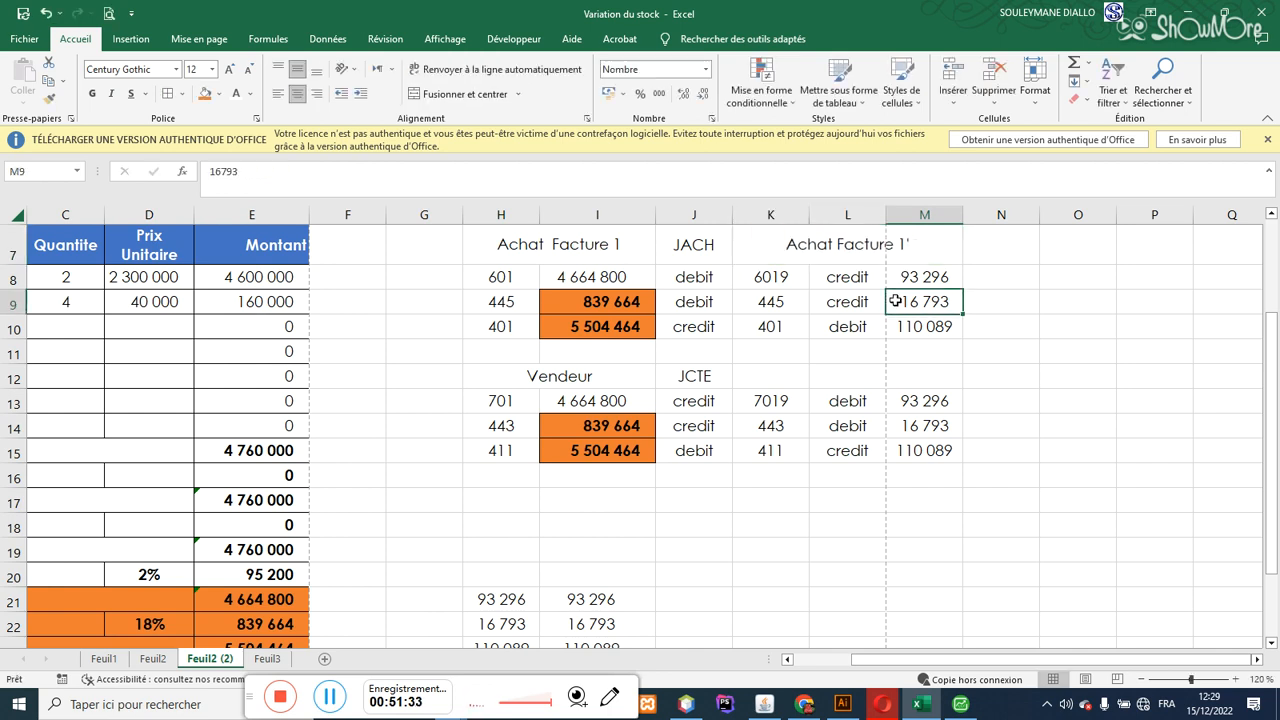
pyautogui.click(821, 254)
pyautogui.click(621, 250)
pyautogui.click(767, 251)
pyautogui.click(677, 253)
pyautogui.click(582, 249)
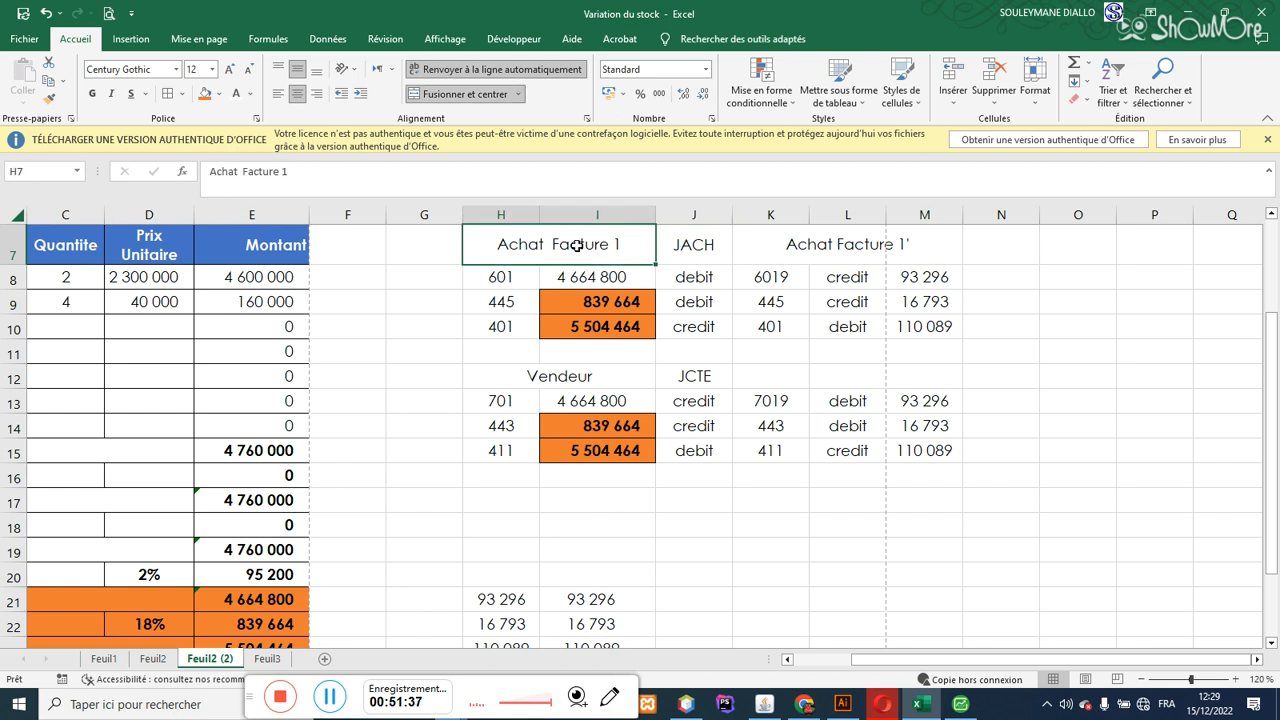
pyautogui.click(870, 240)
pyautogui.click(853, 279)
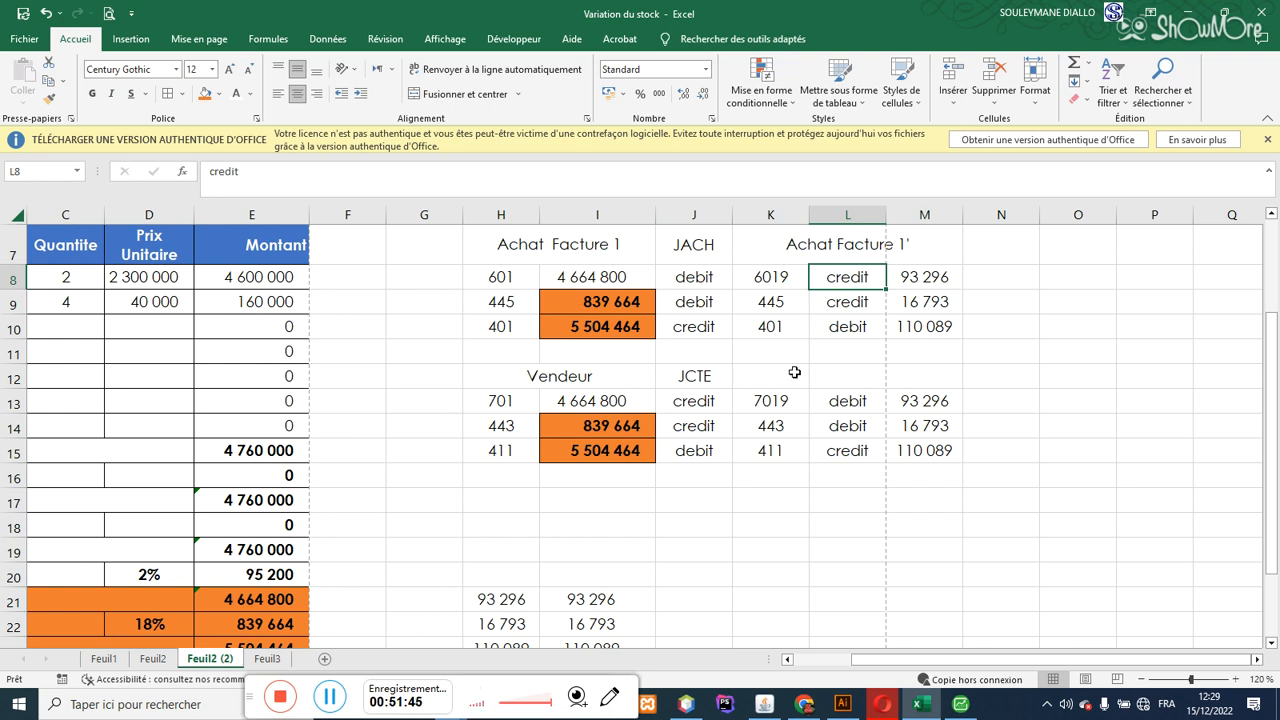
# Step: Change the percentage in the H21 formula to 5% so it reads =E21*5%
pyautogui.moveTo(952, 660); pyautogui.dragTo(888, 662)
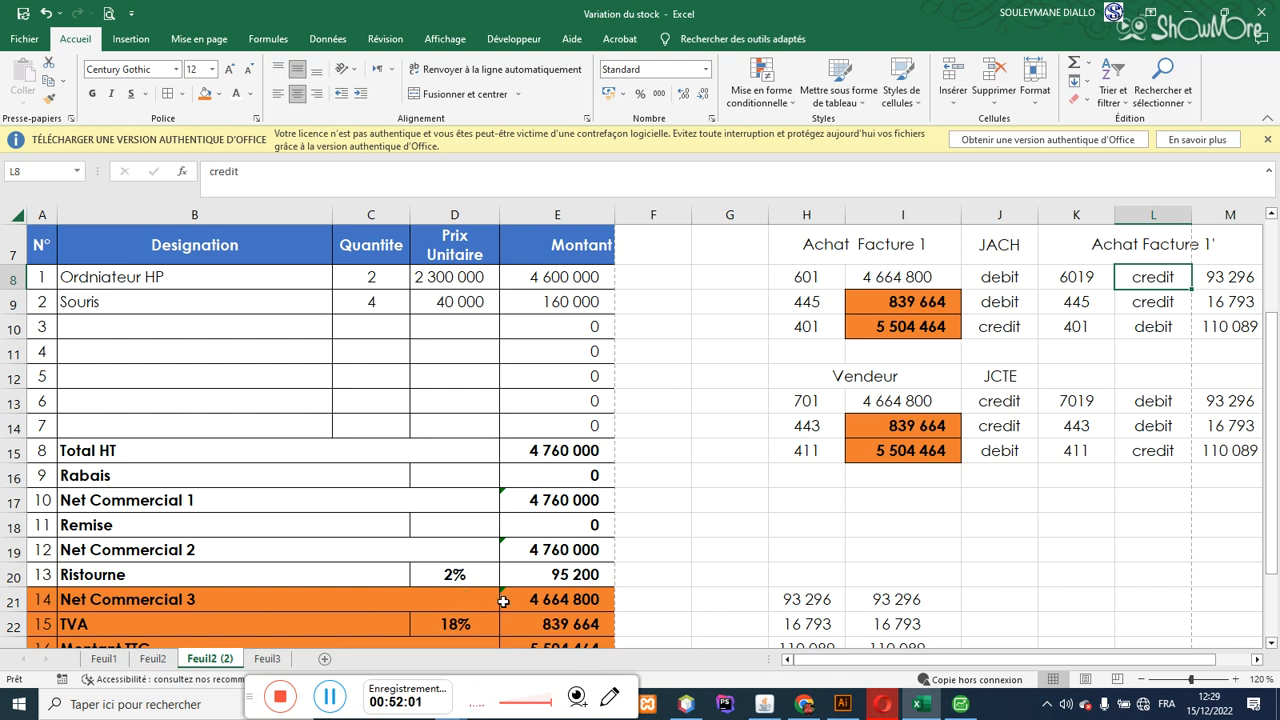
pyautogui.click(792, 599)
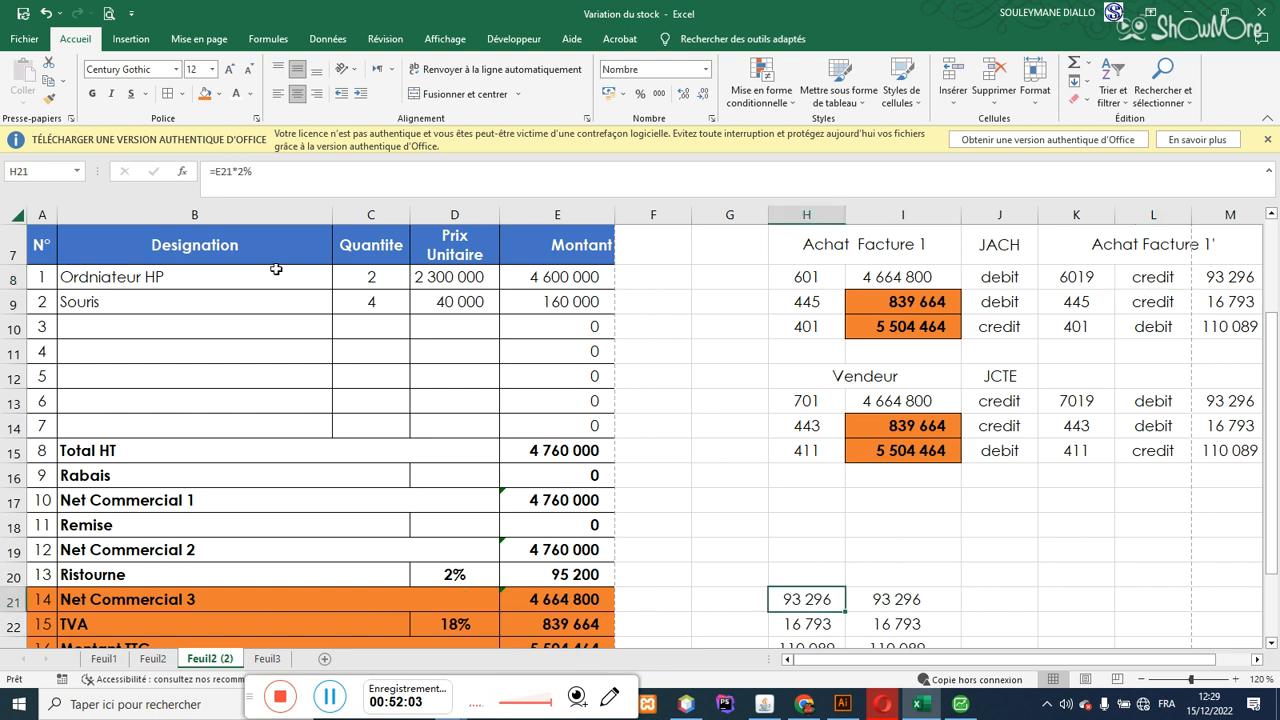
pyautogui.click(239, 171)
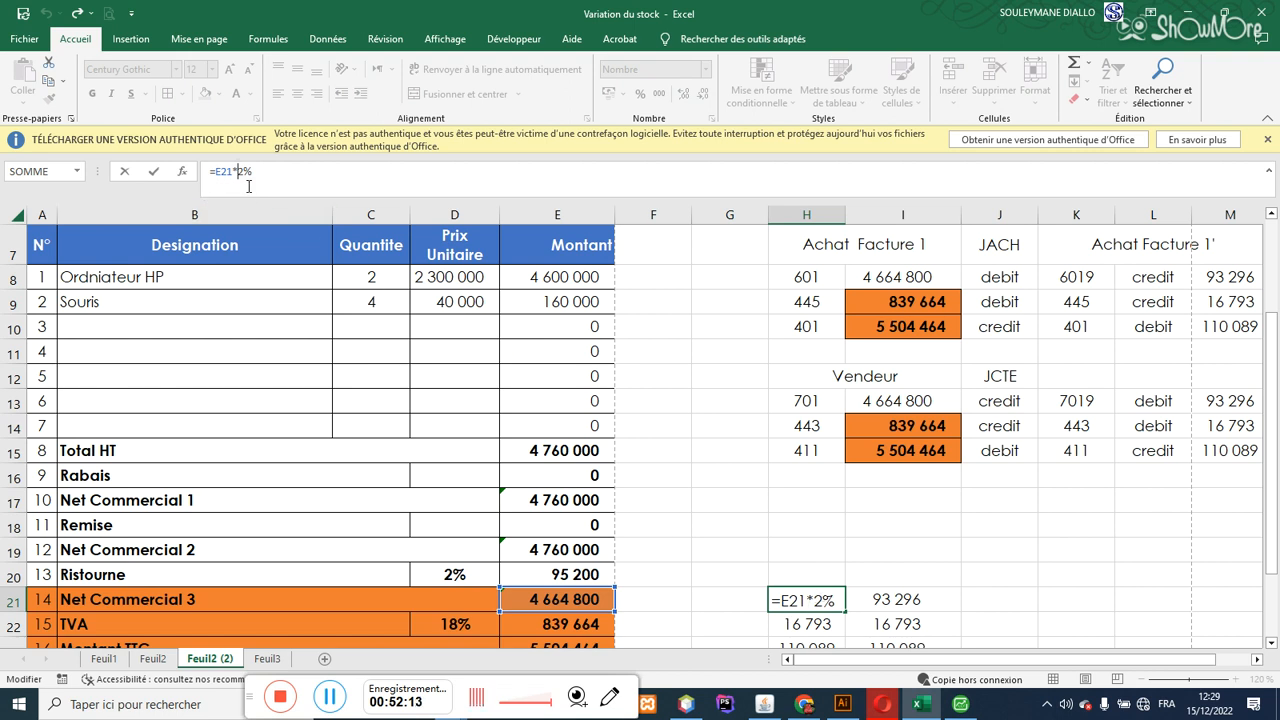
pyautogui.click(244, 171)
pyautogui.press('BackSpace')
pyautogui.write('(')
pyautogui.press('BackSpace')
pyautogui.write('5')
pyautogui.press('Return')
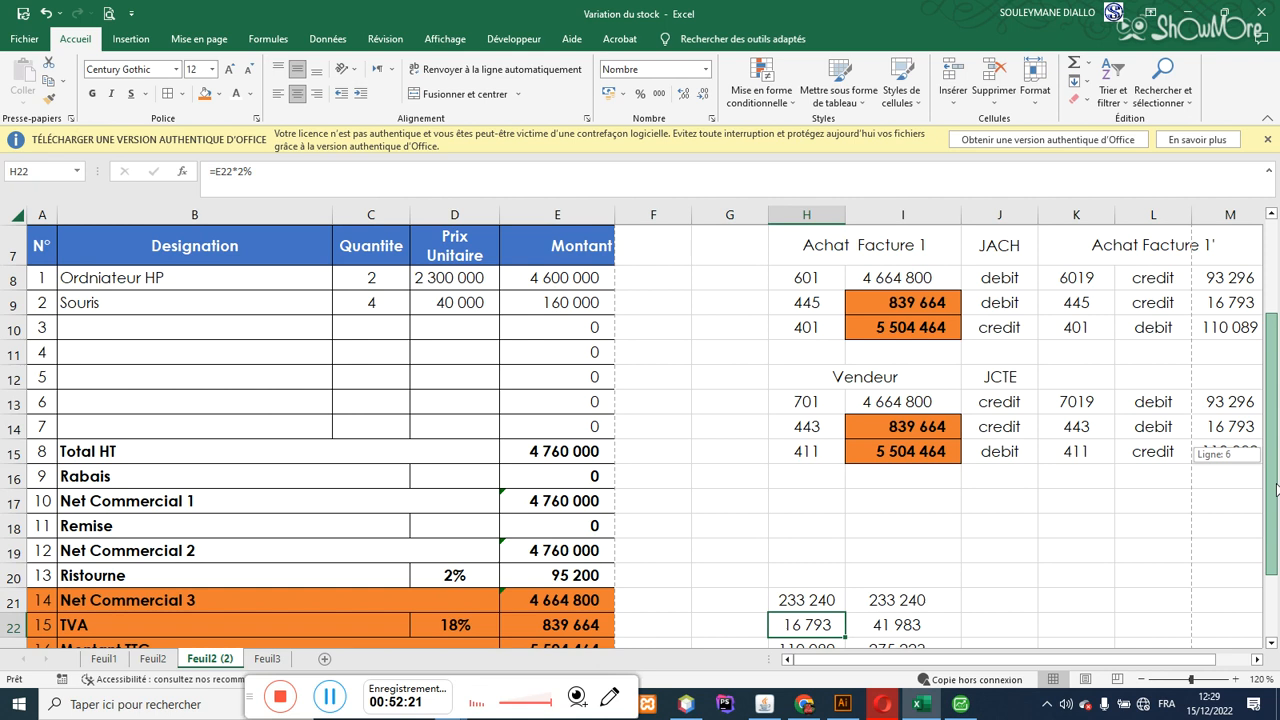
# Step: Copy the recalculated credit note amounts in I21:I23 for use in the journal entries
pyautogui.scroll(-1, 1270, 462)
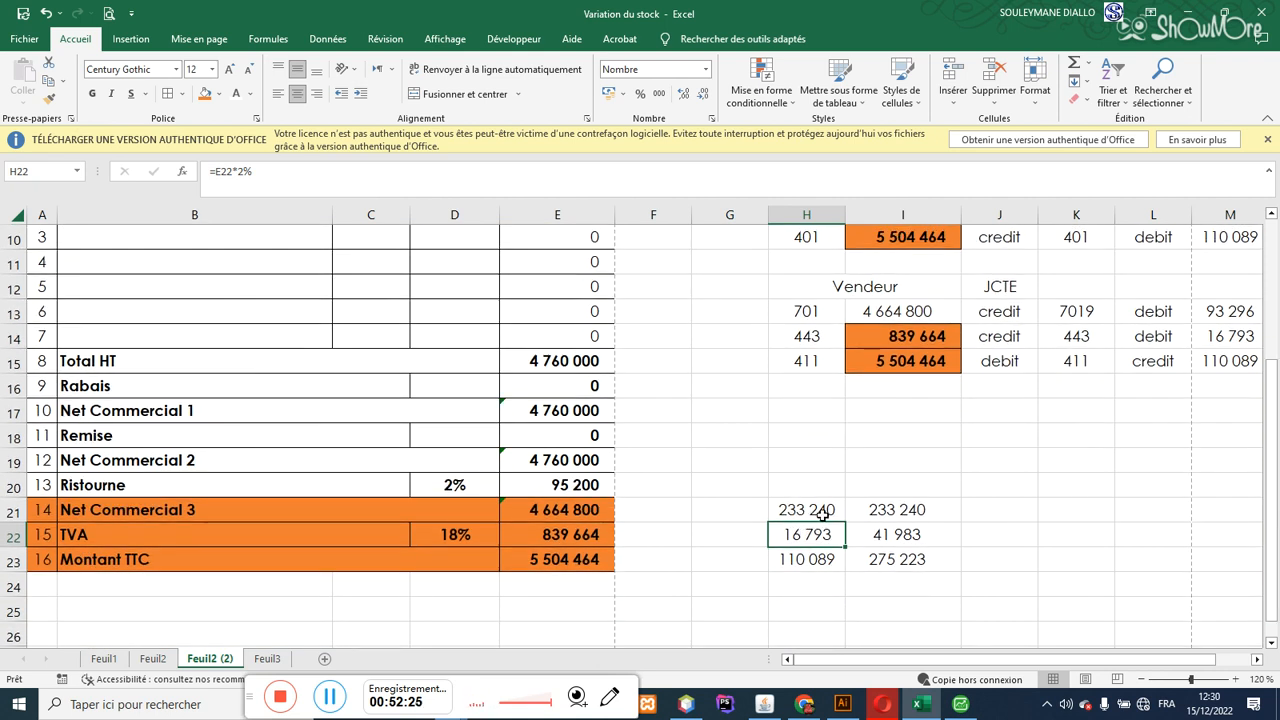
pyautogui.click(880, 558)
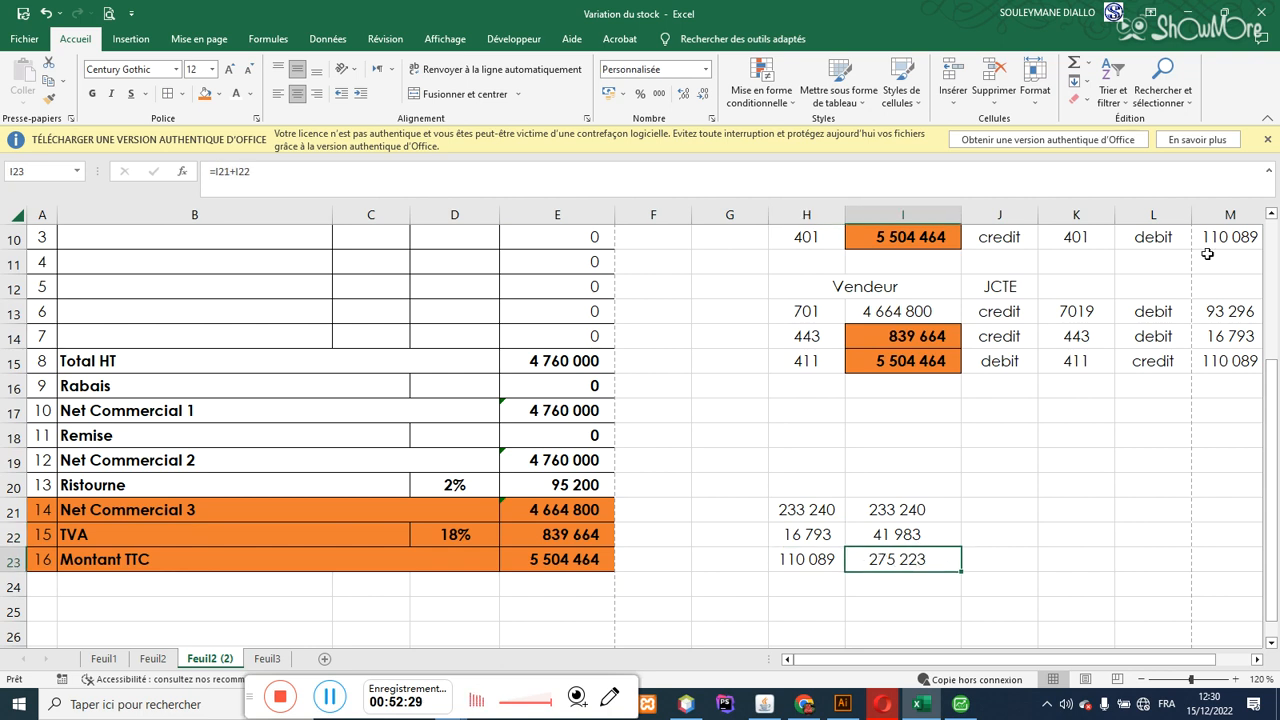
pyautogui.moveTo(903, 512); pyautogui.dragTo(899, 555)
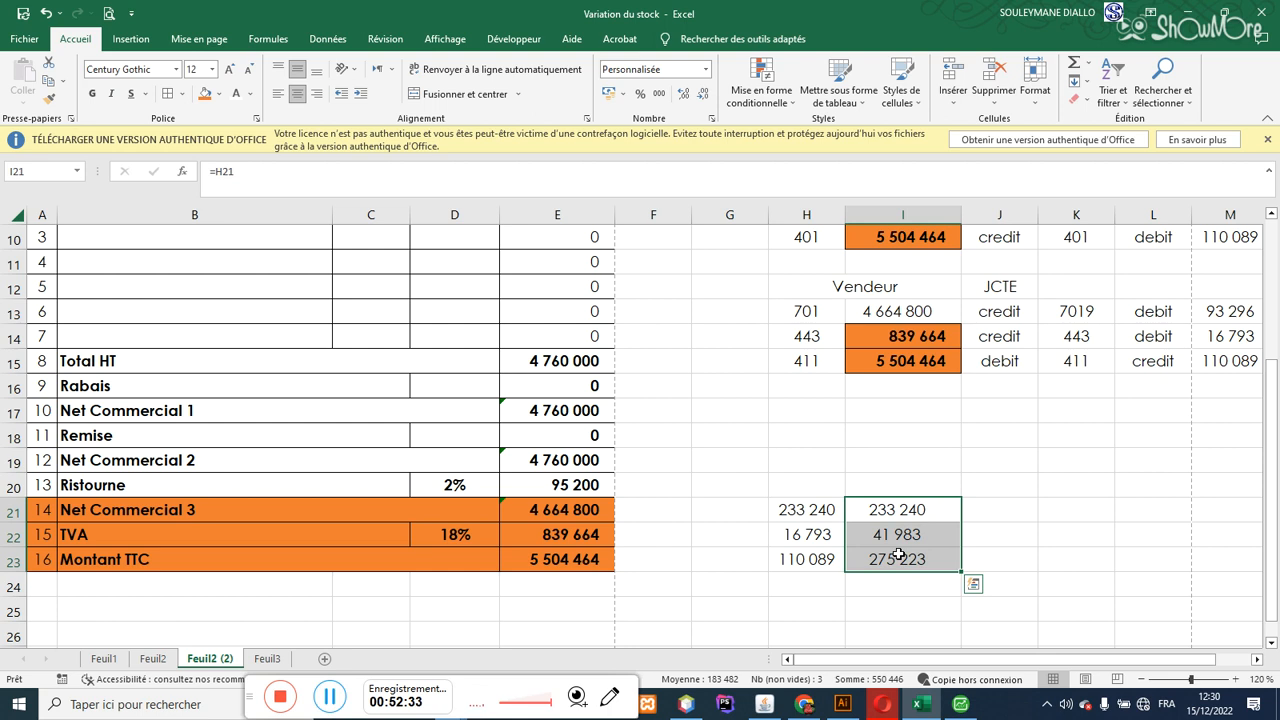
pyautogui.hotkey('ctrl', 'c')
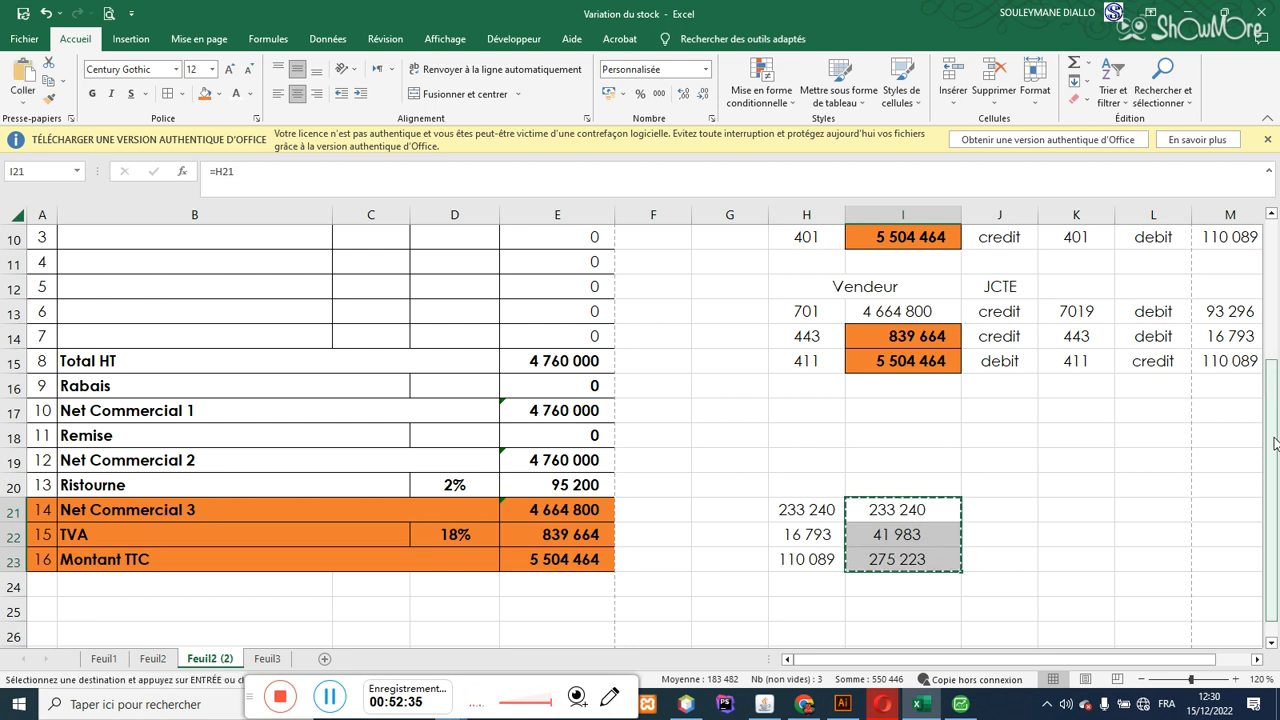
pyautogui.scroll(2, 1275, 448)
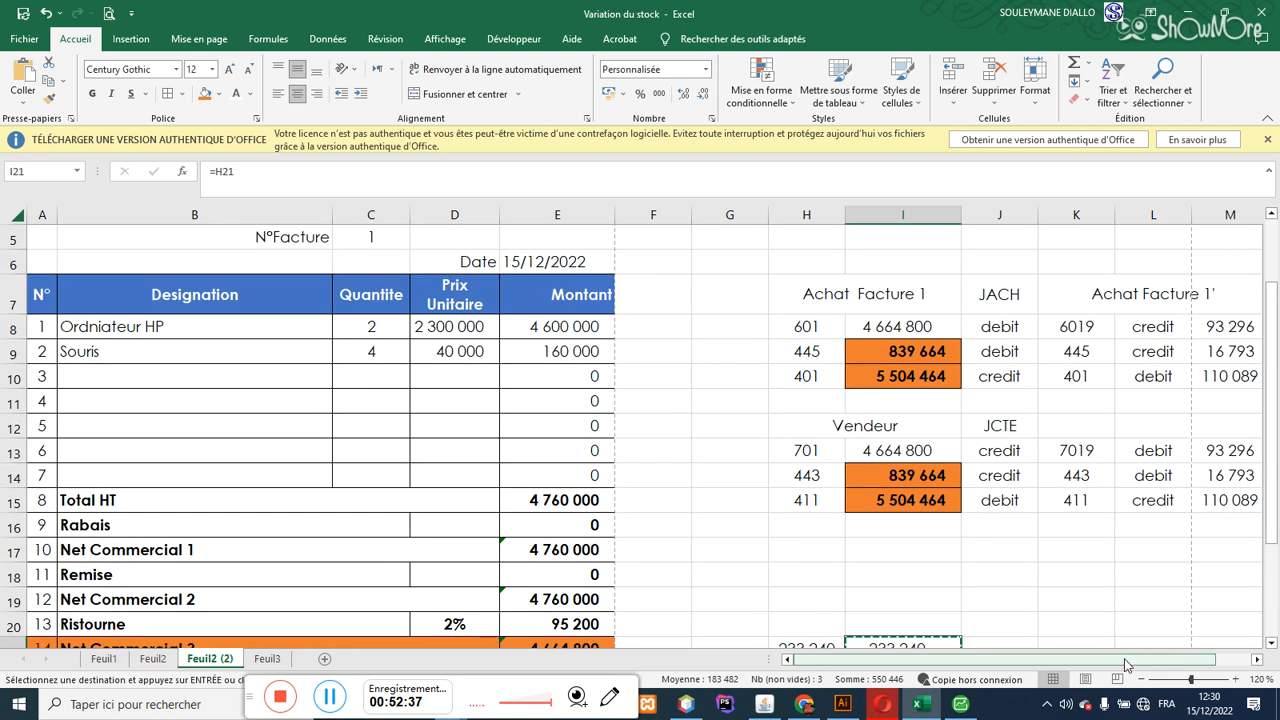
pyautogui.moveTo(1127, 665); pyautogui.dragTo(1189, 665)
# Step: Try to paste the copied amounts with their formulas into M8:M10
pyautogui.click(1177, 326)
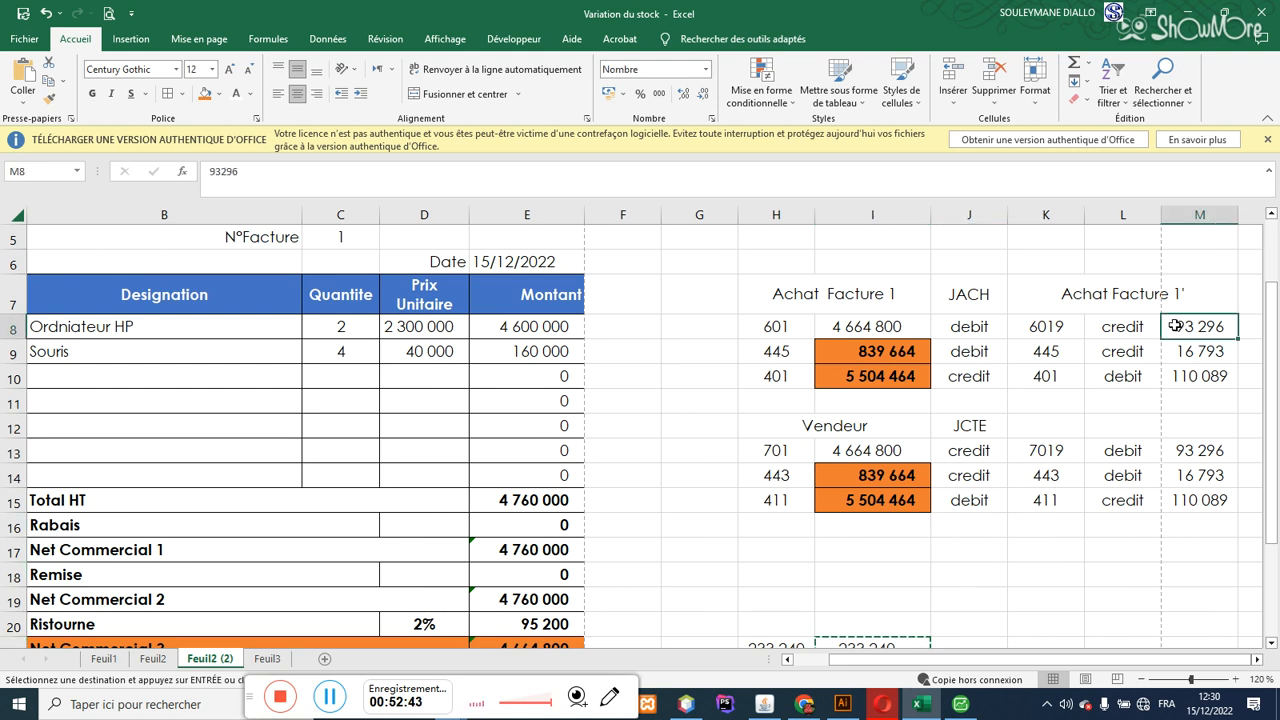
pyautogui.hotkey('ctrl', 'v')
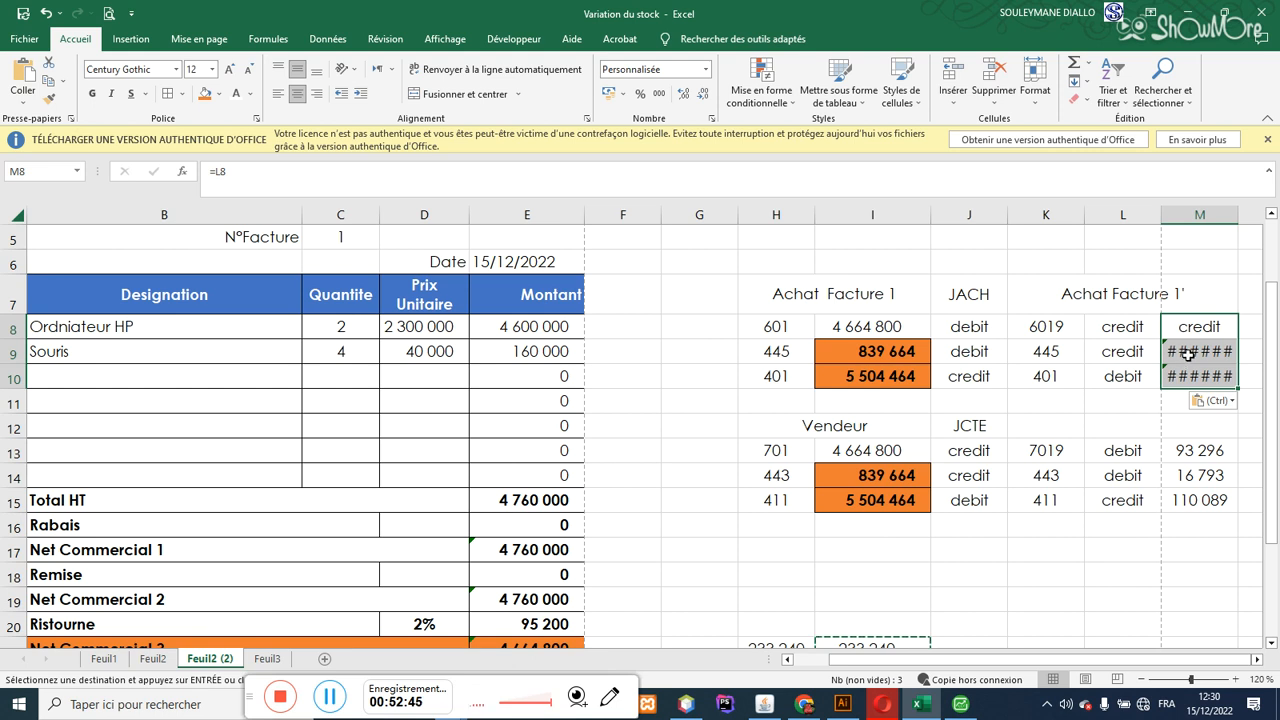
pyautogui.hotkey('ctrl', 'z')
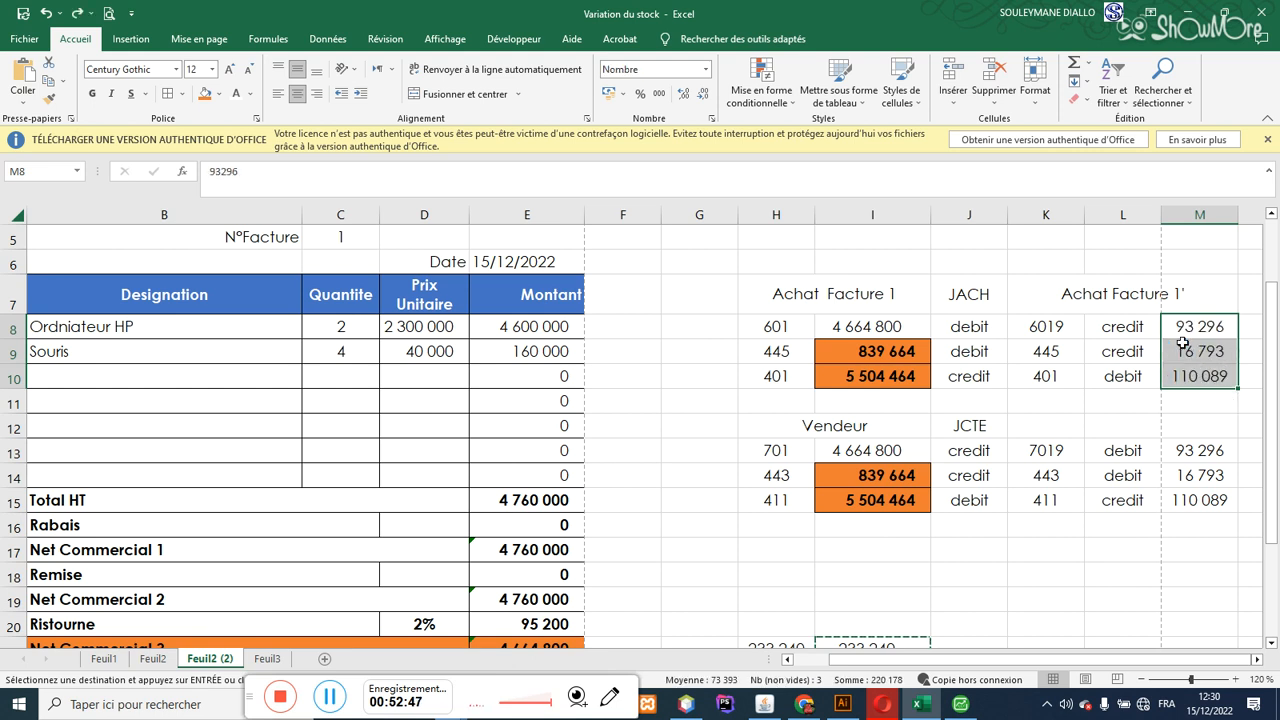
# Step: Paste the copied amounts as values only into M8:M10 of the Achat entry
pyautogui.click(1183, 330)
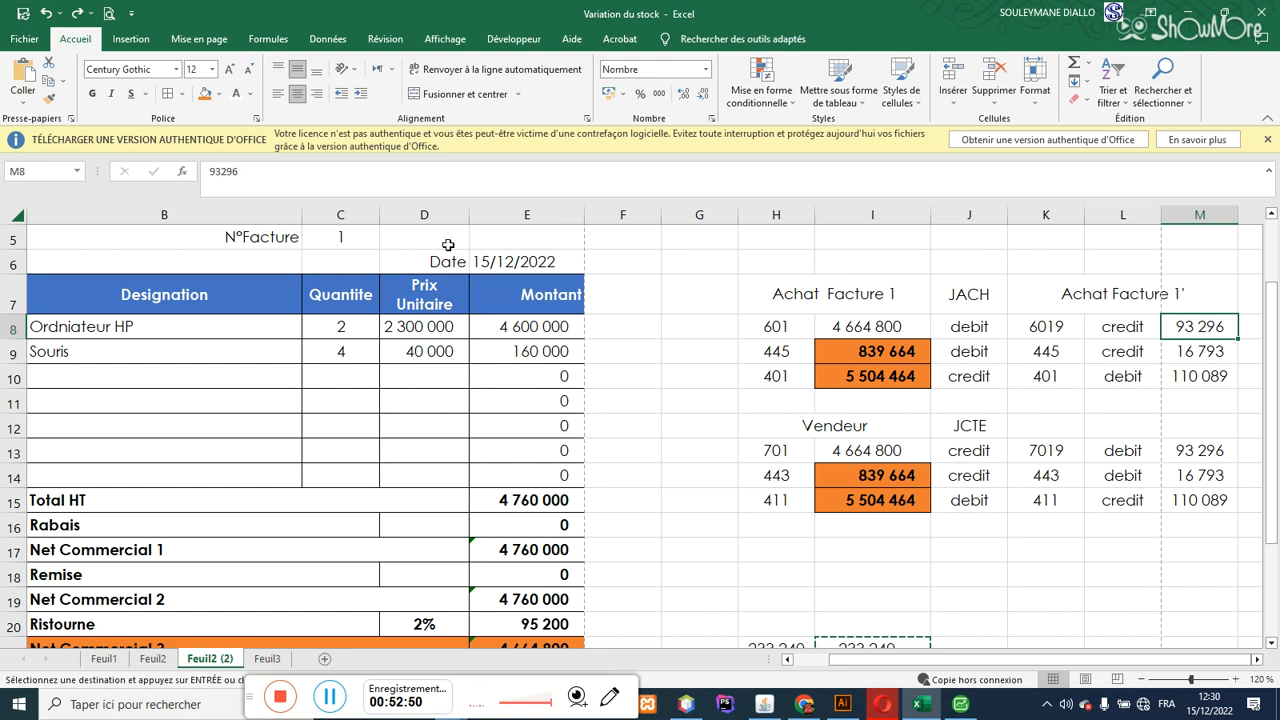
pyautogui.click(23, 100)
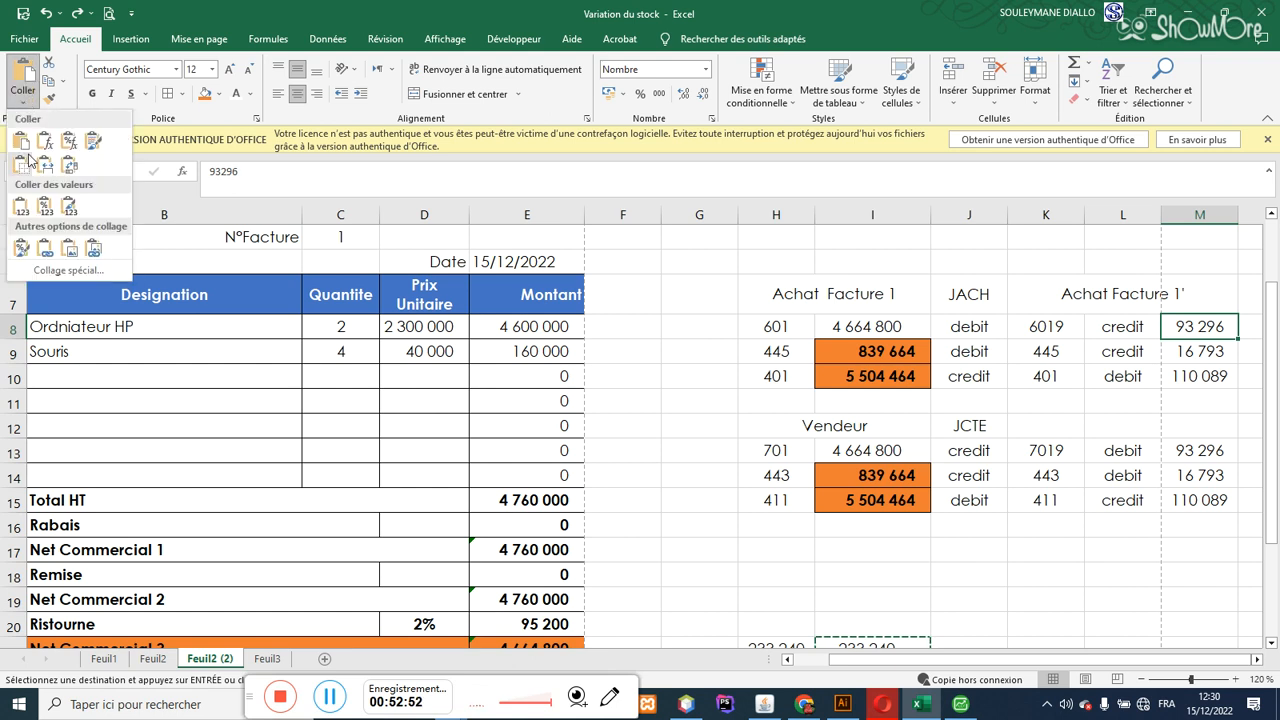
pyautogui.click(20, 206)
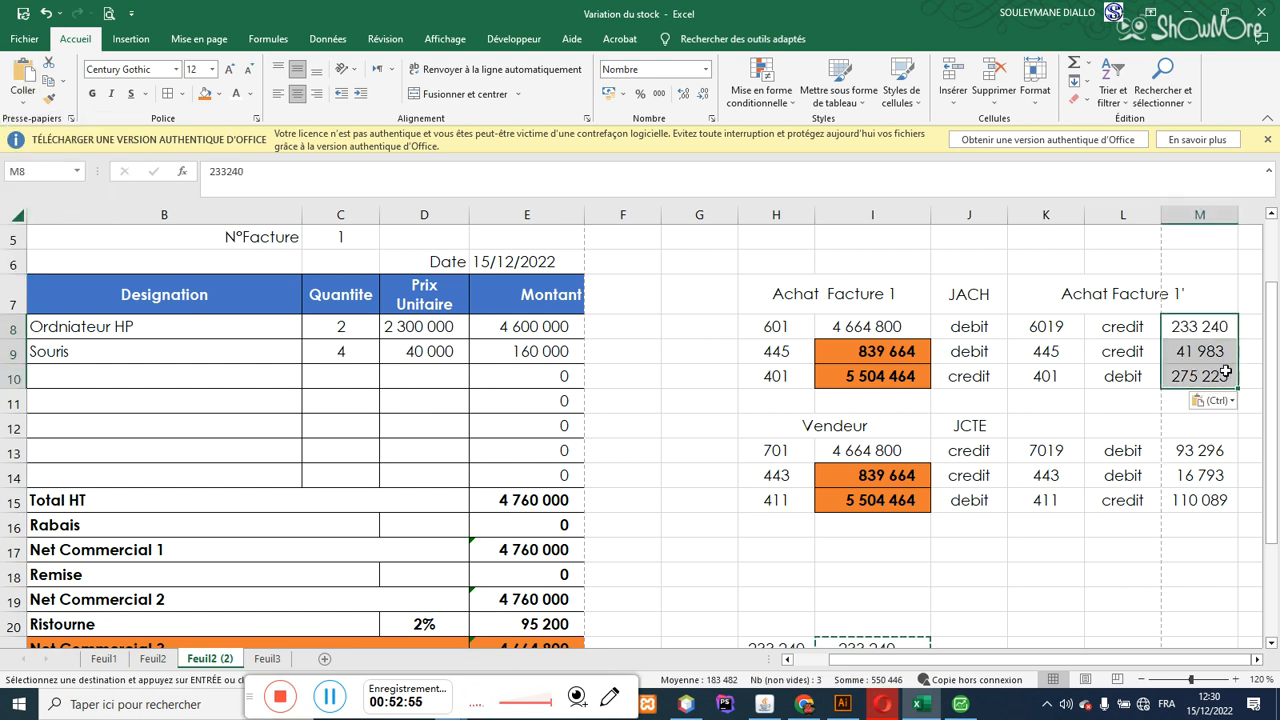
# Step: Copy the Achat amounts in M8:M10 to the Vendeur entry in M13:M15
pyautogui.hotkey('ctrl', 'c')
pyautogui.click(1201, 448)
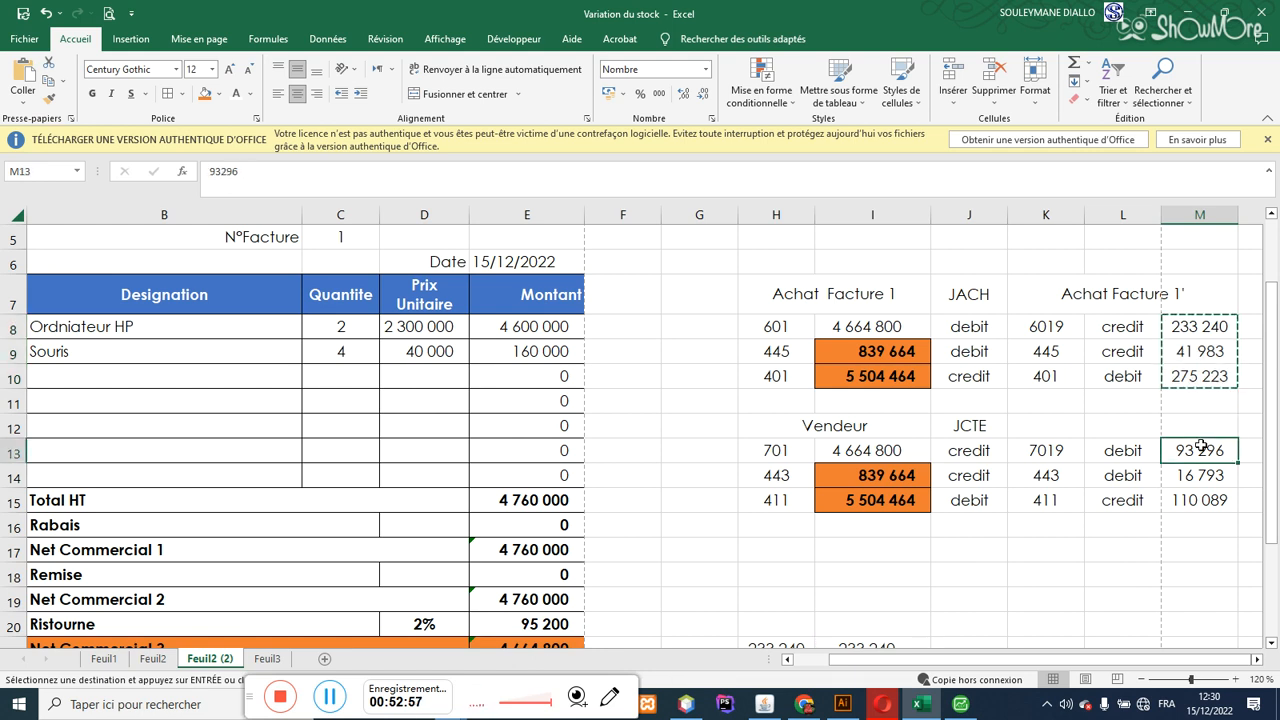
pyautogui.hotkey('ctrl', 'v')
pyautogui.click(1216, 495)
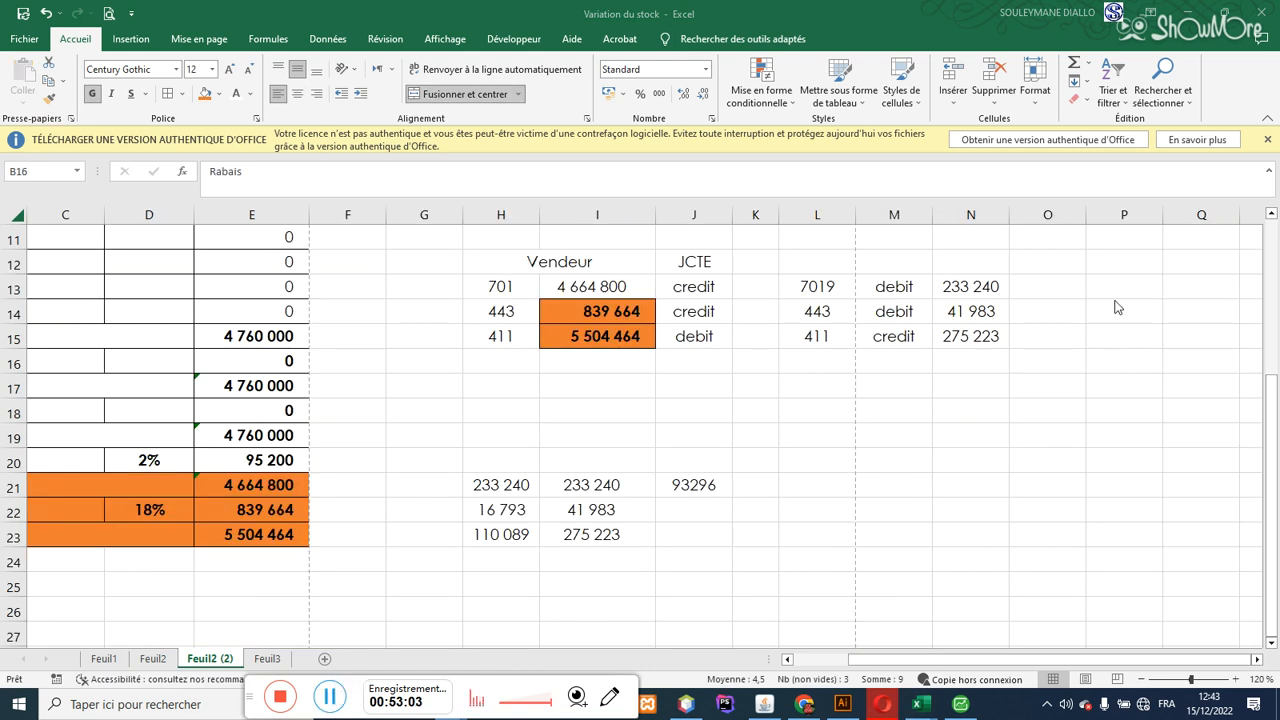
pyautogui.hotkey('shift', 'space')
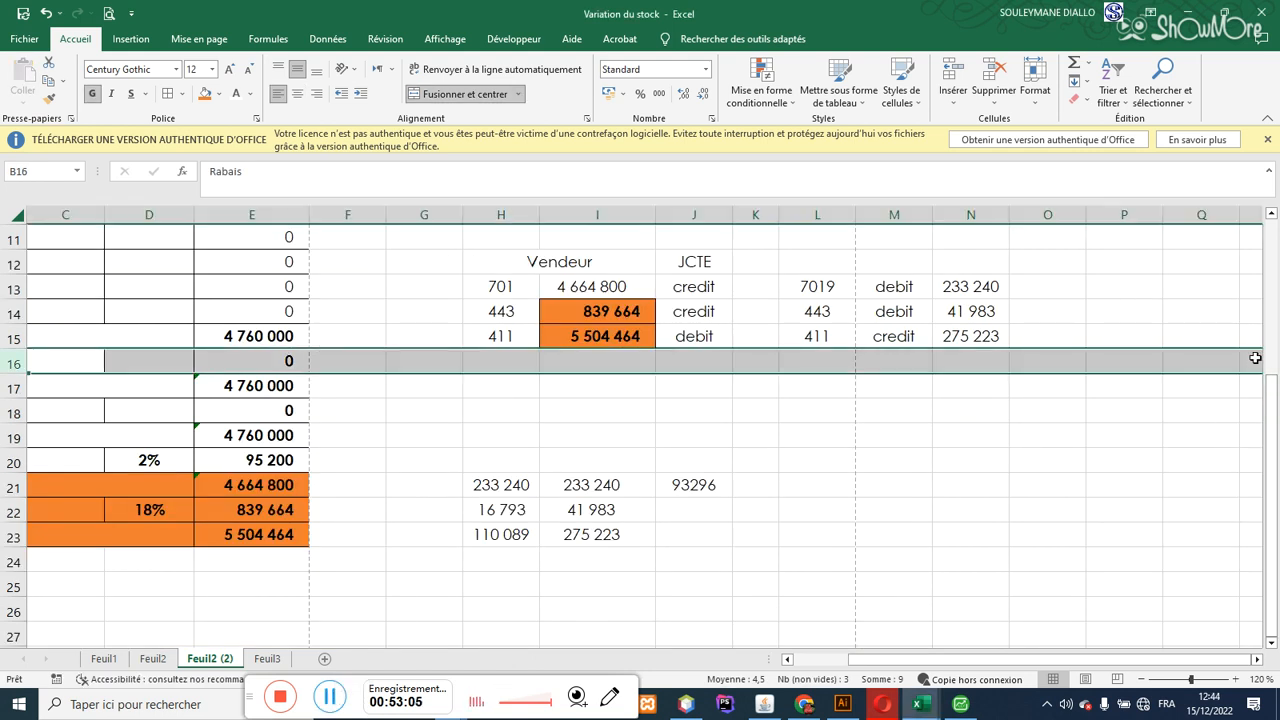
pyautogui.moveTo(1271, 416); pyautogui.dragTo(1243, 418)
pyautogui.moveTo(863, 663); pyautogui.dragTo(790, 660)
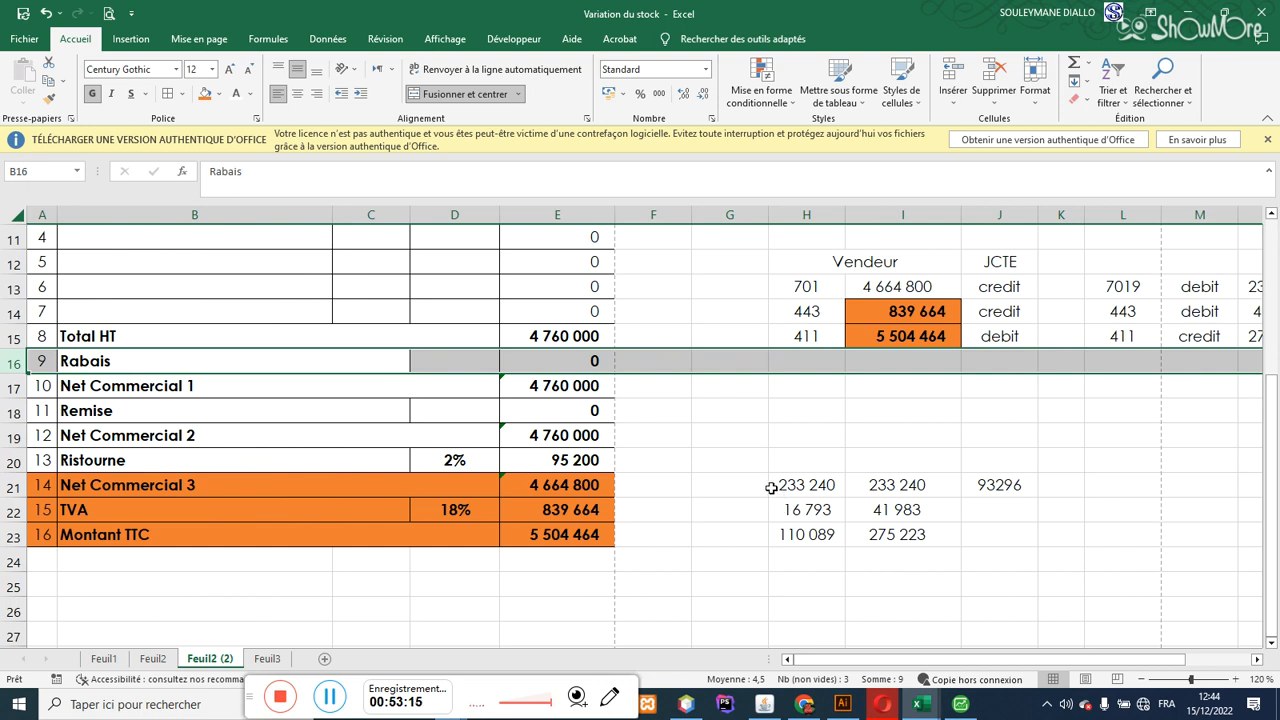
pyautogui.moveTo(1270, 440); pyautogui.dragTo(1277, 510)
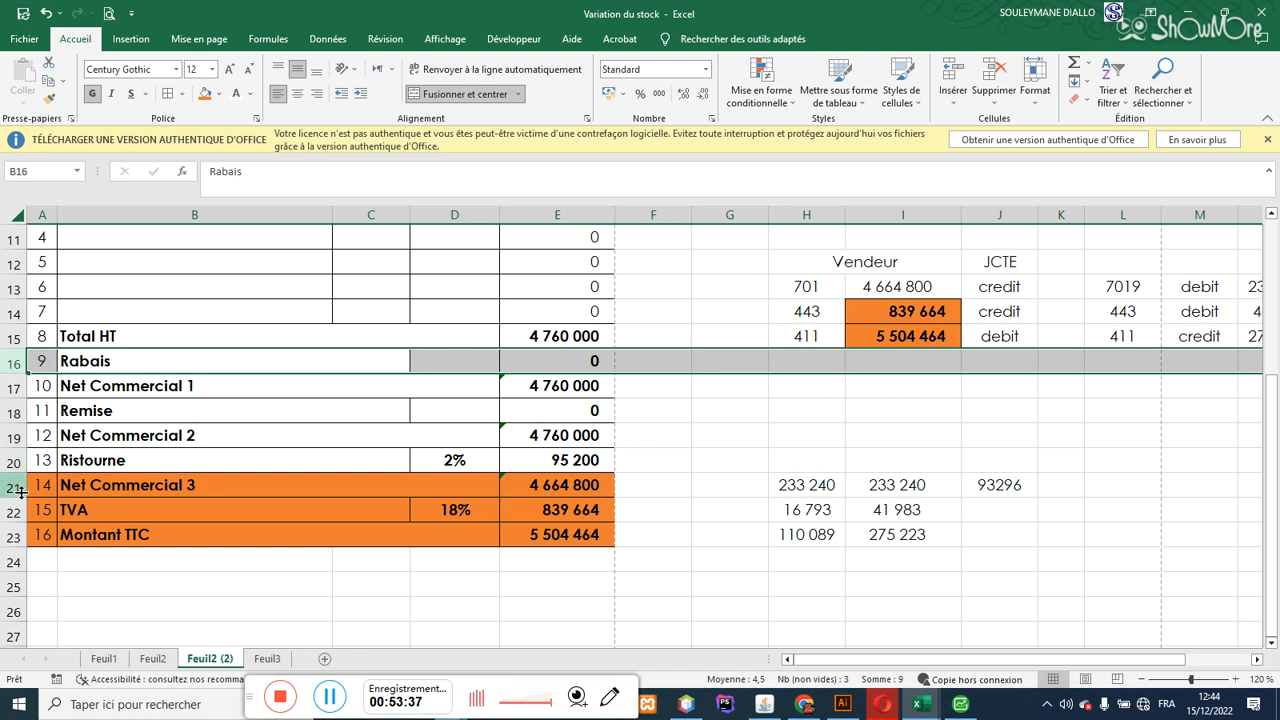
# Step: Try inserting a blank row above the TVA row, and take the insertion back
pyautogui.click(112, 512)
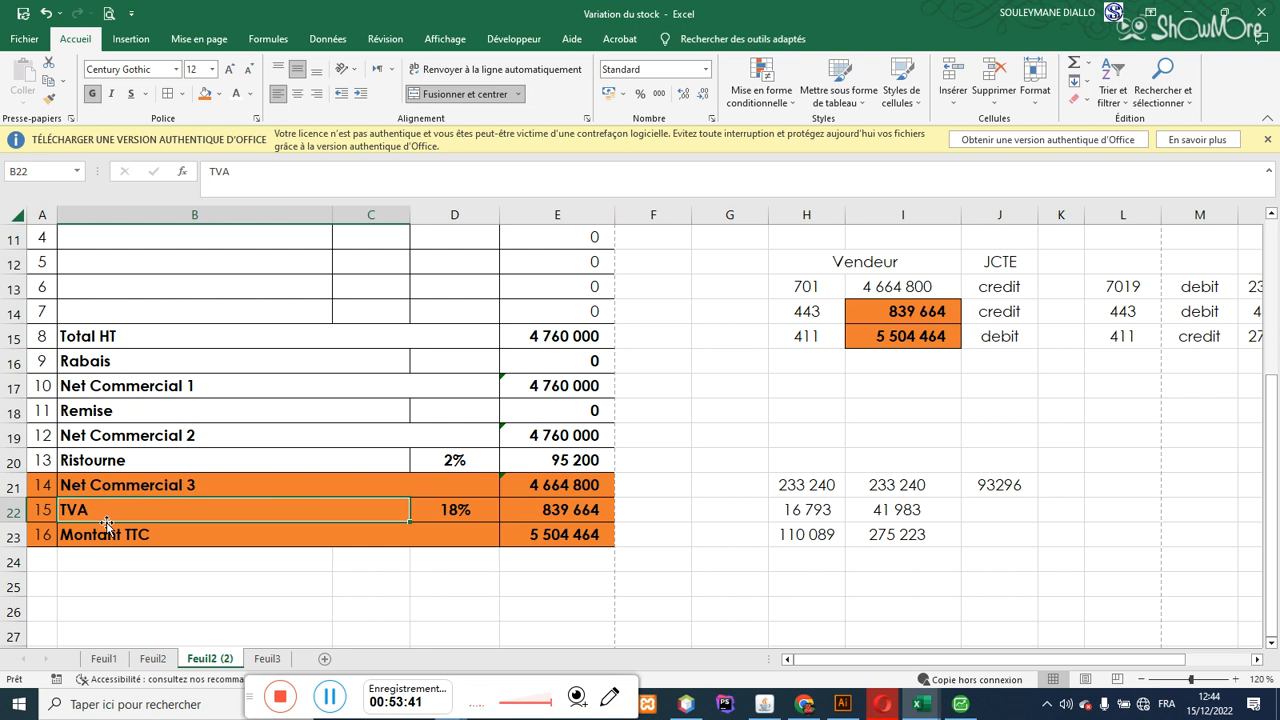
pyautogui.click(17, 511)
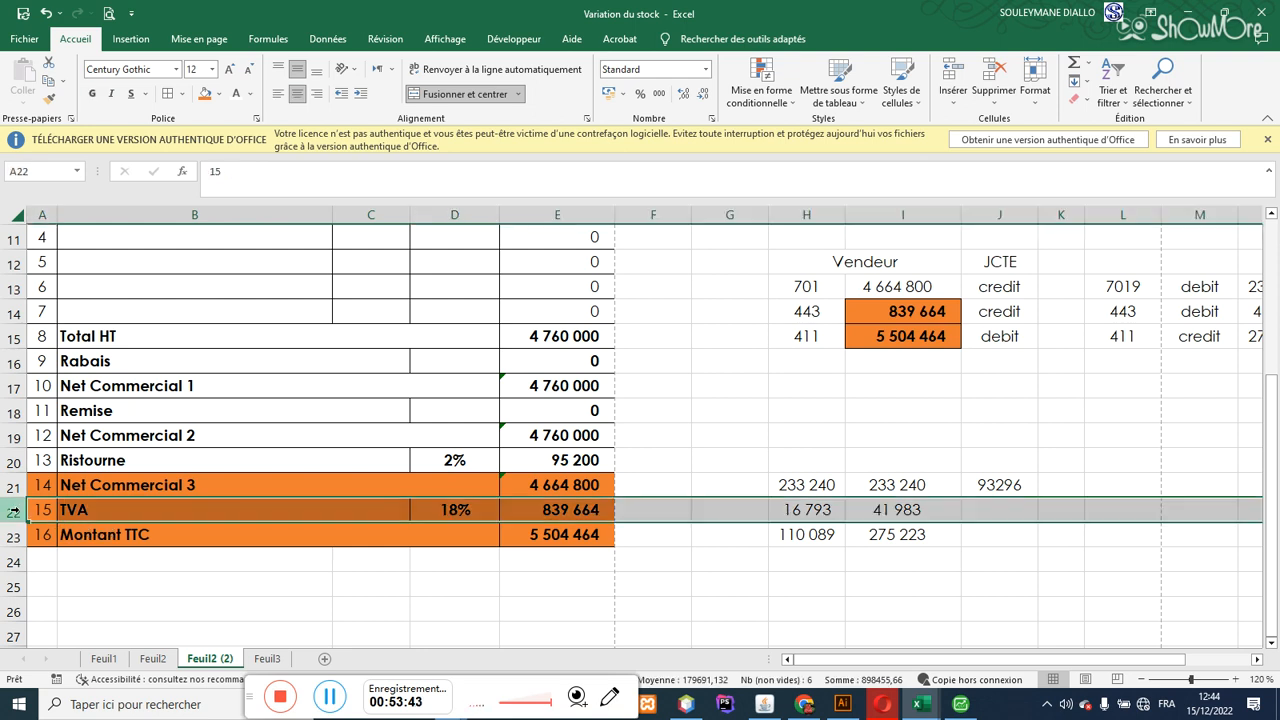
pyautogui.rightClick(17, 511)
pyautogui.click(63, 363)
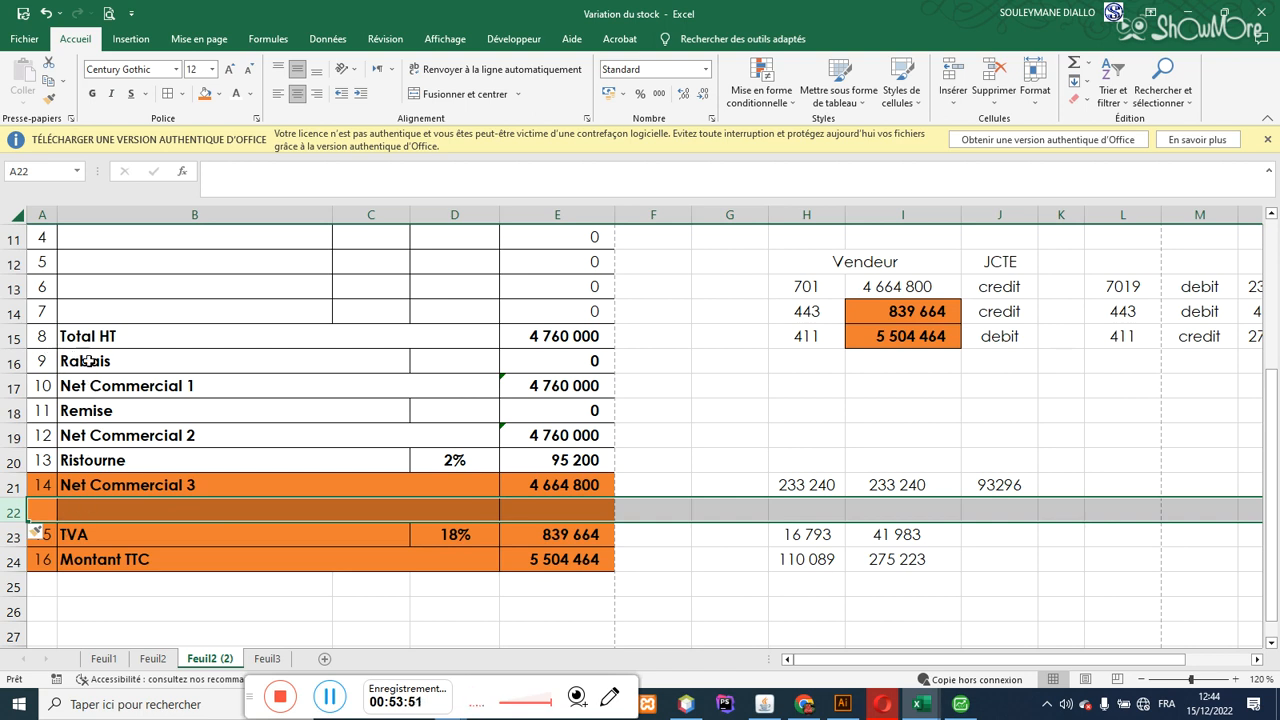
pyautogui.click(87, 512)
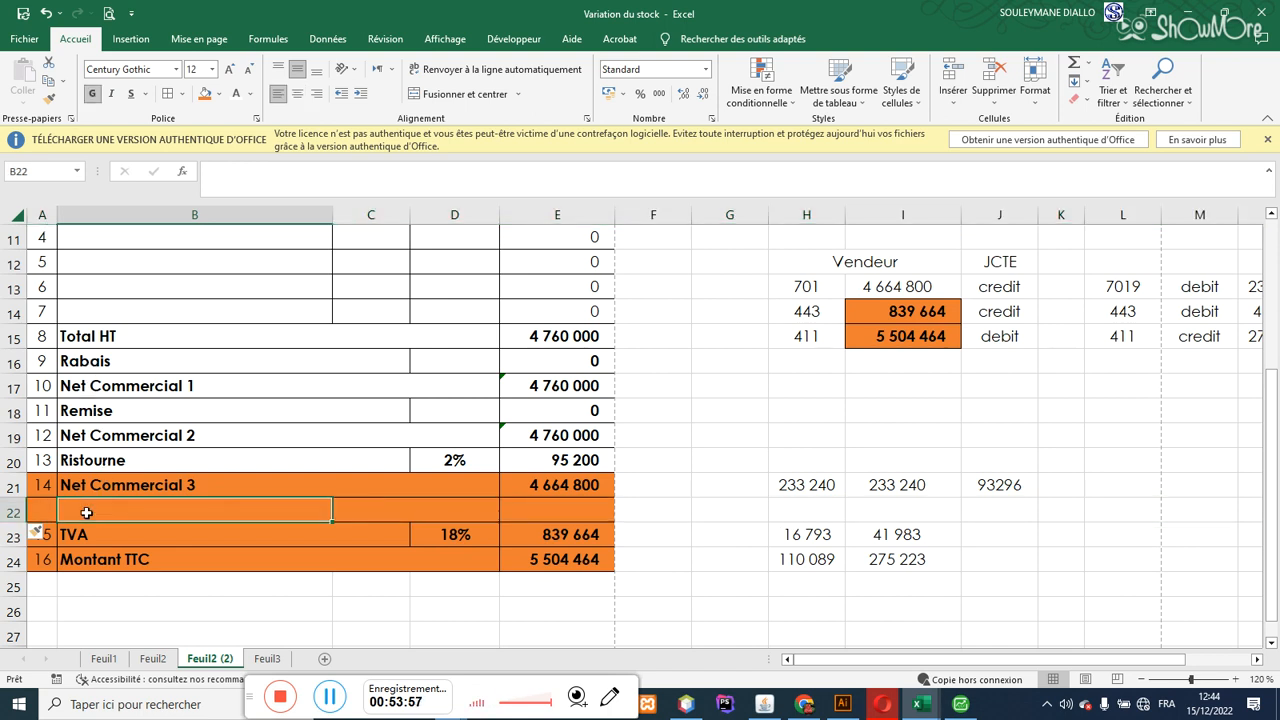
pyautogui.hotkey('shift', 'space')
pyautogui.hotkey('ctrl', '-')
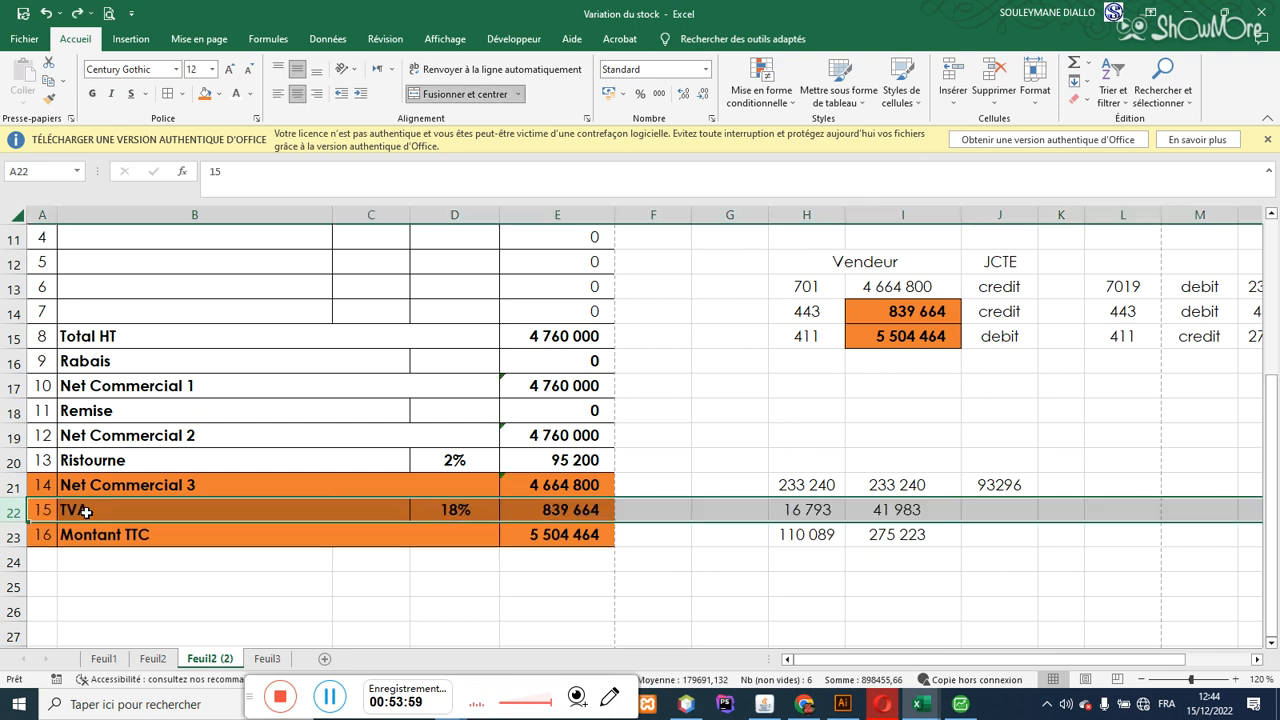
# Step: Insert a blank row above the TVA row and label it Escompte in B22
pyautogui.click(86, 512)
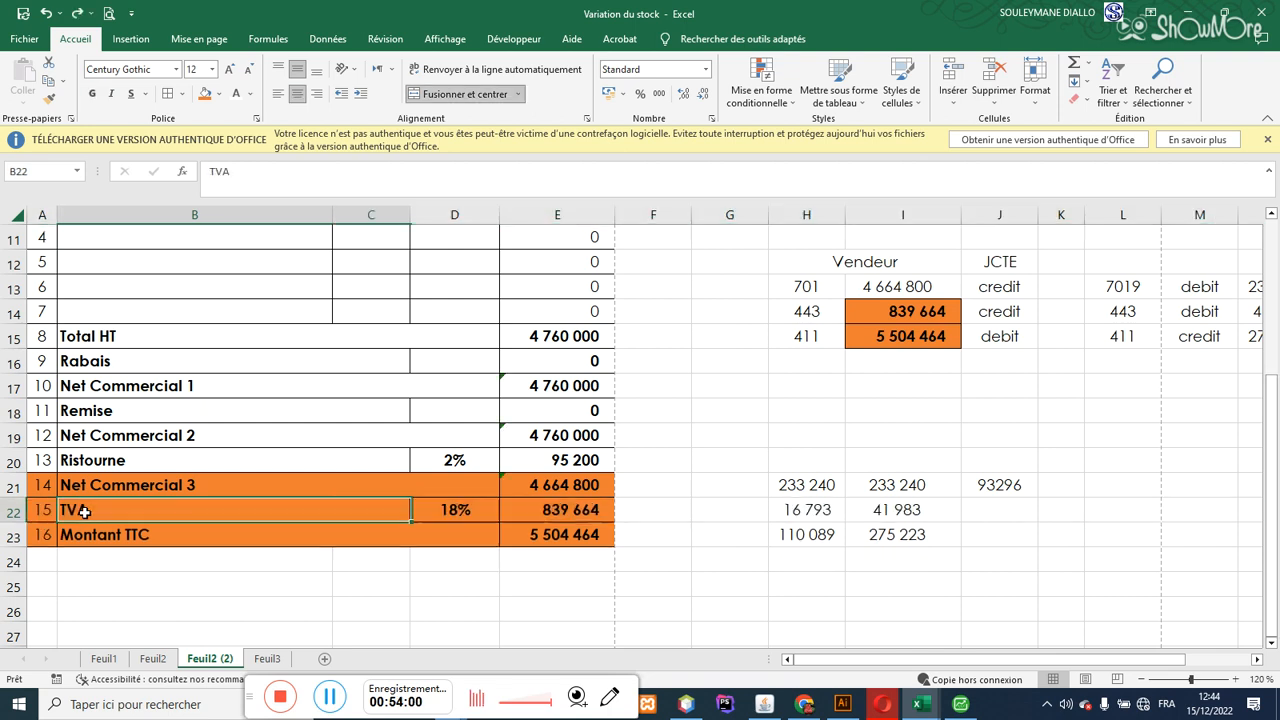
pyautogui.rightClick(20, 512)
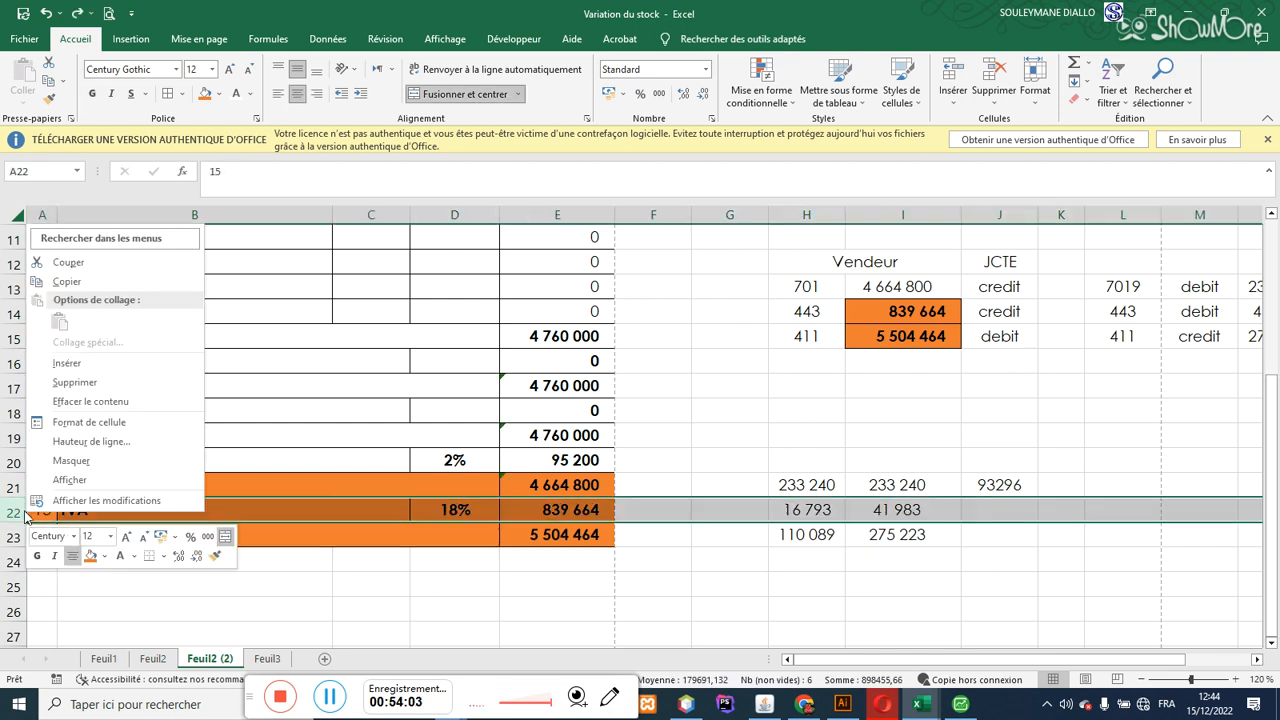
pyautogui.click(70, 364)
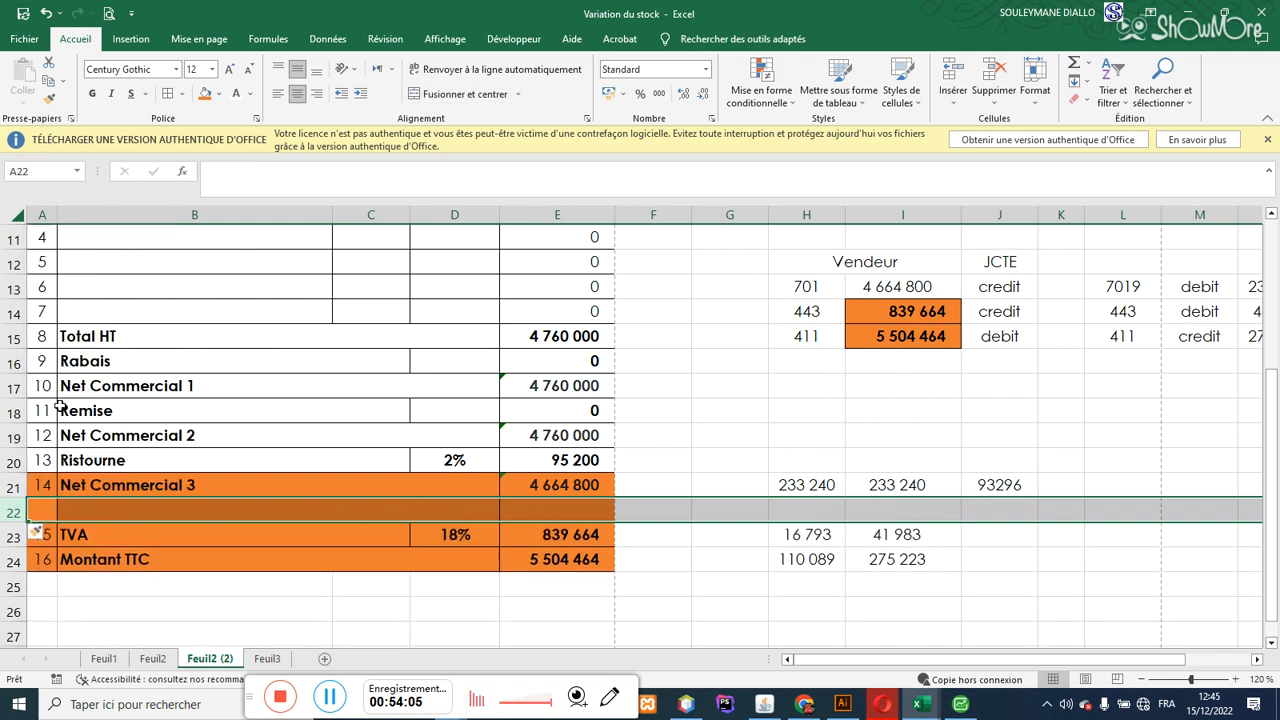
pyautogui.click(172, 510)
pyautogui.moveTo(44, 514); pyautogui.dragTo(64, 512)
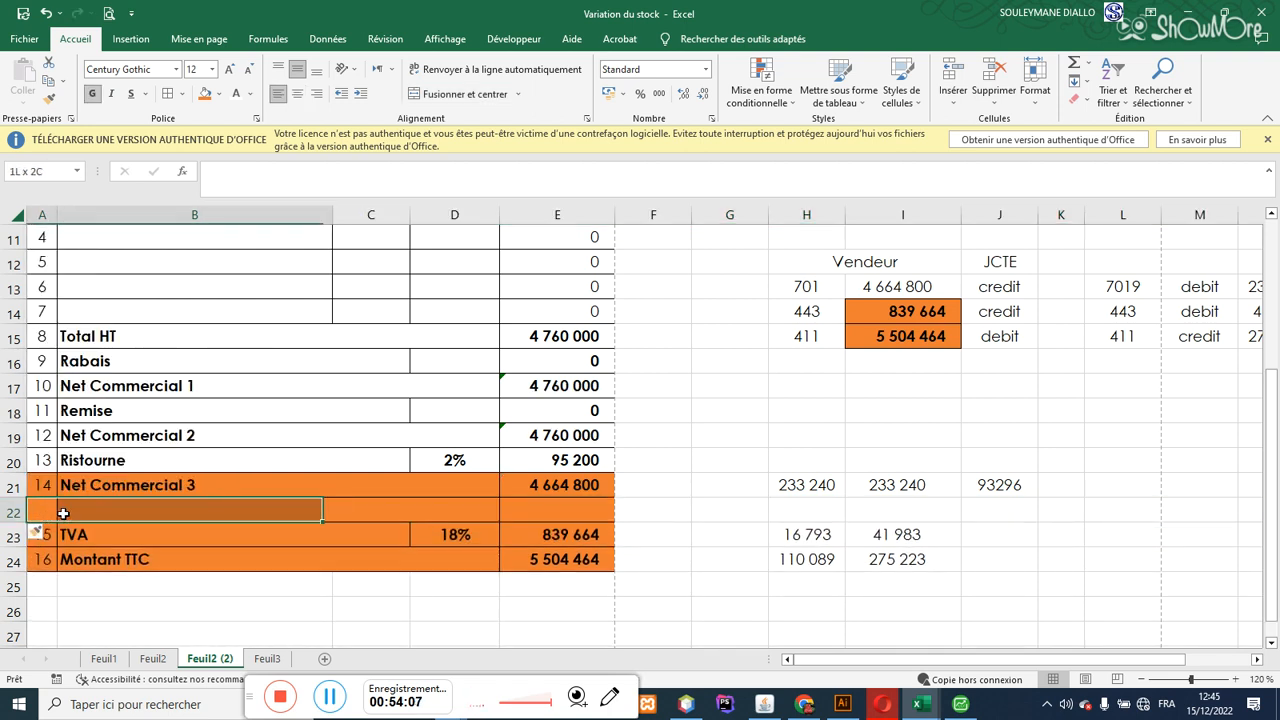
pyautogui.click(130, 511)
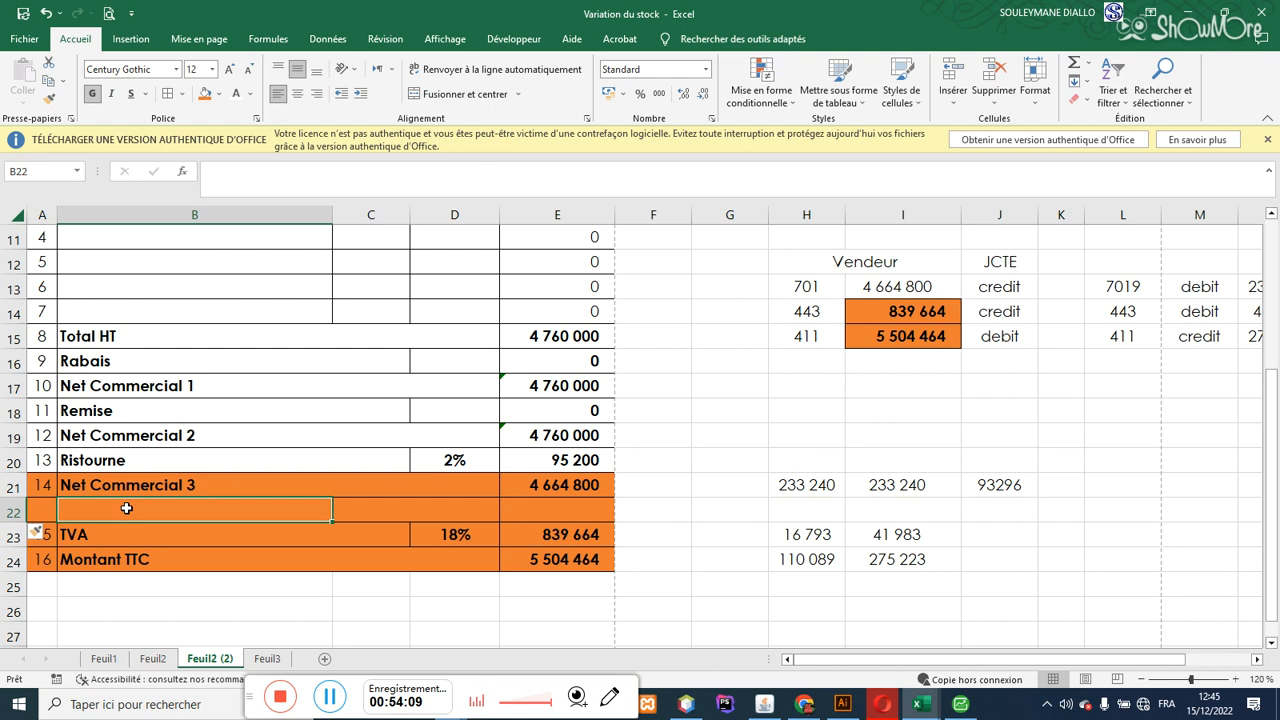
pyautogui.write('Escompte')
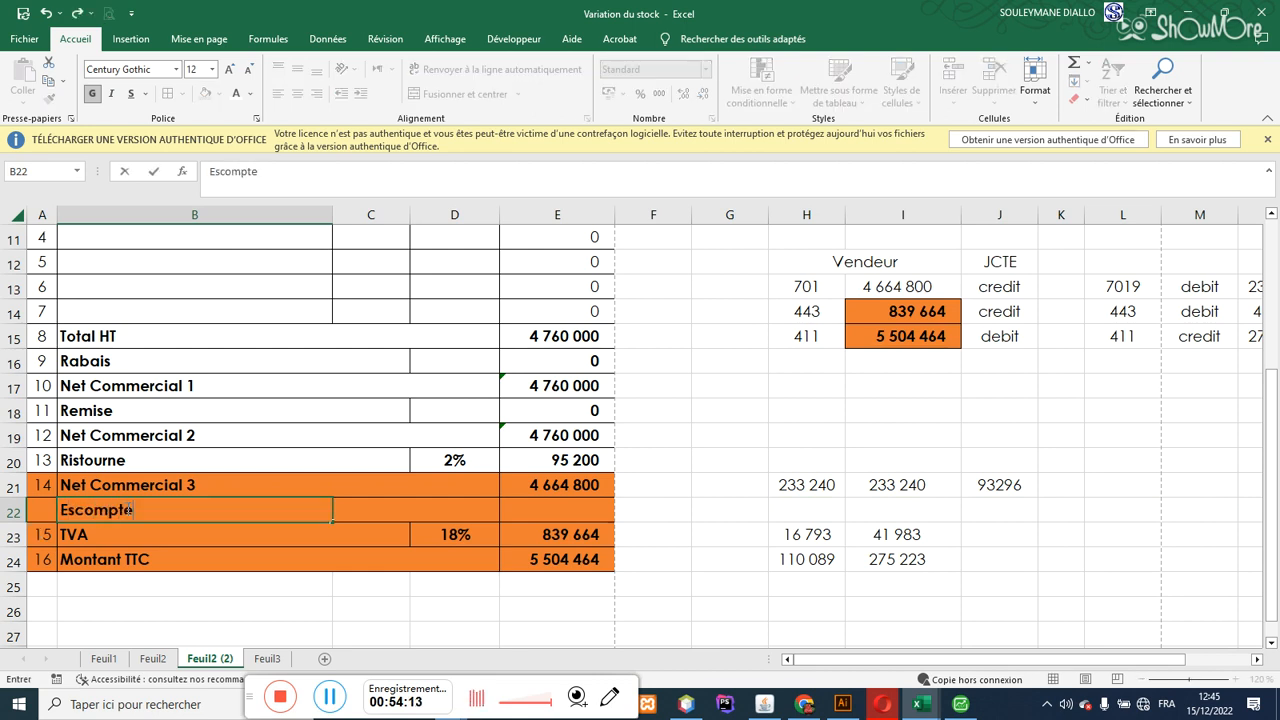
pyautogui.press('Tab')
# Step: Format the Escompte rate cell D22 as a percentage and compute the Escompte amount in E22 as =E21*D22
pyautogui.click(439, 507)
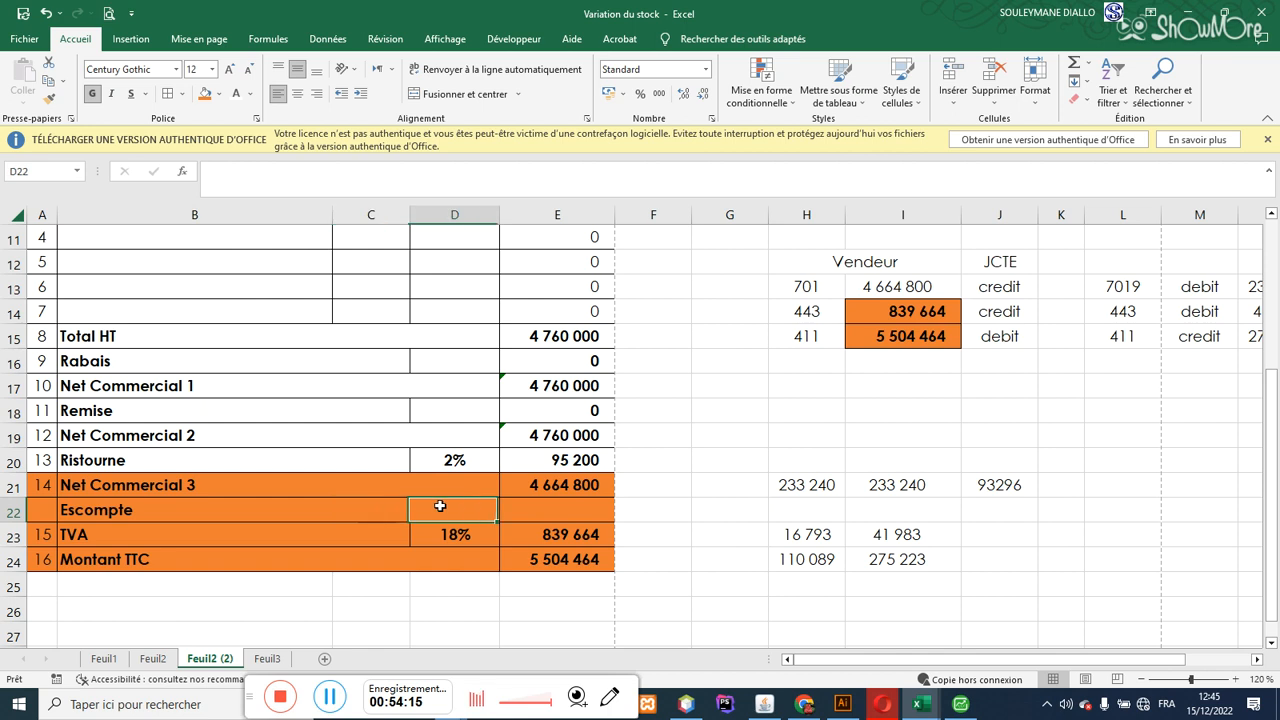
pyautogui.click(641, 100)
pyautogui.click(565, 508)
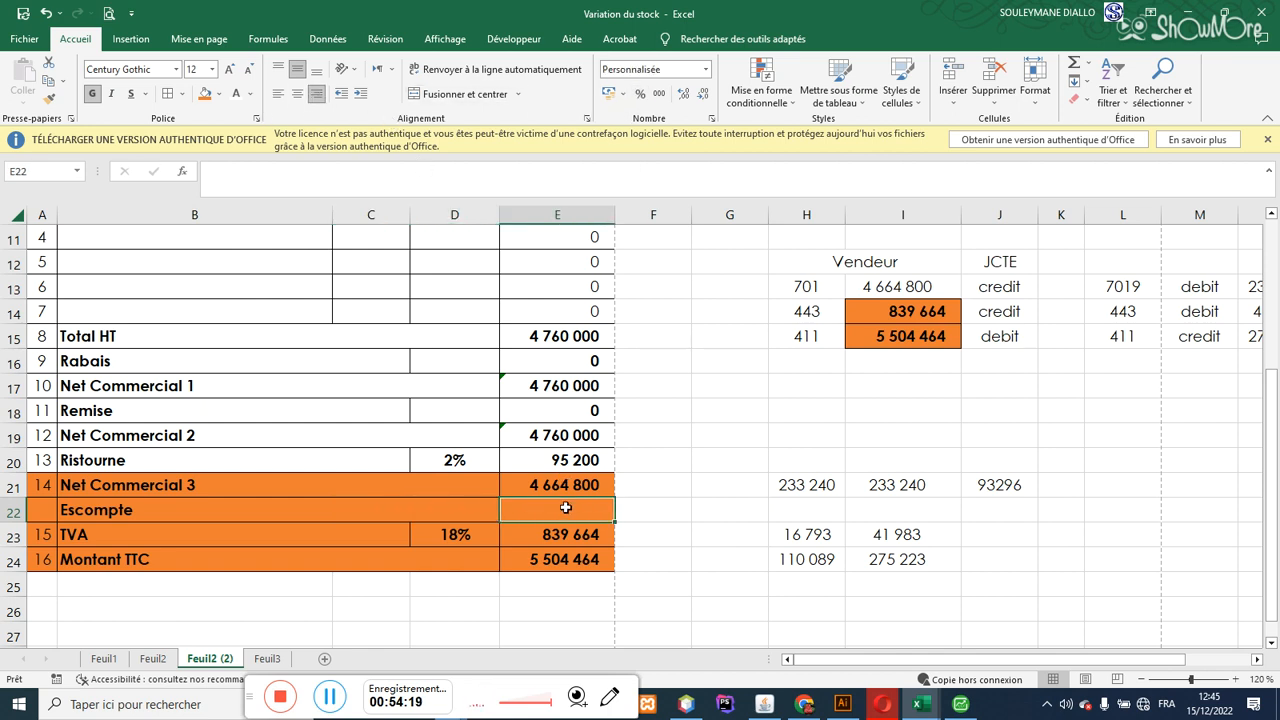
pyautogui.write('=')
pyautogui.click(563, 481)
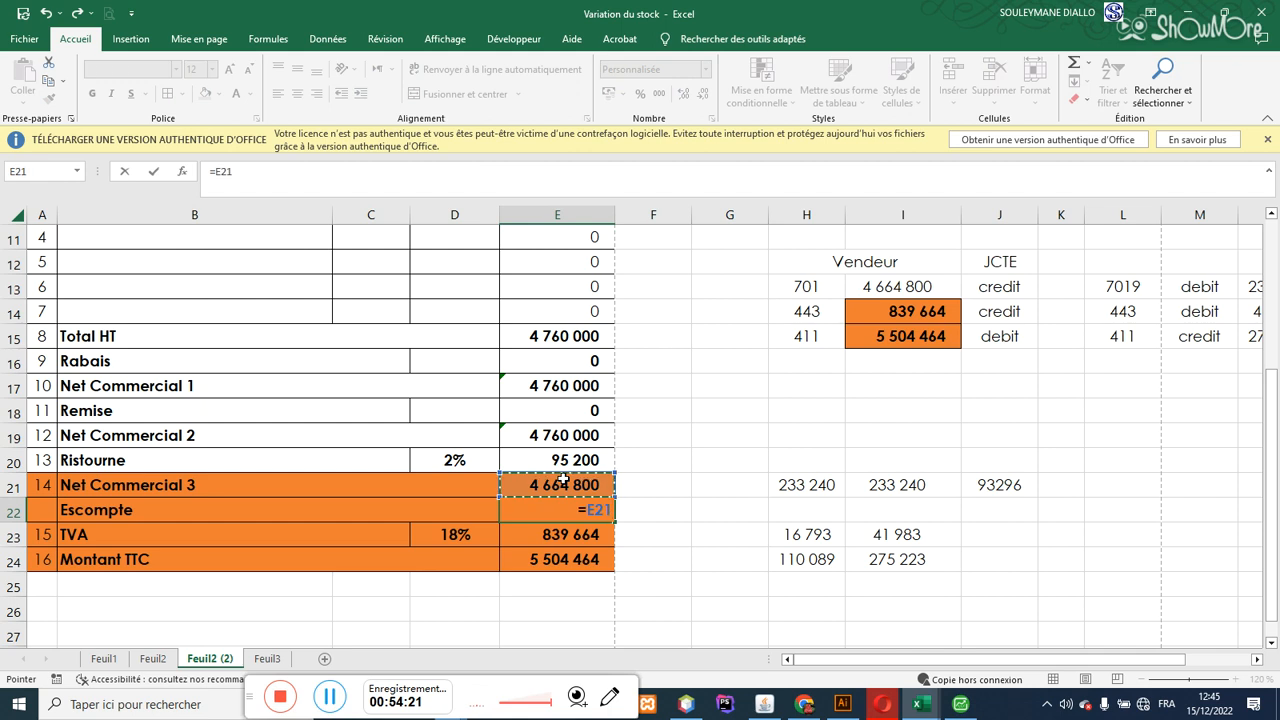
pyautogui.write('*')
pyautogui.click(459, 507)
pyautogui.press('Return')
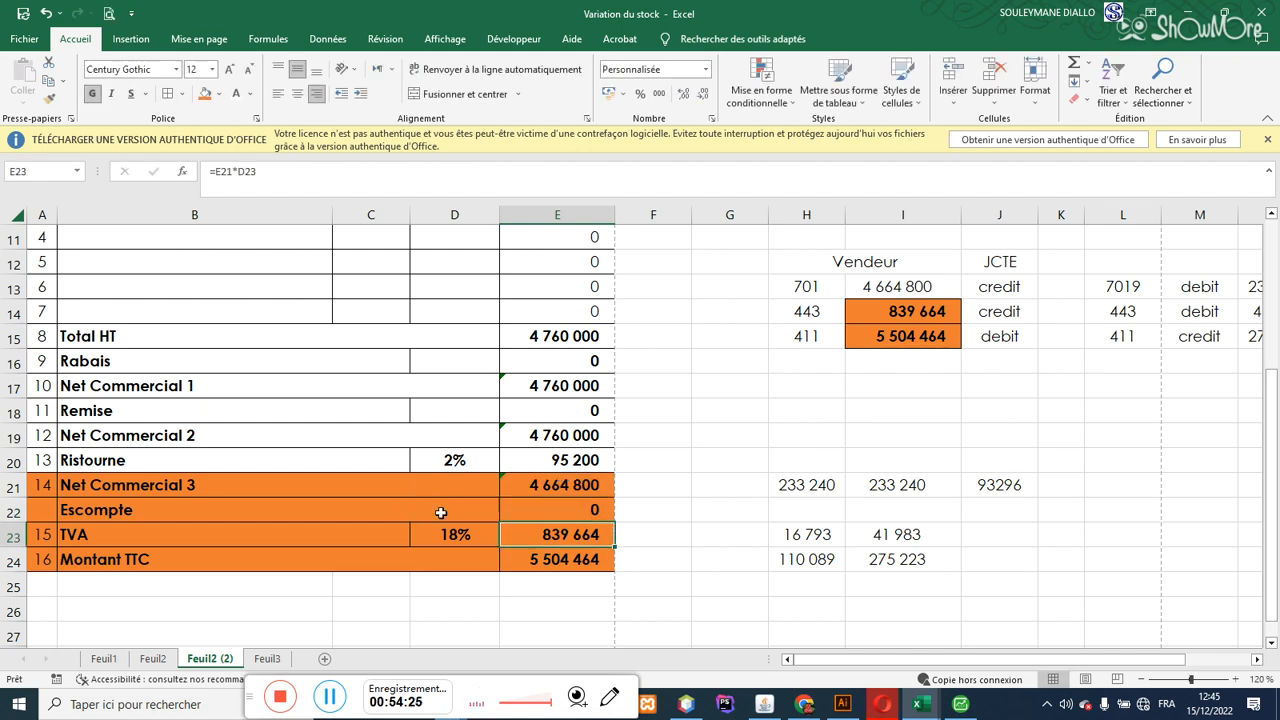
# Step: Insert another row between Escompte and TVA and label it Net Financiere in B23
pyautogui.click(15, 536)
pyautogui.rightClick(15, 536)
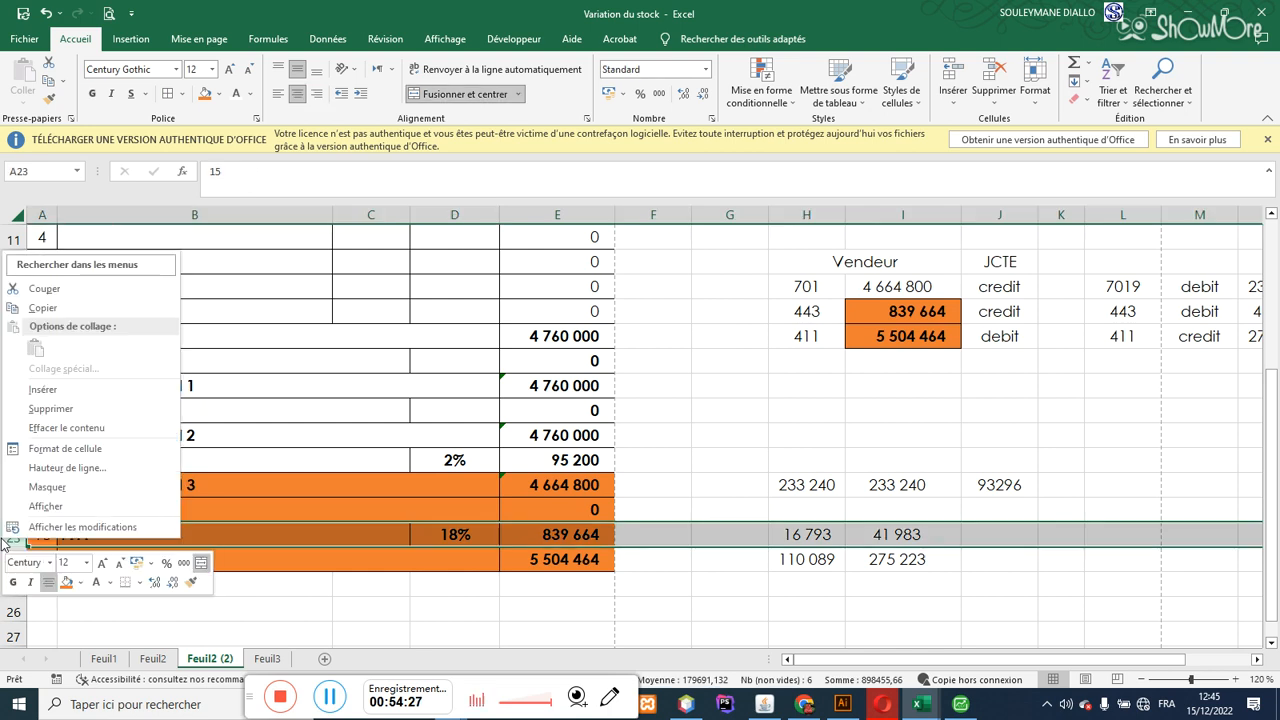
pyautogui.click(20, 400)
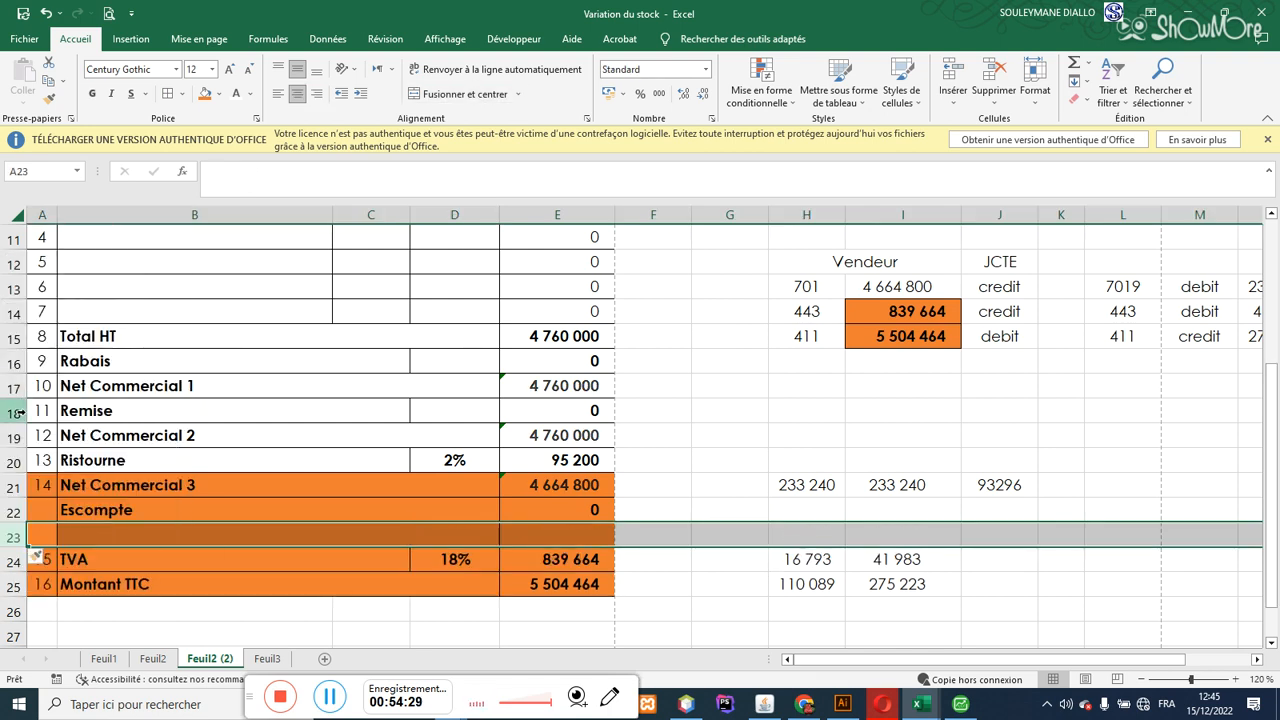
pyautogui.click(115, 533)
pyautogui.write('Net C')
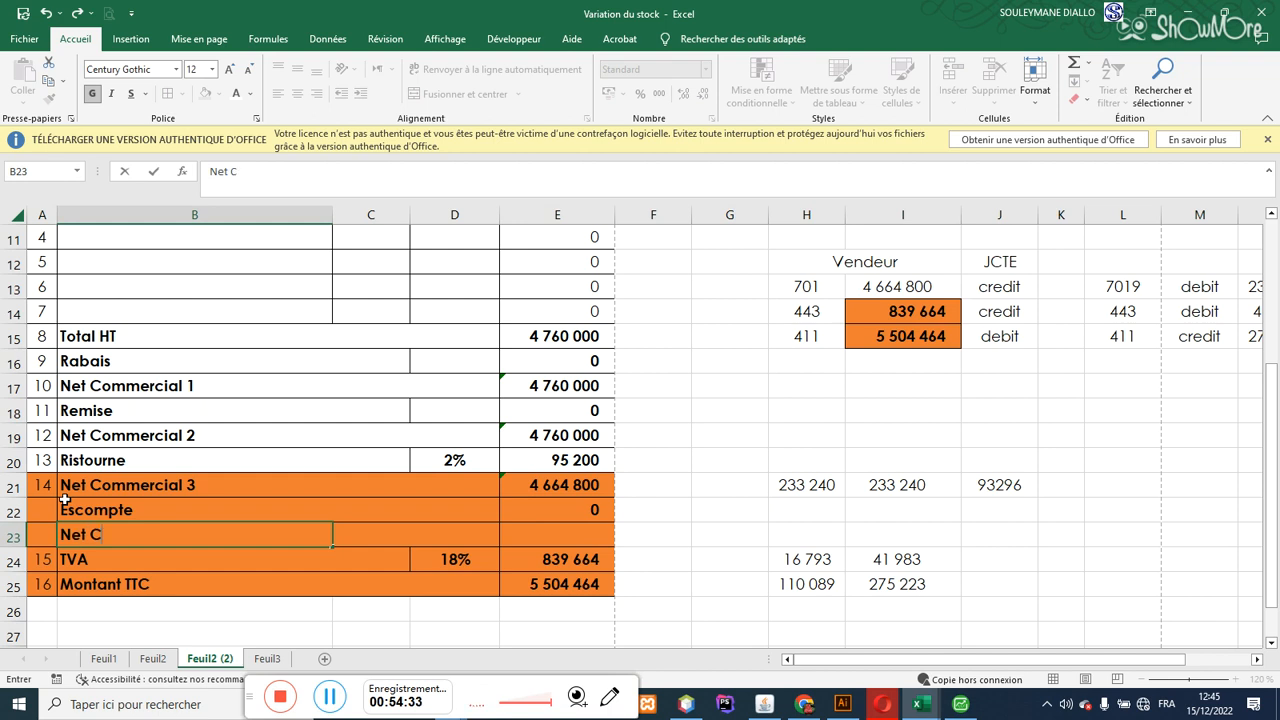
pyautogui.press('BackSpace')
pyautogui.write('Financiere')
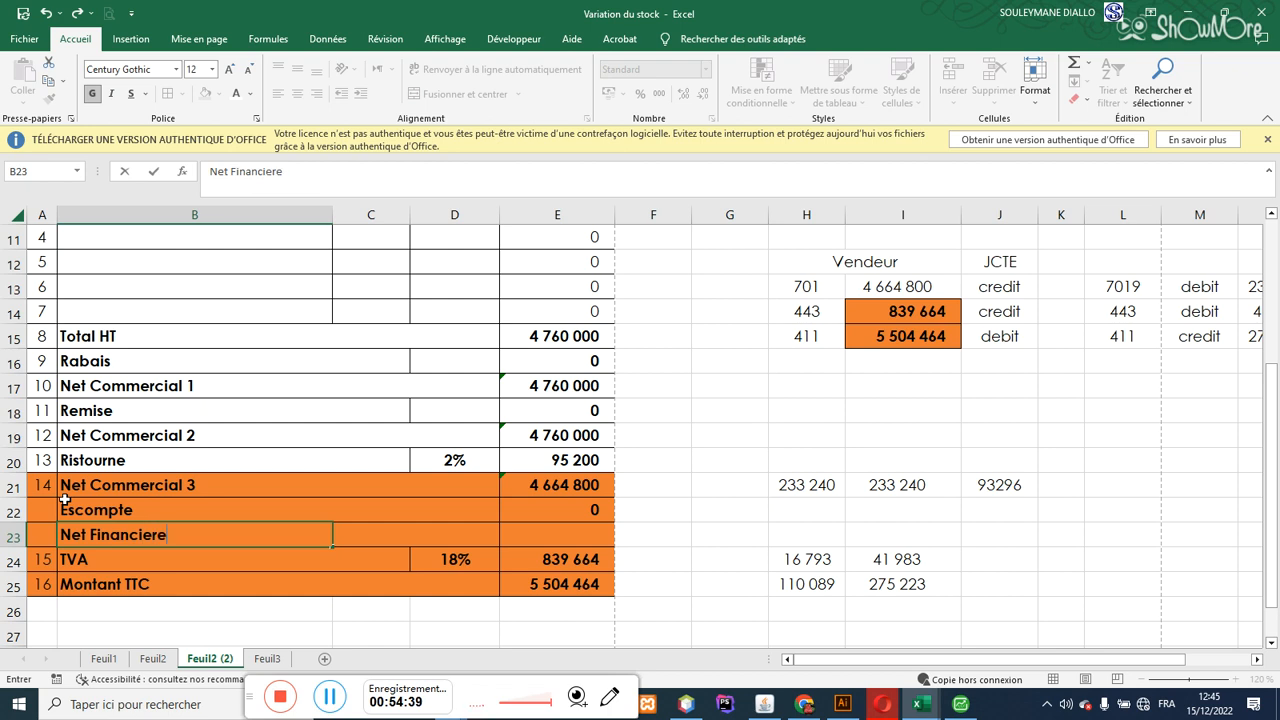
pyautogui.press('Tab')
pyautogui.press('Tab')
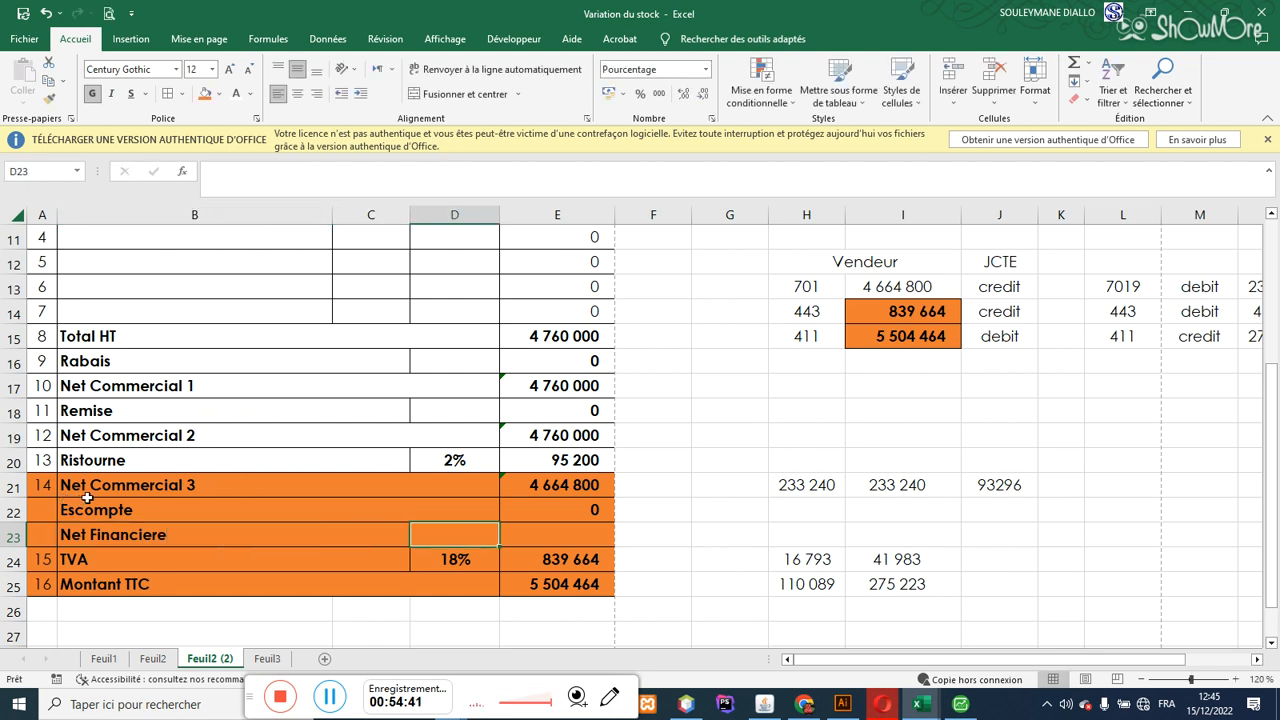
# Step: Calculate the Net Financiere amount in E23 with the formula =E21-E22
pyautogui.click(549, 531)
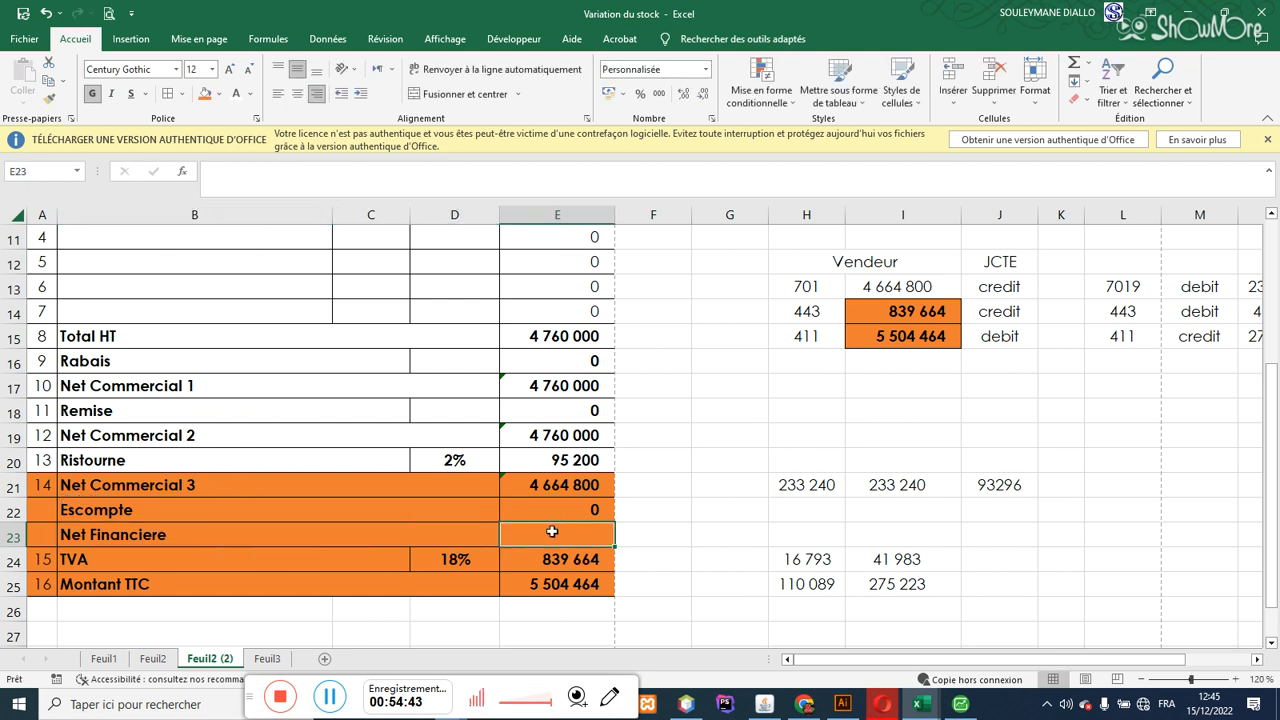
pyautogui.write('=')
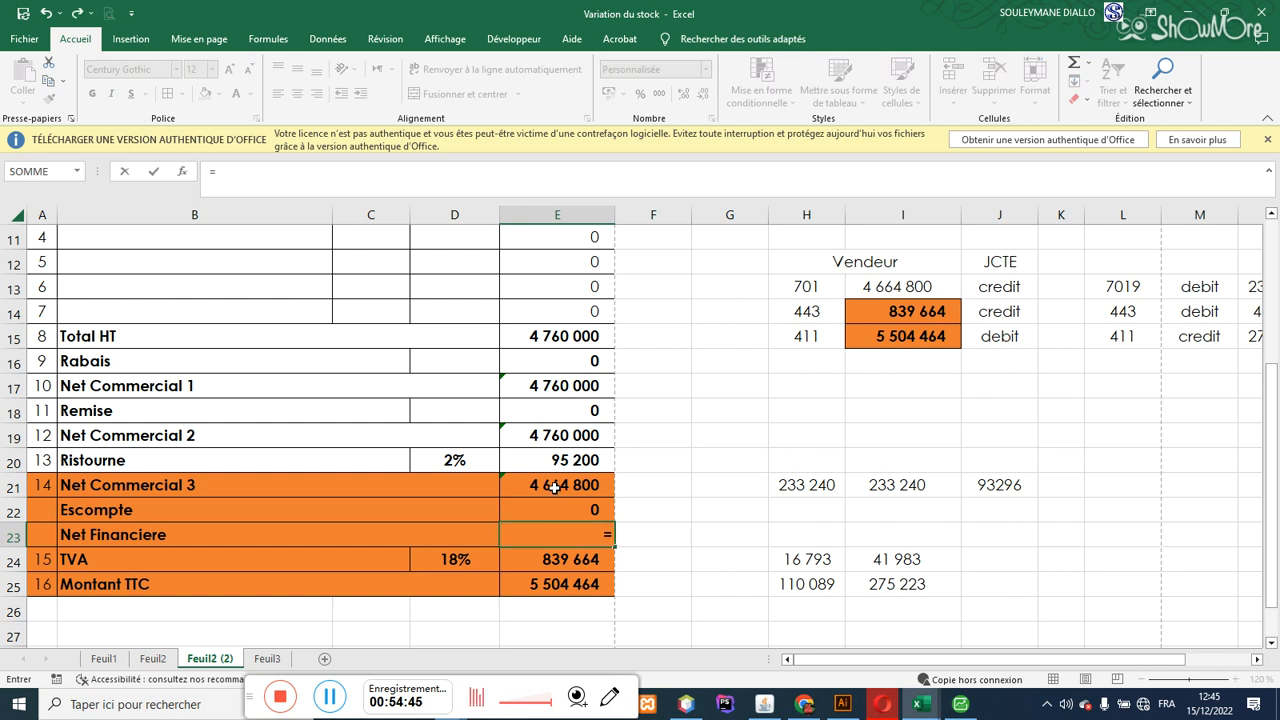
pyautogui.click(555, 487)
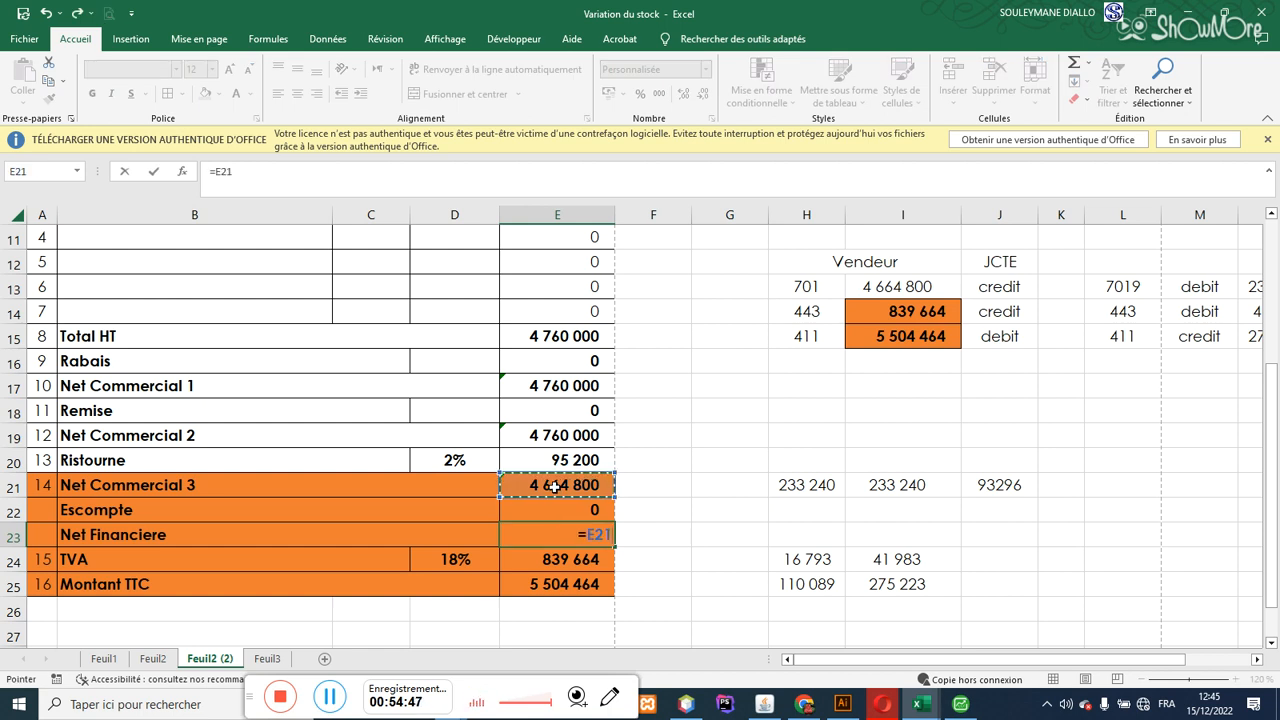
pyautogui.write('+')
pyautogui.press('BackSpace')
pyautogui.write('-')
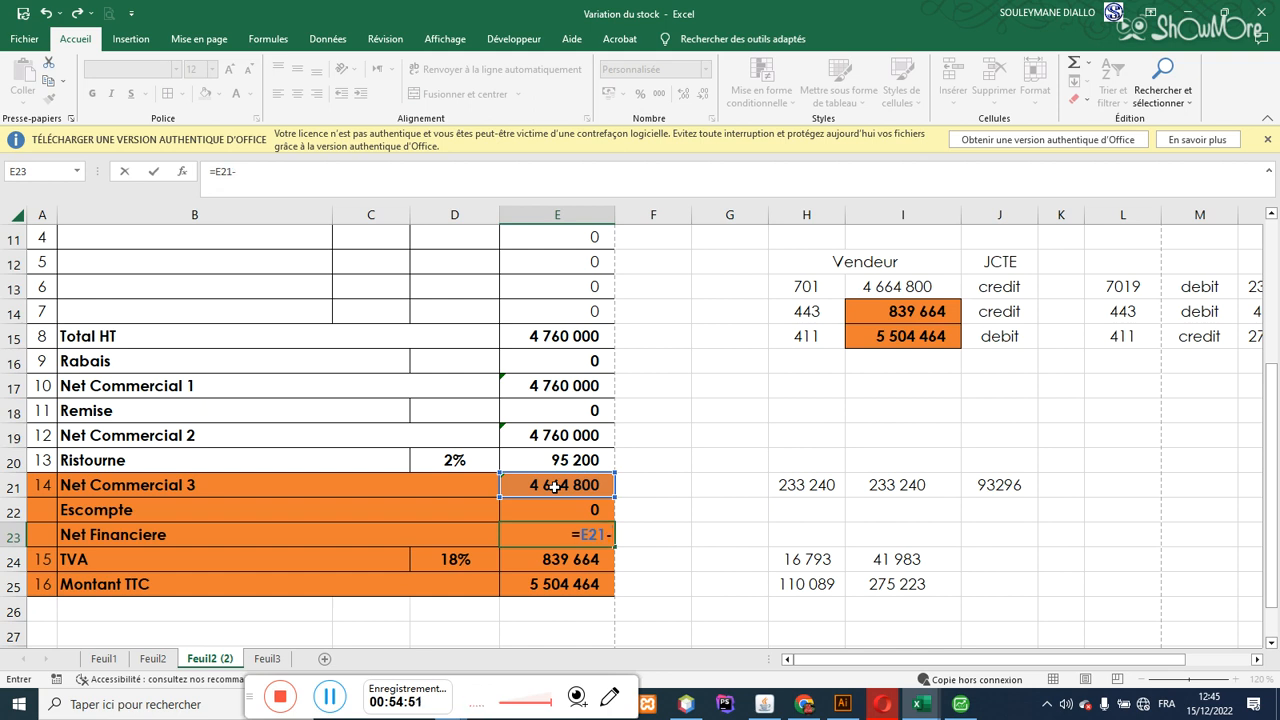
pyautogui.click(543, 512)
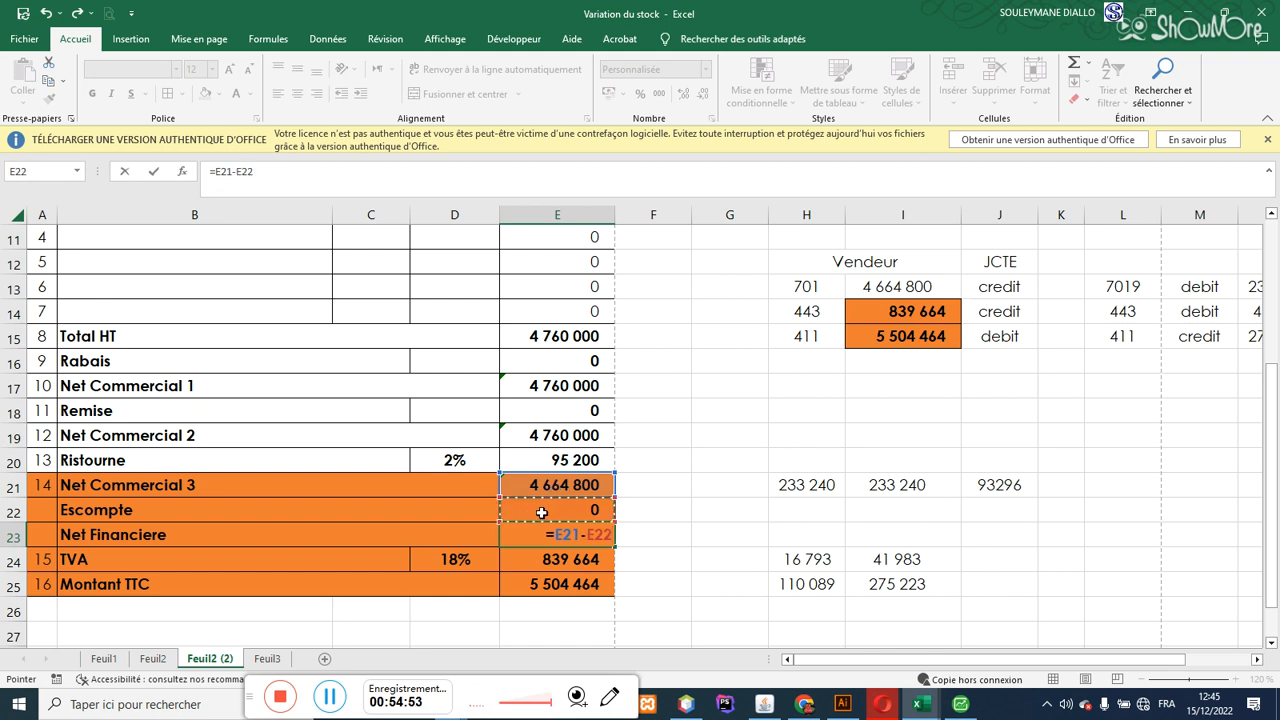
pyautogui.press('Return')
# Step: Add borders to the Escompte rate cell D22
pyautogui.click(450, 509)
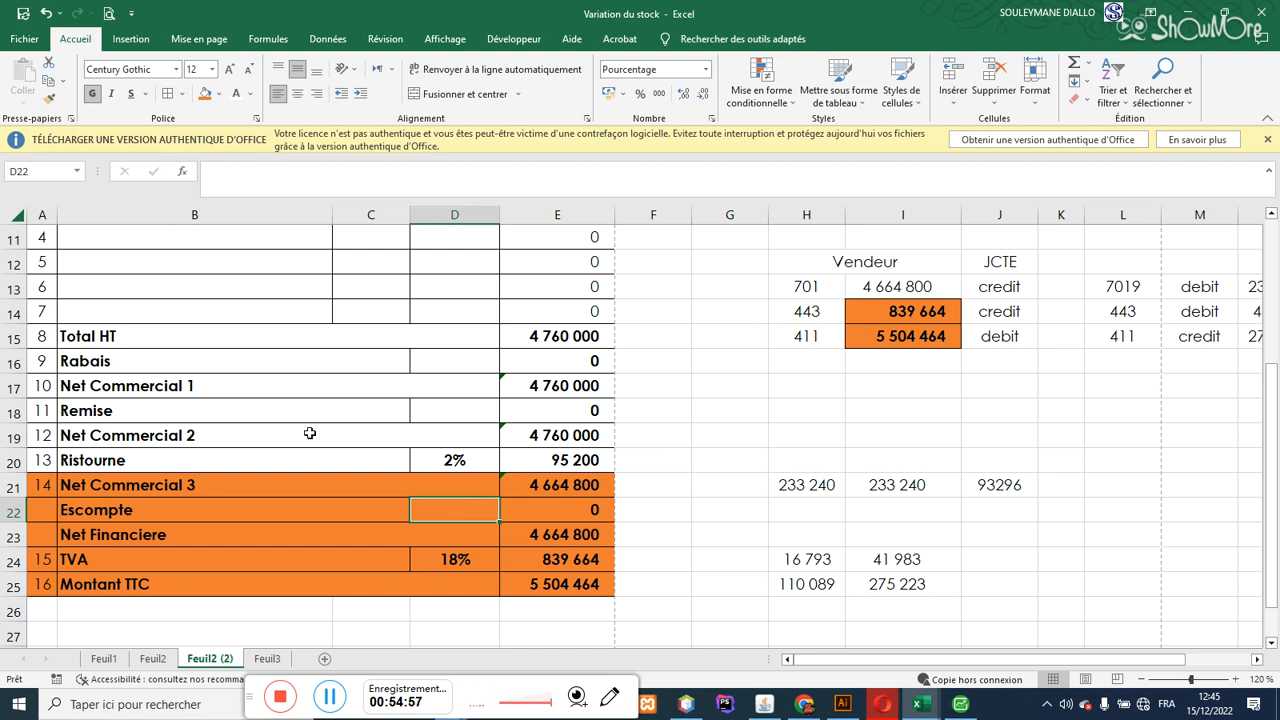
pyautogui.moveTo(452, 552); pyautogui.dragTo(450, 543)
pyautogui.click(373, 528)
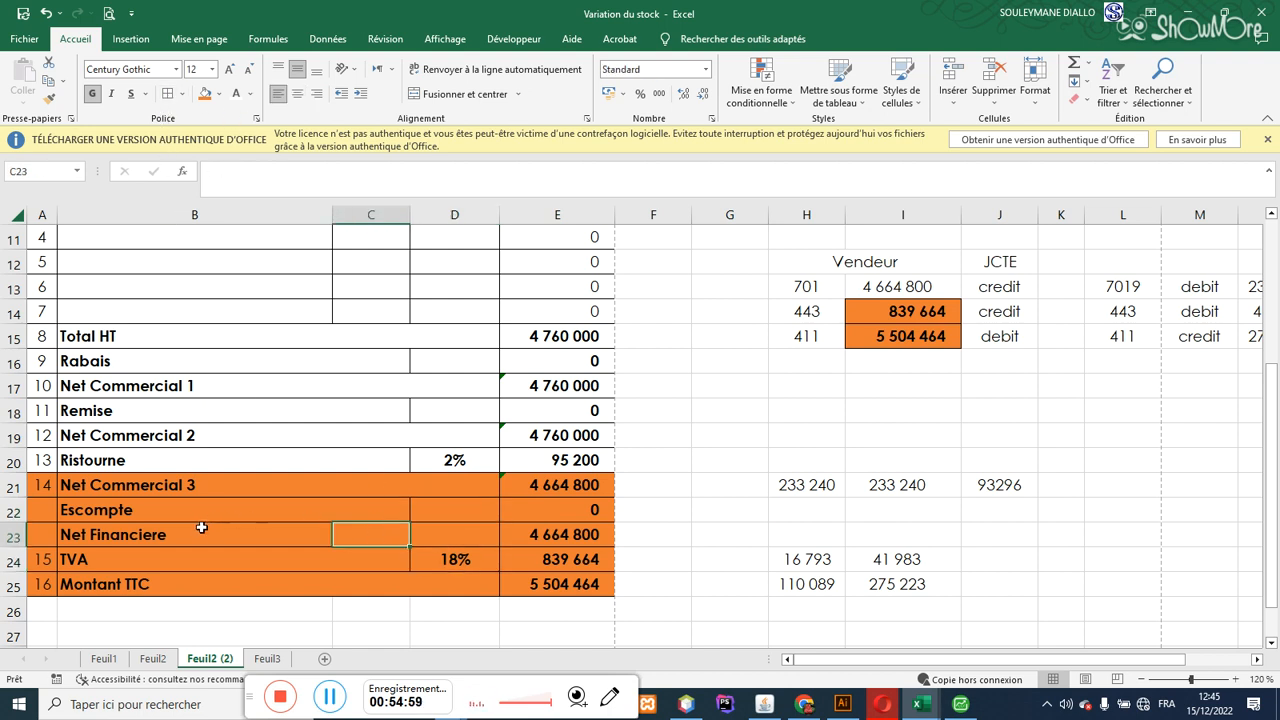
# Step: Remove the orange fill from the invoice rows Net Commercial 3 to Montant TTC, A21:E25
pyautogui.moveTo(40, 485); pyautogui.dragTo(560, 585)
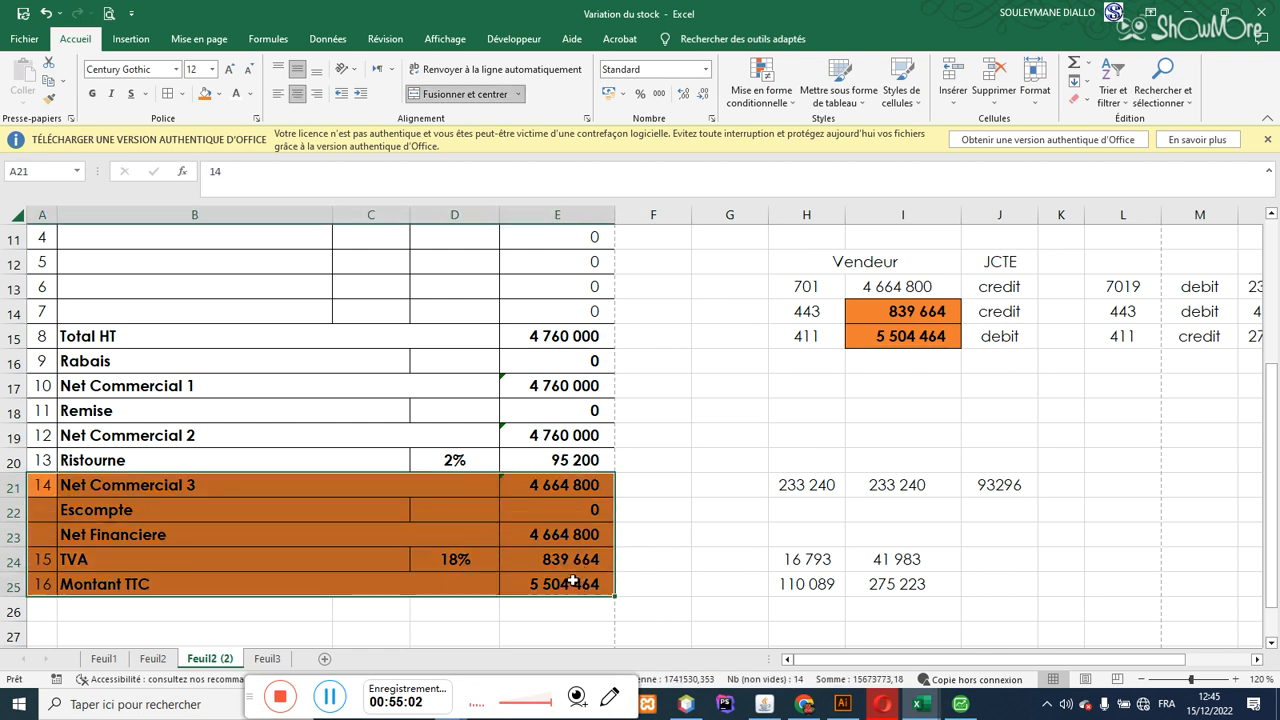
pyautogui.click(217, 95)
pyautogui.click(230, 236)
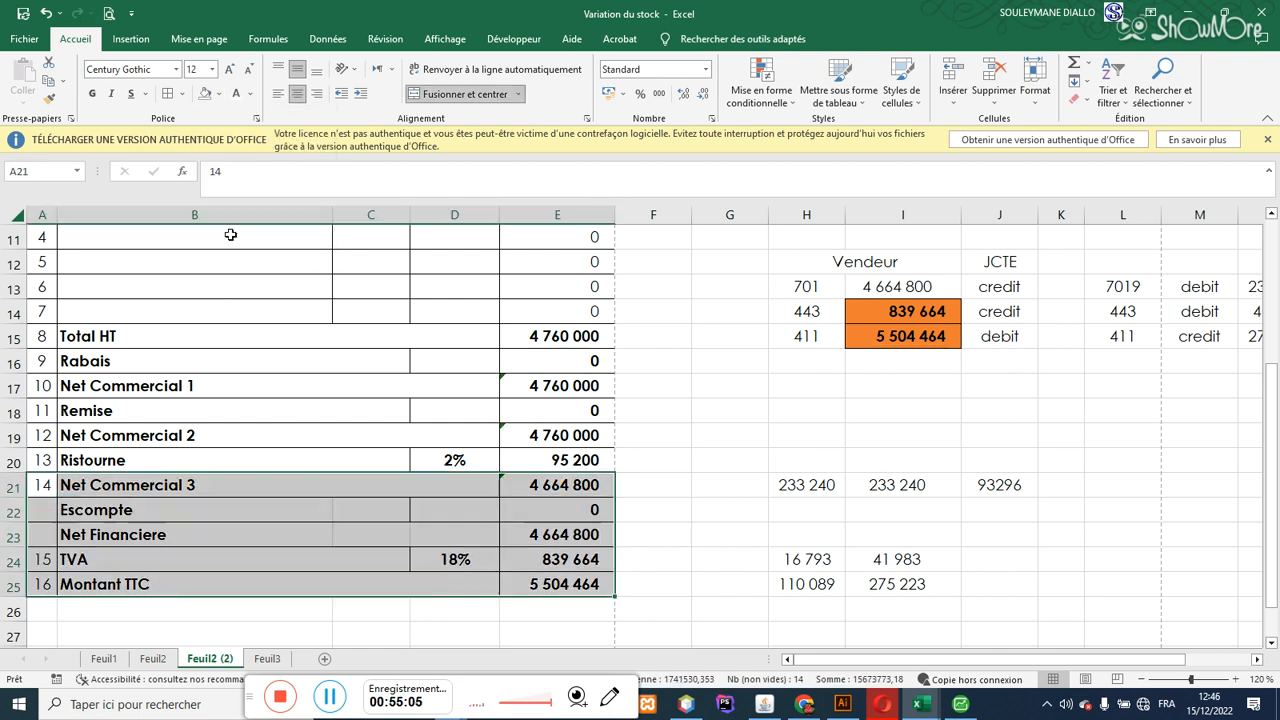
pyautogui.click(552, 432)
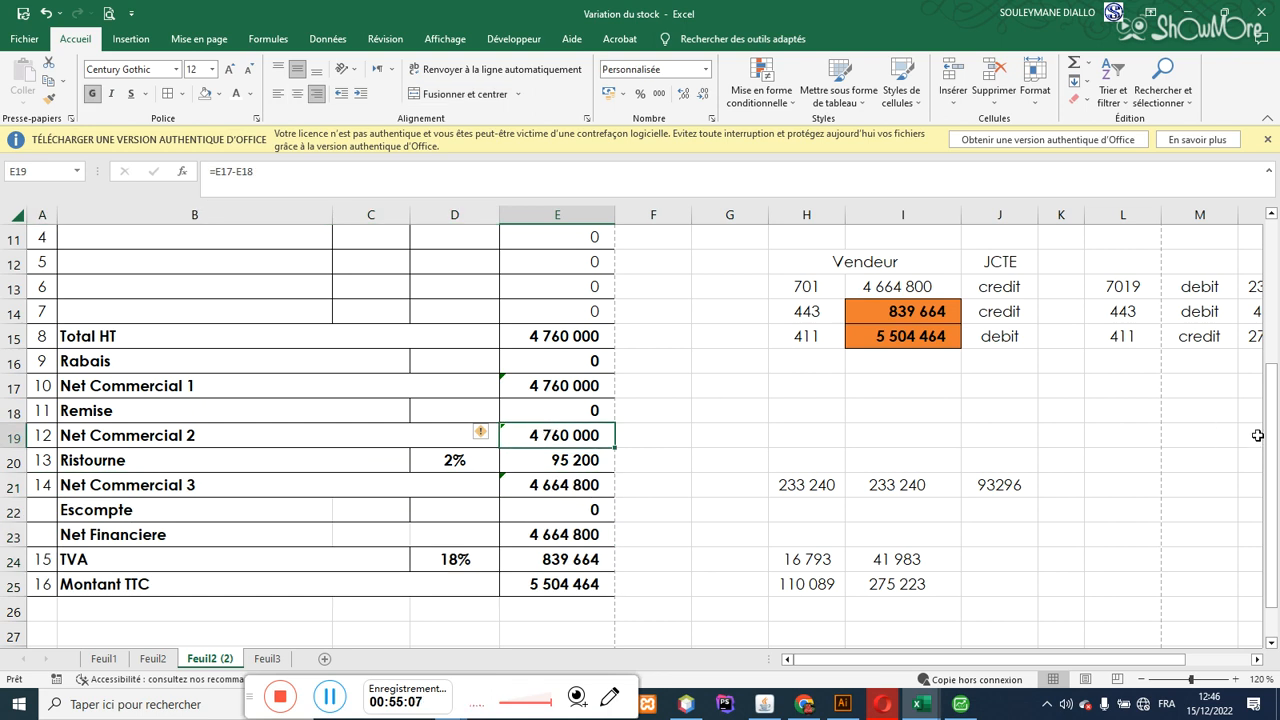
# Step: Set the quantity of the Ordniateur HP line in C8 to 6
pyautogui.moveTo(1272, 438)
pyautogui.mouseDown()
pyautogui.moveTo(1275, 310)
pyautogui.moveTo(1277, 420)
pyautogui.mouseUp()
pyautogui.click(432, 509)
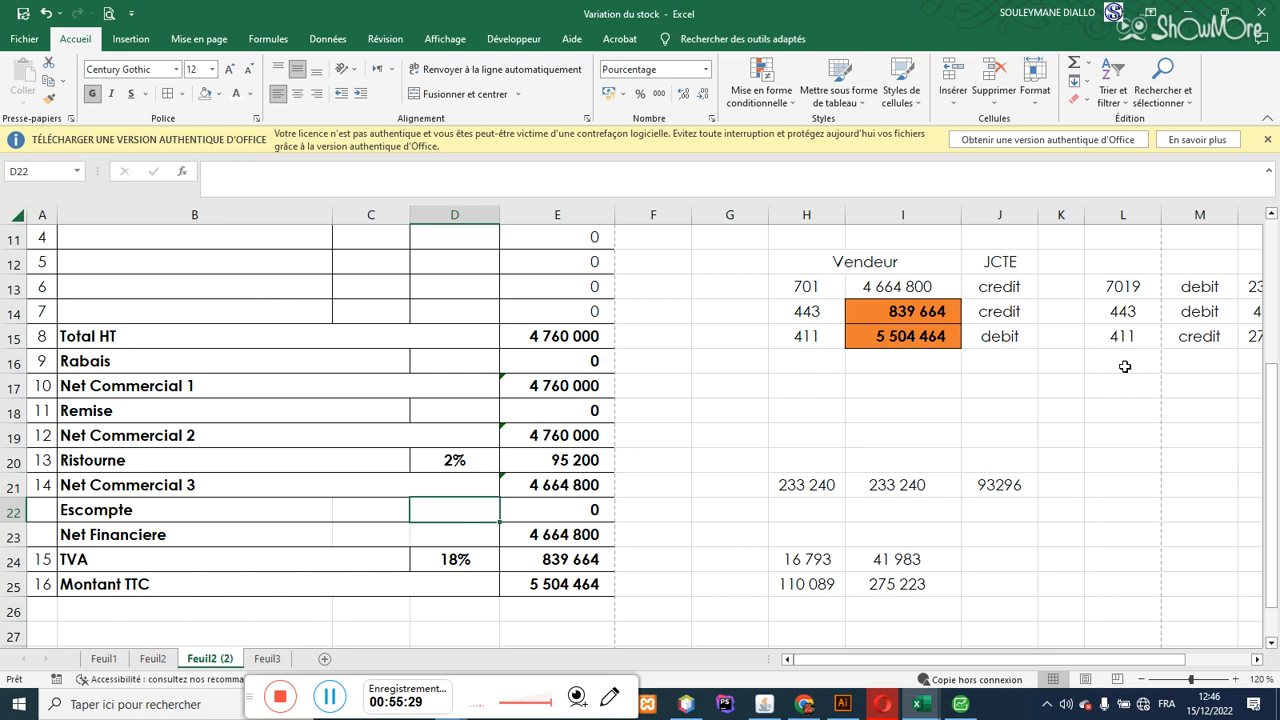
pyautogui.moveTo(1272, 470); pyautogui.dragTo(1277, 370)
pyautogui.click(381, 351)
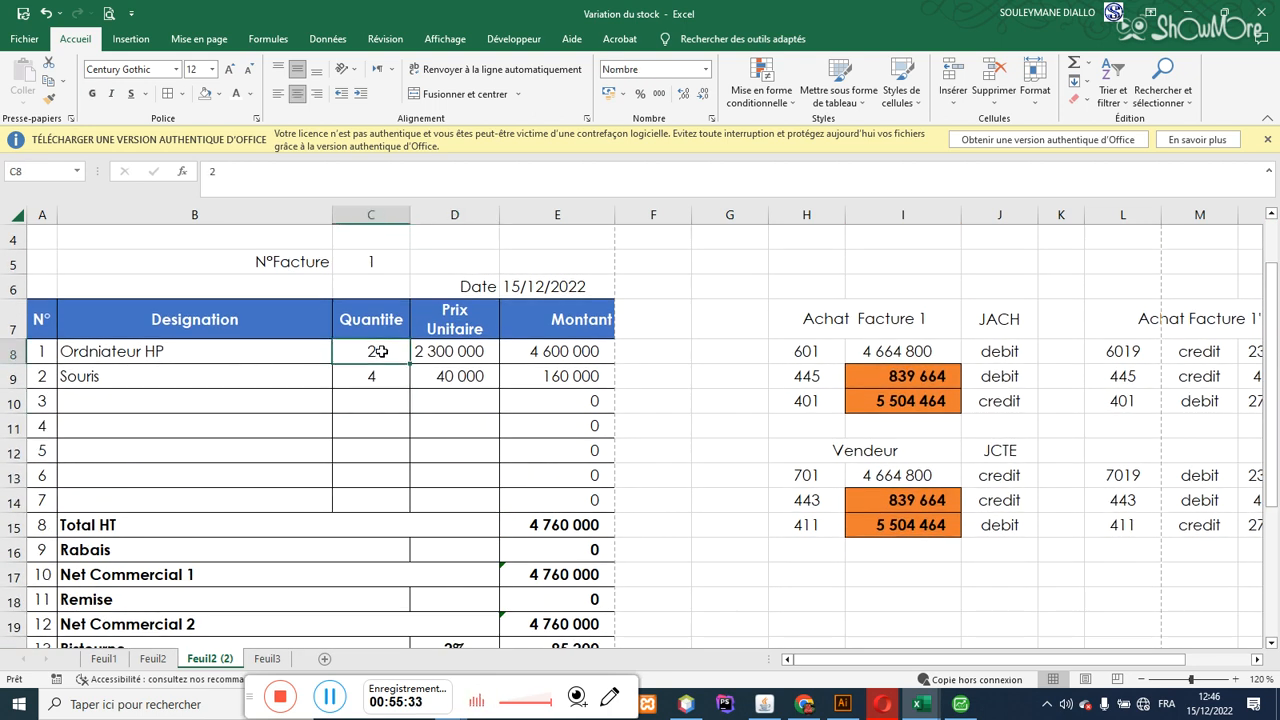
pyautogui.press('BackSpace')
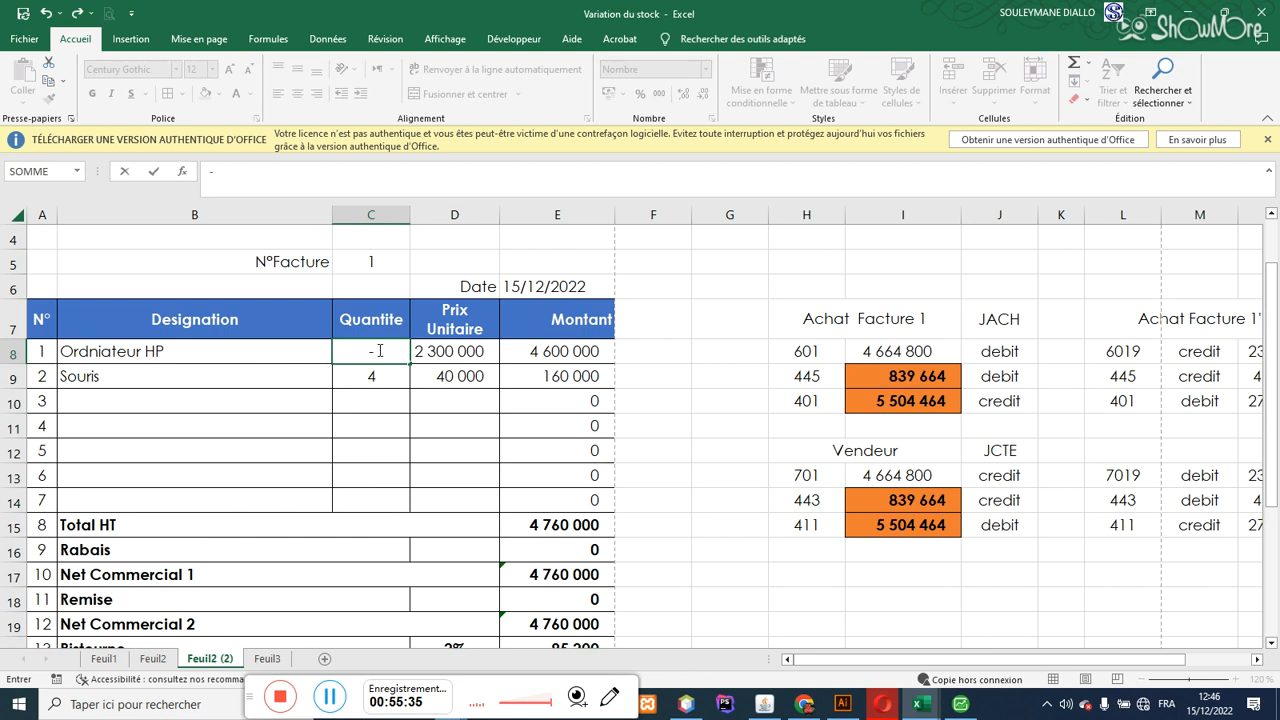
pyautogui.click(352, 465)
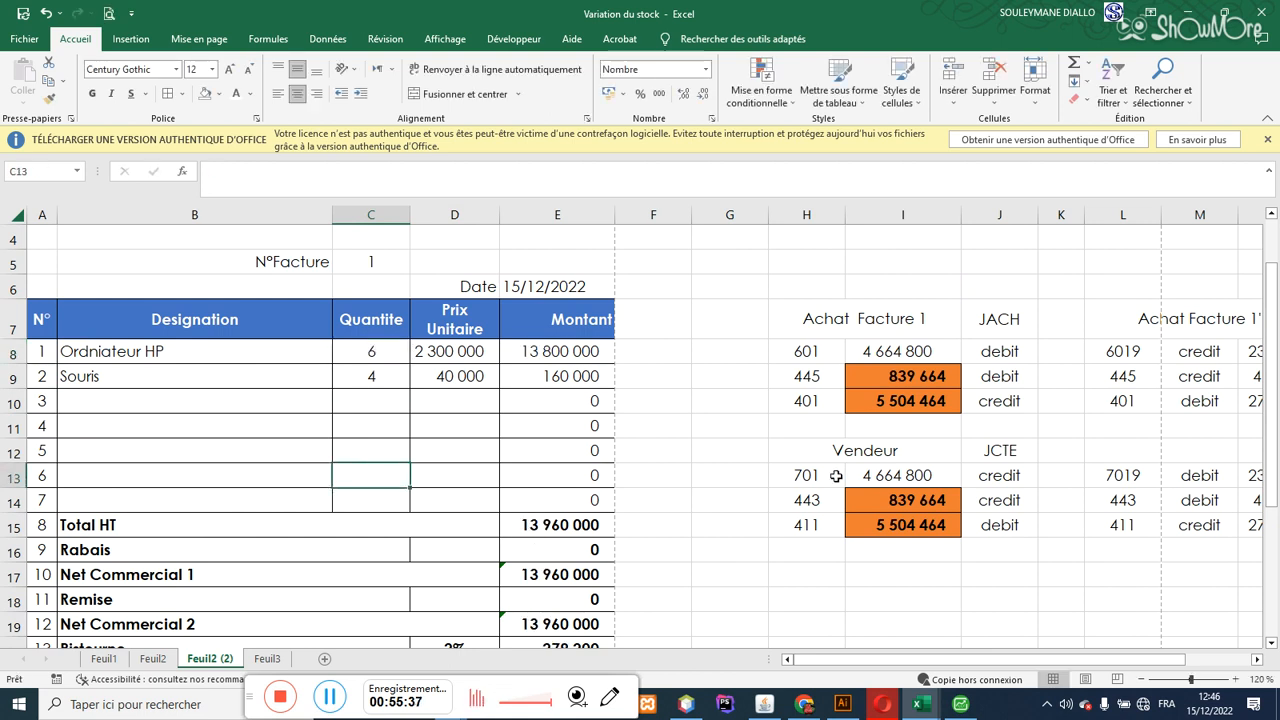
# Step: Set the invoice's discount rates to 1% for Rabais, 5% for Remise and 3% for Ristourne
pyautogui.scroll(-3, 1000, 420)
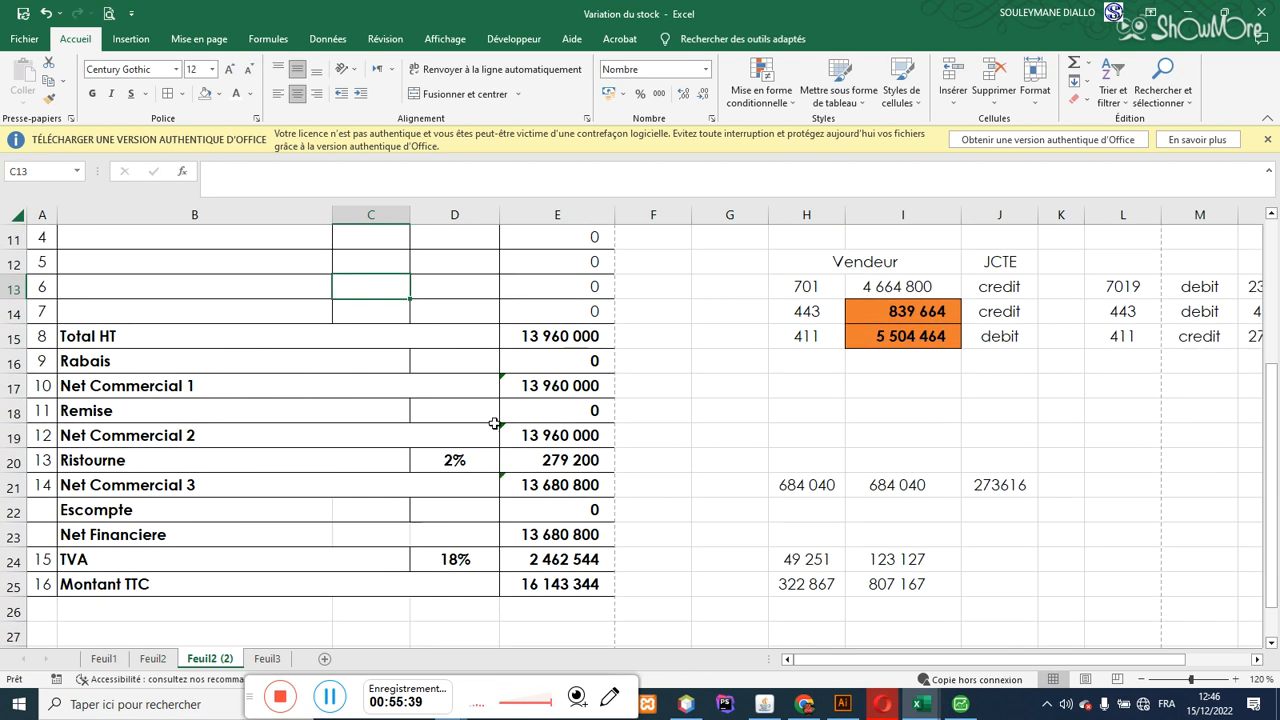
pyautogui.click(443, 363)
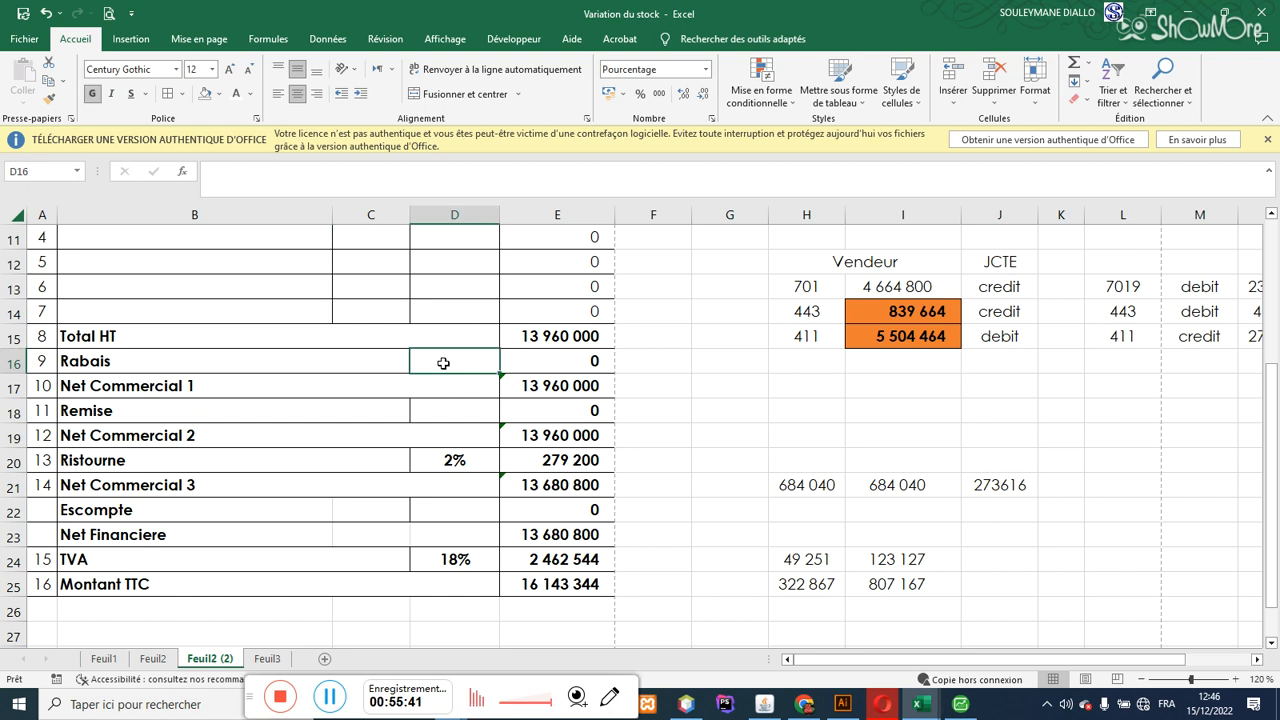
pyautogui.write('1')
pyautogui.click(461, 414)
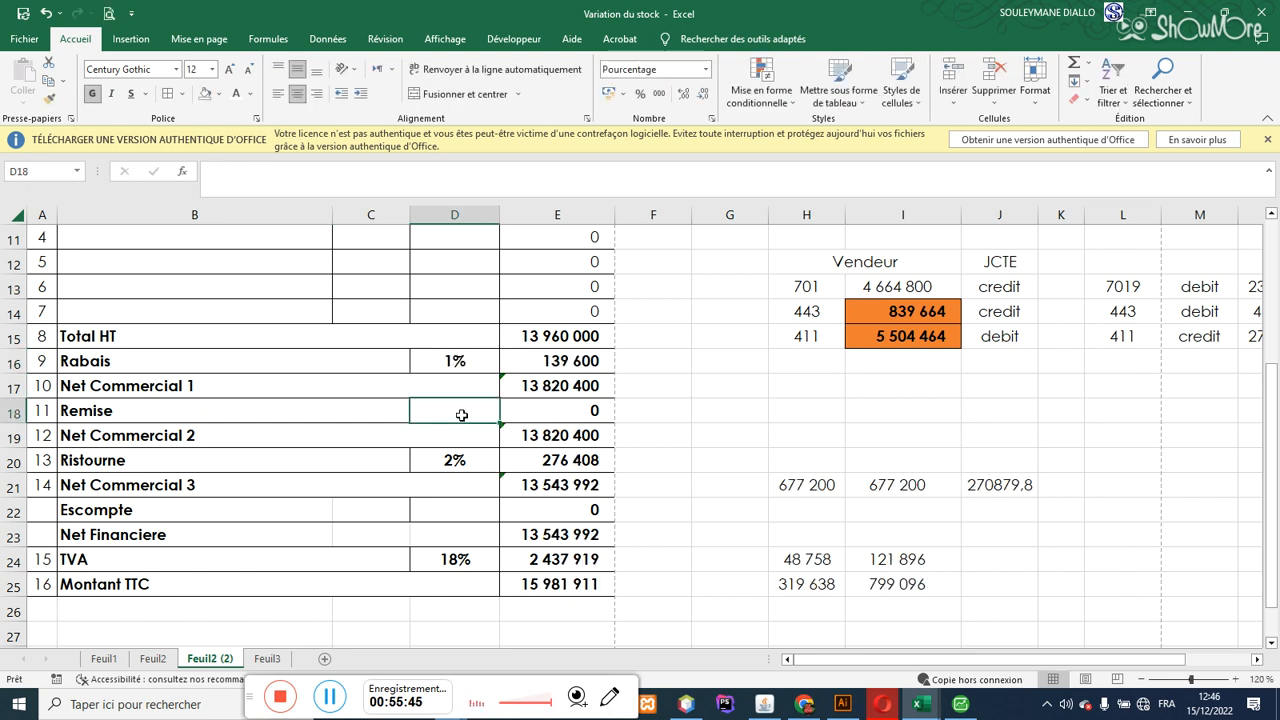
pyautogui.write('5')
pyautogui.click(472, 466)
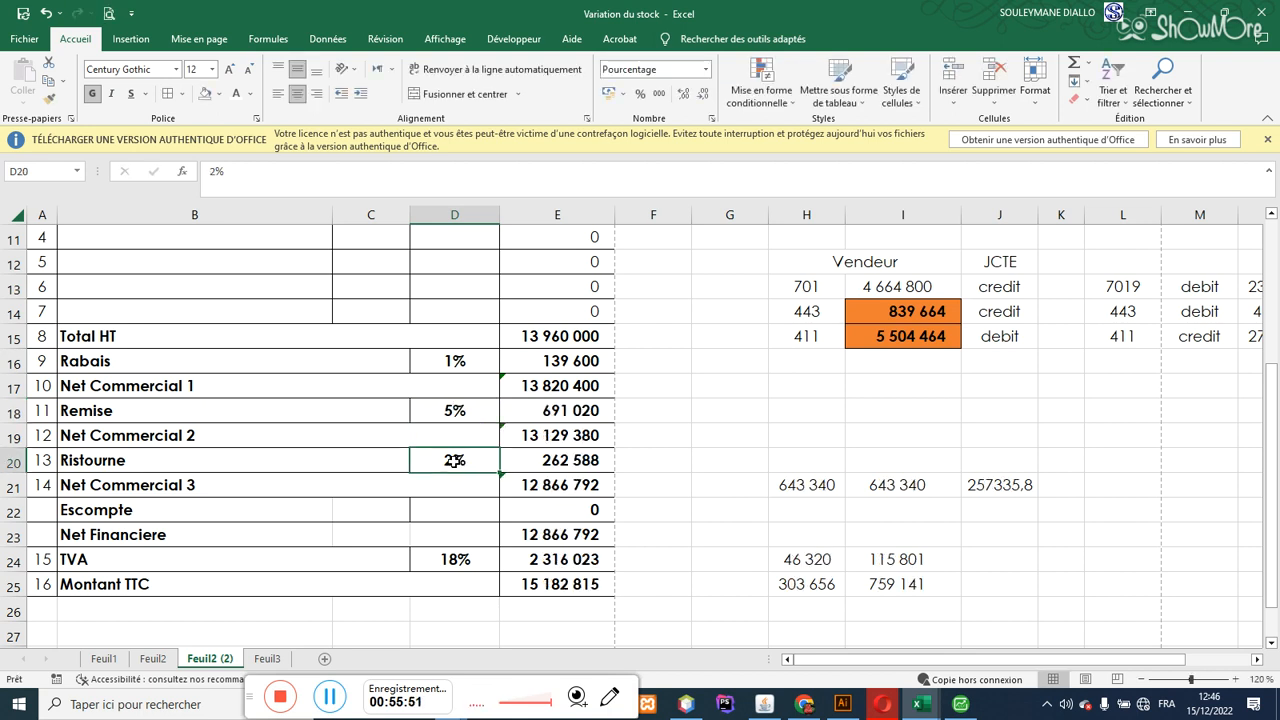
pyautogui.write('3')
pyautogui.press('Return')
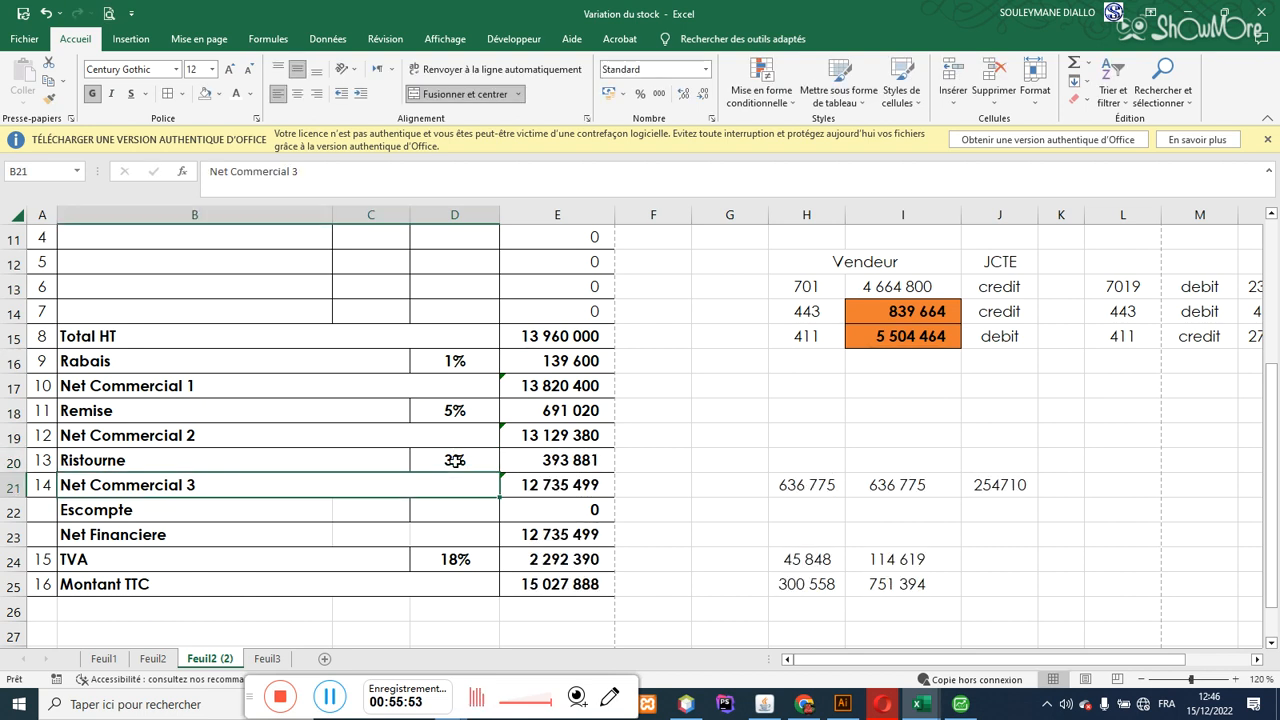
pyautogui.moveTo(1276, 527); pyautogui.dragTo(1276, 517)
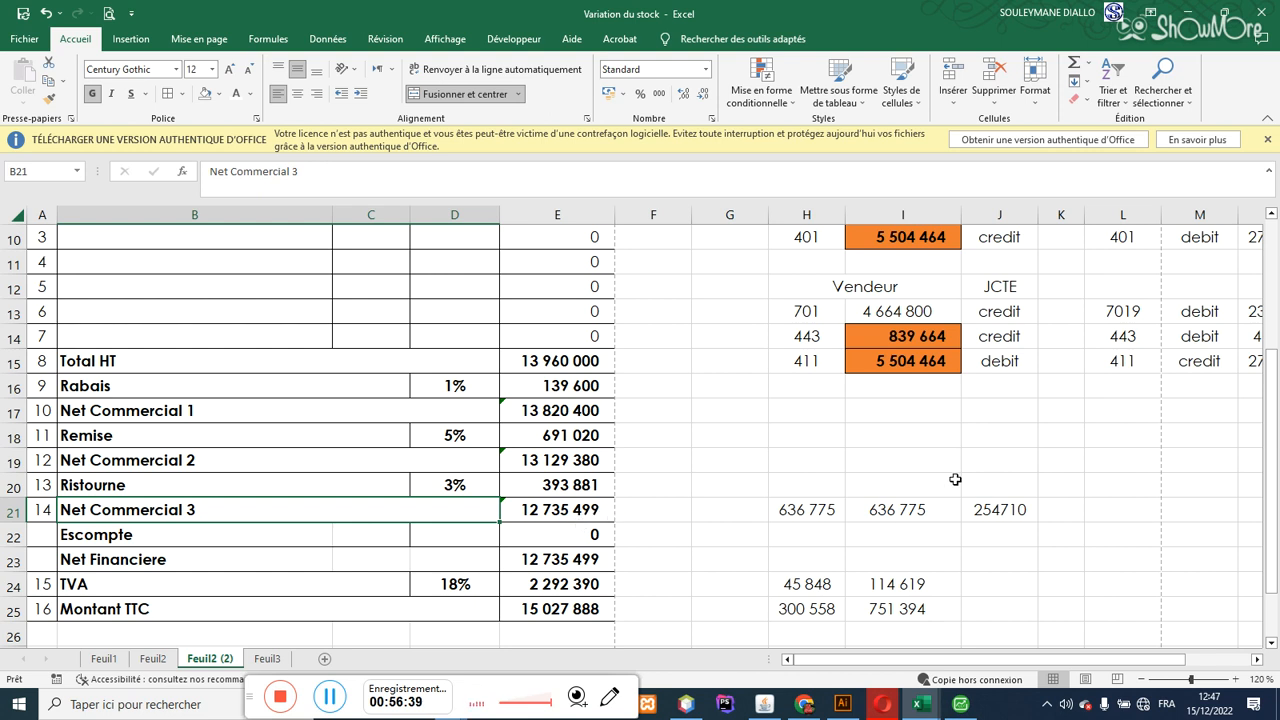
# Step: Set the Escompte rate in D22 to 2%
pyautogui.moveTo(1275, 410); pyautogui.dragTo(1275, 454)
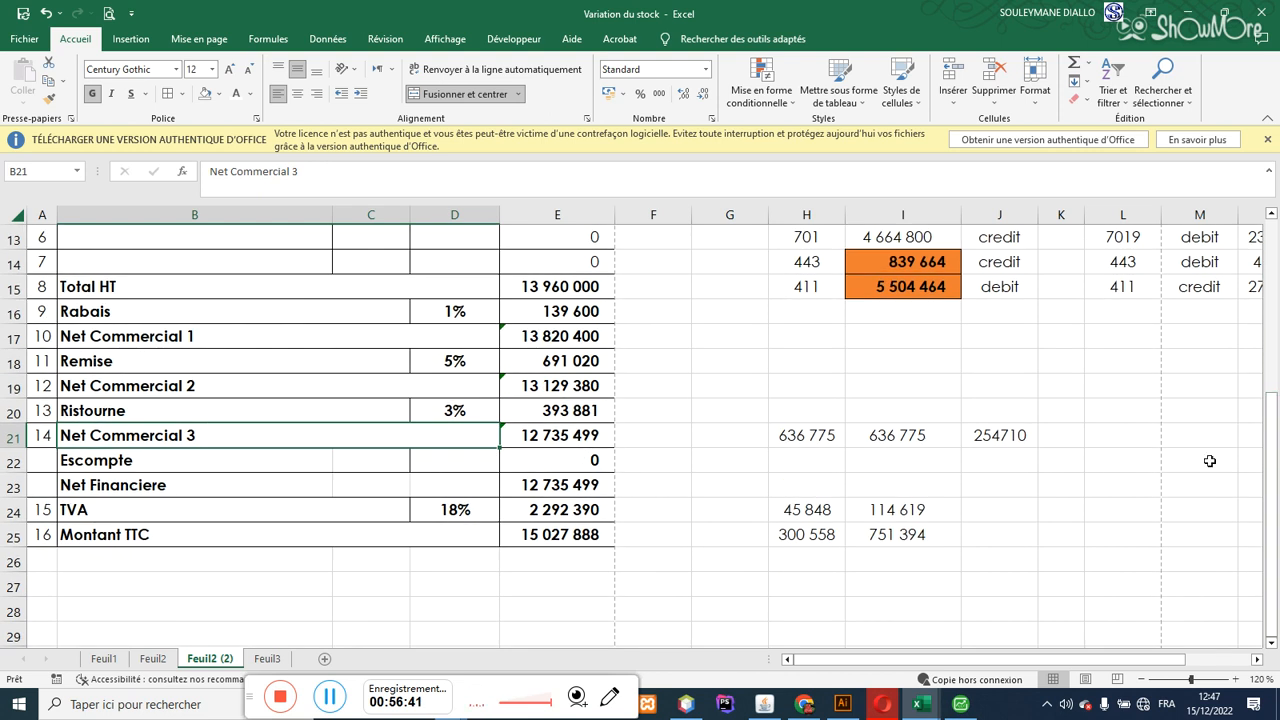
pyautogui.click(450, 464)
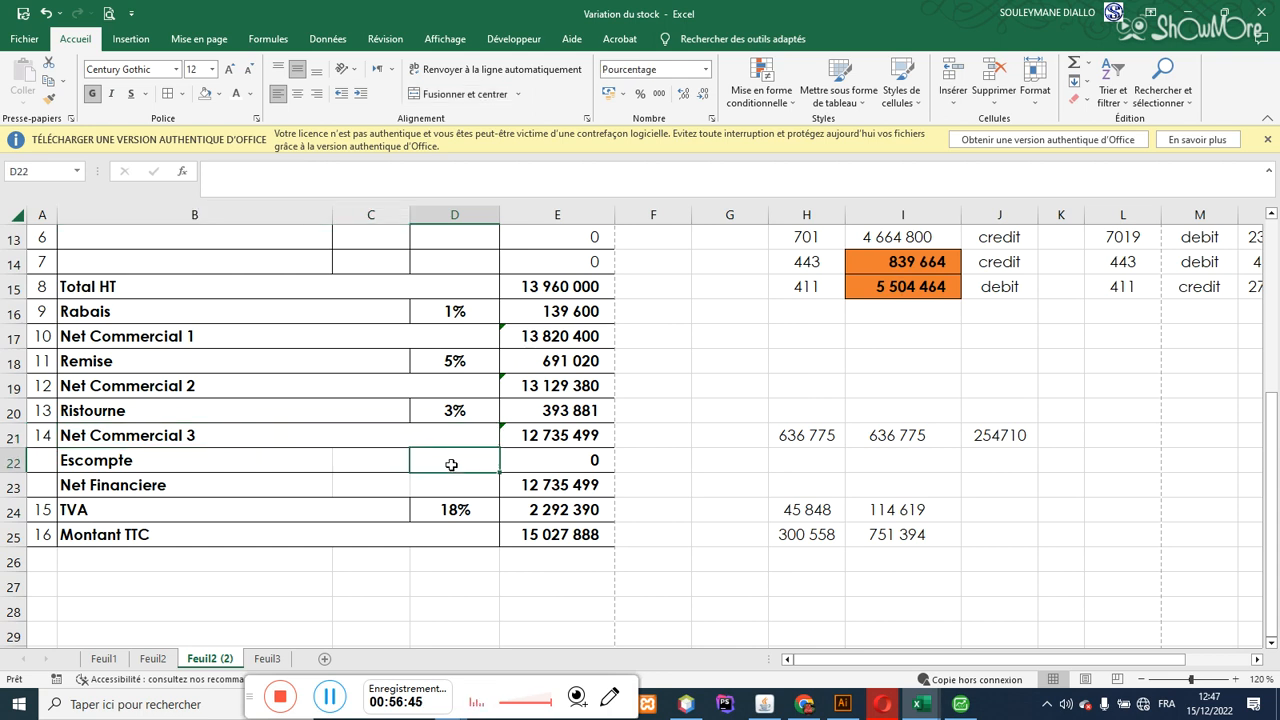
pyautogui.write('2')
pyautogui.click(532, 466)
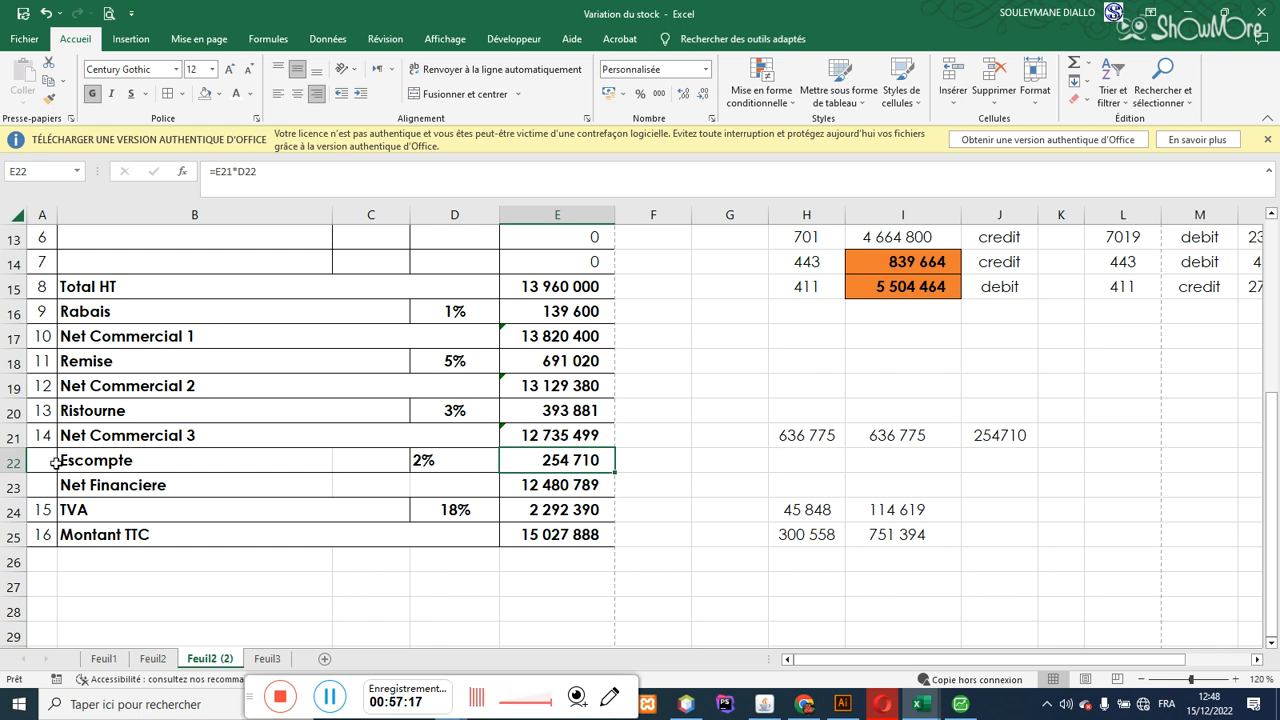
# Step: Fill the invoice rows Net Commercial 3, Escompte, TVA and Montant TTC with light blue, A21:E22 and A24:E25
pyautogui.moveTo(45, 462); pyautogui.dragTo(530, 460)
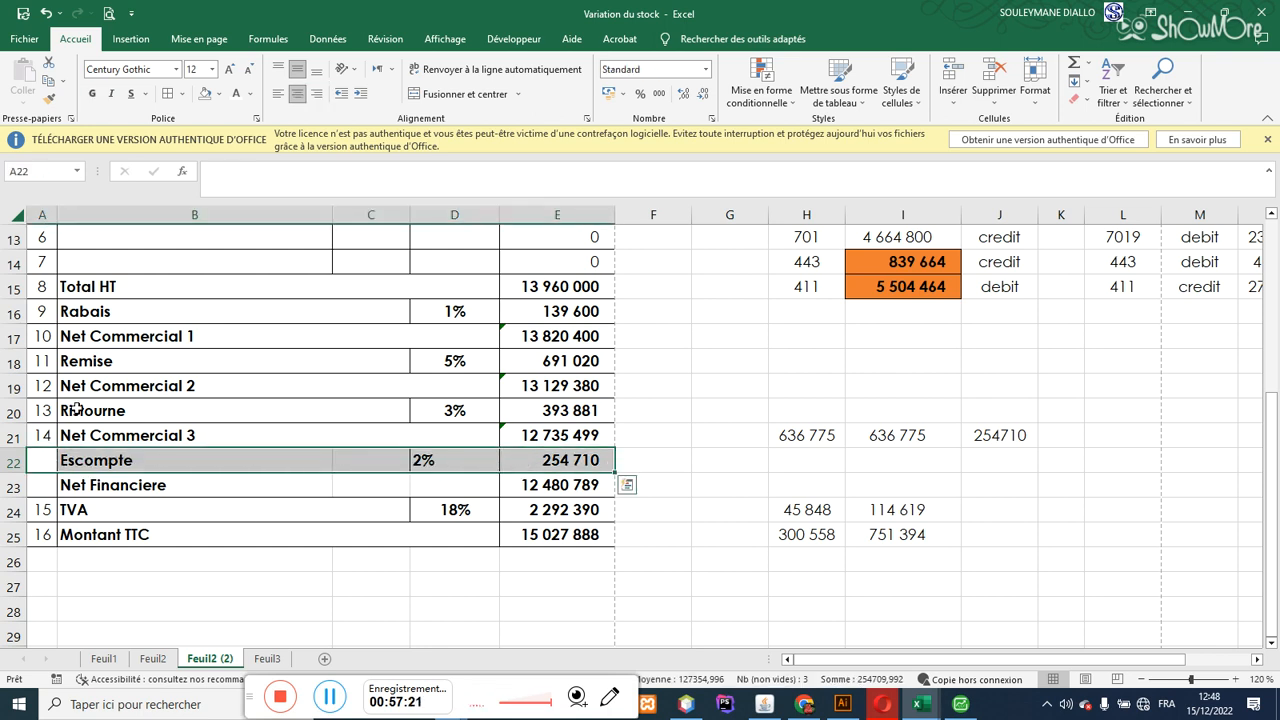
pyautogui.click(222, 93)
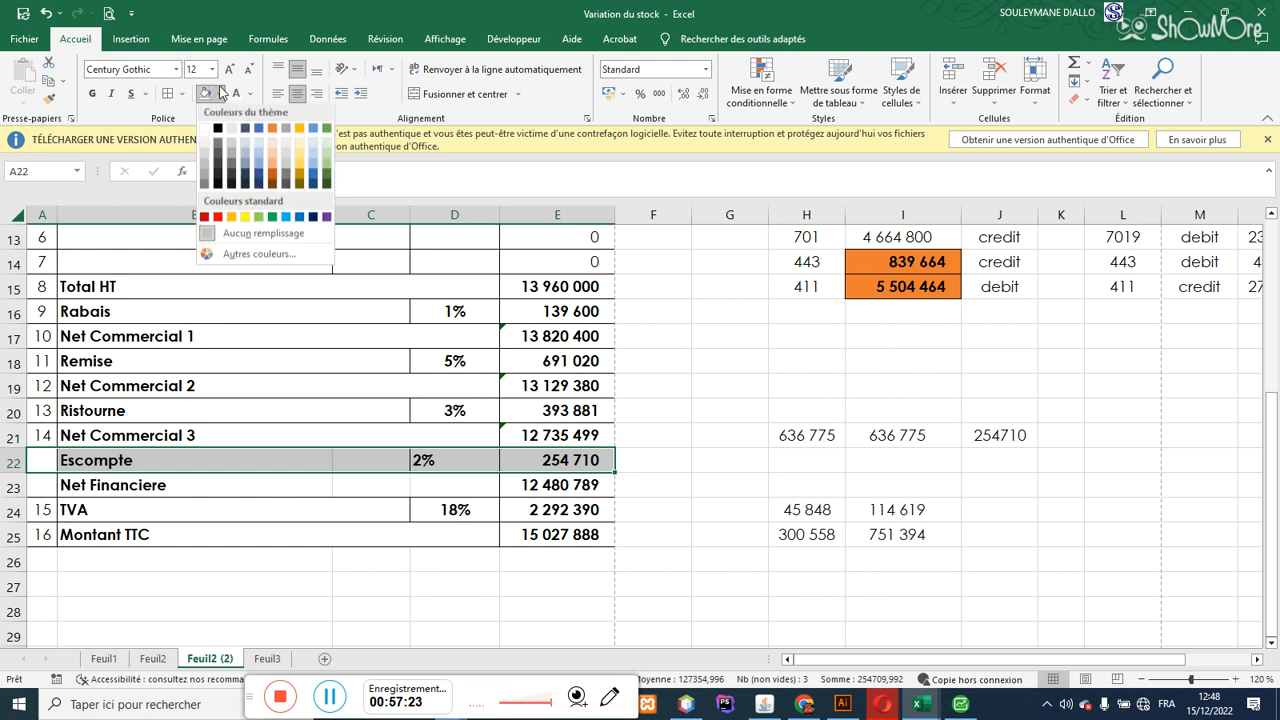
pyautogui.click(260, 164)
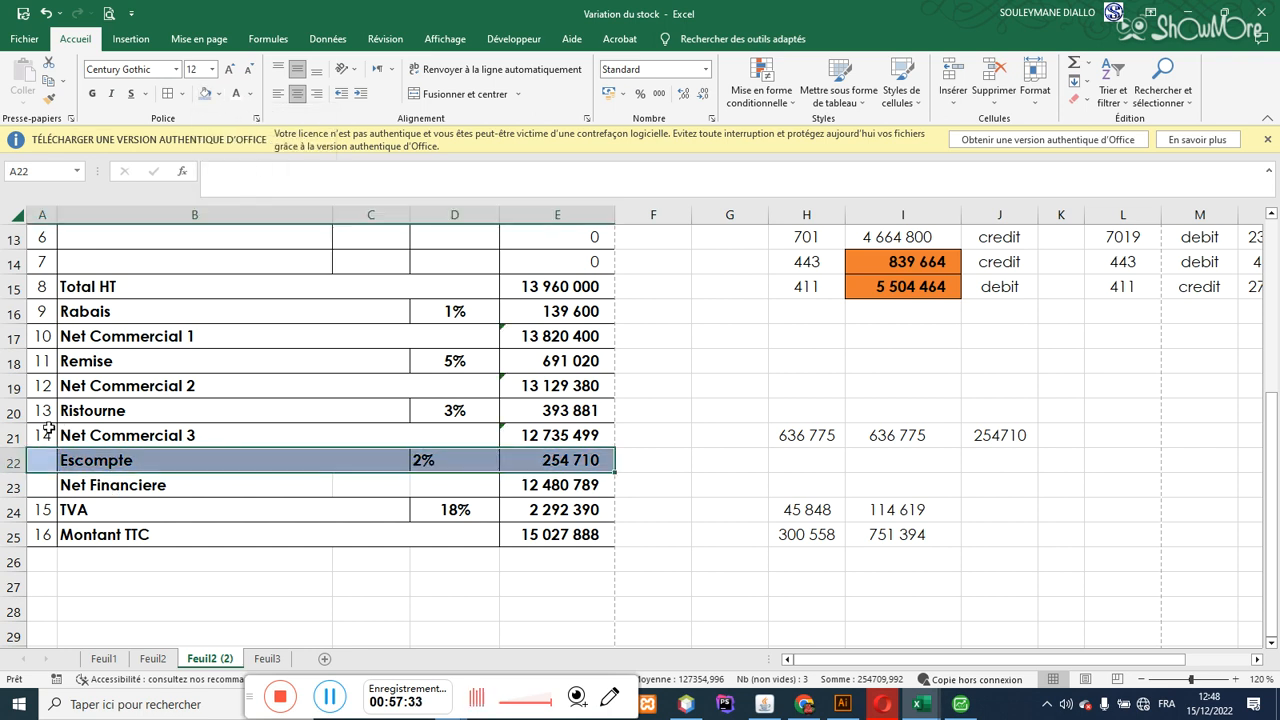
pyautogui.moveTo(33, 435); pyautogui.dragTo(544, 441)
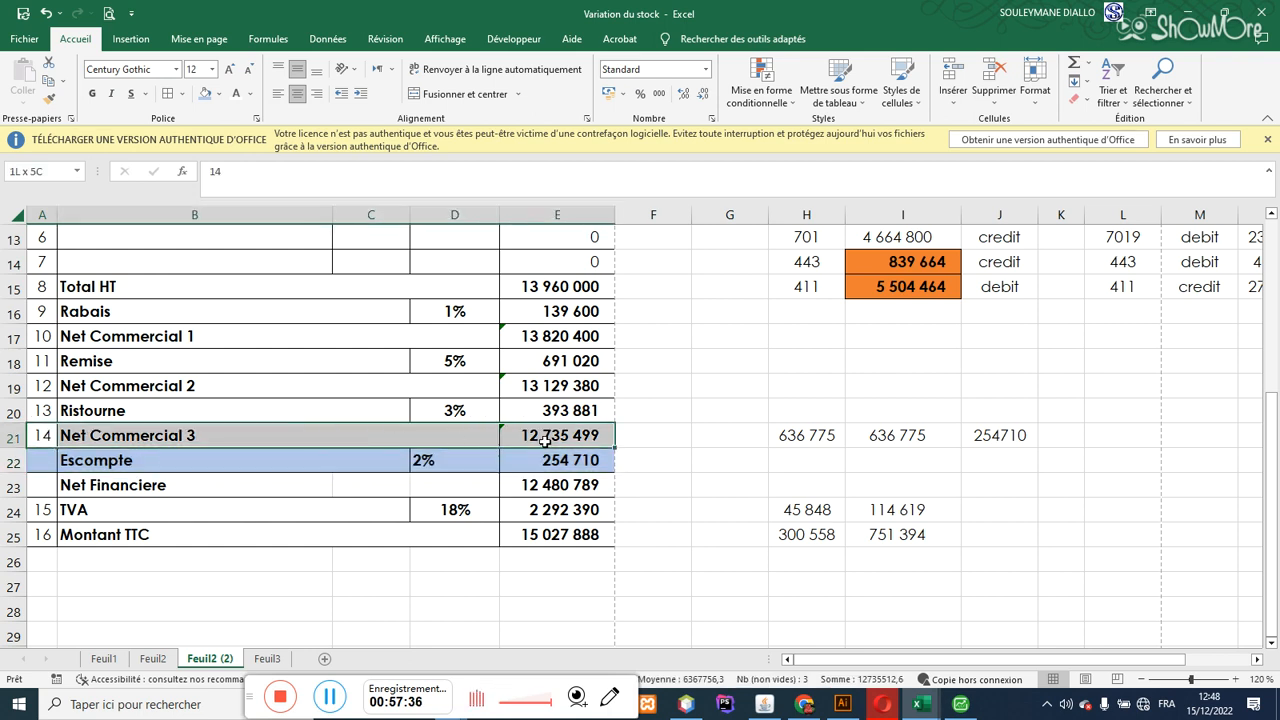
pyautogui.click(205, 93)
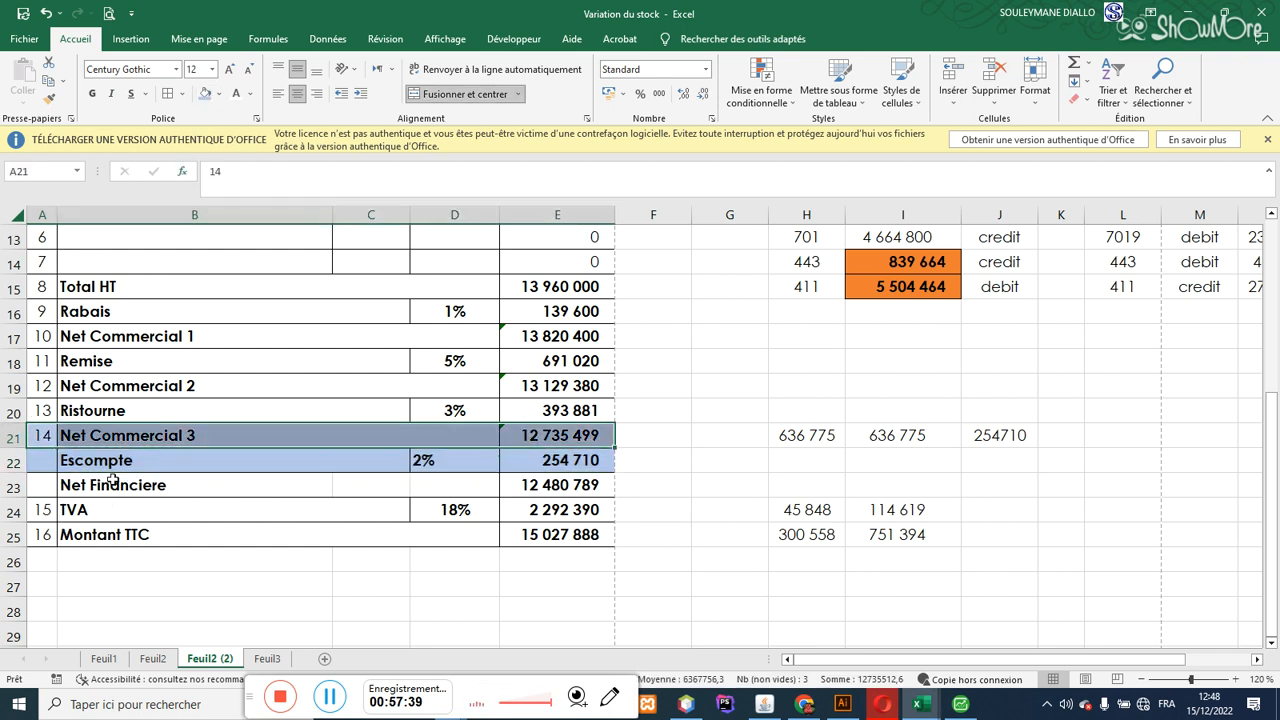
pyautogui.moveTo(47, 514); pyautogui.dragTo(556, 530)
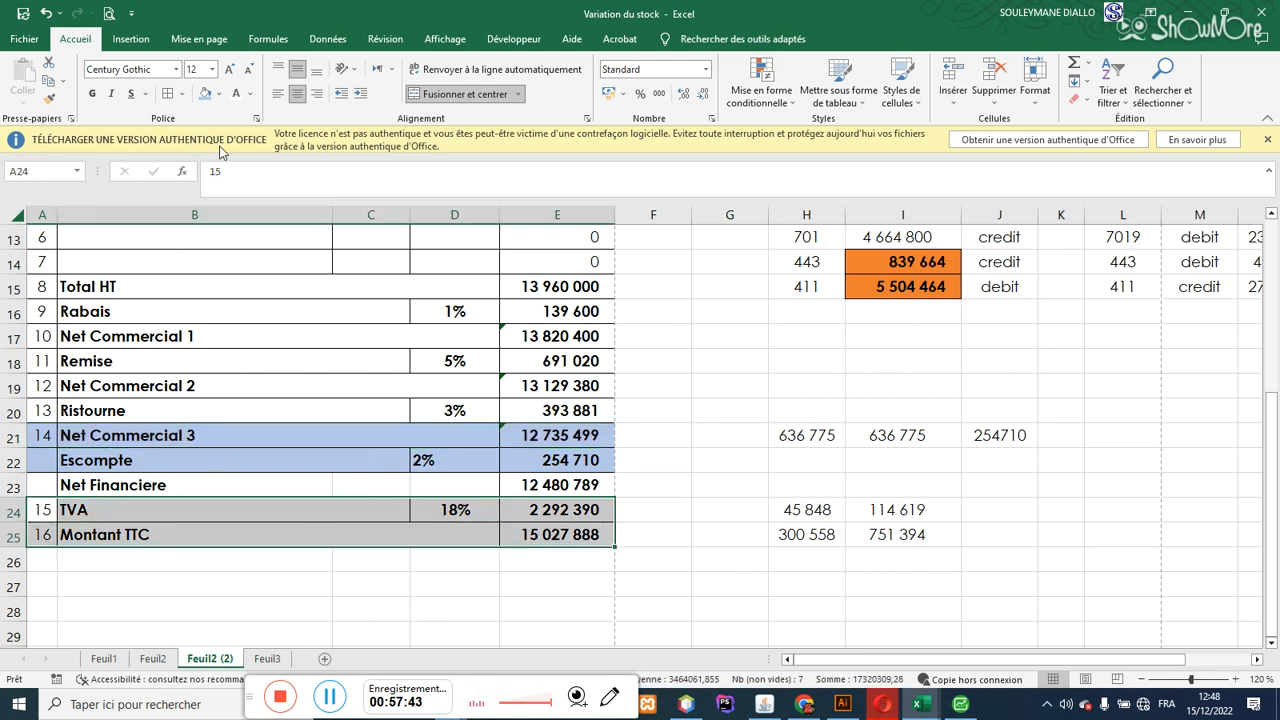
pyautogui.click(205, 93)
pyautogui.click(306, 579)
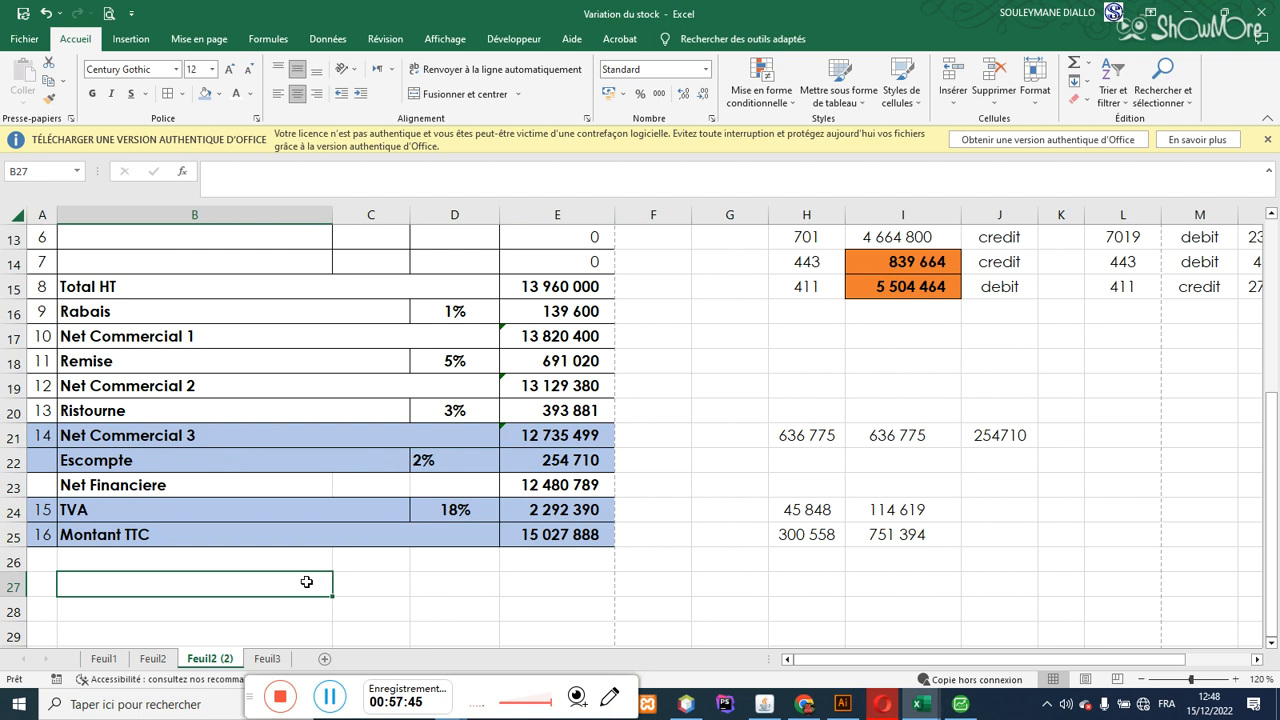
pyautogui.click(190, 437)
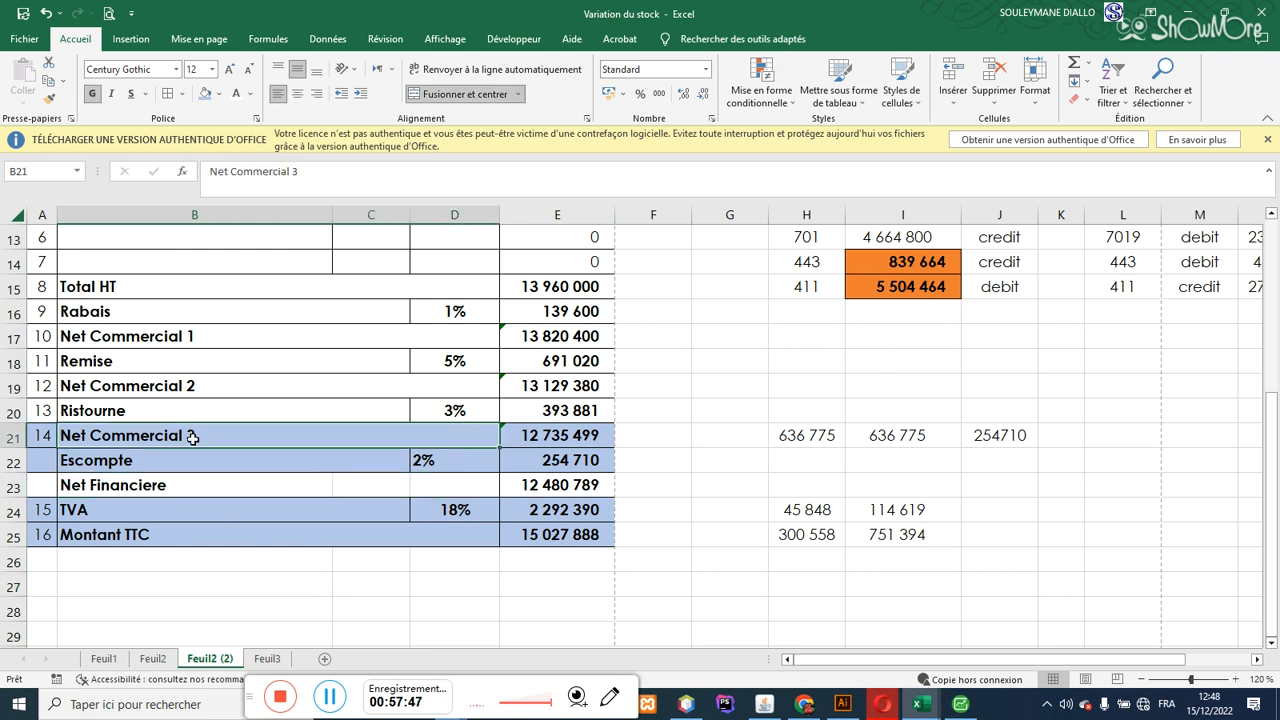
pyautogui.click(188, 461)
pyautogui.click(186, 428)
pyautogui.click(186, 455)
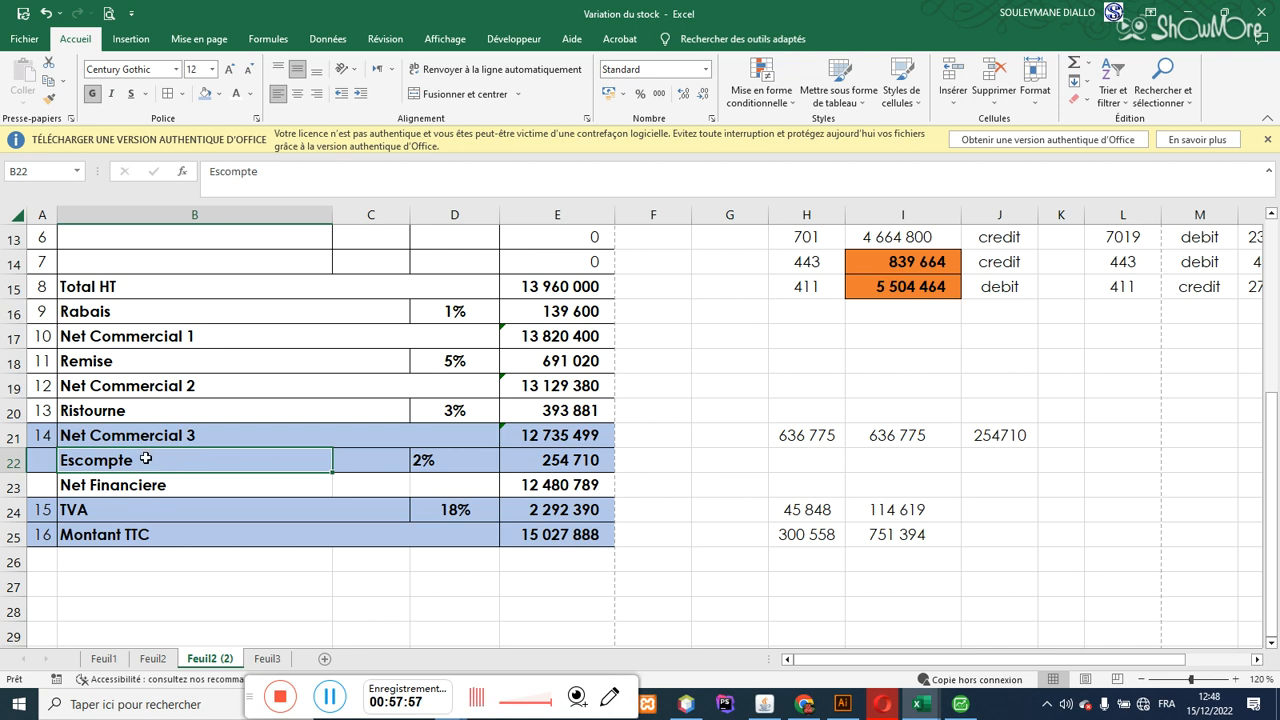
pyautogui.click(441, 465)
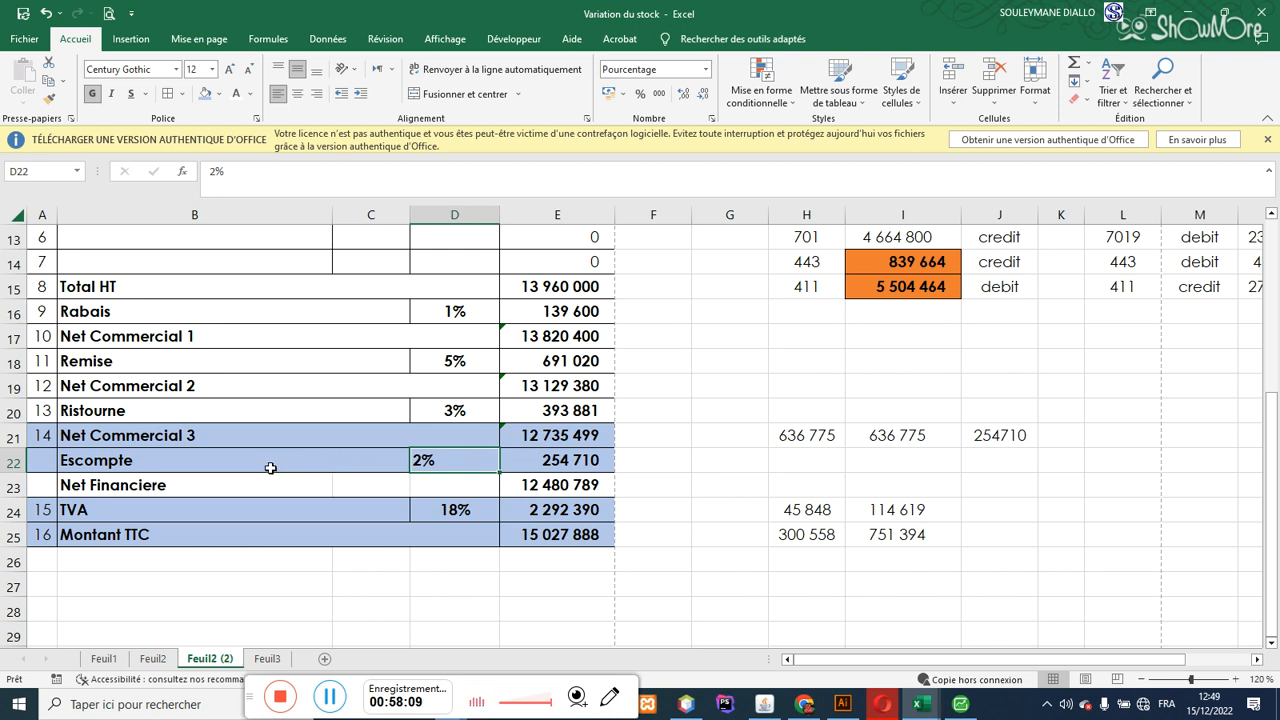
pyautogui.moveTo(171, 312); pyautogui.dragTo(205, 408)
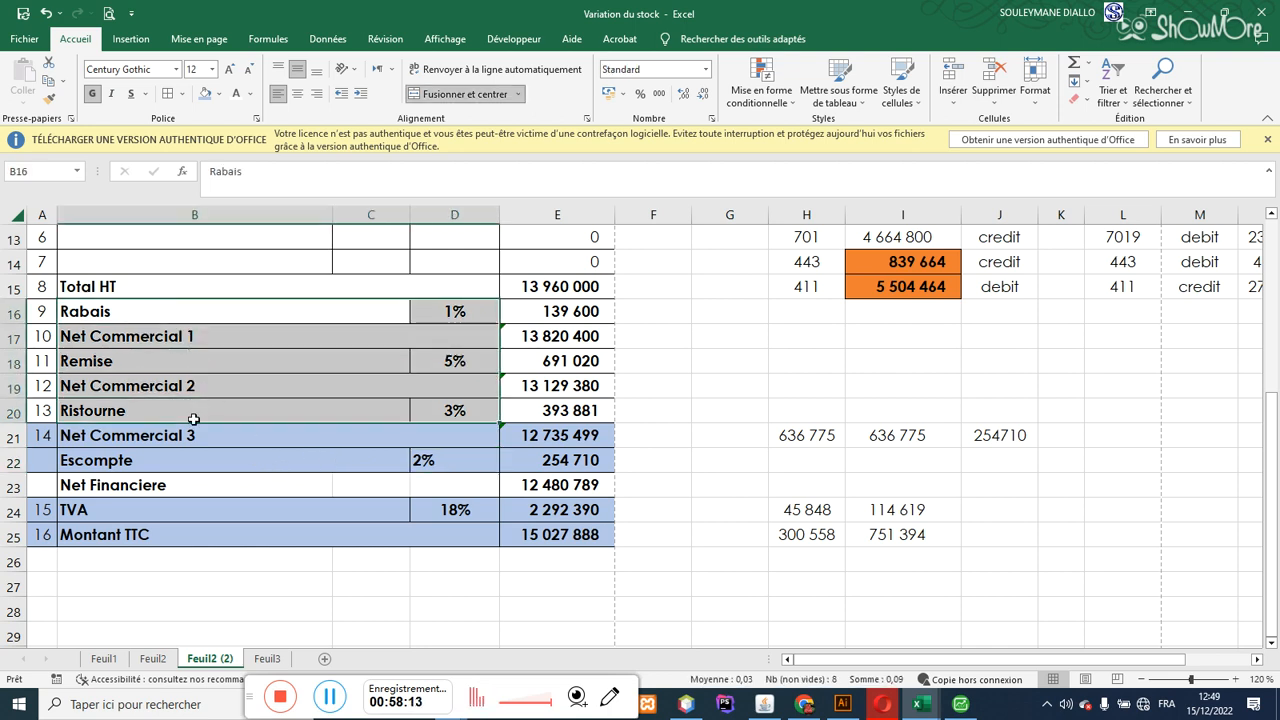
pyautogui.click(174, 460)
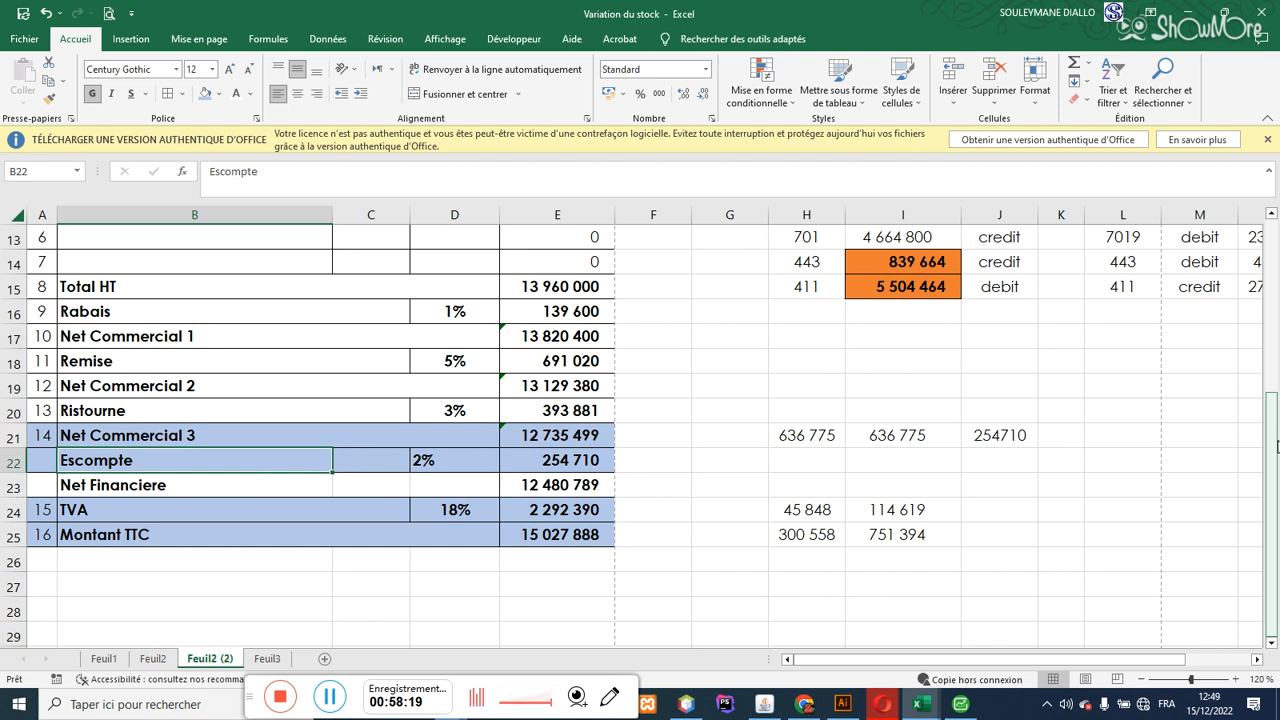
# Step: Clear the amounts of the Achat Facture 1 entry in I8:I10
pyautogui.moveTo(1273, 460); pyautogui.dragTo(1277, 346)
pyautogui.moveTo(905, 329); pyautogui.dragTo(907, 372)
pyautogui.press('Delete')
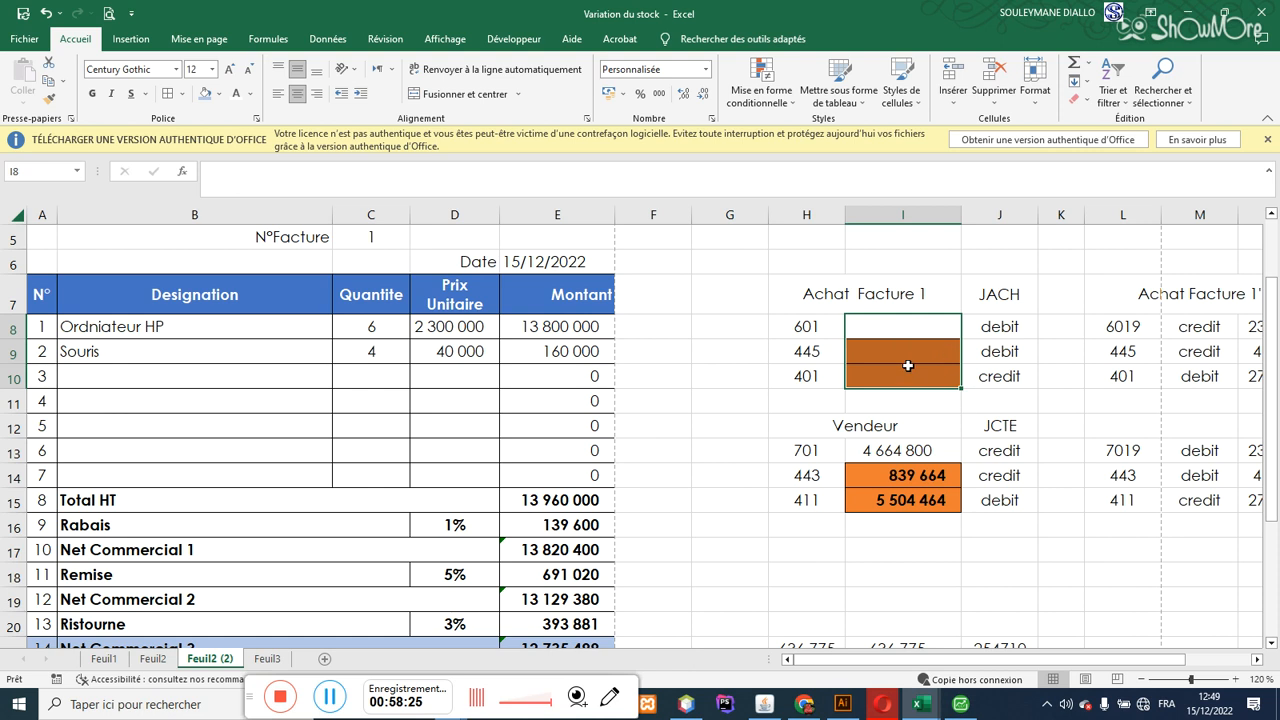
# Step: Insert a blank row at row 11, below the 401 line of the Achat Facture 1 entry
pyautogui.click(810, 382)
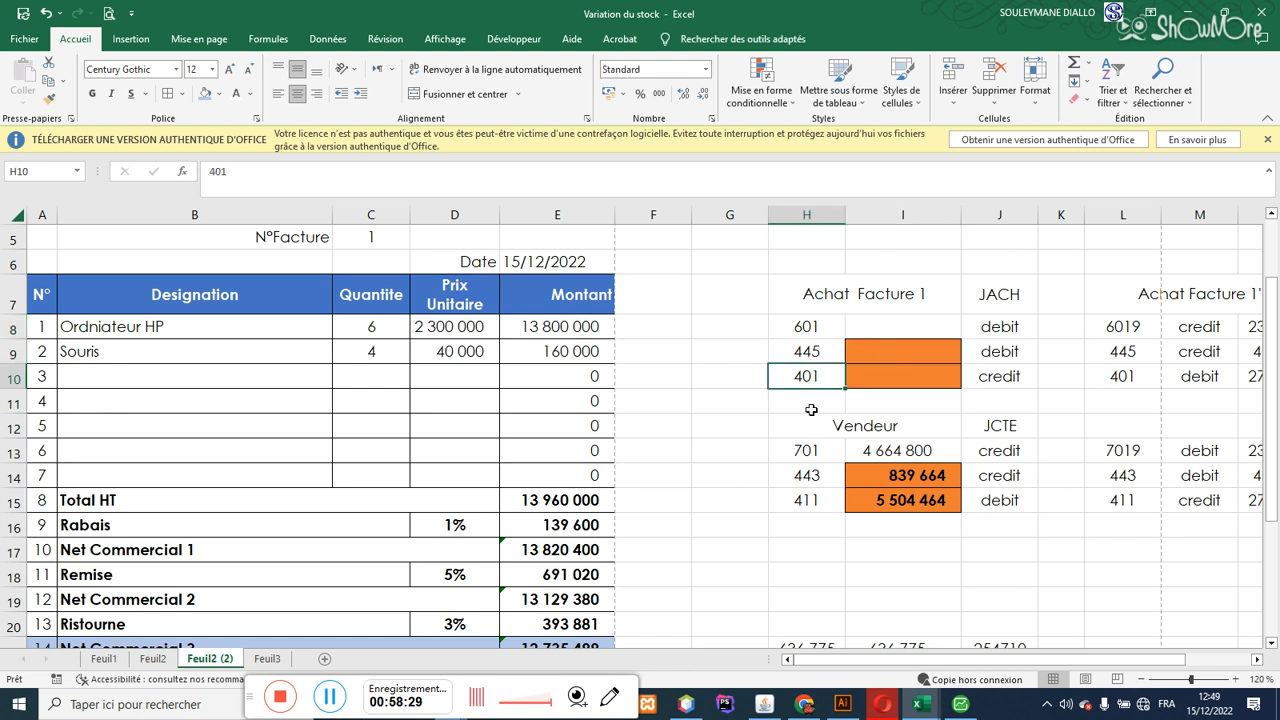
pyautogui.click(817, 402)
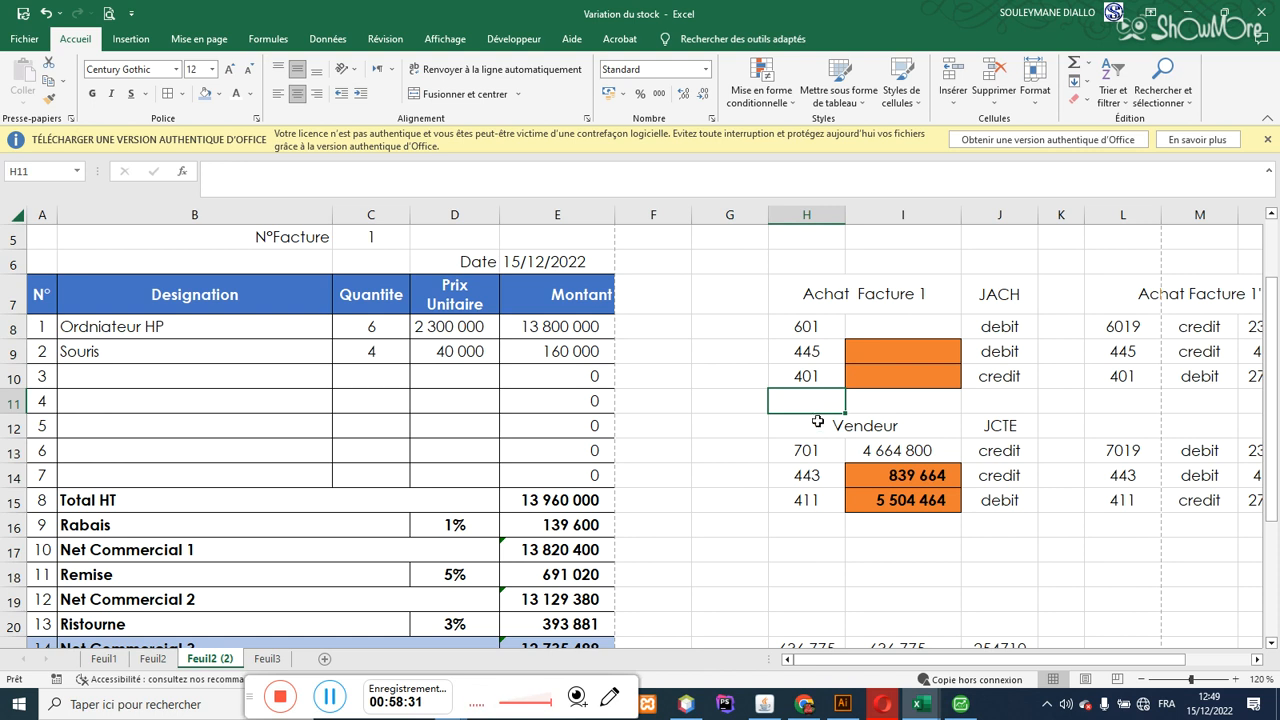
pyautogui.rightClick(4, 406)
pyautogui.click(72, 266)
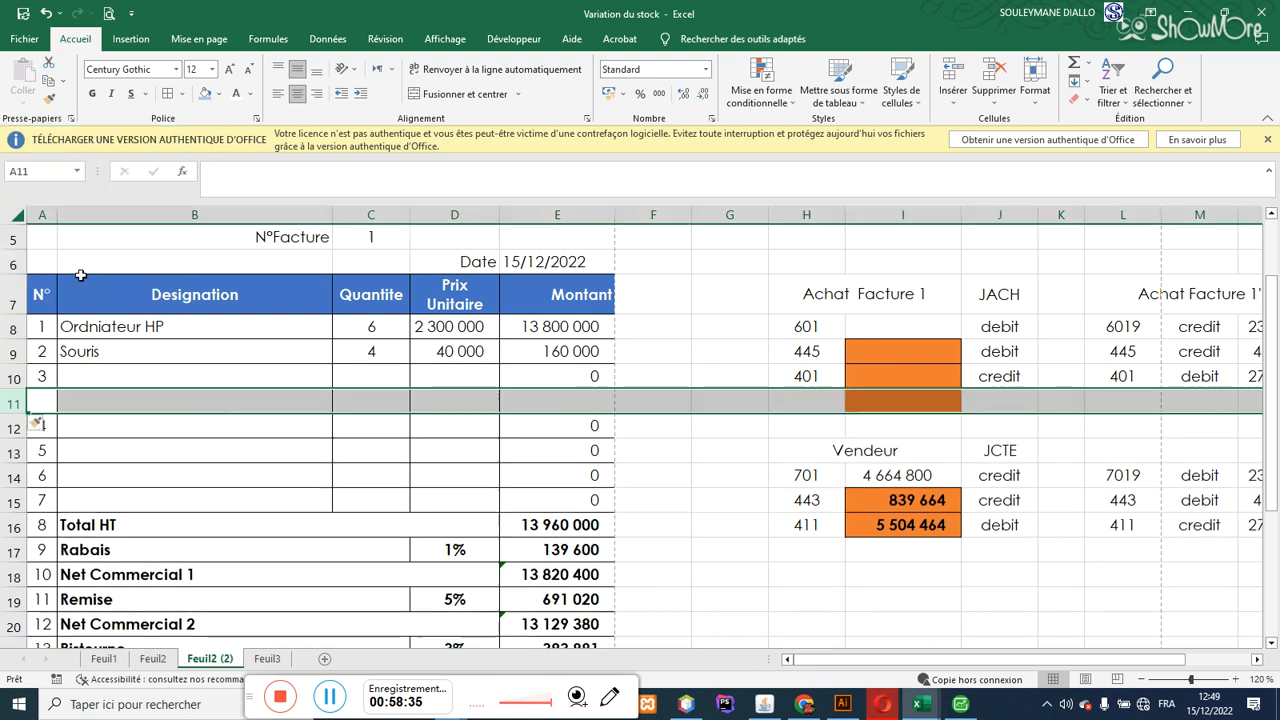
pyautogui.click(873, 403)
pyautogui.click(822, 398)
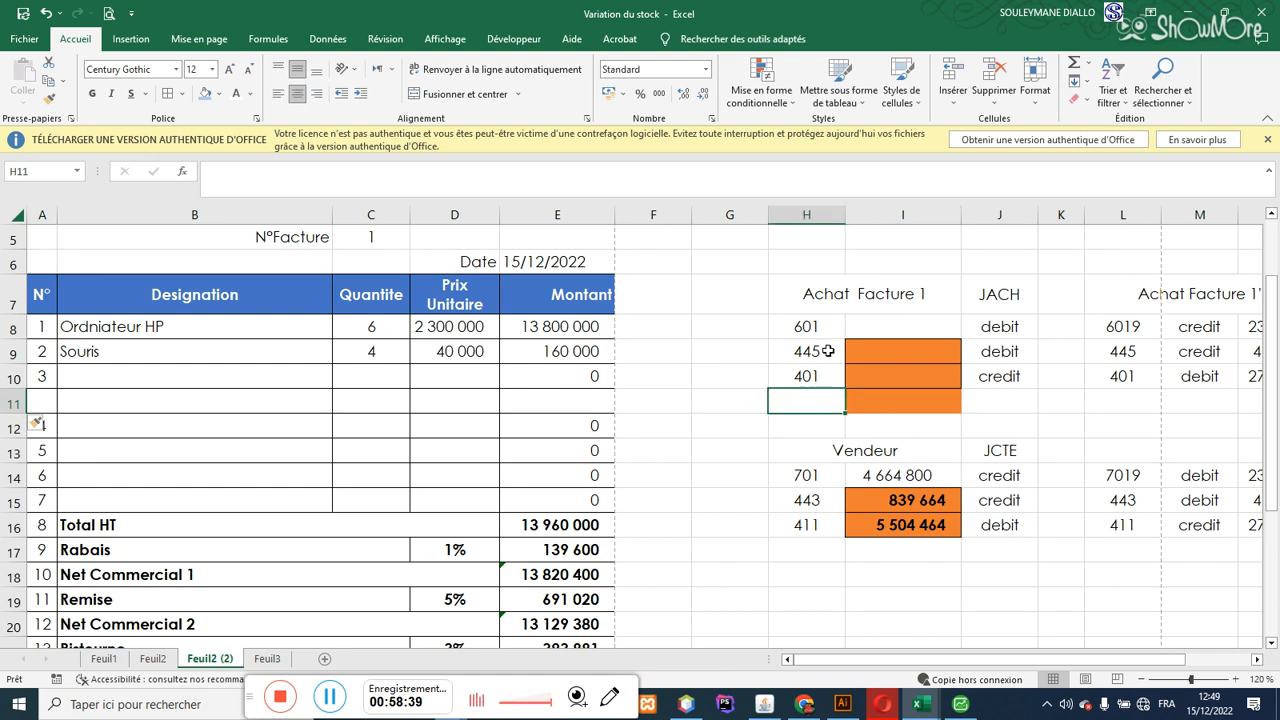
# Step: Clear the remaining Achat Facture 1 entry cells H8:J11 and the contents of columns L to N
pyautogui.click(816, 358)
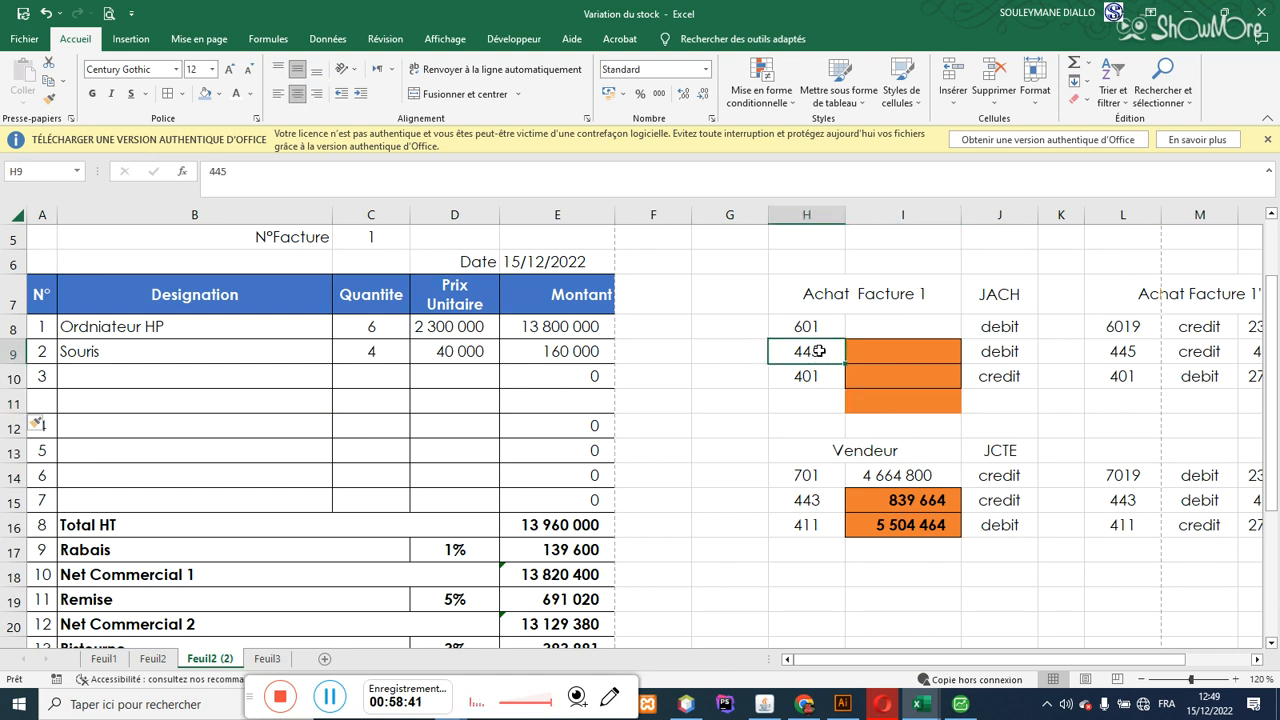
pyautogui.click(822, 328)
pyautogui.moveTo(825, 330); pyautogui.dragTo(983, 388)
pyautogui.press('Delete')
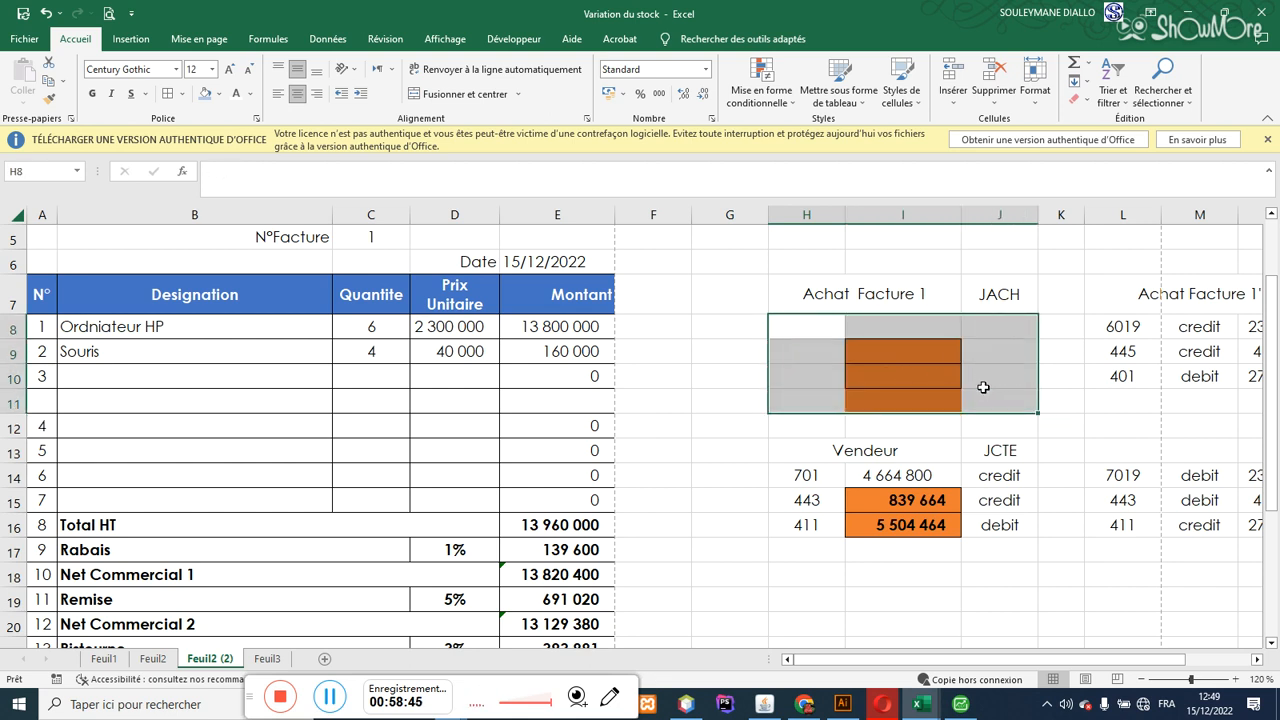
pyautogui.moveTo(1120, 215); pyautogui.dragTo(1273, 385)
pyautogui.press('Delete')
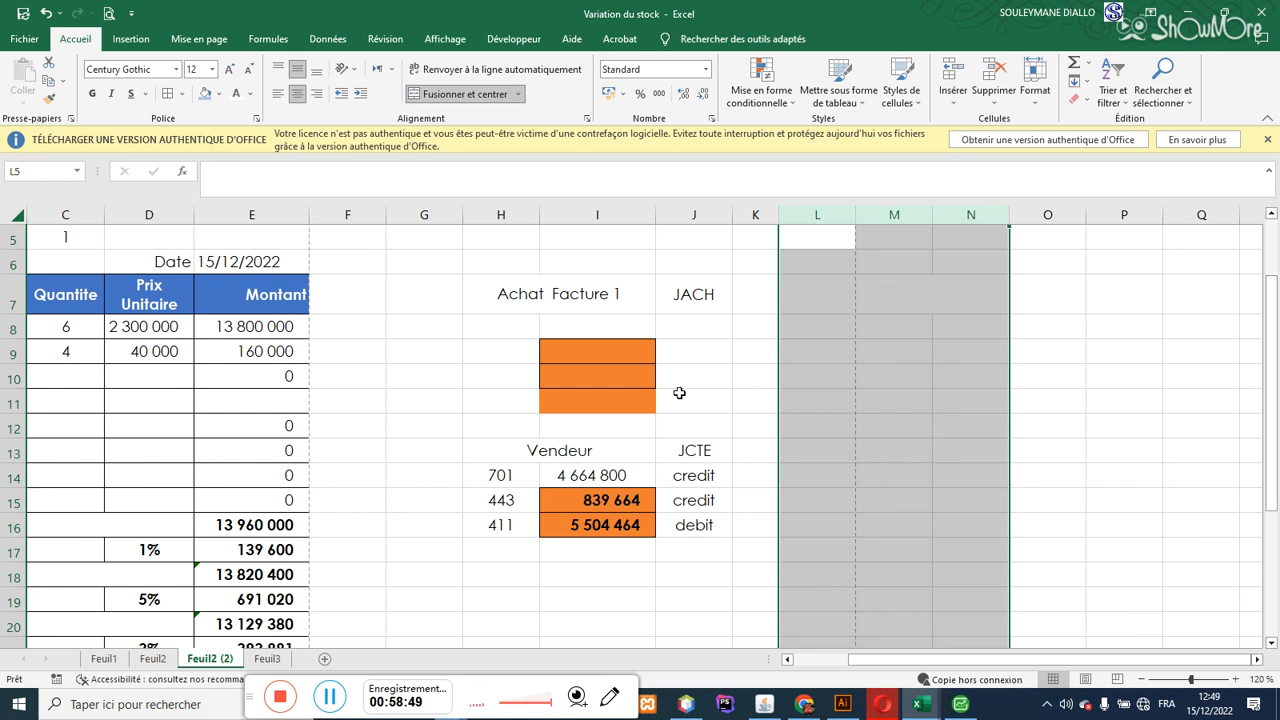
# Step: Remove the fill colour from the journal-entry area H8:K18
pyautogui.moveTo(467, 332); pyautogui.dragTo(762, 563)
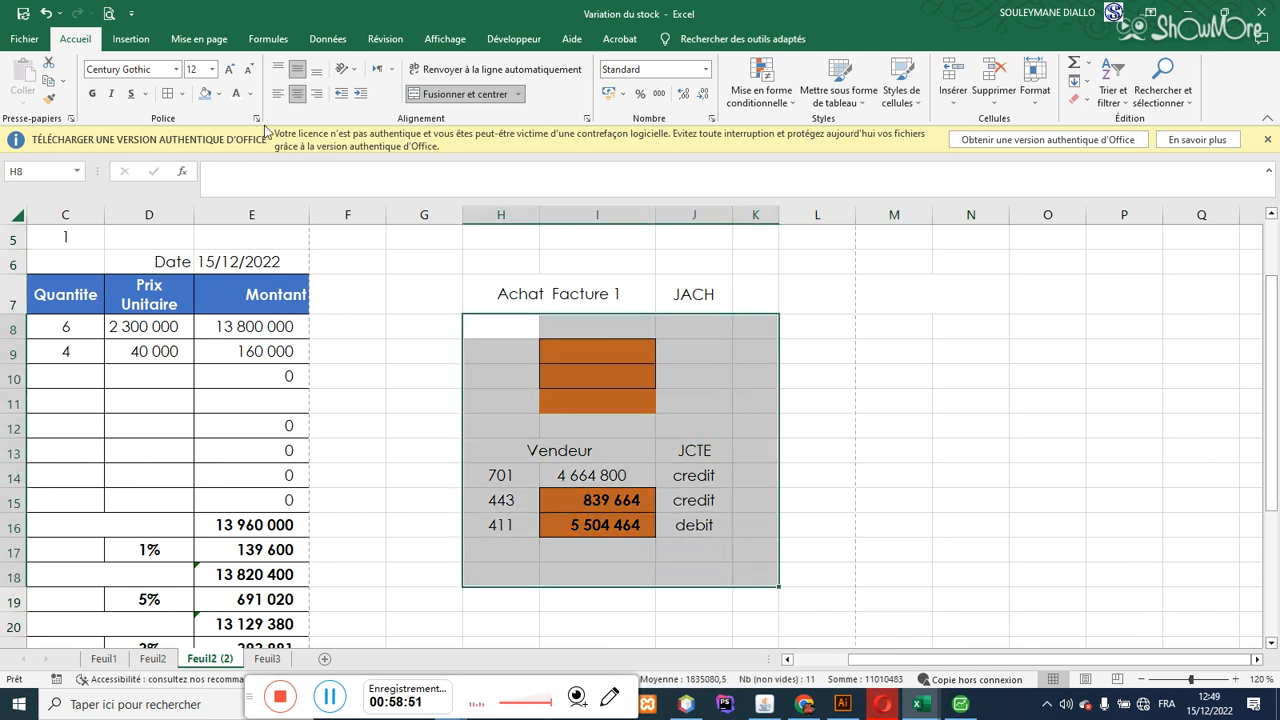
pyautogui.click(219, 97)
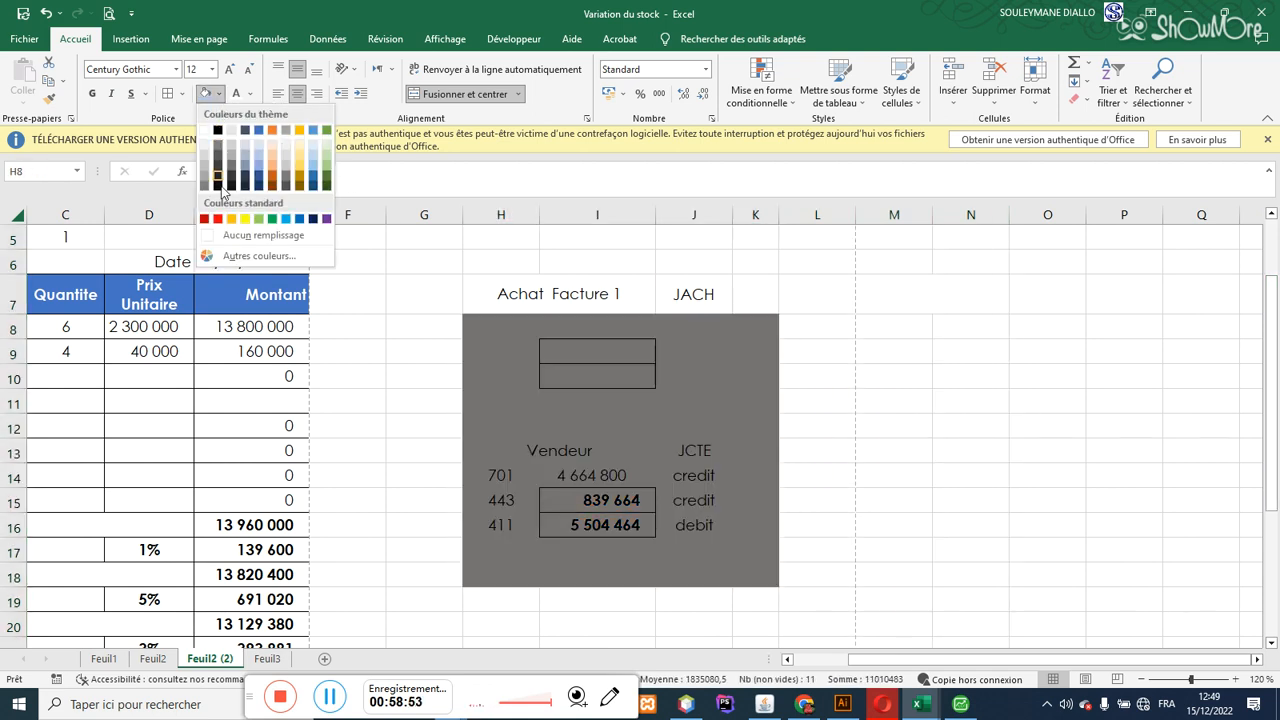
pyautogui.click(240, 235)
pyautogui.click(716, 418)
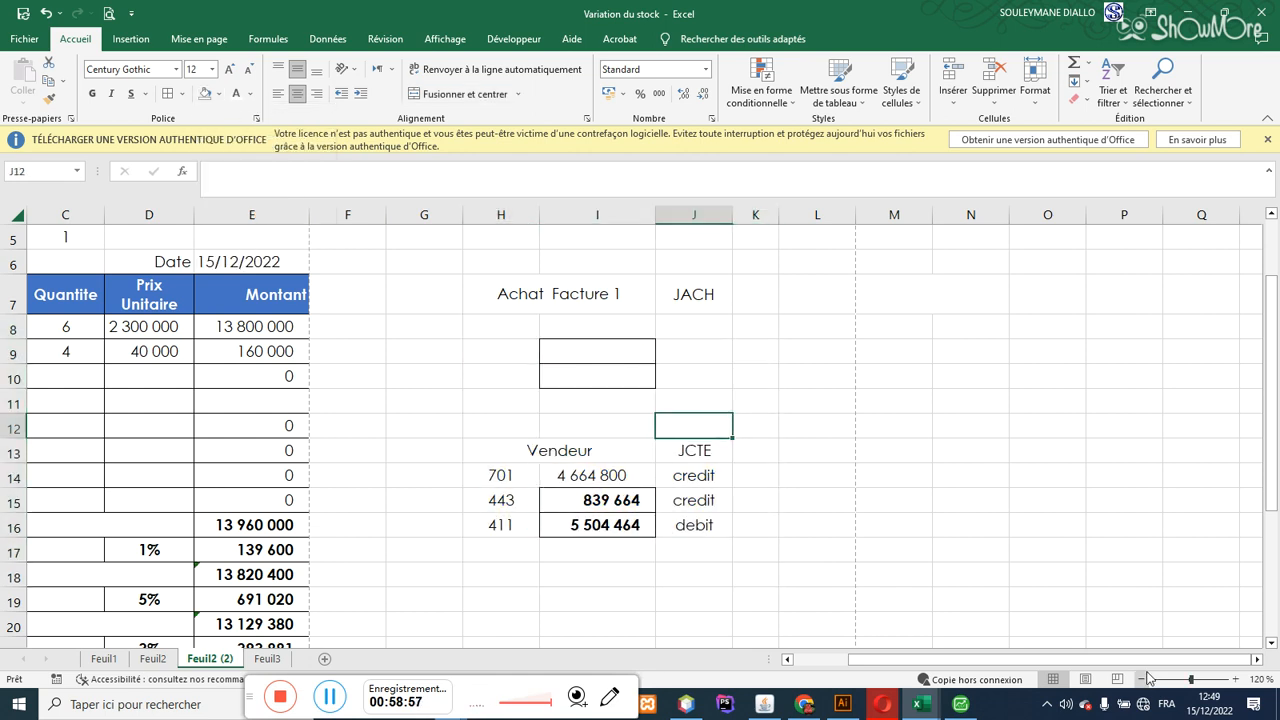
# Step: Enter the account numbers 601/701 in F22 beside the Net Commercial 3 amount
pyautogui.moveTo(1143, 662); pyautogui.dragTo(993, 664)
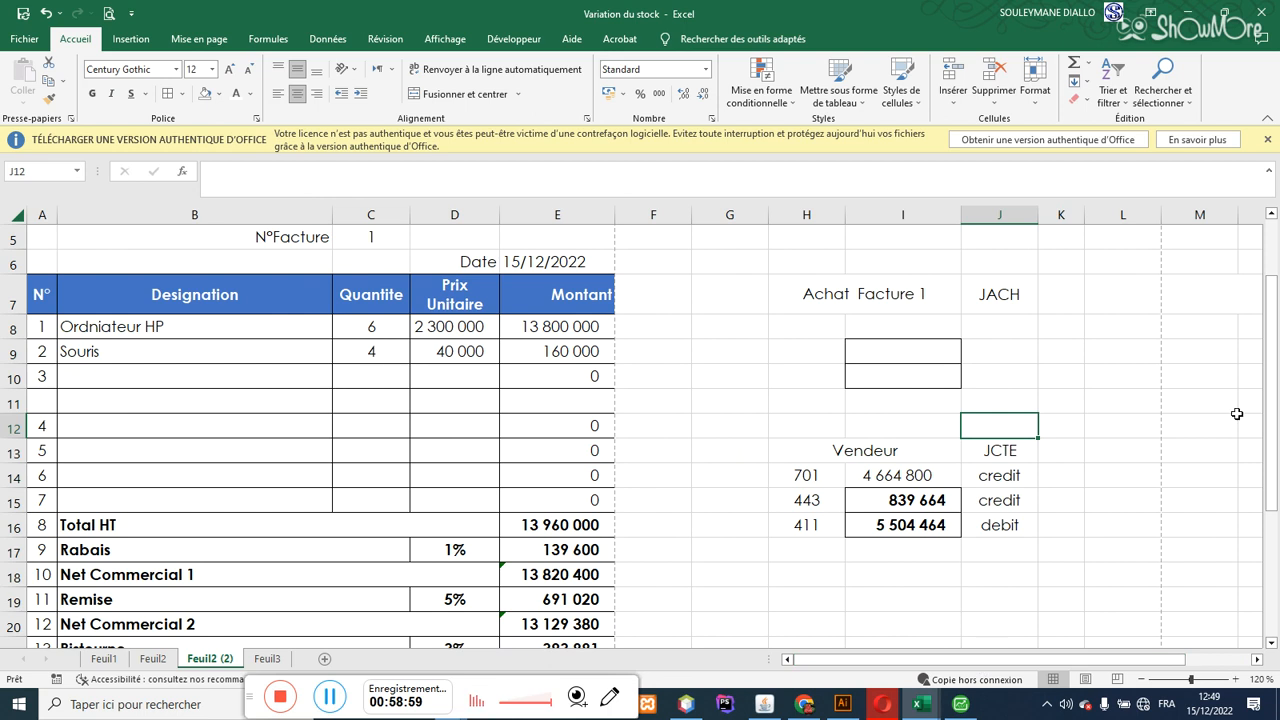
pyautogui.moveTo(1273, 405); pyautogui.dragTo(1277, 476)
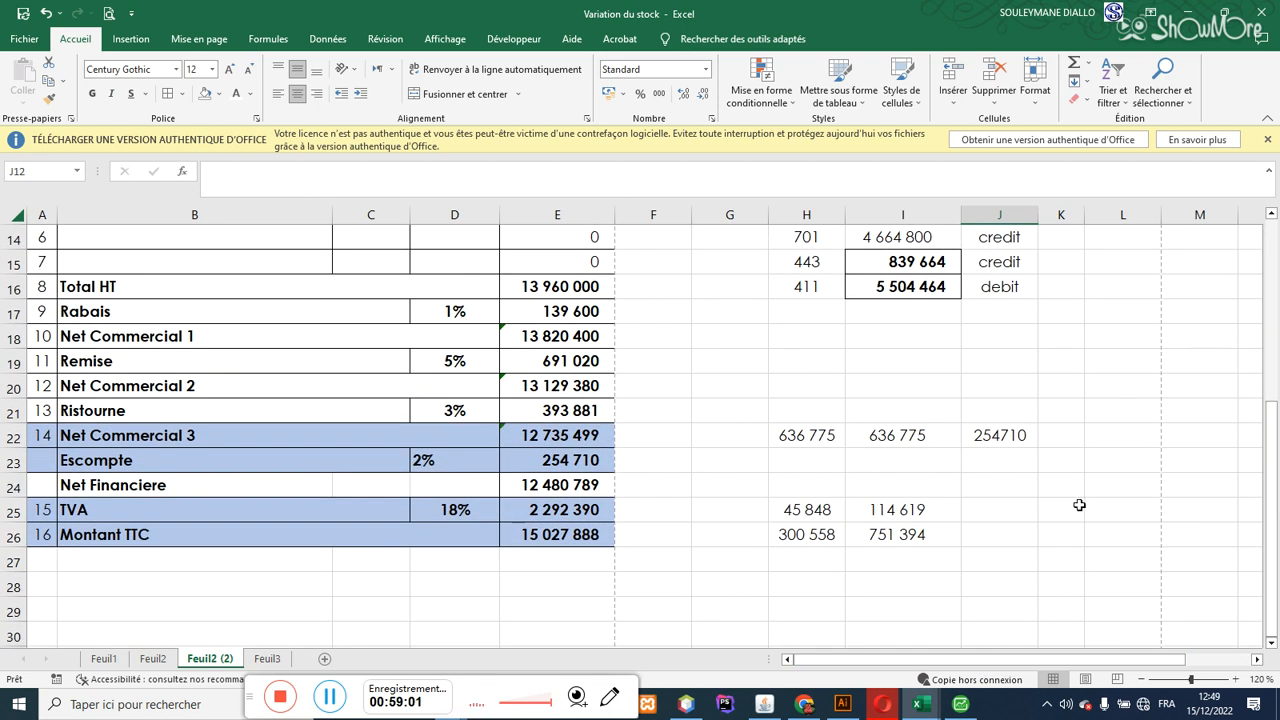
pyautogui.click(127, 438)
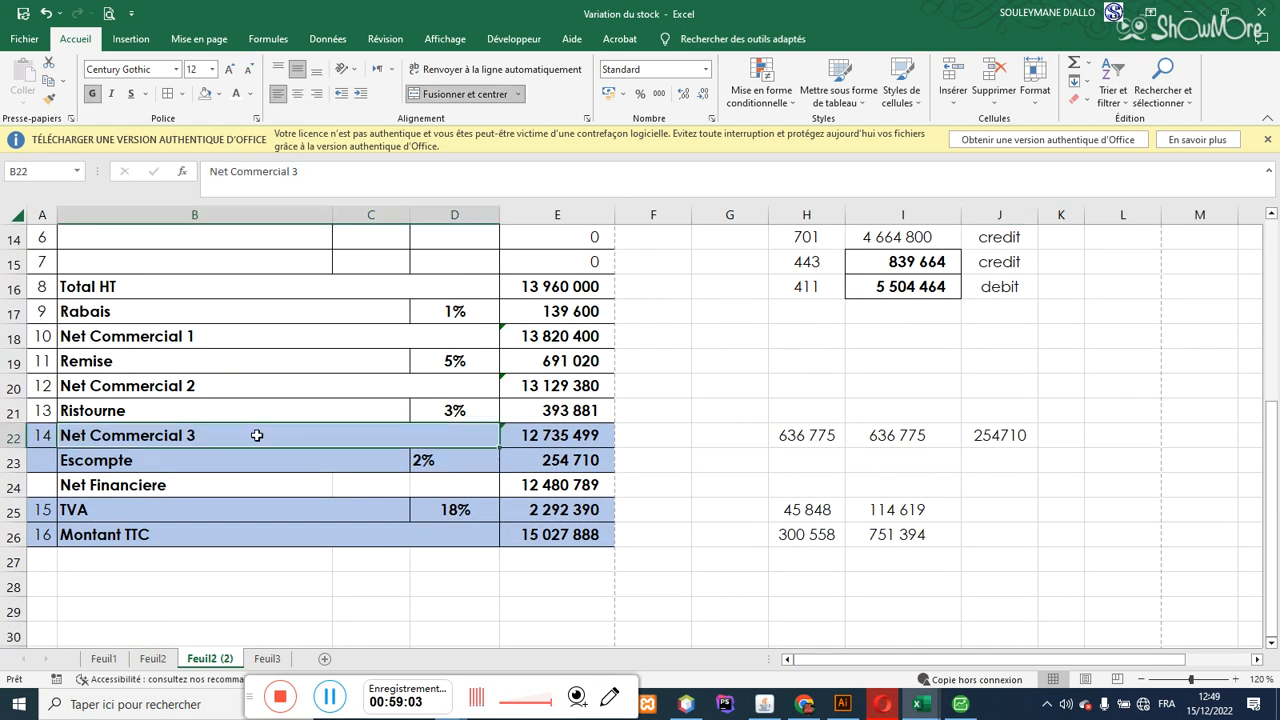
pyautogui.click(657, 440)
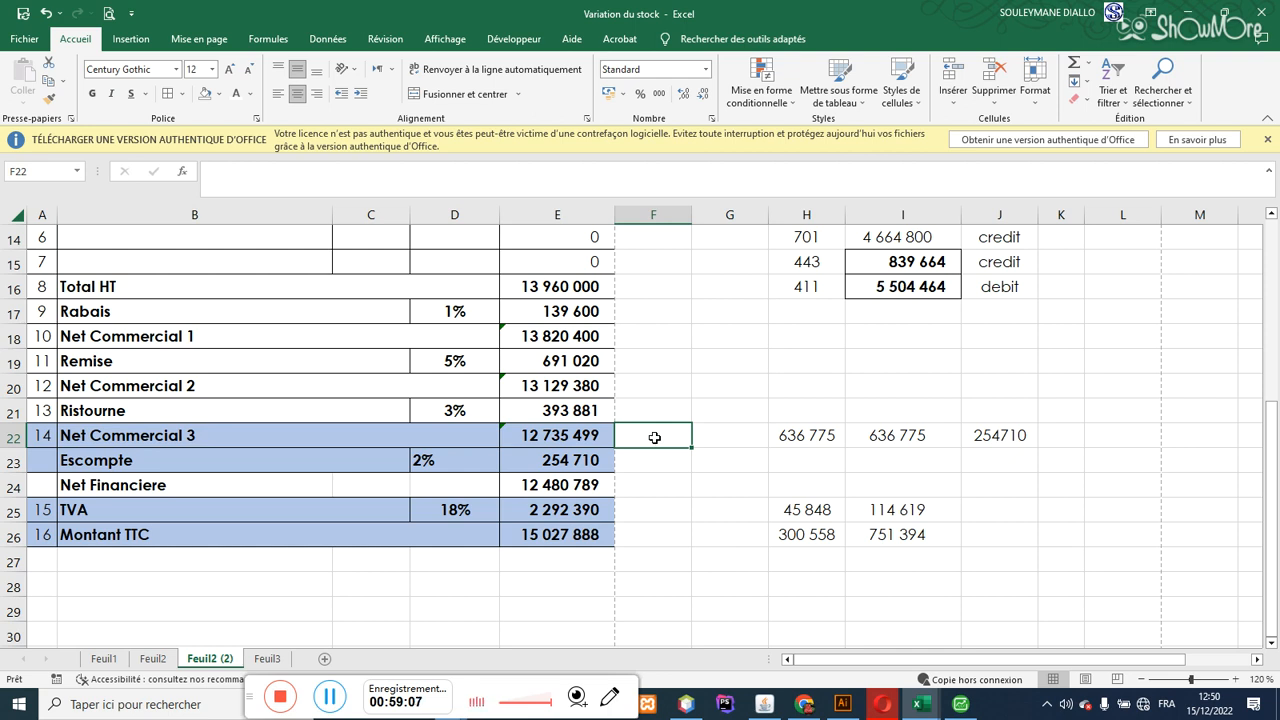
pyautogui.write('601/7')
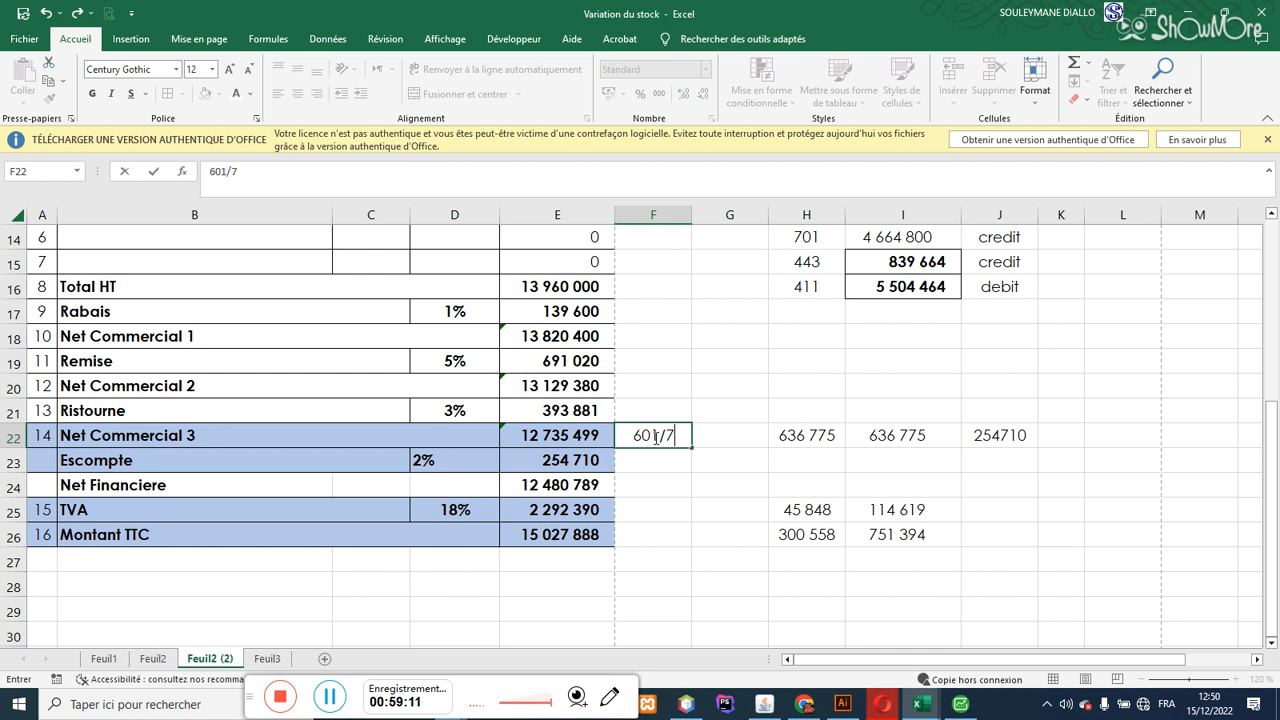
pyautogui.write('01')
# Step: Enter the account numbers 673/773 in F23 beside the Escompte amount
pyautogui.click(647, 463)
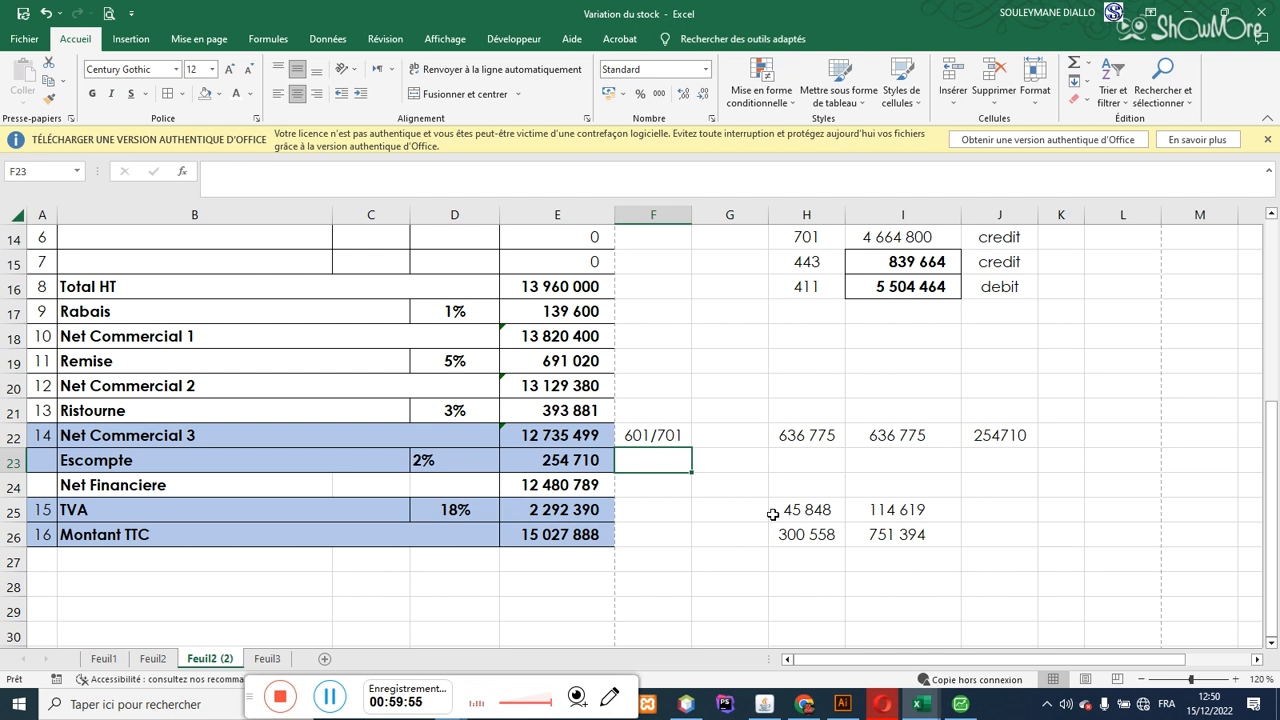
pyautogui.write('7')
pyautogui.press('BackSpace')
pyautogui.write('673')
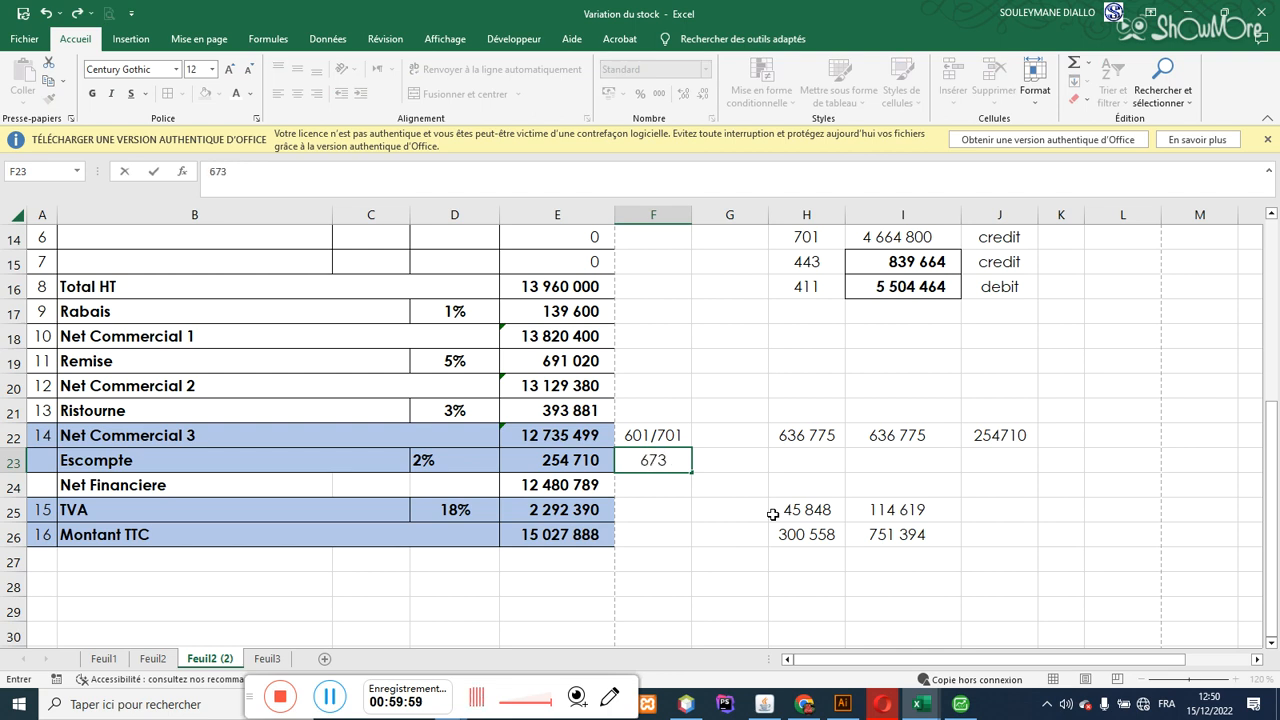
pyautogui.write('/773')
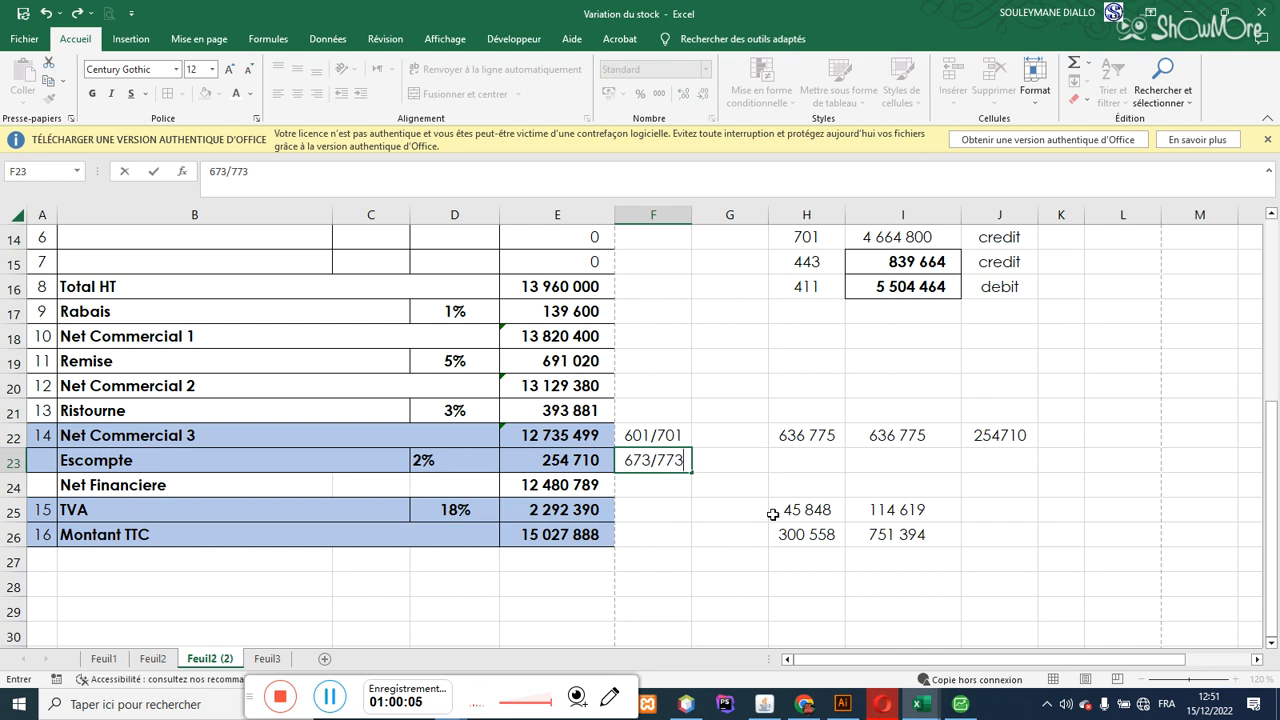
pyautogui.click(673, 515)
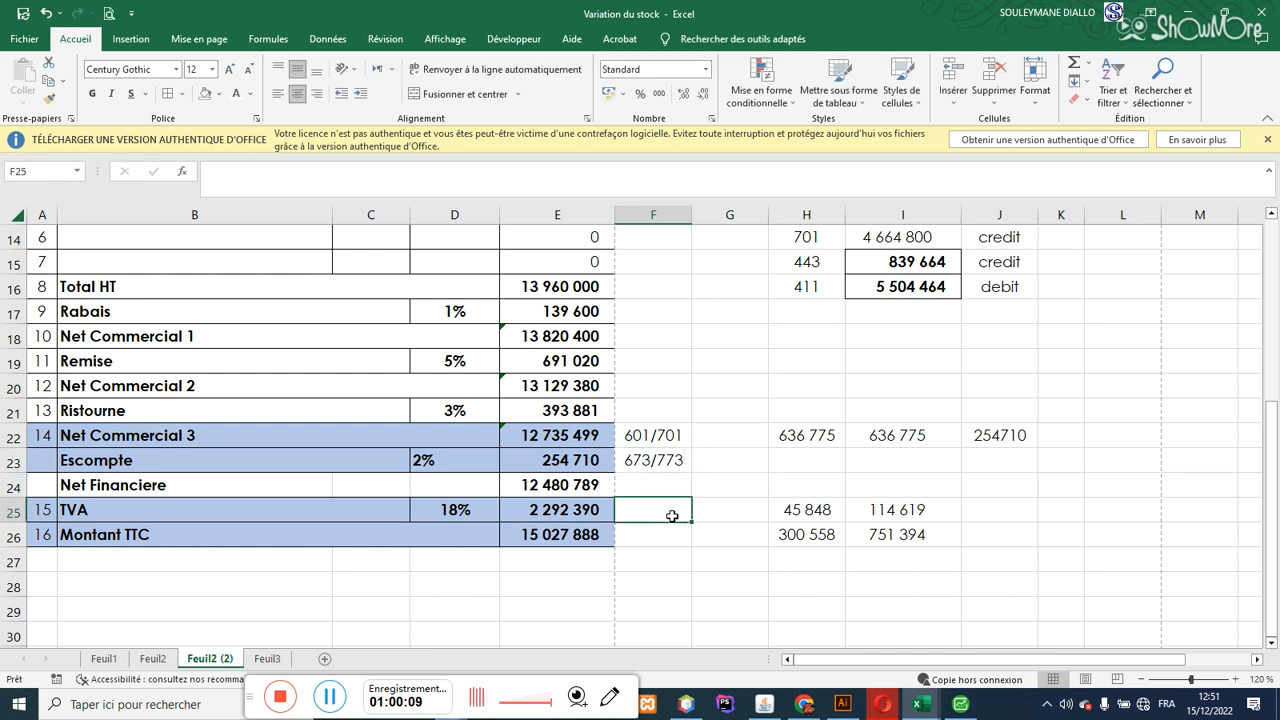
# Step: Enter the account numbers 445/443 in F25 beside the TVA amount and 401/411 in F26 beside the Montant TTC
pyautogui.write('5')
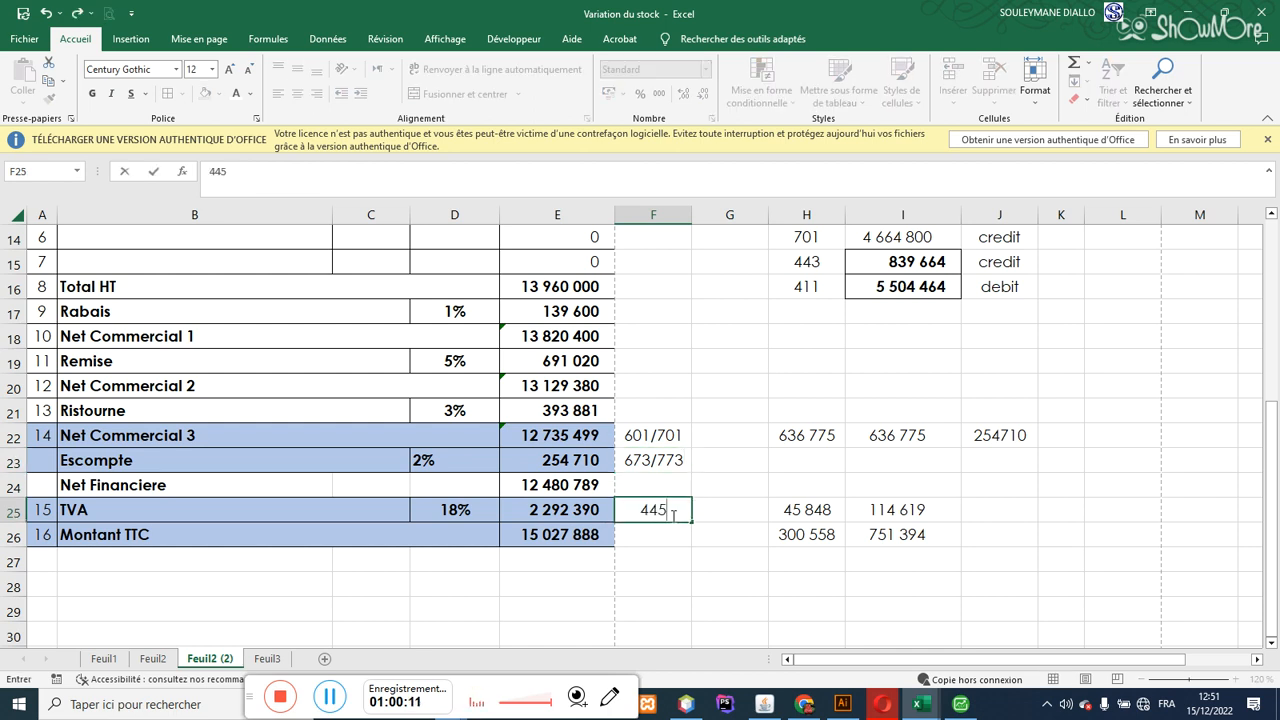
pyautogui.write('/443')
pyautogui.click(657, 532)
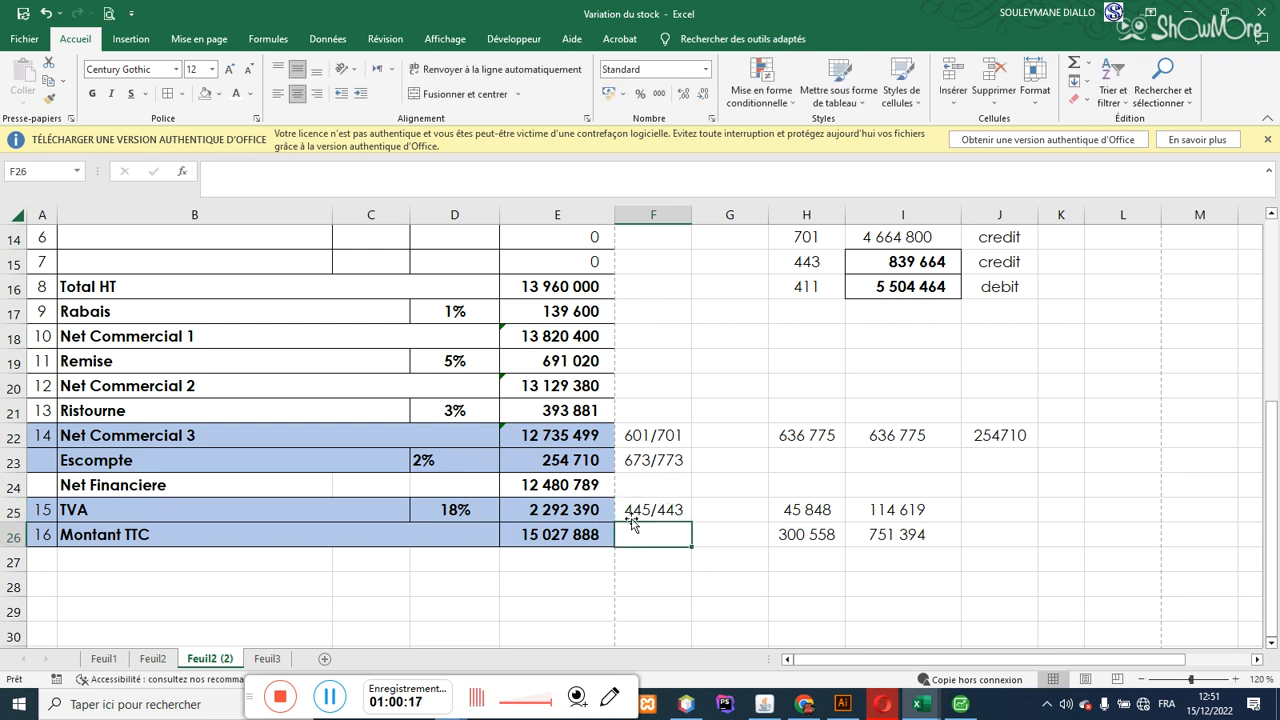
pyautogui.write('401')
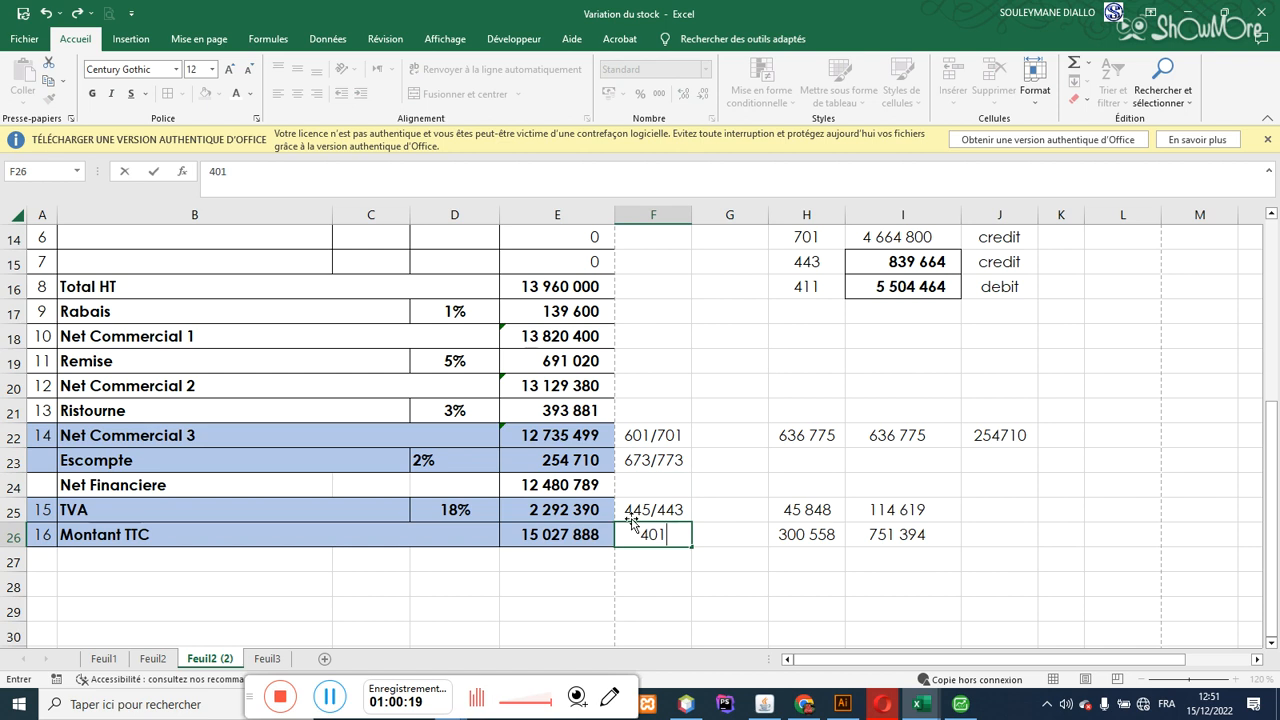
pyautogui.write('/411')
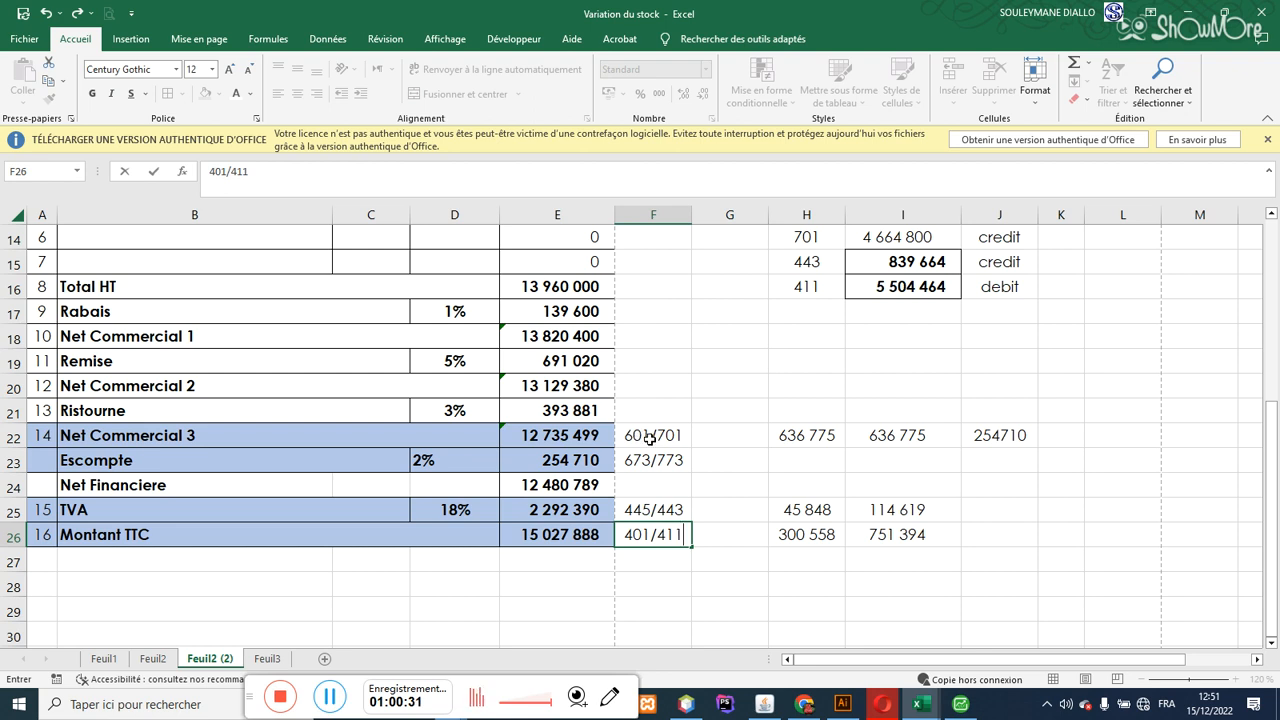
# Step: Enter debit/credit in G22 beside the Net Commercial 3 accounts and copy it down to G23 for the Escompte line
pyautogui.click(711, 434)
pyautogui.write('deb')
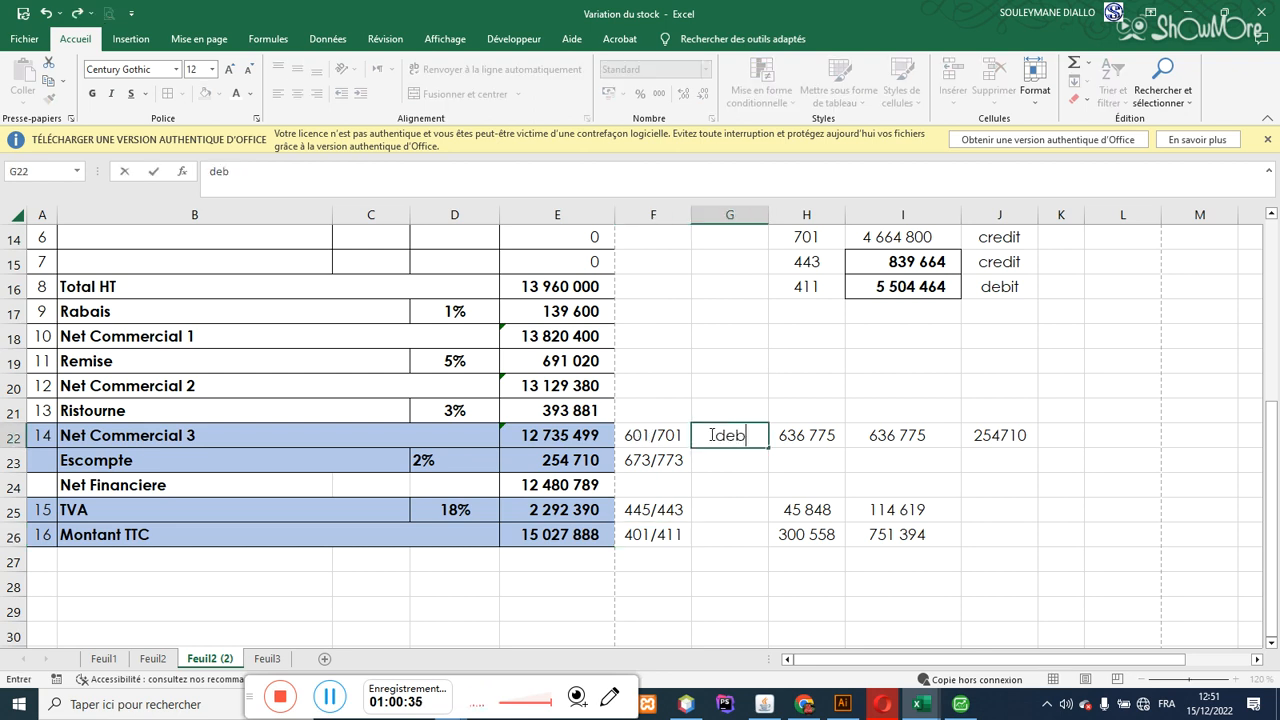
pyautogui.write('it/credit')
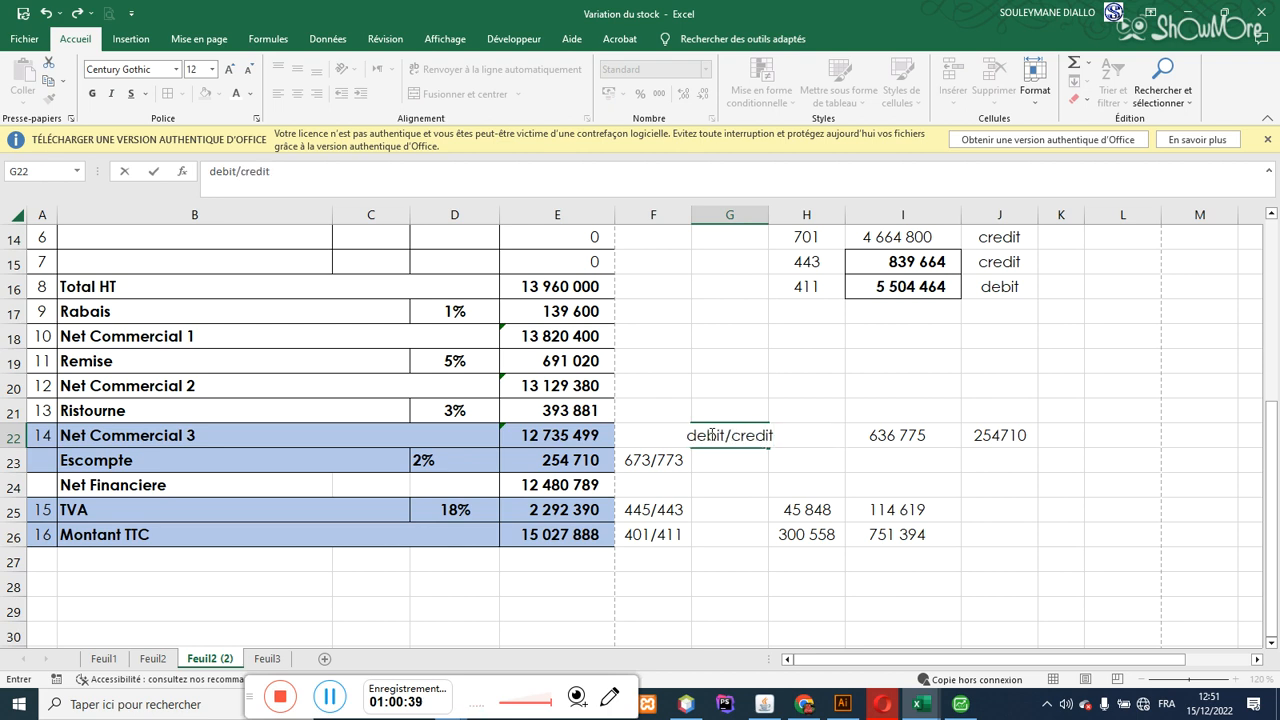
pyautogui.press('Return')
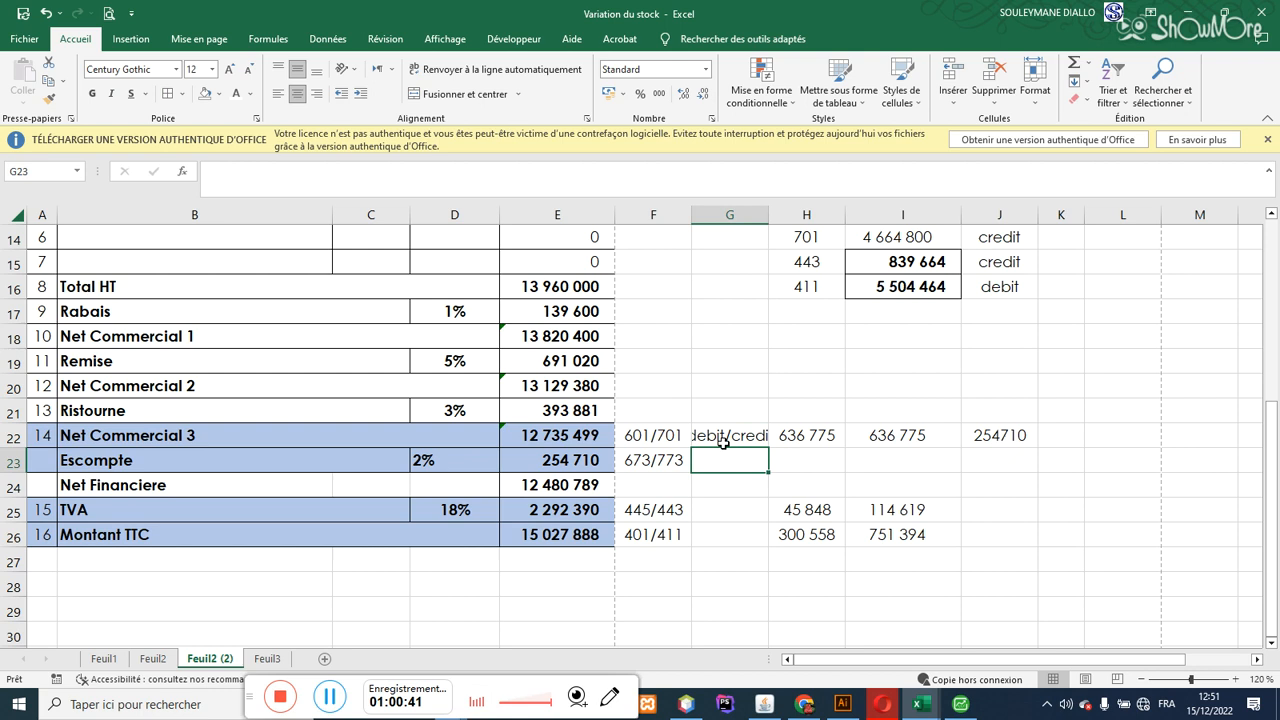
pyautogui.click(723, 441)
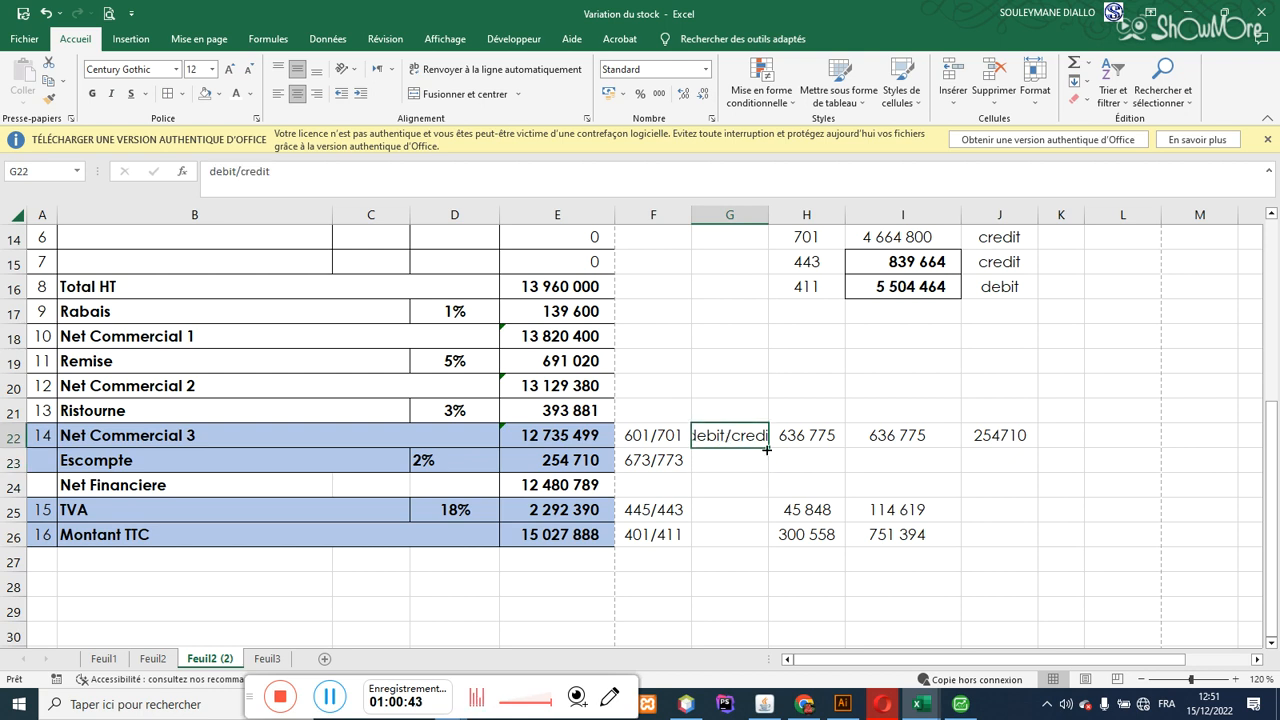
pyautogui.moveTo(766, 450); pyautogui.dragTo(752, 488)
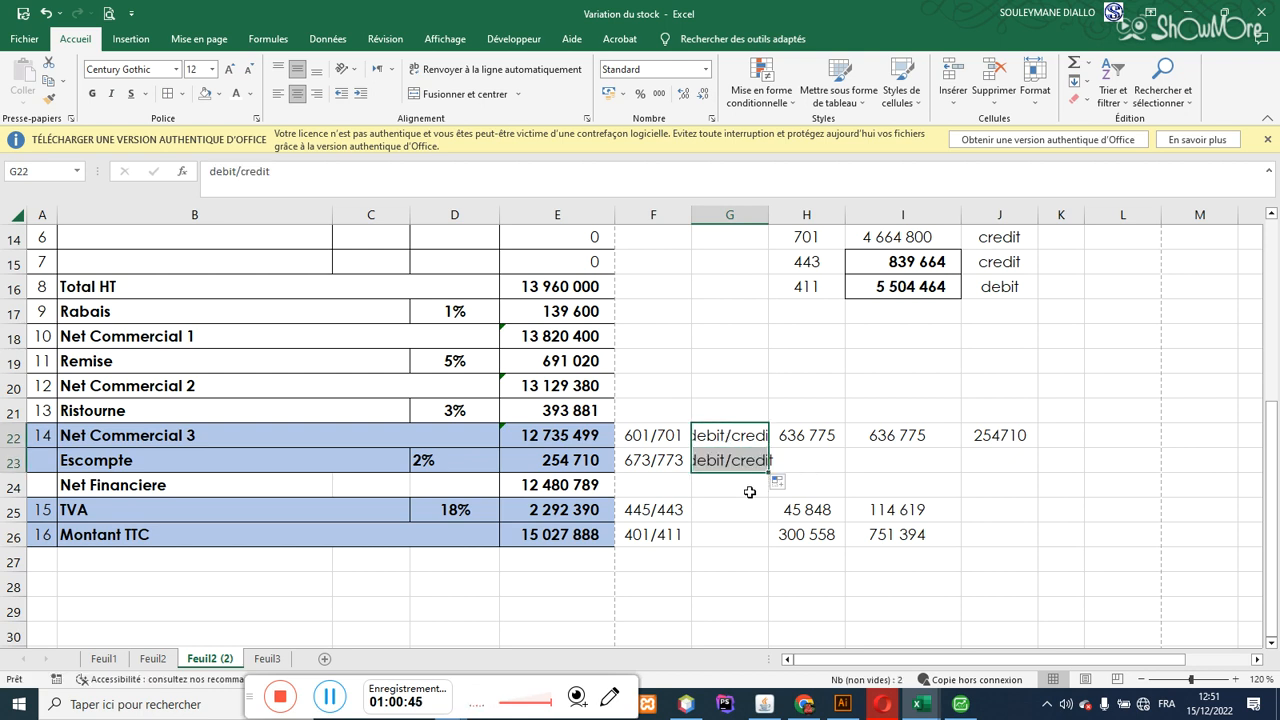
# Step: Enter debit/credit in G25 beside the TVA accounts and copy it down to G26 for the Montant TTC line
pyautogui.click(727, 510)
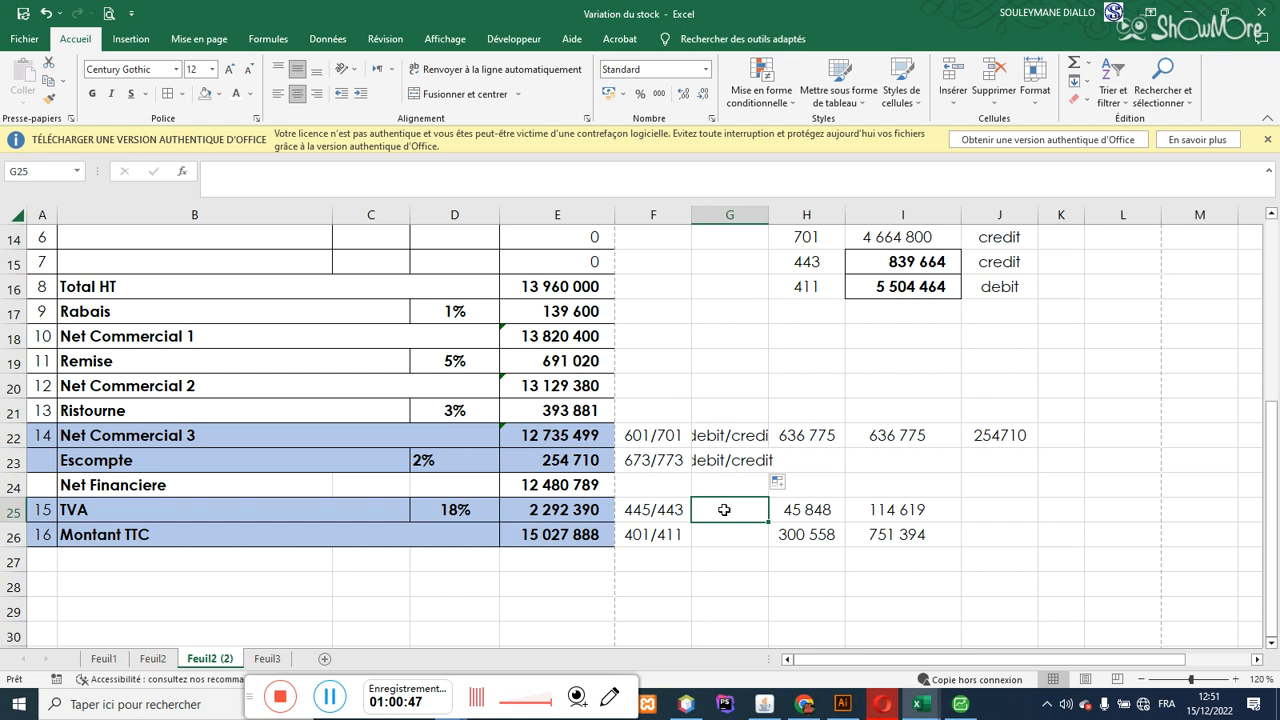
pyautogui.write('debit/credit')
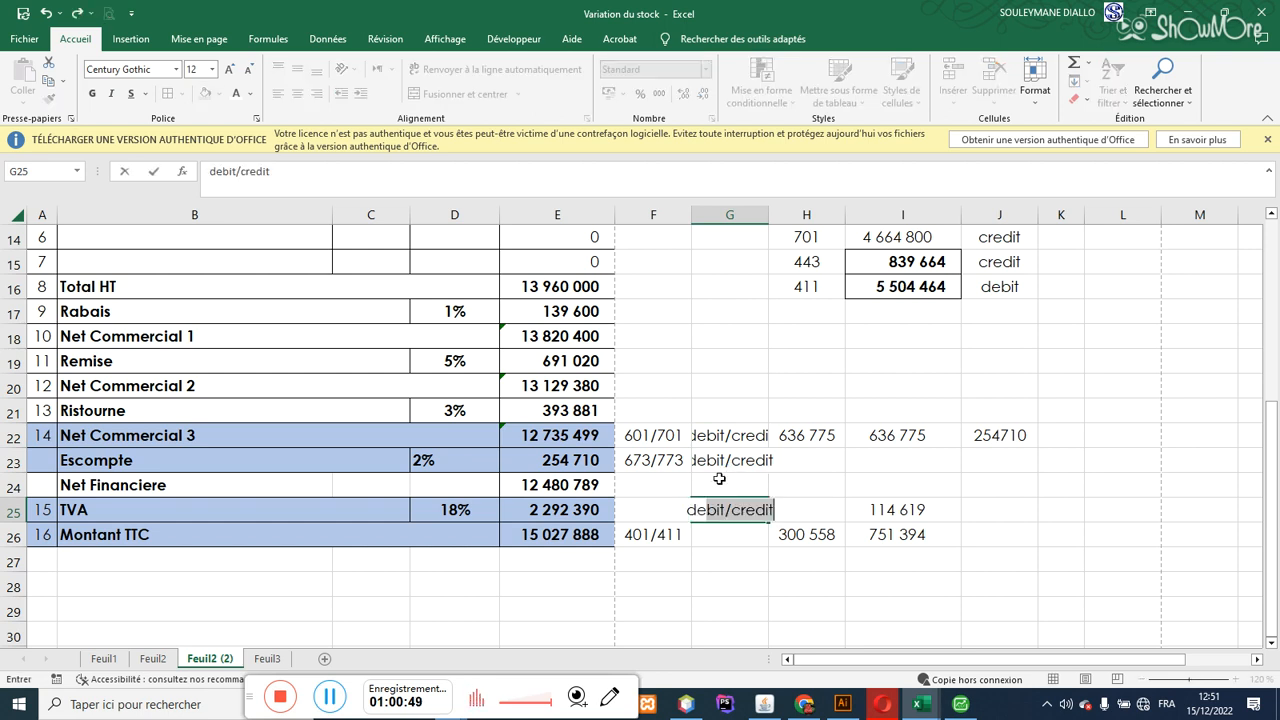
pyautogui.click(721, 541)
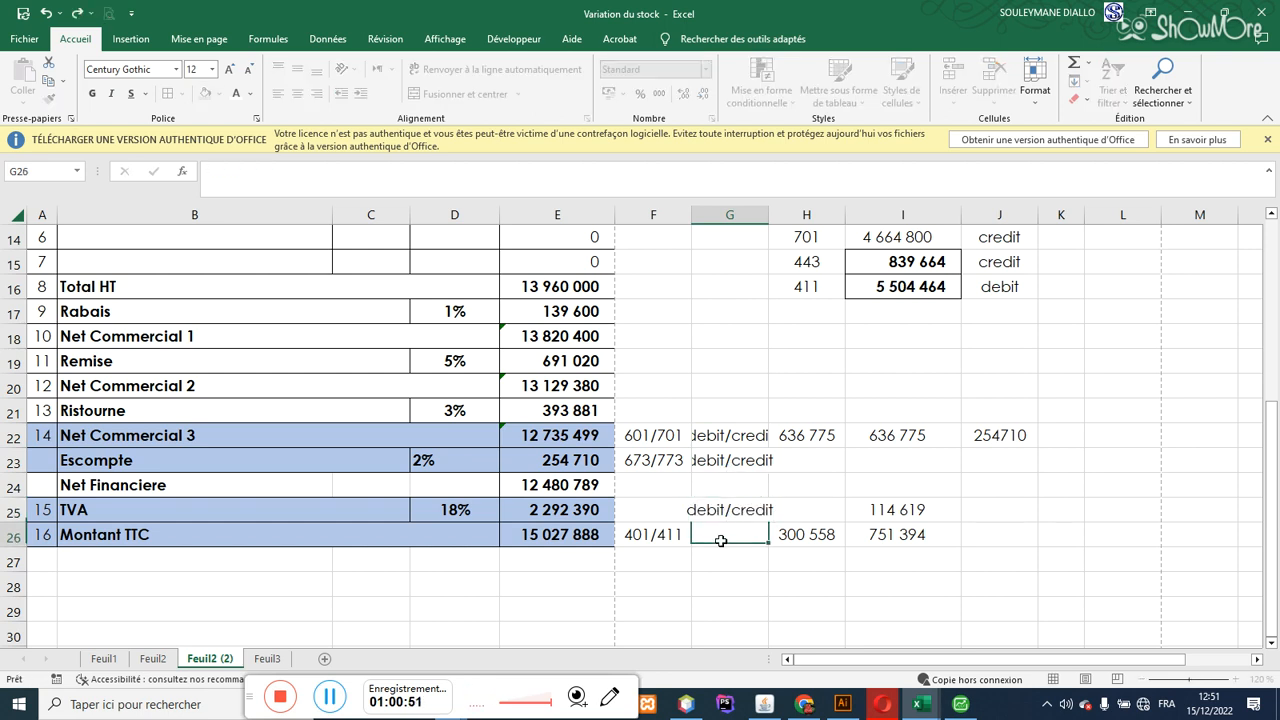
pyautogui.click(731, 511)
pyautogui.moveTo(772, 521); pyautogui.dragTo(770, 546)
# Step: Widen column G enough to fit the full debit/credit labels
pyautogui.moveTo(772, 211); pyautogui.dragTo(820, 212)
pyautogui.click(731, 436)
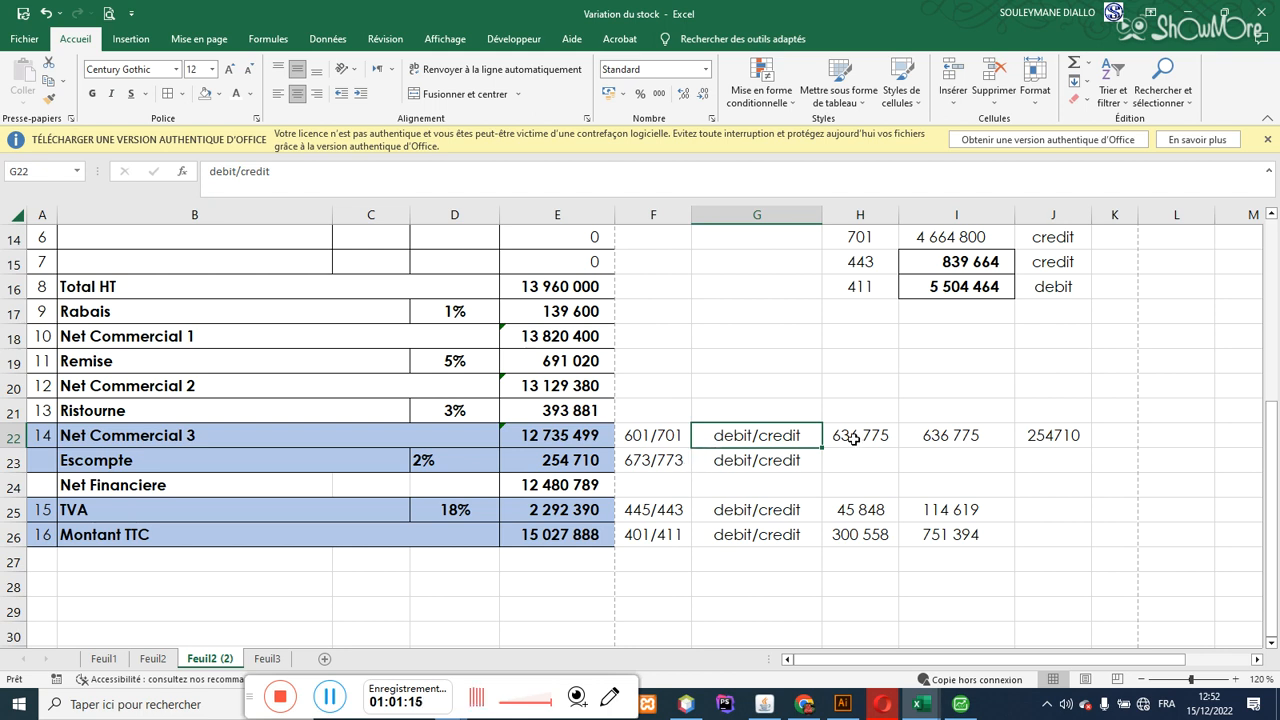
pyautogui.click(662, 600)
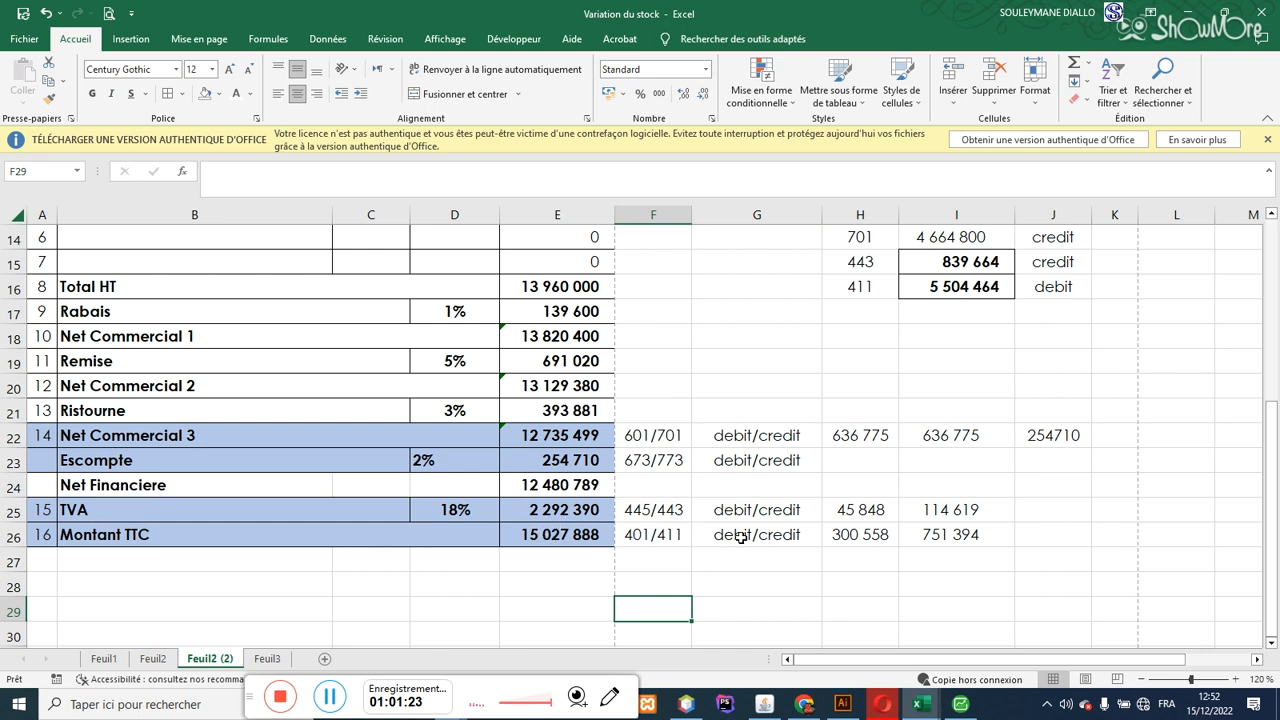
# Step: Clear the debit/credit labels from G22:G26 and enter only debit in G22 beside the Net Commercial 3 accounts
pyautogui.moveTo(775, 440); pyautogui.dragTo(771, 528)
pyautogui.press('Delete')
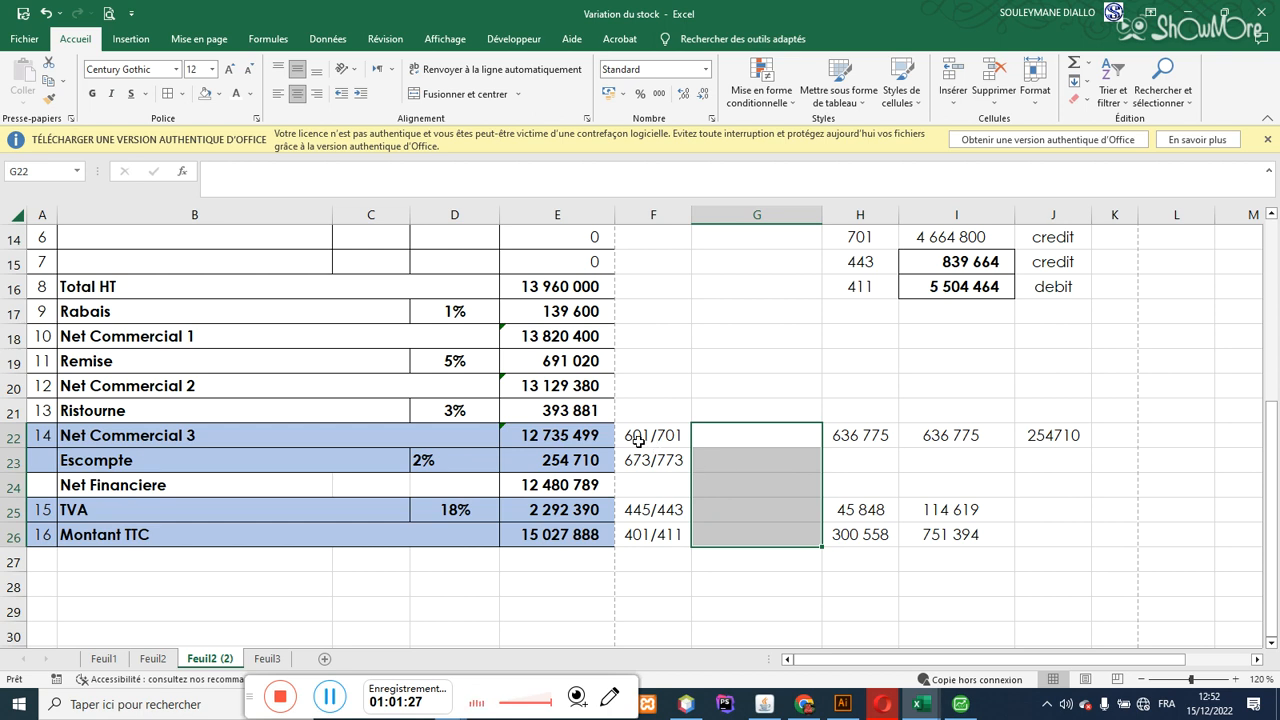
pyautogui.click(737, 435)
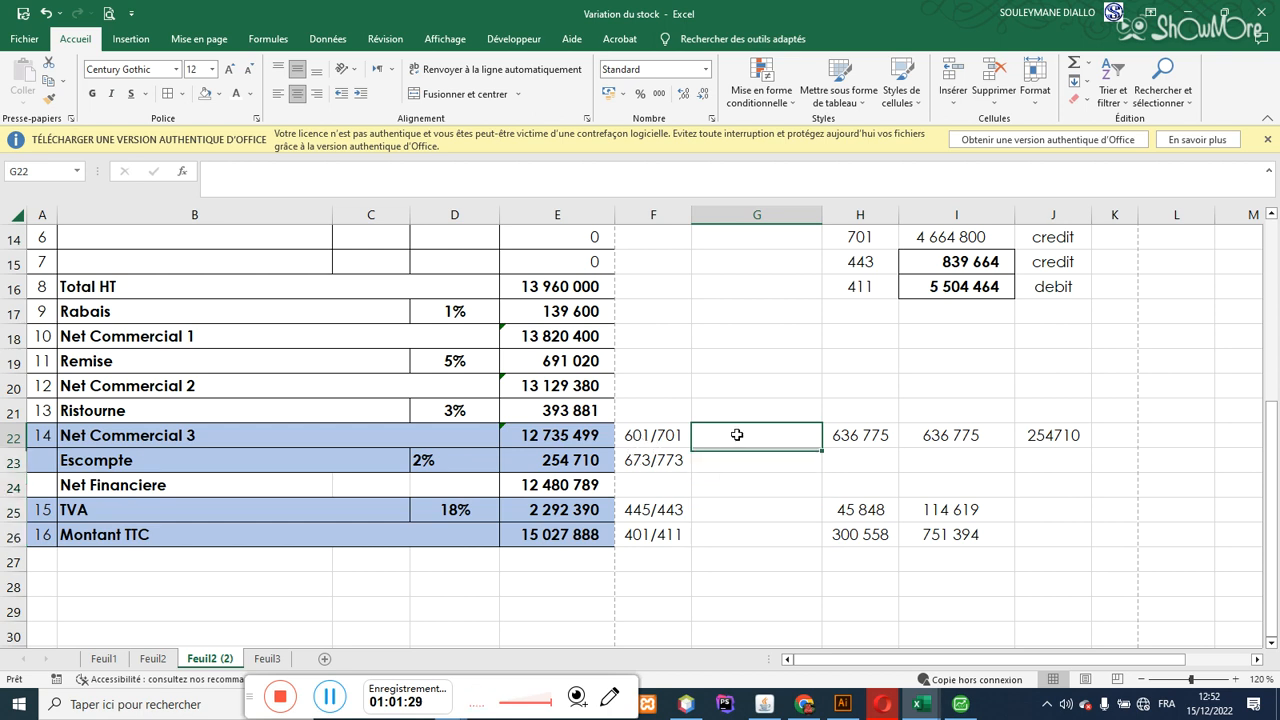
pyautogui.write('debite')
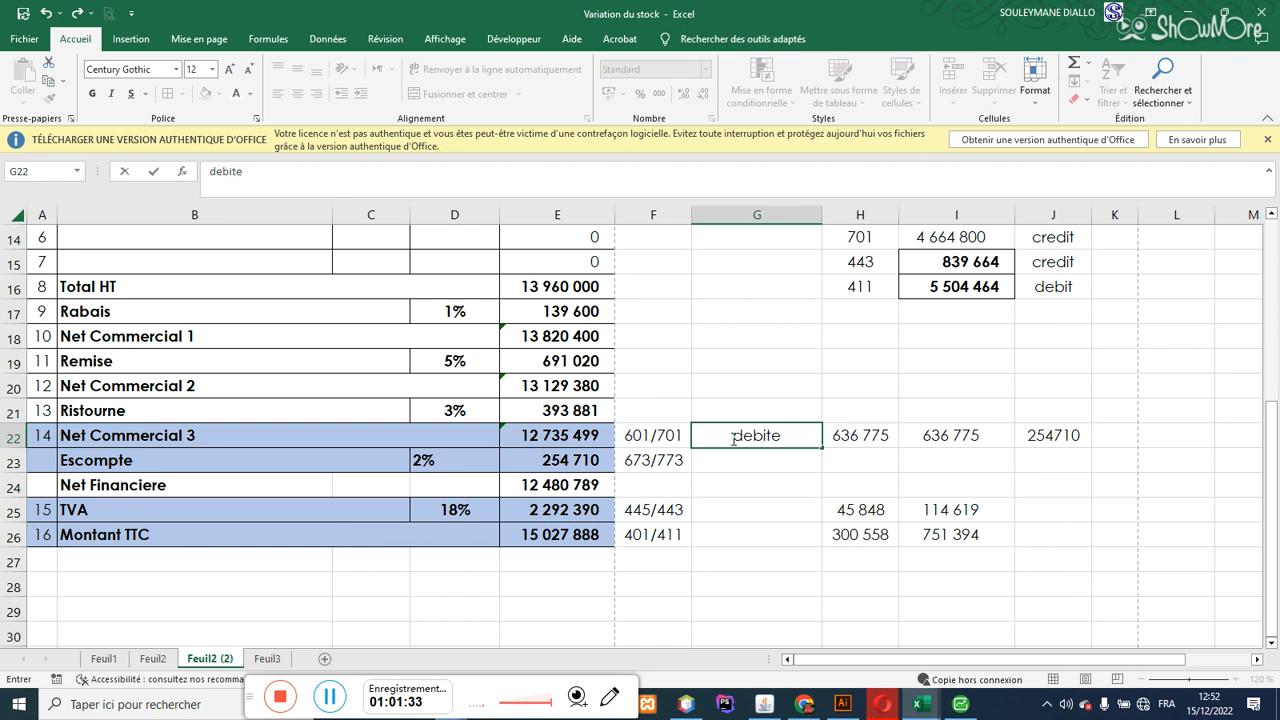
pyautogui.press('BackSpace')
pyautogui.click(791, 604)
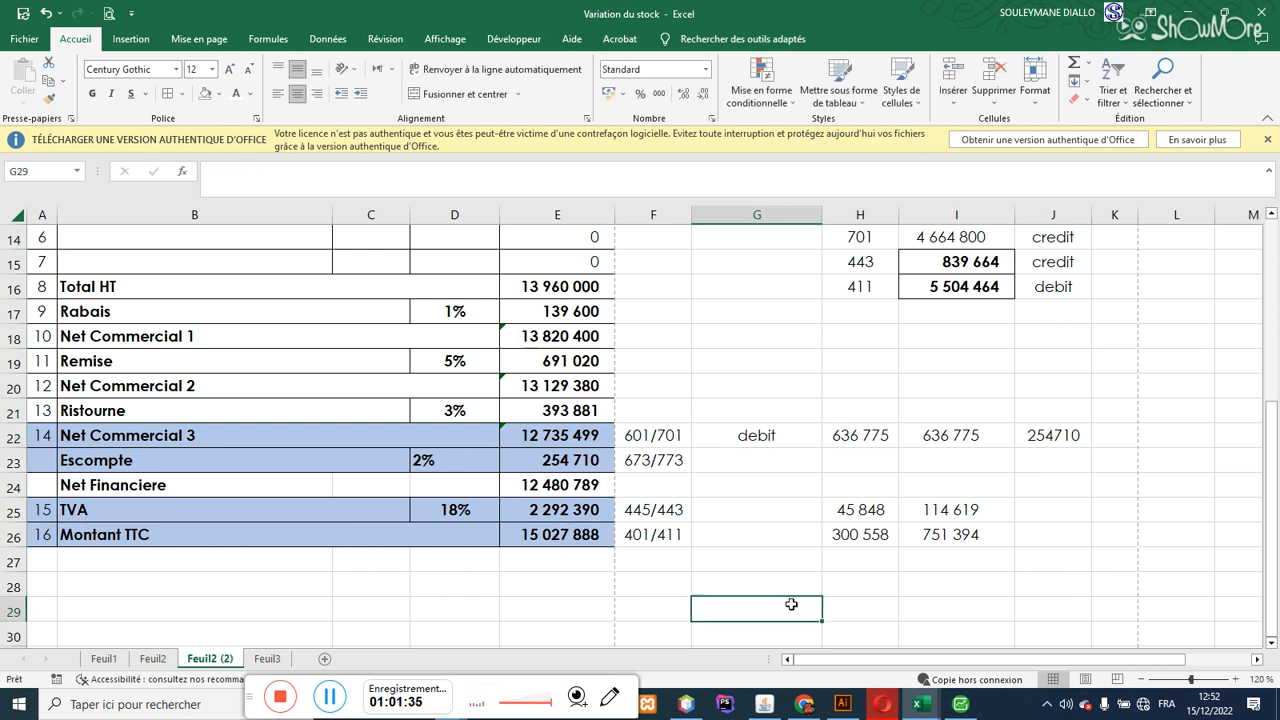
# Step: Add the Net Commercial 3 and TVA amounts in G29 with the formula =E22+E25
pyautogui.write('=')
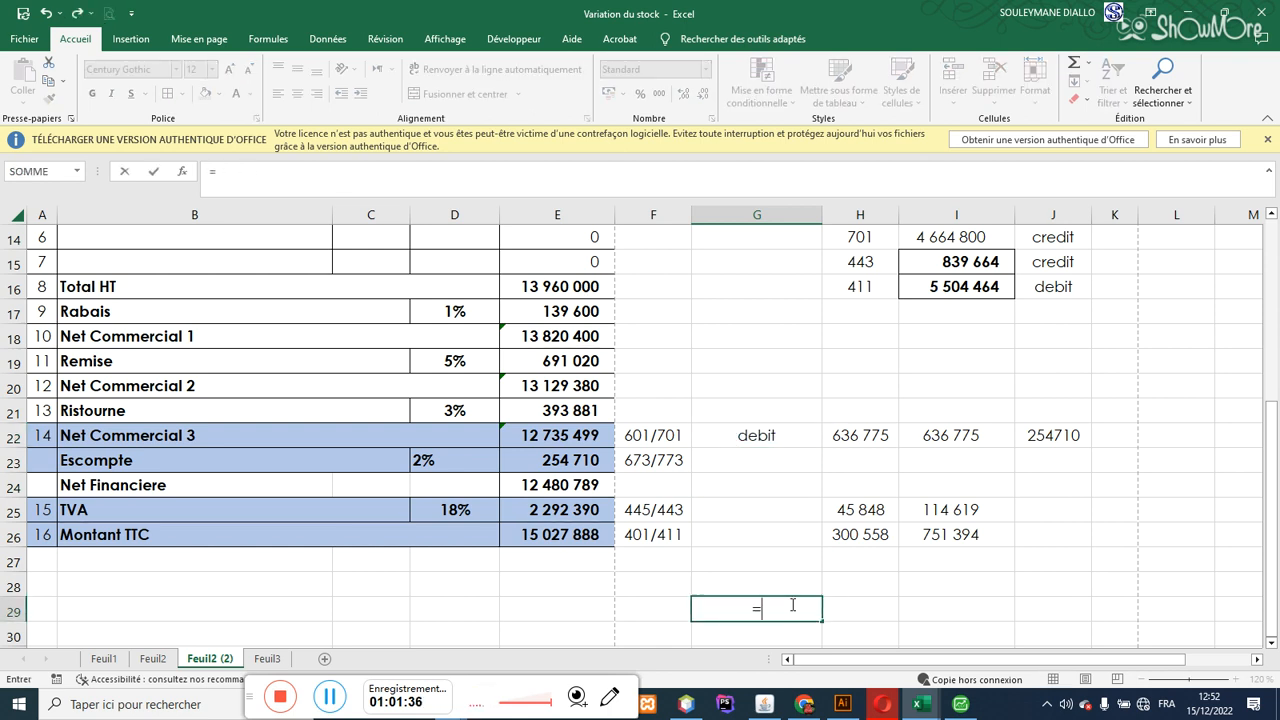
pyautogui.click(557, 443)
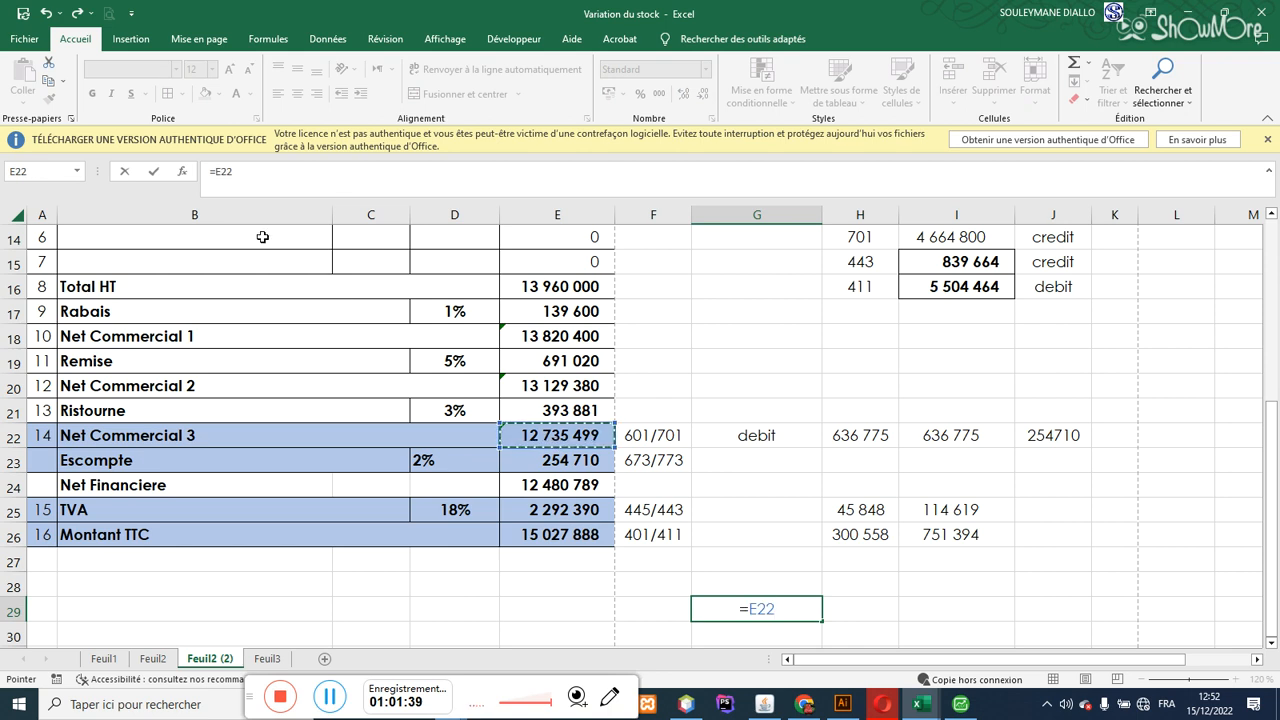
pyautogui.write('+')
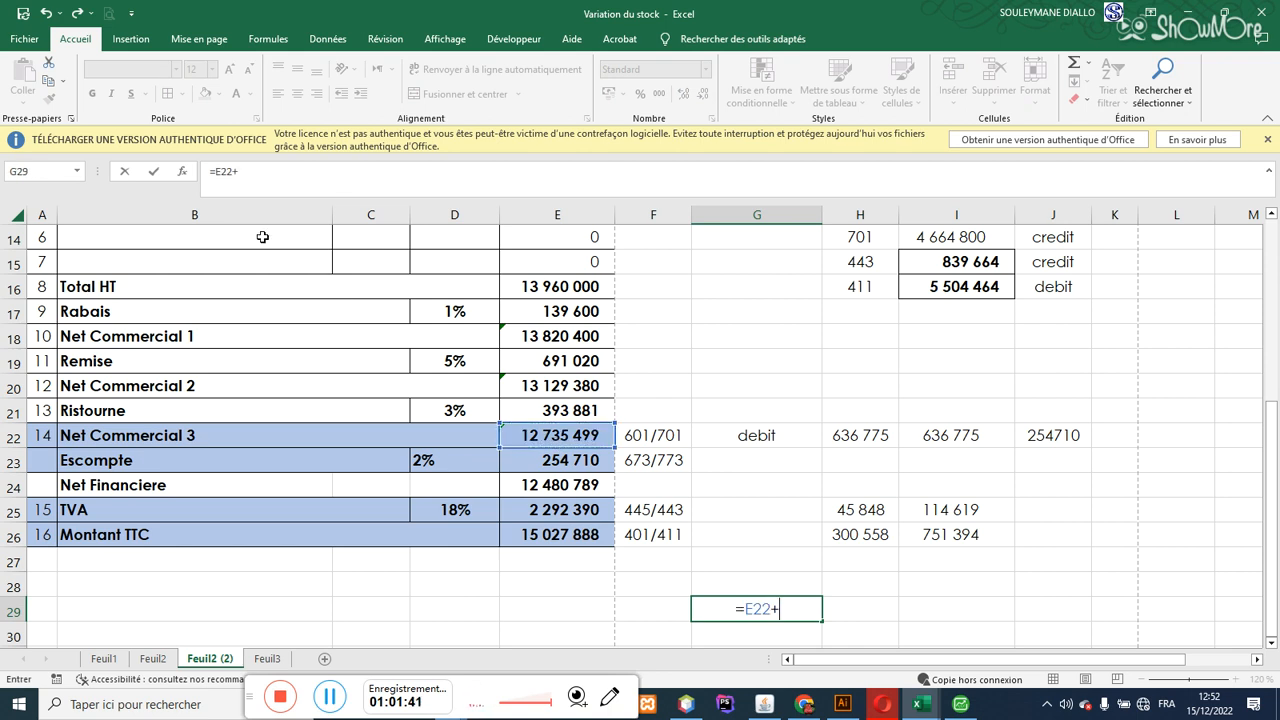
pyautogui.click(537, 512)
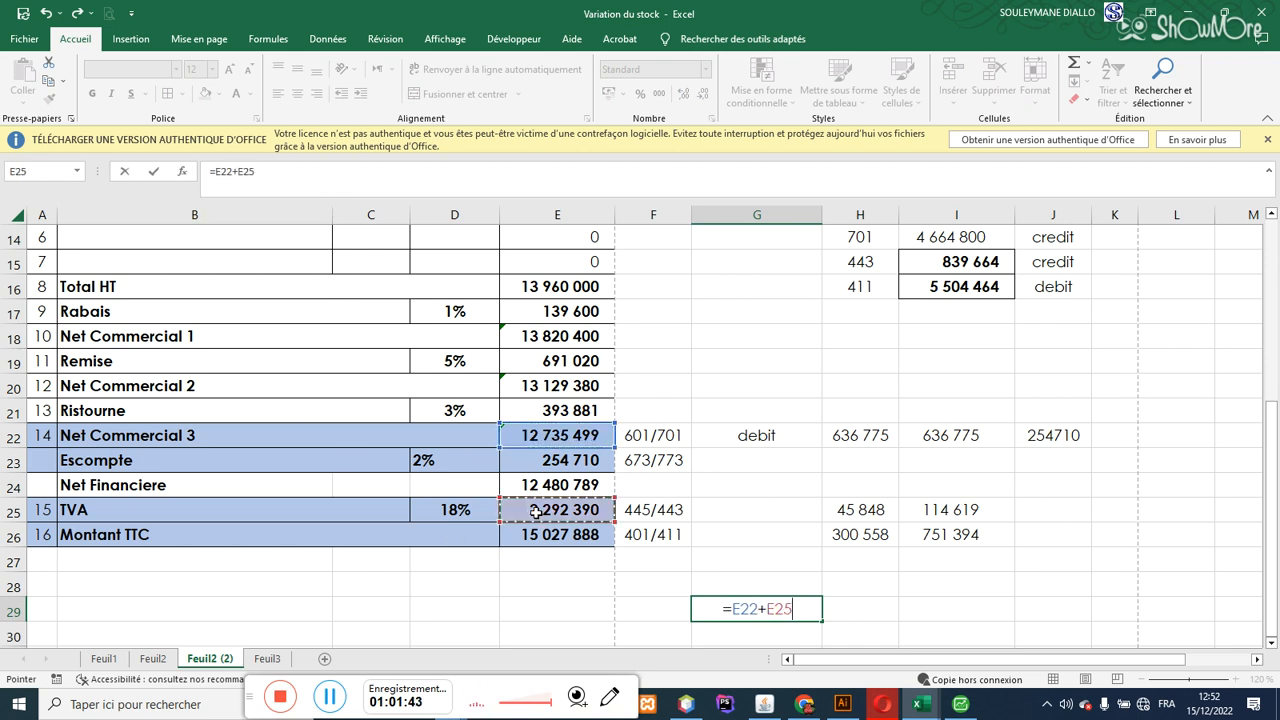
pyautogui.press('Return')
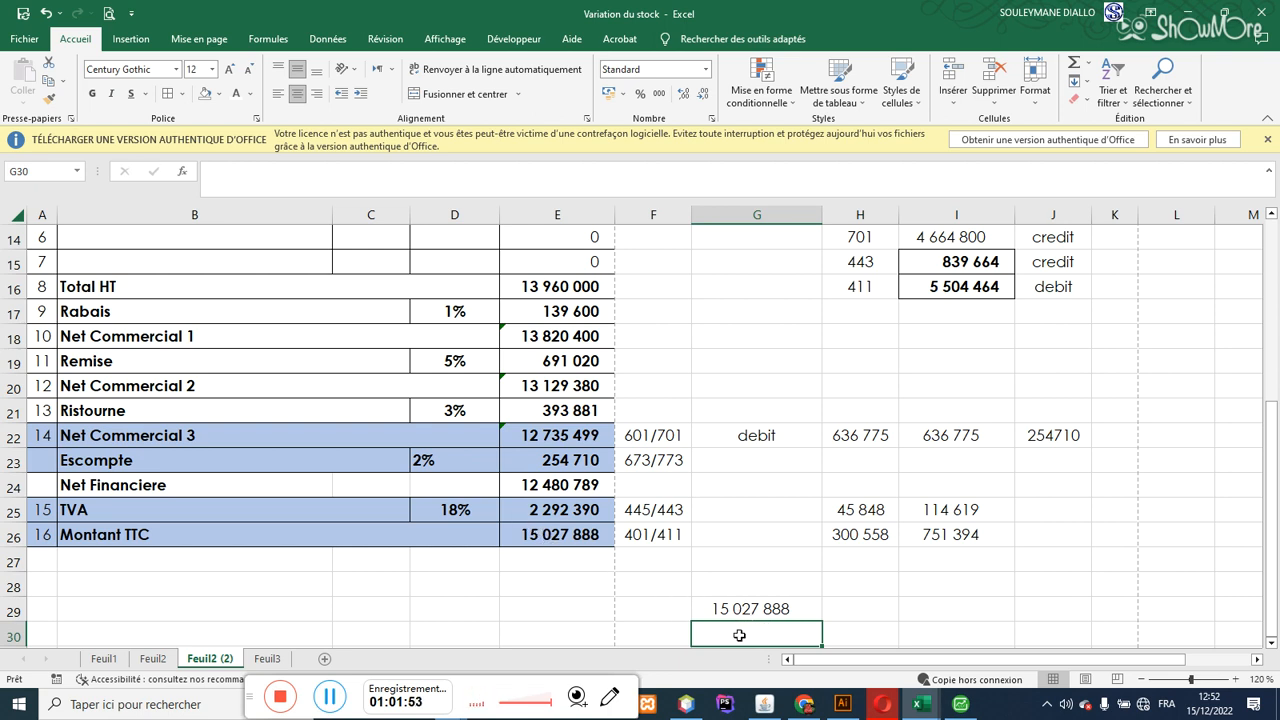
# Step: Add the Montant TTC and Escompte amounts in G30 with the formula +E26+E23
pyautogui.write('+')
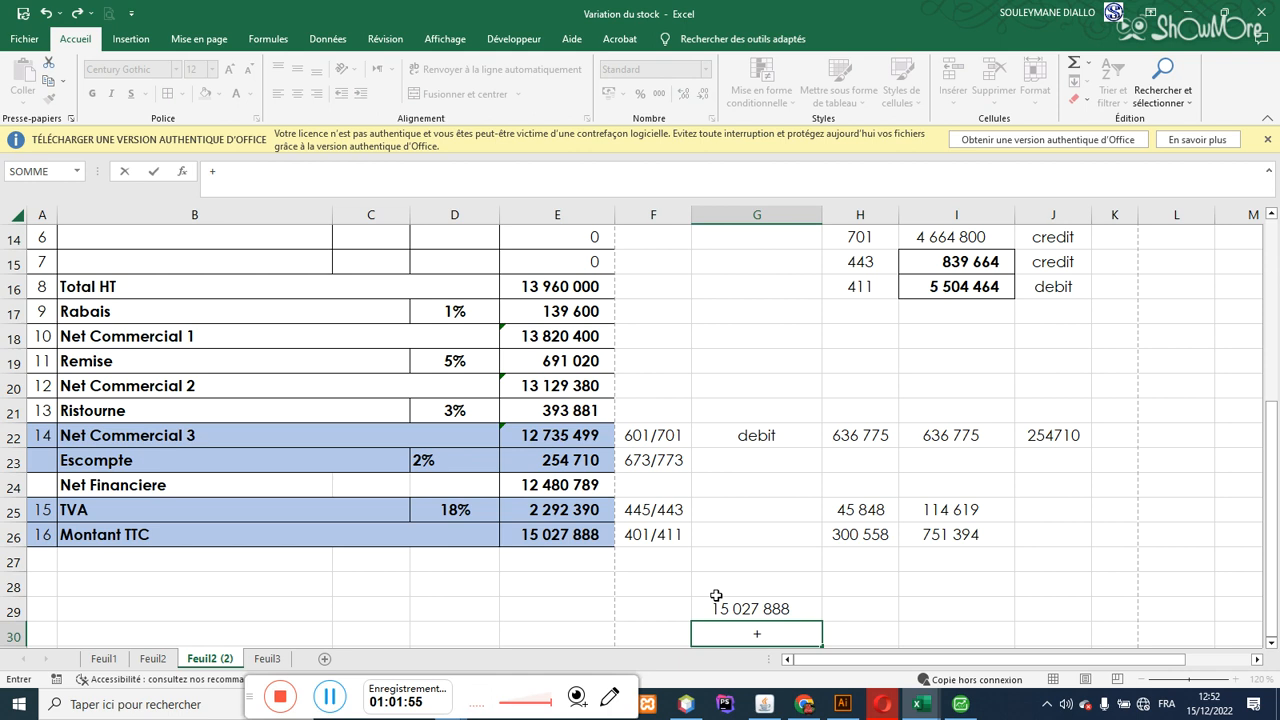
pyautogui.click(557, 535)
pyautogui.write('+')
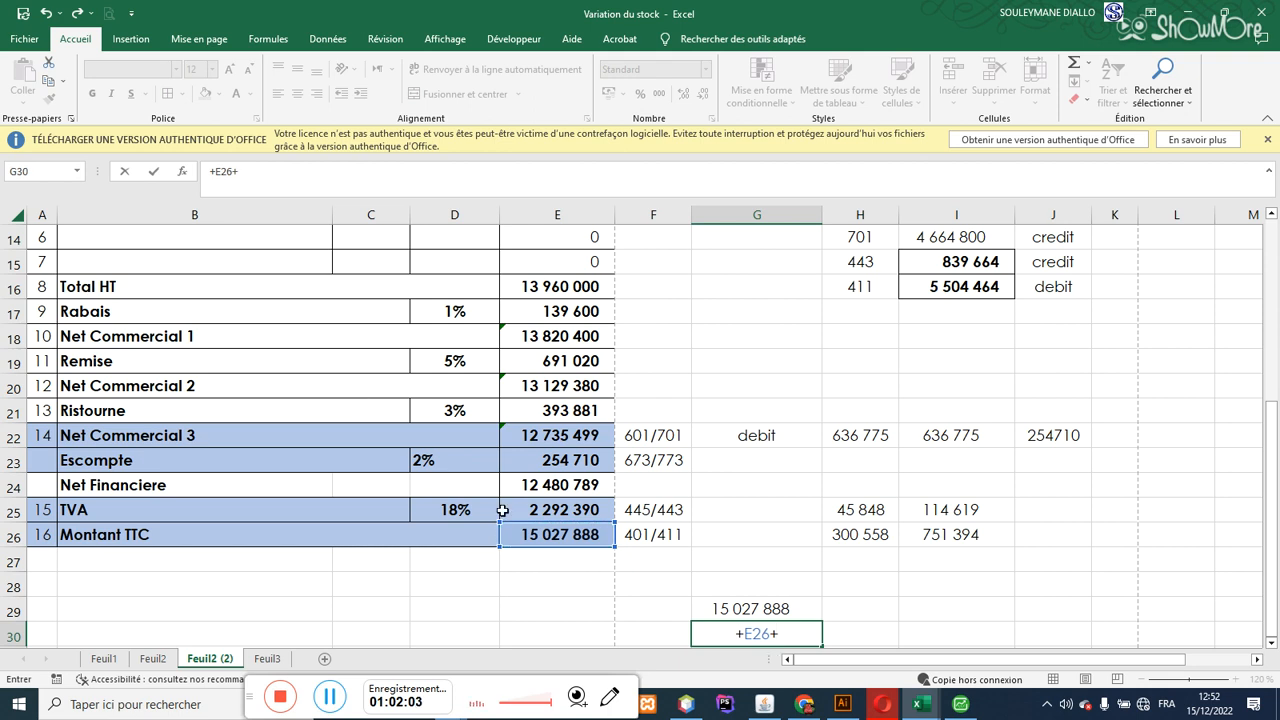
pyautogui.click(551, 463)
pyautogui.press('Return')
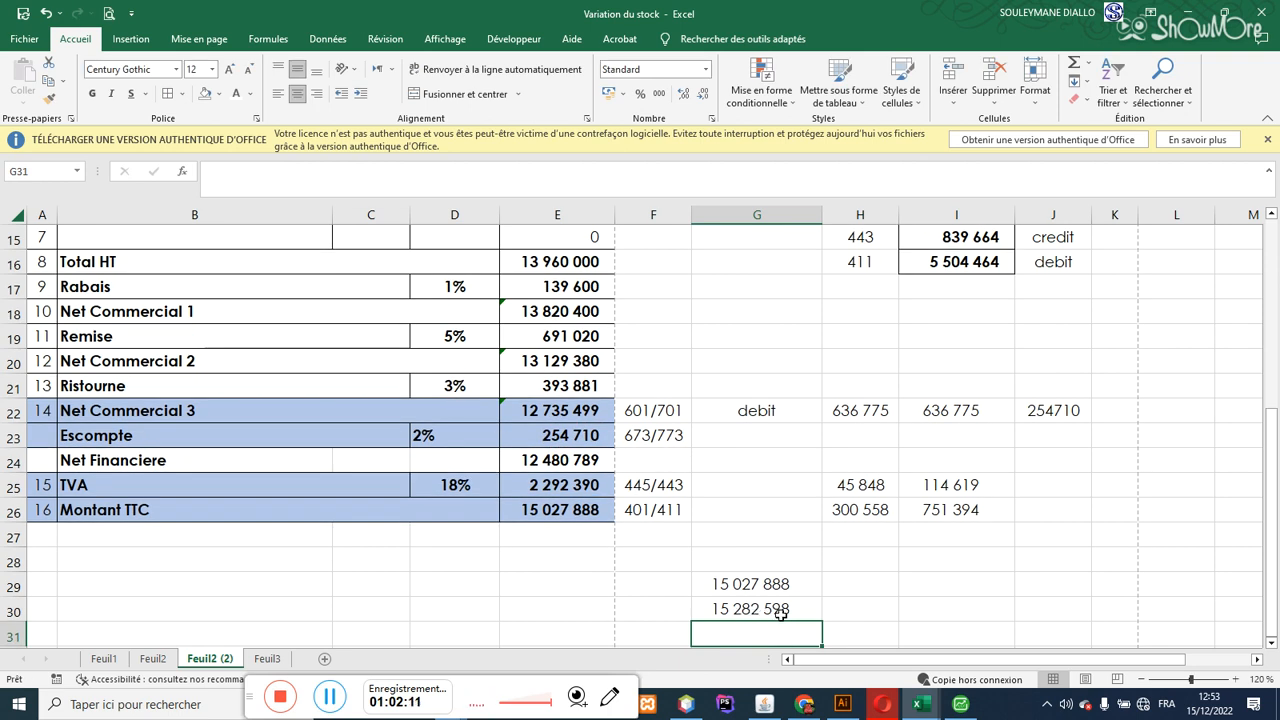
# Step: Change the Montant TTC formula in E26 to =E24+E25 so it adds Net Financiere and TVA
pyautogui.click(553, 515)
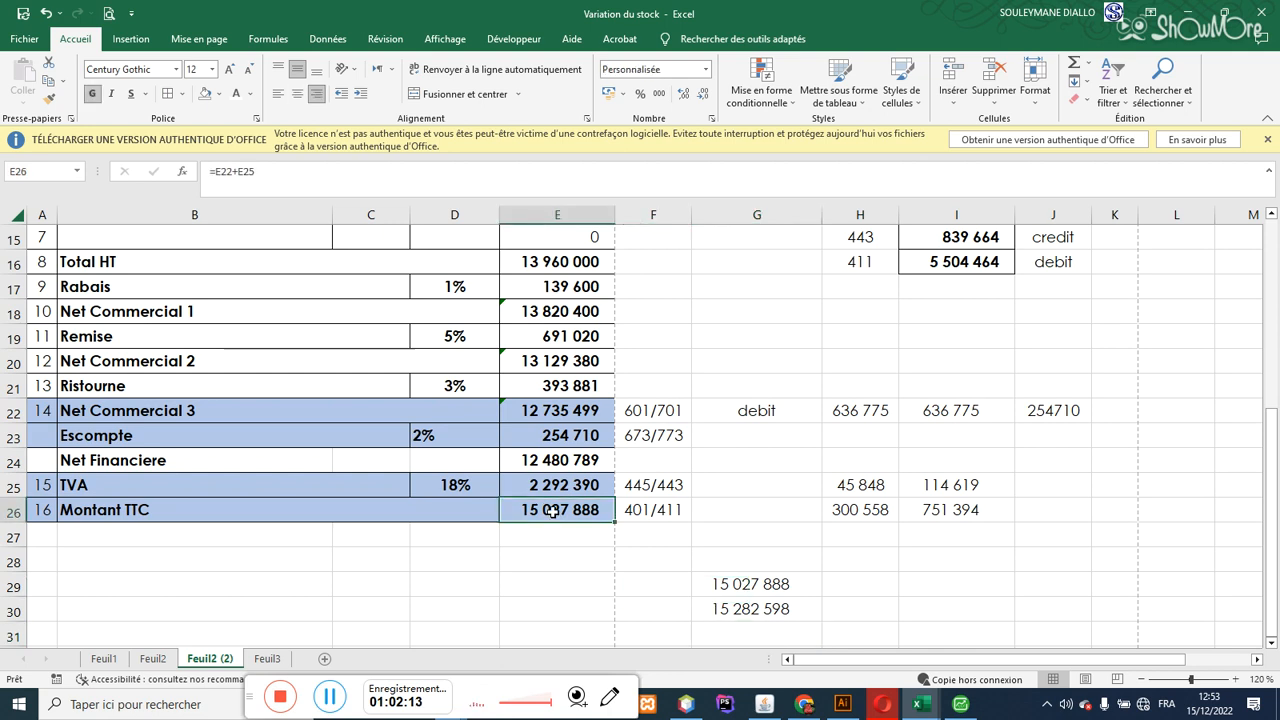
pyautogui.doubleClick(553, 515)
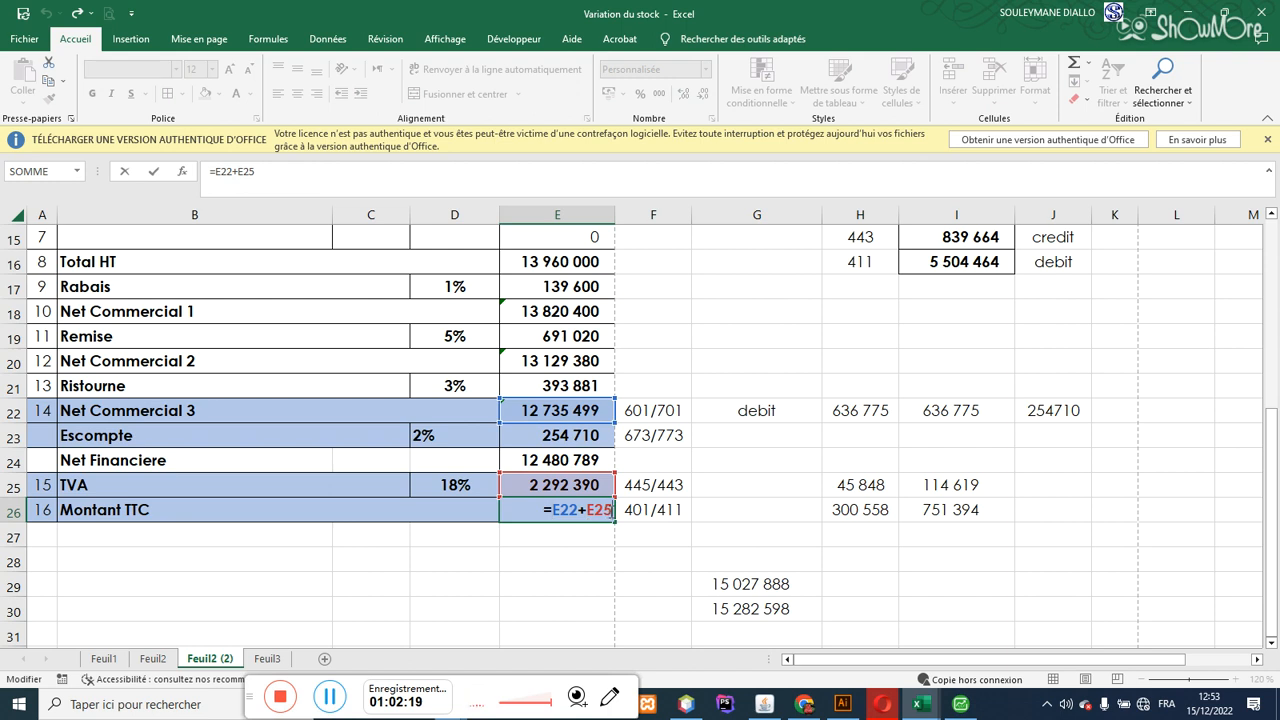
pyautogui.press('BackSpace')
pyautogui.press('BackSpace')
pyautogui.press('BackSpace')
pyautogui.press('BackSpace')
pyautogui.press('BackSpace')
pyautogui.press('BackSpace')
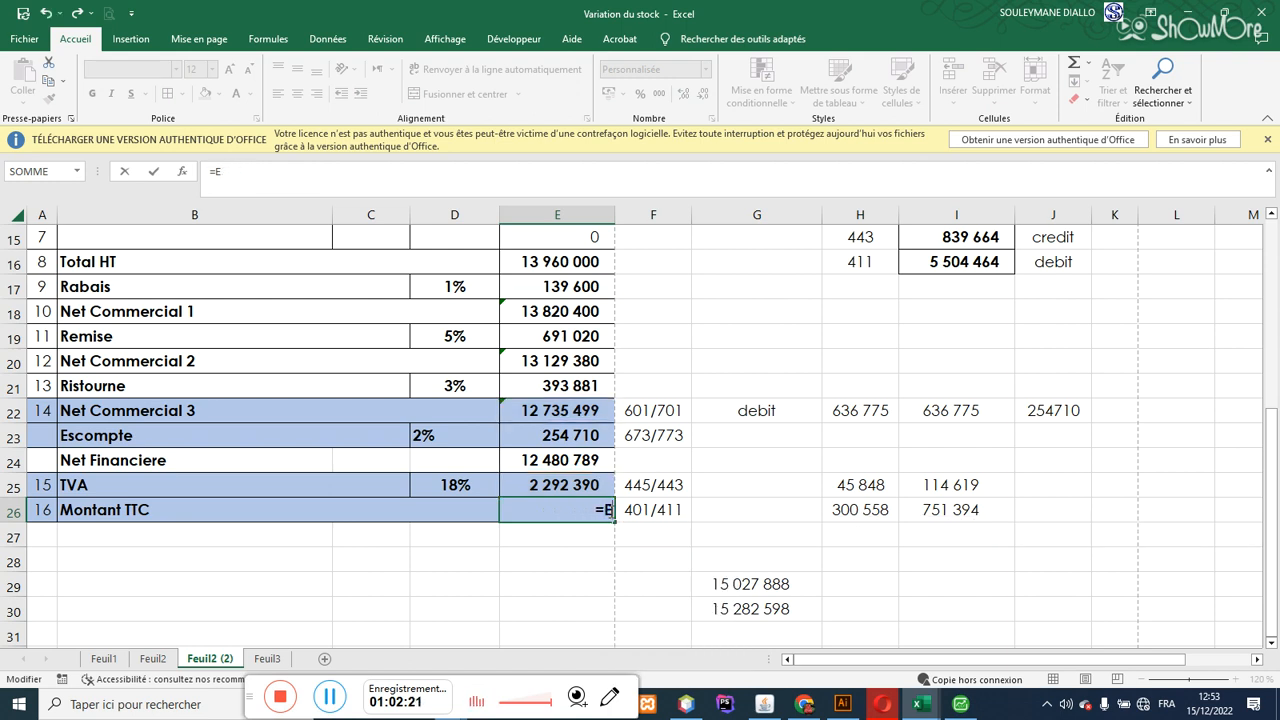
pyautogui.click(535, 460)
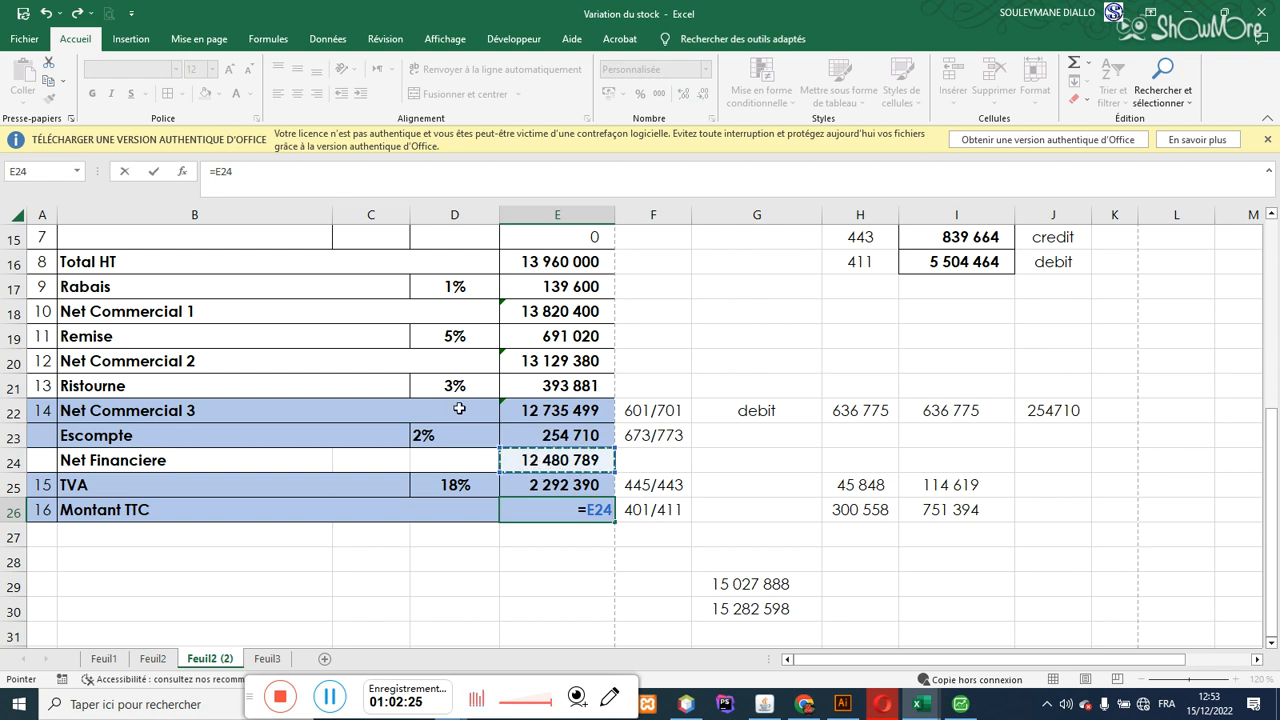
pyautogui.write('+')
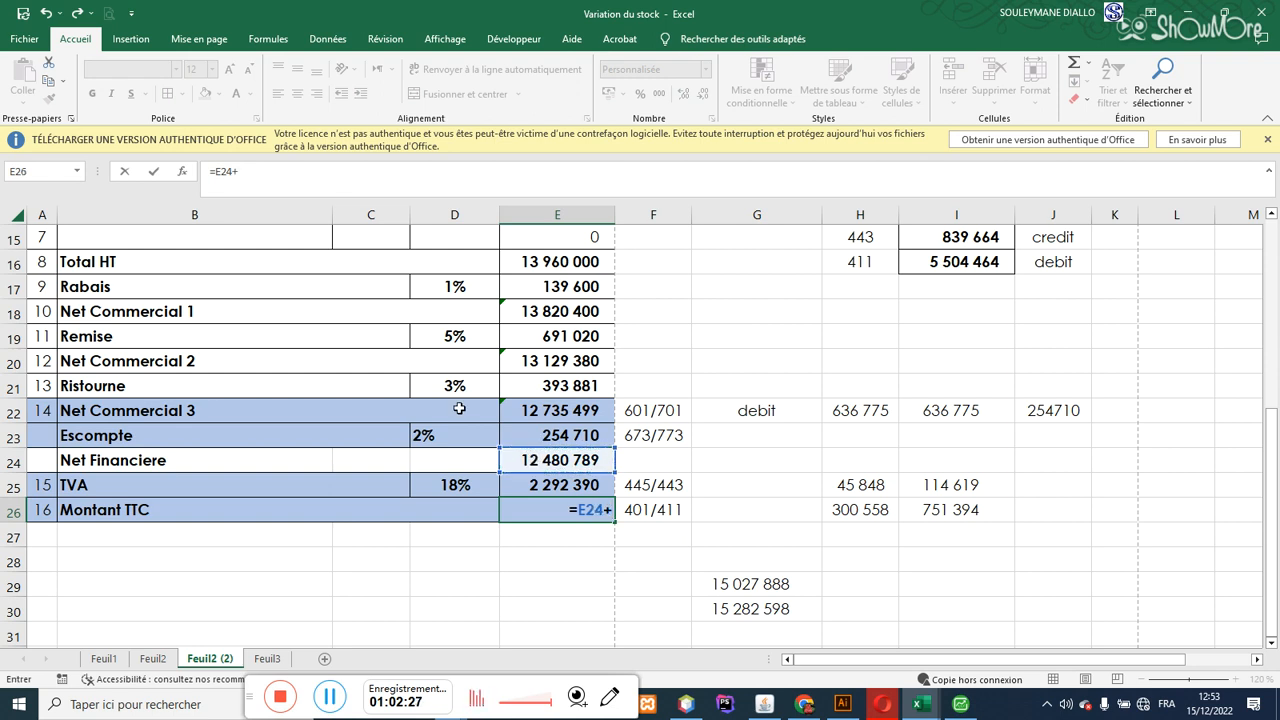
pyautogui.click(545, 486)
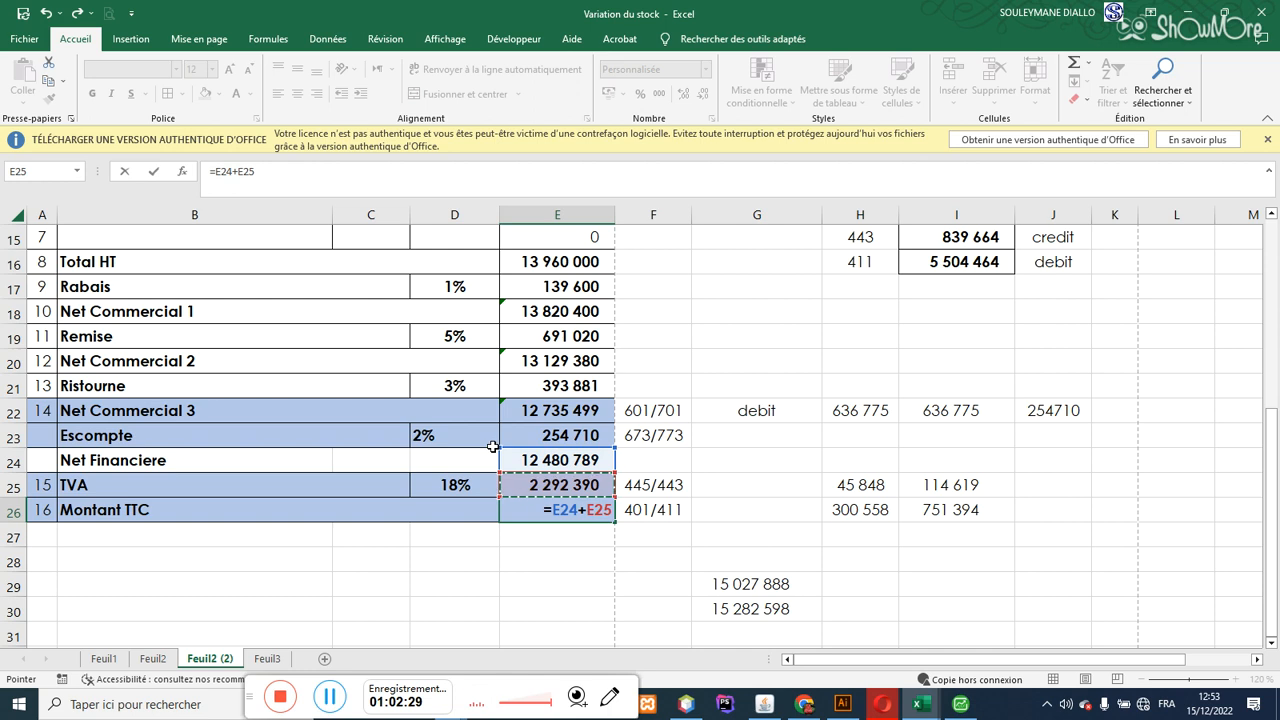
pyautogui.press('Return')
# Step: Change the TVA formula in E25 to +E24*D25 so it uses Net Financiere, and compare the control totals in G29 and G30
pyautogui.press('Up')
pyautogui.press('Up')
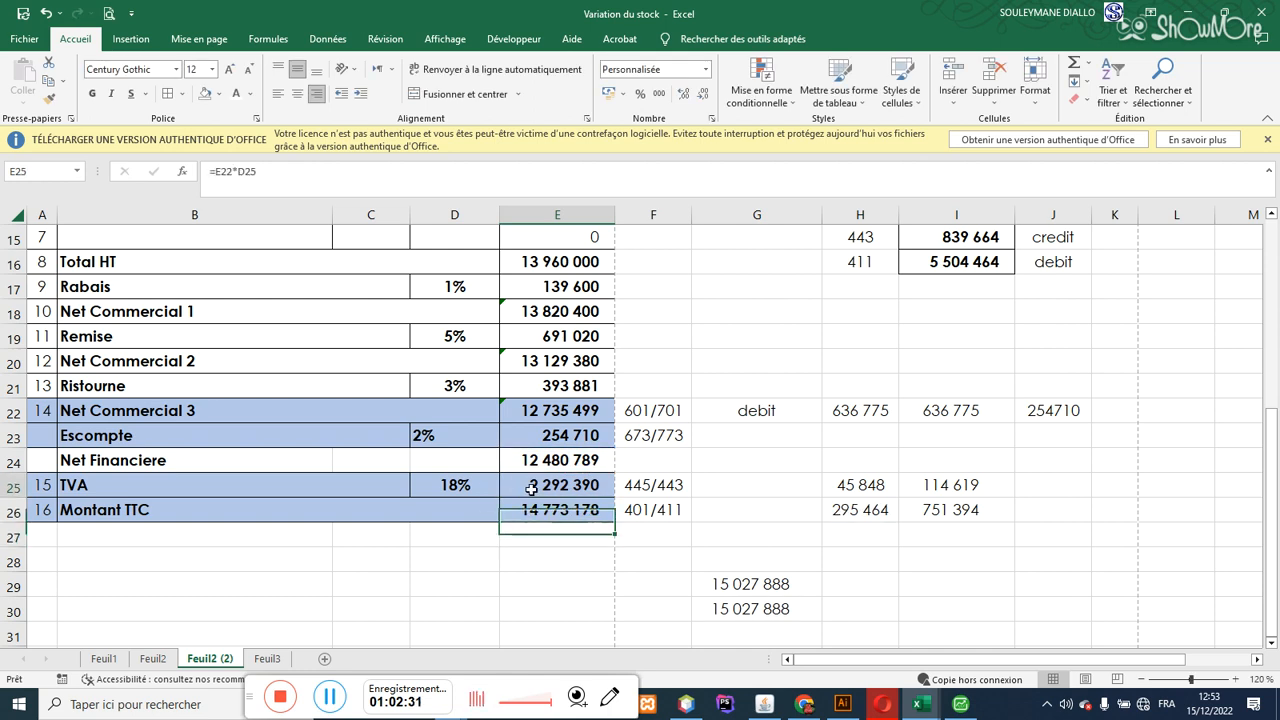
pyautogui.doubleClick(532, 487)
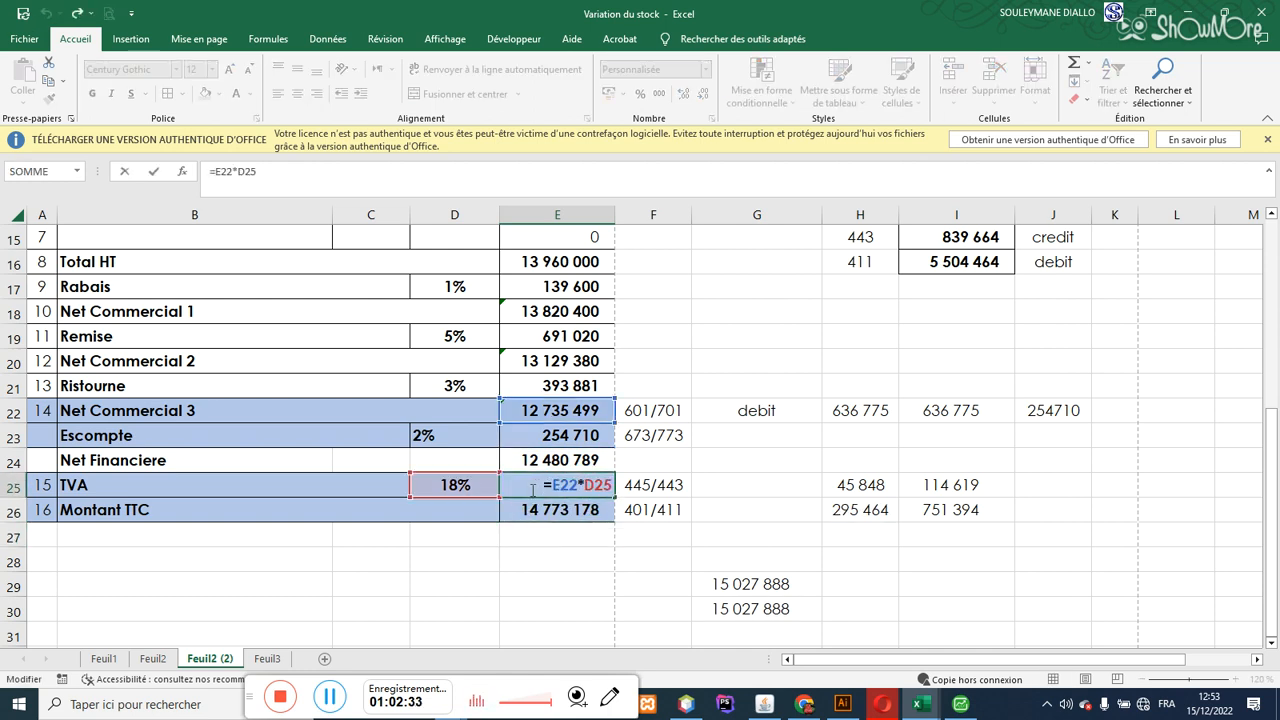
pyautogui.press('Return')
pyautogui.press('Up')
pyautogui.doubleClick(531, 483)
pyautogui.write('+')
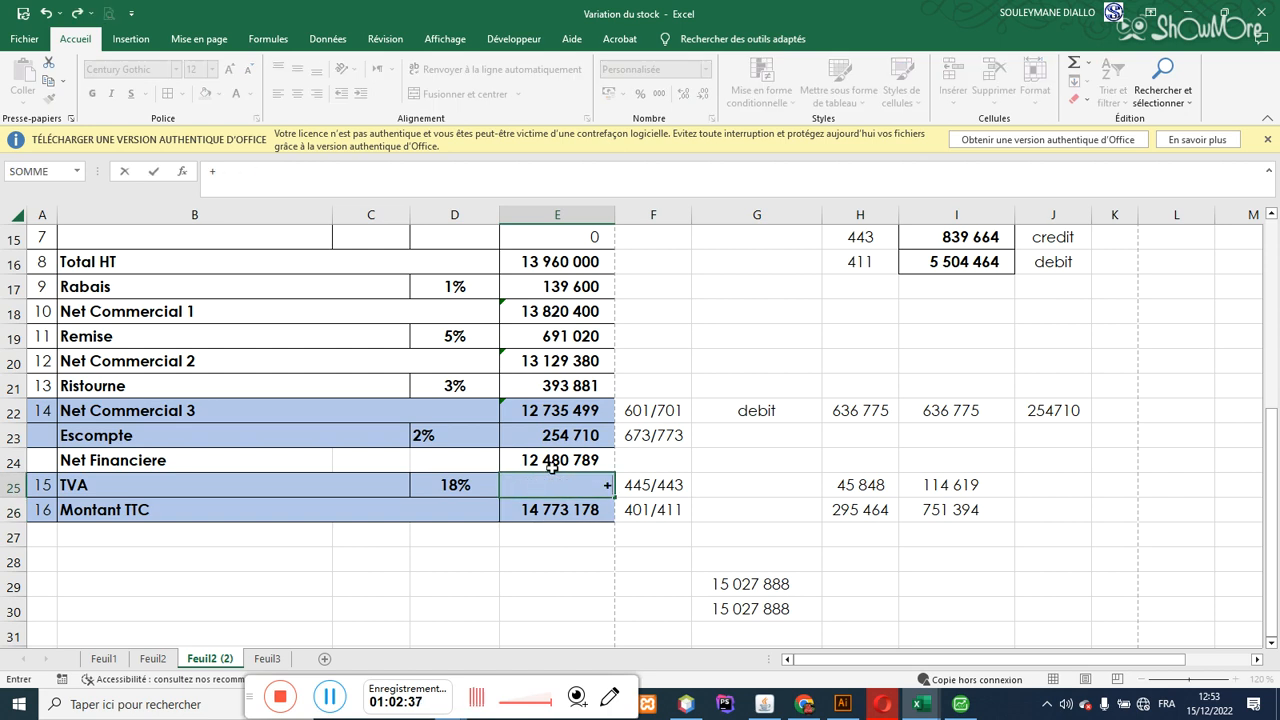
pyautogui.click(555, 460)
pyautogui.write('*')
pyautogui.click(448, 486)
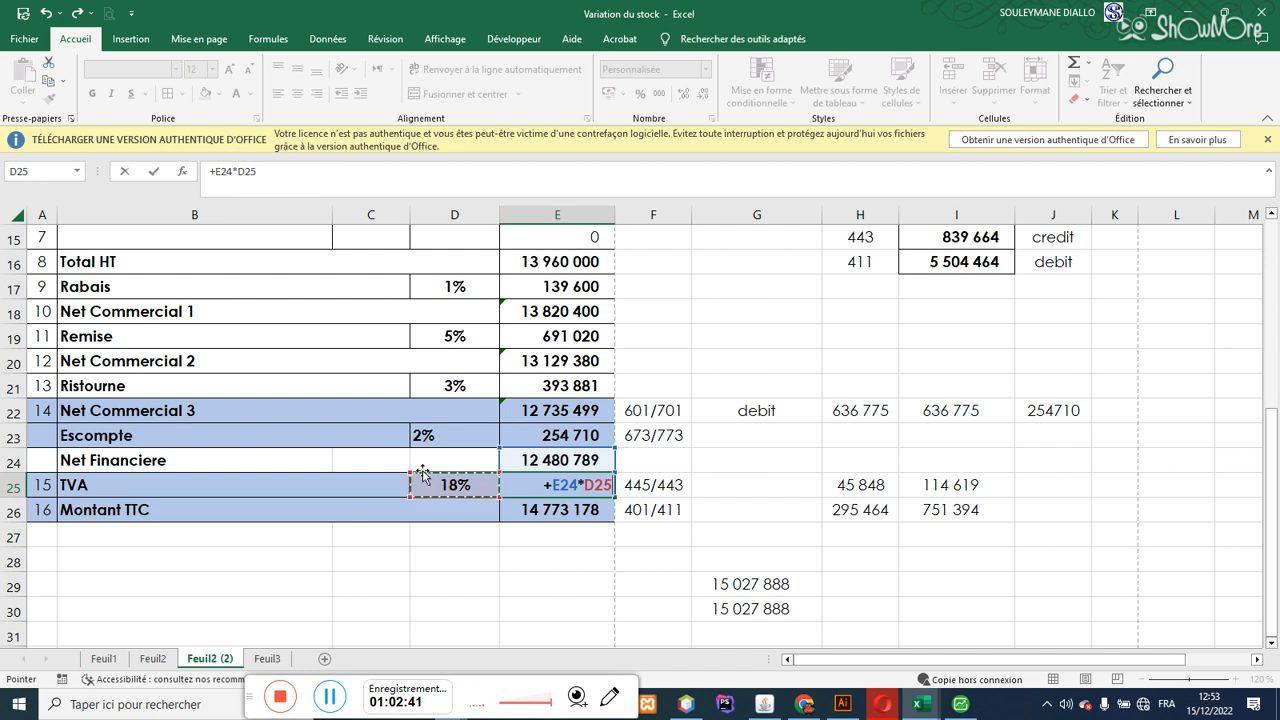
pyautogui.press('Return')
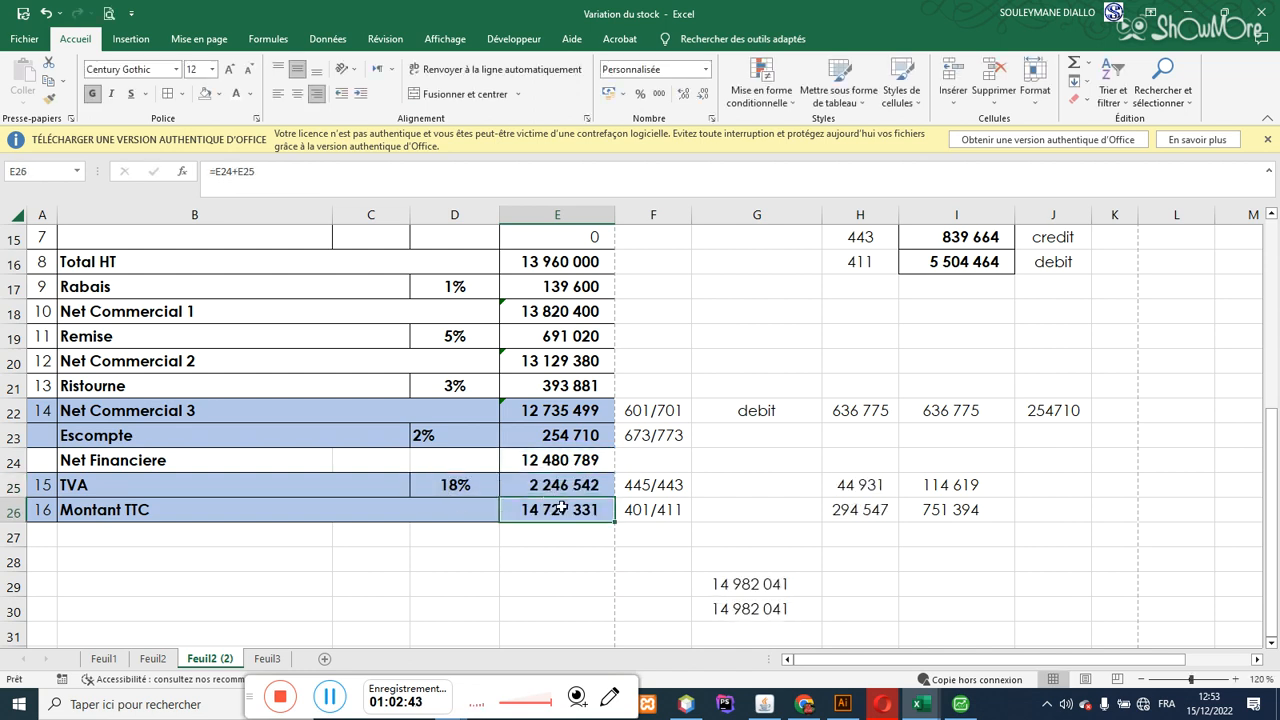
pyautogui.click(762, 586)
pyautogui.click(741, 604)
pyautogui.click(733, 583)
pyautogui.click(745, 610)
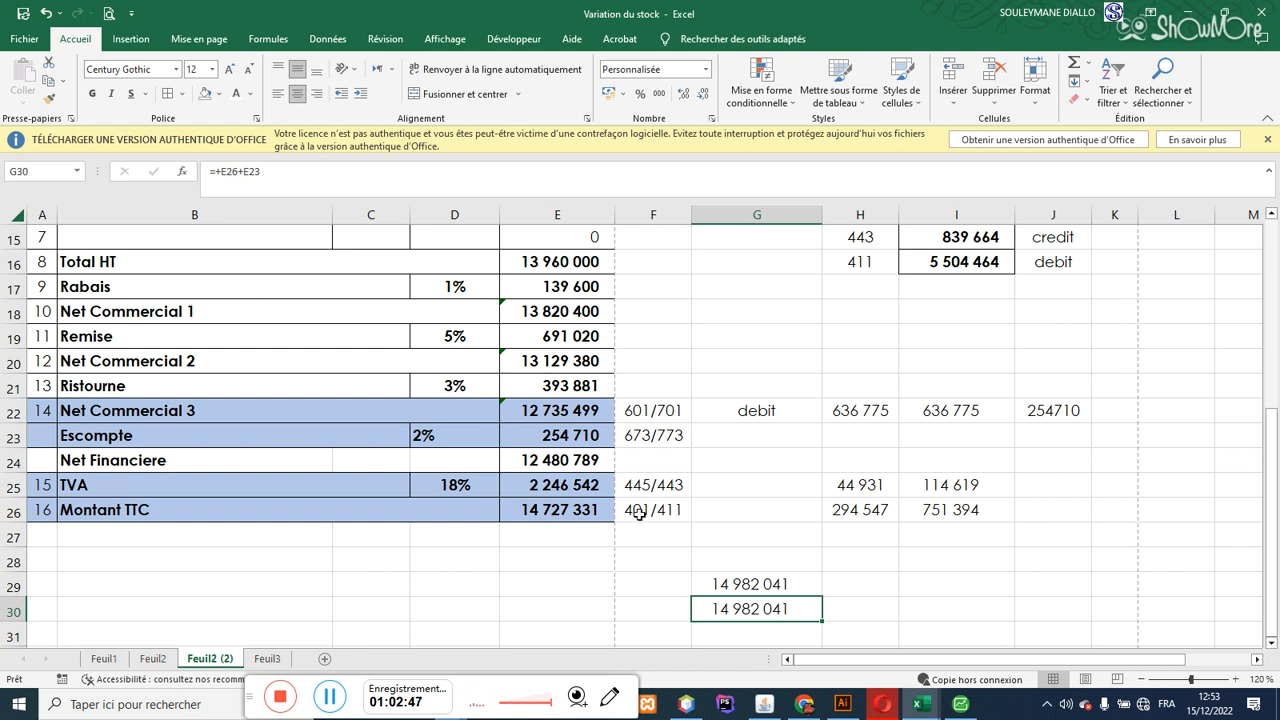
# Step: Enter credit in G23 for Escompte, debit in G25 for TVA and credit in G26 for Montant TTC
pyautogui.click(776, 415)
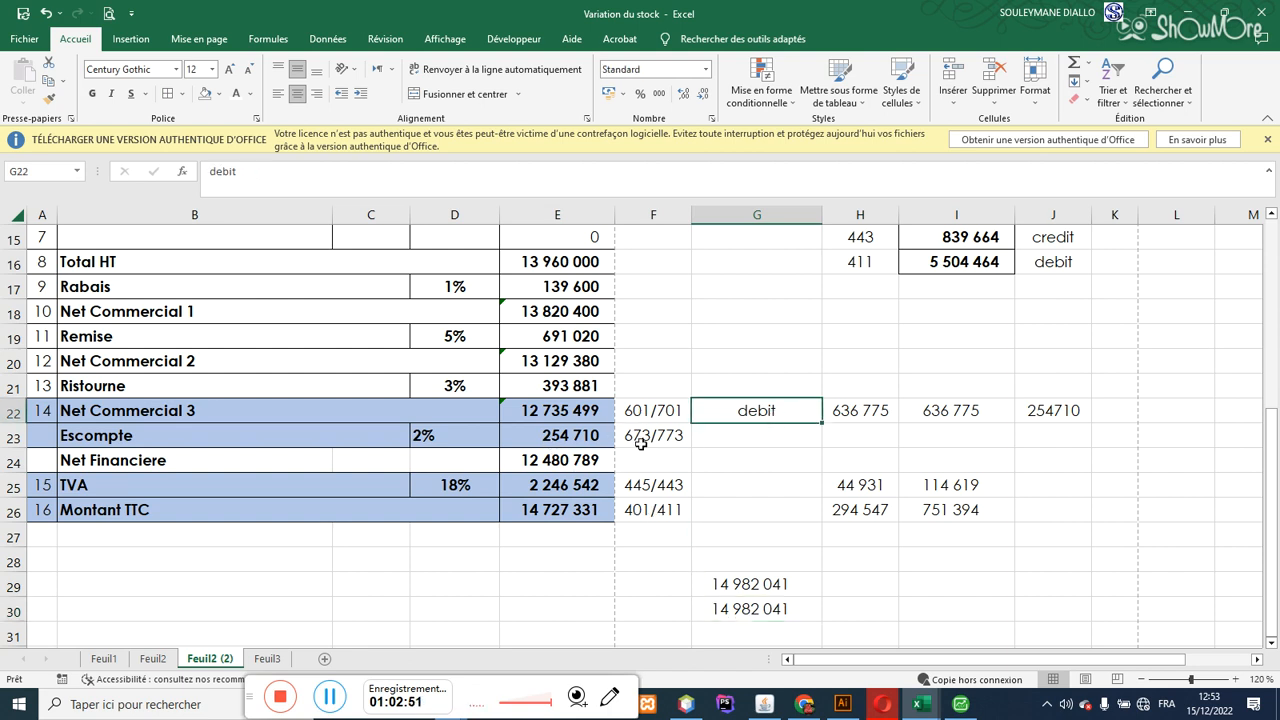
pyautogui.click(717, 438)
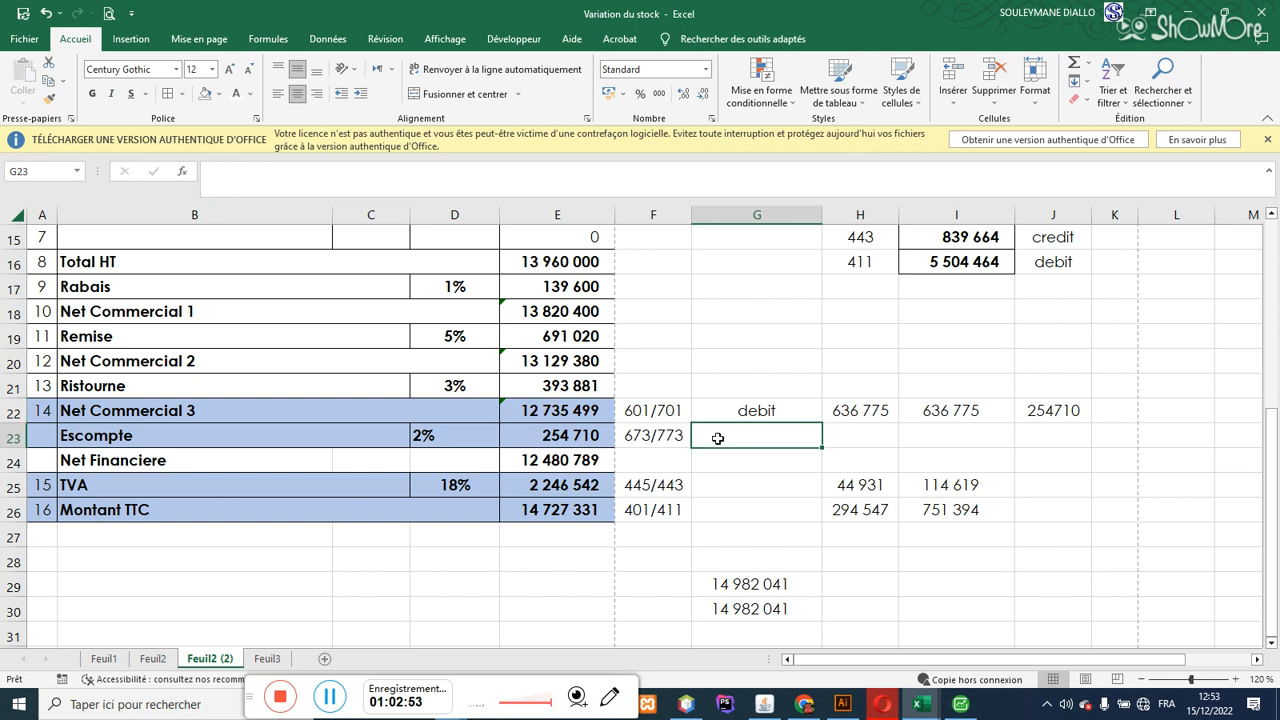
pyautogui.write('credit')
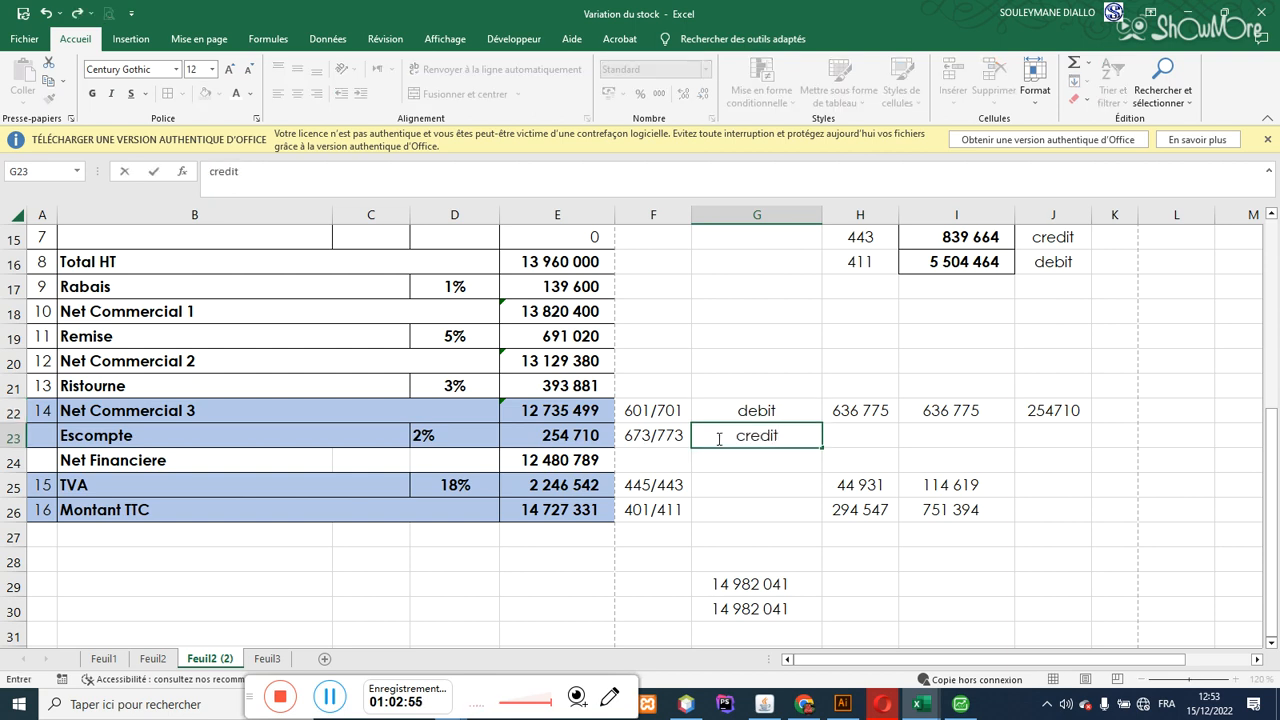
pyautogui.press('Return')
pyautogui.press('Down')
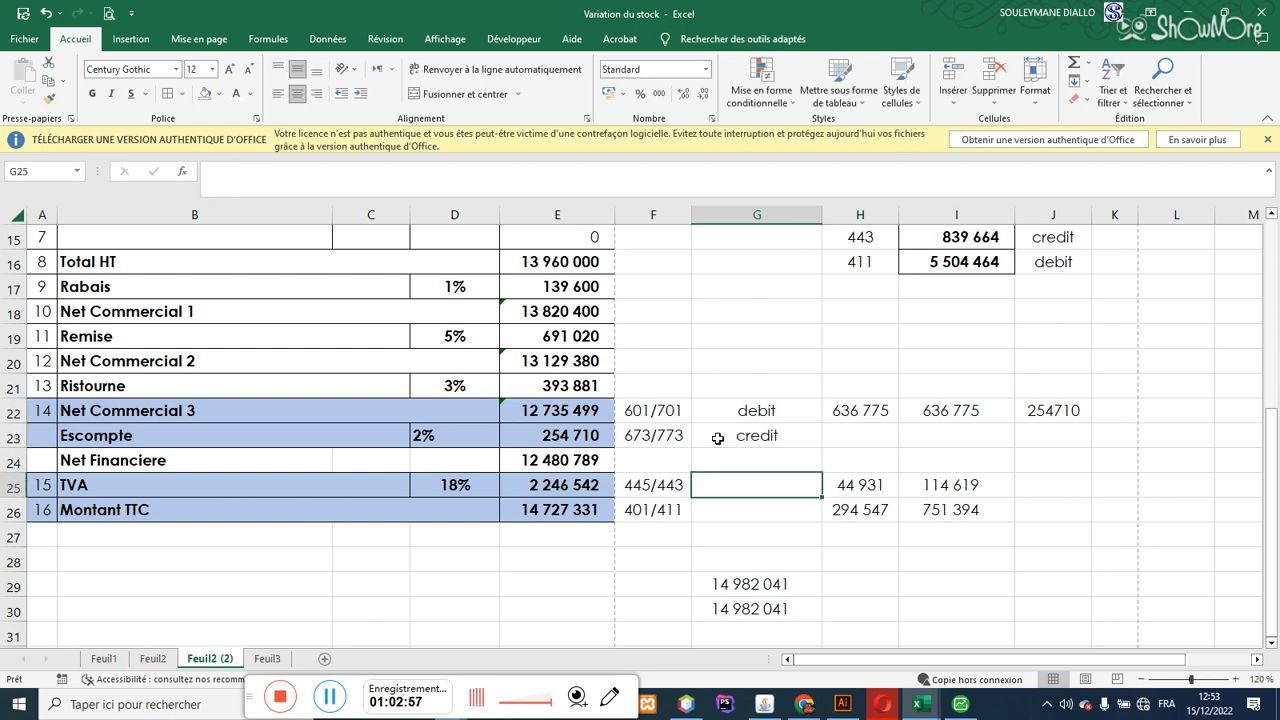
pyautogui.write('debit')
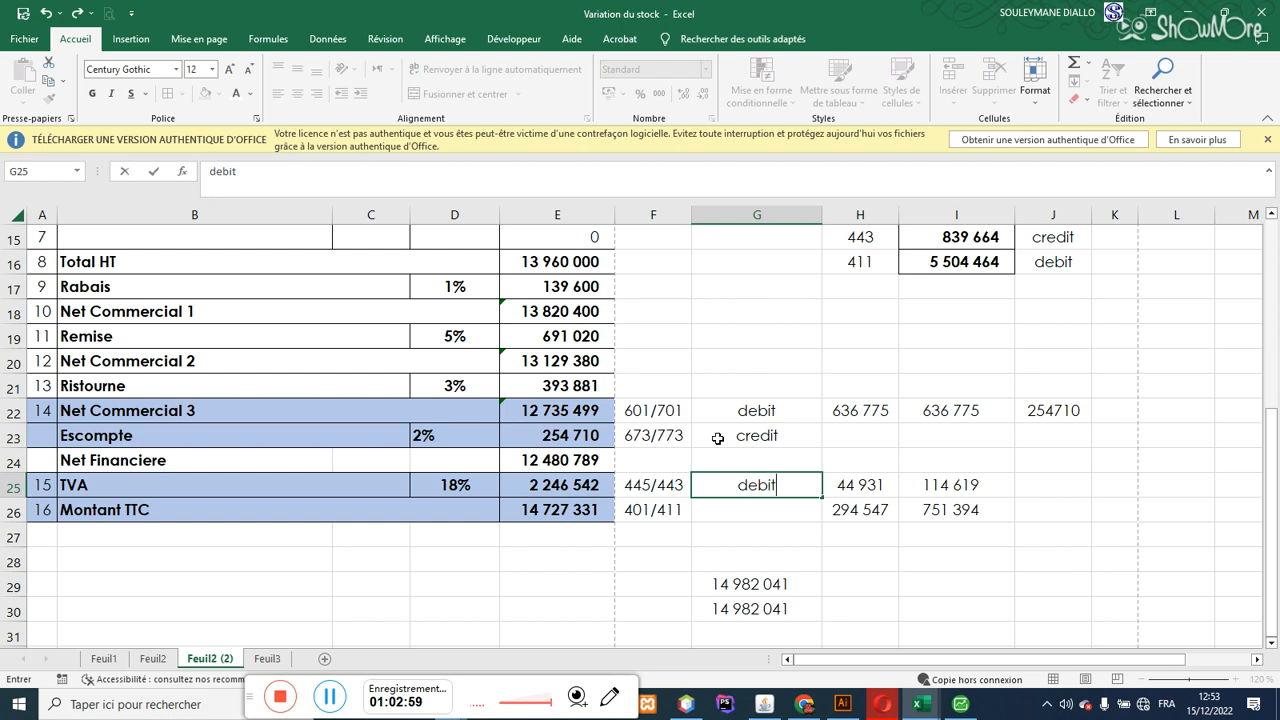
pyautogui.press('Return')
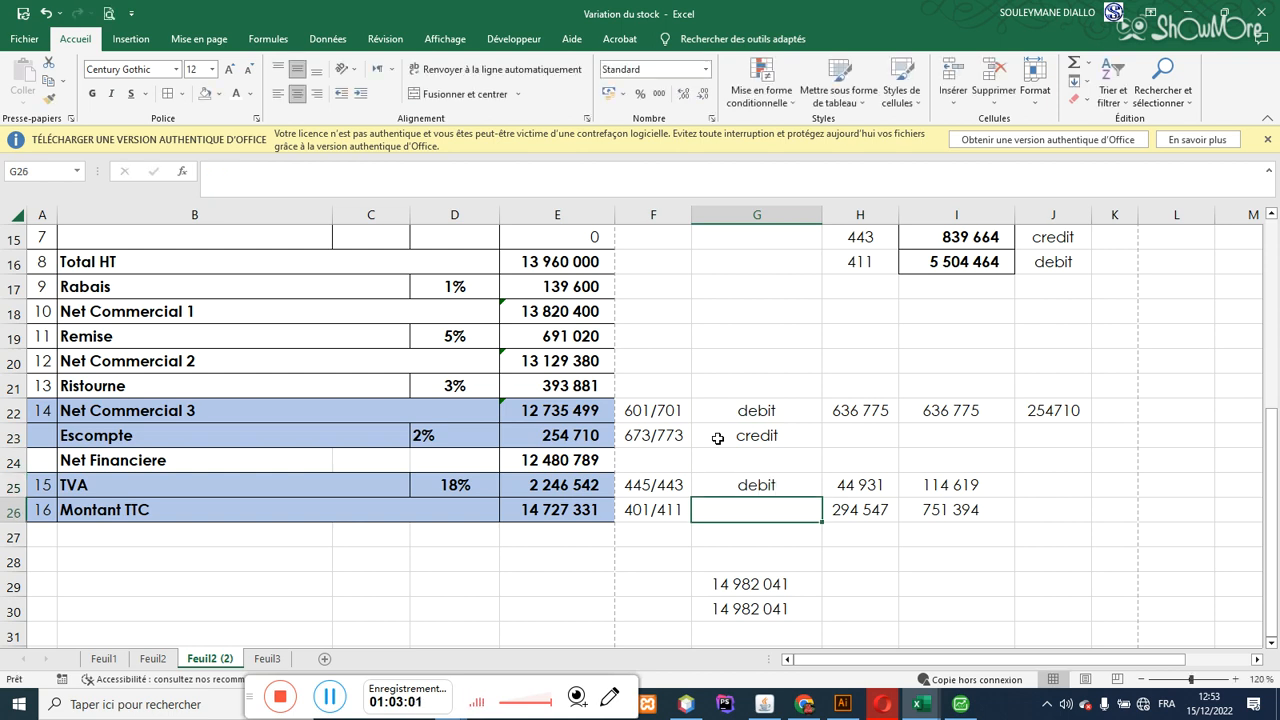
pyautogui.write('credit')
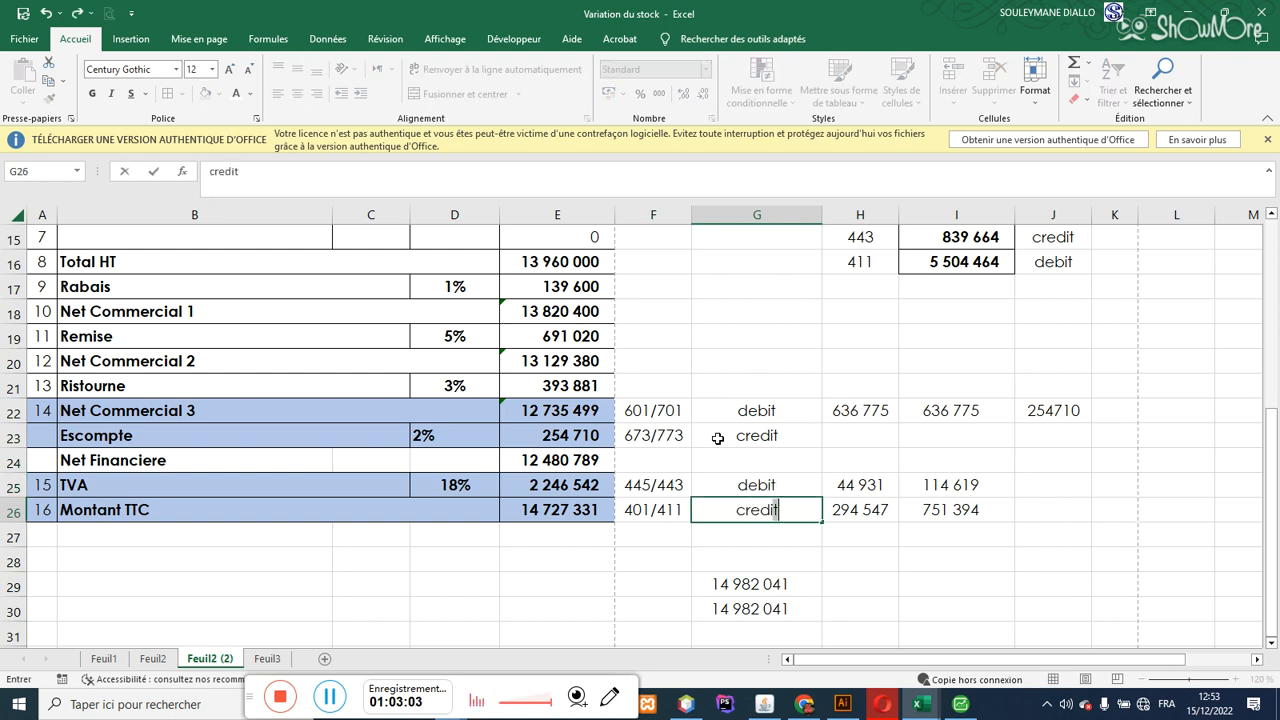
pyautogui.press('Return')
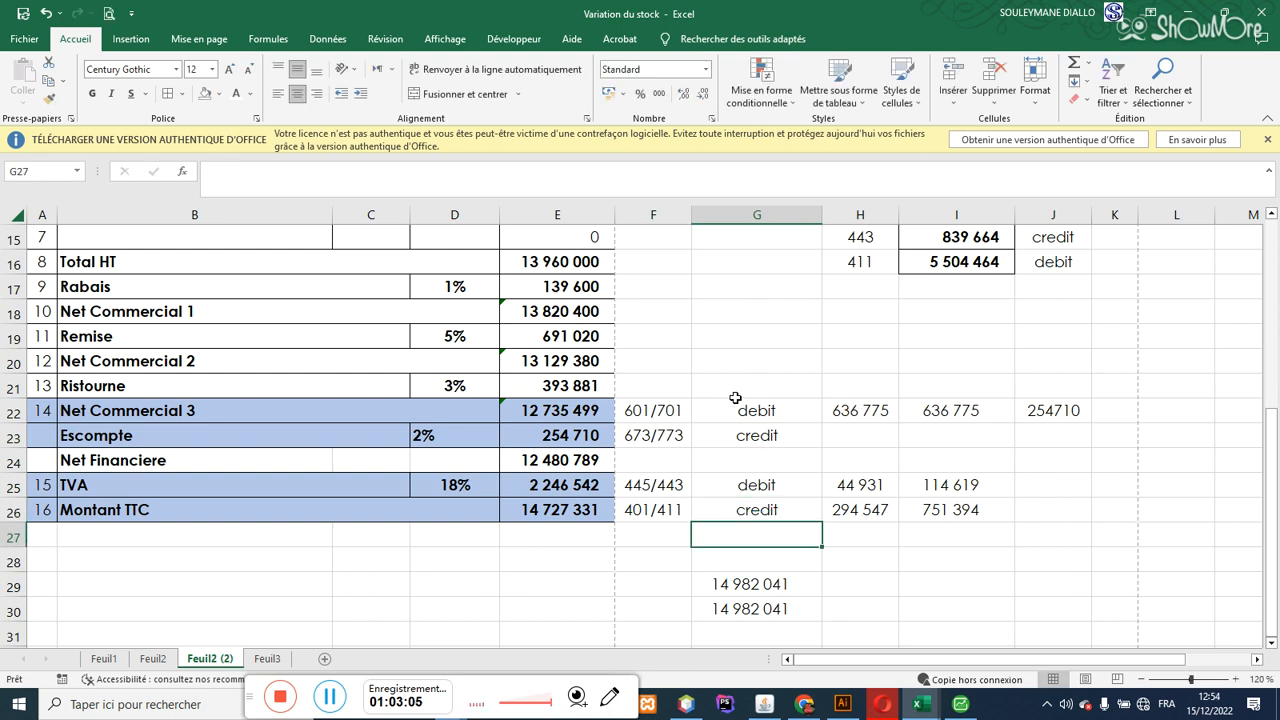
# Step: Extend the side labels to debit/credit in G22 for Net Commercial 3 and credit/debit in G23 for Escompte
pyautogui.press('Up')
pyautogui.doubleClick(795, 407)
pyautogui.write('/')
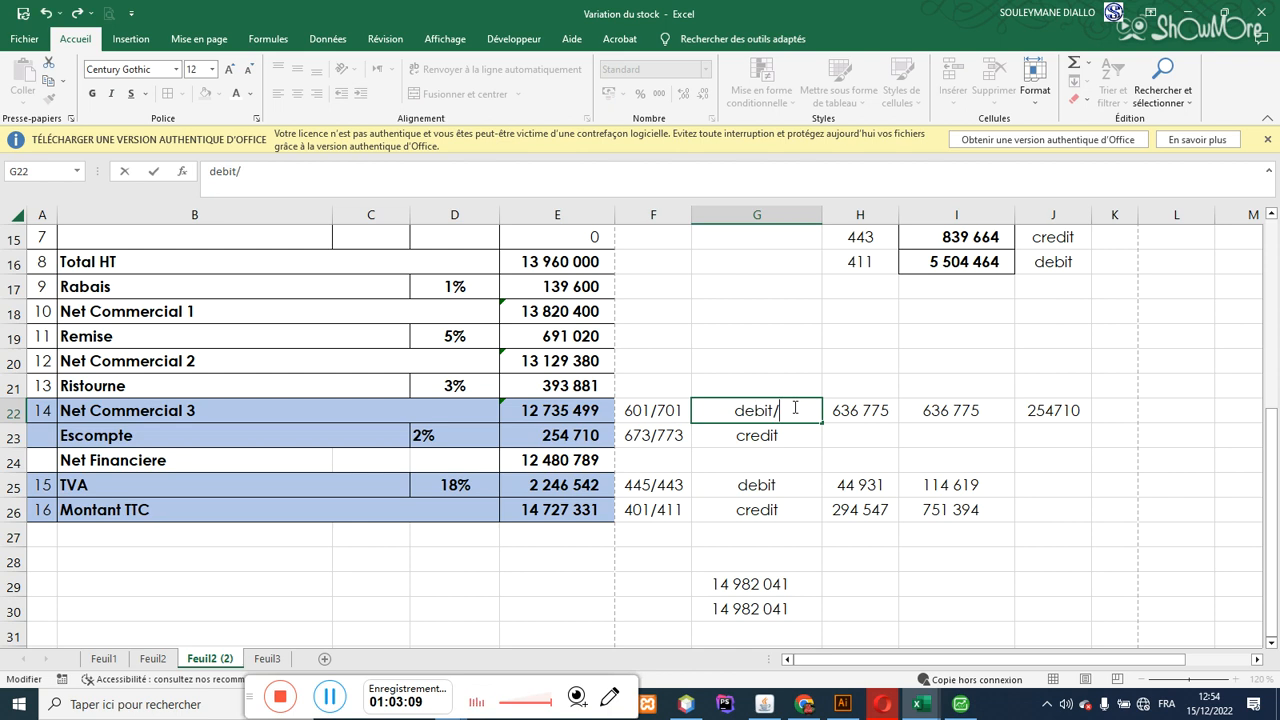
pyautogui.write('credit')
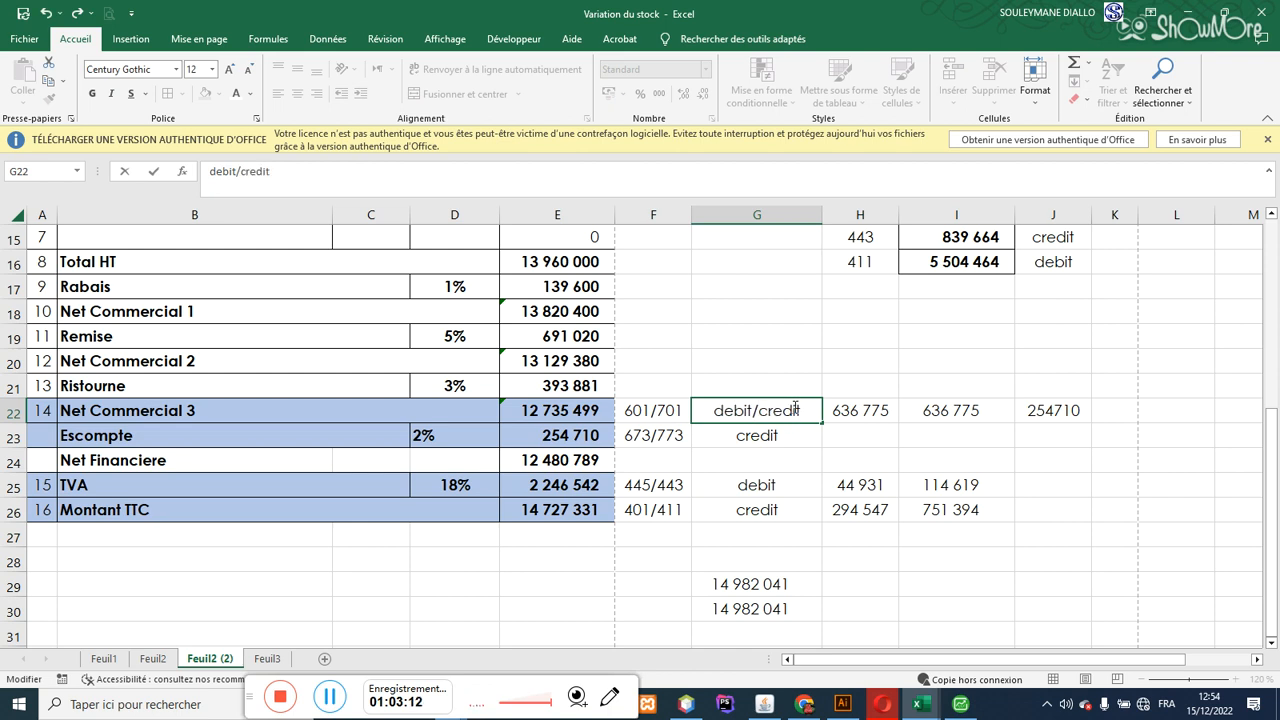
pyautogui.press('Return')
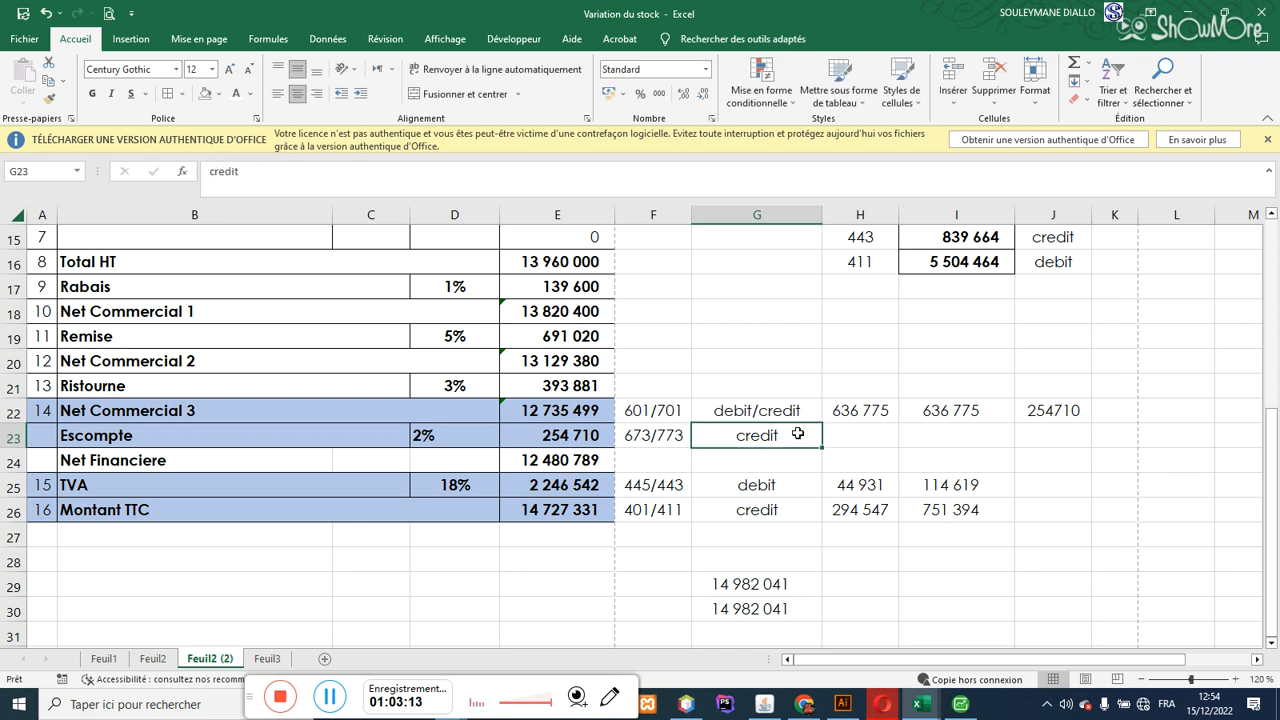
pyautogui.doubleClick(799, 437)
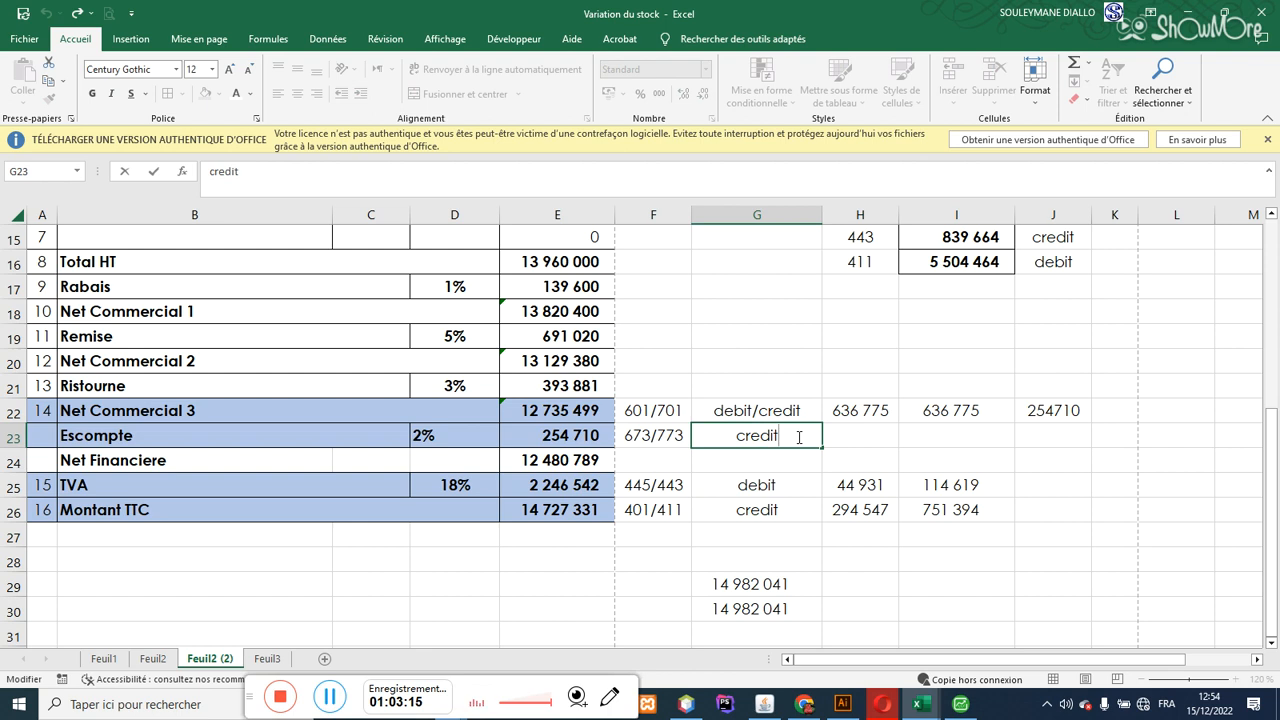
pyautogui.write('/debit')
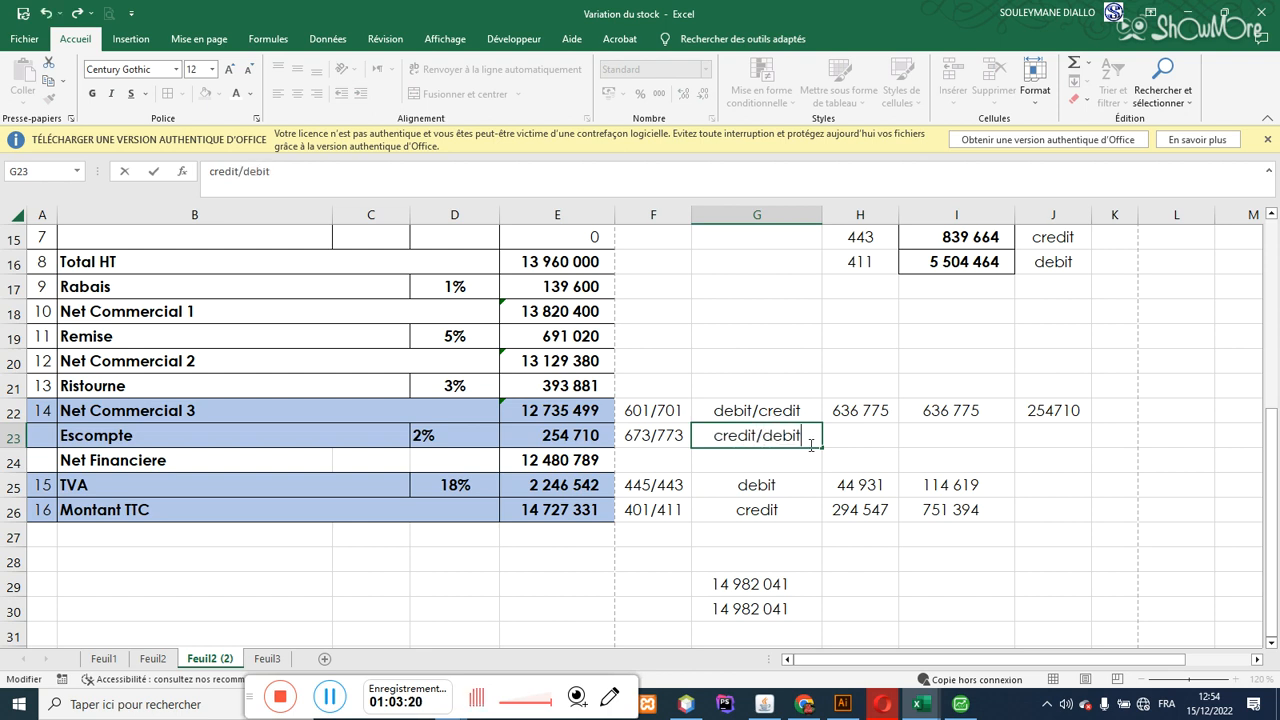
pyautogui.press('Return')
pyautogui.press('Down')
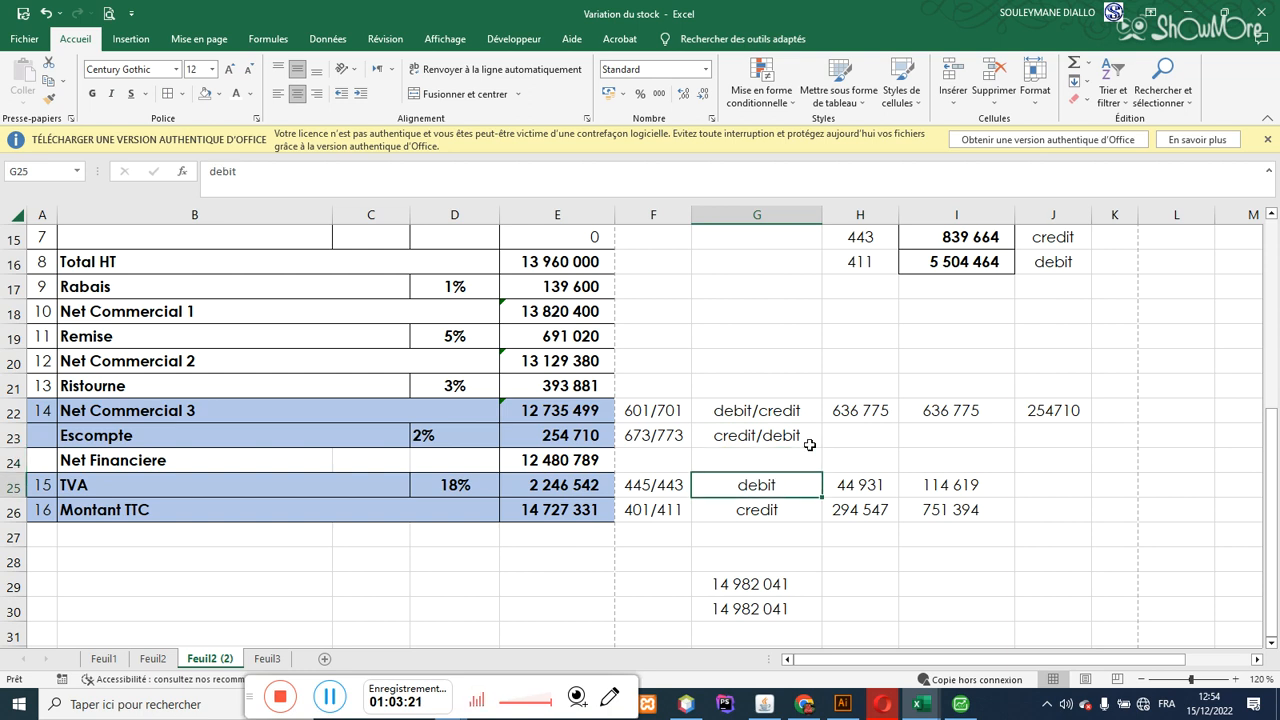
# Step: Extend the side labels to debit/credit in G25 for TVA and credit/debit in G26 for Montant TTC
pyautogui.doubleClick(776, 484)
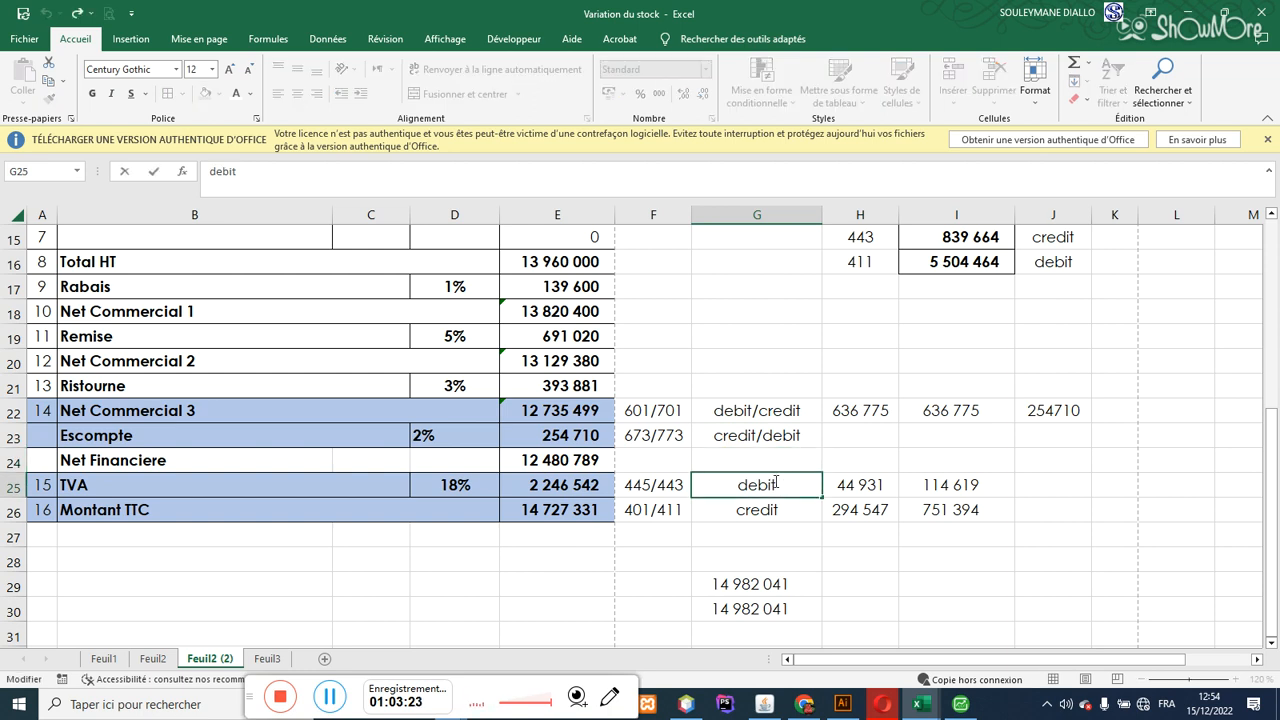
pyautogui.write('/')
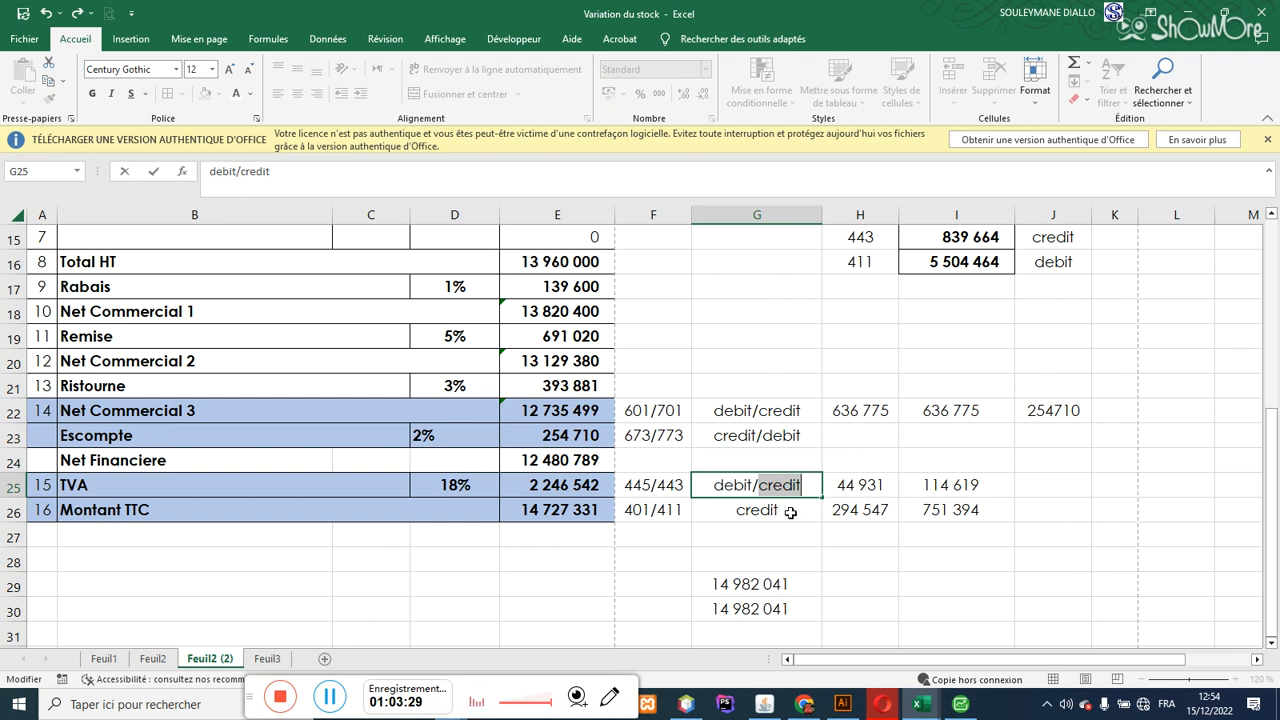
pyautogui.click(790, 512)
pyautogui.doubleClick(789, 512)
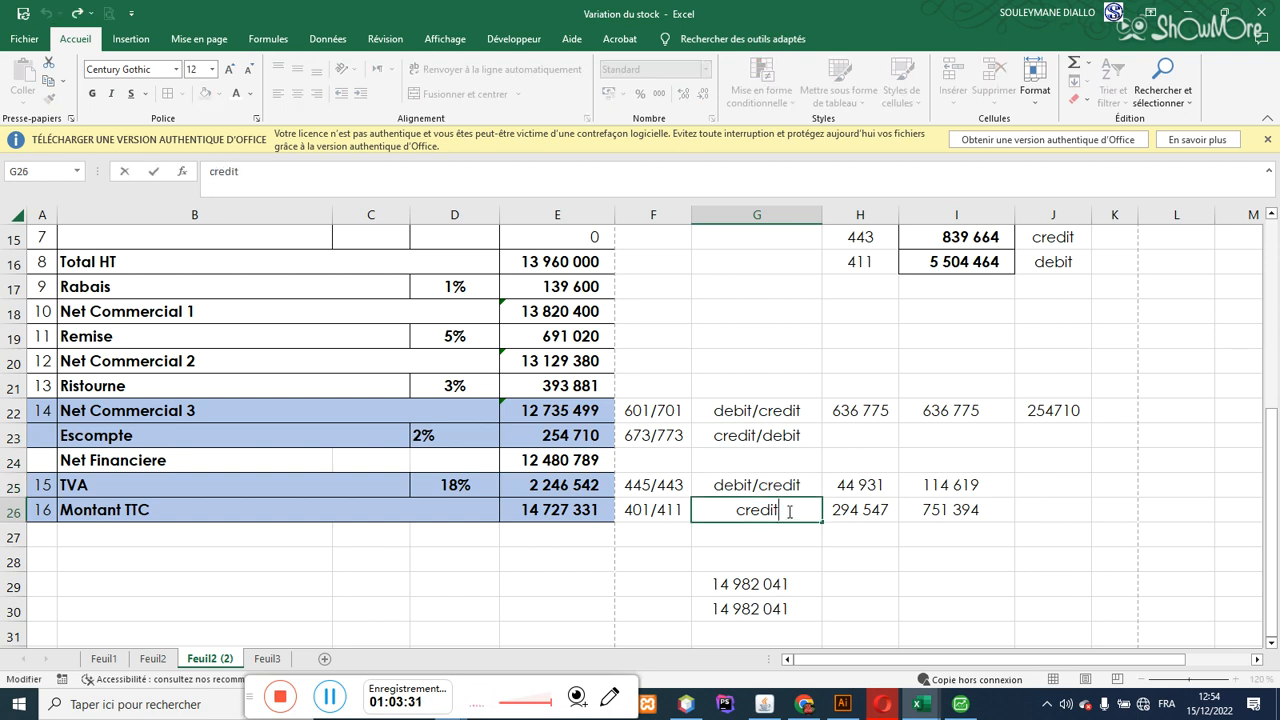
pyautogui.write(':')
pyautogui.press('BackSpace')
pyautogui.write('/')
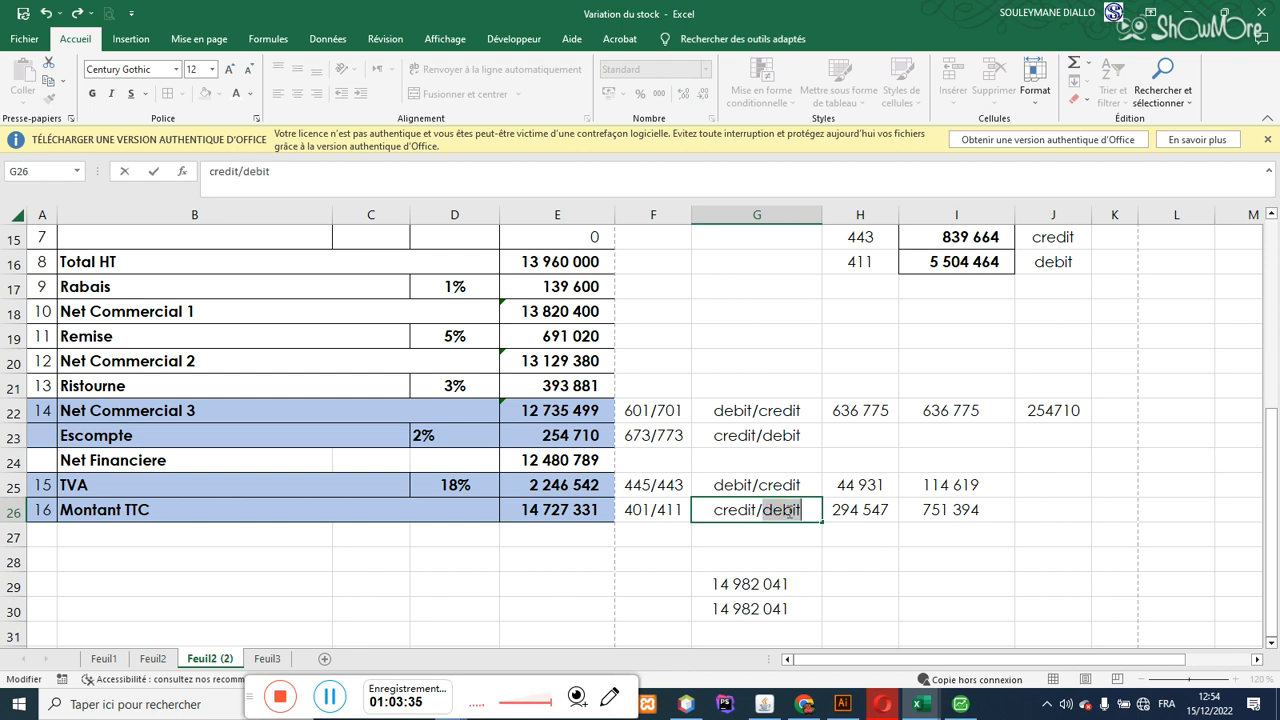
pyautogui.press('Return')
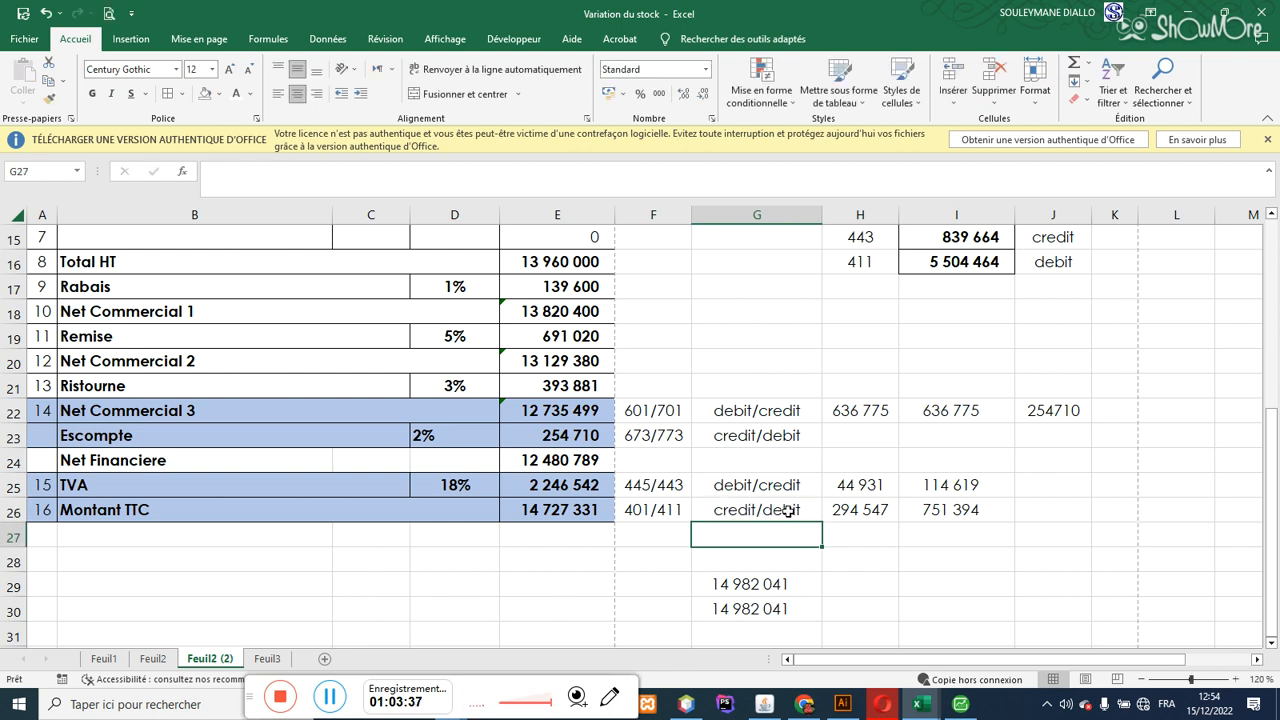
pyautogui.click(768, 488)
pyautogui.click(768, 533)
pyautogui.click(760, 580)
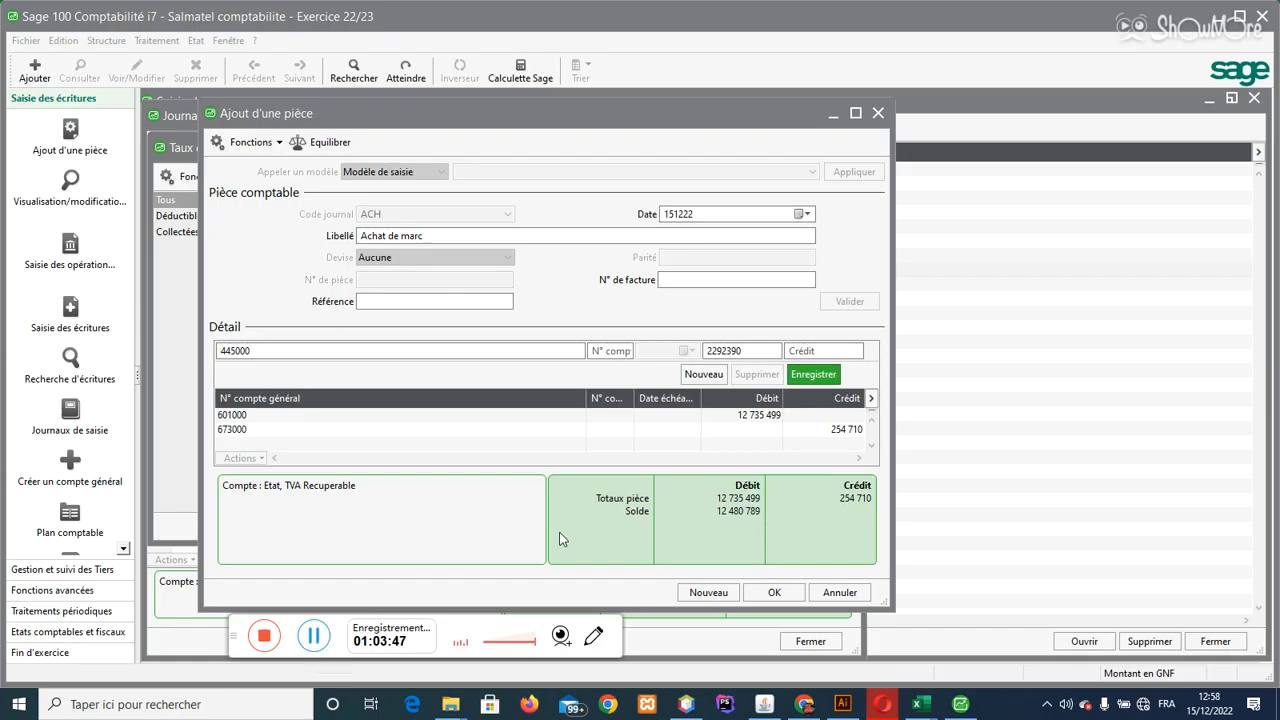
# Step: In the Sage 100 purchase entry, set the 445000 line's debit to 2246542, consulting the TVA amount in the Excel invoice, and record the line
pyautogui.click(252, 350)
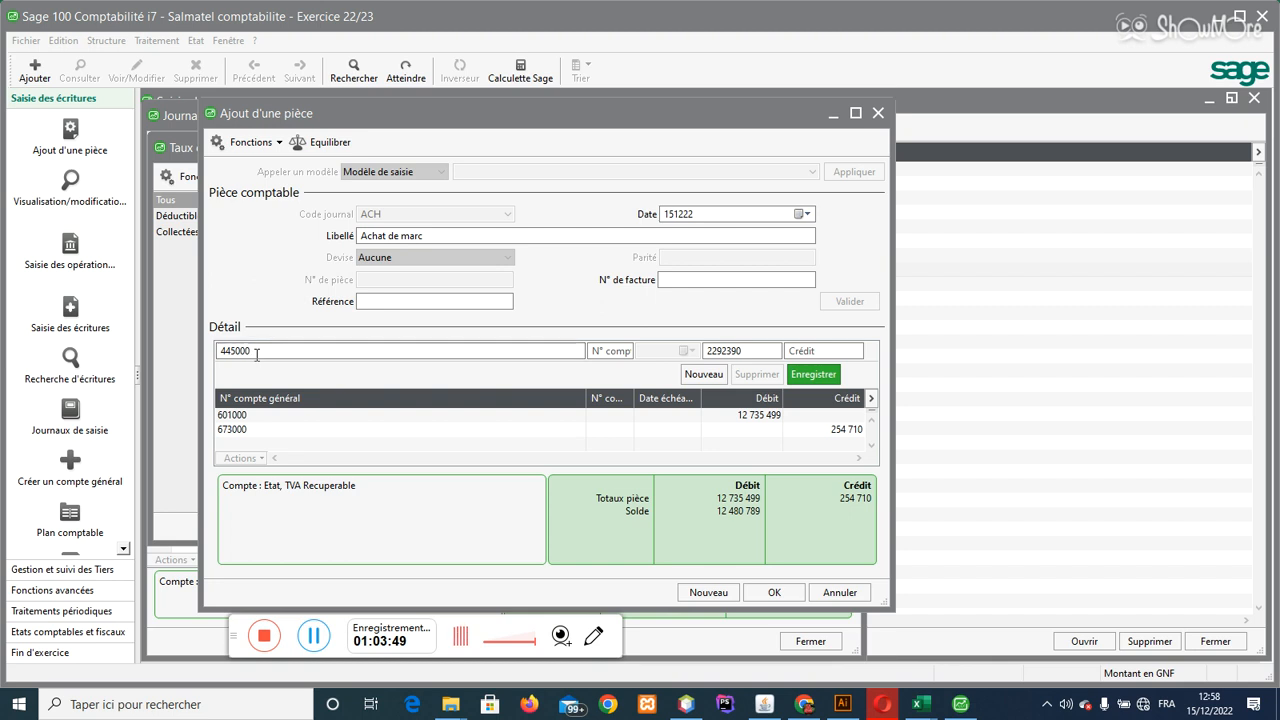
pyautogui.click(742, 349)
pyautogui.doubleClick(742, 349)
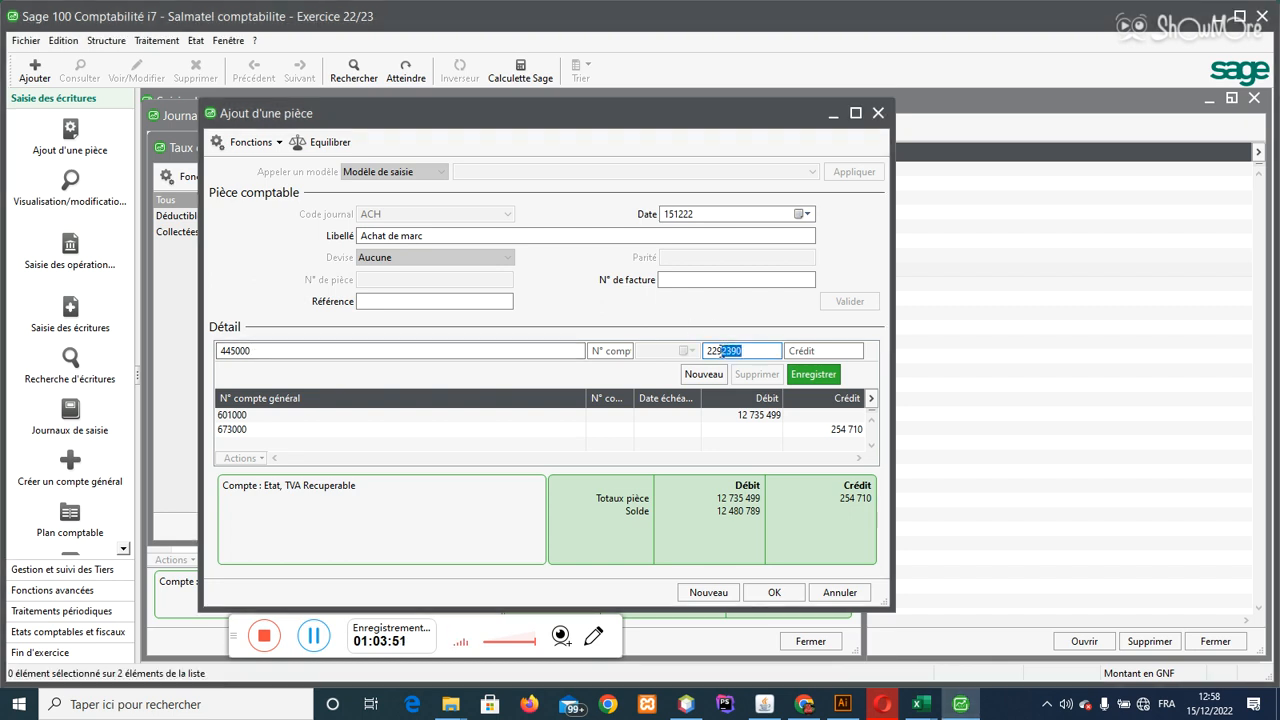
pyautogui.click(958, 710)
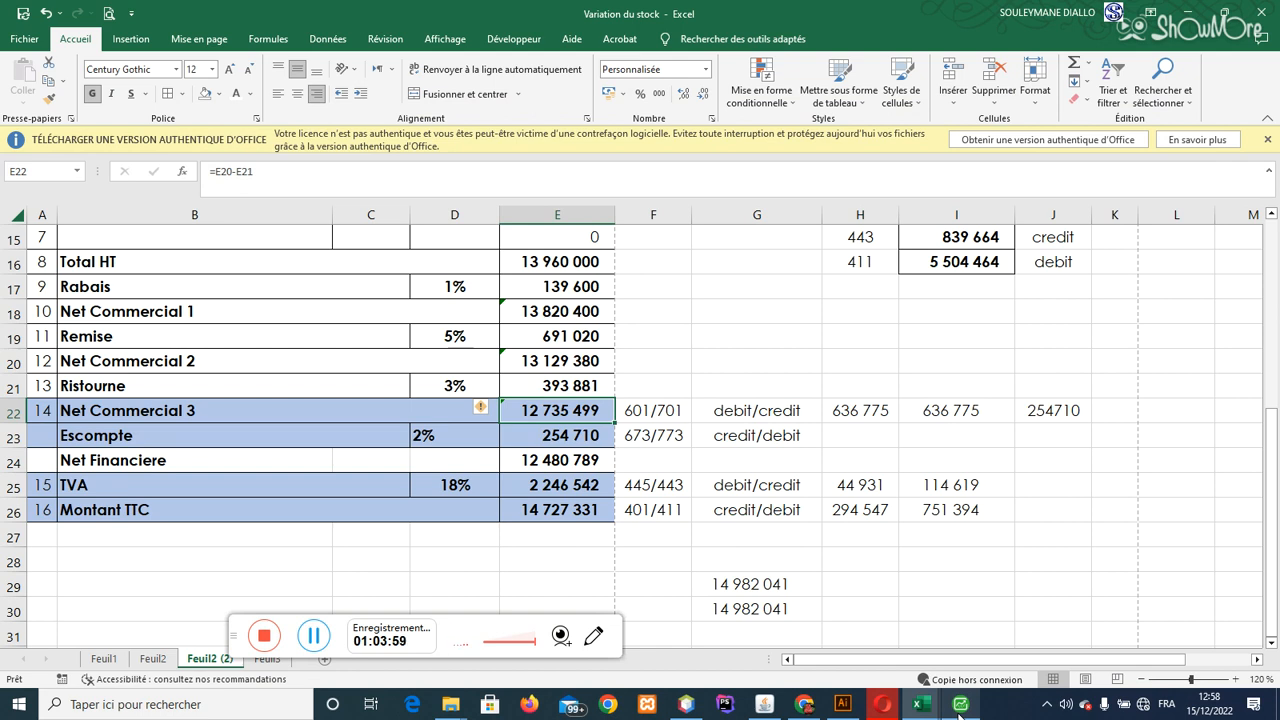
pyautogui.click(960, 706)
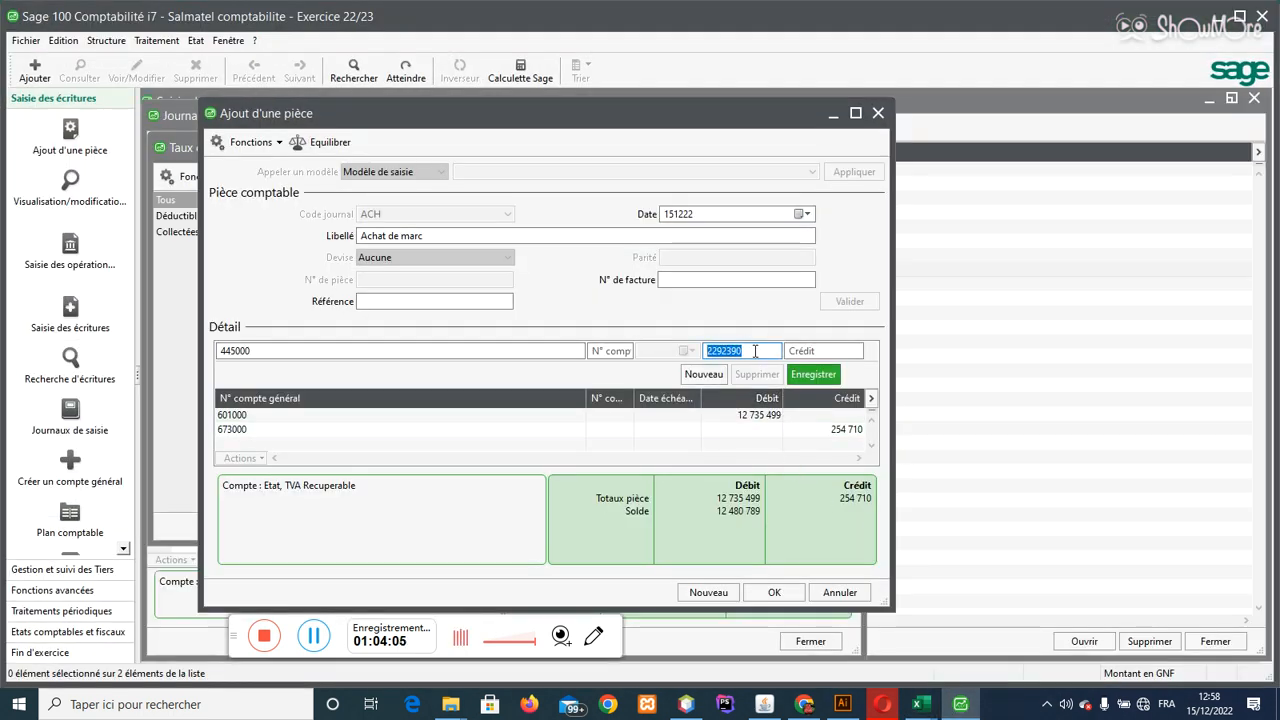
pyautogui.write('2')
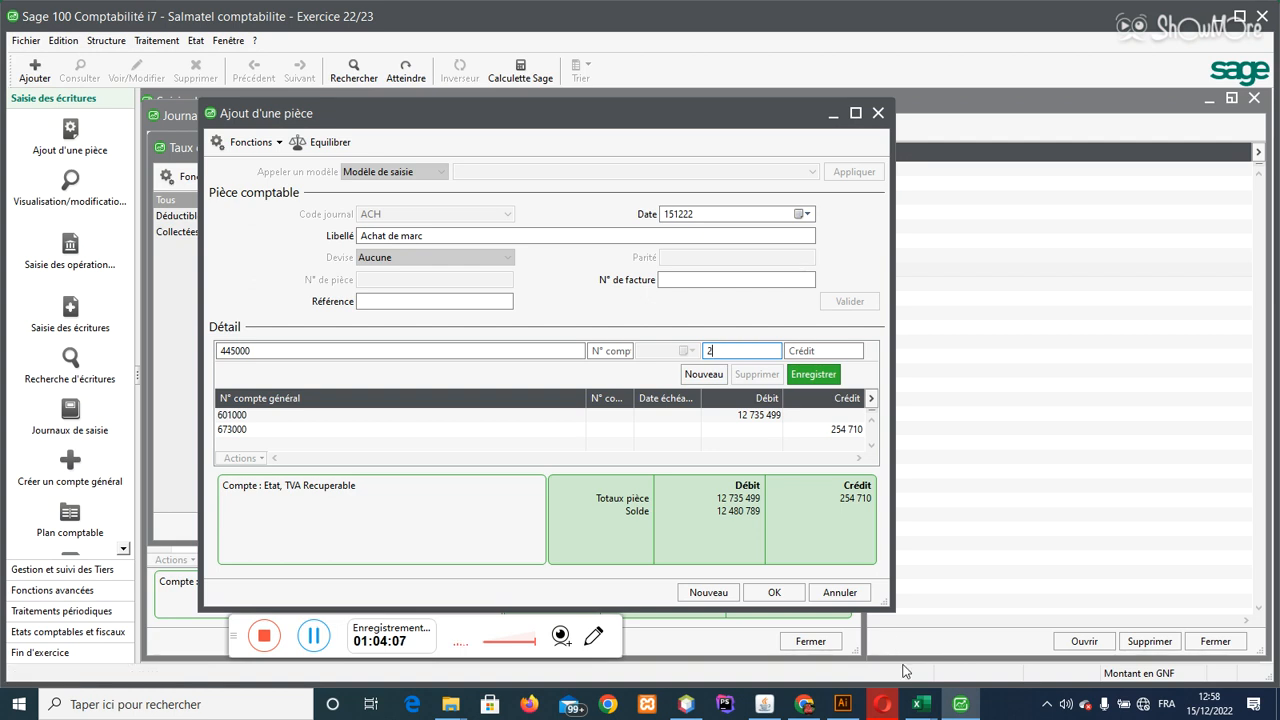
pyautogui.click(960, 706)
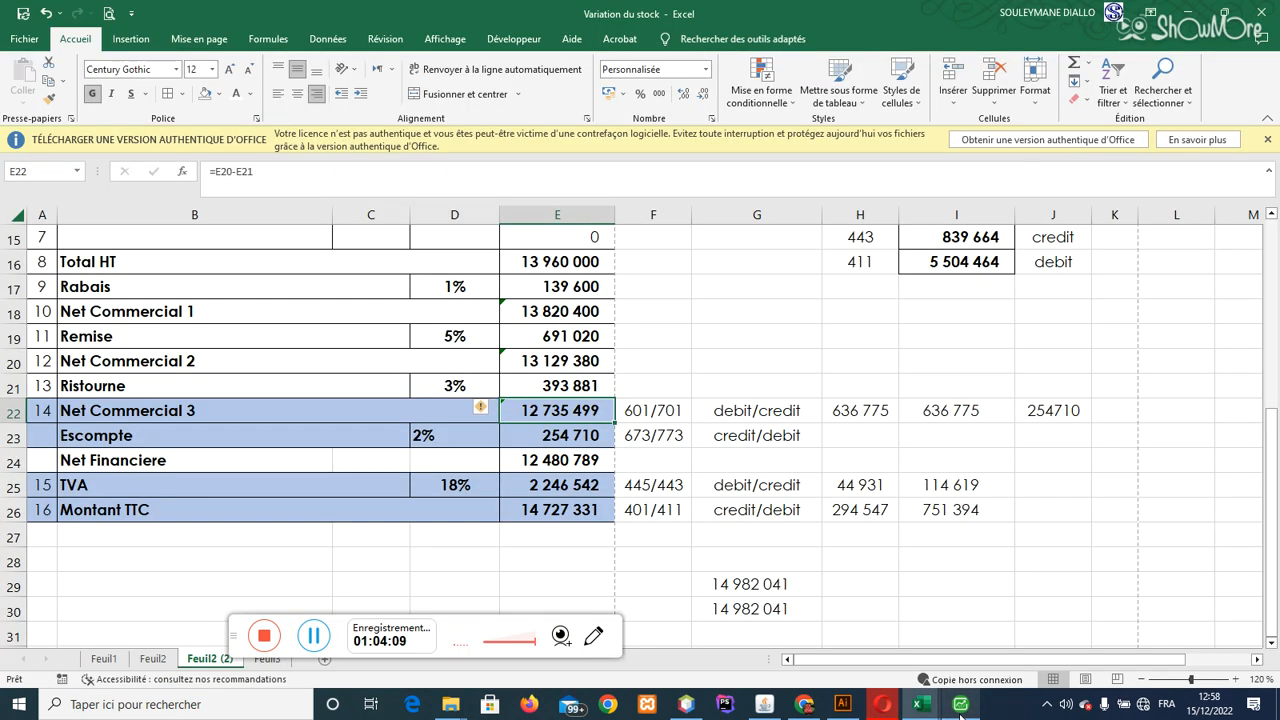
pyautogui.click(960, 706)
pyautogui.write('246')
pyautogui.click(959, 712)
pyautogui.click(960, 706)
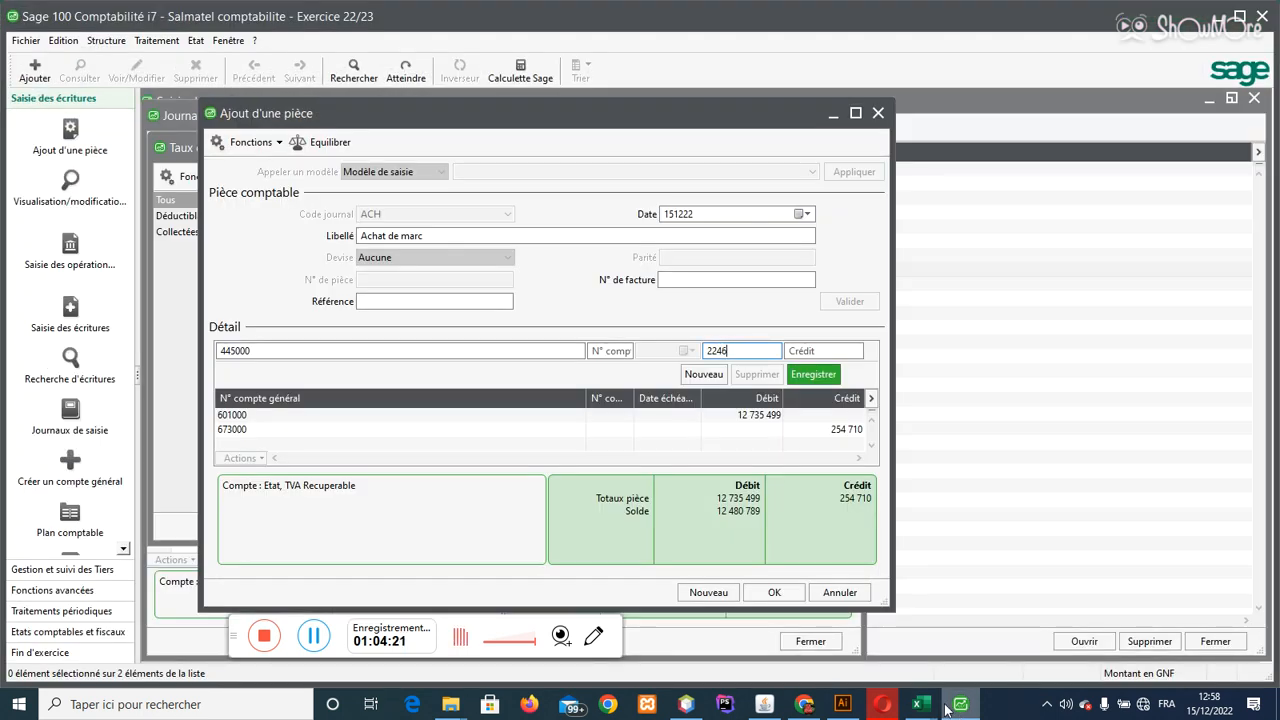
pyautogui.write('543')
pyautogui.write('2')
pyautogui.press('Return')
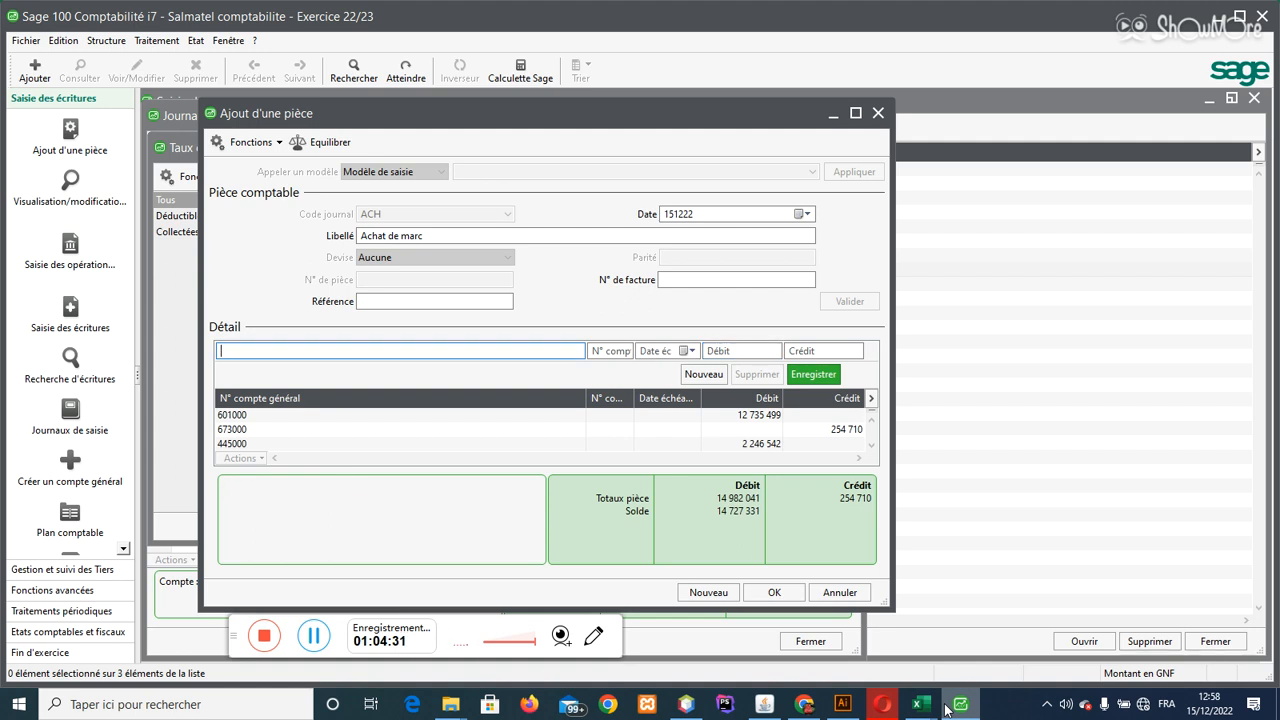
# Step: Record the purchase entry's 401000 line for Fournisseur divers with a credit of 14727331, and save the balanced entry
pyautogui.write('401')
pyautogui.press('Tab')
pyautogui.press('Tab')
pyautogui.press('Tab')
pyautogui.press('Tab')
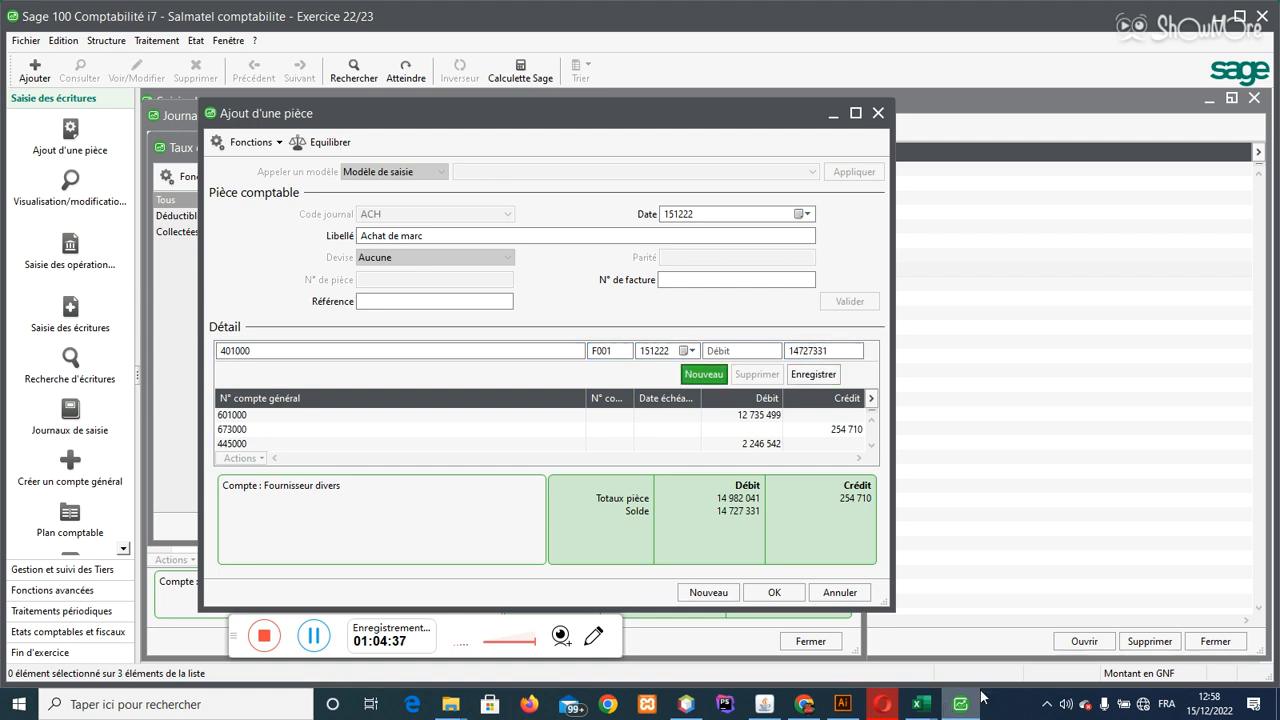
pyautogui.click(830, 351)
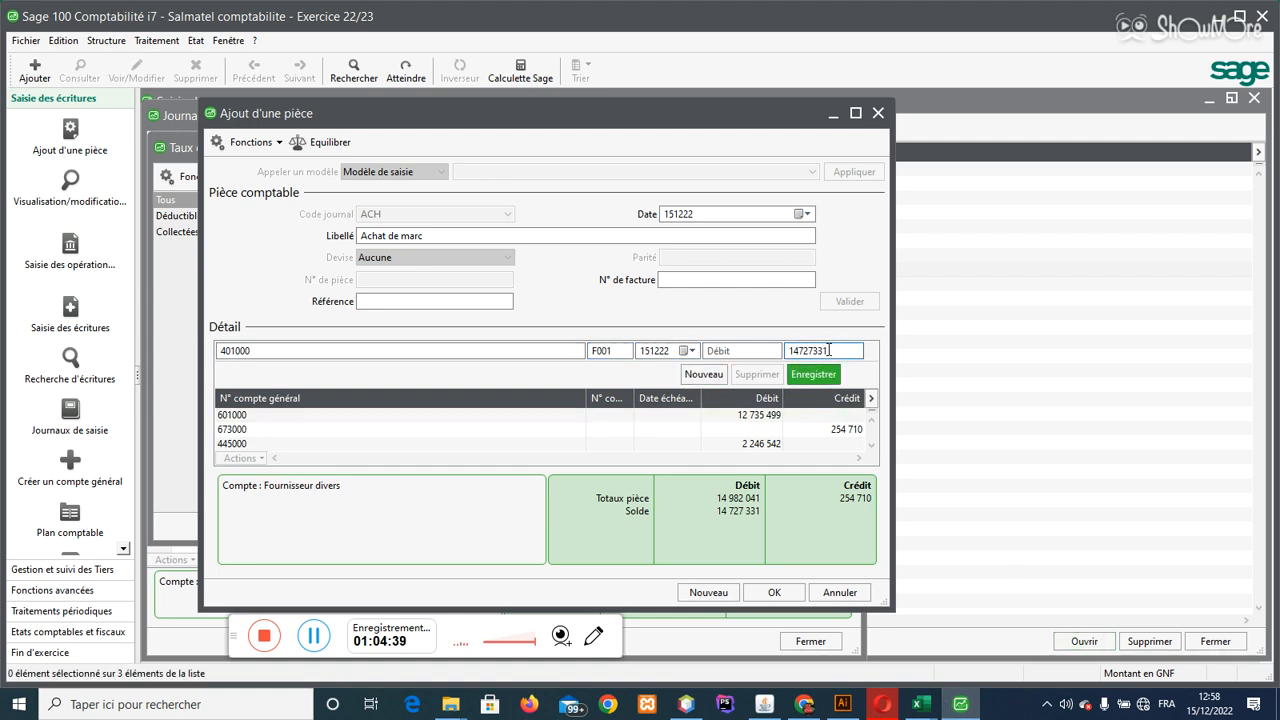
pyautogui.press('Return')
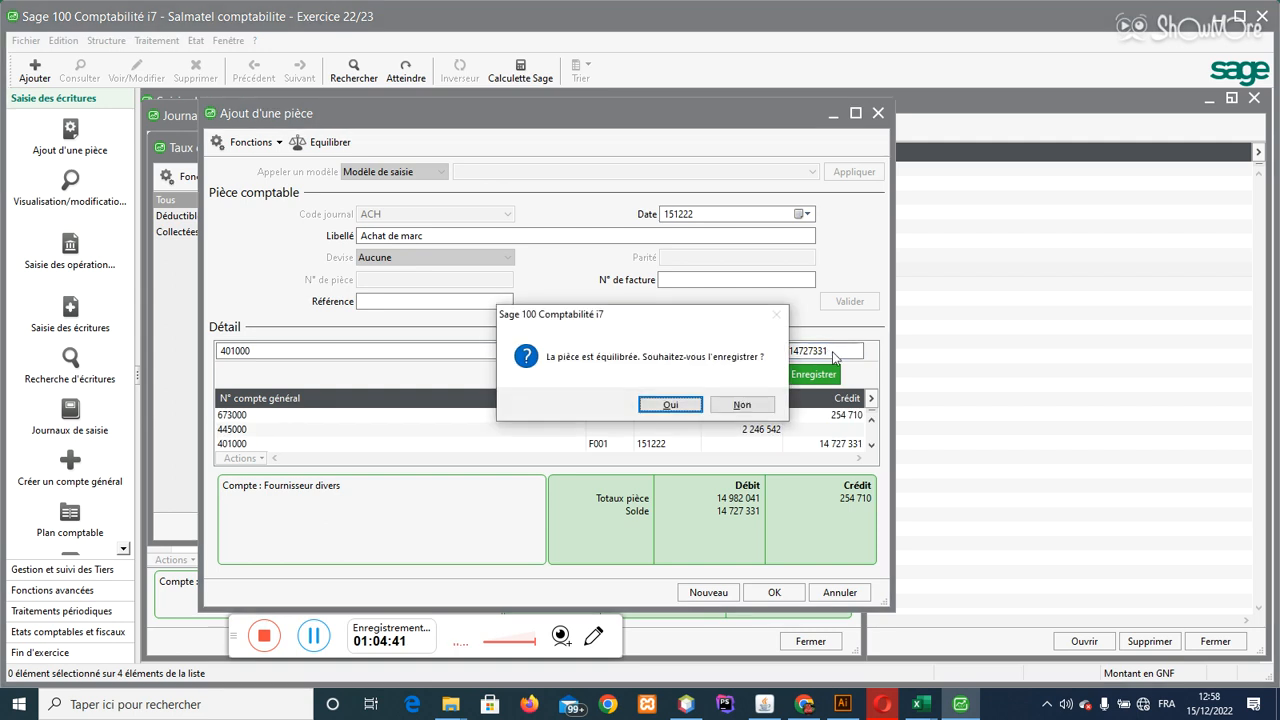
pyautogui.click(678, 404)
pyautogui.click(760, 404)
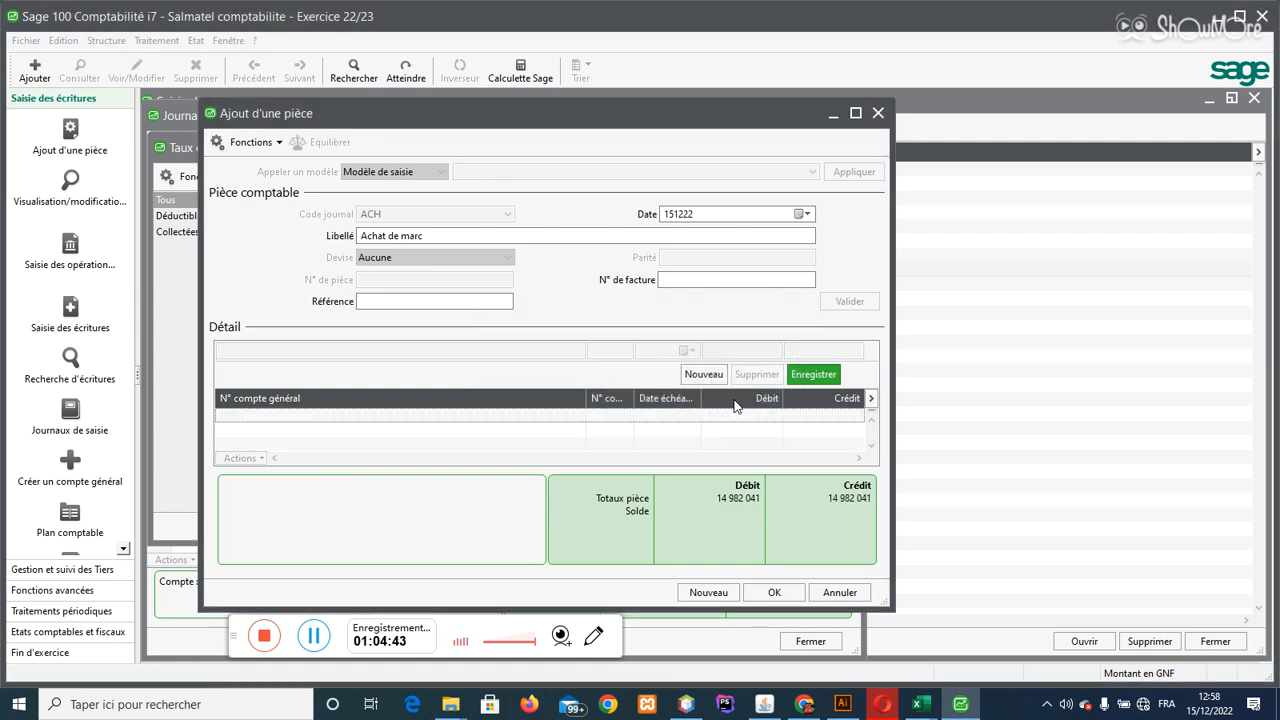
# Step: Maximize the entry window and set the new entry's journal code to VTE Journal ventes, consulting the Variation du stock workbook
pyautogui.click(855, 113)
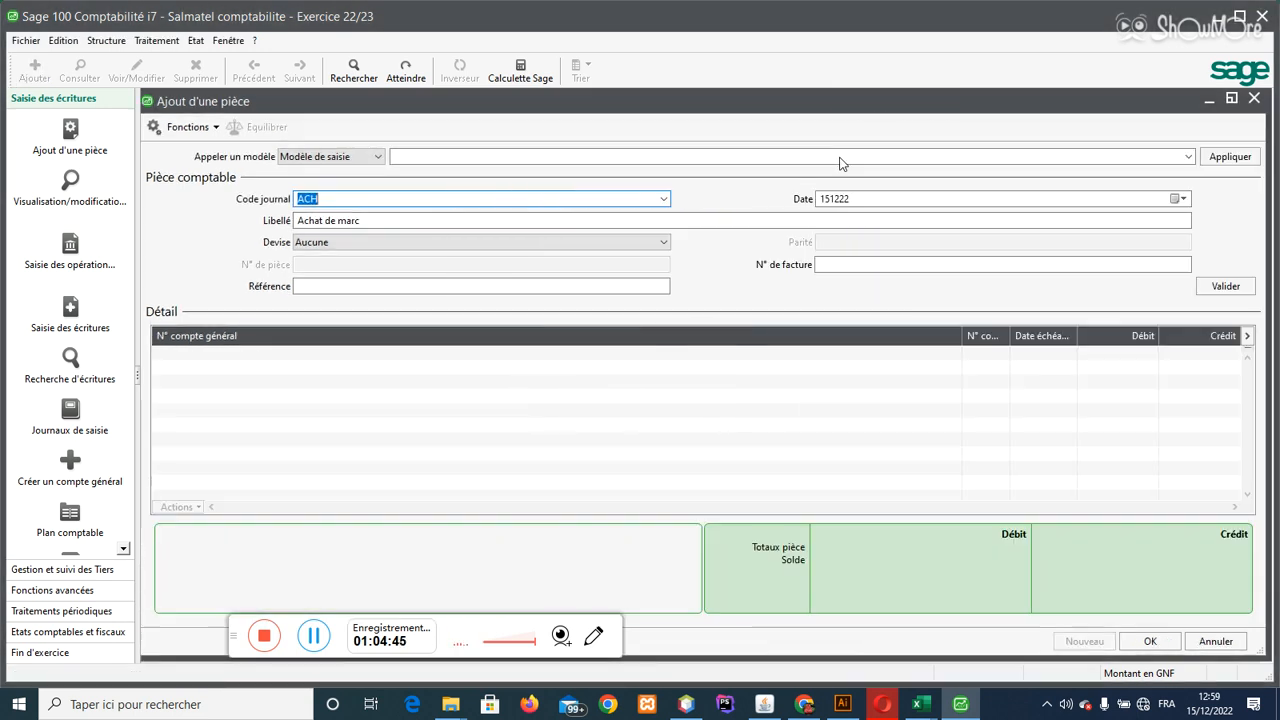
pyautogui.moveTo(928, 707)
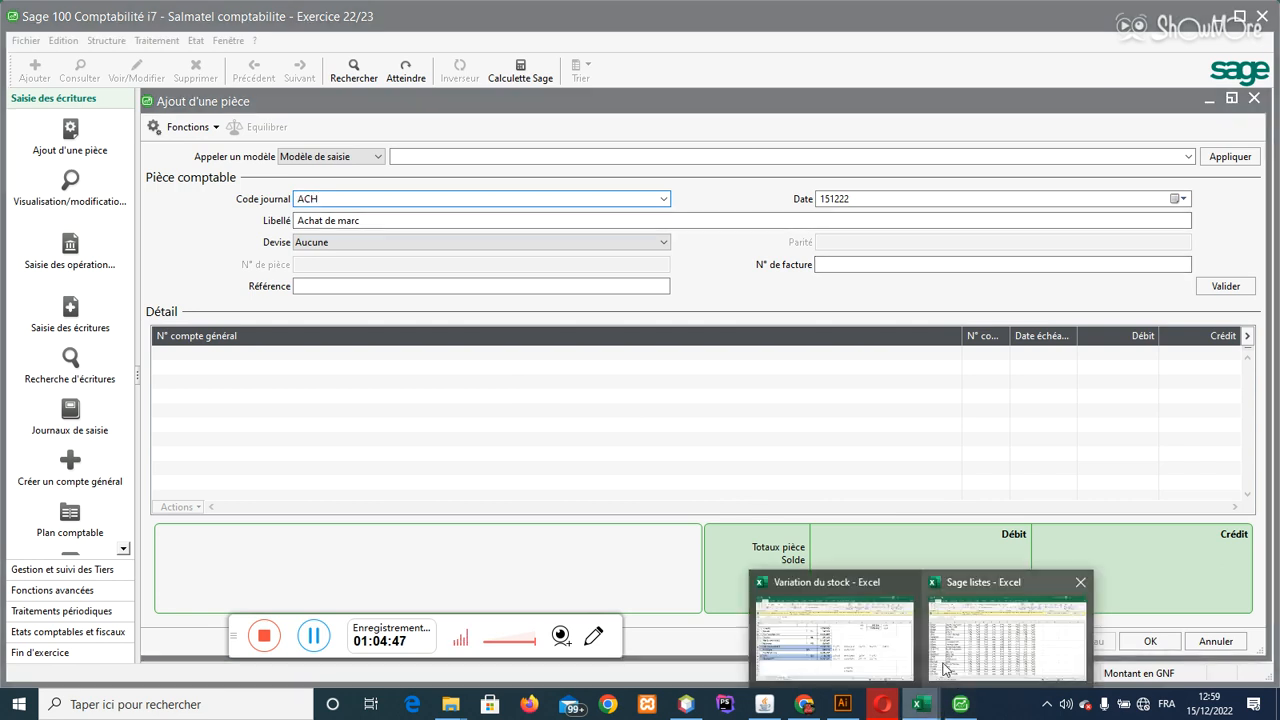
pyautogui.click(849, 634)
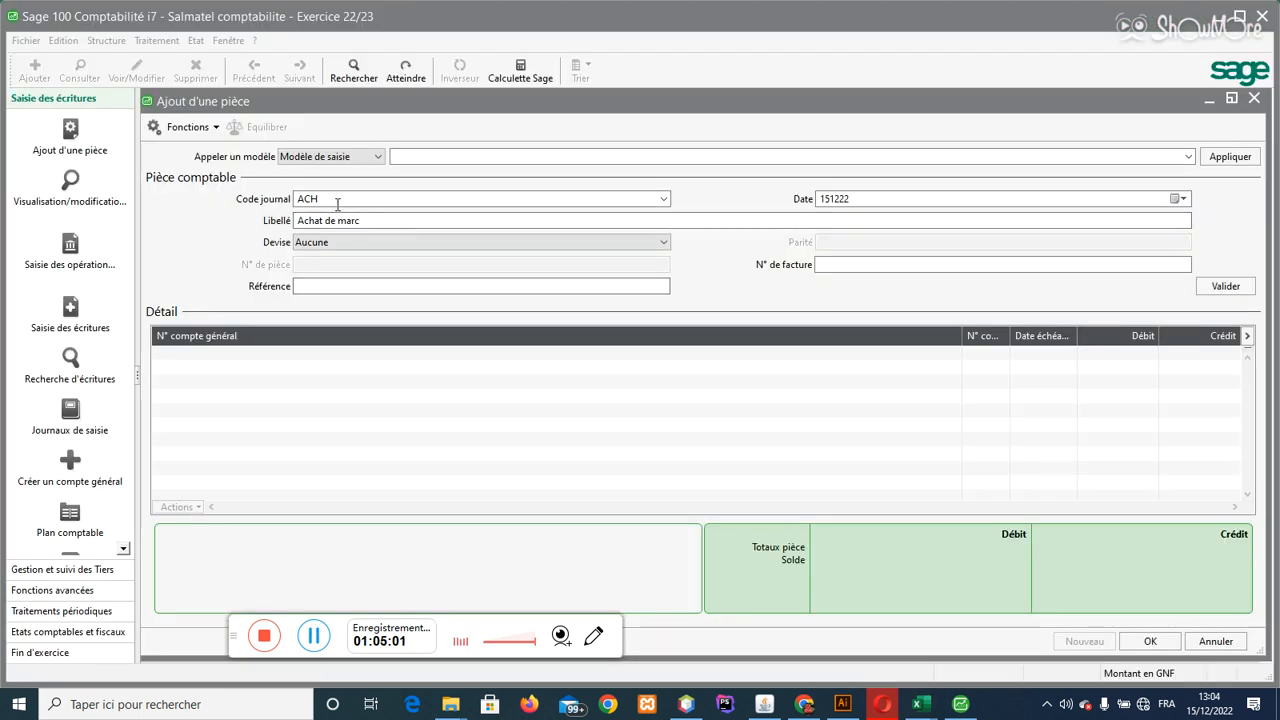
pyautogui.moveTo(337, 200); pyautogui.dragTo(293, 200)
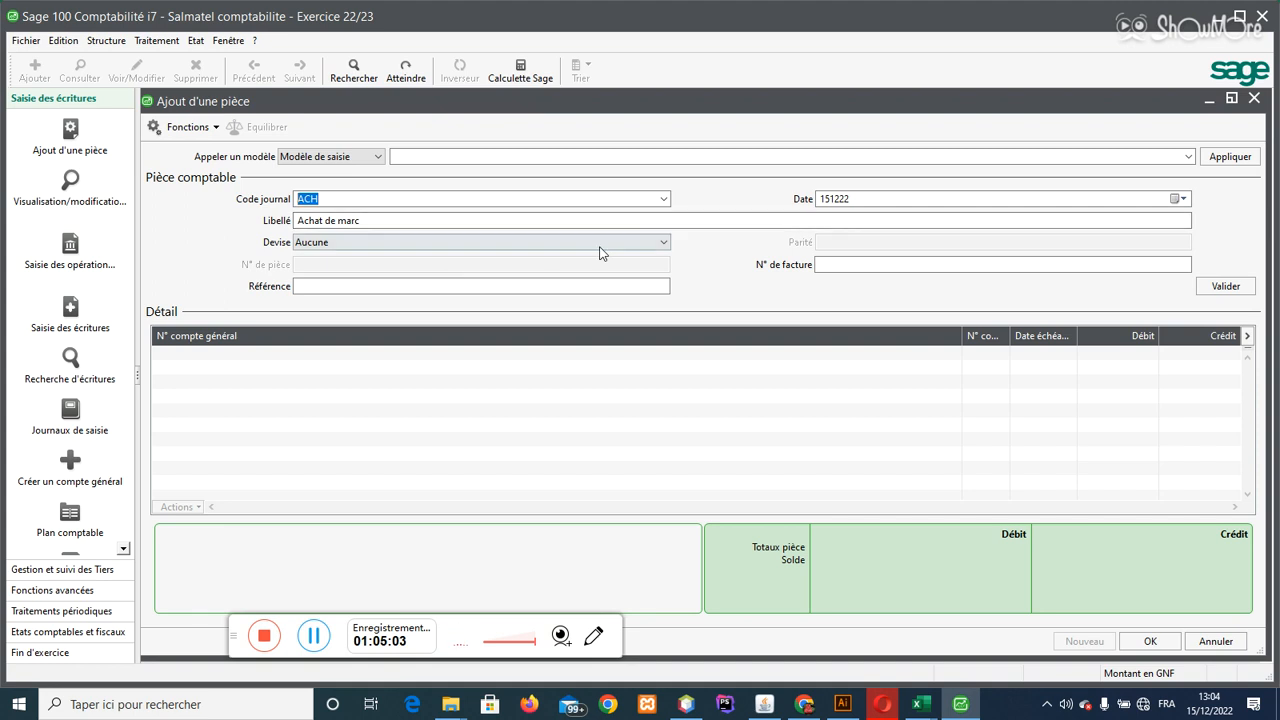
pyautogui.press('BackSpace')
pyautogui.click(664, 199)
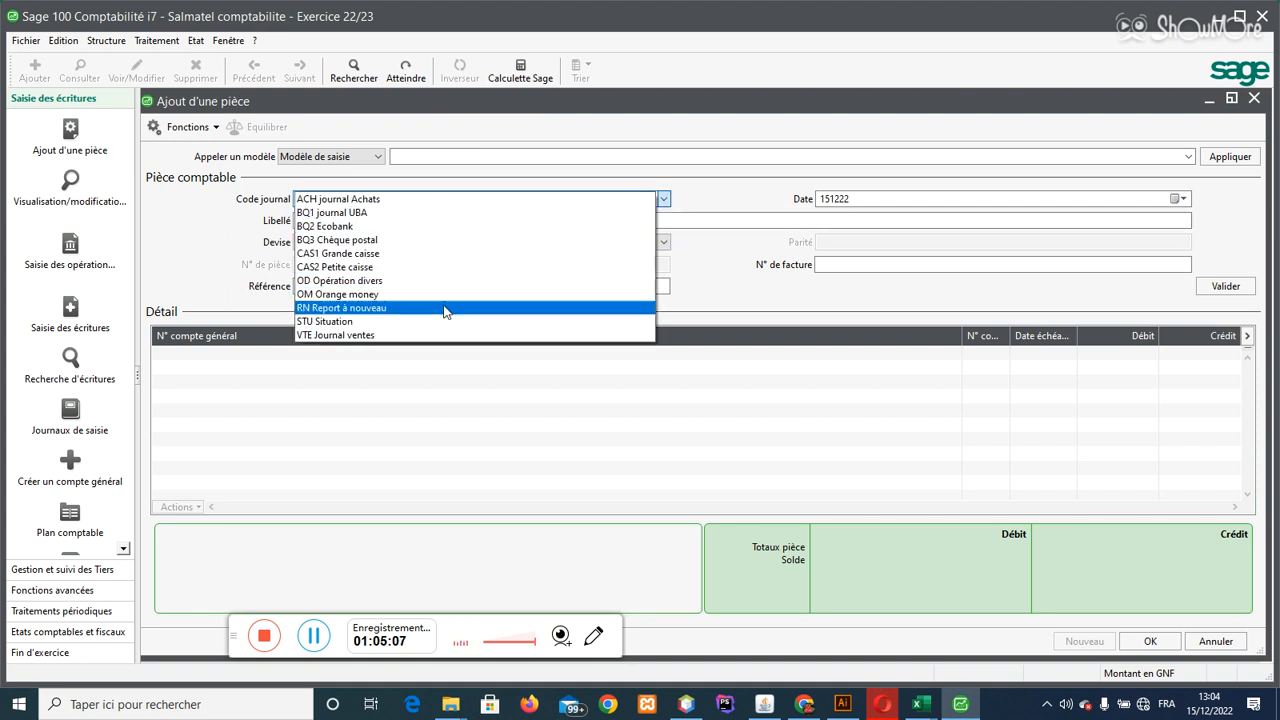
pyautogui.click(438, 336)
# Step: Change the entry's label to "Vente de marc" and validate the header
pyautogui.click(481, 221)
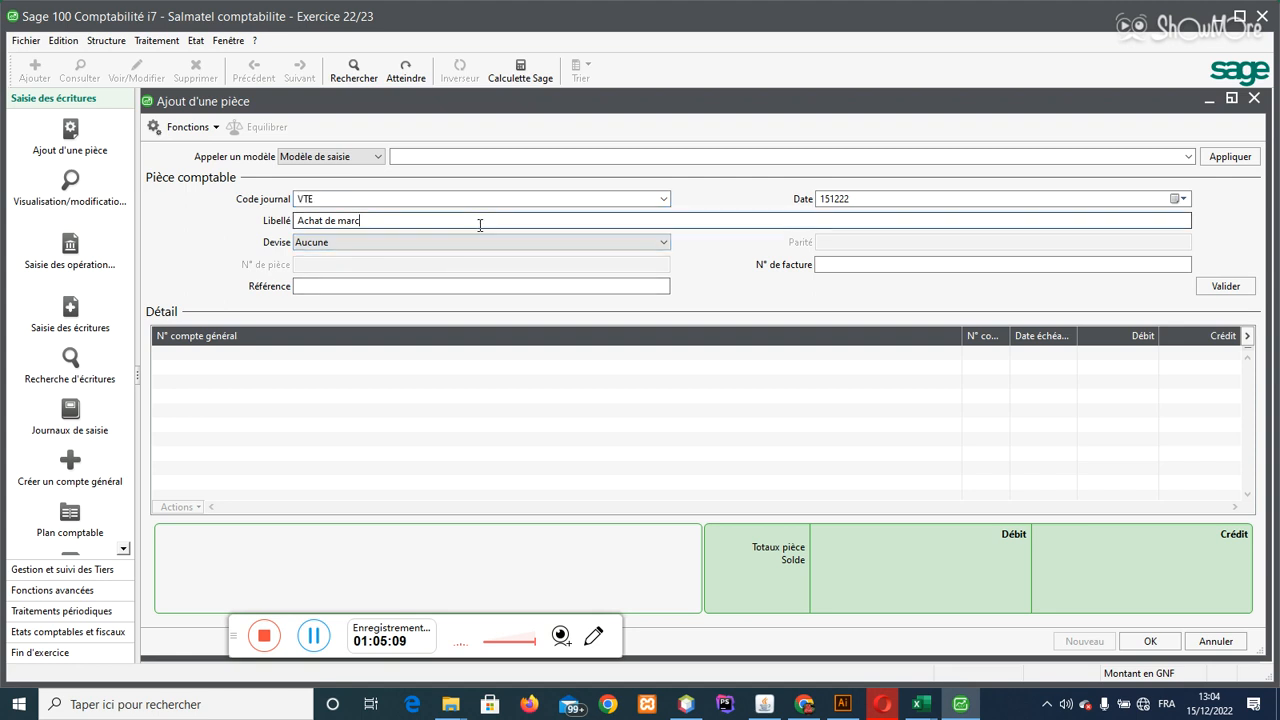
pyautogui.moveTo(329, 221); pyautogui.dragTo(262, 217)
pyautogui.press('BackSpace')
pyautogui.write('Vent')
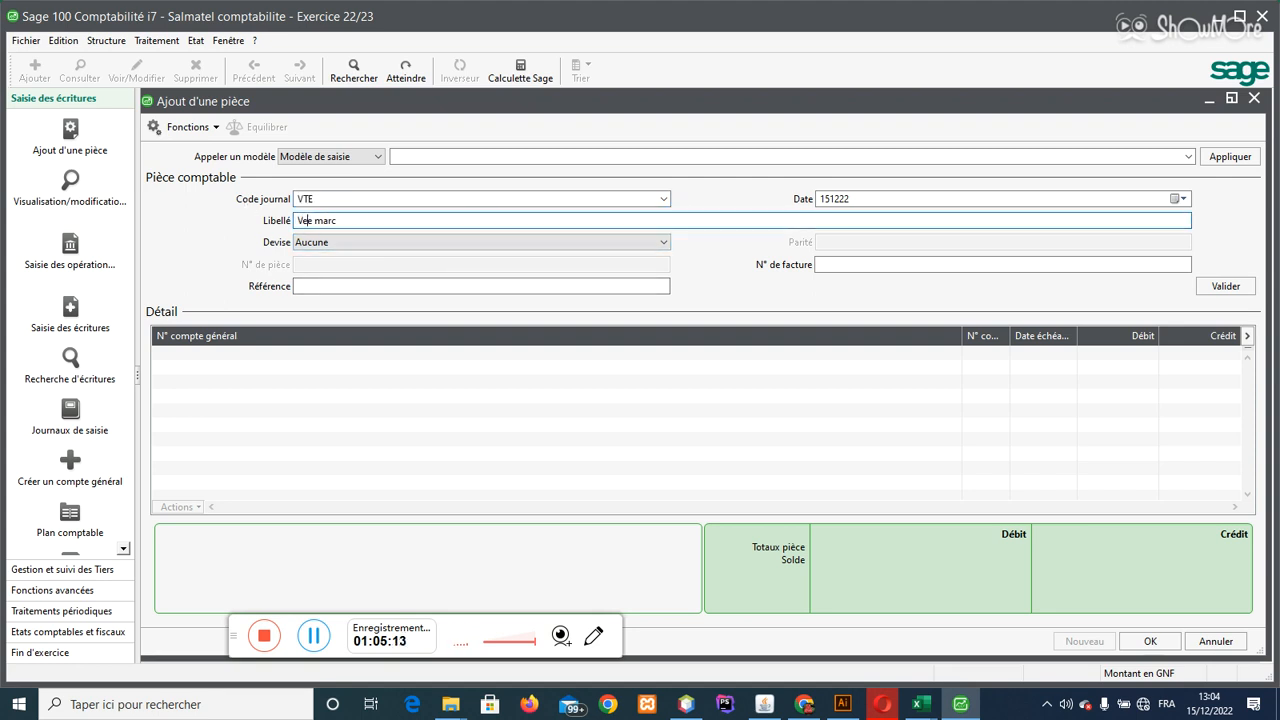
pyautogui.write('e de m')
pyautogui.press('BackSpace')
pyautogui.press('BackSpace')
pyautogui.press('BackSpace')
pyautogui.press('Delete')
pyautogui.press('BackSpace')
pyautogui.write('e')
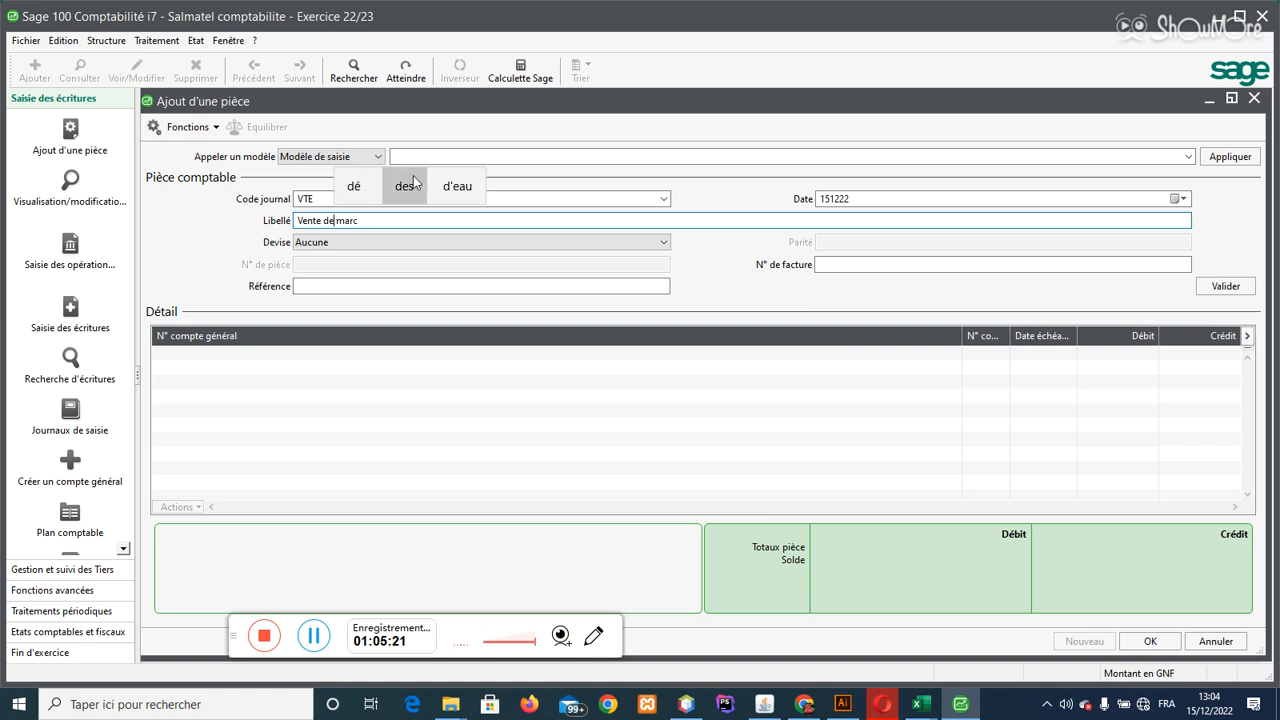
pyautogui.click(402, 220)
pyautogui.press('Return')
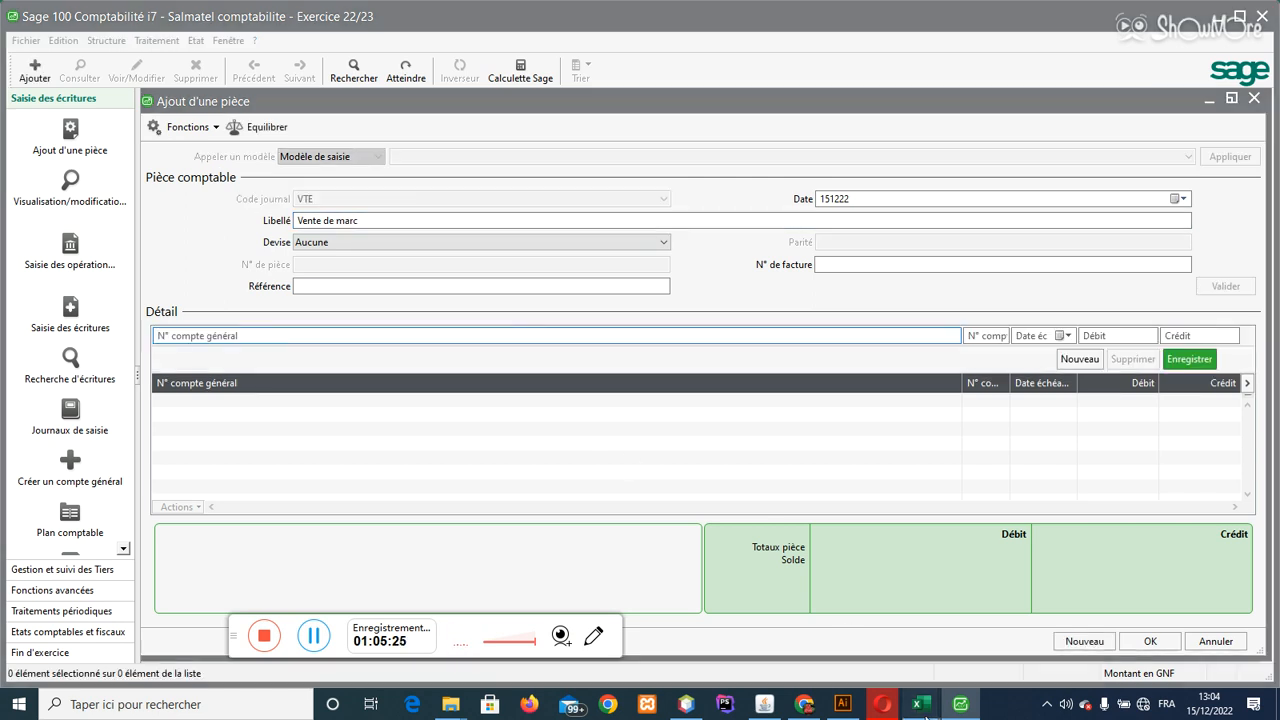
# Step: Record a sales line on account 701000 Ventes de Marcandises with a credit of 12735499, consulting Net Commercial 3 in the Excel invoice
pyautogui.moveTo(918, 700)
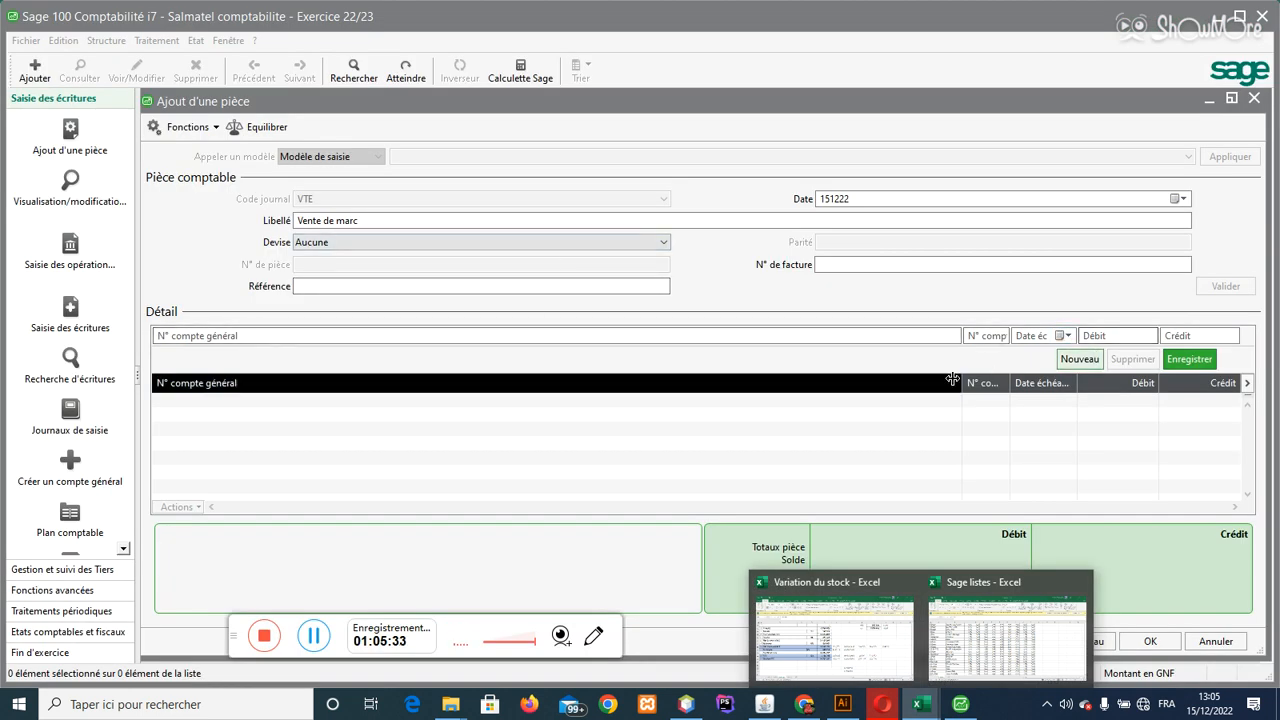
pyautogui.click(608, 335)
pyautogui.write('7')
pyautogui.press('Tab')
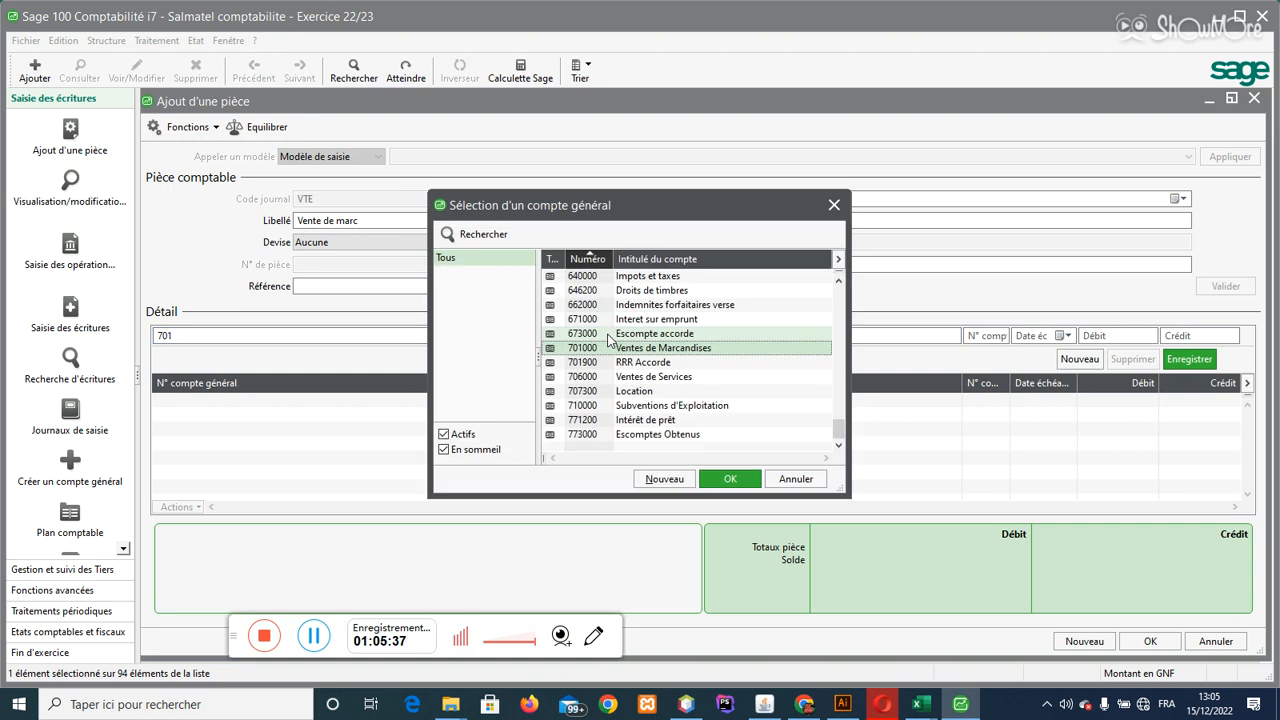
pyautogui.click(636, 350)
pyautogui.doubleClick(635, 352)
pyautogui.click(1185, 334)
pyautogui.write('12')
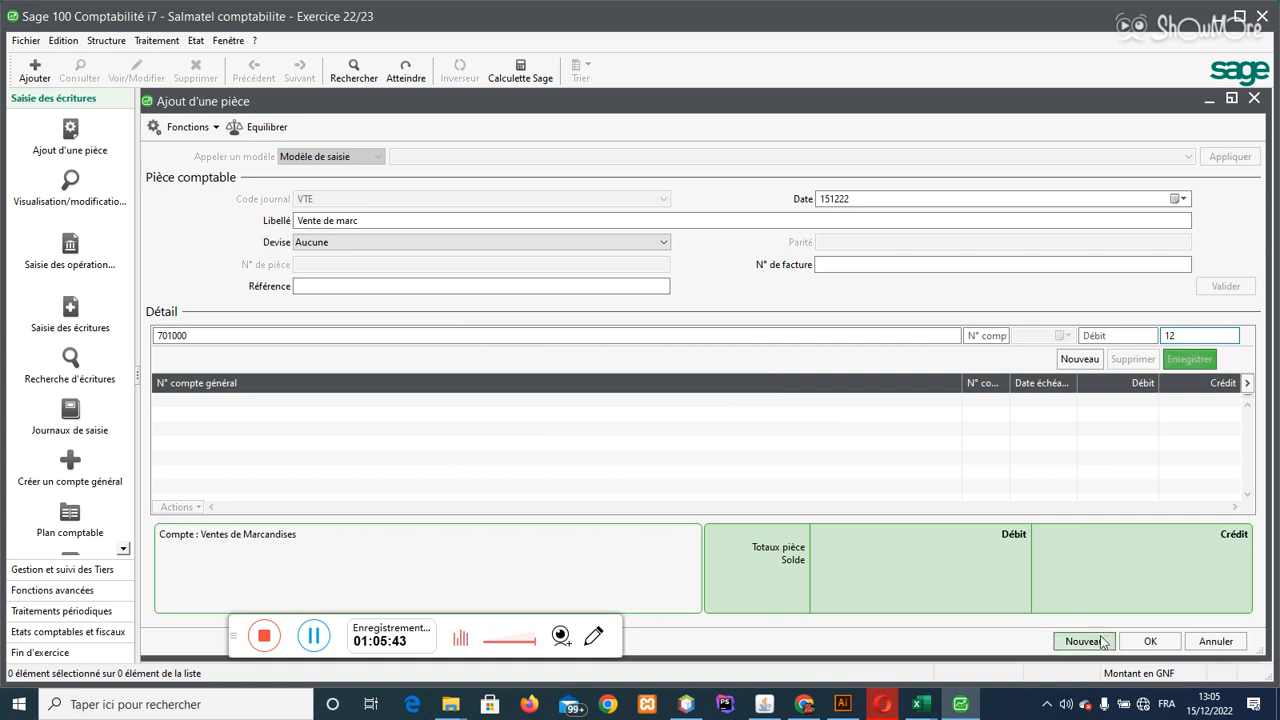
pyautogui.click(921, 704)
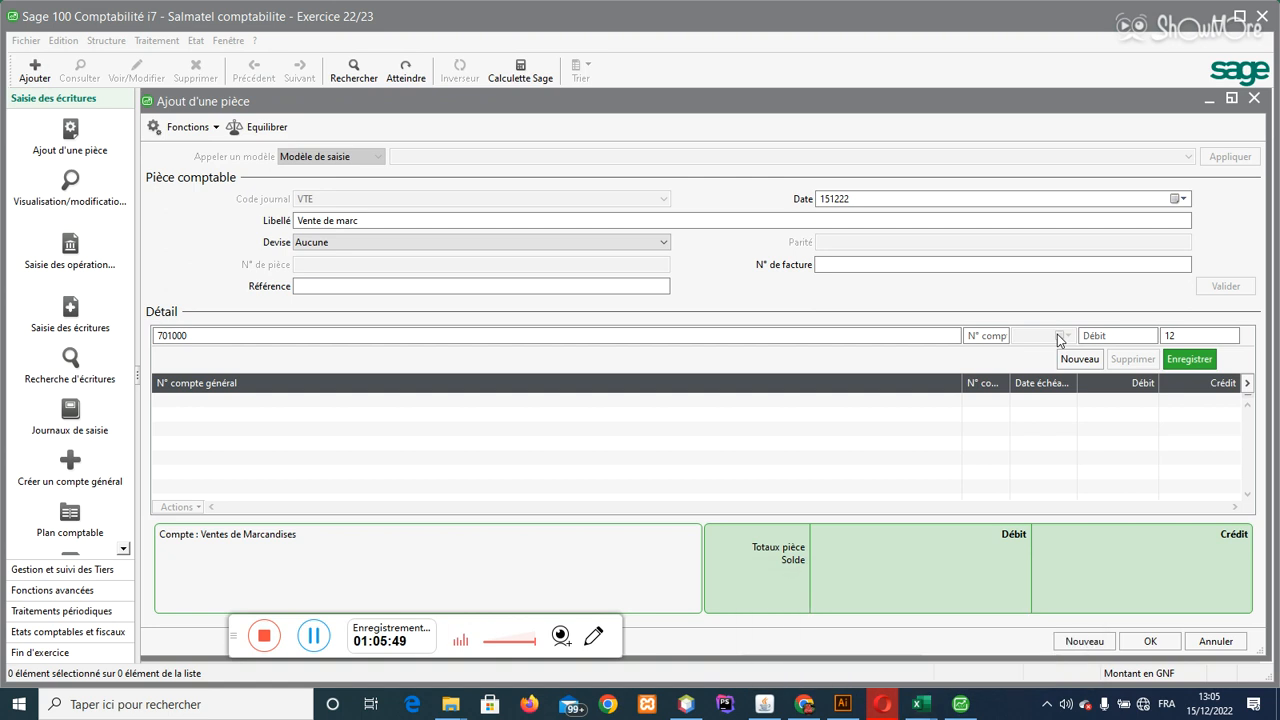
pyautogui.click(1202, 335)
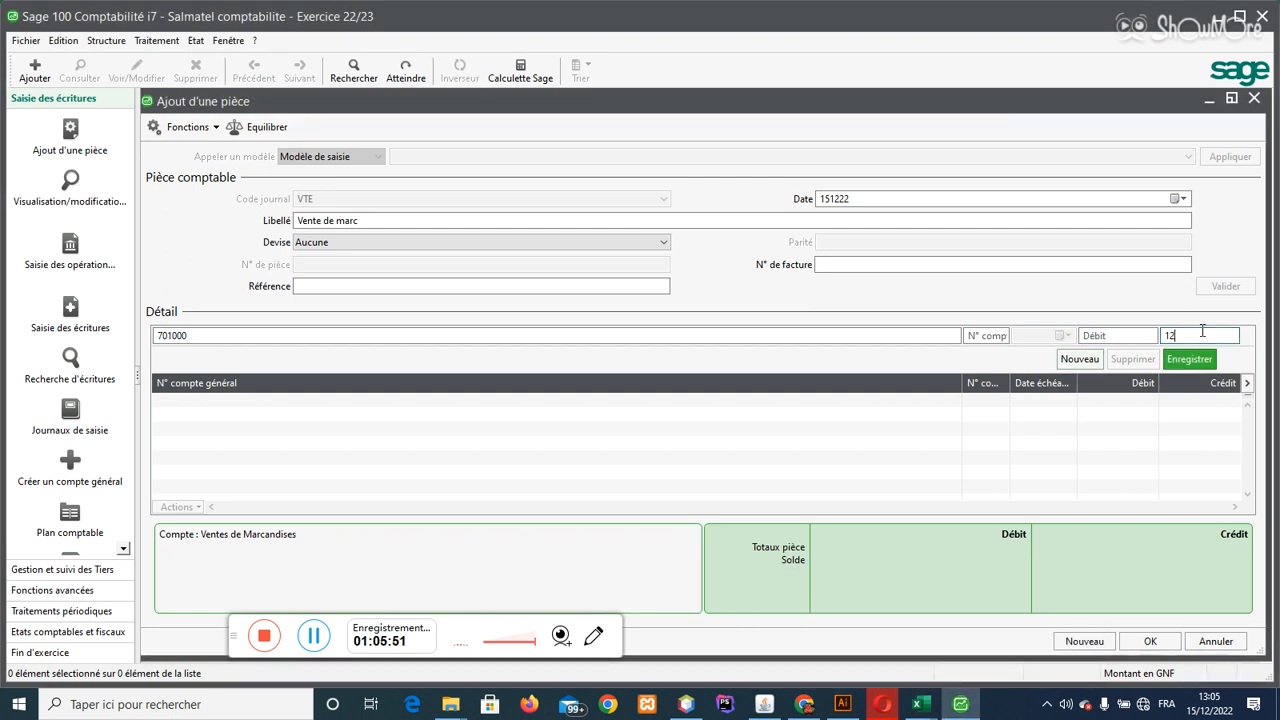
pyautogui.write('735499')
pyautogui.press('Return')
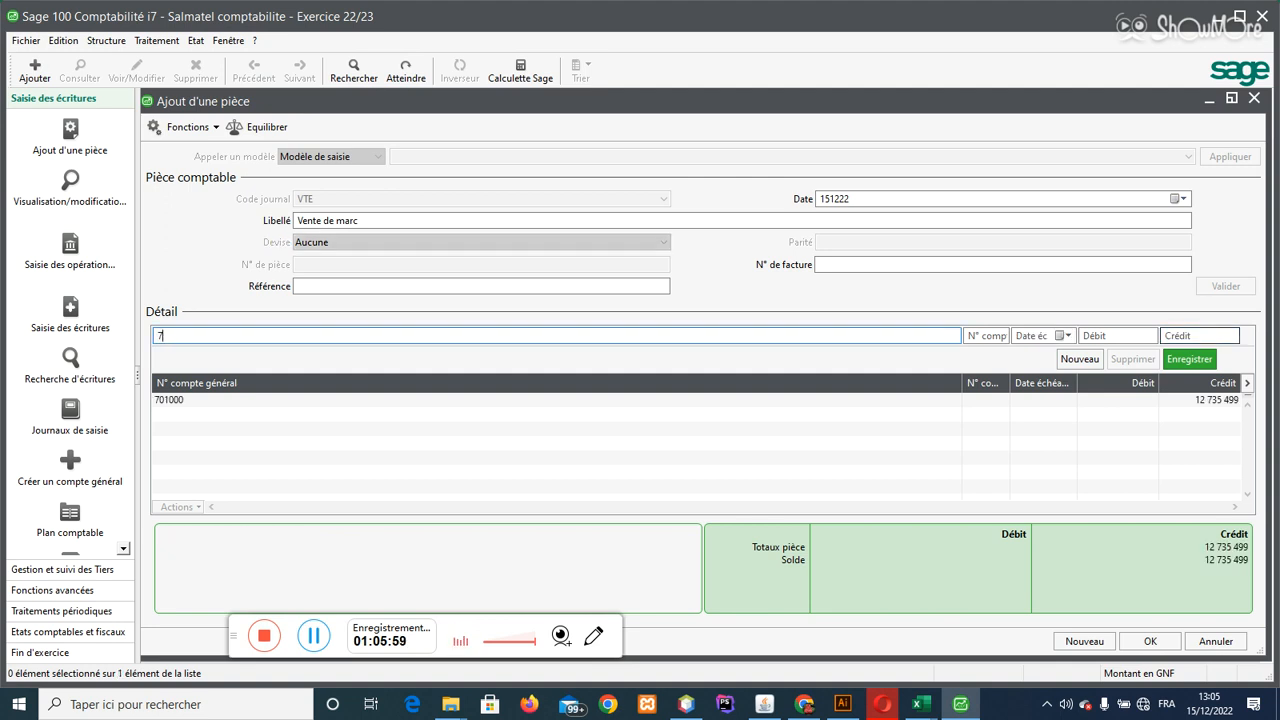
# Step: Record a line on account 773000 with a debit of 254710, consulting the Escompte amount in the Excel invoice
pyautogui.write('773')
pyautogui.press('Tab')
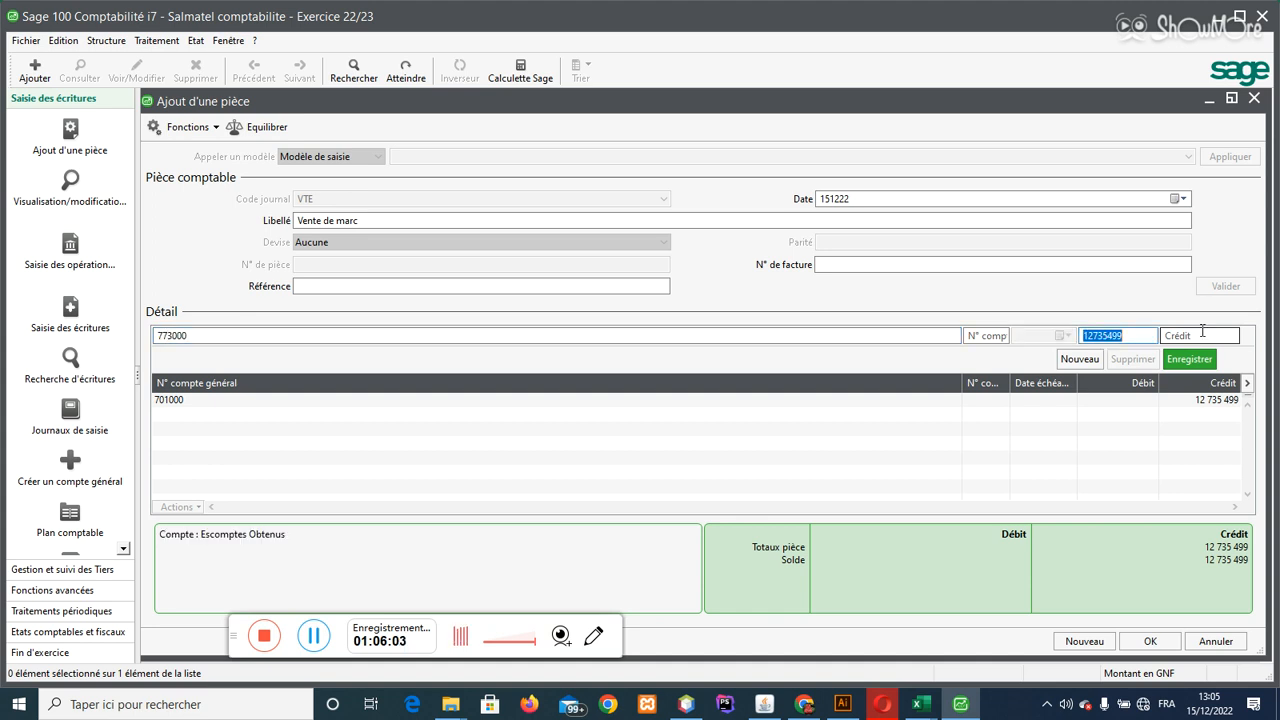
pyautogui.press('BackSpace')
pyautogui.click(1202, 335)
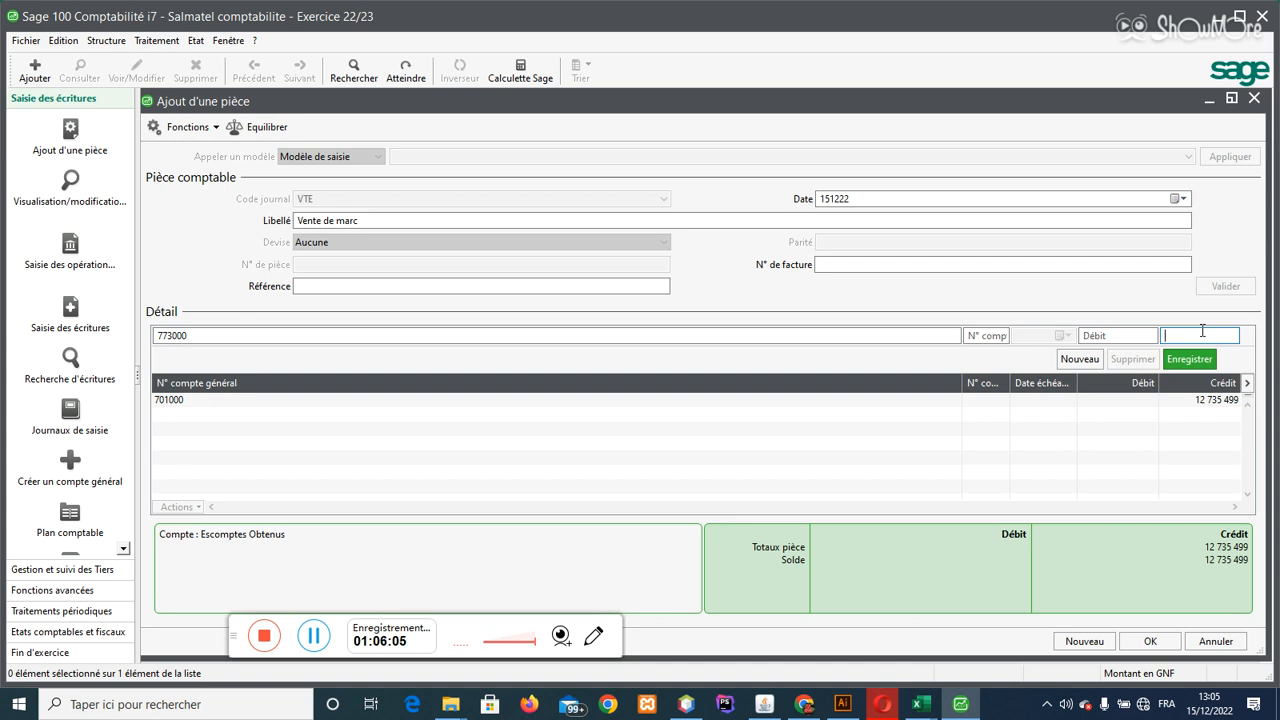
pyautogui.click(1141, 337)
pyautogui.click(958, 706)
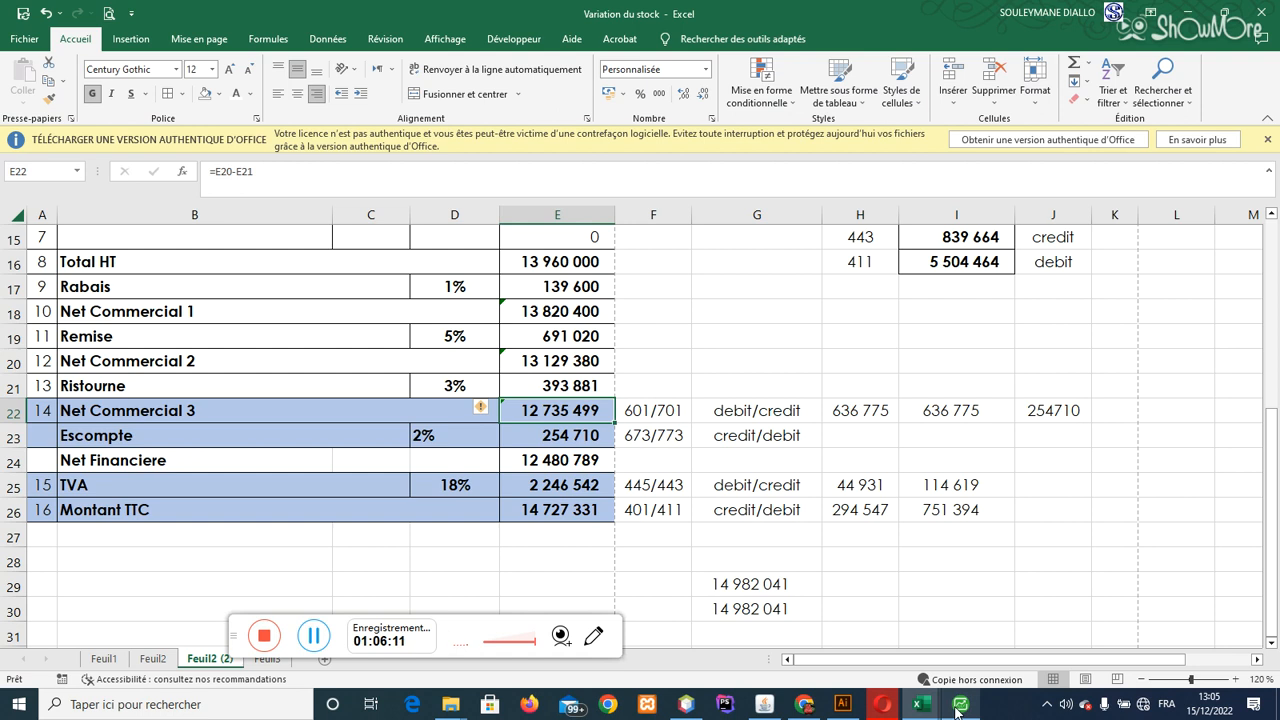
pyautogui.click(958, 706)
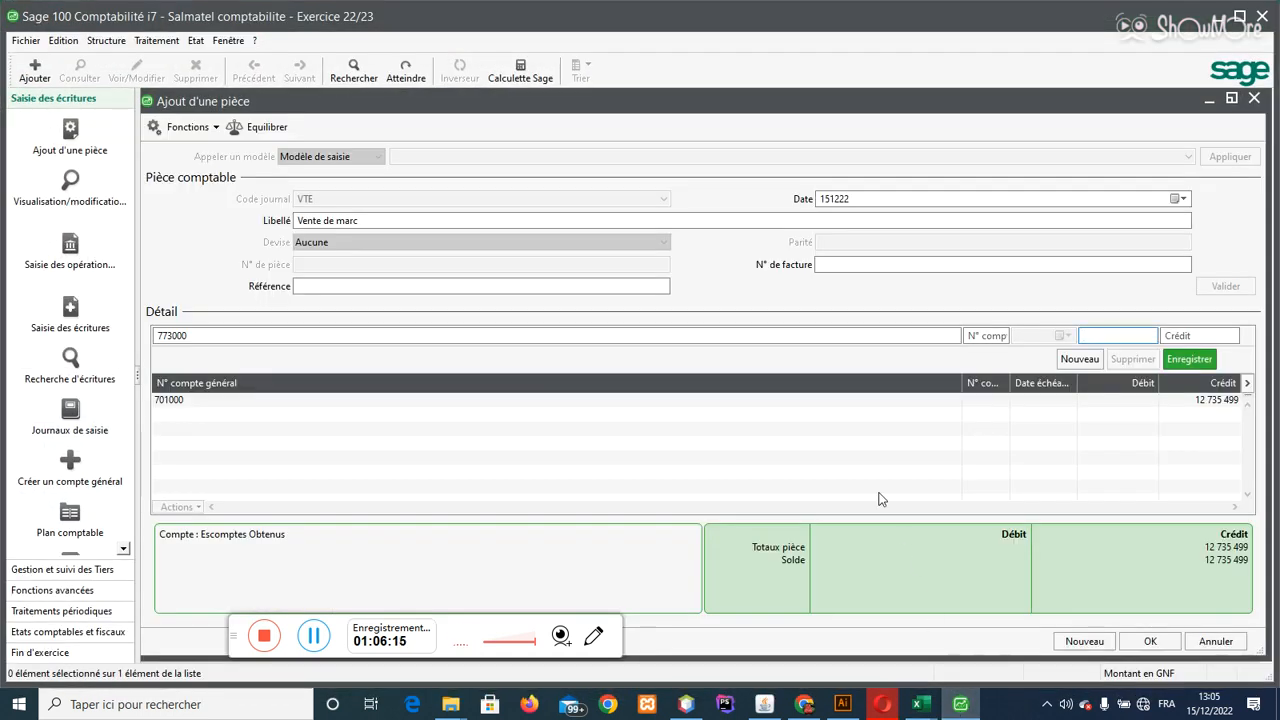
pyautogui.write('254710')
pyautogui.press('Return')
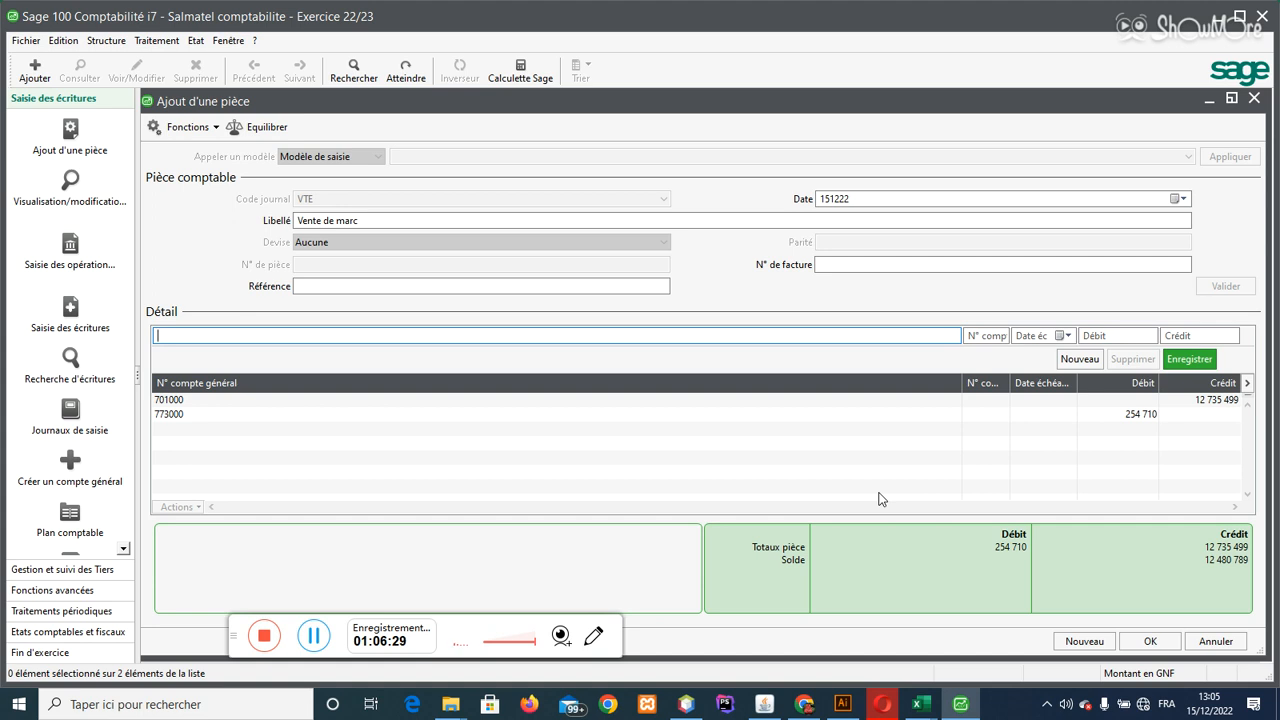
# Step: Record a line on account 443000 Etat TVA Facture with a credit of 2246542, consulting the TVA amount in the Excel invoice
pyautogui.write('443')
pyautogui.press('Tab')
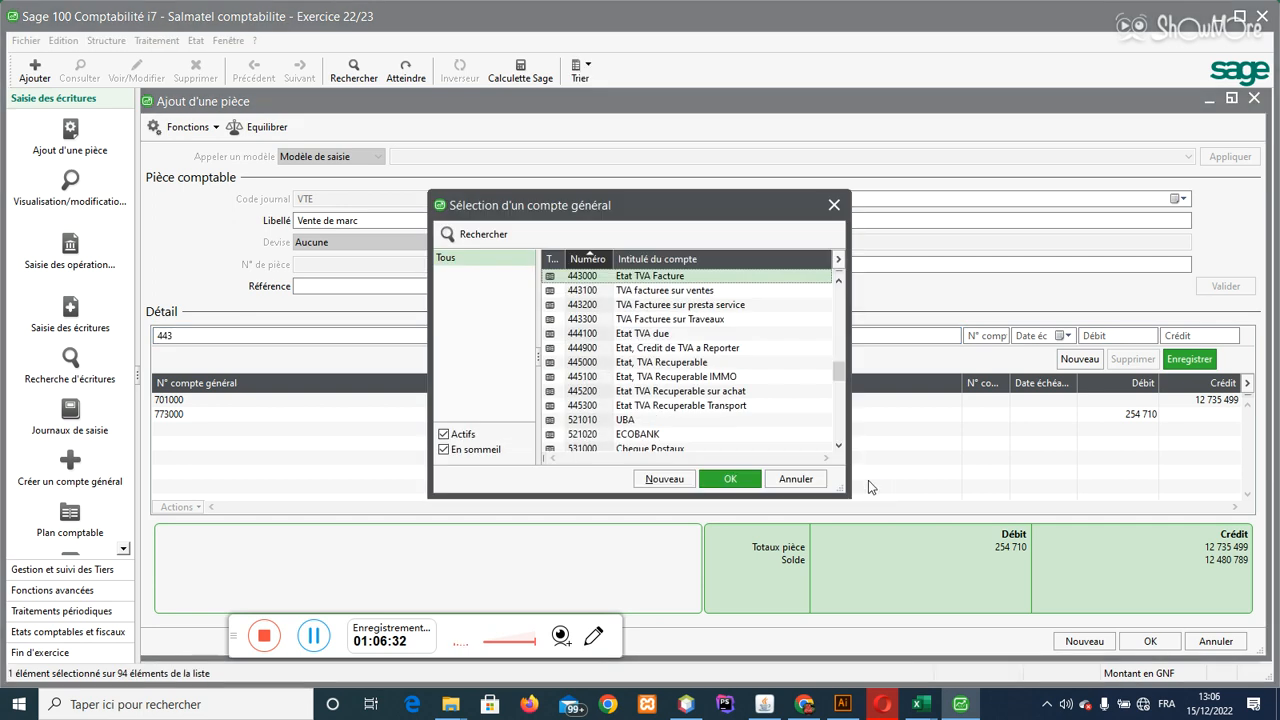
pyautogui.doubleClick(664, 276)
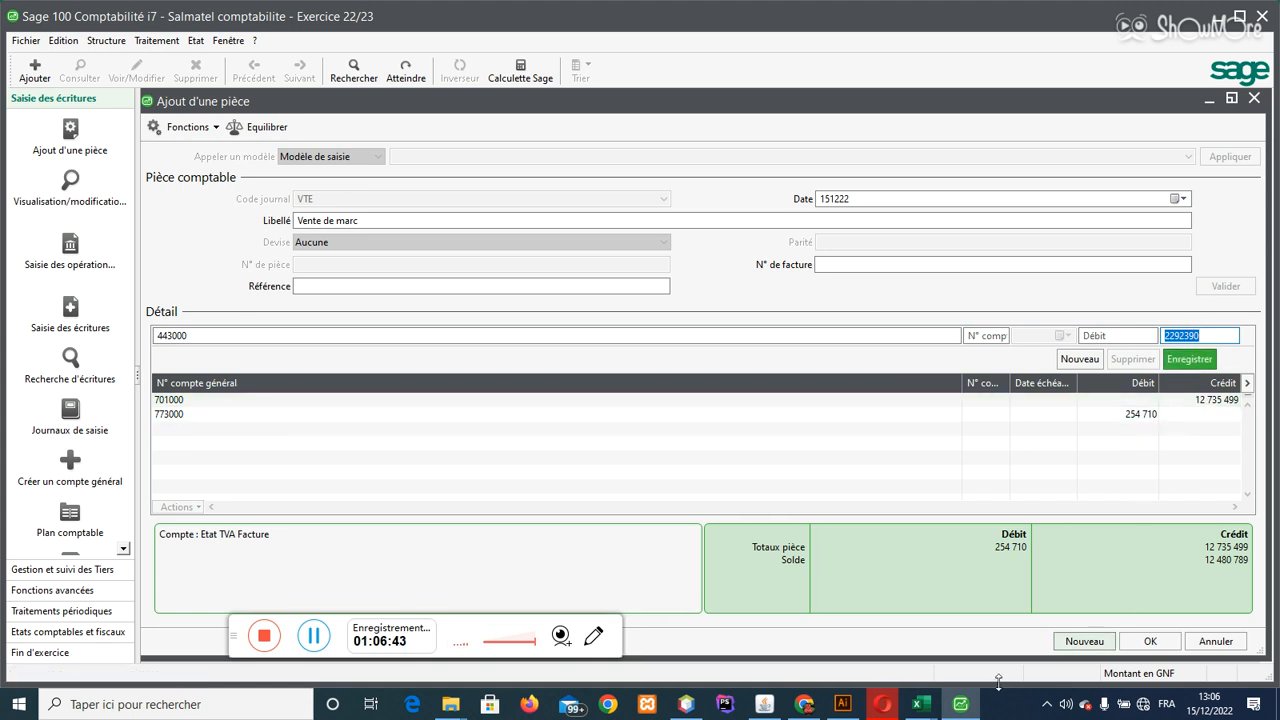
pyautogui.click(974, 712)
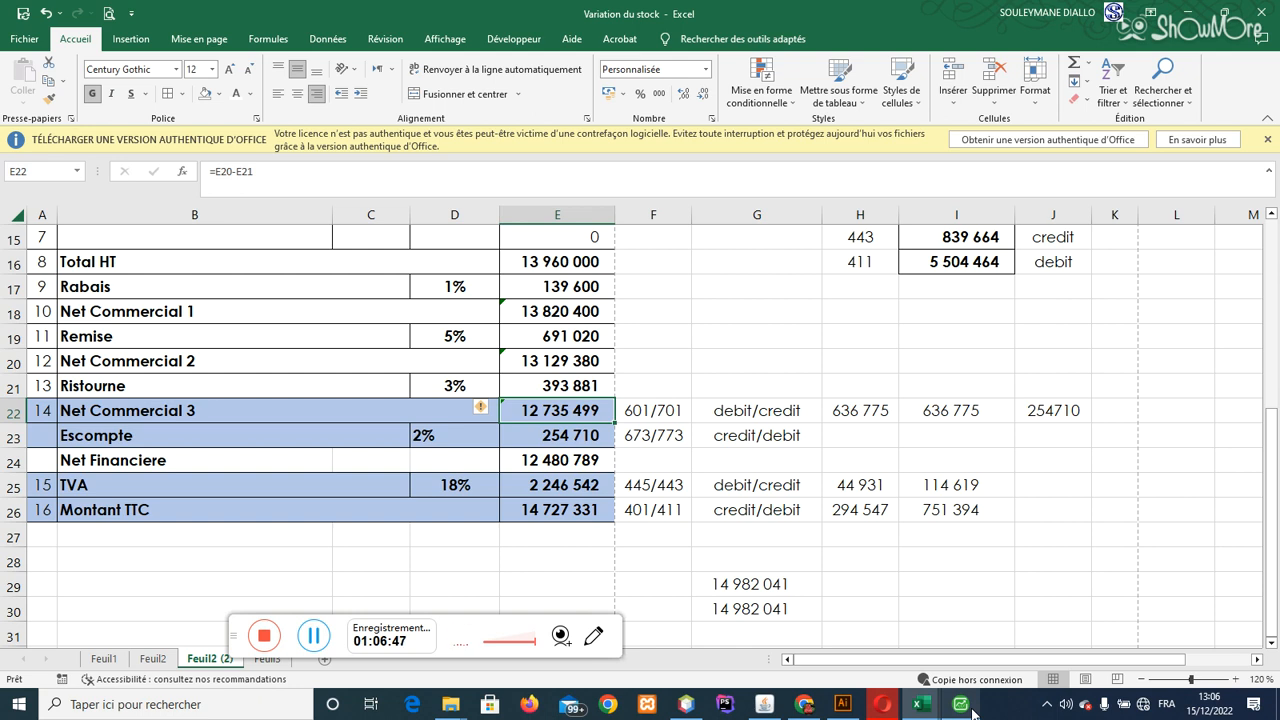
pyautogui.click(960, 704)
pyautogui.write('2')
pyautogui.write('2')
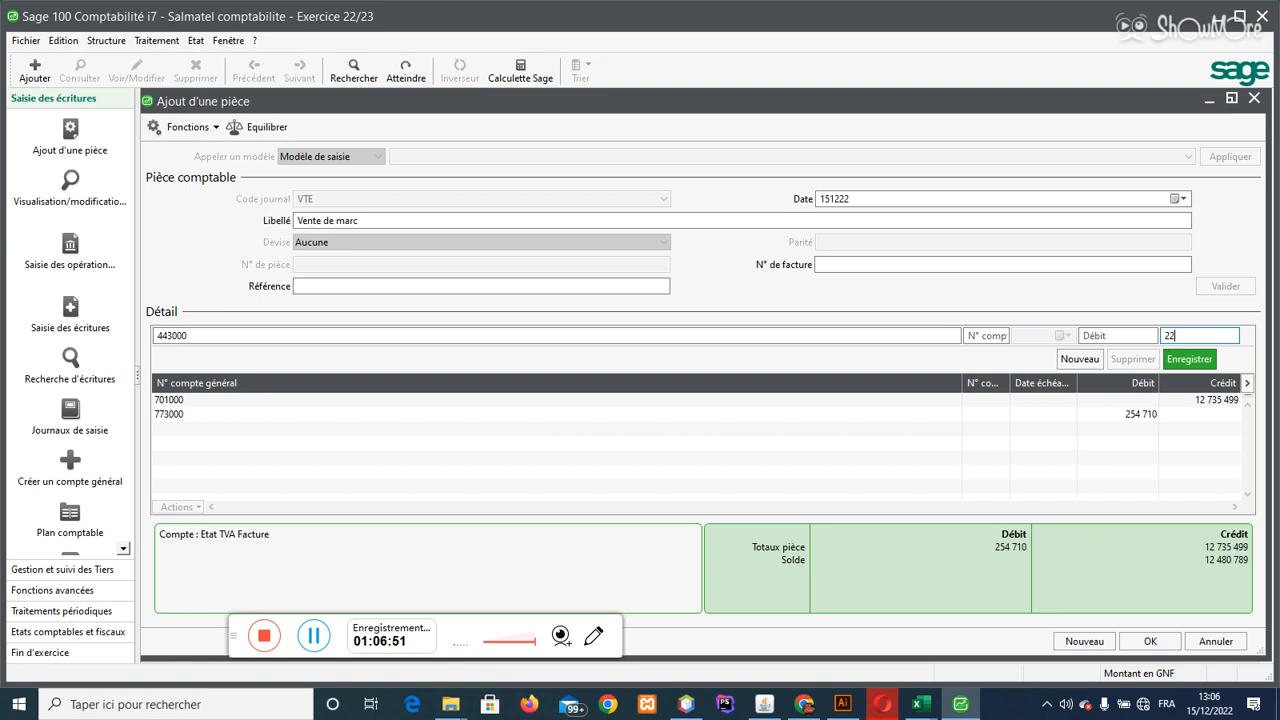
pyautogui.write('46')
pyautogui.click(966, 706)
pyautogui.click(966, 706)
pyautogui.write('542')
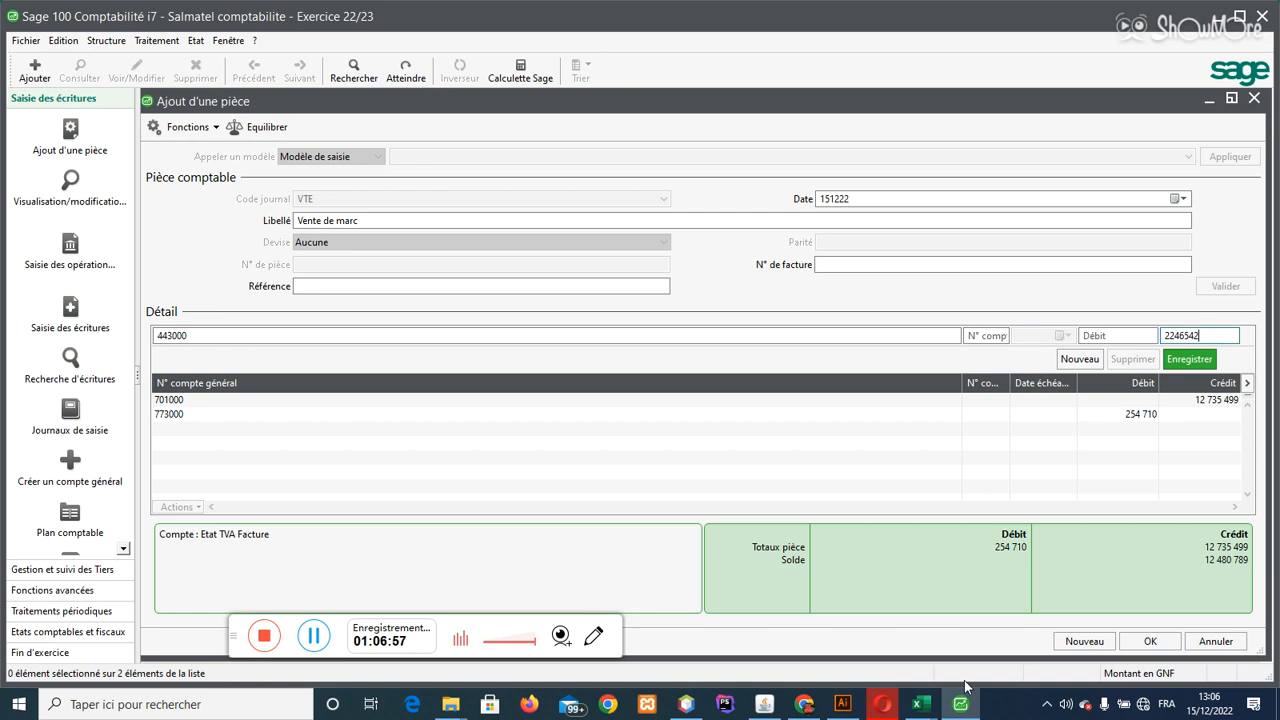
pyautogui.press('Return')
# Step: Record the 411000 line for the third listed client with a debit of 14727331, and save the balanced sales entry
pyautogui.write('4')
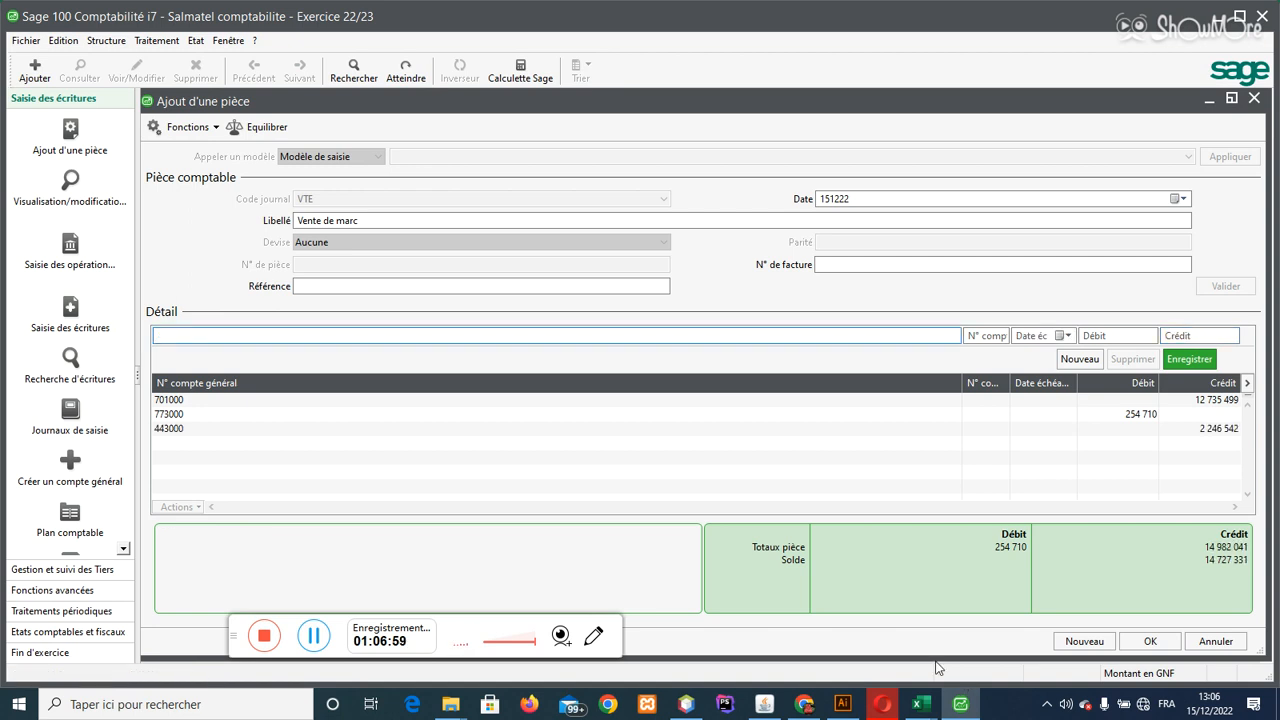
pyautogui.press('Tab')
pyautogui.write('C')
pyautogui.press('Tab')
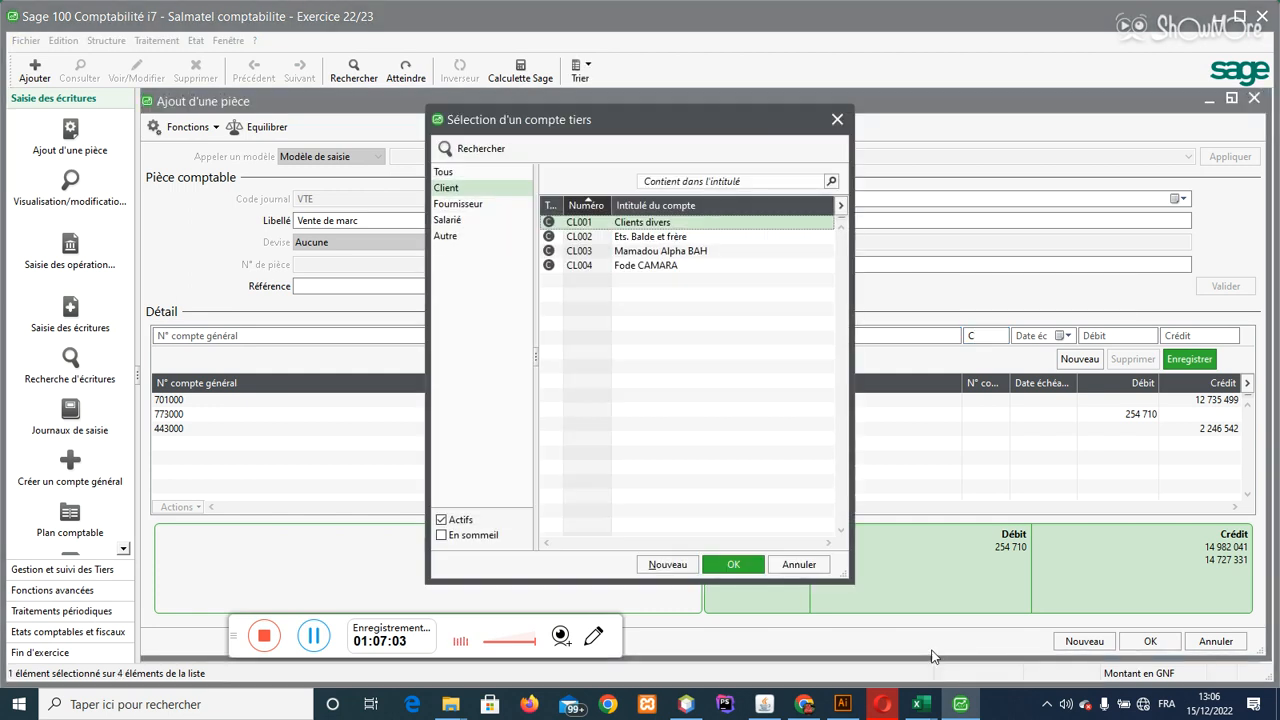
pyautogui.doubleClick(702, 257)
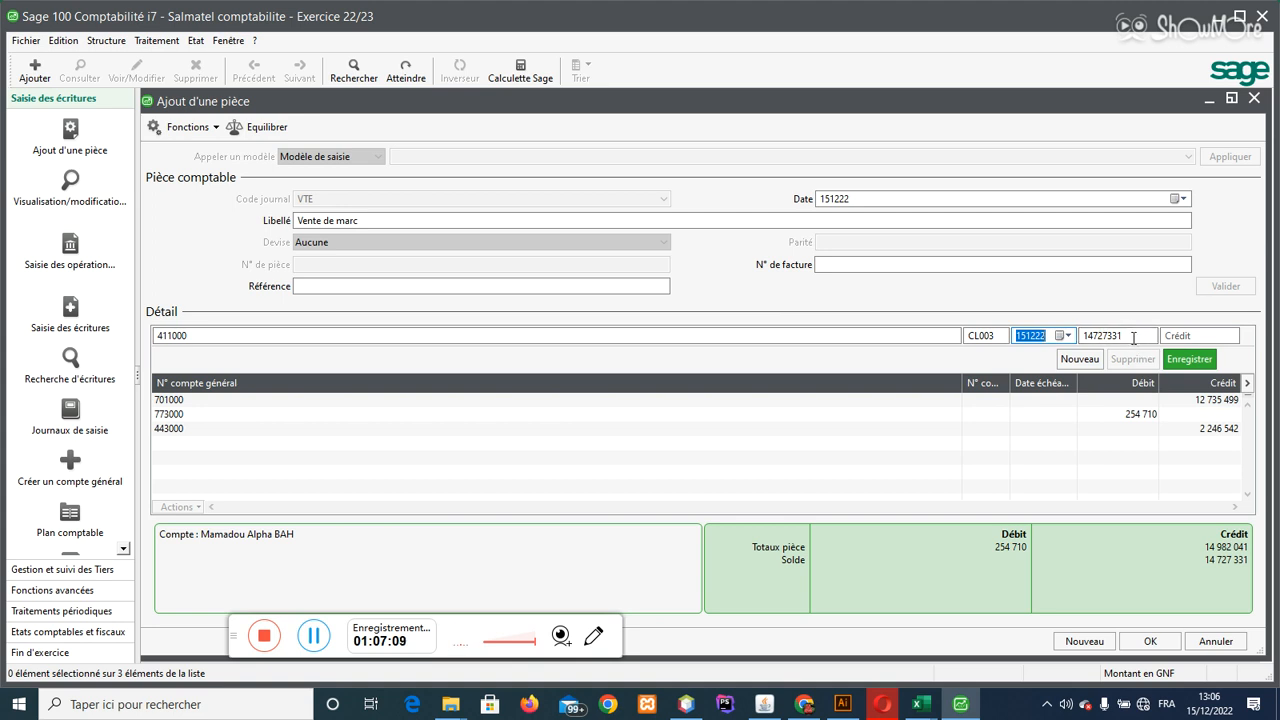
pyautogui.press('Return')
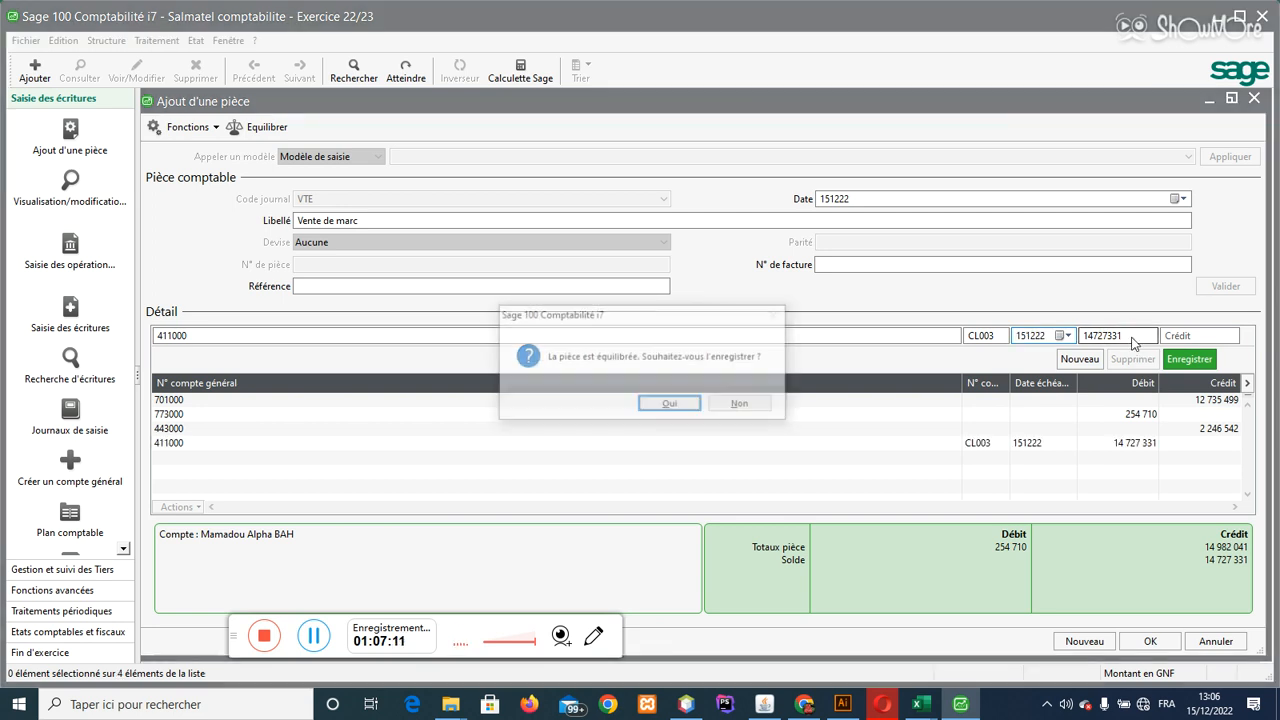
pyautogui.click(684, 407)
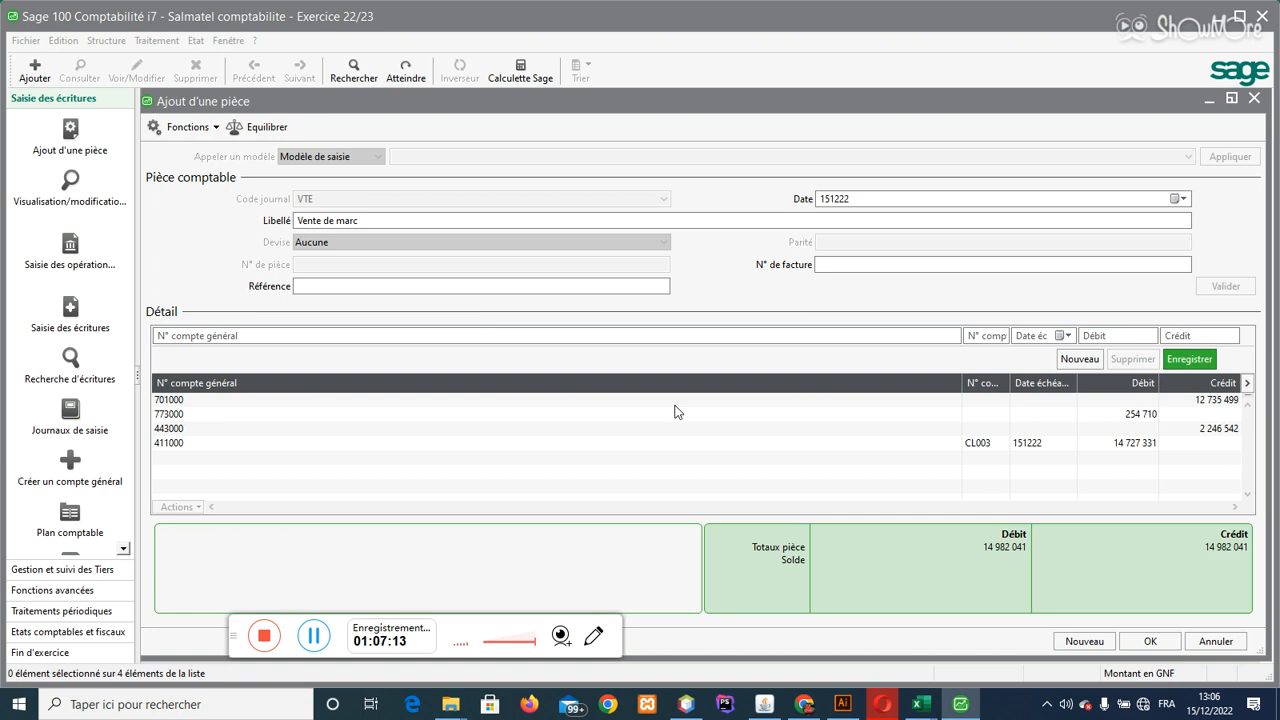
pyautogui.click(740, 406)
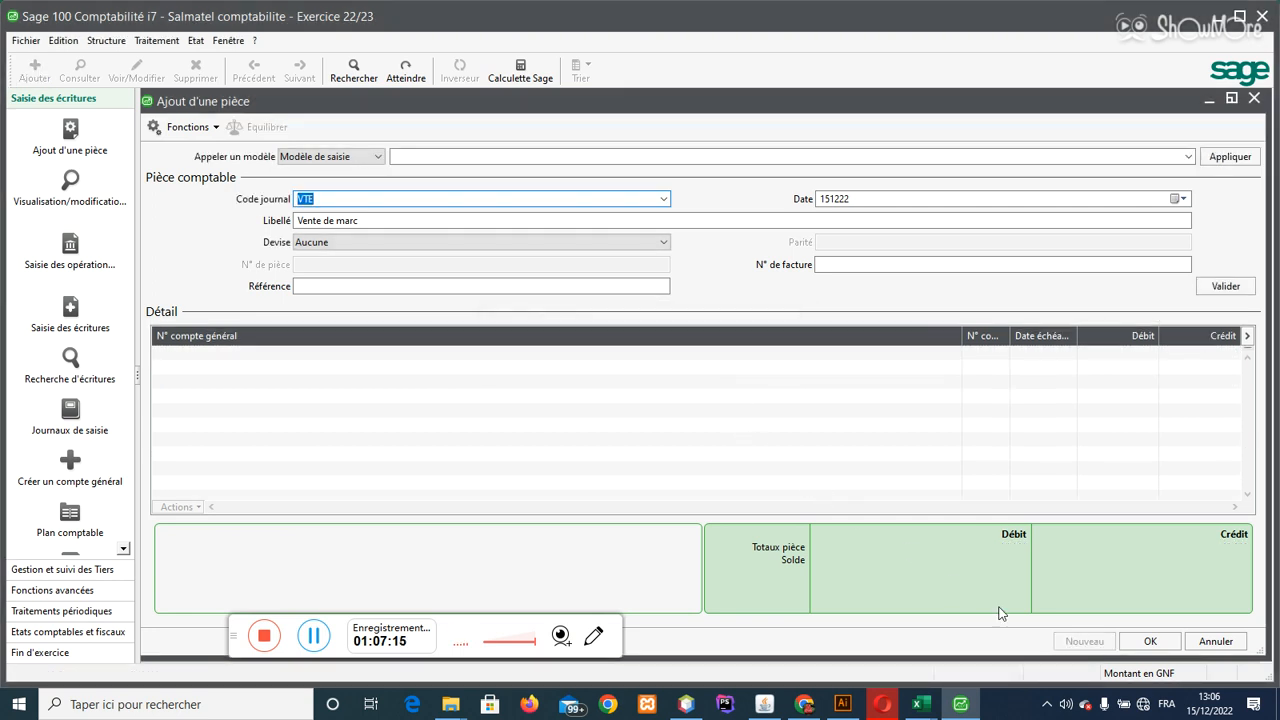
# Step: Close the voucher entry form, the chart of accounts, the December sales journal and the list of journals
pyautogui.click(1216, 641)
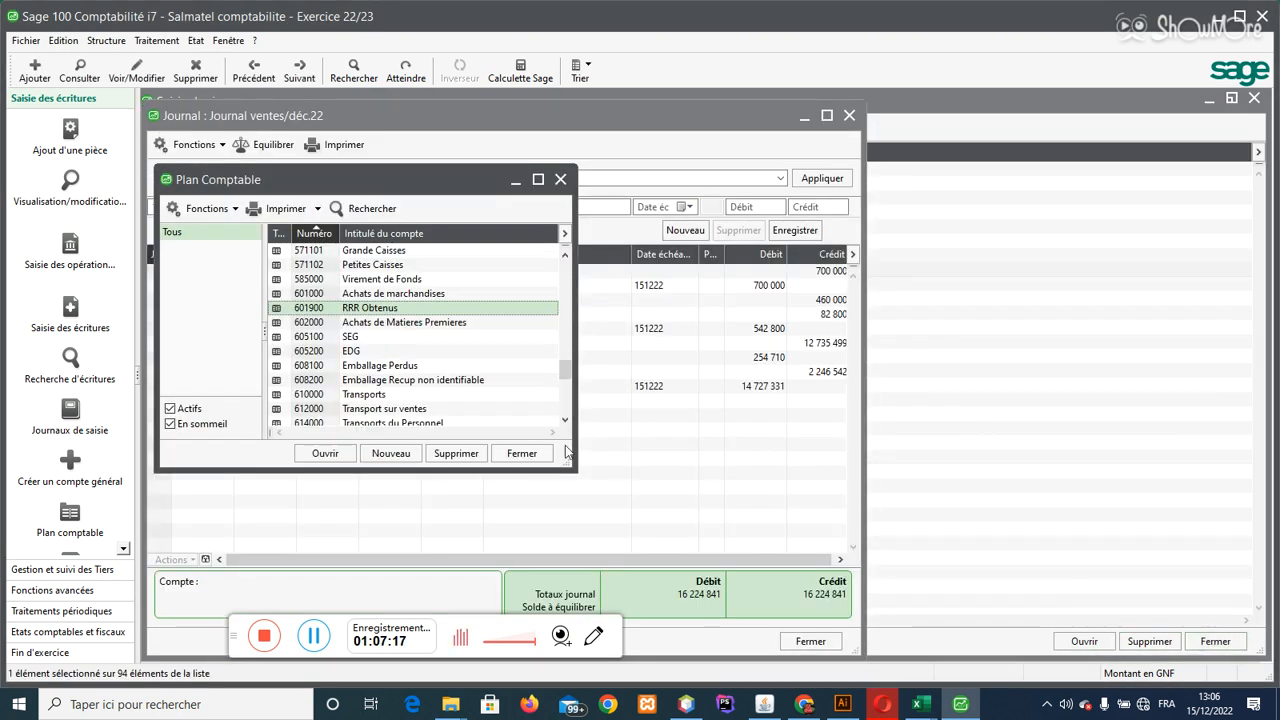
pyautogui.click(528, 455)
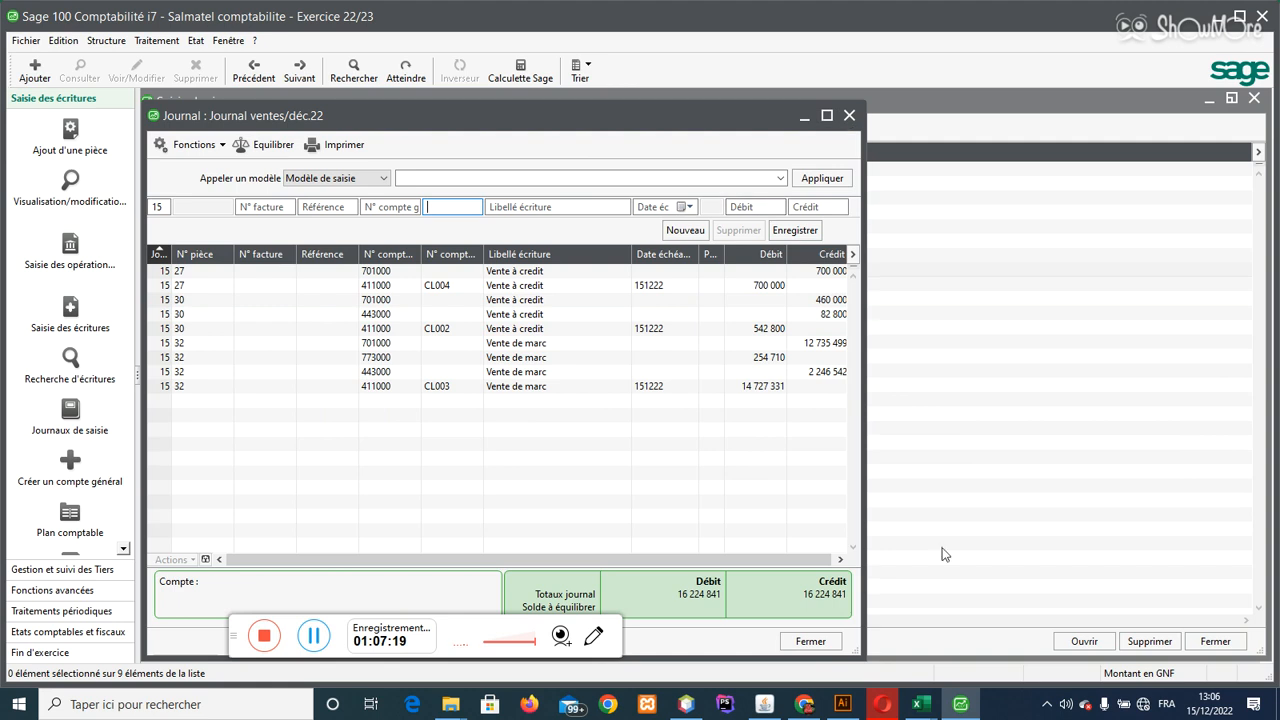
pyautogui.click(920, 704)
pyautogui.click(810, 640)
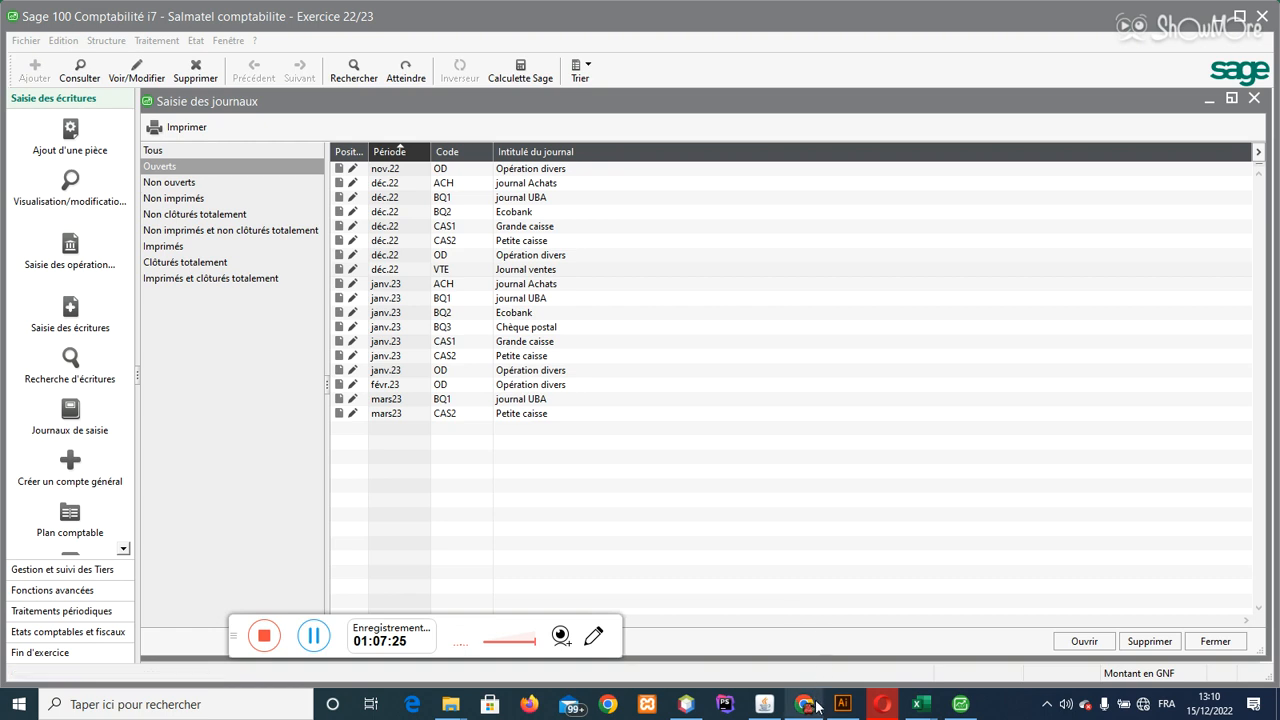
pyautogui.moveTo(948, 698)
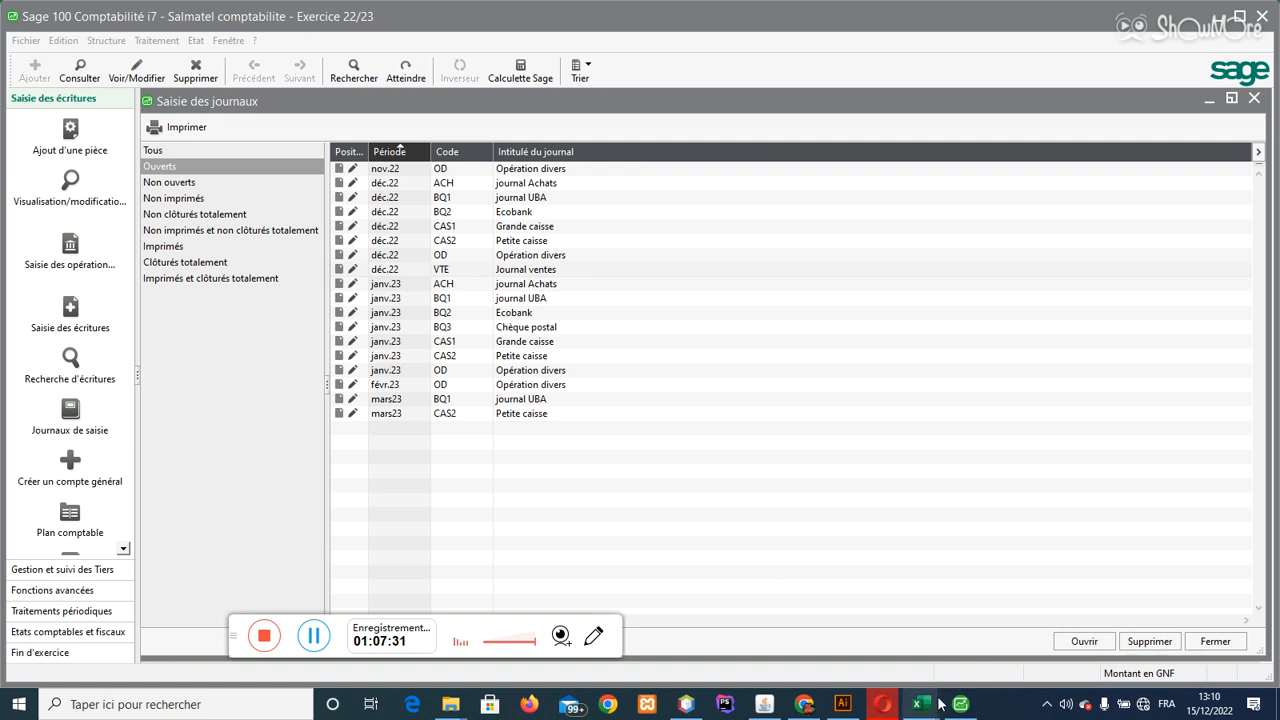
pyautogui.moveTo(870, 622)
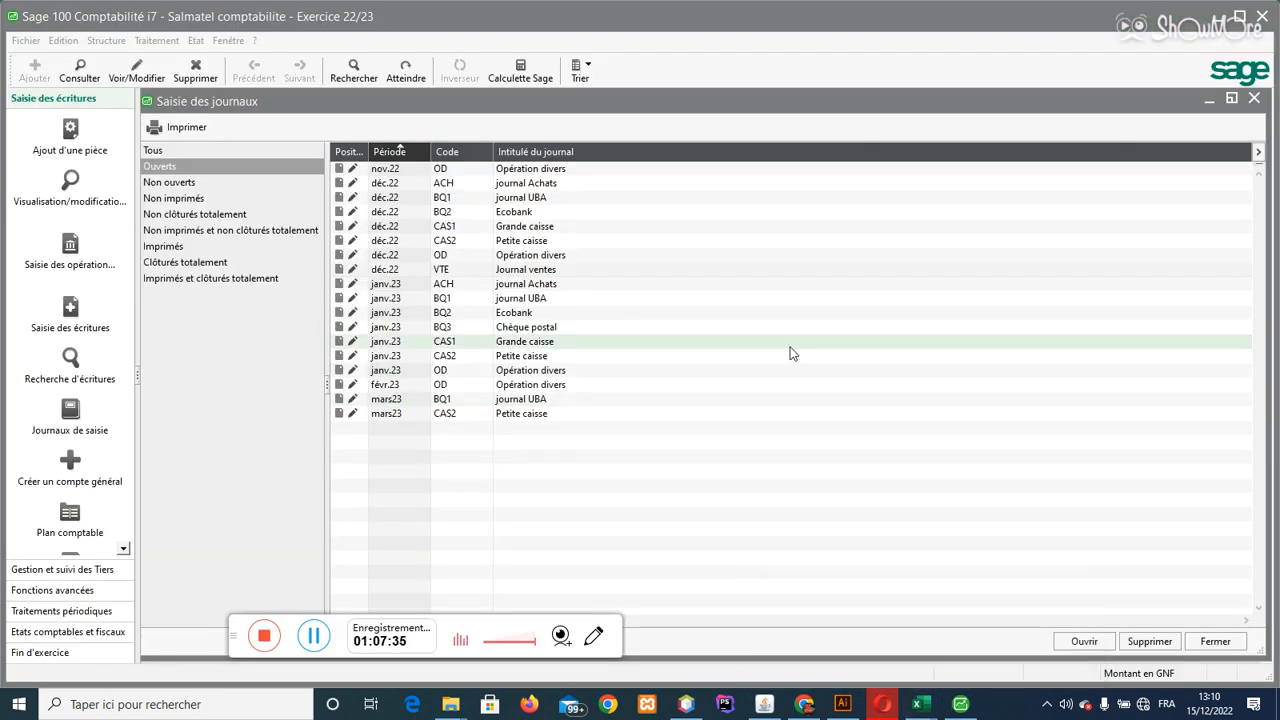
pyautogui.click(1212, 645)
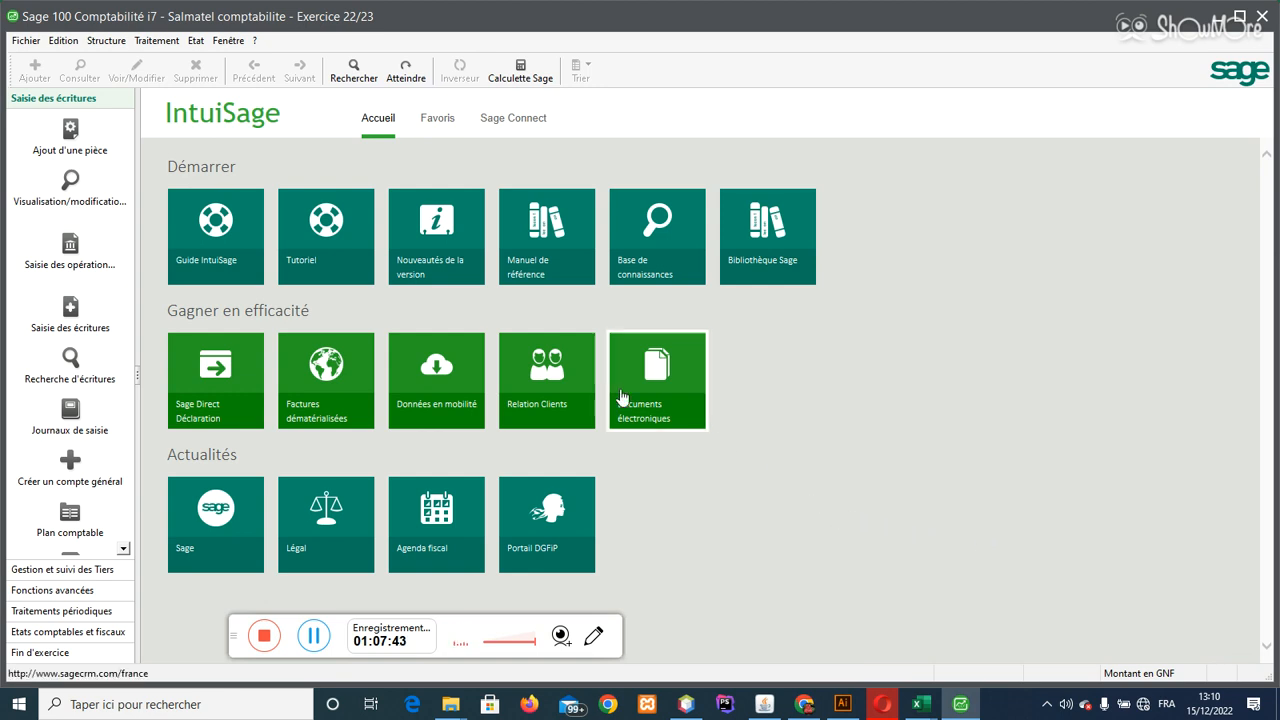
pyautogui.click(155, 40)
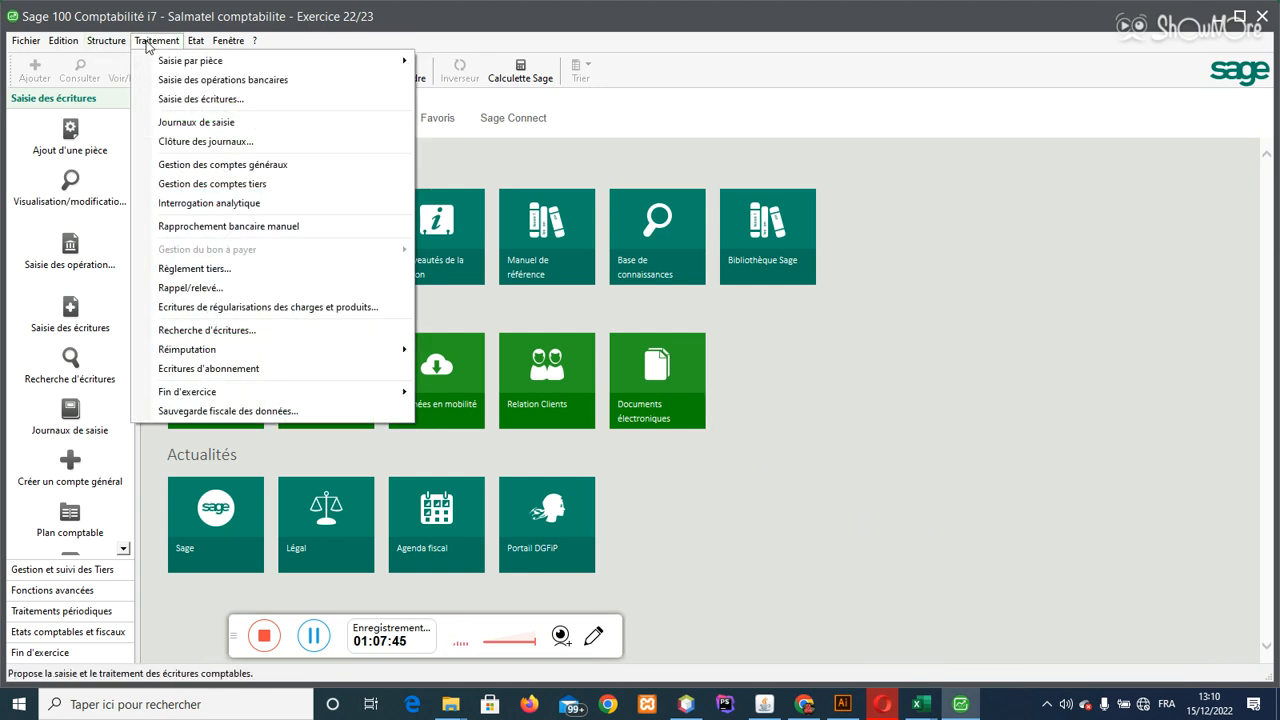
pyautogui.click(70, 128)
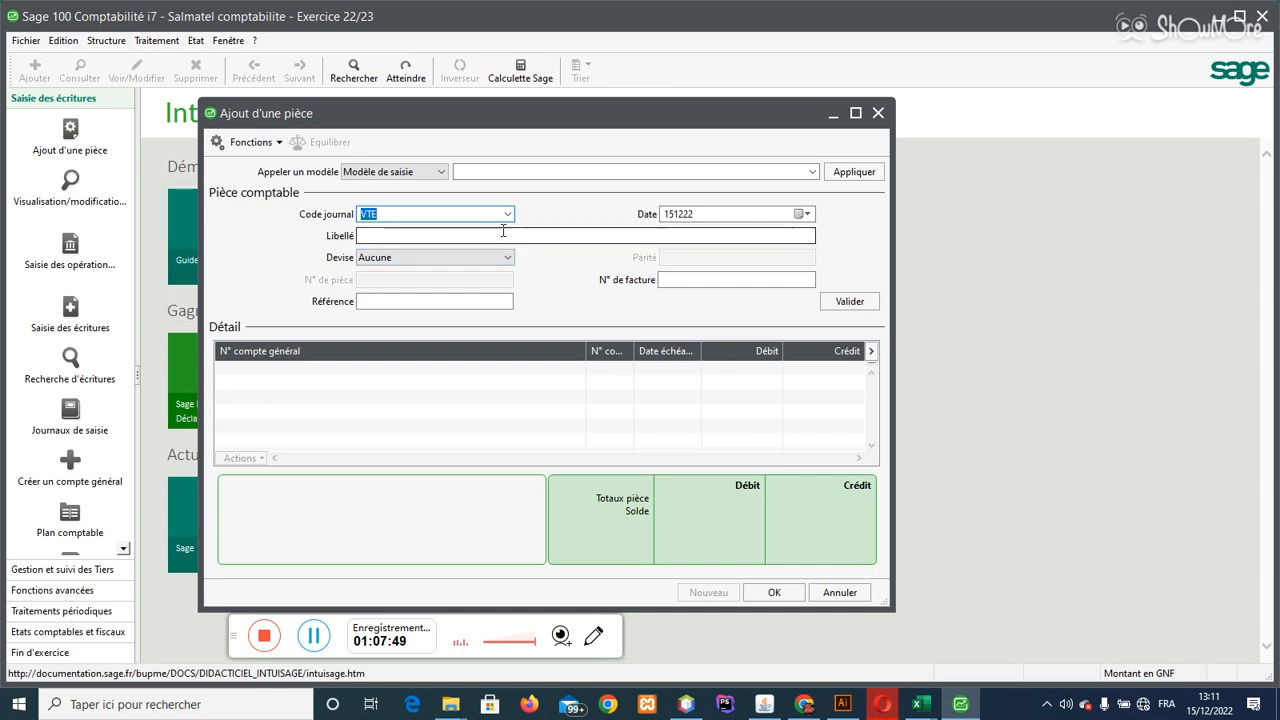
pyautogui.click(496, 237)
pyautogui.write('DSFSF')
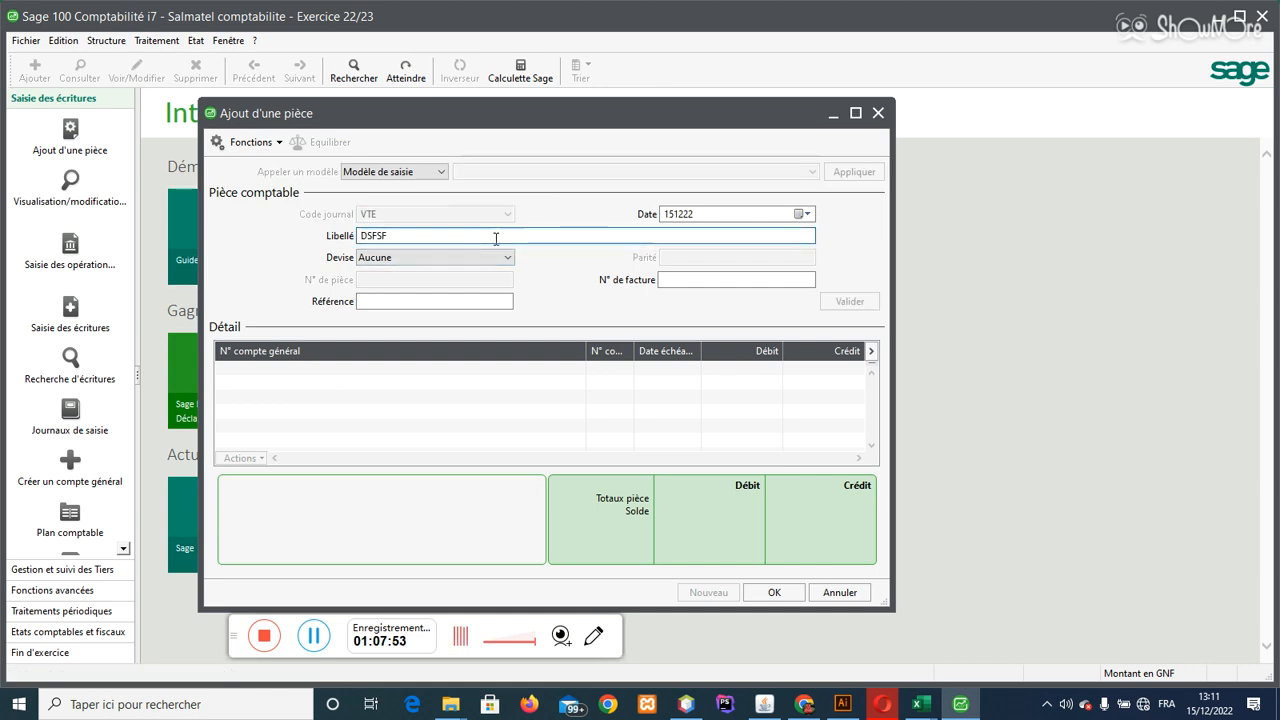
pyautogui.press('Return')
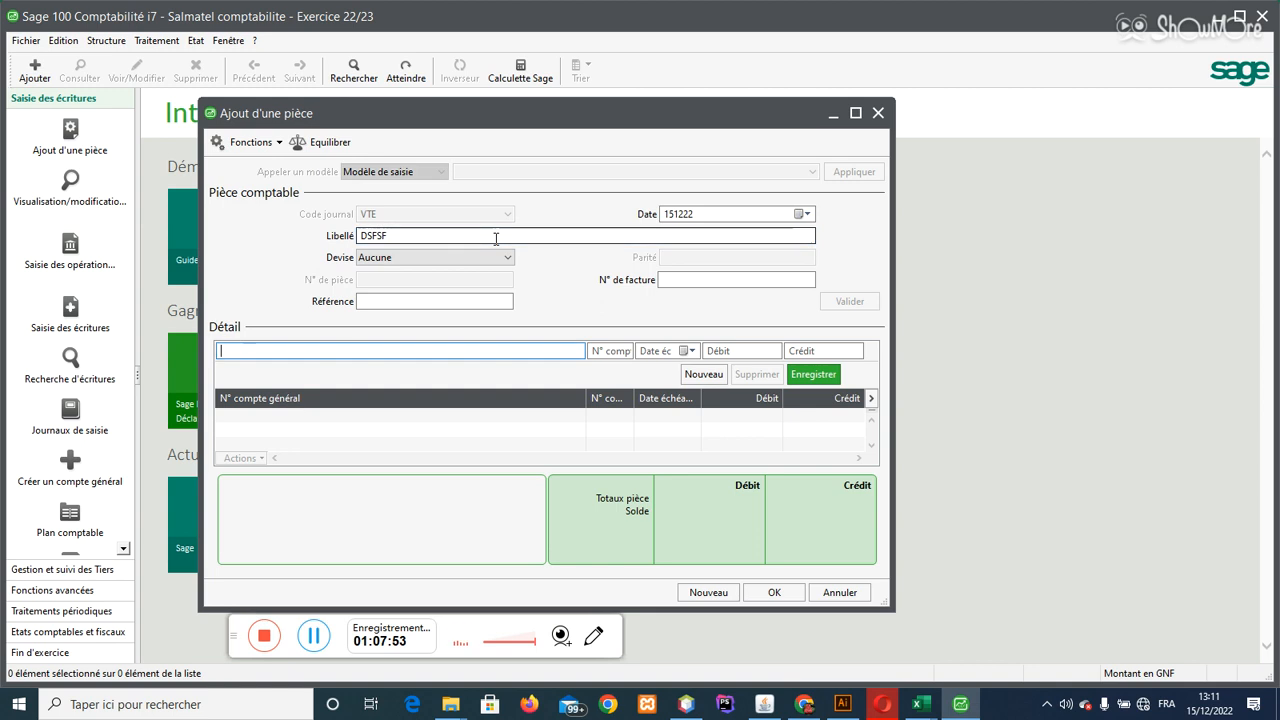
pyautogui.write('601')
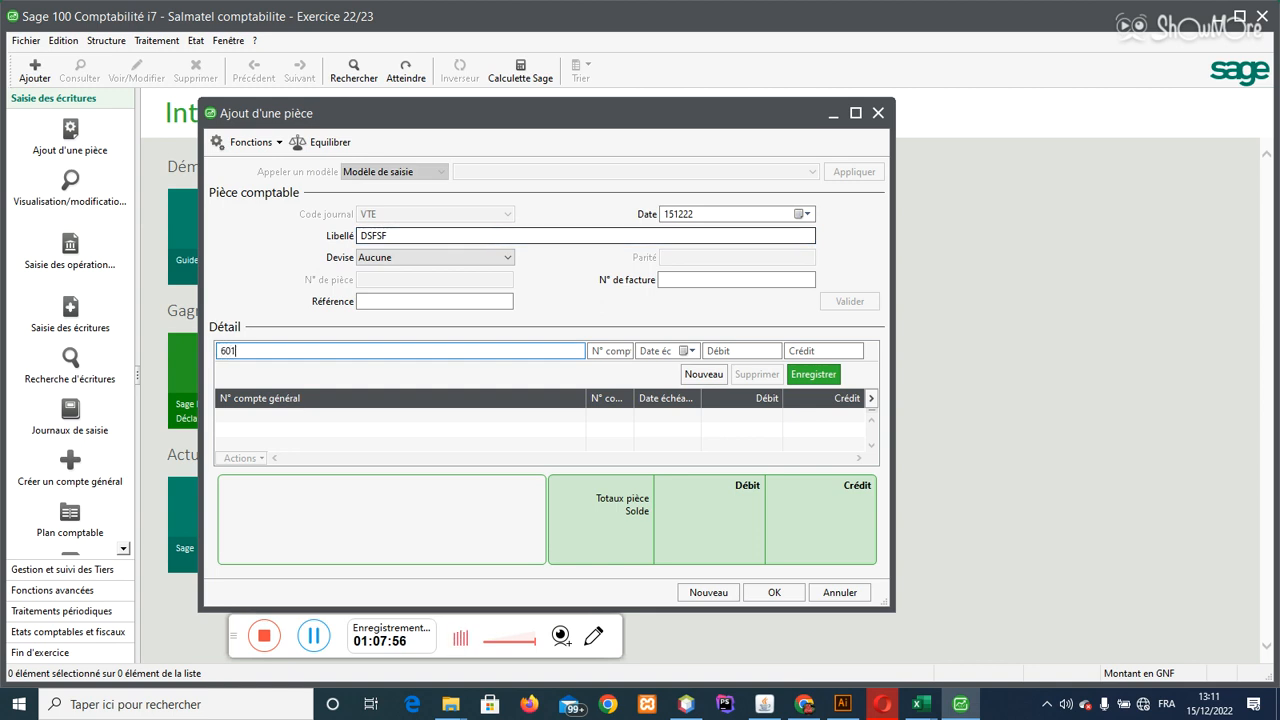
pyautogui.press('Tab')
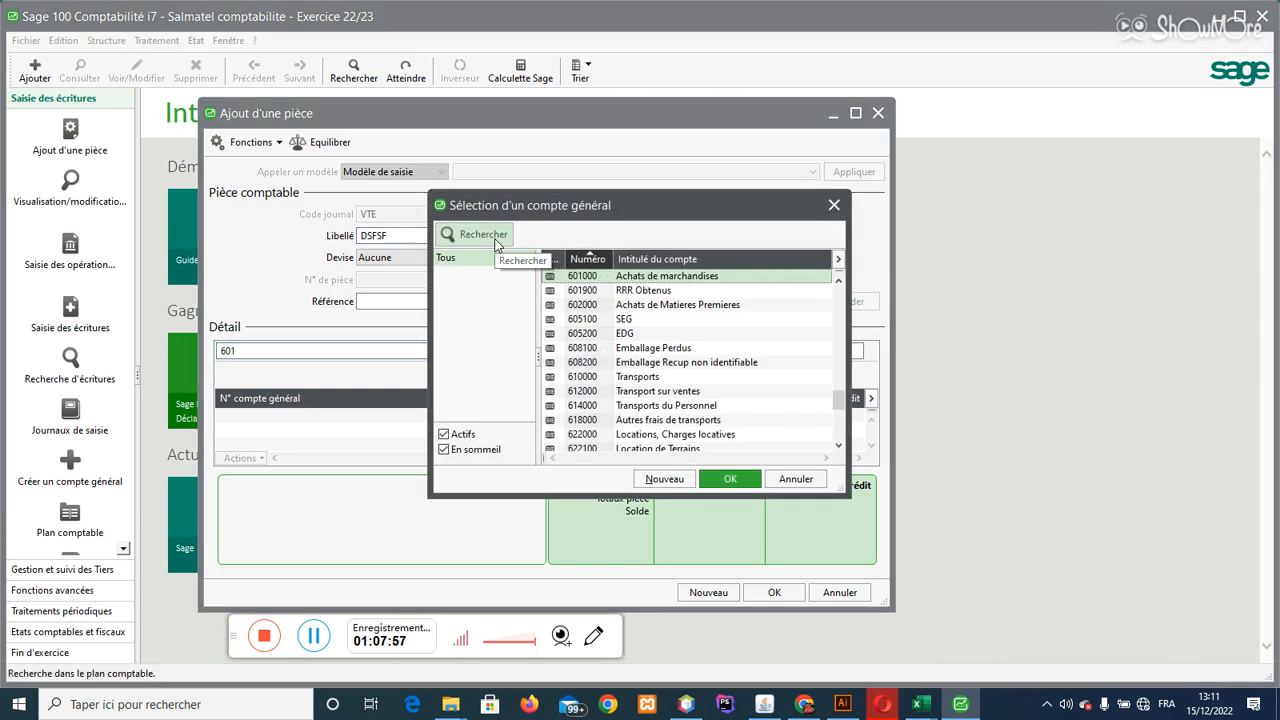
pyautogui.doubleClick(675, 277)
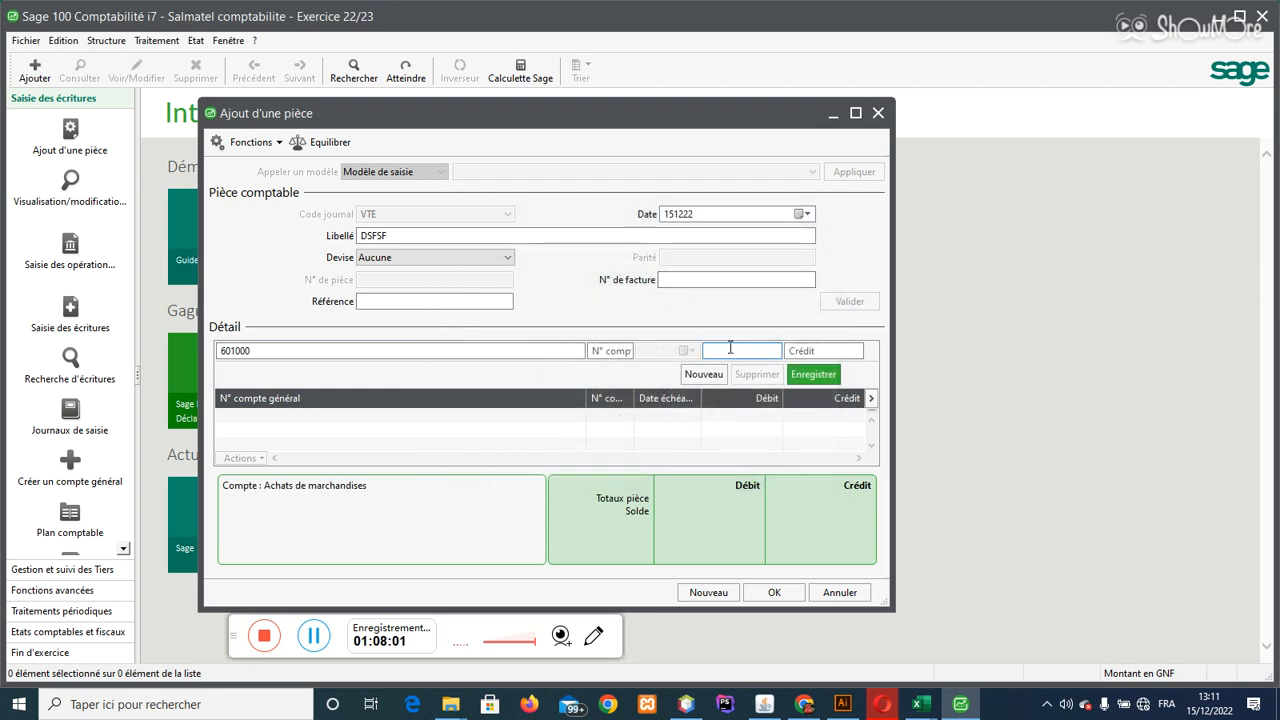
pyautogui.write('12 000')
pyautogui.press('Return')
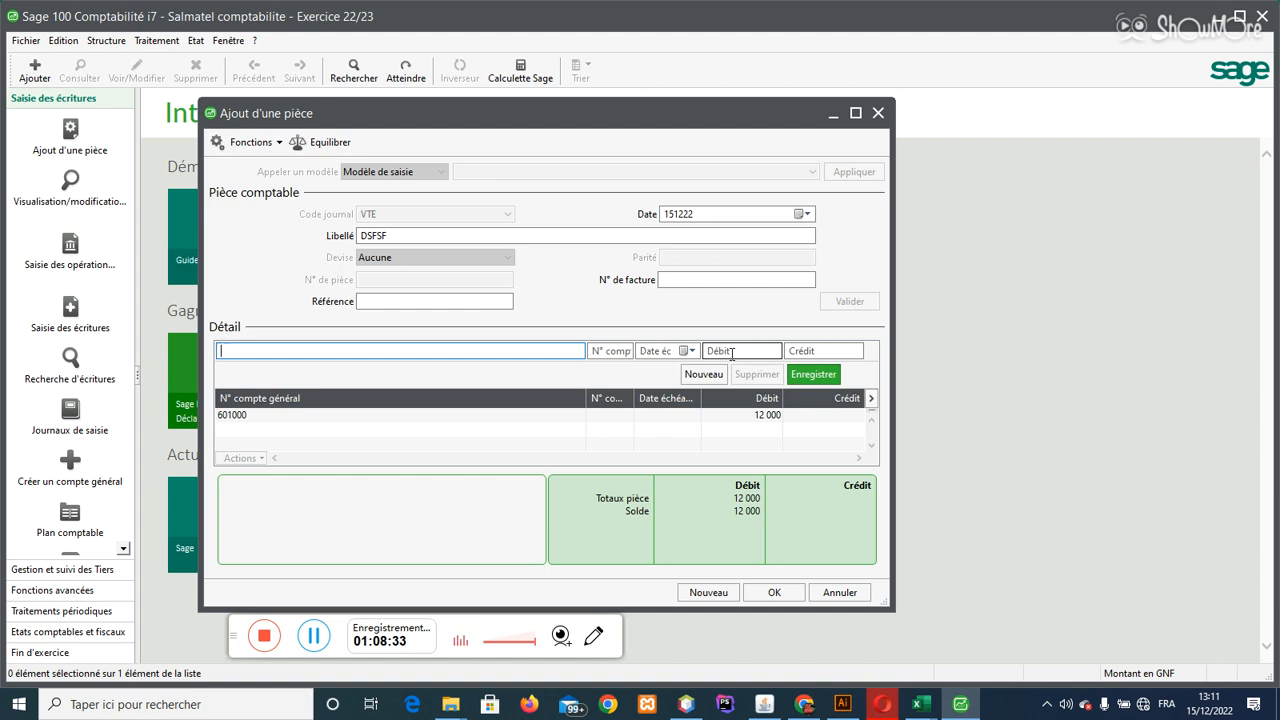
pyautogui.click(840, 593)
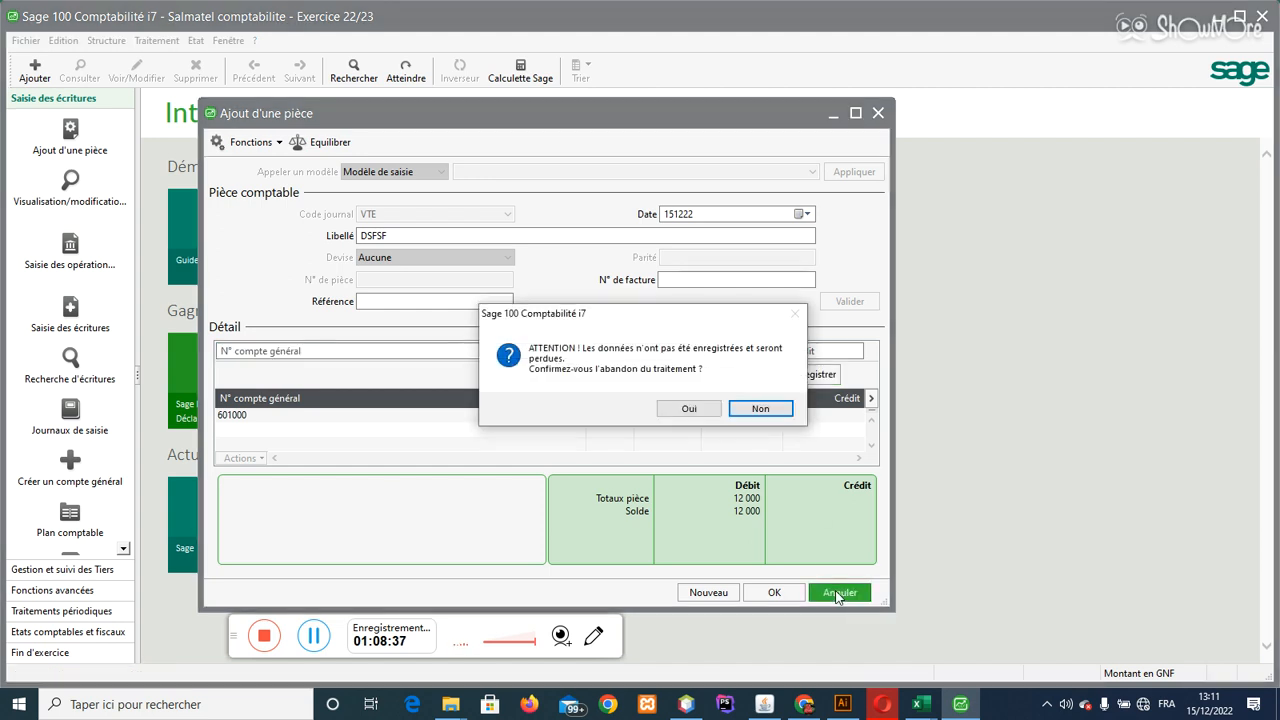
pyautogui.click(694, 409)
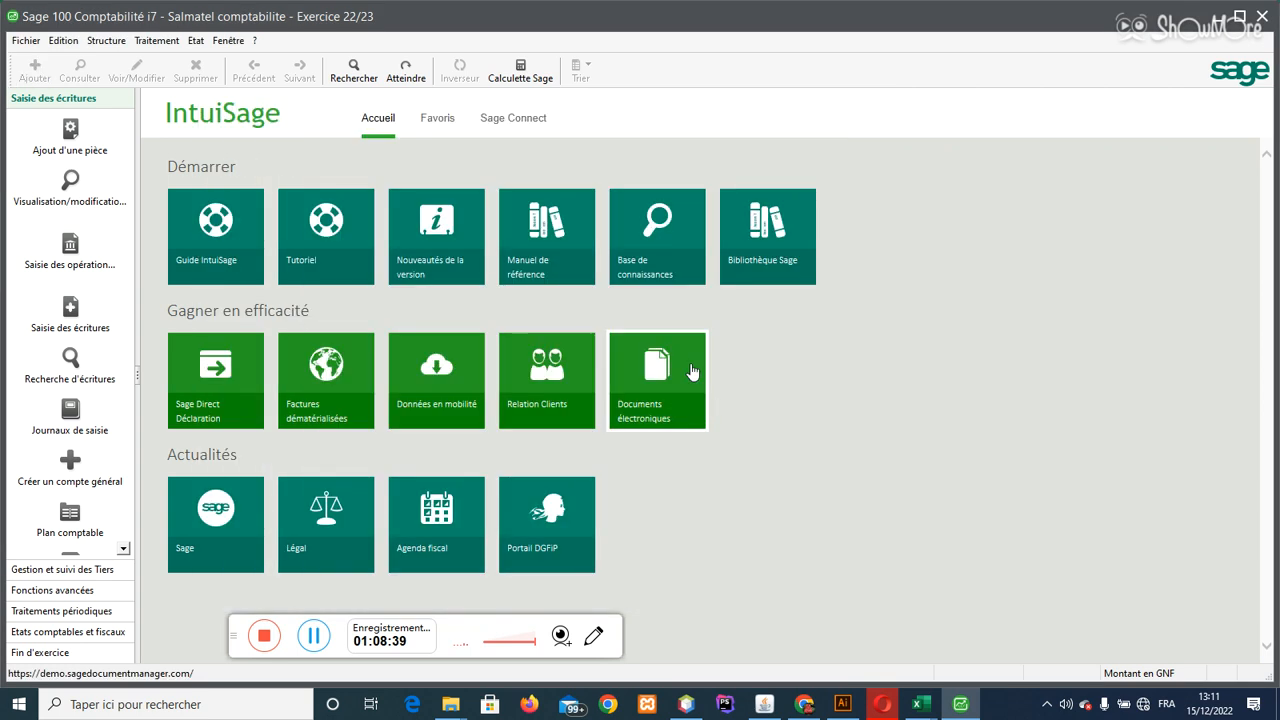
# Step: Create a new entry template (modèle de saisie) titled "Achat à credit sans TVA"
pyautogui.click(112, 42)
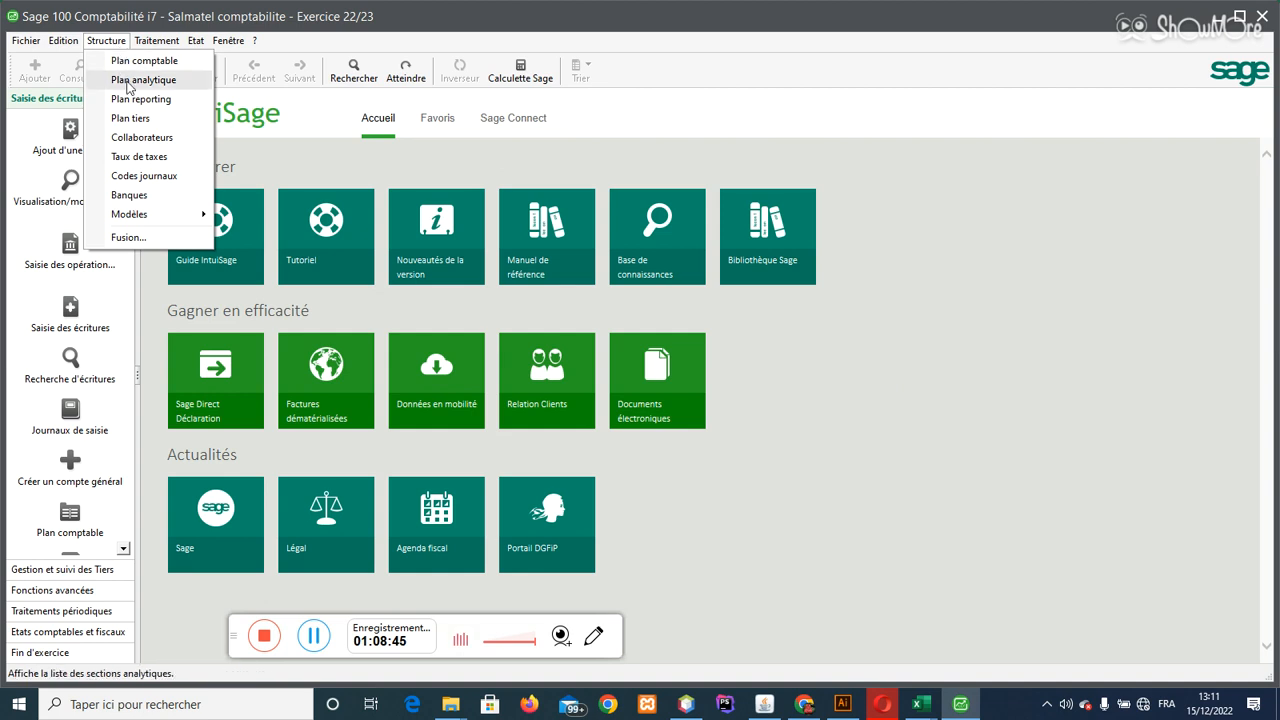
pyautogui.moveTo(182, 216)
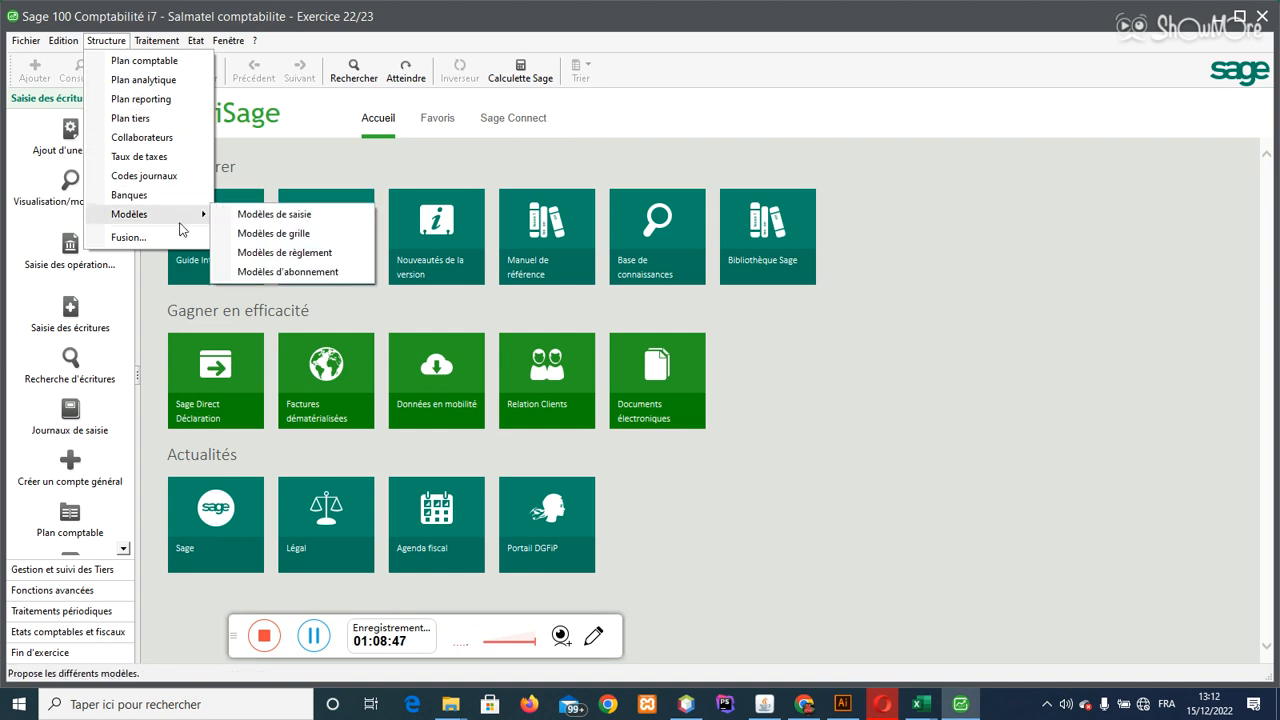
pyautogui.click(241, 218)
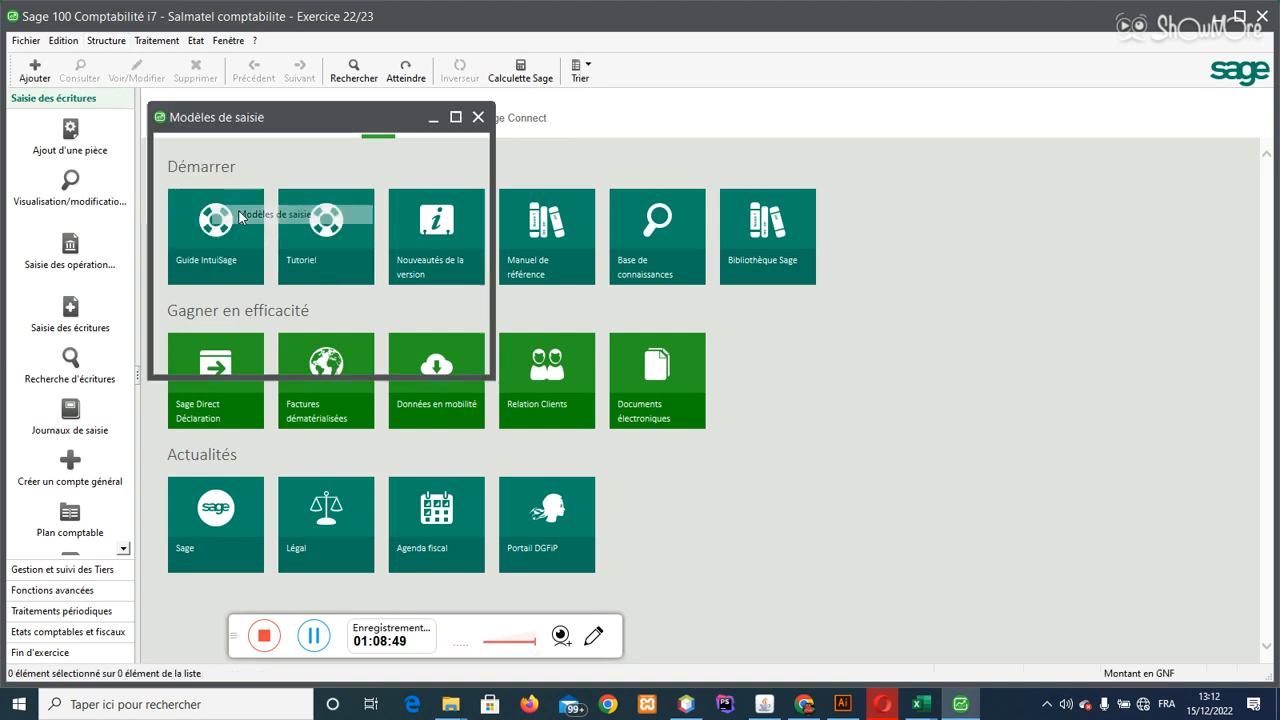
pyautogui.click(458, 118)
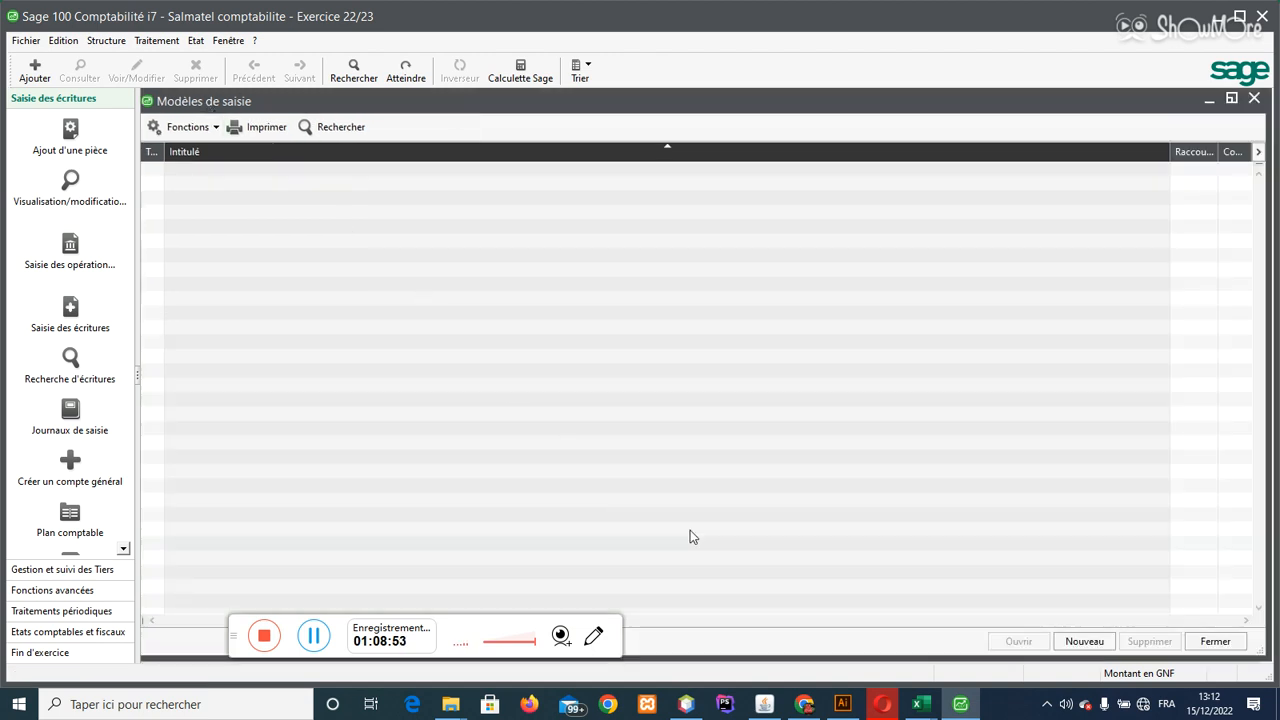
pyautogui.click(1067, 643)
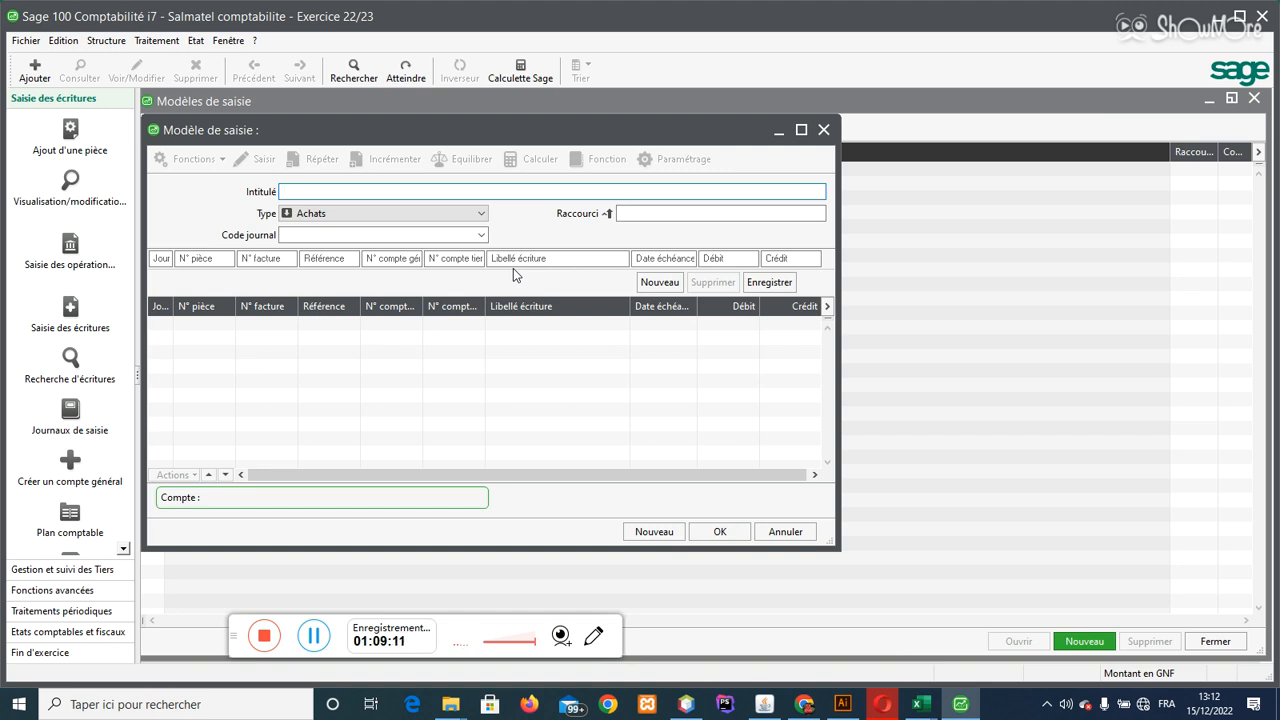
pyautogui.click(801, 130)
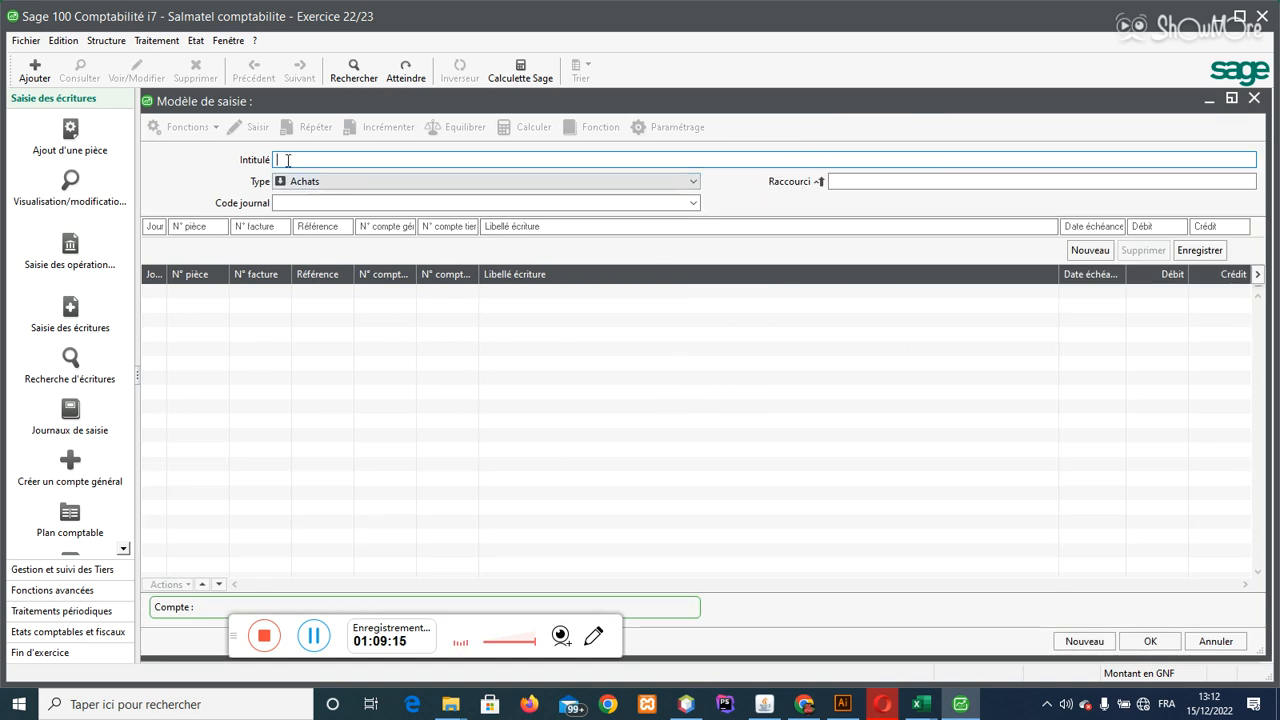
pyautogui.write('Achat')
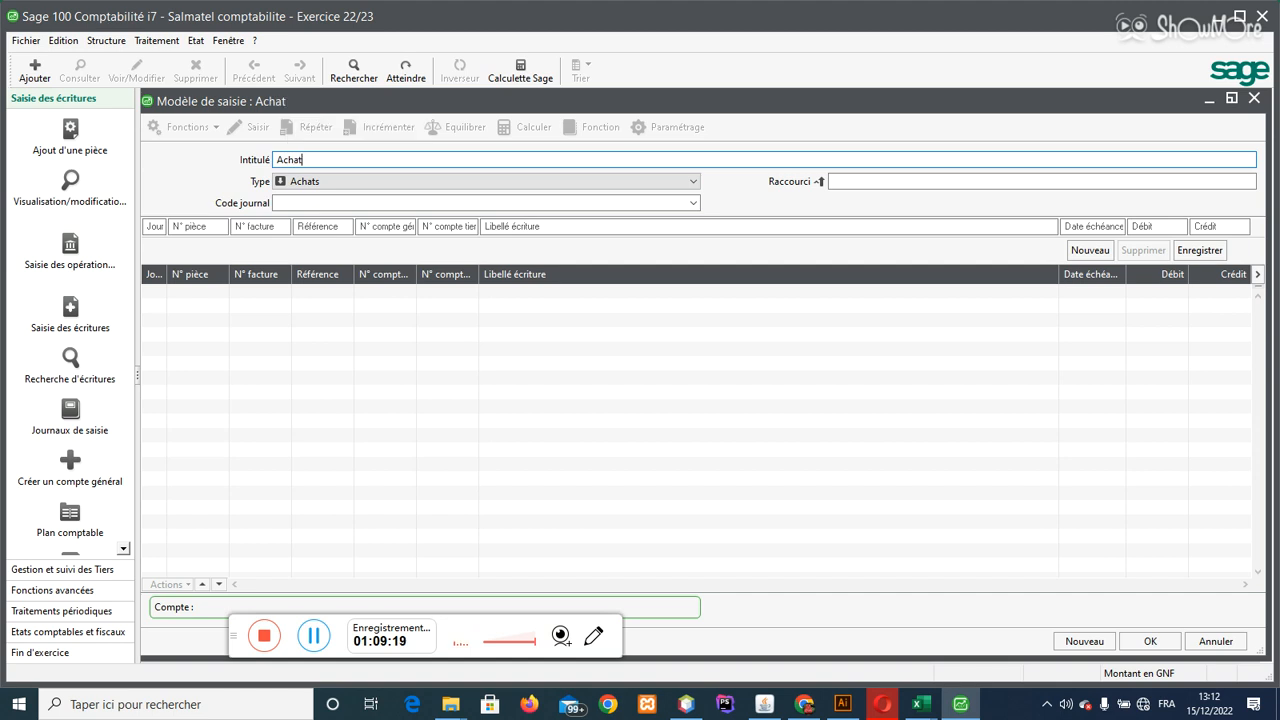
pyautogui.write(' à credit san')
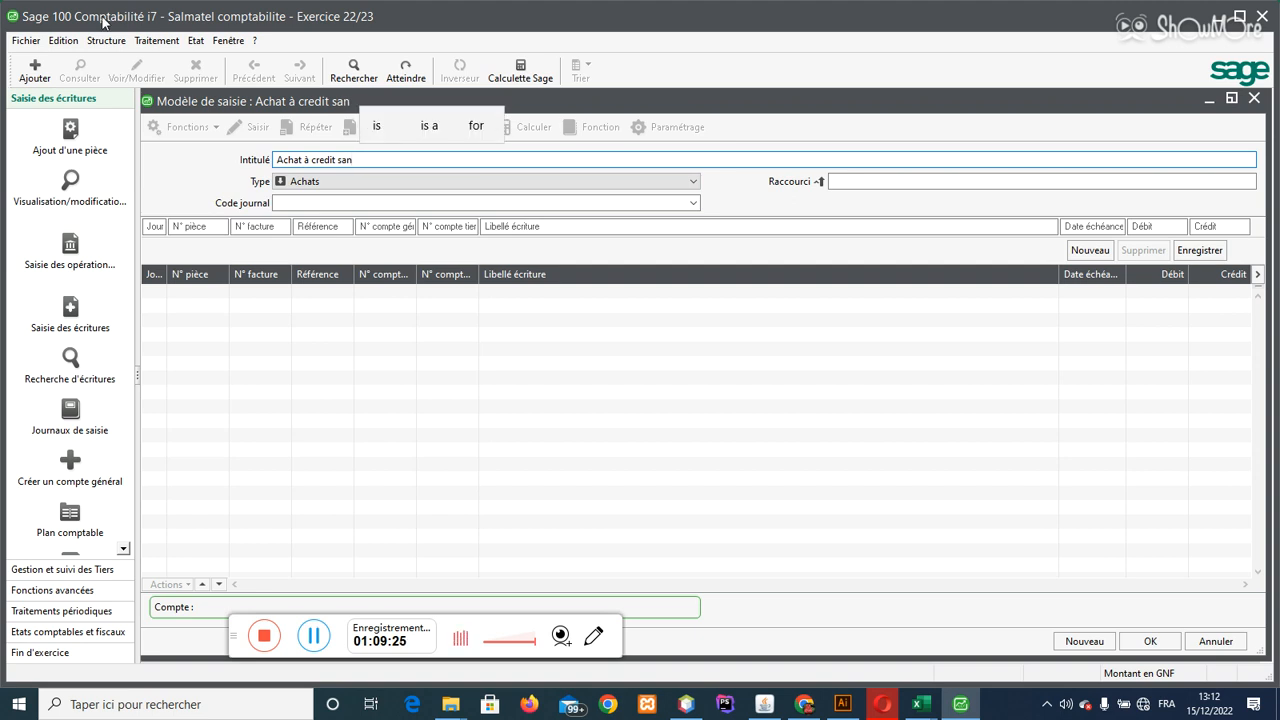
pyautogui.write('s T')
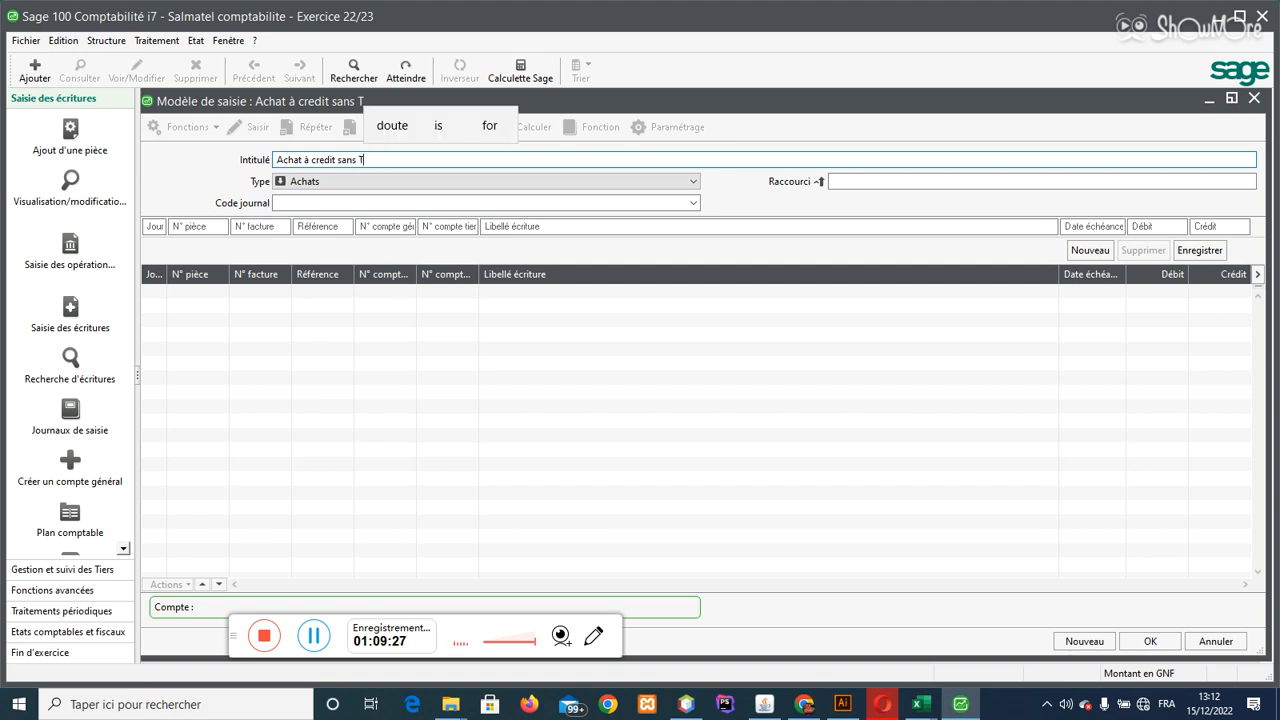
pyautogui.write('VA')
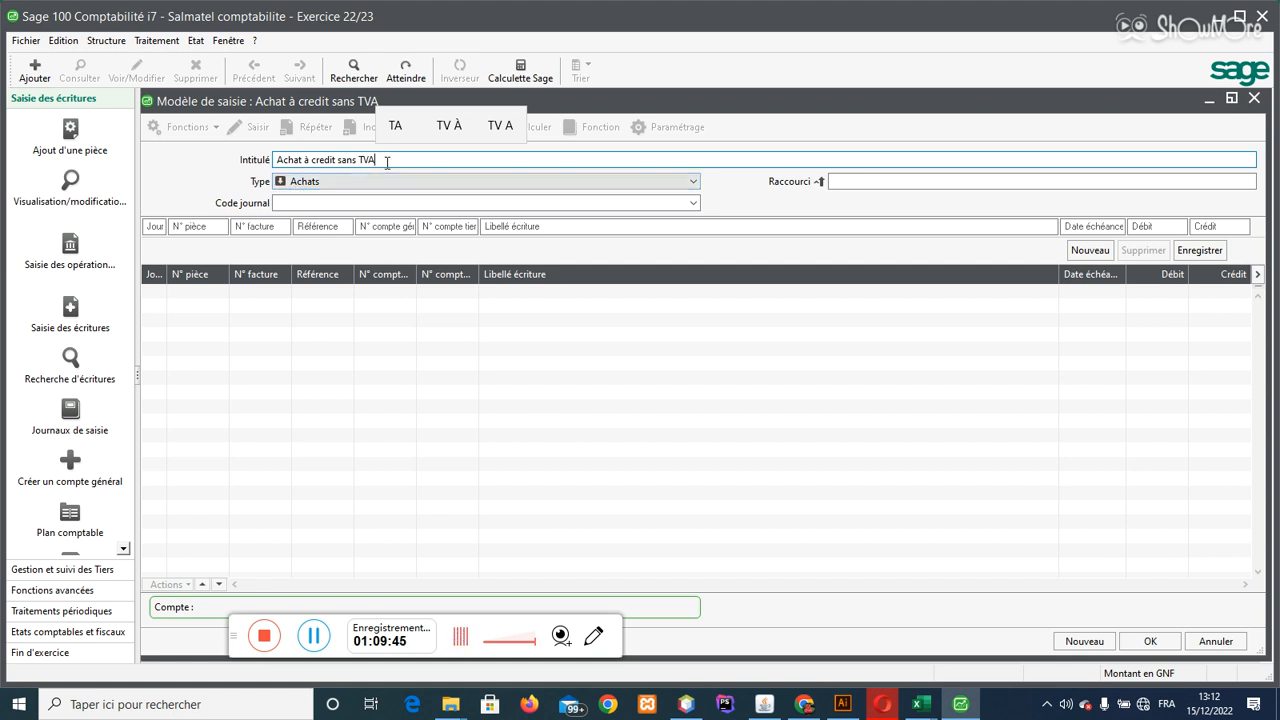
# Step: Keep the template's type as Achats and assign it the journal code ACH
pyautogui.click(328, 182)
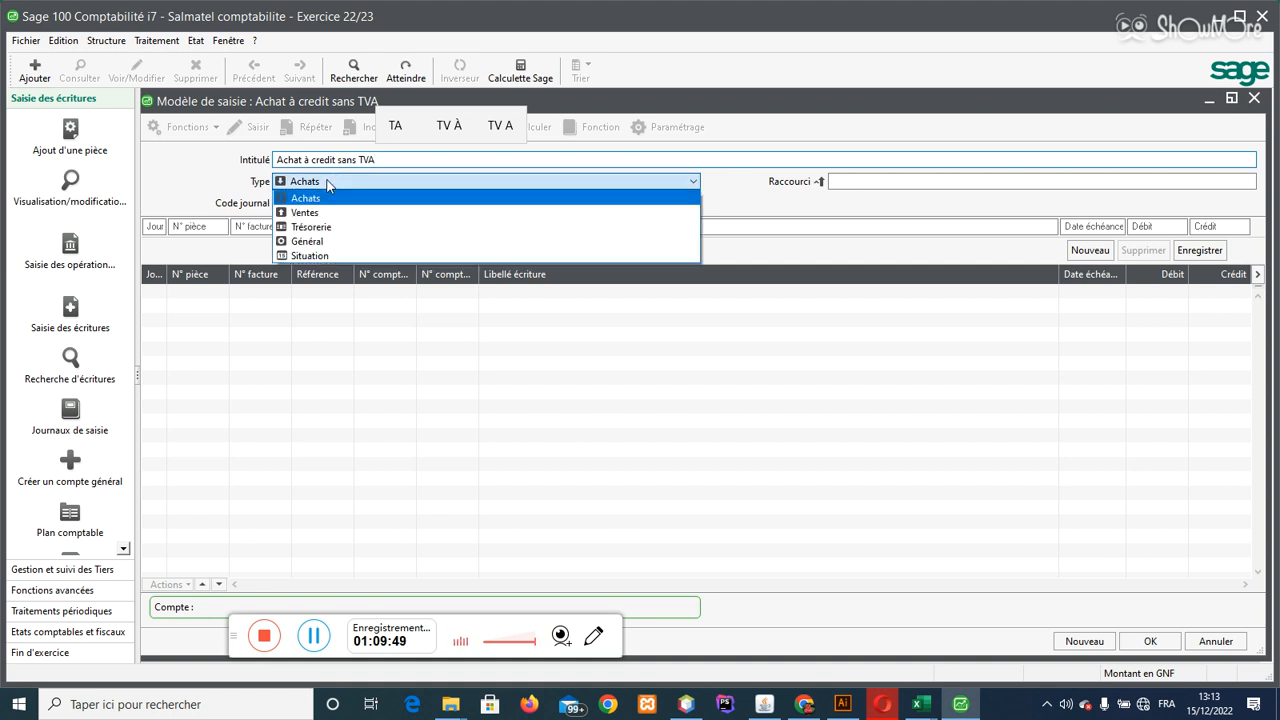
pyautogui.click(328, 183)
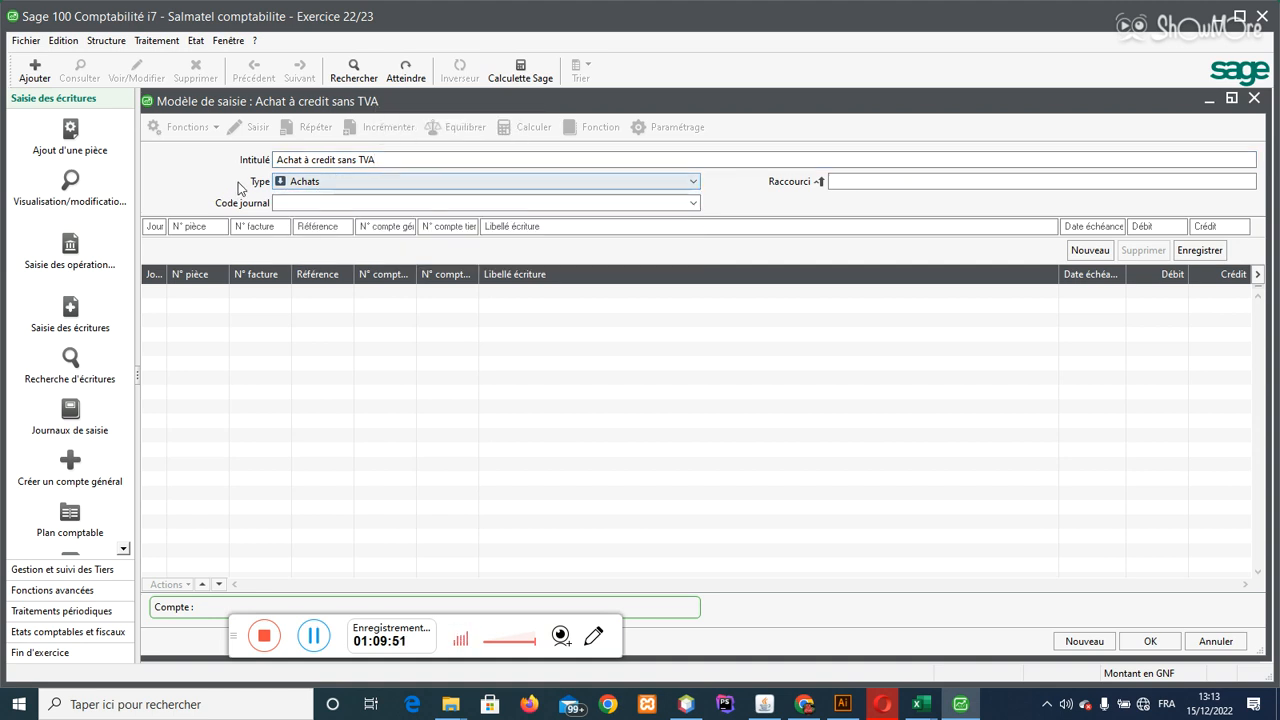
pyautogui.click(290, 203)
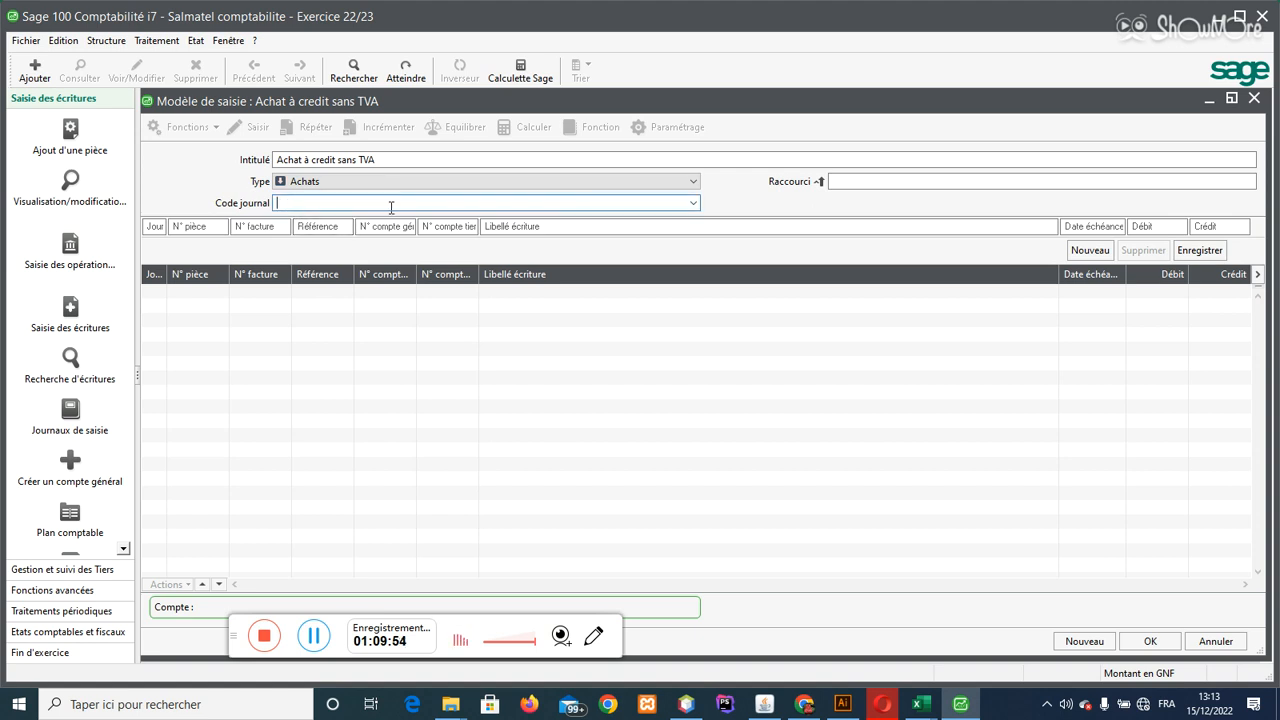
pyautogui.click(693, 203)
pyautogui.click(330, 204)
# Step: Assign the Saisir (manual entry) function to the day, N° pièce and N° facture fields of the template's first line
pyautogui.click(157, 227)
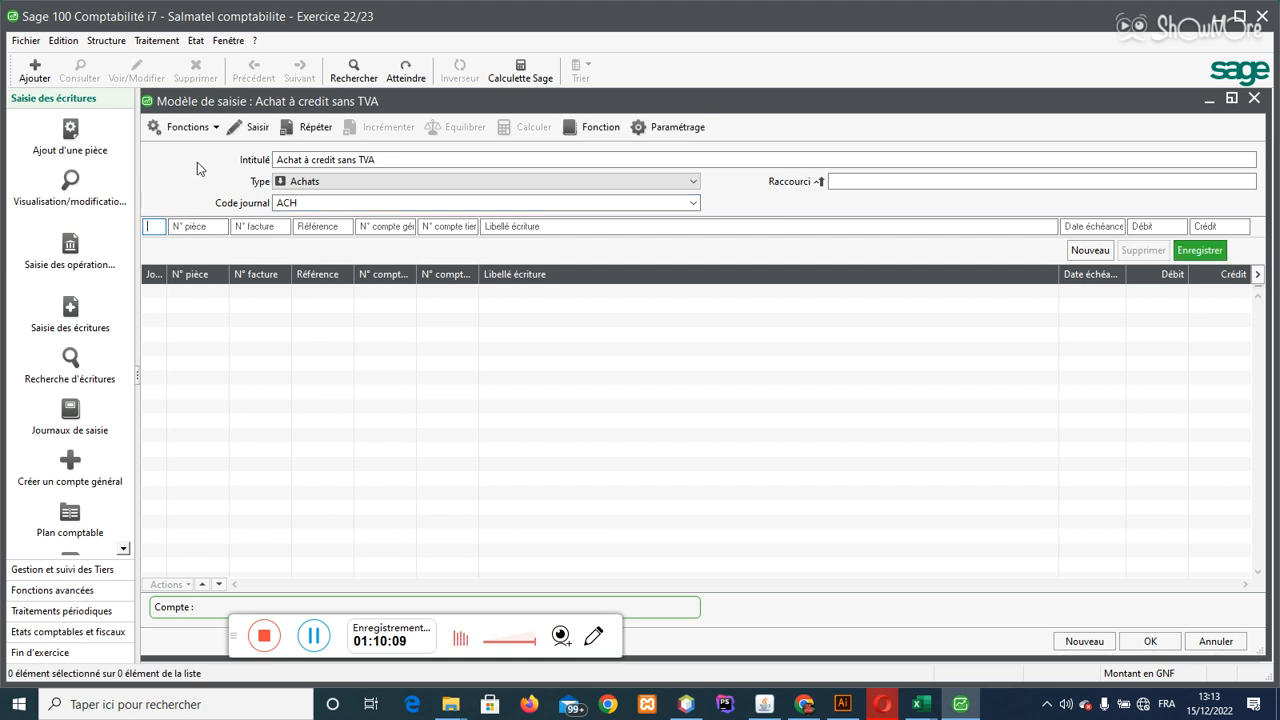
pyautogui.click(257, 127)
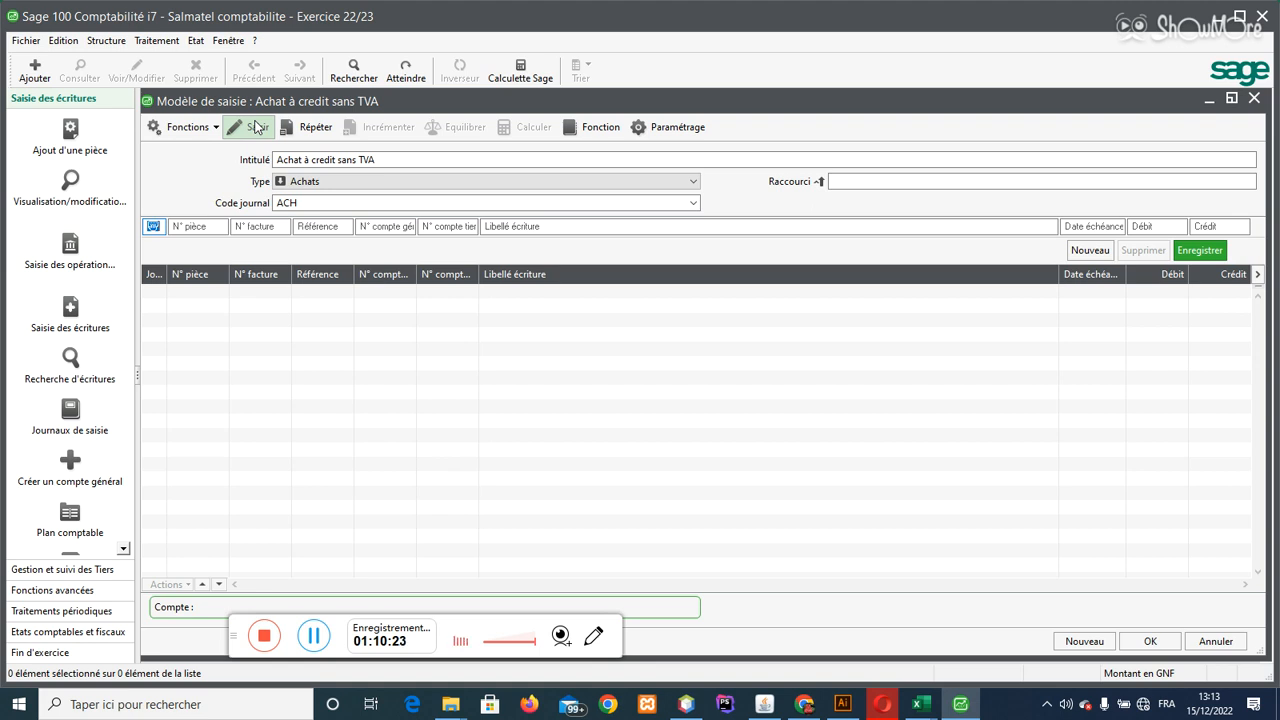
pyautogui.click(257, 127)
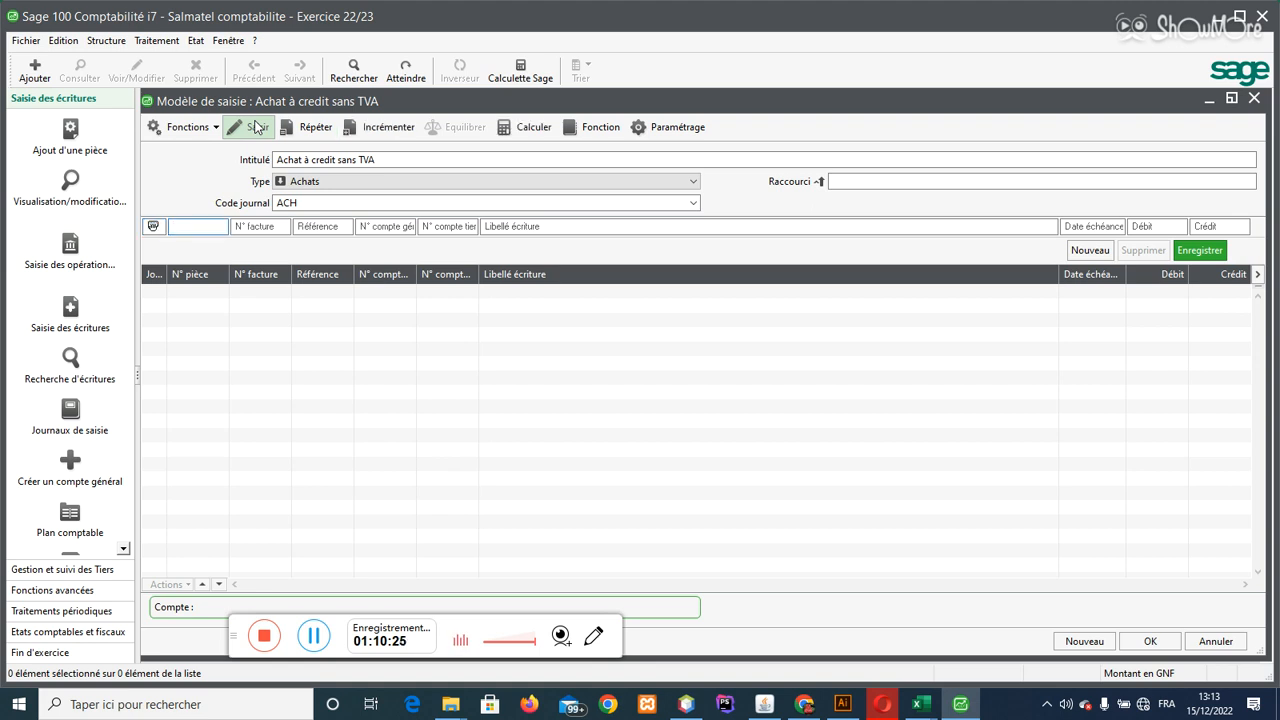
pyautogui.click(257, 127)
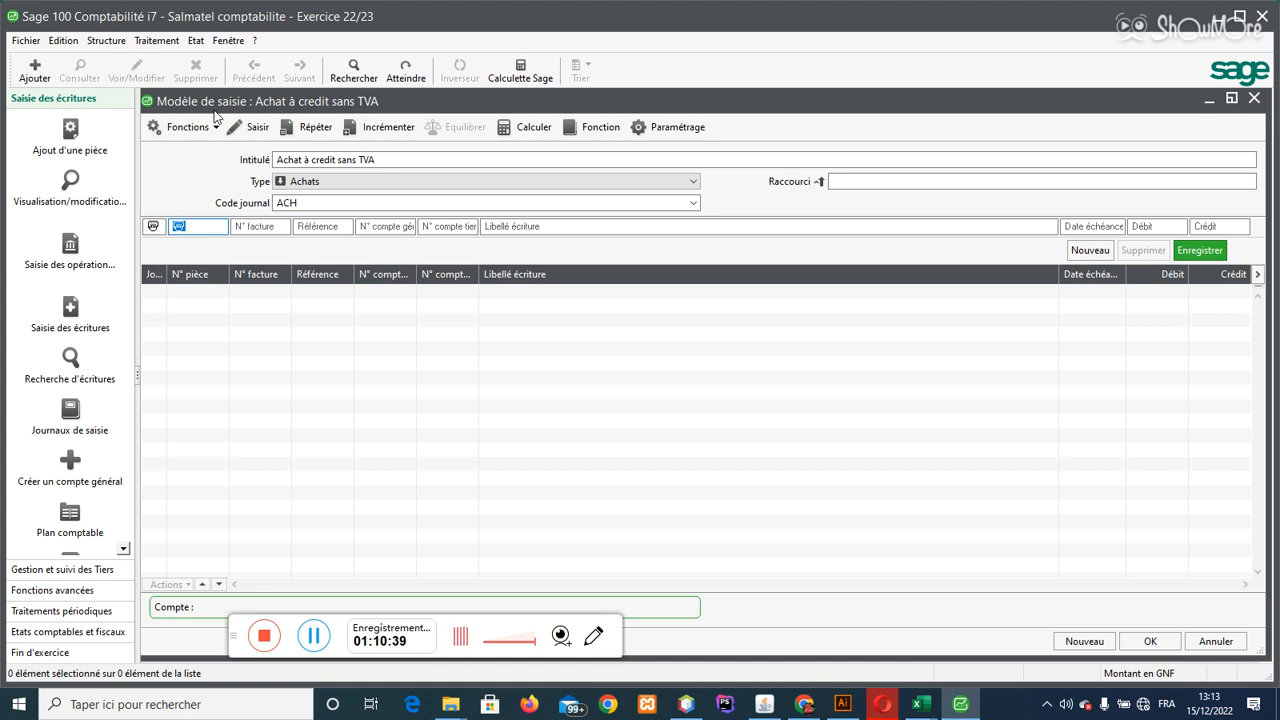
pyautogui.press('Tab')
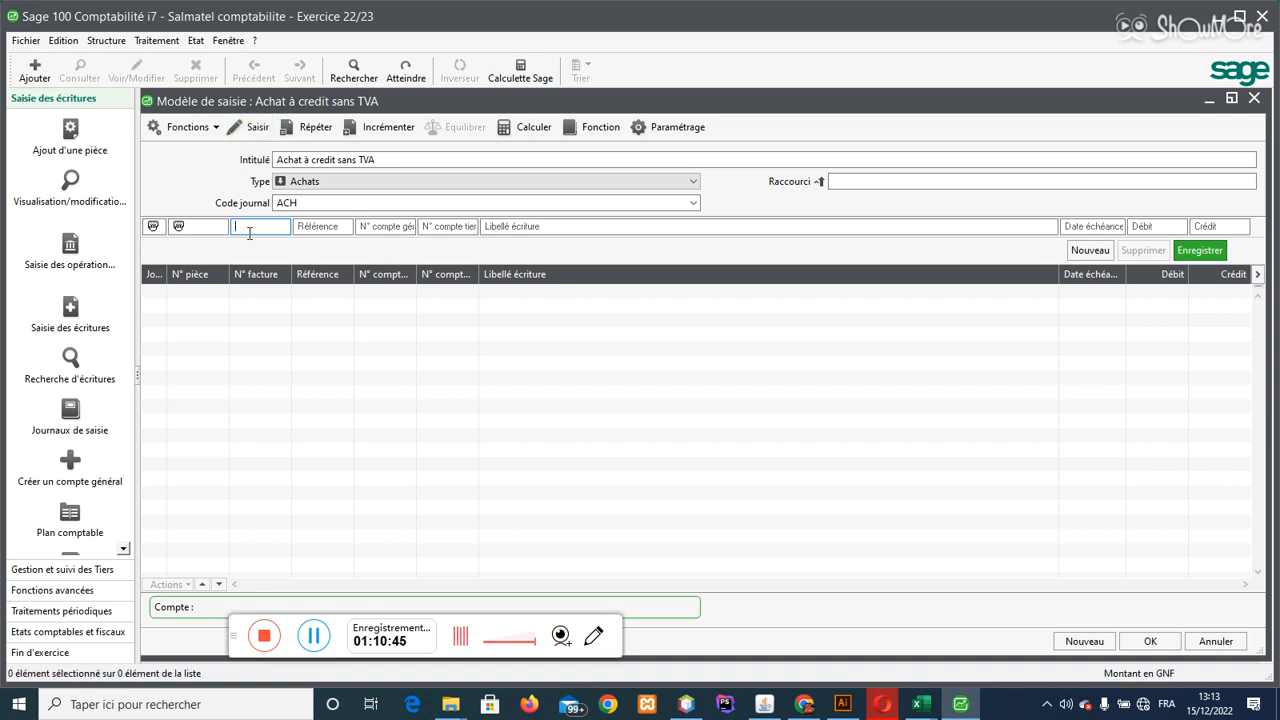
pyautogui.press('Tab')
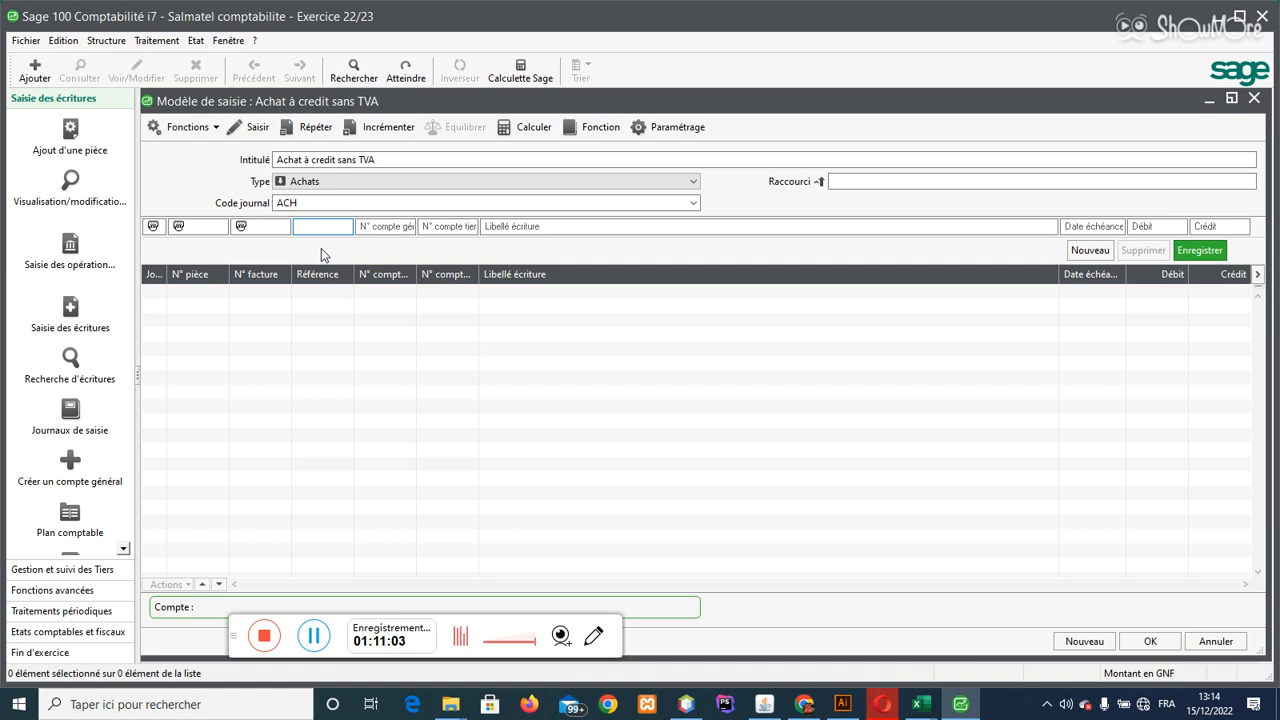
# Step: Assign the Saisir function to the first line's Référence and set its general account to 601000 Achats de marchandises
pyautogui.press('Tab')
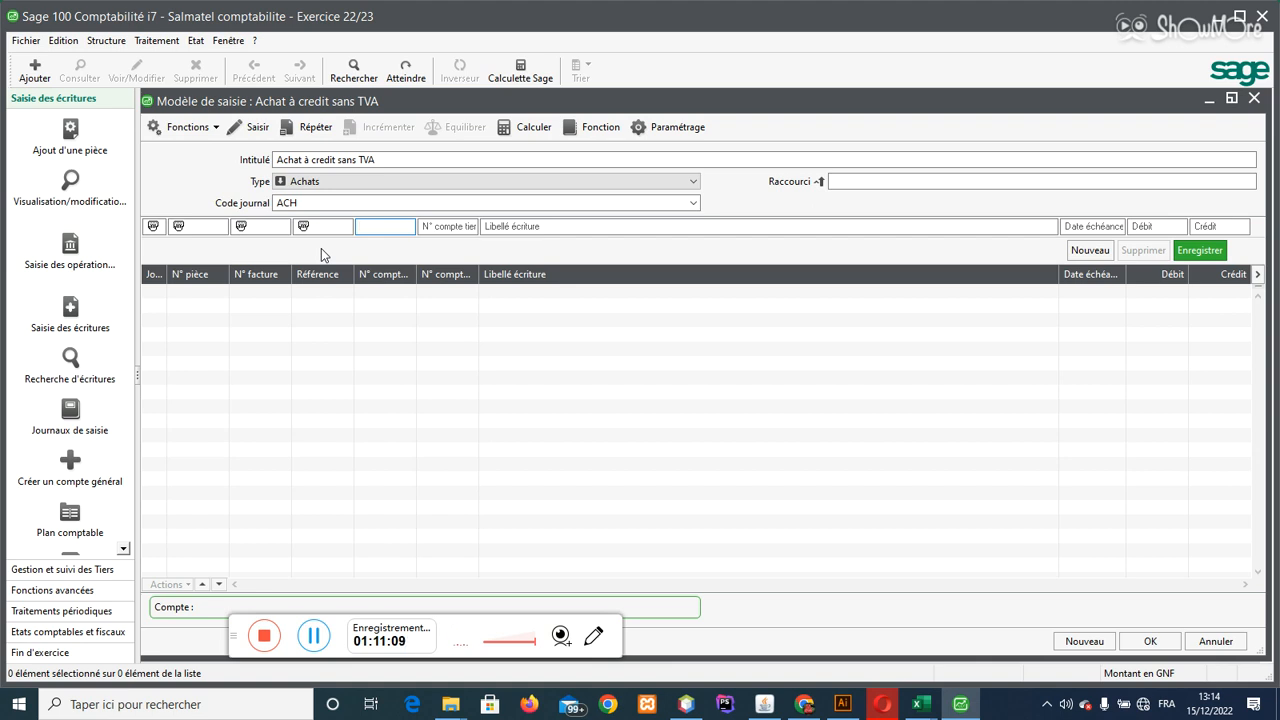
pyautogui.write('601')
pyautogui.press('Tab')
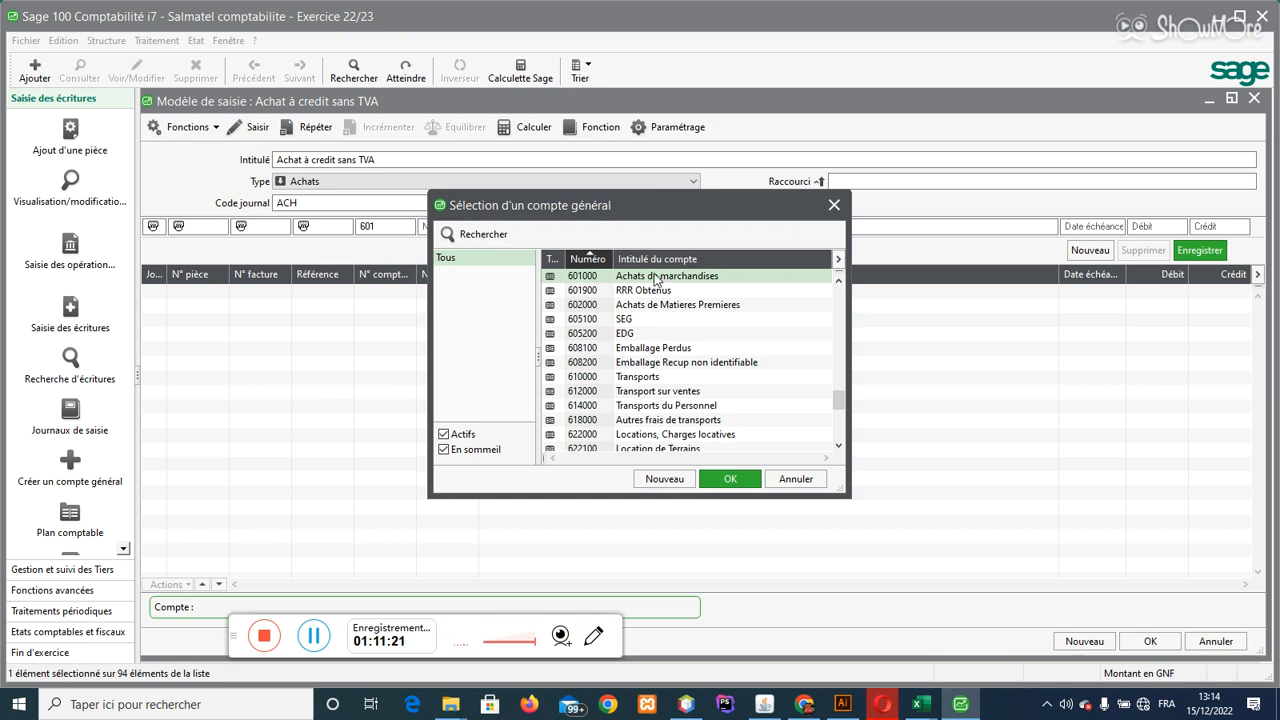
pyautogui.press('super')
pyautogui.doubleClick(655, 280)
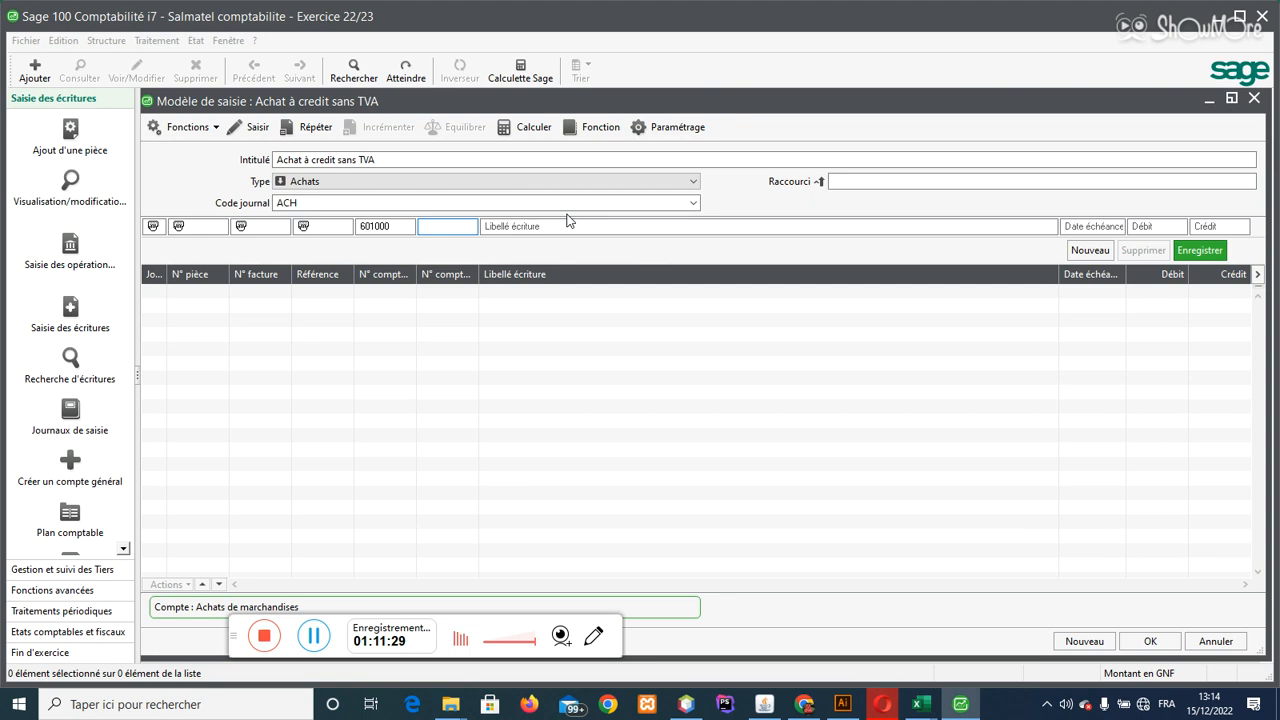
# Step: Assign the Saisir function to the first line's tiers account and enter "Achat de marchandise" as its Libellé écriture
pyautogui.press('Tab')
pyautogui.write('Achat')
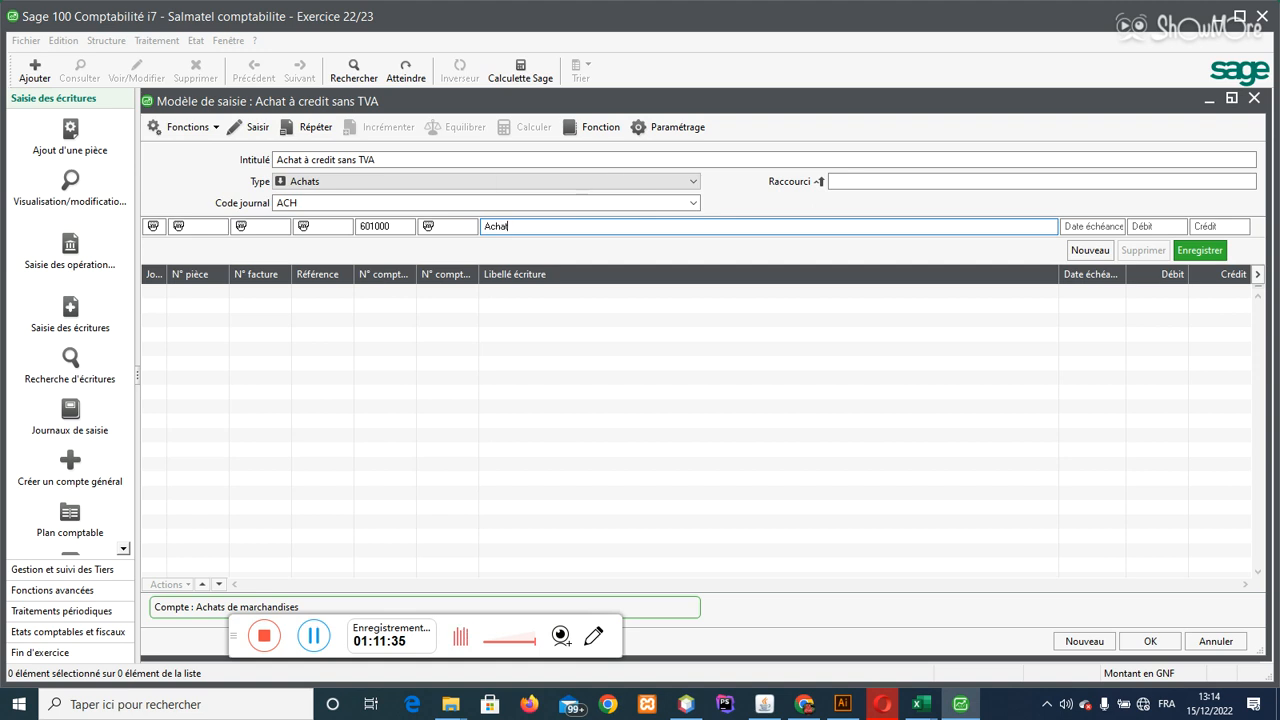
pyautogui.write(' de mat')
pyautogui.write('chandise')
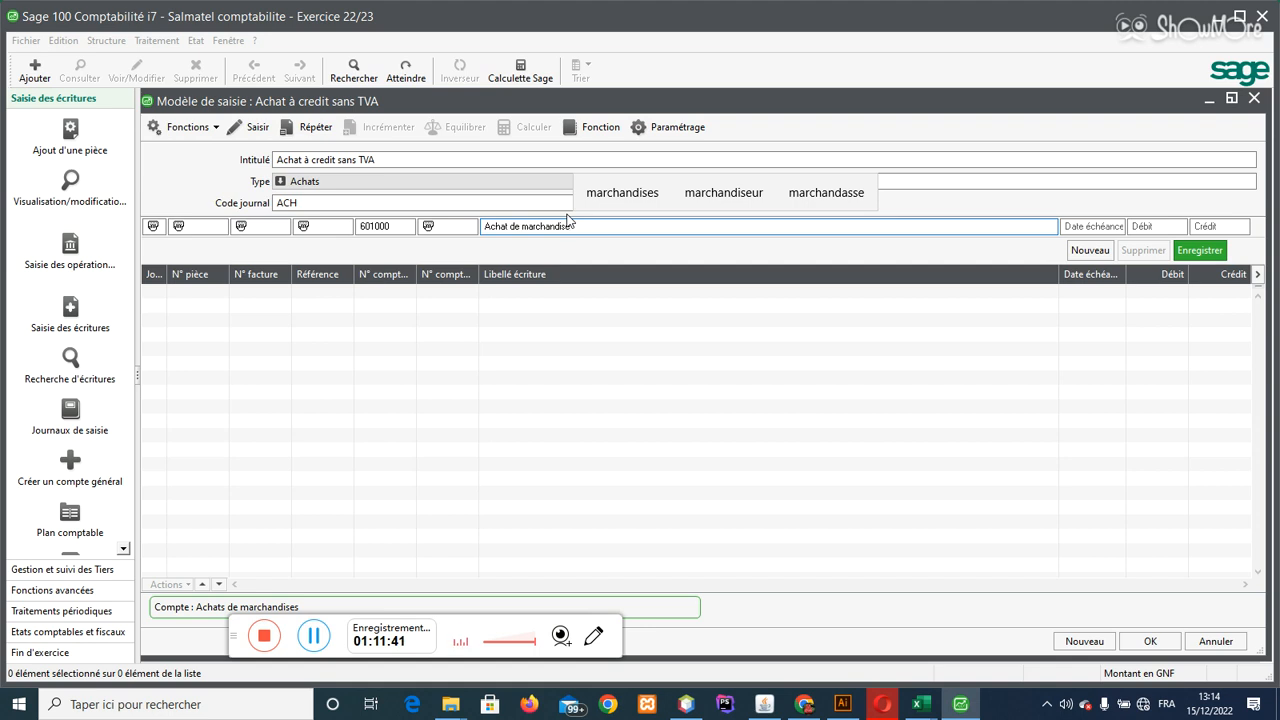
pyautogui.write(' fact.')
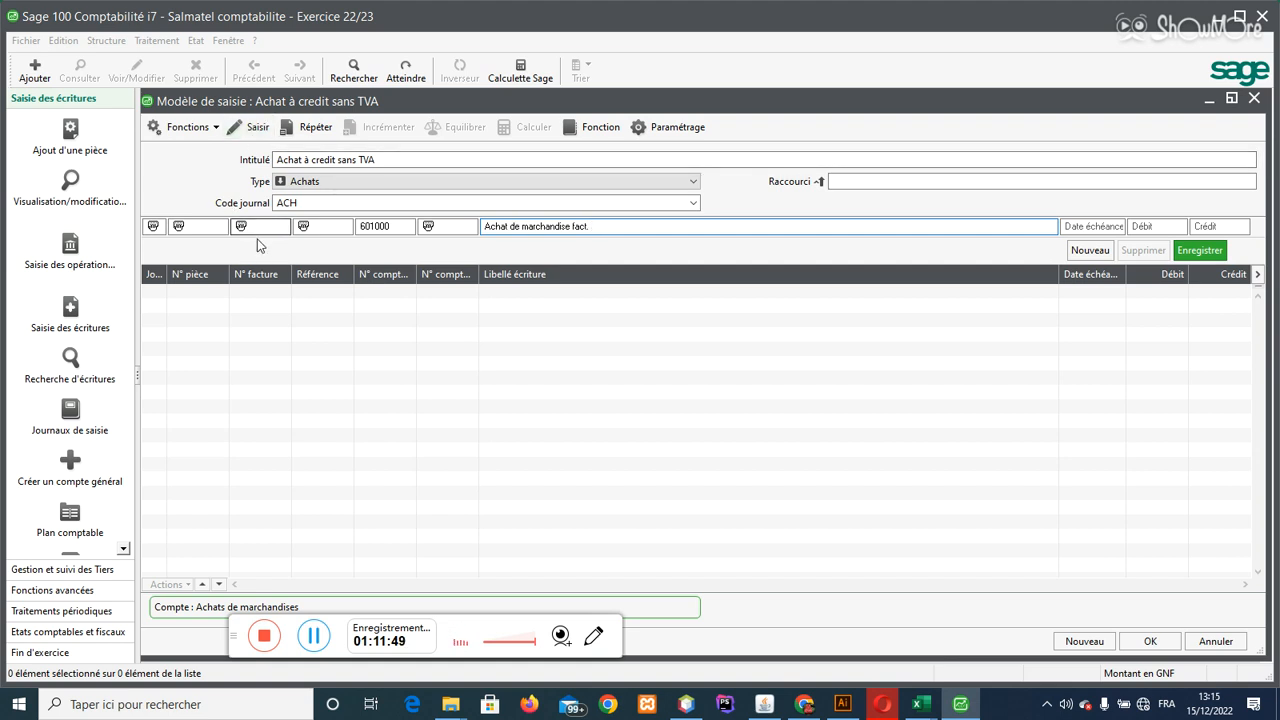
pyautogui.press('BackSpace')
pyautogui.press('BackSpace')
pyautogui.press('BackSpace')
pyautogui.press('BackSpace')
pyautogui.press('BackSpace')
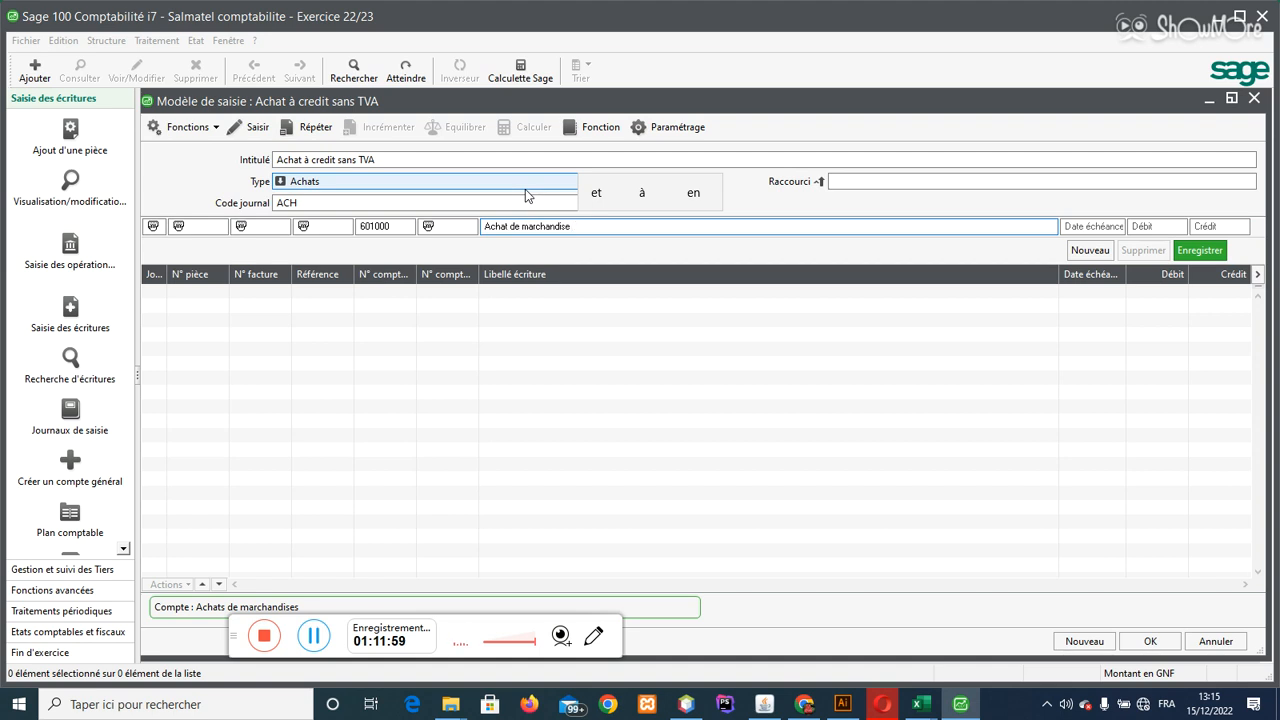
# Step: Switch to the Variation du stock workbook in Excel and change the invoice's first two designations to Riz and Huile
pyautogui.click(314, 642)
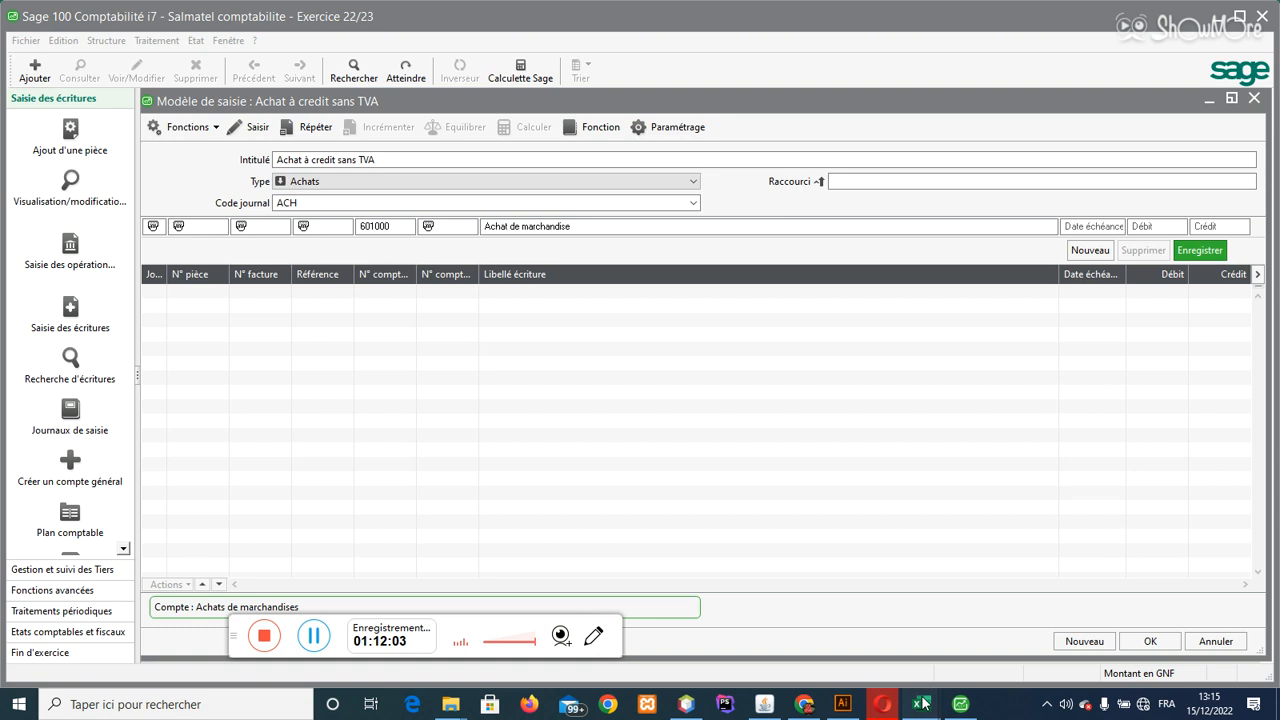
pyautogui.moveTo(920, 704)
pyautogui.click(873, 656)
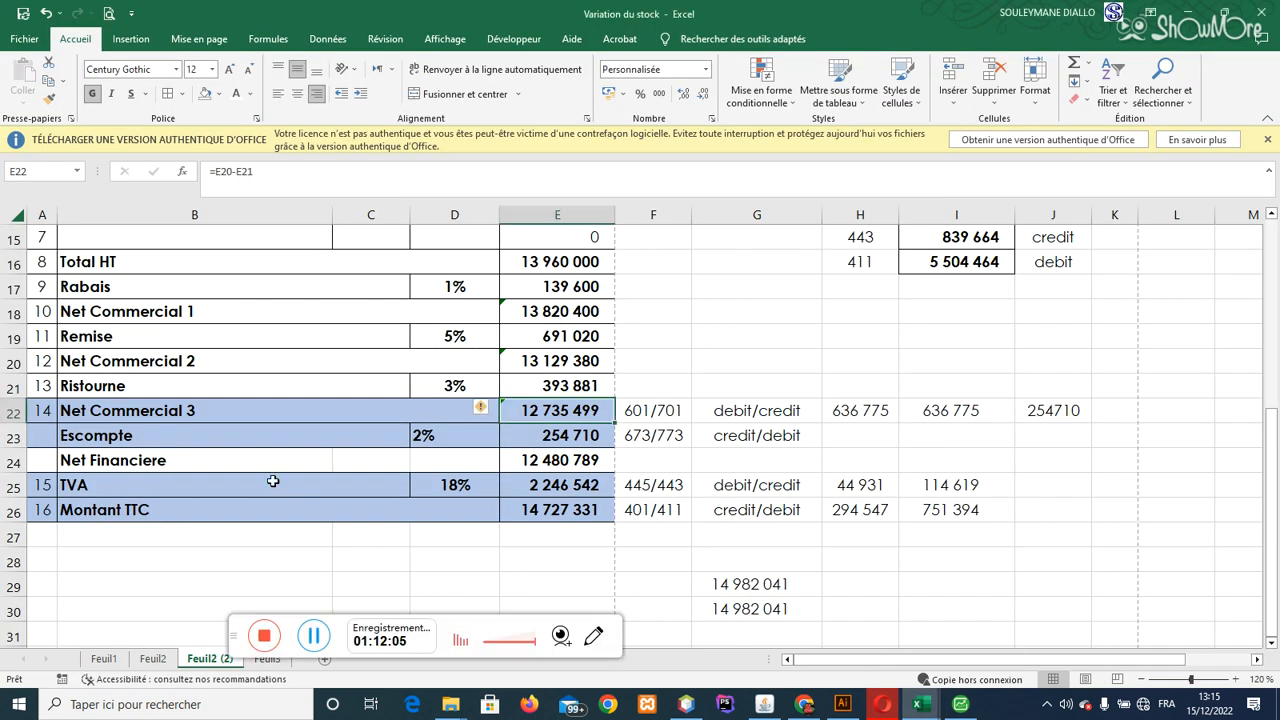
pyautogui.moveTo(1276, 475); pyautogui.dragTo(1276, 320)
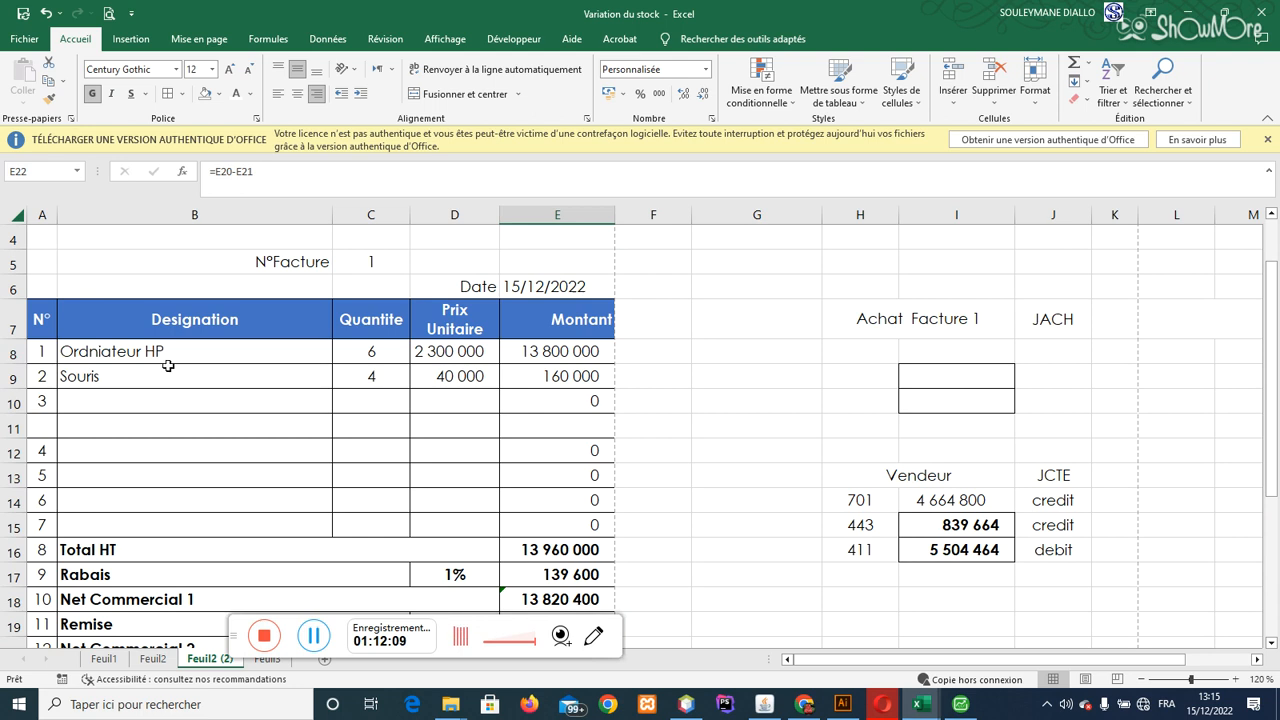
pyautogui.click(165, 351)
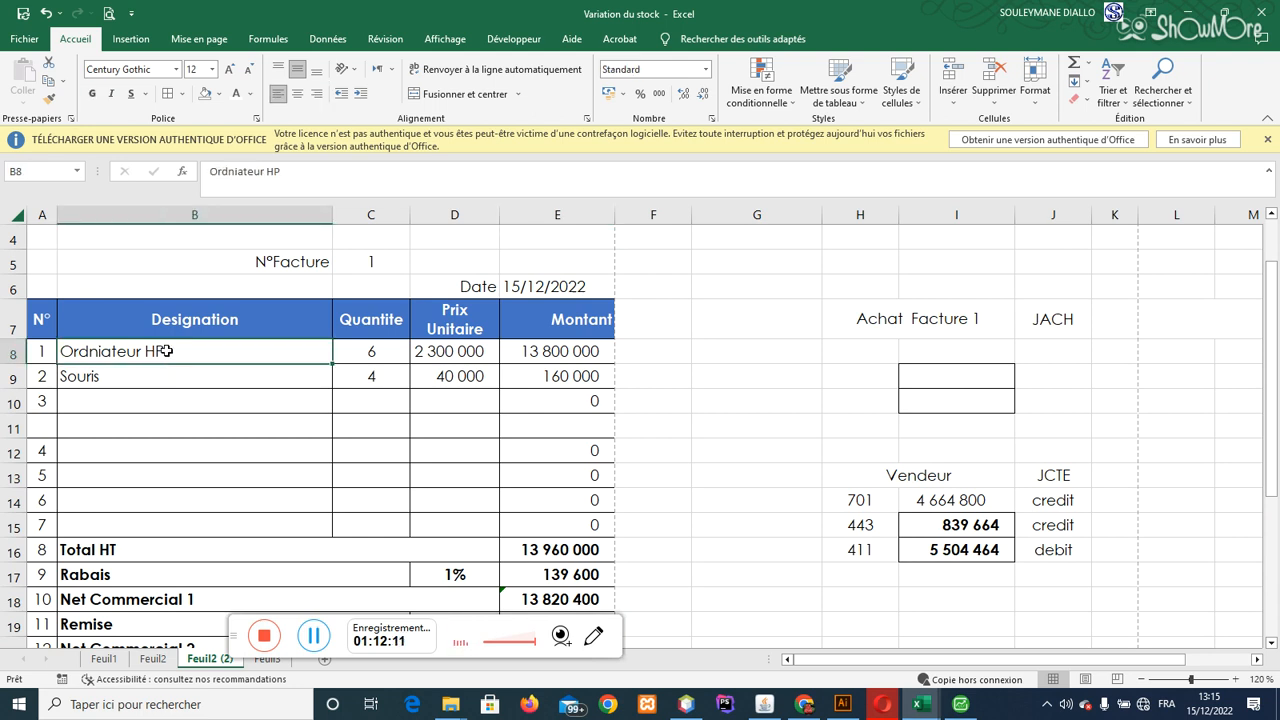
pyautogui.moveTo(165, 351)
pyautogui.mouseDown()
pyautogui.moveTo(183, 391)
pyautogui.moveTo(177, 358)
pyautogui.mouseUp()
pyautogui.write('Riz')
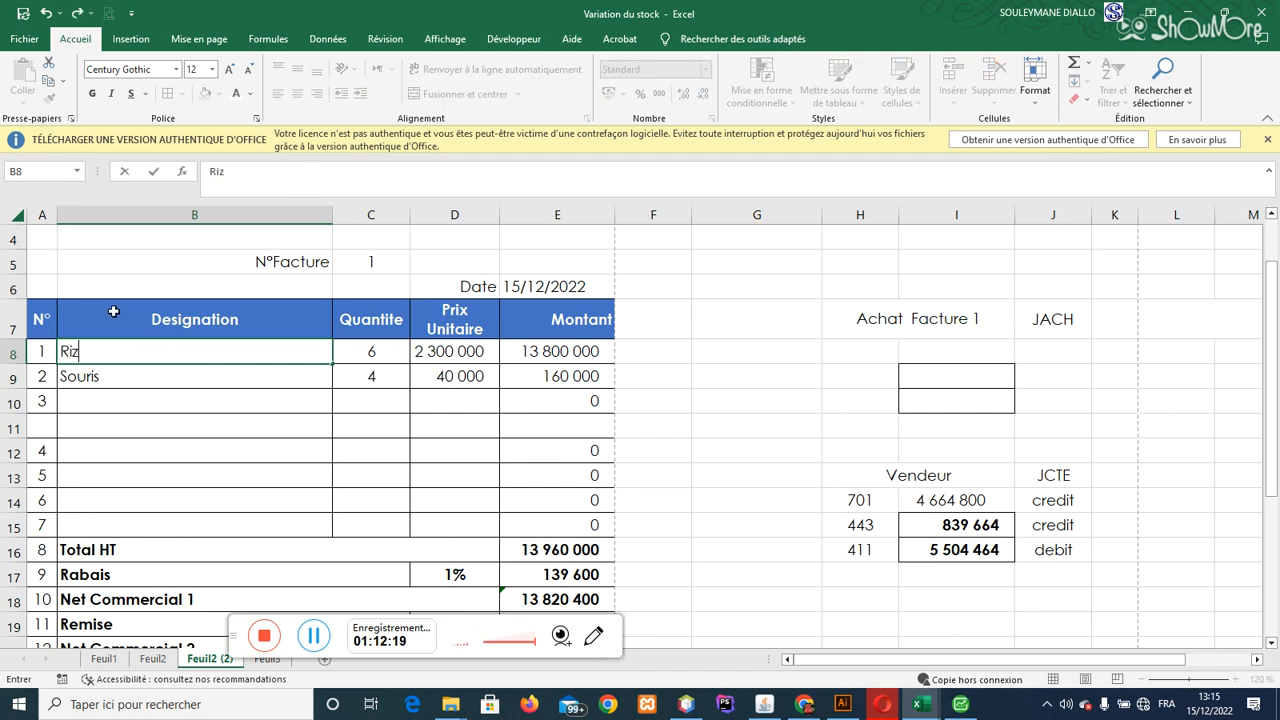
pyautogui.press('Return')
pyautogui.write('Hi')
pyautogui.press('BackSpace')
pyautogui.write('uile')
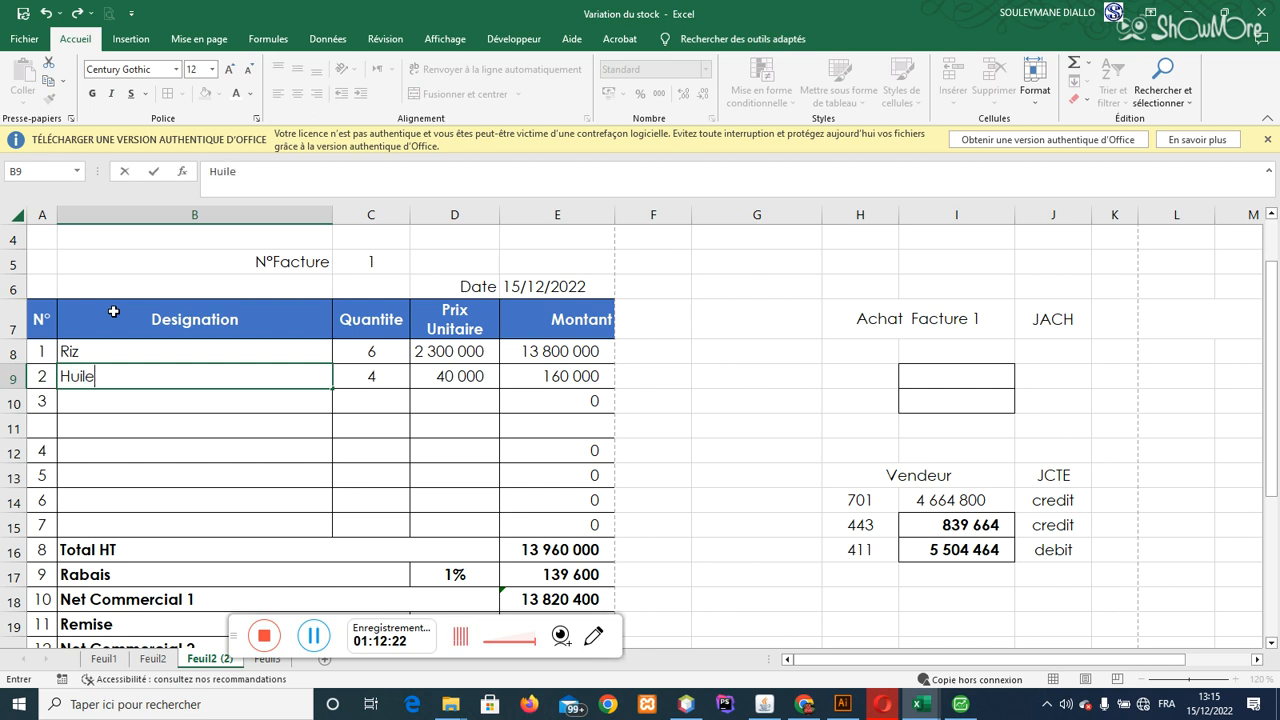
pyautogui.press('Tab')
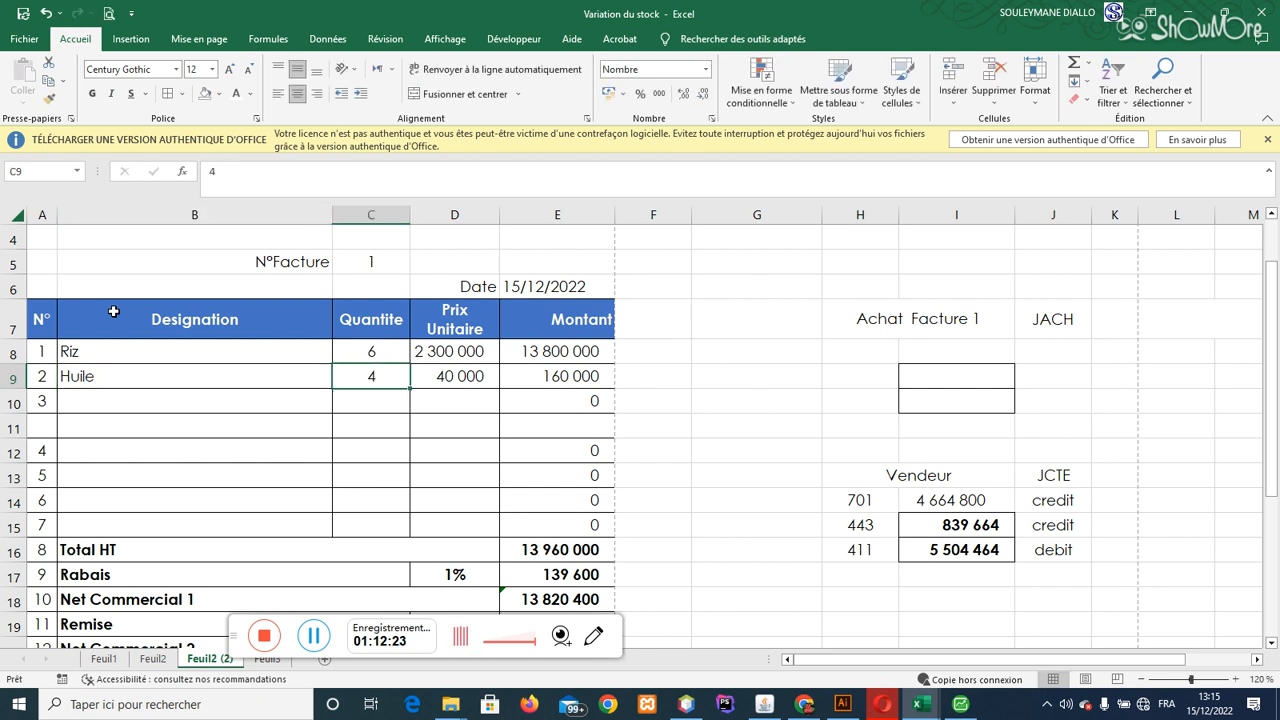
# Step: Set the invoice quantities to 12 for Huile and 65 for Riz
pyautogui.write('12')
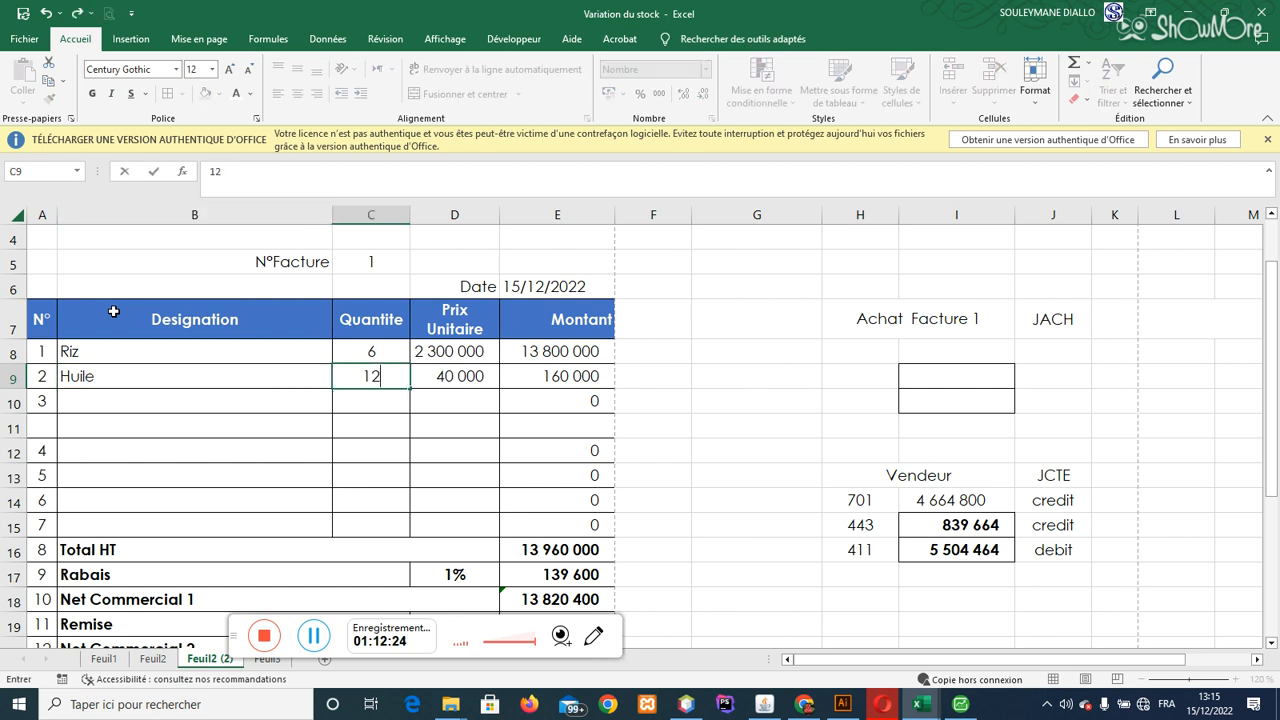
pyautogui.click(373, 360)
pyautogui.write('65')
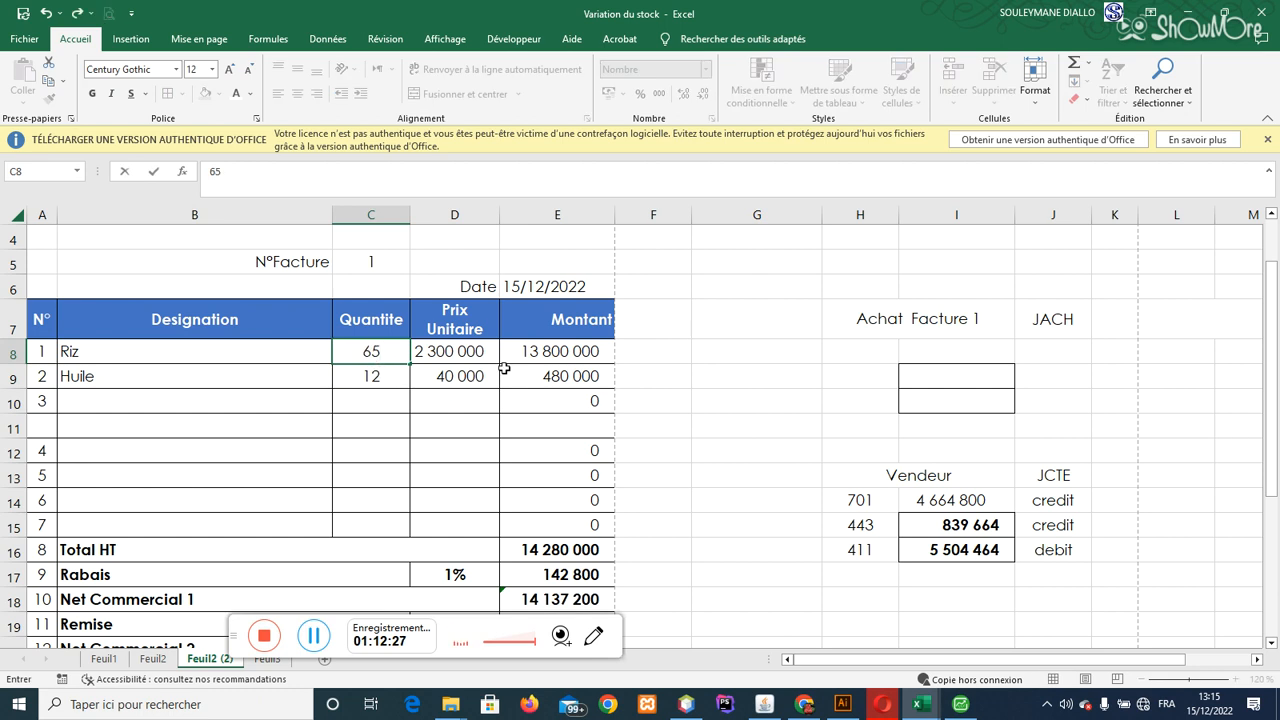
pyautogui.click(452, 388)
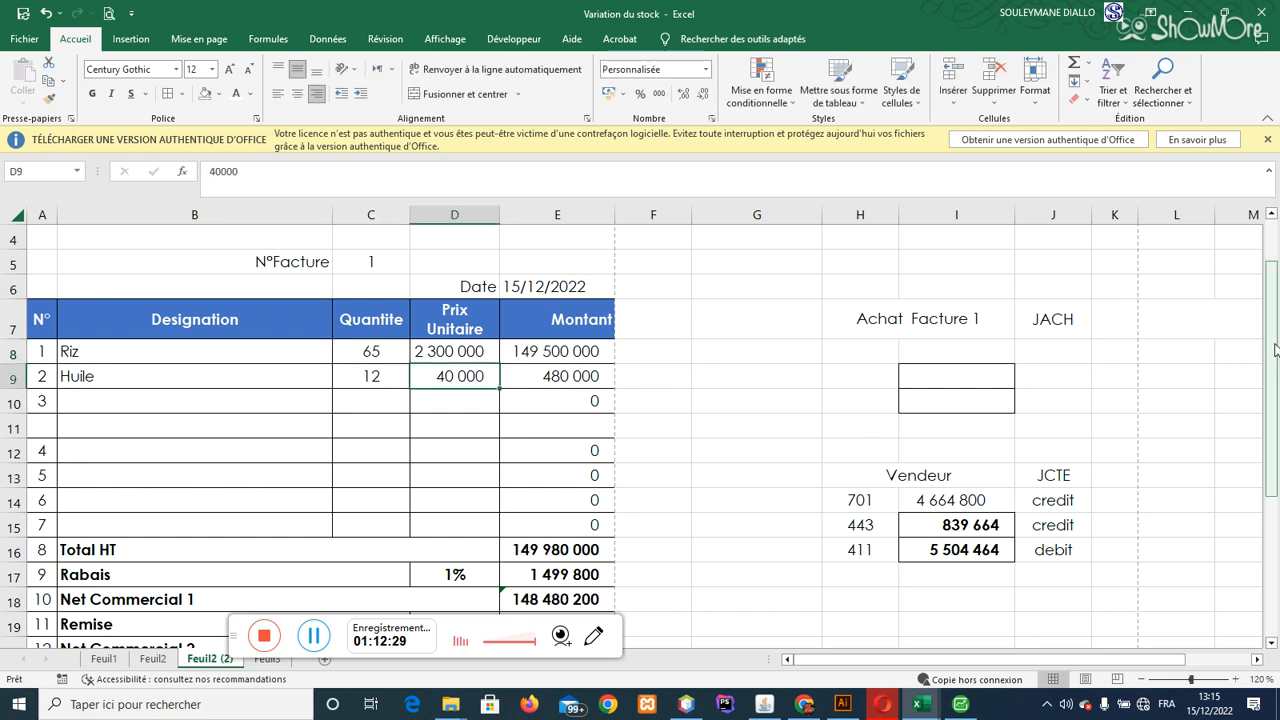
# Step: Check the invoice in print preview, return to the sheet and review the rows from Total HT to Montant TTC
pyautogui.click(131, 14)
pyautogui.click(110, 15)
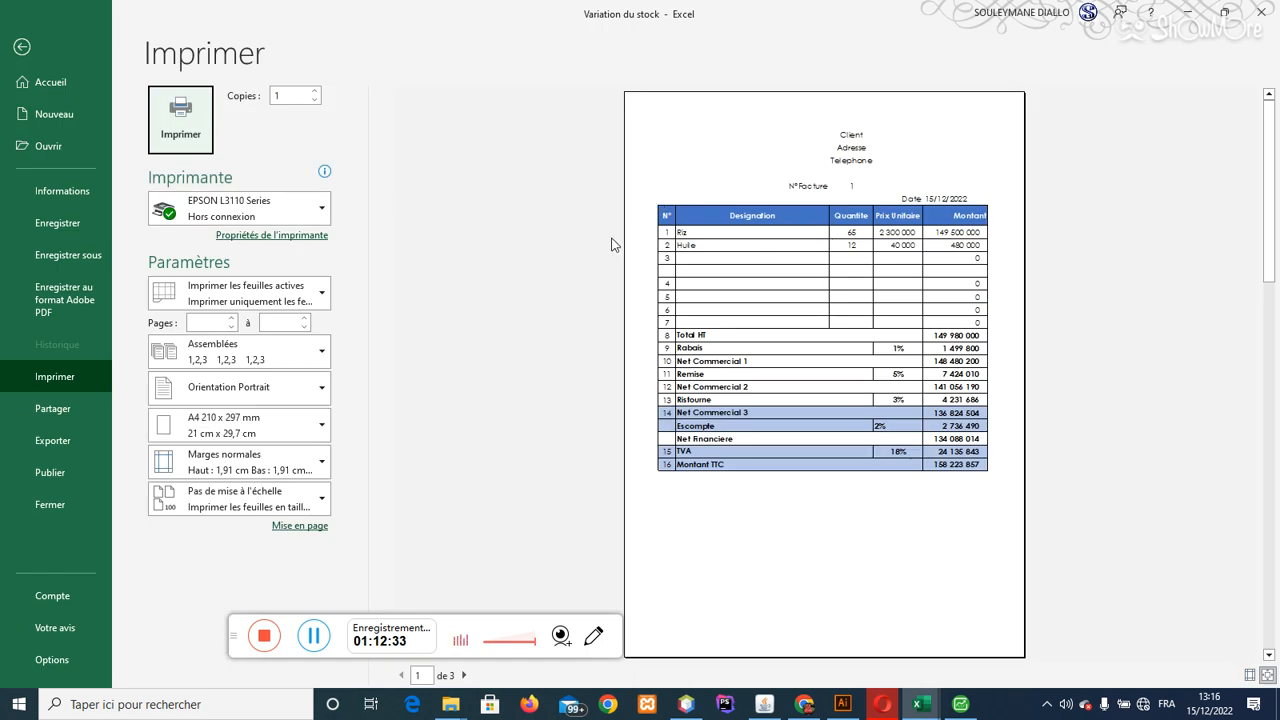
pyautogui.click(33, 66)
pyautogui.moveTo(1275, 303); pyautogui.dragTo(1275, 403)
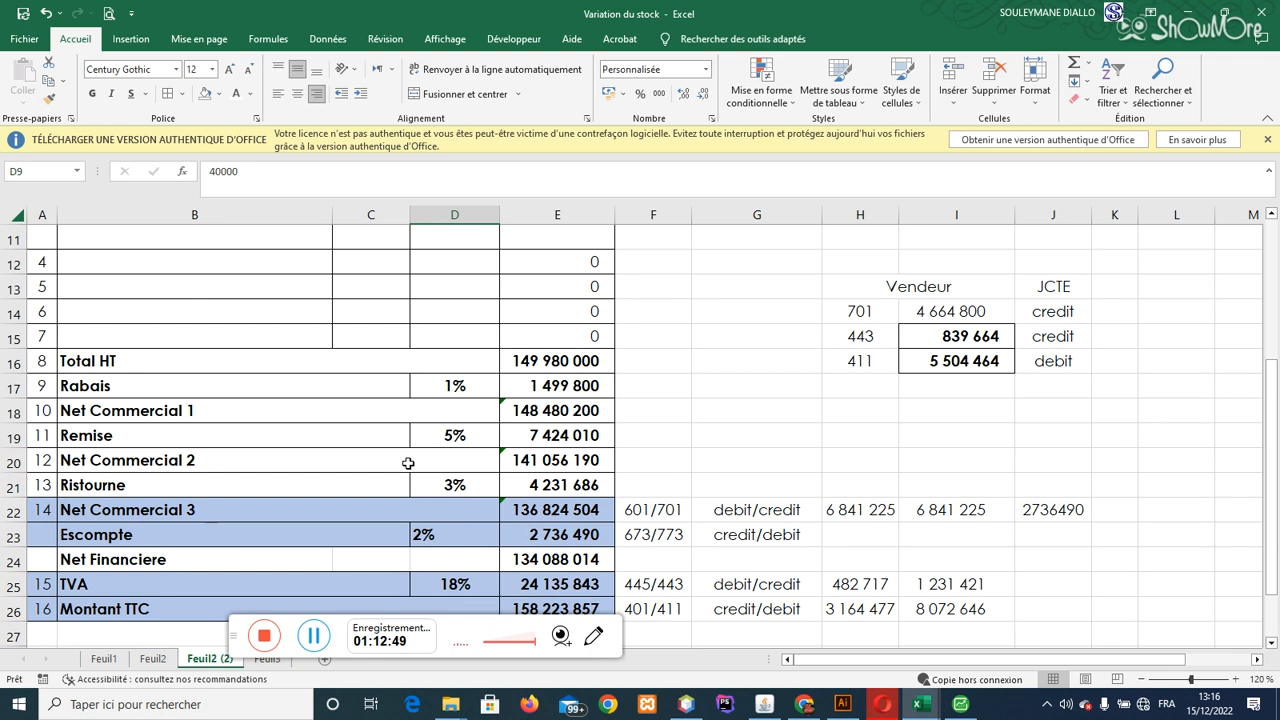
# Step: Switch back to Sage 100 Comptabilité, look at the voucher entry form (Ajout d'une pièce) and close it
pyautogui.click(962, 708)
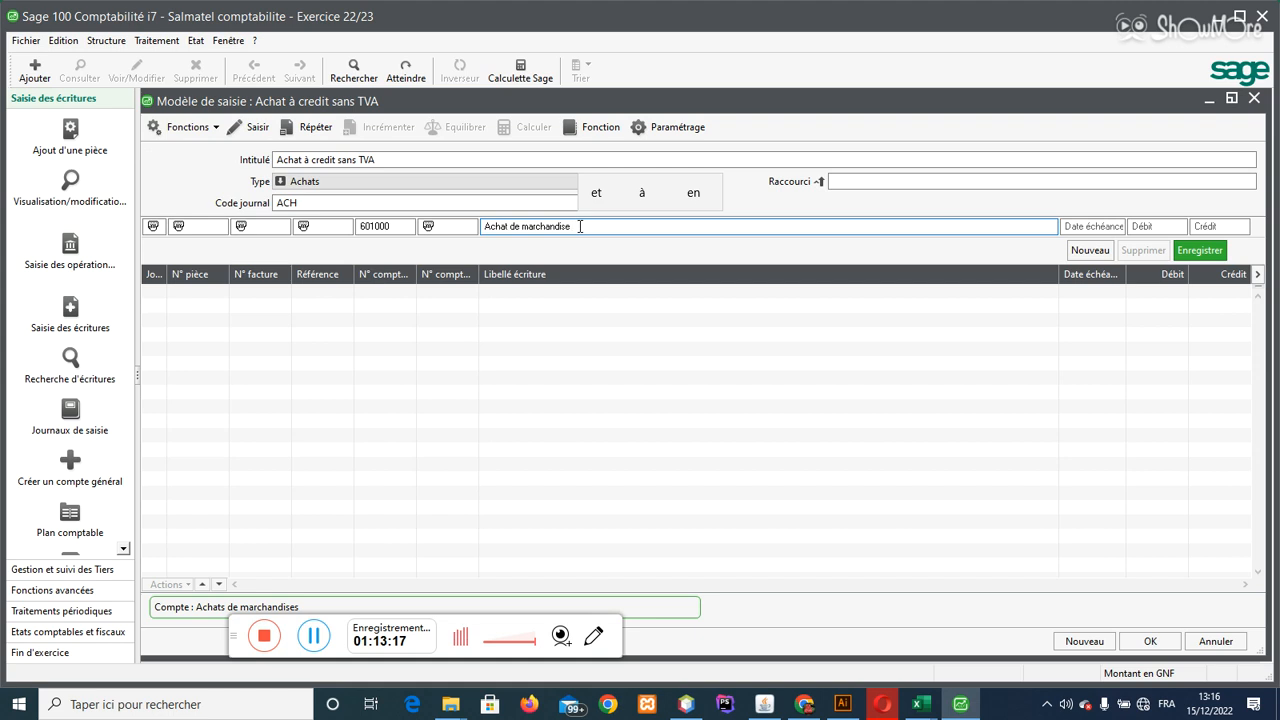
pyautogui.click(72, 127)
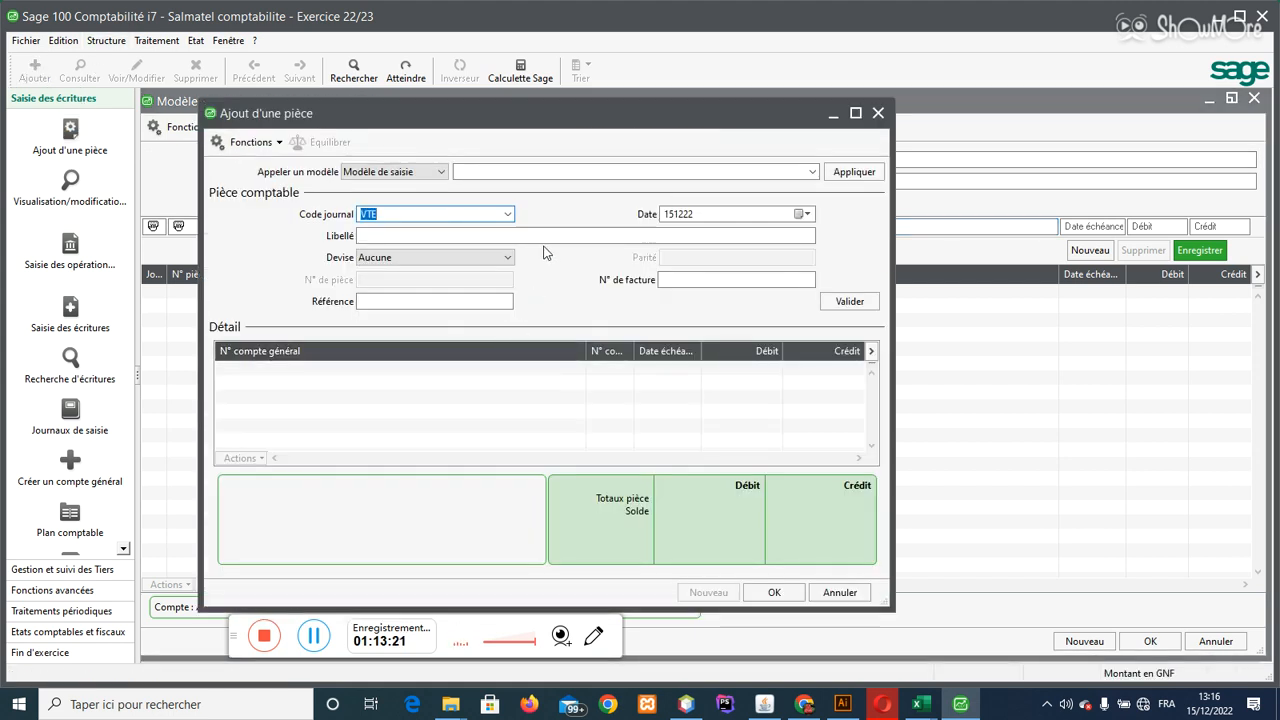
pyautogui.click(878, 113)
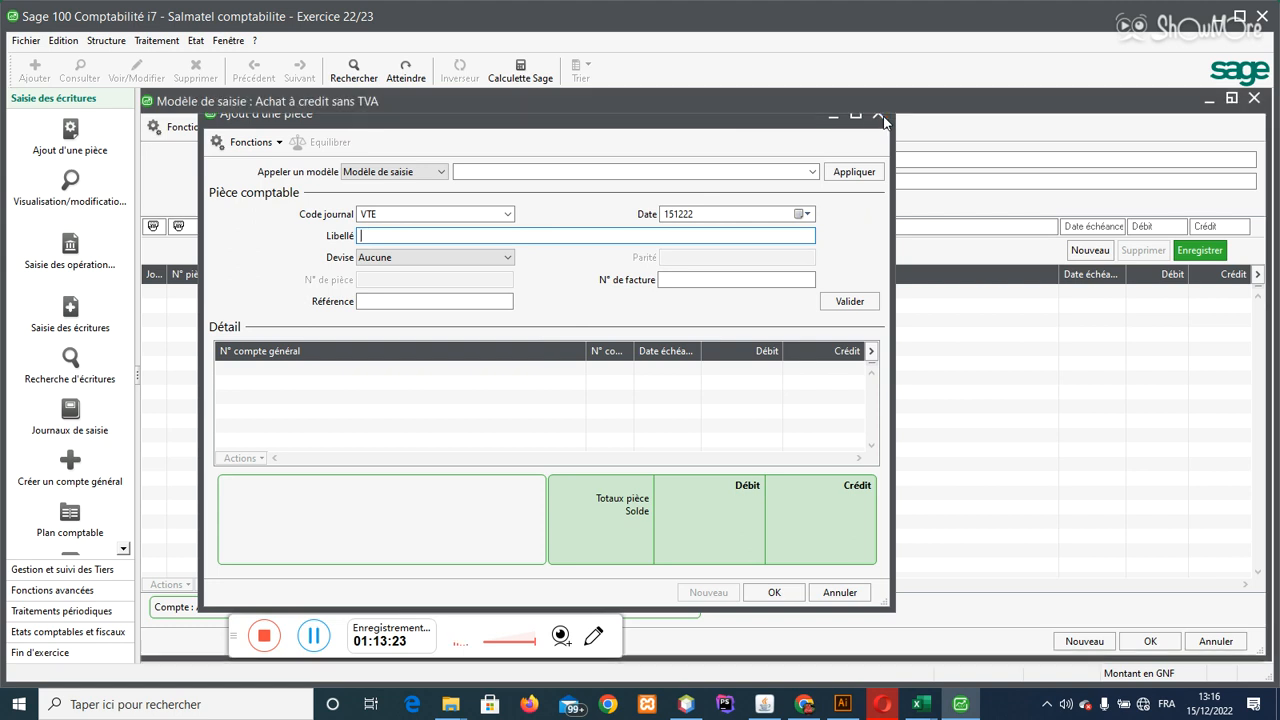
# Step: Assign the Saisir function to the first line's due date and Débit fields and record the line
pyautogui.click(590, 226)
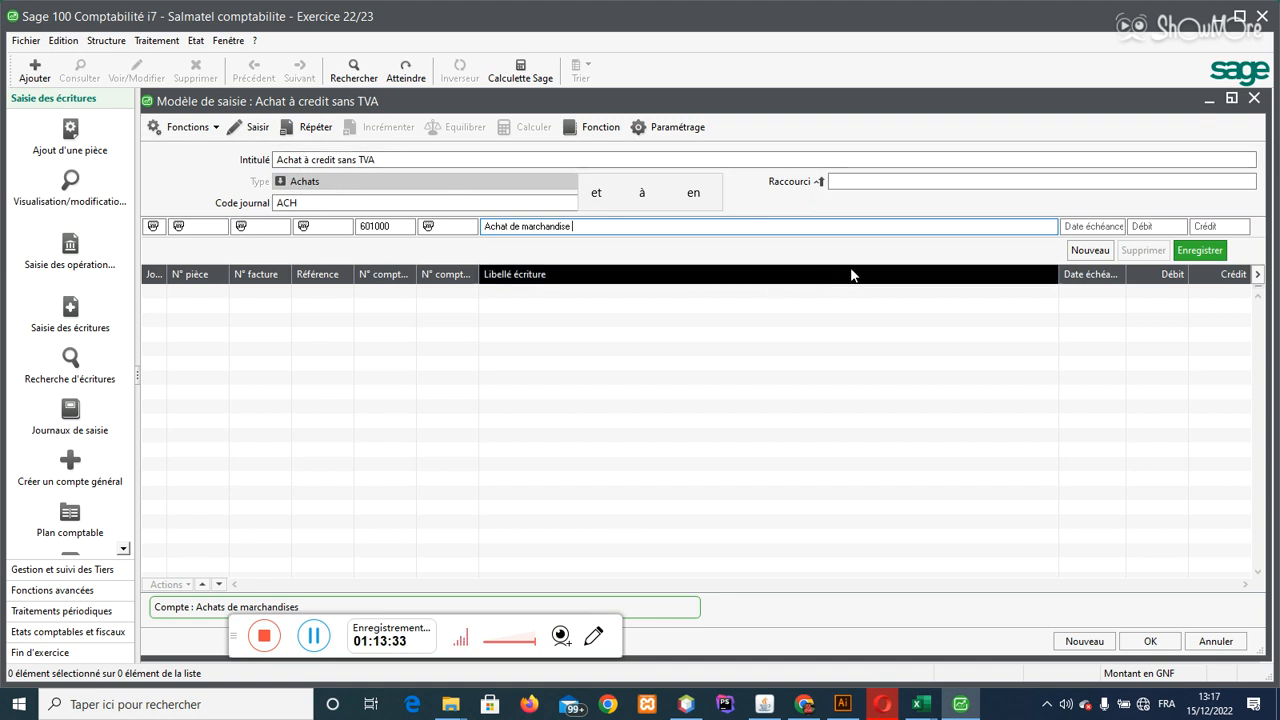
pyautogui.press('Tab')
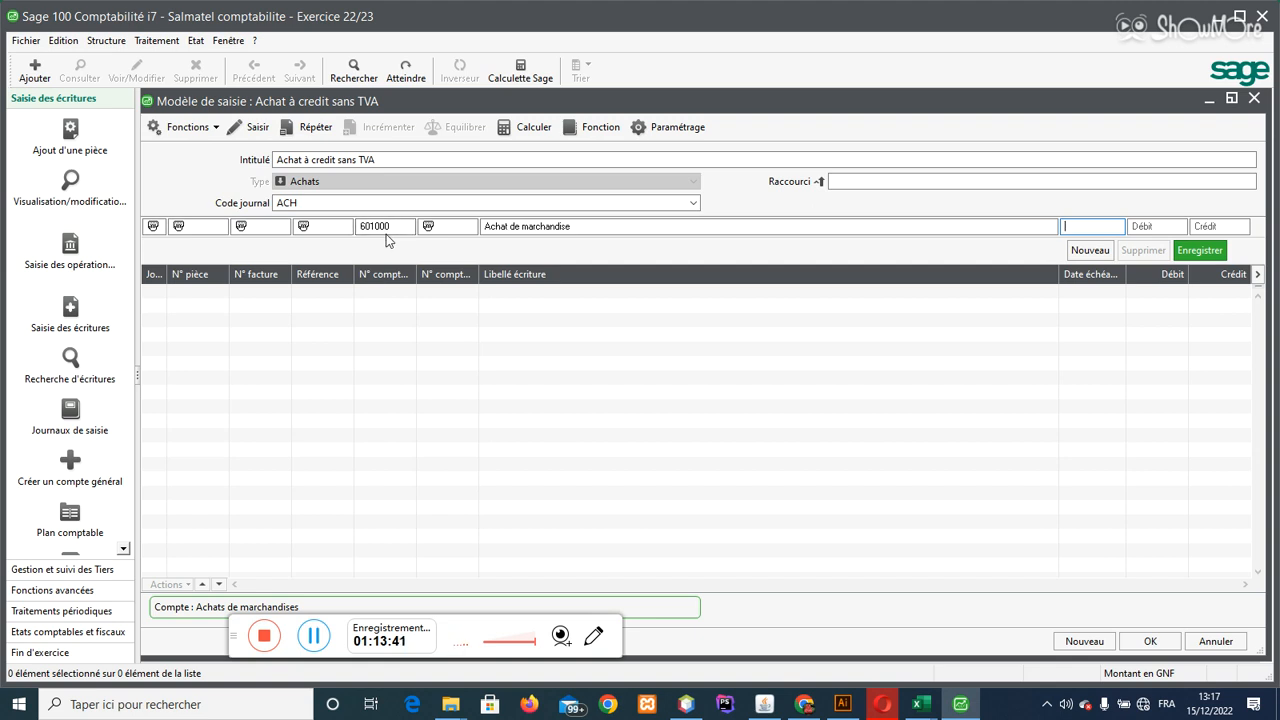
pyautogui.press('Tab')
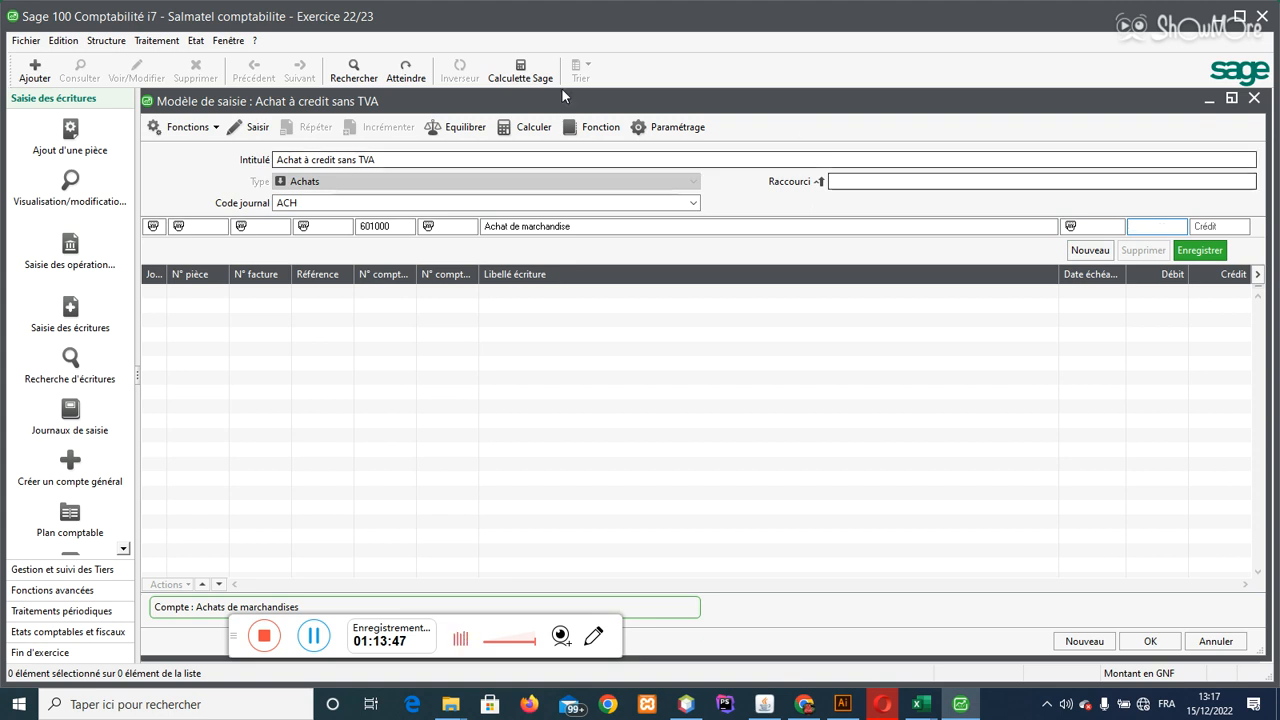
pyautogui.click(257, 133)
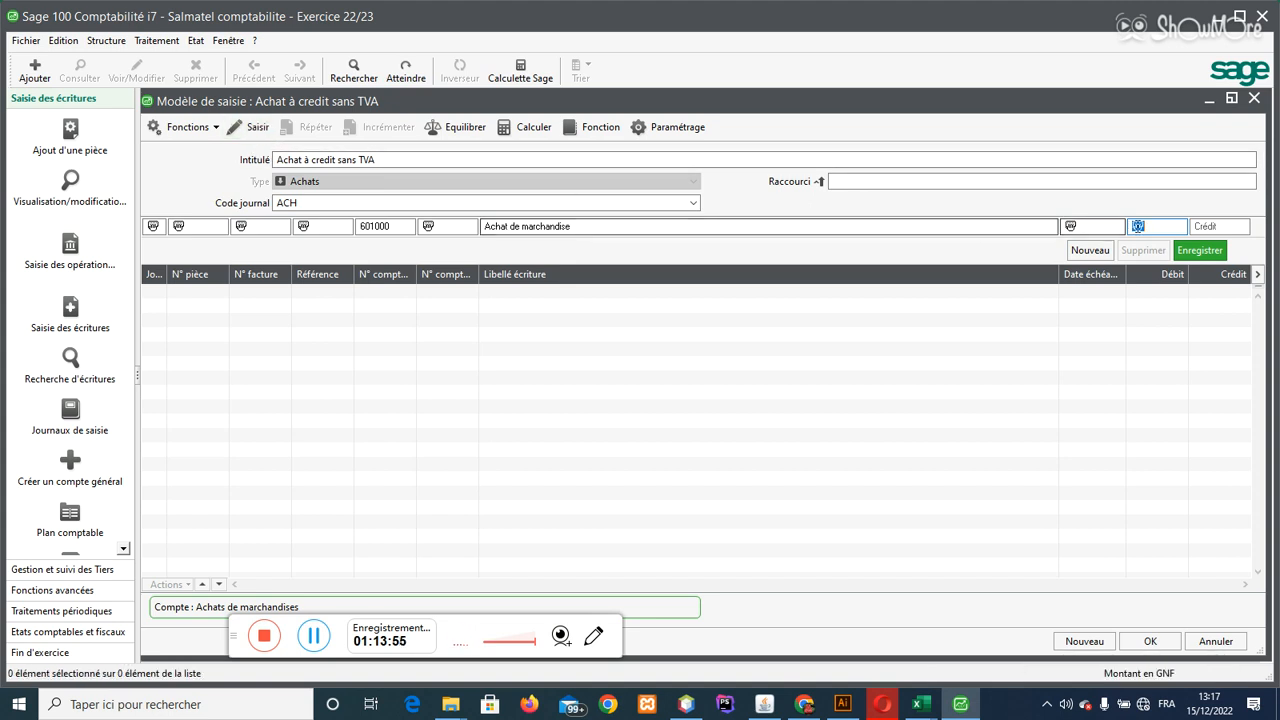
pyautogui.press('Return')
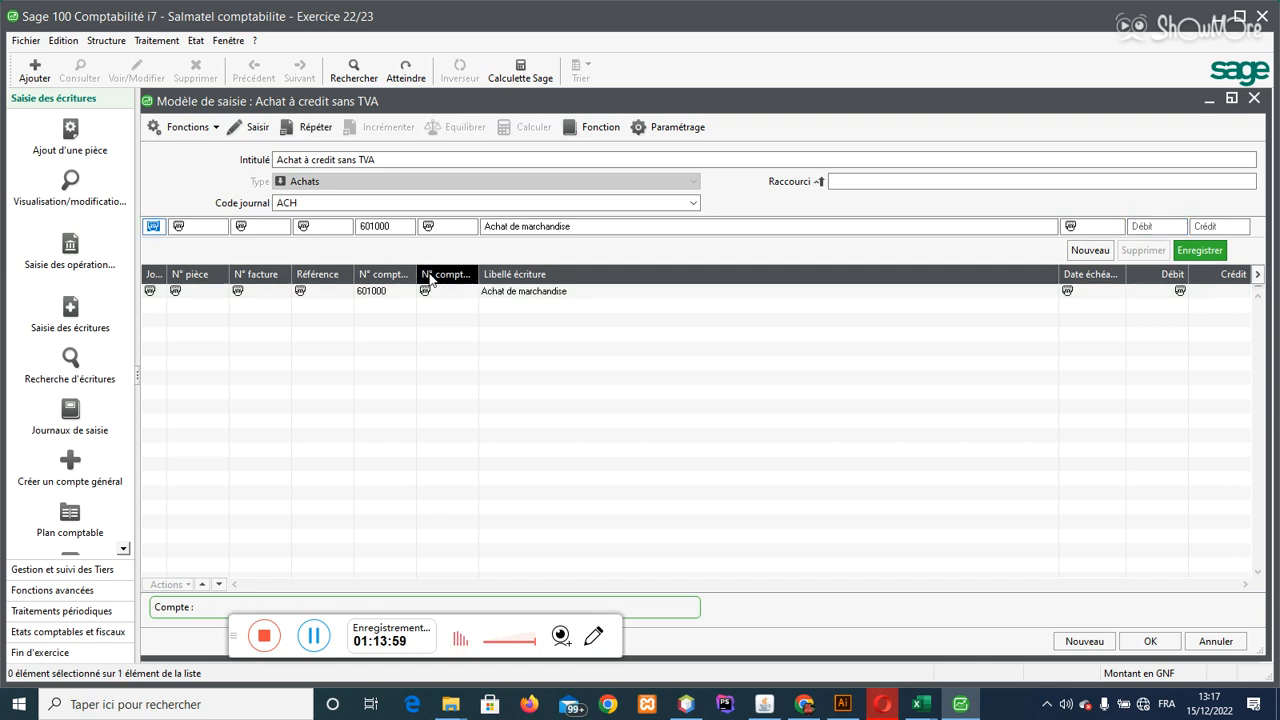
# Step: Assign the Répéter function to the day, N° pièce, N° facture and Référence fields of the template's second line
pyautogui.click(388, 226)
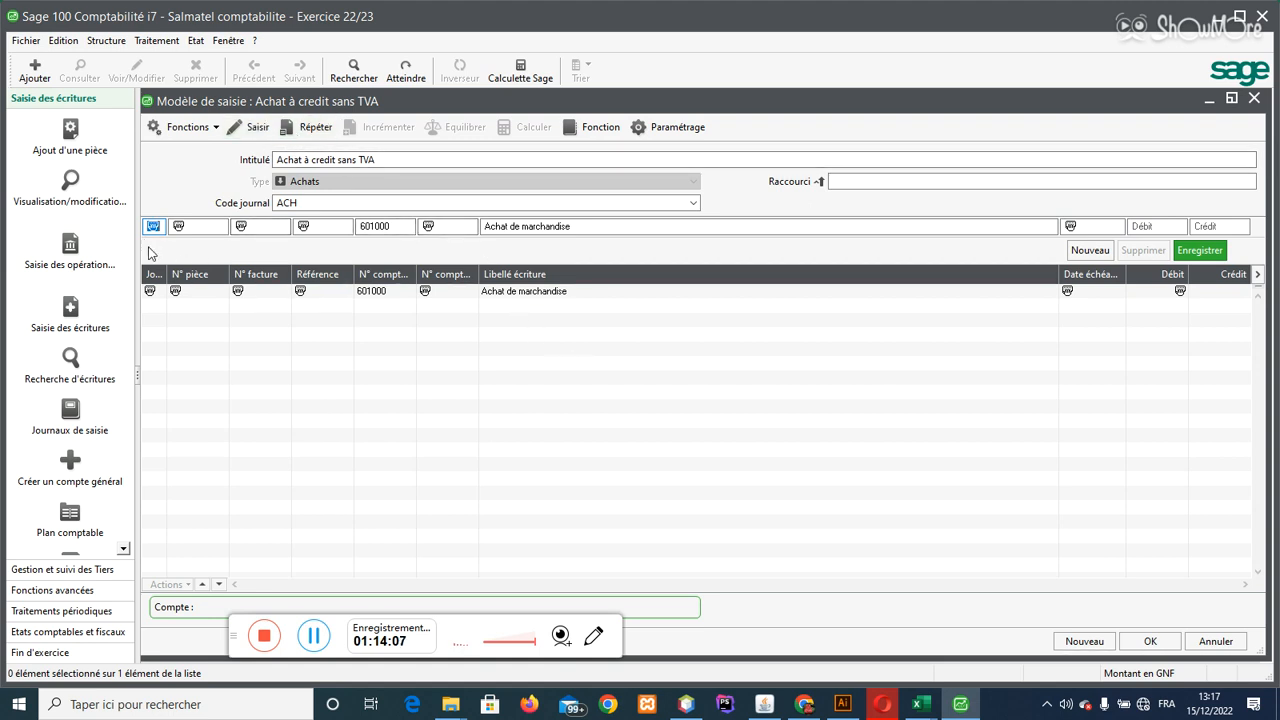
pyautogui.click(307, 133)
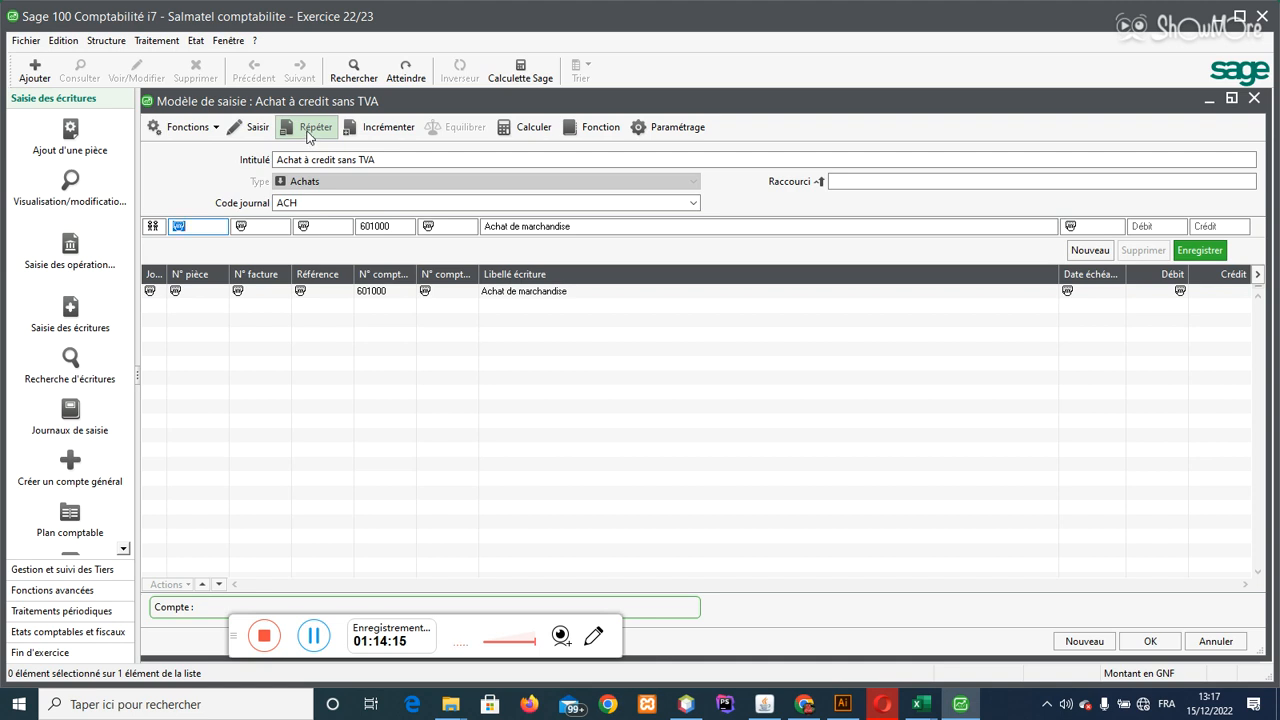
pyautogui.click(307, 133)
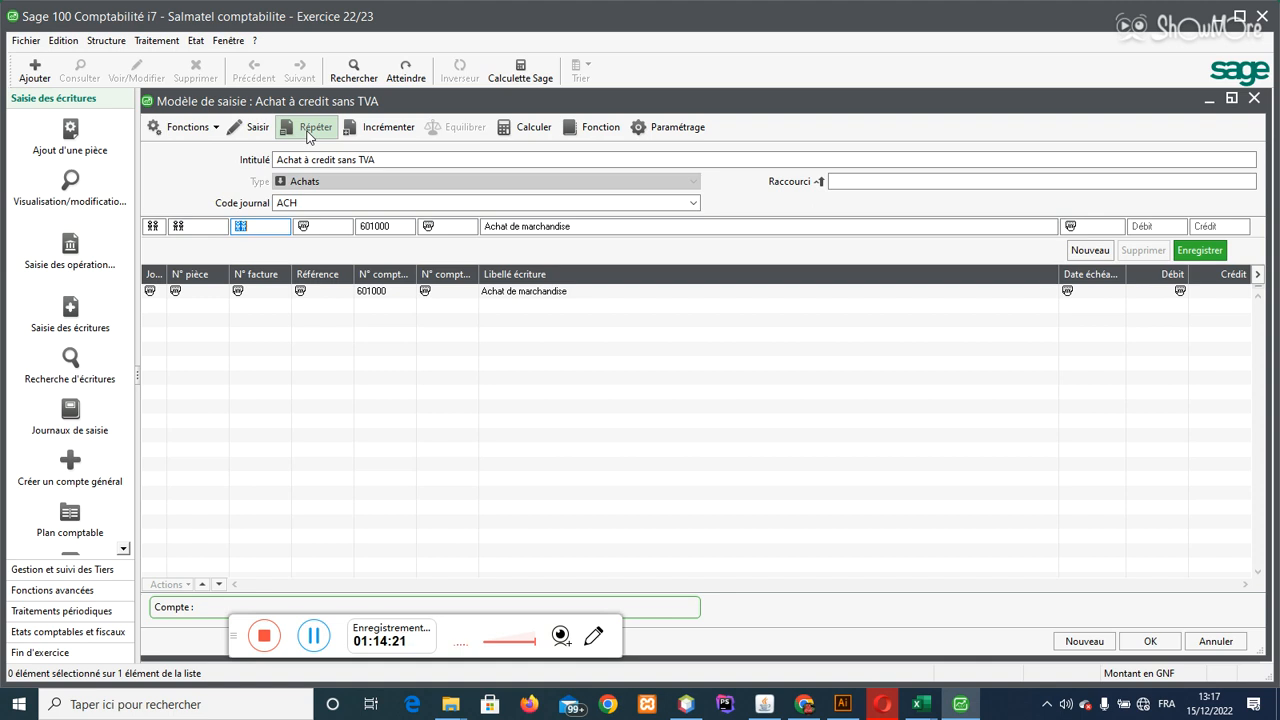
pyautogui.click(307, 133)
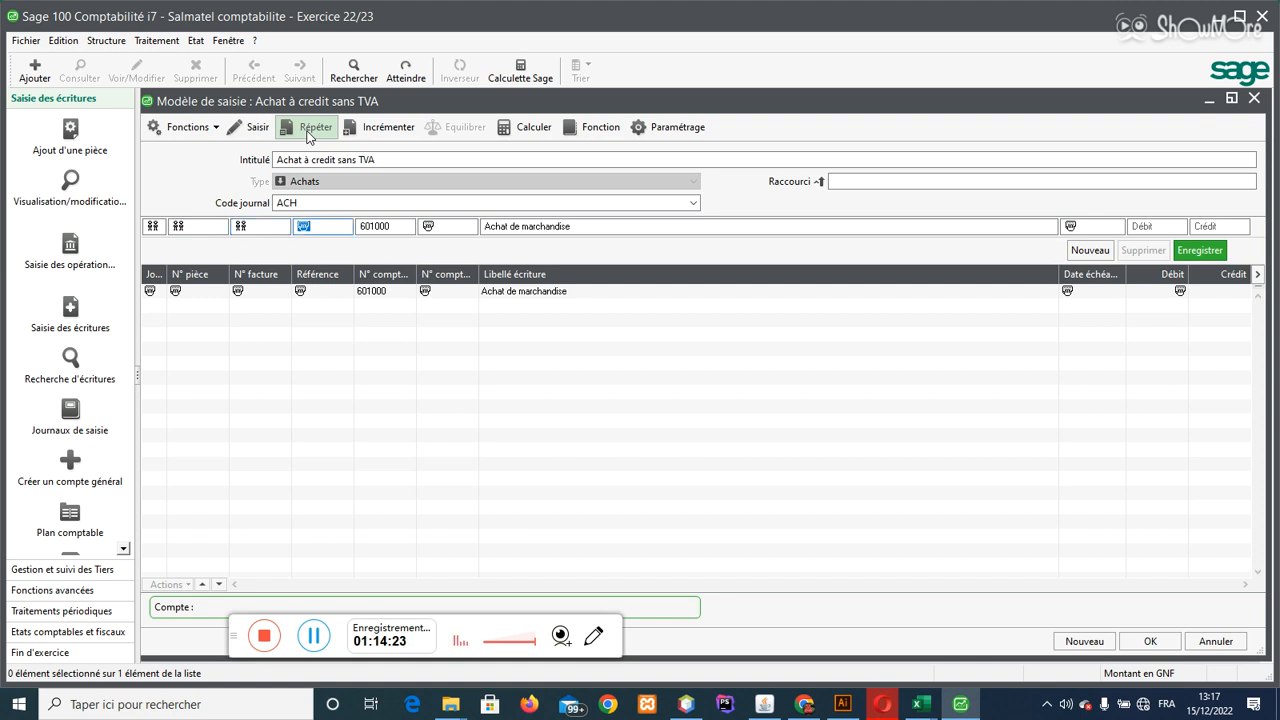
pyautogui.click(307, 133)
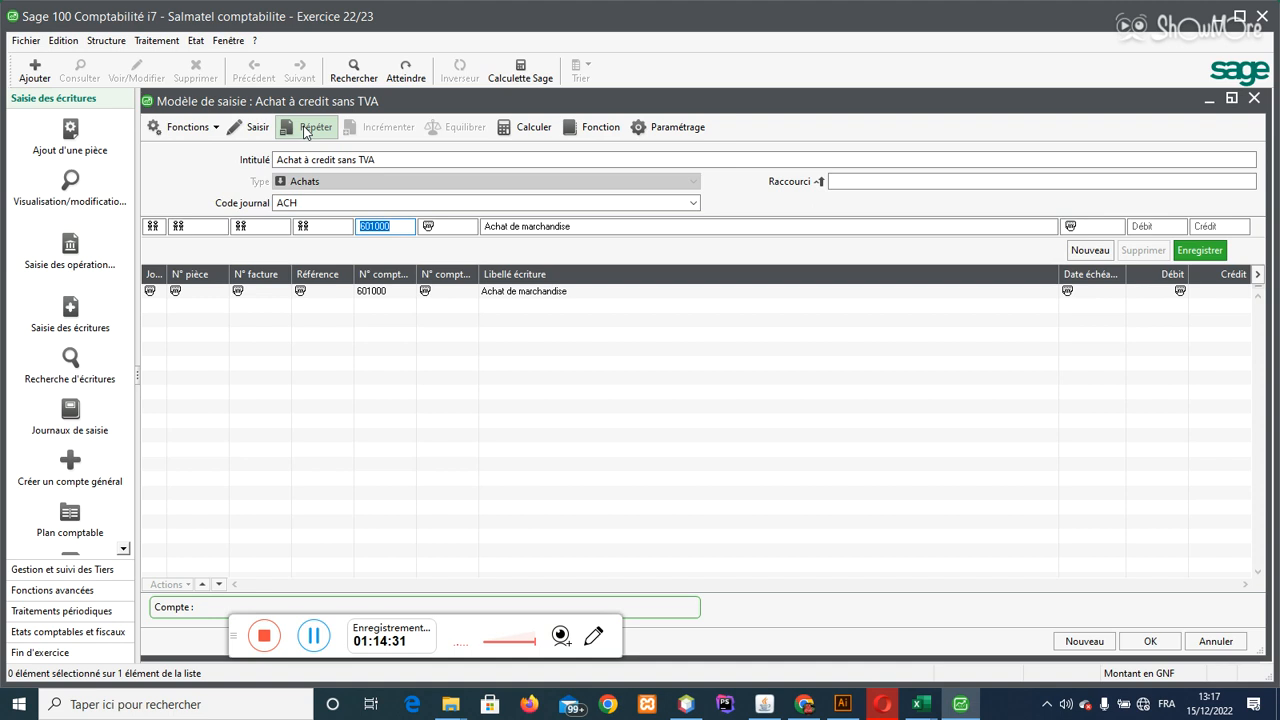
# Step: Set the second line's general account to 401000, keeping its tiers account, label and due date settings
pyautogui.write('401')
pyautogui.press('Tab')
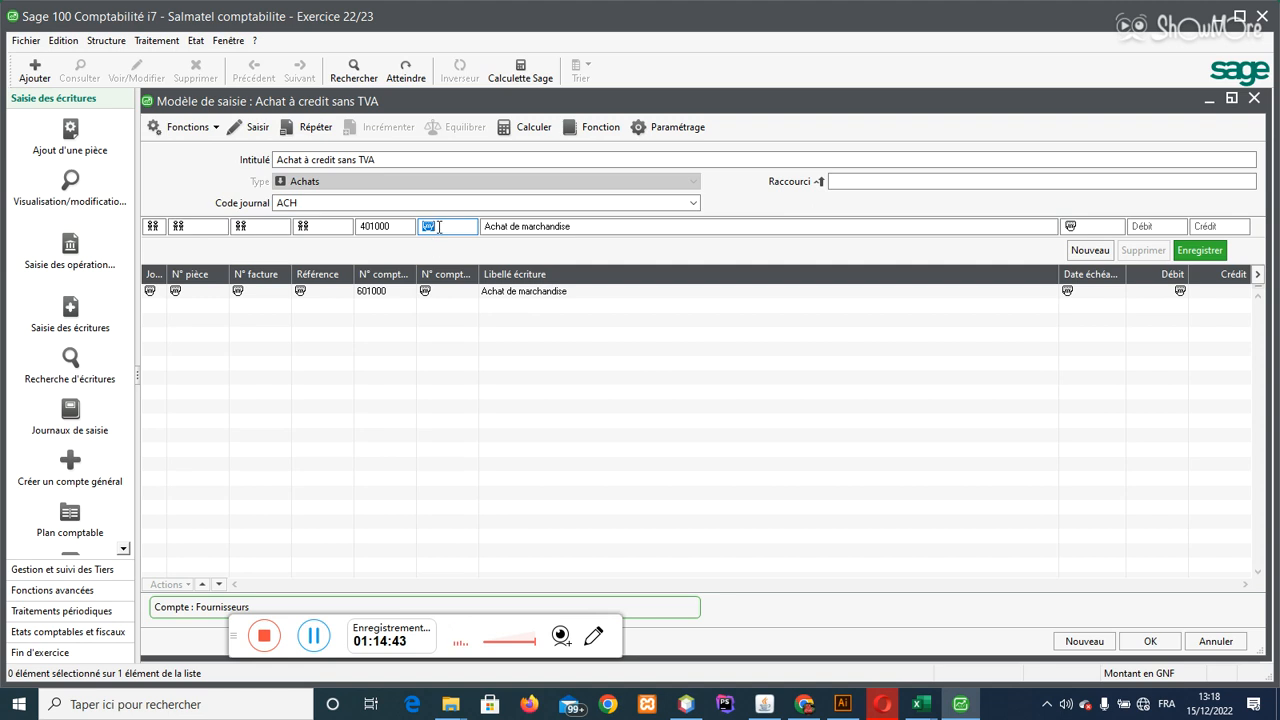
pyautogui.press('Tab')
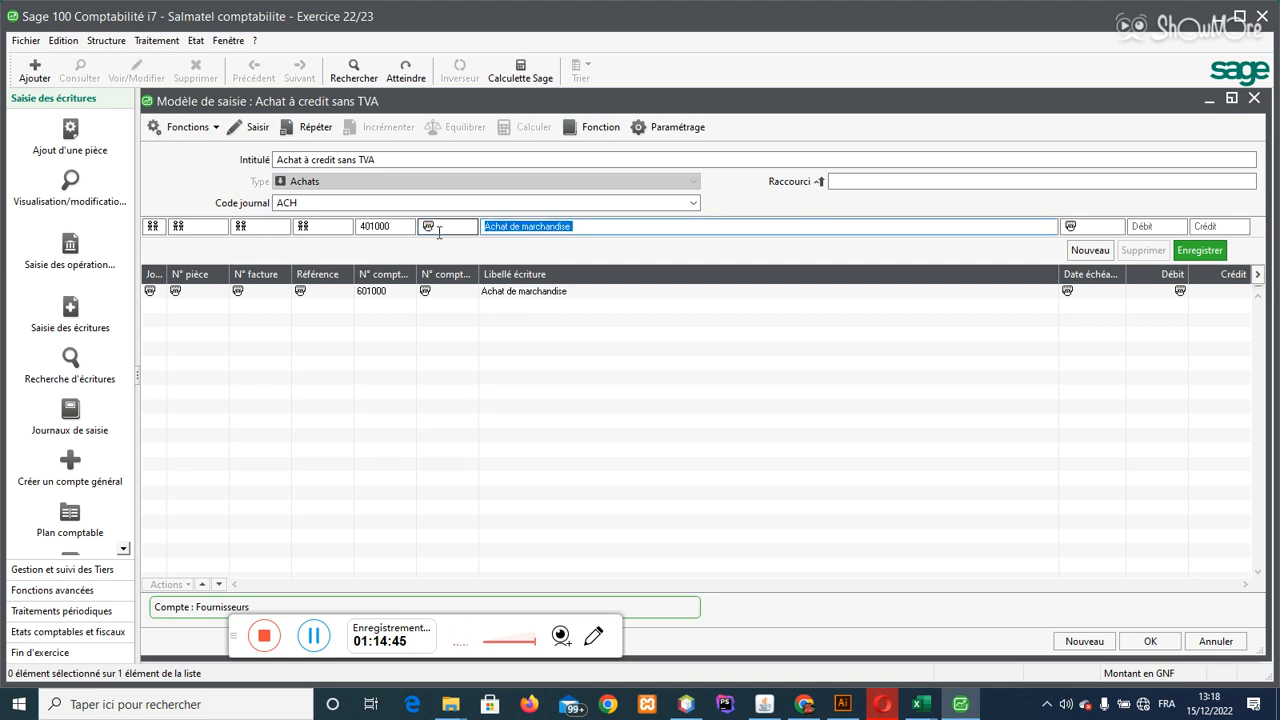
pyautogui.press('Tab')
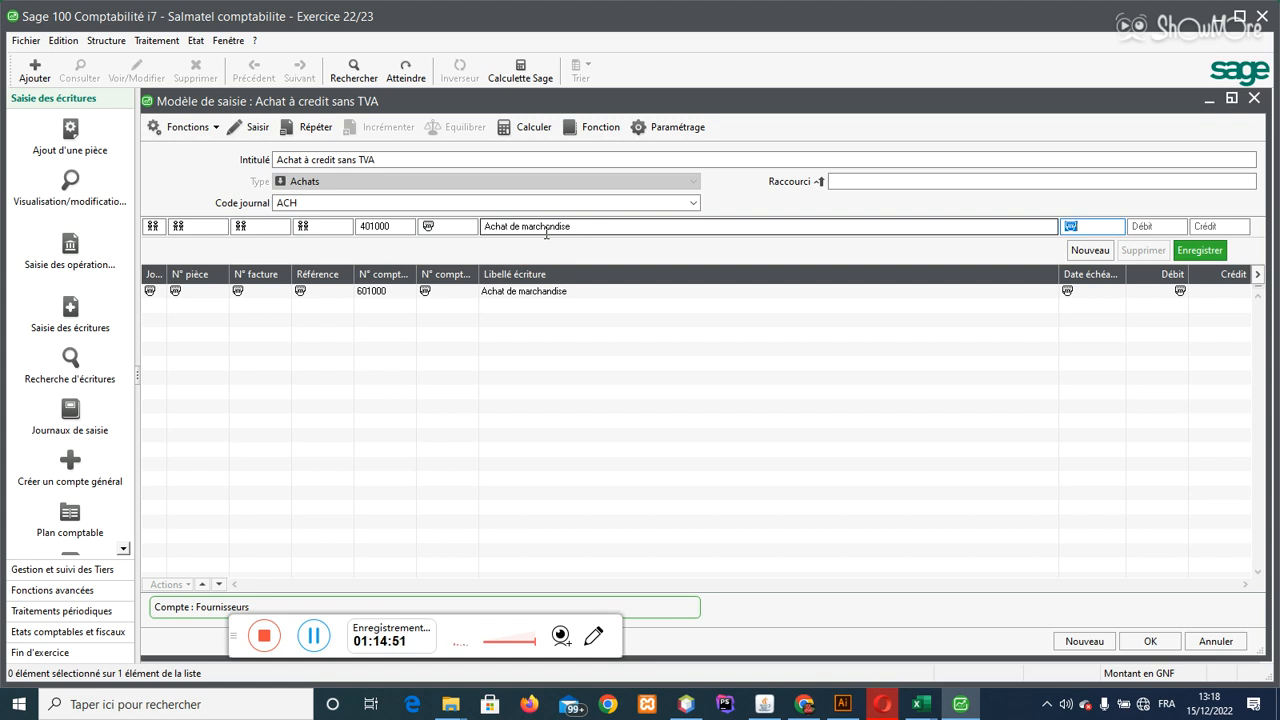
pyautogui.press('Tab')
pyautogui.press('Tab')
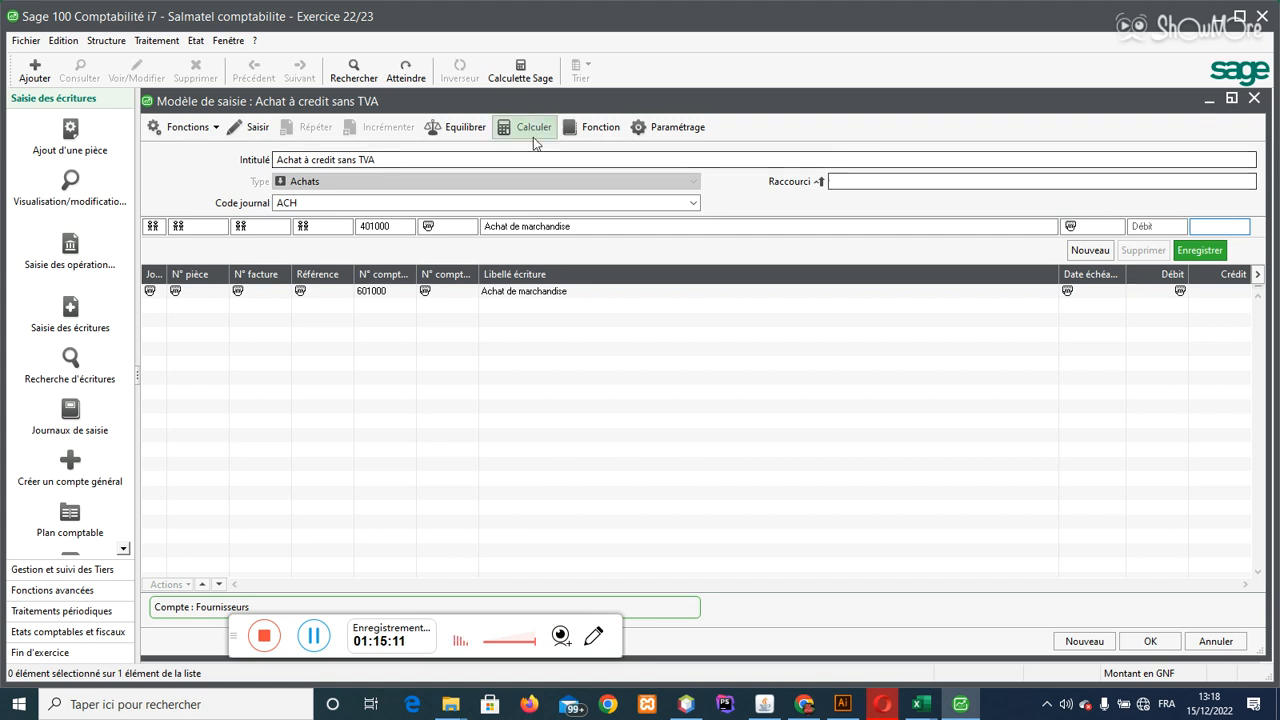
# Step: Assign the Équilibrer function to the second line's Crédit field, record the line and save the template
pyautogui.click(457, 135)
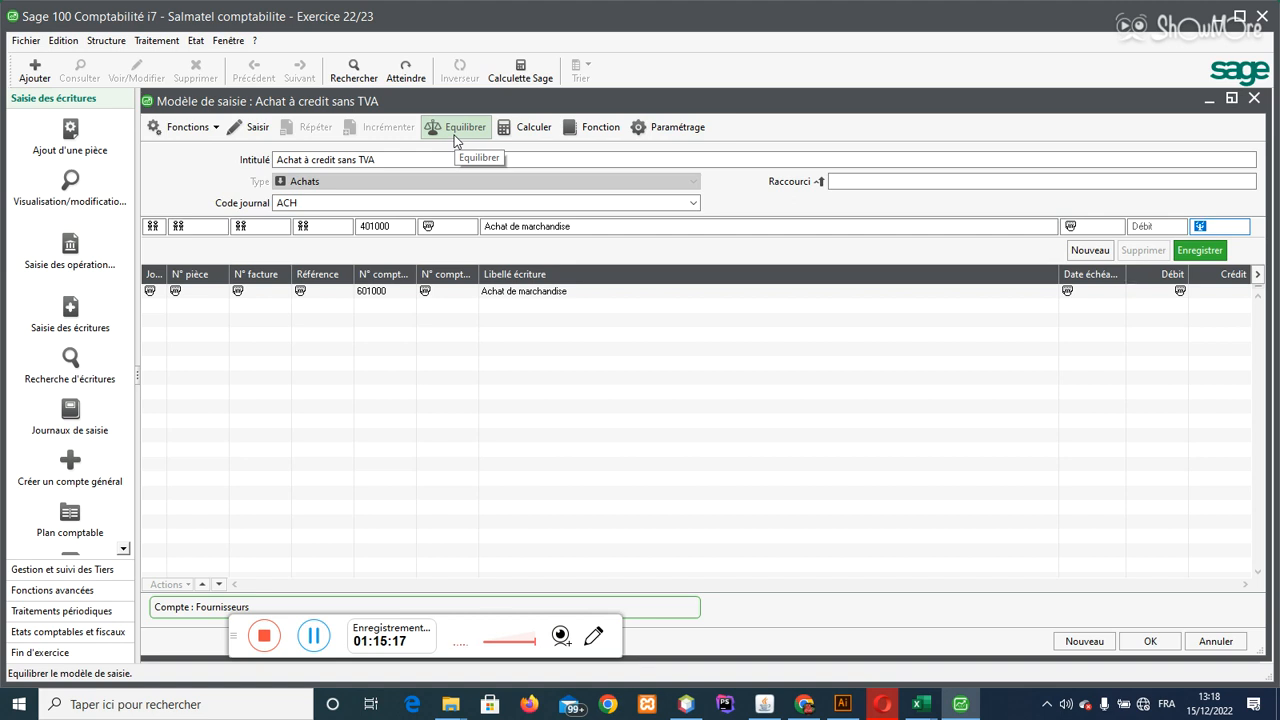
pyautogui.press('Return')
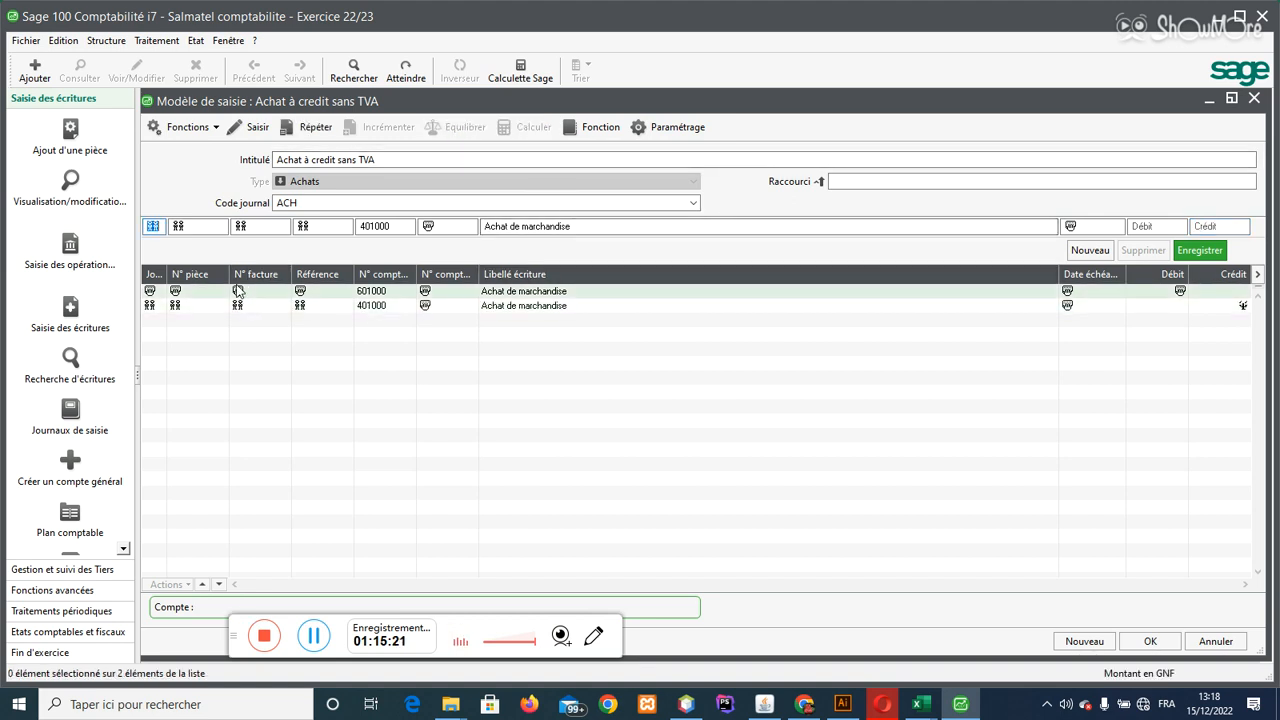
pyautogui.click(1148, 641)
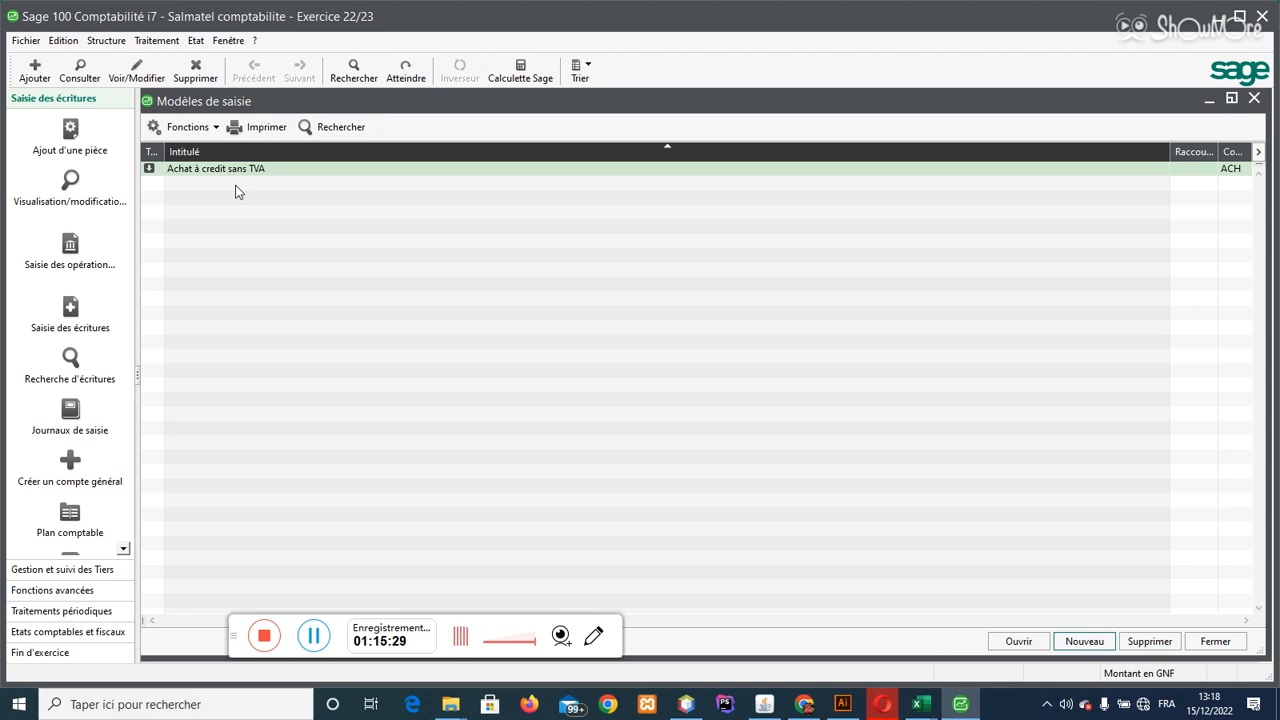
# Step: Start a new accounting entry in a maximized window and apply the entry model "Achat à credit sans TVA"
pyautogui.click(68, 128)
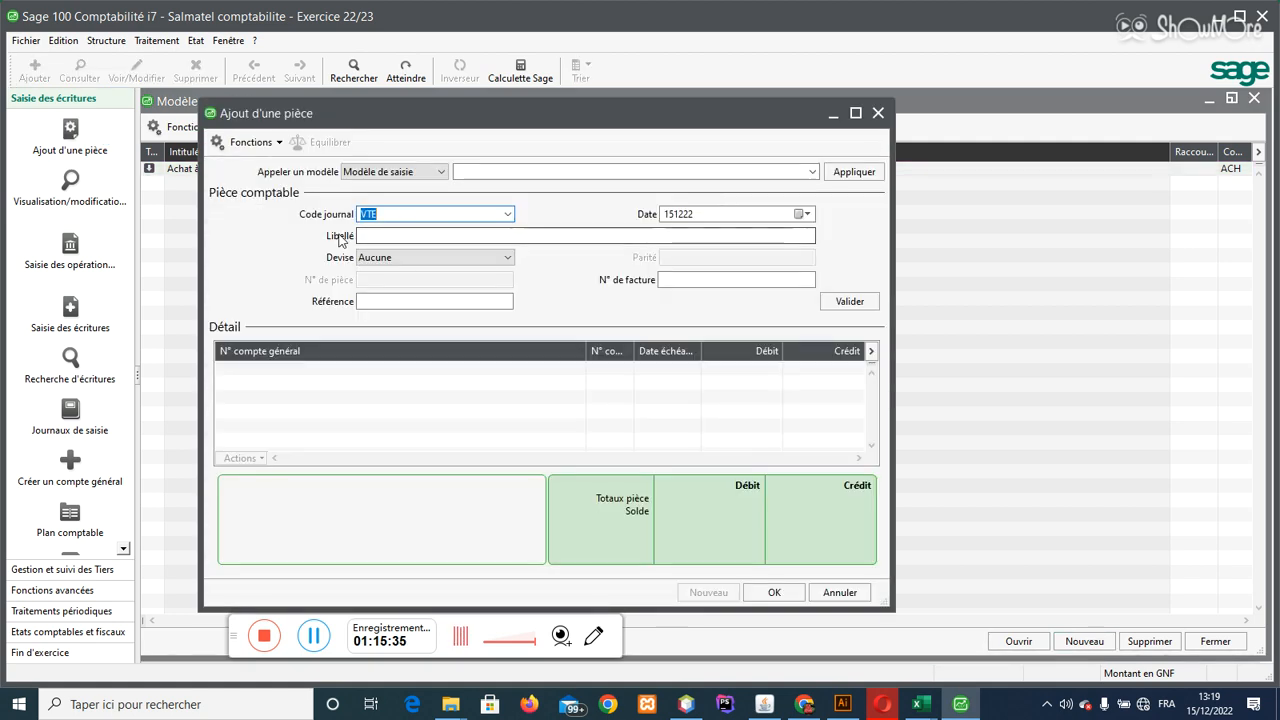
pyautogui.press('BackSpace')
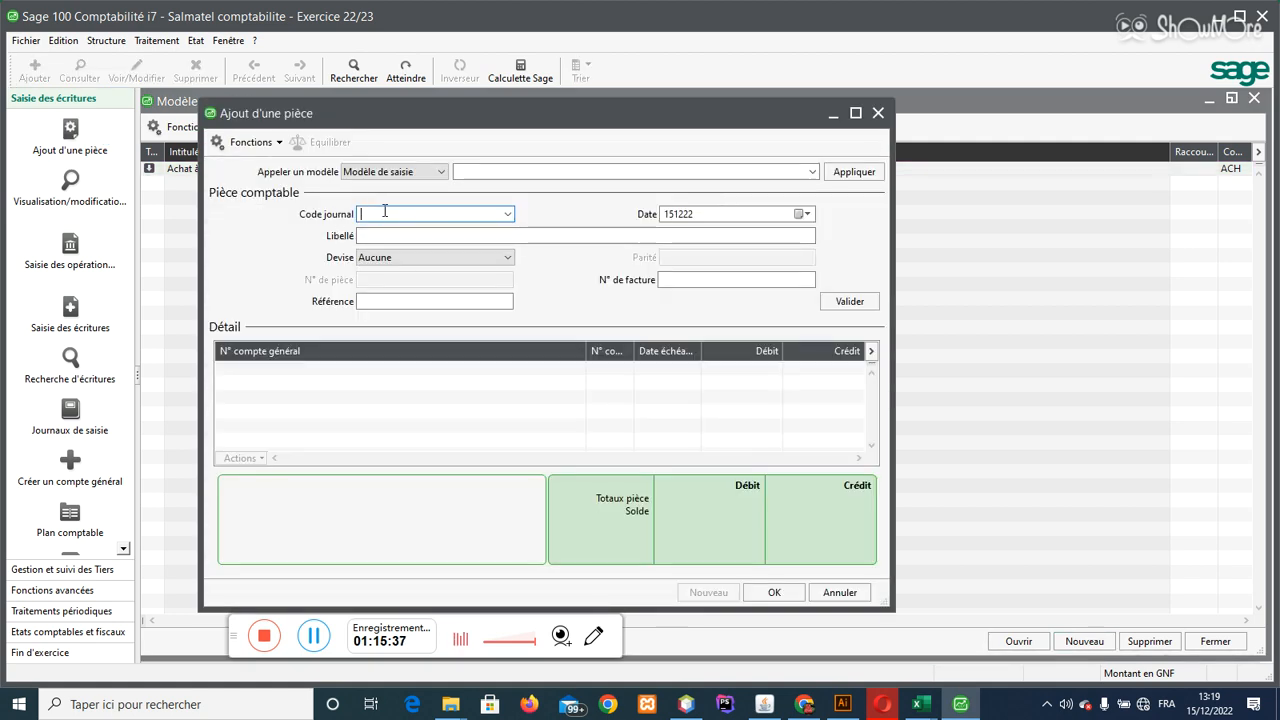
pyautogui.click(855, 113)
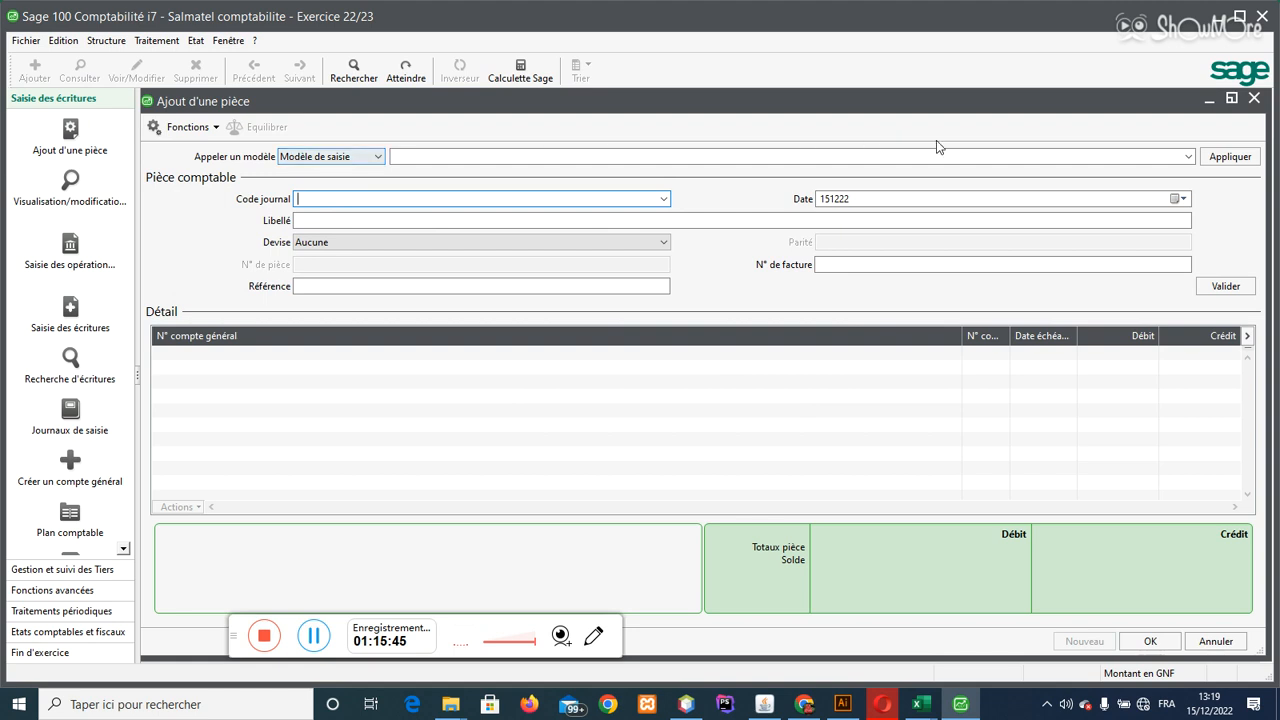
pyautogui.click(1188, 158)
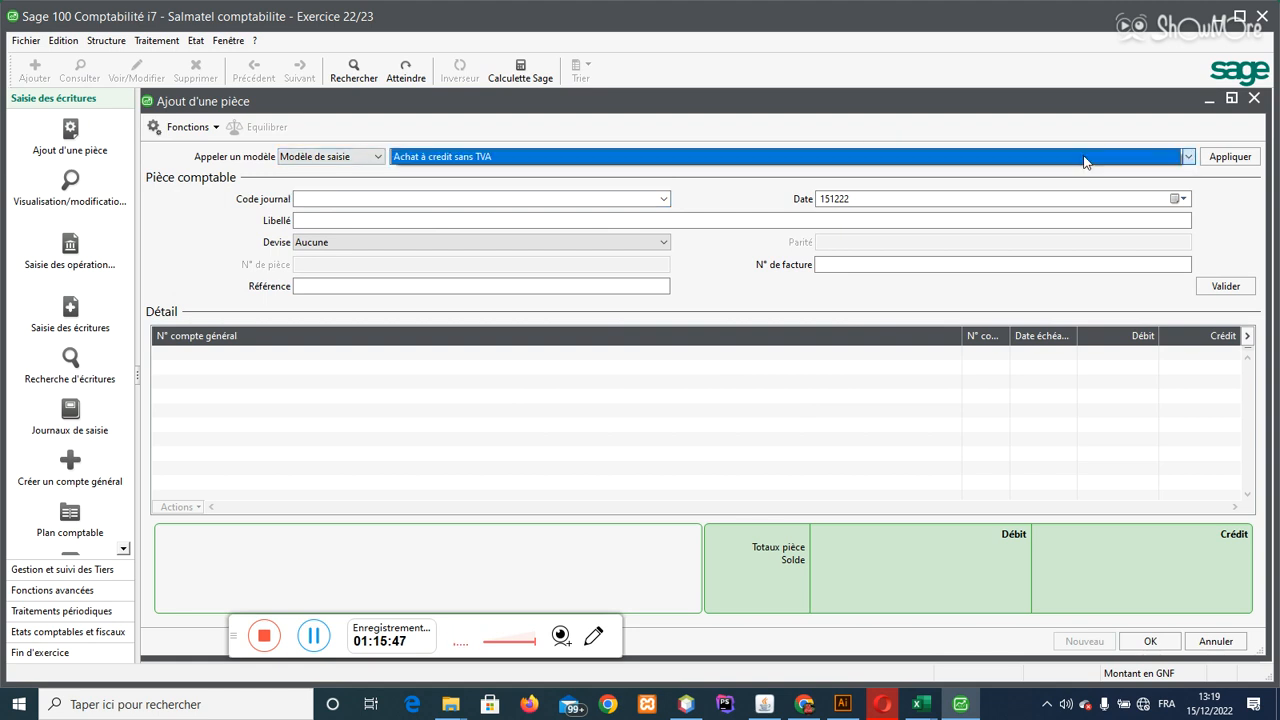
pyautogui.click(455, 158)
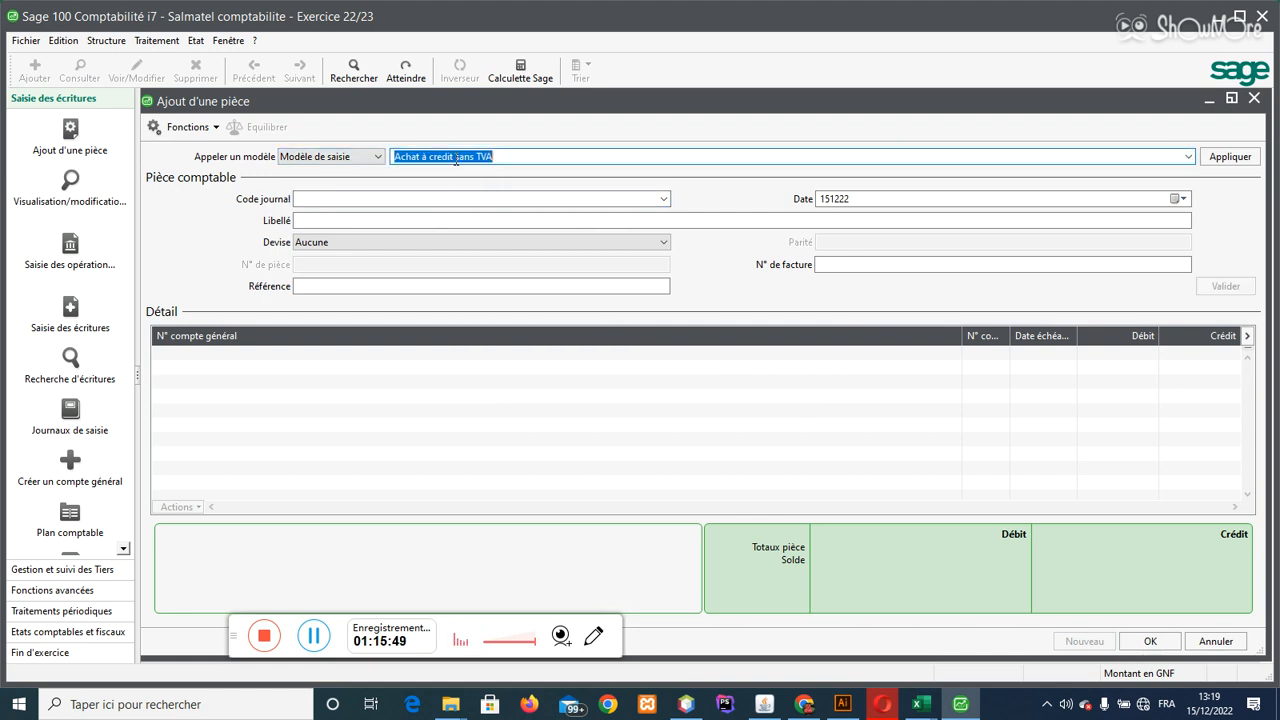
pyautogui.click(1220, 158)
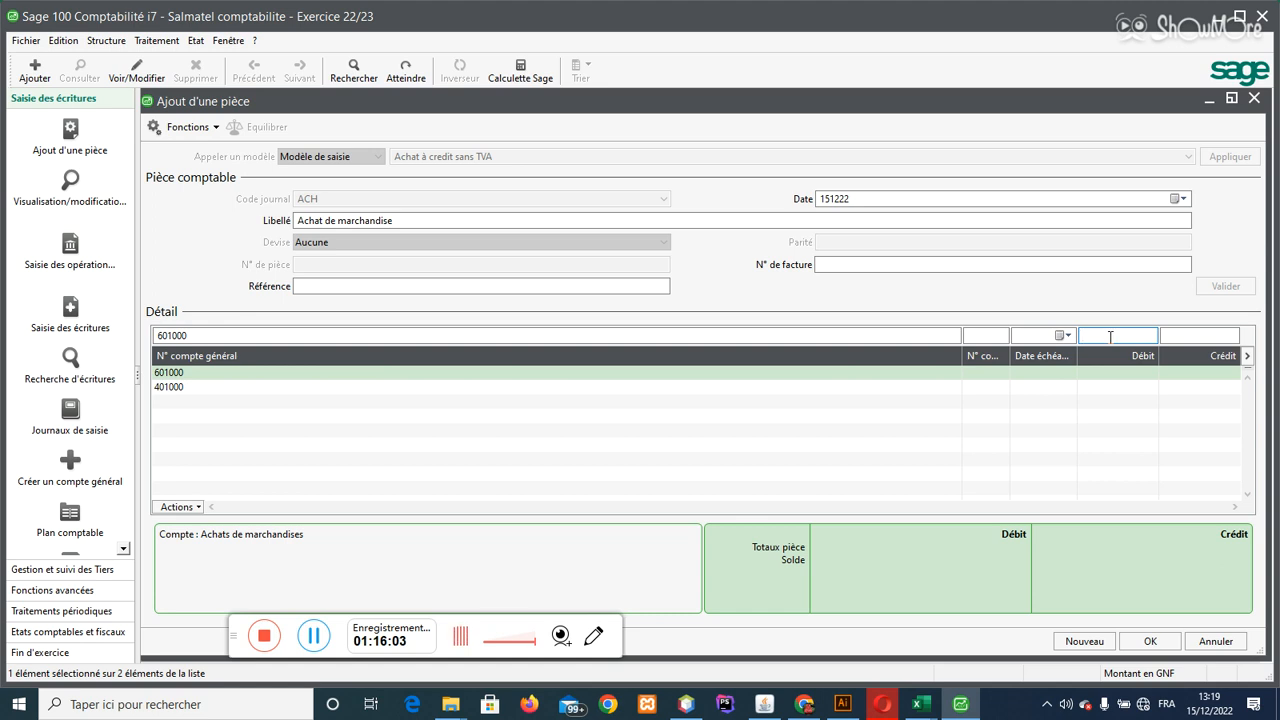
# Step: Enter a debit of 250000 on the merchandise purchases line and assign the second listed supplier to the supplier line
pyautogui.write('0000')
pyautogui.press('Return')
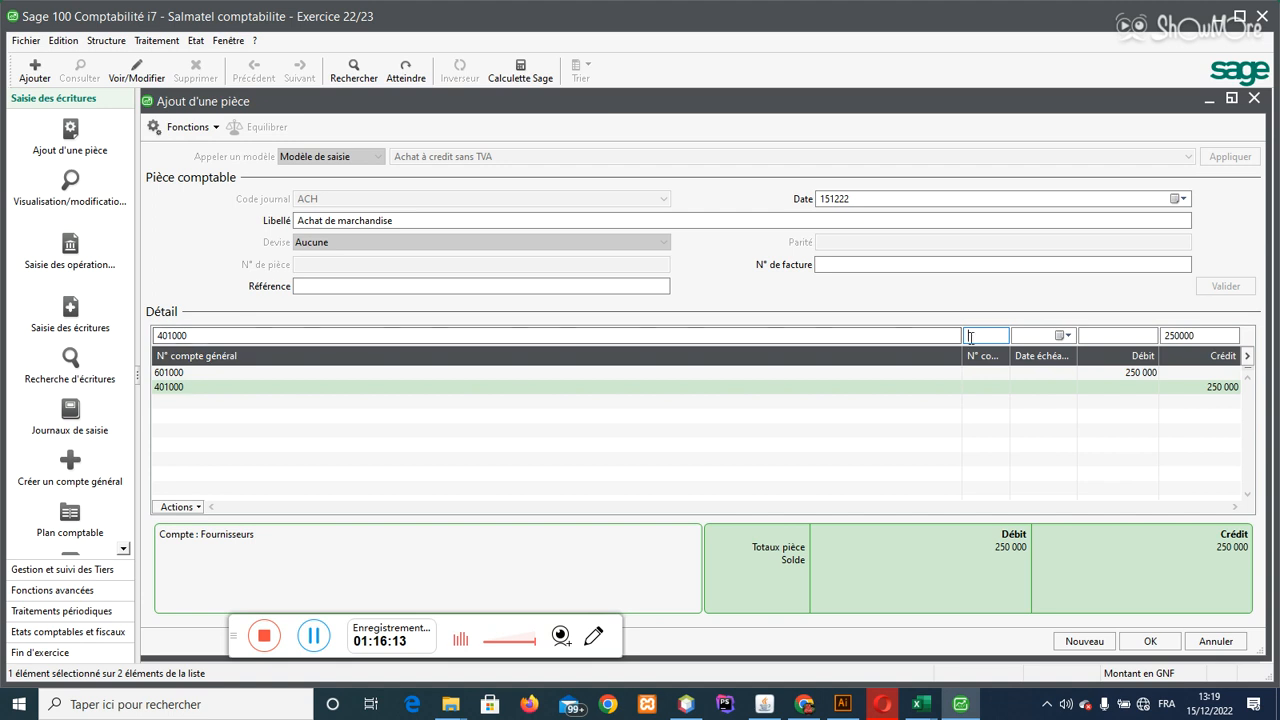
pyautogui.write('C')
pyautogui.press('Return')
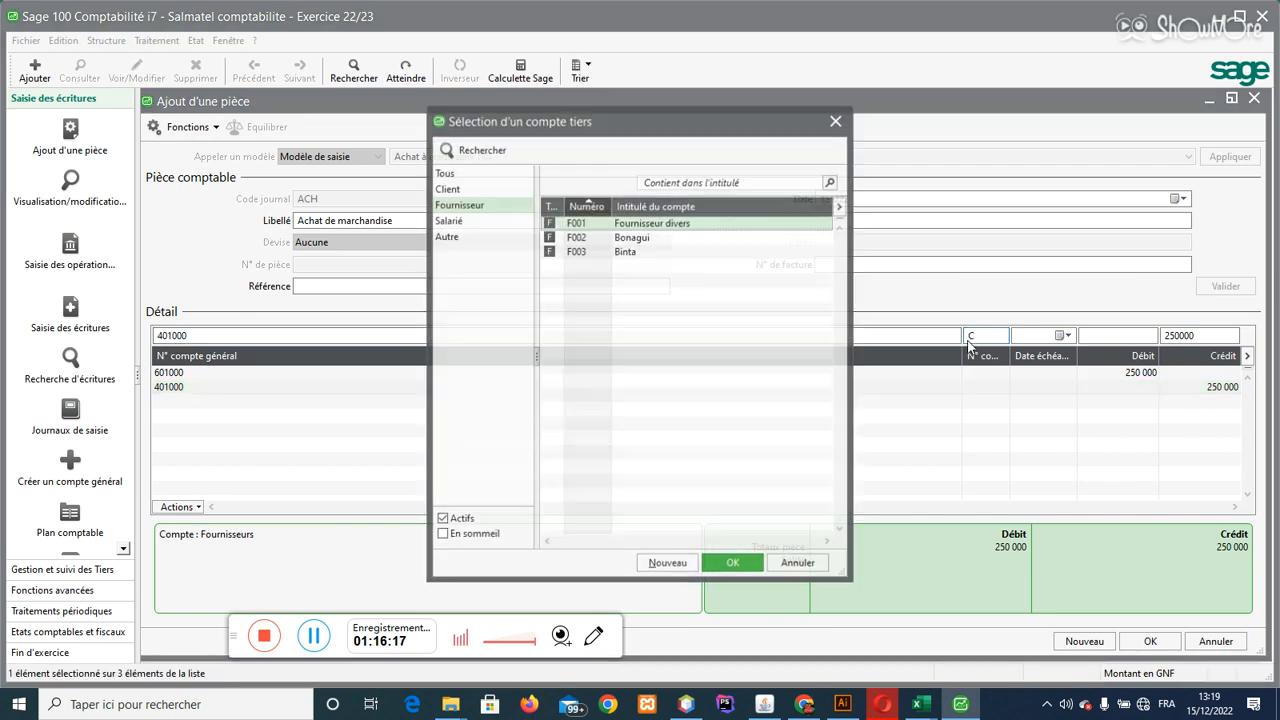
pyautogui.doubleClick(621, 236)
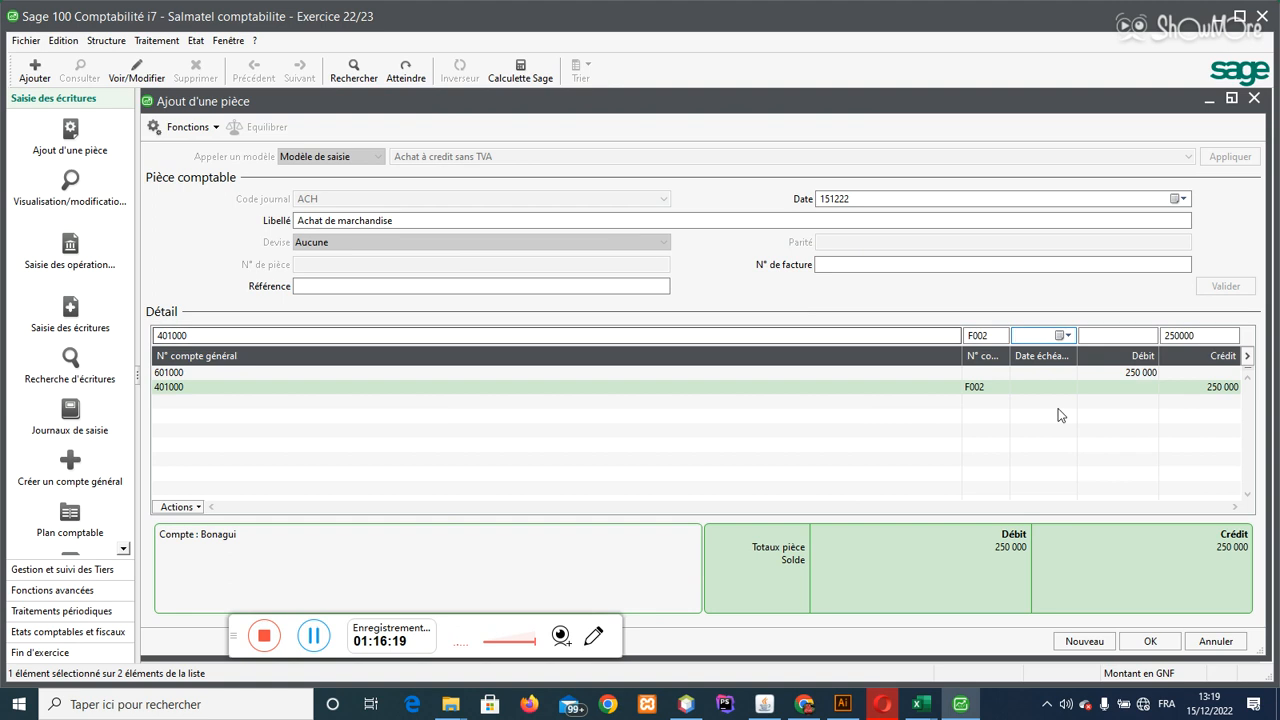
# Step: Set the supplier line's due date to 15/12/2022 and save the purchase entry
pyautogui.click(1158, 642)
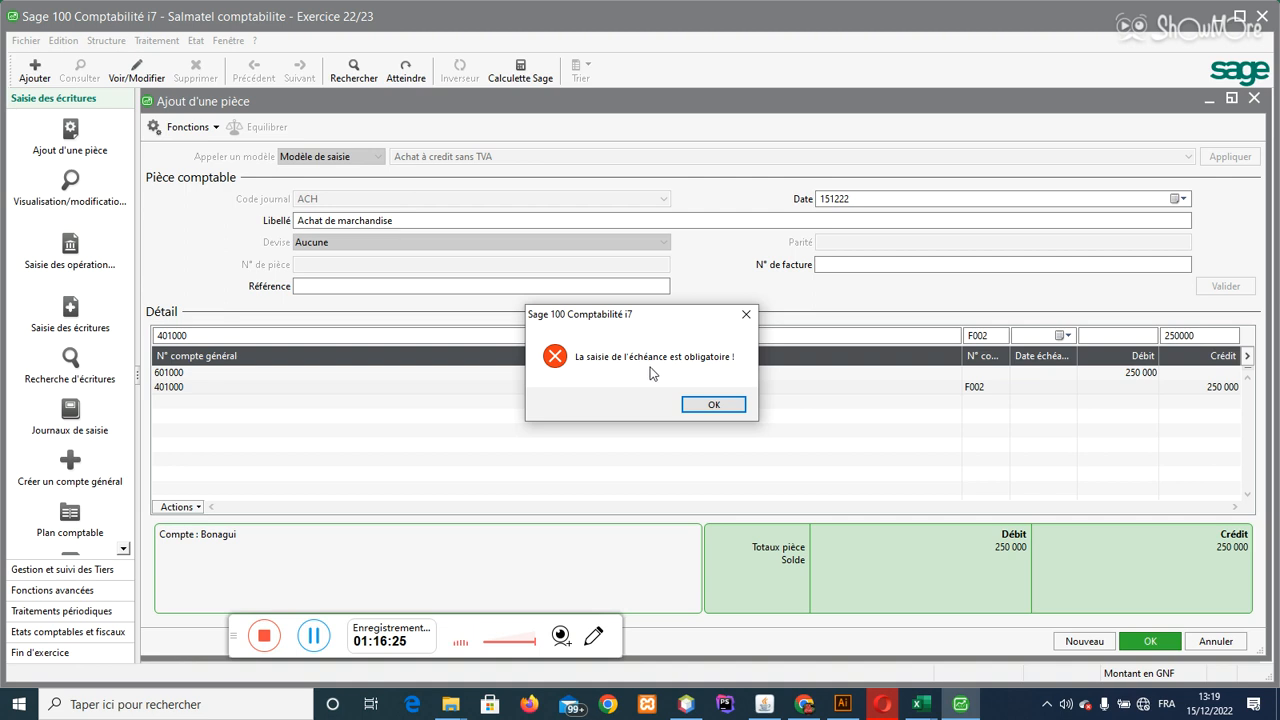
pyautogui.click(714, 404)
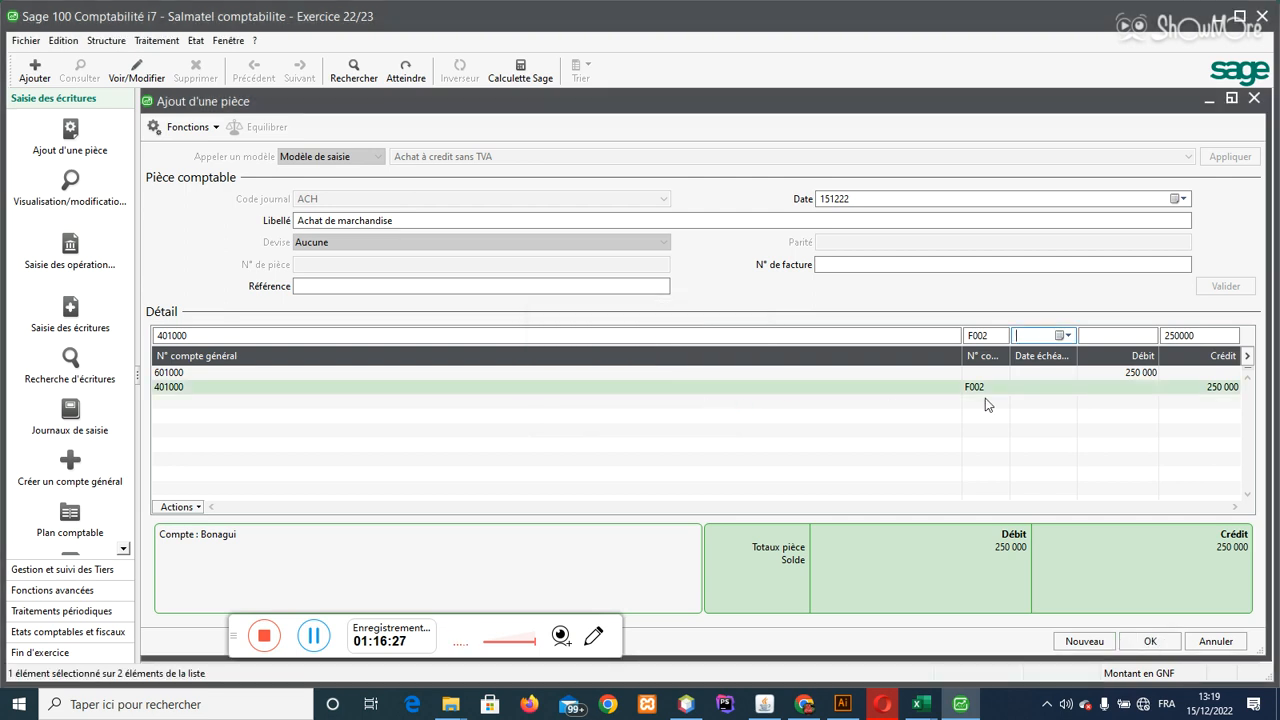
pyautogui.click(1068, 336)
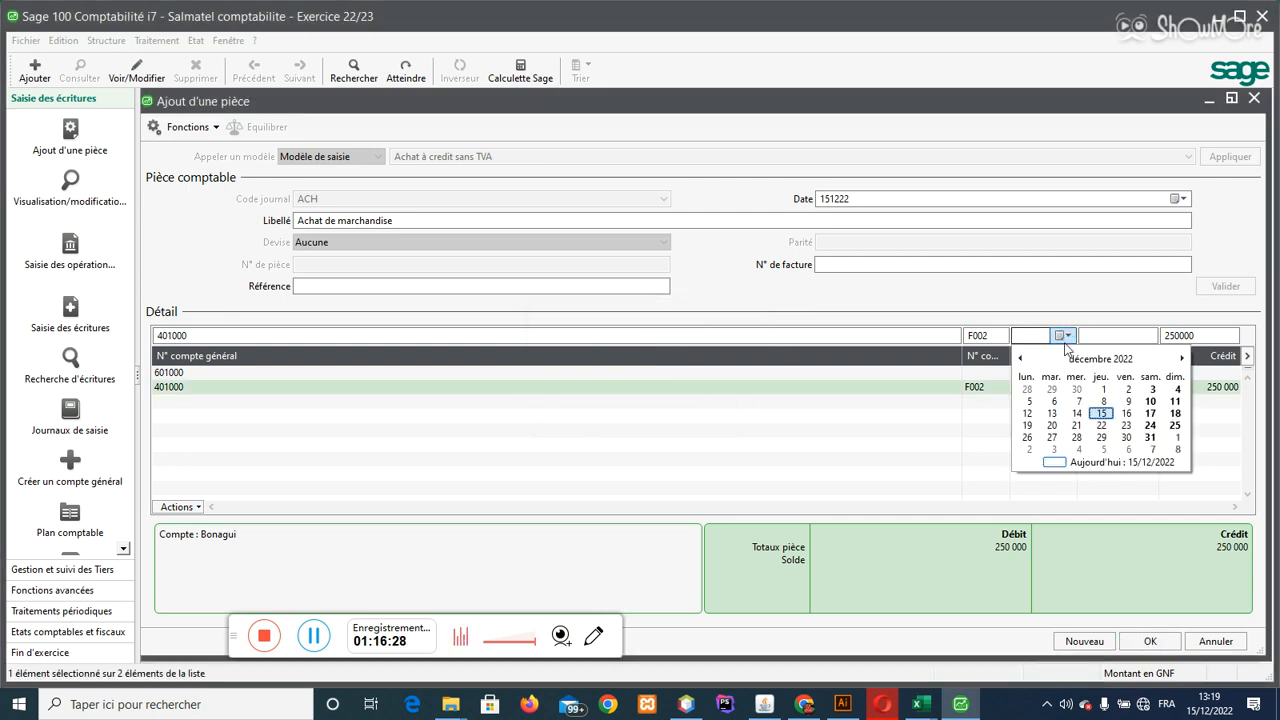
pyautogui.click(1100, 413)
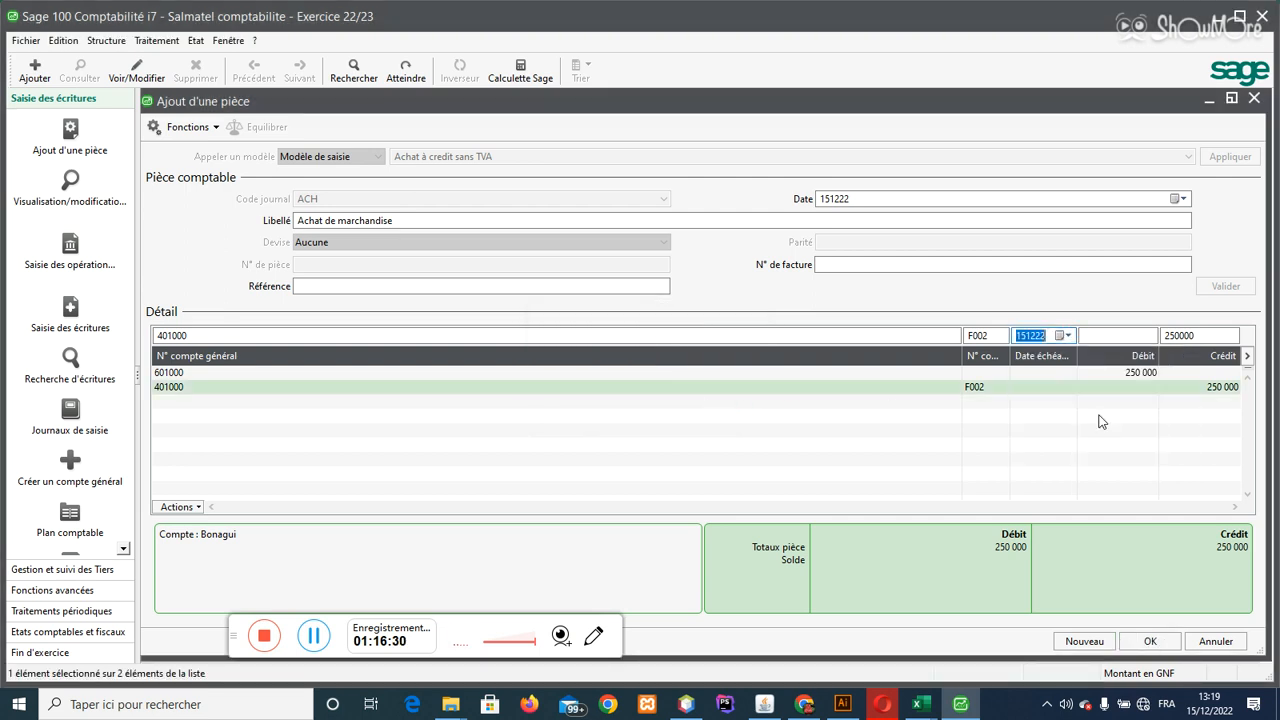
pyautogui.click(1158, 641)
pyautogui.click(692, 403)
pyautogui.click(1062, 337)
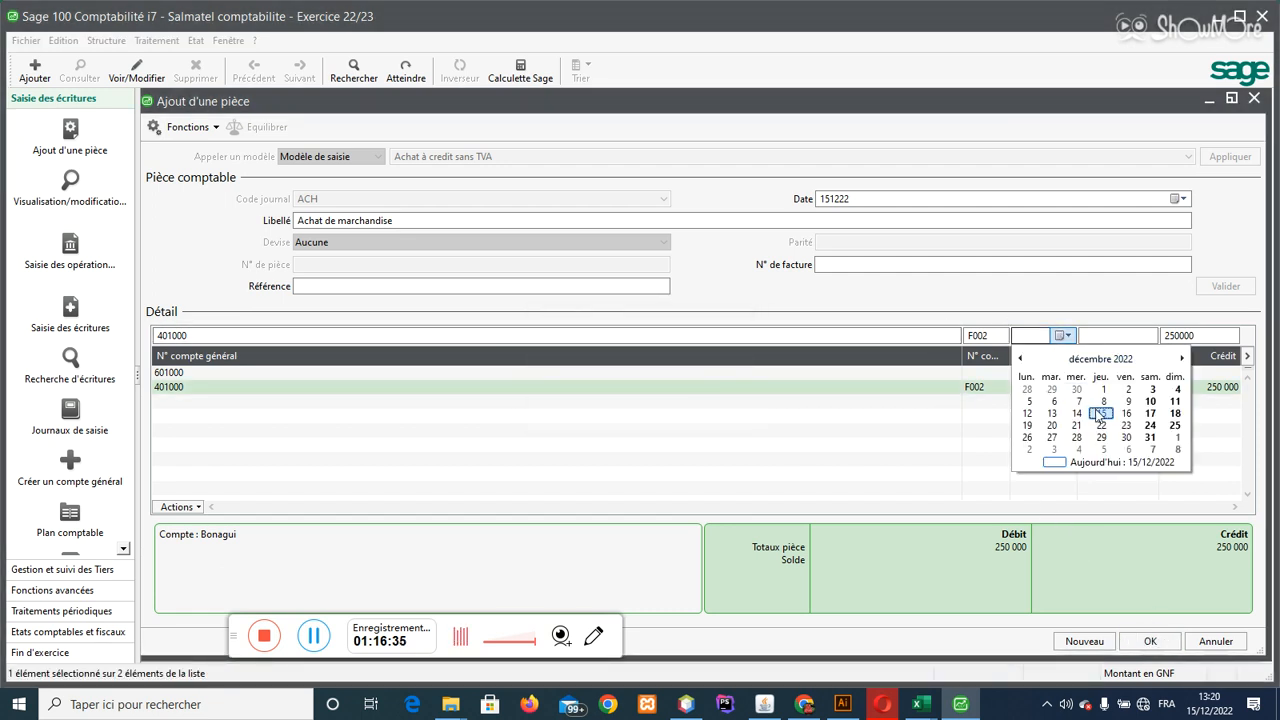
pyautogui.click(1100, 413)
pyautogui.click(1085, 372)
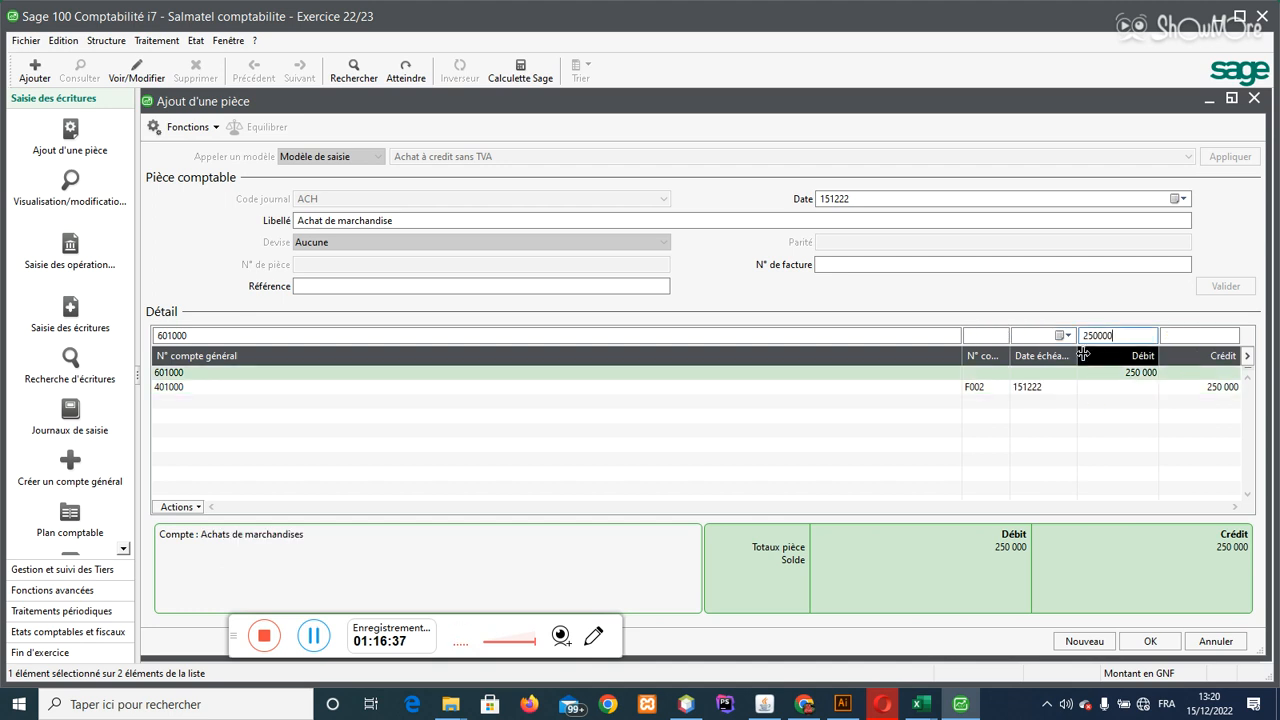
pyautogui.click(1148, 640)
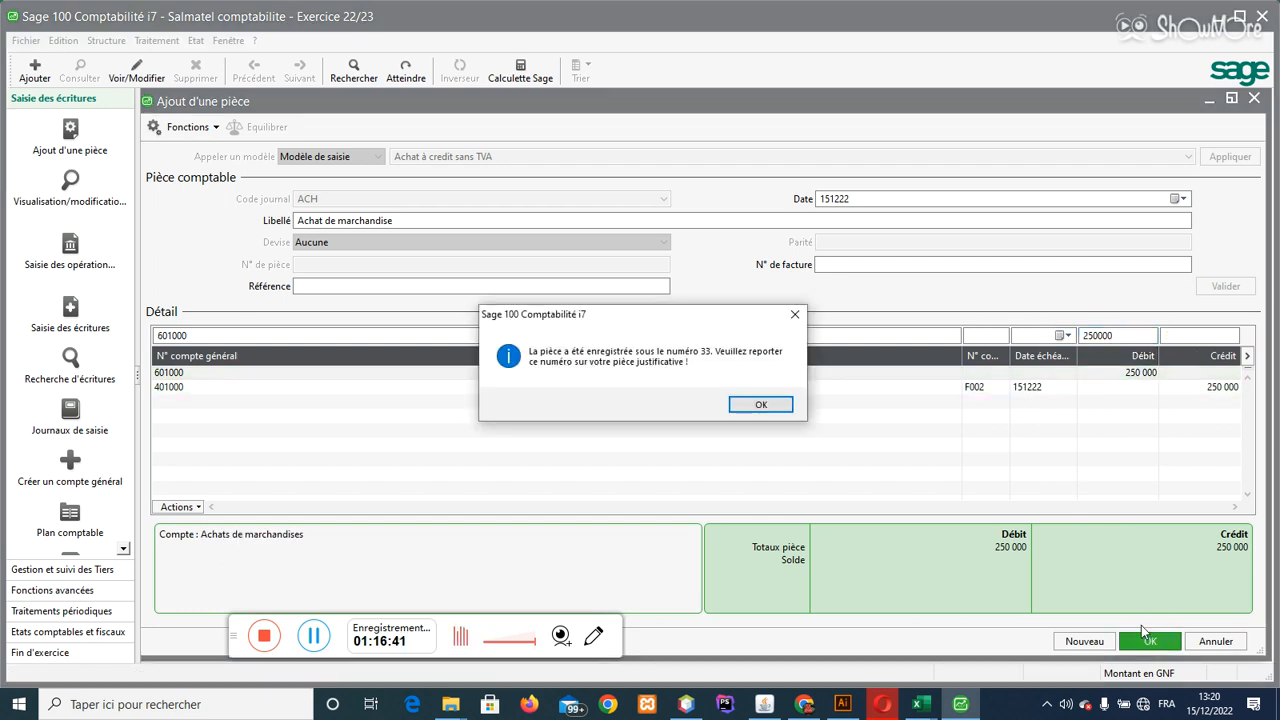
pyautogui.click(752, 405)
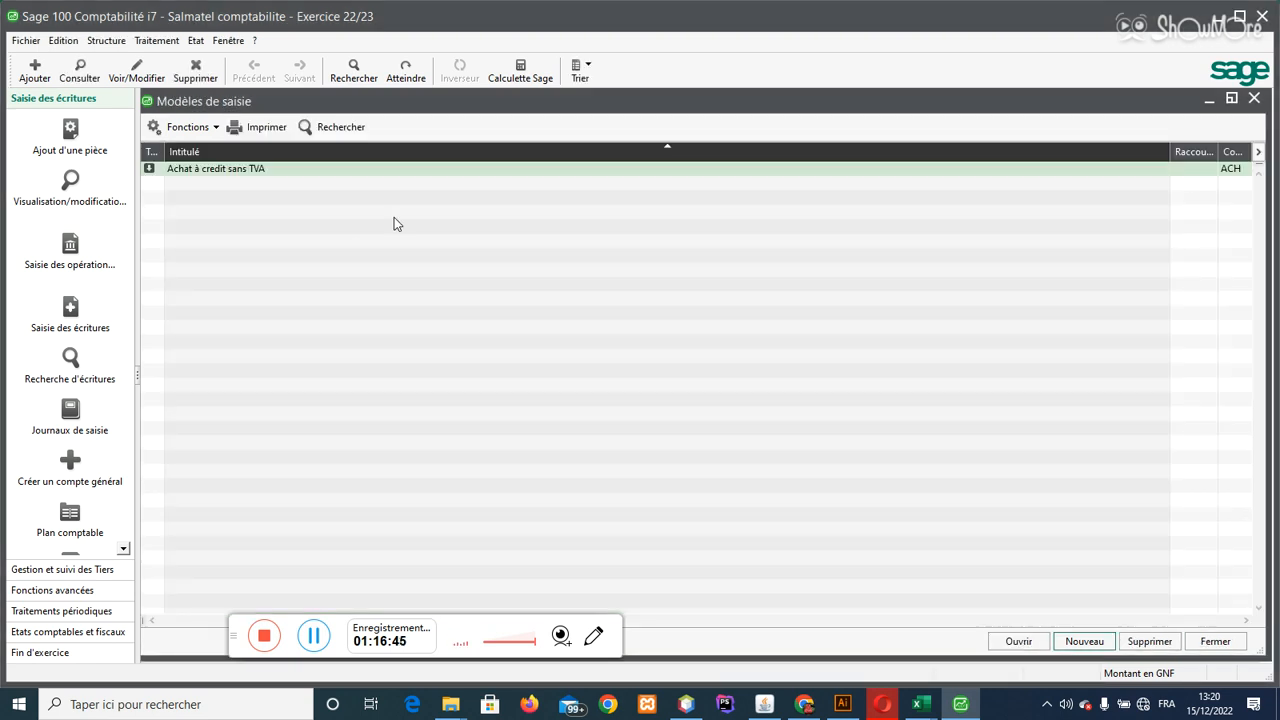
# Step: In the "Achat à credit sans TVA" model, switch the 401000 line's due date from manual entry to automatic calculation and save the model
pyautogui.doubleClick(222, 171)
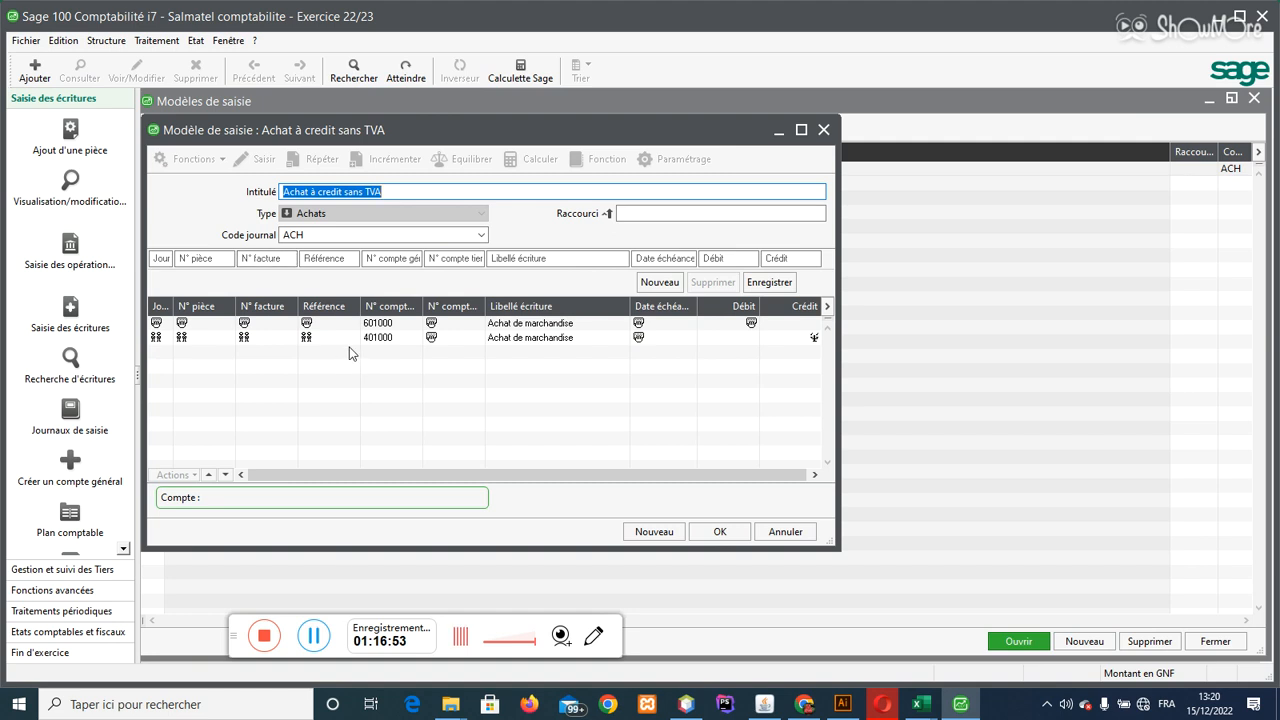
pyautogui.click(418, 341)
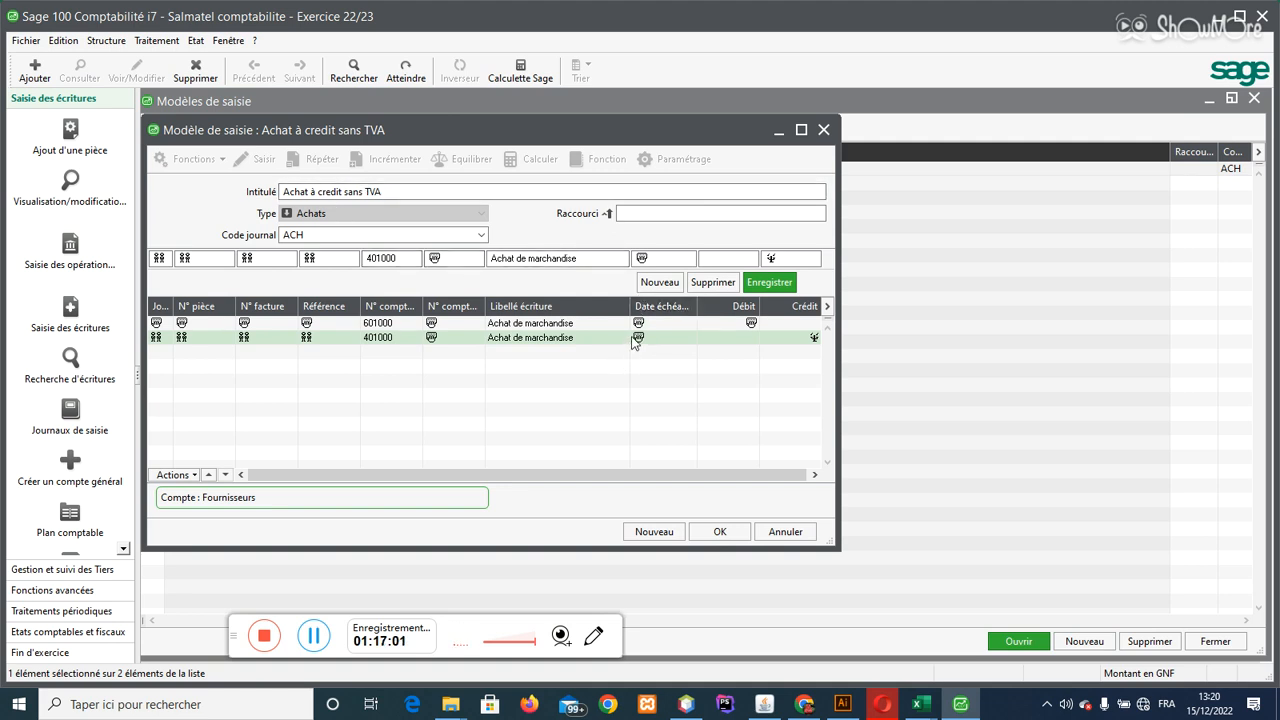
pyautogui.click(650, 258)
pyautogui.moveTo(650, 258); pyautogui.dragTo(631, 258)
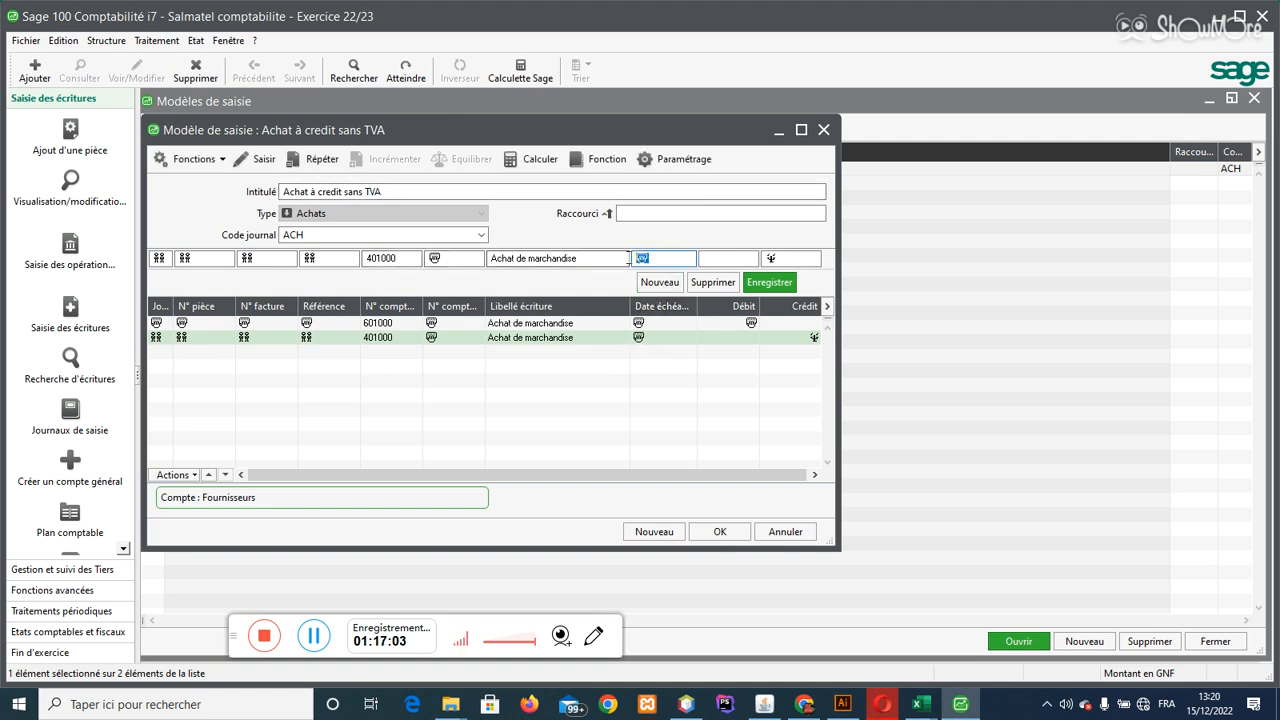
pyautogui.press('BackSpace')
pyautogui.click(527, 164)
pyautogui.press('Return')
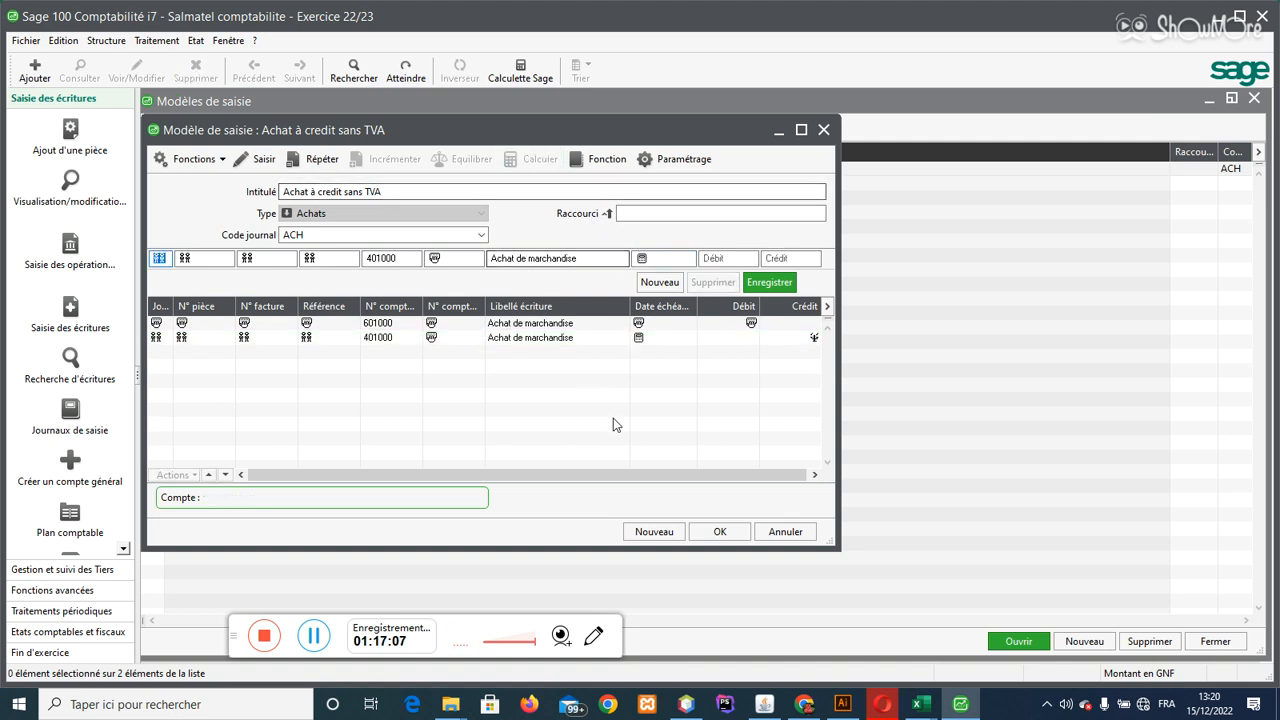
pyautogui.click(720, 532)
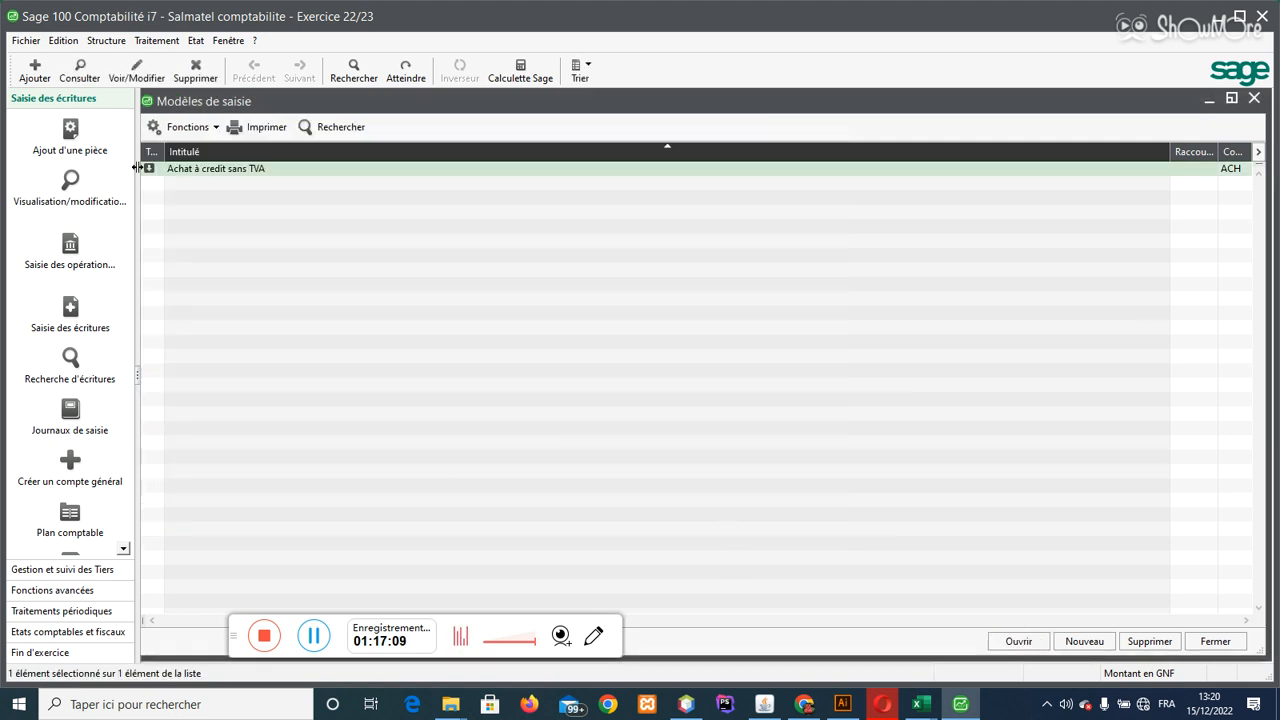
# Step: Start another accounting entry and fill it from the updated "Achat à credit sans TVA" model
pyautogui.click(72, 132)
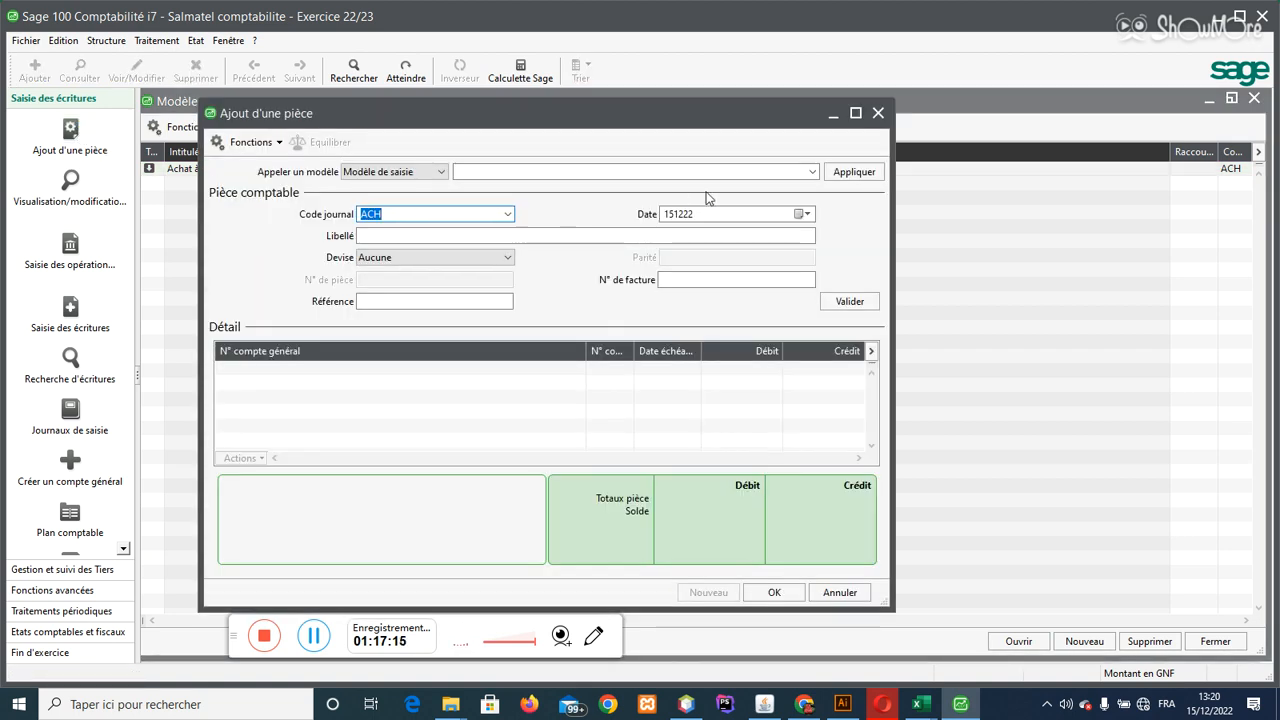
pyautogui.click(799, 175)
pyautogui.click(720, 191)
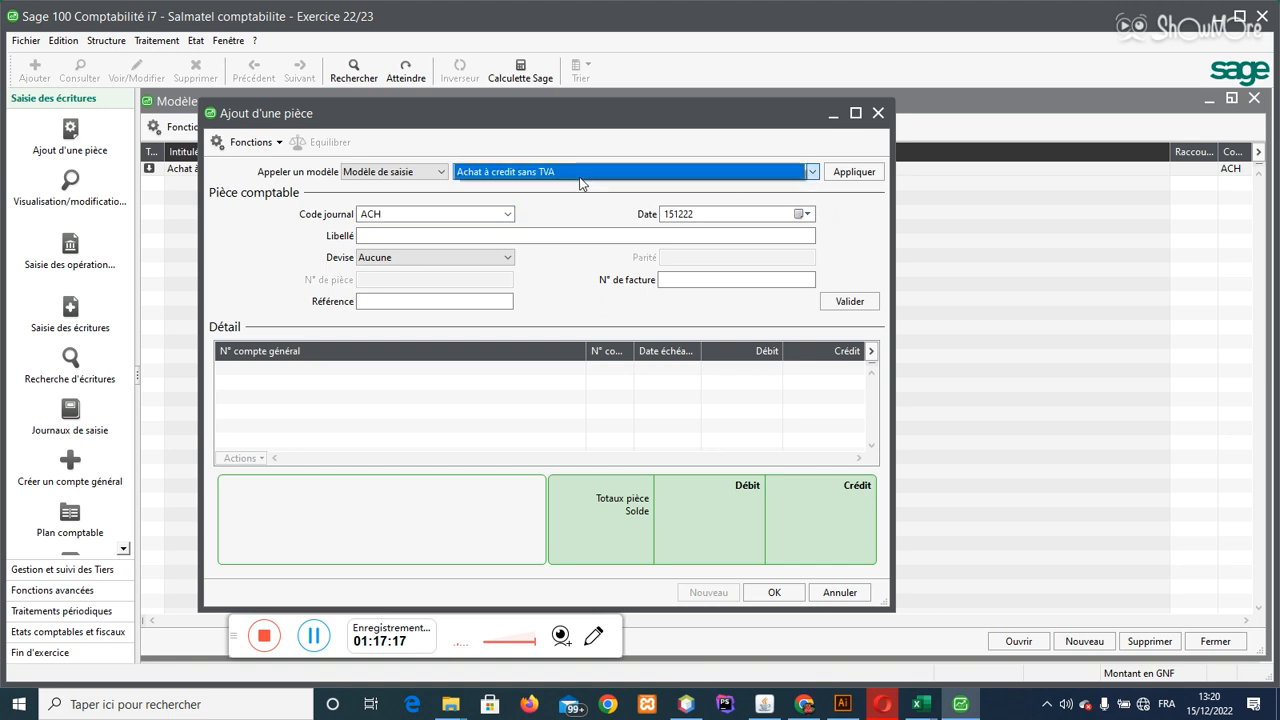
pyautogui.click(854, 172)
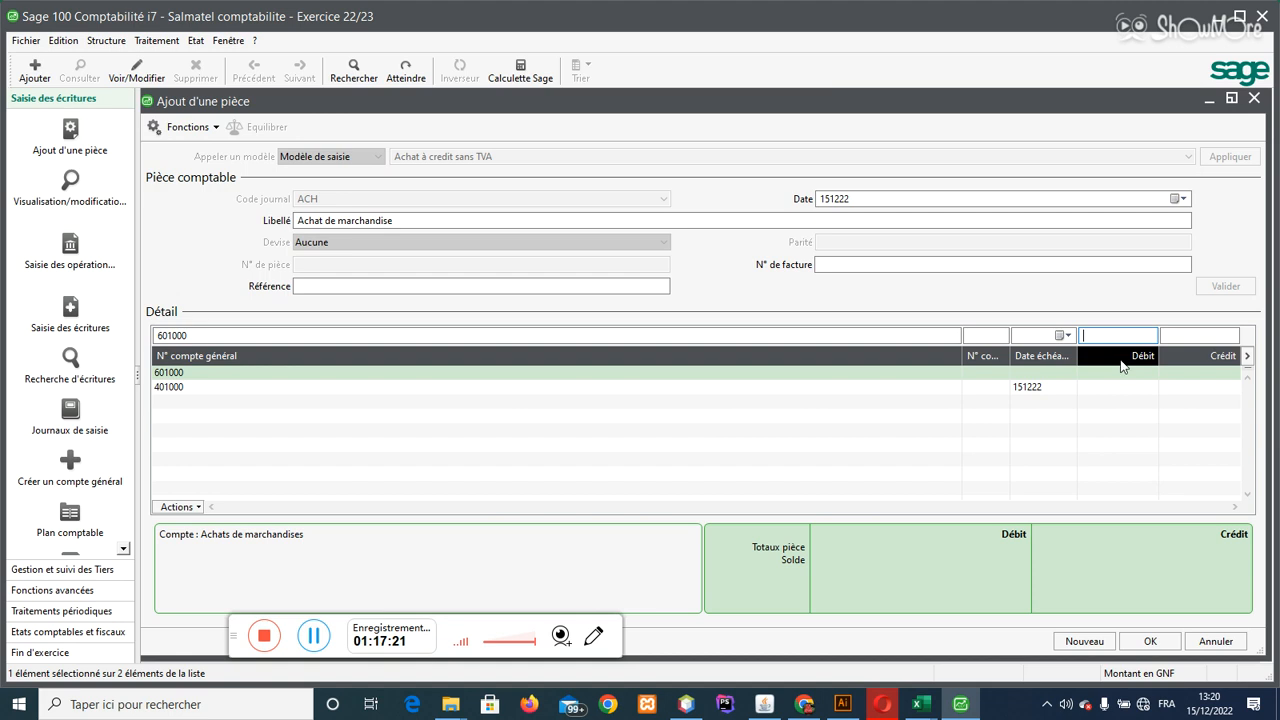
# Step: Enter a debit of 1200000 on the merchandise purchases line and a client's third-party code on the supplier line
pyautogui.write('1 200000')
pyautogui.press('Return')
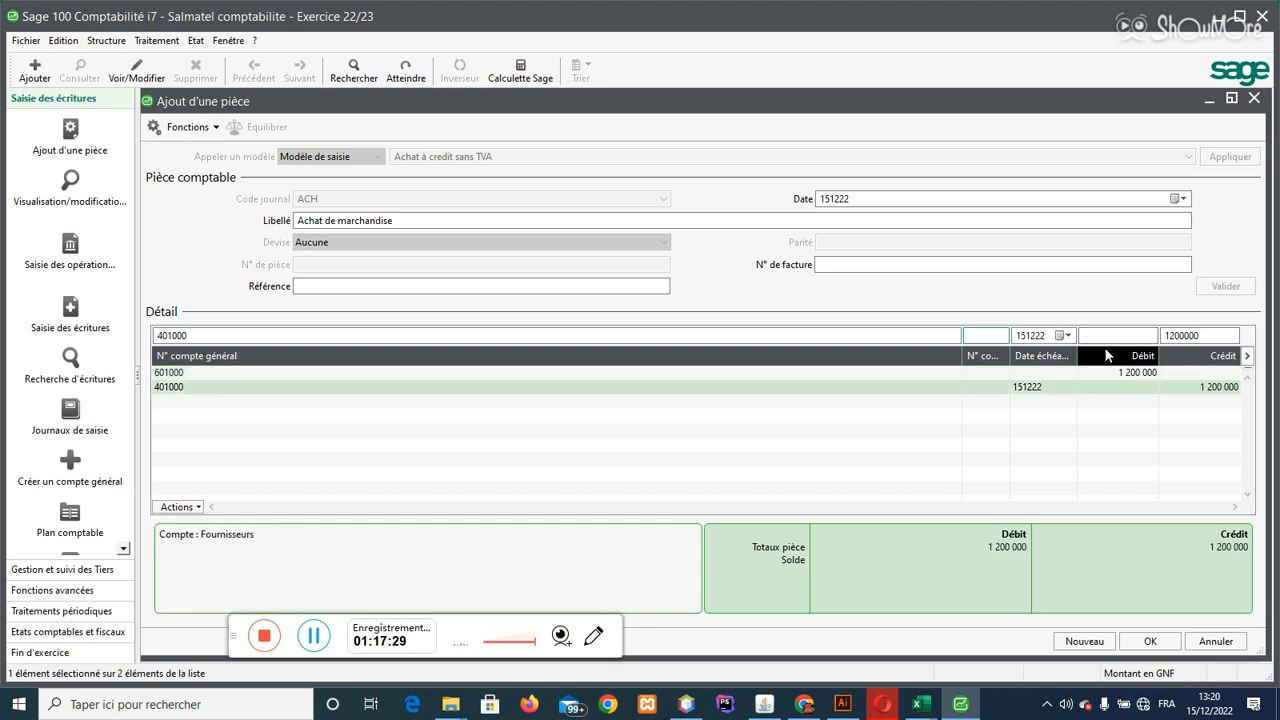
pyautogui.write('CL002')
pyautogui.press('Return')
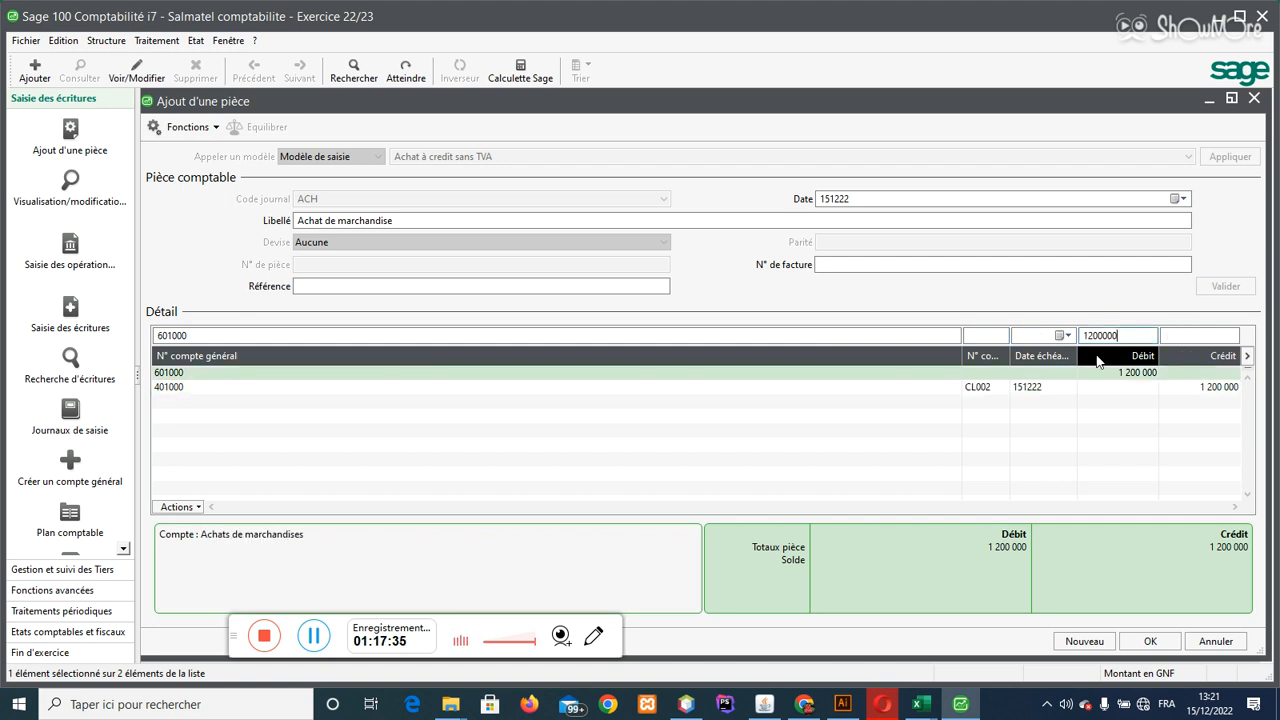
# Step: Save the 1200000 purchase entry, accepting the use of a client third-party account with a supplier general account
pyautogui.click(1152, 641)
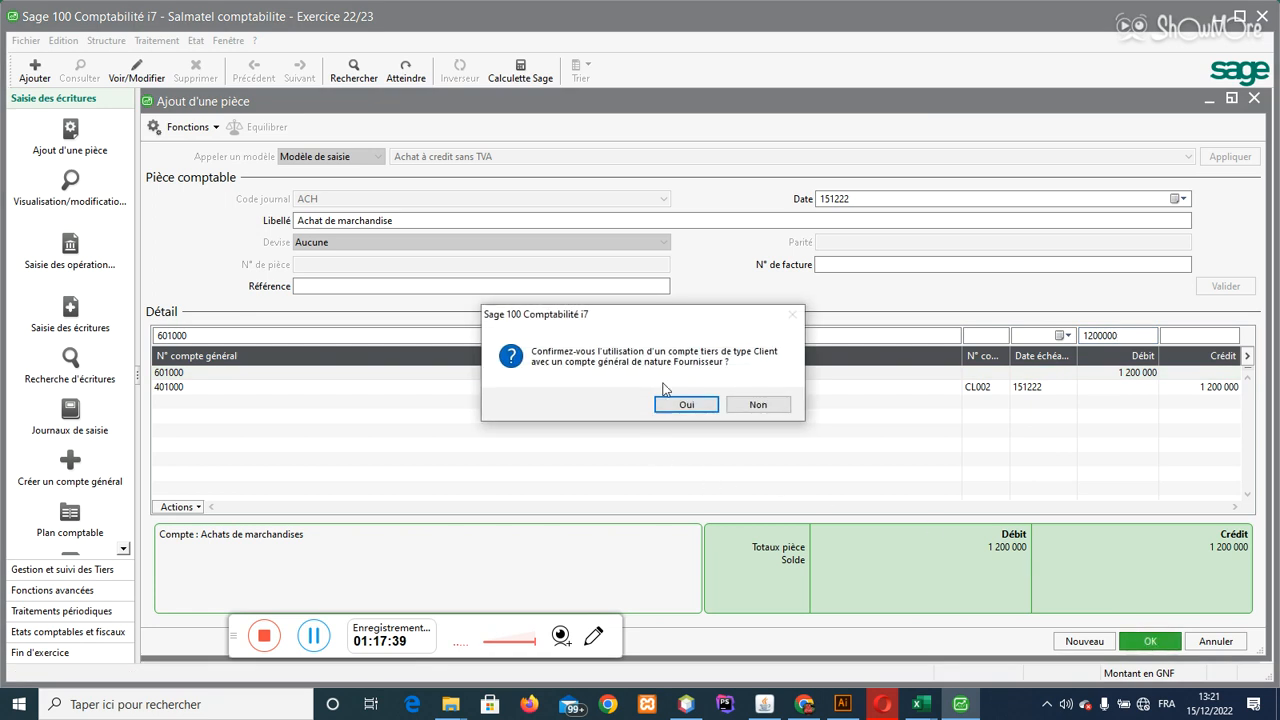
pyautogui.click(686, 404)
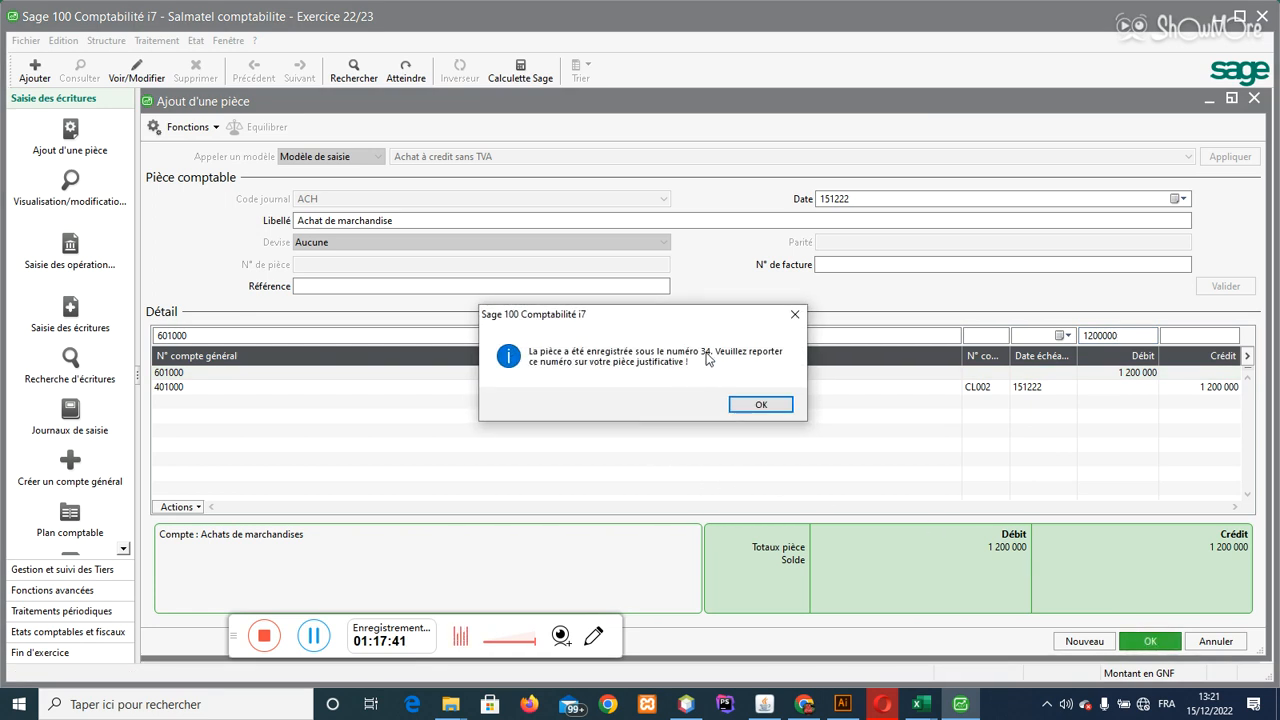
pyautogui.click(757, 405)
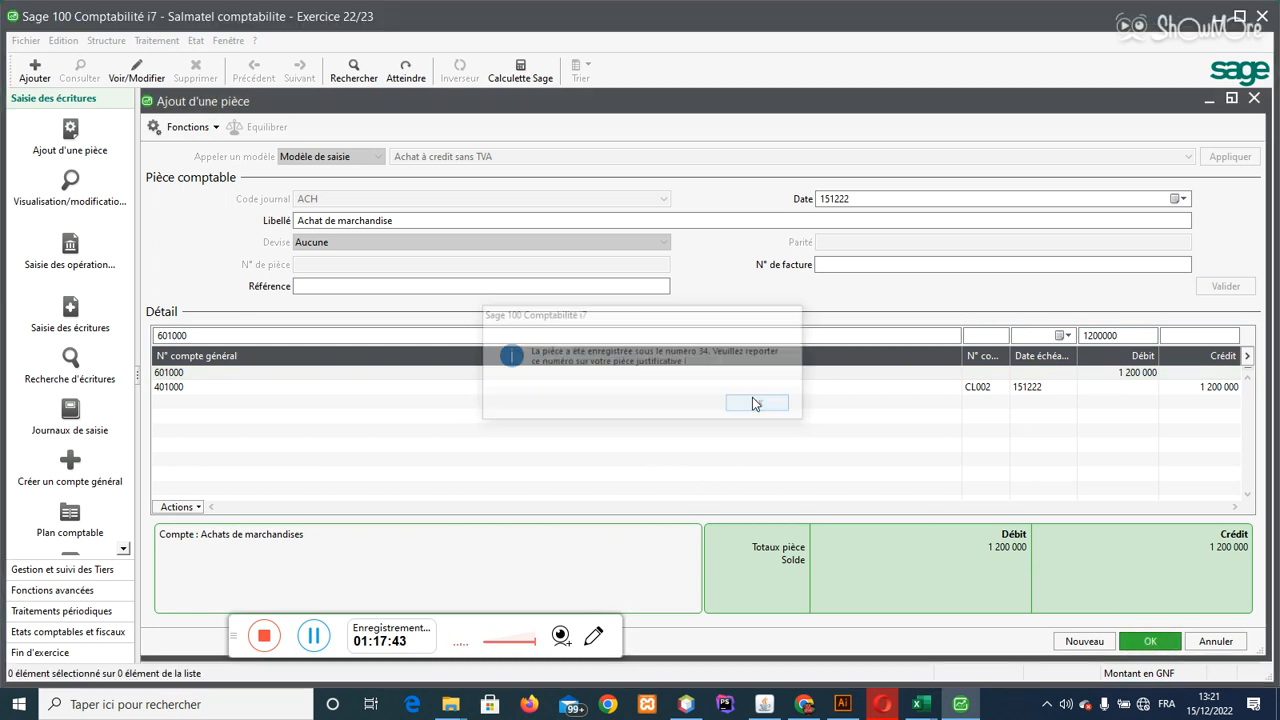
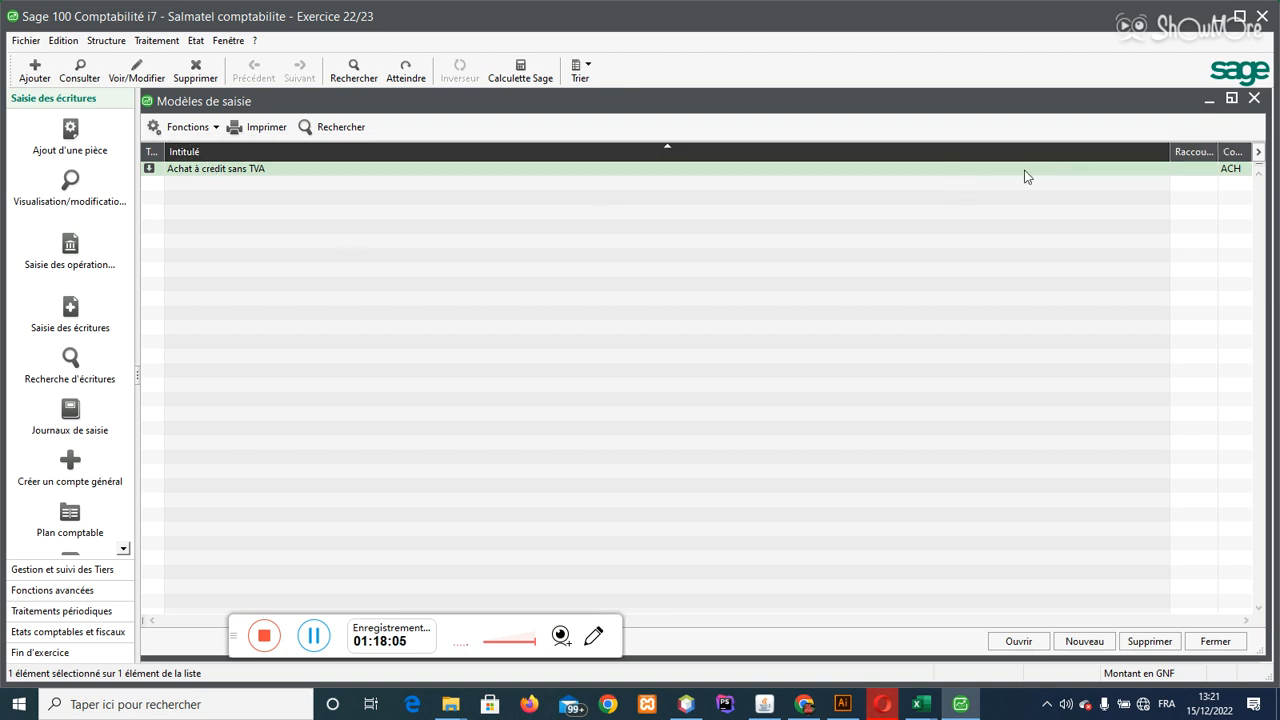
# Step: Close the entry models list and open the list of entry journals in a maximized window
pyautogui.click(1254, 98)
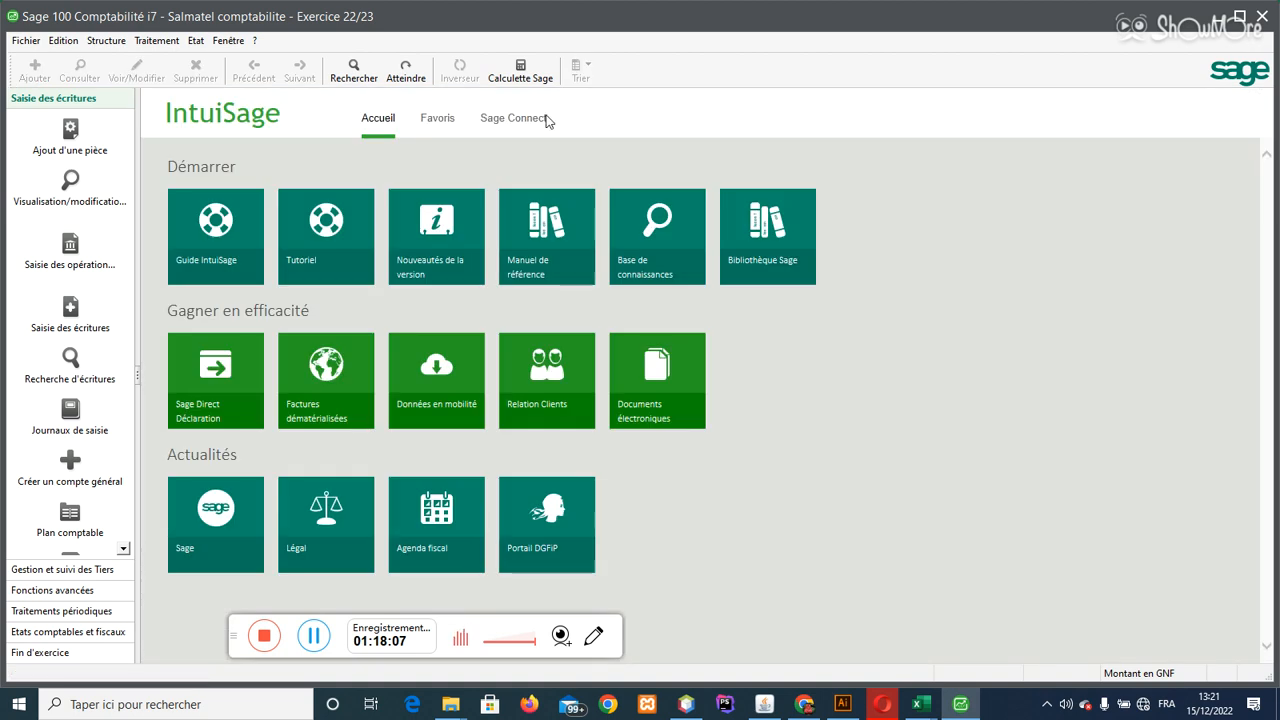
pyautogui.click(160, 40)
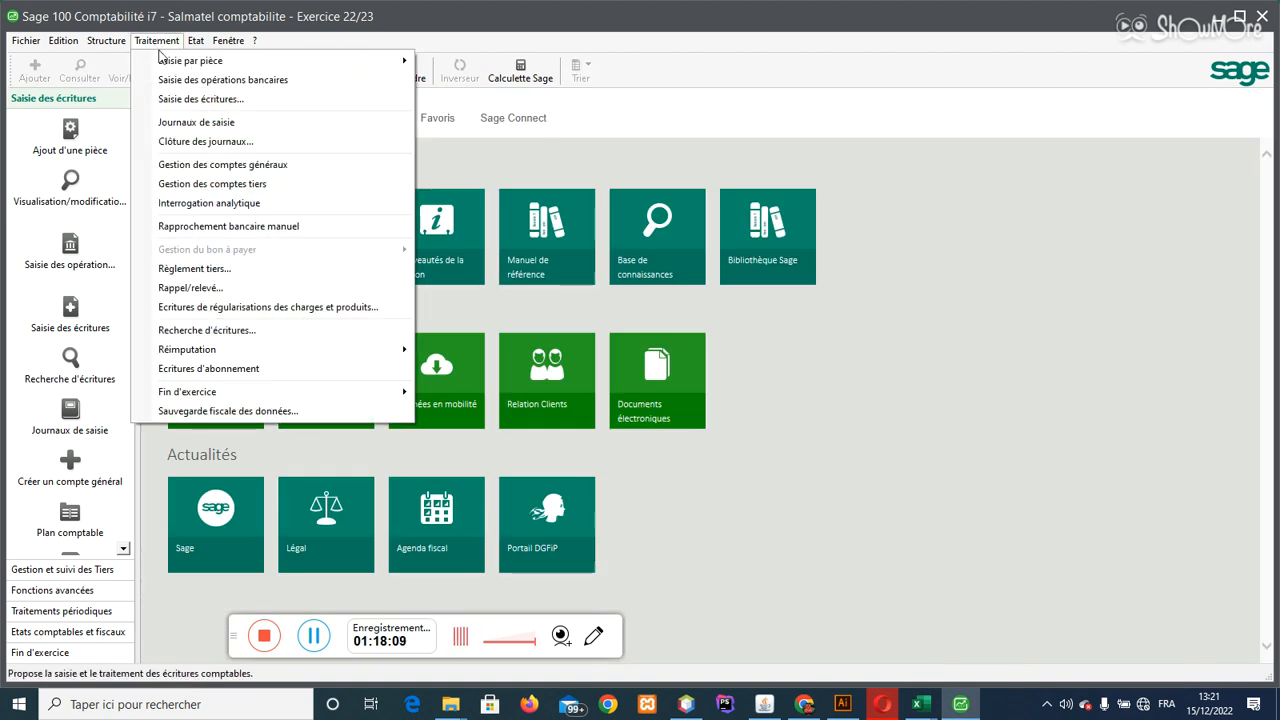
pyautogui.click(214, 124)
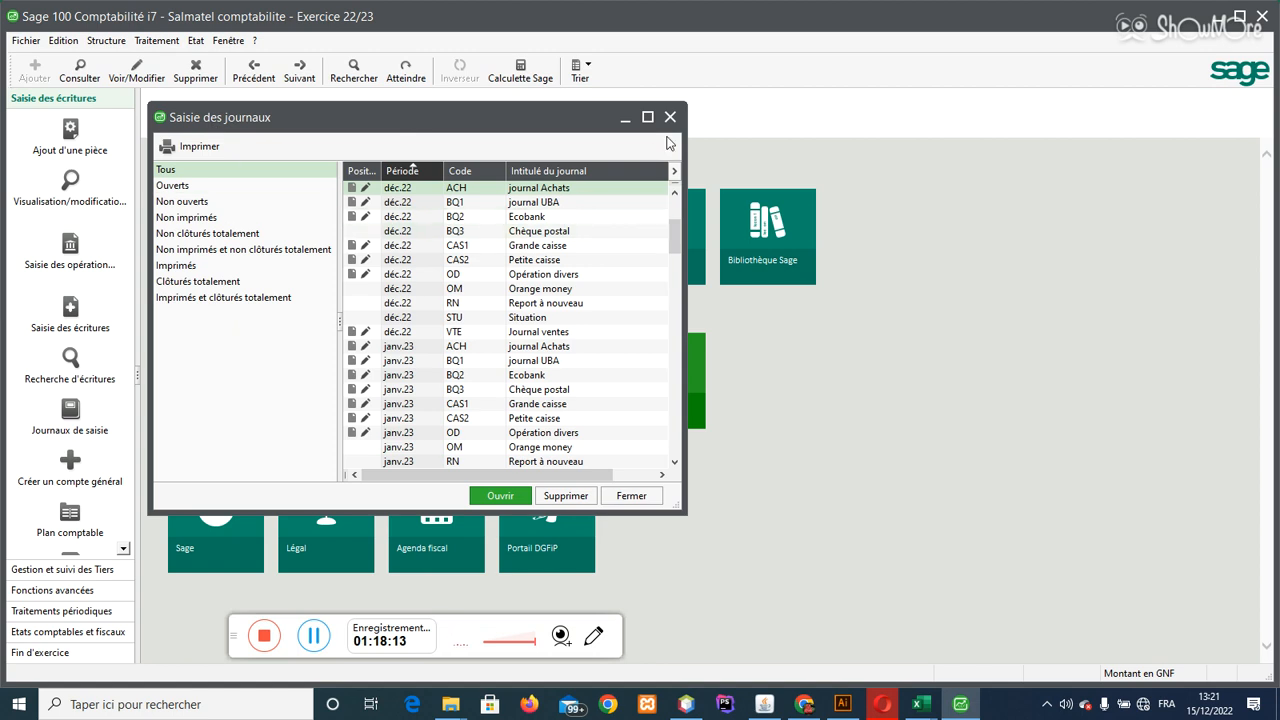
pyautogui.click(647, 117)
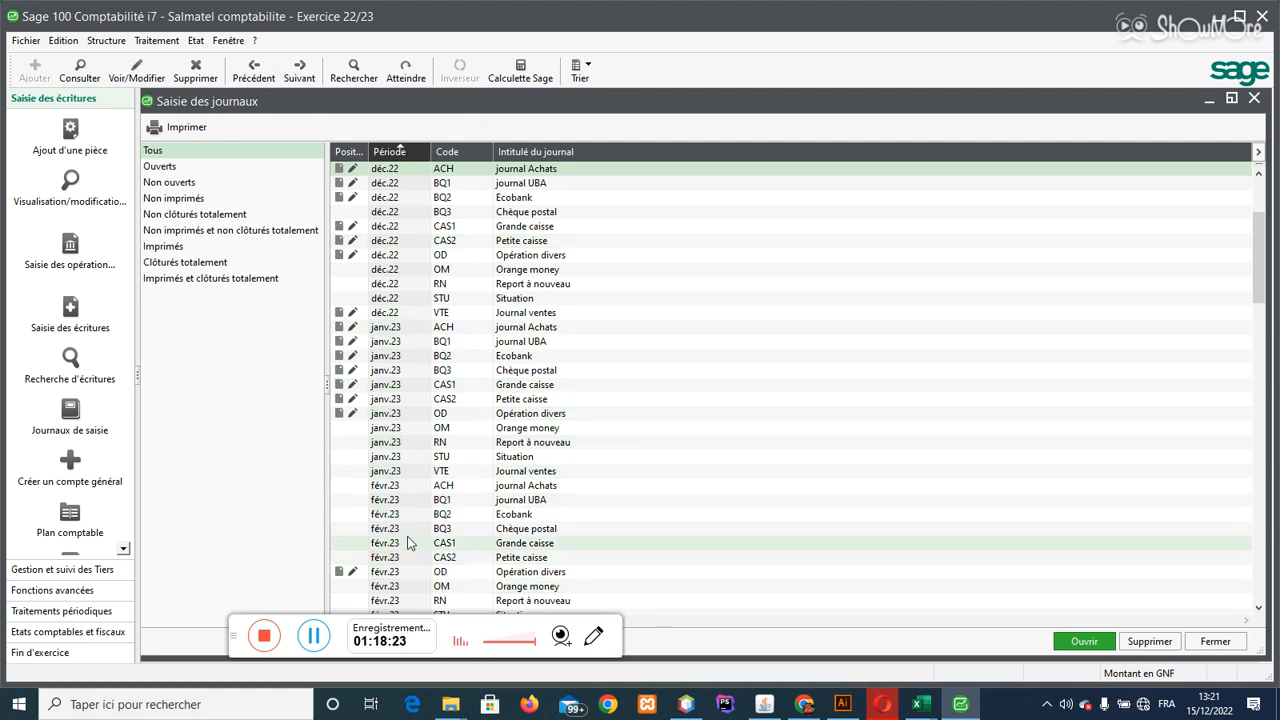
# Step: Open the February 2023 purchases journal (ACH) and apply the "Achat à credit sans TVA" entry model
pyautogui.click(452, 488)
pyautogui.doubleClick(452, 488)
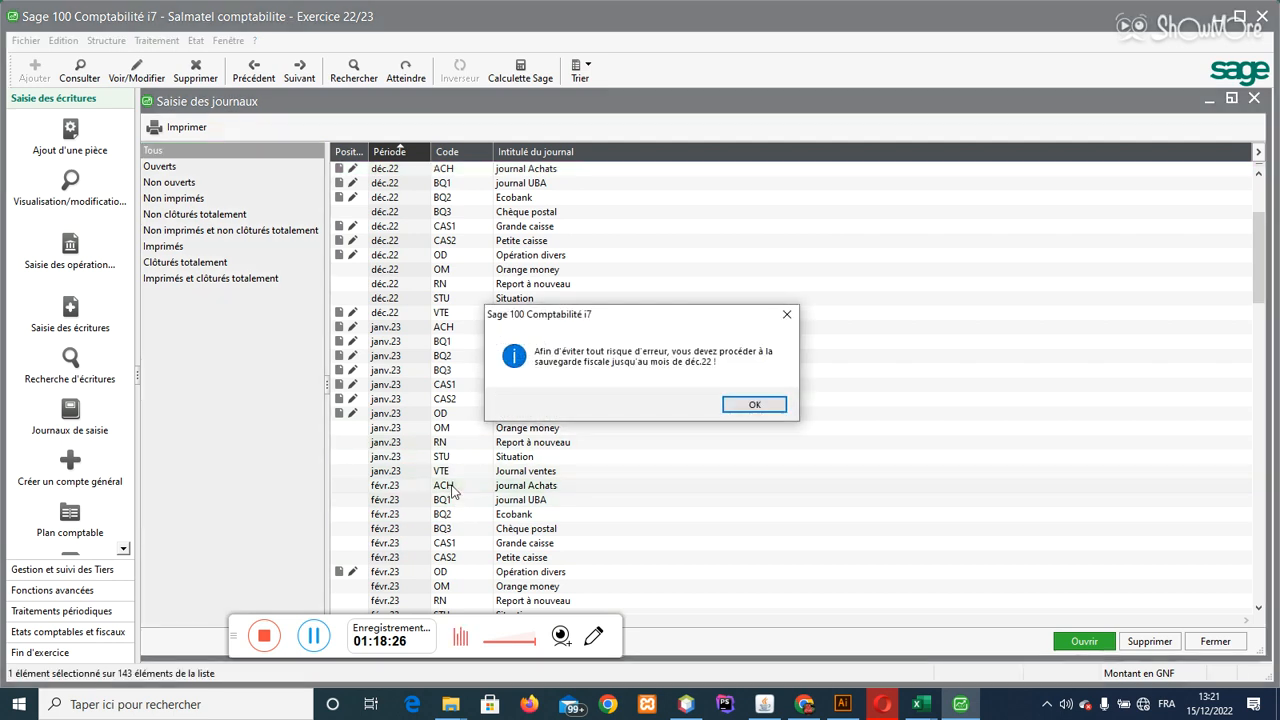
pyautogui.click(755, 400)
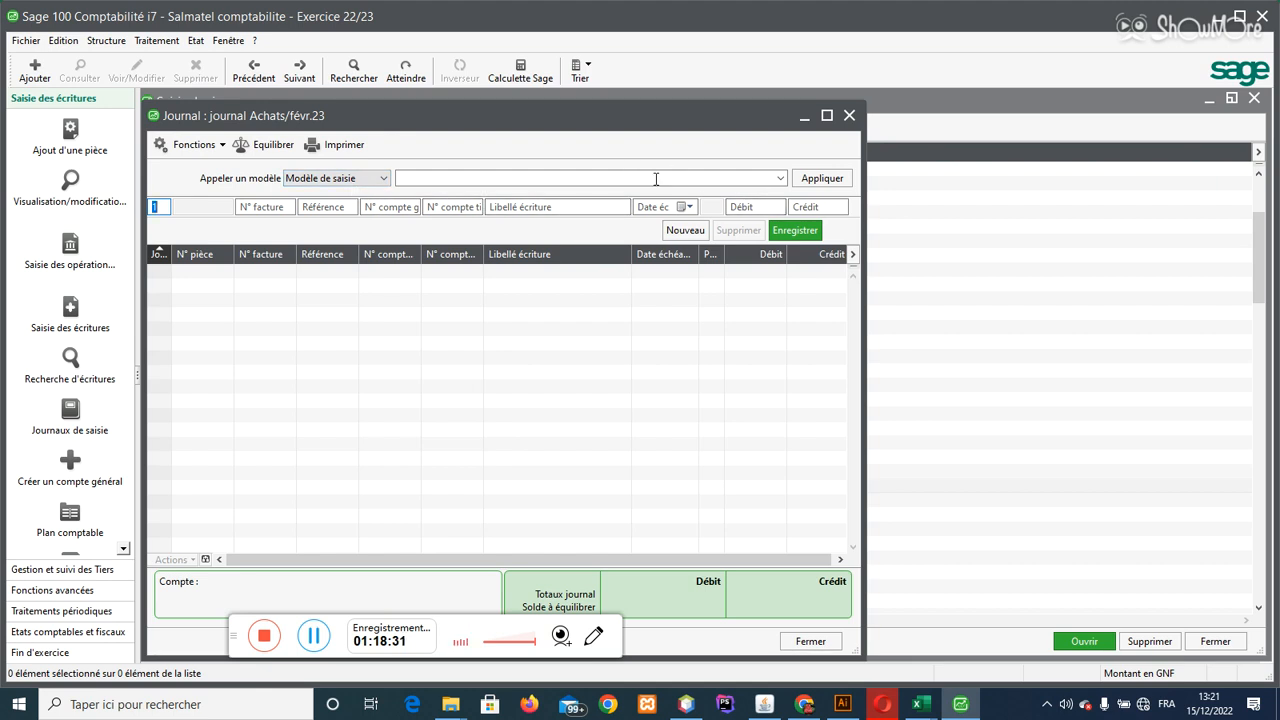
pyautogui.click(780, 178)
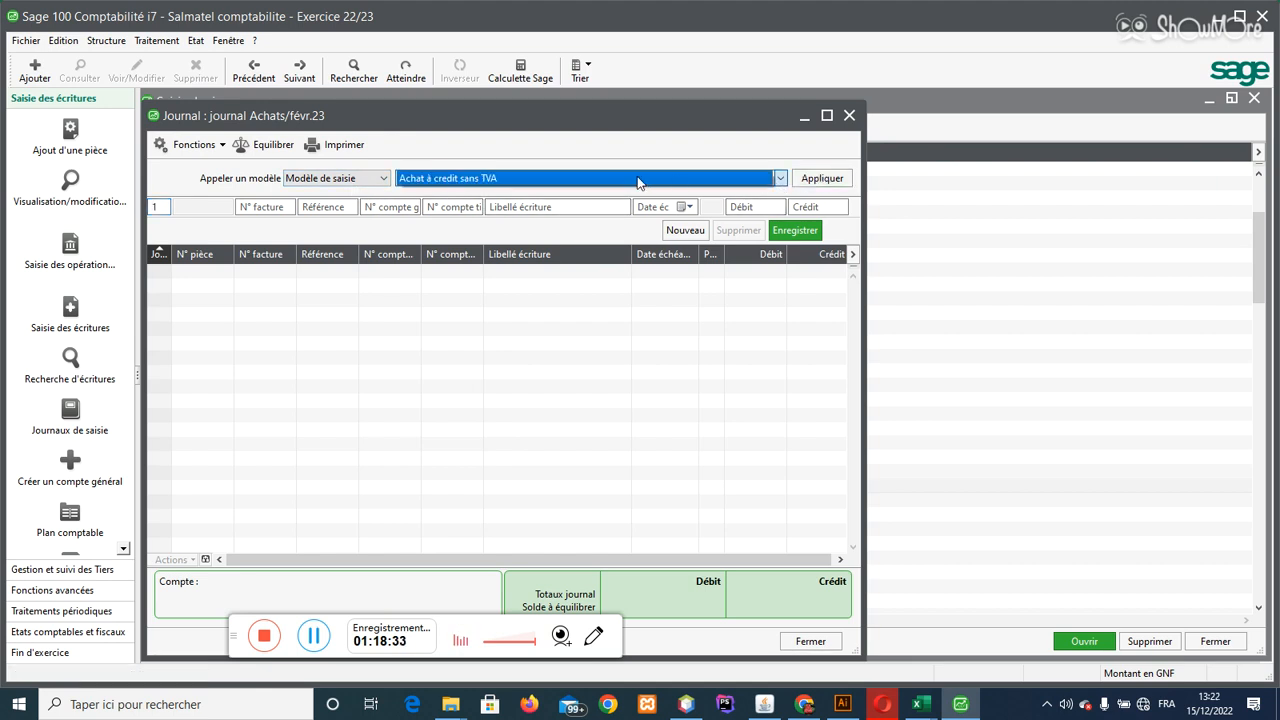
pyautogui.click(822, 178)
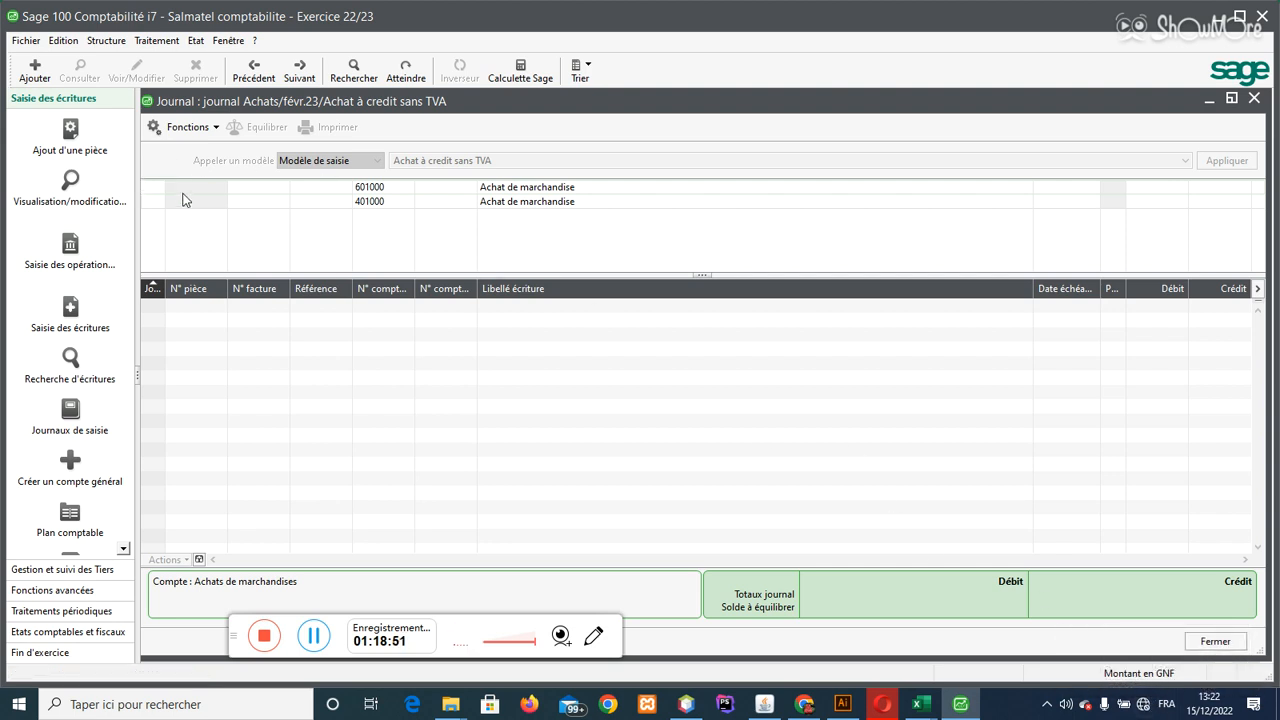
# Step: Set the entry's day to 5 and enter a debit of 4500000 on the merchandise purchases line
pyautogui.write('5')
pyautogui.press('Tab')
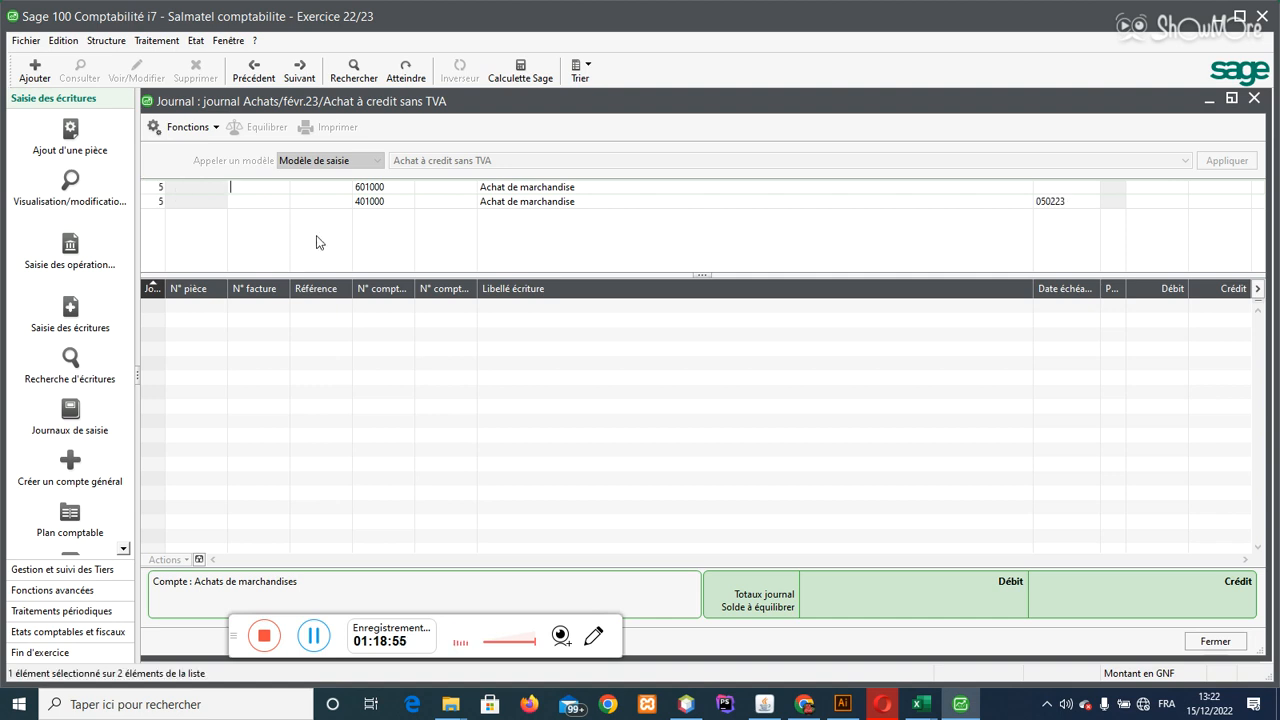
pyautogui.click(246, 186)
pyautogui.write('4500000')
pyautogui.press('Return')
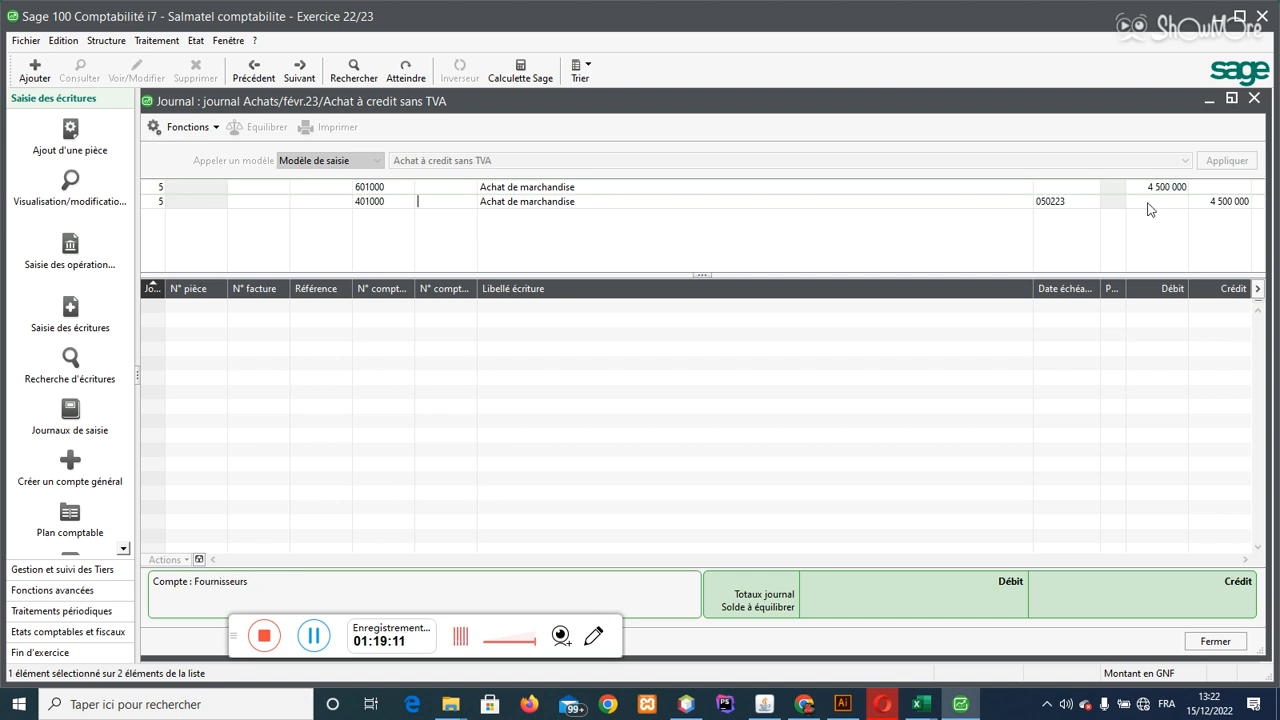
# Step: Assign the third supplier in the third-party list to the supplier line and save the 4500000 entry
pyautogui.write('C')
pyautogui.press('Return')
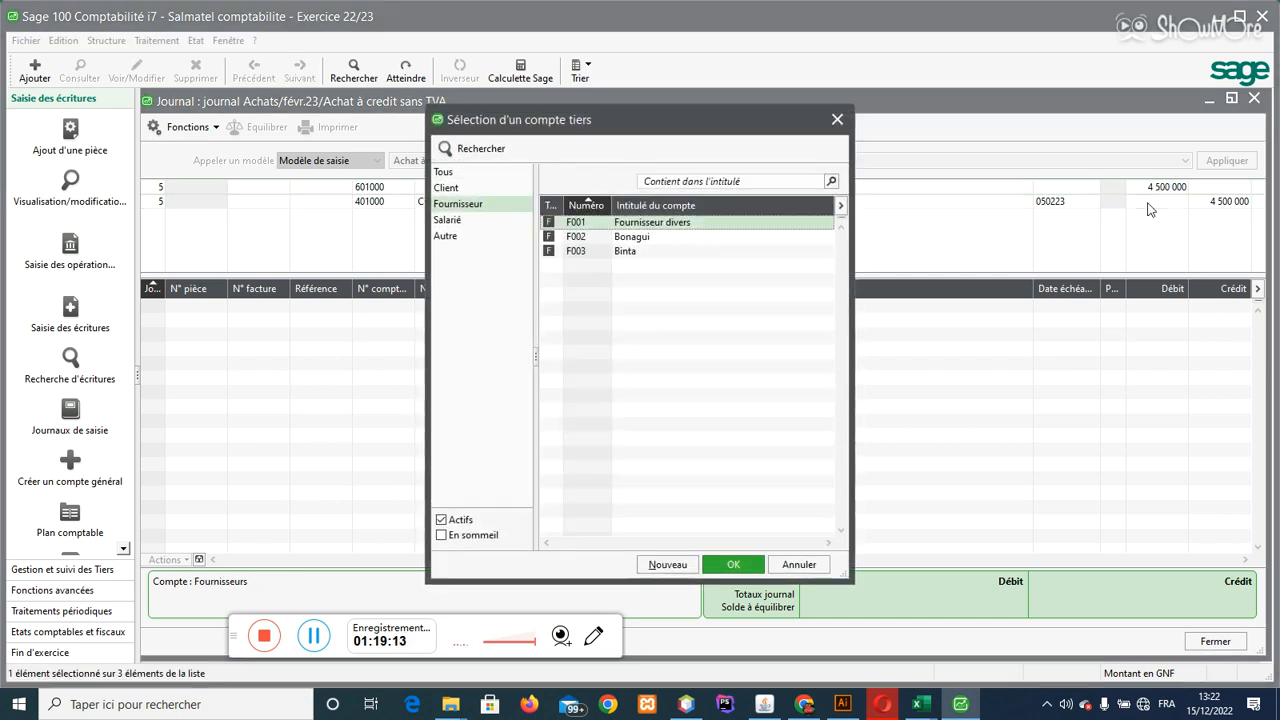
pyautogui.doubleClick(610, 251)
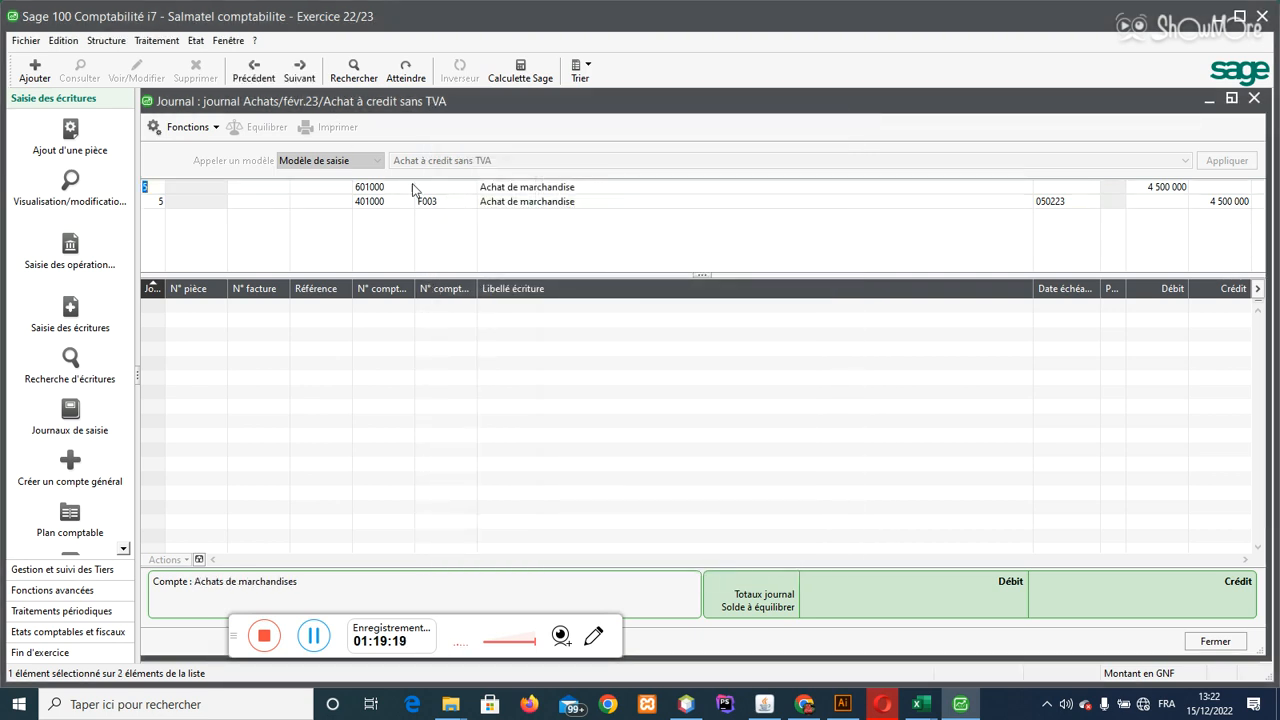
pyautogui.press('Return')
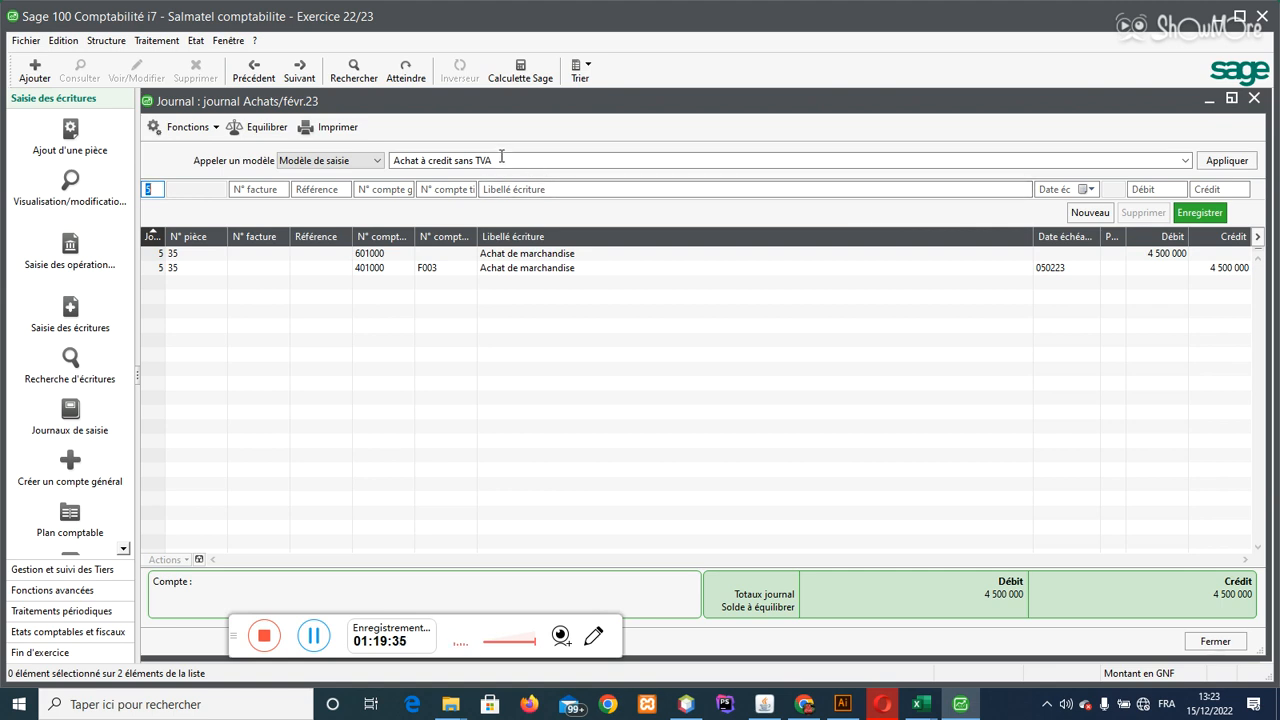
# Step: Apply the "Achat à credit sans TVA" model again and enter day 6, invoice number FA01 and reference CFA
pyautogui.click(1186, 161)
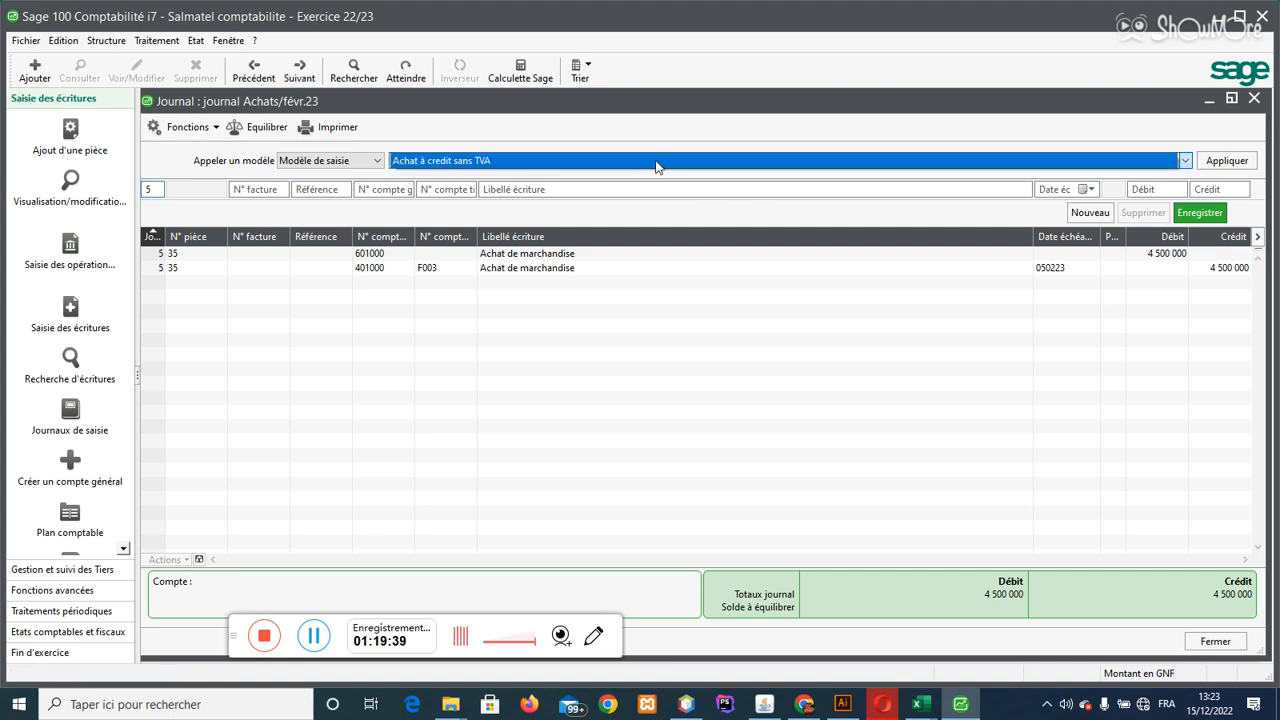
pyautogui.click(1203, 166)
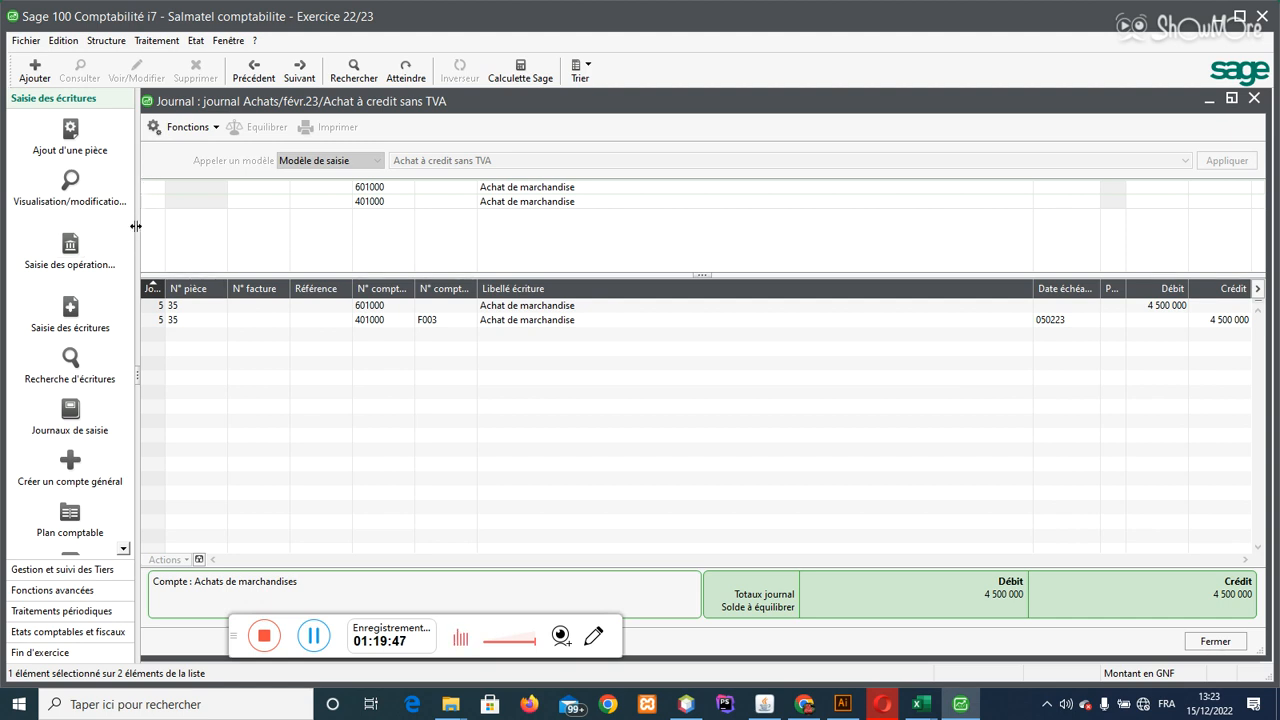
pyautogui.write('6')
pyautogui.press('Tab')
pyautogui.write('F')
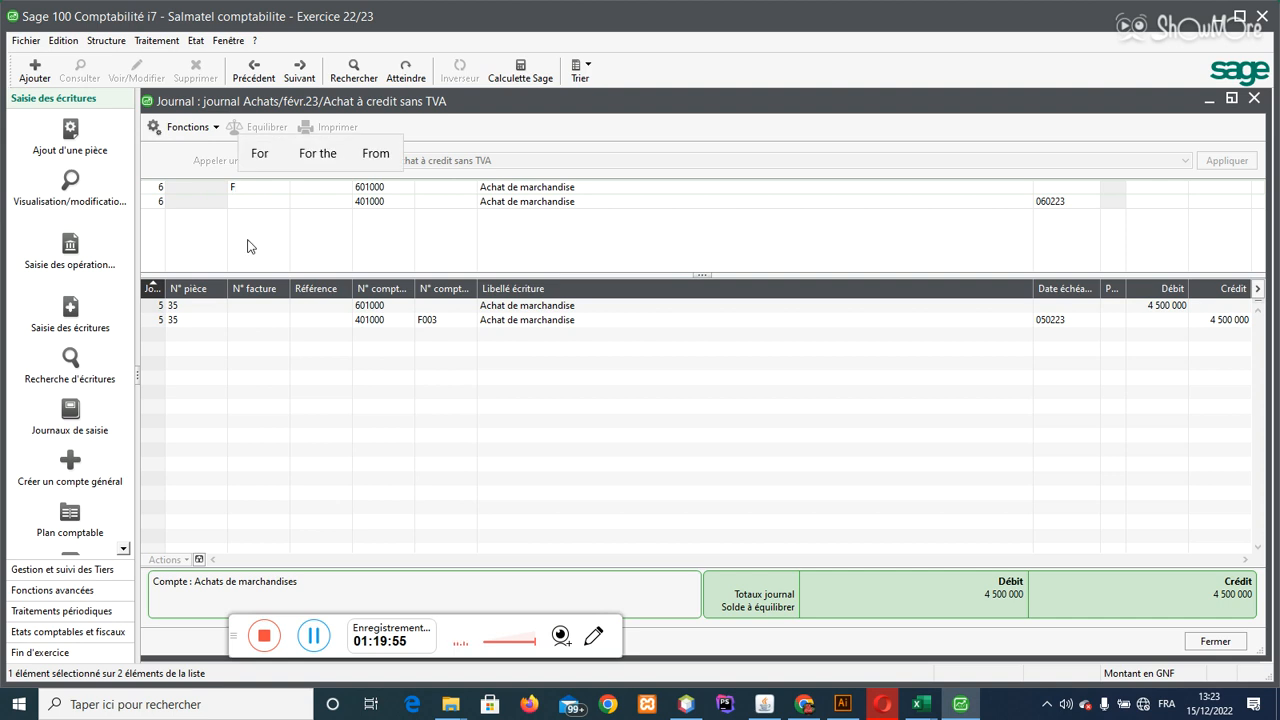
pyautogui.write('A01')
pyautogui.press('Tab')
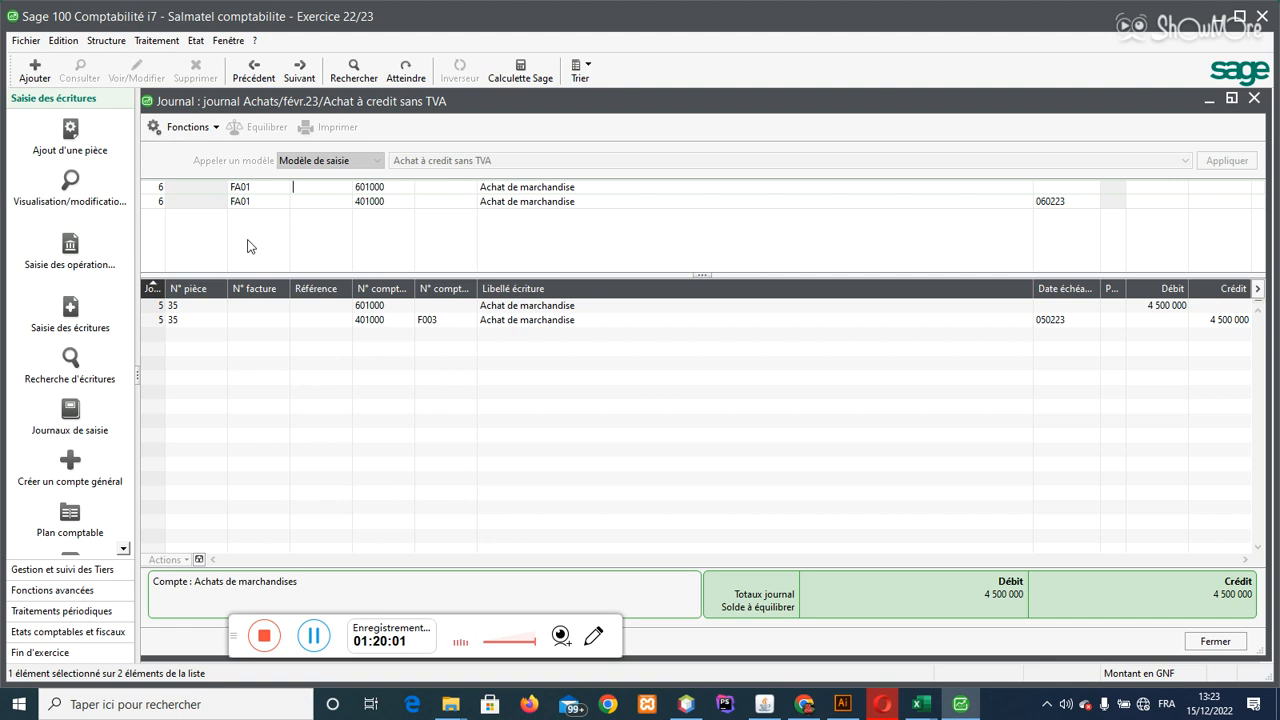
pyautogui.write('CFA')
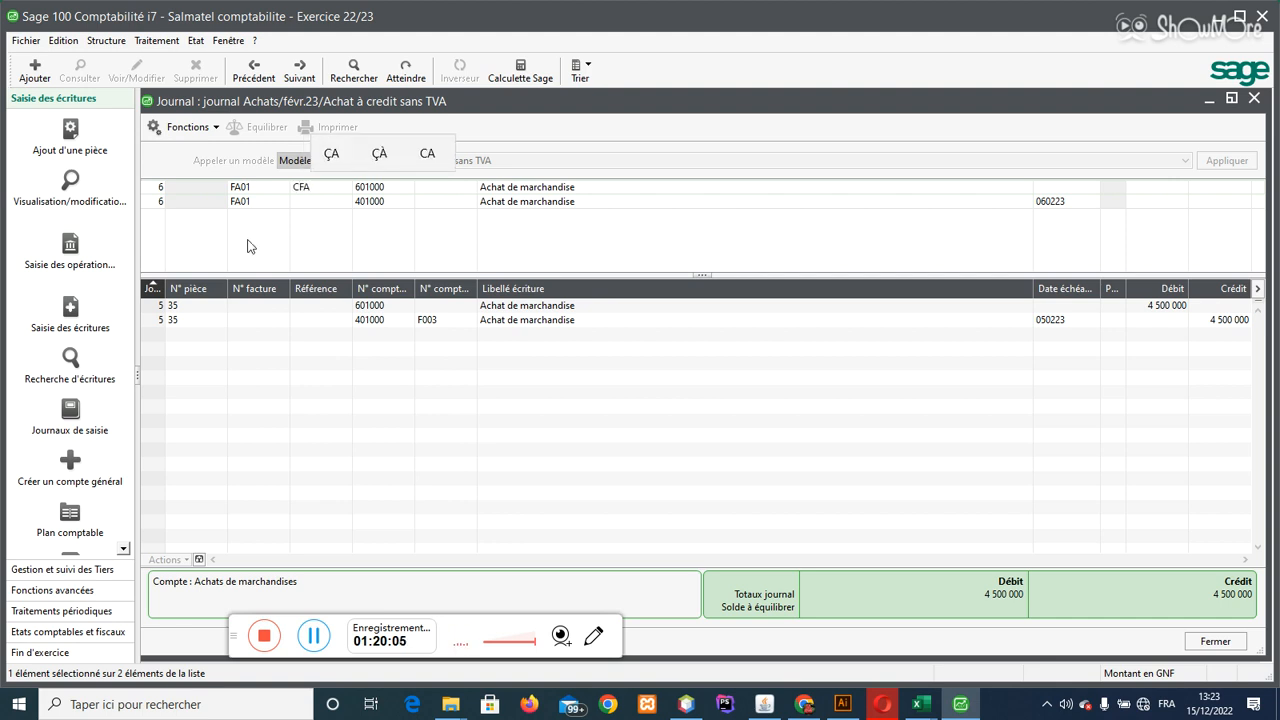
pyautogui.press('Return')
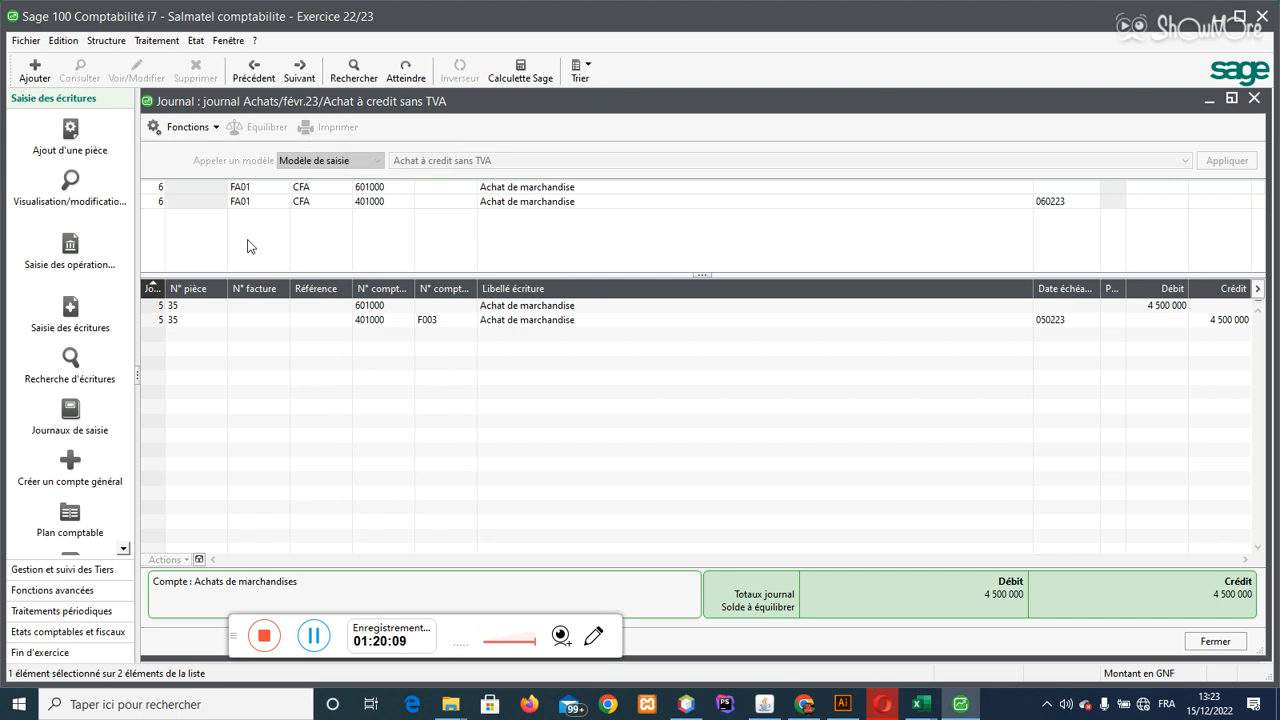
# Step: Enter a debit of 1800000 on the purchases line, assign the second listed supplier to the supplier line, and save the entry
pyautogui.write('1 8')
pyautogui.write('00000')
pyautogui.press('Return')
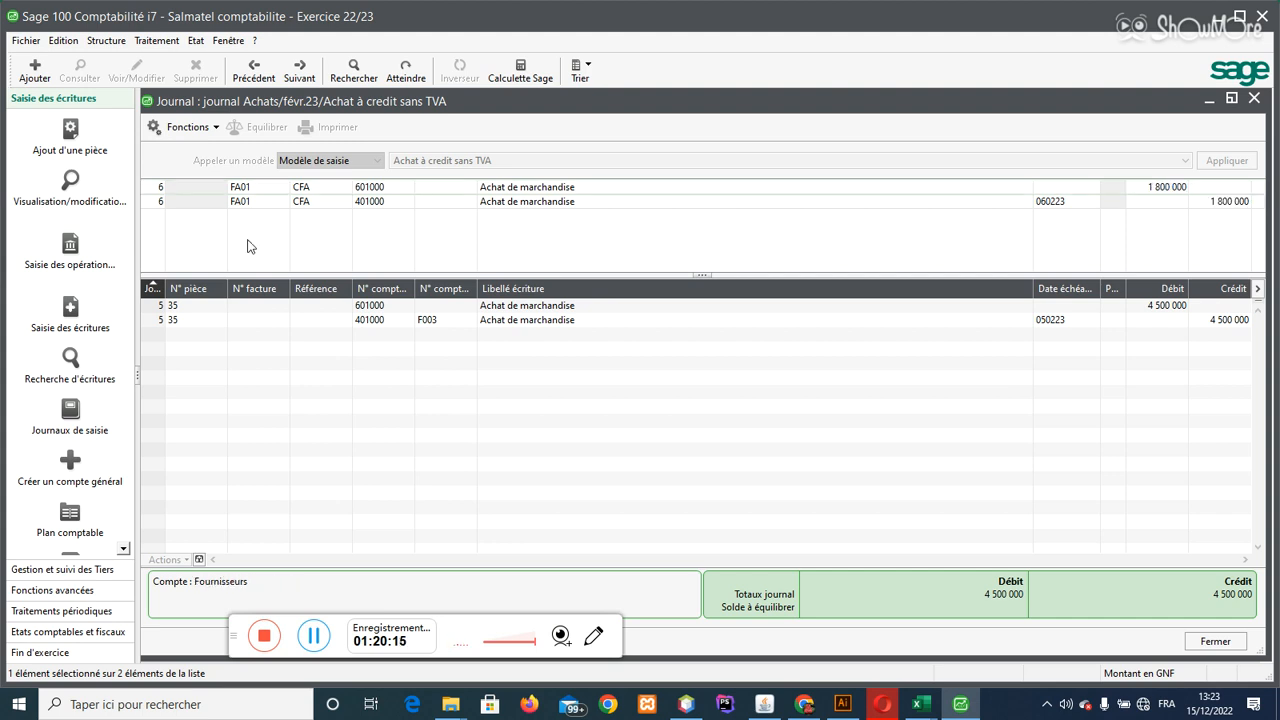
pyautogui.write('F')
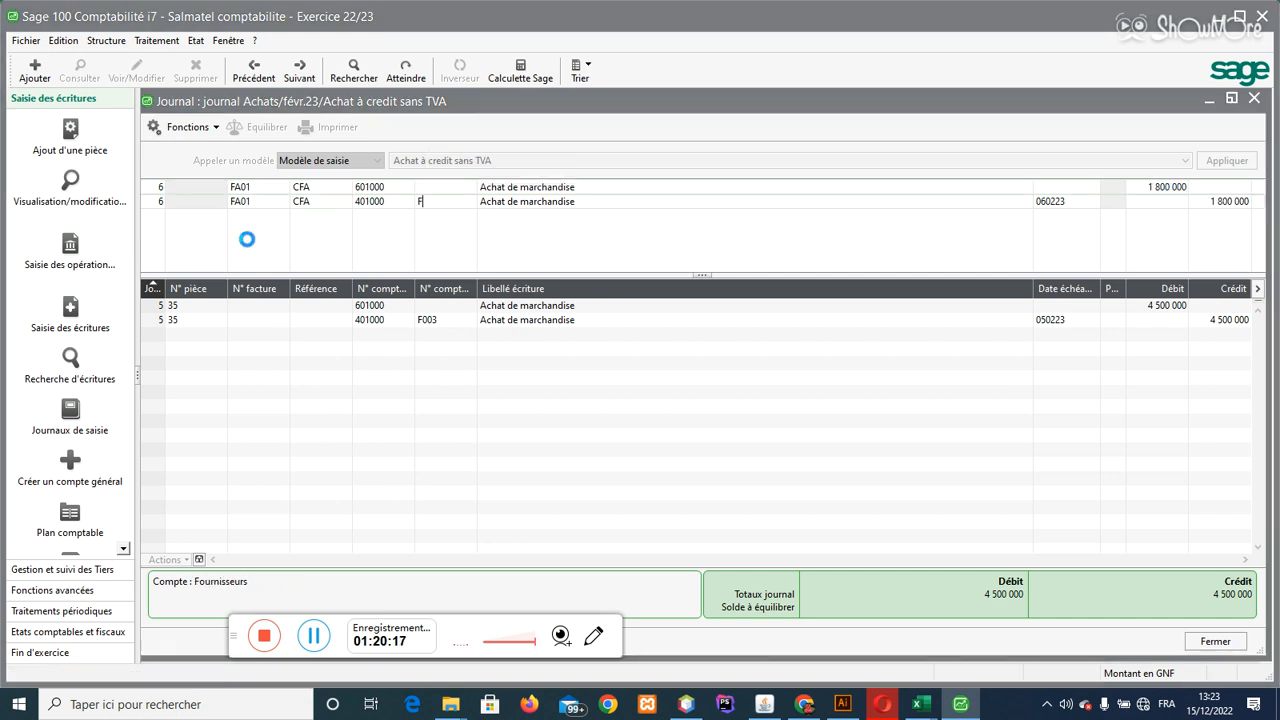
pyautogui.doubleClick(590, 237)
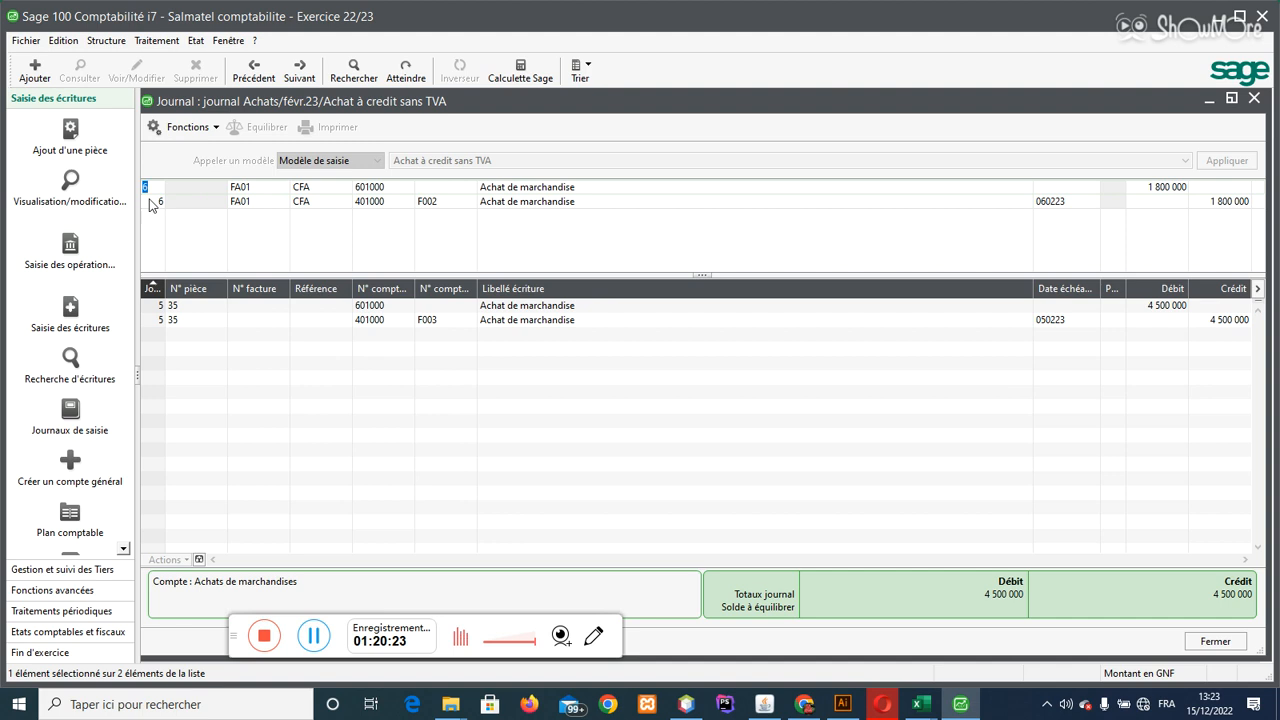
pyautogui.press('Return')
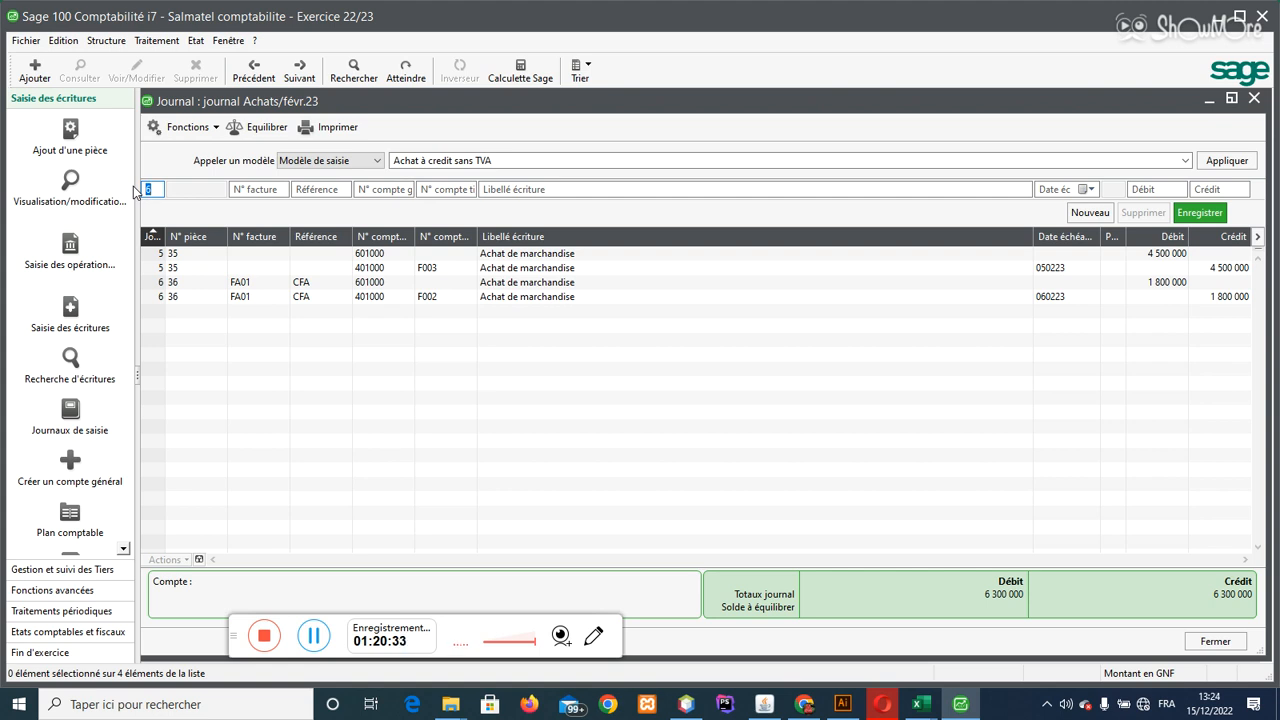
# Step: Open the list of entry models in a maximized window
pyautogui.click(106, 41)
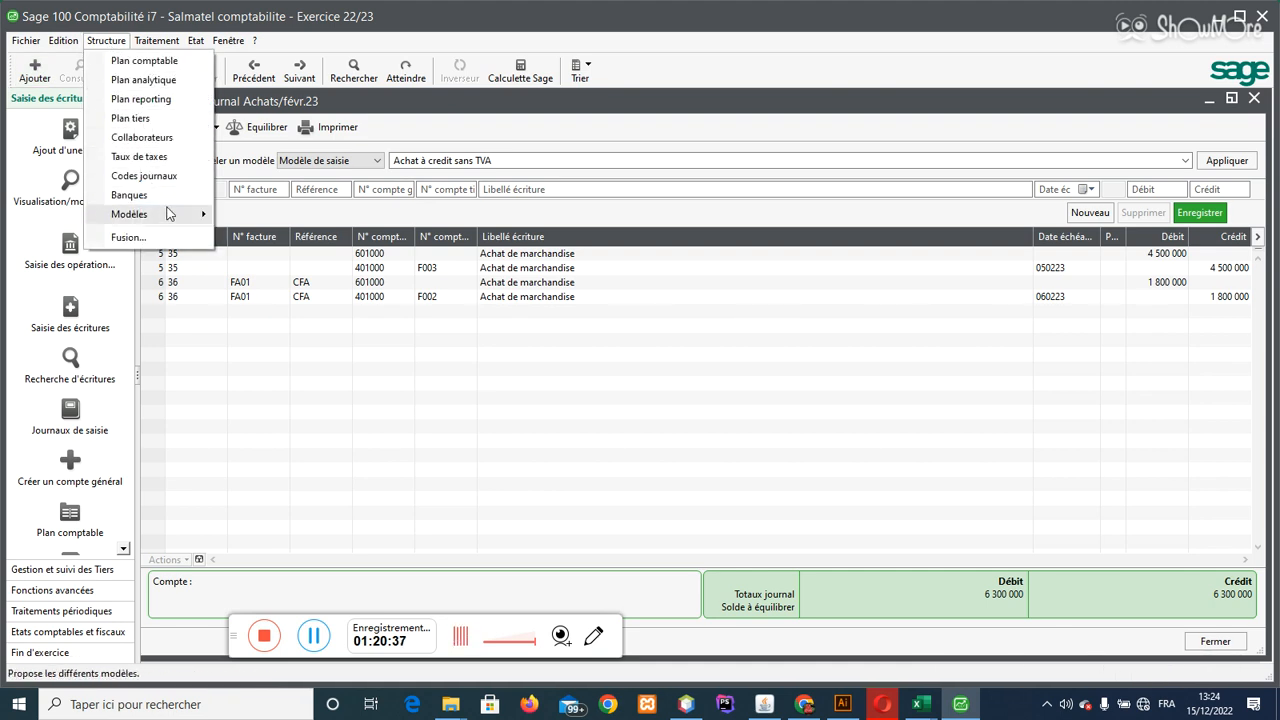
pyautogui.moveTo(200, 214)
pyautogui.click(250, 214)
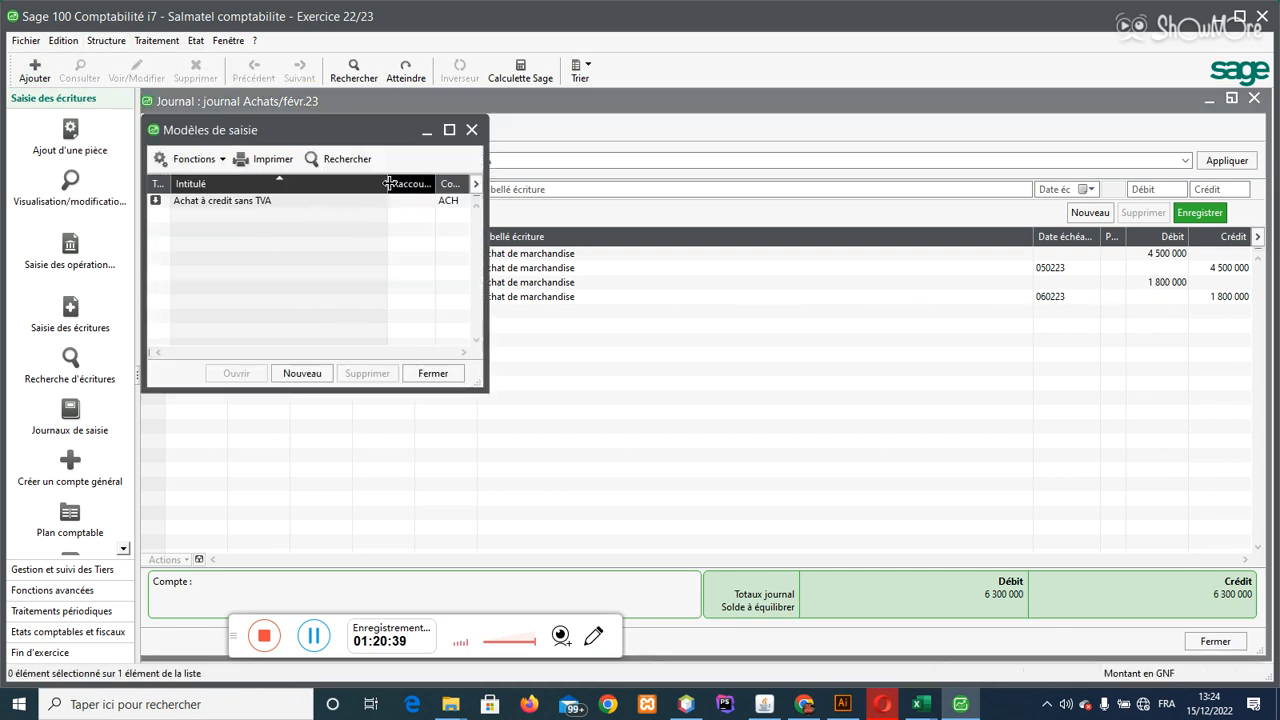
pyautogui.click(449, 130)
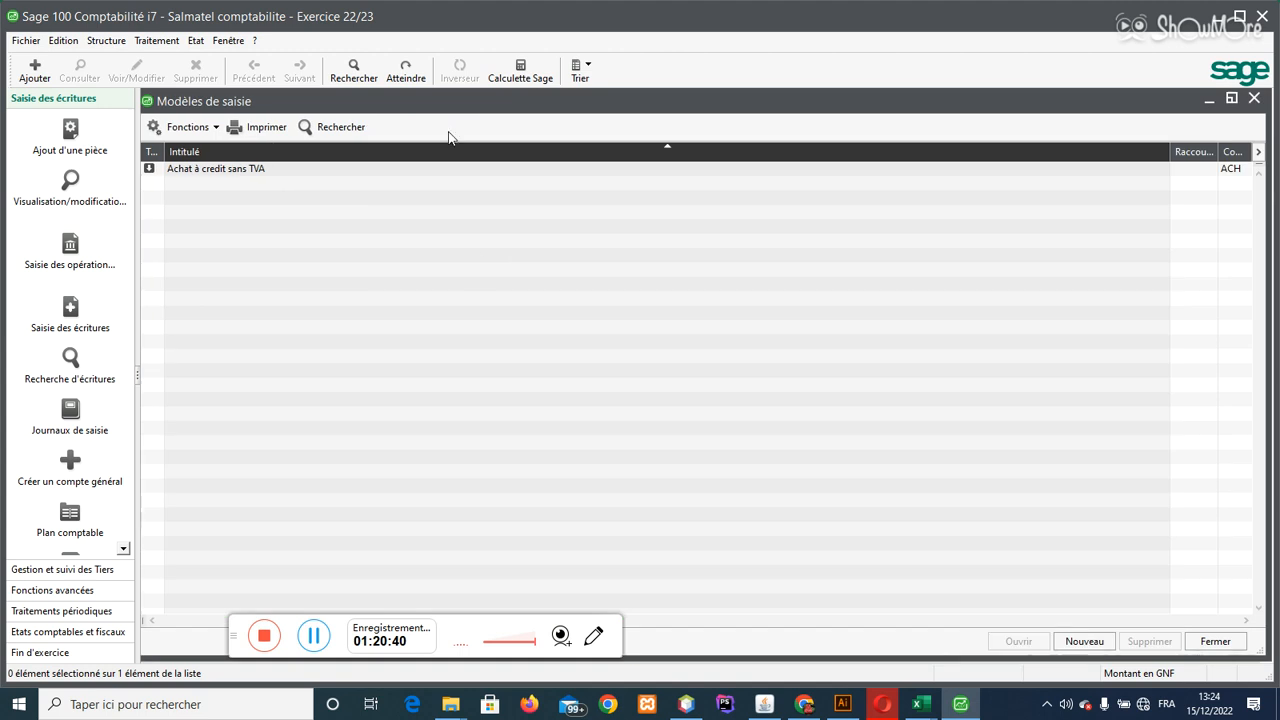
# Step: Create a new entry model titled "Vente à credit sans TVA"
pyautogui.click(1084, 642)
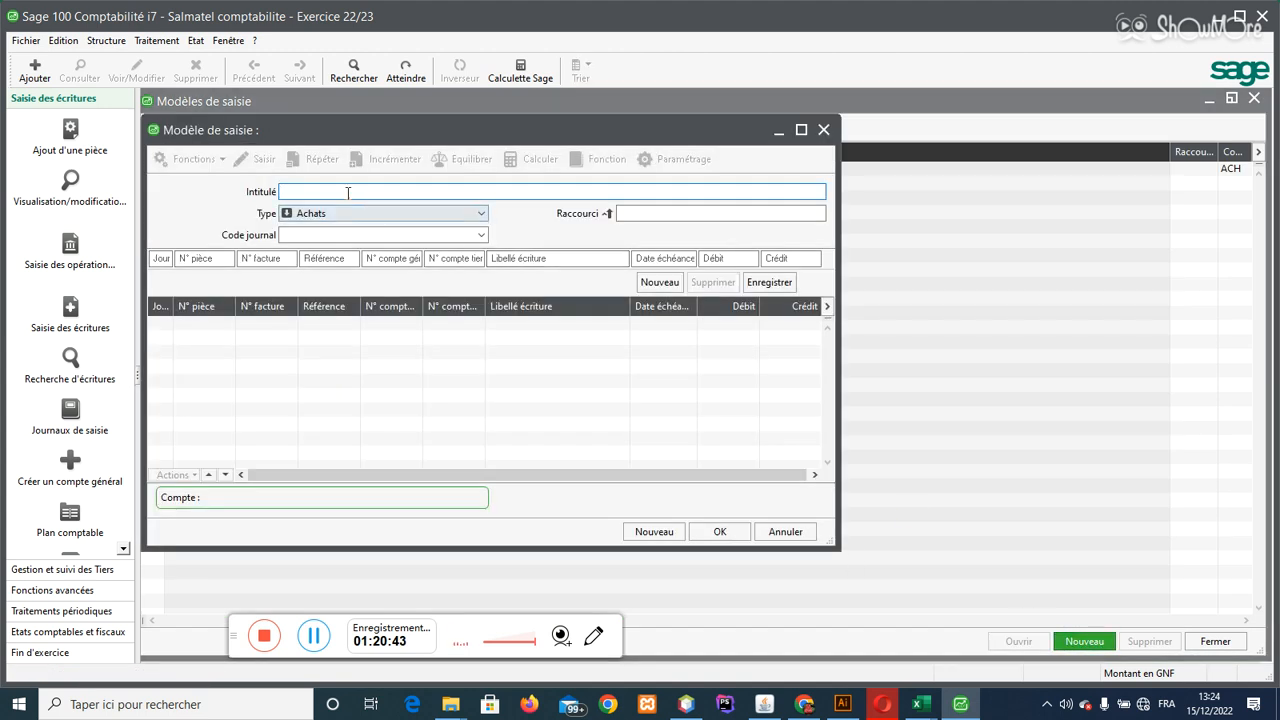
pyautogui.write('Vente ')
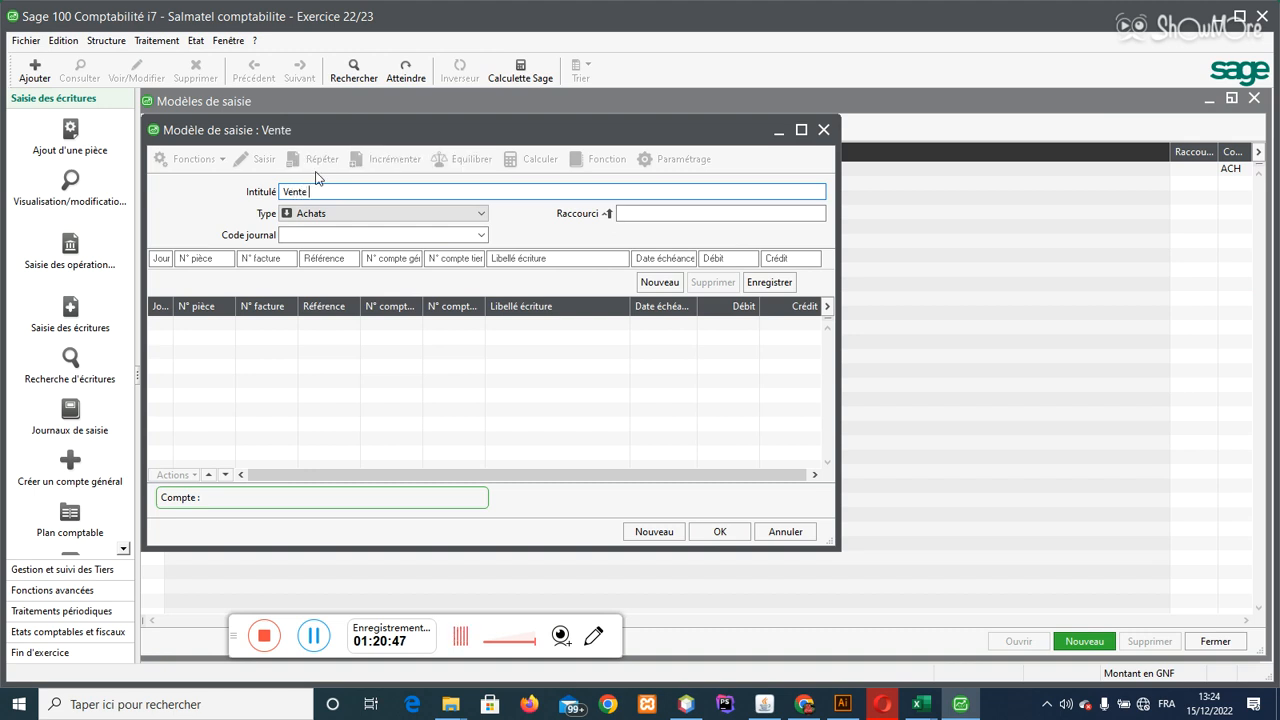
pyautogui.write('à credit sans l')
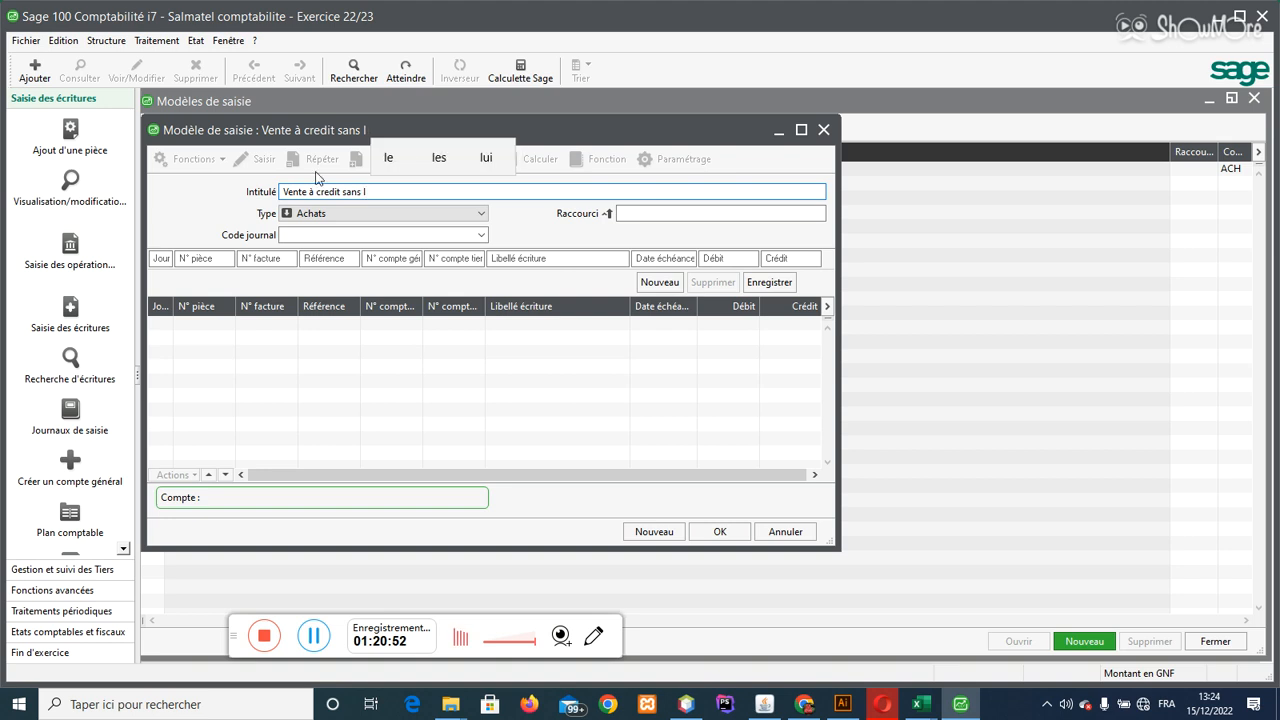
pyautogui.press('BackSpace')
pyautogui.write('TVA')
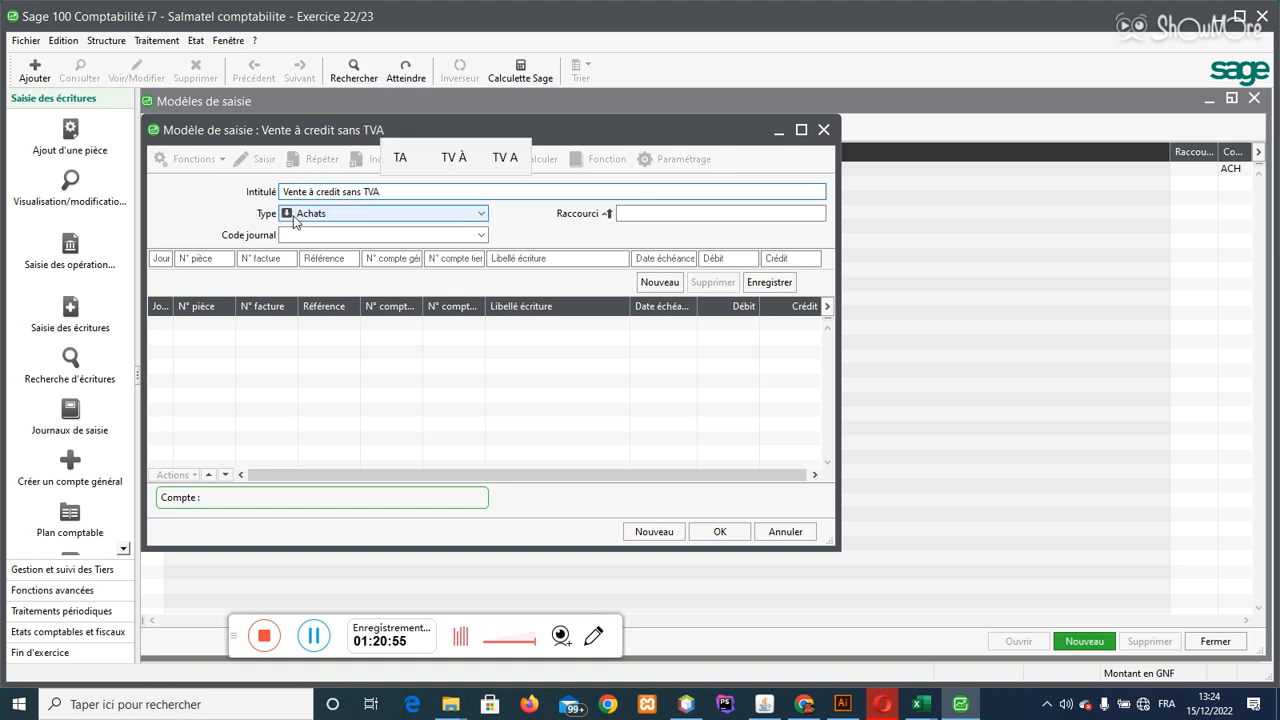
# Step: Set the new model's type to Ventes and its journal code to VTE, and maximize its window
pyautogui.click(294, 216)
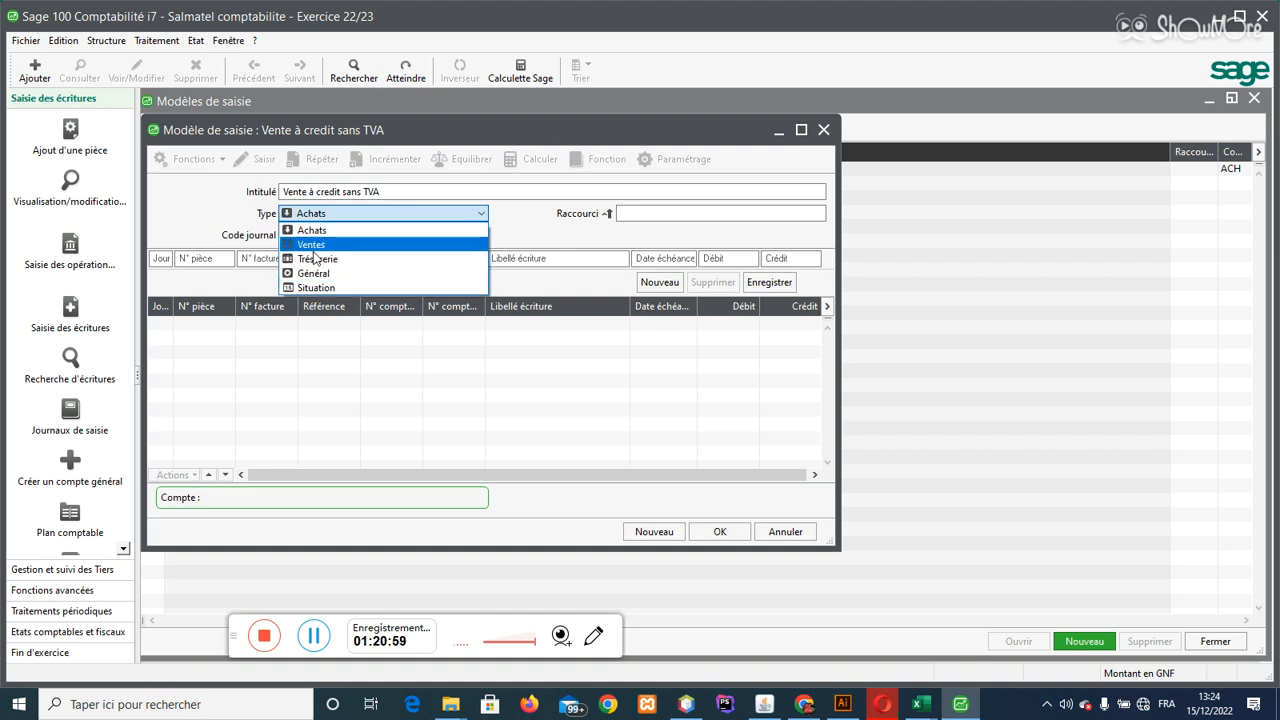
pyautogui.click(316, 244)
pyautogui.click(320, 238)
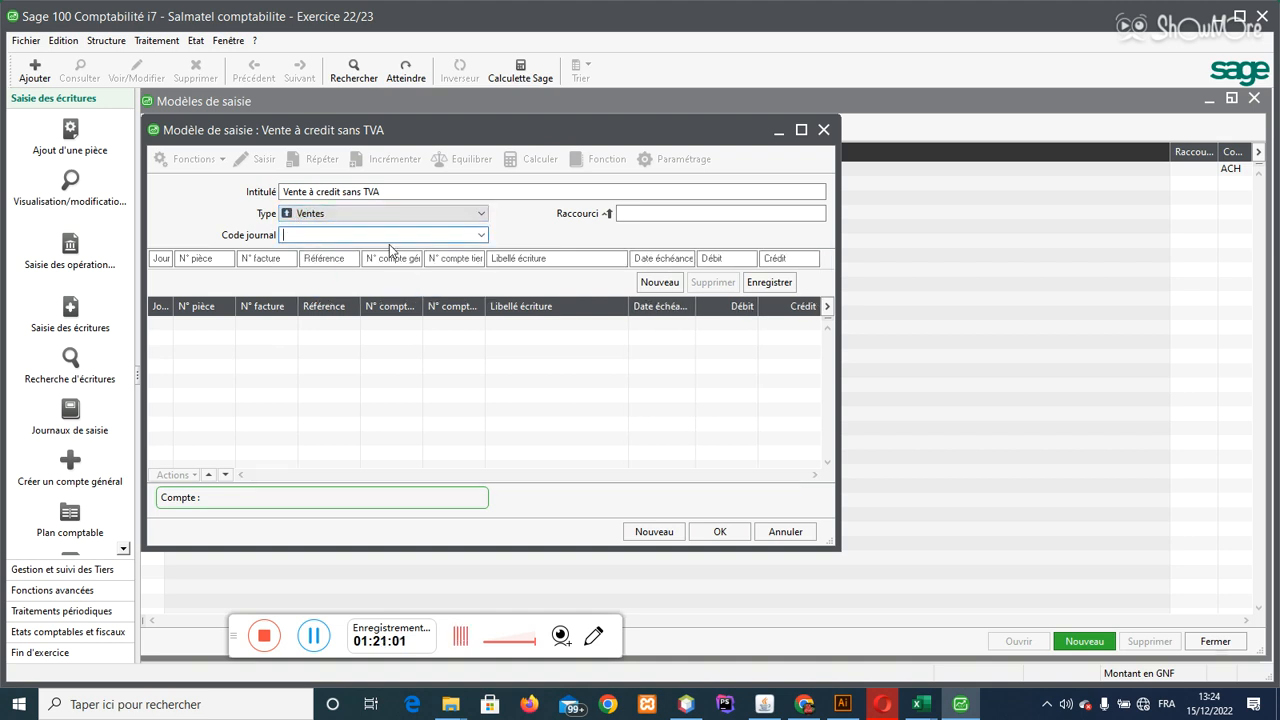
pyautogui.click(482, 236)
pyautogui.click(320, 240)
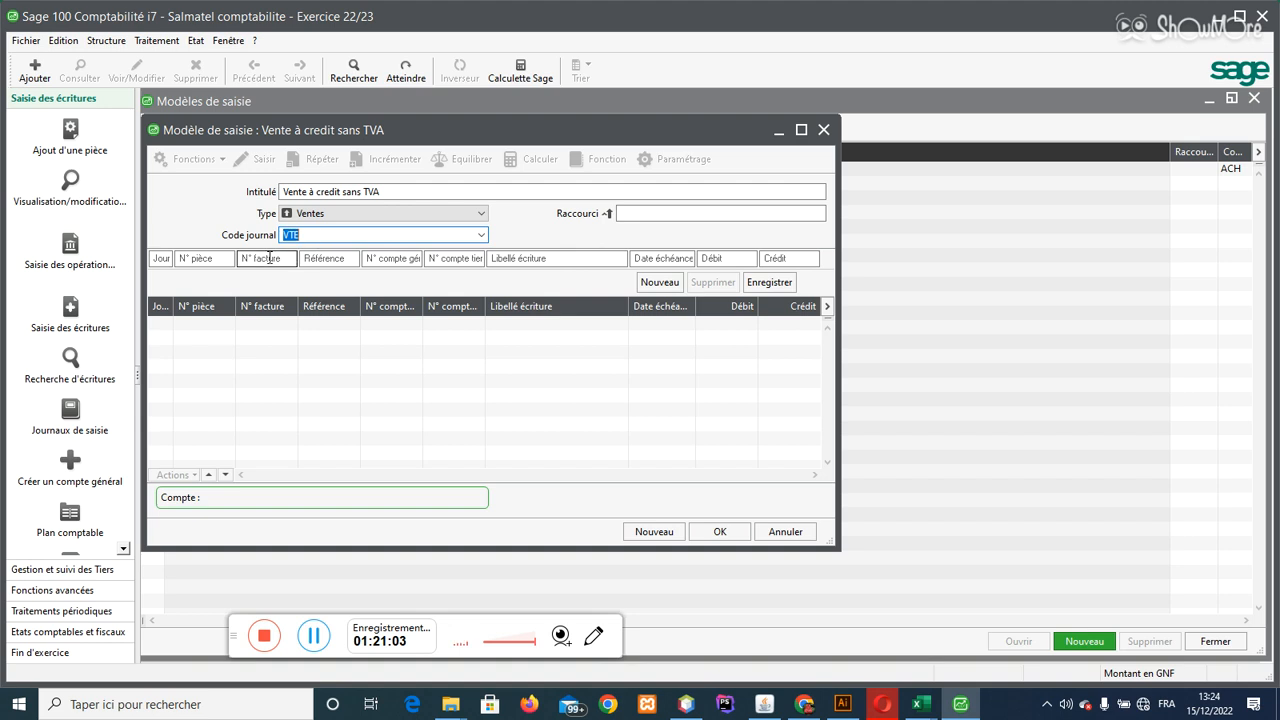
pyautogui.click(801, 129)
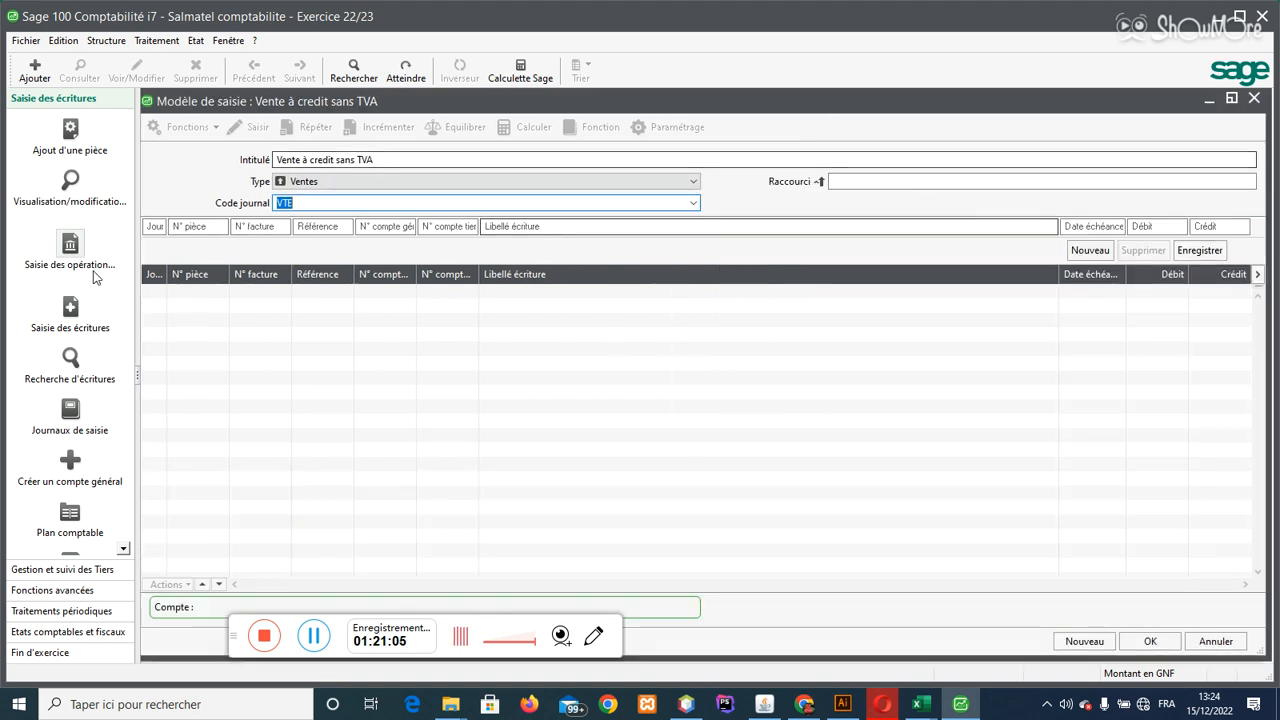
# Step: Set the first model line's day, document number and invoice number to manual entry (Saisir), and enter the reference CFV
pyautogui.click(153, 227)
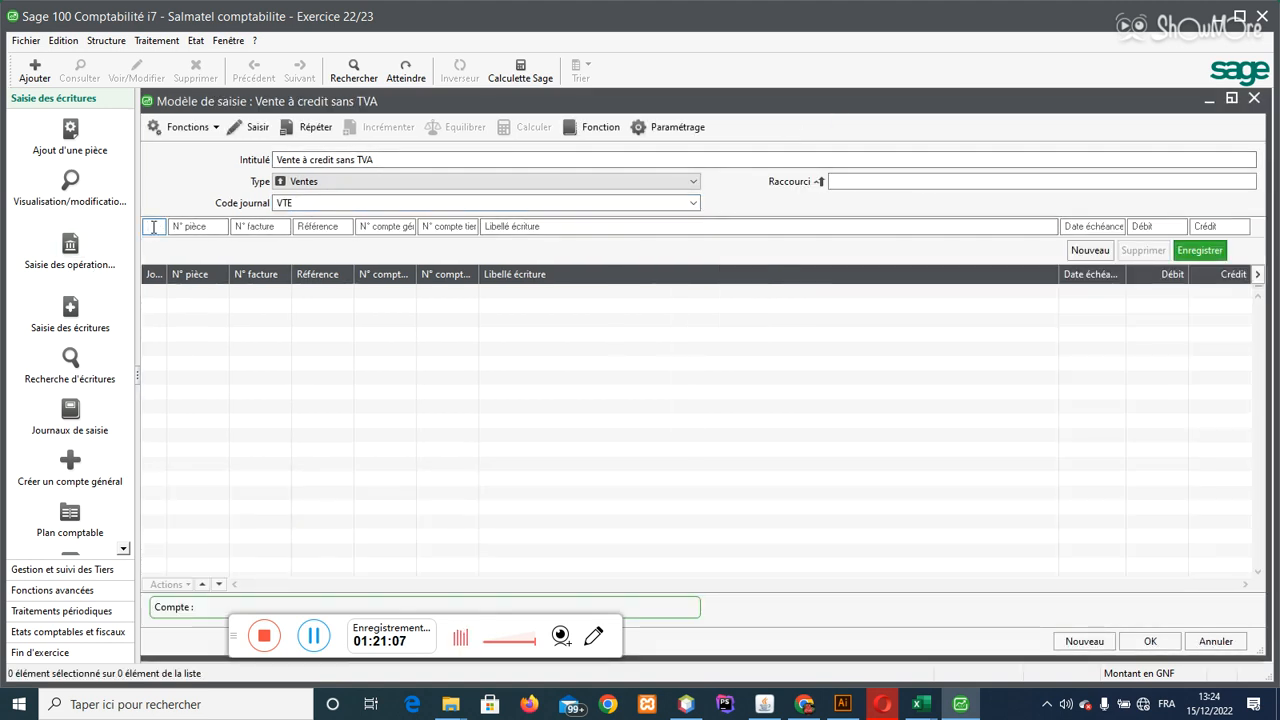
pyautogui.press('Tab')
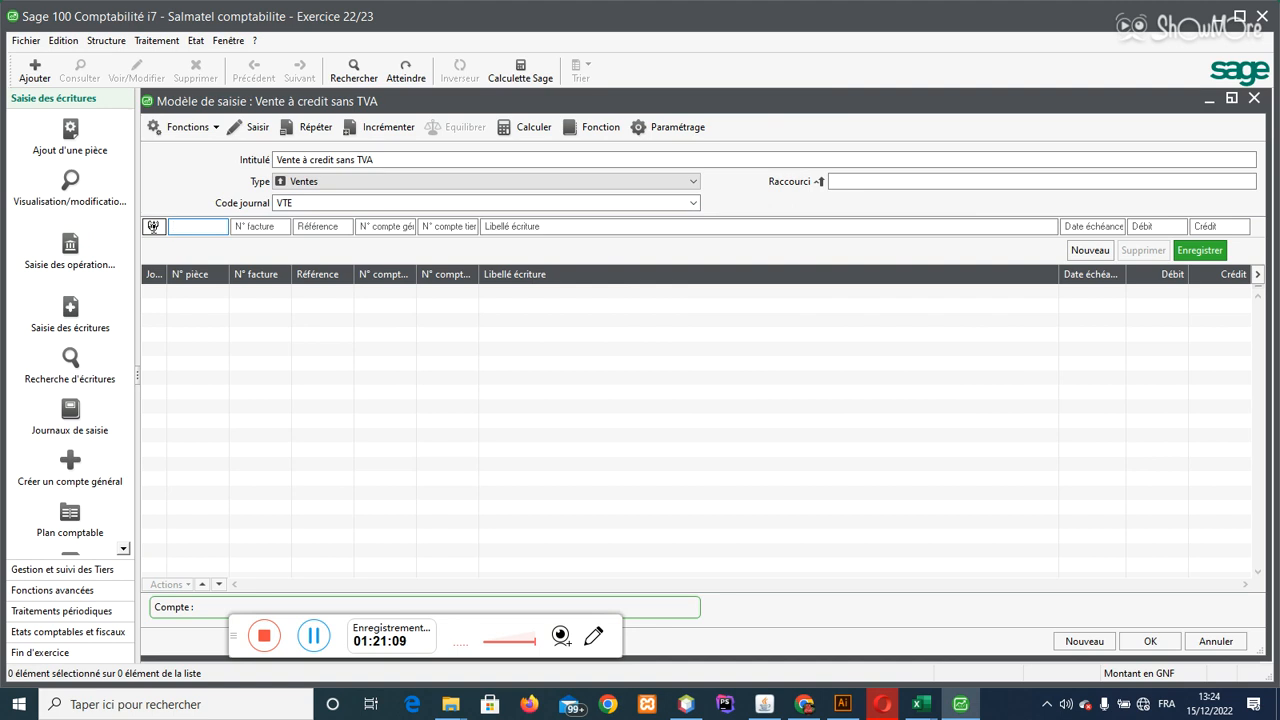
pyautogui.press('Tab')
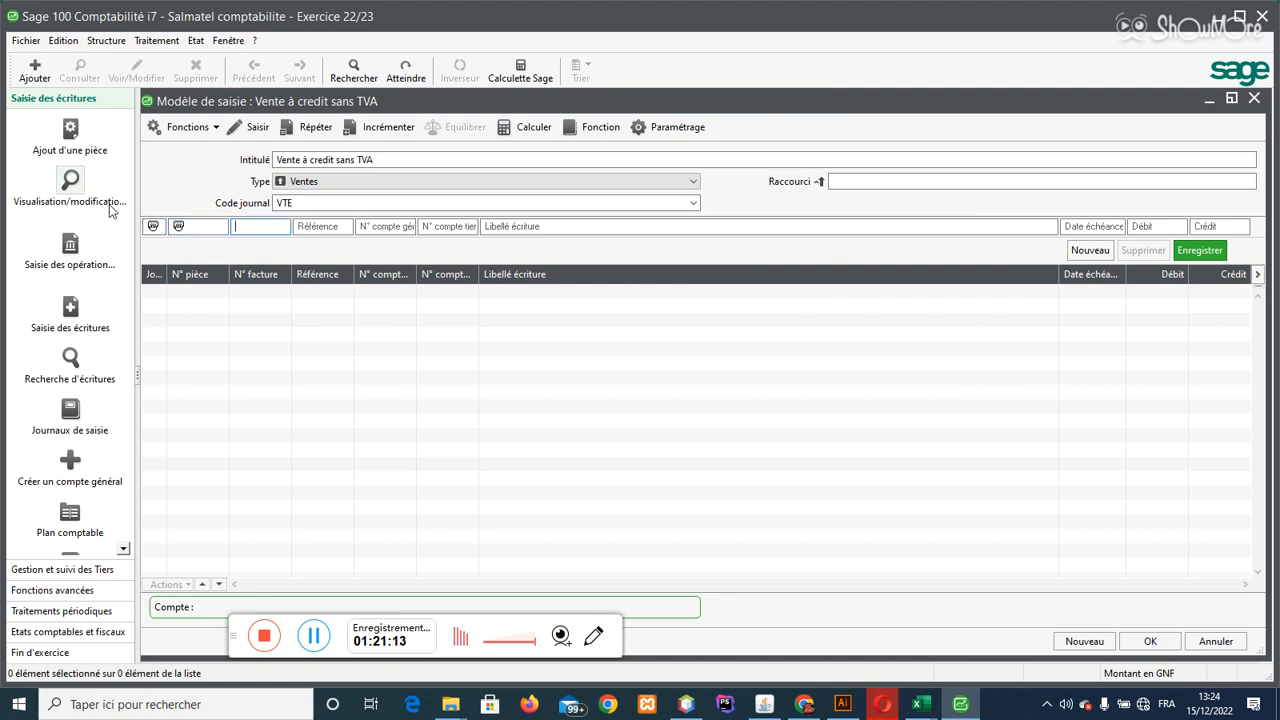
pyautogui.press('Tab')
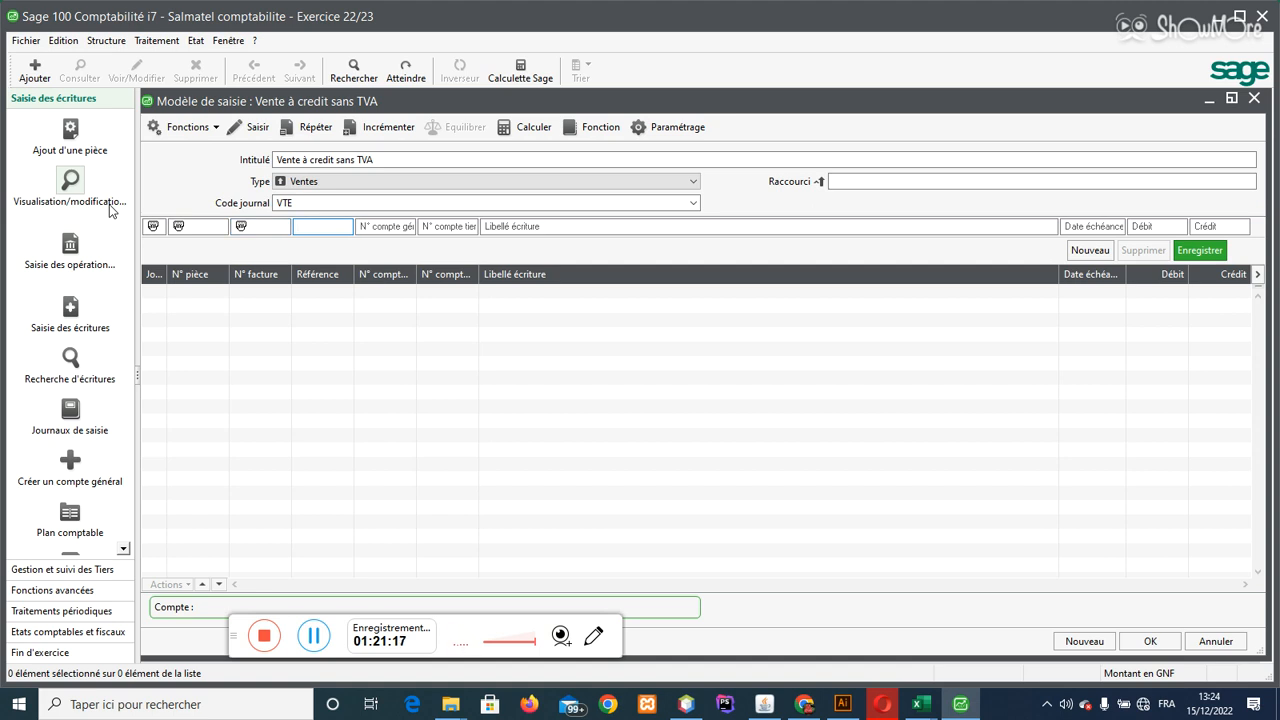
pyautogui.write('C')
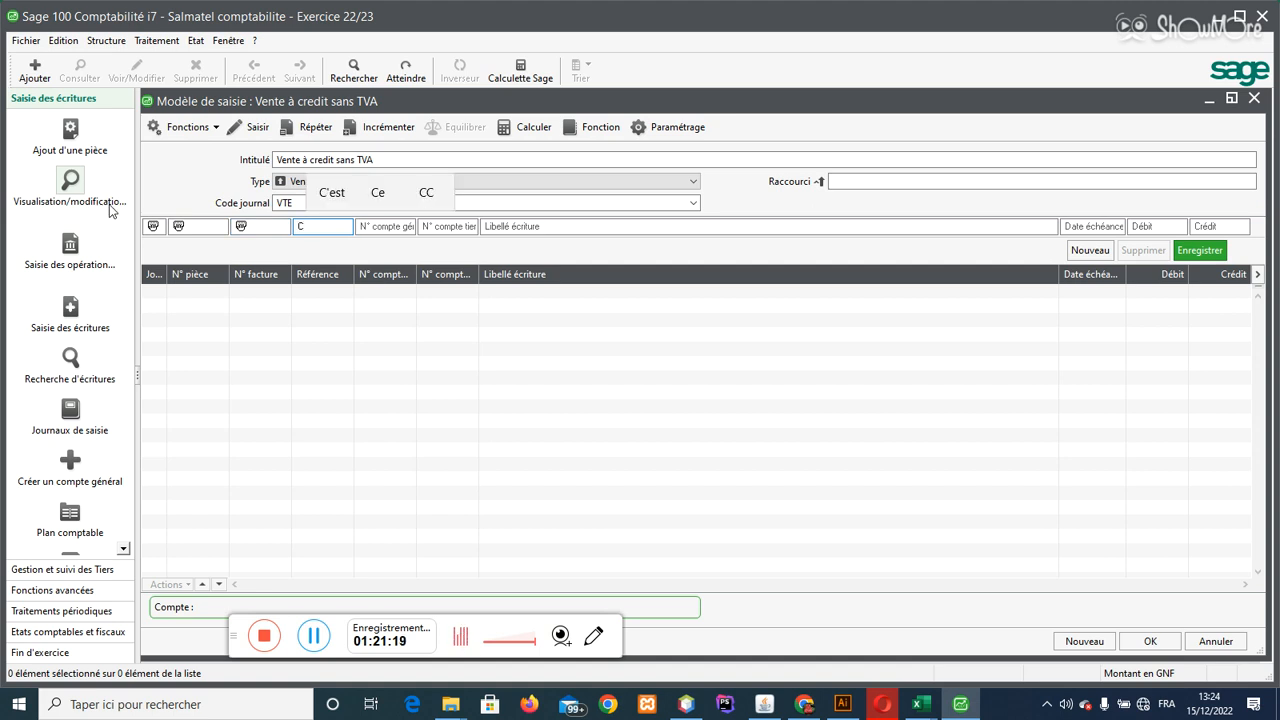
pyautogui.write('FV')
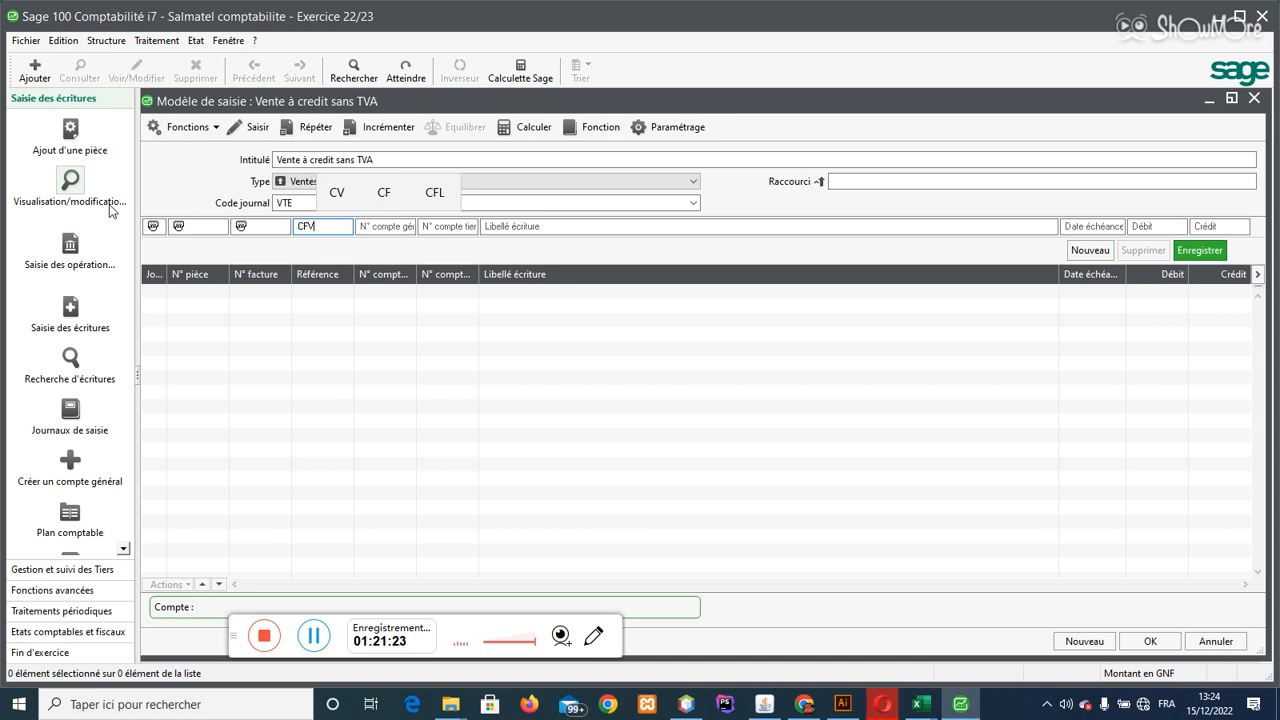
pyautogui.press('Tab')
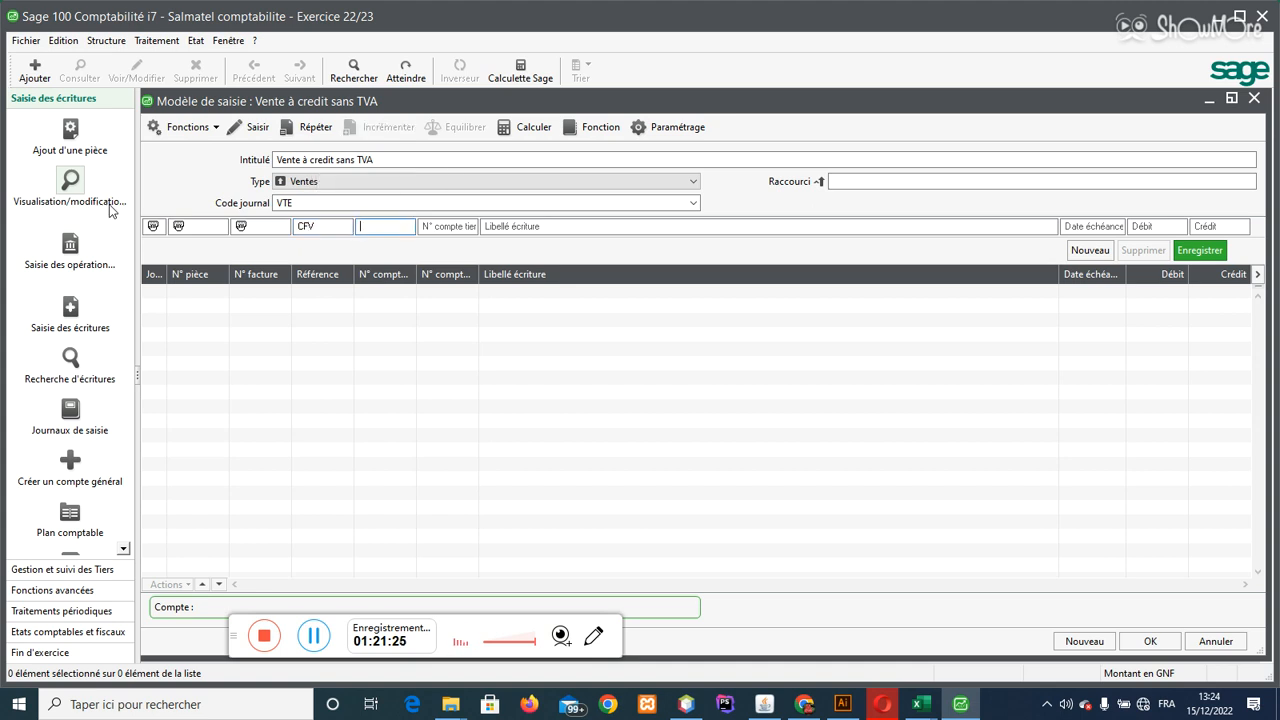
# Step: Assign general account 701000 to the line, with manual third-party entry, and label it "Vente de marchandises à credit"
pyautogui.write('701')
pyautogui.press('Tab')
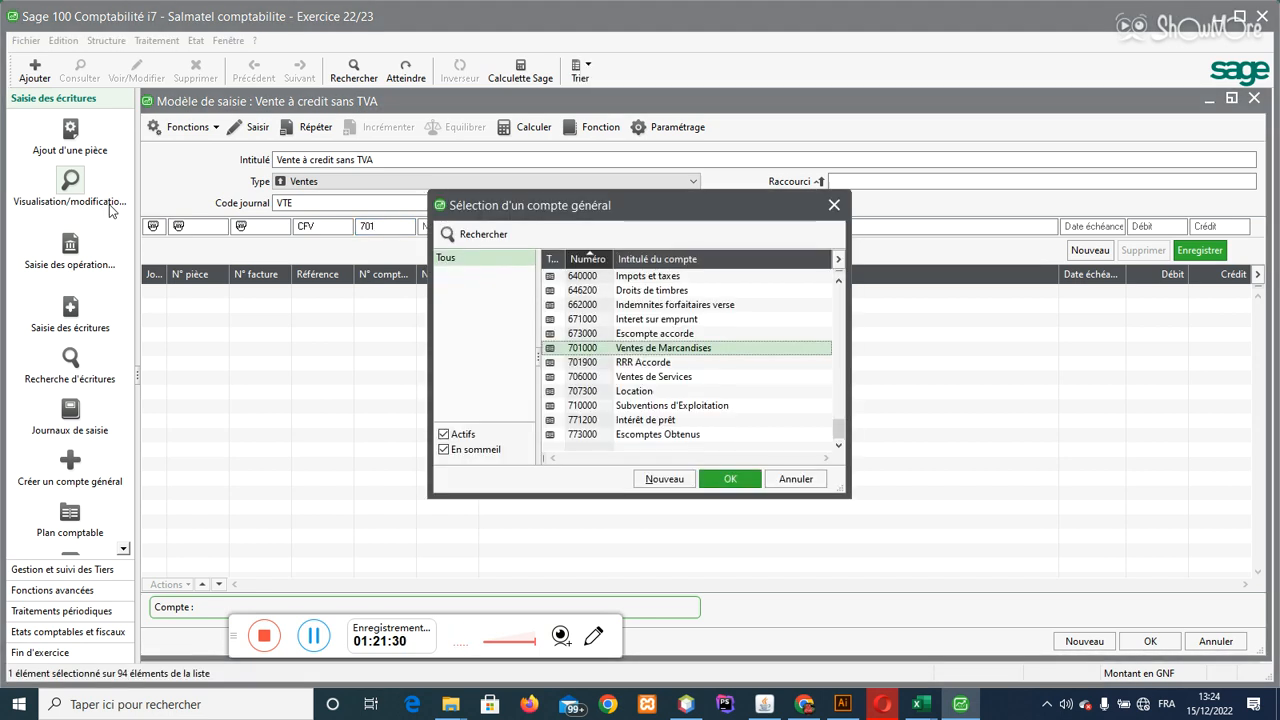
pyautogui.doubleClick(610, 348)
pyautogui.press('Tab')
pyautogui.write('Vente de mar')
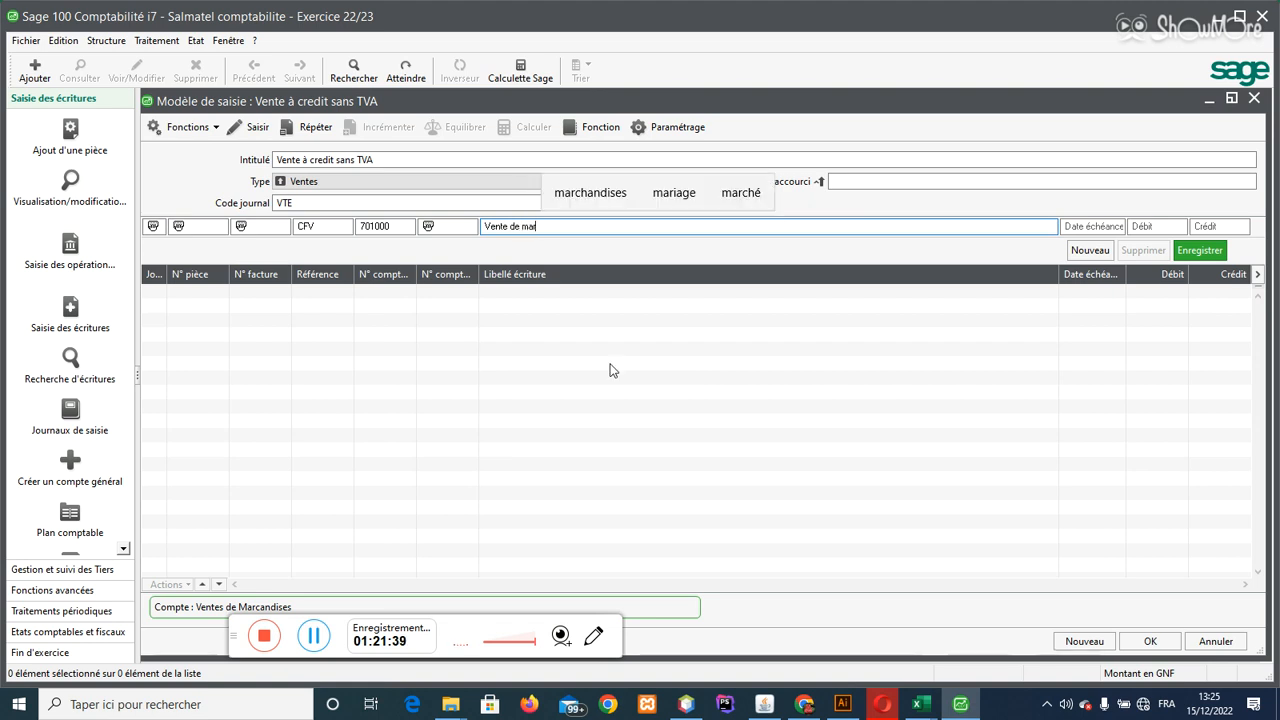
pyautogui.click(590, 192)
pyautogui.write('à credit')
pyautogui.press('Tab')
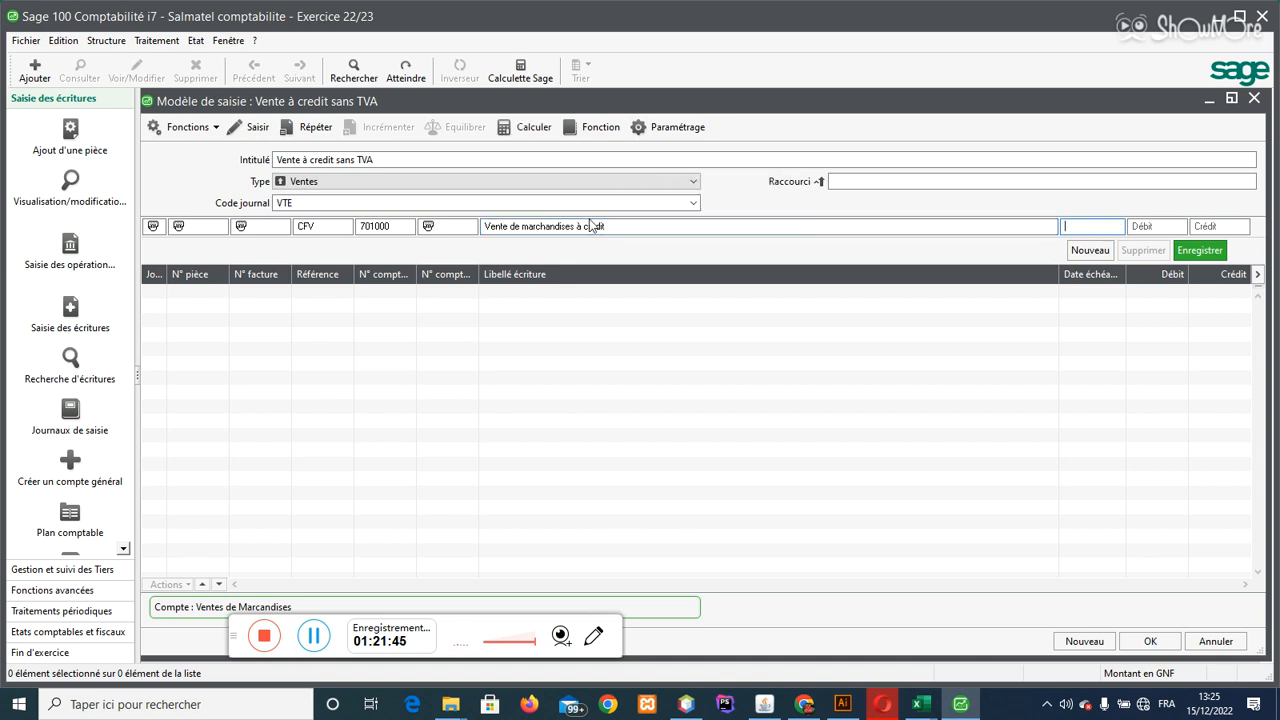
# Step: Set the sales line's due date and credit amount to manual entry, and record the line
pyautogui.press('Tab')
pyautogui.press('Tab')
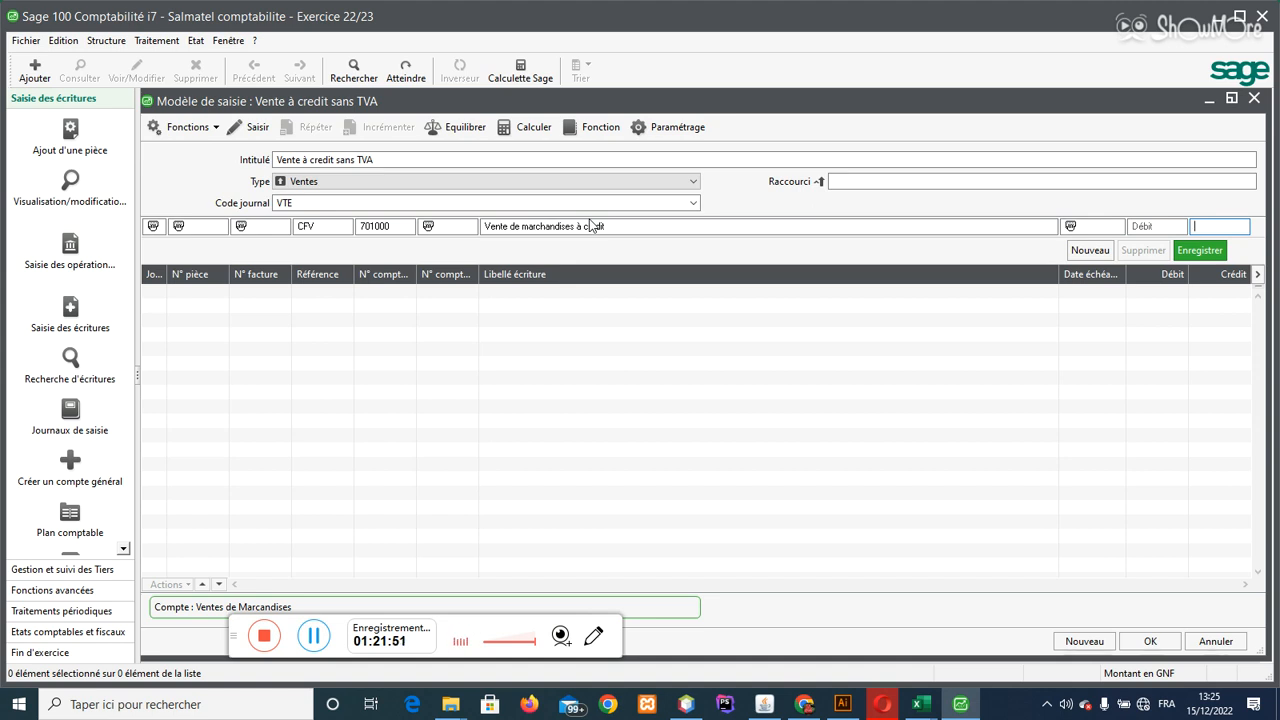
pyautogui.click(243, 135)
pyautogui.press('Return')
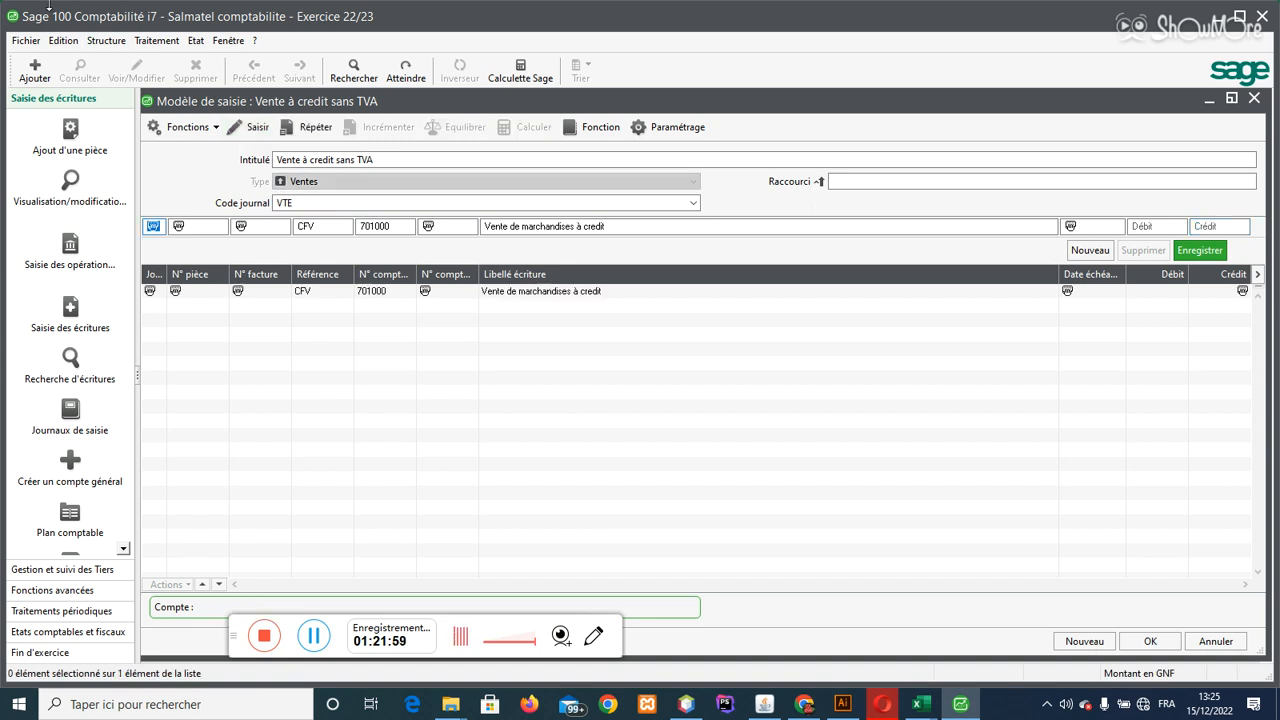
# Step: Make the second model line repeat the day, document number, invoice number and reference (Répéter)
pyautogui.click(320, 135)
pyautogui.click(320, 135)
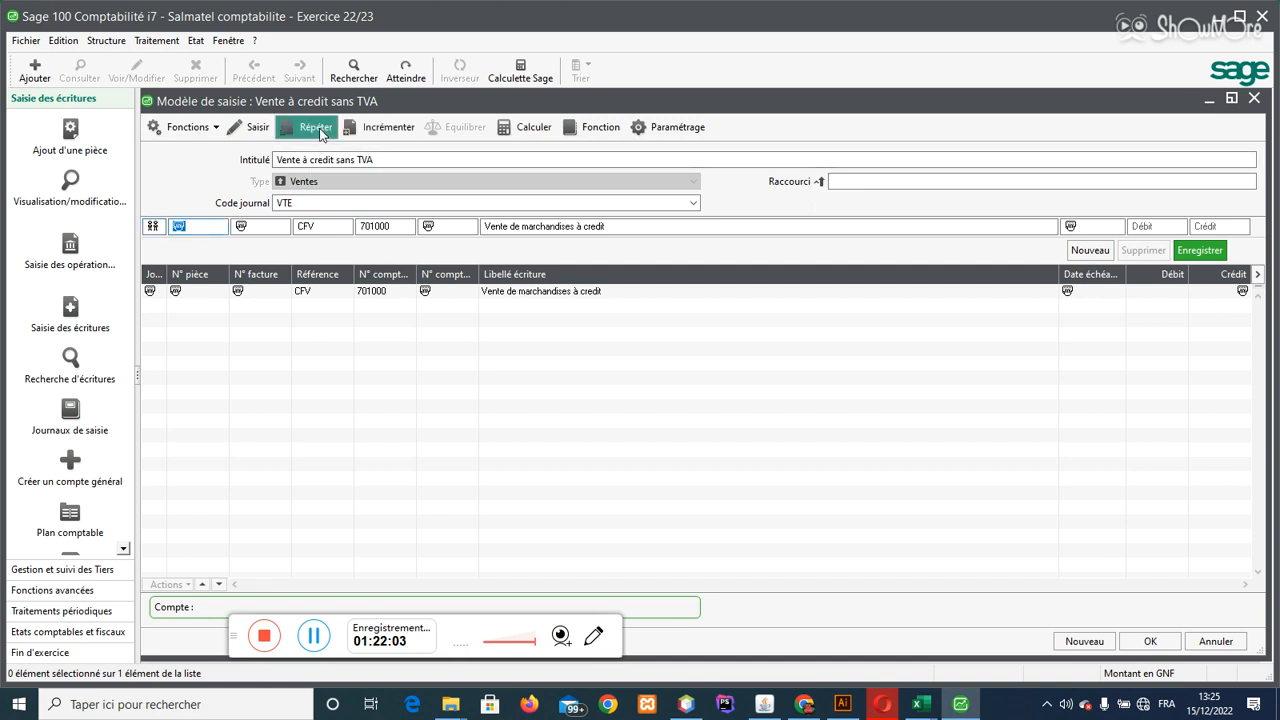
pyautogui.click(320, 135)
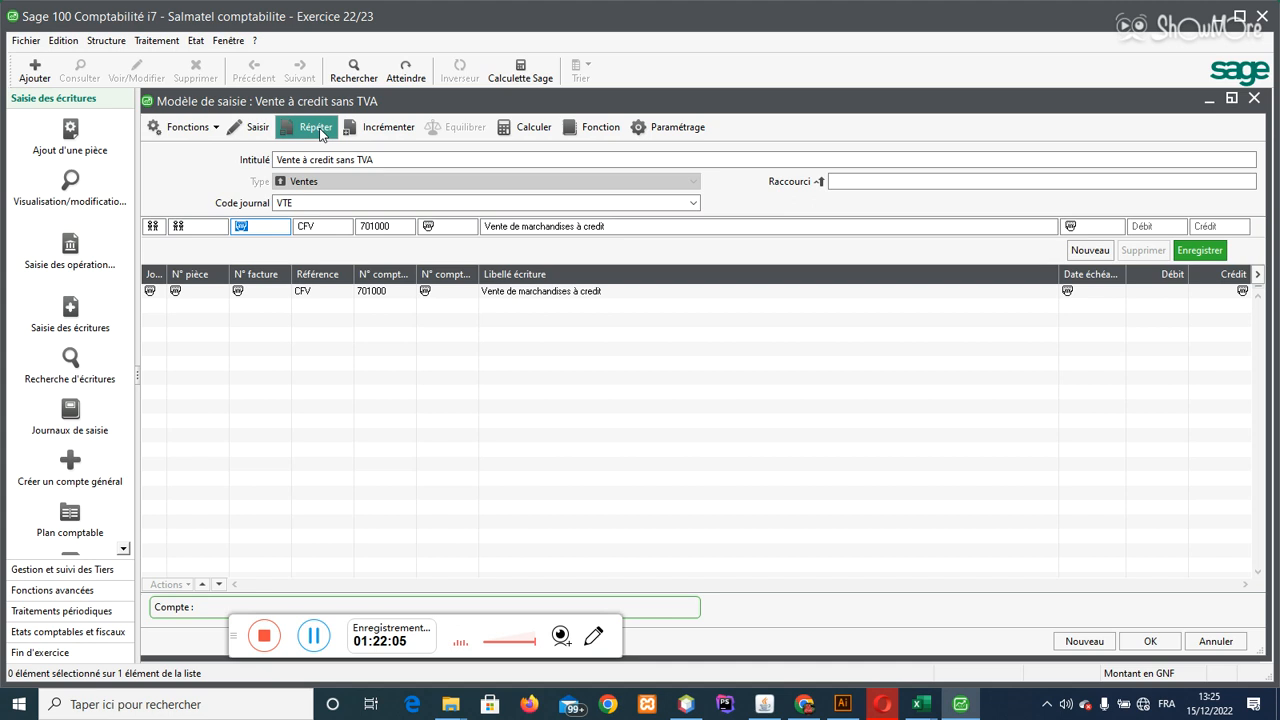
pyautogui.click(320, 135)
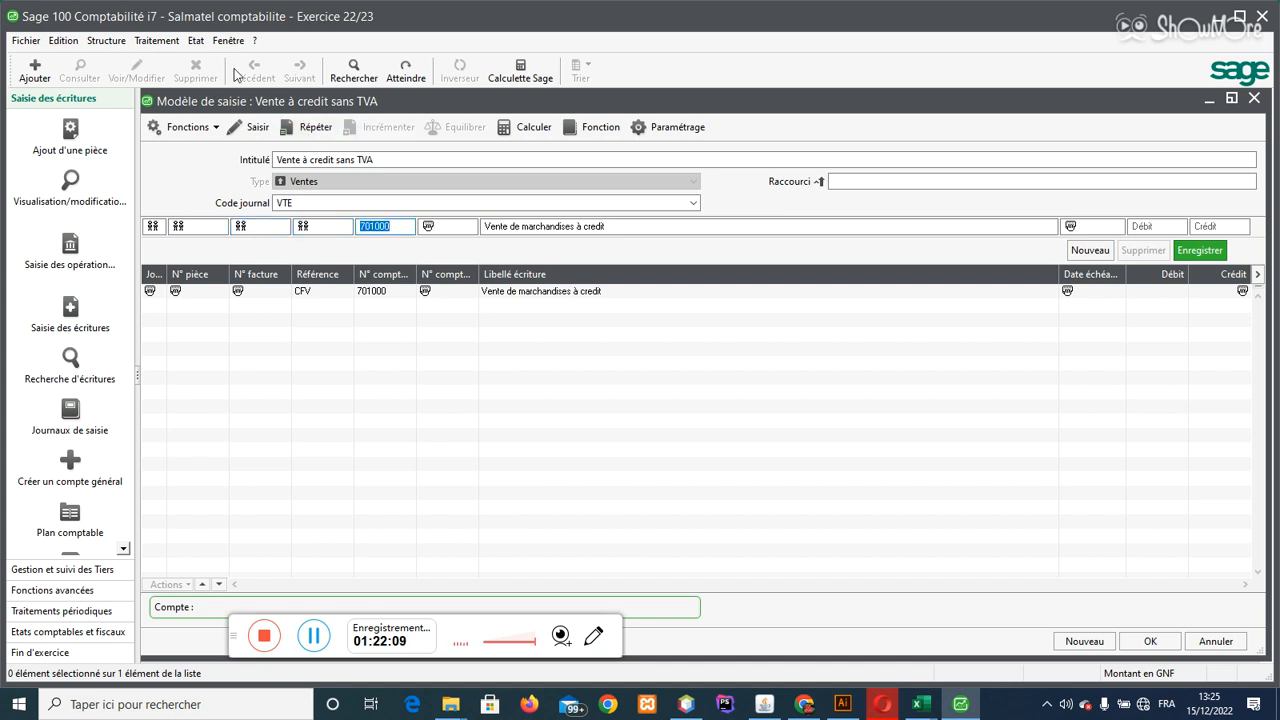
# Step: Assign general account 411000 to the second line and set its due date to automatic calculation (Calculer)
pyautogui.write('411')
pyautogui.press('Tab')
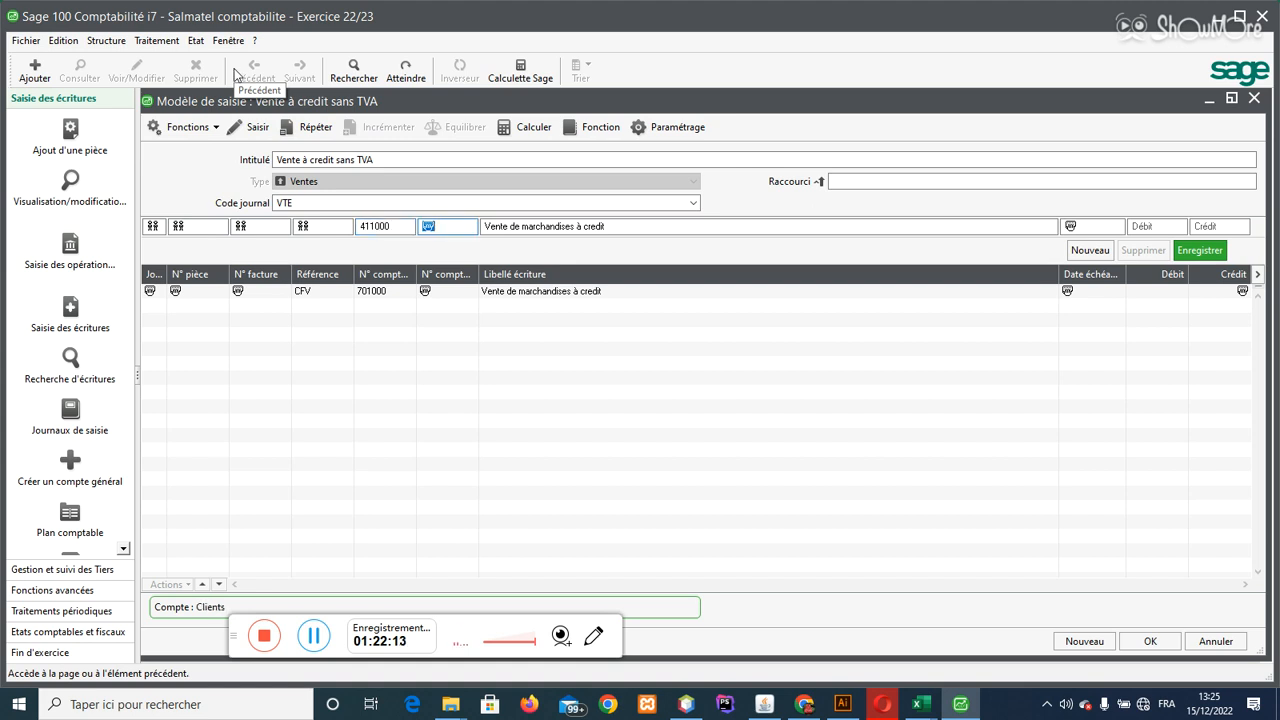
pyautogui.press('Tab')
pyautogui.press('Tab')
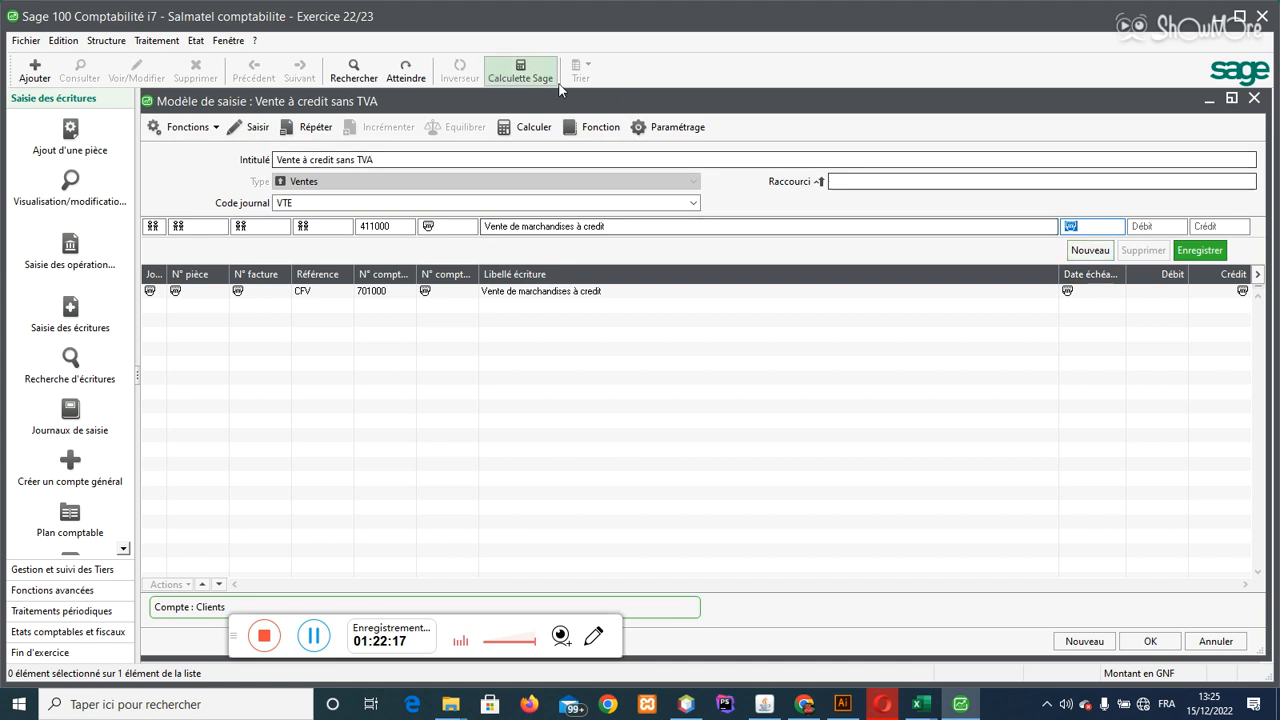
pyautogui.click(537, 125)
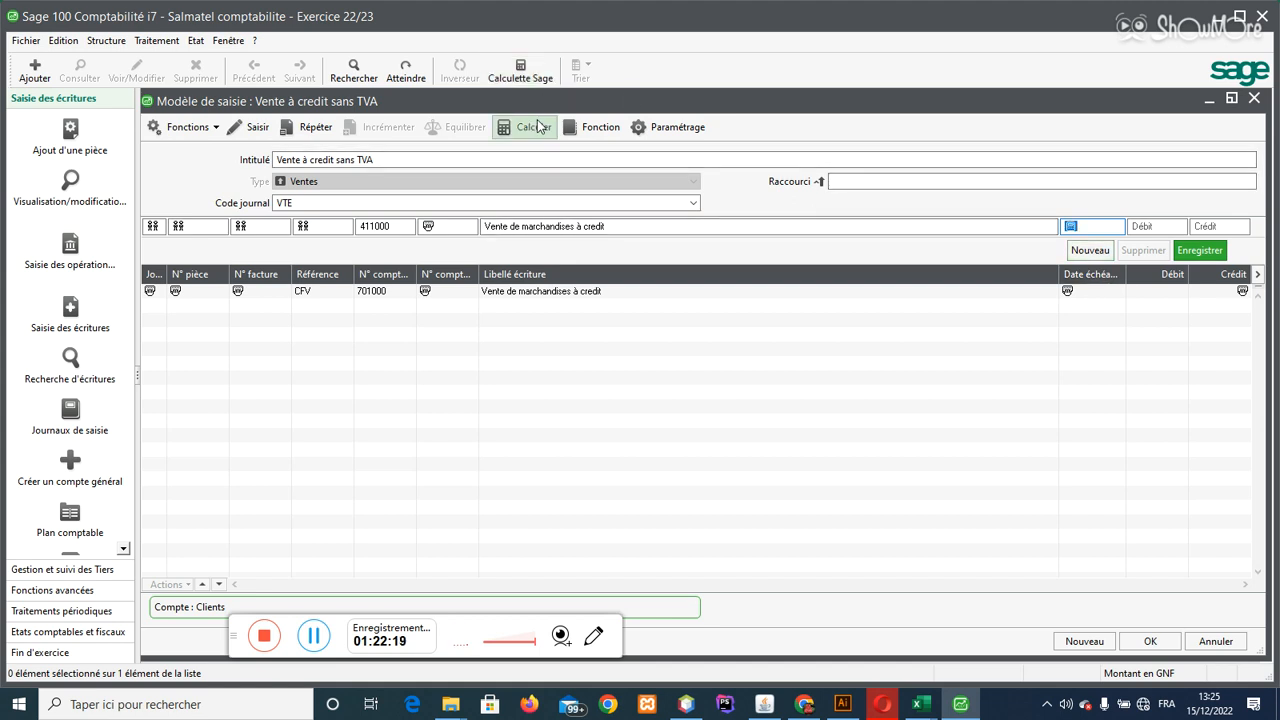
pyautogui.press('Tab')
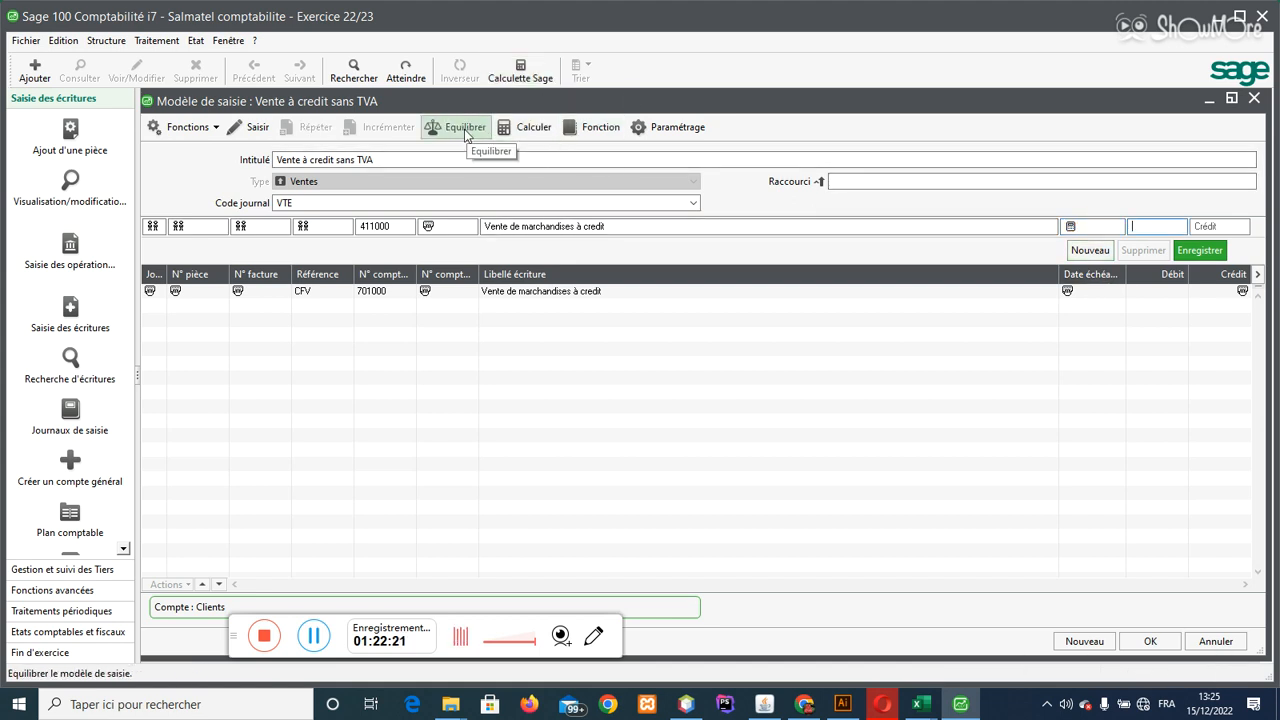
# Step: Set the customer line's debit to balance the entry (Equilibrer), then record the line and save the model
pyautogui.click(462, 131)
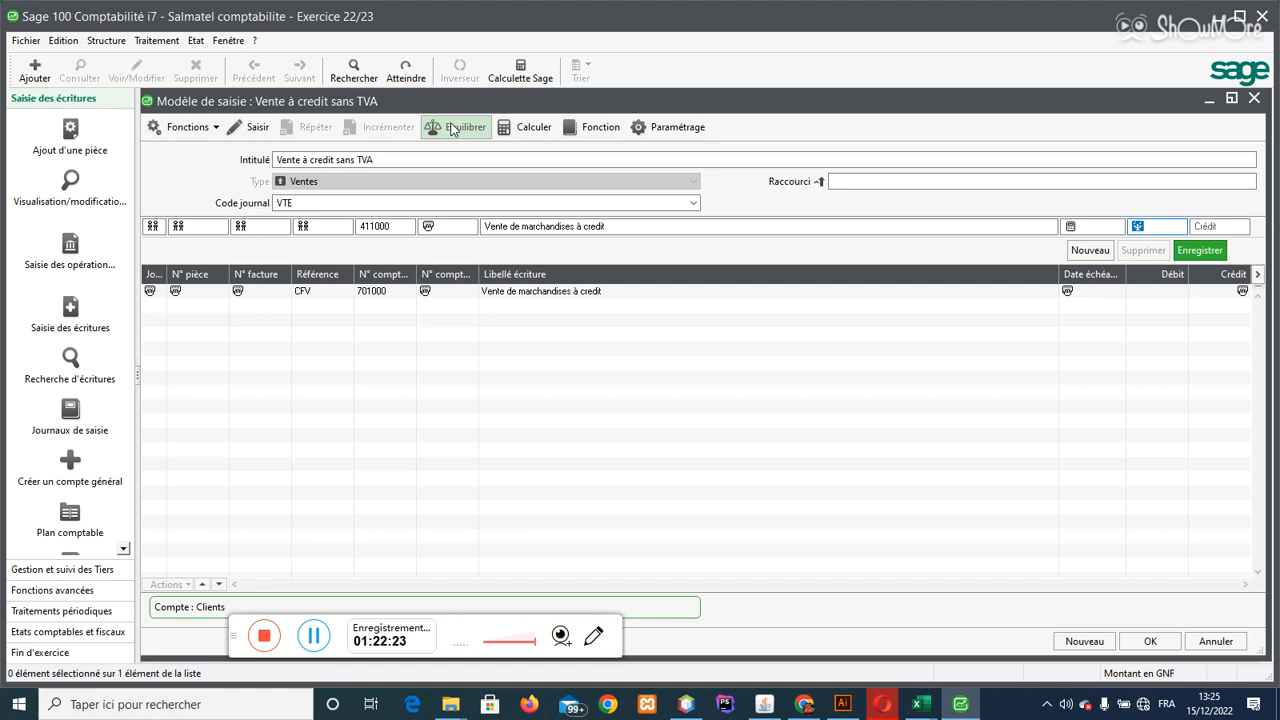
pyautogui.press('Return')
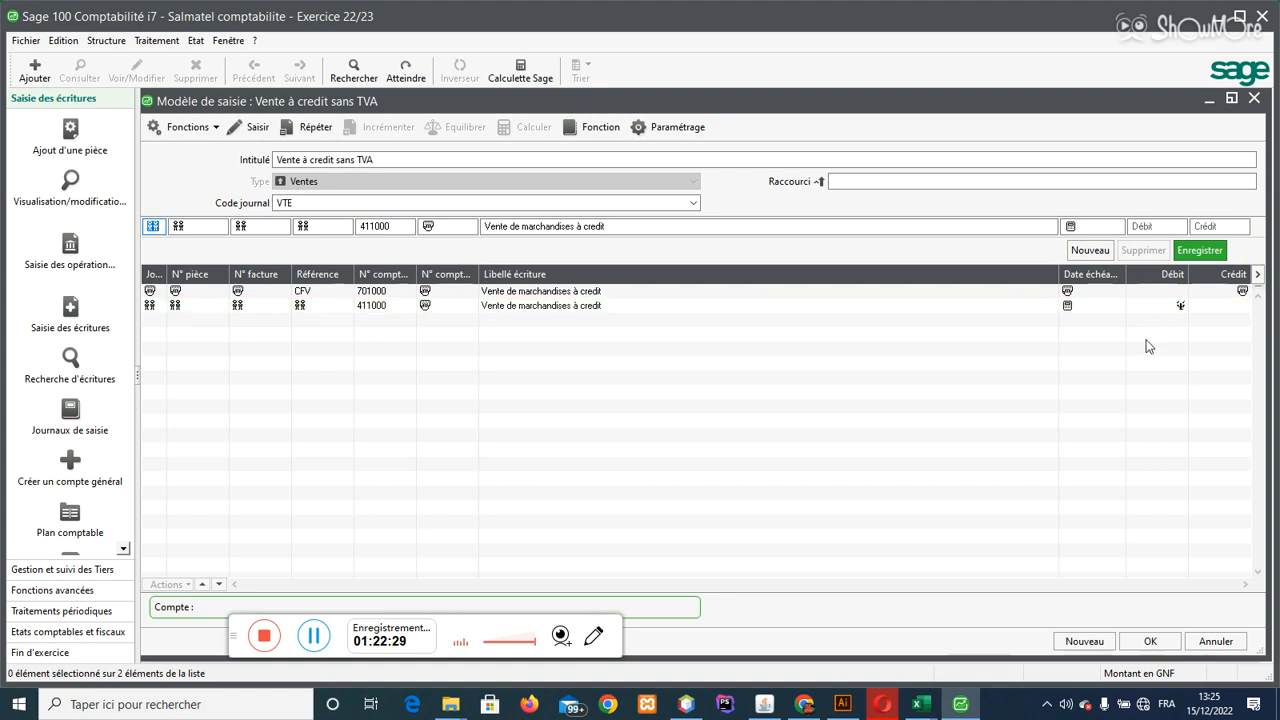
pyautogui.click(1163, 646)
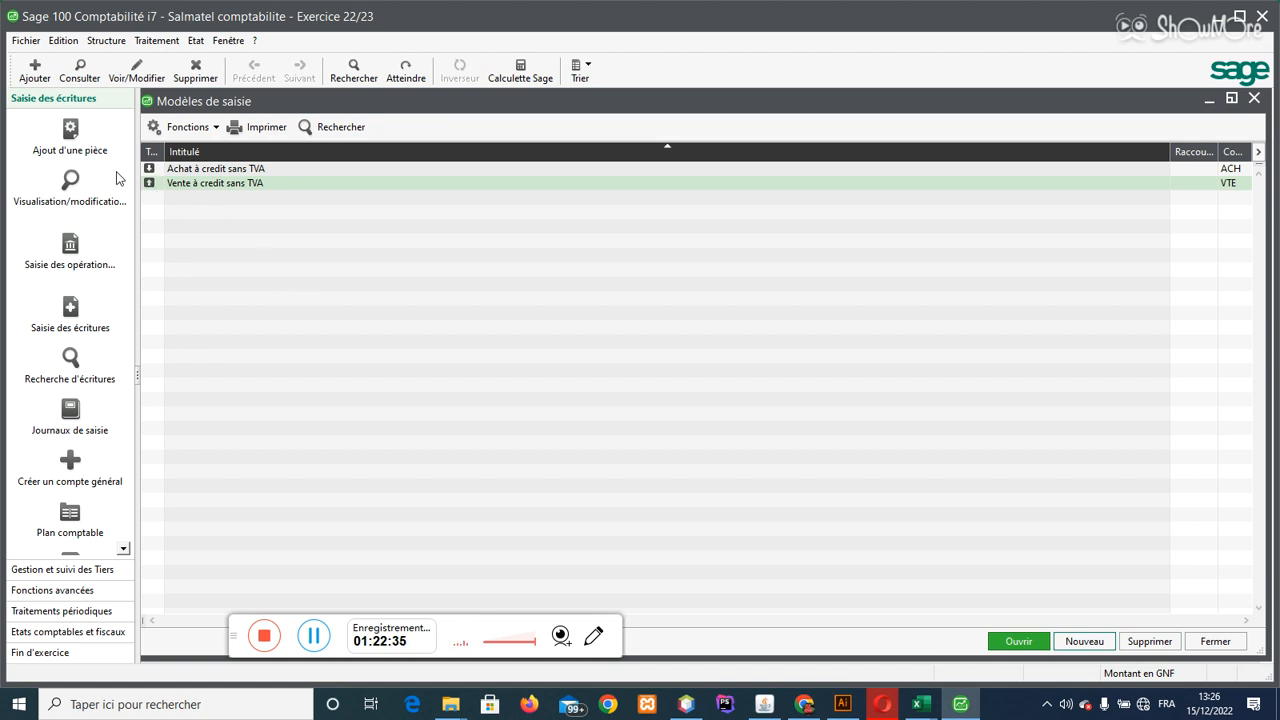
# Step: Add a new accounting document based on the "Vente à credit sans TVA" model, and maximize its window
pyautogui.click(84, 136)
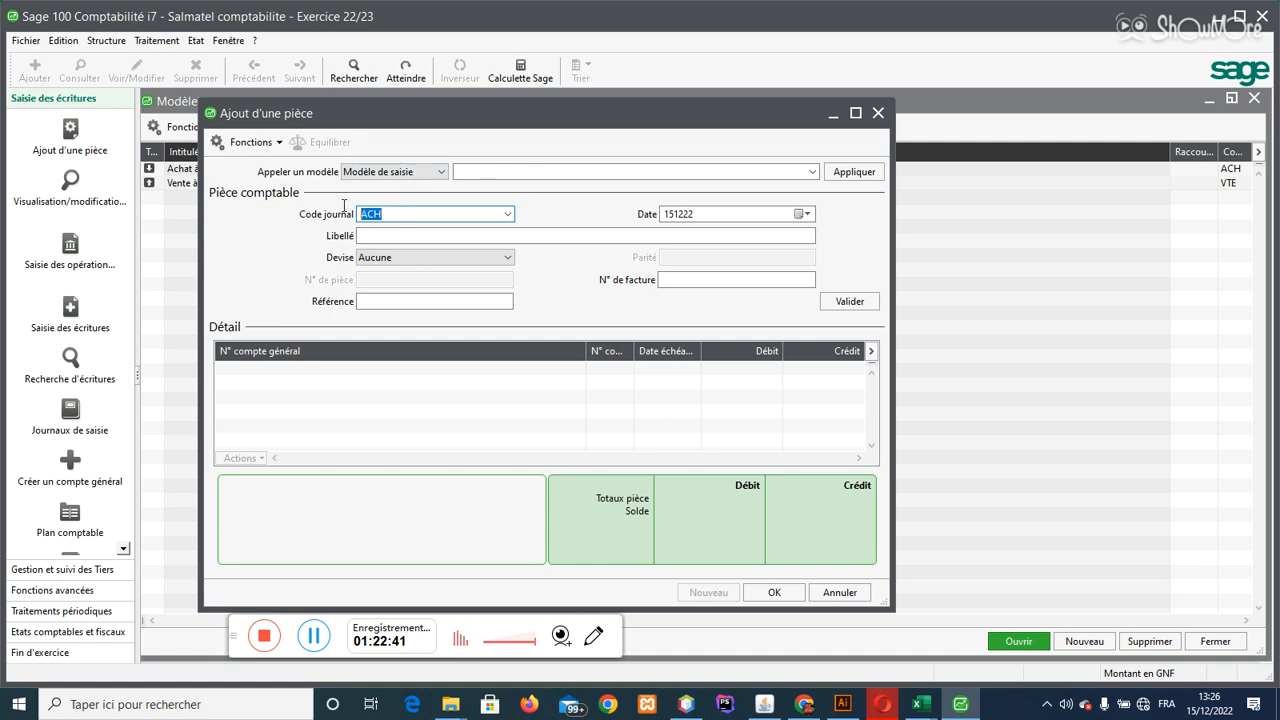
pyautogui.press('Delete')
pyautogui.click(812, 172)
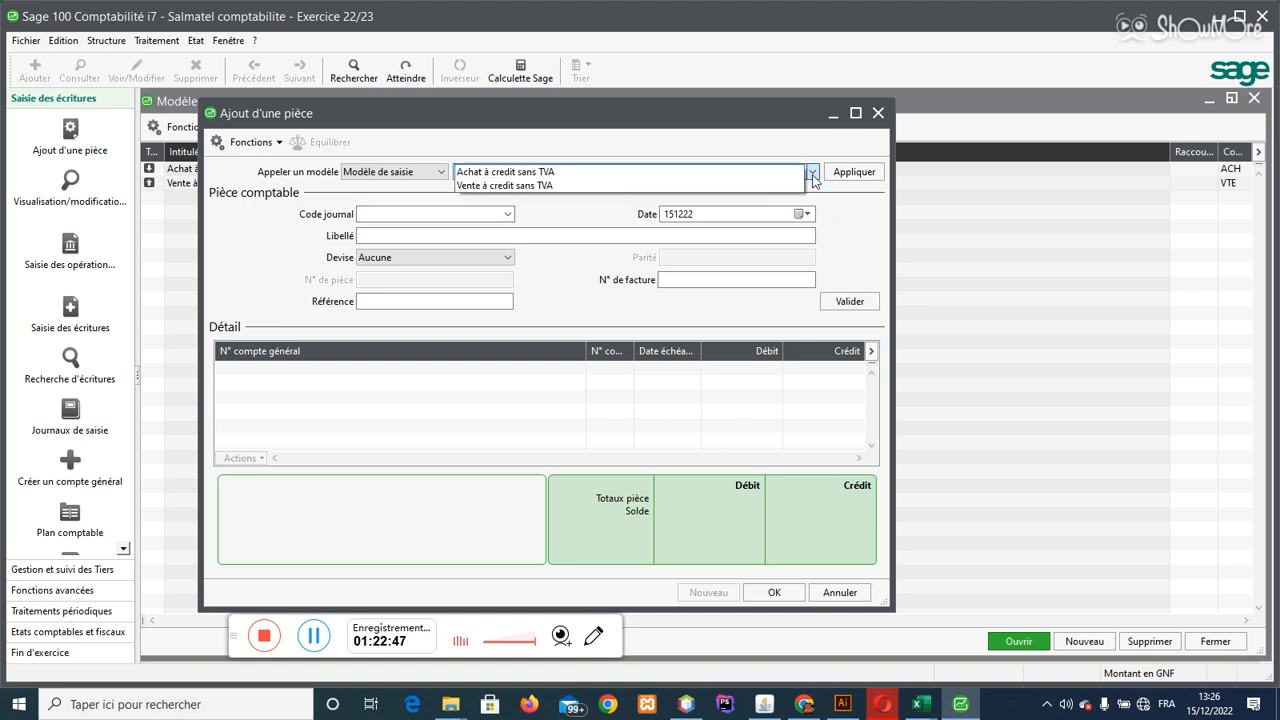
pyautogui.click(556, 187)
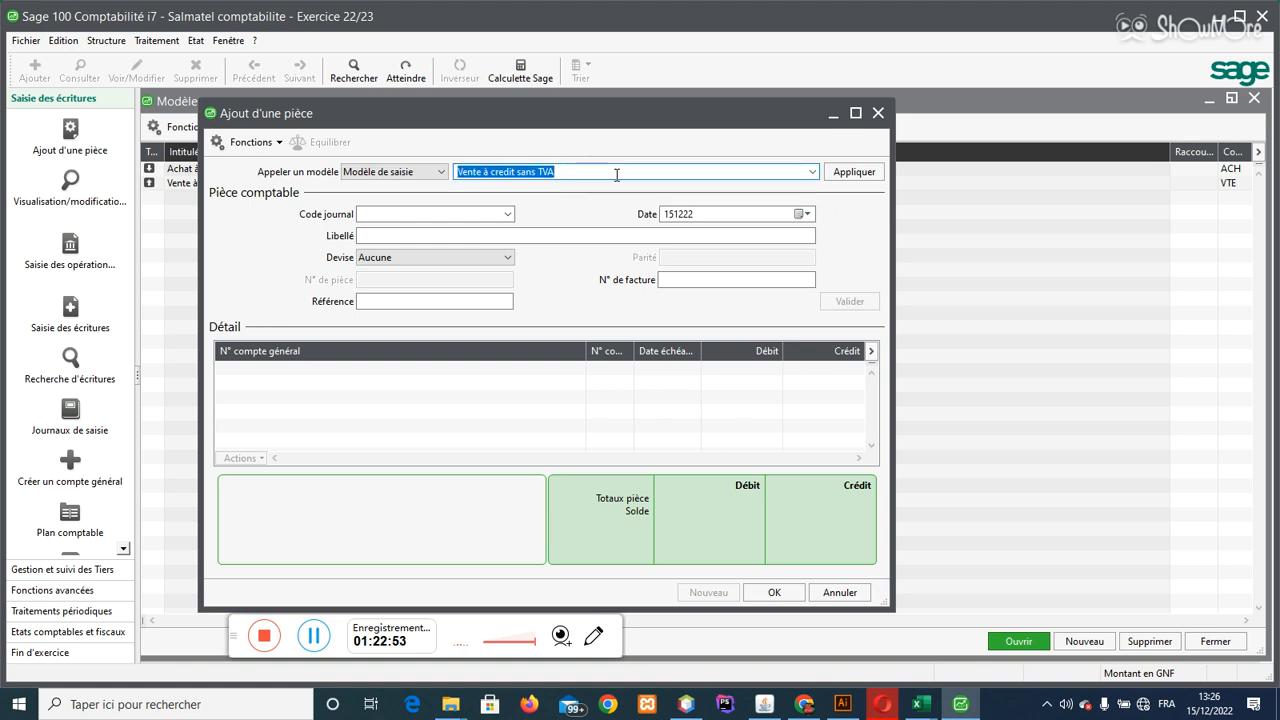
pyautogui.press('Return')
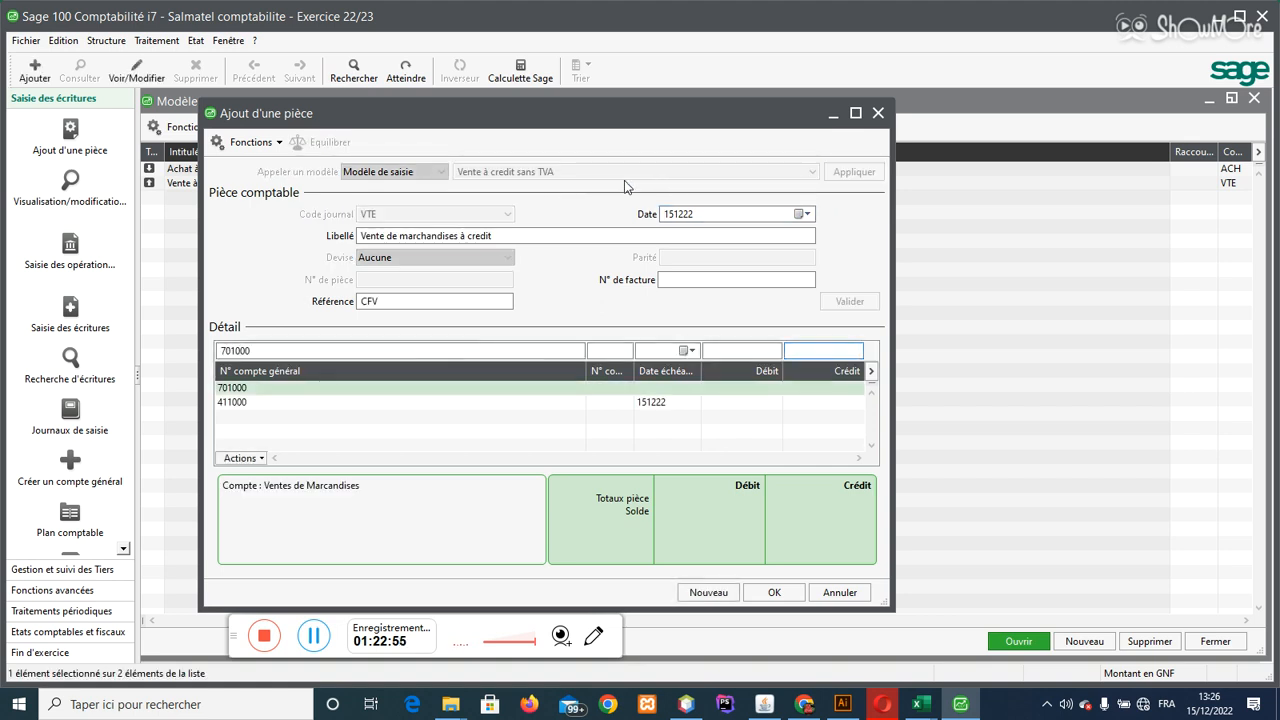
pyautogui.click(855, 113)
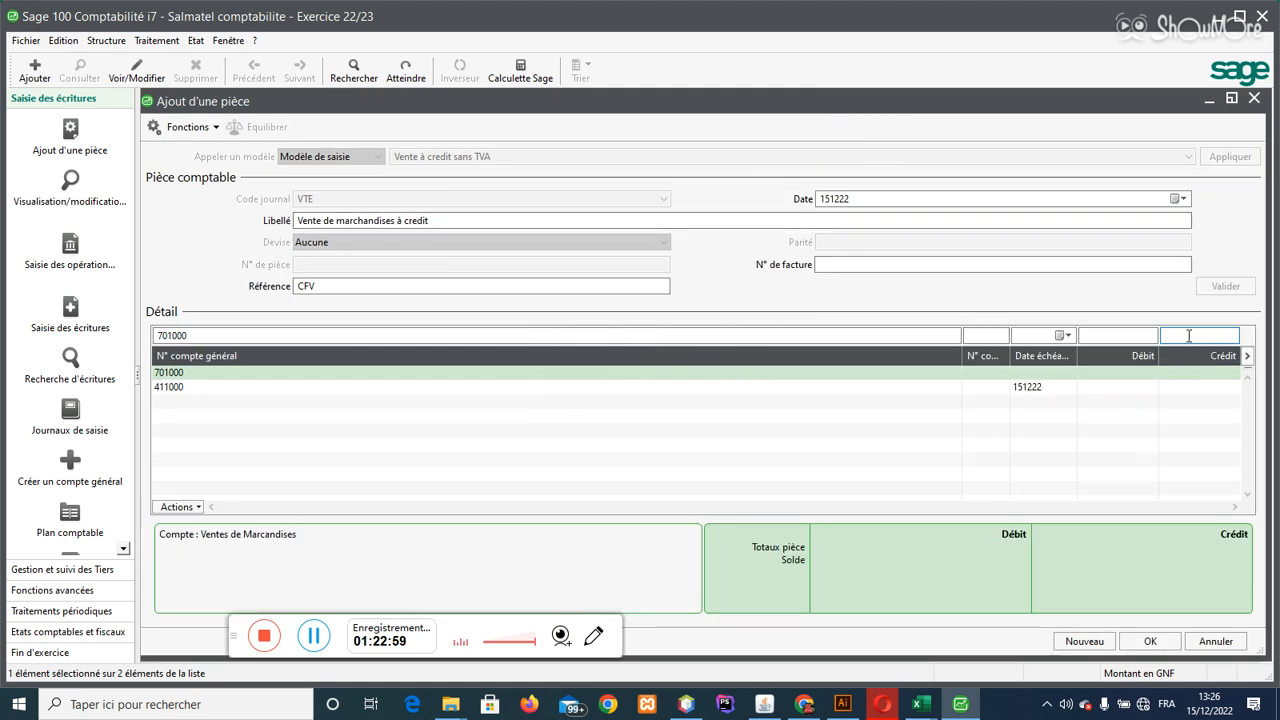
# Step: Enter a credit of 1450000 on the 701000 sales line
pyautogui.write('145000')
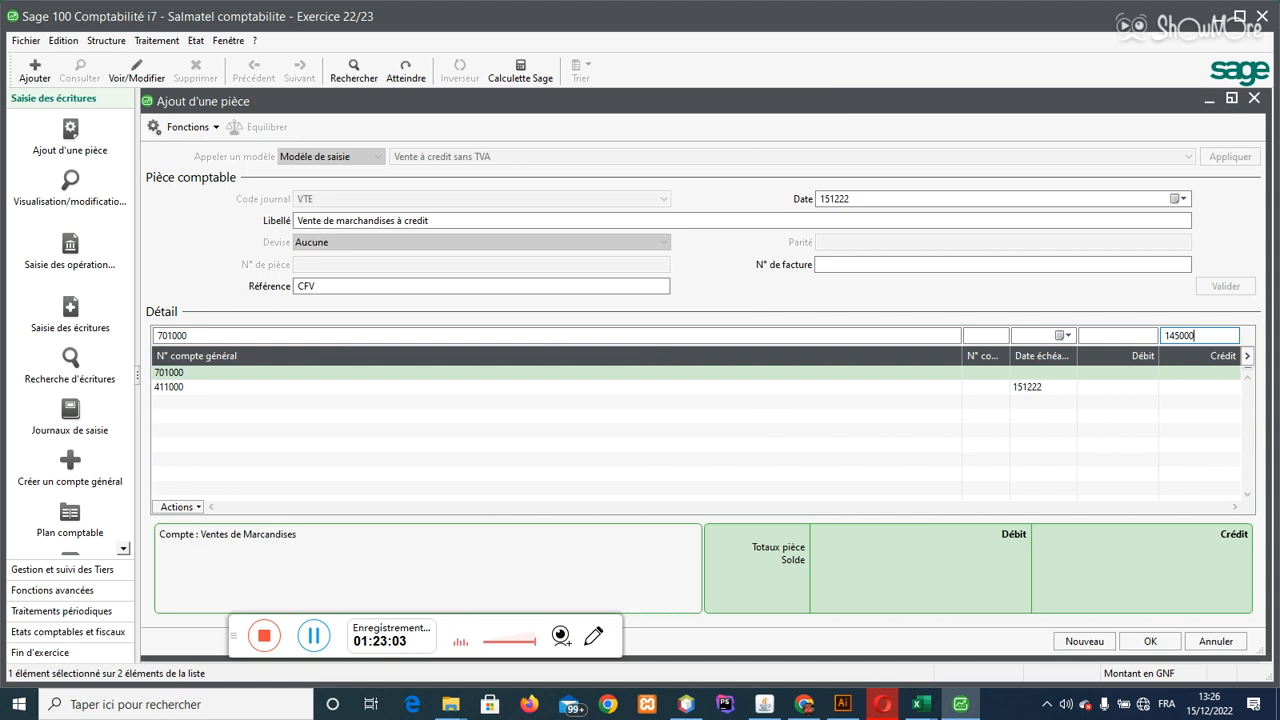
pyautogui.write('0')
pyautogui.press('Return')
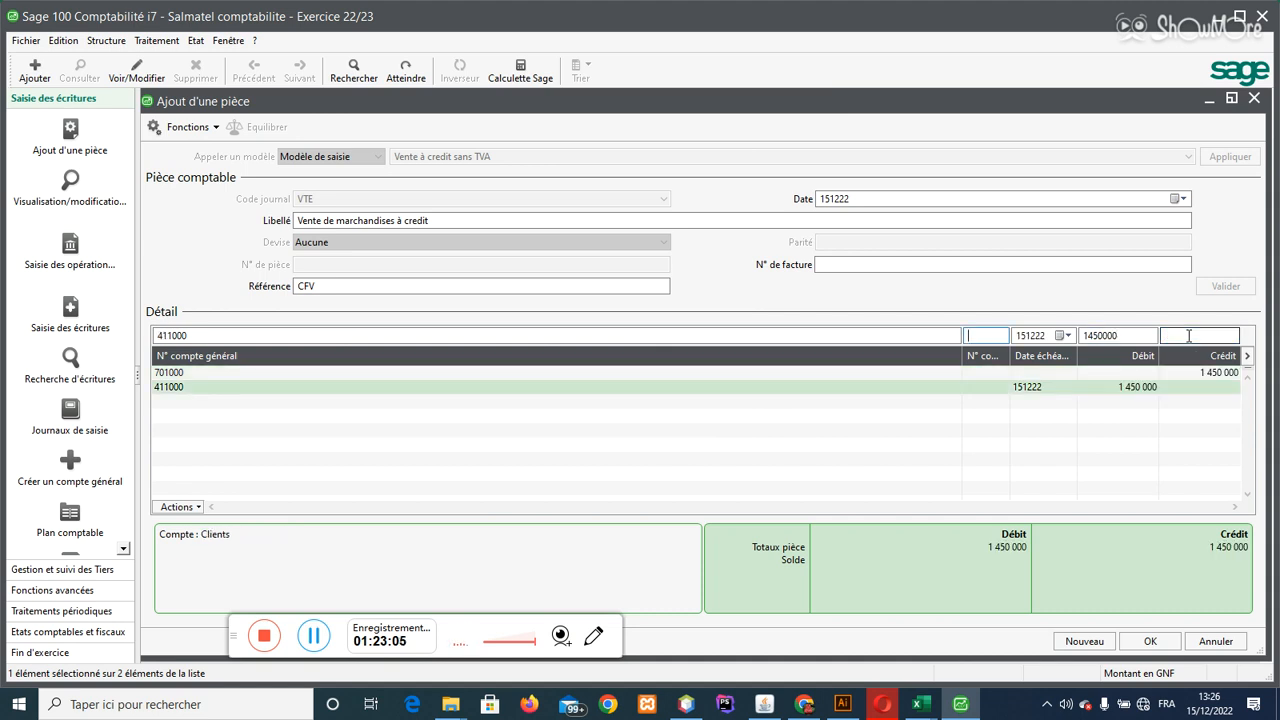
# Step: Assign the third listed client to the 411000 line and save the sales entry
pyautogui.write('C')
pyautogui.press('Tab')
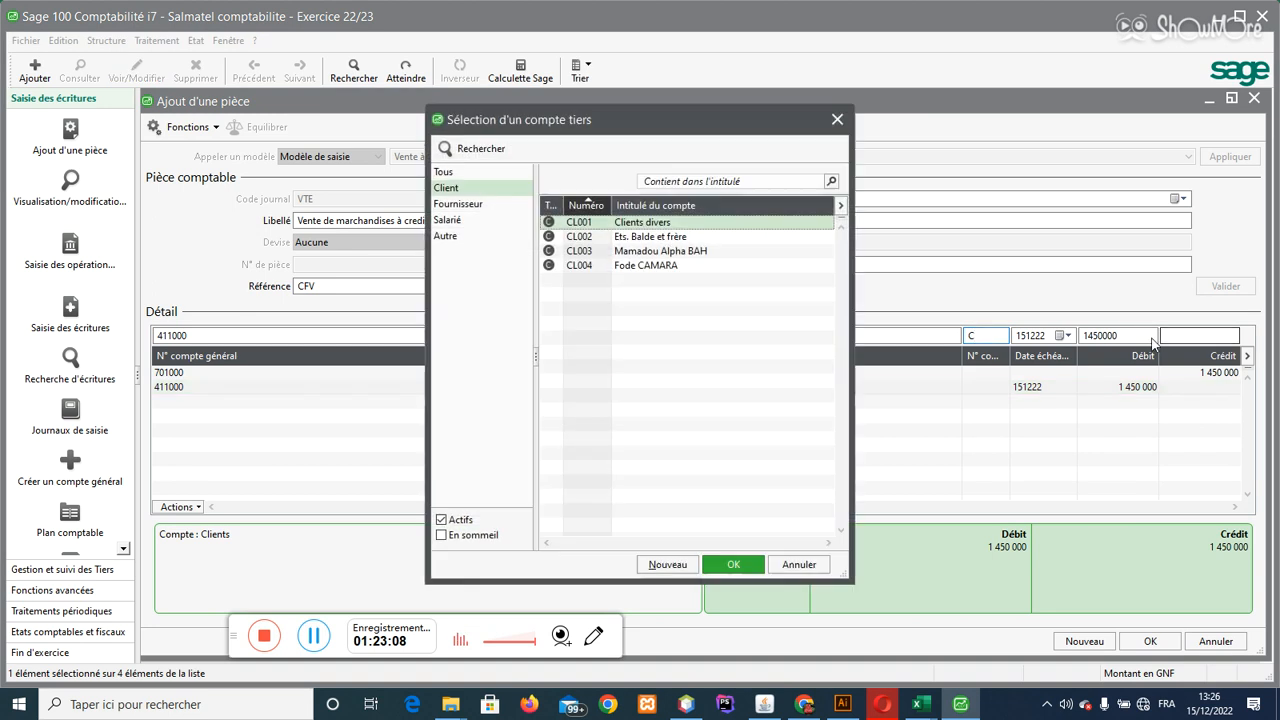
pyautogui.click(684, 255)
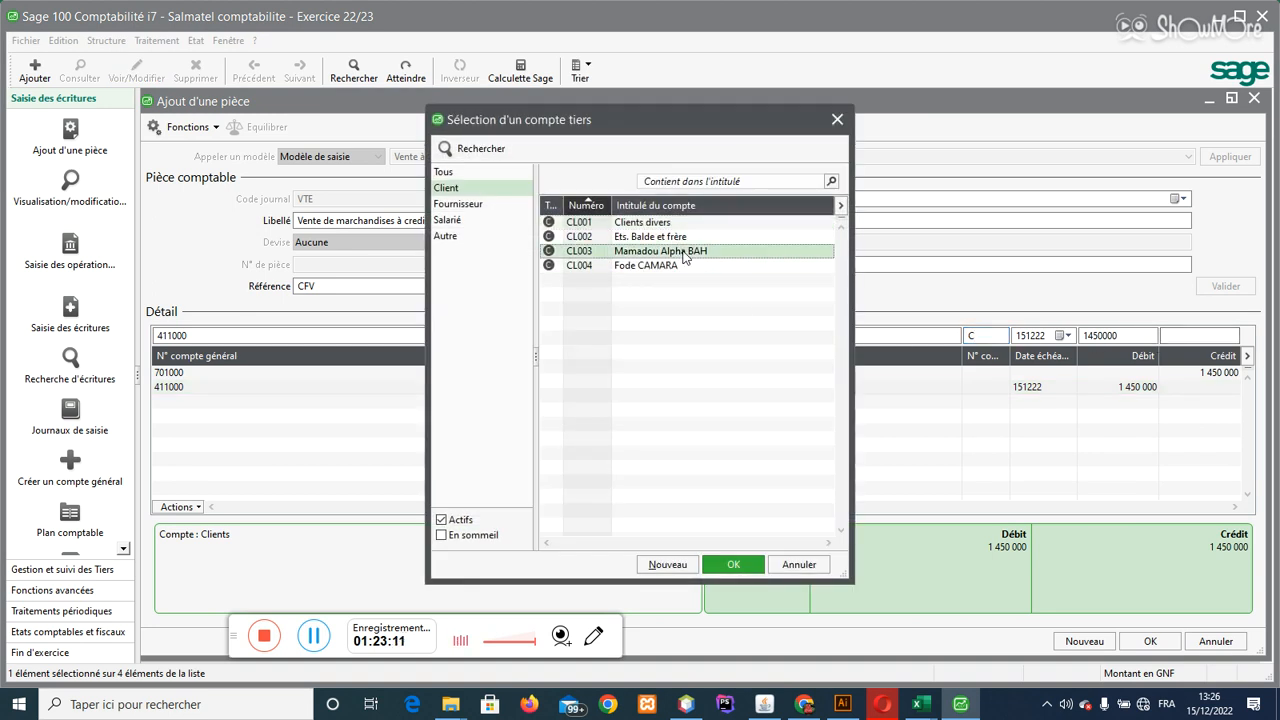
pyautogui.doubleClick(684, 255)
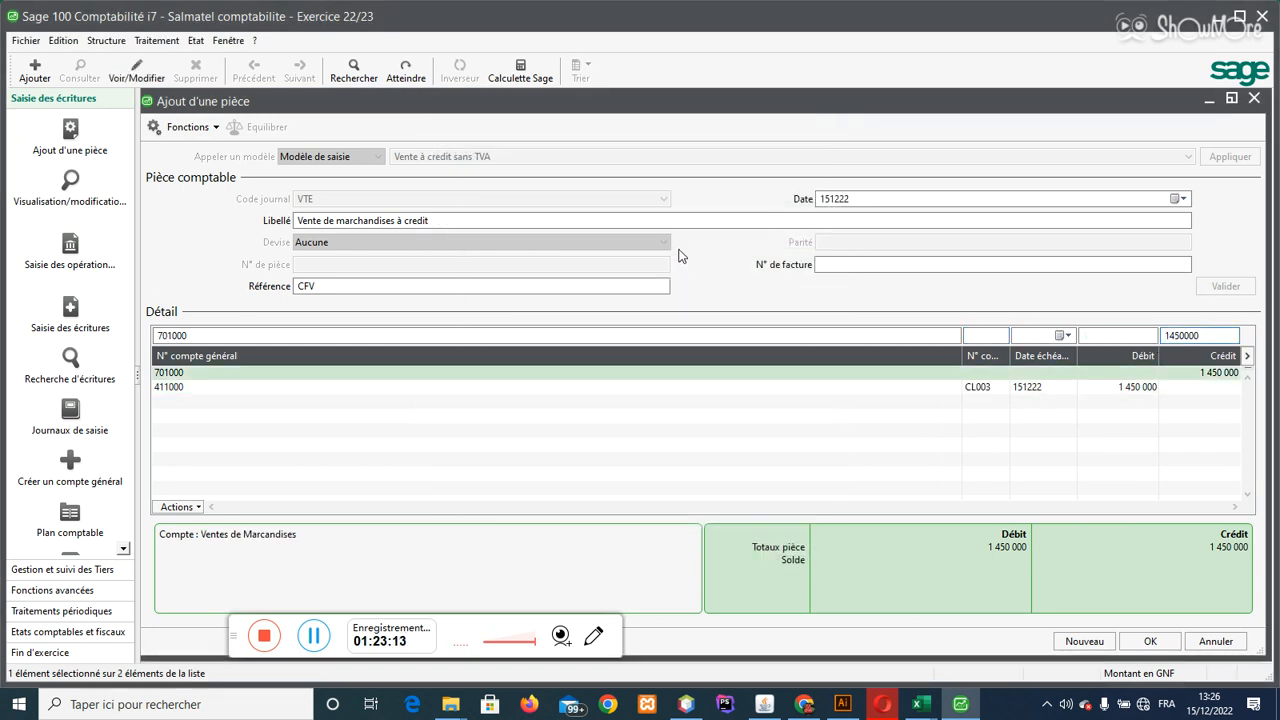
pyautogui.click(1150, 642)
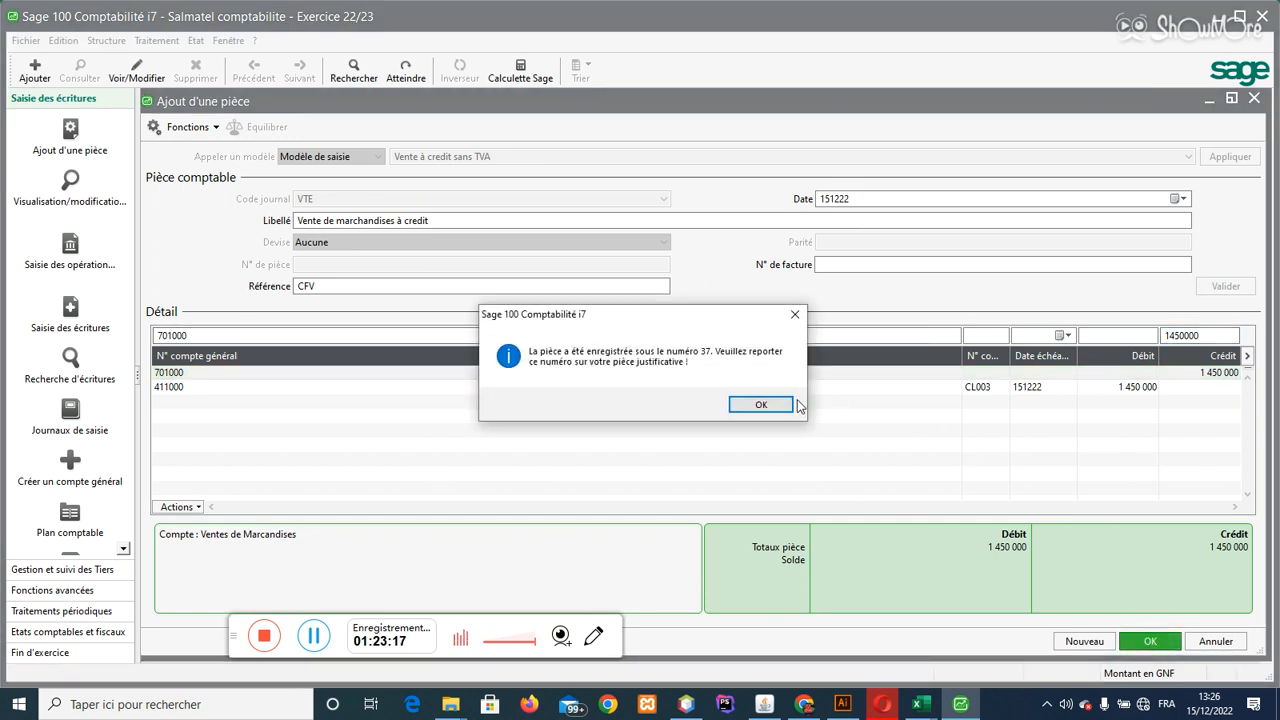
pyautogui.click(761, 405)
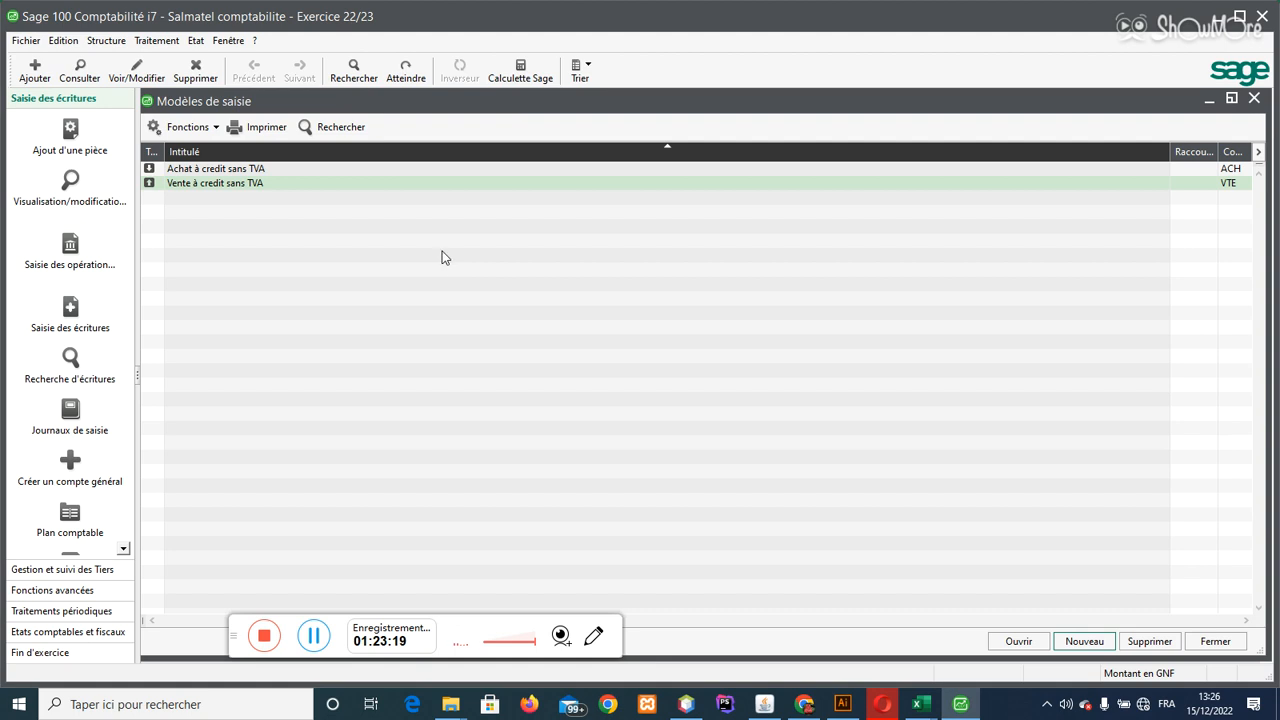
# Step: Open the January 2023 sales journal (VTE) and apply the "Vente à credit sans TVA" entry model
pyautogui.click(143, 42)
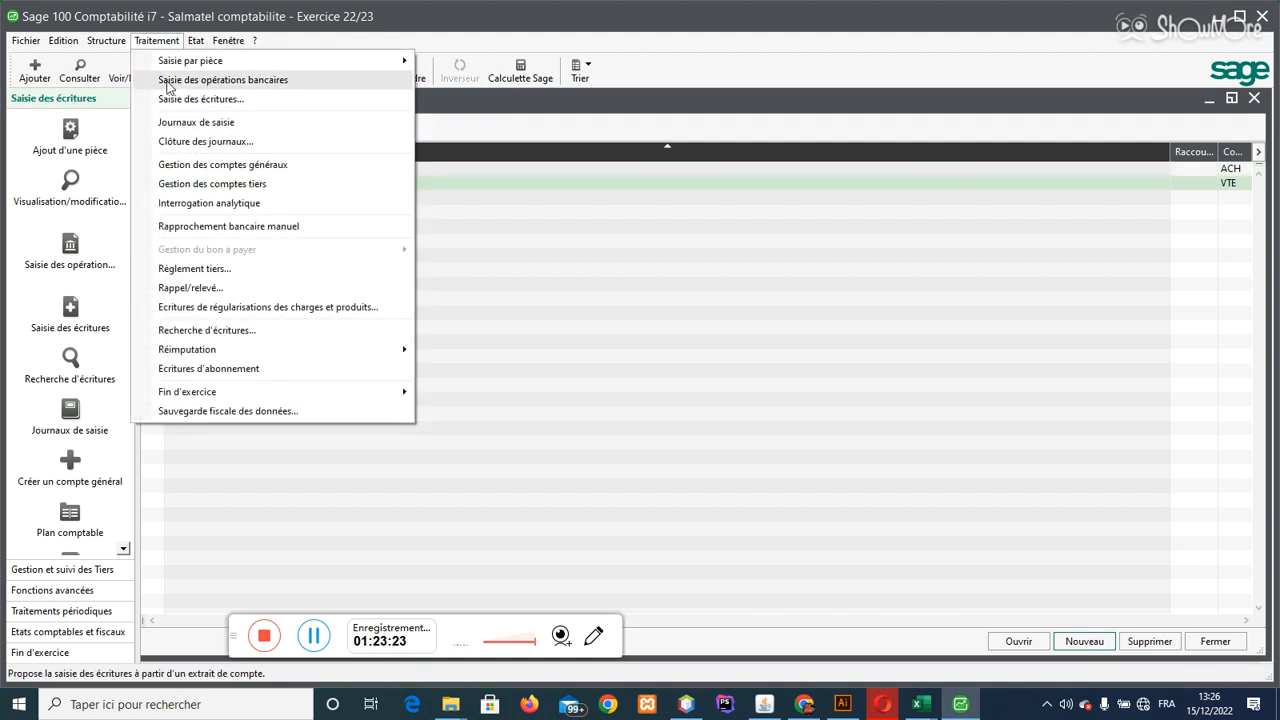
pyautogui.click(196, 124)
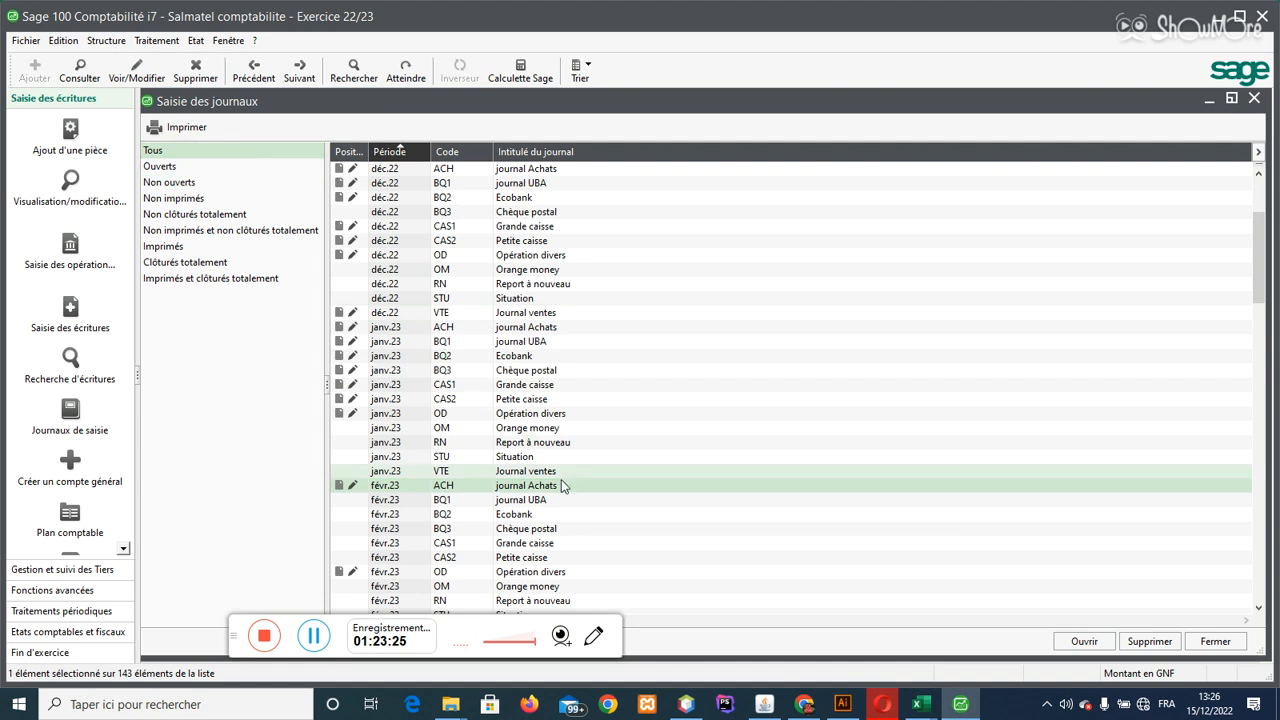
pyautogui.doubleClick(453, 476)
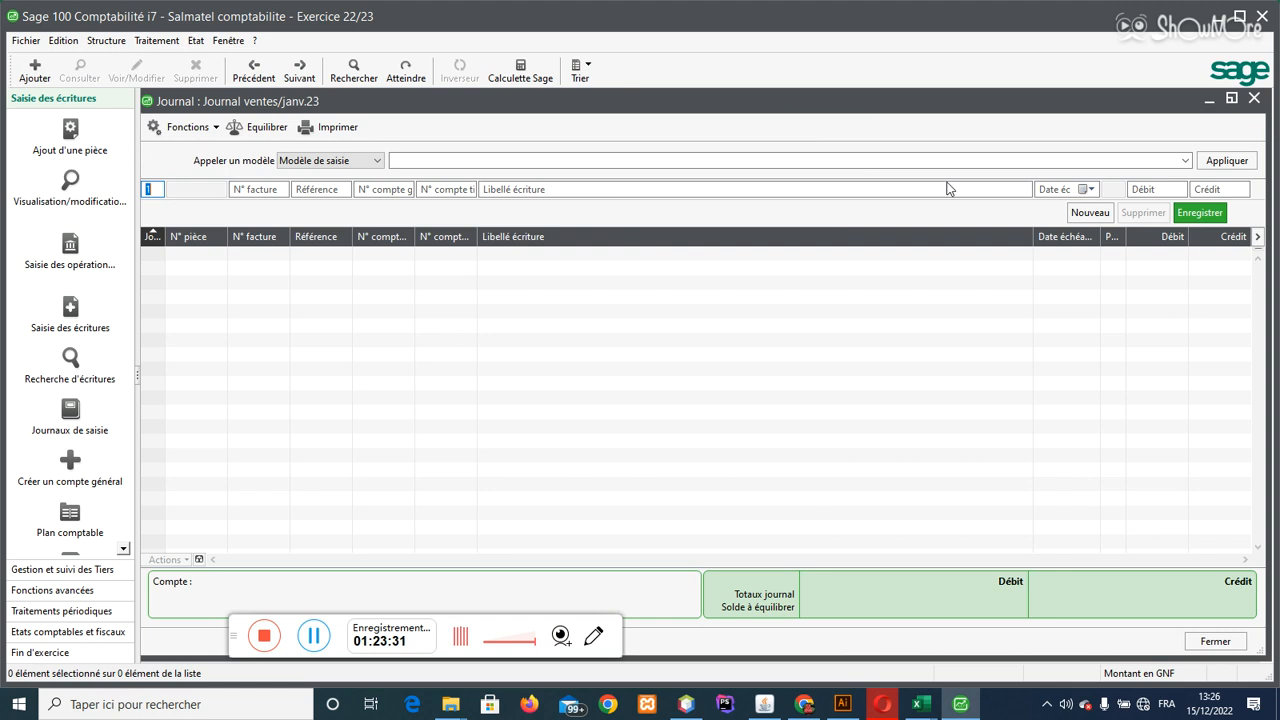
pyautogui.click(1184, 161)
pyautogui.click(1119, 164)
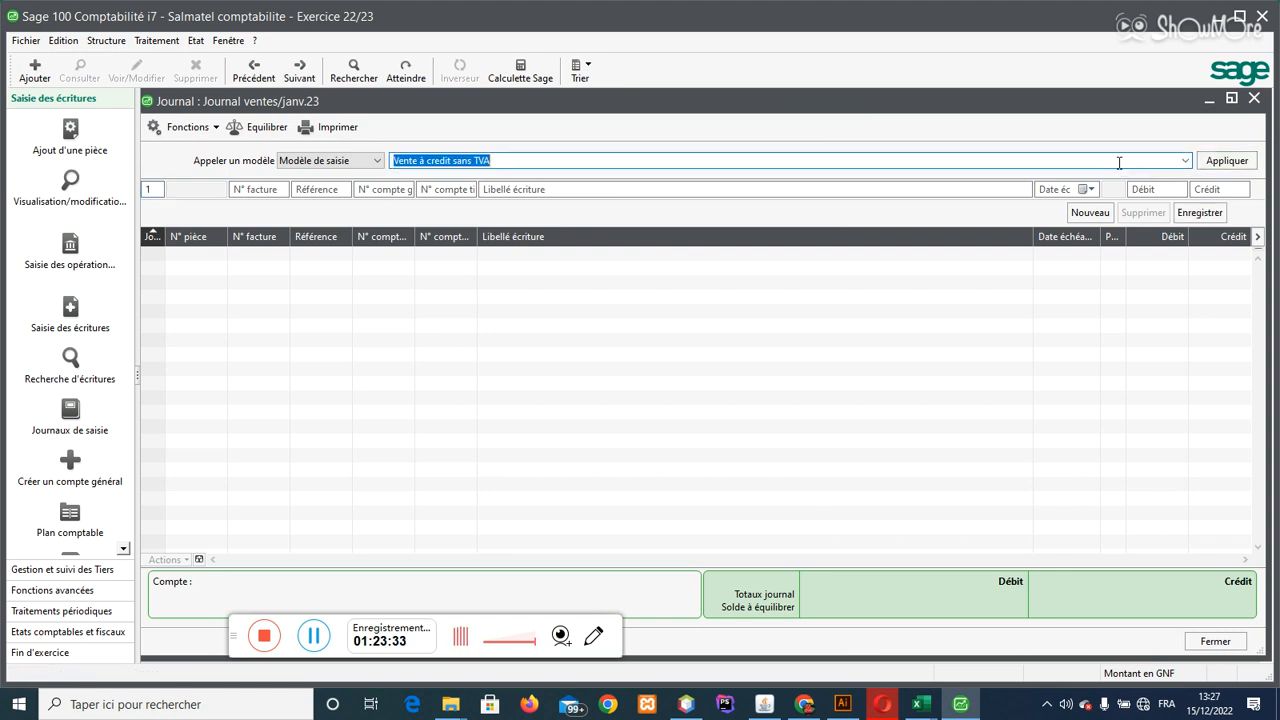
pyautogui.click(1219, 166)
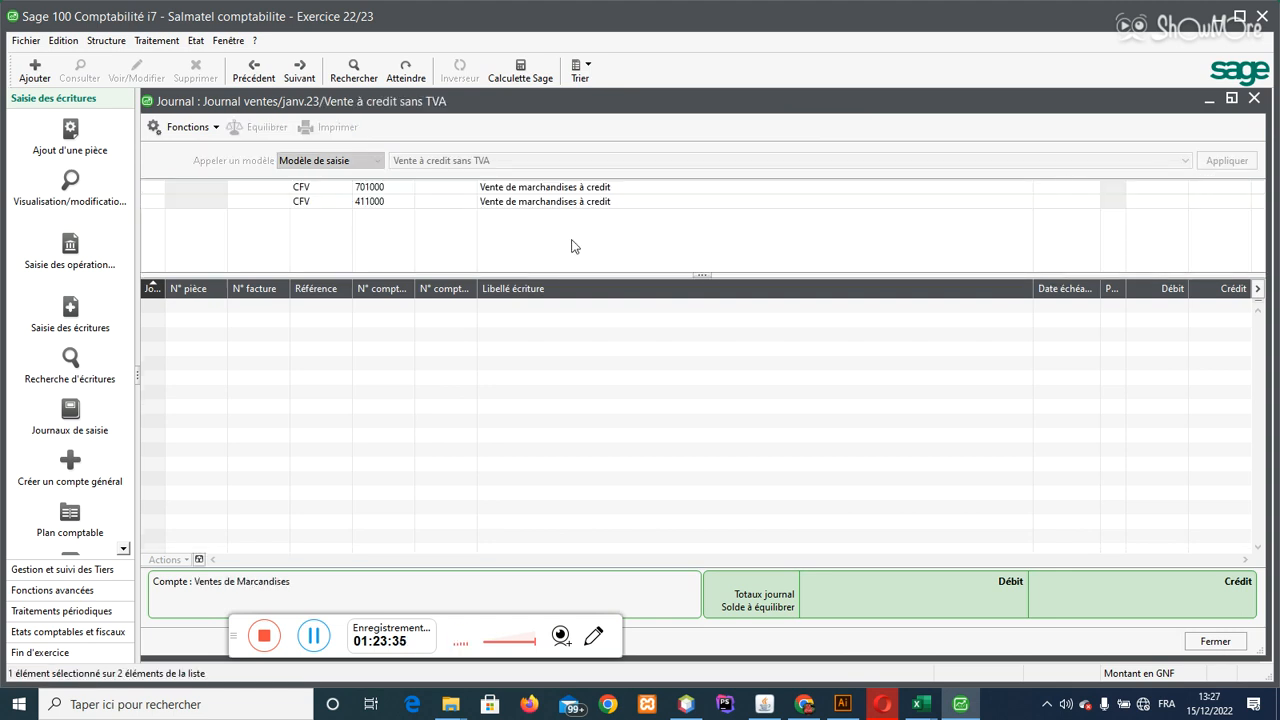
# Step: Enter day 3, invoice number FV0032 and a credit of 560000 on the 701000 sales line
pyautogui.write('3')
pyautogui.press('Tab')
pyautogui.write('F')
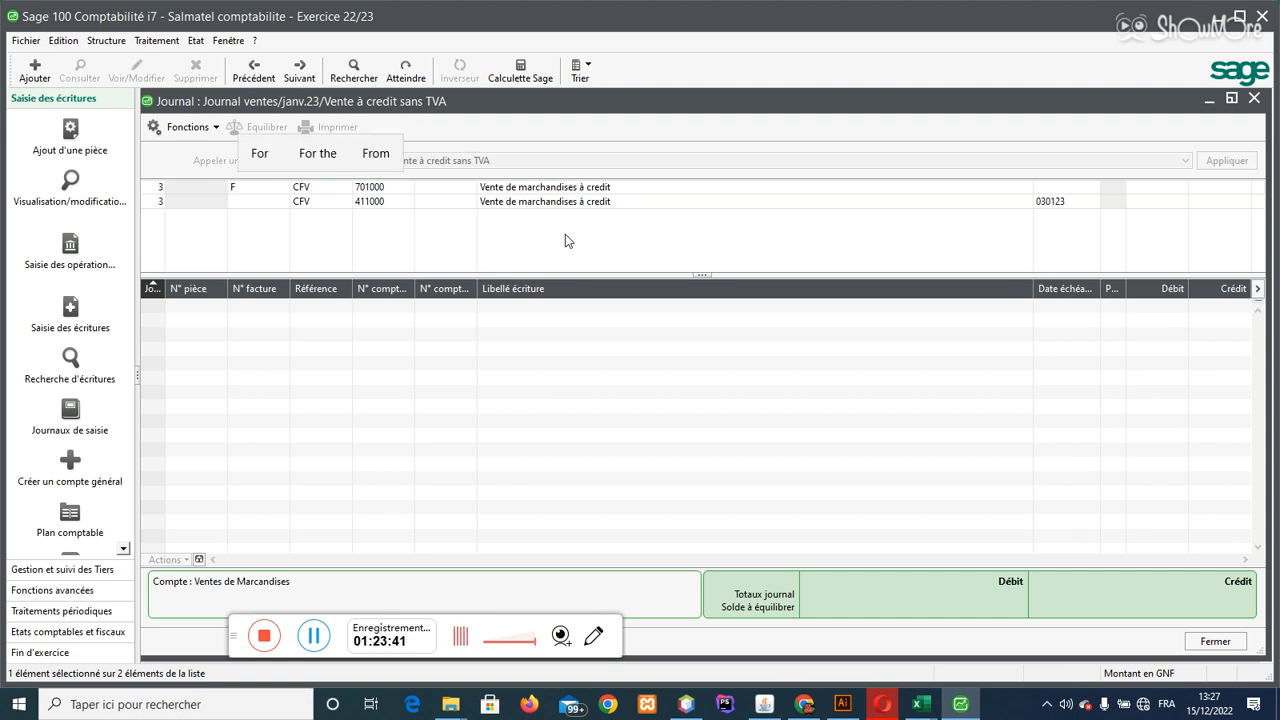
pyautogui.write('A')
pyautogui.press('BackSpace')
pyautogui.write('V0032')
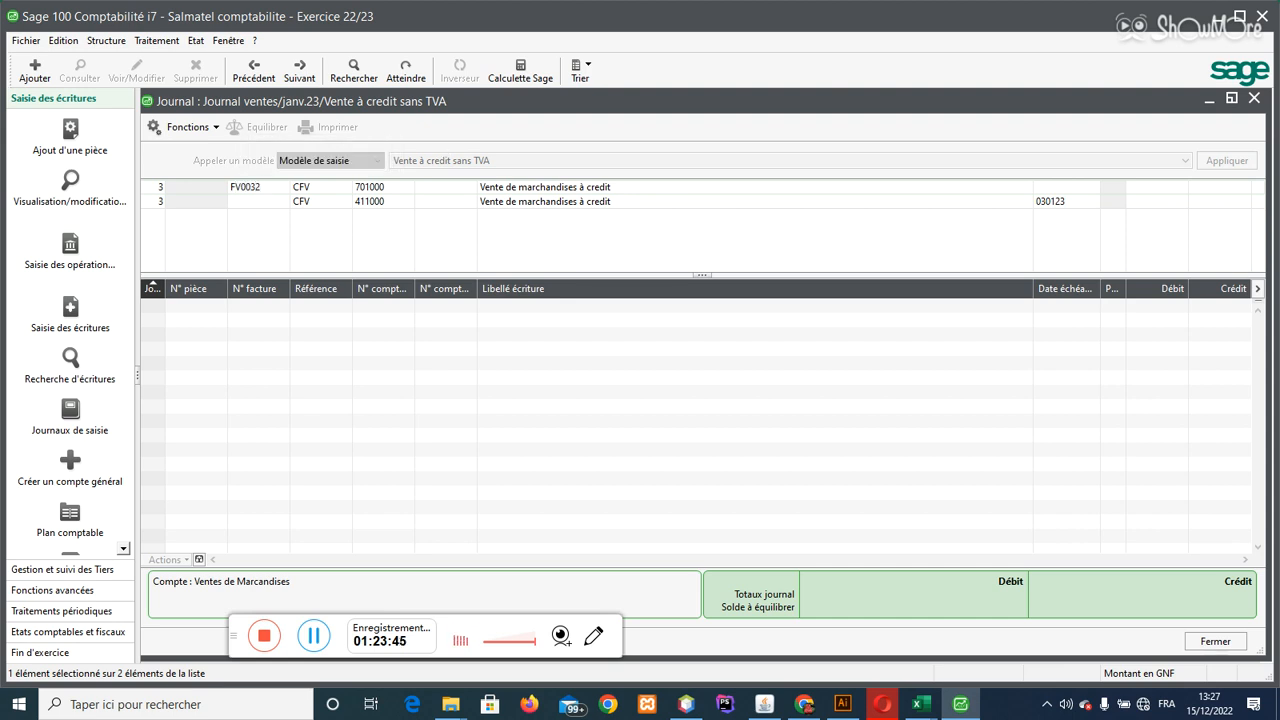
pyautogui.press('Tab')
pyautogui.write('560000')
pyautogui.press('Return')
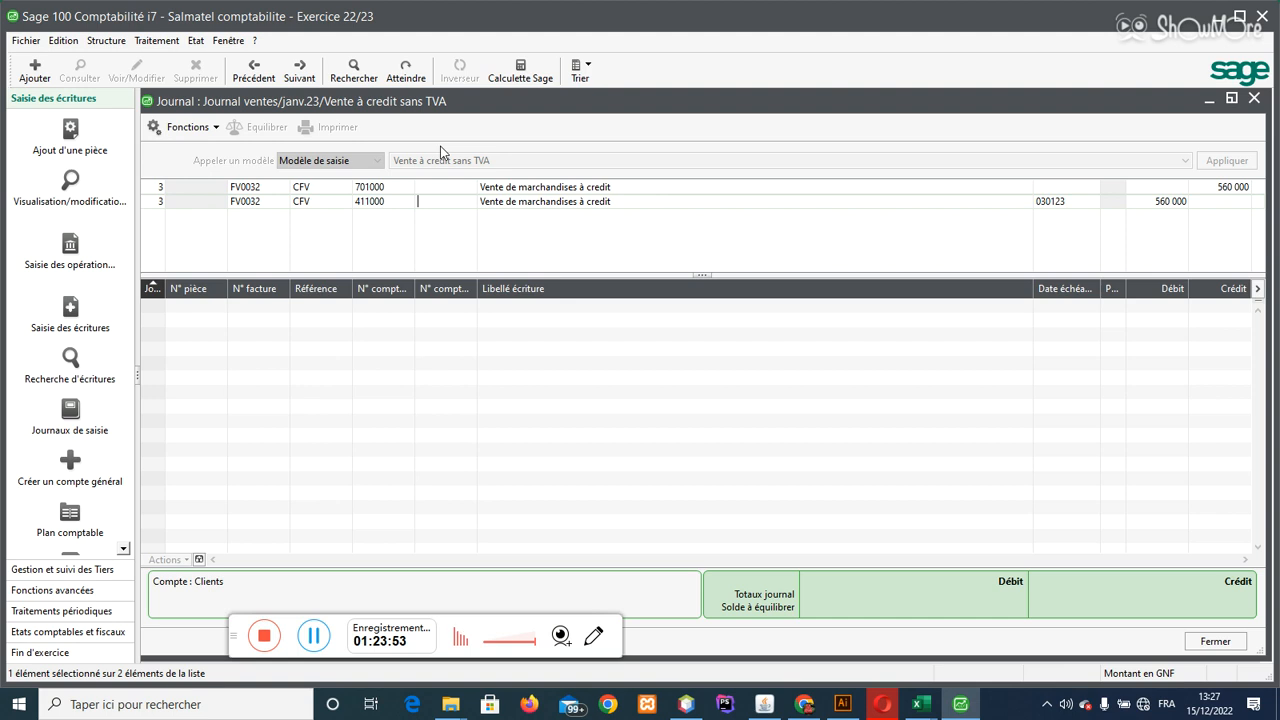
# Step: Assign the fourth listed client to the 411000 line and record the sales entry in the journal
pyautogui.write('C')
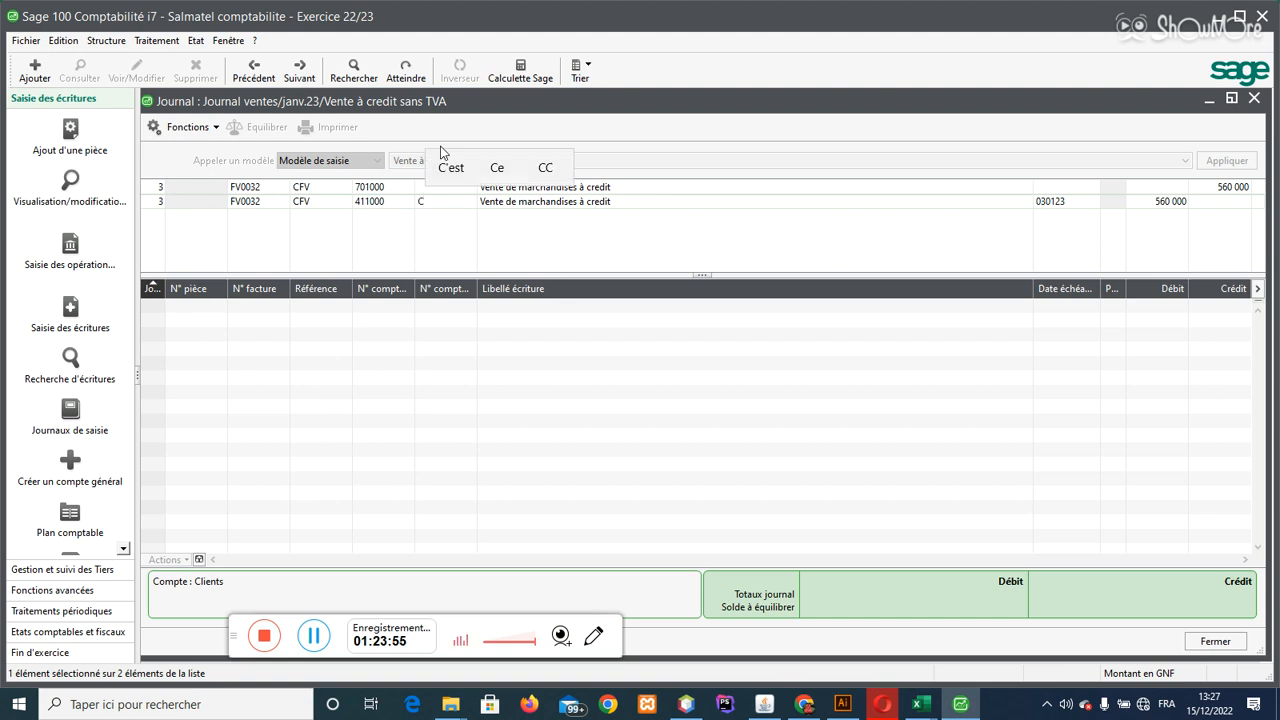
pyautogui.press('Return')
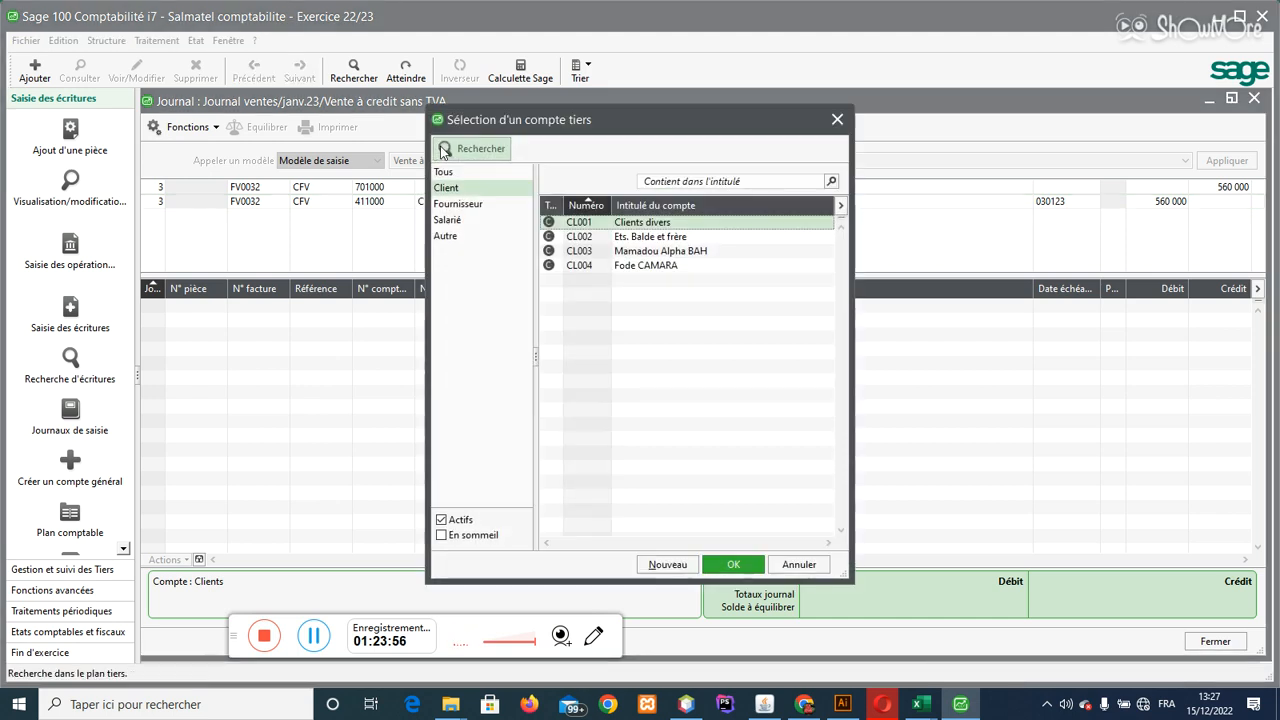
pyautogui.doubleClick(617, 267)
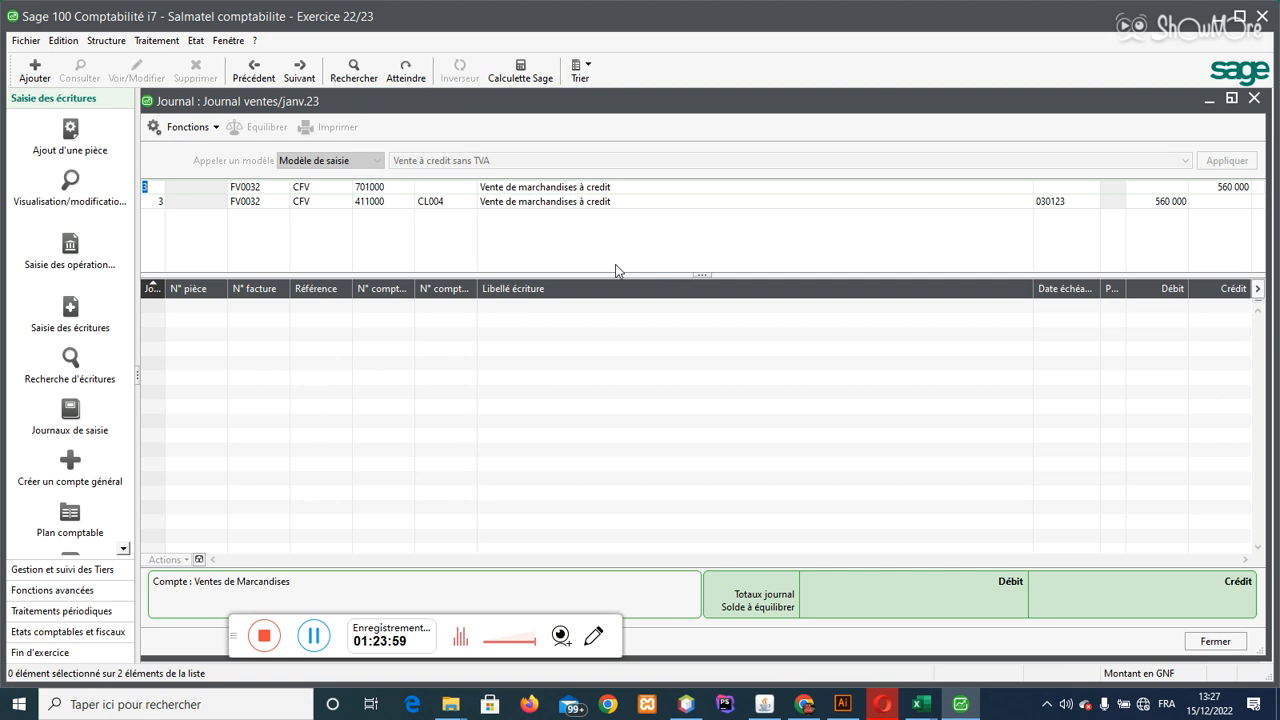
pyautogui.press('Return')
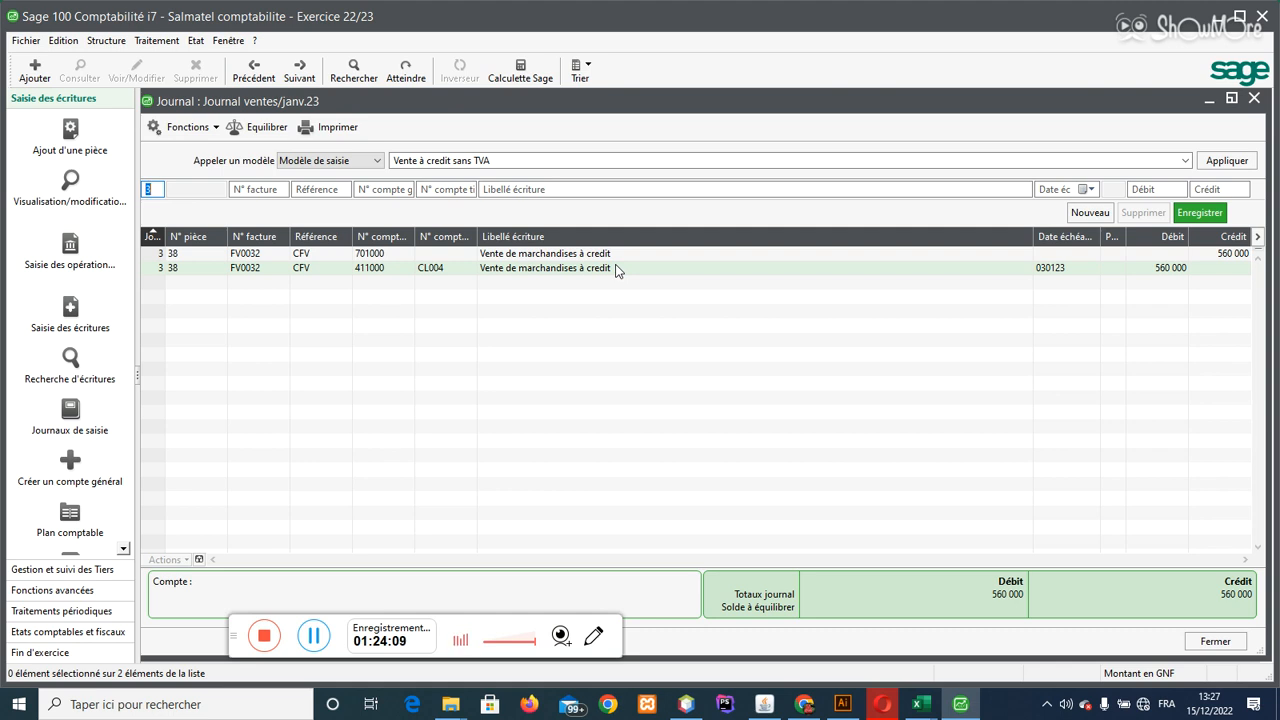
# Step: Create a new entry model titled "Regle Cli. CAS"
pyautogui.click(106, 41)
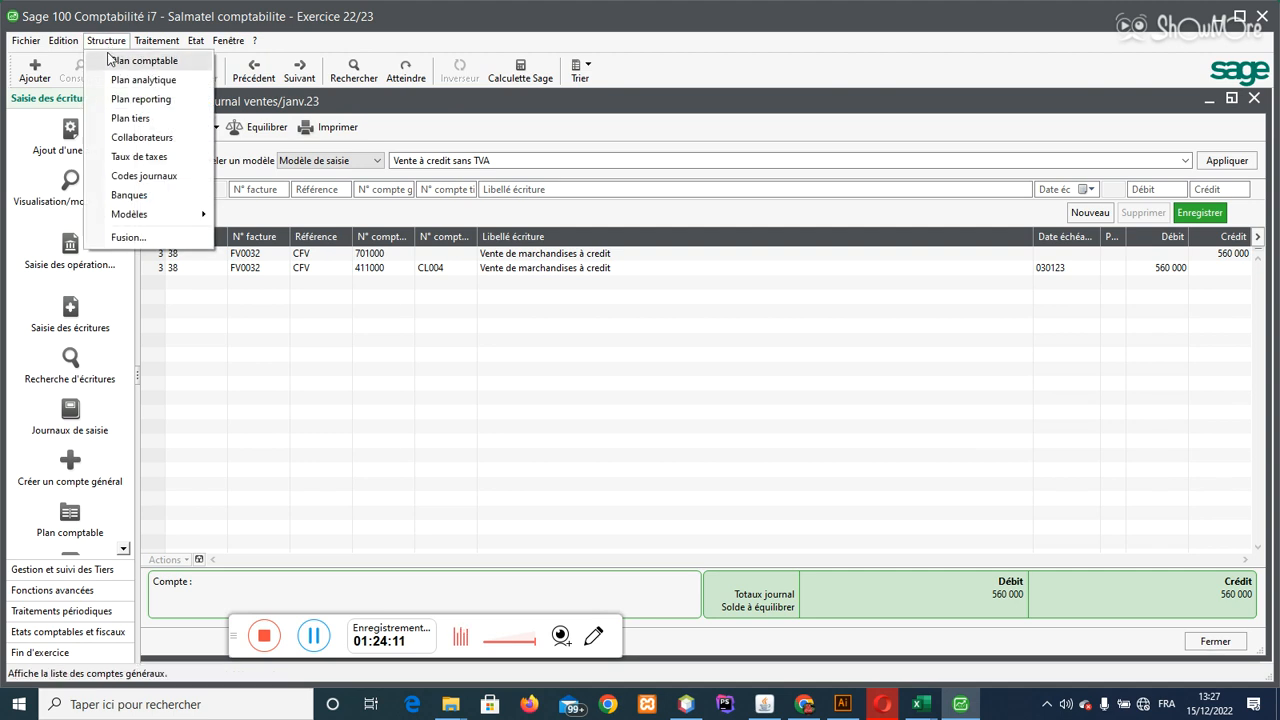
pyautogui.moveTo(173, 220)
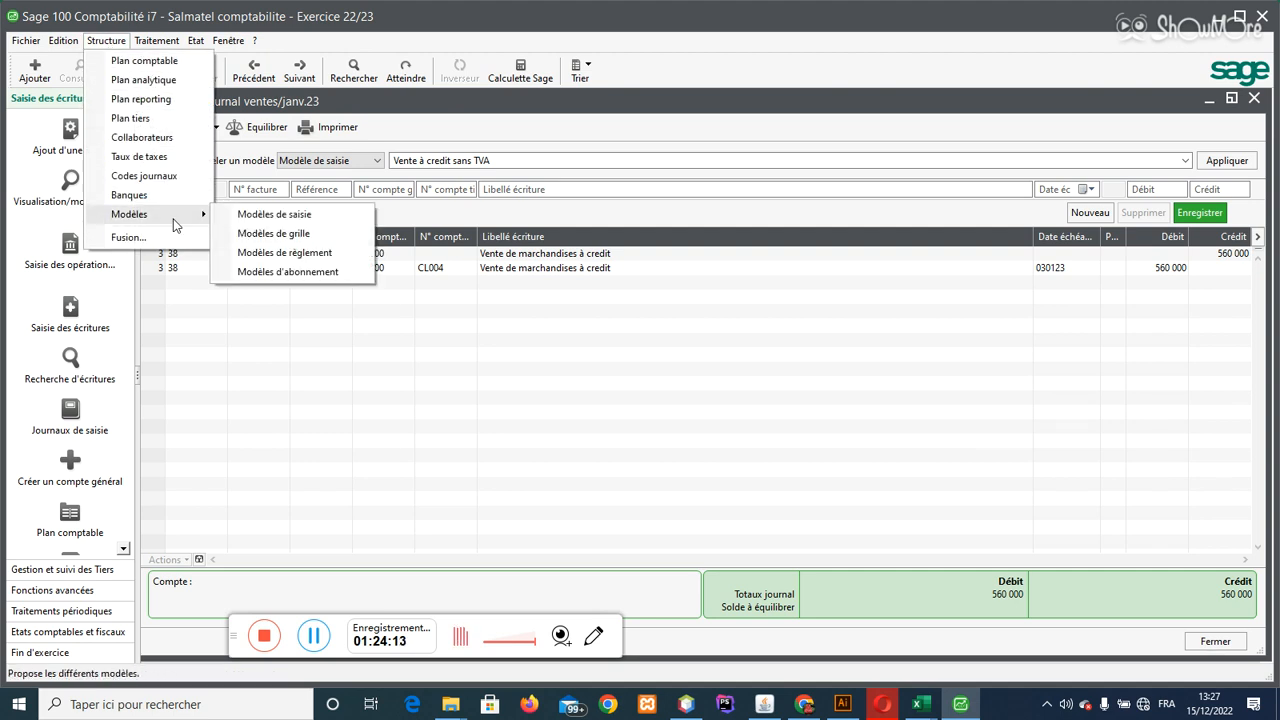
pyautogui.click(247, 217)
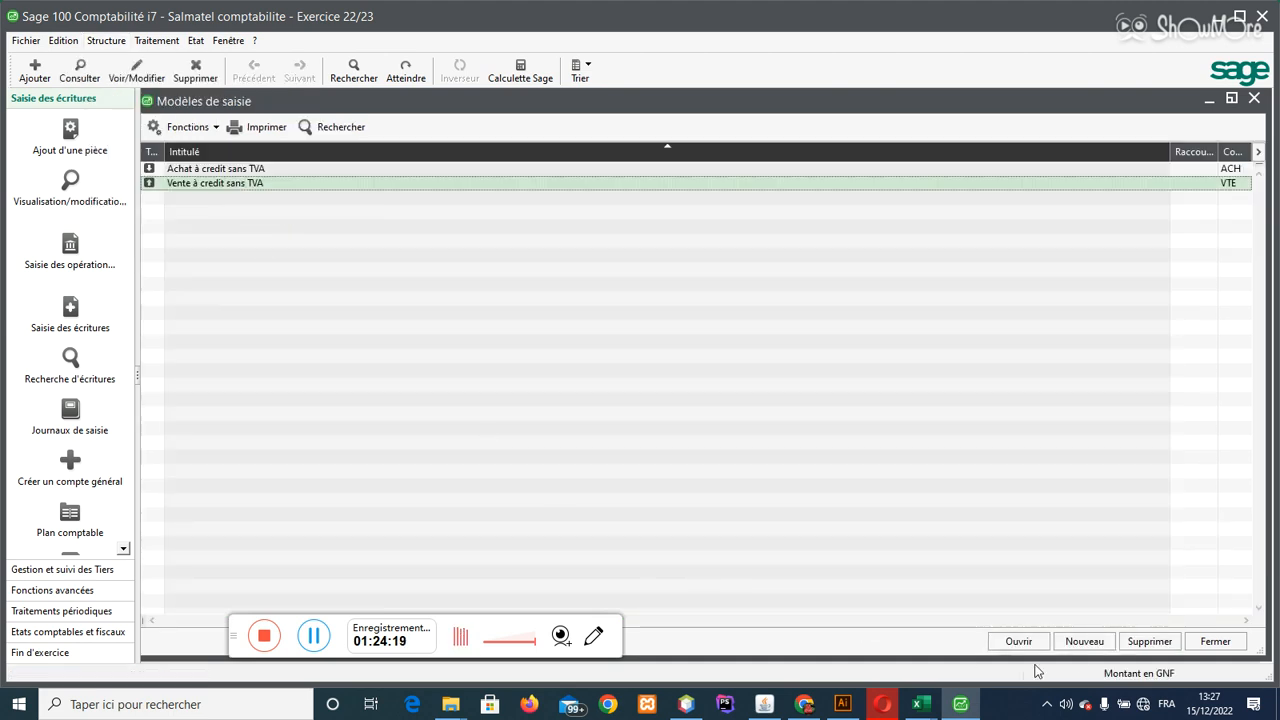
pyautogui.click(1073, 641)
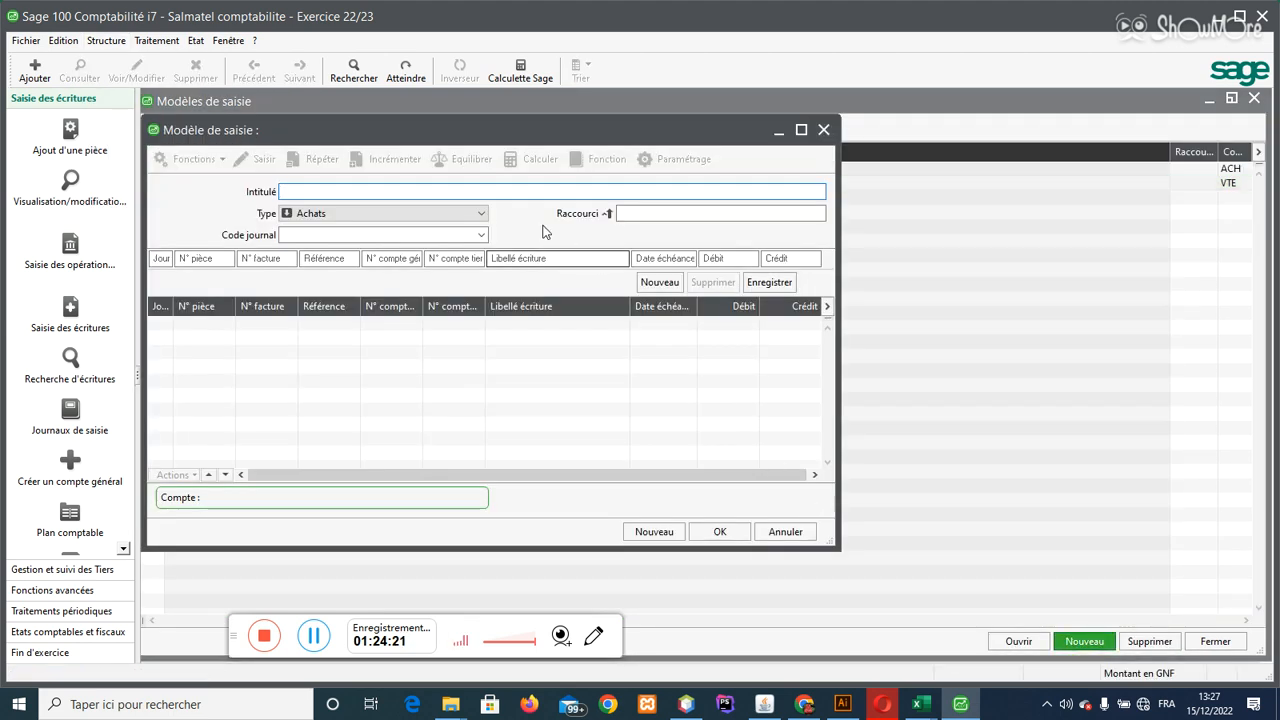
pyautogui.write('Regle')
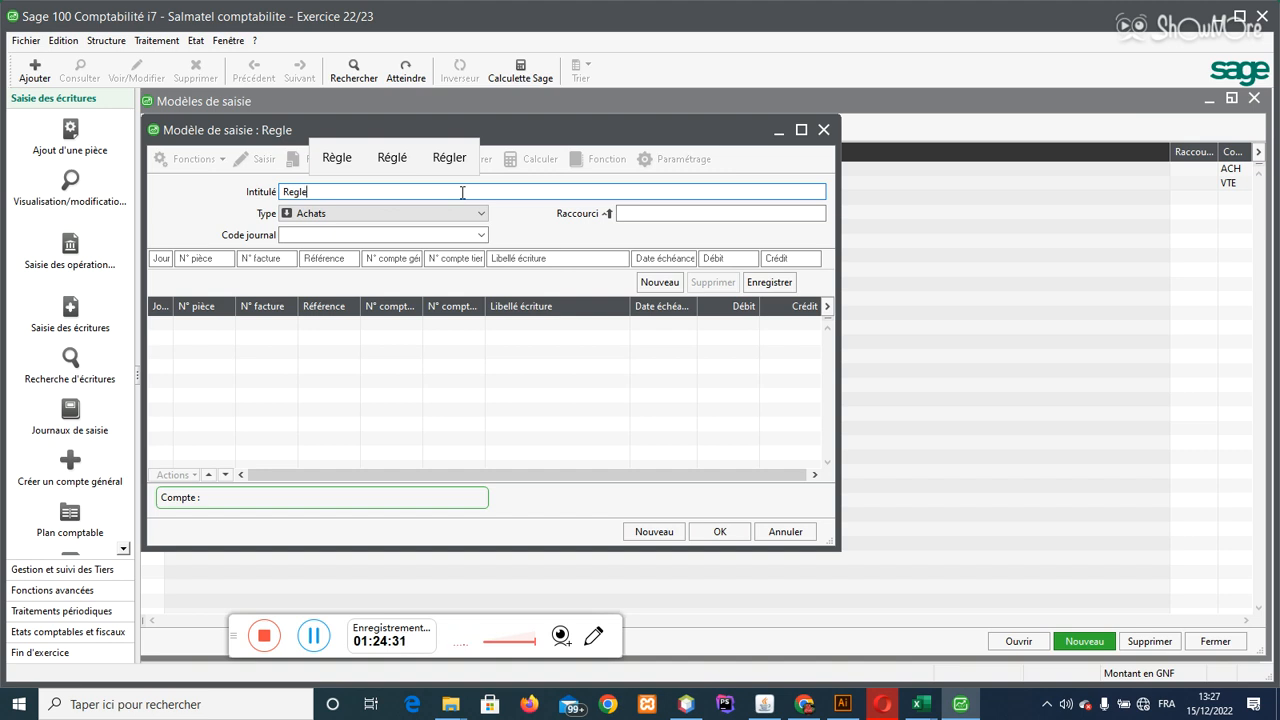
pyautogui.write('Cl')
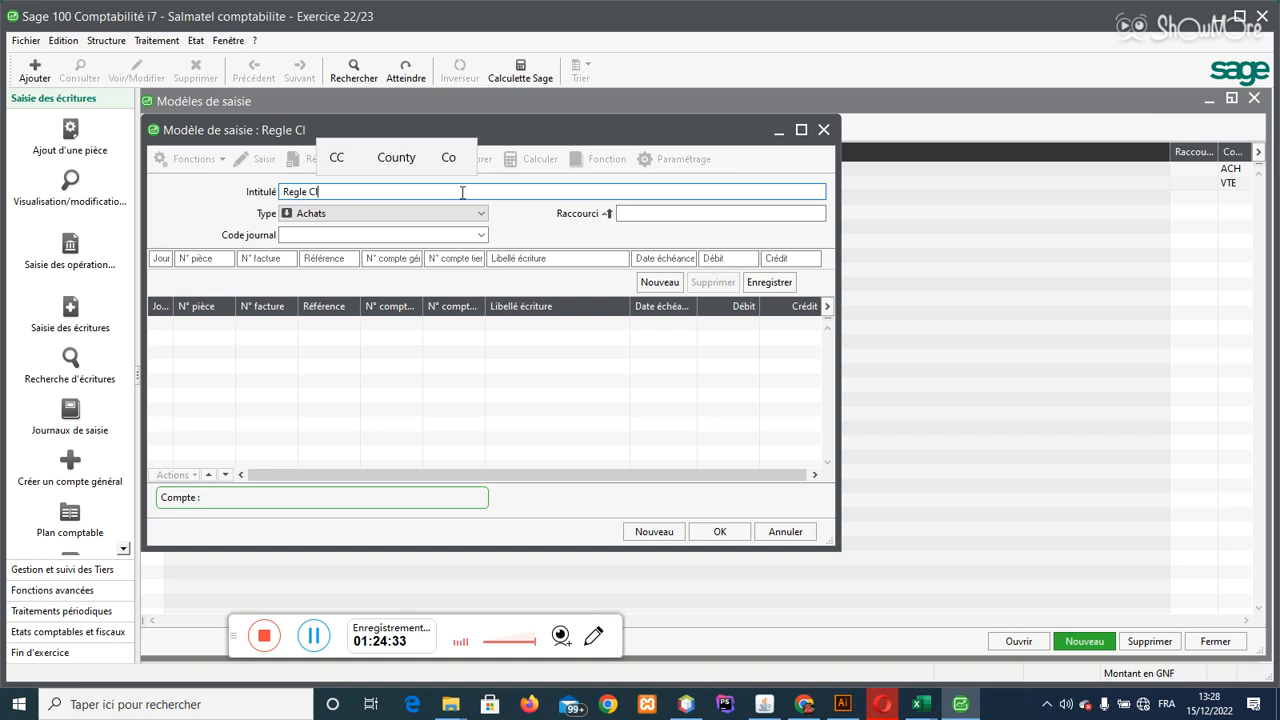
pyautogui.write('i.')
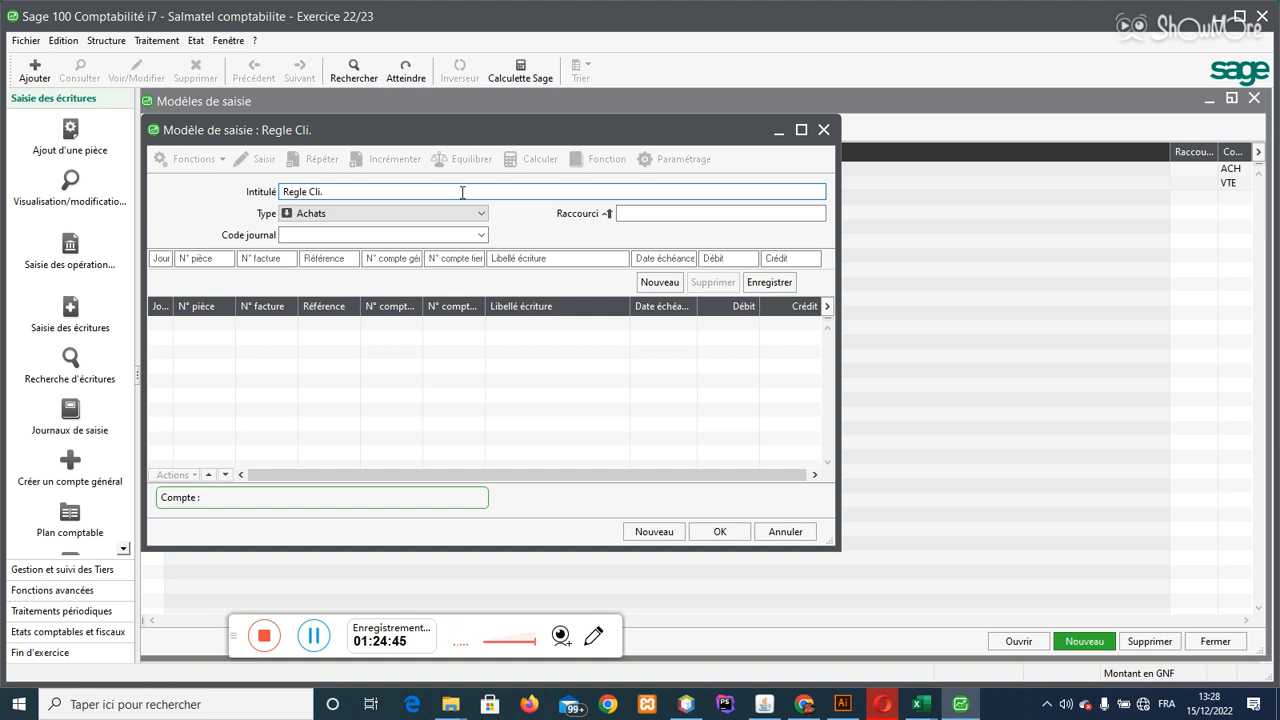
pyautogui.write('CAS')
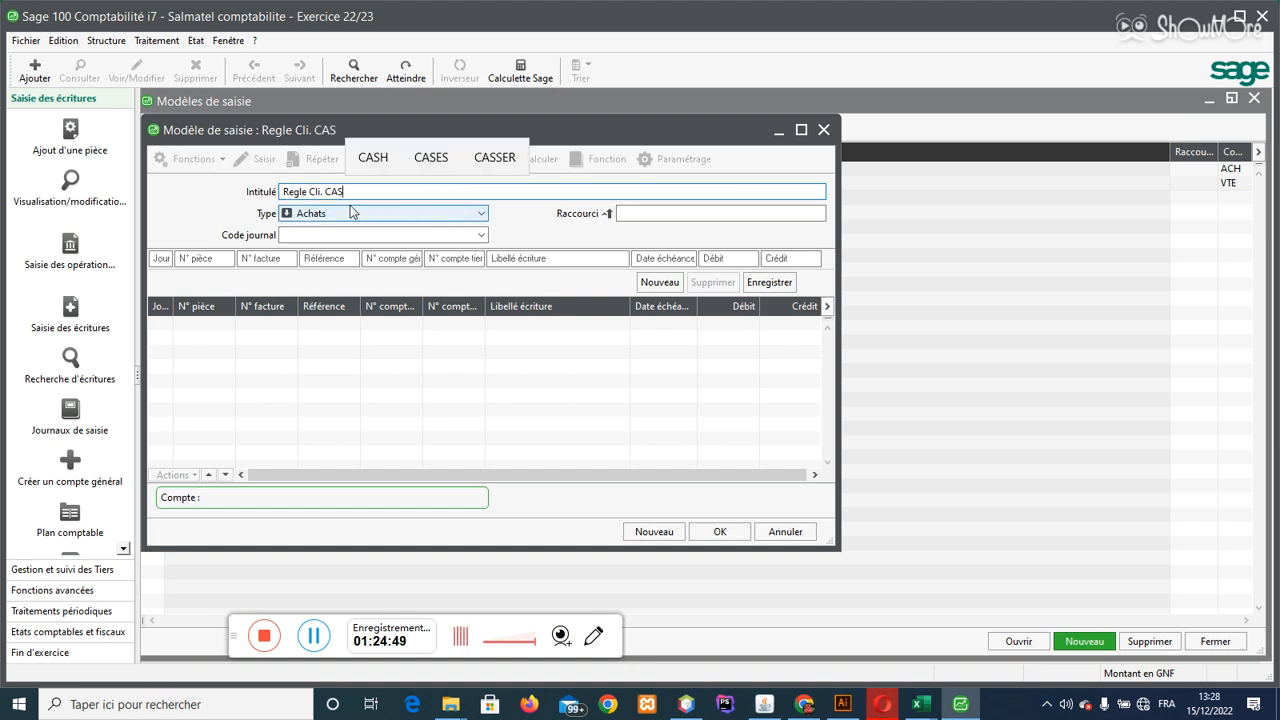
# Step: Set the model's type to Trésorerie and its journal code to CAS1 Grande caisse, with the model window maximized
pyautogui.click(304, 217)
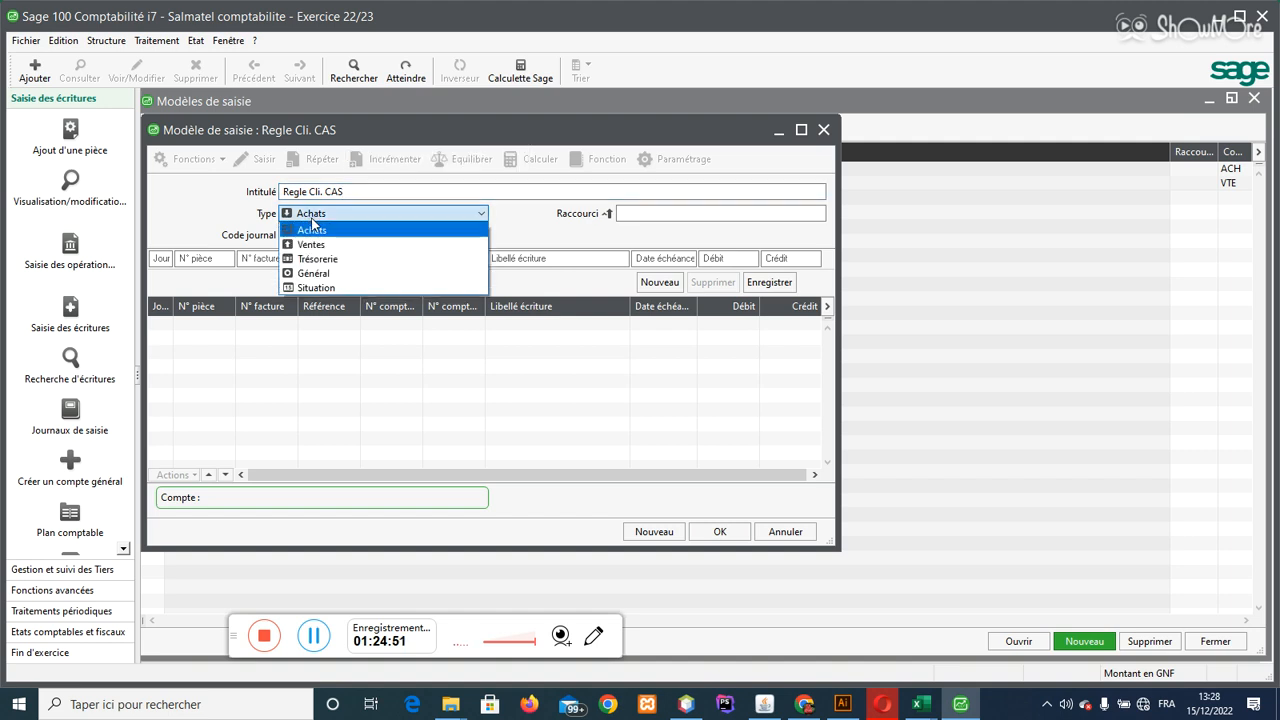
pyautogui.click(305, 260)
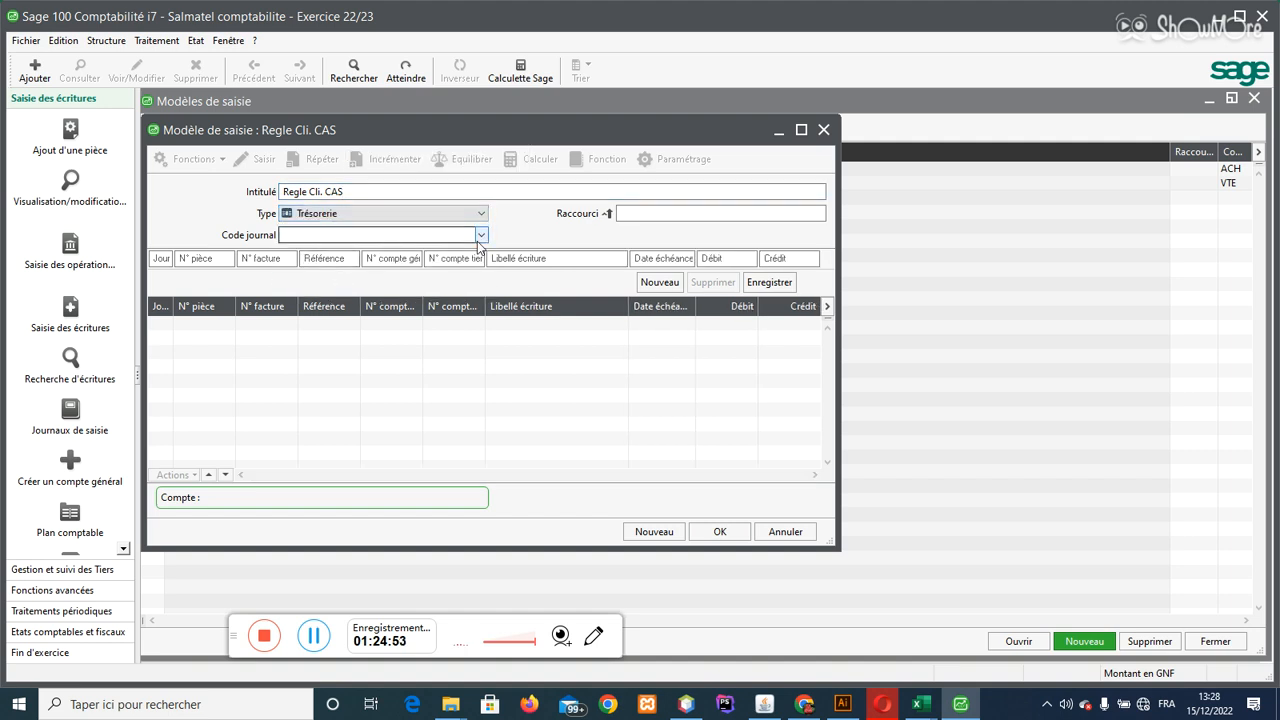
pyautogui.click(801, 130)
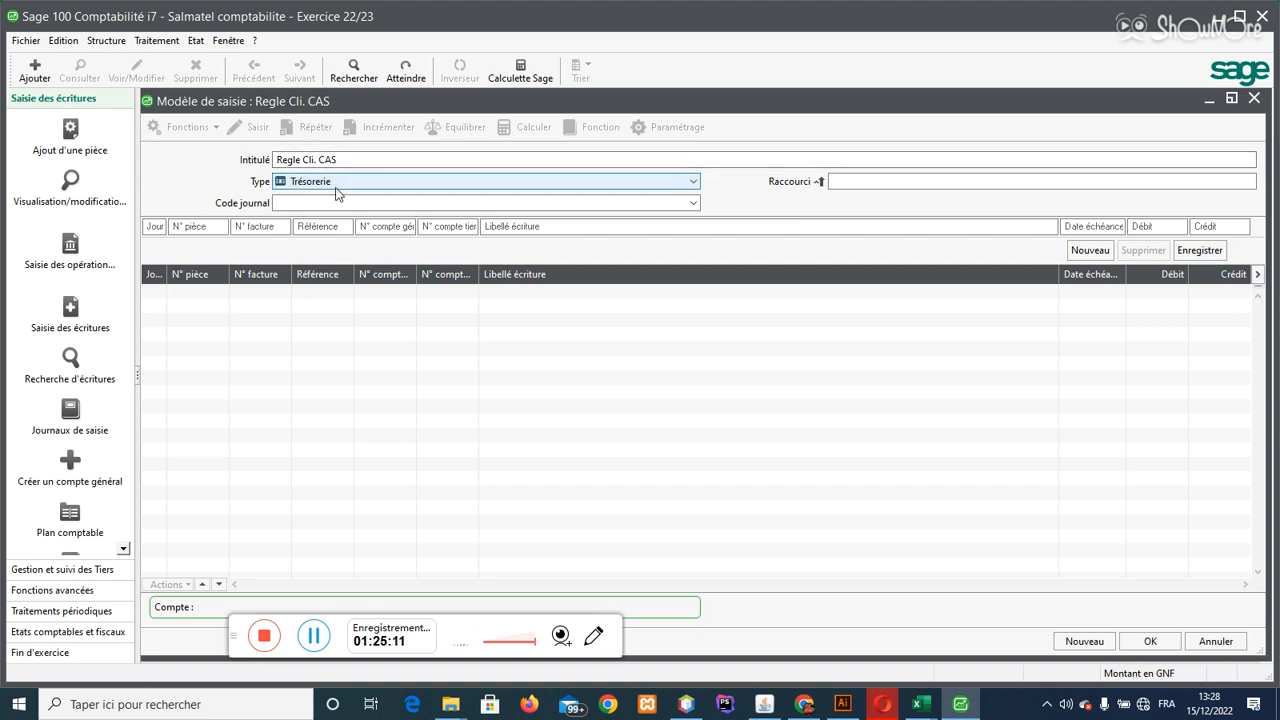
pyautogui.click(693, 203)
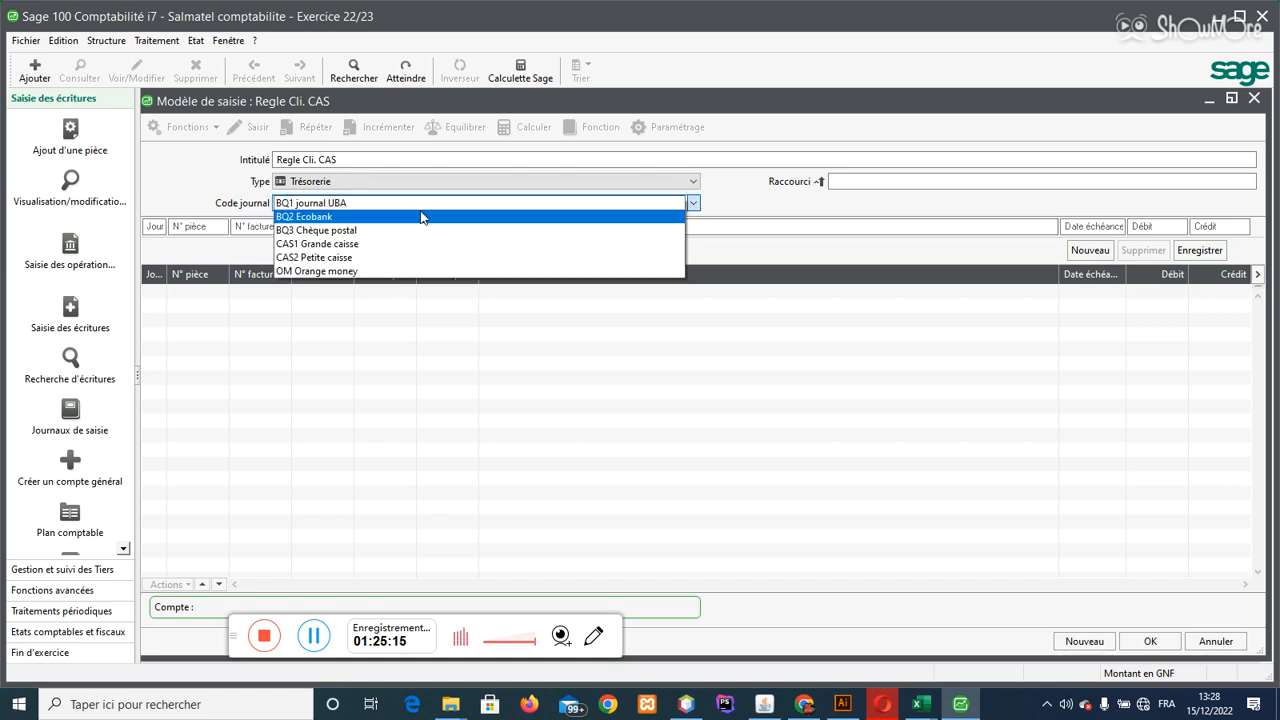
pyautogui.click(387, 250)
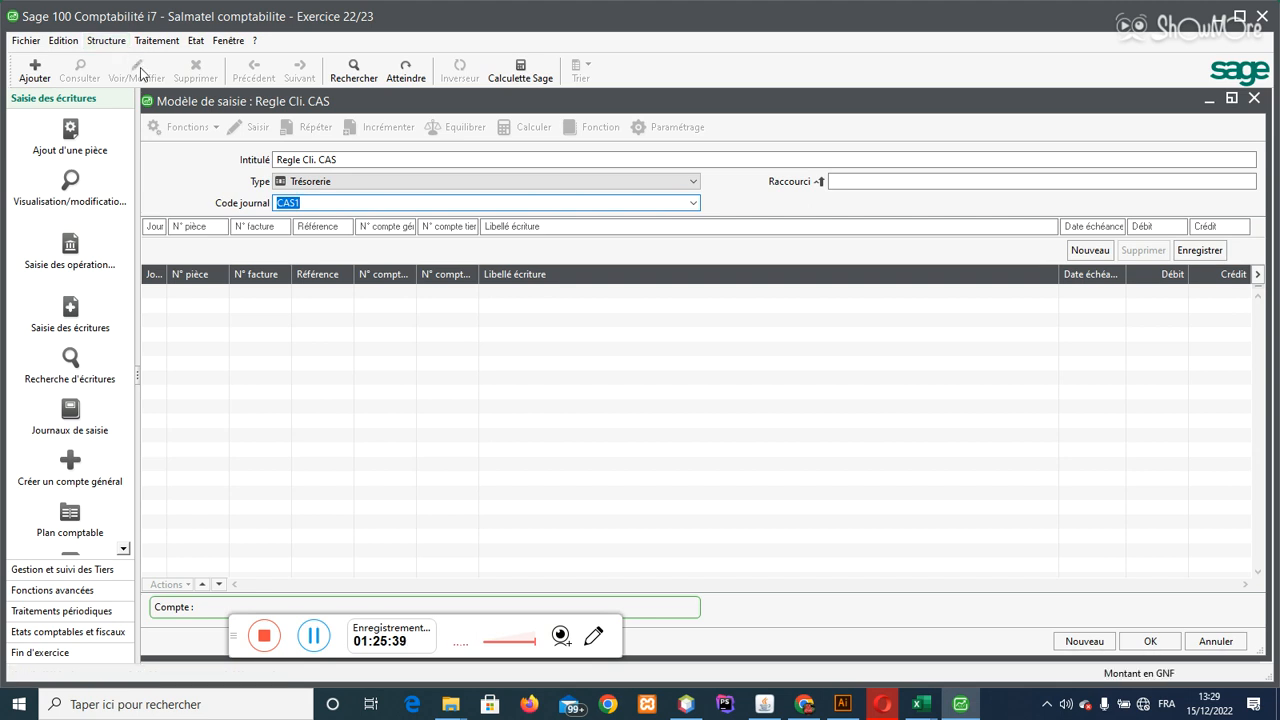
# Step: Set the day, document number, invoice number and reference of the model's first line to manual entry (Saisir)
pyautogui.click(151, 228)
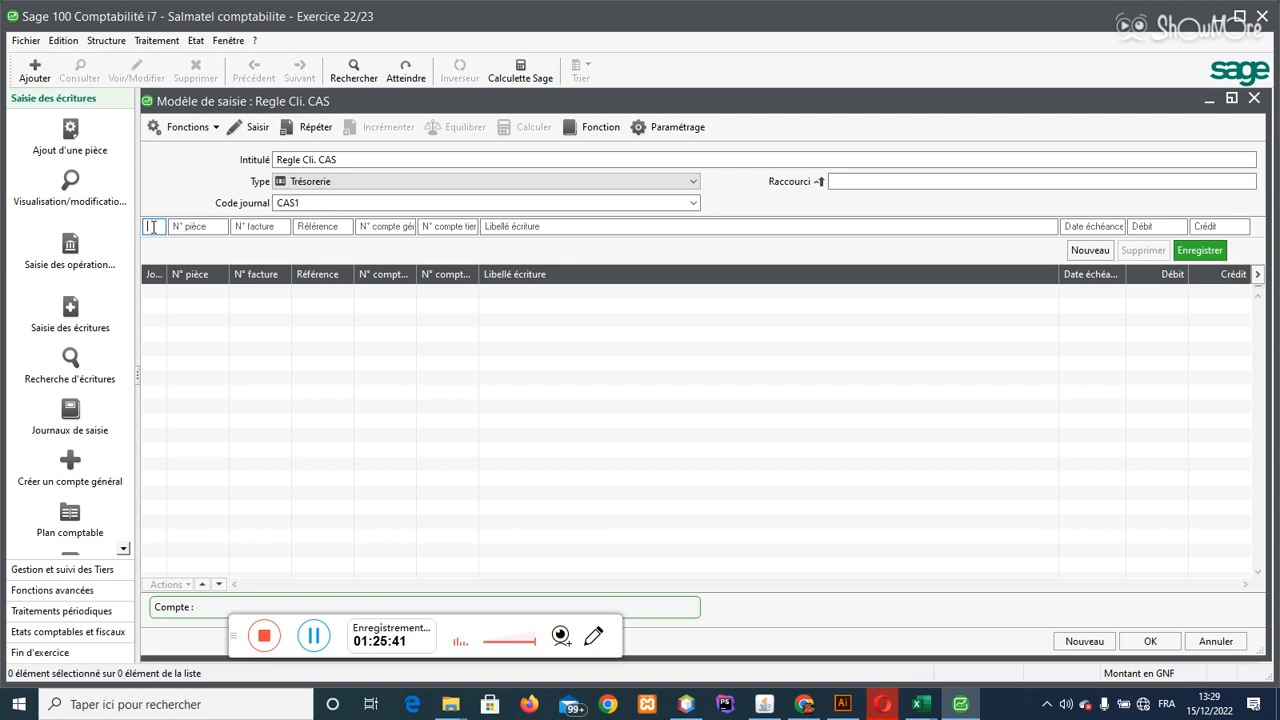
pyautogui.click(264, 138)
pyautogui.click(264, 138)
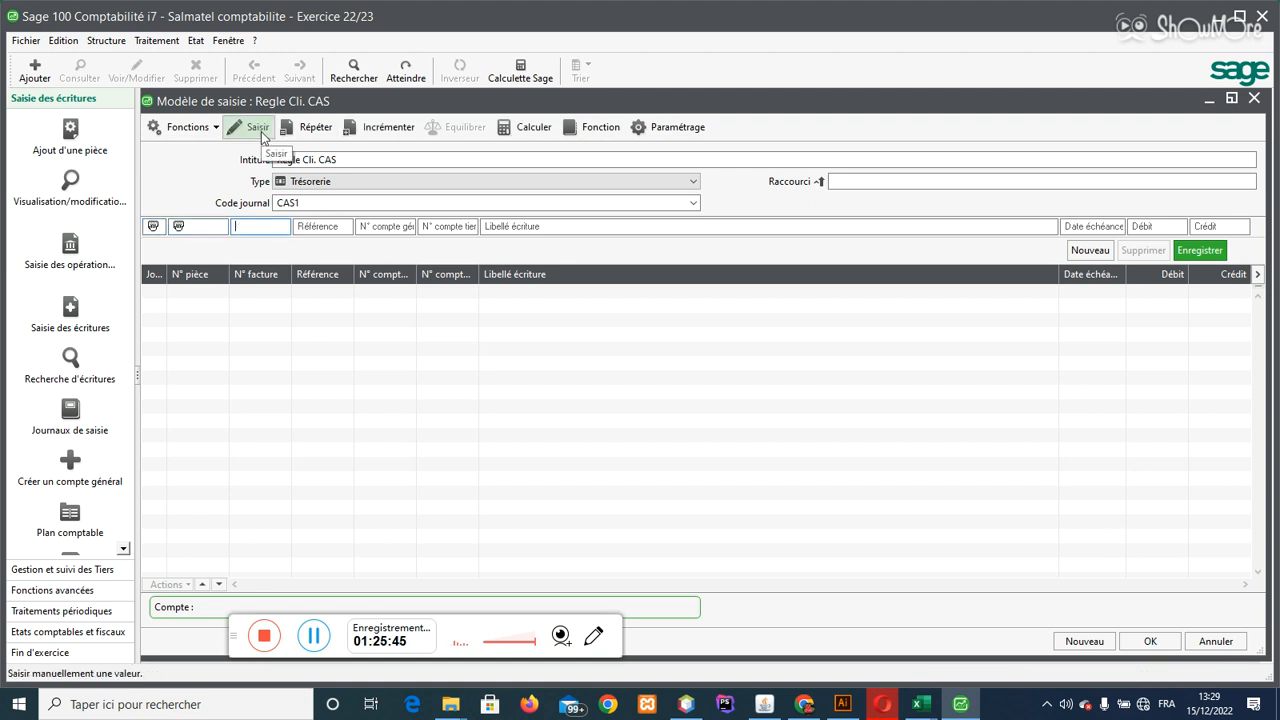
pyautogui.click(264, 136)
pyautogui.click(264, 136)
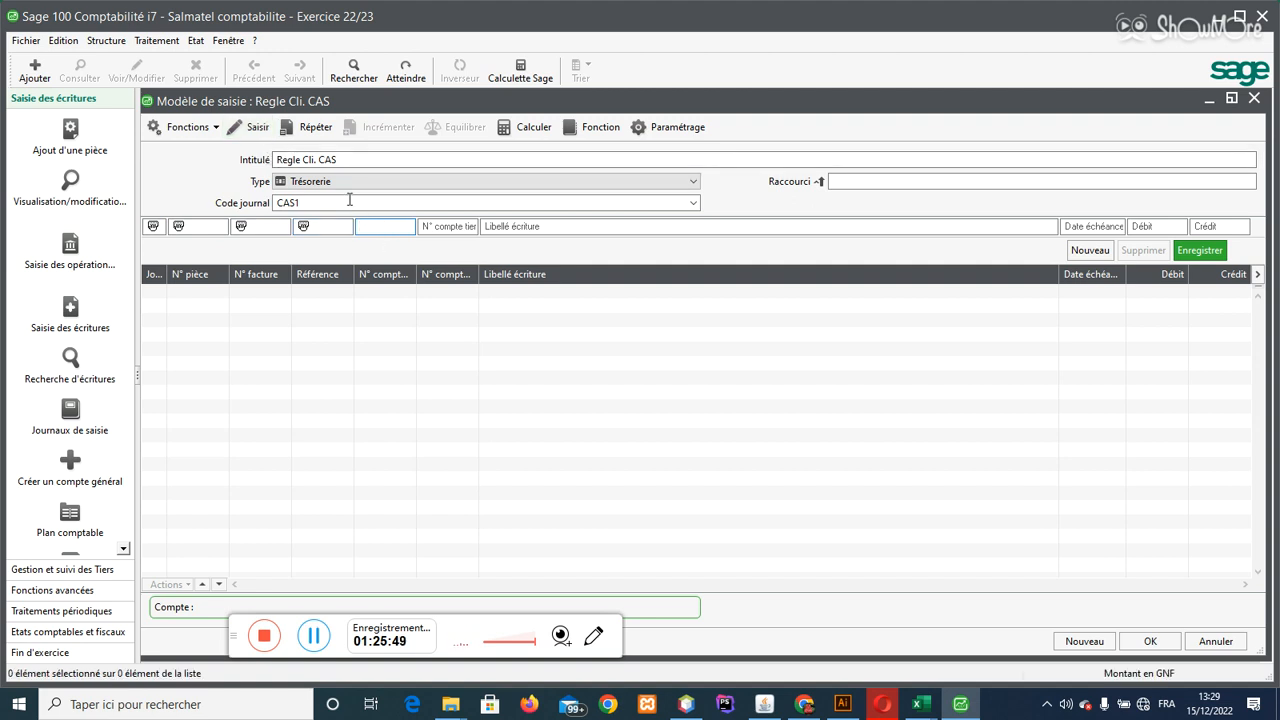
# Step: Set the line's general account to 411000 and its third-party account to manual entry (Saisir)
pyautogui.write('411000')
pyautogui.press('Tab')
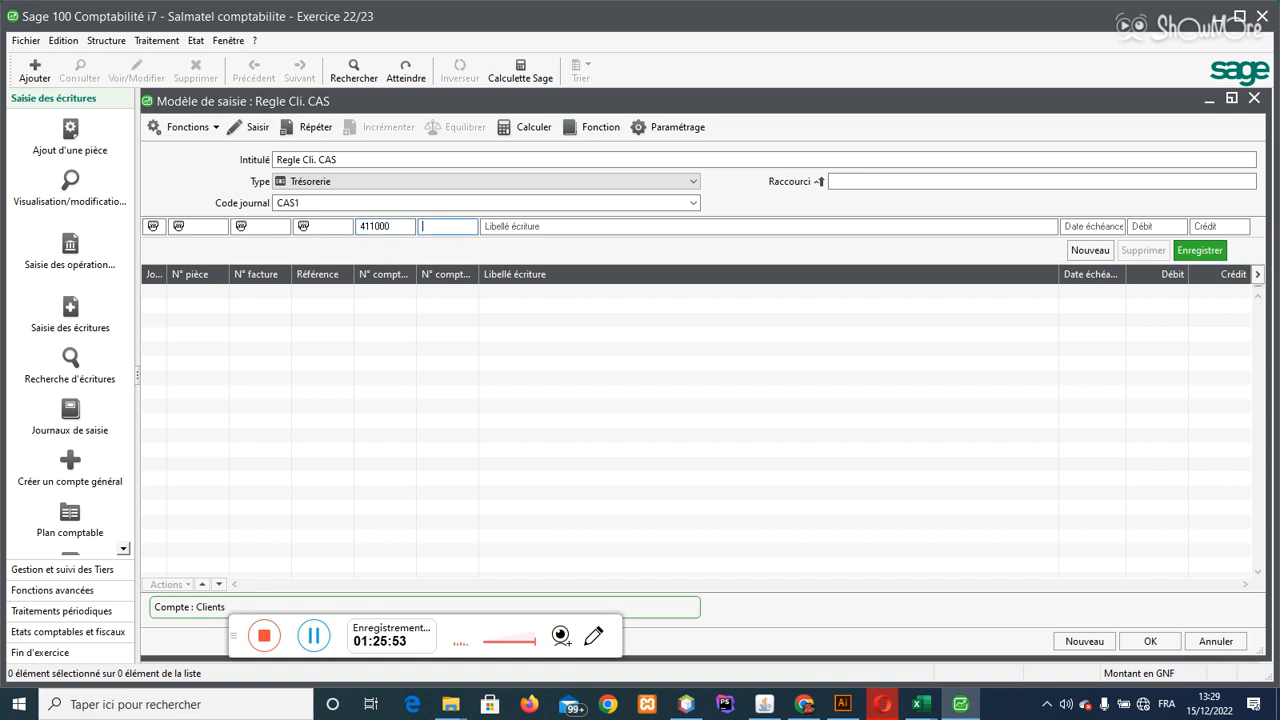
pyautogui.press('Tab')
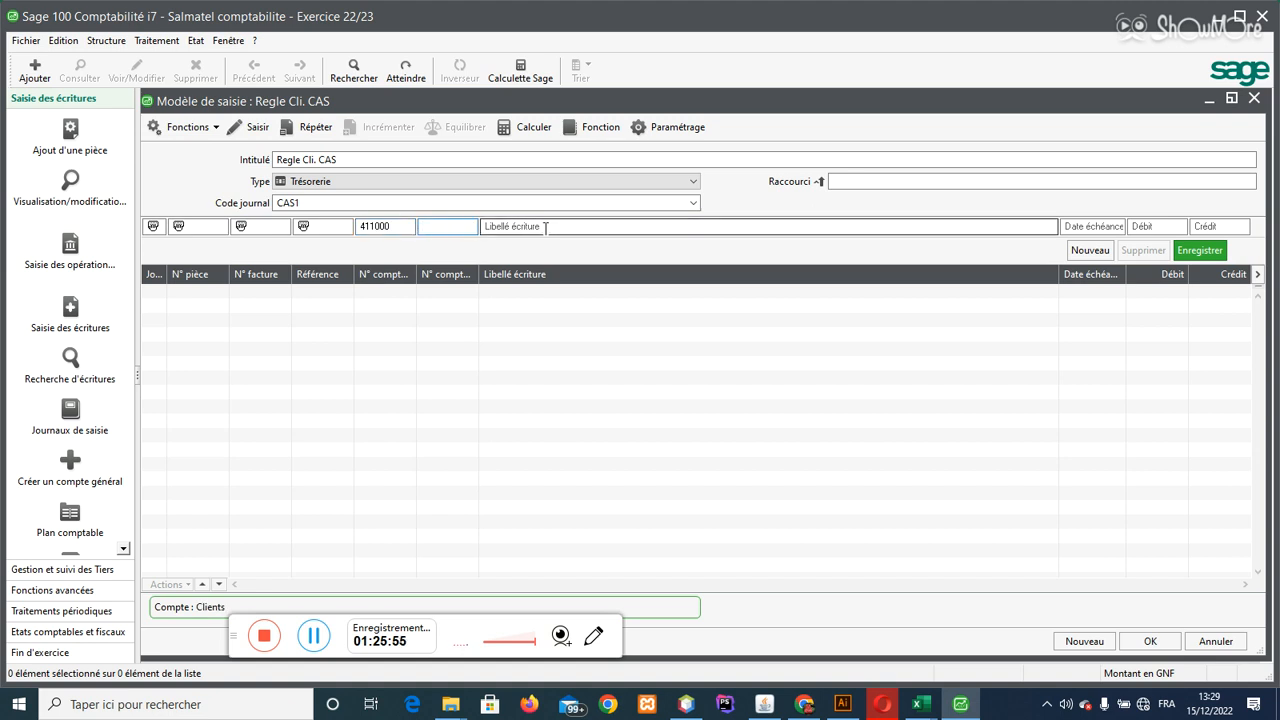
# Step: Label the 411000 line "Regl.sur vent de m" and set its due date to manual entry (Saisir)
pyautogui.write('Regl')
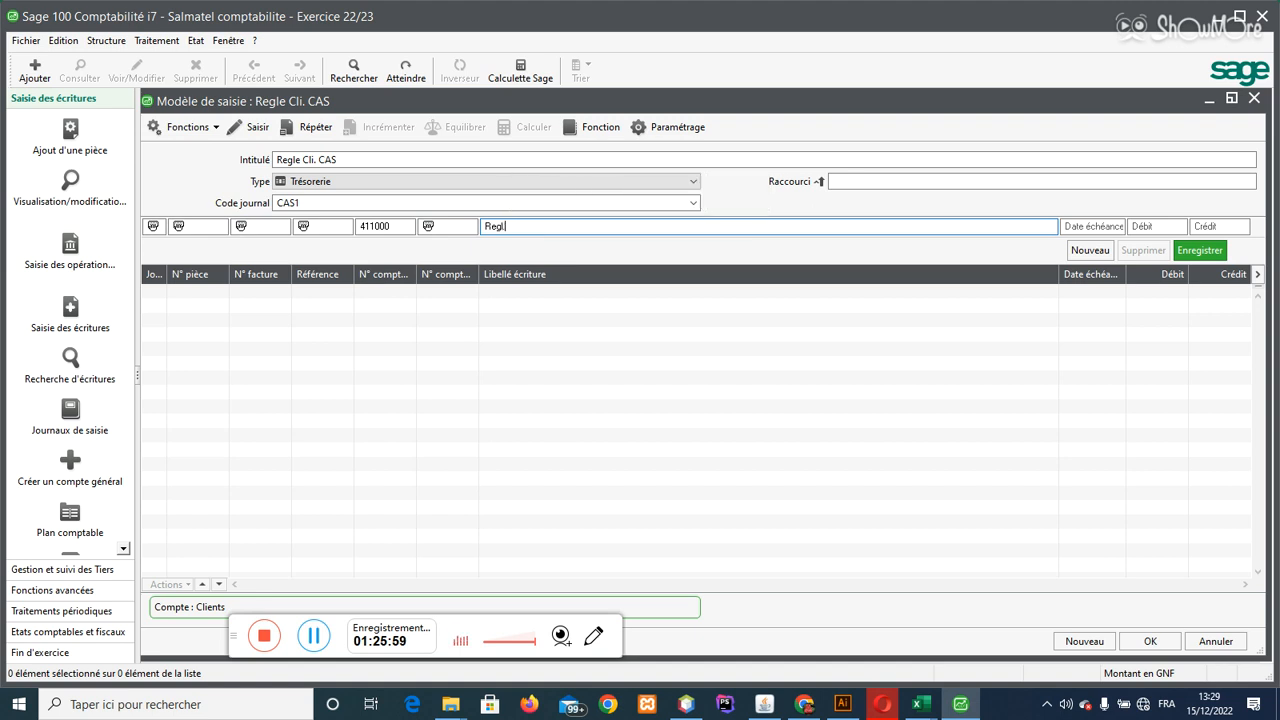
pyautogui.write('. ClIENT')
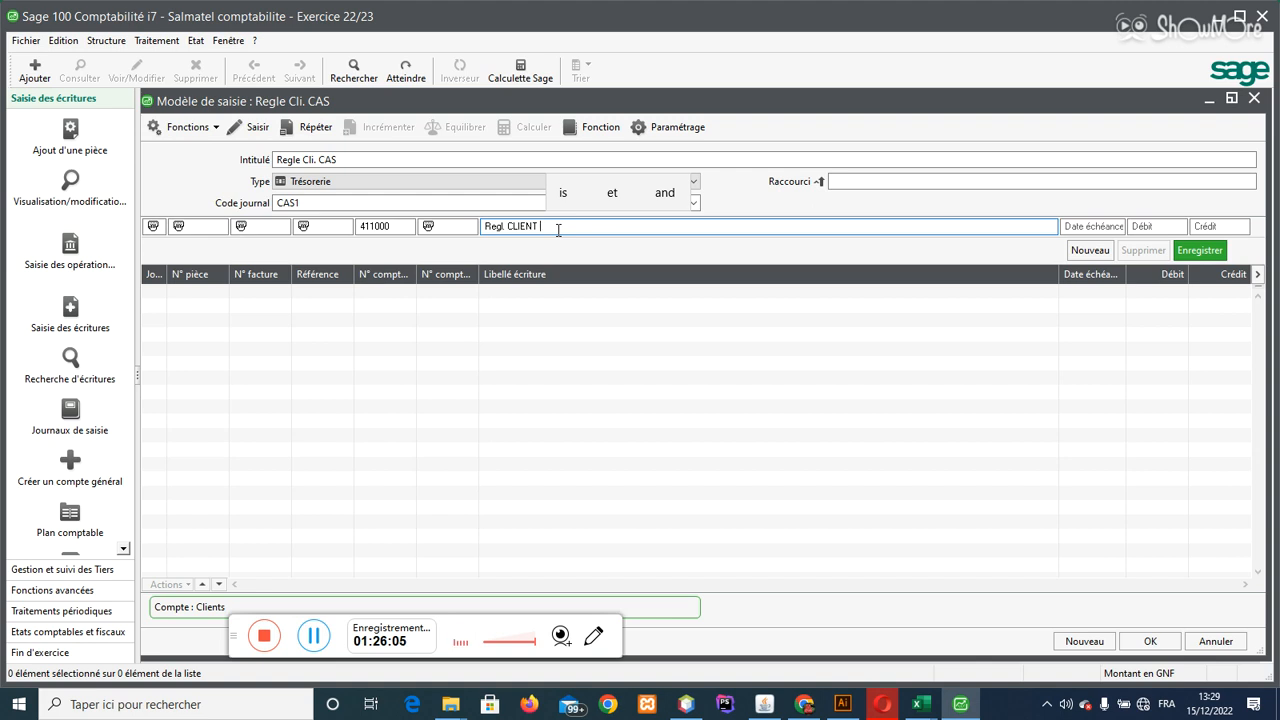
pyautogui.moveTo(558, 229); pyautogui.dragTo(504, 227)
pyautogui.press('BackSpace')
pyautogui.write('sur ven')
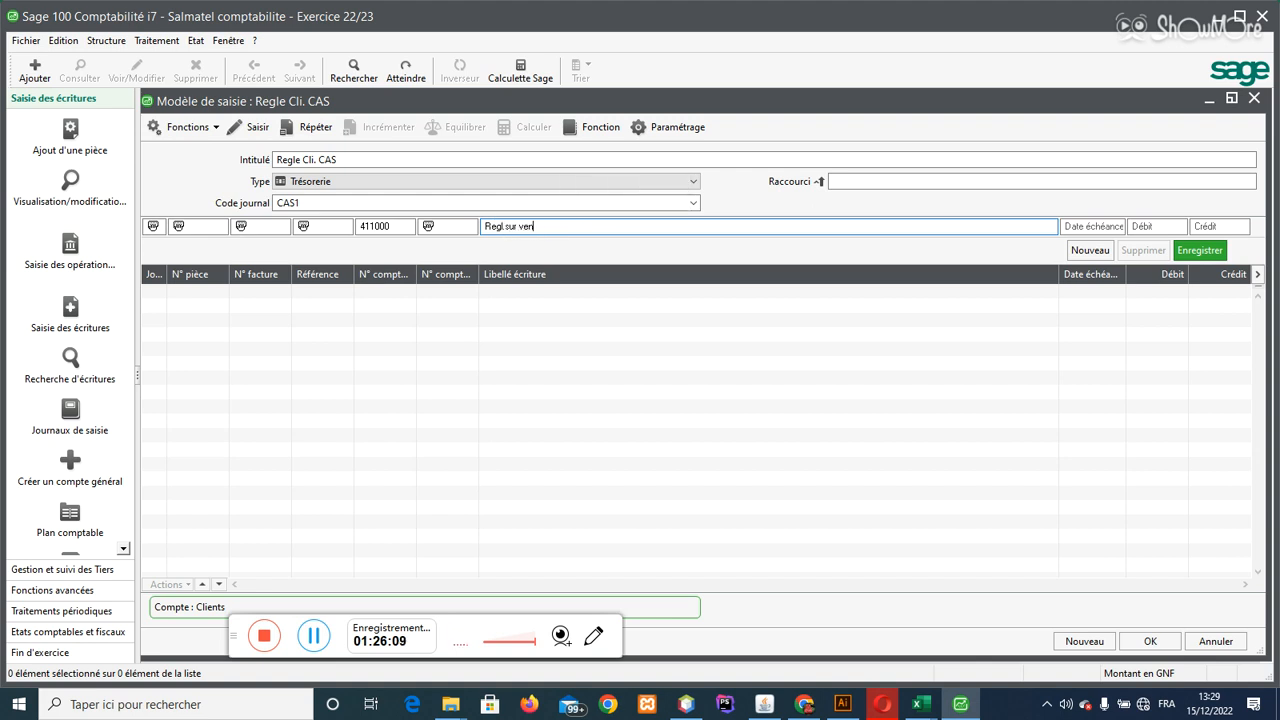
pyautogui.write('t de m')
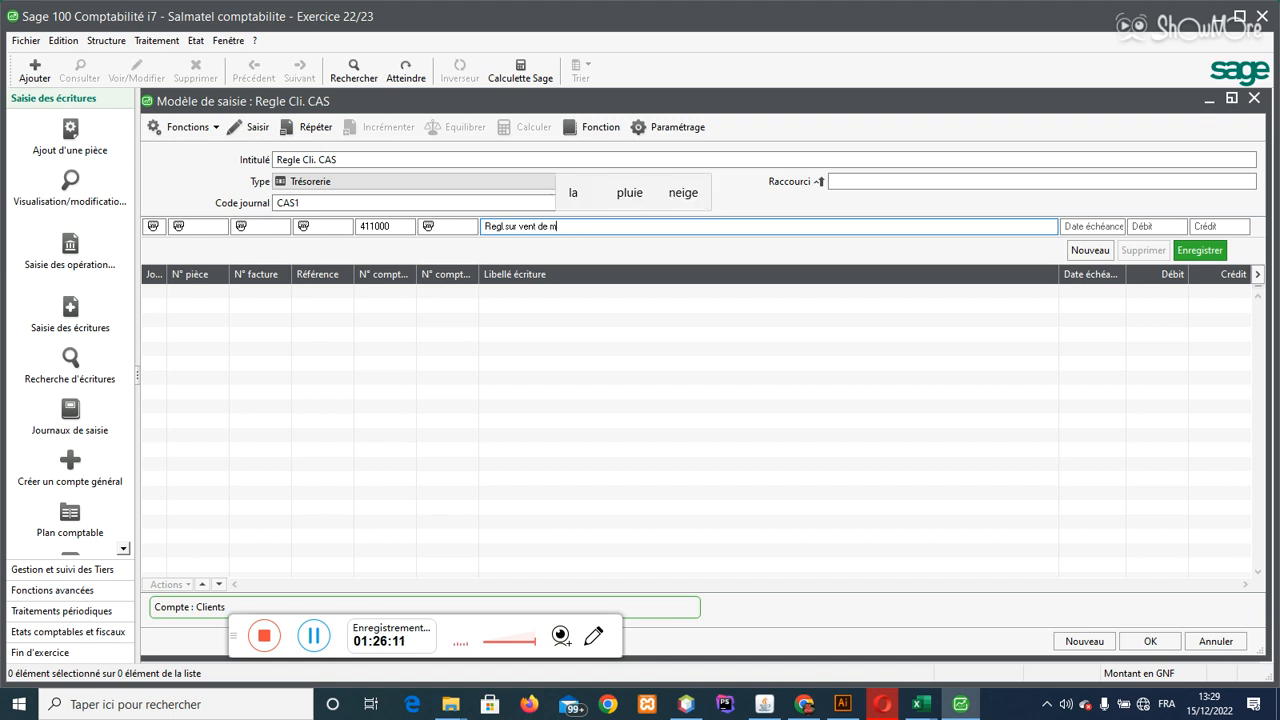
pyautogui.press('Tab')
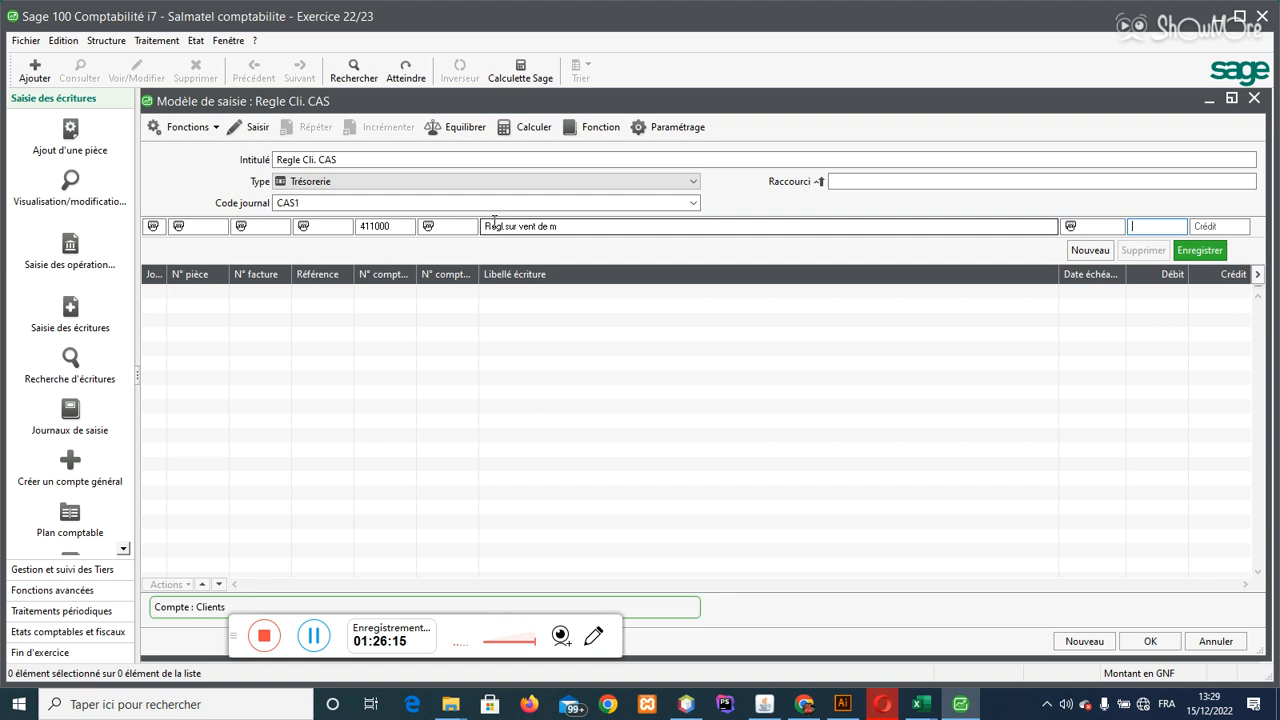
# Step: Set the 411000 line's credit amount to manual entry (Saisir) and save the line in the model
pyautogui.press('Tab')
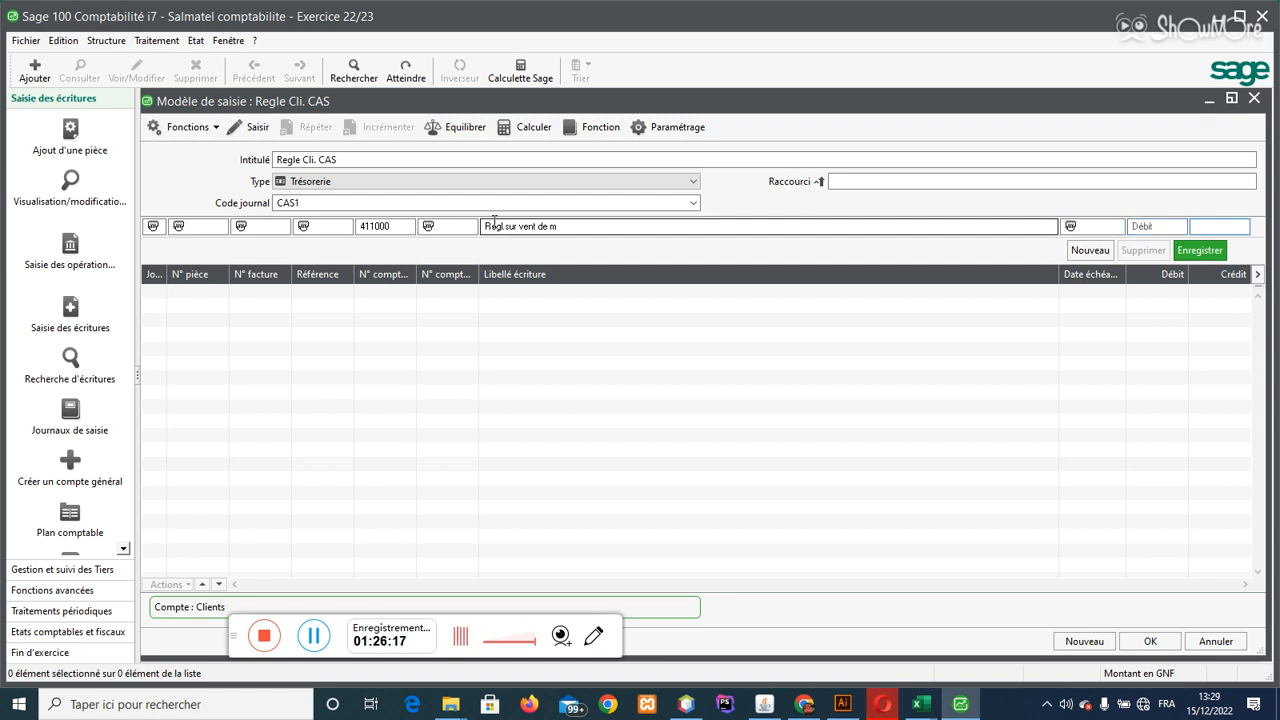
pyautogui.click(237, 133)
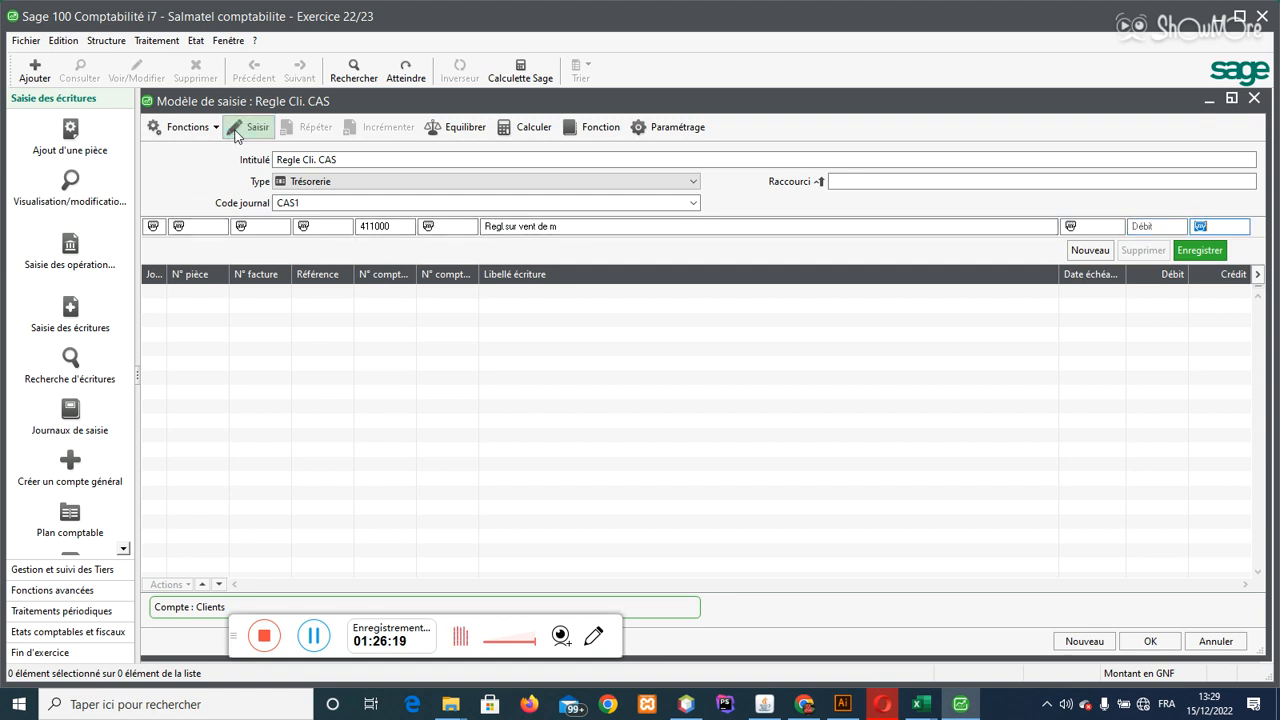
pyautogui.press('Return')
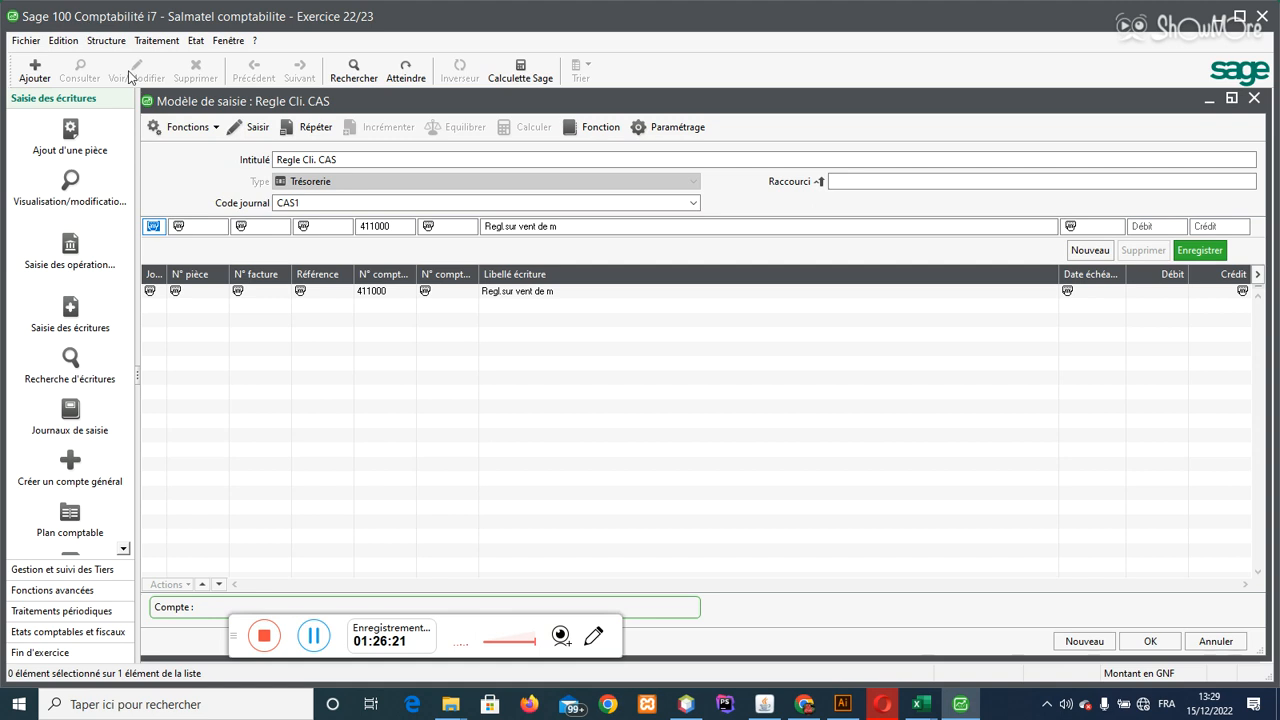
# Step: Examine the treasury account and counterpart settings of the CAS1 Grande caisse journal code without changing them
pyautogui.moveTo(304, 204); pyautogui.dragTo(278, 197)
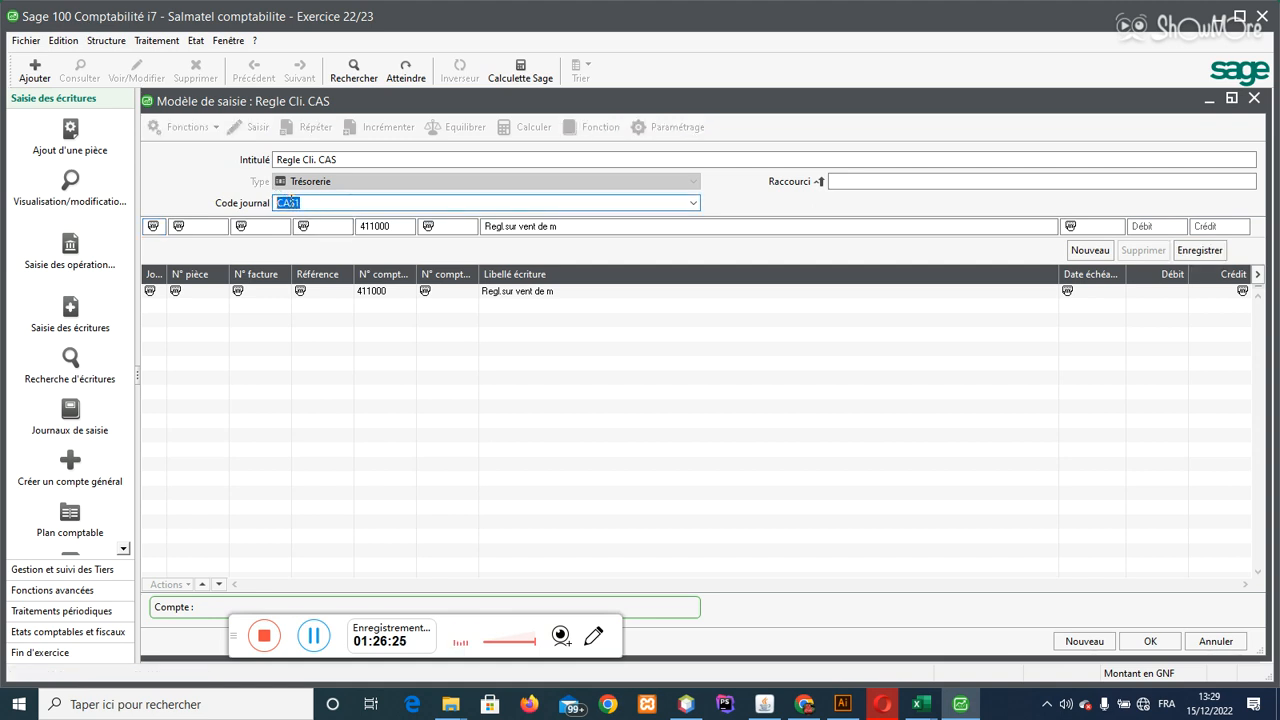
pyautogui.click(155, 42)
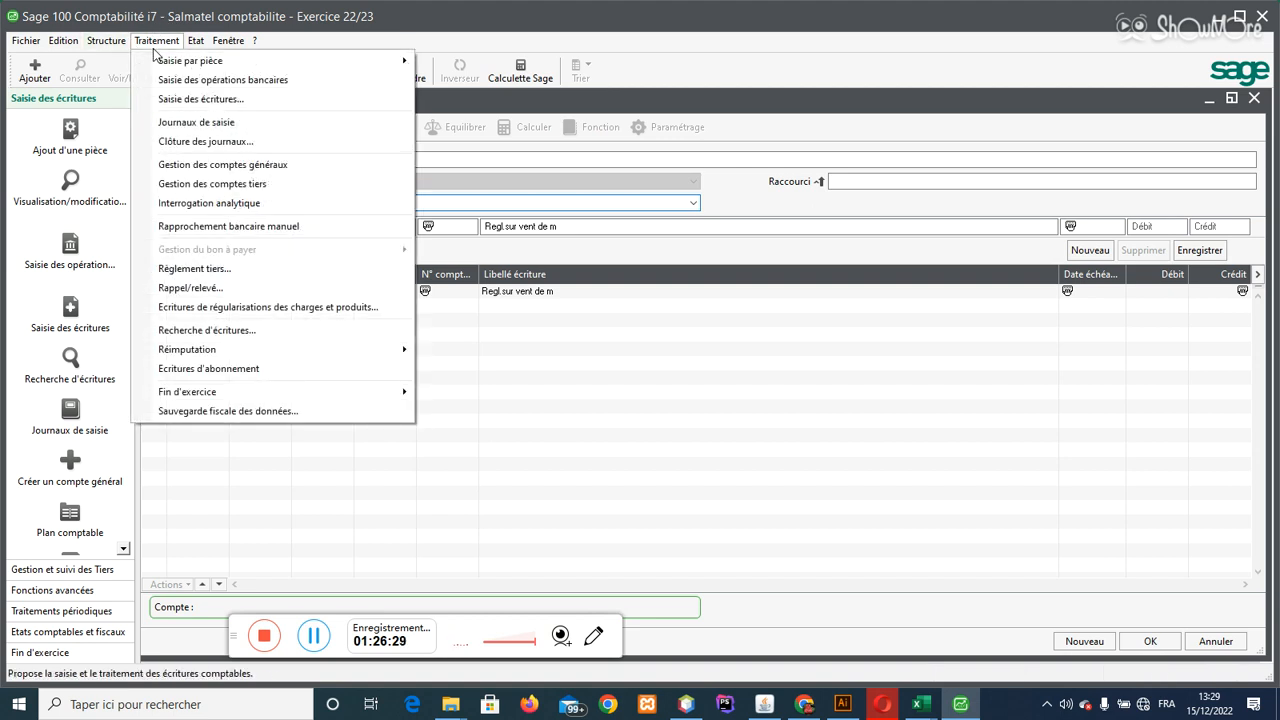
pyautogui.moveTo(105, 41)
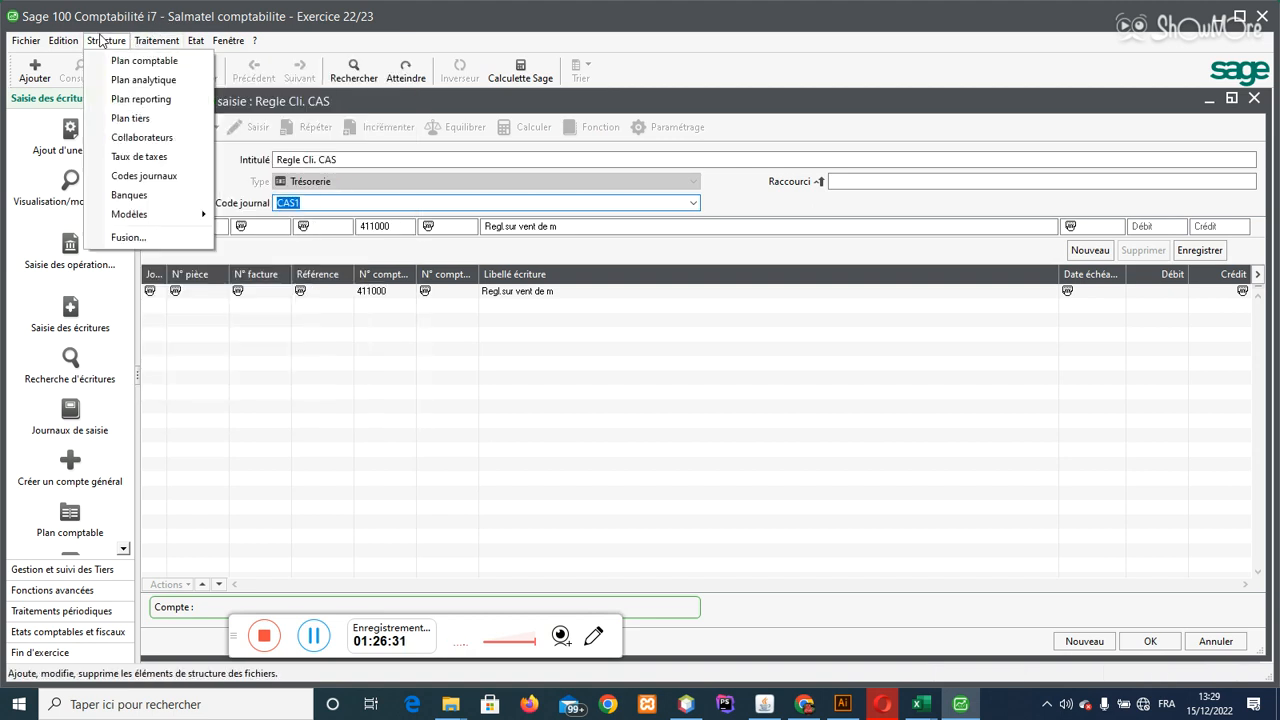
pyautogui.click(158, 176)
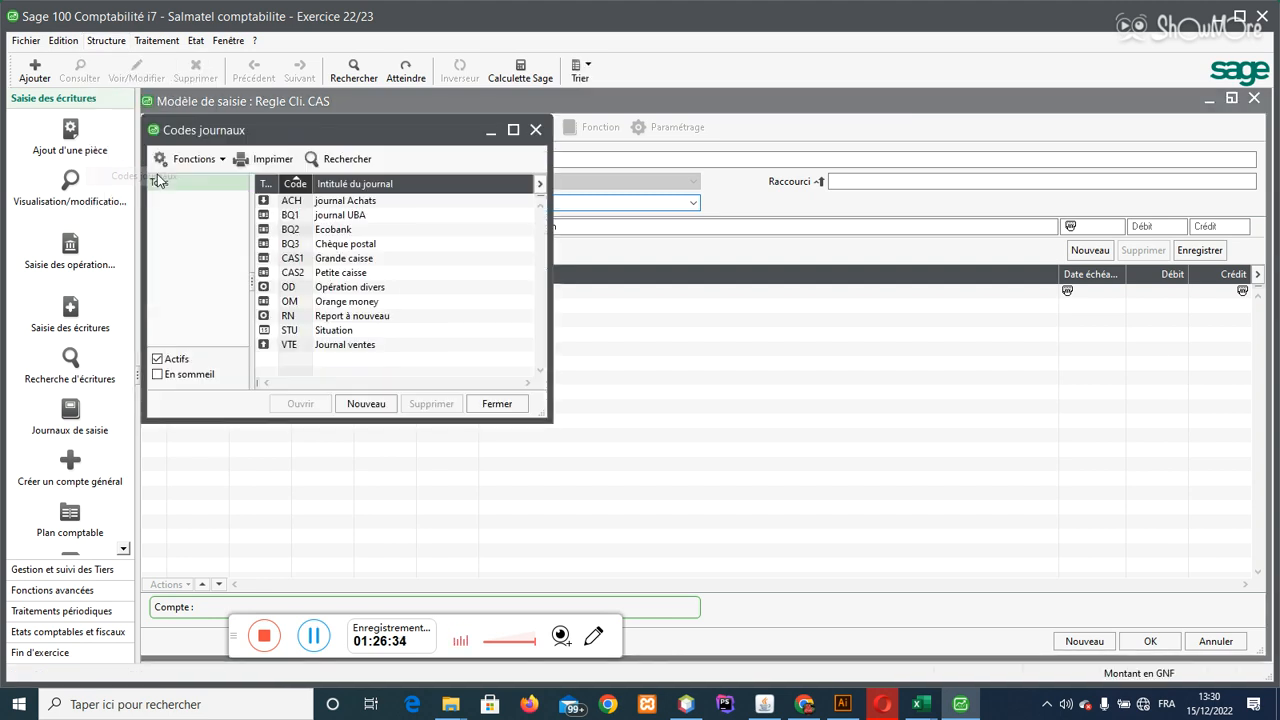
pyautogui.doubleClick(335, 262)
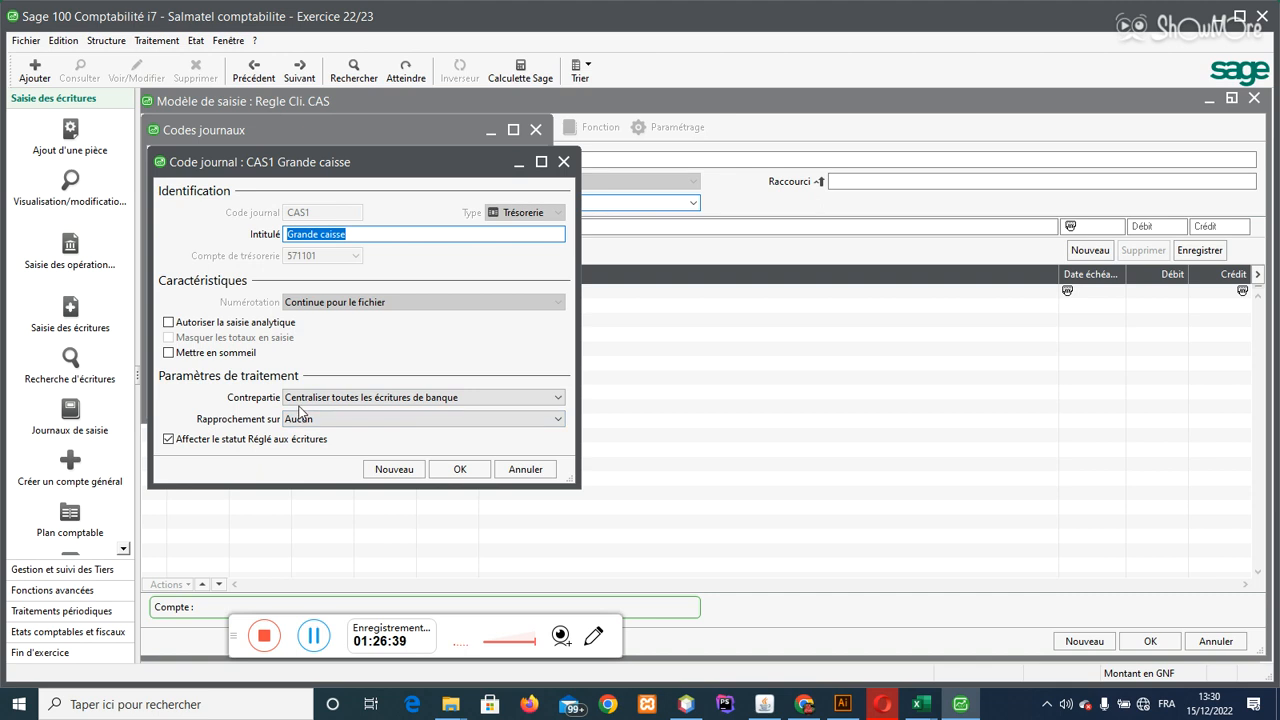
pyautogui.click(522, 469)
pyautogui.click(524, 404)
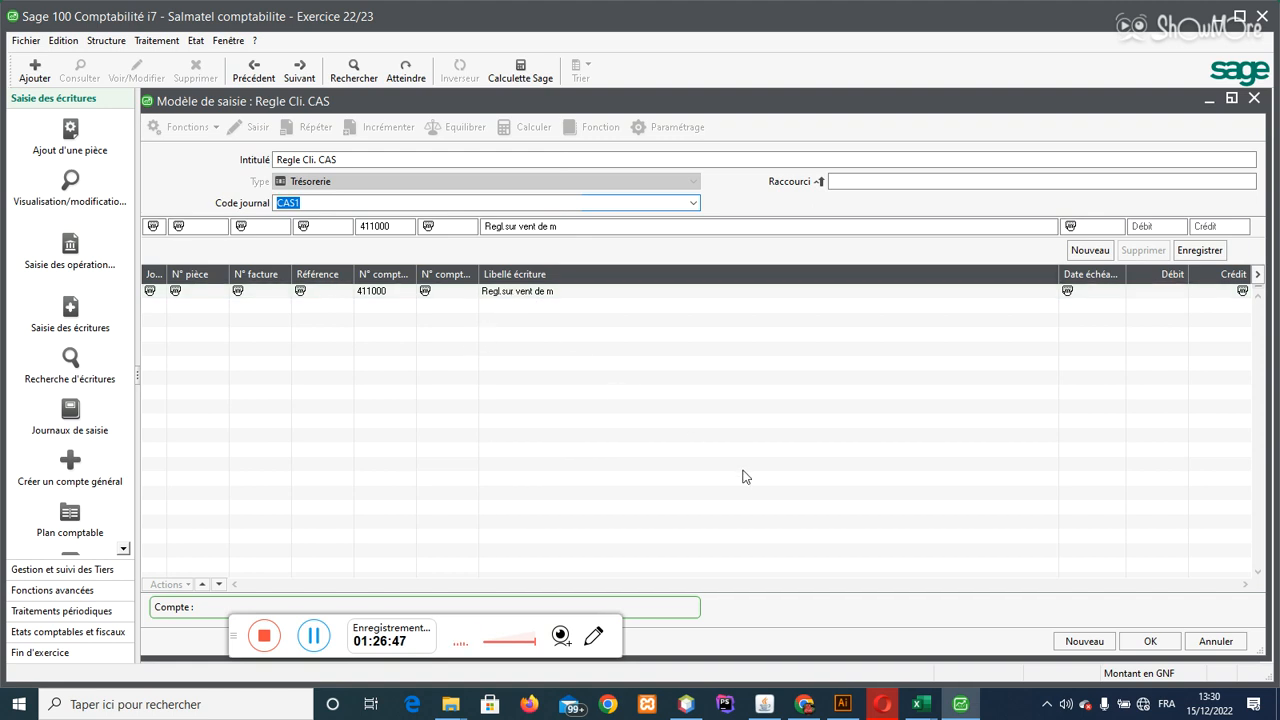
# Step: Save the Regle Cli. CAS model and apply it to a new accounting document in a maximized window
pyautogui.click(1152, 642)
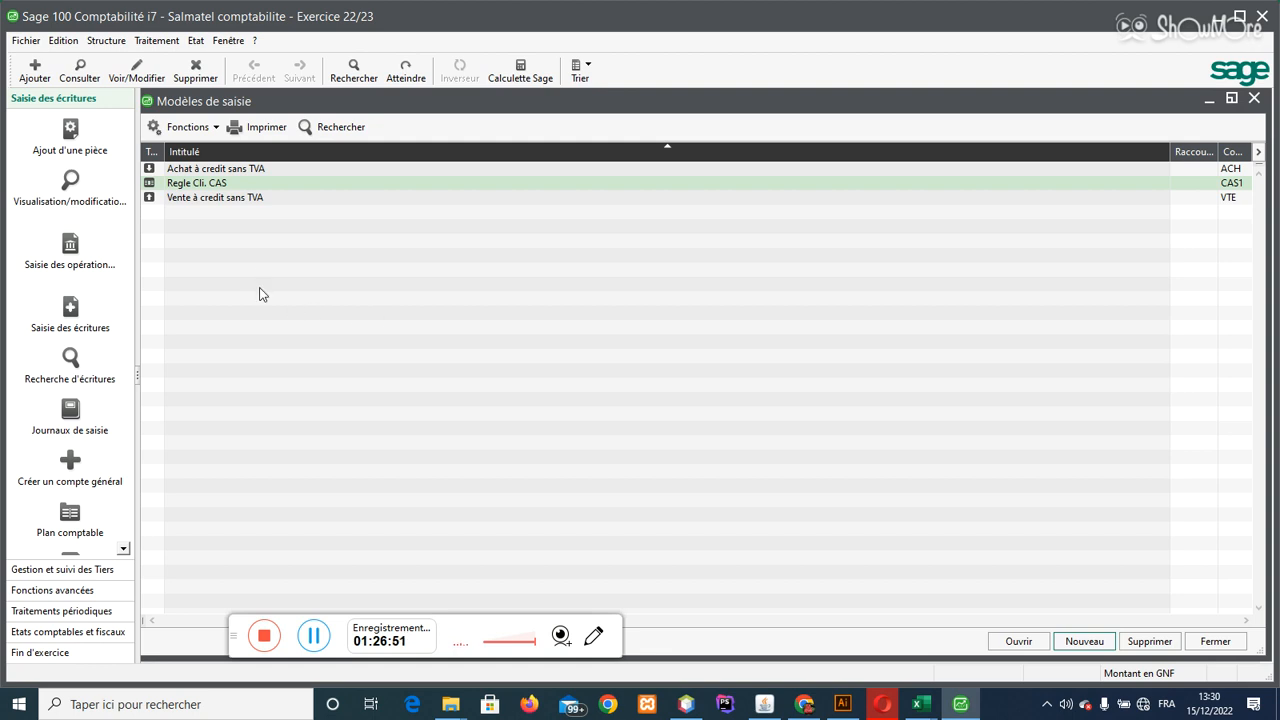
pyautogui.click(68, 132)
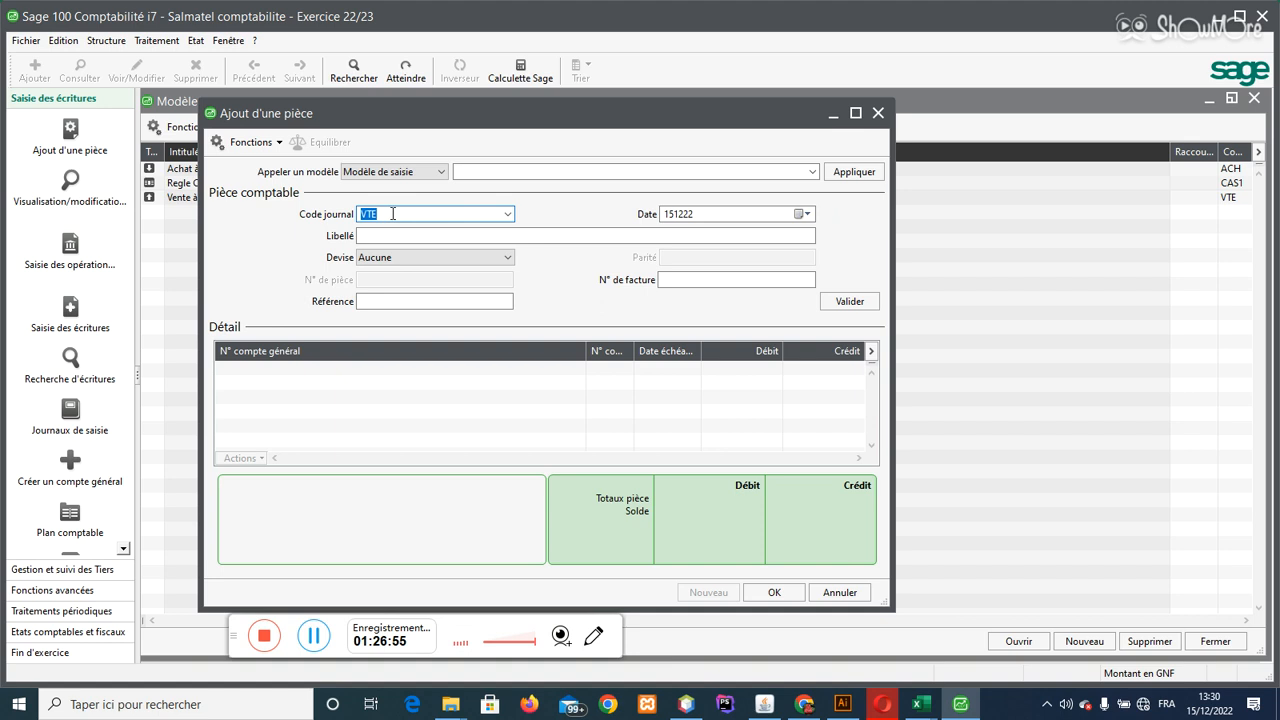
pyautogui.press('BackSpace')
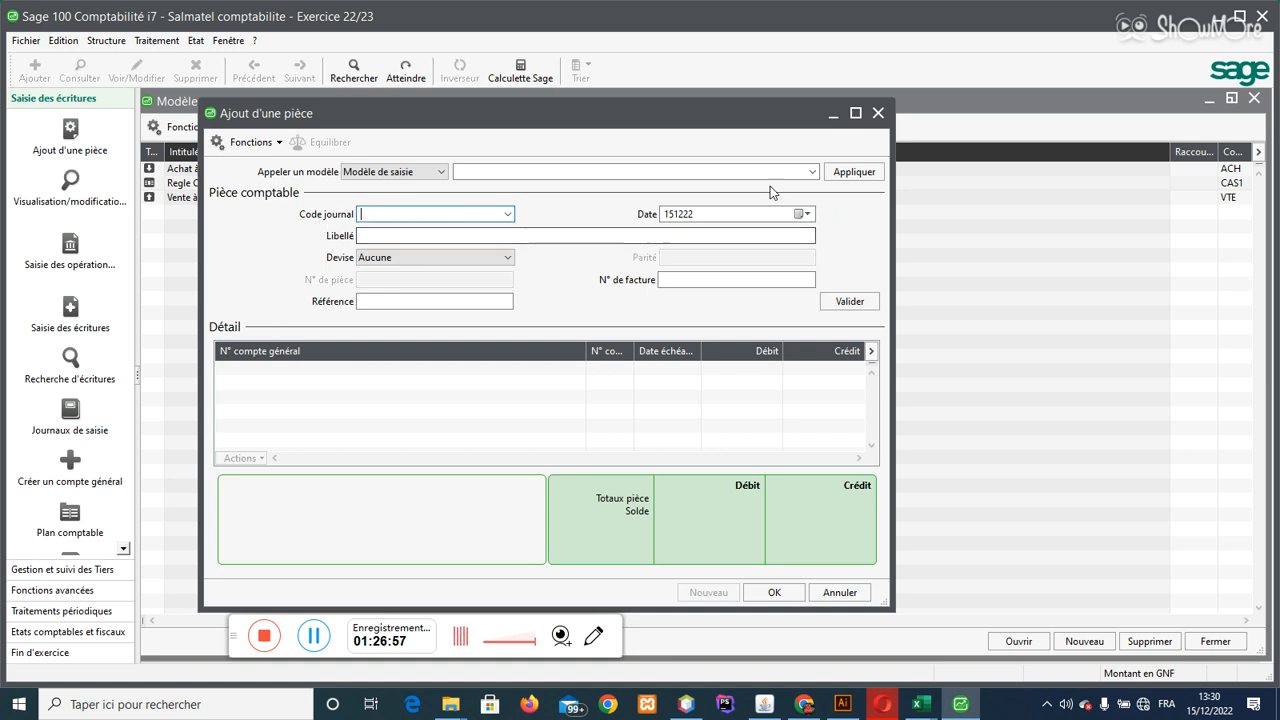
pyautogui.click(798, 175)
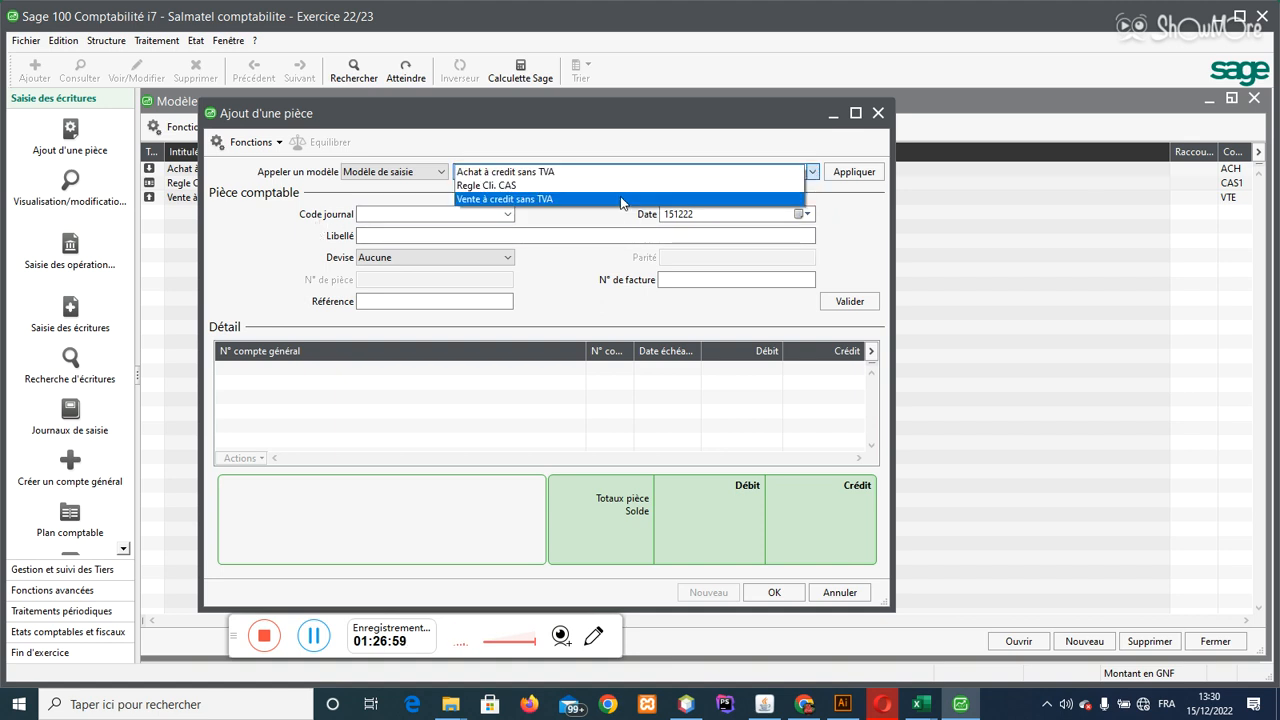
pyautogui.click(618, 186)
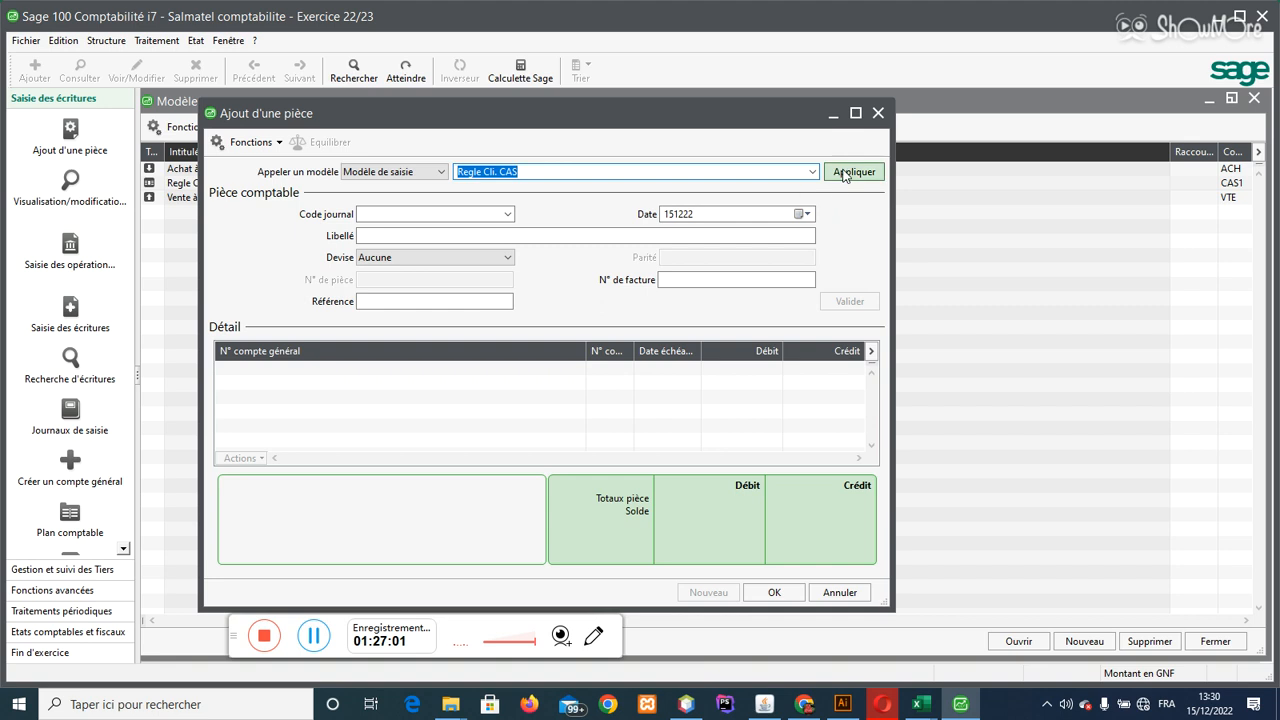
pyautogui.click(833, 175)
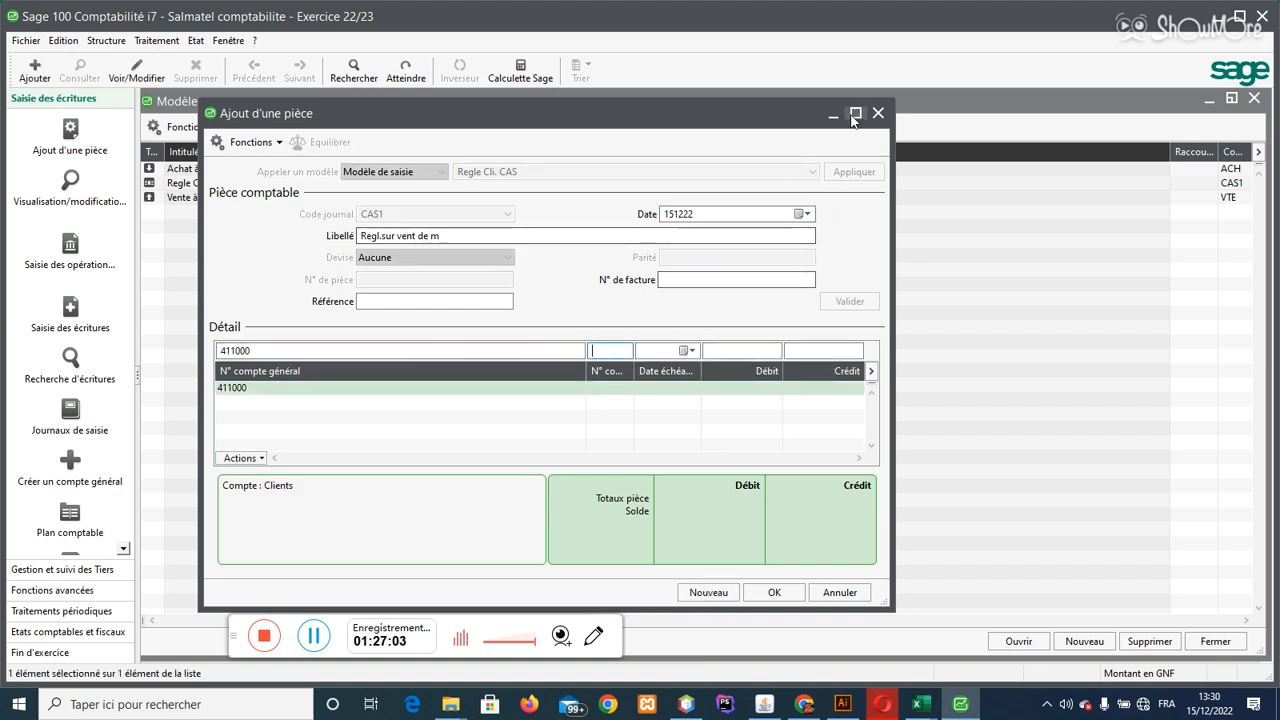
pyautogui.click(855, 113)
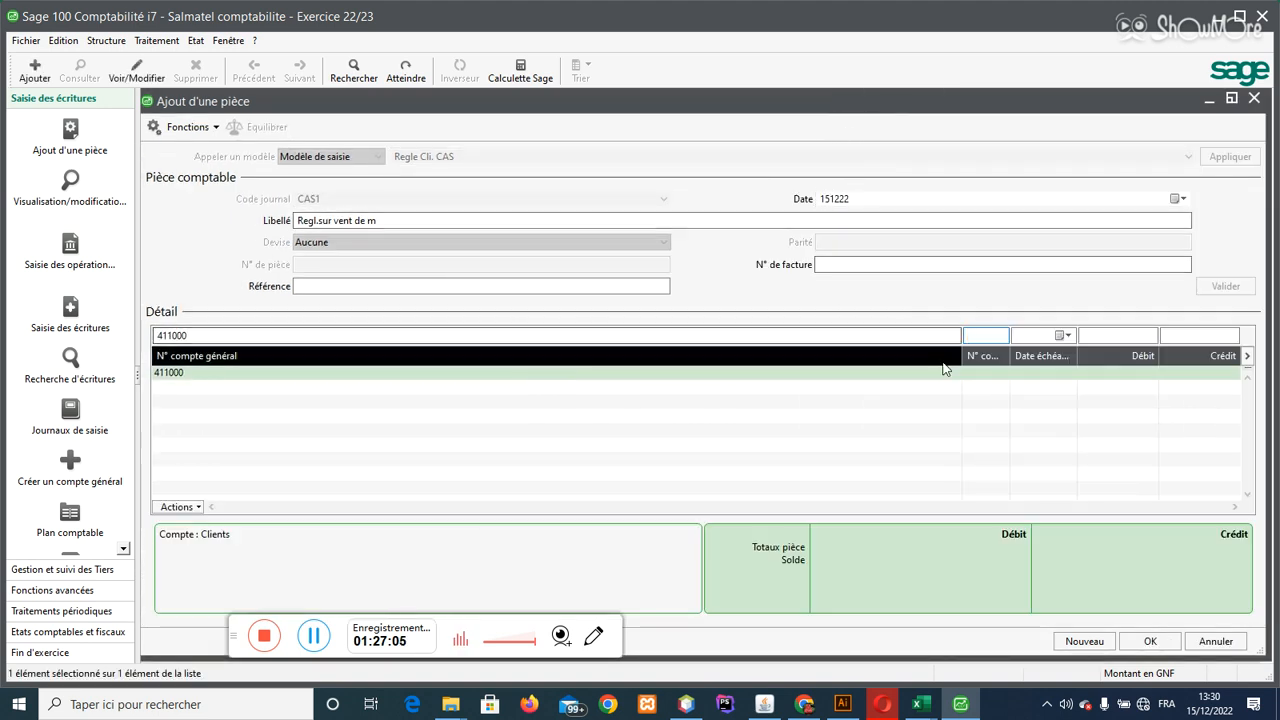
# Step: Assign the last client in the third-party account list to the document's 411000 line
pyautogui.write('CL')
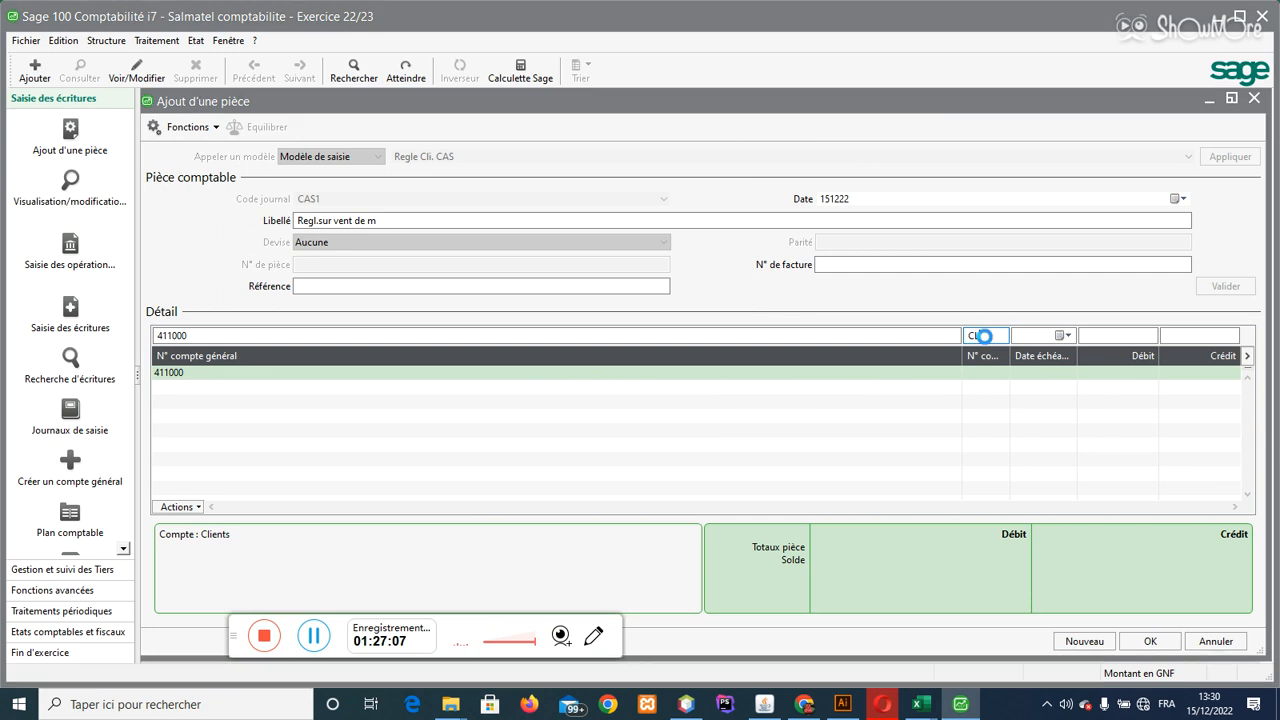
pyautogui.press('Tab')
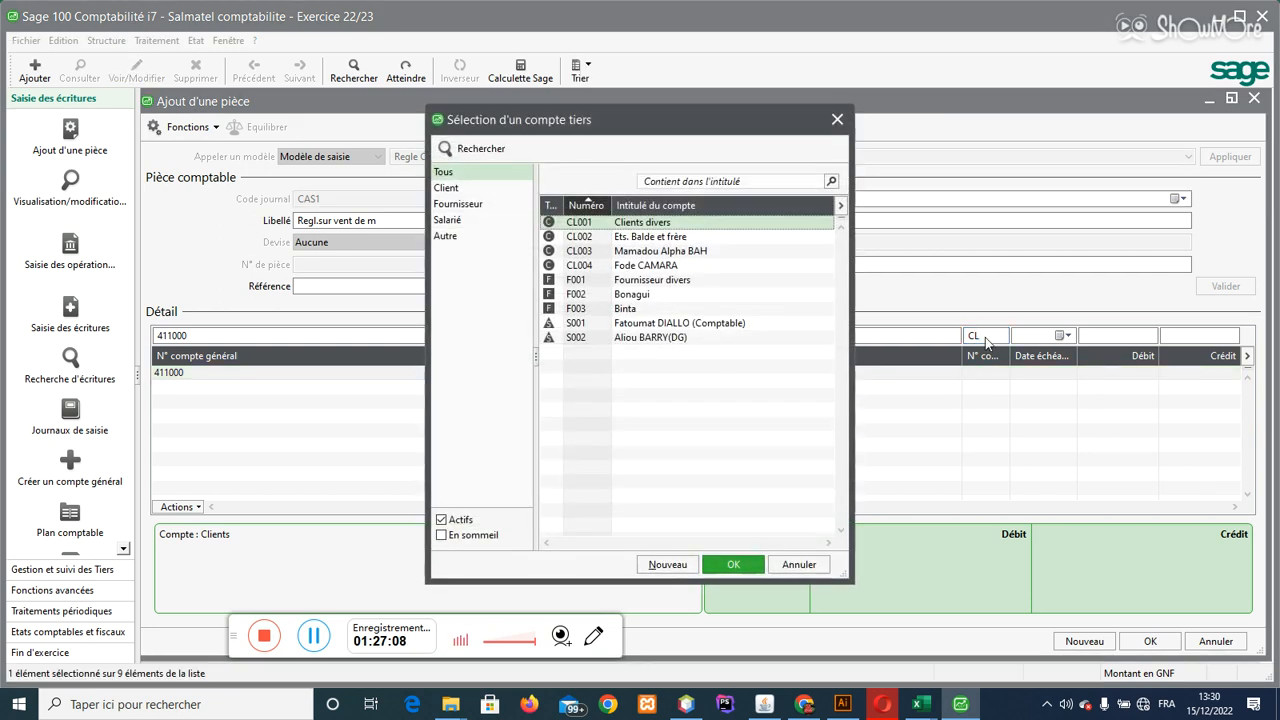
pyautogui.doubleClick(648, 268)
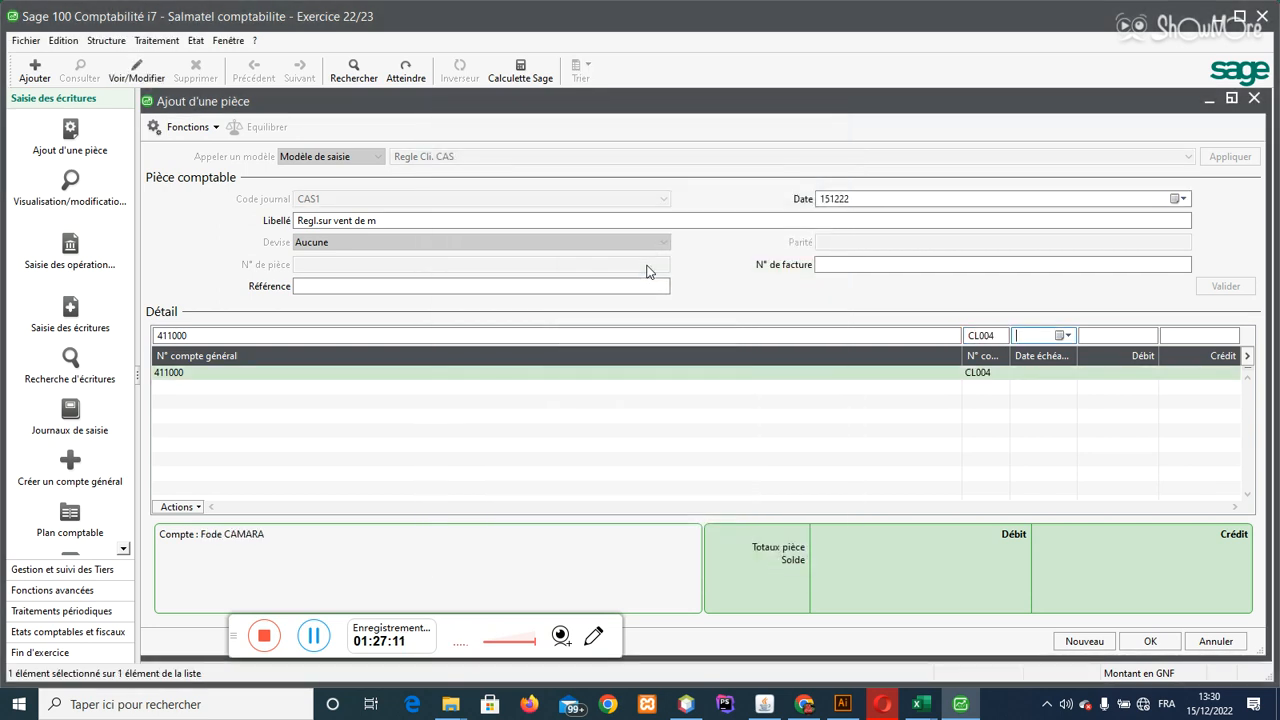
# Step: Set the 411000 line's credit to 2400000, leave its due date and debit empty, and save the accounting document
pyautogui.press('Tab')
pyautogui.press('Tab')
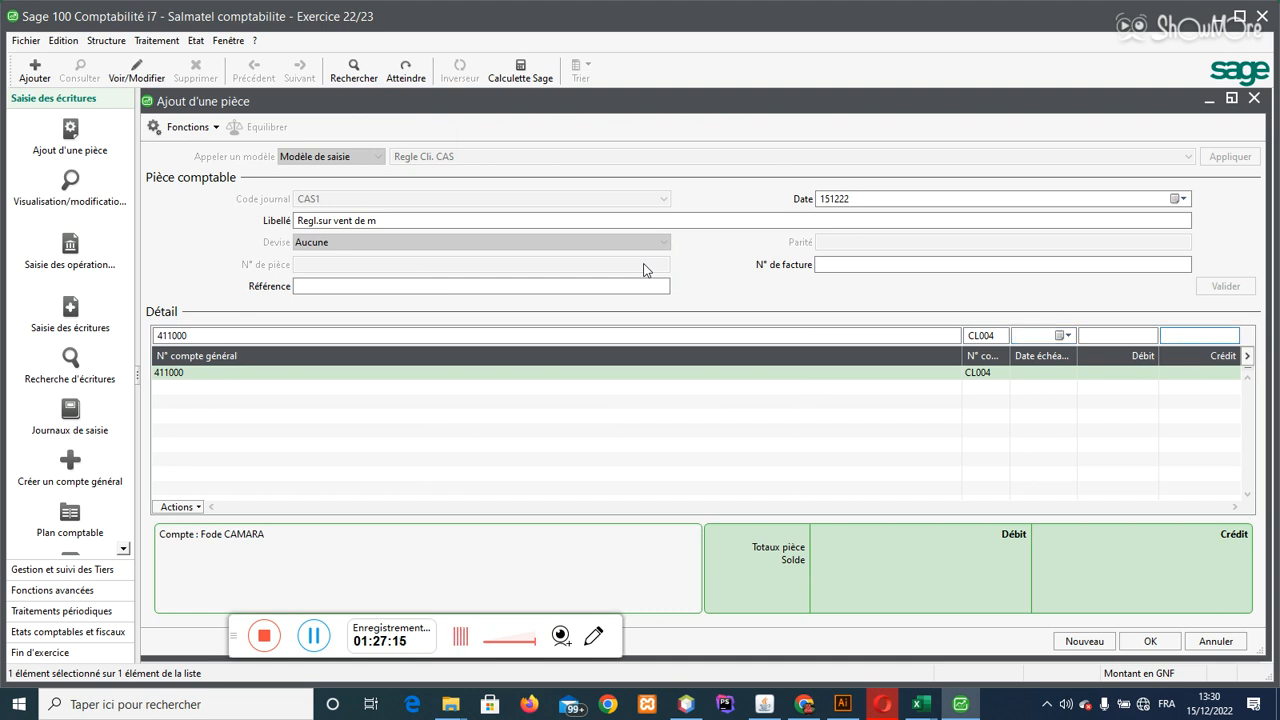
pyautogui.write('24000000')
pyautogui.press('Return')
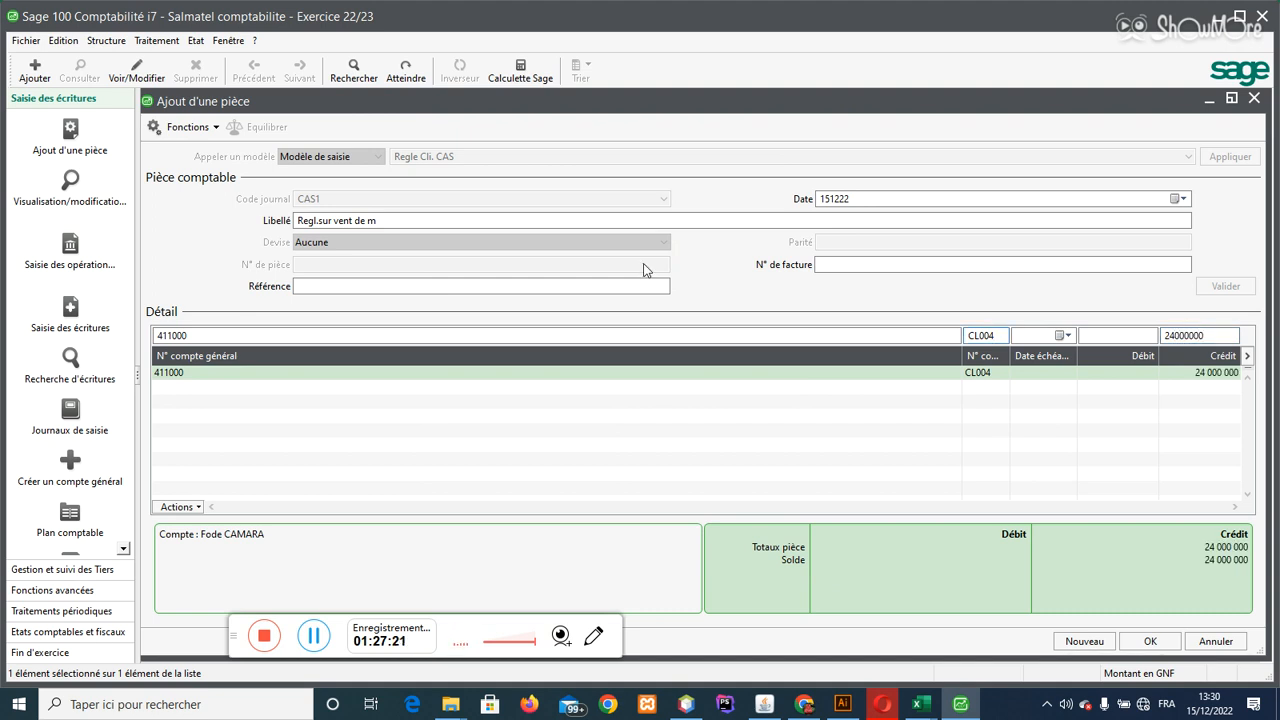
pyautogui.click(1218, 335)
pyautogui.press('Return')
pyautogui.click(1148, 641)
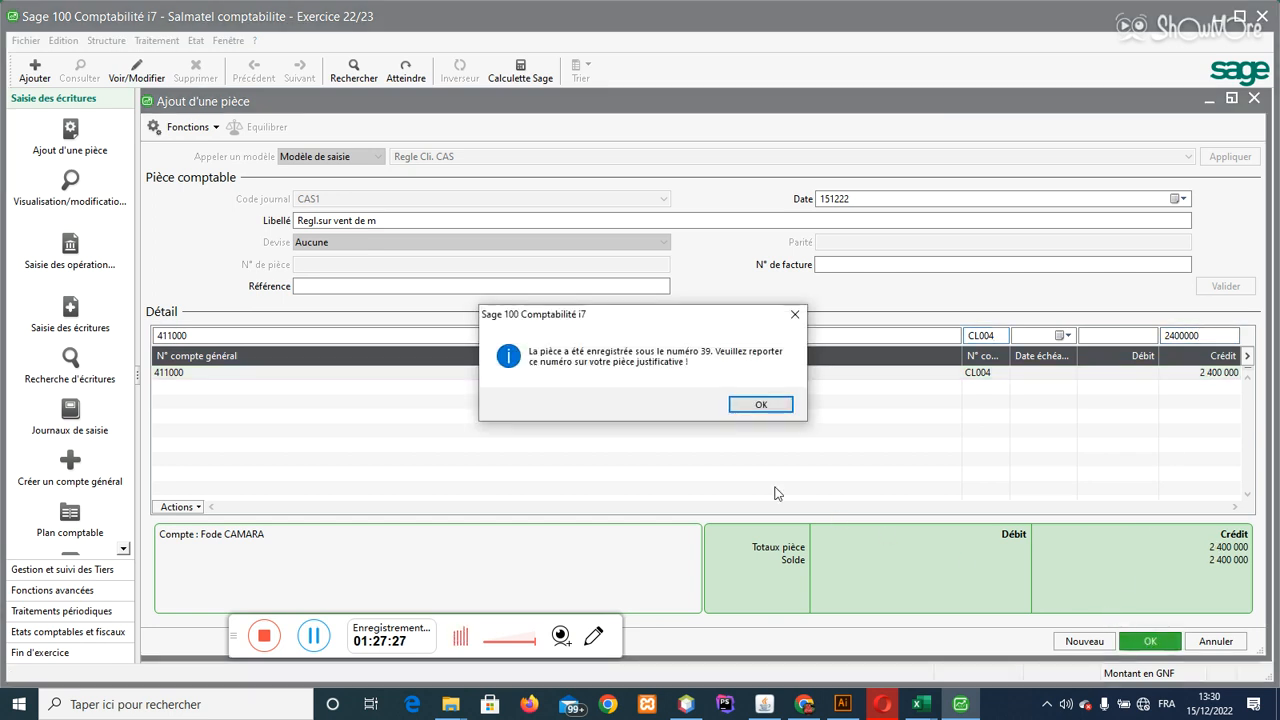
pyautogui.click(756, 403)
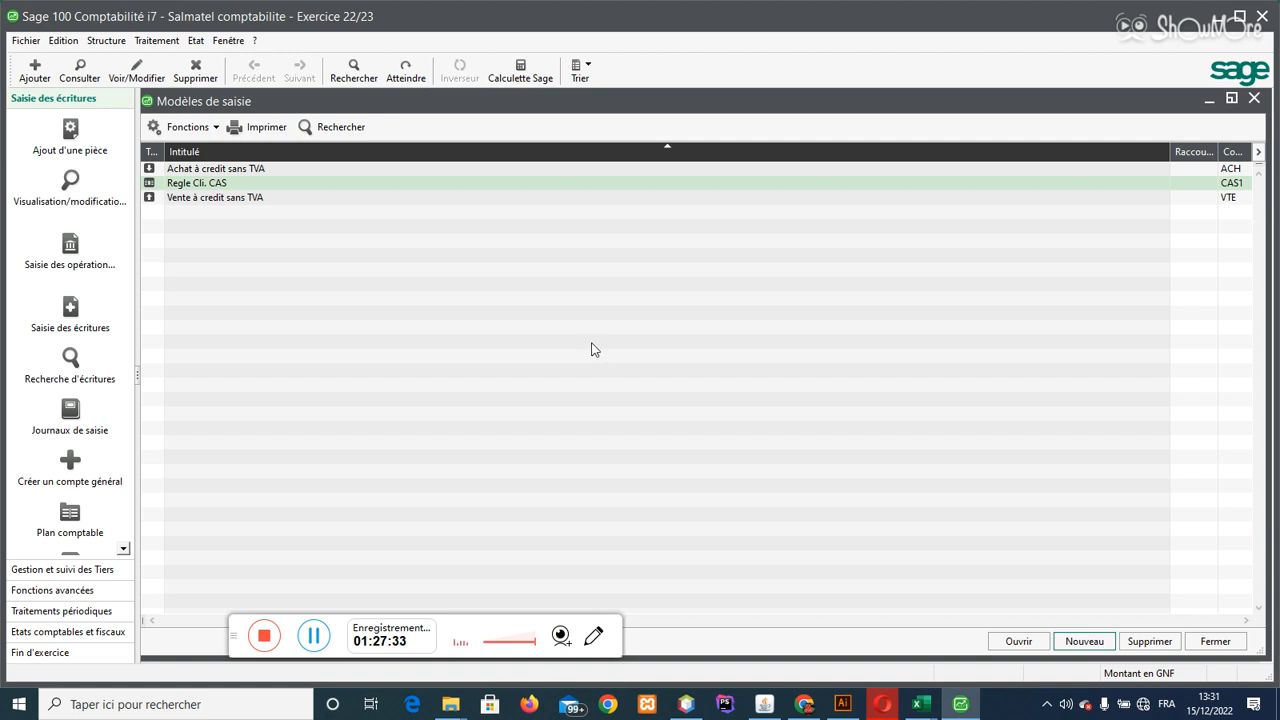
# Step: Open the December 2022 CAS1 Grande caisse journal and apply the Regle Cli. CAS entry model to it
pyautogui.click(150, 42)
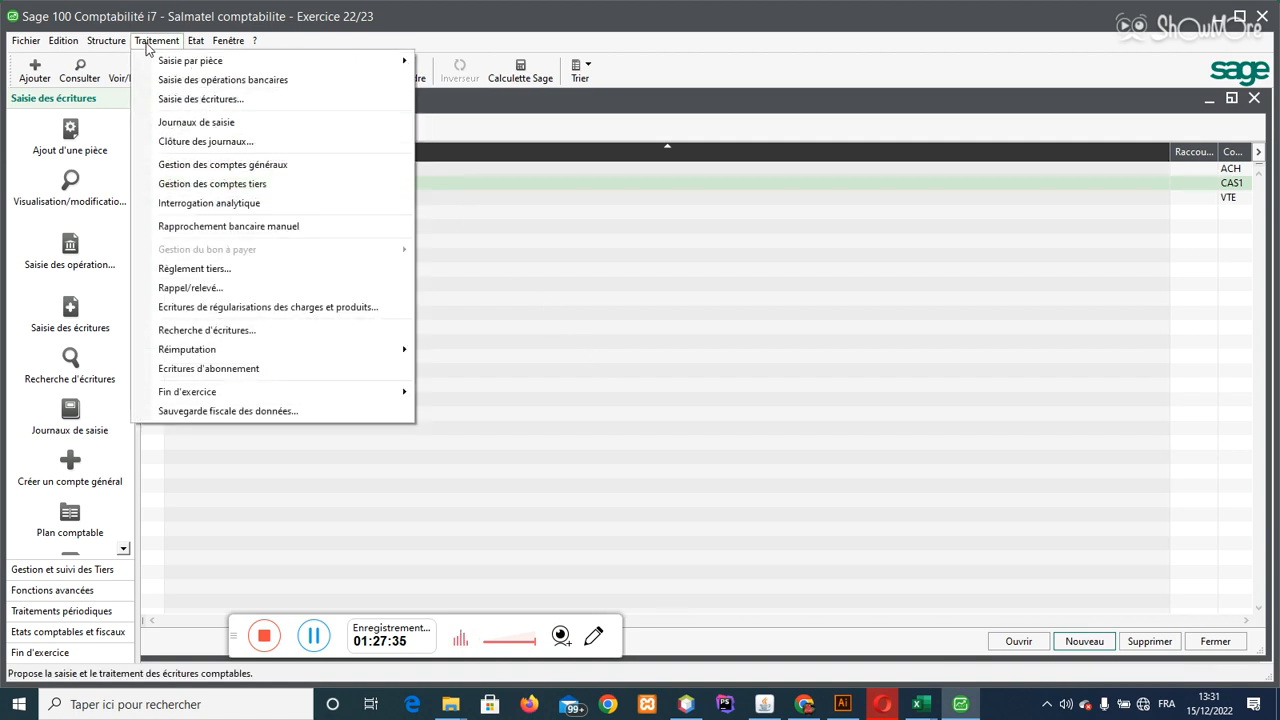
pyautogui.click(196, 122)
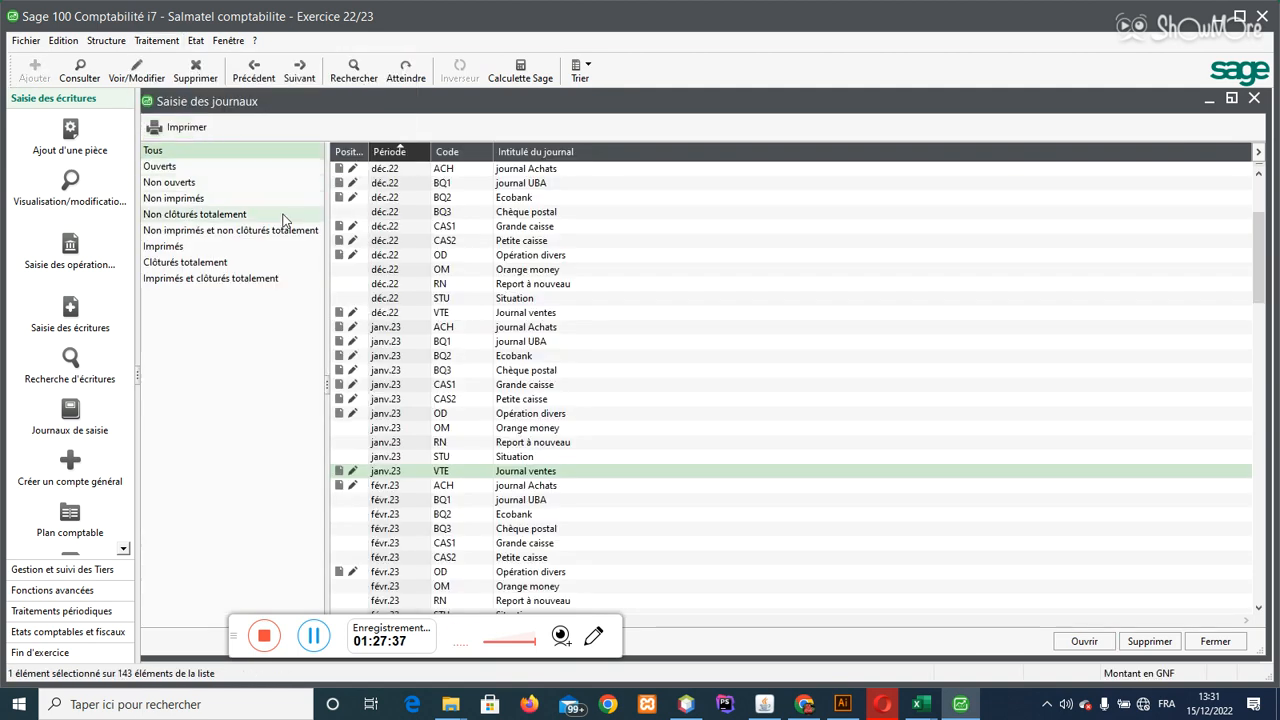
pyautogui.doubleClick(452, 230)
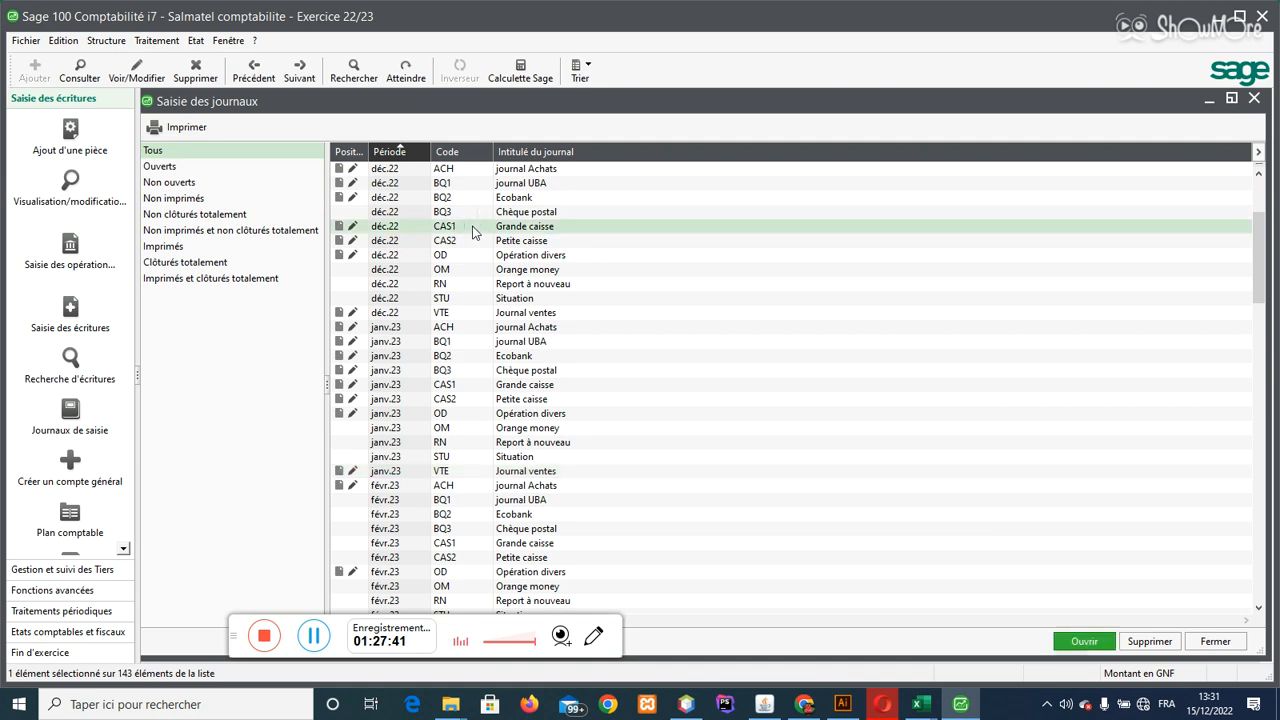
pyautogui.click(782, 241)
pyautogui.click(521, 244)
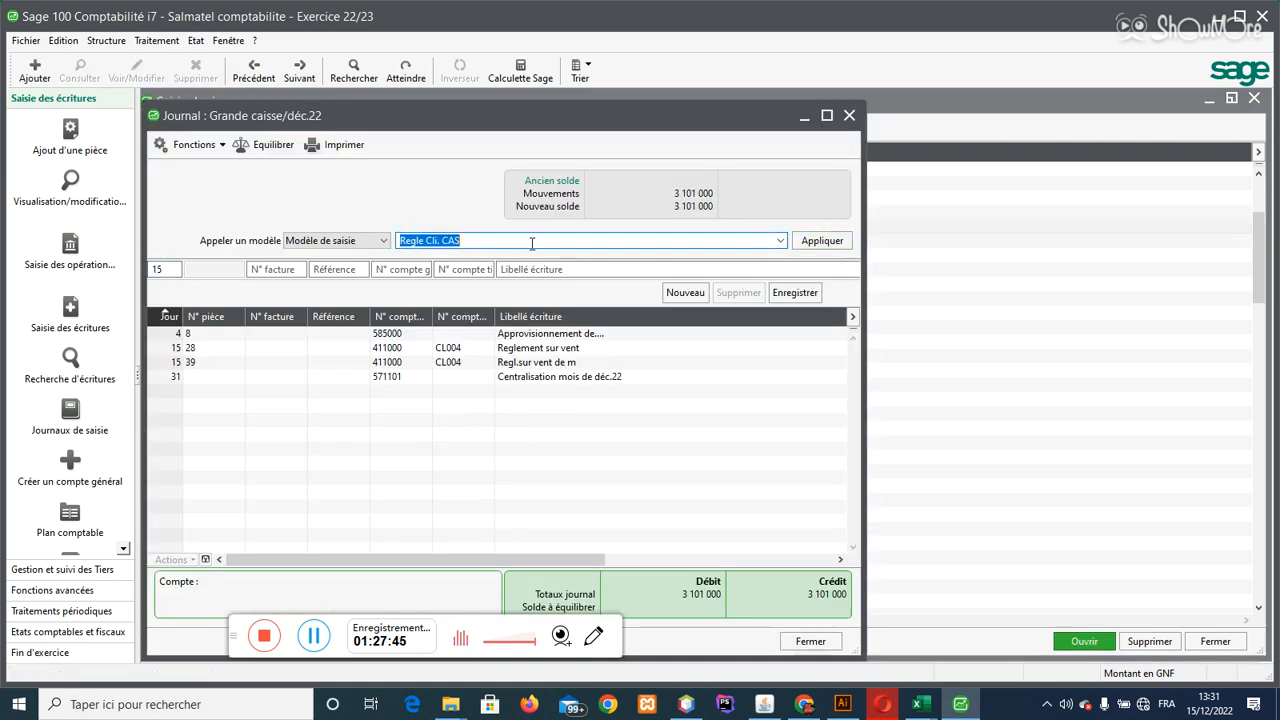
pyautogui.click(820, 243)
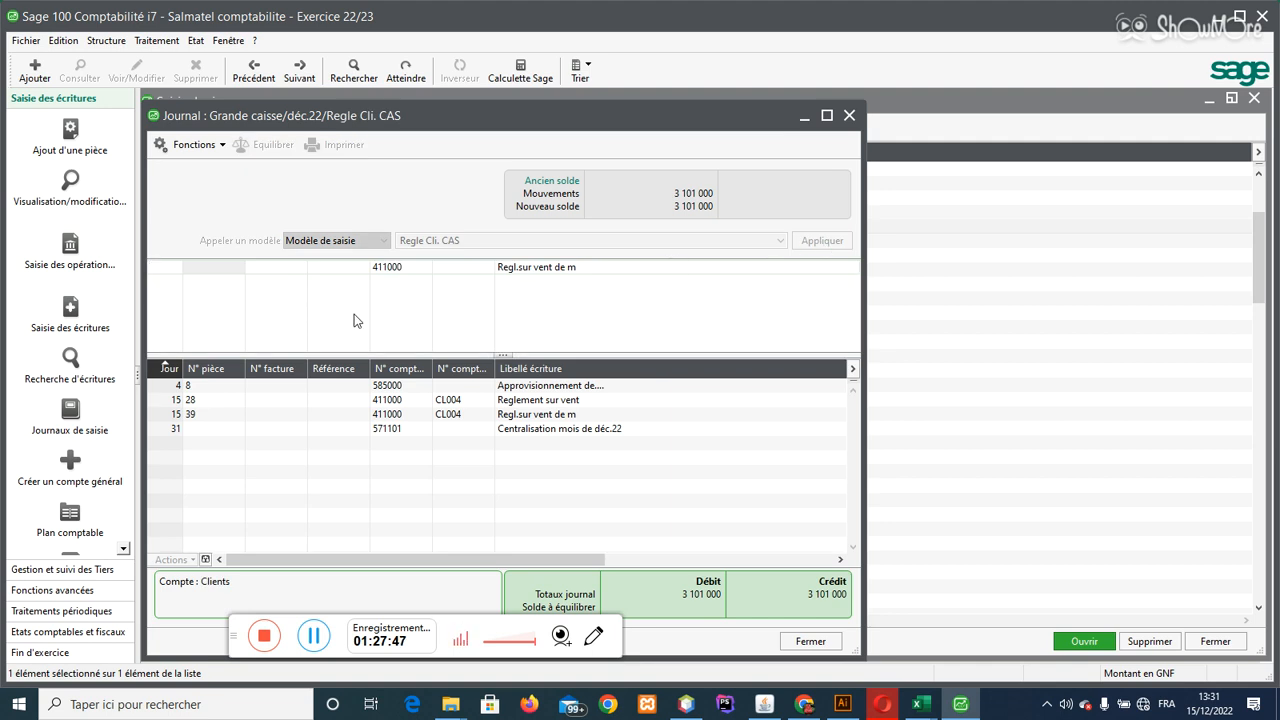
# Step: Set the entry's day to 6 and its third-party account to Ets. Balde et frère, with the journal window maximized
pyautogui.write('6')
pyautogui.press('Tab')
pyautogui.click(826, 115)
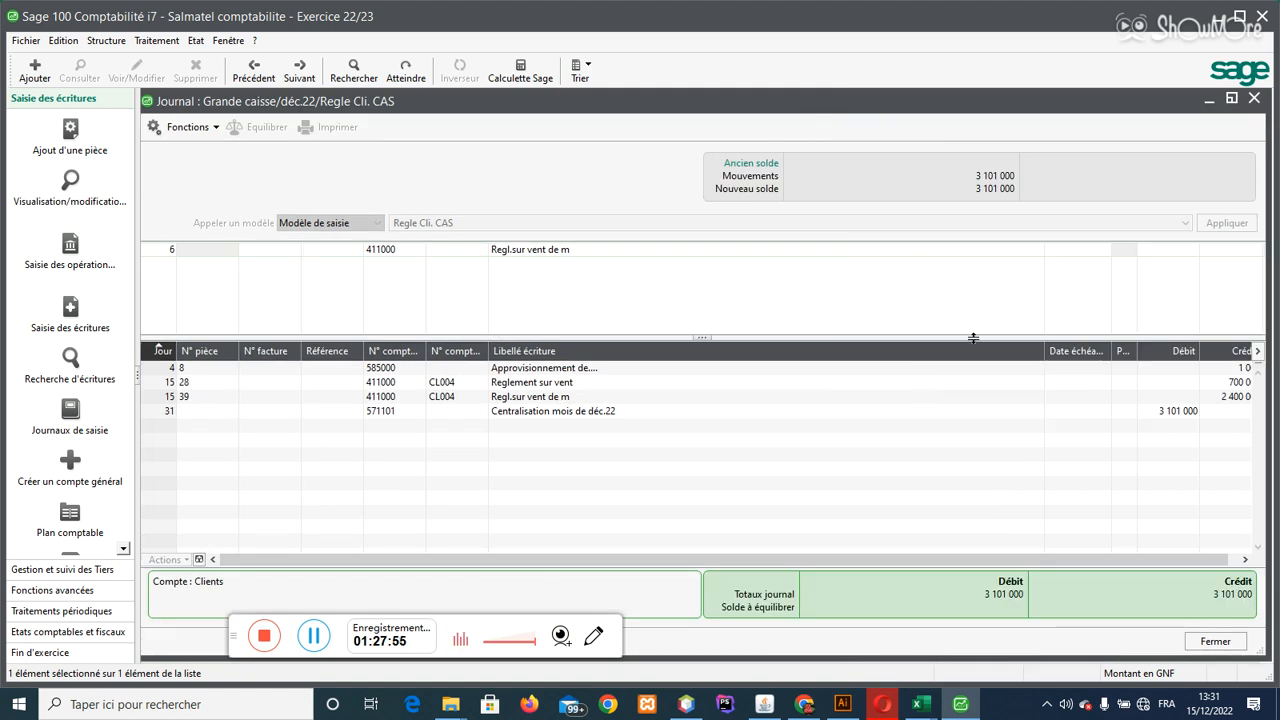
pyautogui.write('CL')
pyautogui.press('Tab')
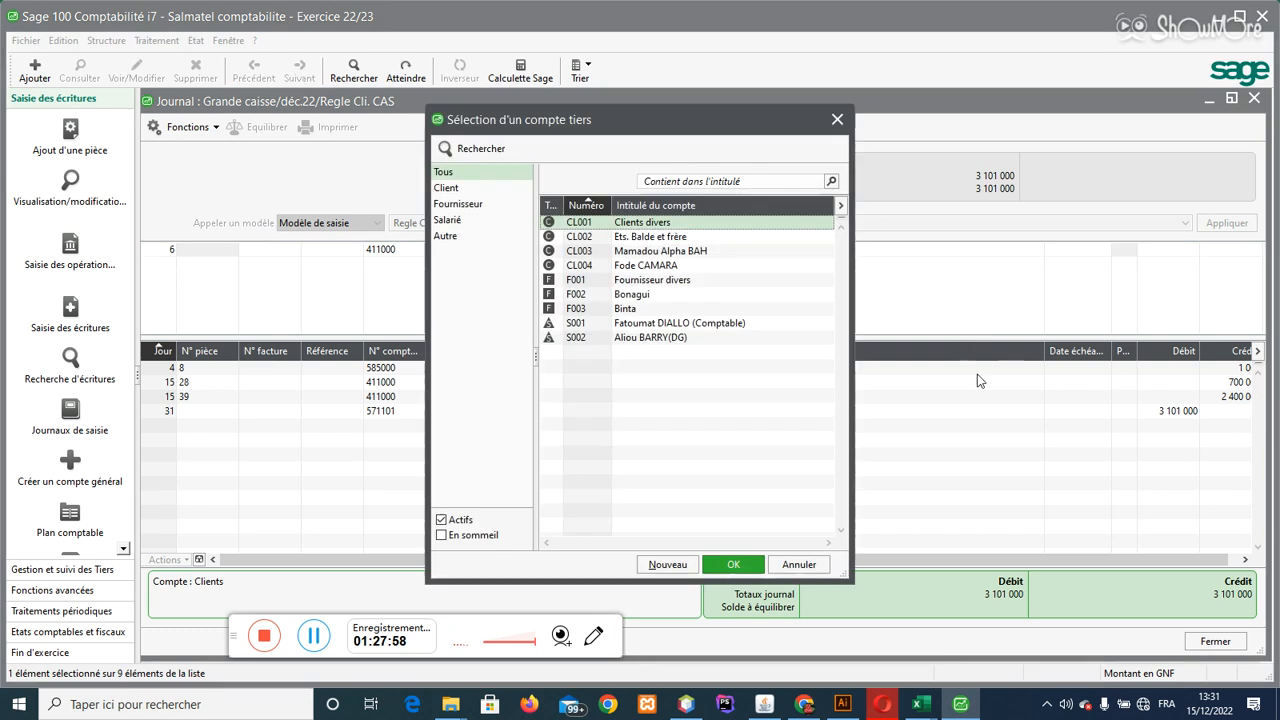
pyautogui.doubleClick(633, 238)
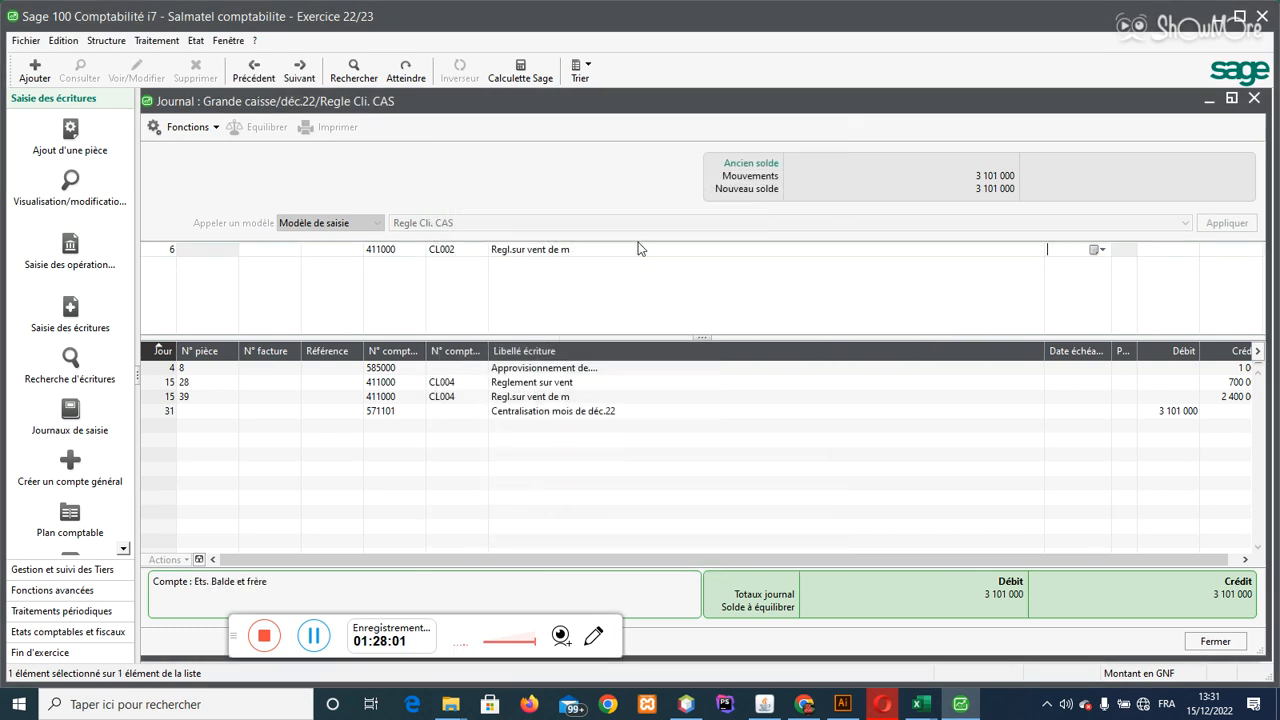
# Step: Set the entry's credit to 1300000 and record it in the Grande caisse journal
pyautogui.press('Tab')
pyautogui.write('1')
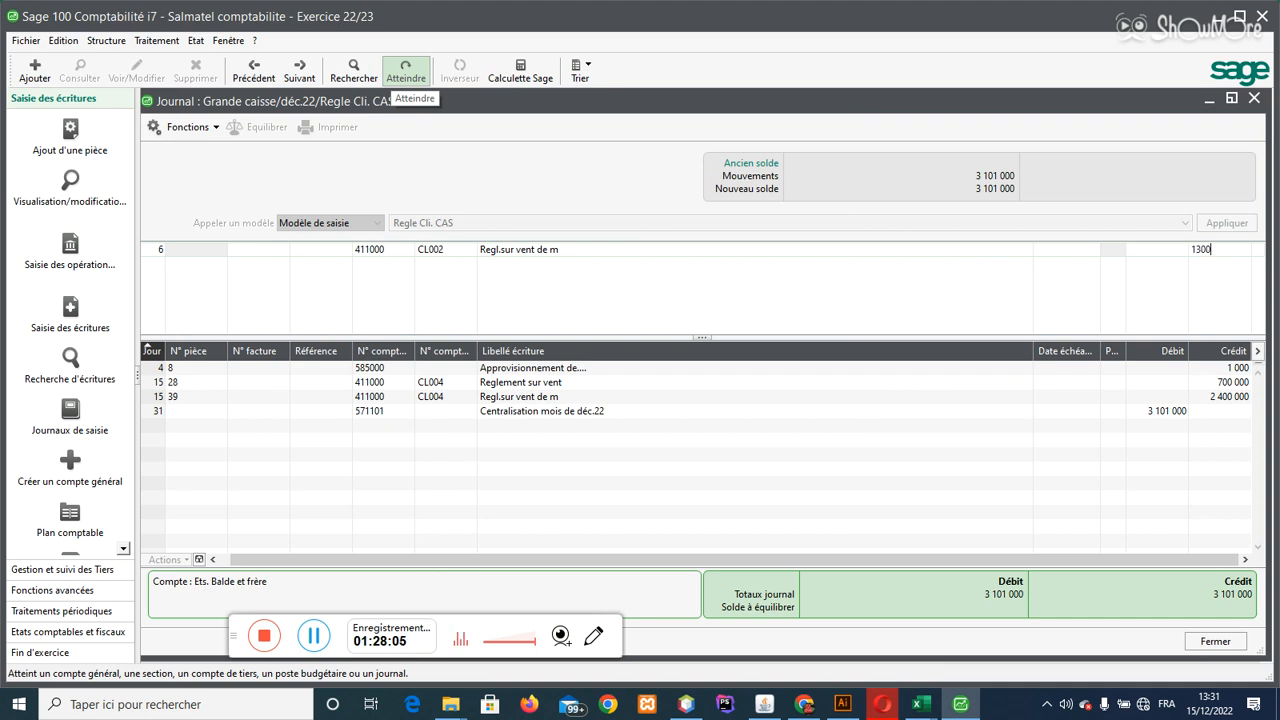
pyautogui.press('Return')
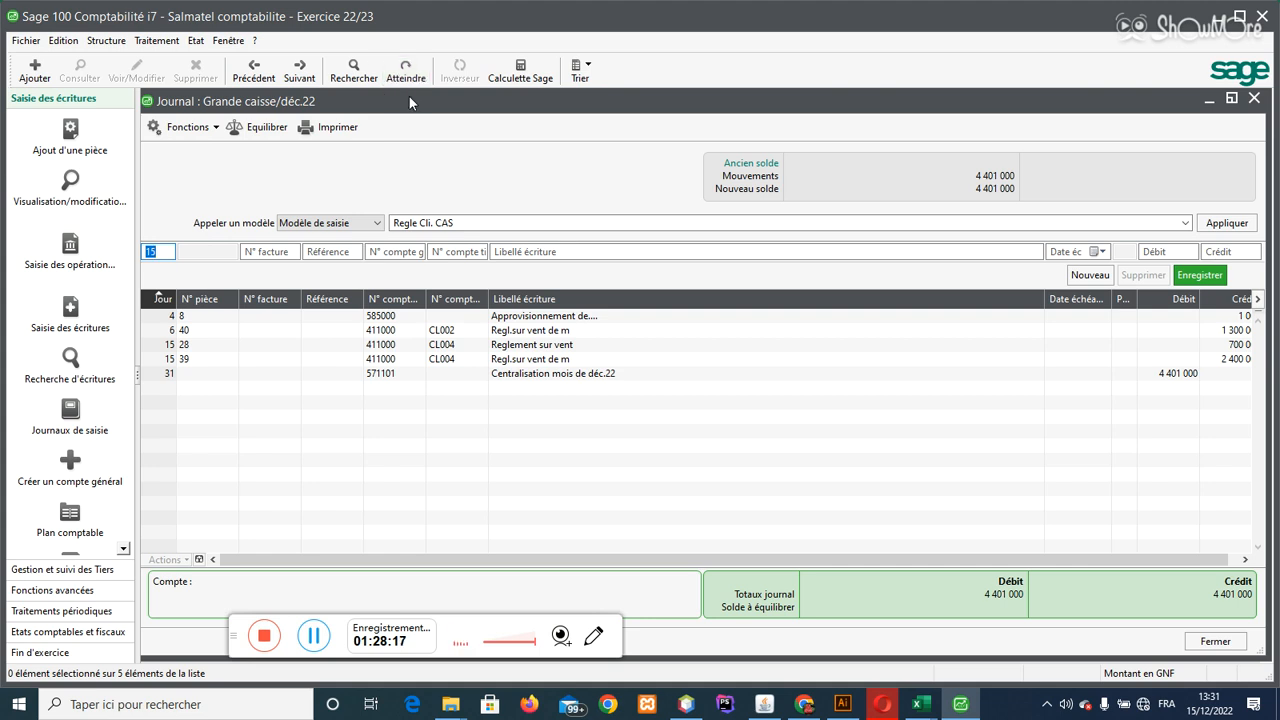
# Step: Close the Grande caisse journal and start a new entry model from the Modèles de saisie list
pyautogui.click(1188, 645)
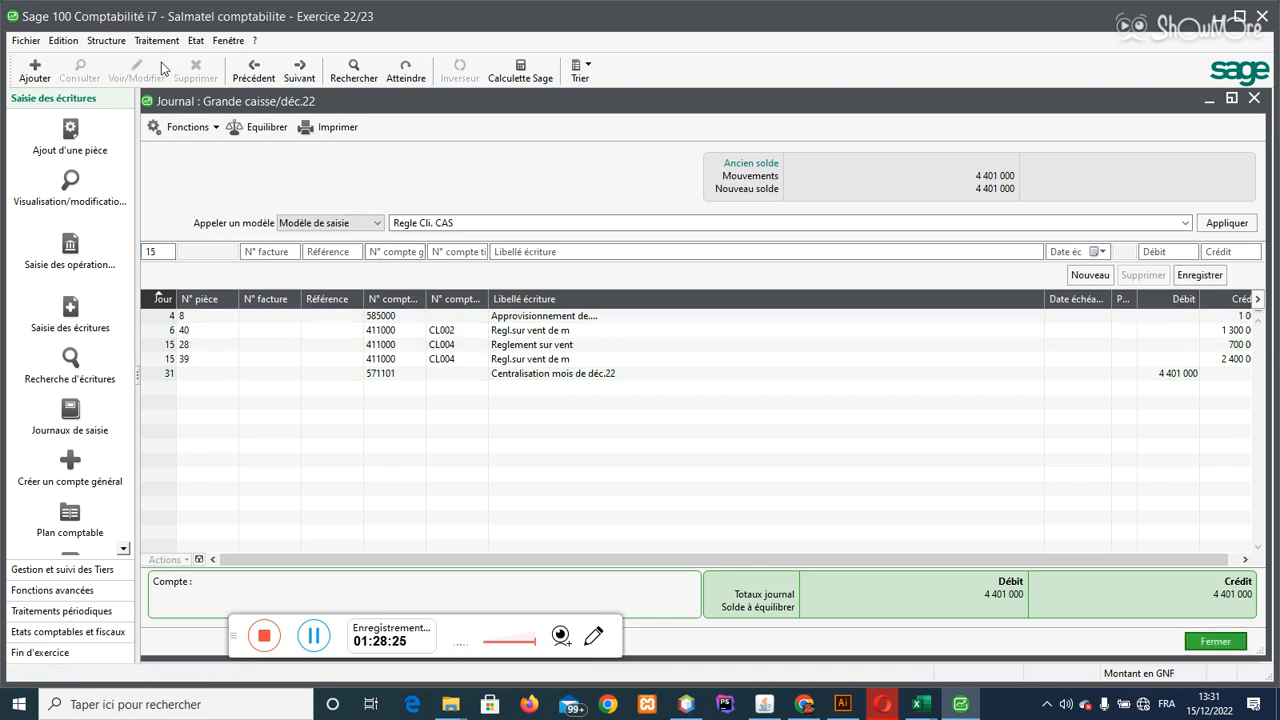
pyautogui.click(112, 45)
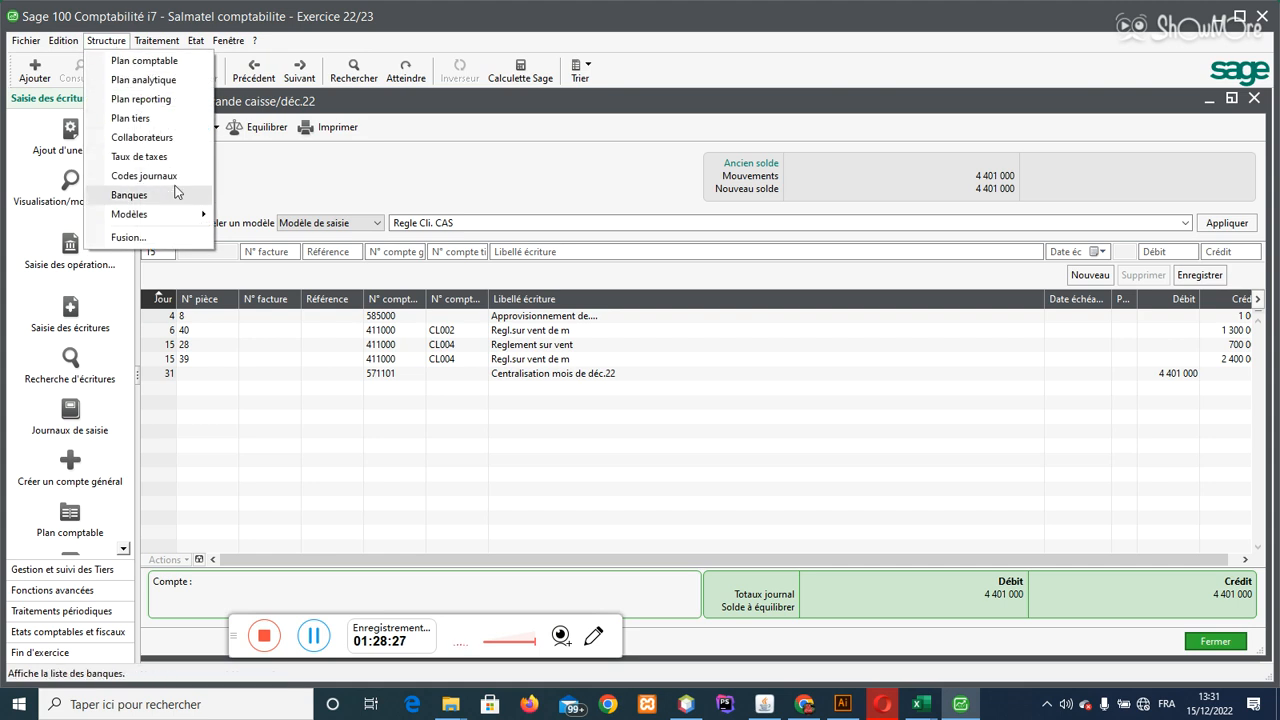
pyautogui.moveTo(179, 220)
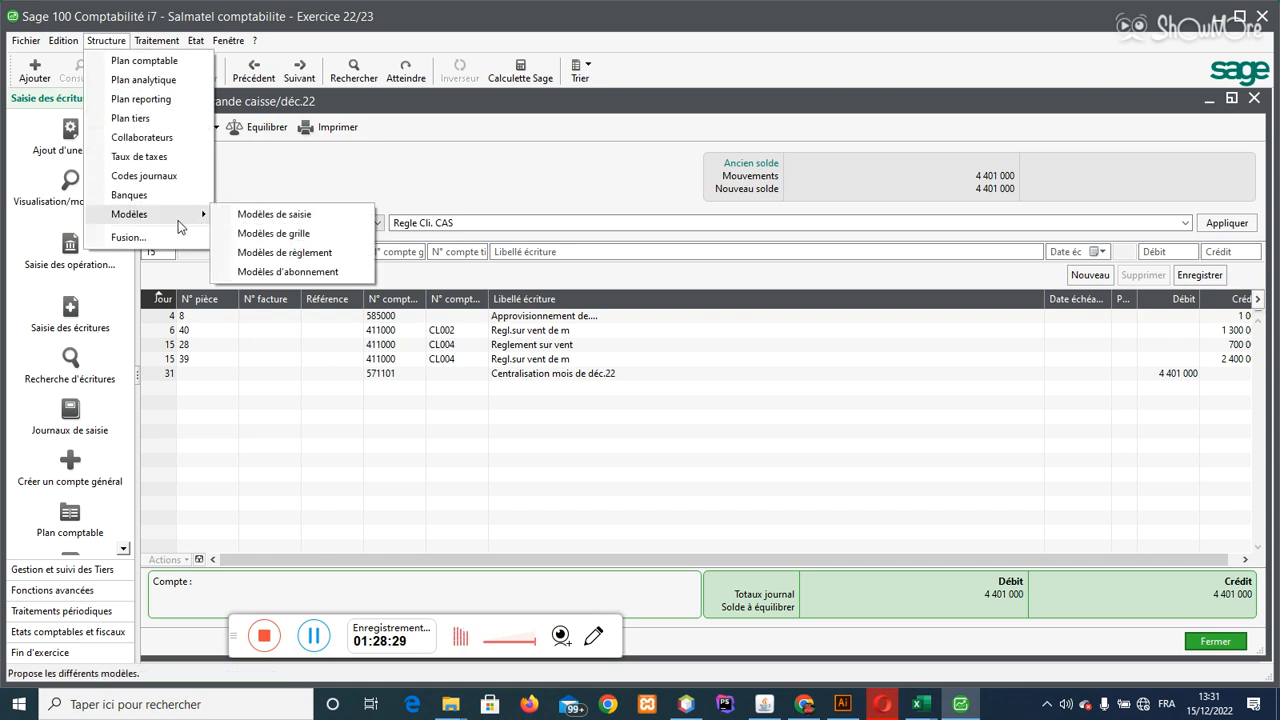
pyautogui.click(255, 214)
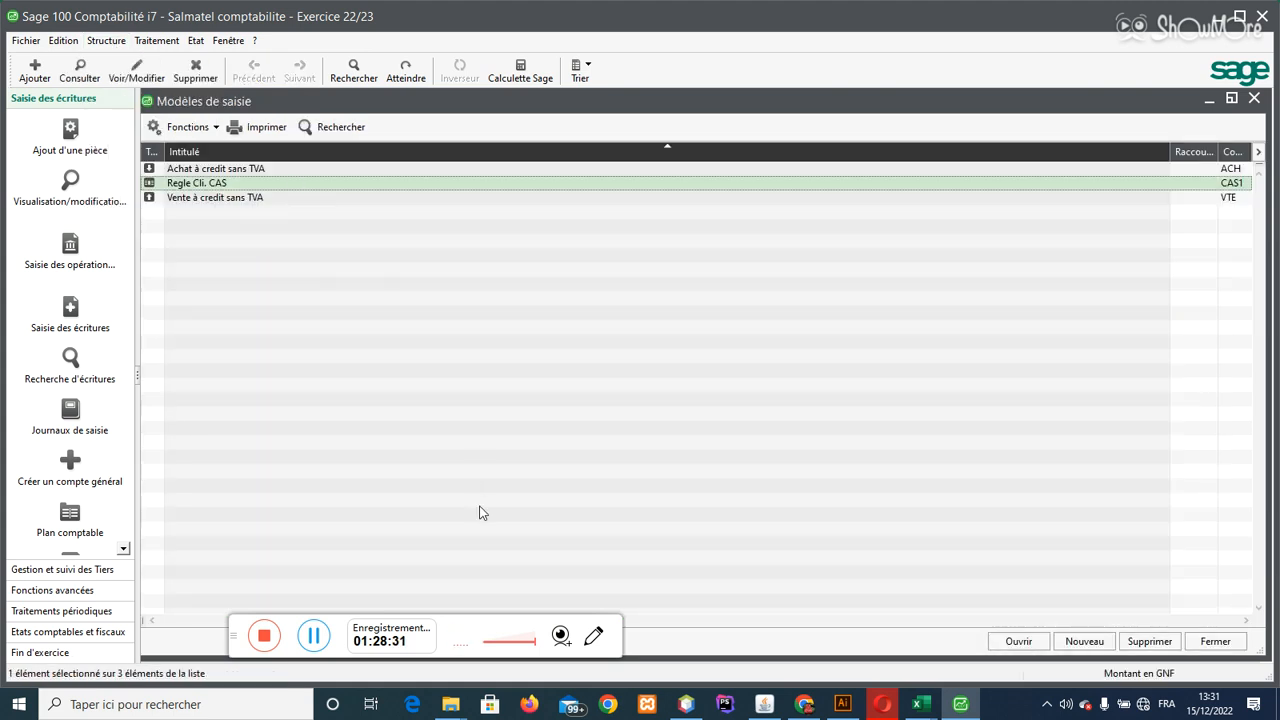
pyautogui.click(1088, 645)
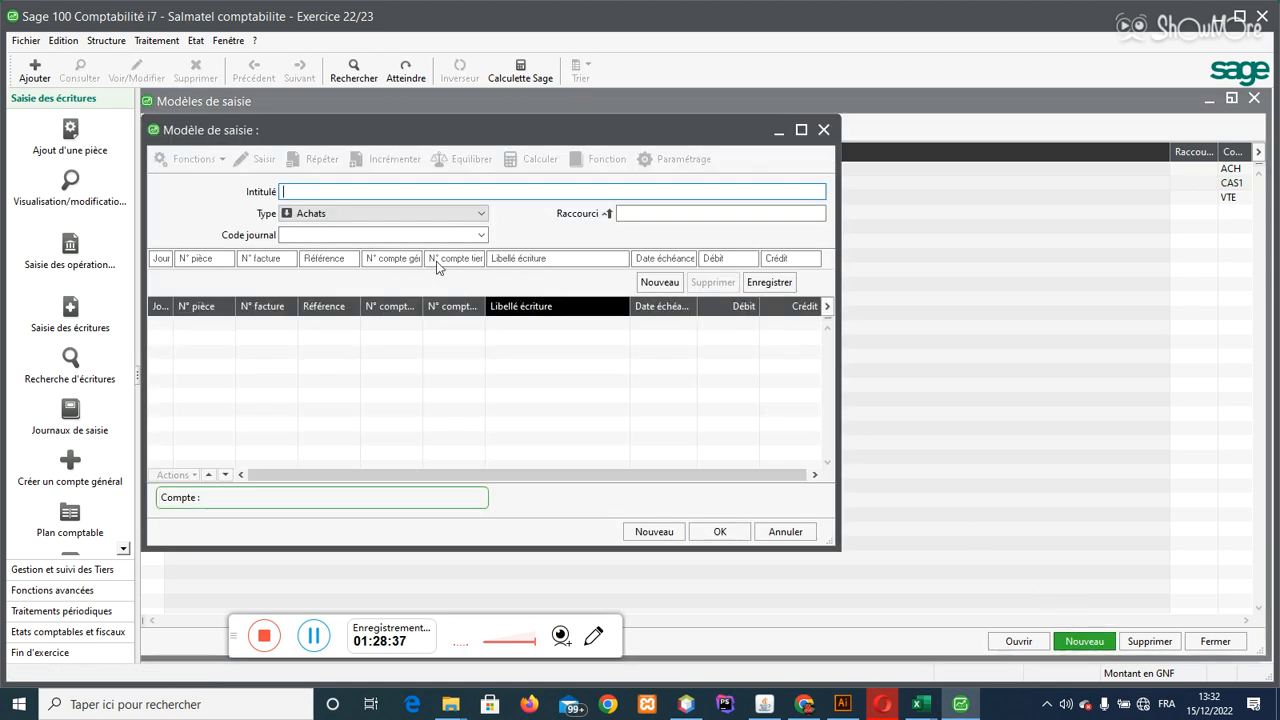
# Step: Title the new entry model "Achat avec TVA a credit" and maximize its window
pyautogui.write('A')
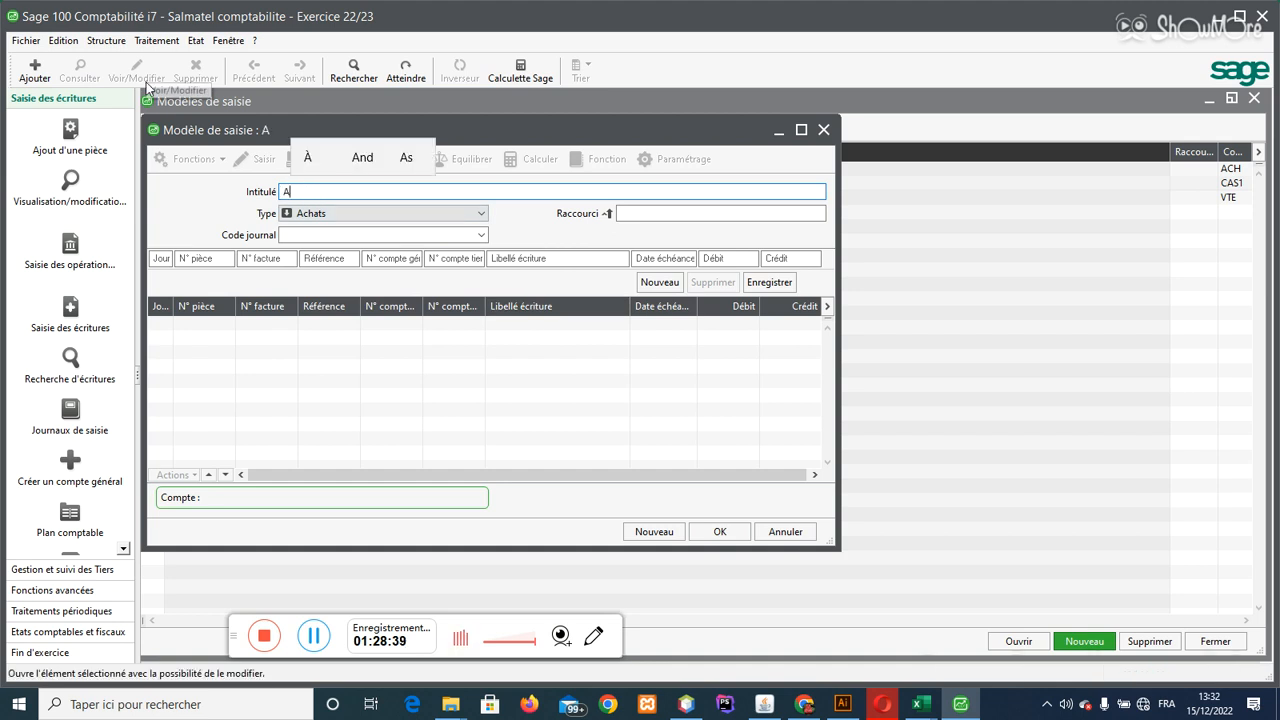
pyautogui.write('chat ')
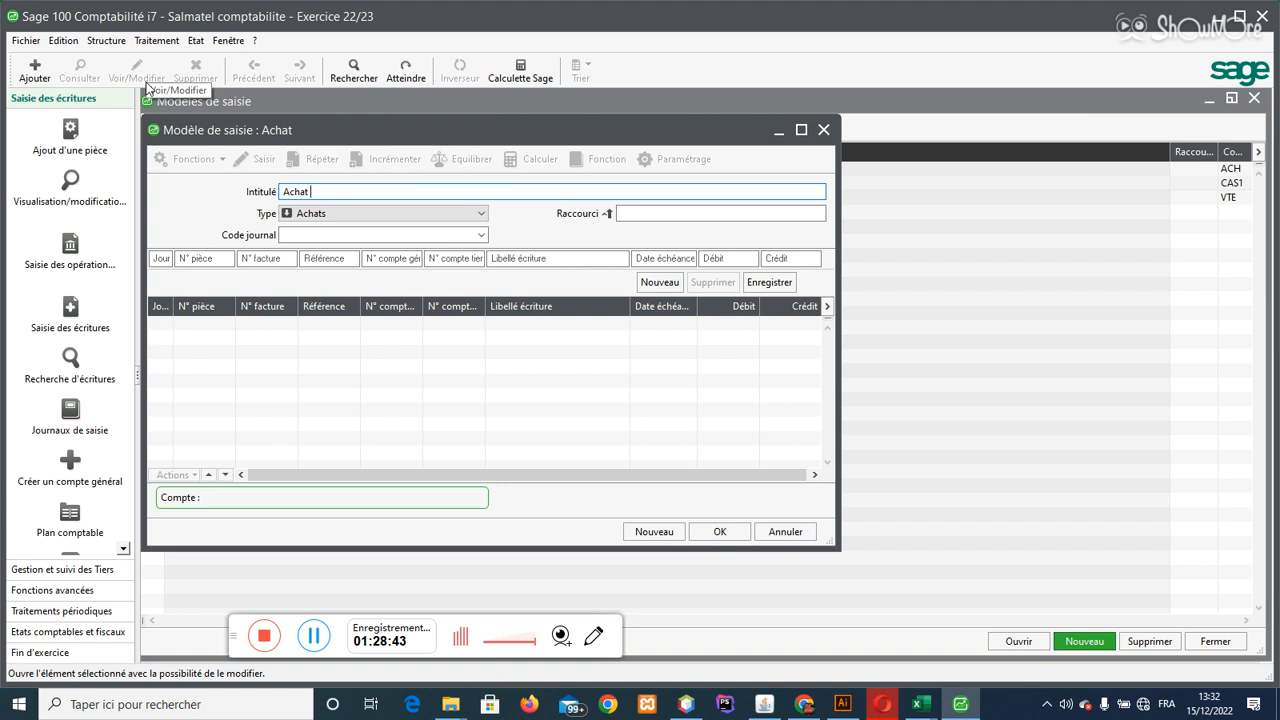
pyautogui.write('avec TVA')
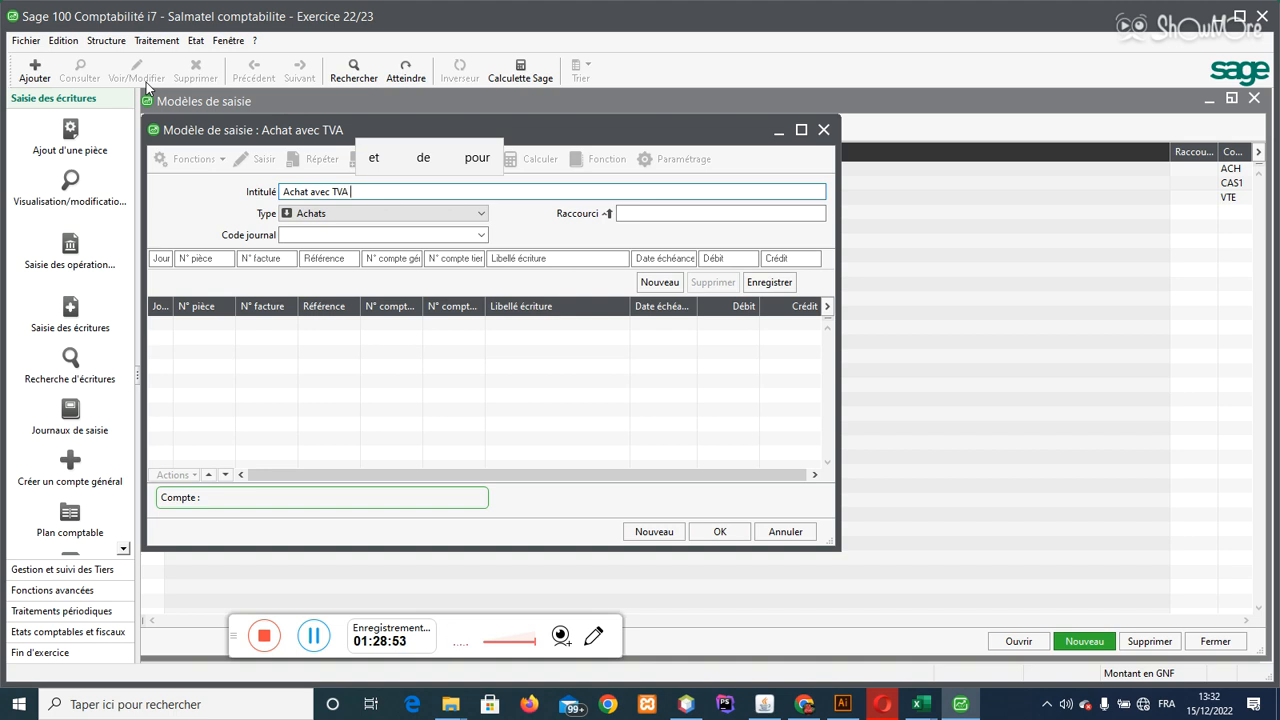
pyautogui.write('a ')
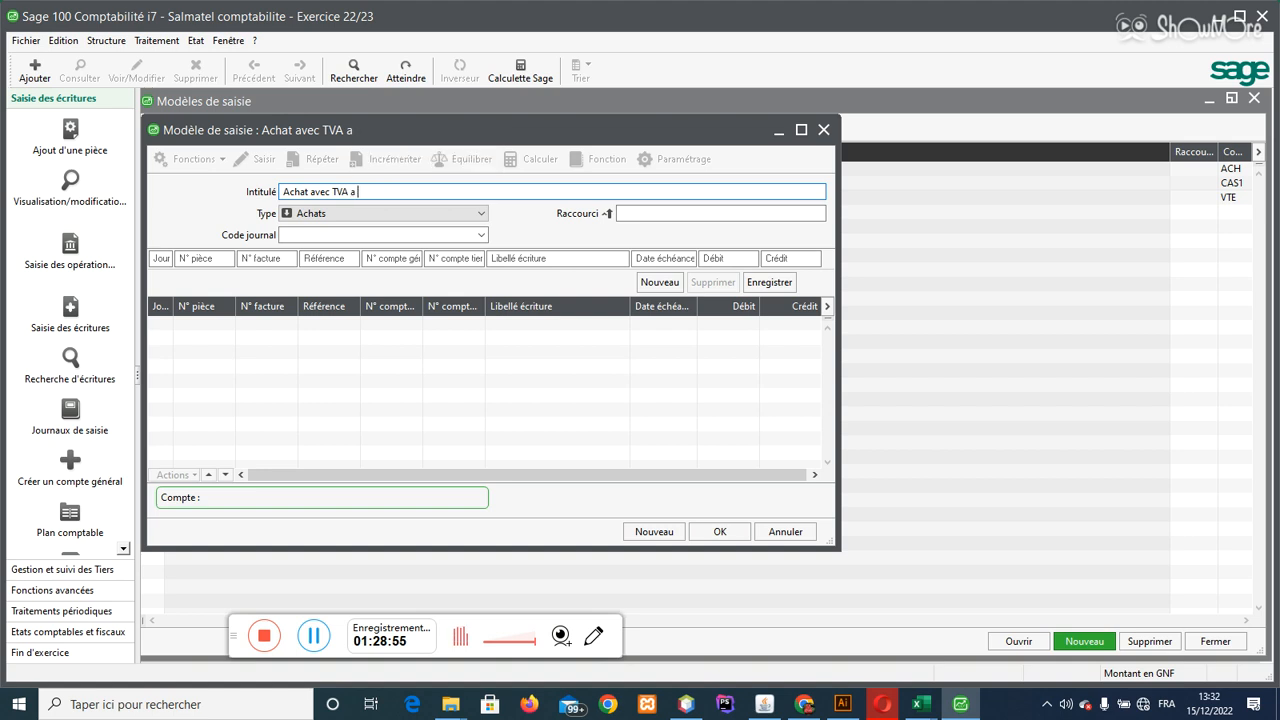
pyautogui.write('credite')
pyautogui.press('BackSpace')
pyautogui.click(802, 131)
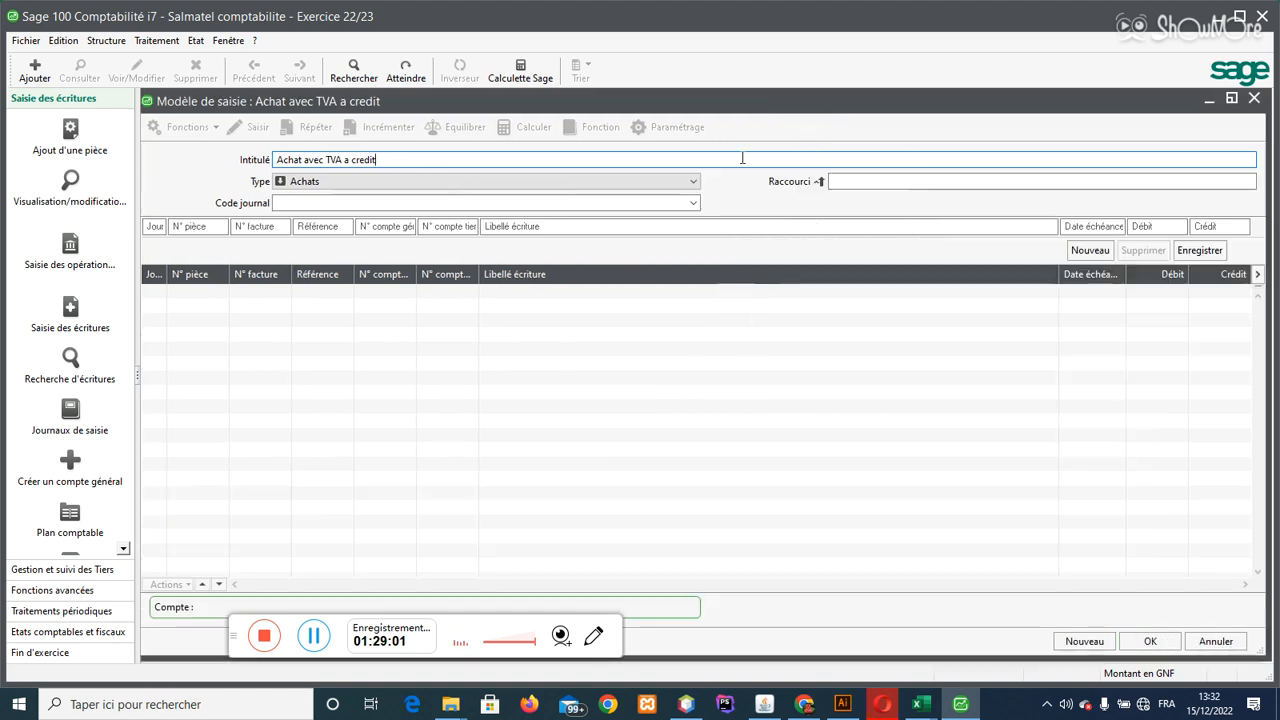
# Step: Examine the invoice accounts and their debit/credit sides in the Variation du stock Excel workbook, and return to Sage 100
pyautogui.moveTo(928, 708)
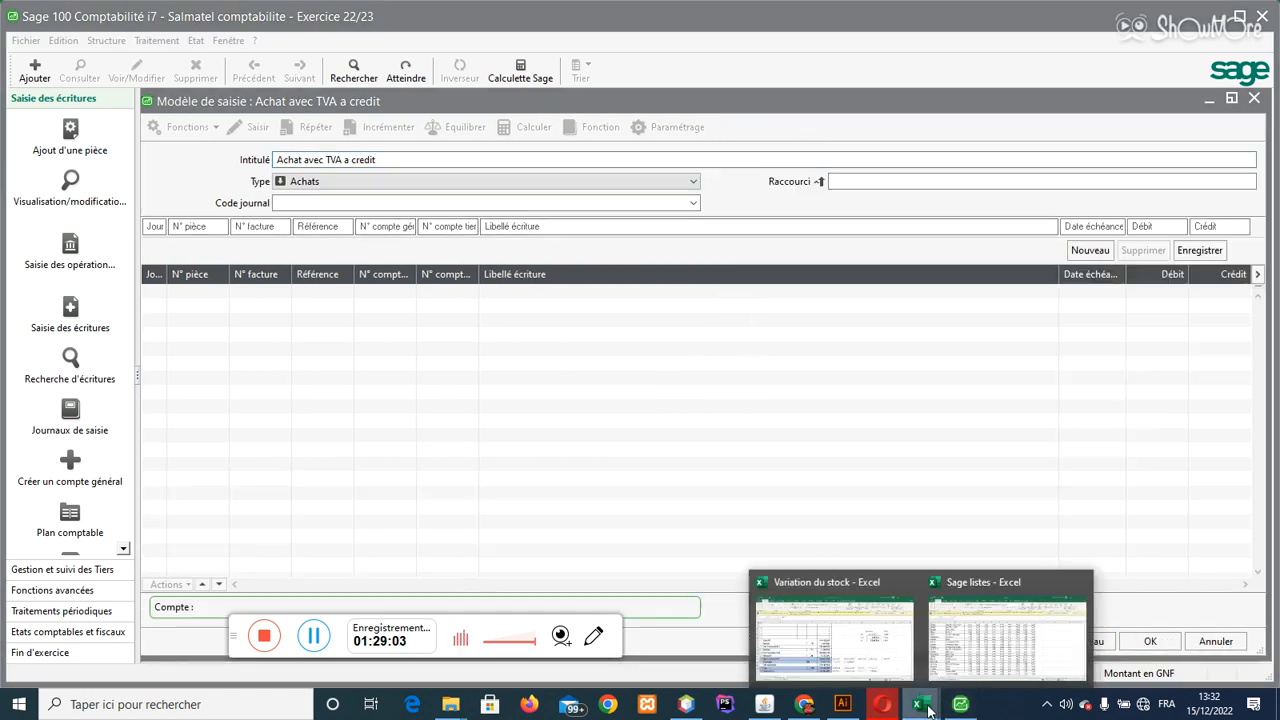
pyautogui.click(841, 611)
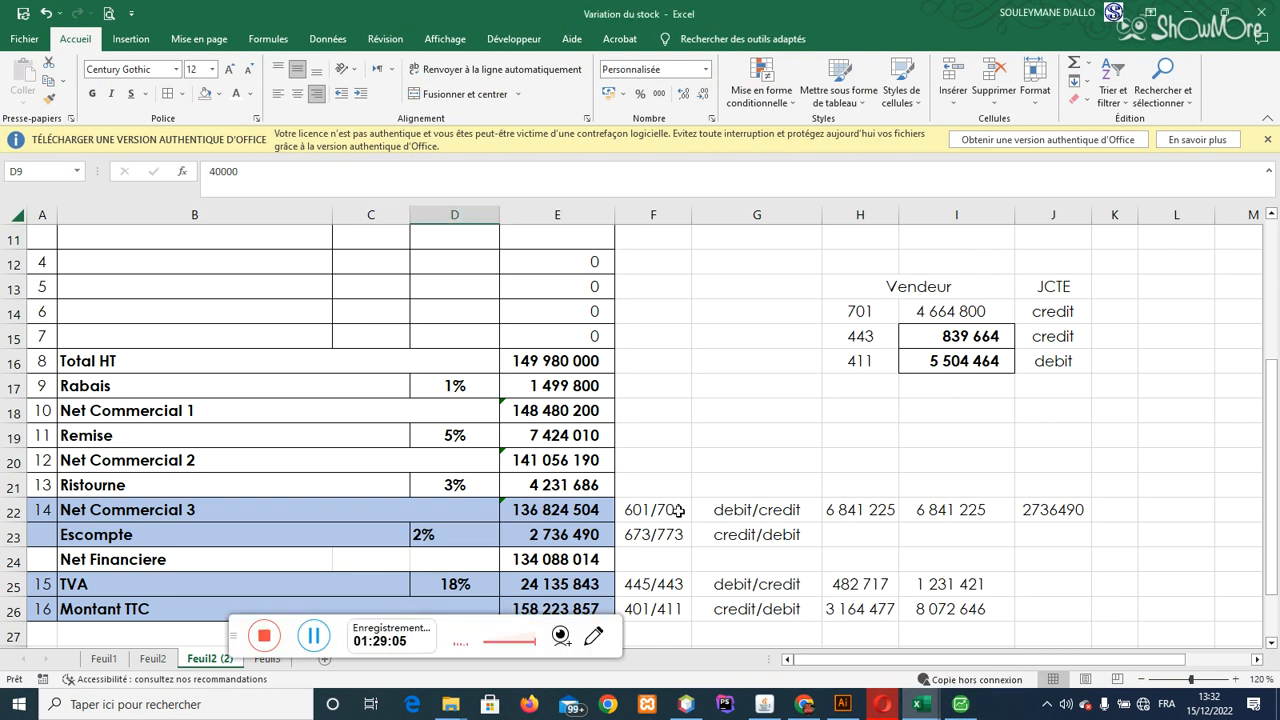
pyautogui.scroll(4, 1272, 414)
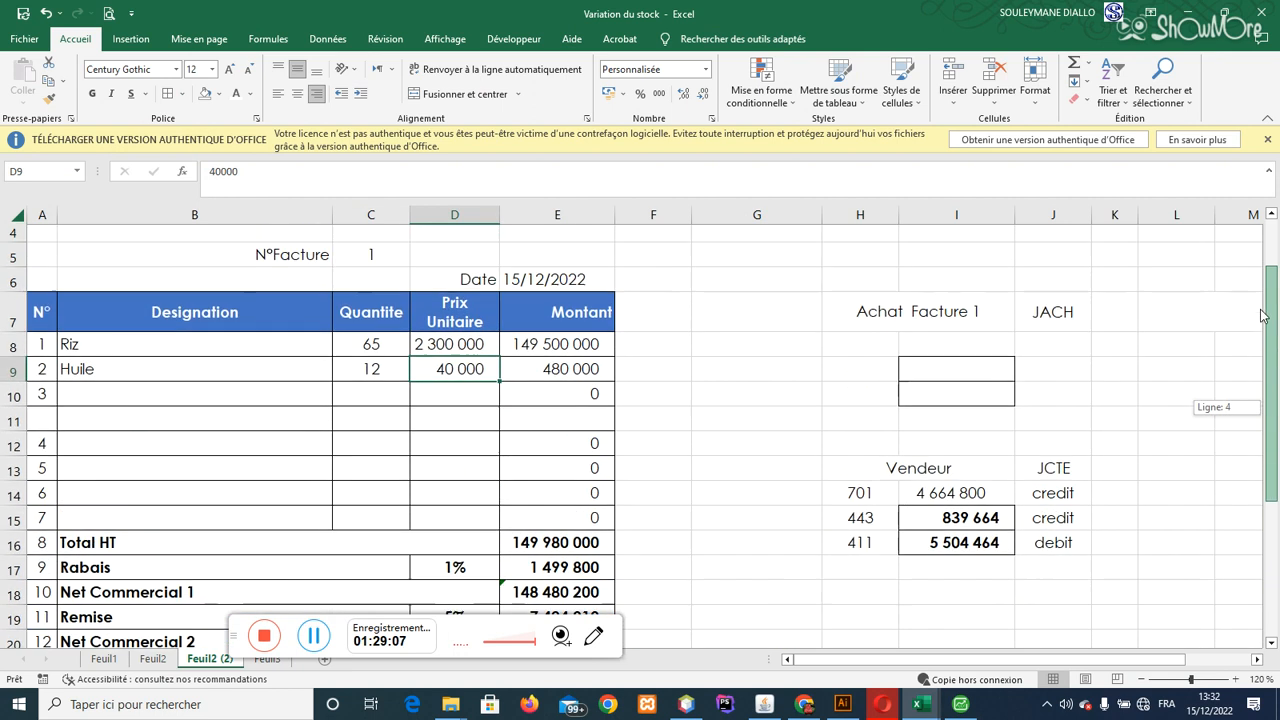
pyautogui.scroll(-4, 1274, 416)
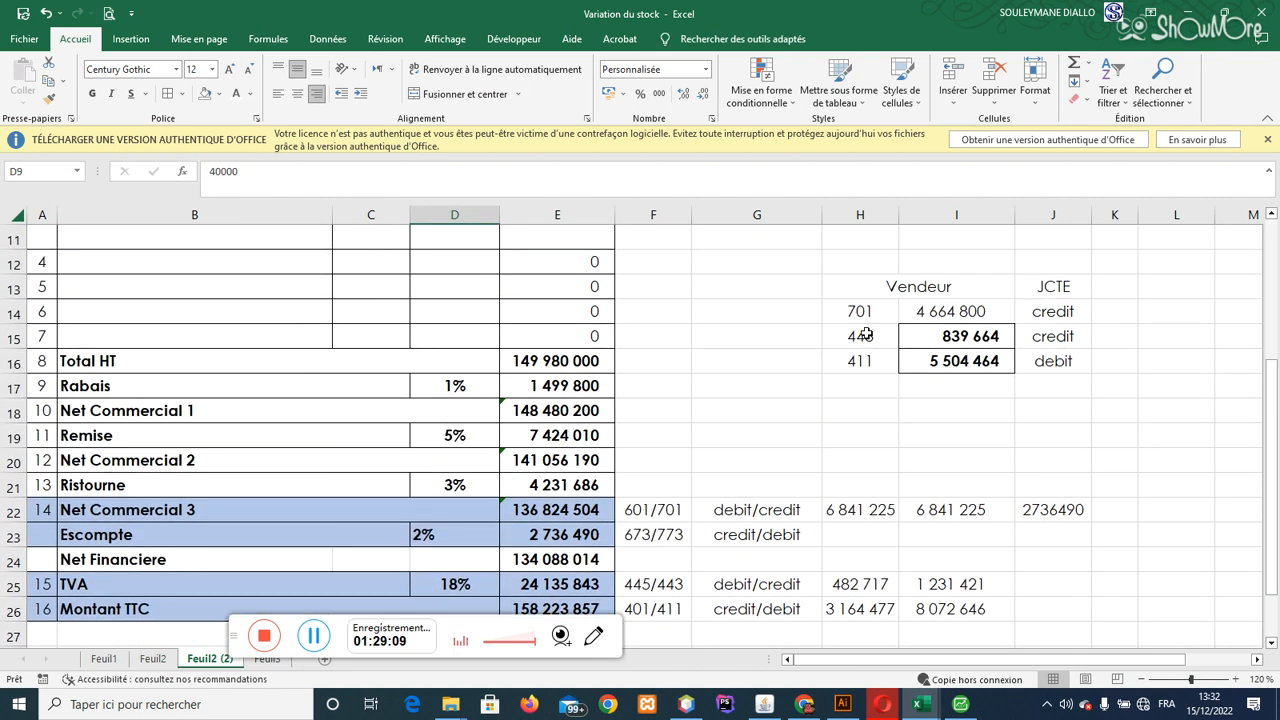
pyautogui.moveTo(1277, 418); pyautogui.dragTo(1255, 337)
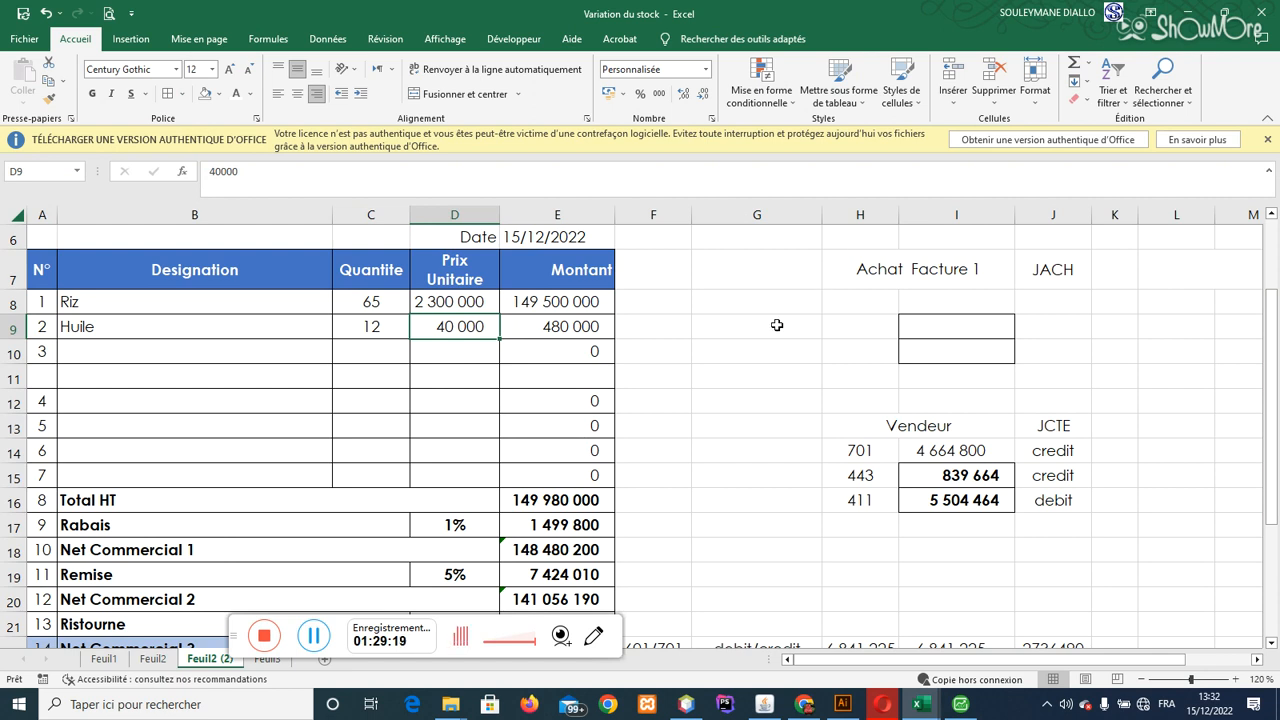
pyautogui.click(960, 704)
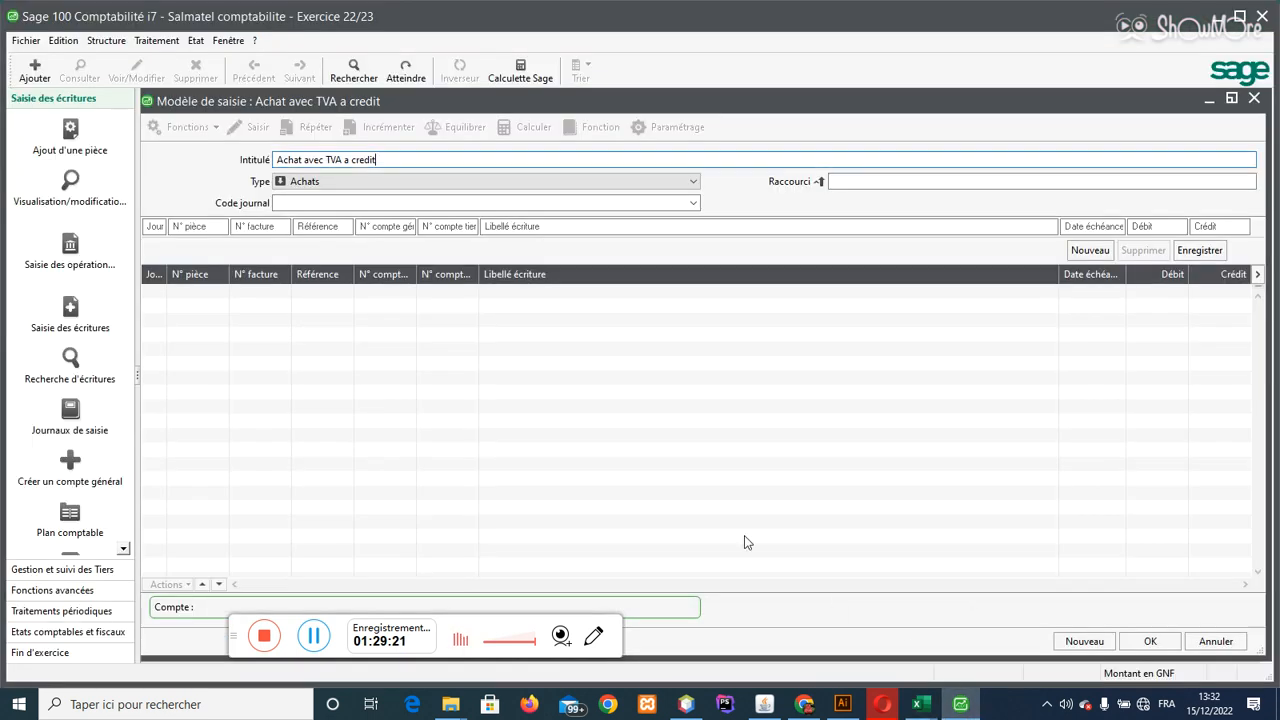
# Step: Set the first line's day, document number, invoice number and reference to manual entry, and its general account to 601000 Achats de marchandises
pyautogui.click(148, 228)
pyautogui.press('Tab')
pyautogui.press('Tab')
pyautogui.press('Tab')
pyautogui.press('Tab')
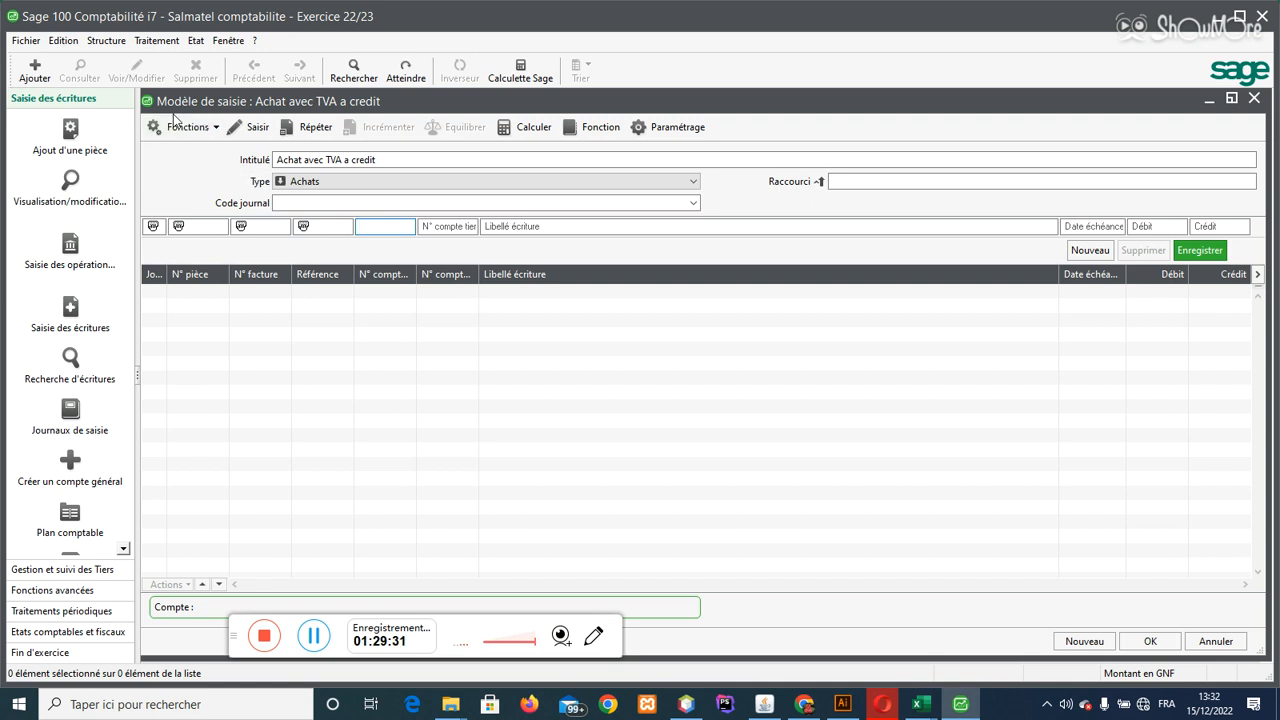
pyautogui.write('601')
pyautogui.press('Tab')
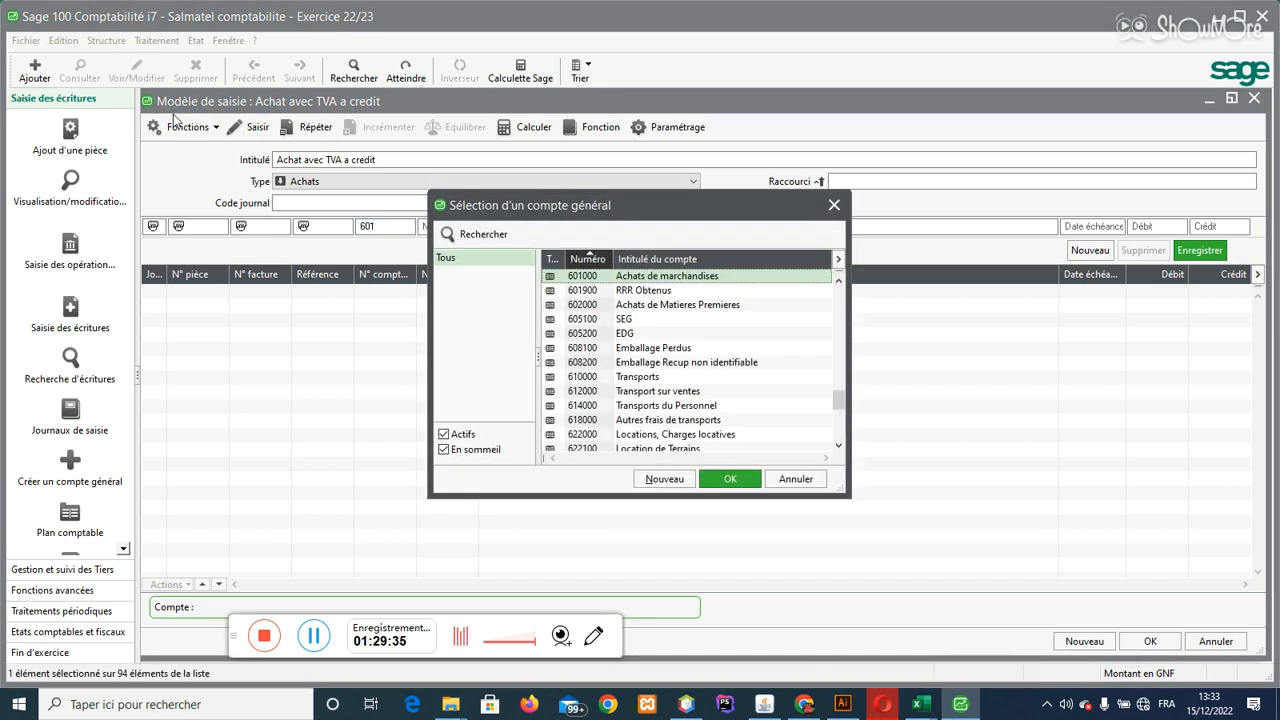
pyautogui.click(730, 481)
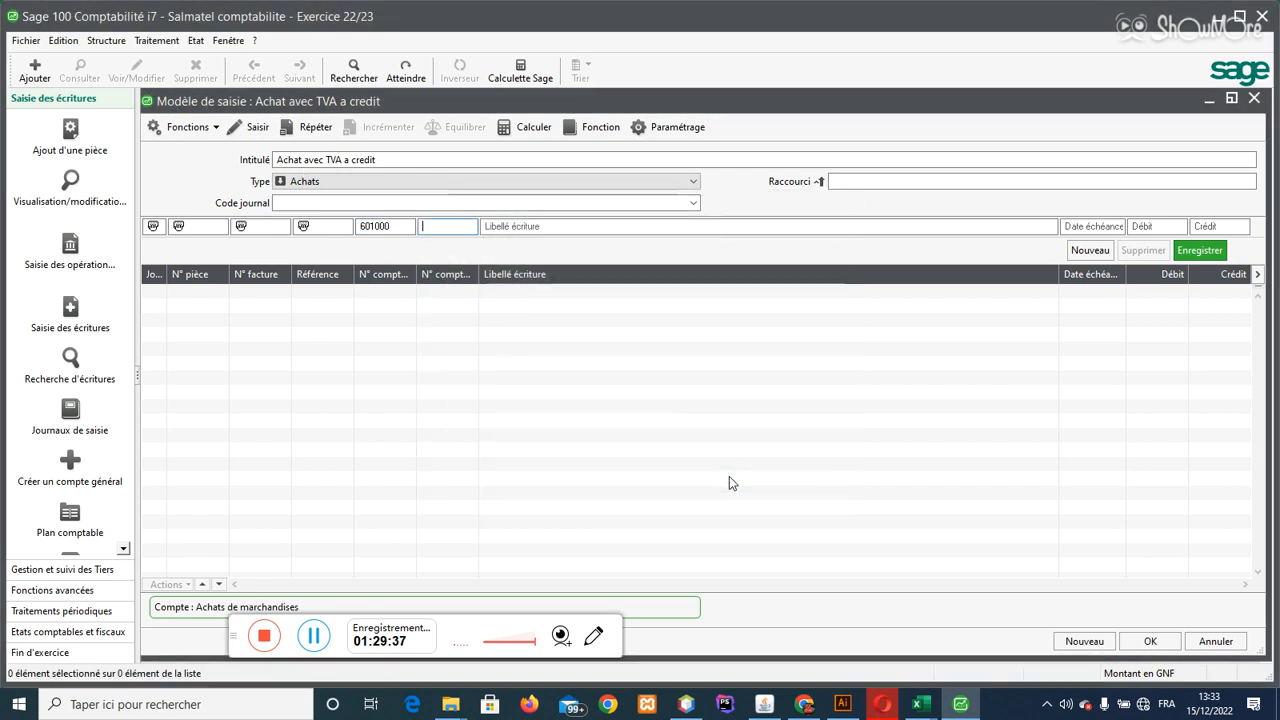
# Step: Assign the ACH journal Achats to the entry model, leaving the line's third-party account for manual entry
pyautogui.click(305, 202)
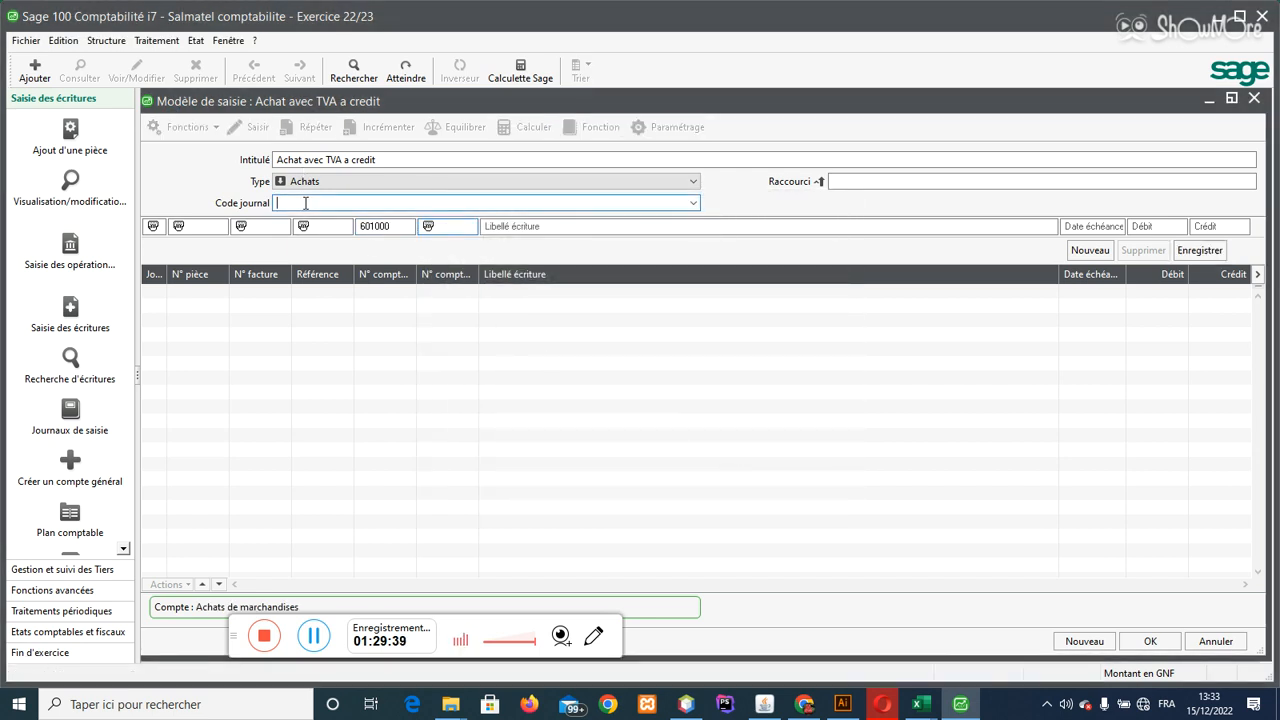
pyautogui.click(696, 206)
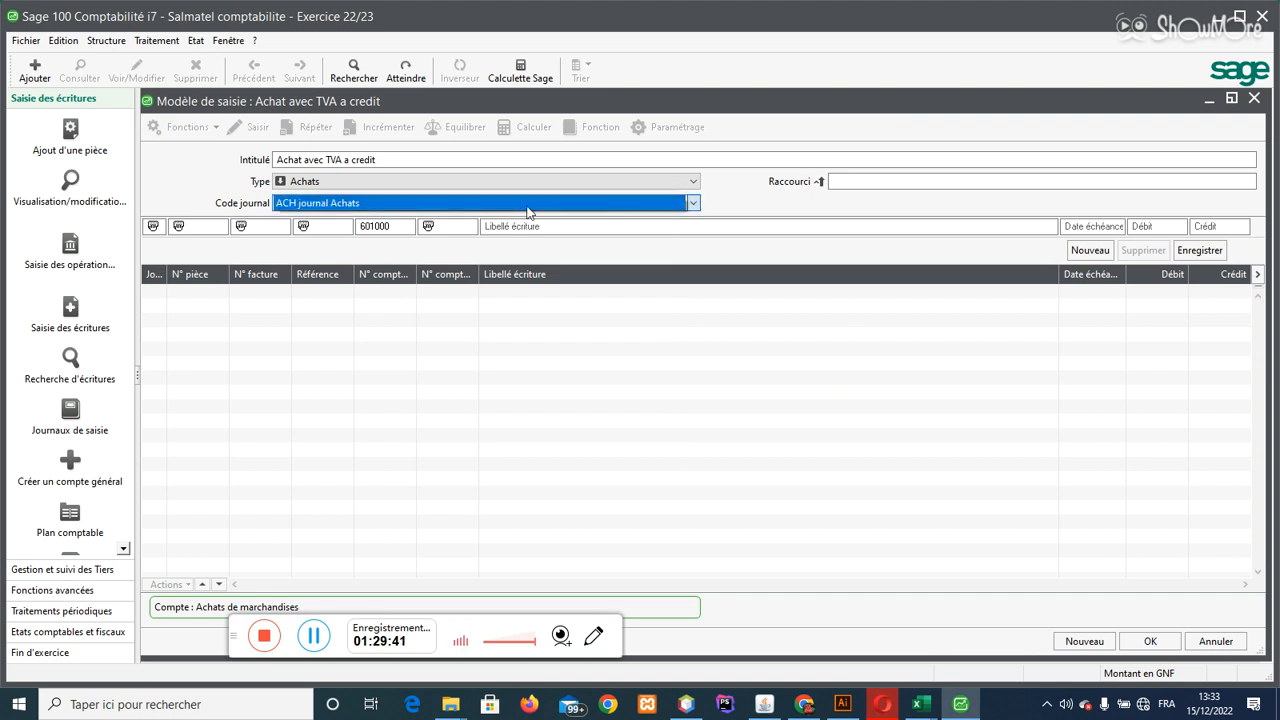
pyautogui.click(483, 214)
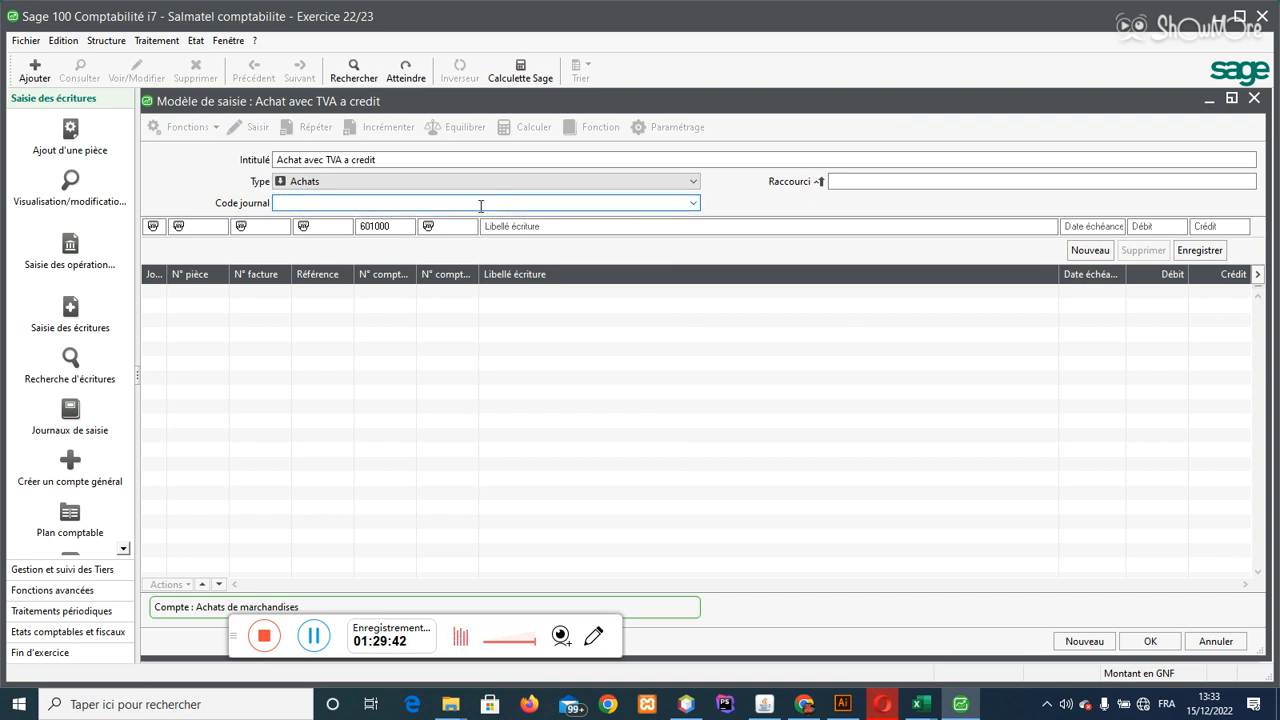
pyautogui.click(692, 204)
pyautogui.click(636, 215)
# Step: Label the 601000 line "Achat à credit", set its due date and debit to manual entry, and record the line
pyautogui.click(635, 227)
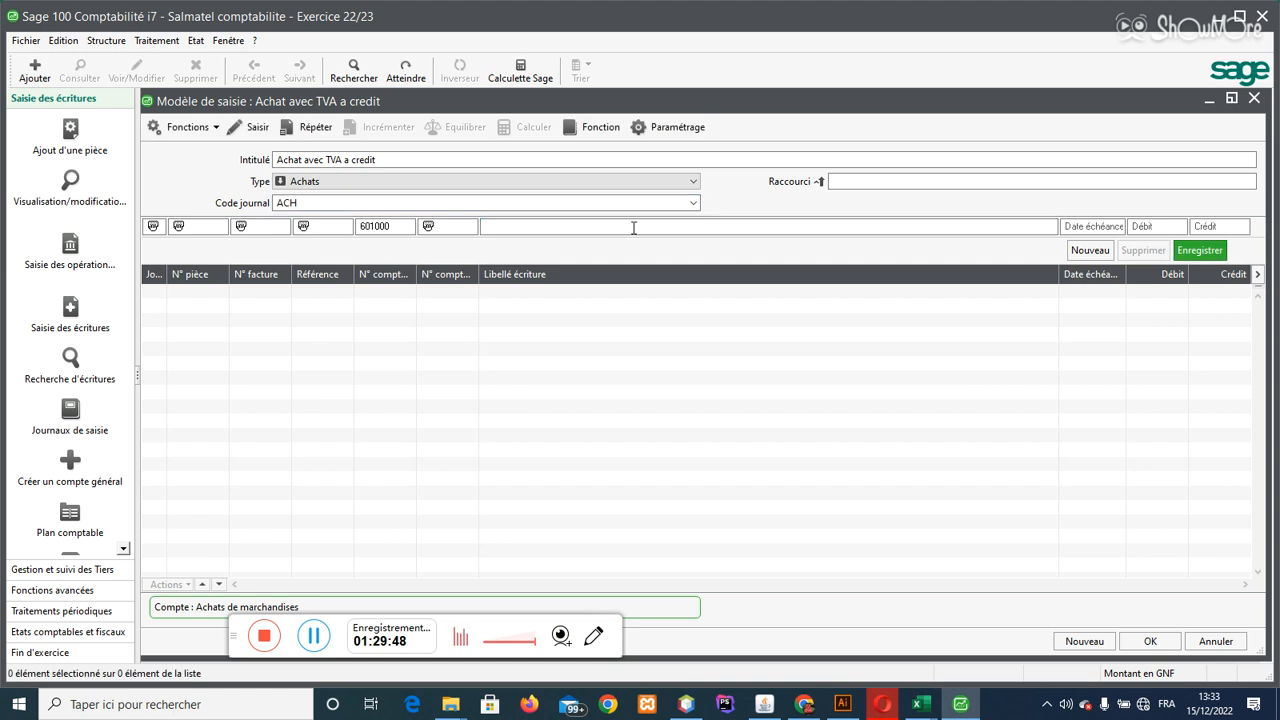
pyautogui.write('Ac')
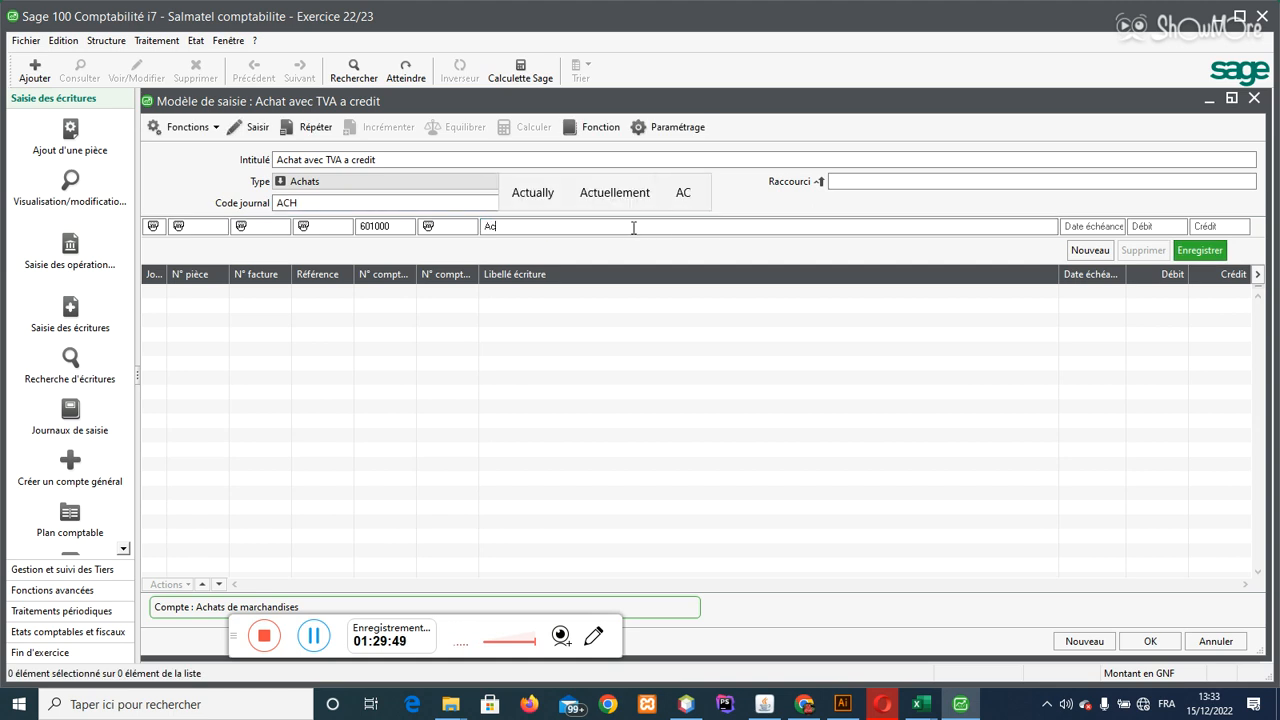
pyautogui.write('hat ')
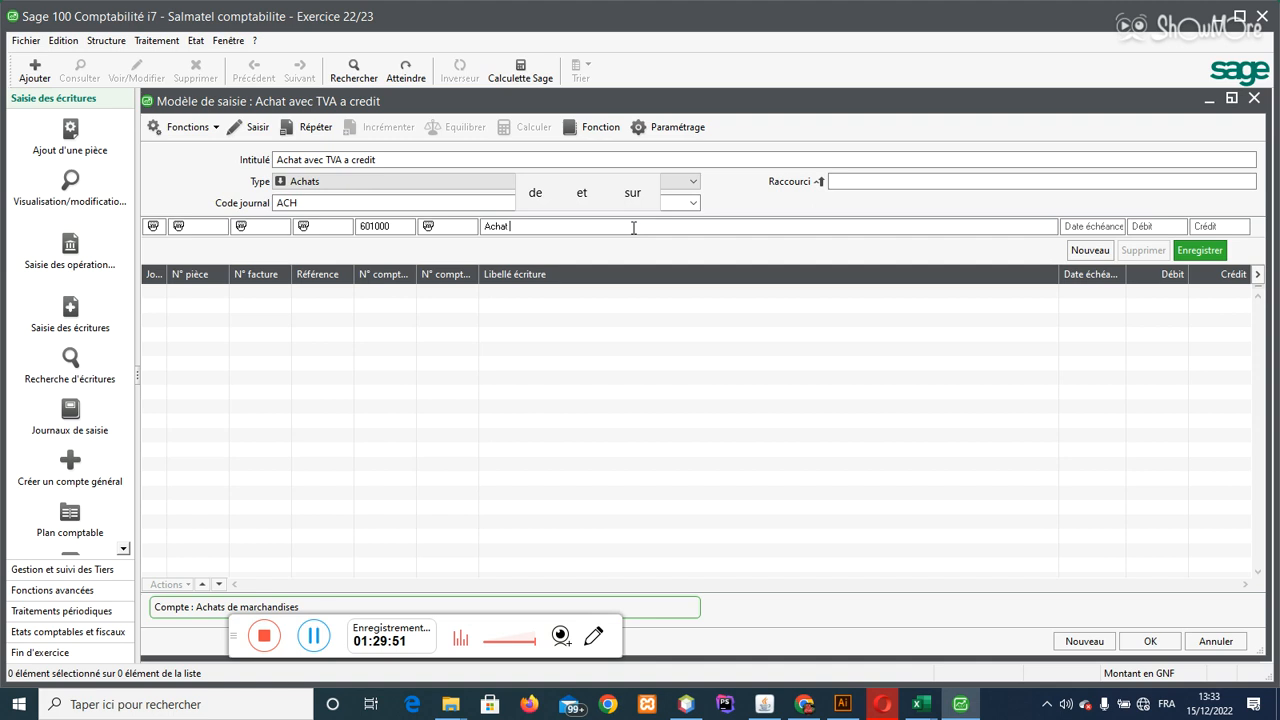
pyautogui.write('à credit')
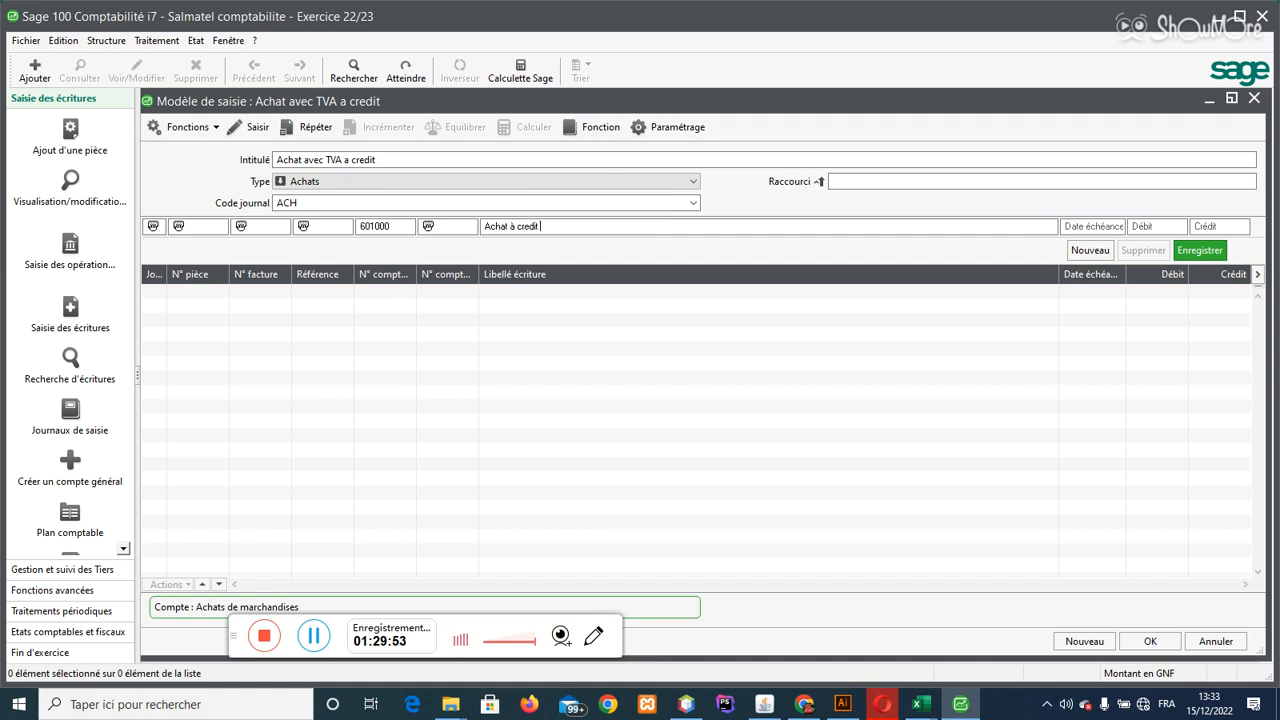
pyautogui.write(' avec')
pyautogui.press('BackSpace')
pyautogui.press('Tab')
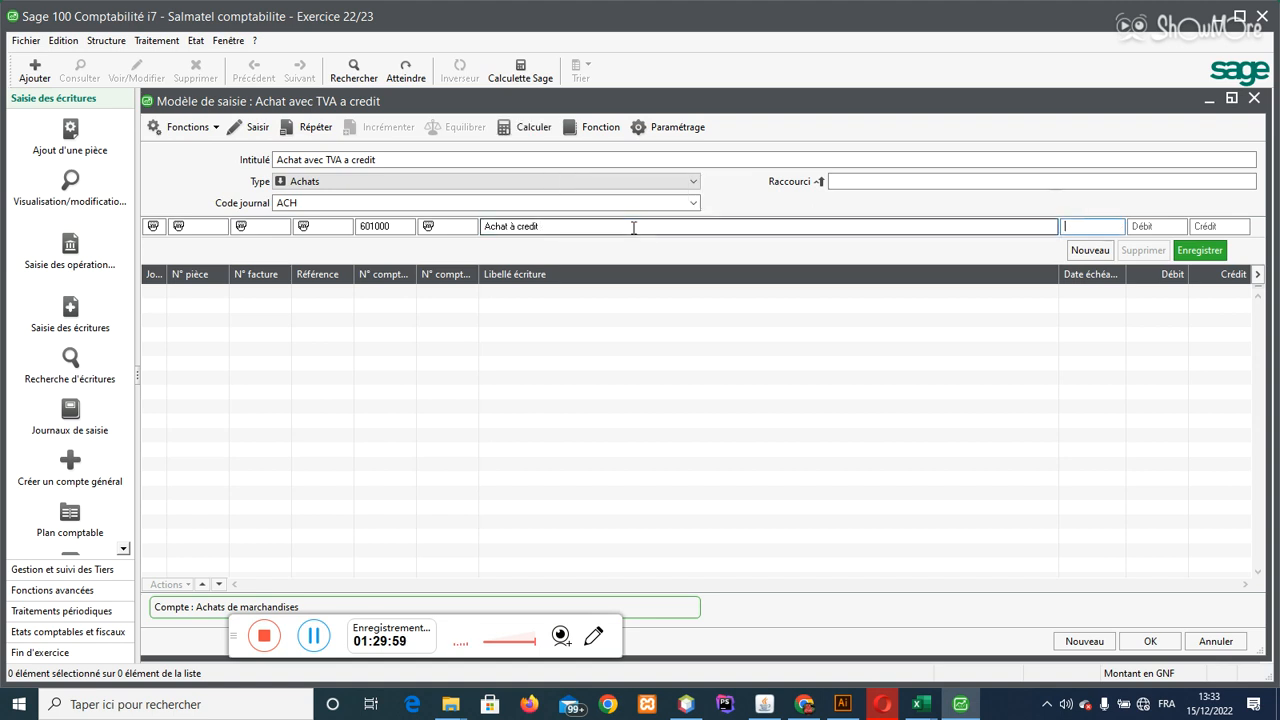
pyautogui.press('Tab')
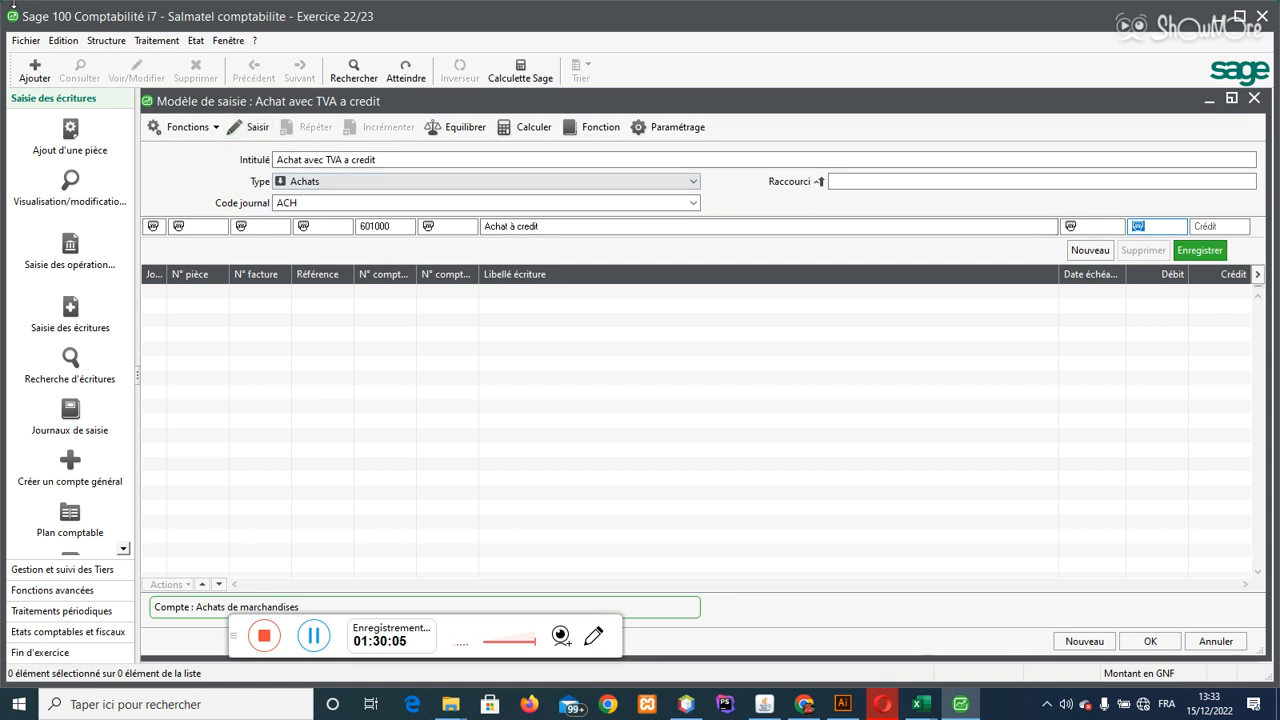
pyautogui.press('Return')
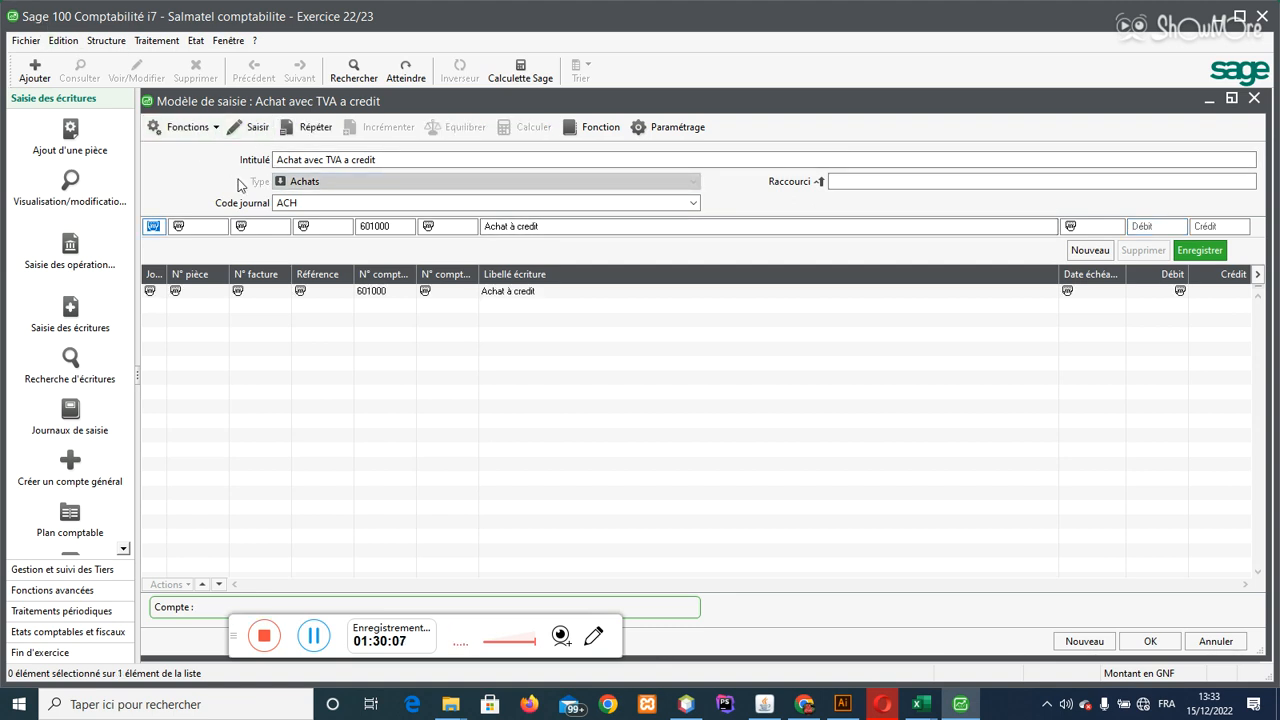
# Step: Set the second line's day, document number, invoice number and reference to repeat the previous line's values
pyautogui.click(324, 134)
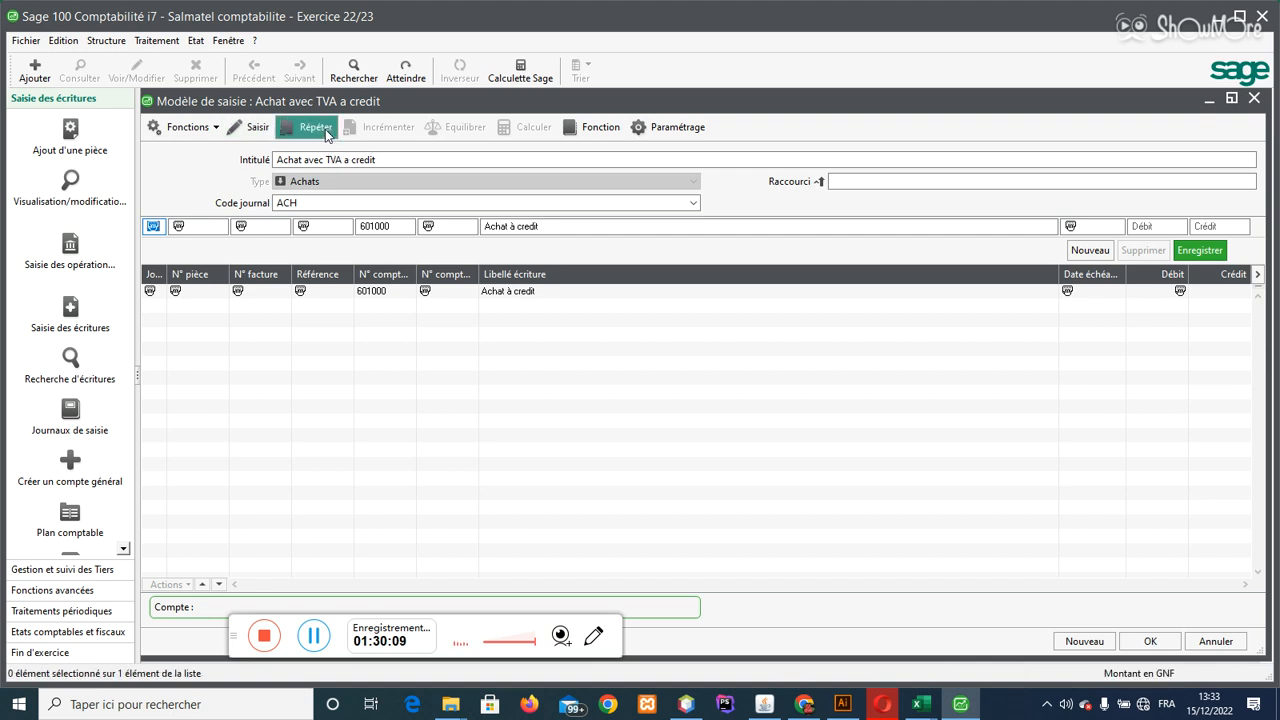
pyautogui.press('Tab')
pyautogui.press('Tab')
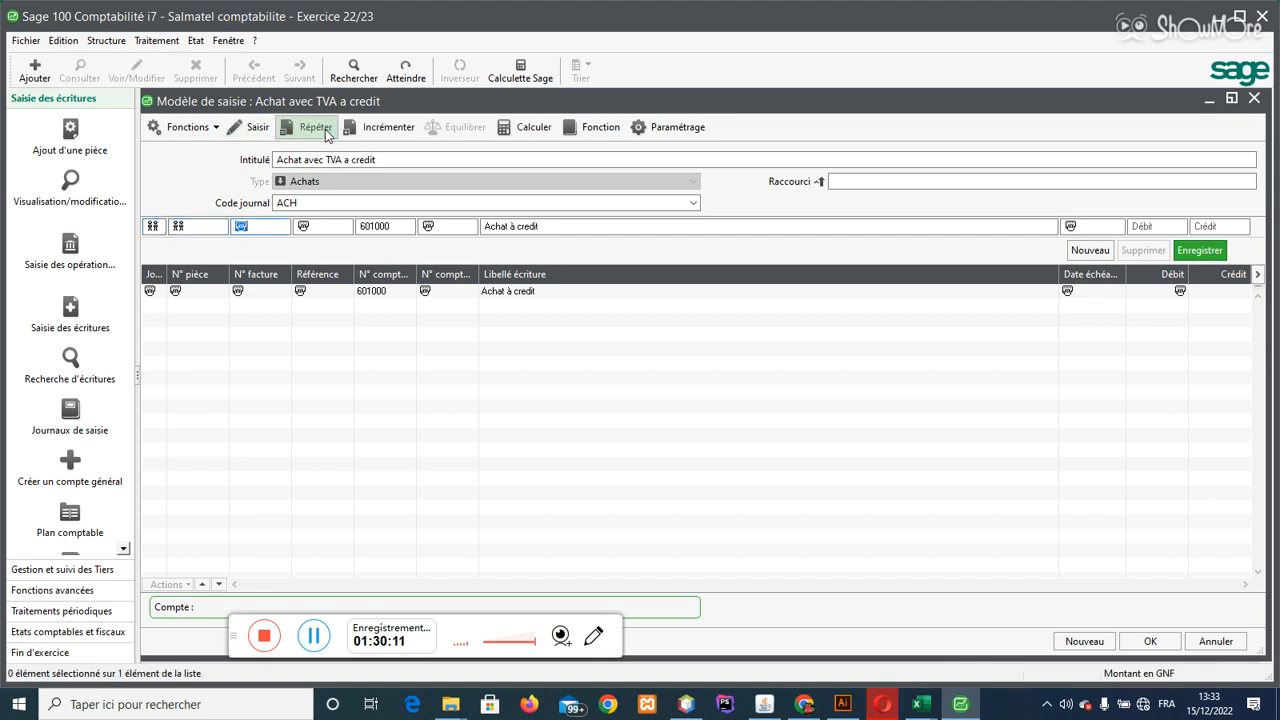
pyautogui.press('Tab')
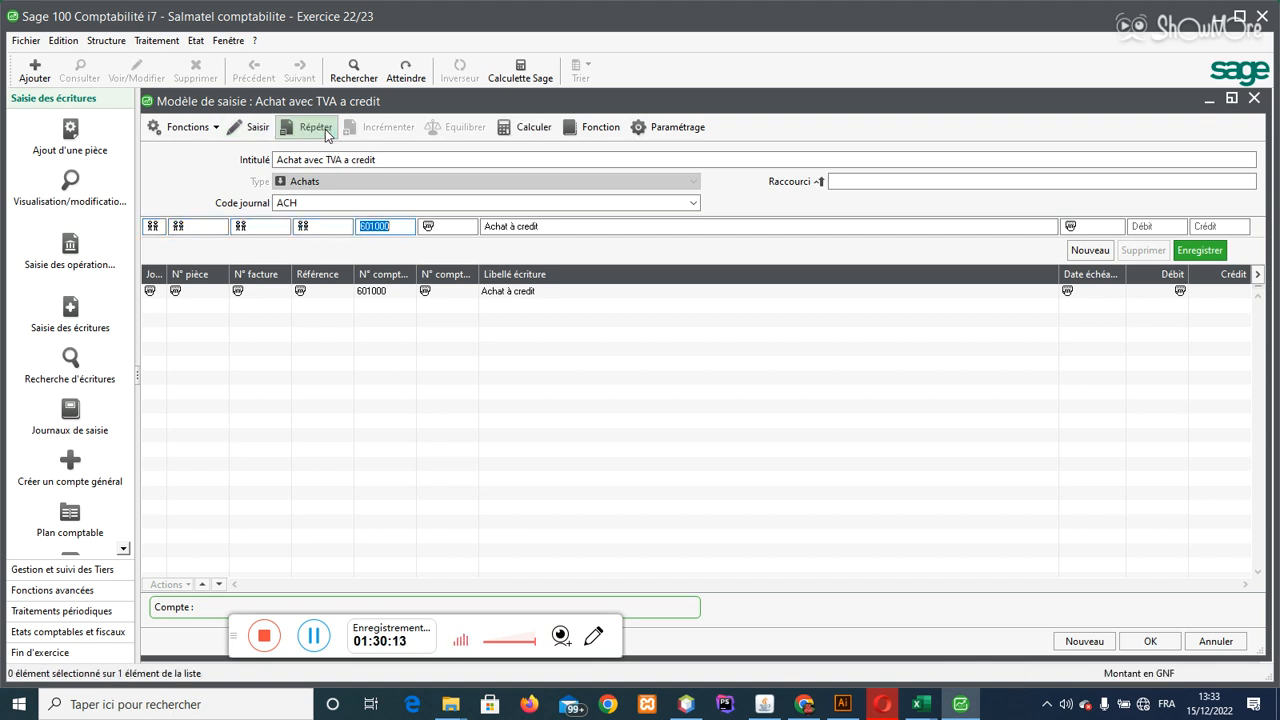
# Step: Set the second line's general account to 445000 Etat, TVA Recuperable, keeping its third-party account, label and due date settings
pyautogui.write('445')
pyautogui.press('Tab')
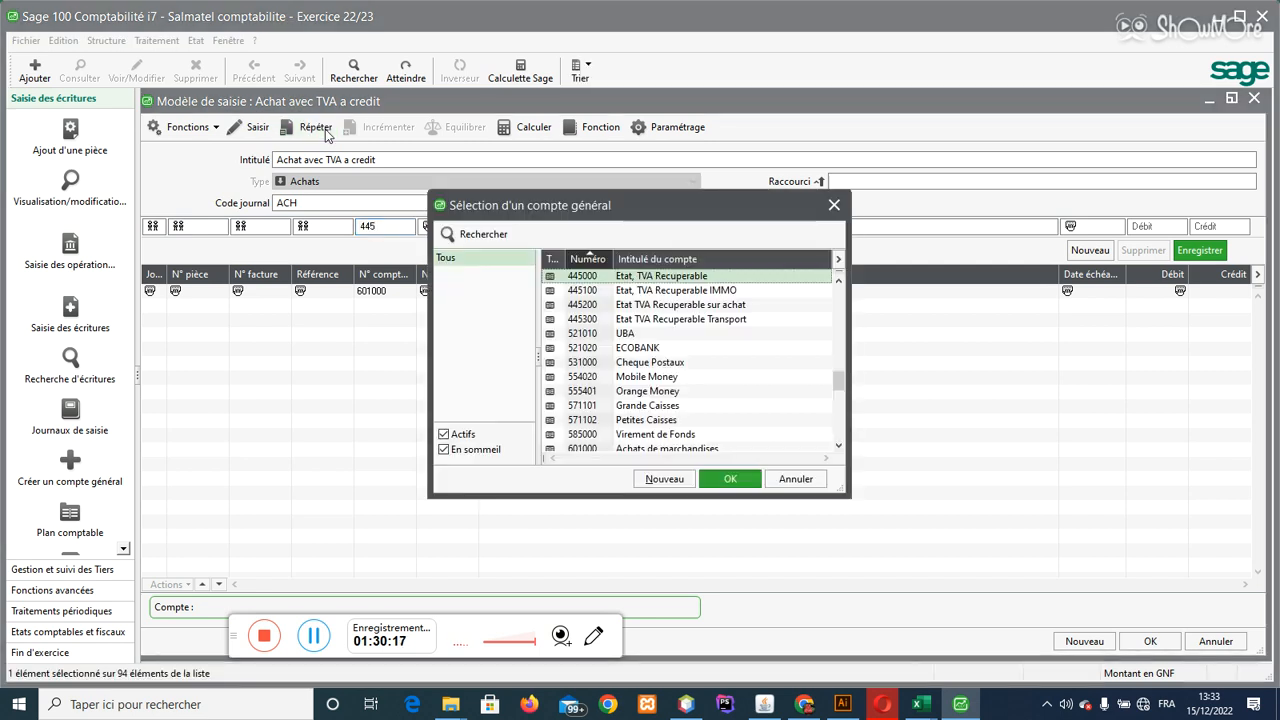
pyautogui.doubleClick(618, 277)
pyautogui.press('Tab')
pyautogui.press('Tab')
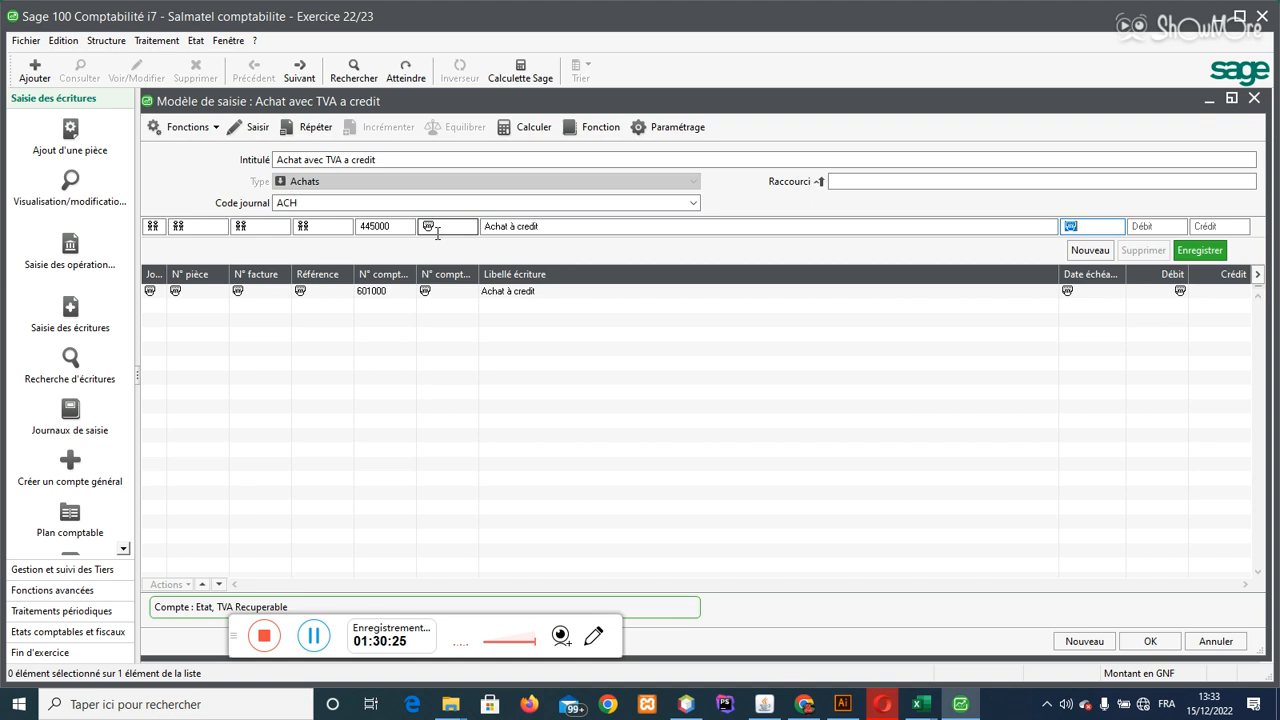
pyautogui.press('Tab')
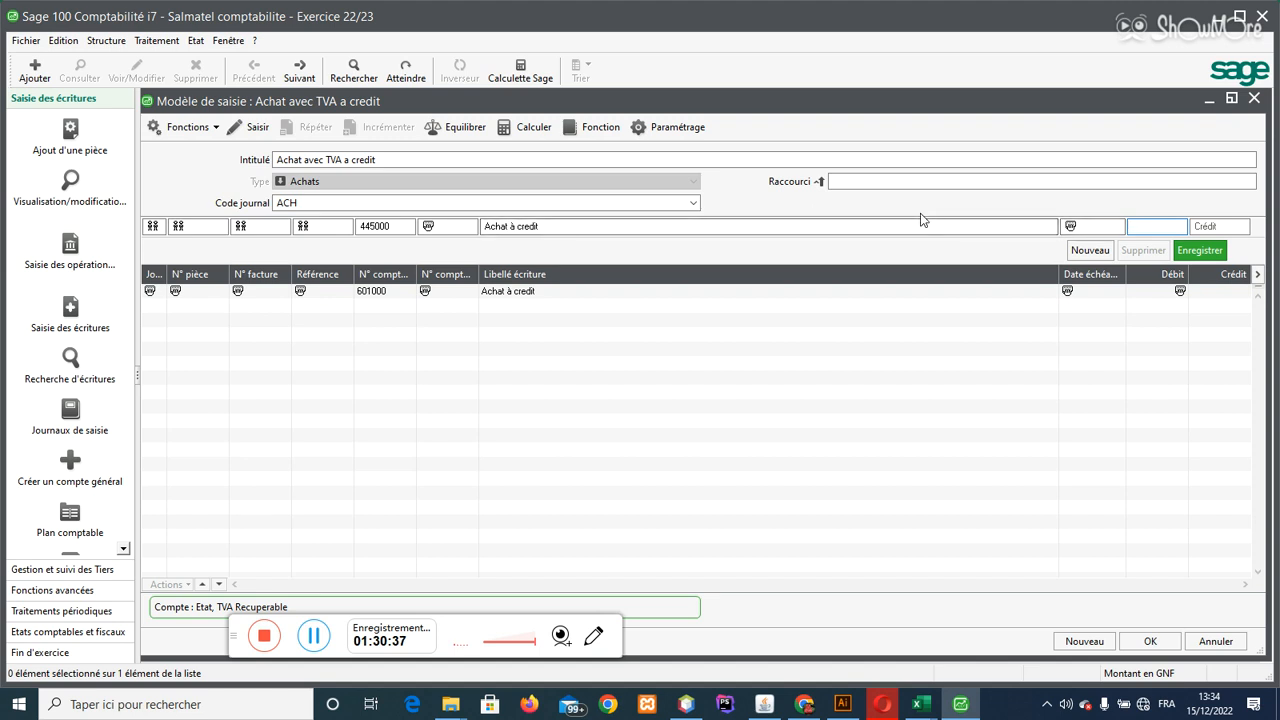
pyautogui.click(217, 128)
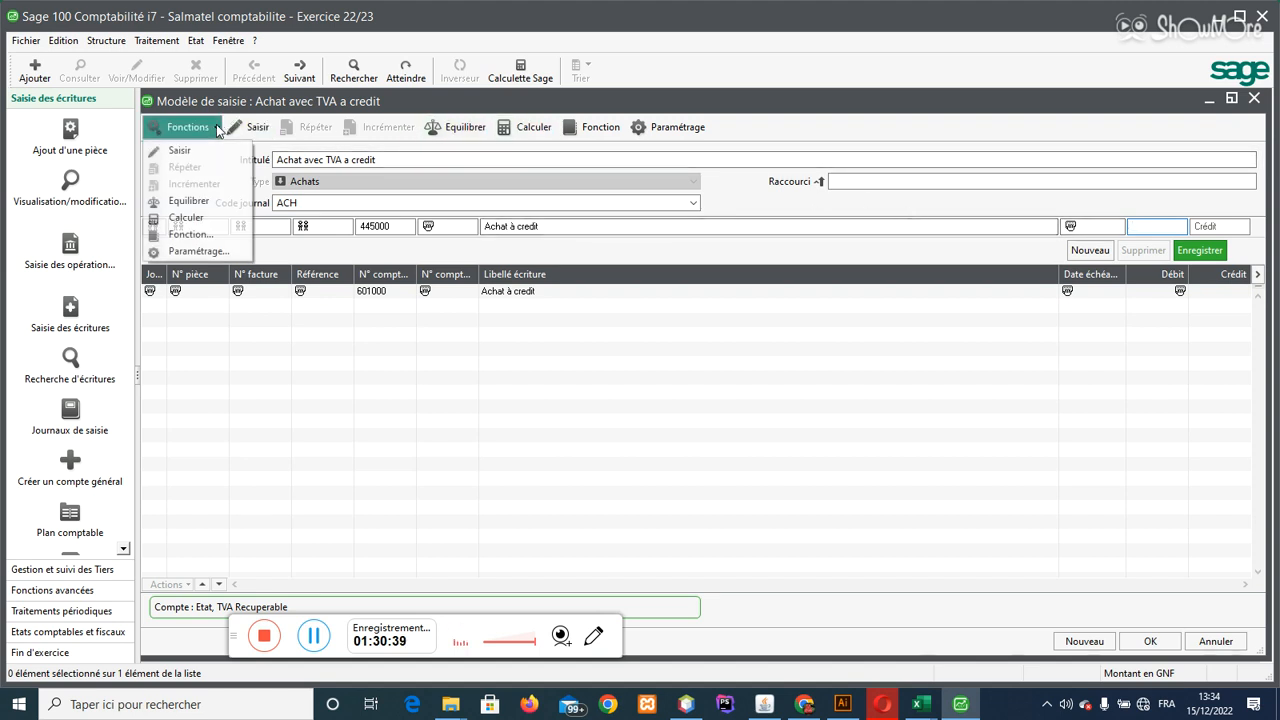
pyautogui.click(209, 236)
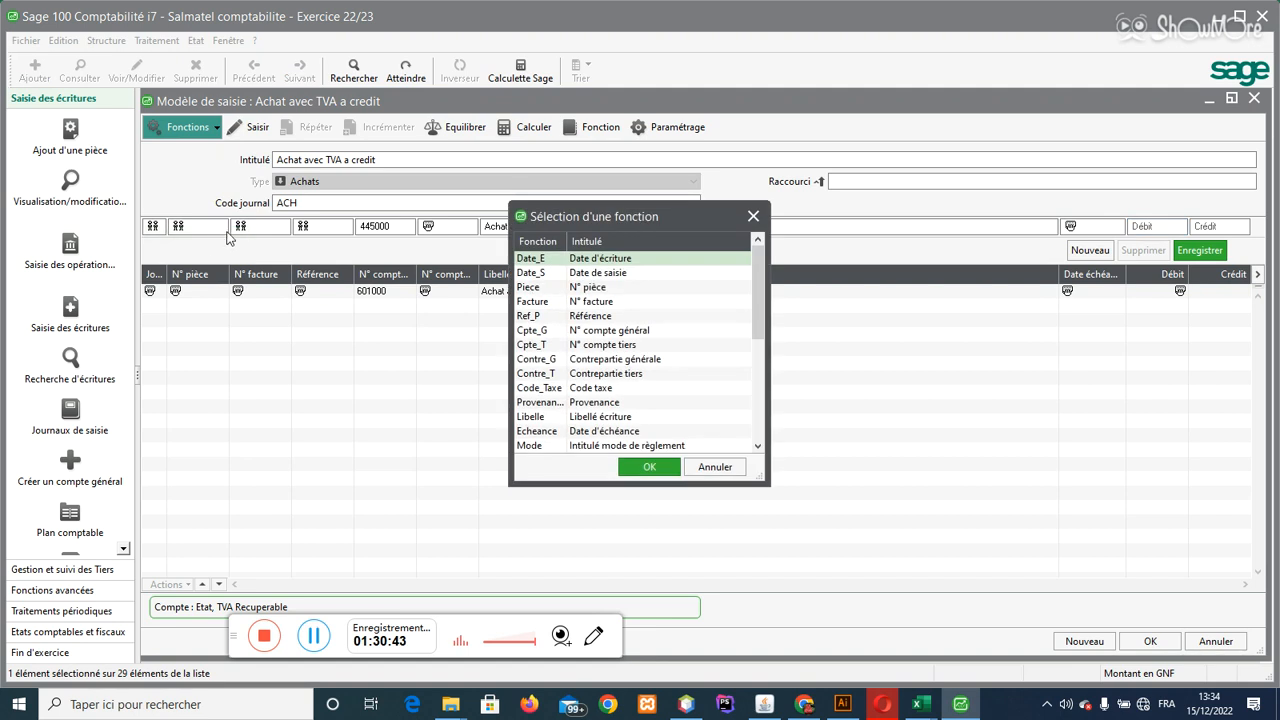
pyautogui.click(756, 217)
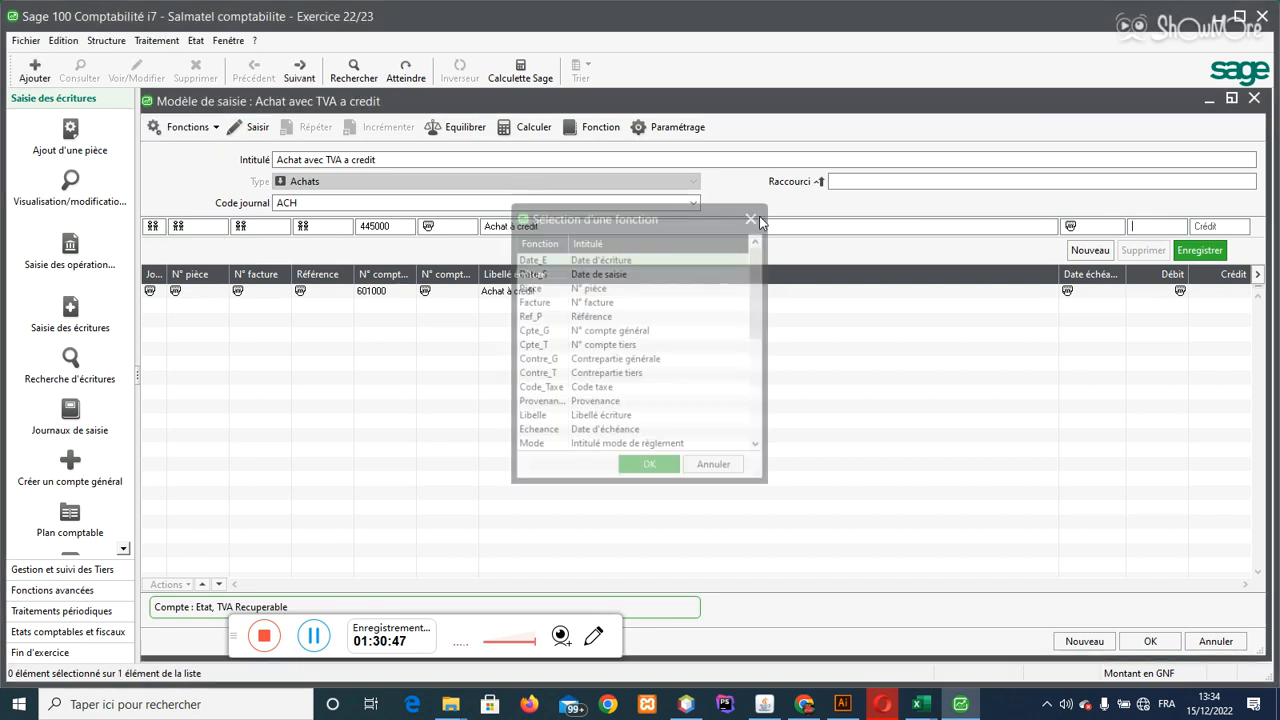
# Step: Set the 445000 line's debit to the formula =Debit(1)*0,18 using the Debit function, and record the line
pyautogui.click(585, 135)
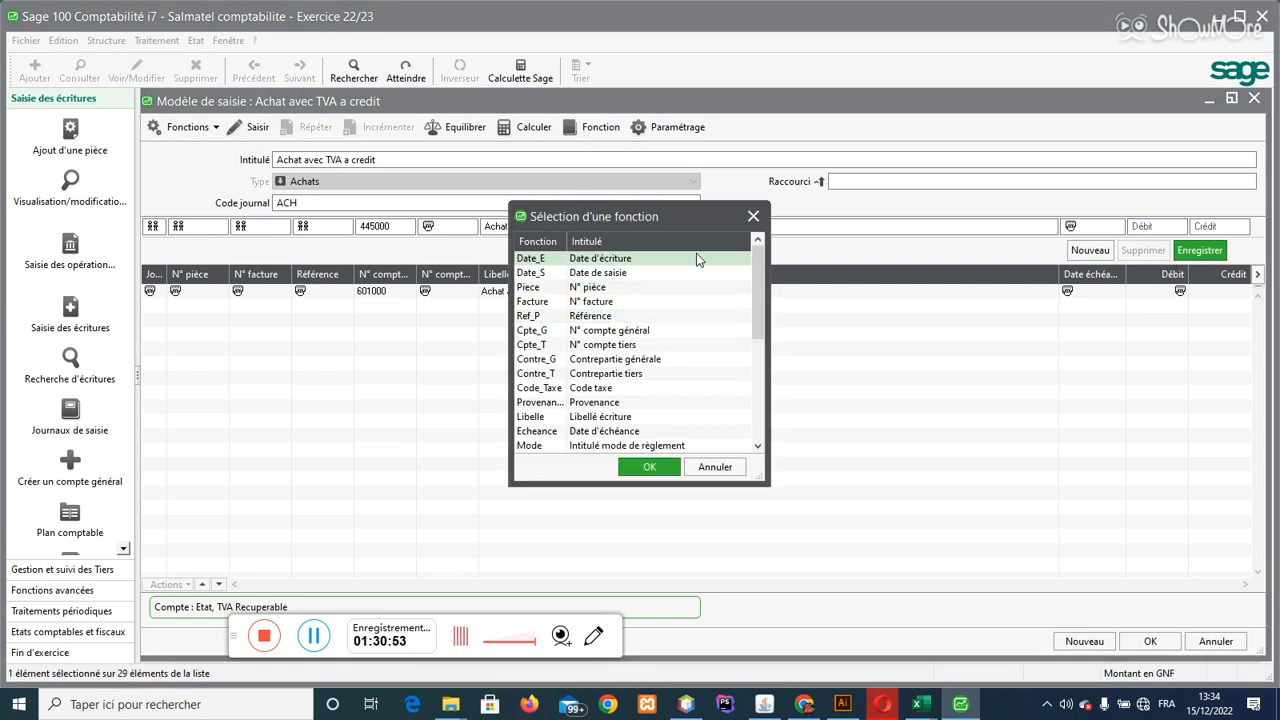
pyautogui.moveTo(642, 216); pyautogui.dragTo(473, 292)
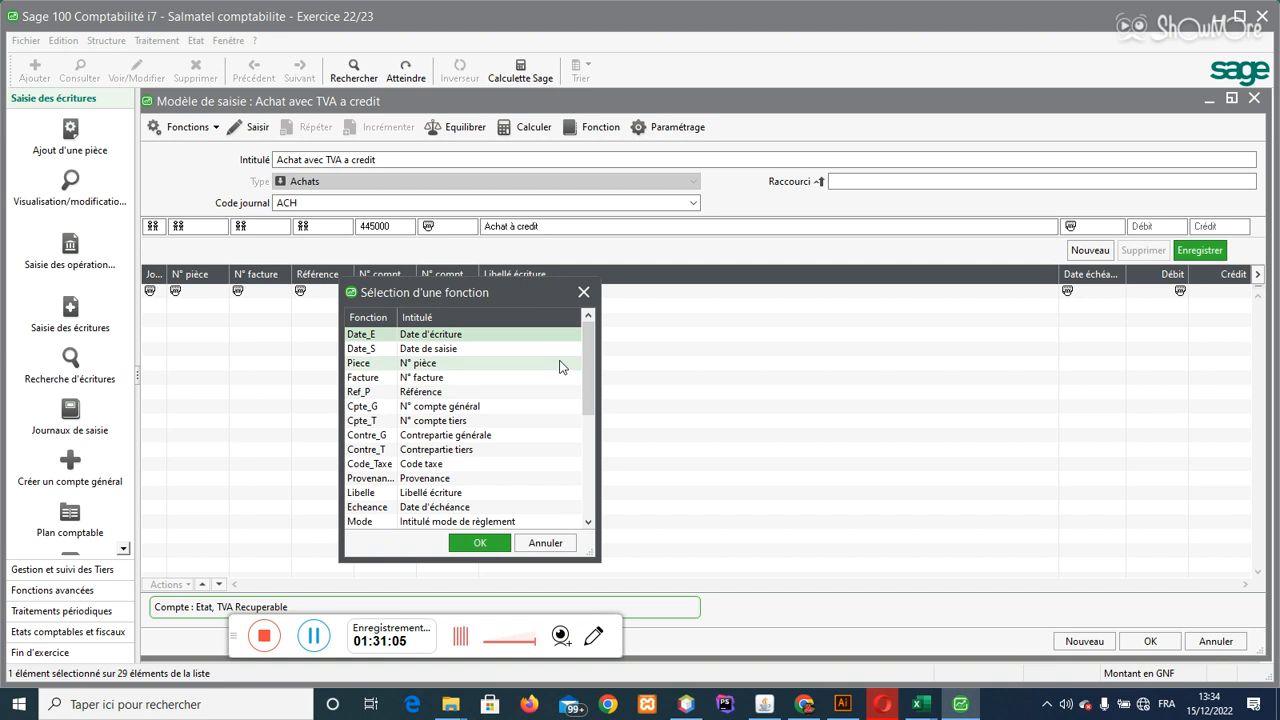
pyautogui.moveTo(588, 334); pyautogui.dragTo(606, 428)
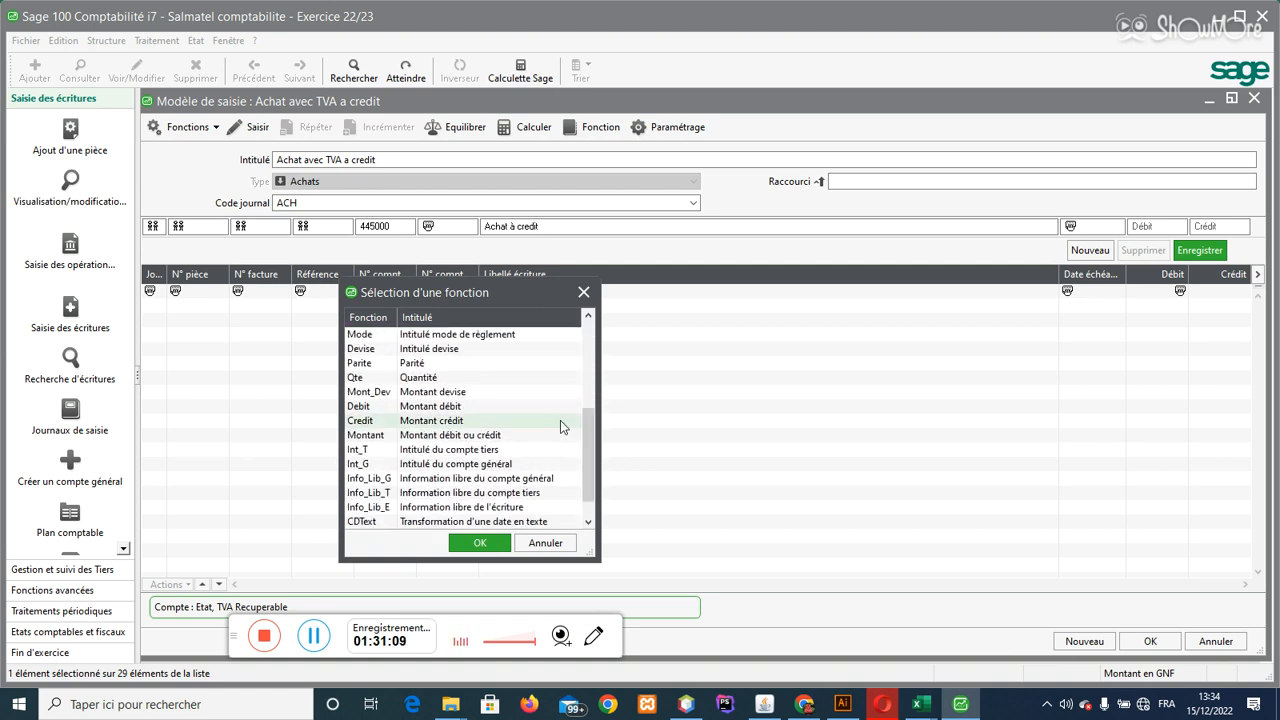
pyautogui.doubleClick(433, 408)
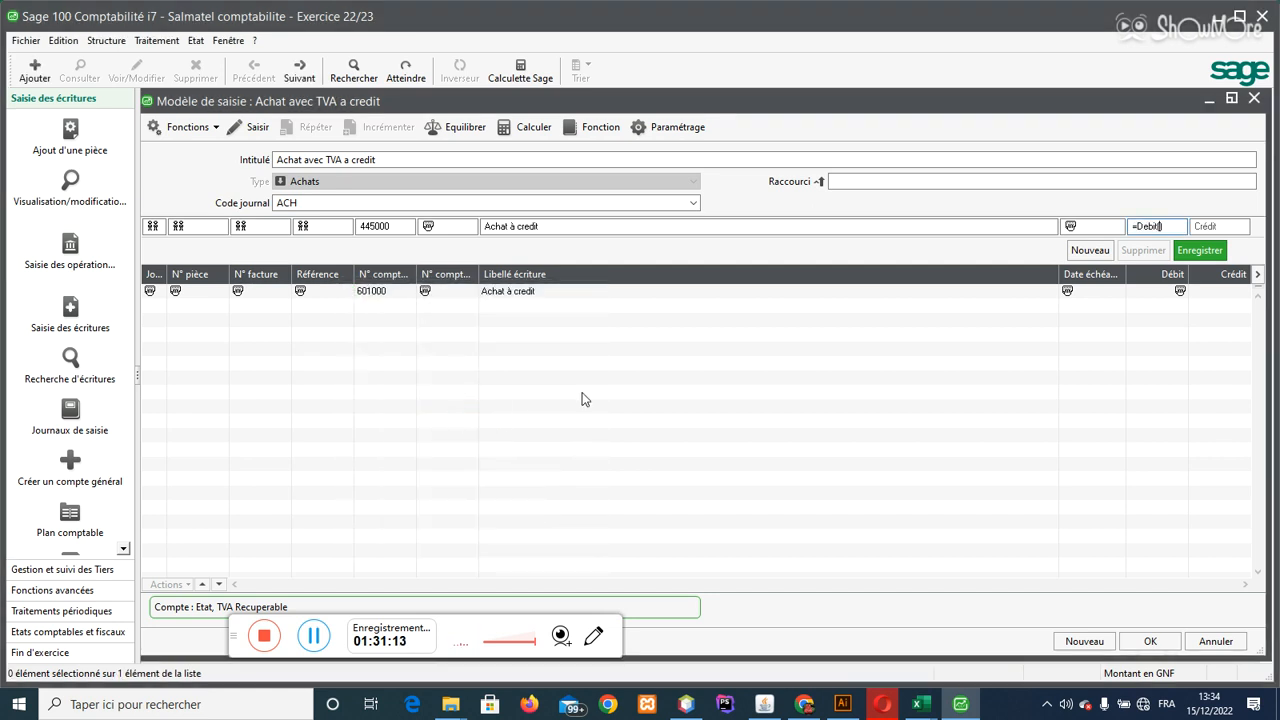
pyautogui.write('1')
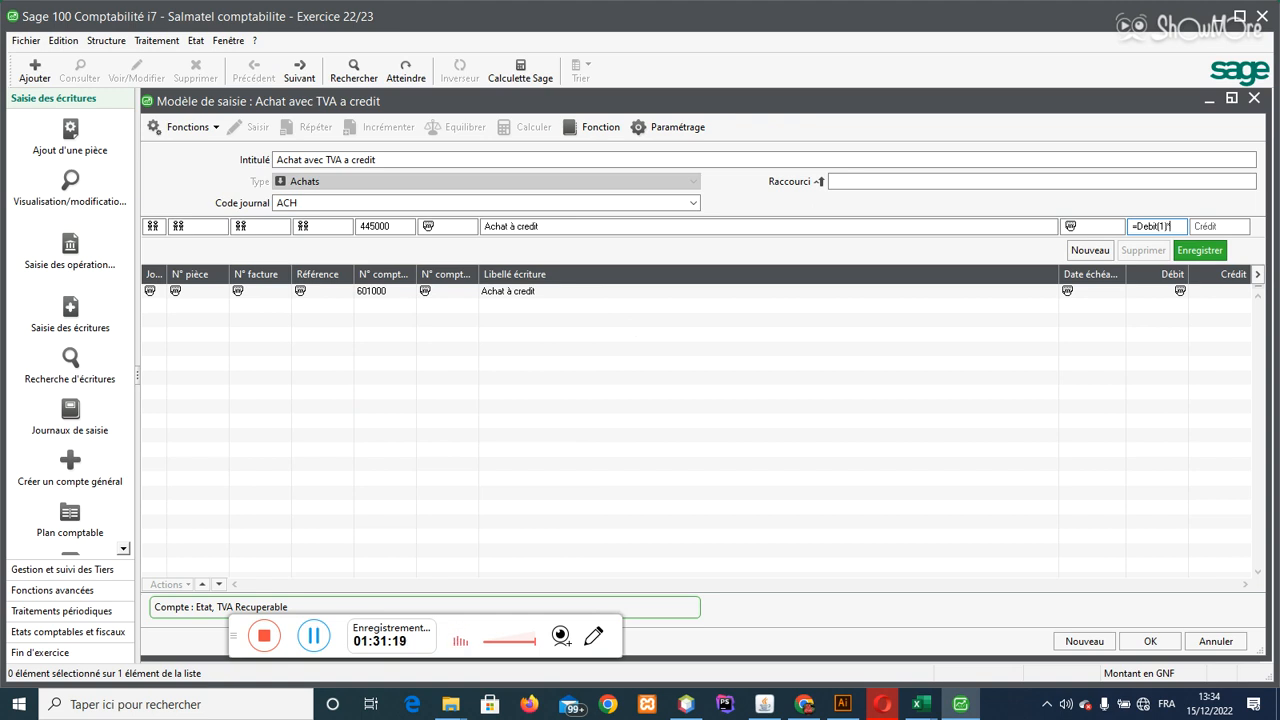
pyautogui.write('*0,18')
pyautogui.doubleClick(1157, 226)
pyautogui.press('Return')
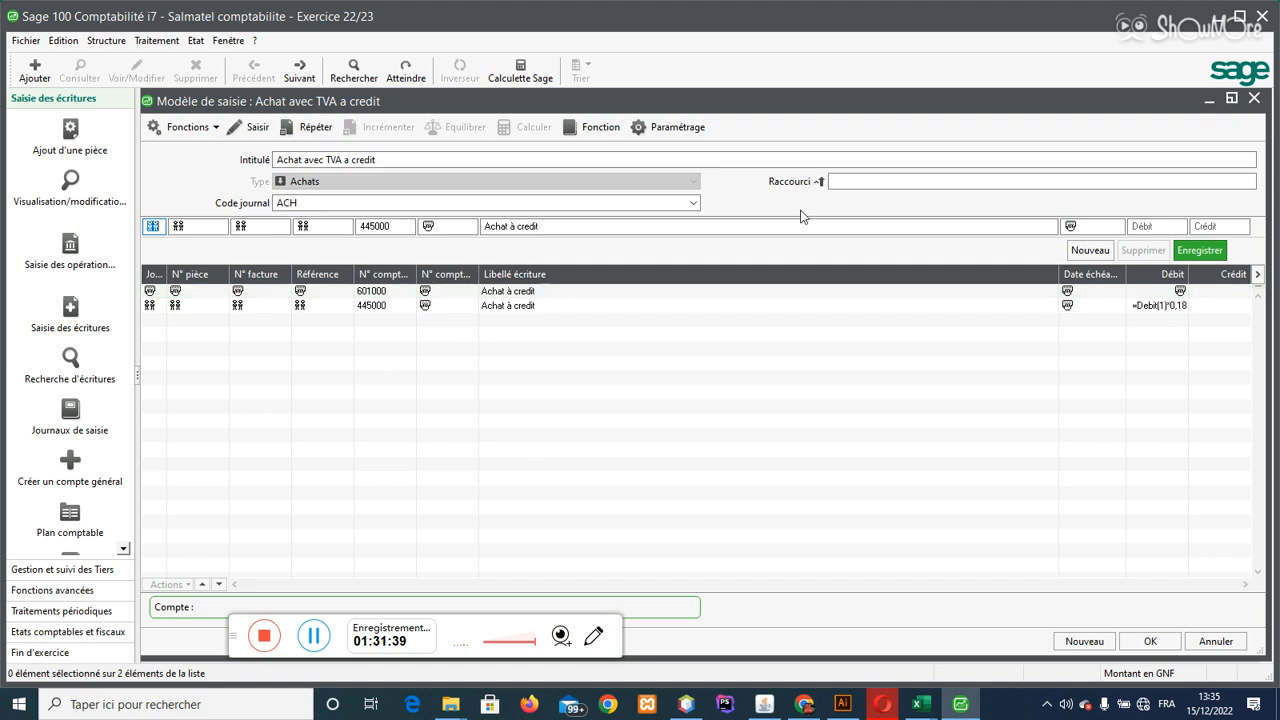
# Step: Set the third line's general account to 401000 Fournisseurs and its due date to be calculated, keeping the other repeated settings
pyautogui.press('Tab')
pyautogui.press('Tab')
pyautogui.press('Tab')
pyautogui.press('Tab')
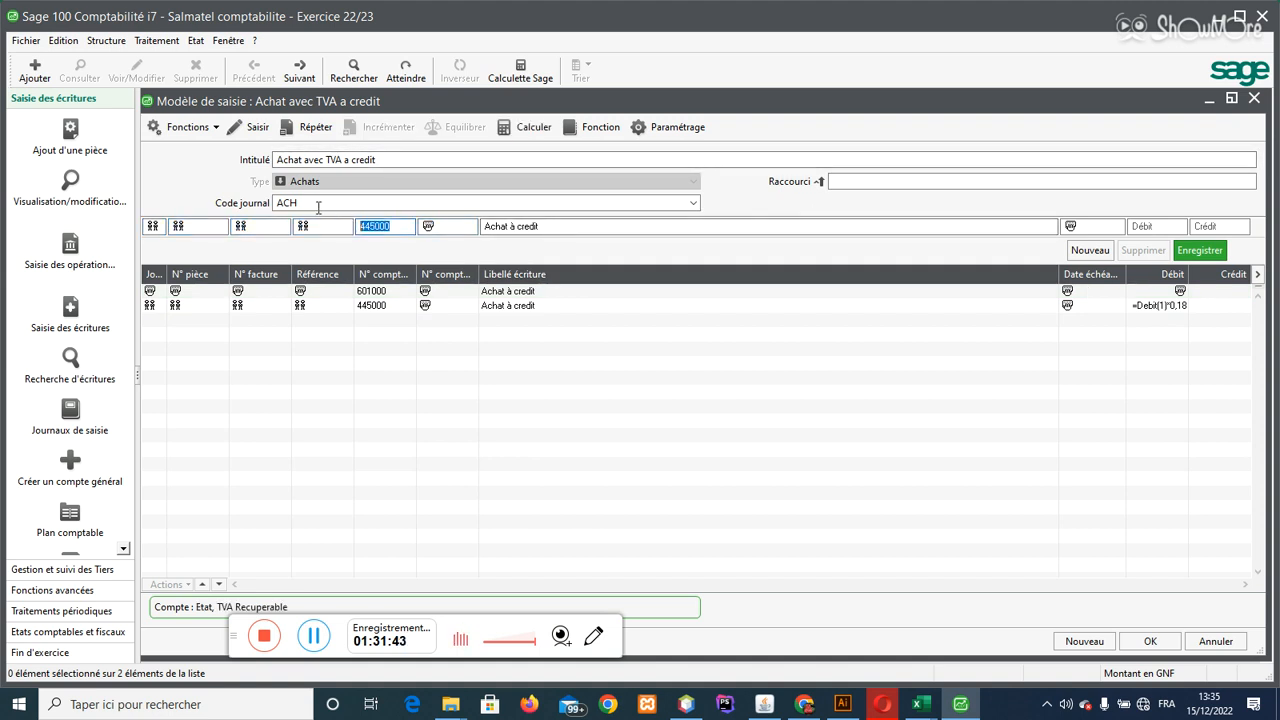
pyautogui.write('40')
pyautogui.press('Tab')
pyautogui.press('Tab')
pyautogui.press('Tab')
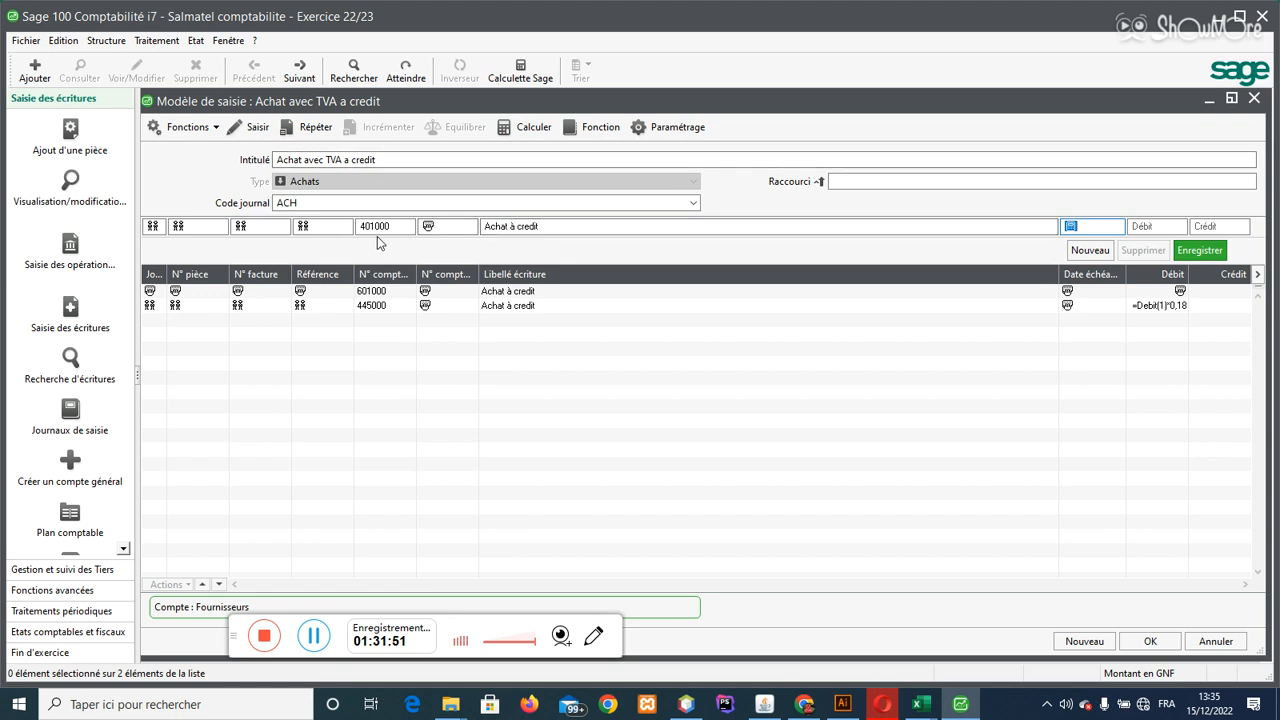
pyautogui.moveTo(396, 228); pyautogui.dragTo(355, 228)
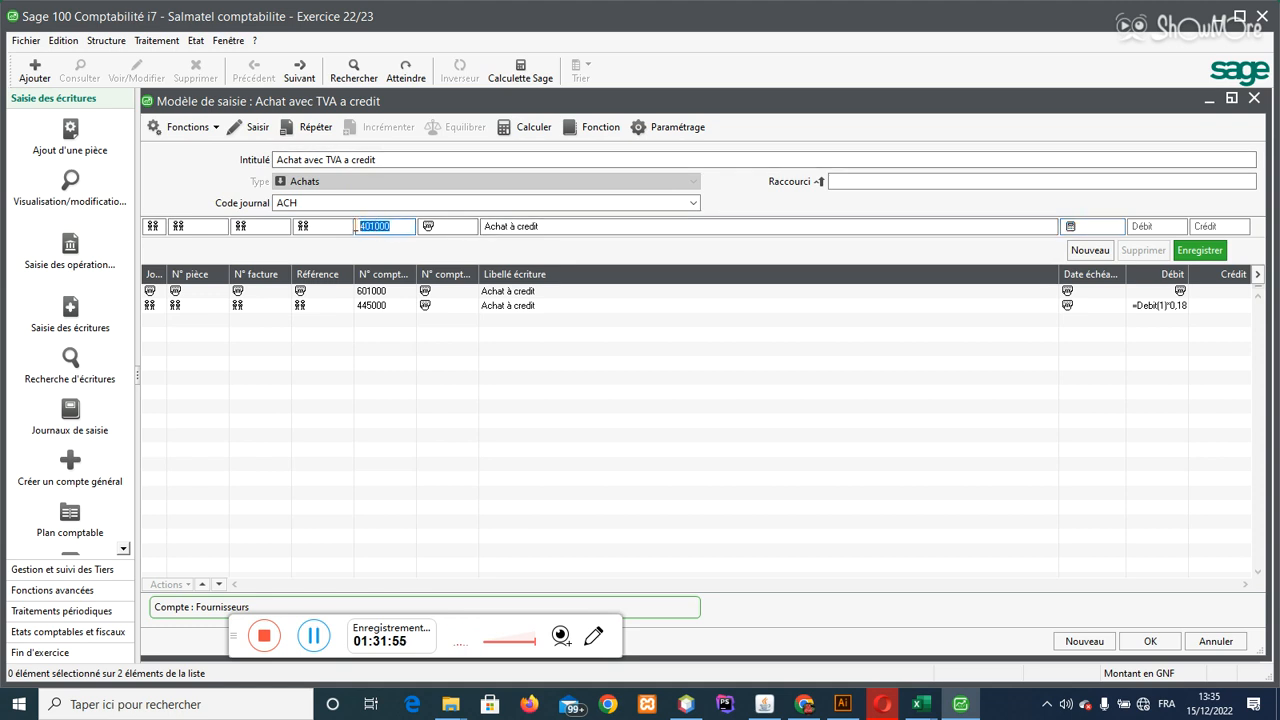
pyautogui.click(1077, 226)
# Step: Set the 401000 line's credit to balance the entry, record the line and save the entry model
pyautogui.press('Tab')
pyautogui.press('Tab')
pyautogui.click(456, 134)
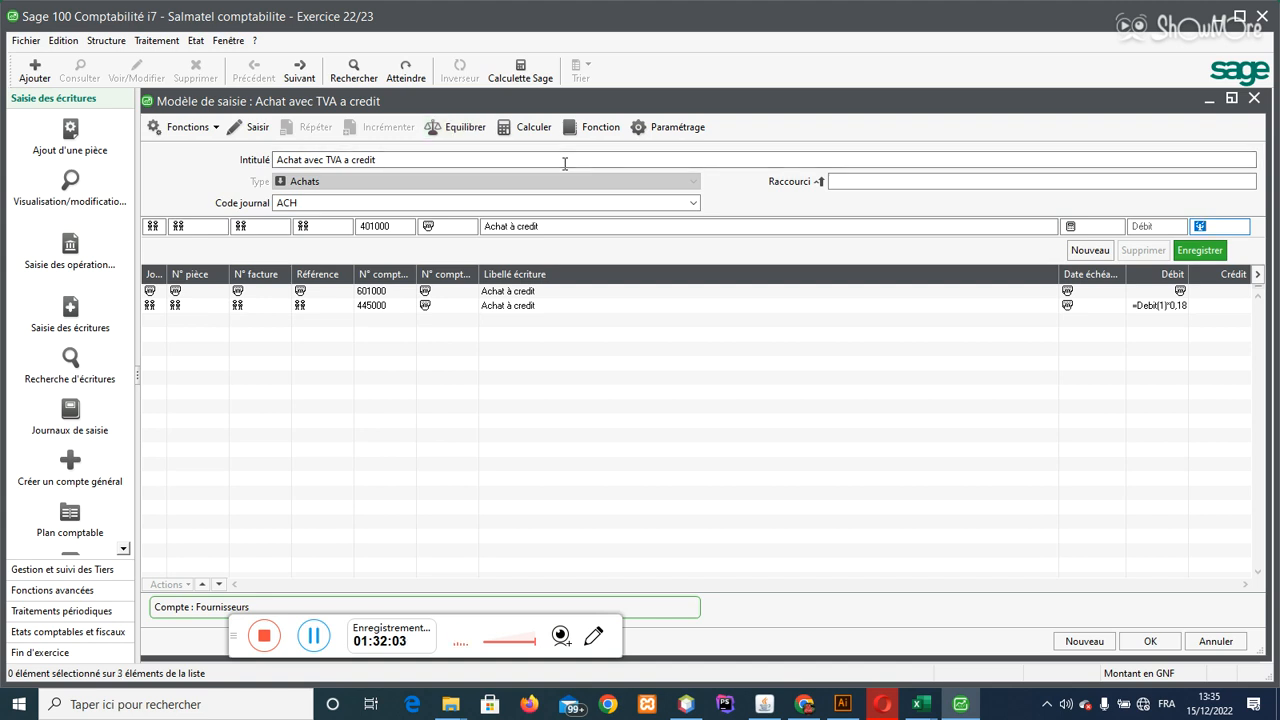
pyautogui.press('Return')
pyautogui.click(1150, 641)
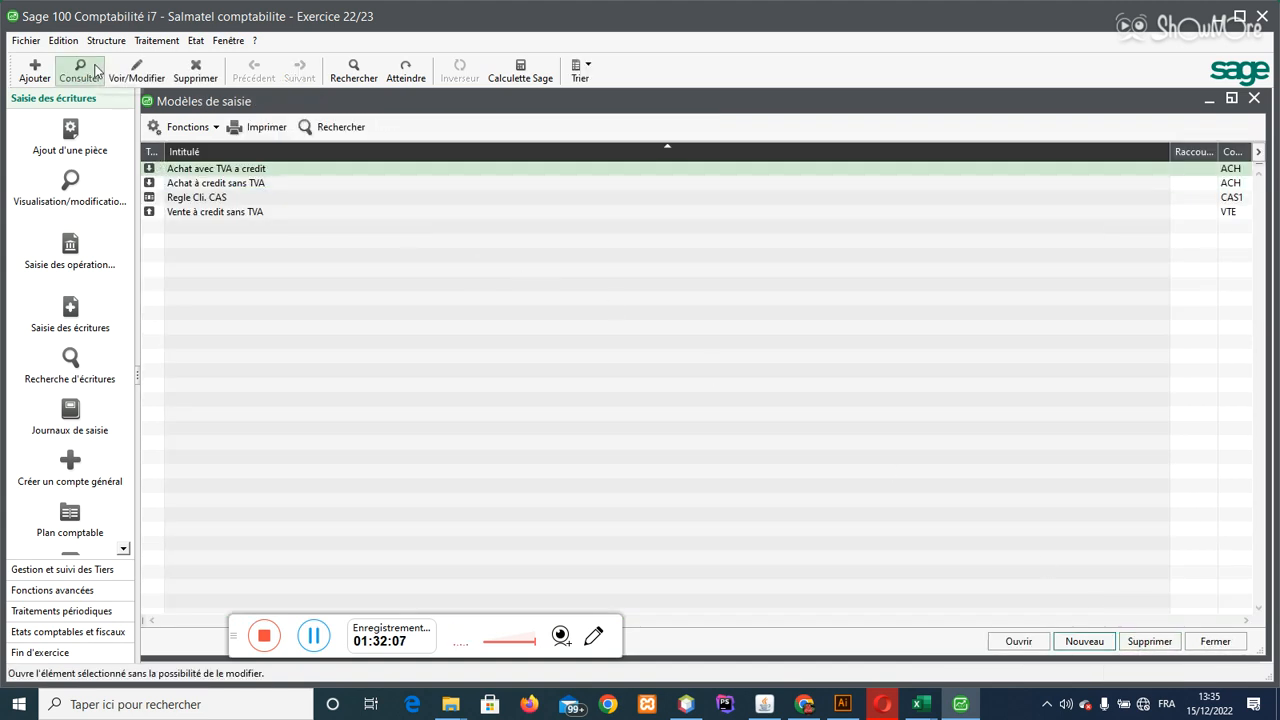
# Step: Open the December 2022 journal Achats (ACH) from the entry journals
pyautogui.click(145, 42)
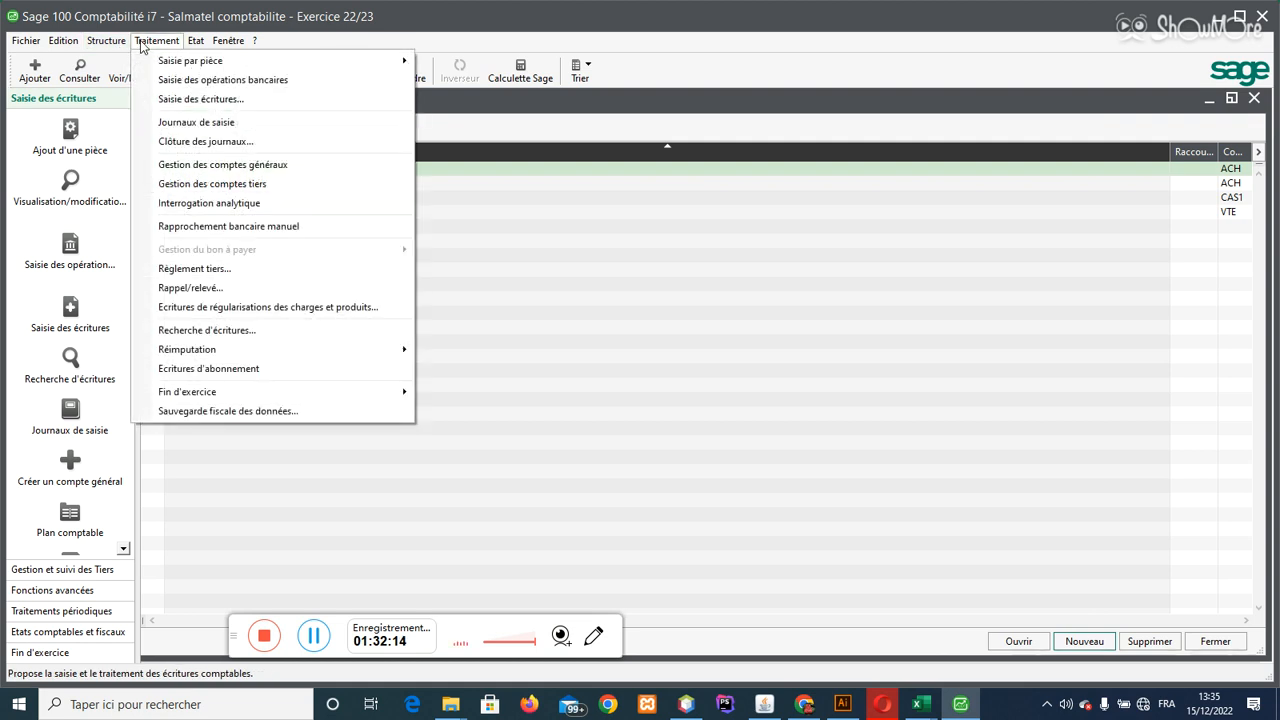
pyautogui.click(194, 124)
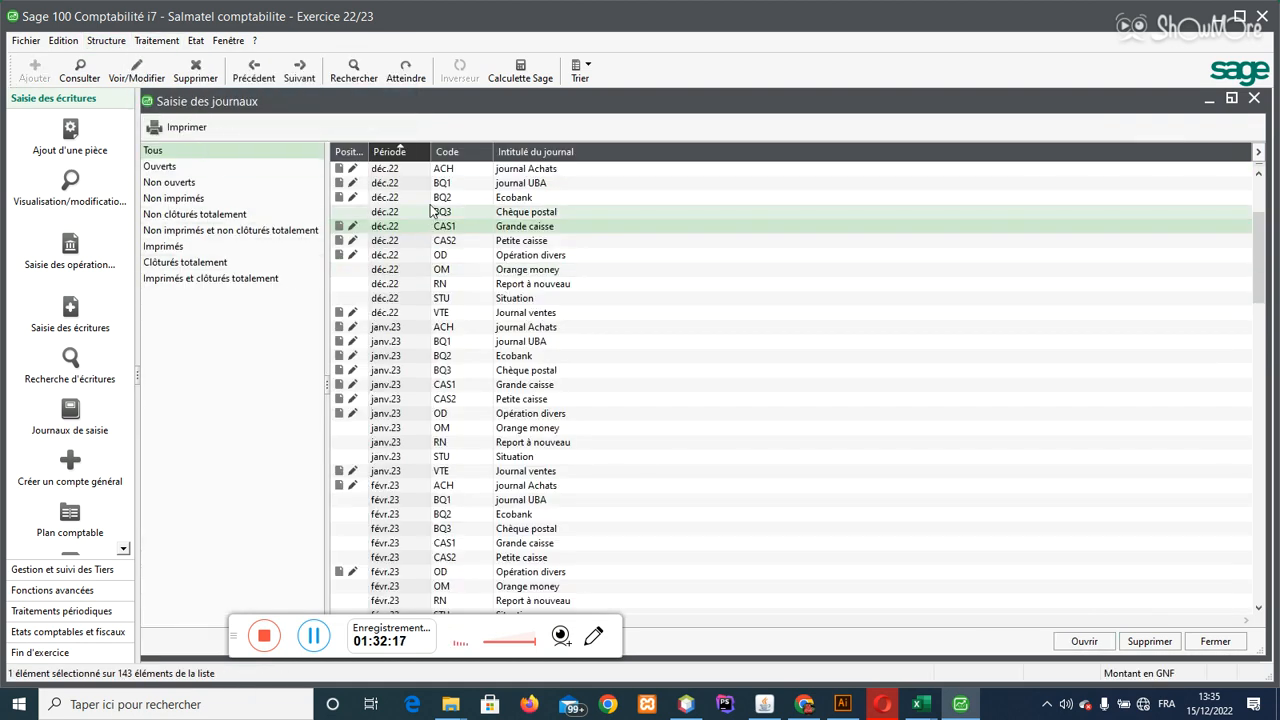
pyautogui.doubleClick(505, 177)
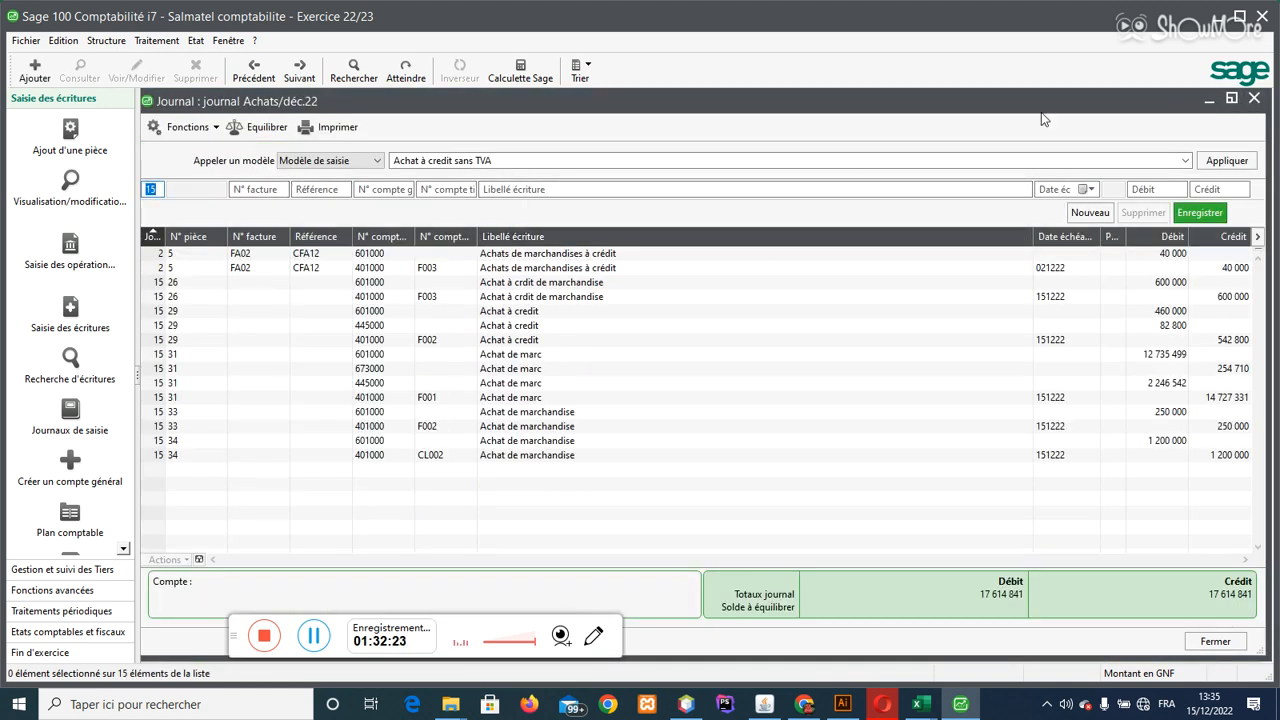
# Step: Apply the entry model "Achat avec TVA a credit" in the purchases journal
pyautogui.click(1178, 158)
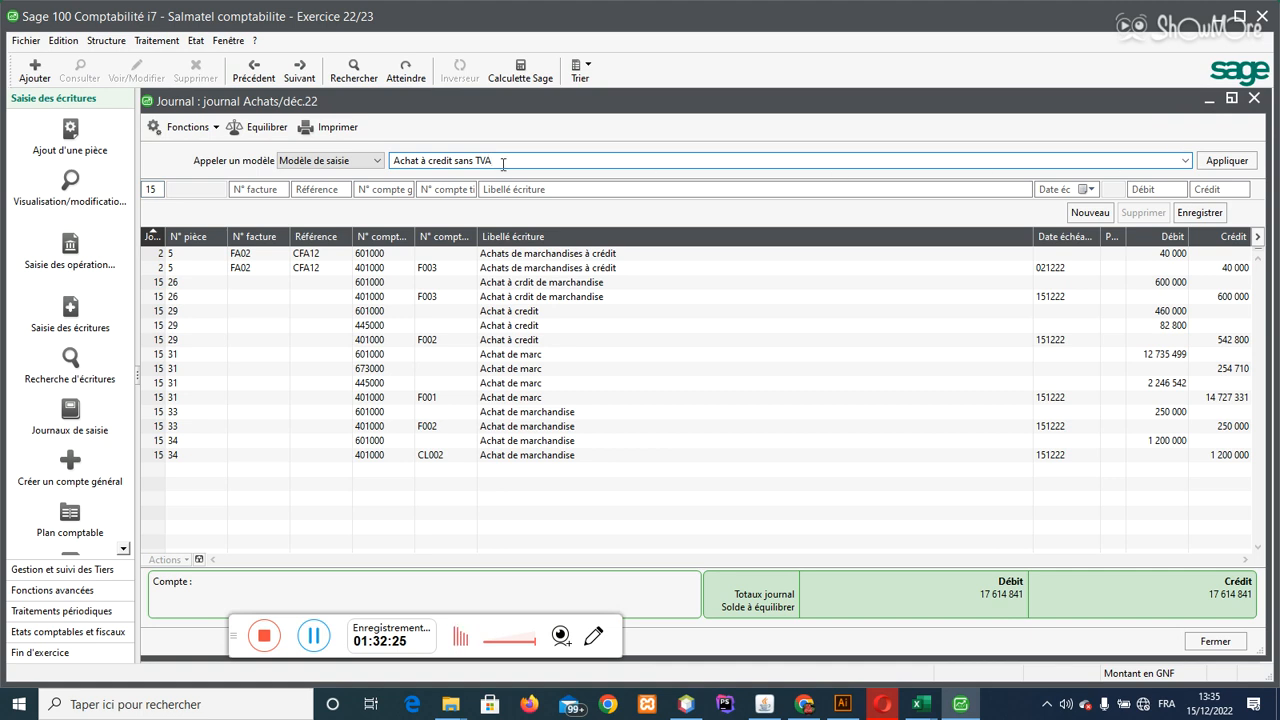
pyautogui.moveTo(500, 160); pyautogui.dragTo(393, 161)
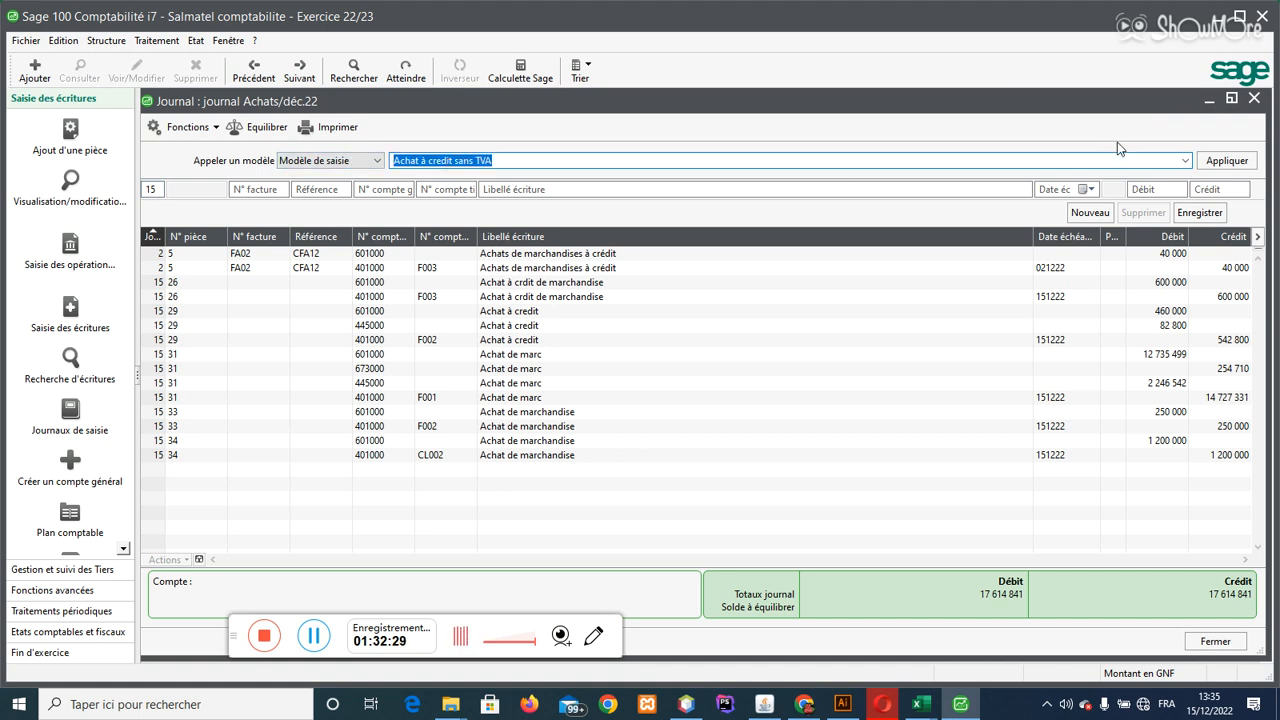
pyautogui.click(1185, 161)
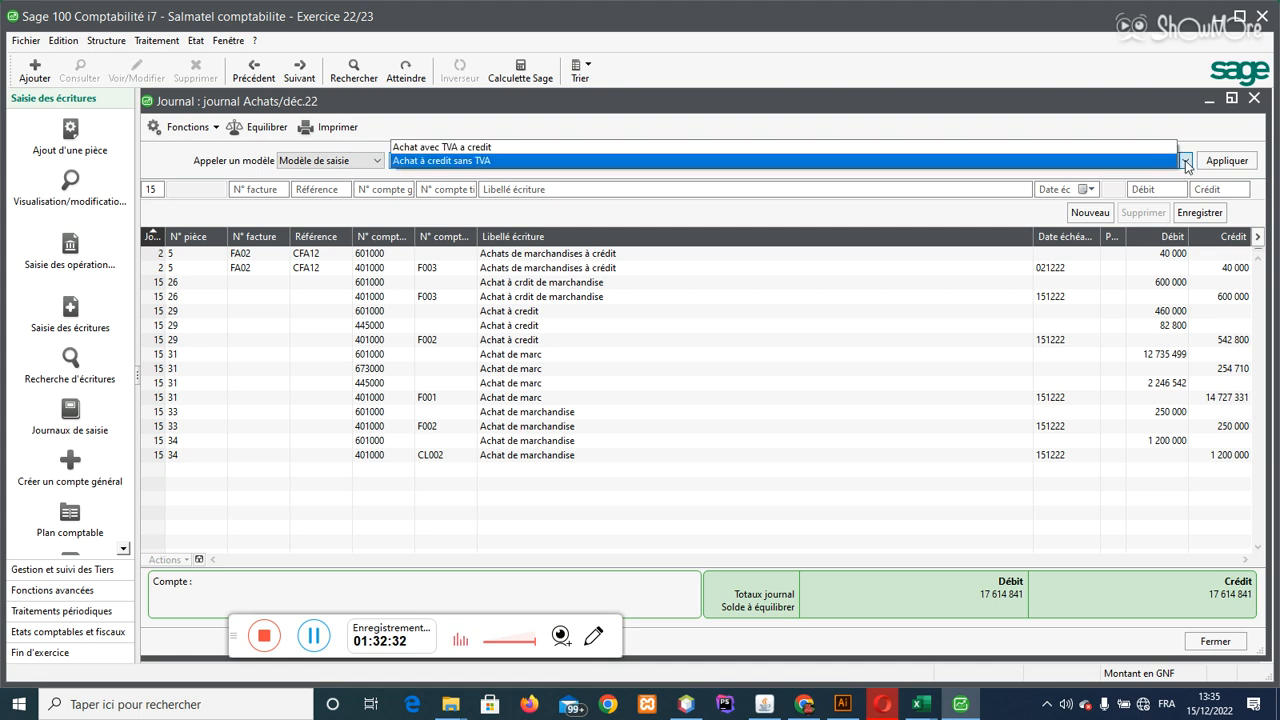
pyautogui.click(487, 150)
pyautogui.click(1220, 162)
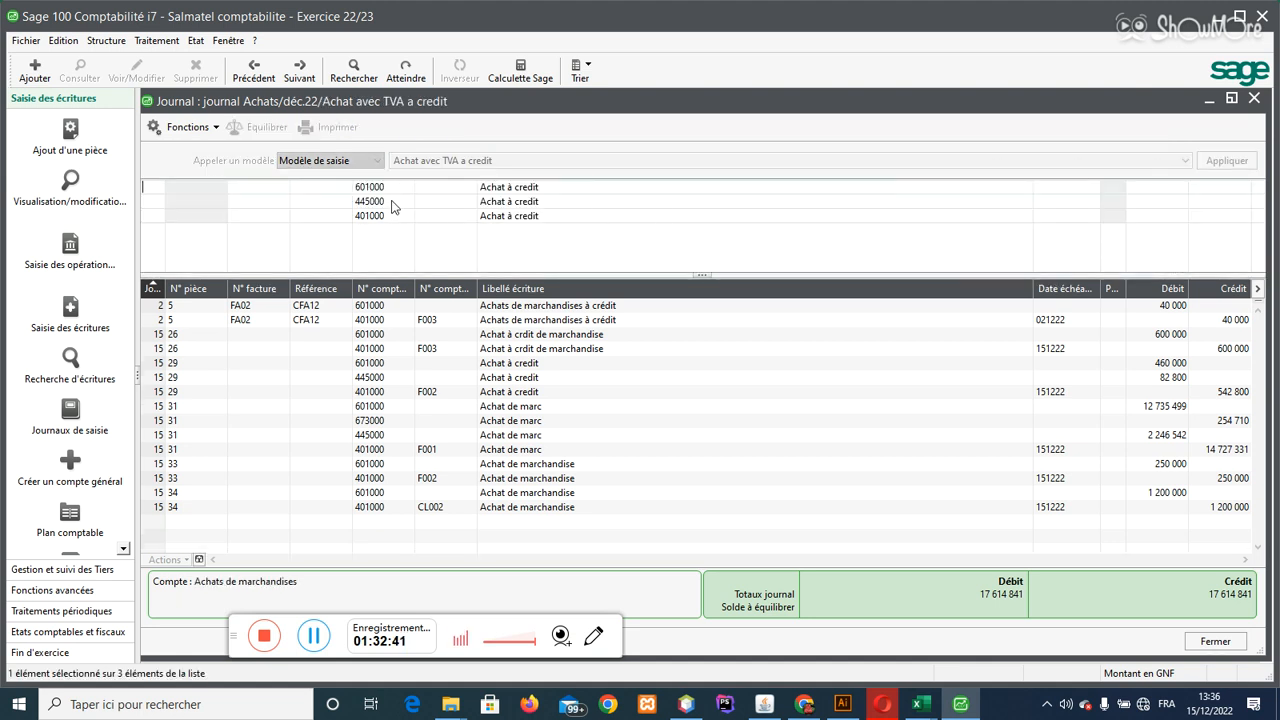
# Step: Enter day 2 and invoice number FA782378 for the entry generated by the model
pyautogui.write('2')
pyautogui.press('Tab')
pyautogui.write('F')
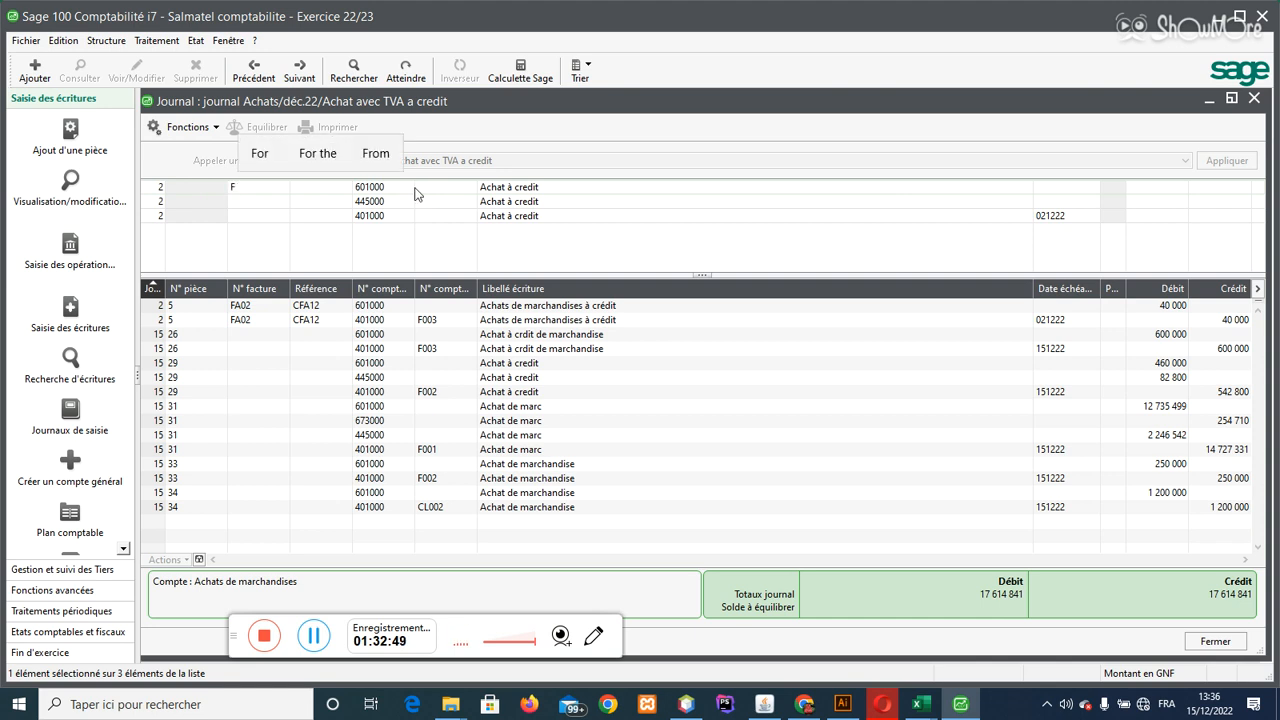
pyautogui.write('A782378')
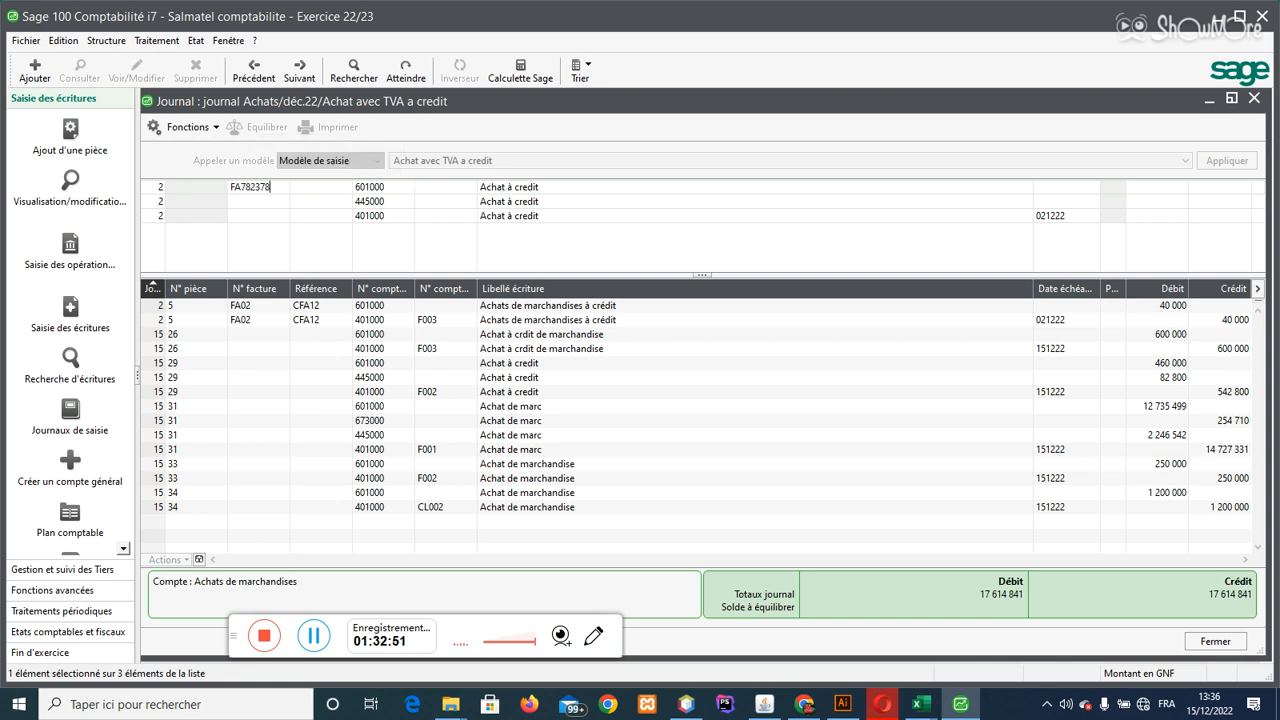
pyautogui.press('Tab')
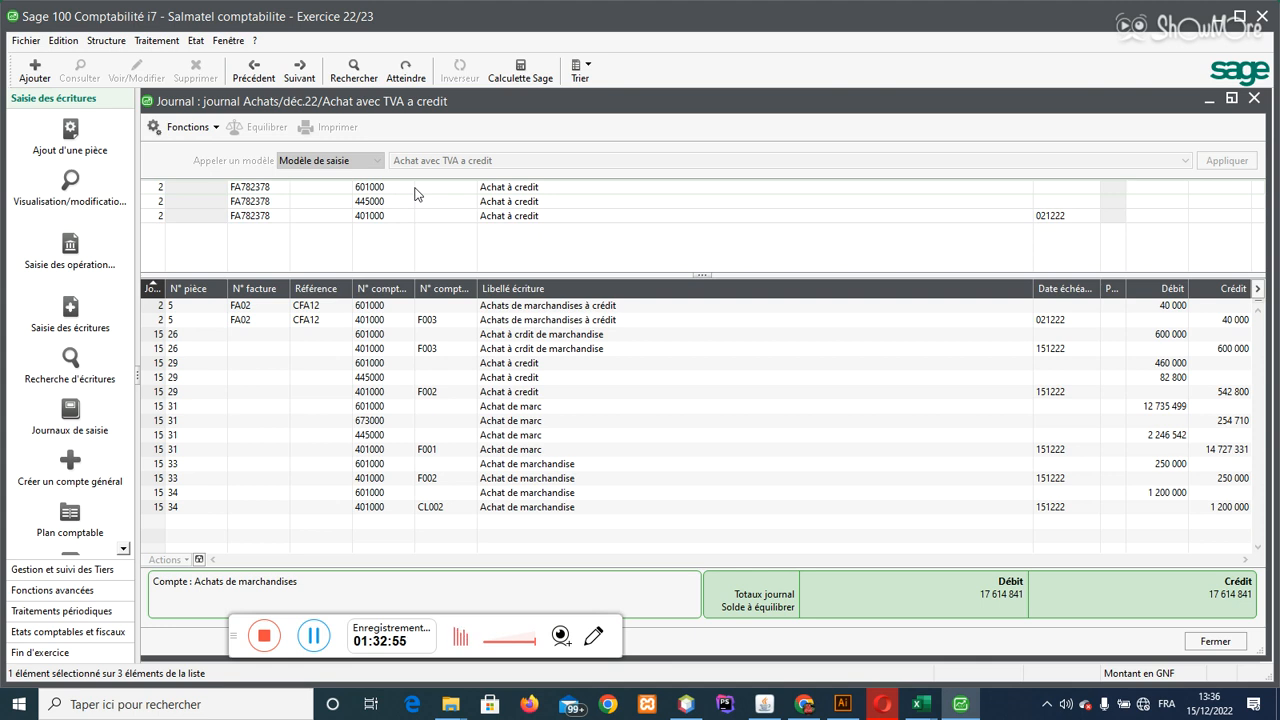
# Step: Enter a debit of 520000 on the 601000 line and choose supplier F002 for the 401000 line to complete the entry
pyautogui.write('520000')
pyautogui.press('Return')
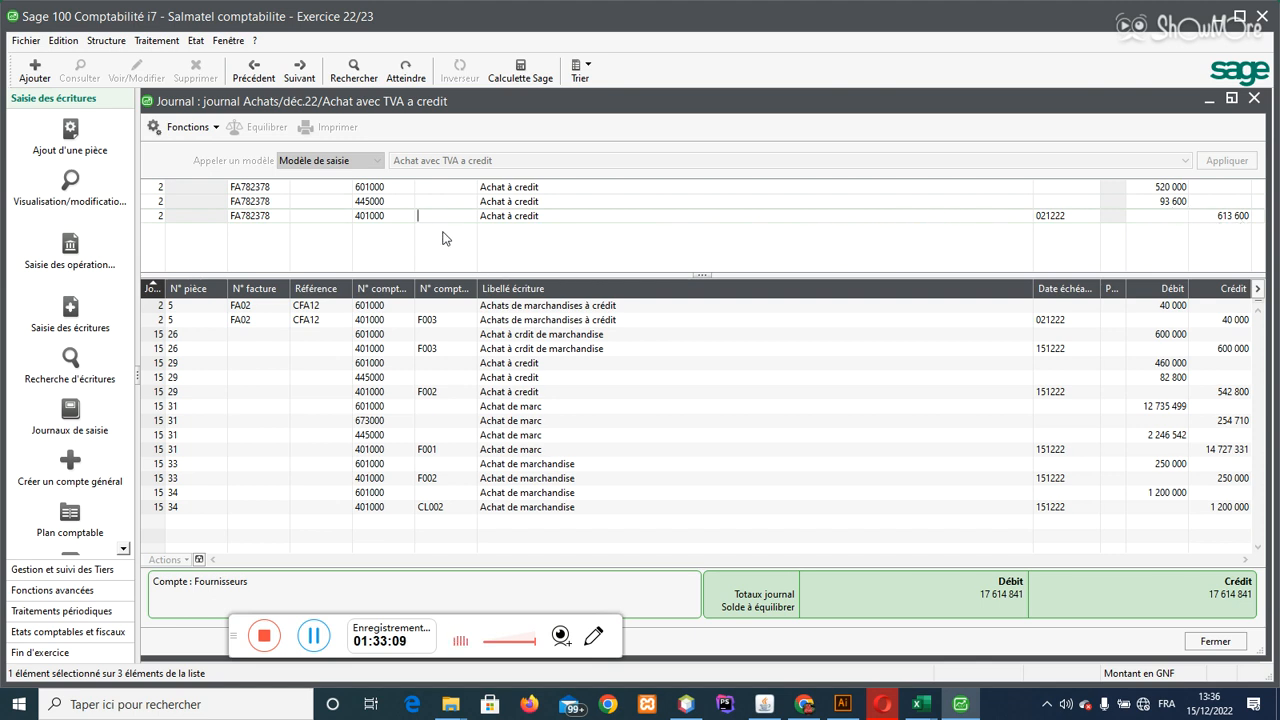
pyautogui.write('F')
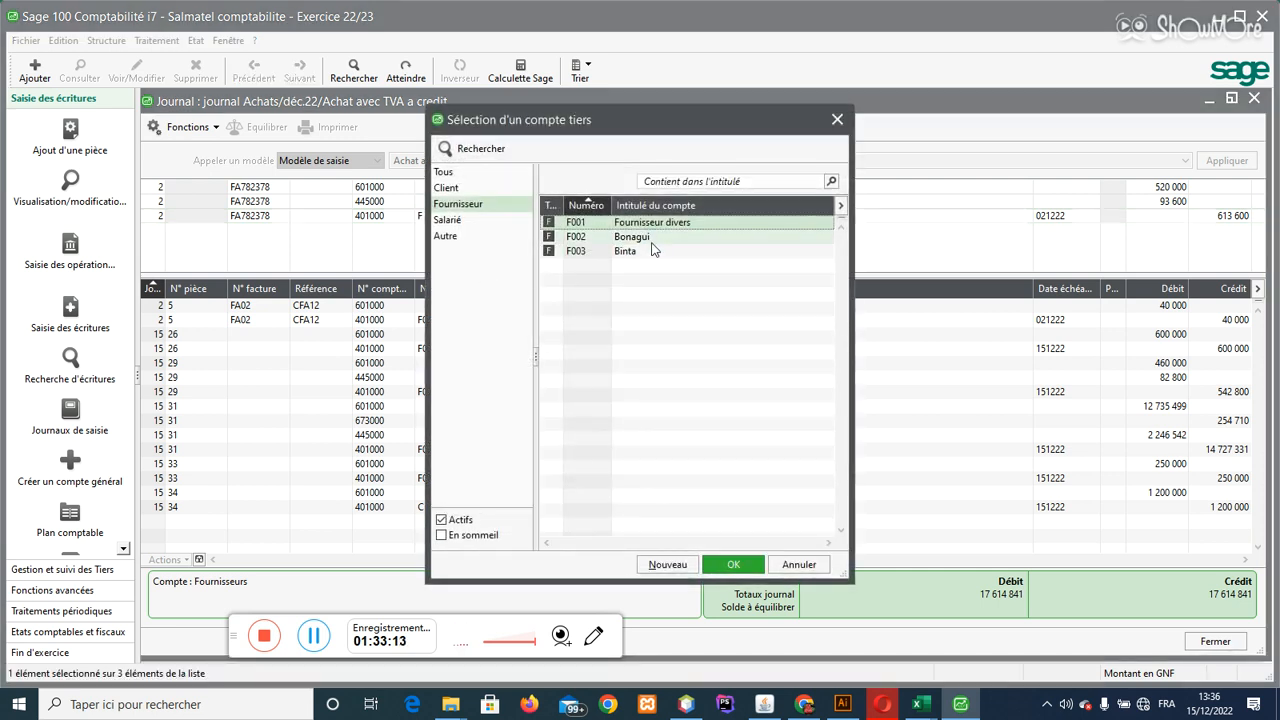
pyautogui.doubleClick(653, 237)
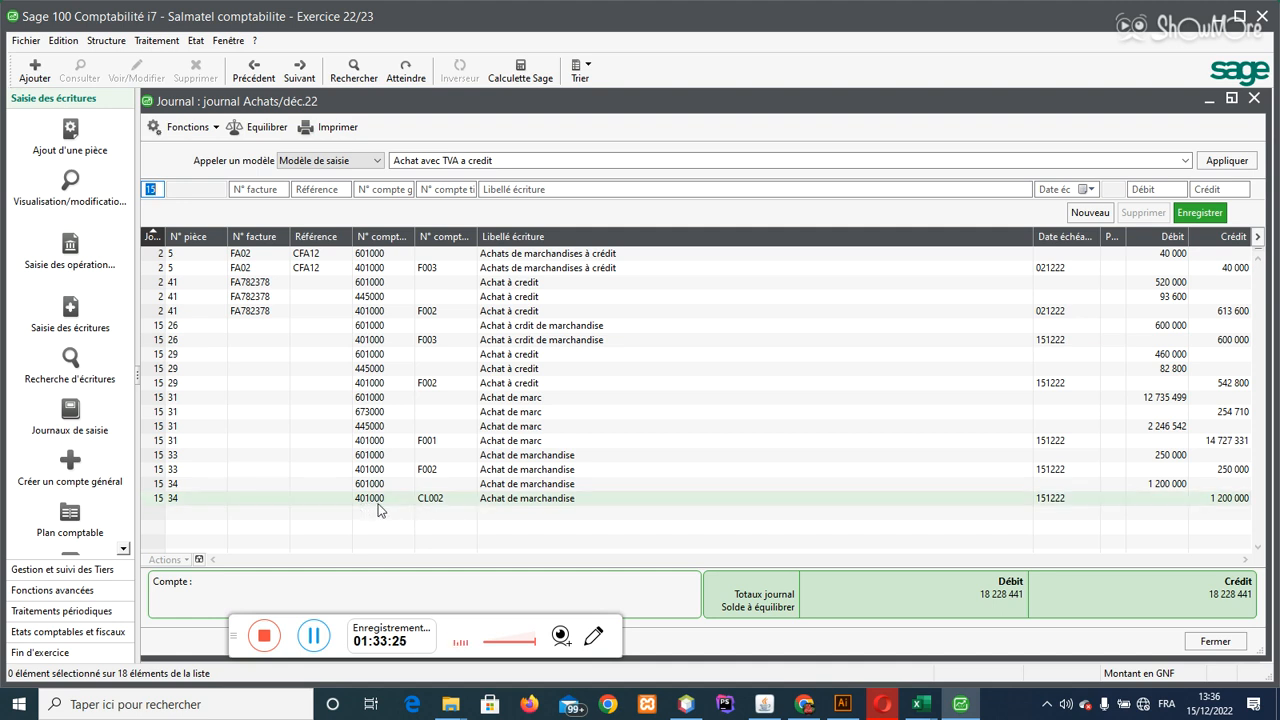
# Step: Change the third-party account on document 34's 401000 line to supplier F002 and record the line
pyautogui.click(453, 500)
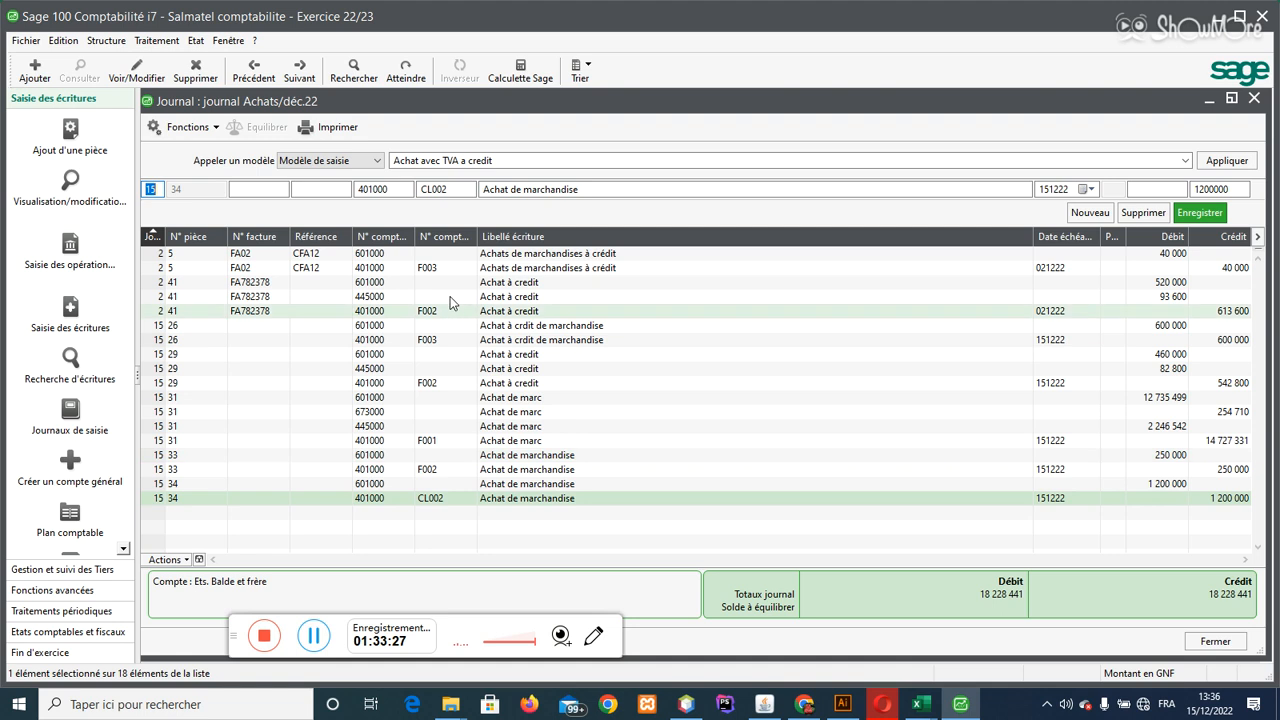
pyautogui.click(418, 189)
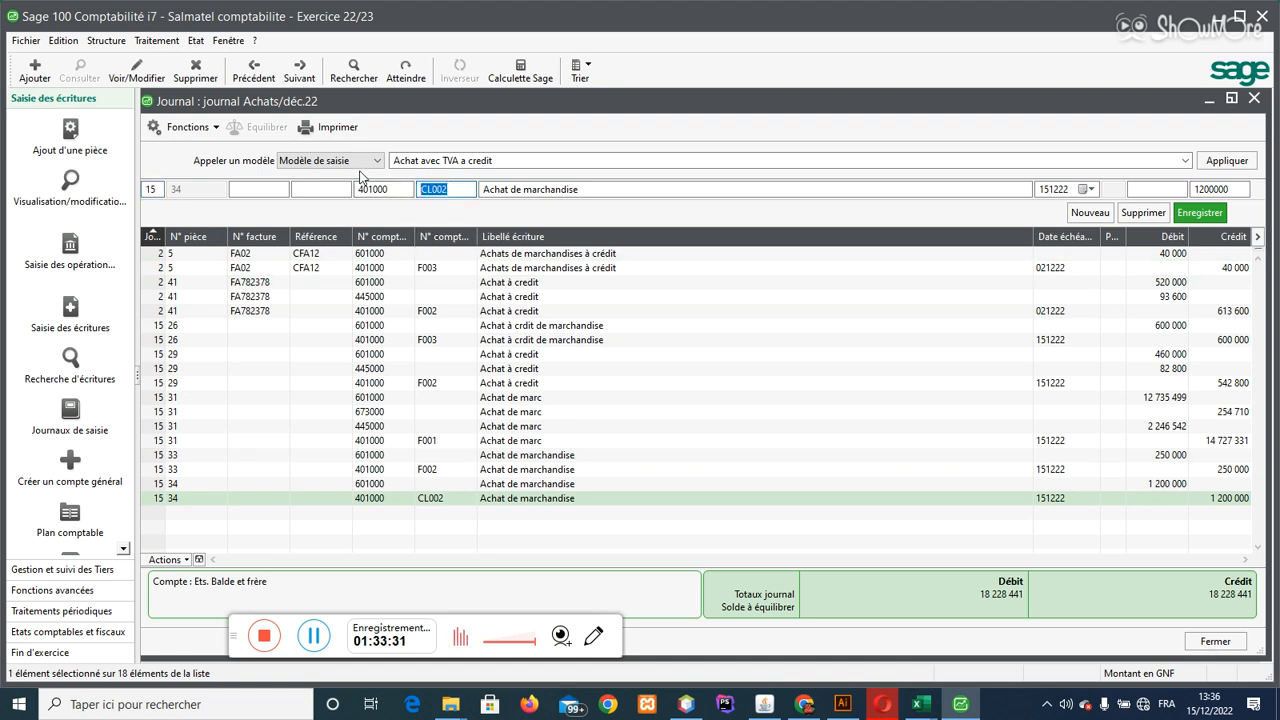
pyautogui.write('F')
pyautogui.press('Tab')
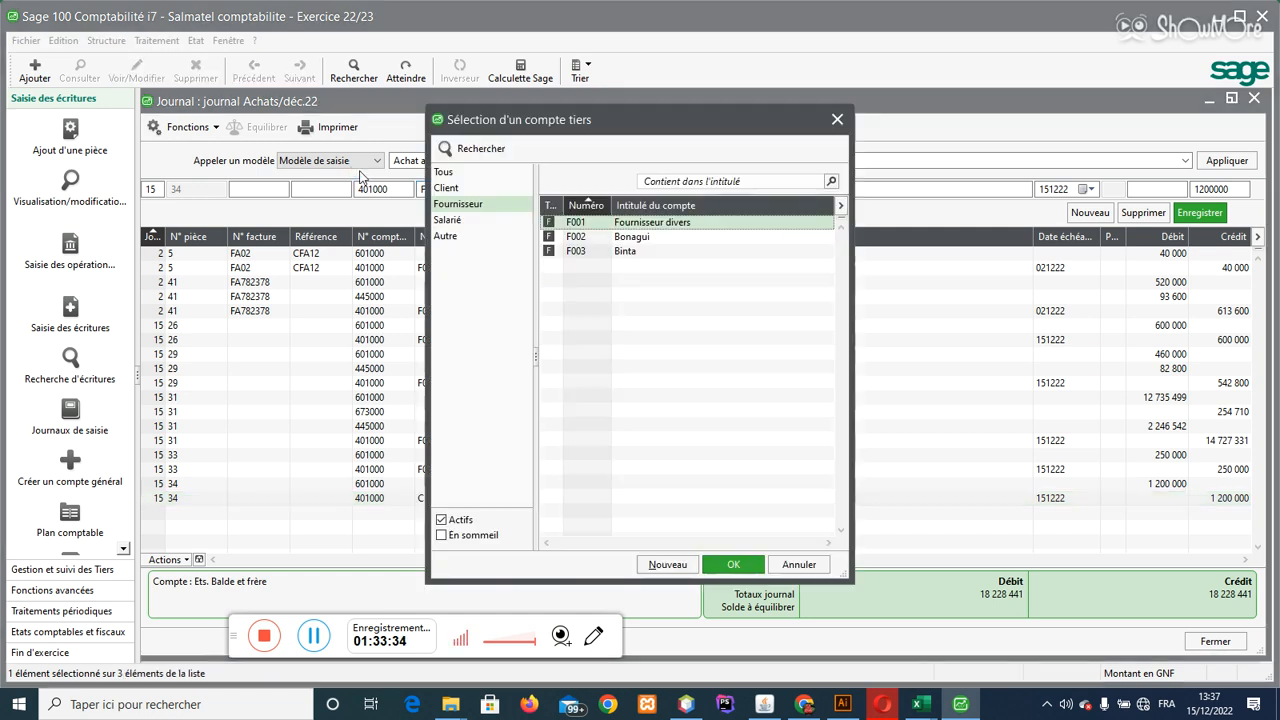
pyautogui.click(640, 238)
pyautogui.doubleClick(629, 240)
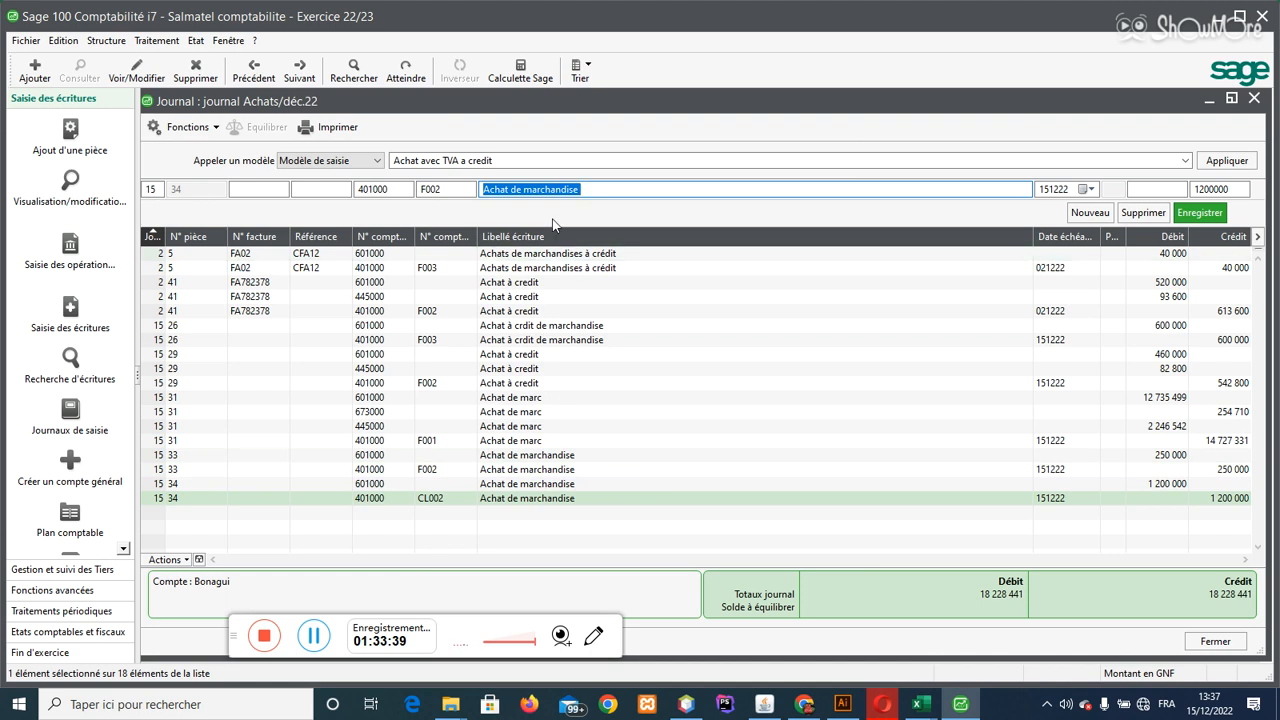
pyautogui.press('Return')
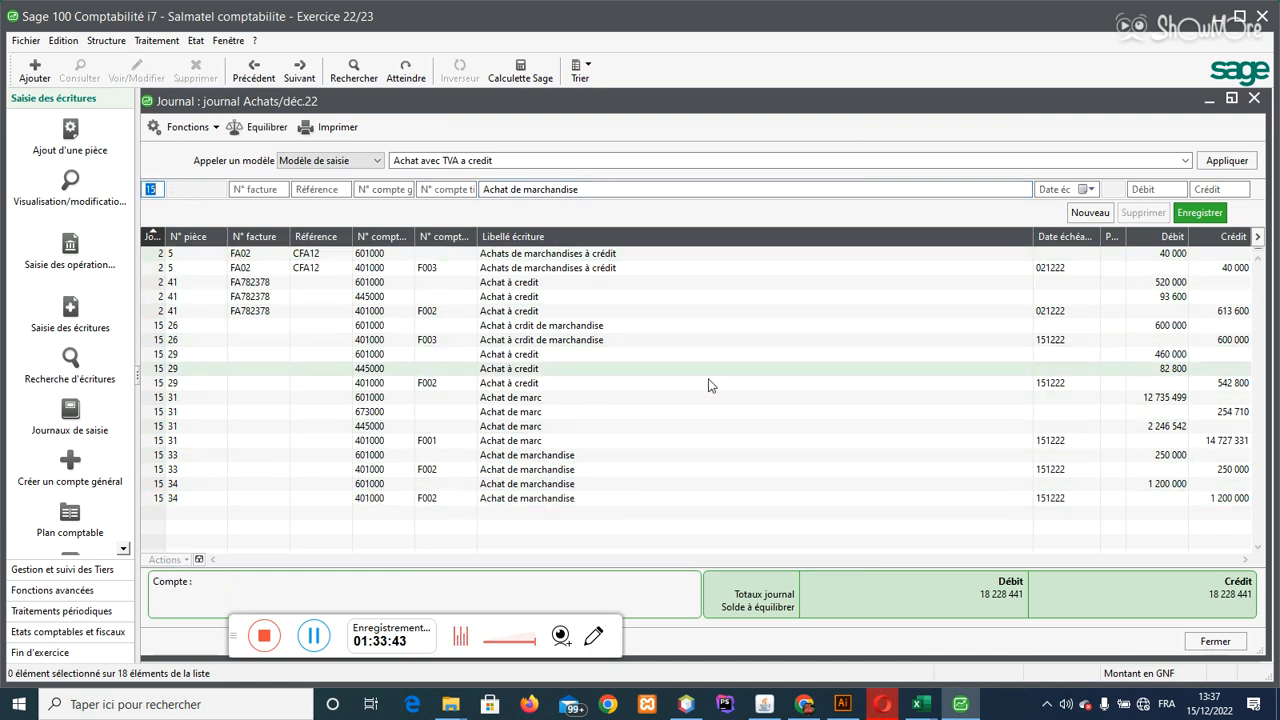
# Step: Review the December 2022 sales journal and the January and February 2023 purchases journals, closing each one
pyautogui.click(1200, 642)
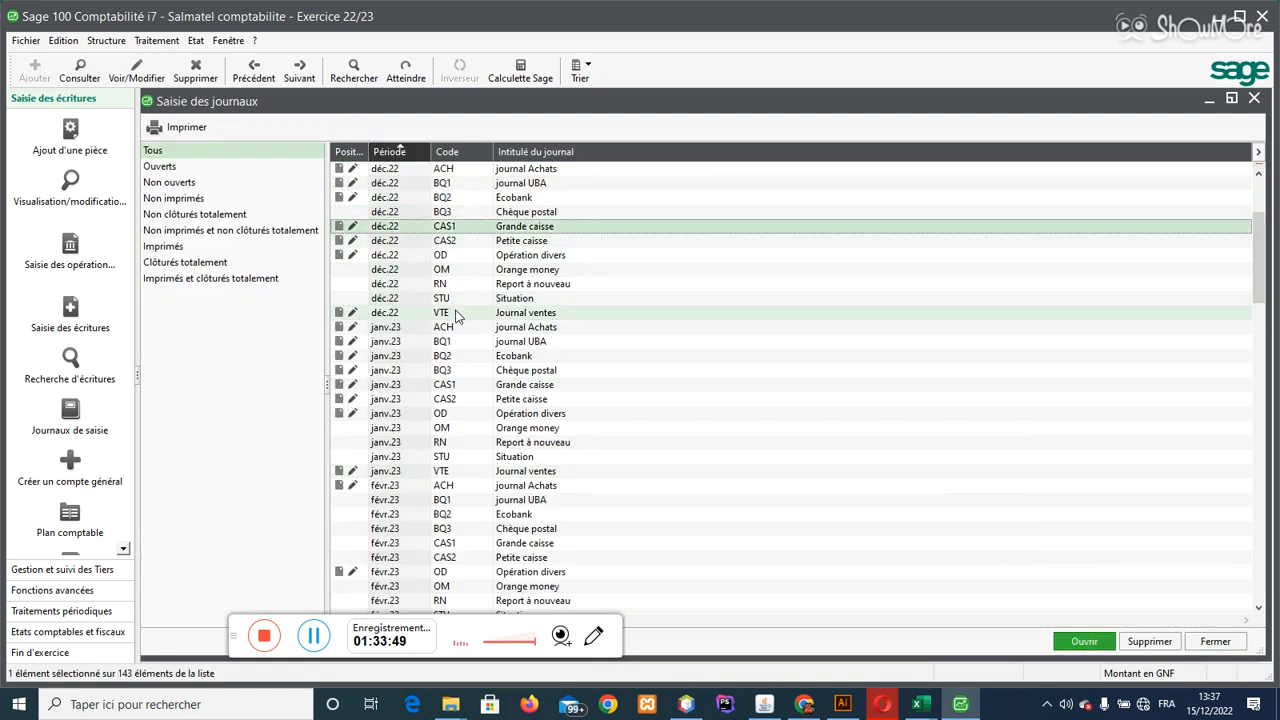
pyautogui.doubleClick(457, 313)
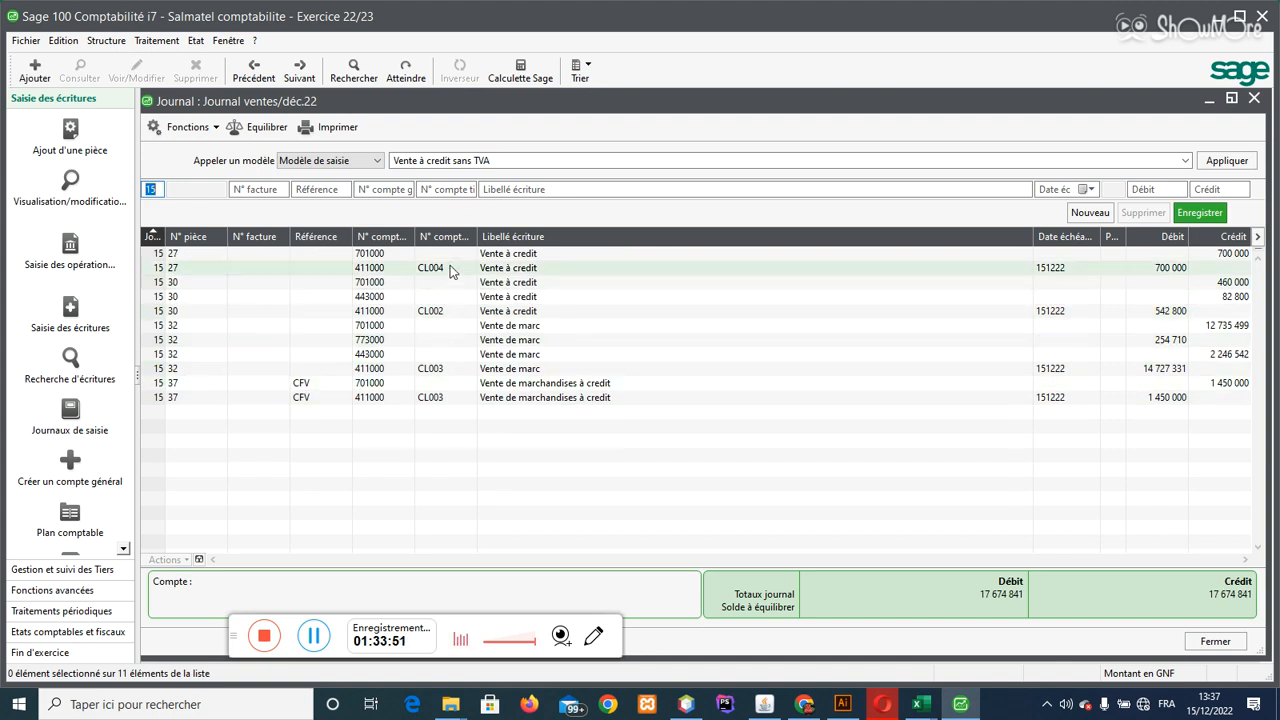
pyautogui.click(1236, 643)
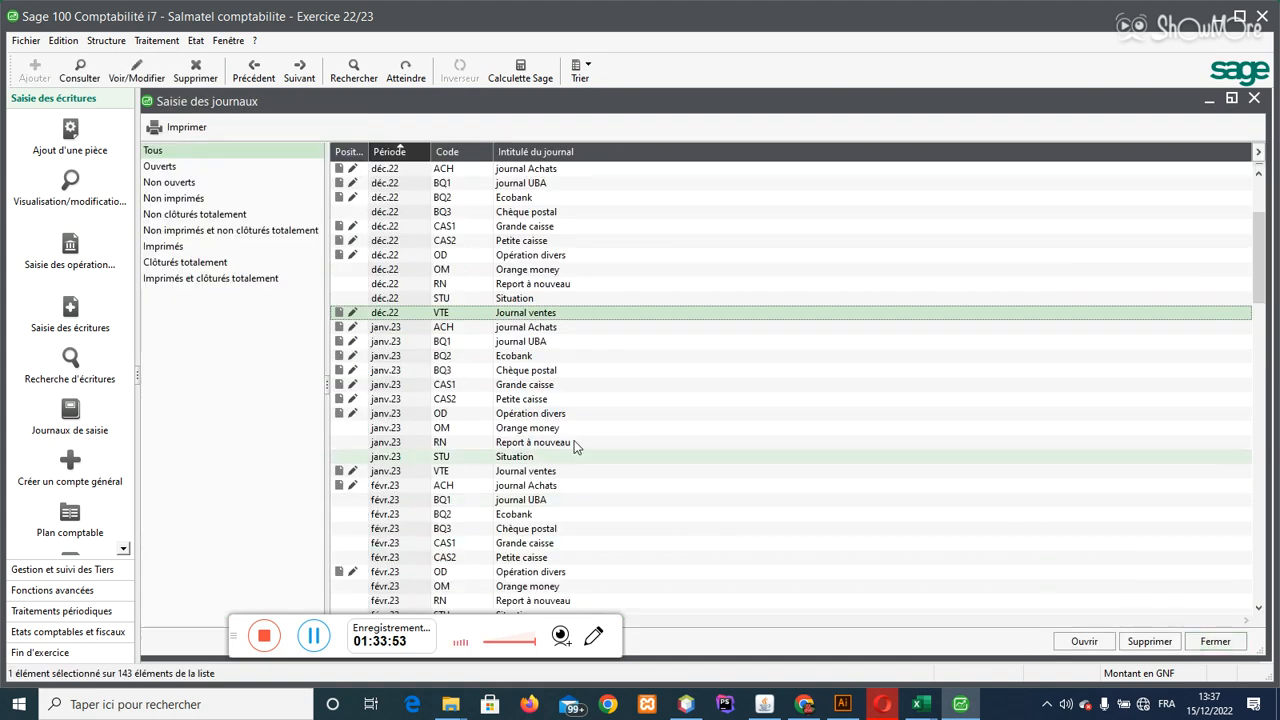
pyautogui.click(488, 330)
pyautogui.doubleClick(489, 337)
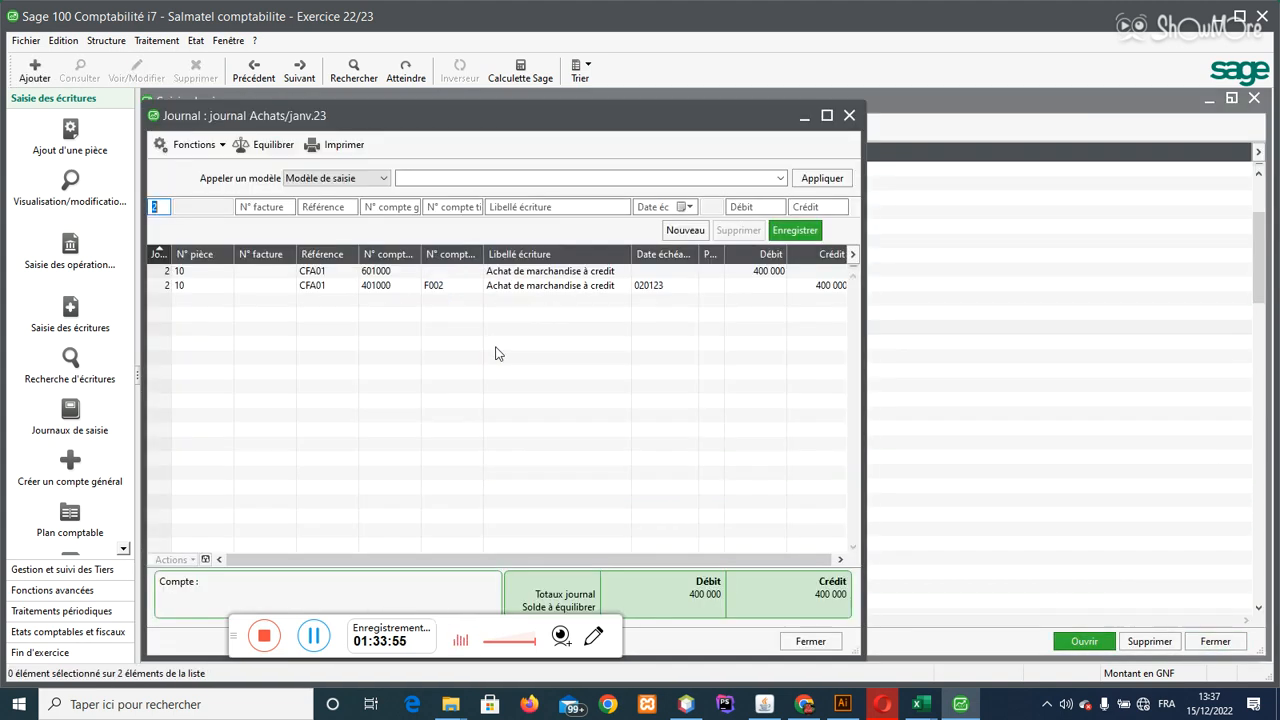
pyautogui.click(810, 641)
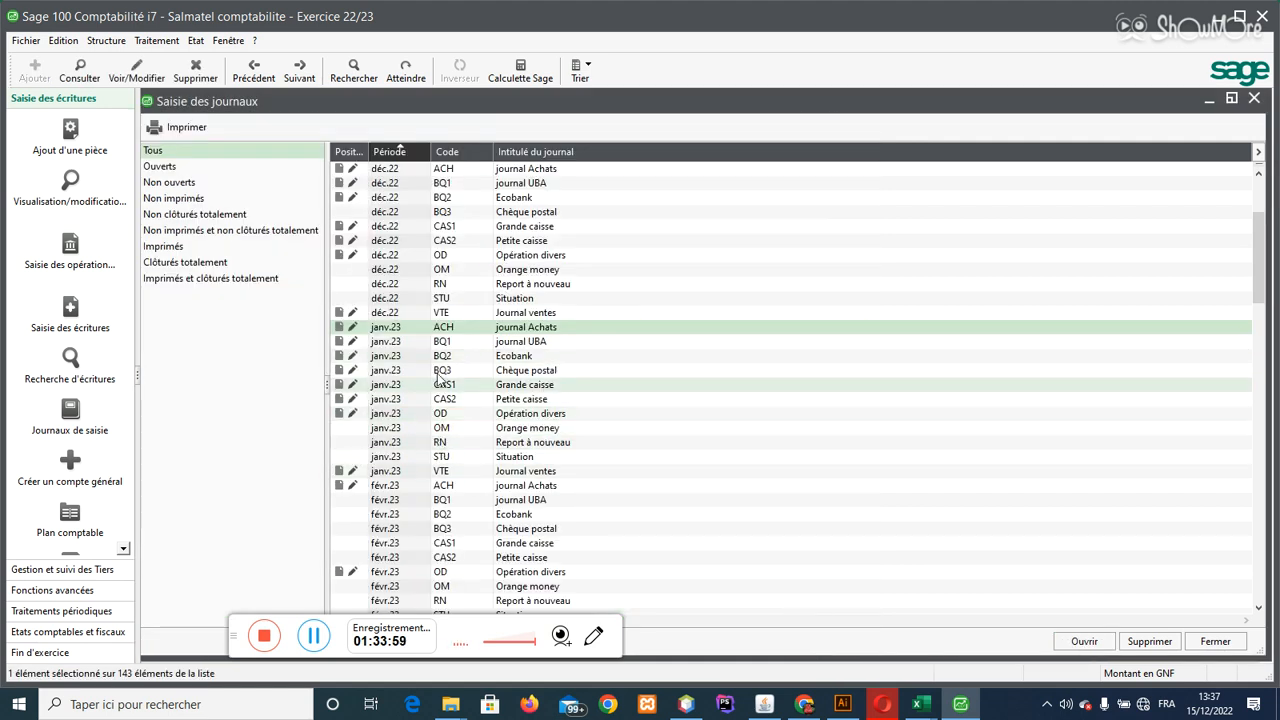
pyautogui.click(446, 485)
pyautogui.doubleClick(446, 485)
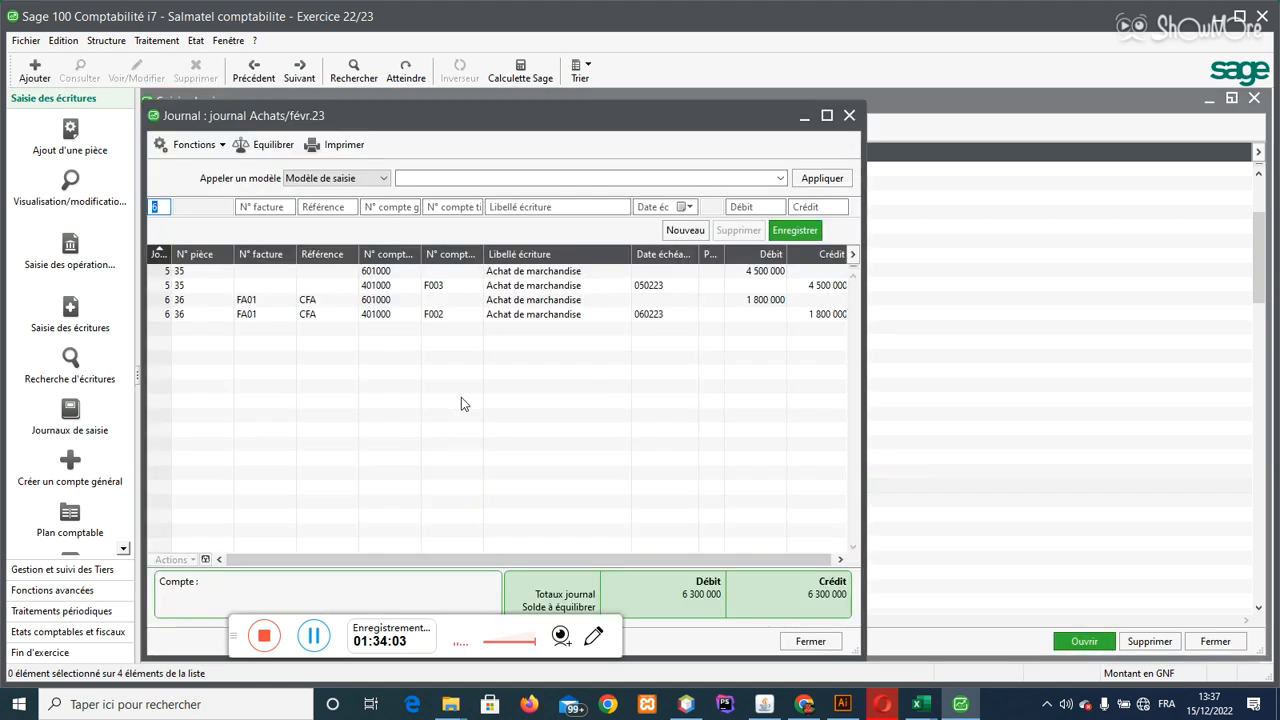
pyautogui.click(813, 641)
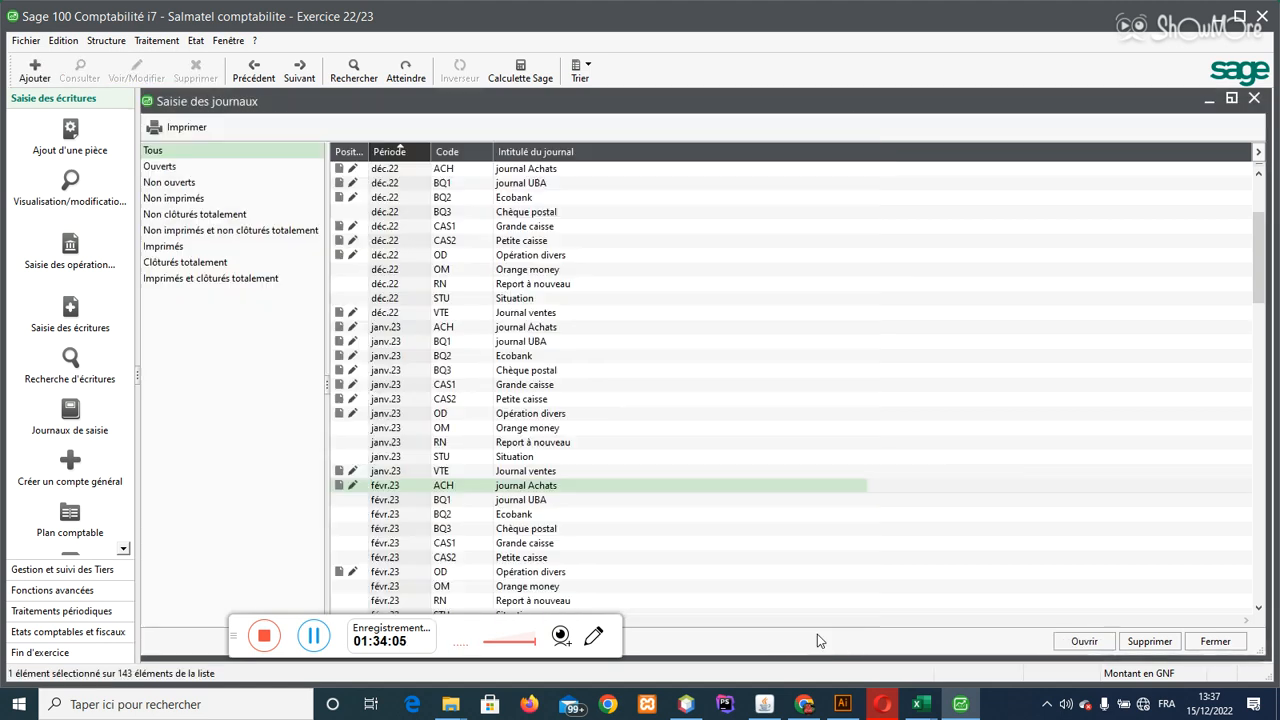
pyautogui.click(316, 636)
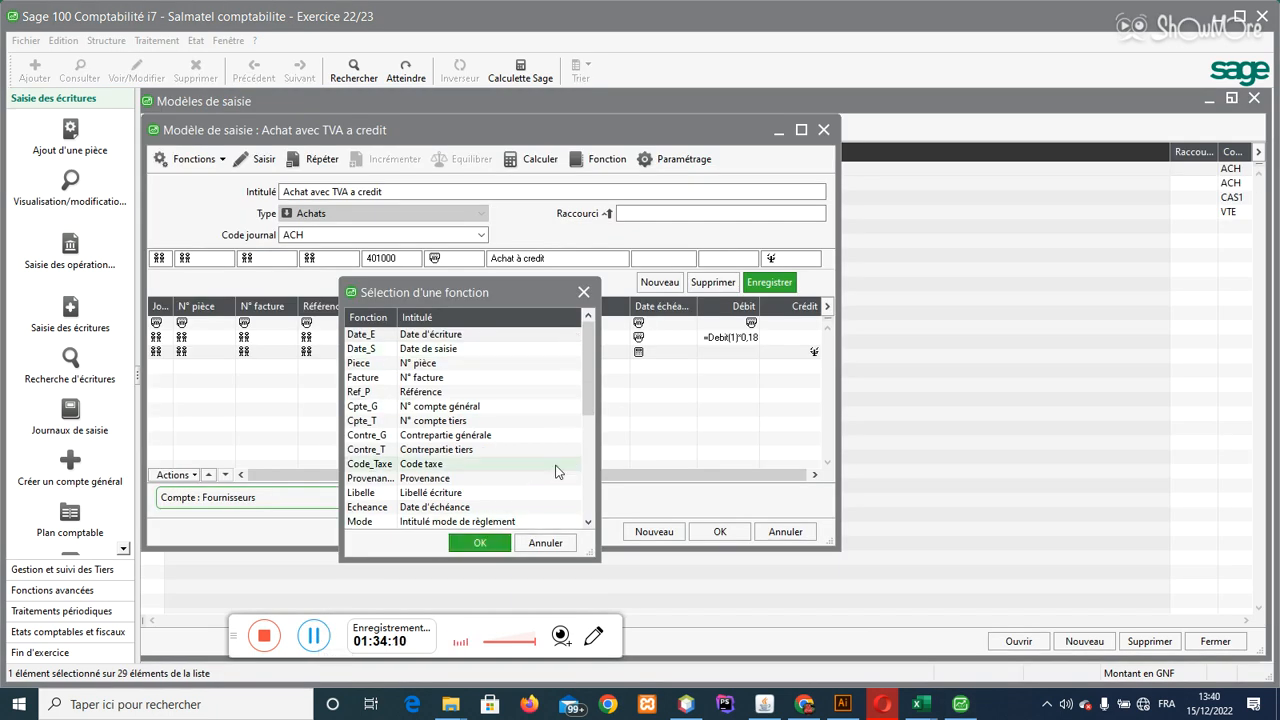
# Step: Cancel the function selection and validate the entry model "Achat avec TVA a credit"
pyautogui.click(545, 543)
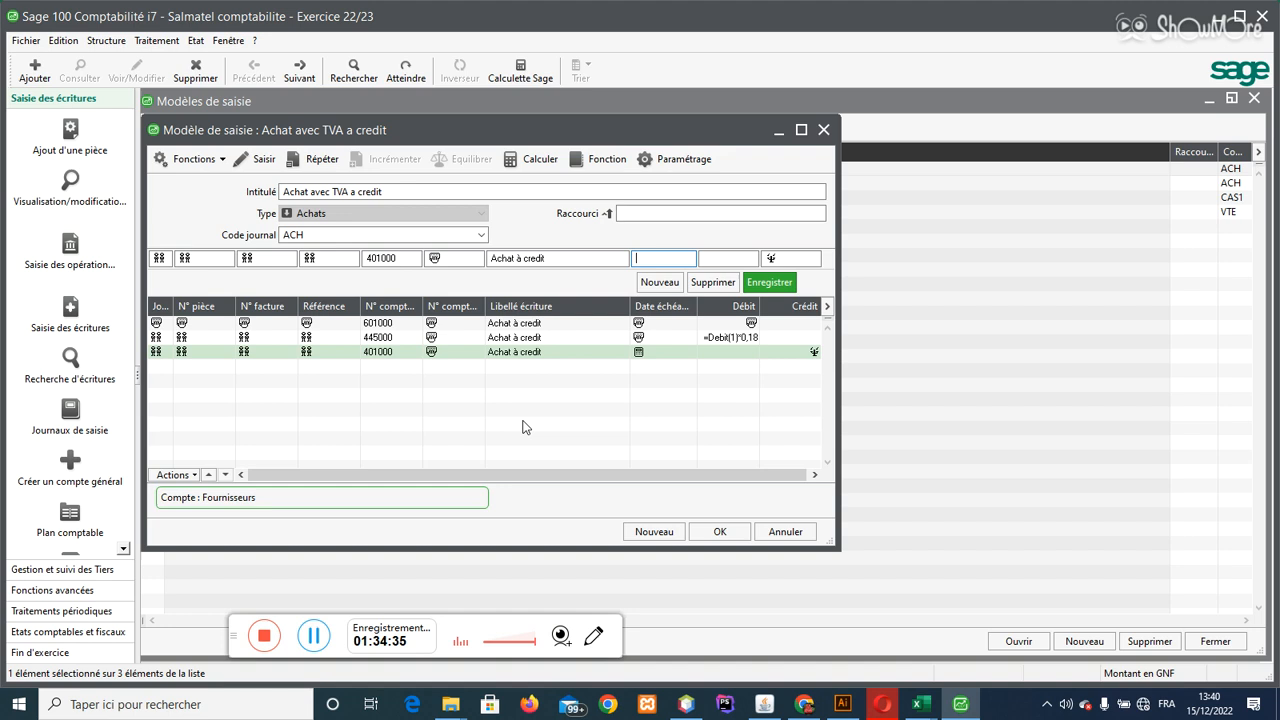
pyautogui.click(720, 531)
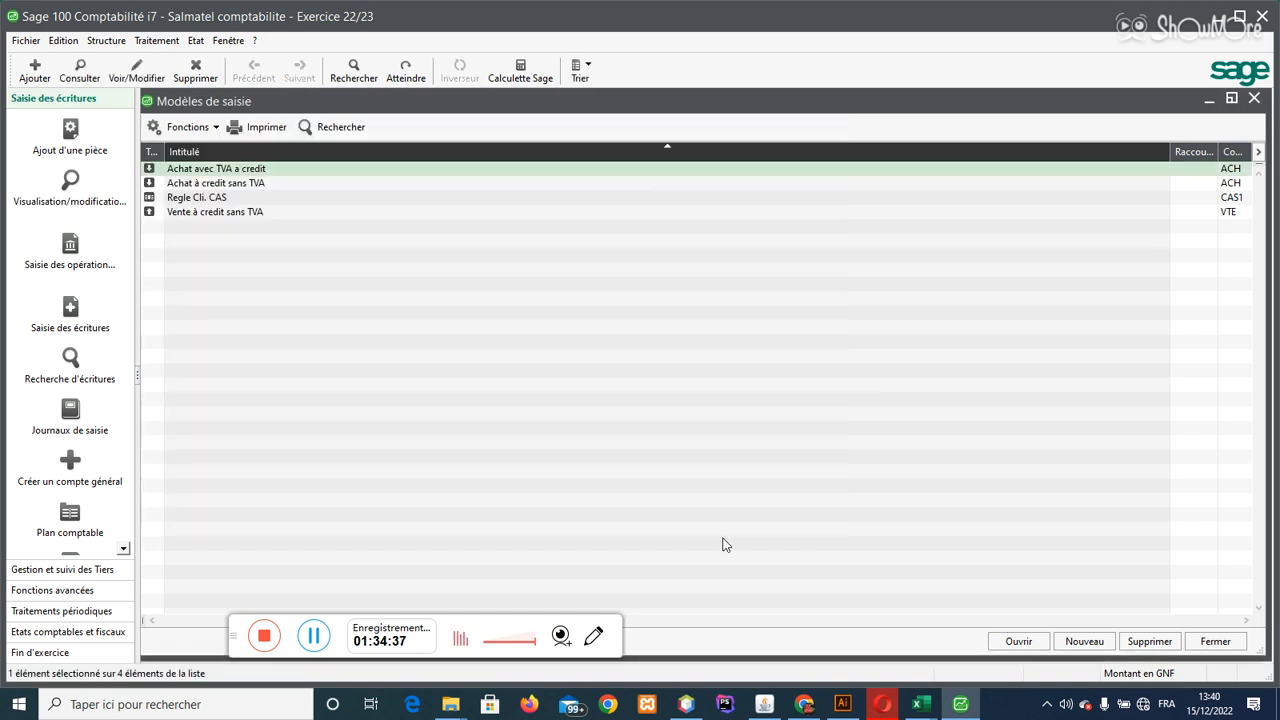
# Step: Create a new entry model titled "Vente a credit avec TVA" in a maximized window
pyautogui.click(1082, 641)
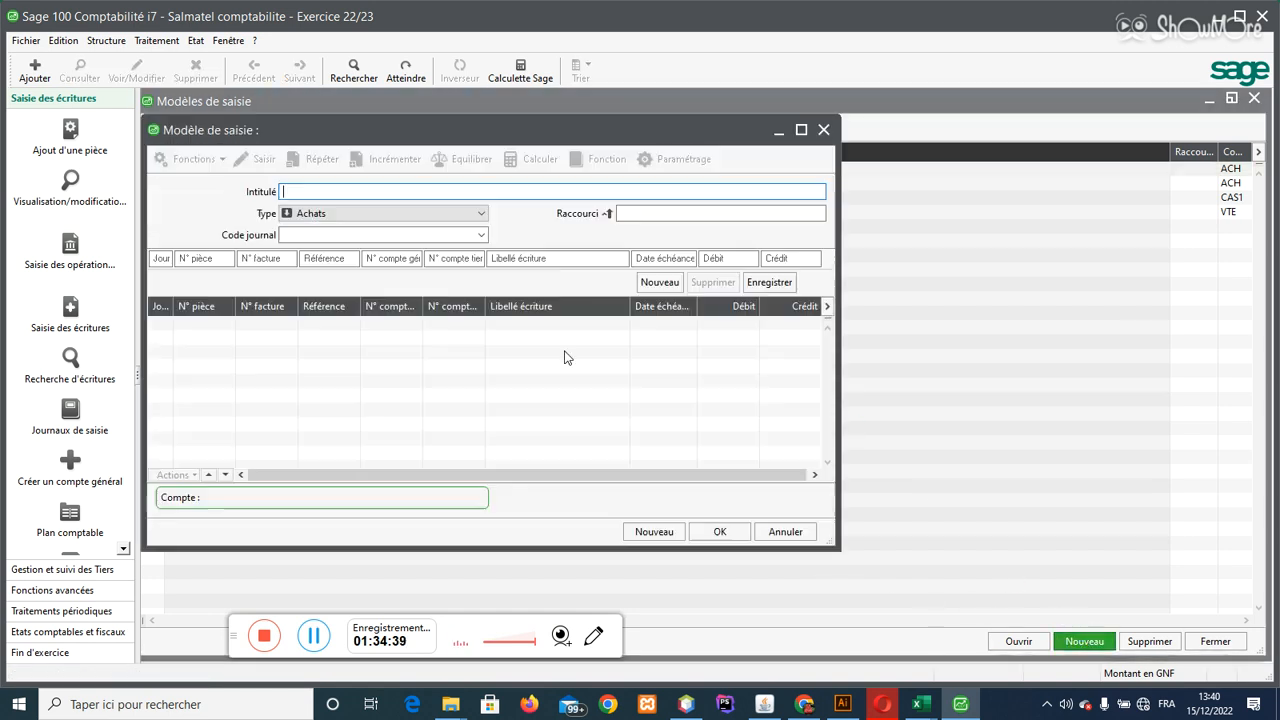
pyautogui.click(801, 129)
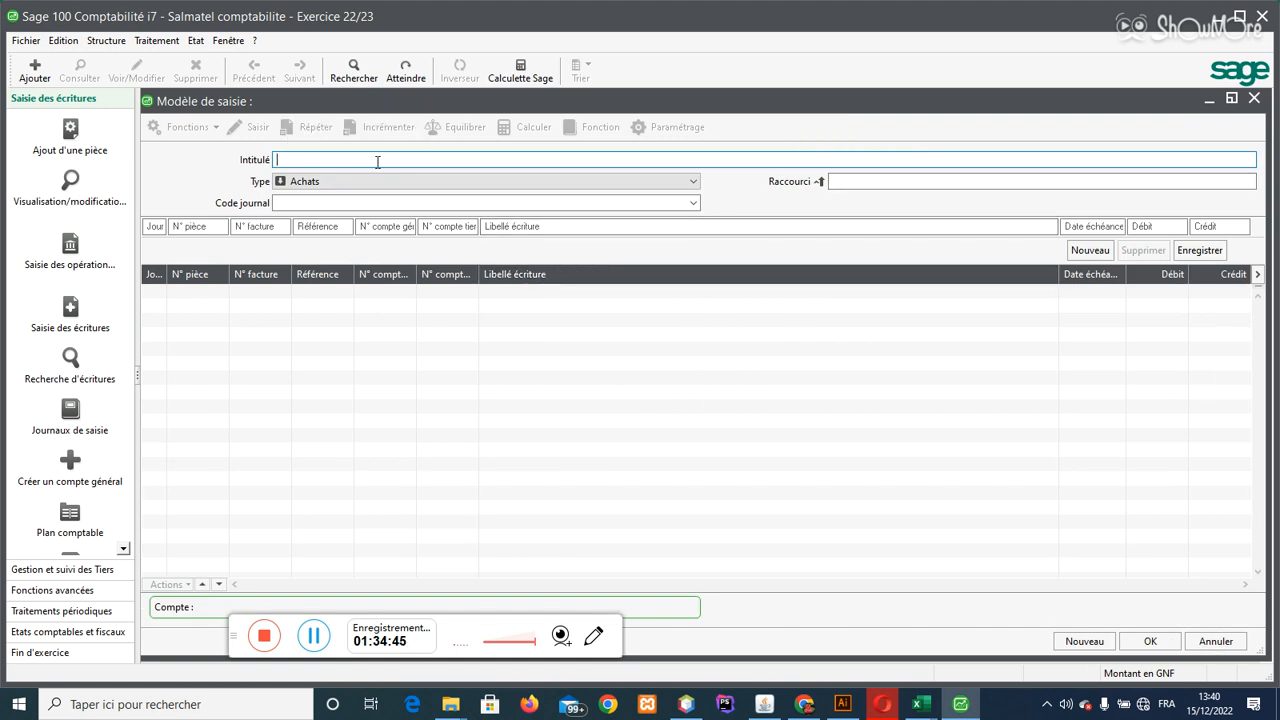
pyautogui.write('Vente ')
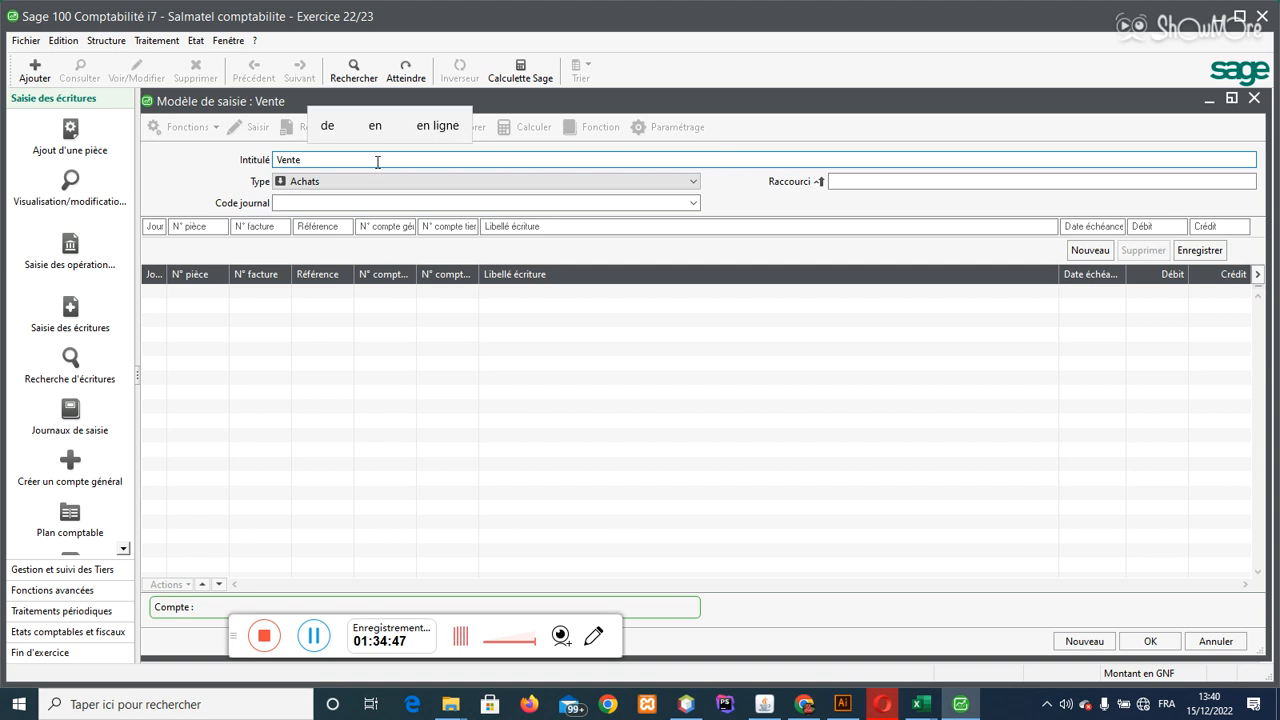
pyautogui.write('a c')
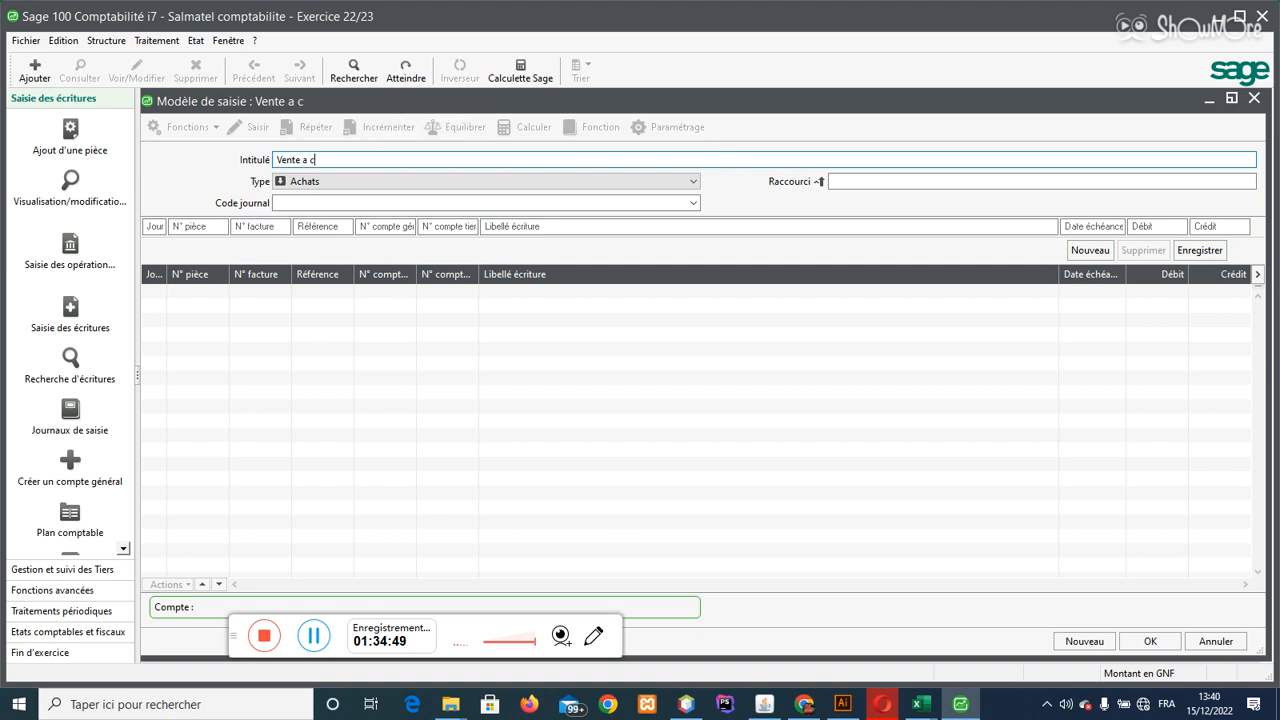
pyautogui.write('redit avec TVA')
# Step: Set the model's type to Ventes and its journal code to VTE
pyautogui.click(370, 182)
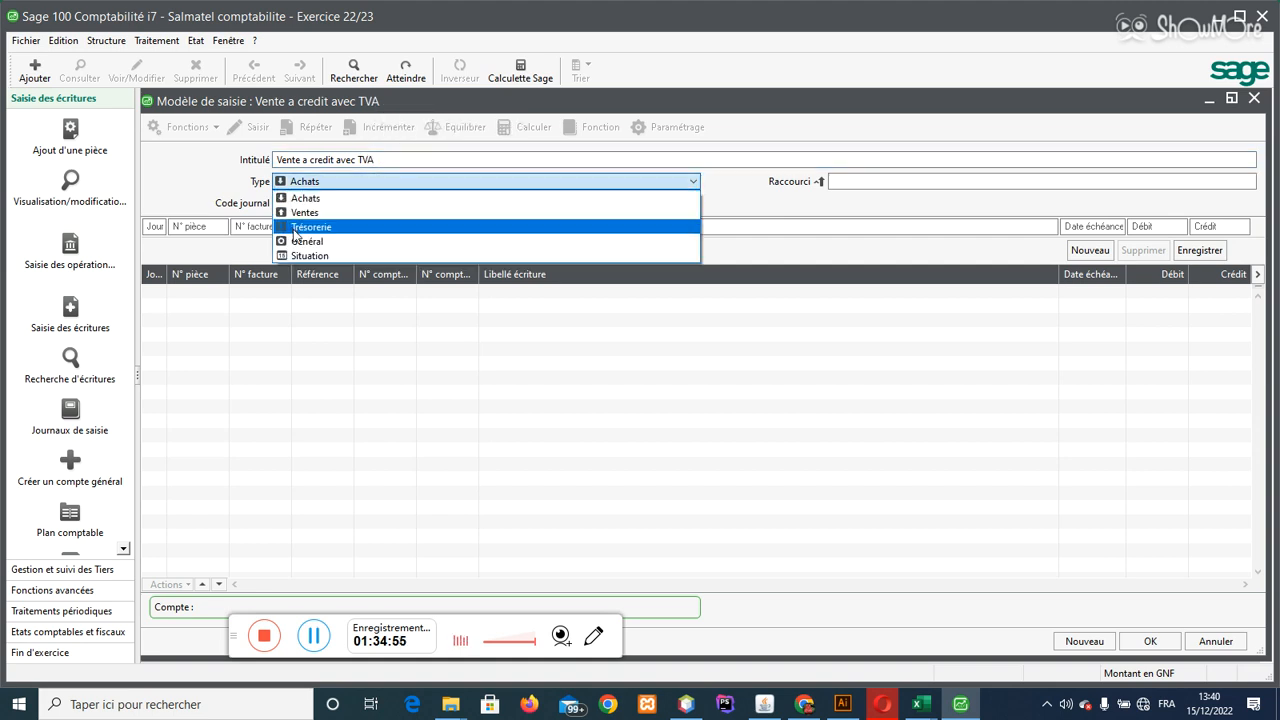
pyautogui.click(298, 213)
pyautogui.click(332, 203)
pyautogui.click(690, 204)
pyautogui.click(415, 214)
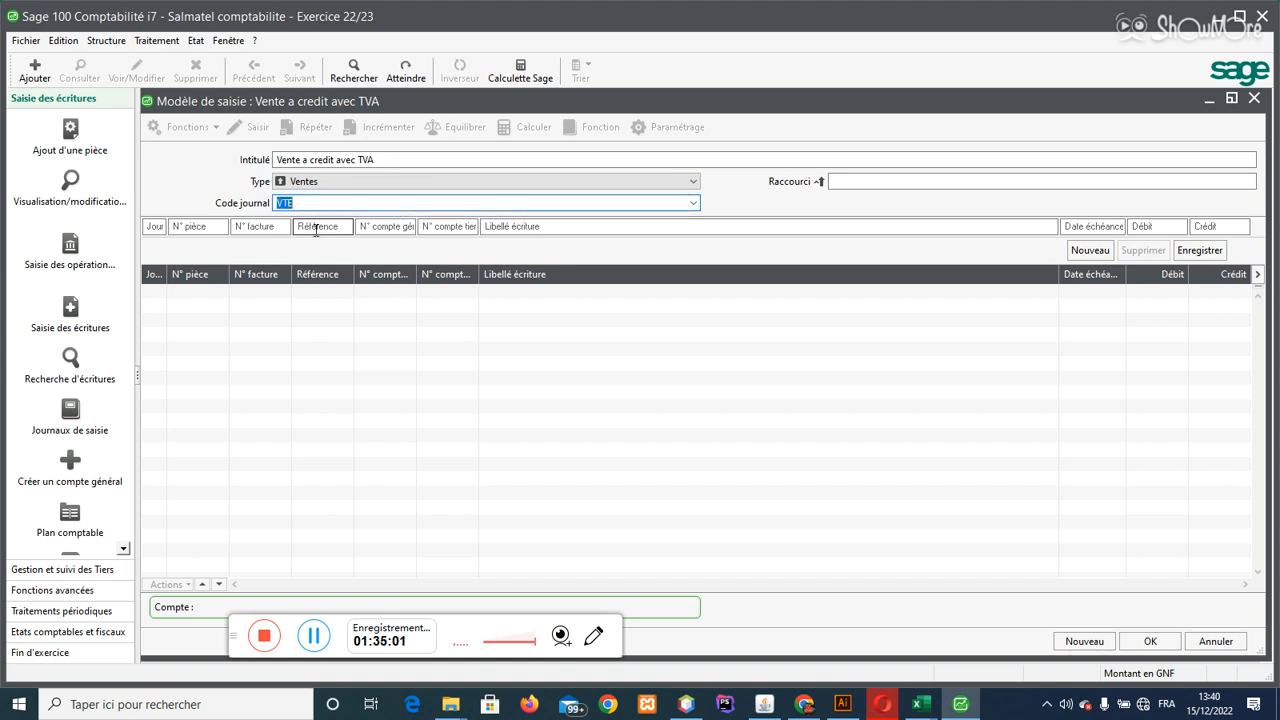
# Step: Set day, document number, invoice number and reference to manual entry on the model's first line, with general account 701000
pyautogui.click(155, 228)
pyautogui.press('Tab')
pyautogui.press('Tab')
pyautogui.press('Tab')
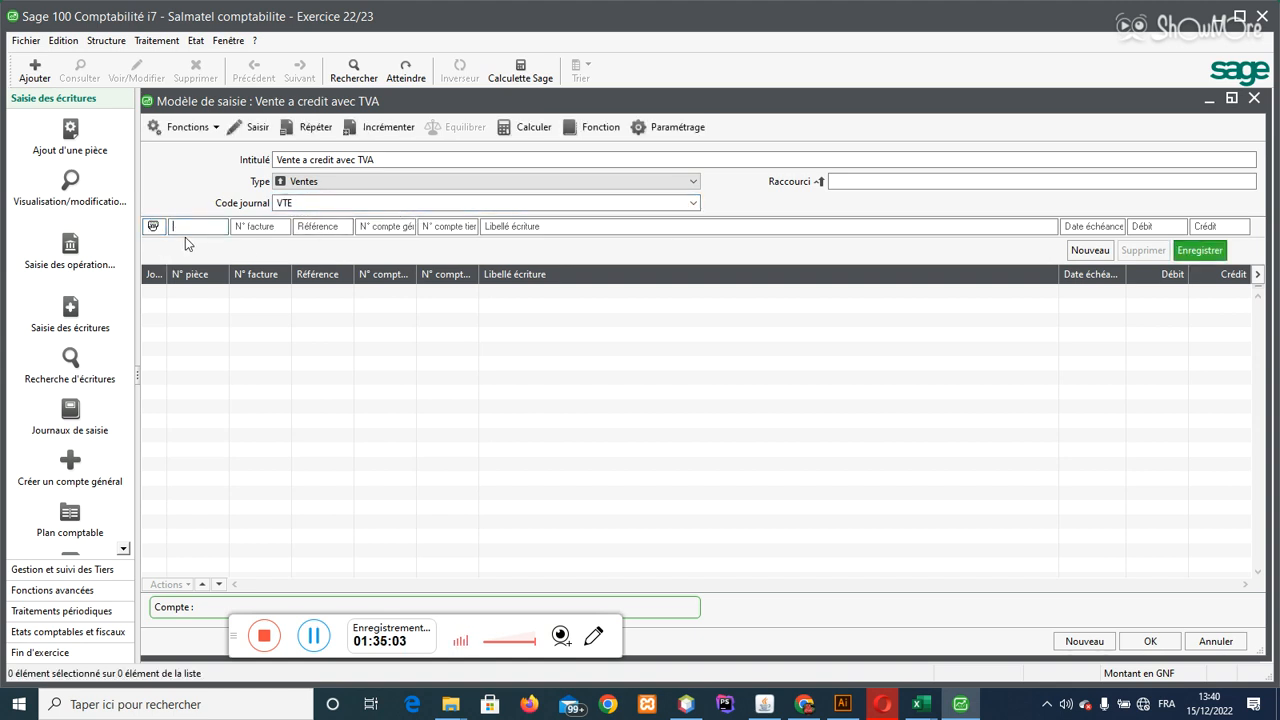
pyautogui.press('Tab')
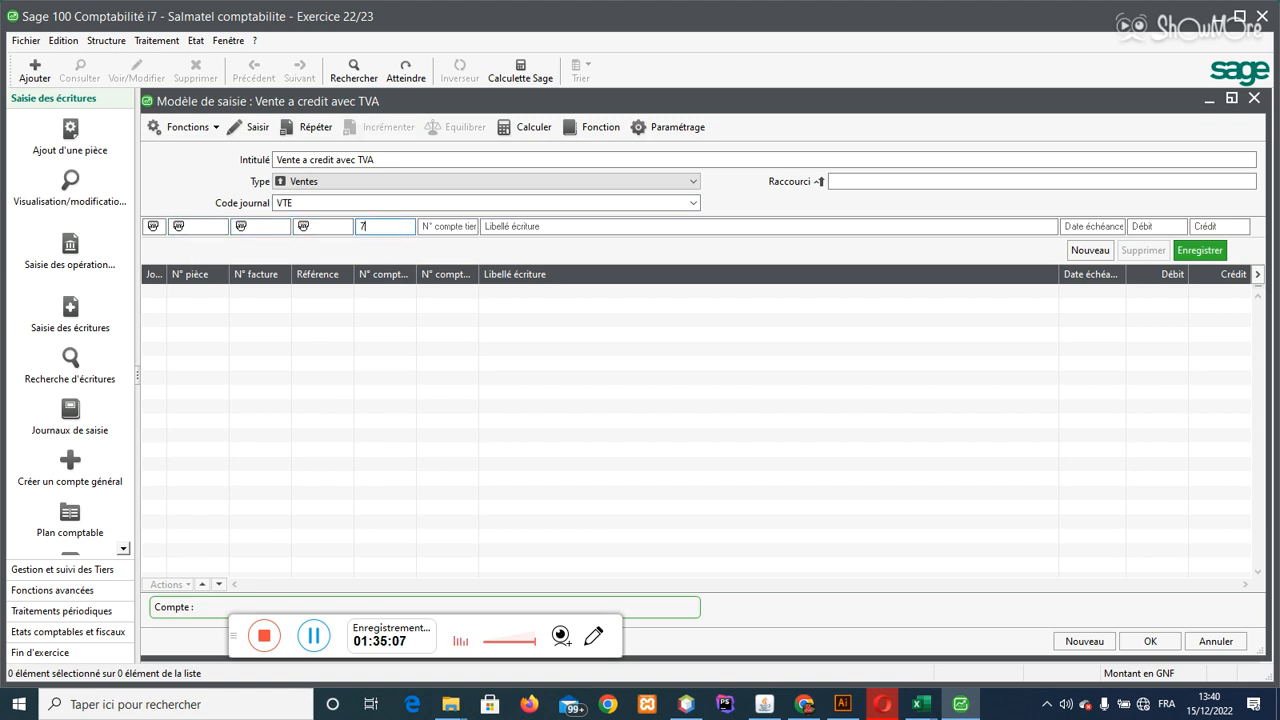
pyautogui.press('Tab')
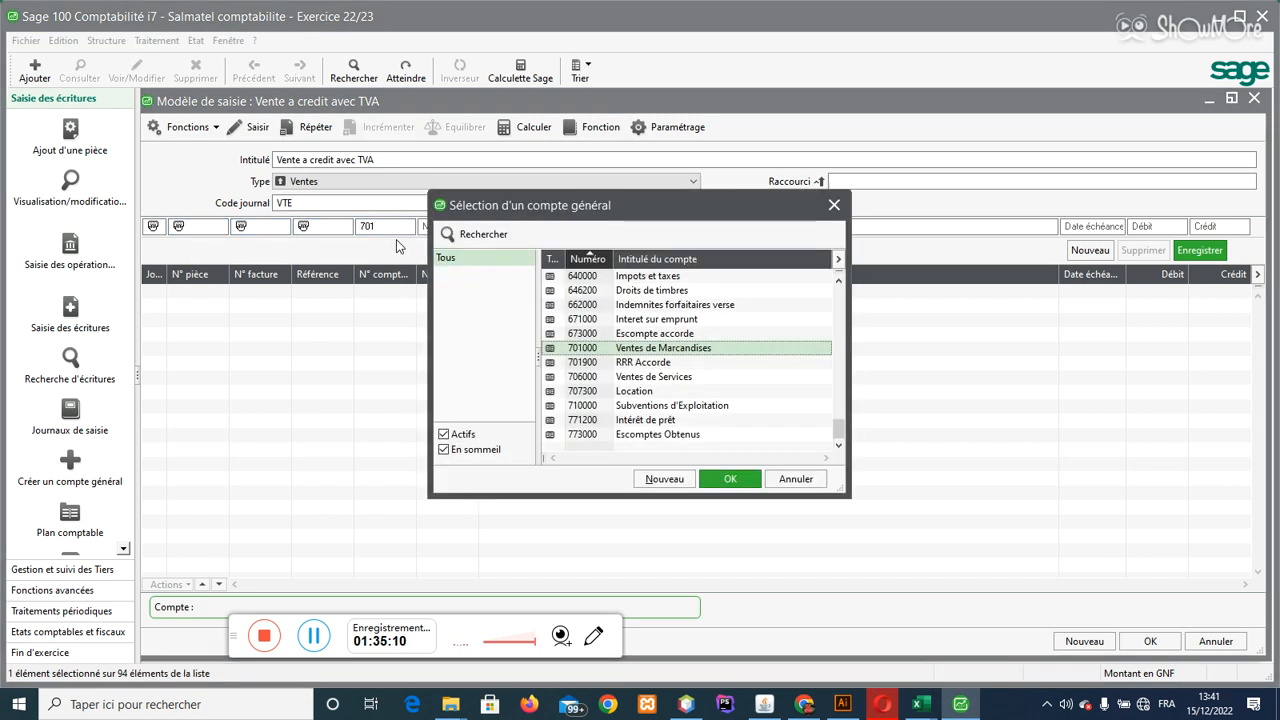
pyautogui.doubleClick(651, 348)
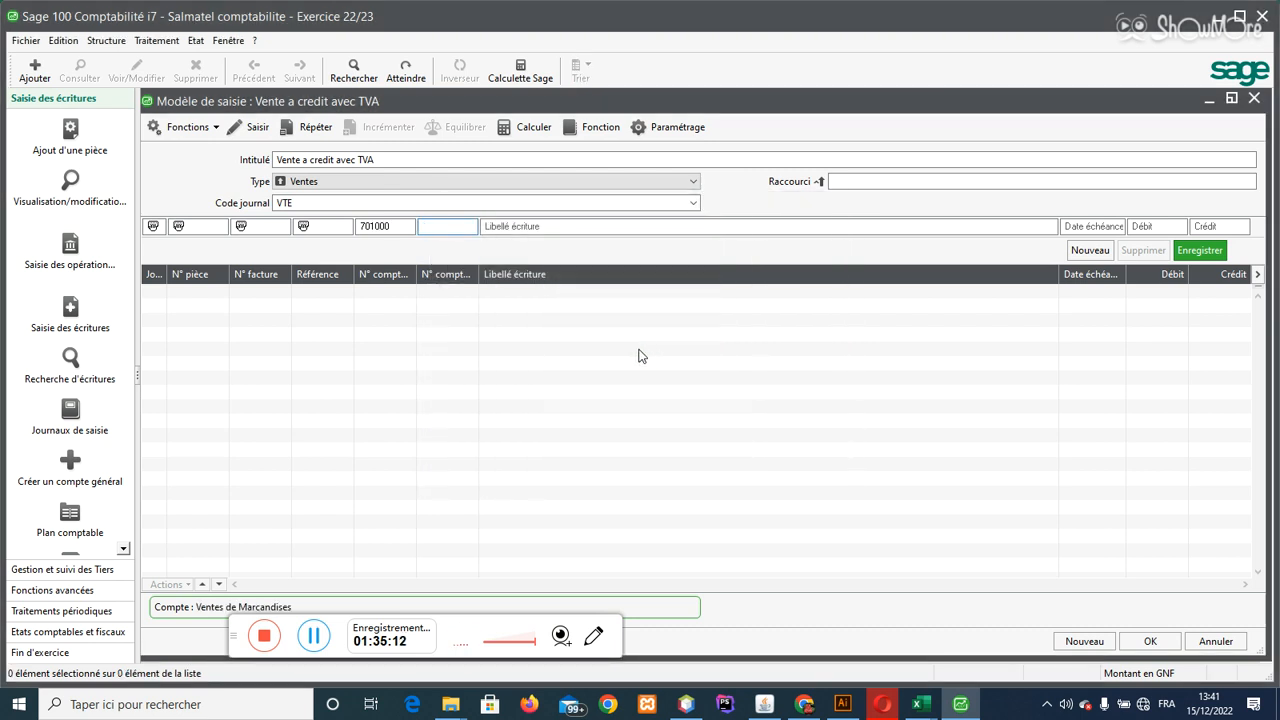
# Step: Set the 701000 line's third-party account to manual entry and its label to "Vente de marchandises à credit"
pyautogui.press('Tab')
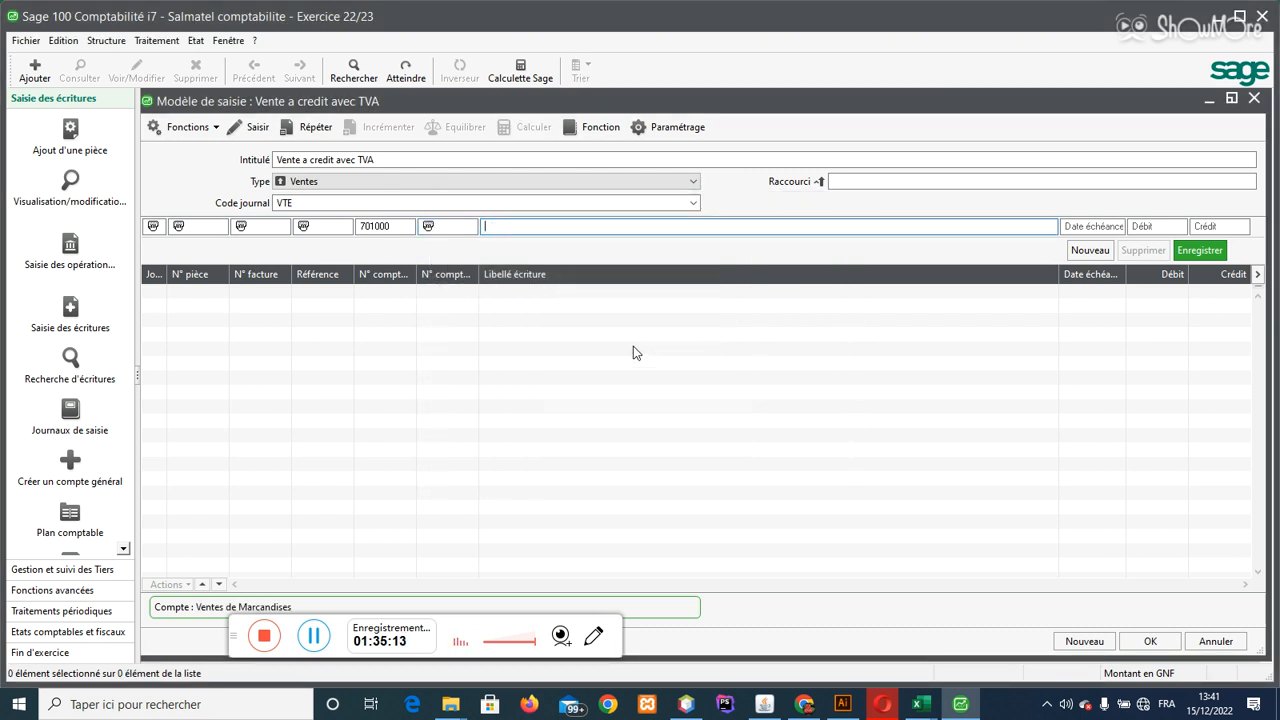
pyautogui.write('Vente de march')
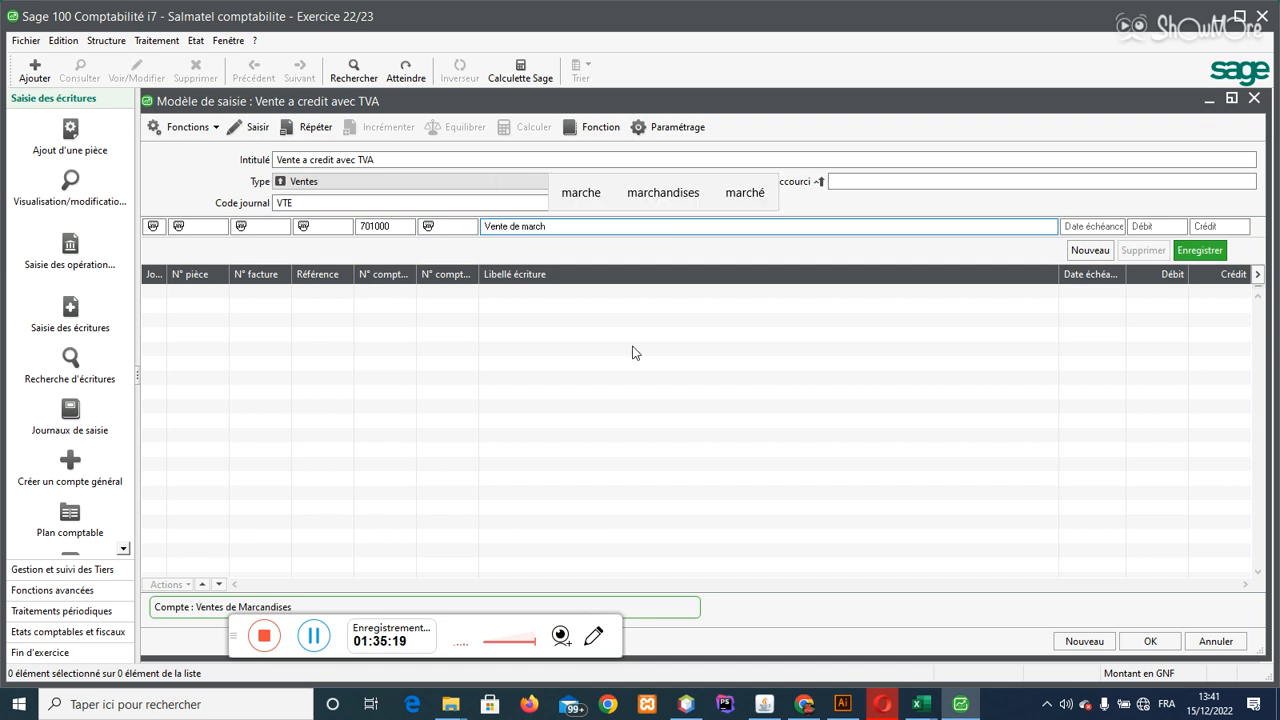
pyautogui.click(663, 192)
pyautogui.click(645, 193)
pyautogui.write('credit')
pyautogui.press('Tab')
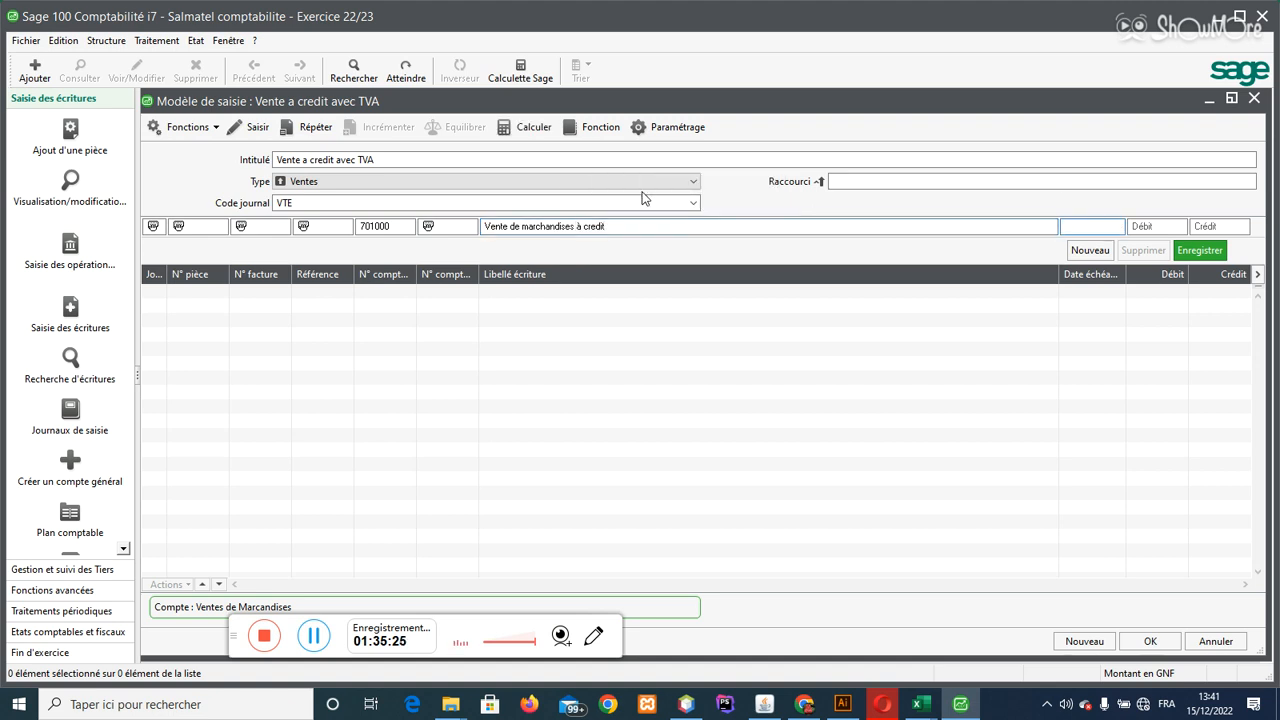
# Step: Set the 701000 line's due date and credit to manual entry and record the line
pyautogui.press('Tab')
pyautogui.press('Tab')
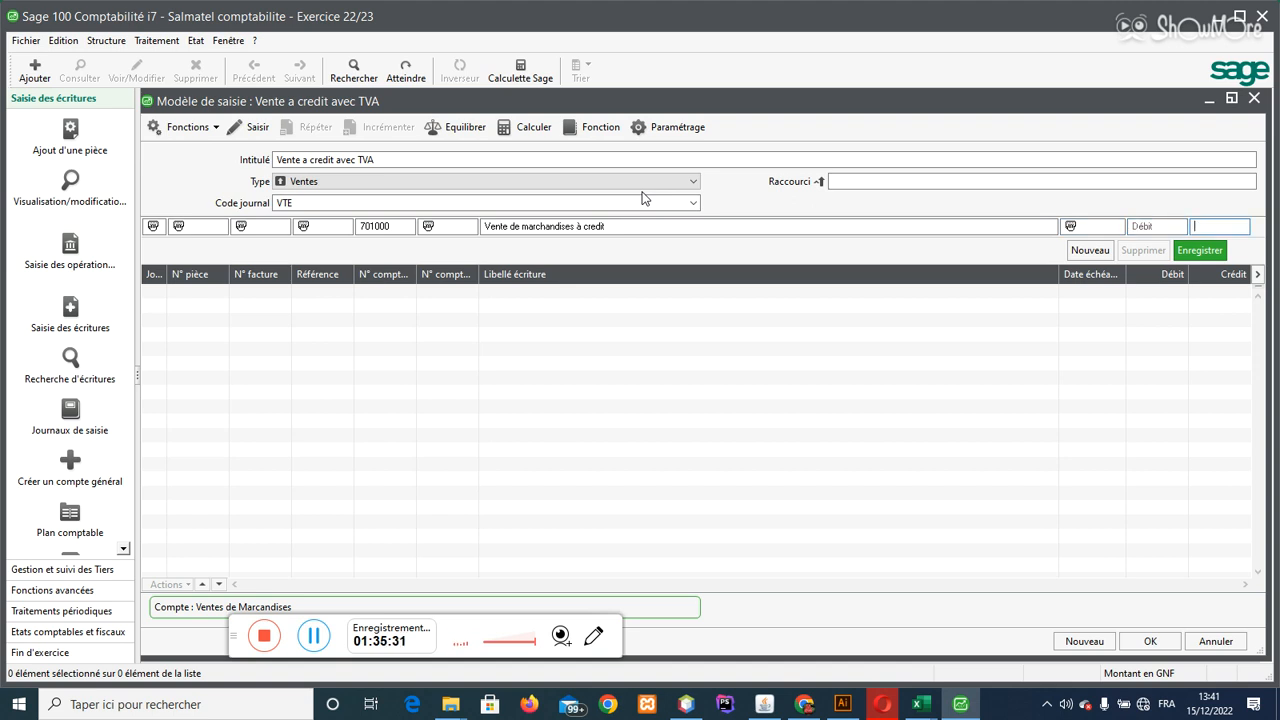
pyautogui.click(262, 138)
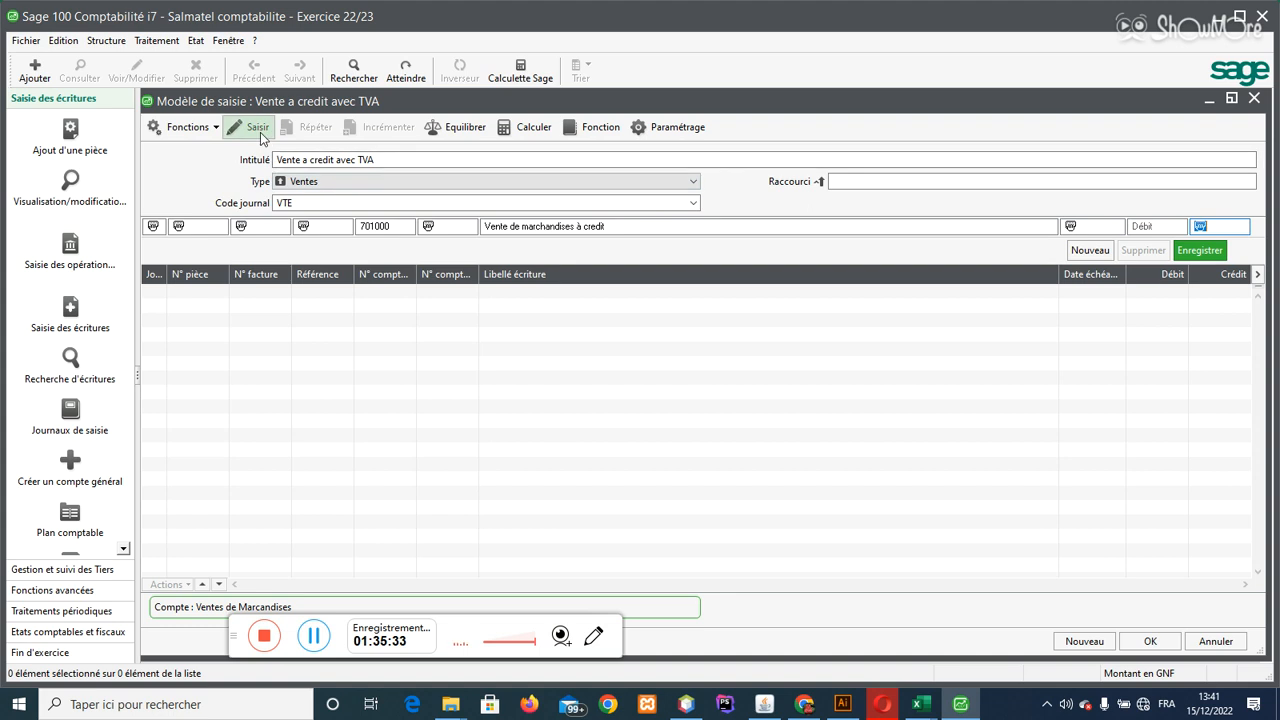
pyautogui.press('Return')
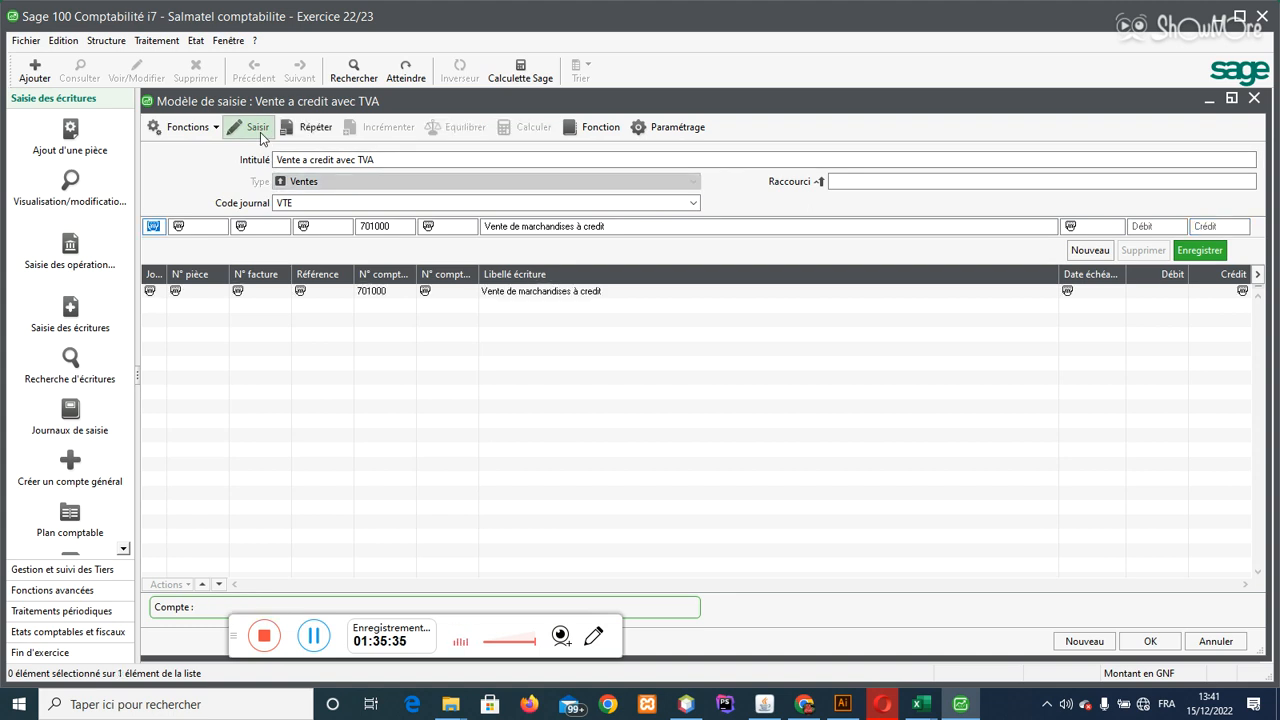
# Step: Set day, document number, invoice number and reference to Répéter on the model's second line
pyautogui.click(316, 131)
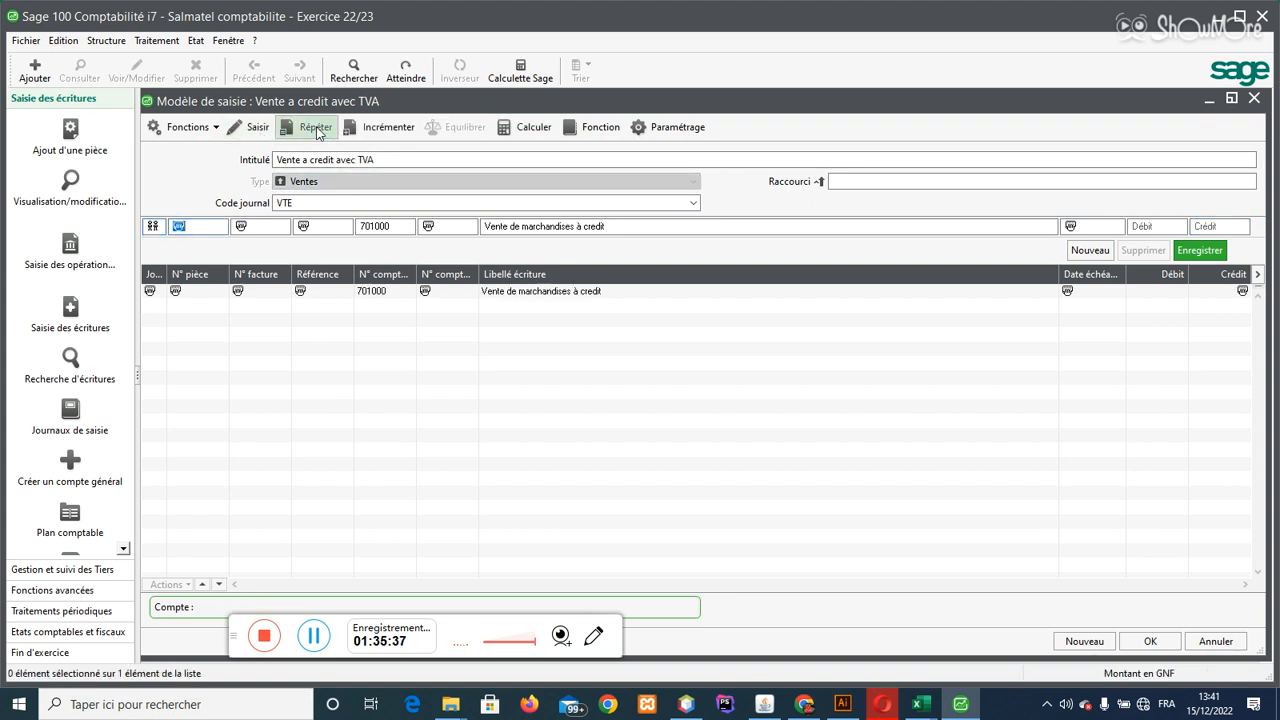
pyautogui.click(316, 130)
pyautogui.click(316, 130)
pyautogui.click(316, 130)
pyautogui.click(316, 130)
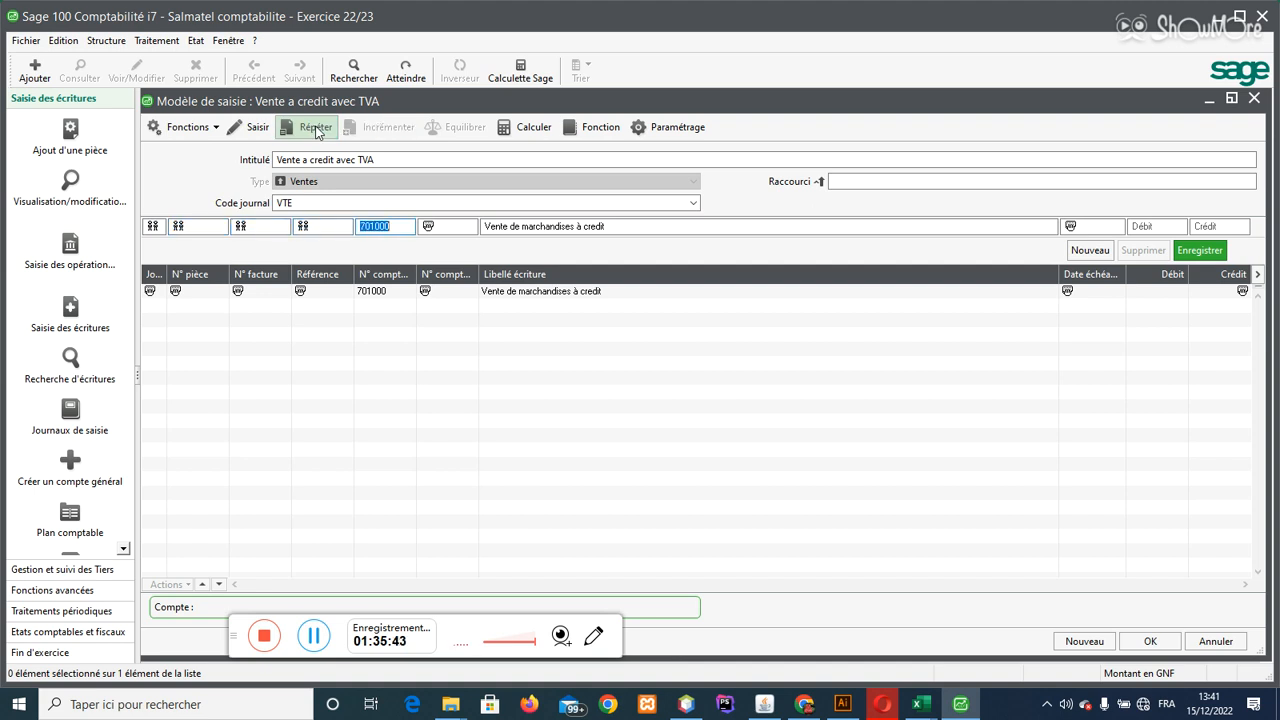
# Step: Choose general account 443000 for the second line, set its third-party account to Répéter and keep the label
pyautogui.write('443')
pyautogui.press('Tab')
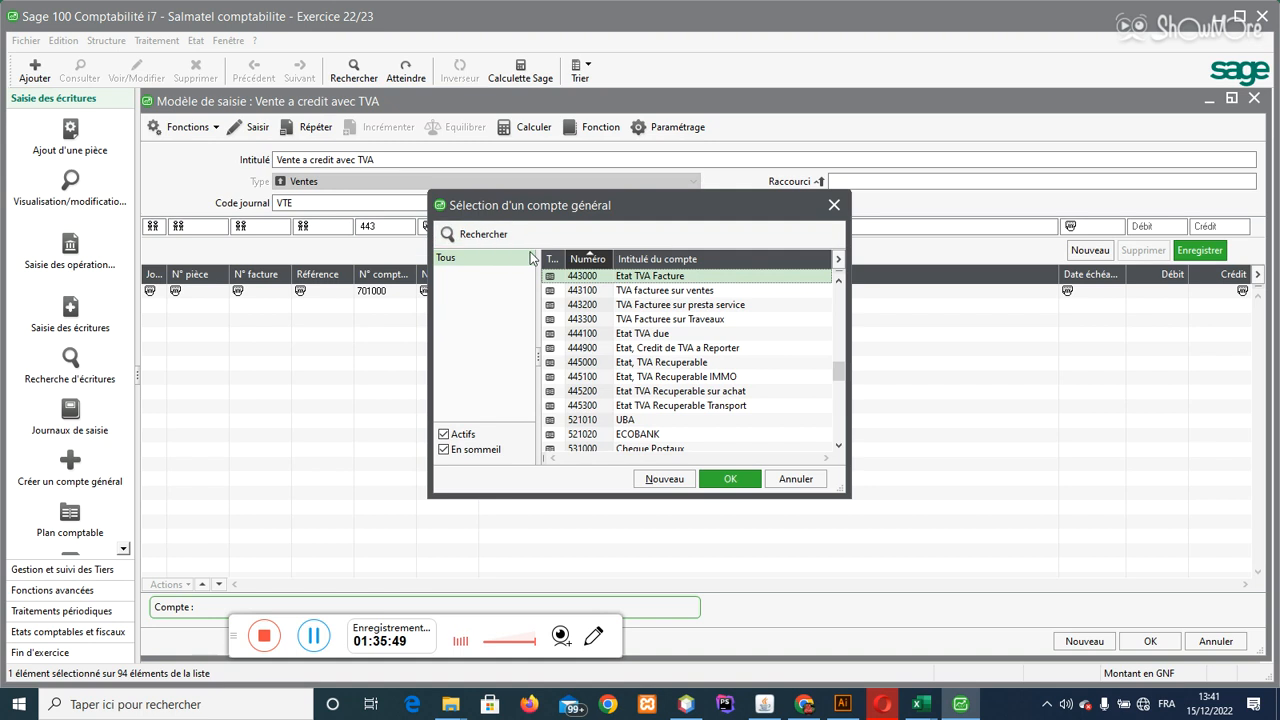
pyautogui.doubleClick(593, 279)
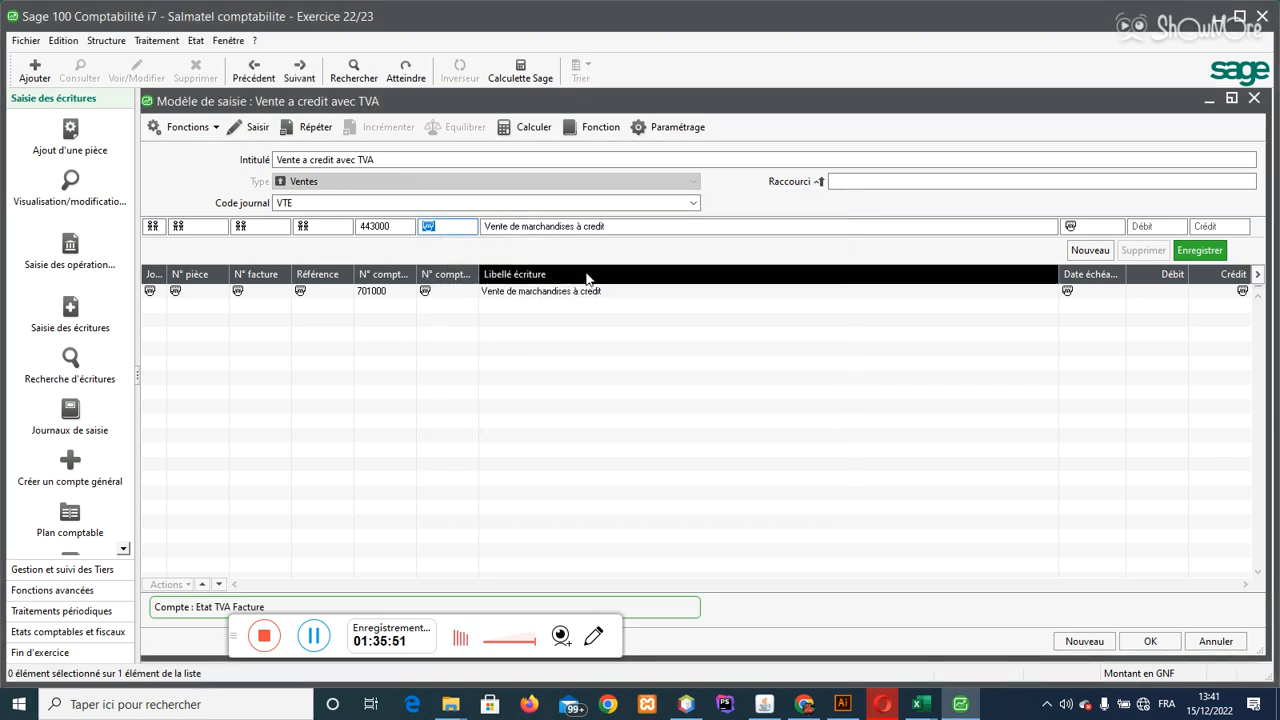
pyautogui.click(328, 133)
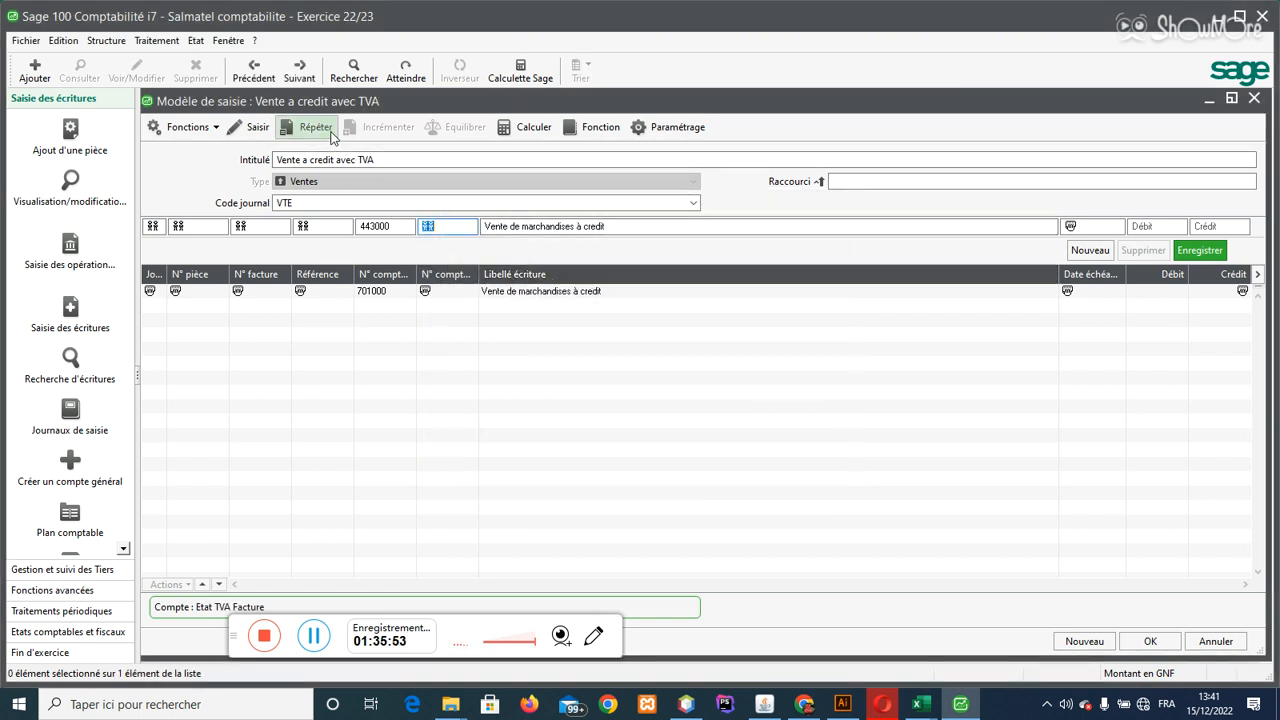
pyautogui.press('Tab')
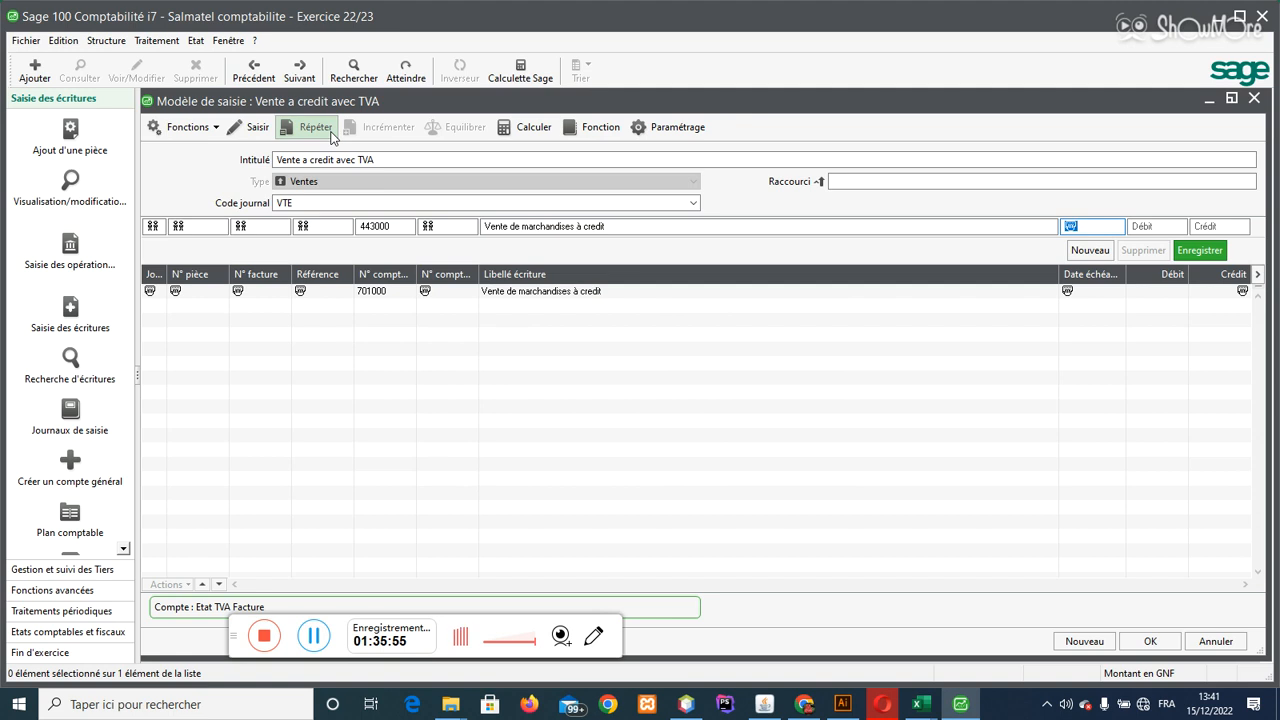
# Step: Set the 443000 line's credit to the formula =Credit(1)*0,18, leave its due date on manual entry, and record the line
pyautogui.press('Tab')
pyautogui.press('Tab')
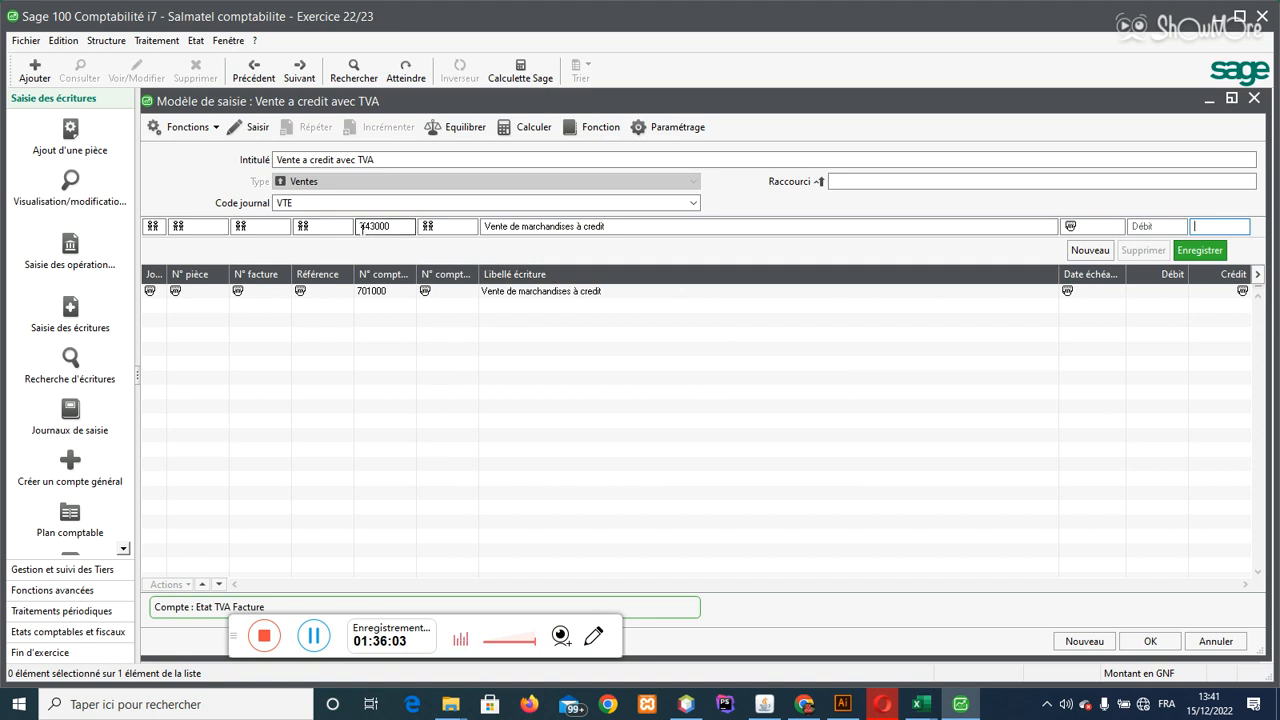
pyautogui.click(597, 133)
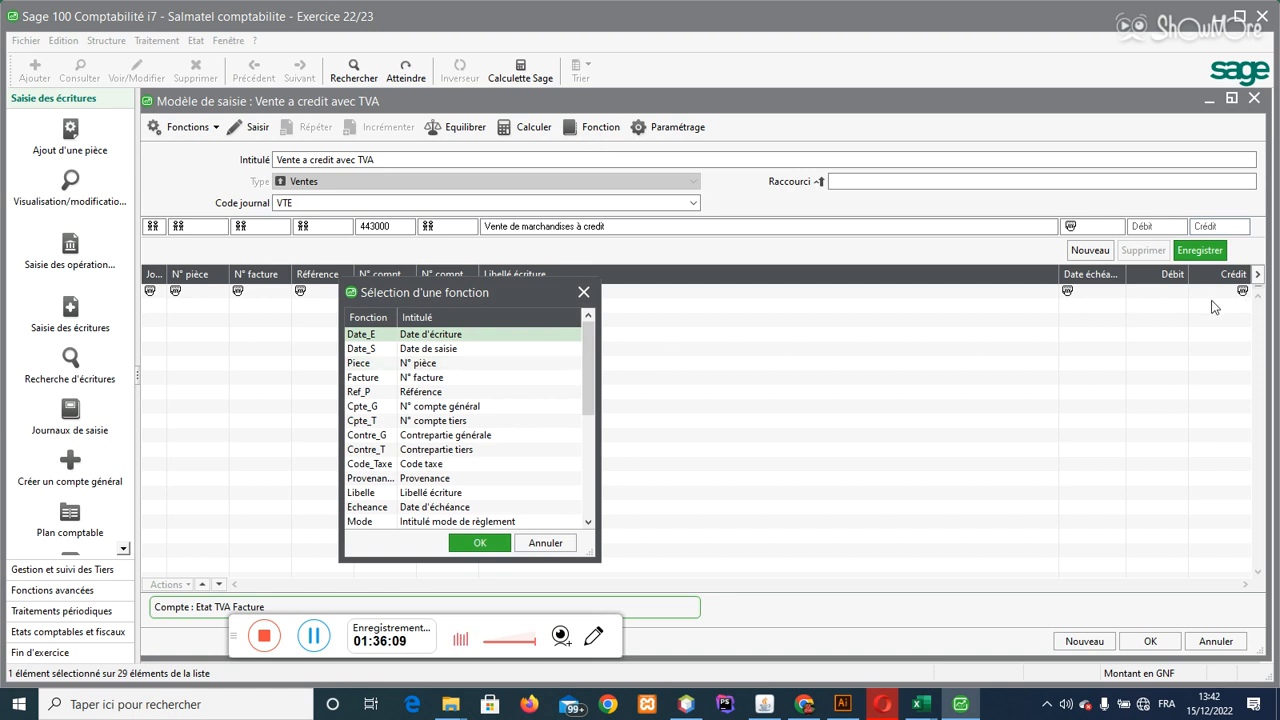
pyautogui.moveTo(589, 330); pyautogui.dragTo(597, 455)
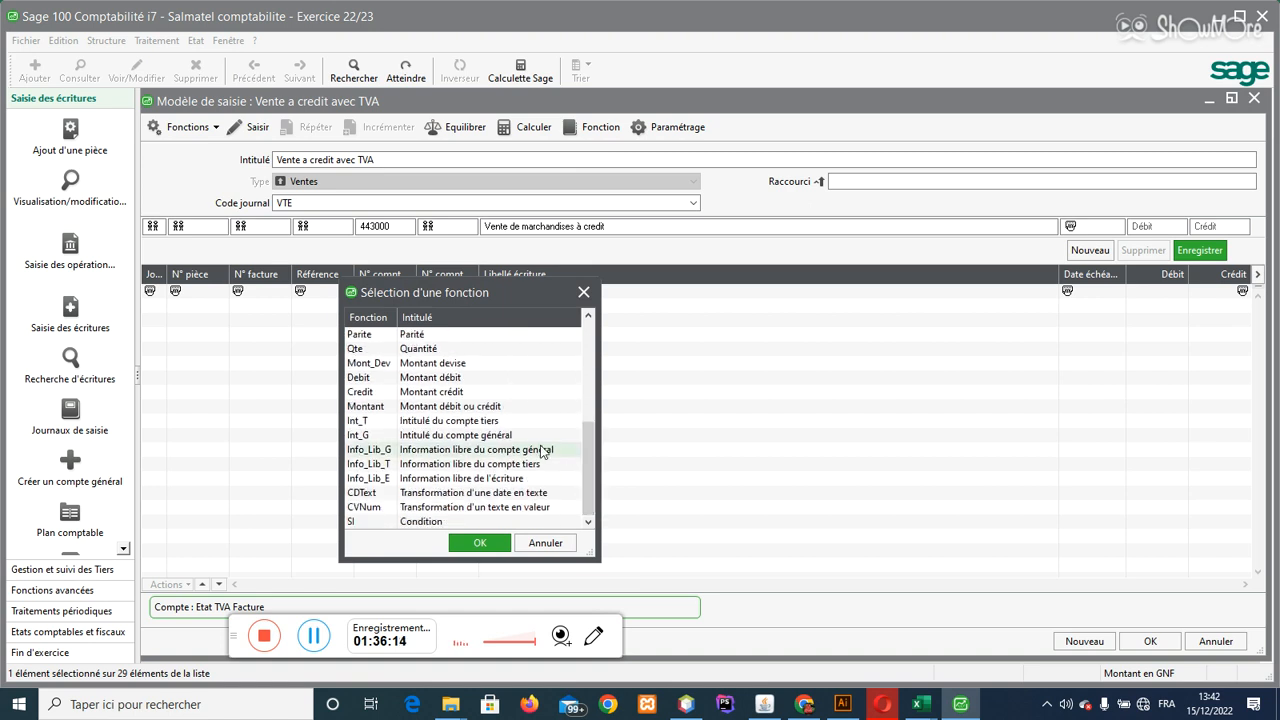
pyautogui.doubleClick(423, 396)
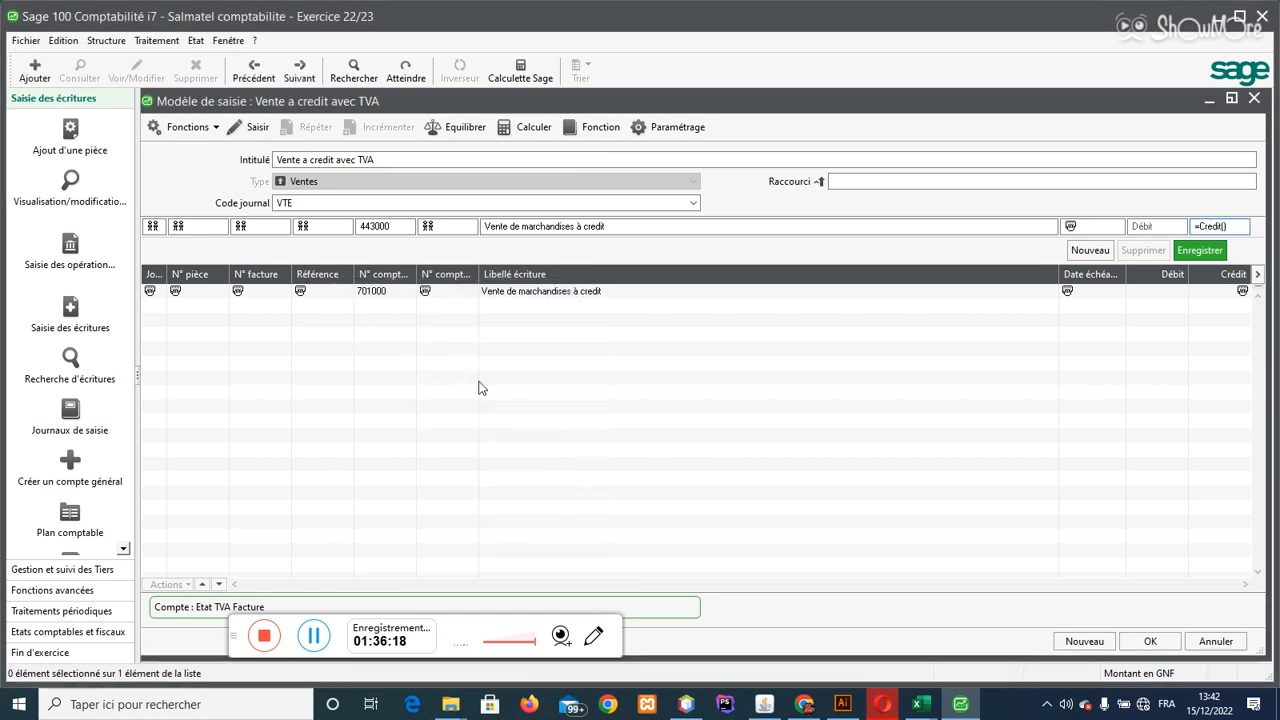
pyautogui.write('(1)')
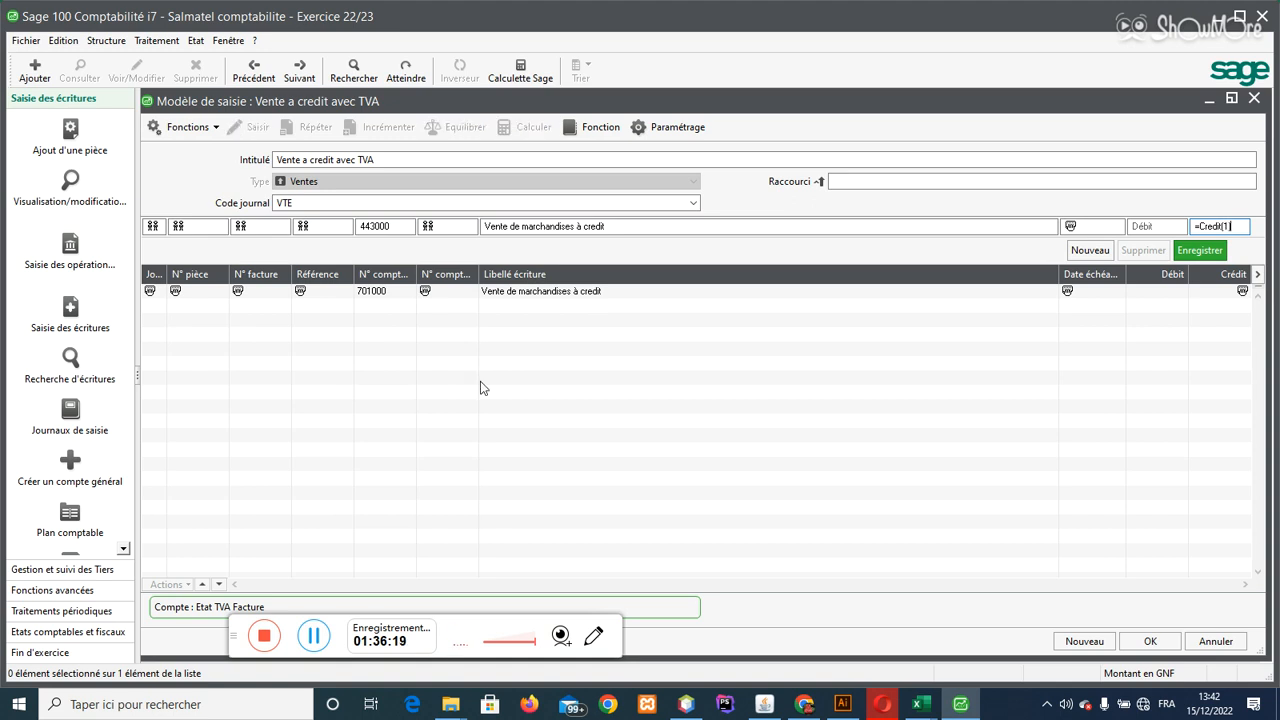
pyautogui.write('*0,18')
pyautogui.press('Return')
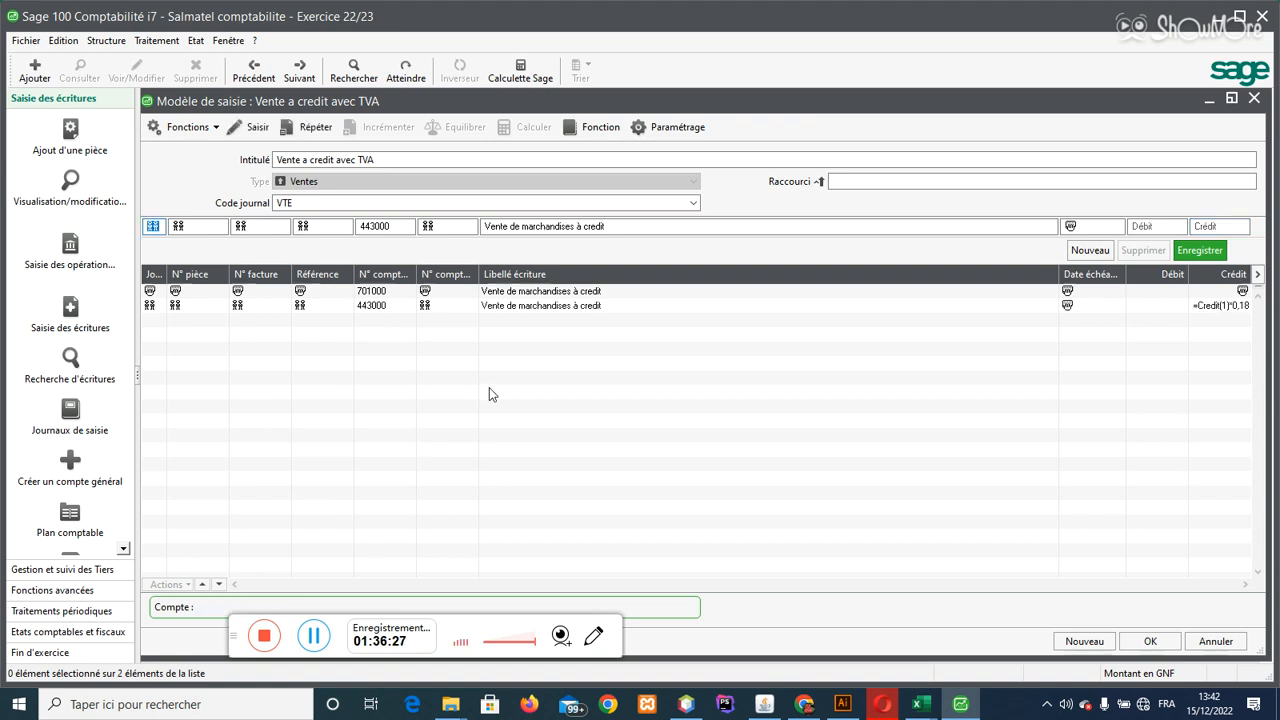
# Step: Choose general account 411000 for the third line, keeping the repeated document fields, manual third-party account and existing label
pyautogui.press('Tab')
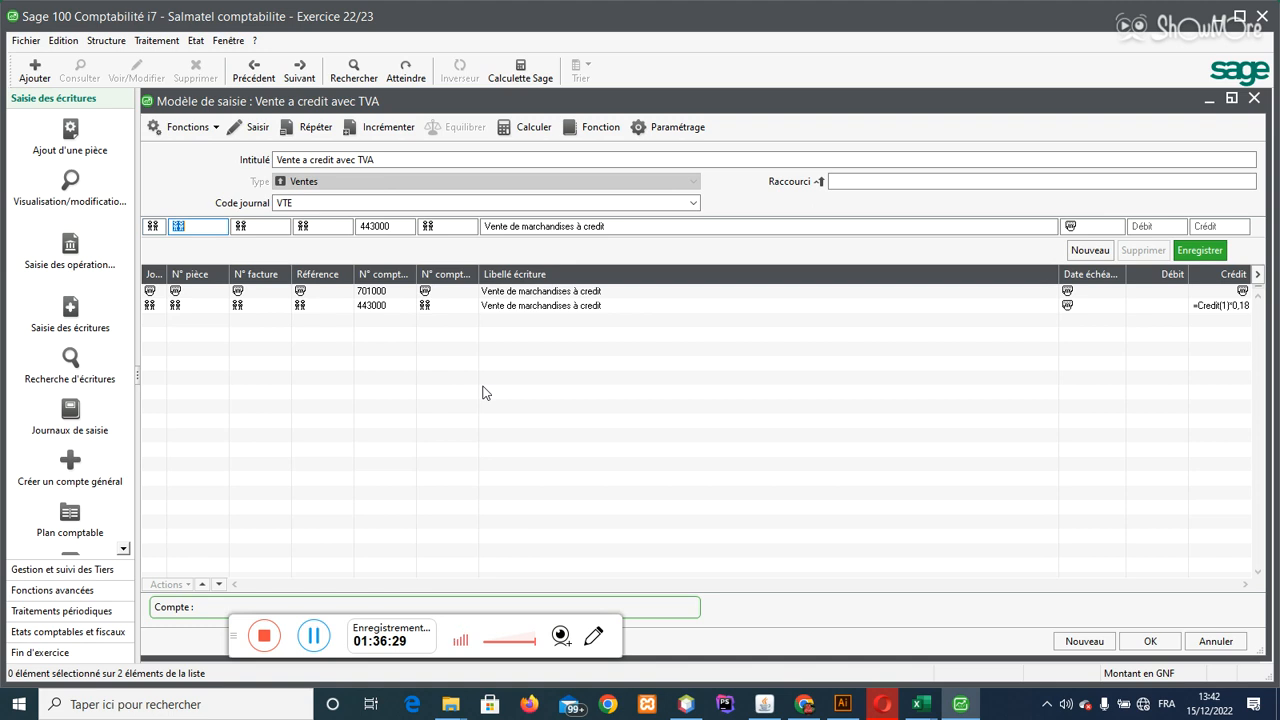
pyautogui.press('Tab')
pyautogui.press('Tab')
pyautogui.press('Tab')
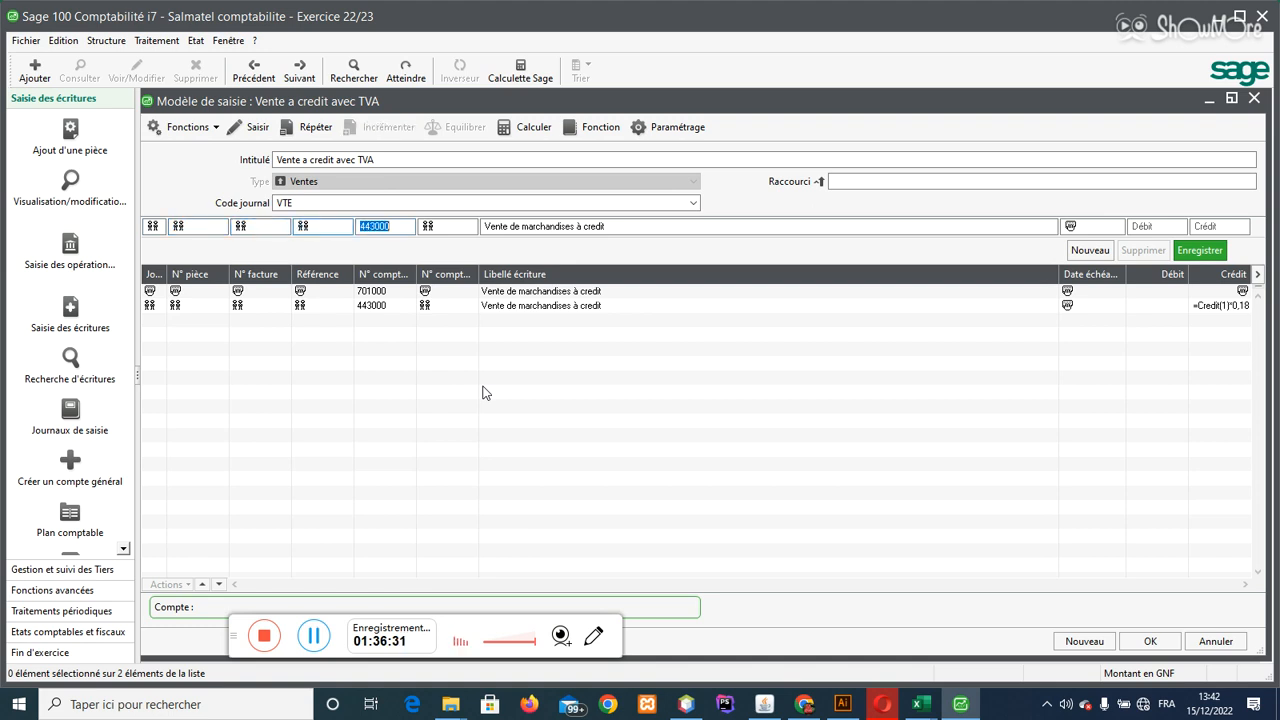
pyautogui.write('411')
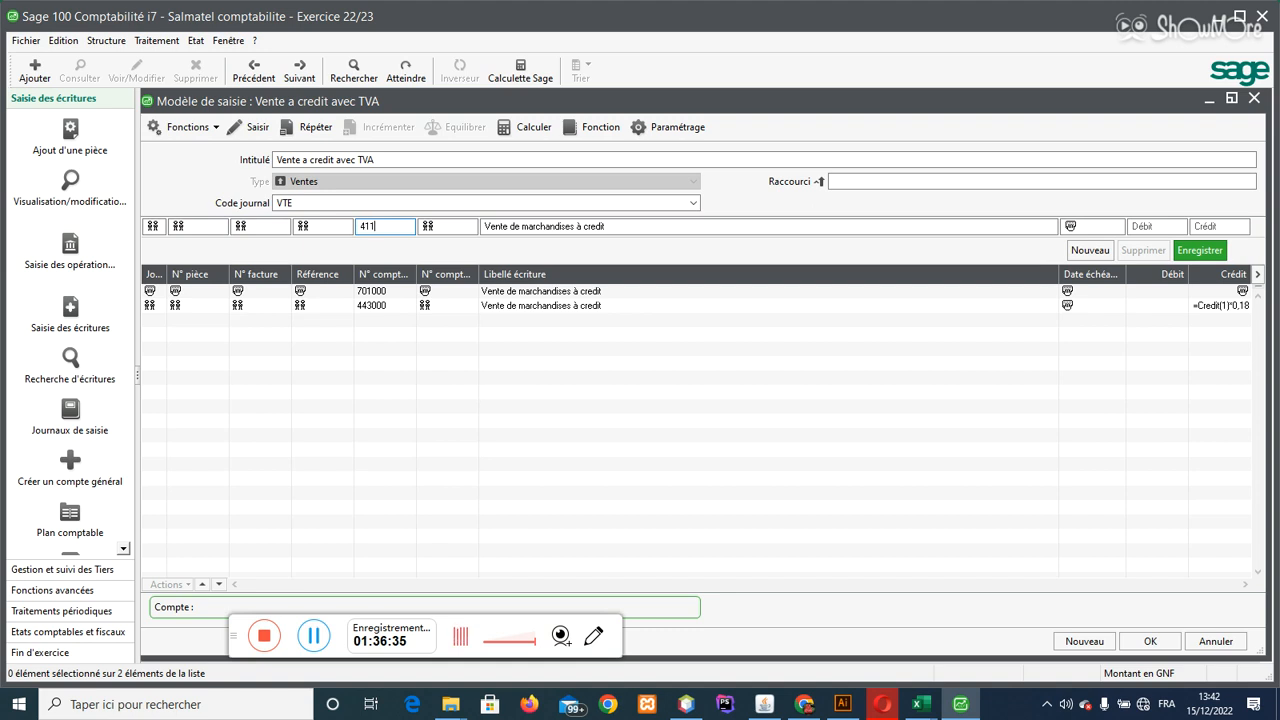
pyautogui.press('Tab')
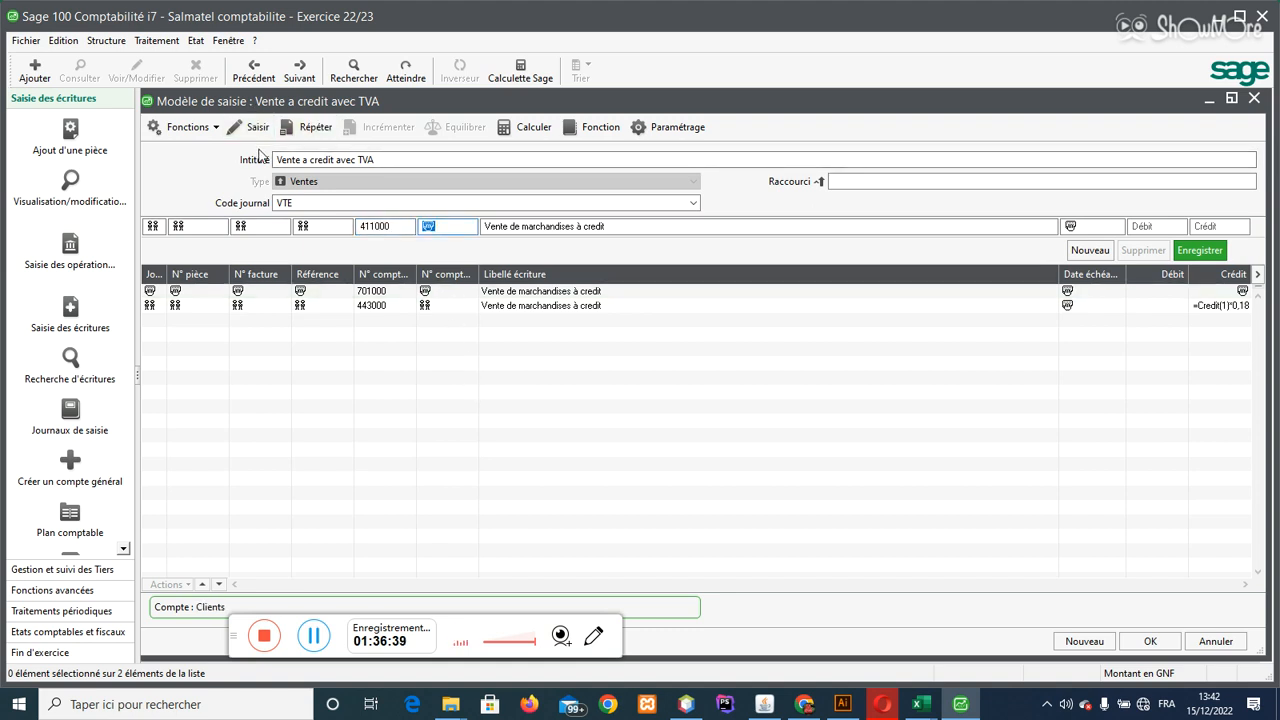
pyautogui.press('Tab')
pyautogui.press('Tab')
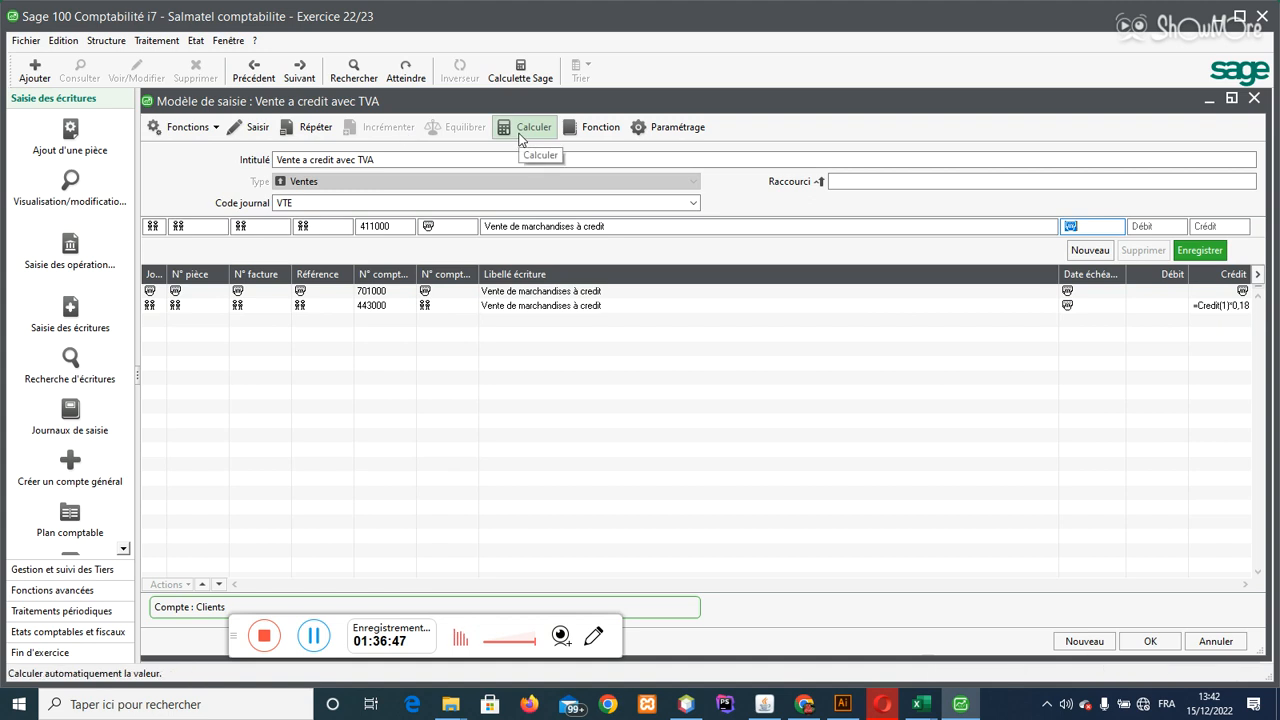
# Step: Insert the Date_S function as the 411000 line's due date and try the formula =Date_S(1)+30
pyautogui.click(592, 133)
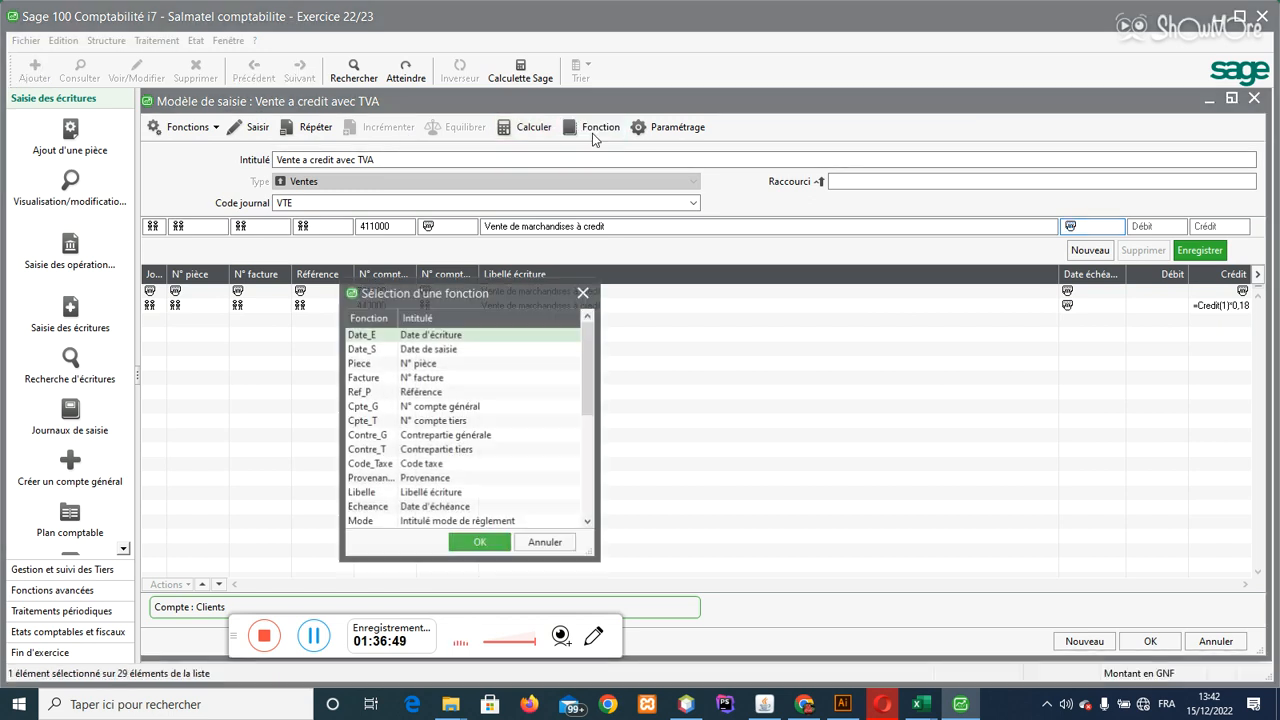
pyautogui.click(585, 292)
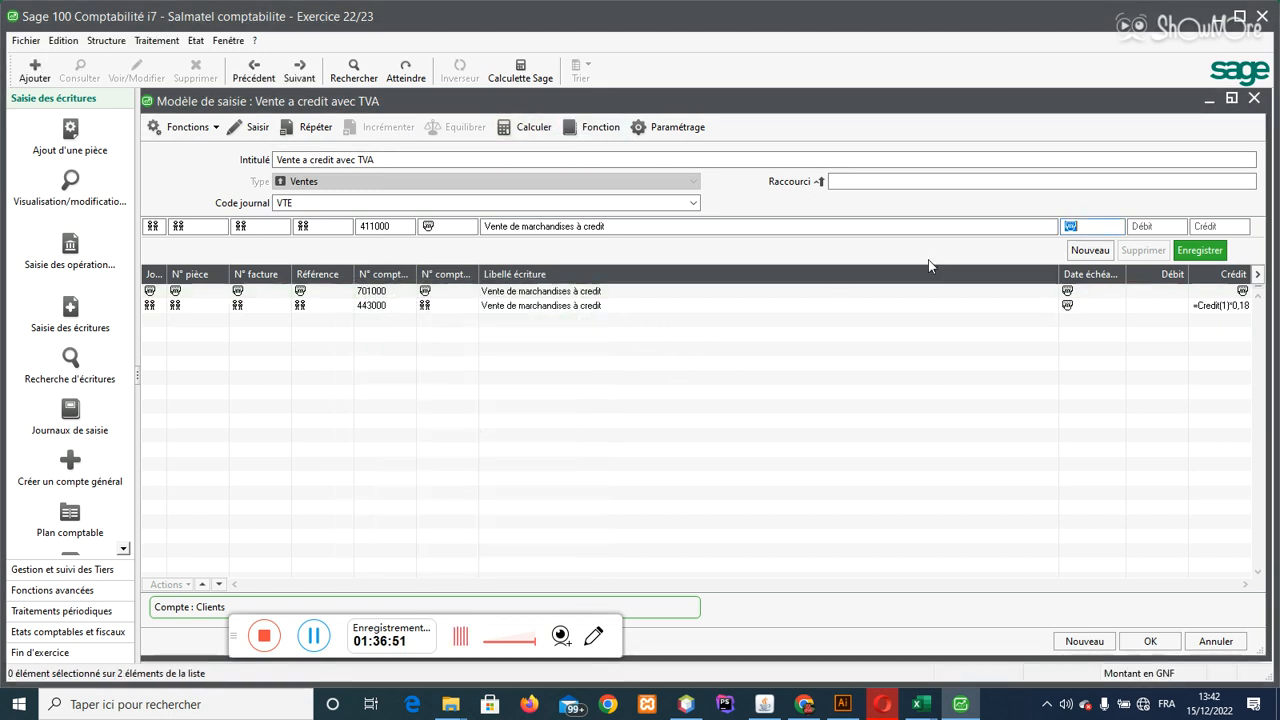
pyautogui.click(601, 128)
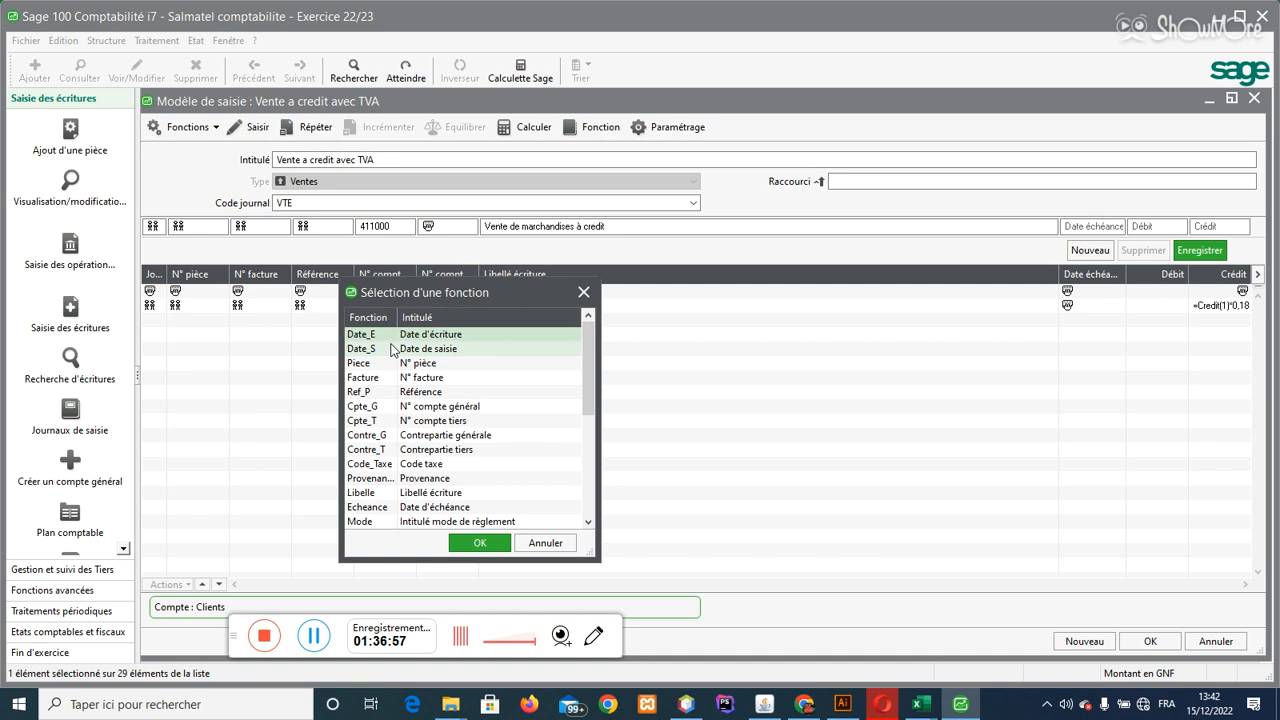
pyautogui.click(443, 358)
pyautogui.doubleClick(447, 354)
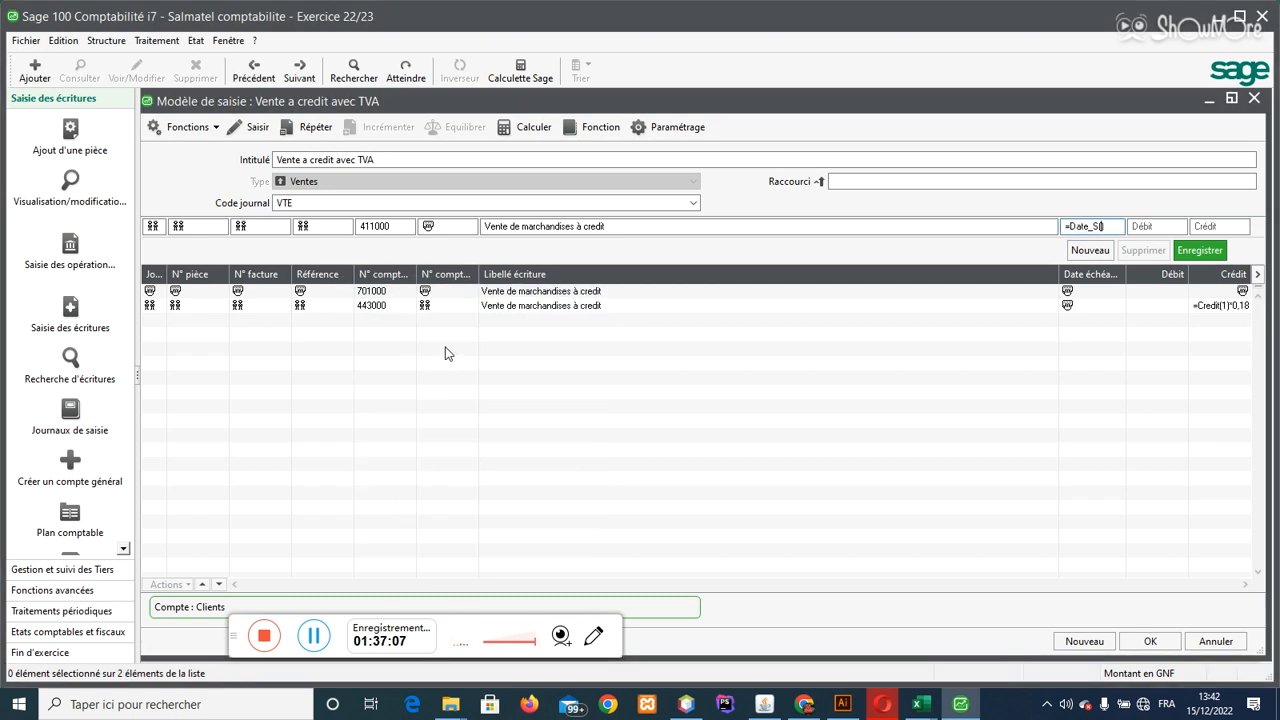
pyautogui.write('(1)')
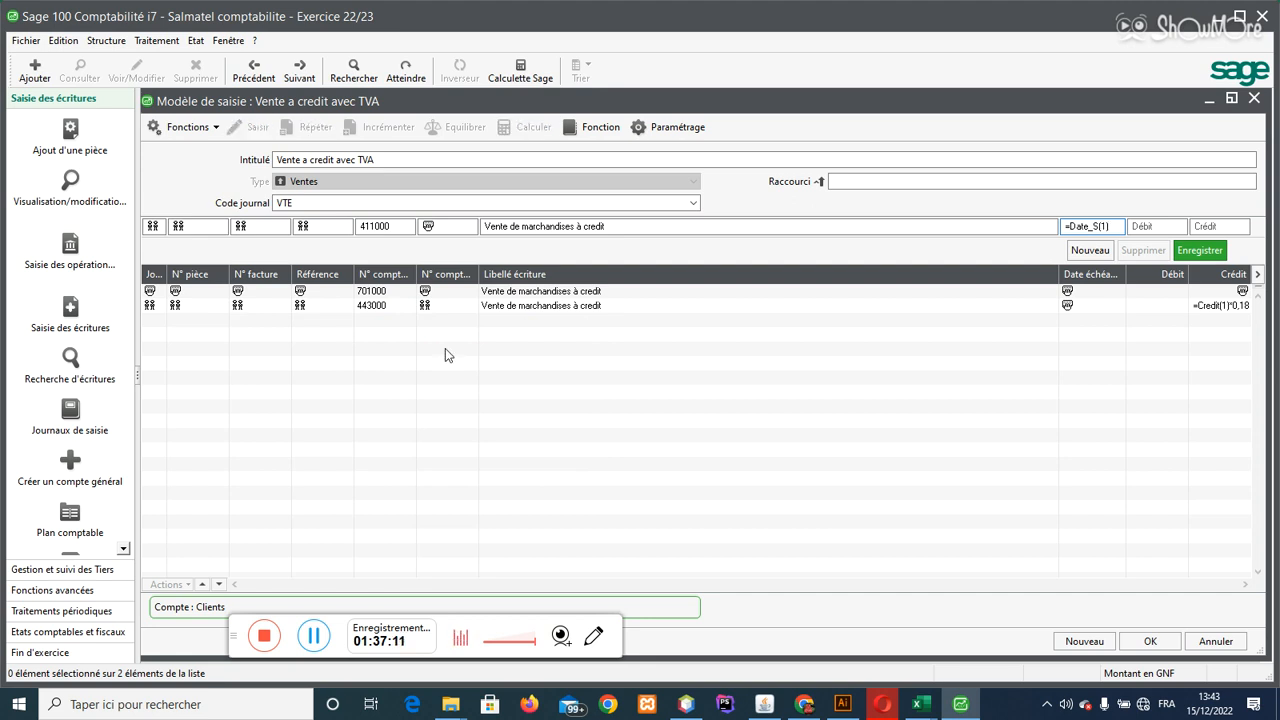
pyautogui.write('+30')
pyautogui.press('Tab')
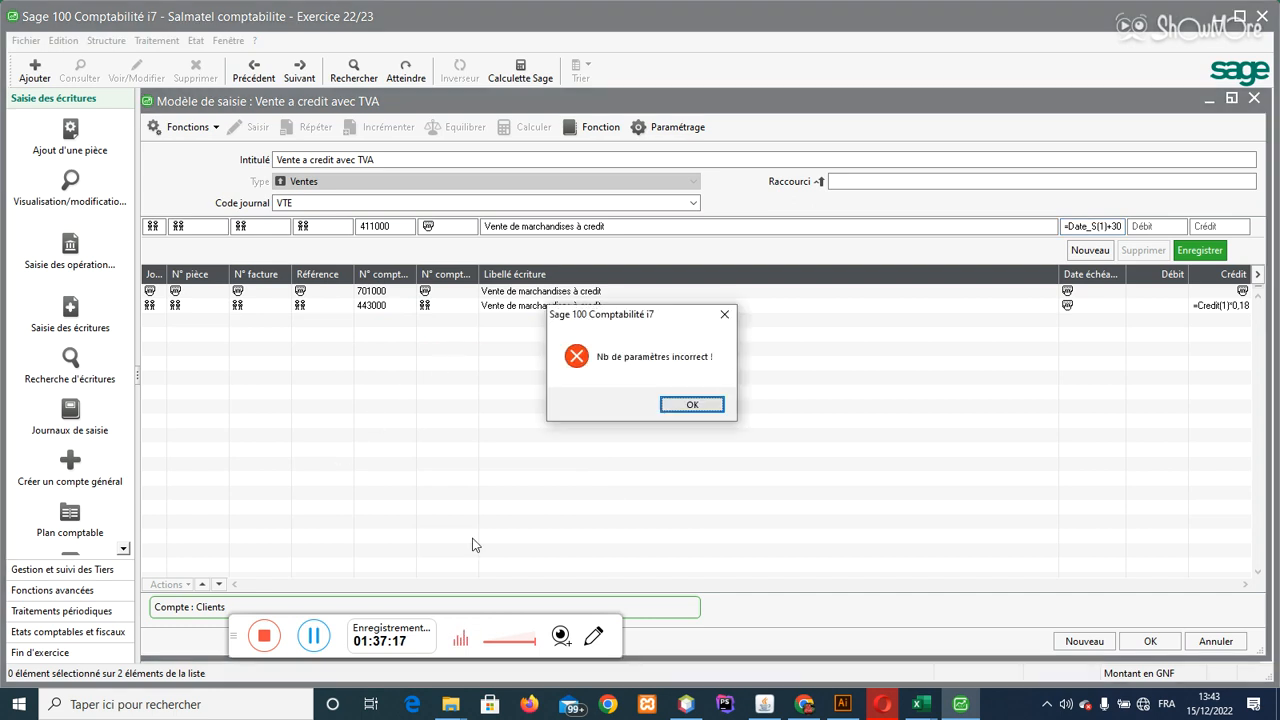
pyautogui.click(688, 404)
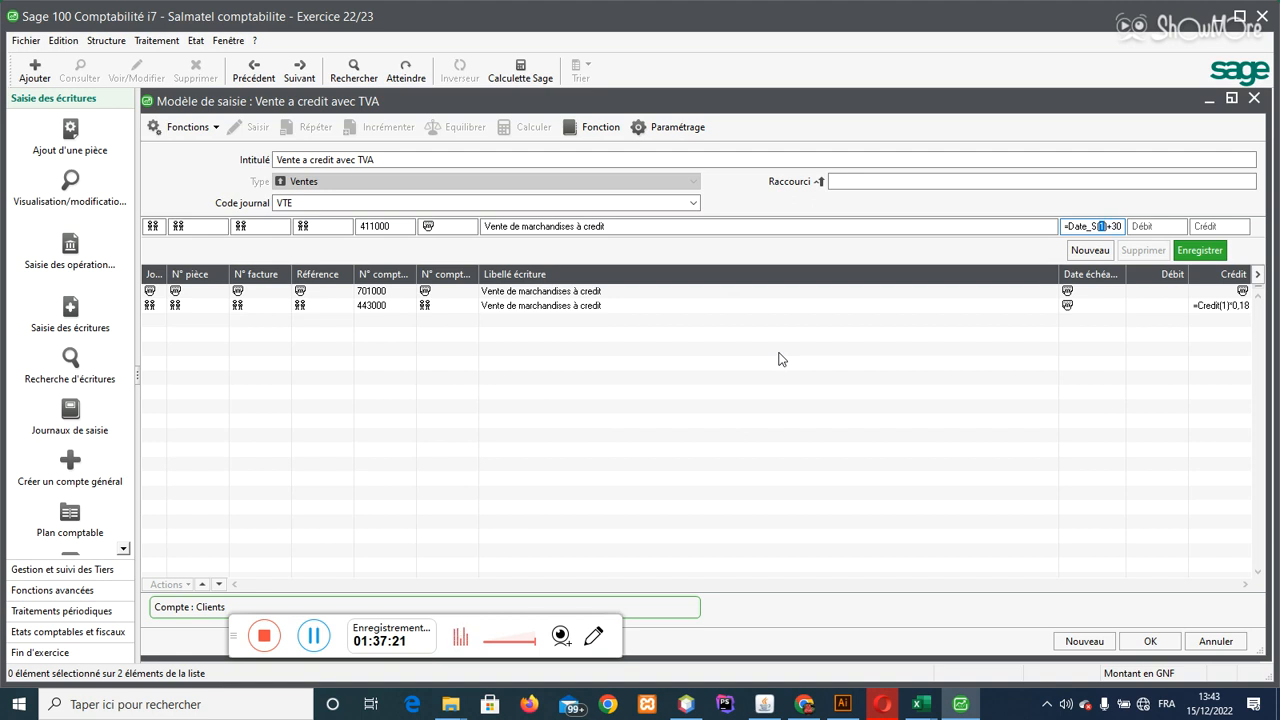
# Step: Try the formula =Date_S(30) as the 411000 line's due date
pyautogui.click(1104, 228)
pyautogui.hotkey('shift', 'Left')
pyautogui.write('30')
pyautogui.press('Delete')
pyautogui.press('Delete')
pyautogui.press('Return')
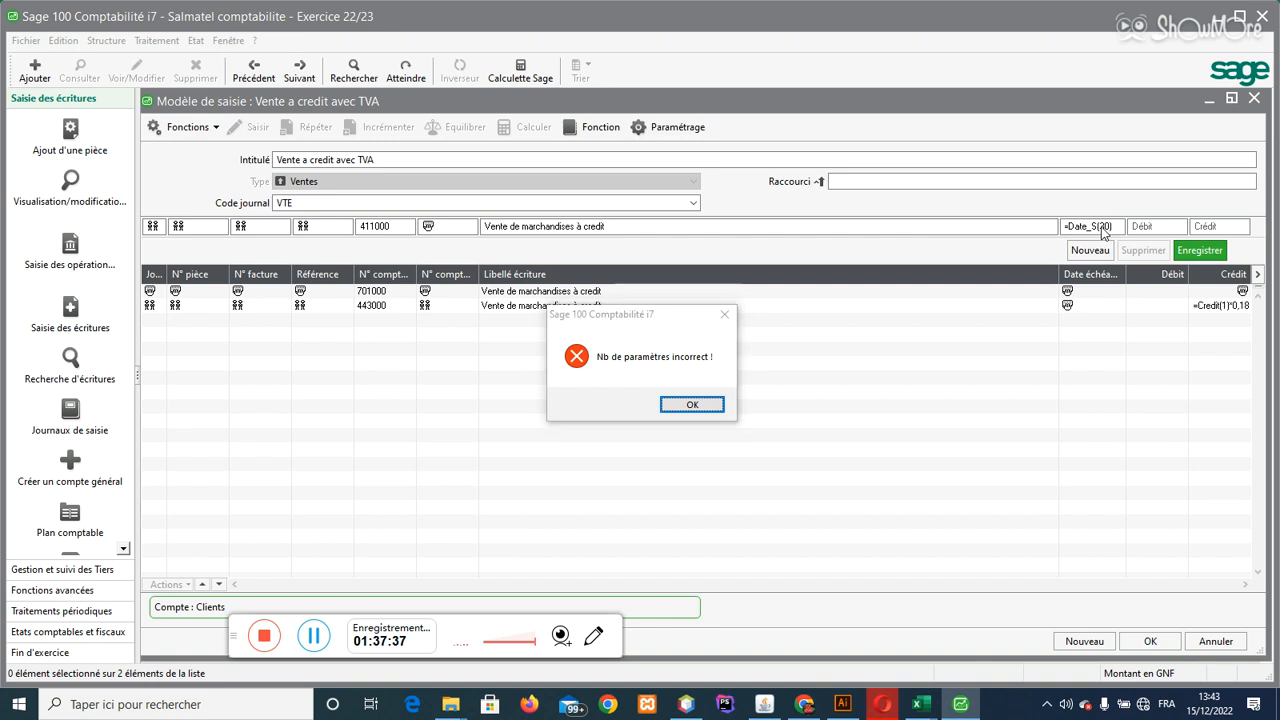
# Step: Correct the 411000 line's due date formula to =Date_S()+30
pyautogui.click(694, 404)
pyautogui.click(1103, 226)
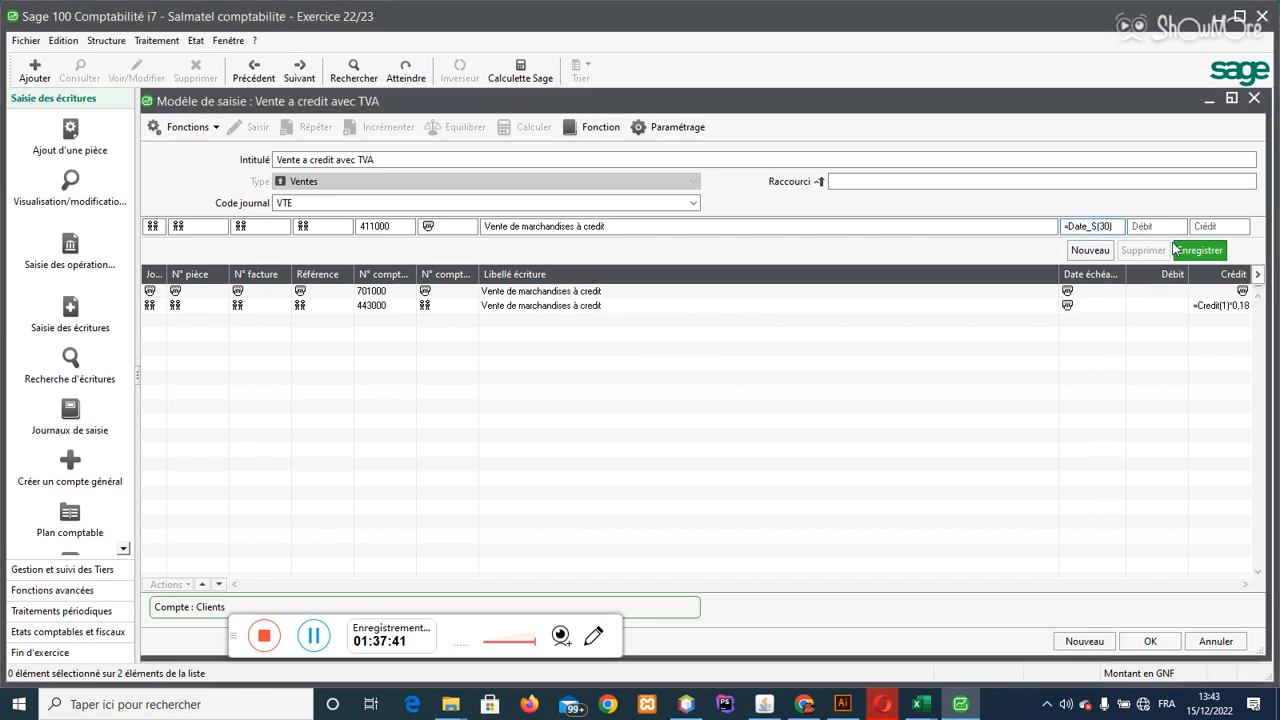
pyautogui.press('BackSpace')
pyautogui.press('Delete')
pyautogui.write('+3')
pyautogui.press('Tab')
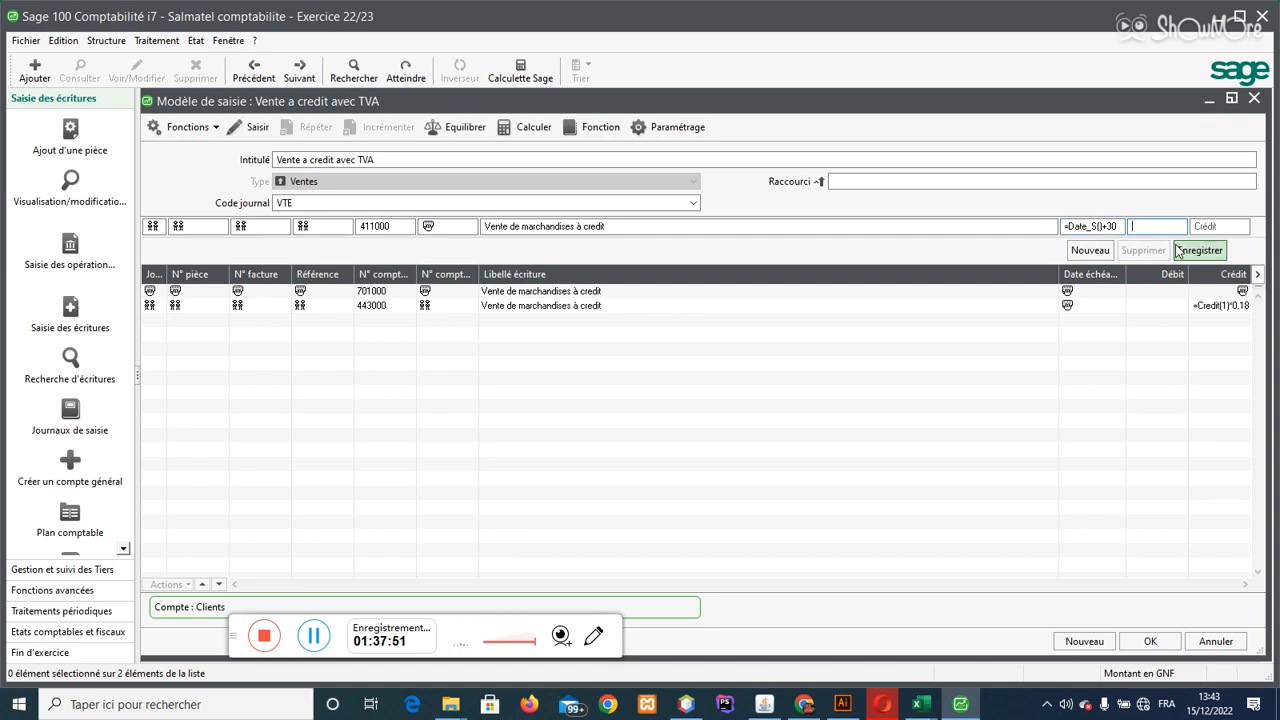
pyautogui.click(1113, 227)
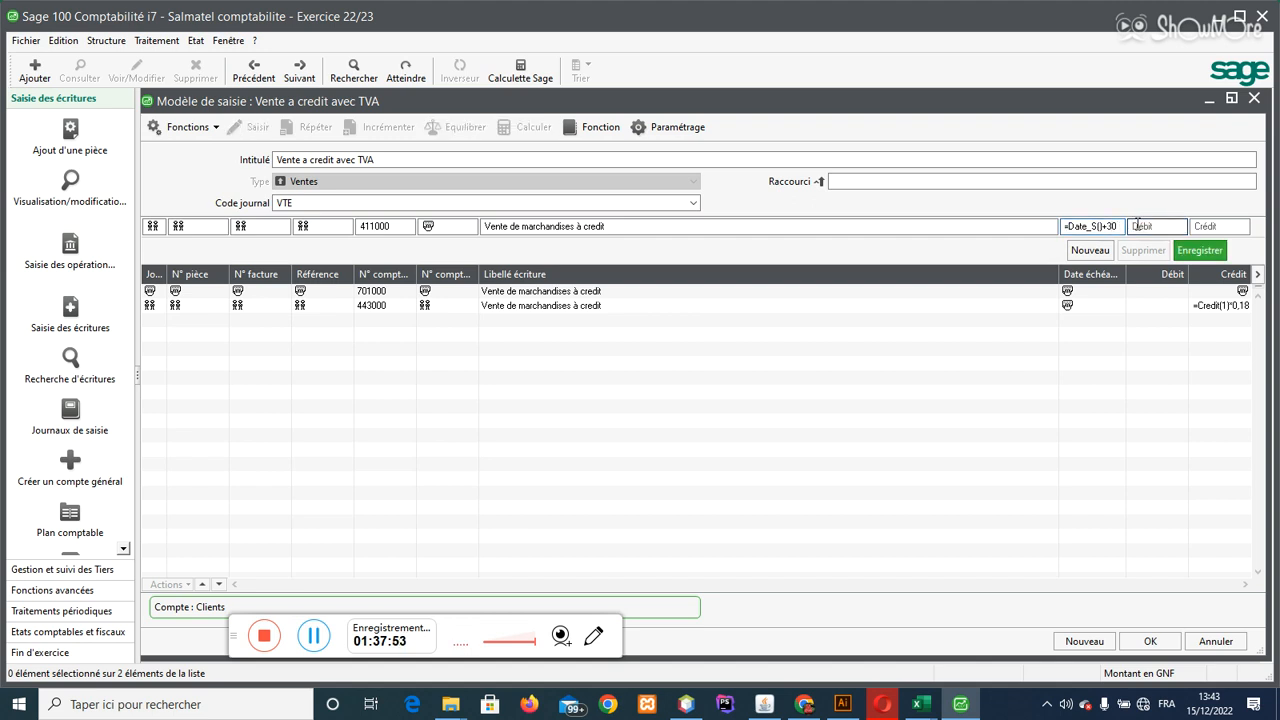
pyautogui.click(1140, 227)
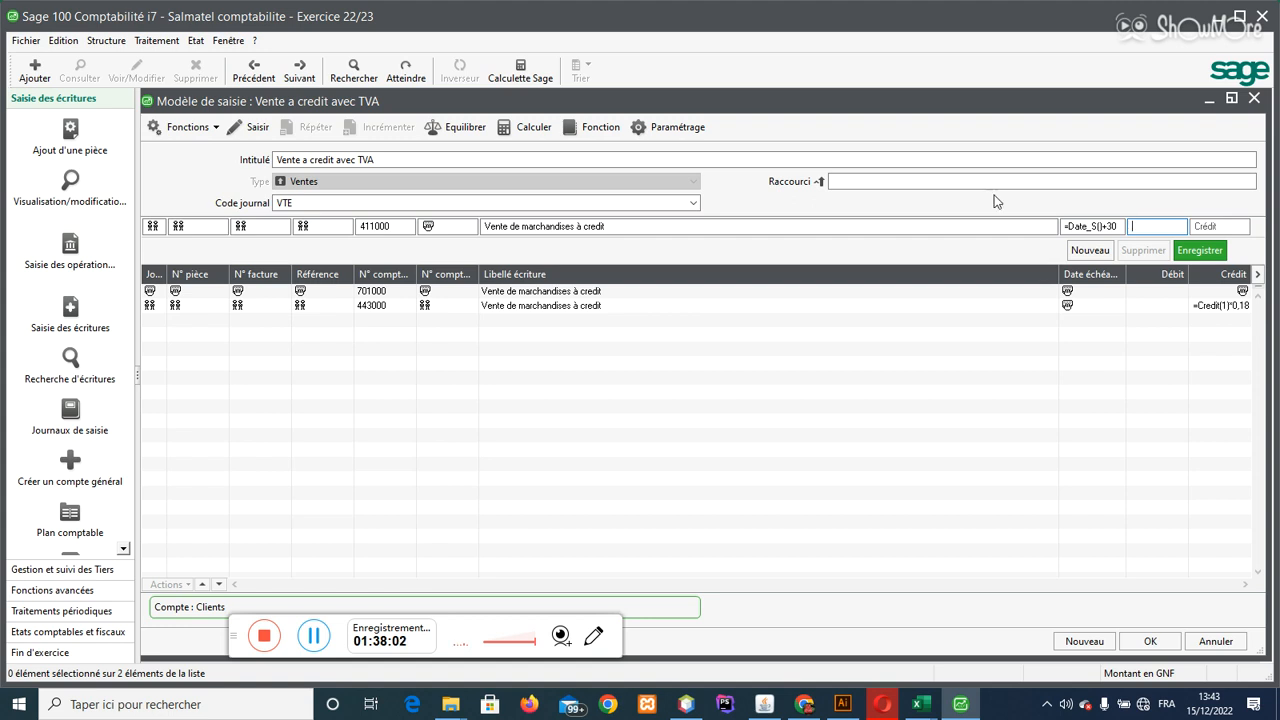
# Step: Set the 411000 line's debit to Equilibrer, record the line and save the entry model
pyautogui.click(457, 129)
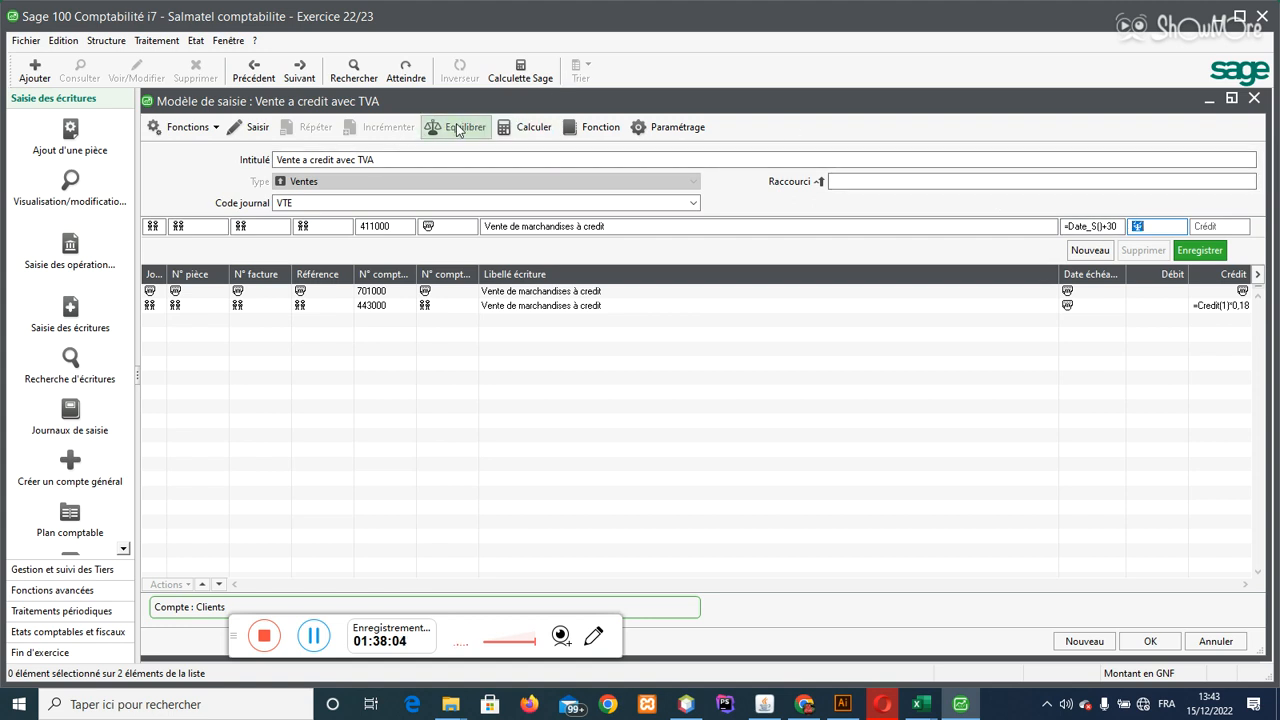
pyautogui.press('Return')
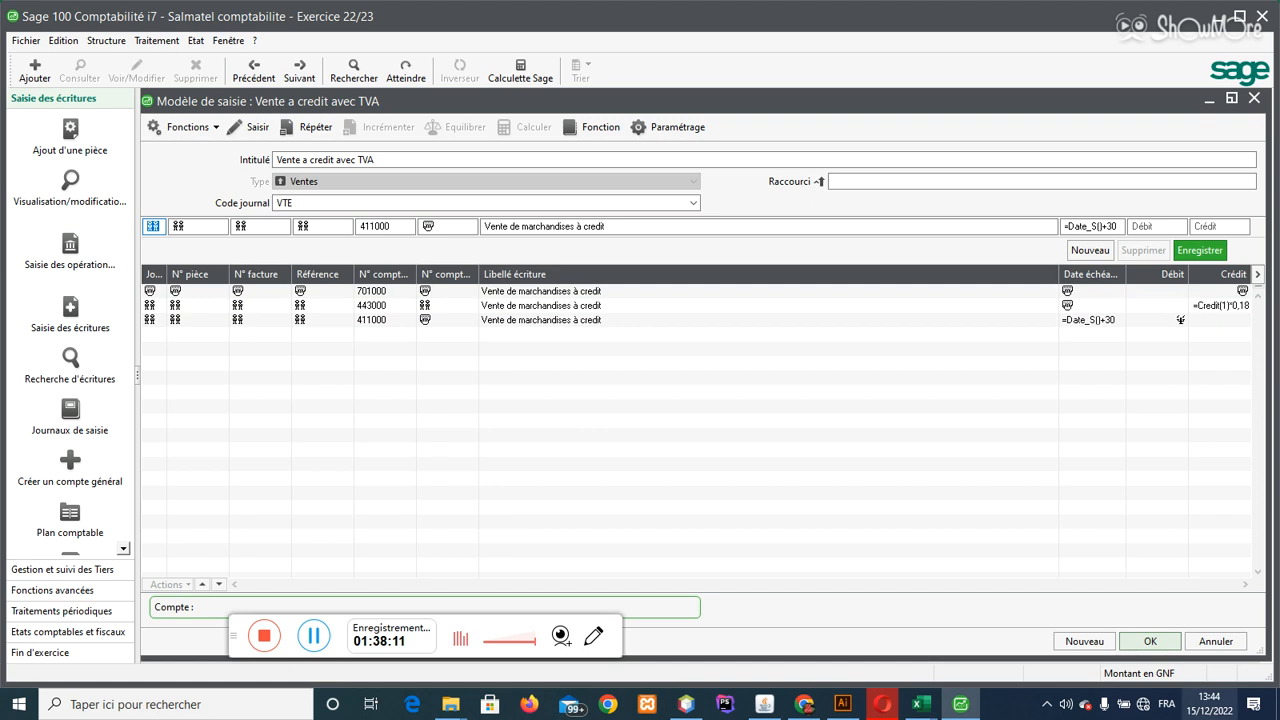
pyautogui.click(1151, 642)
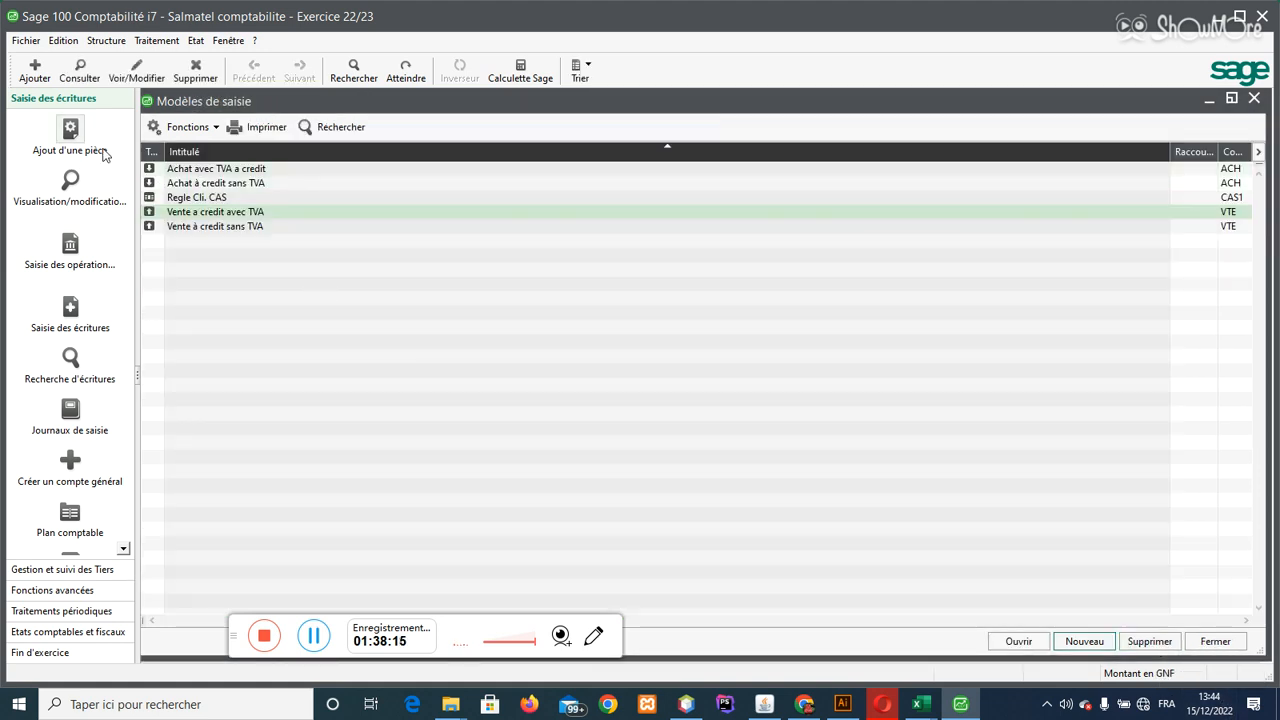
# Step: Start adding a new accounting piece and clear its journal code
pyautogui.click(70, 132)
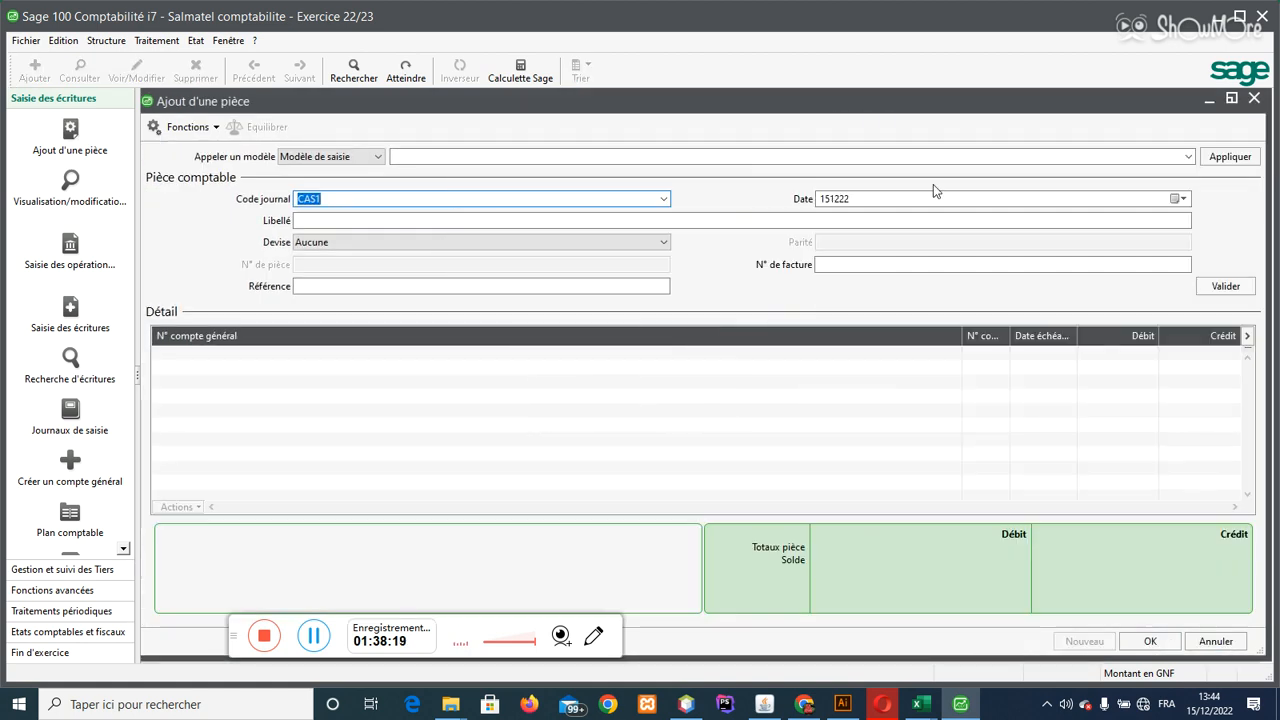
pyautogui.press('BackSpace')
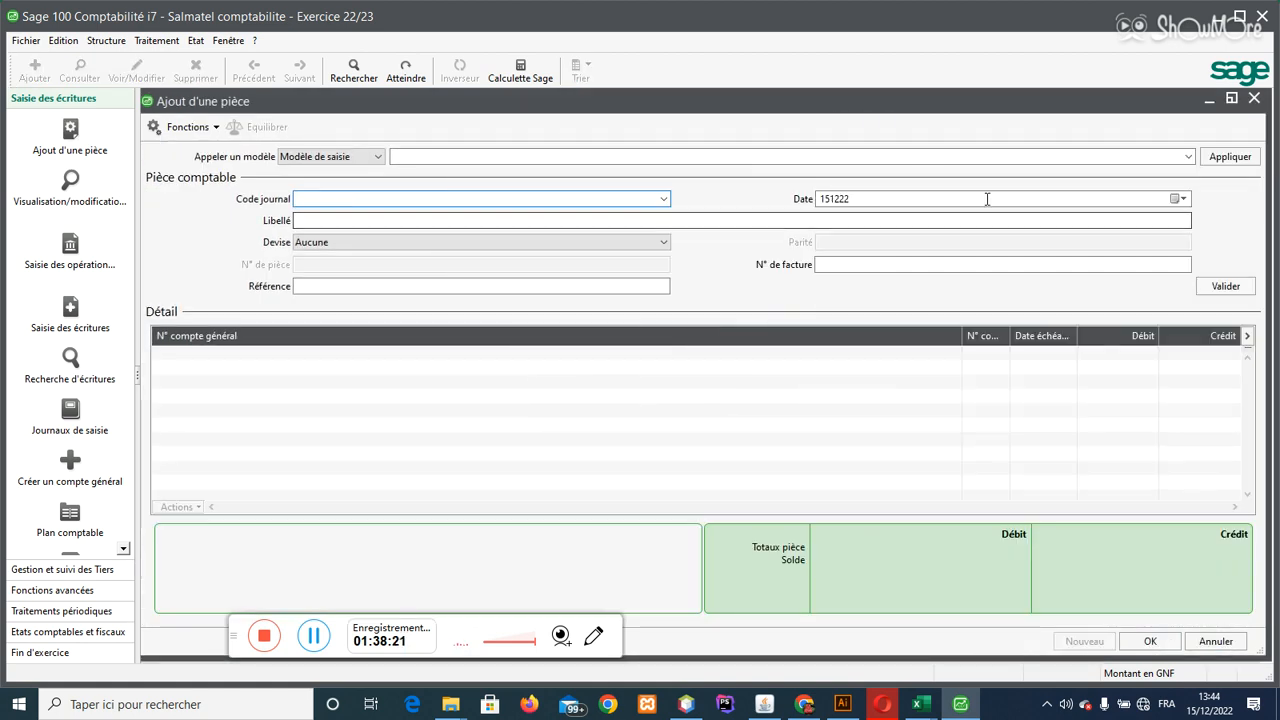
pyautogui.click(1188, 157)
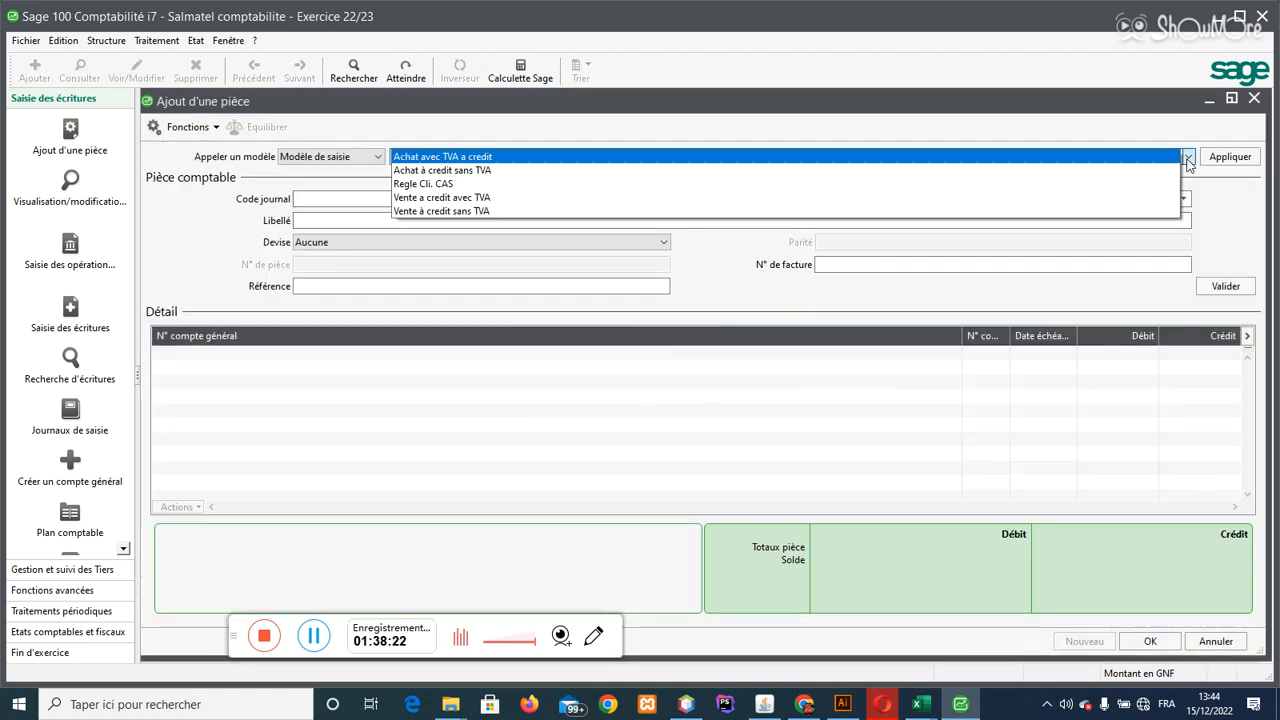
pyautogui.click(485, 198)
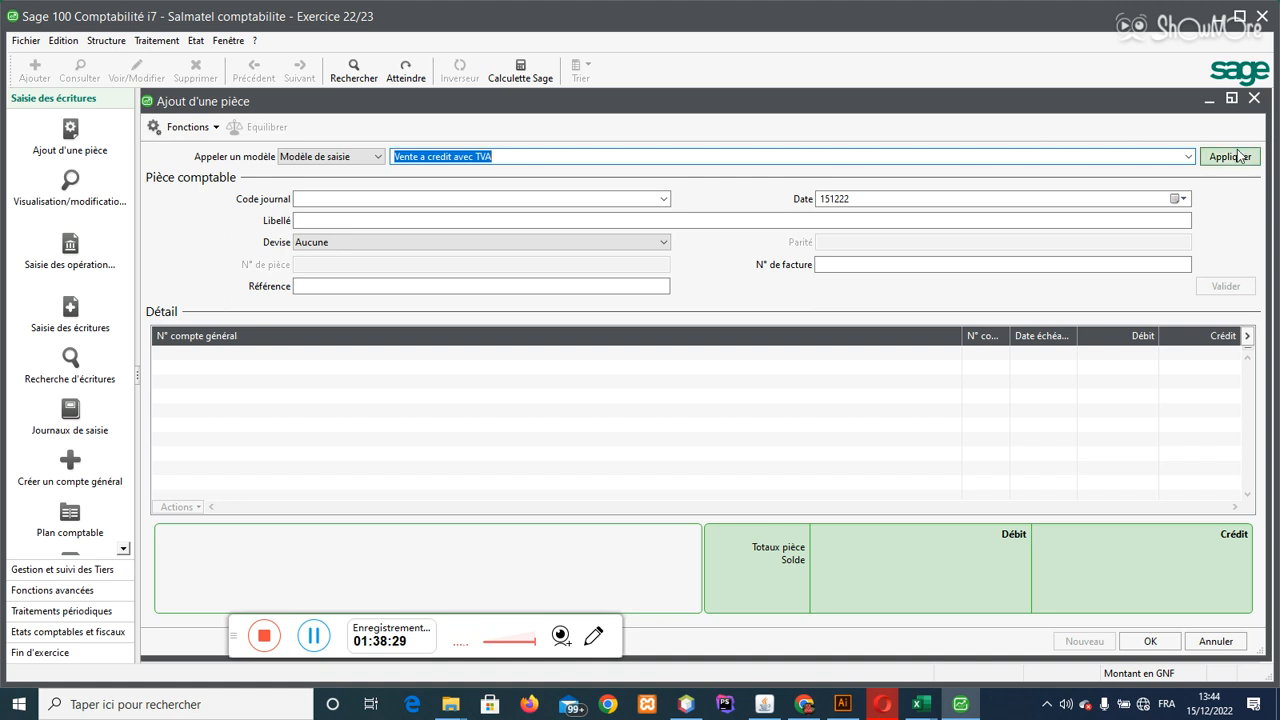
pyautogui.press('Delete')
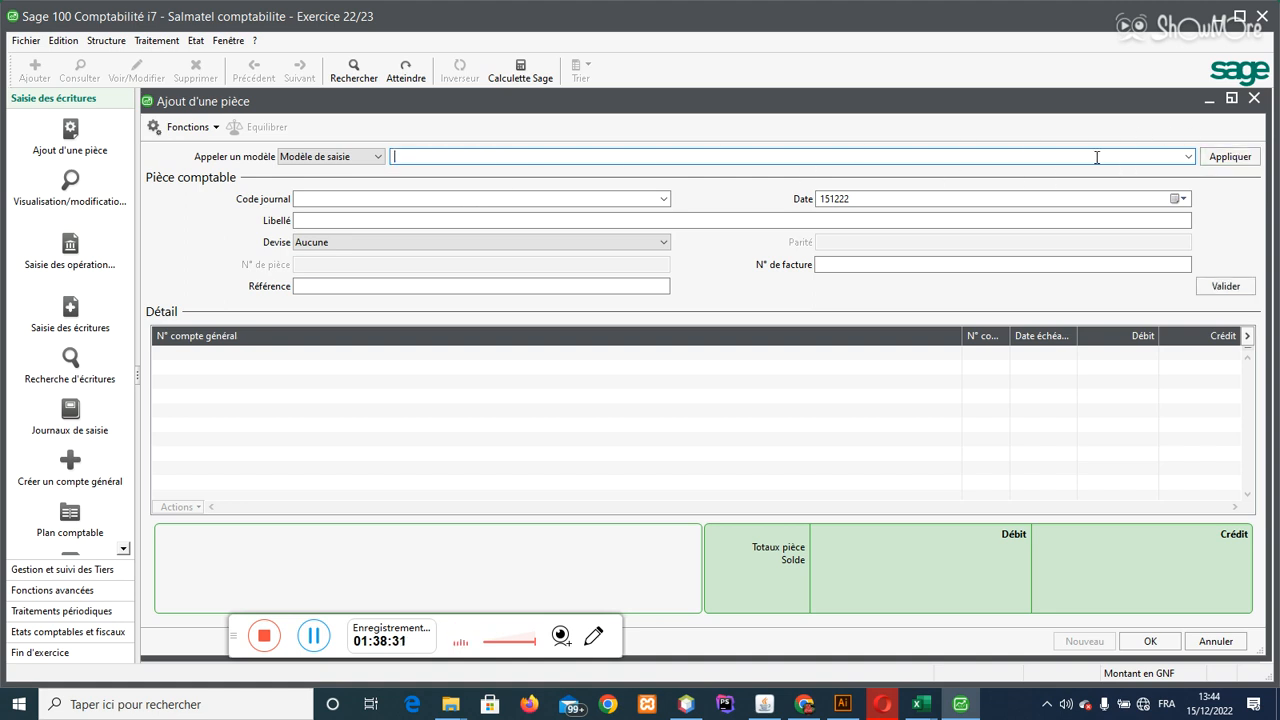
# Step: Choose journal VTE for the piece and apply the entry model "Vente a credit avec TVA"
pyautogui.click(357, 199)
pyautogui.click(666, 196)
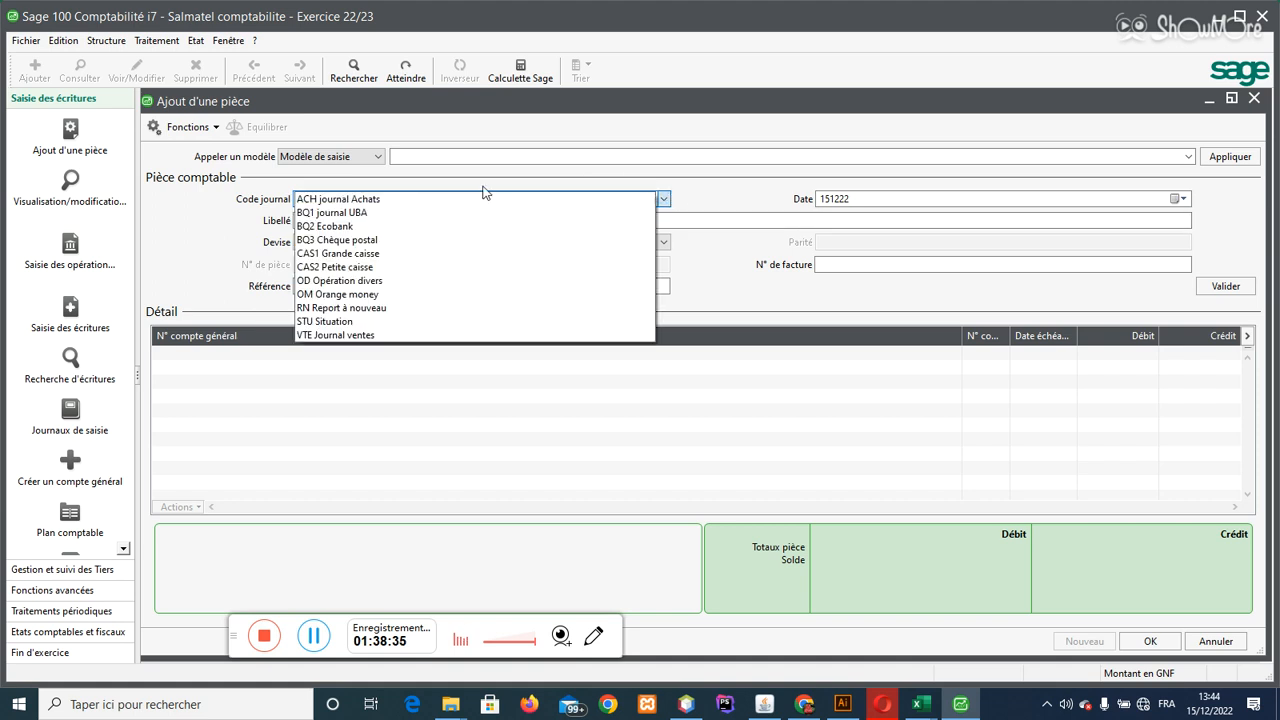
pyautogui.click(440, 335)
pyautogui.click(1185, 158)
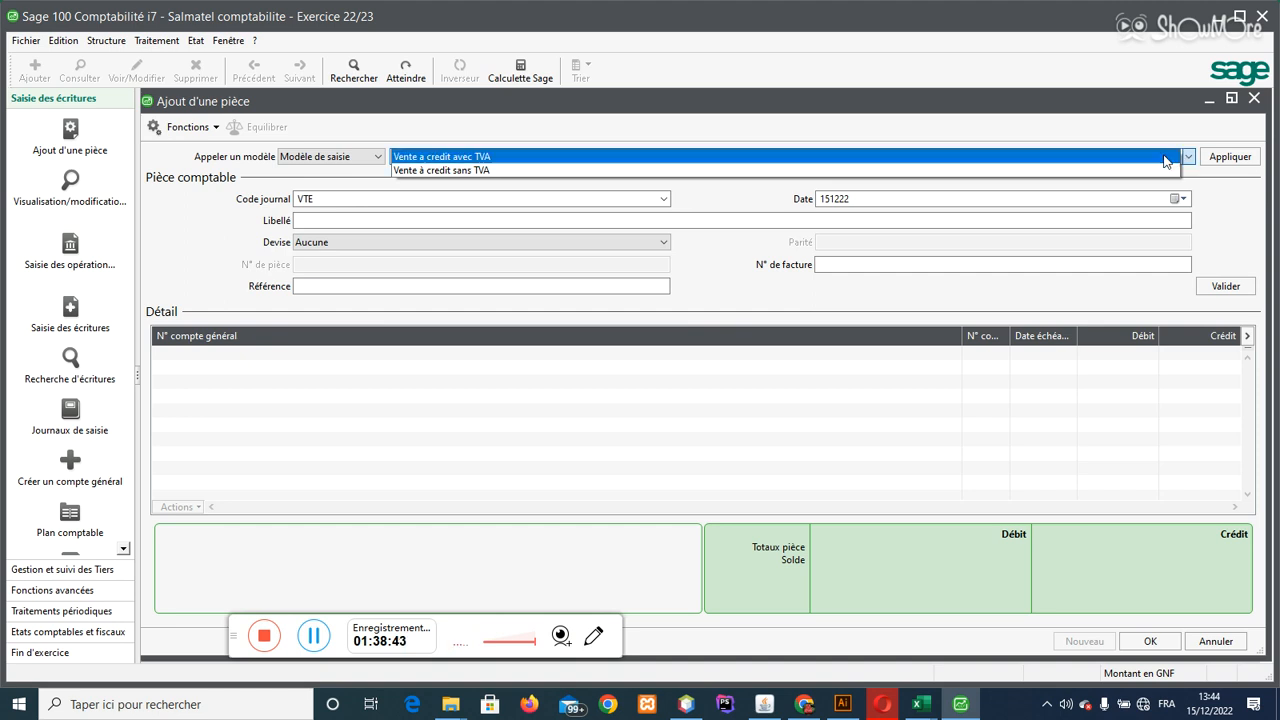
pyautogui.click(468, 157)
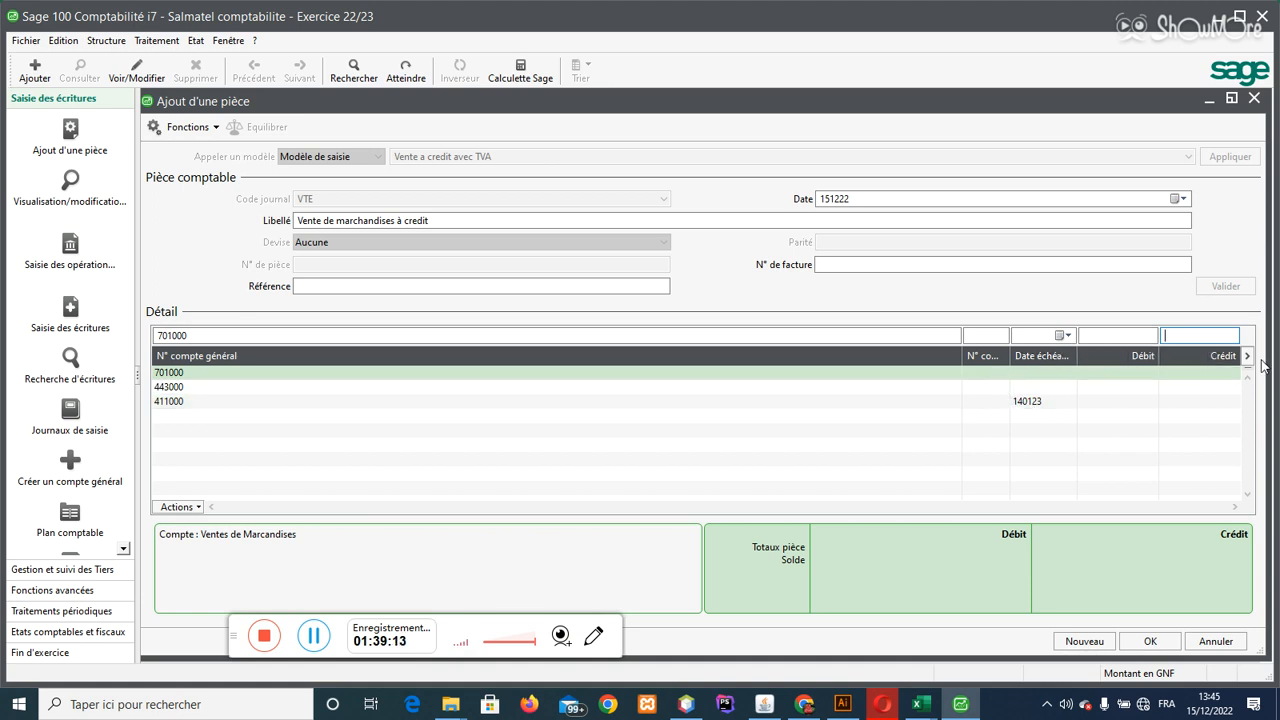
# Step: Enter a credit of 3400000 on the piece's 701000 line and record it
pyautogui.write('400000')
pyautogui.press('Return')
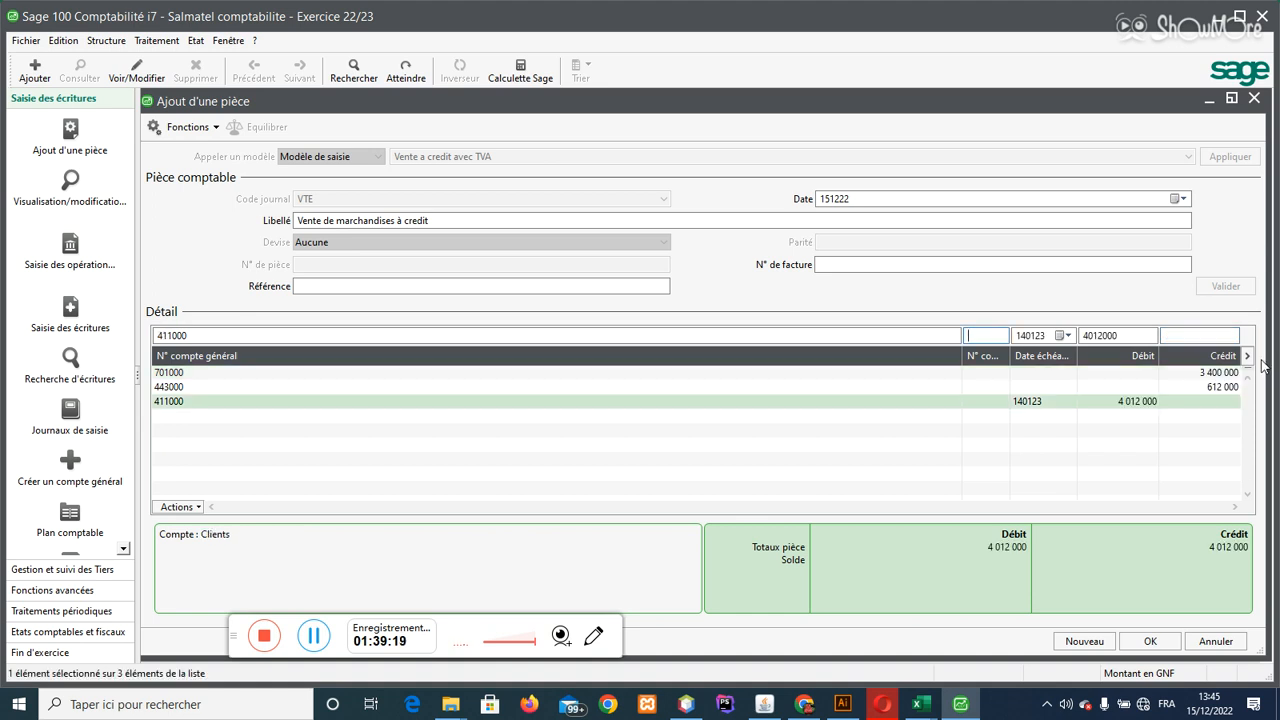
# Step: Assign the customer's third-party account to the piece's 411000 line and validate the piece
pyautogui.write('C')
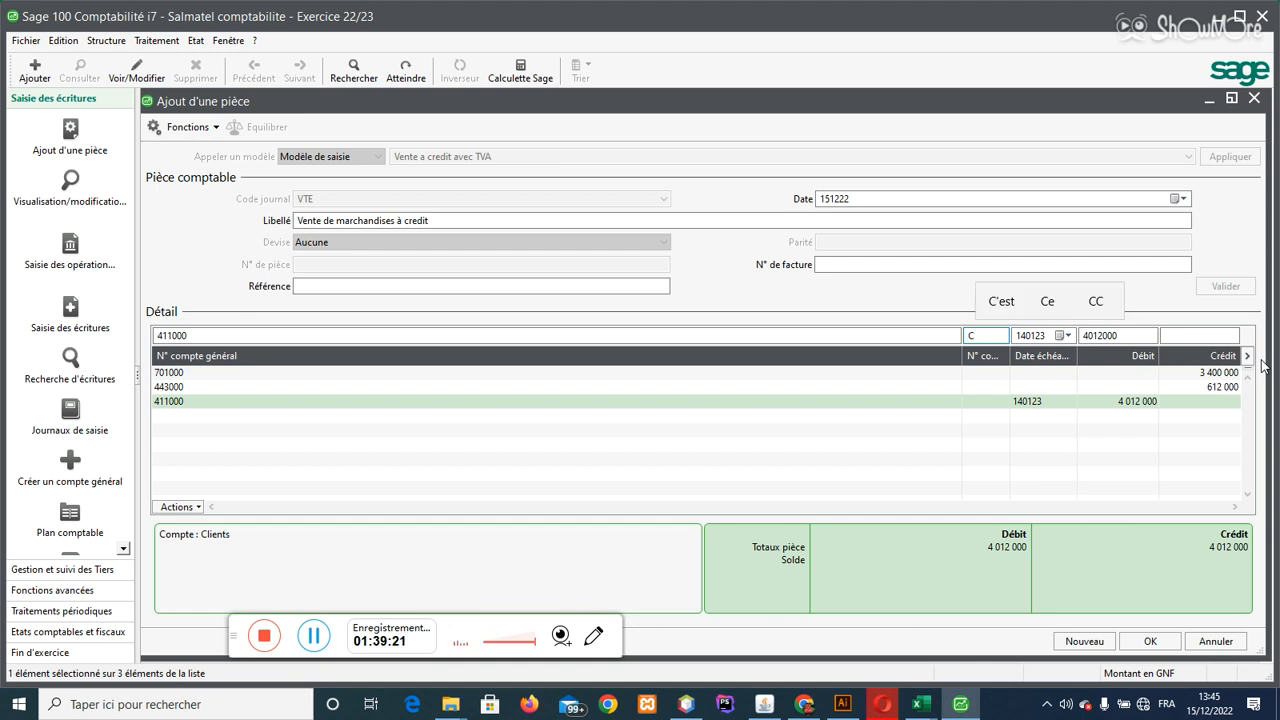
pyautogui.press('Tab')
pyautogui.doubleClick(622, 240)
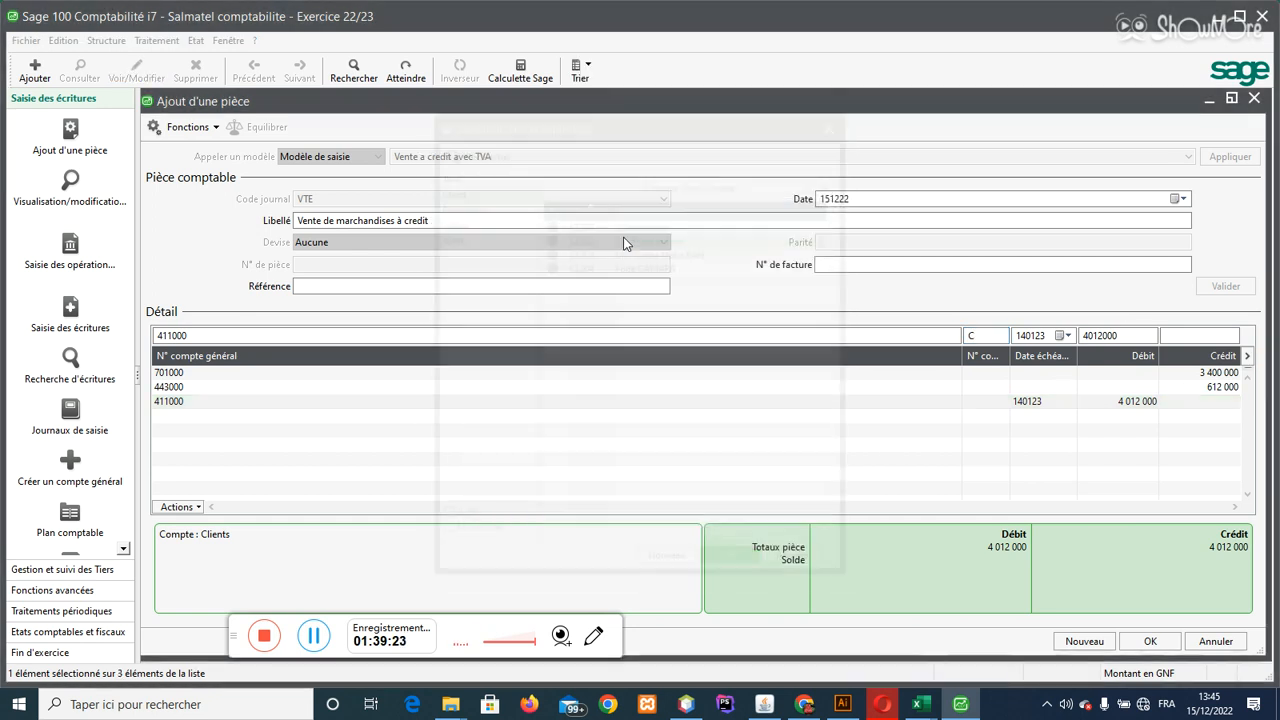
pyautogui.click(1145, 641)
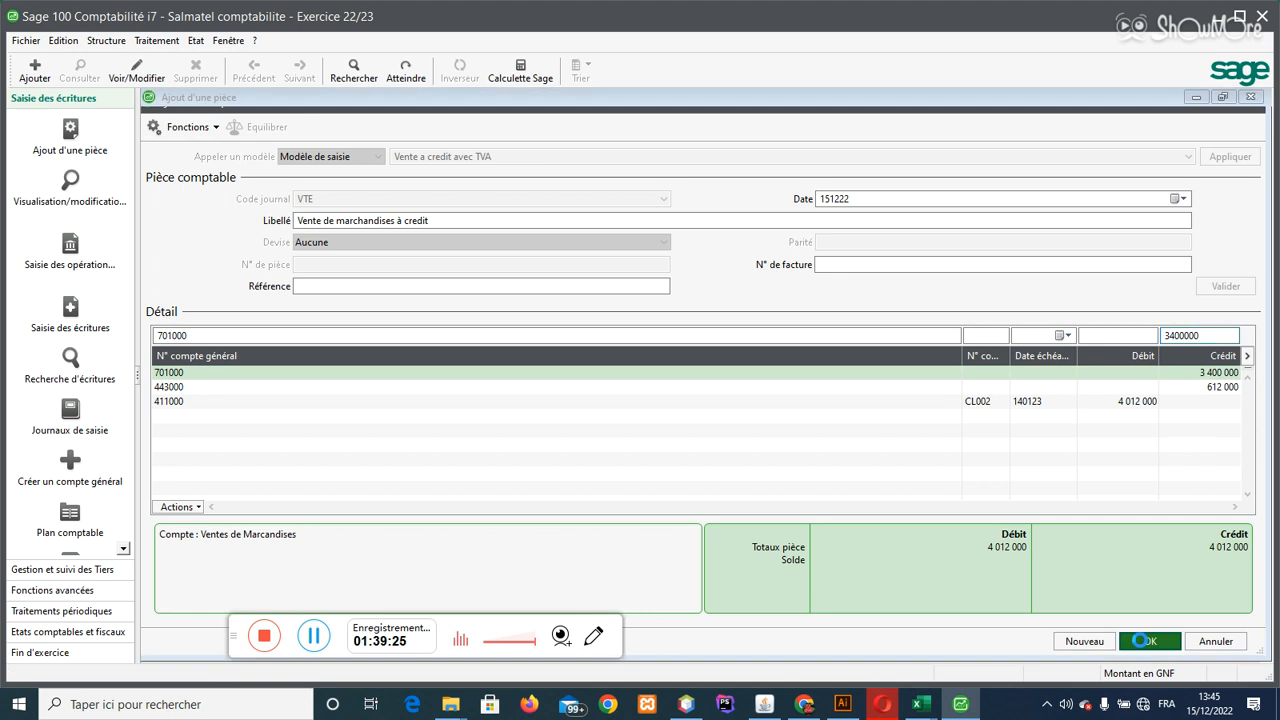
pyautogui.click(761, 403)
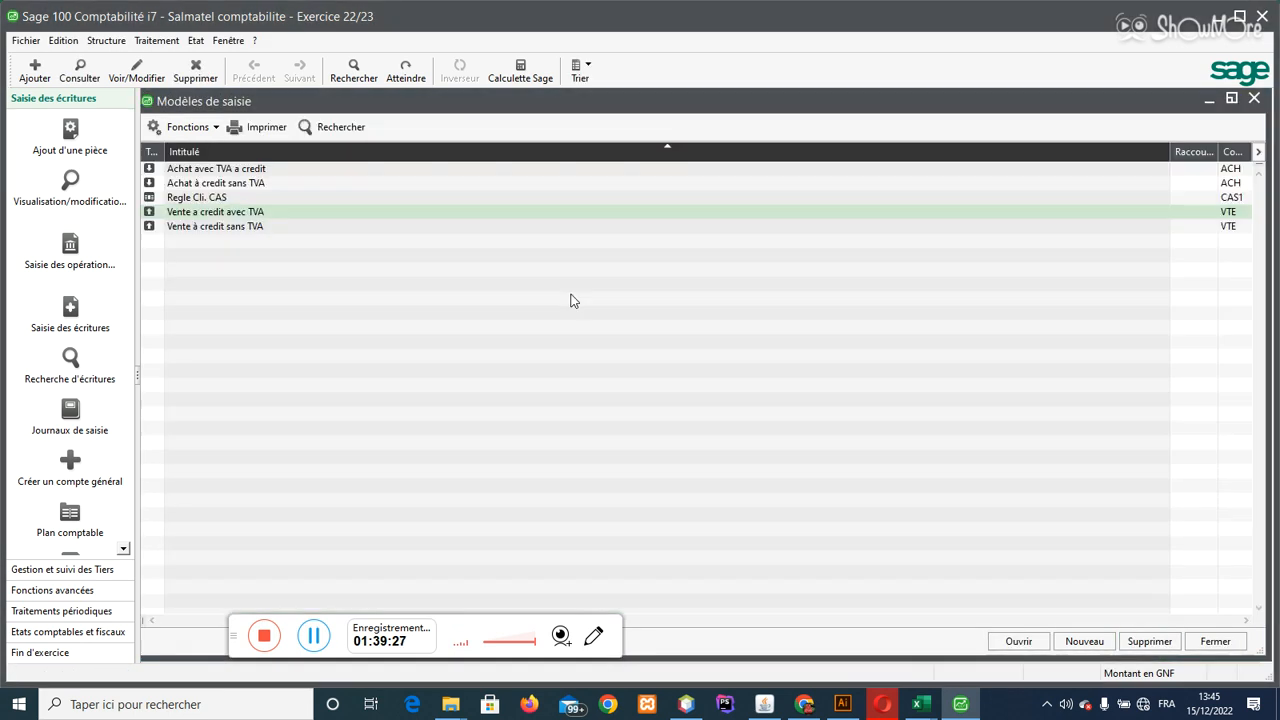
# Step: Open the entry model "Vente a credit avec TVA" and select the number of days in the 411000 line's due-date formula
pyautogui.doubleClick(280, 214)
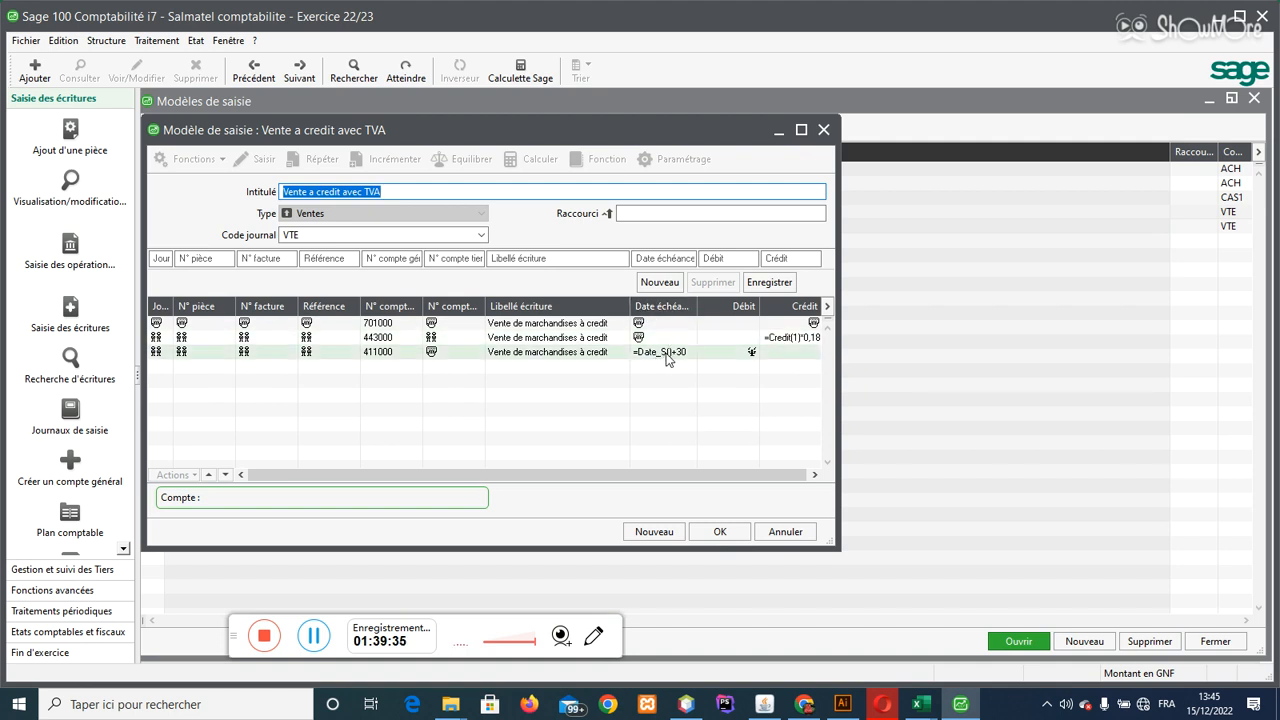
pyautogui.click(669, 353)
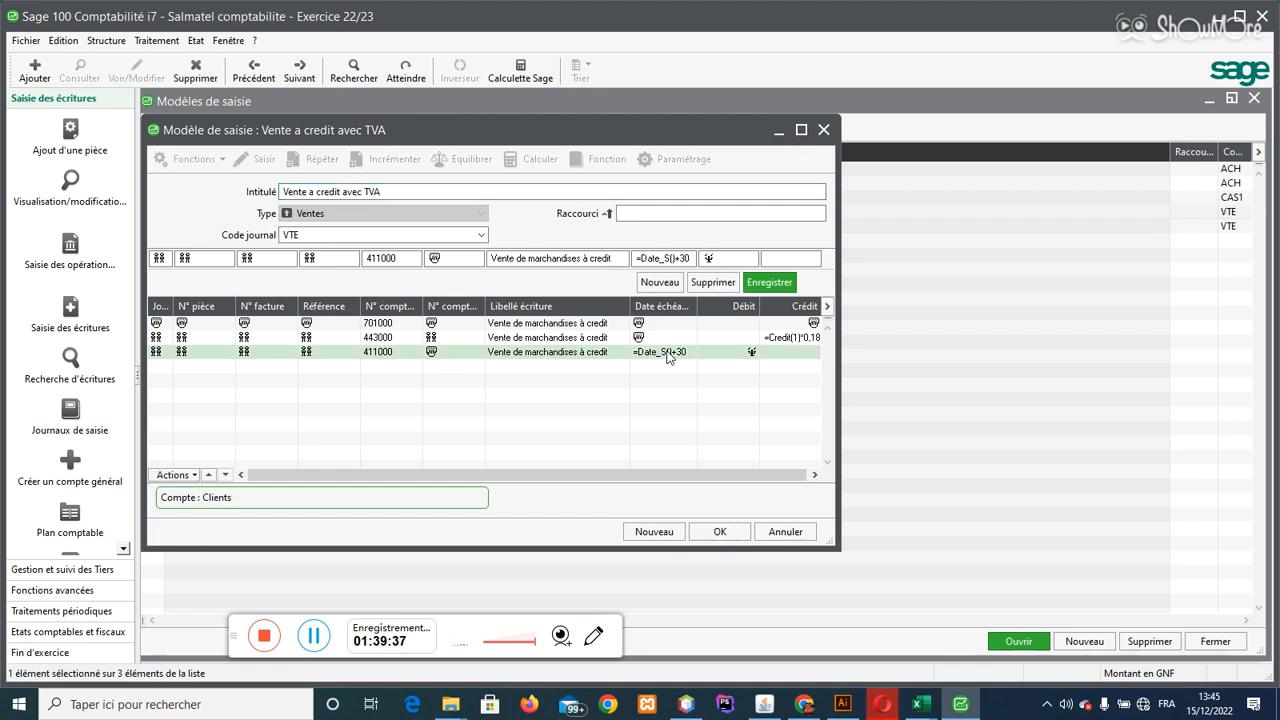
pyautogui.click(675, 258)
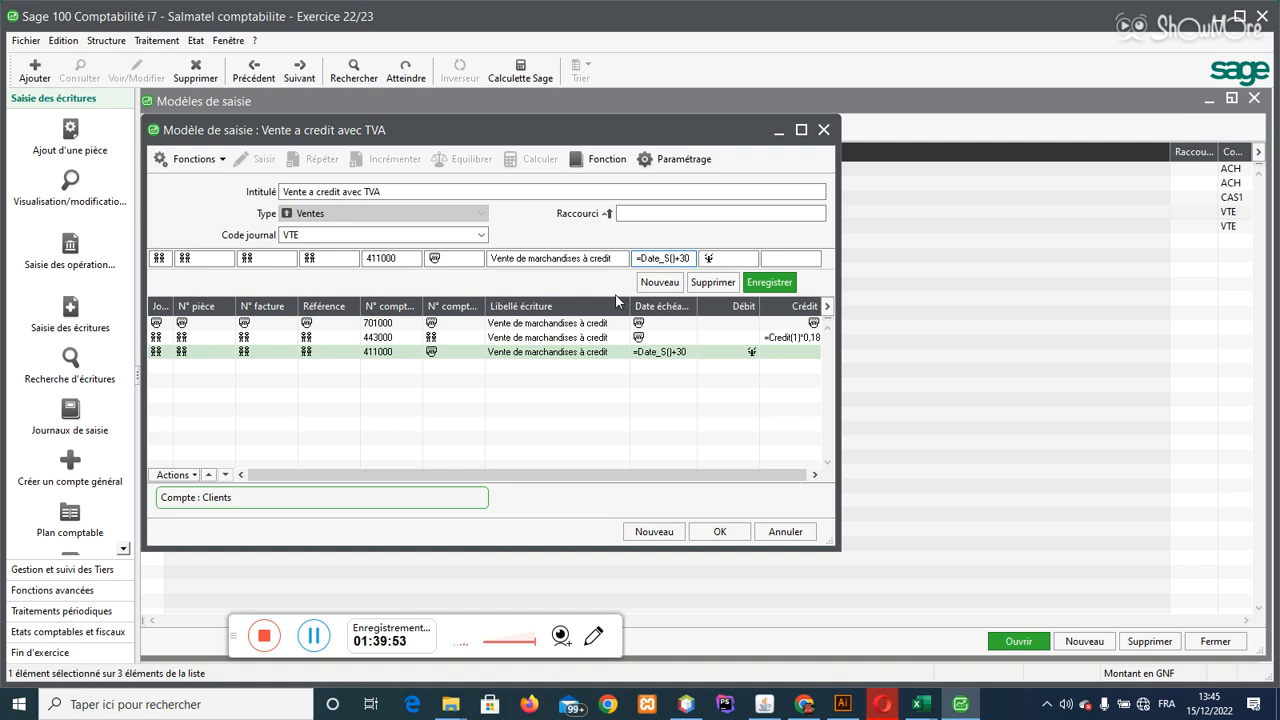
pyautogui.moveTo(690, 261); pyautogui.dragTo(680, 262)
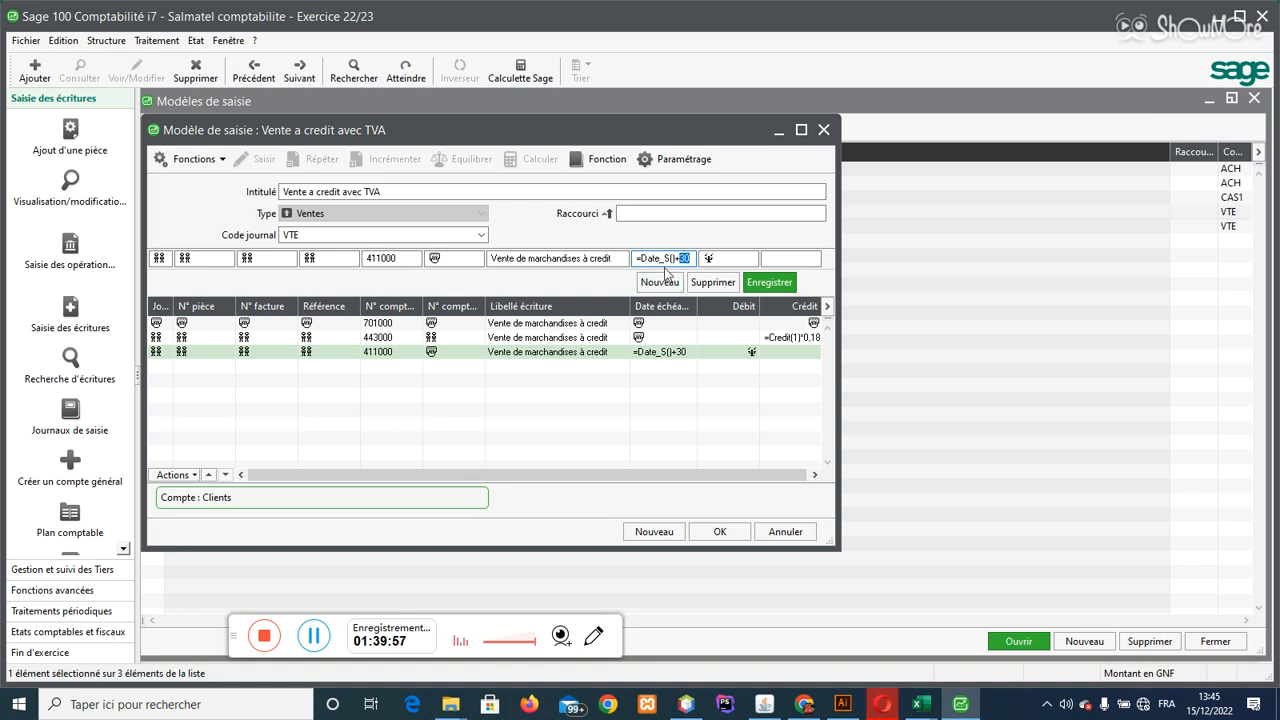